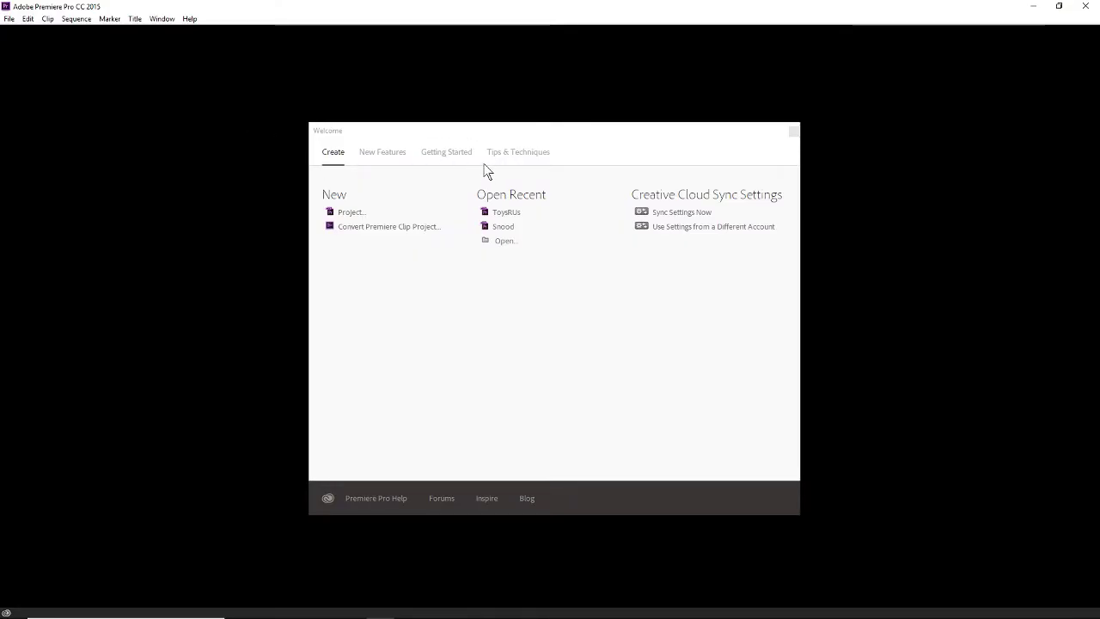
Step: Start a new project and name it The Omaha News spot
left_click(8, 18)
mouse_move(26, 32)
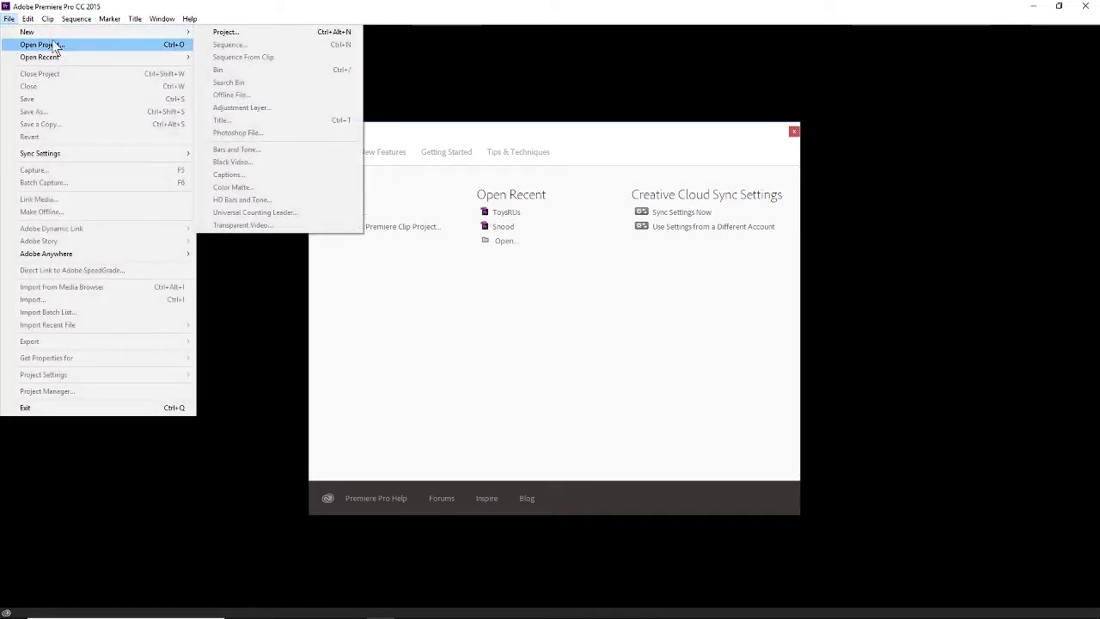
left_click(241, 36)
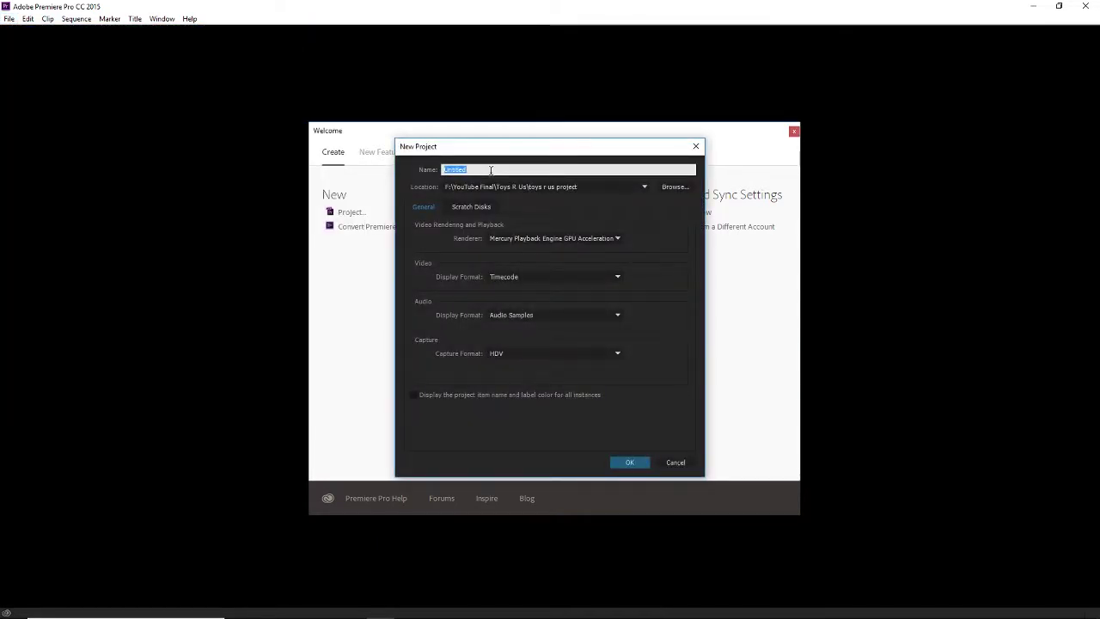
type("t")
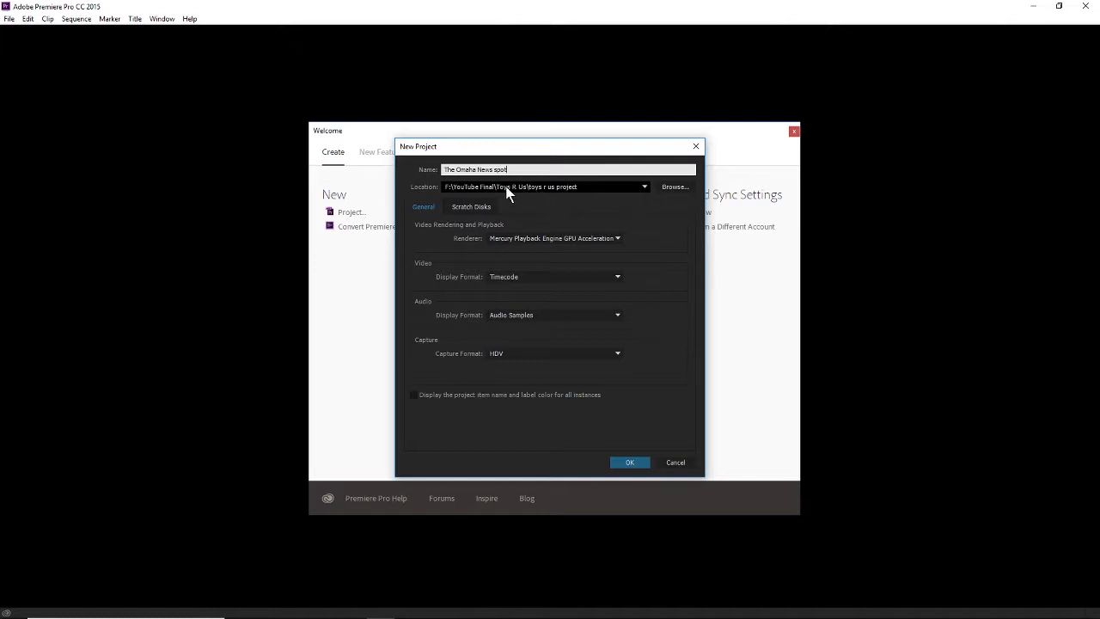
Step: Set the project location to the Project folder in Fall 2018 > JMC 4460 Capstone 2 > The Omaha News group project on drive F
left_click(677, 186)
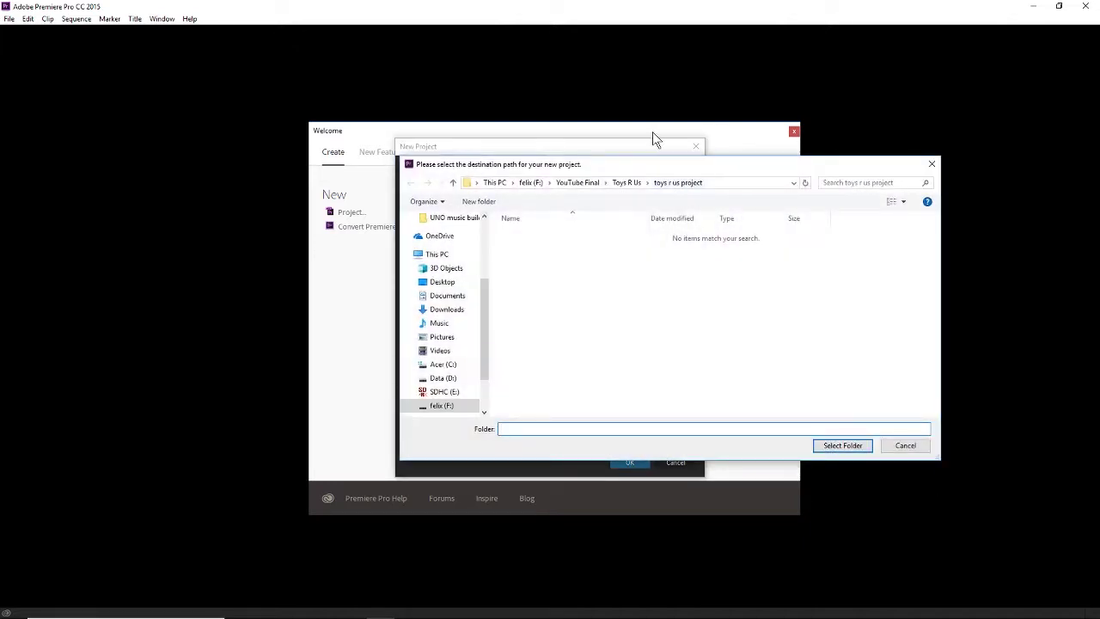
left_click(528, 186)
double_click(523, 249)
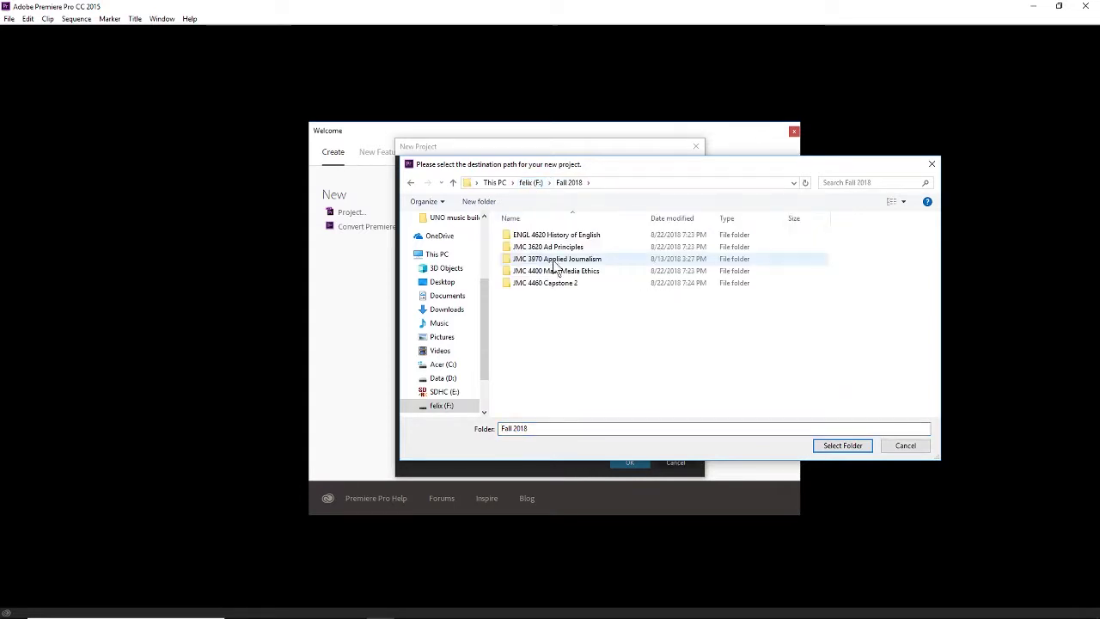
double_click(577, 281)
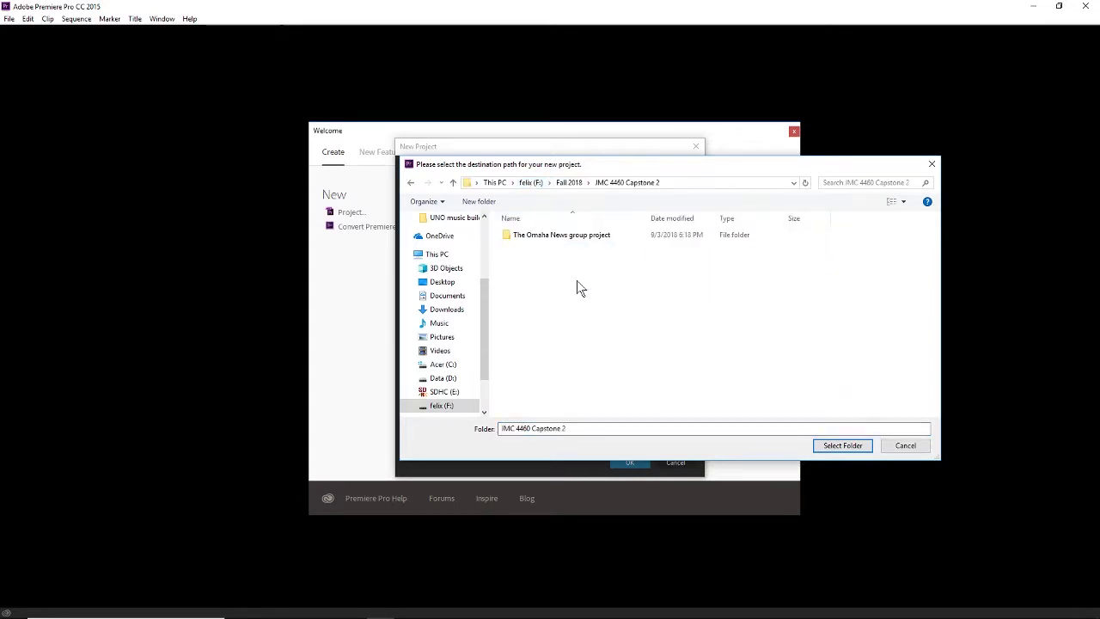
double_click(575, 237)
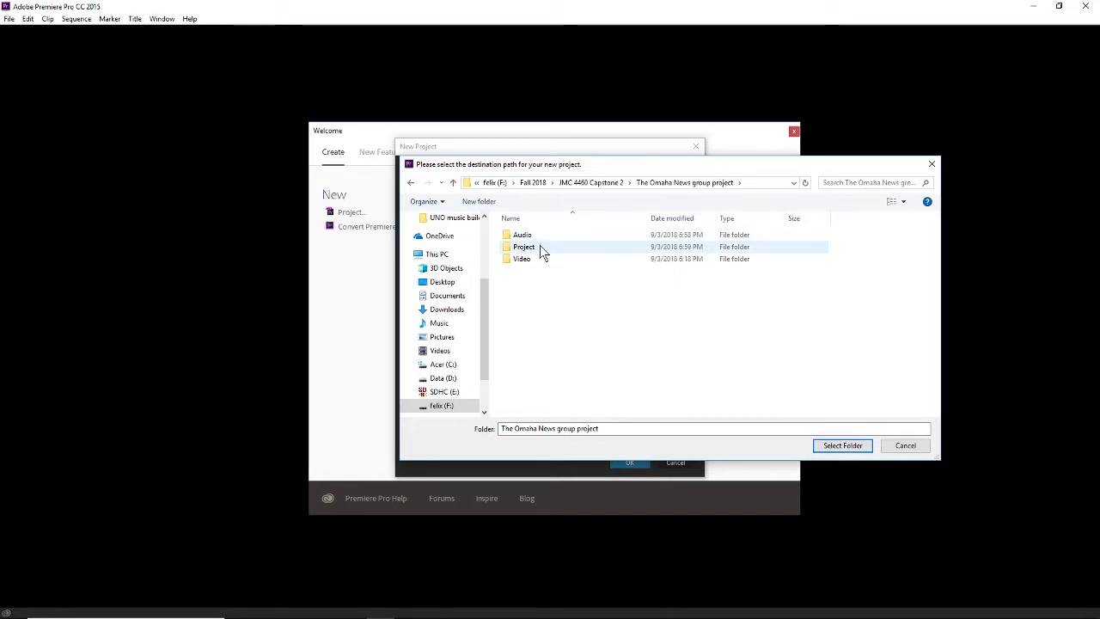
double_click(543, 248)
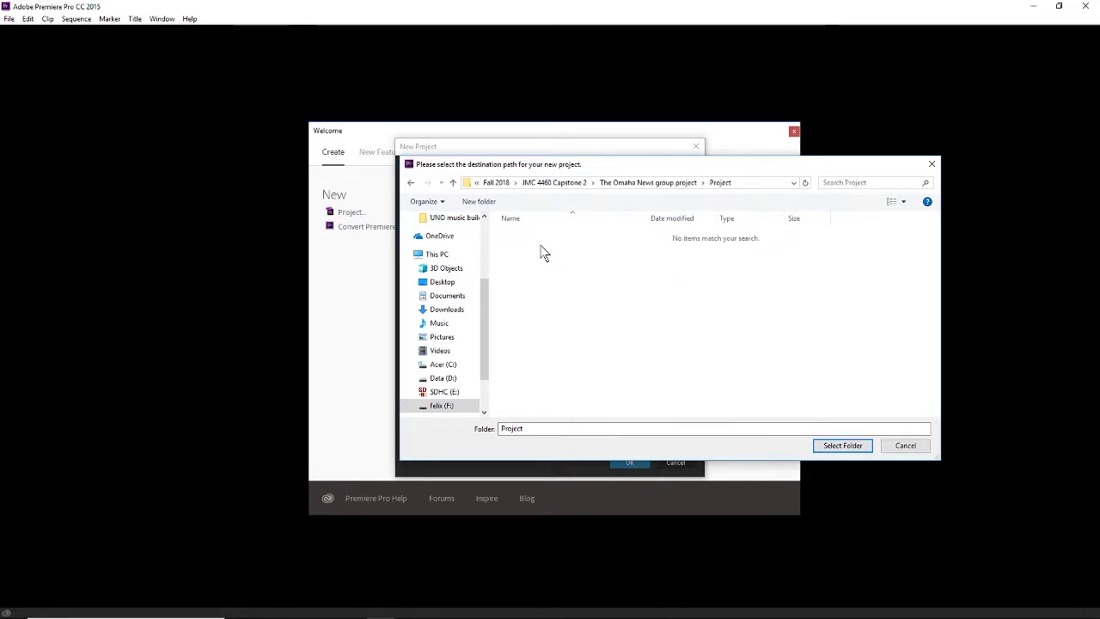
left_click(796, 427)
left_click(842, 446)
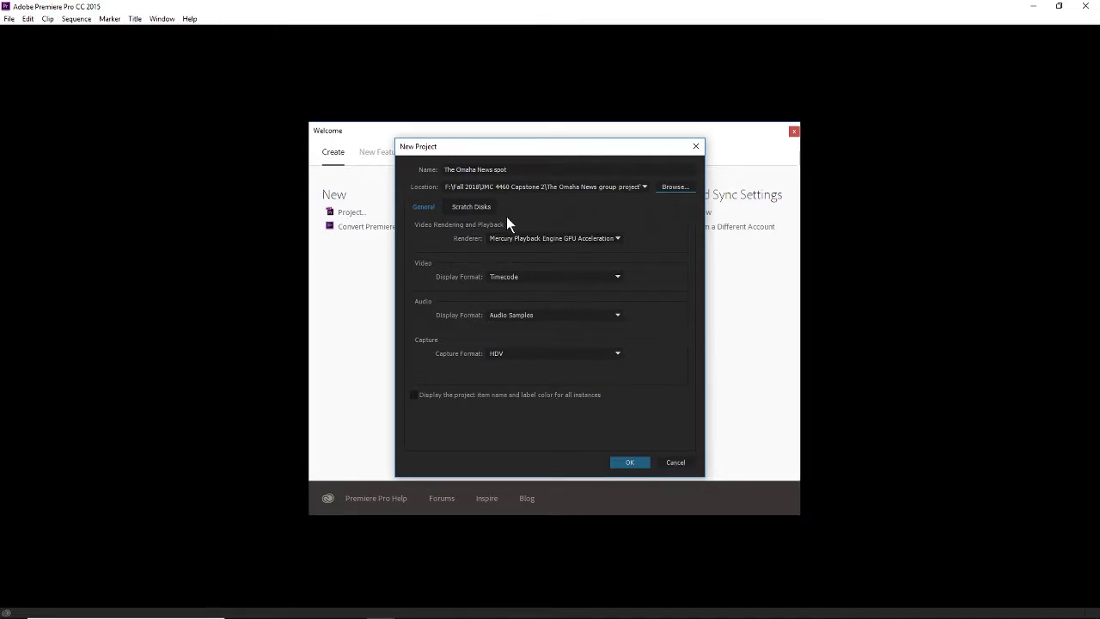
Step: Review the scratch disk and general settings, create the project, and bring up the Source monitor
left_click(477, 211)
left_click(431, 211)
left_click(621, 459)
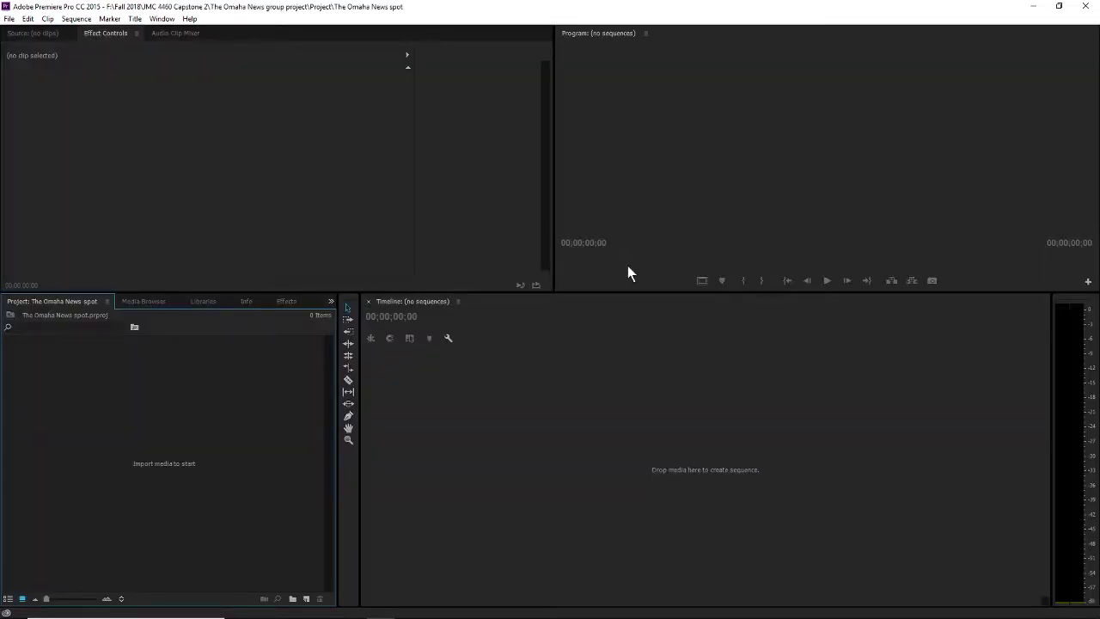
left_click(36, 37)
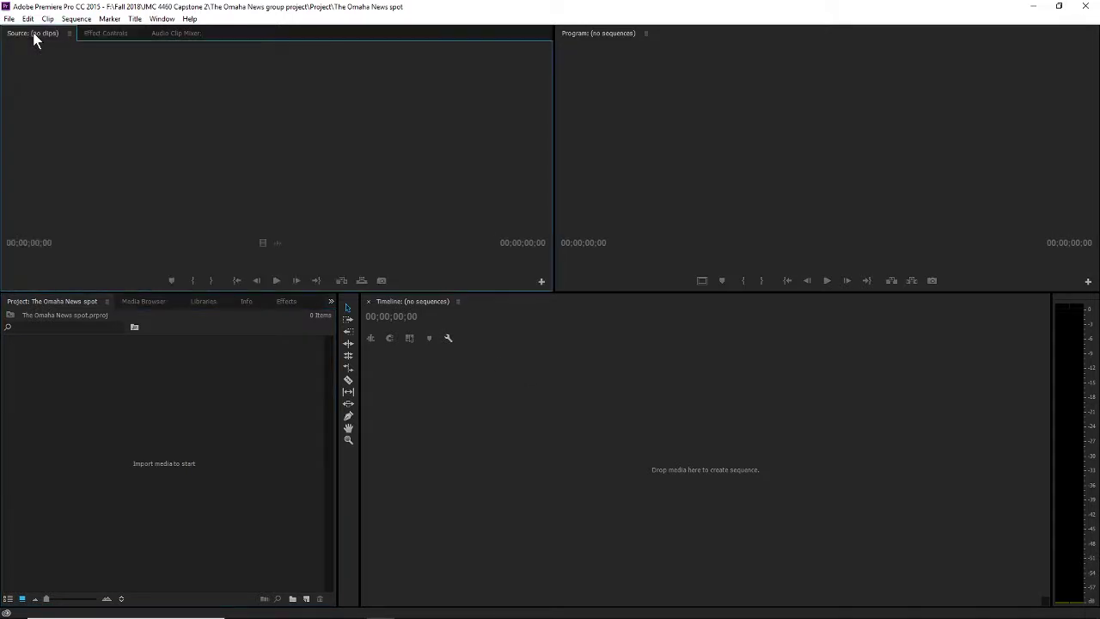
Step: Create a new sequence named The Omaha News with the AVCHD 1080p60 preset
right_click(128, 424)
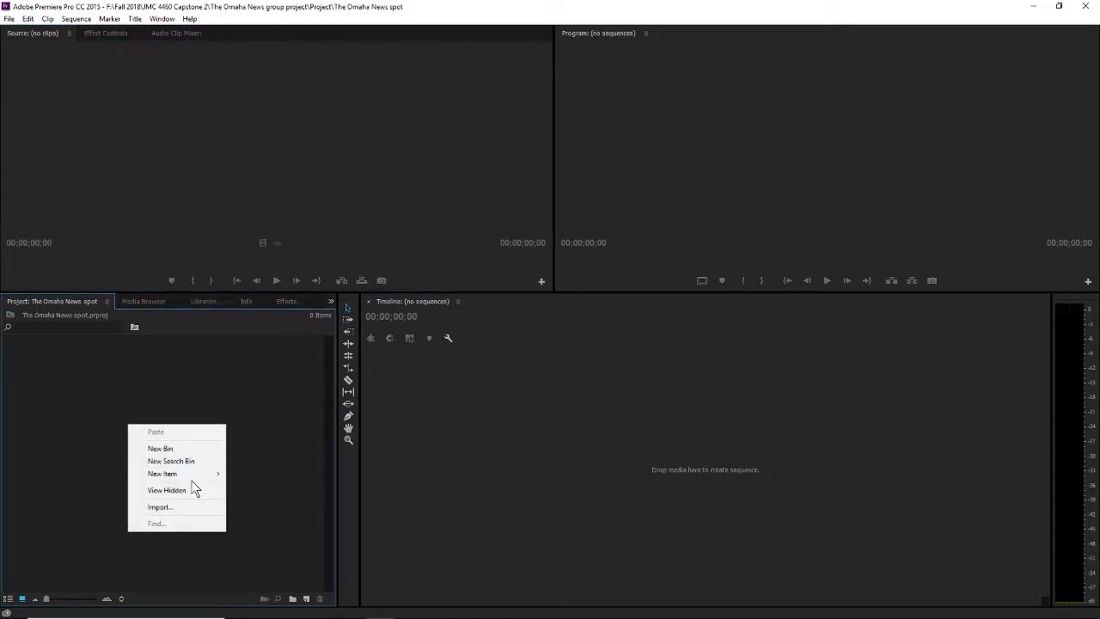
left_click(109, 398)
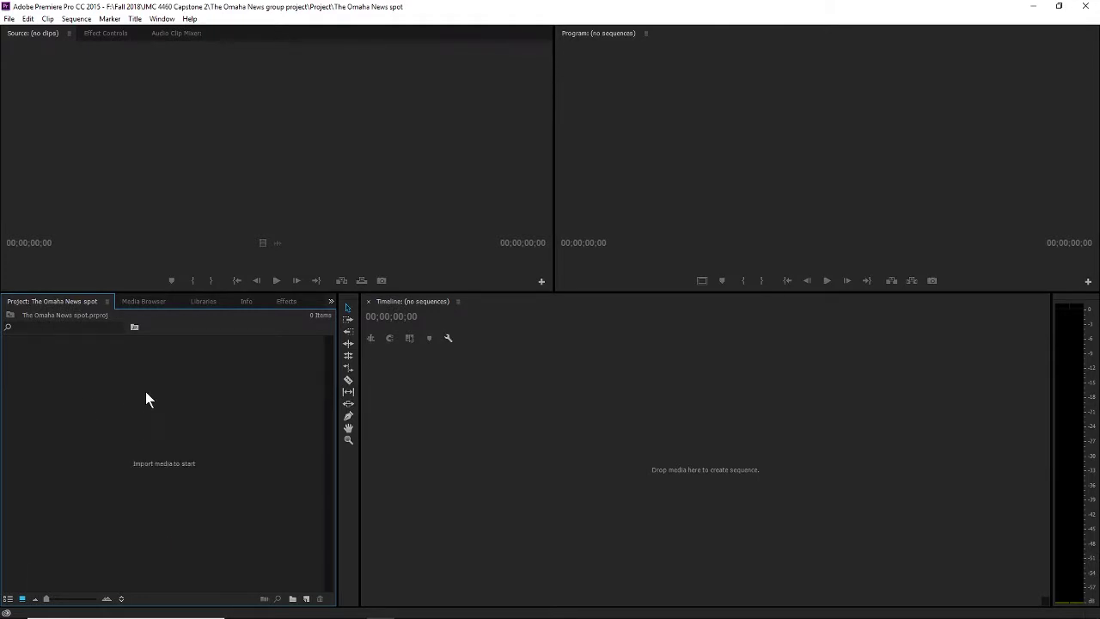
right_click(141, 397)
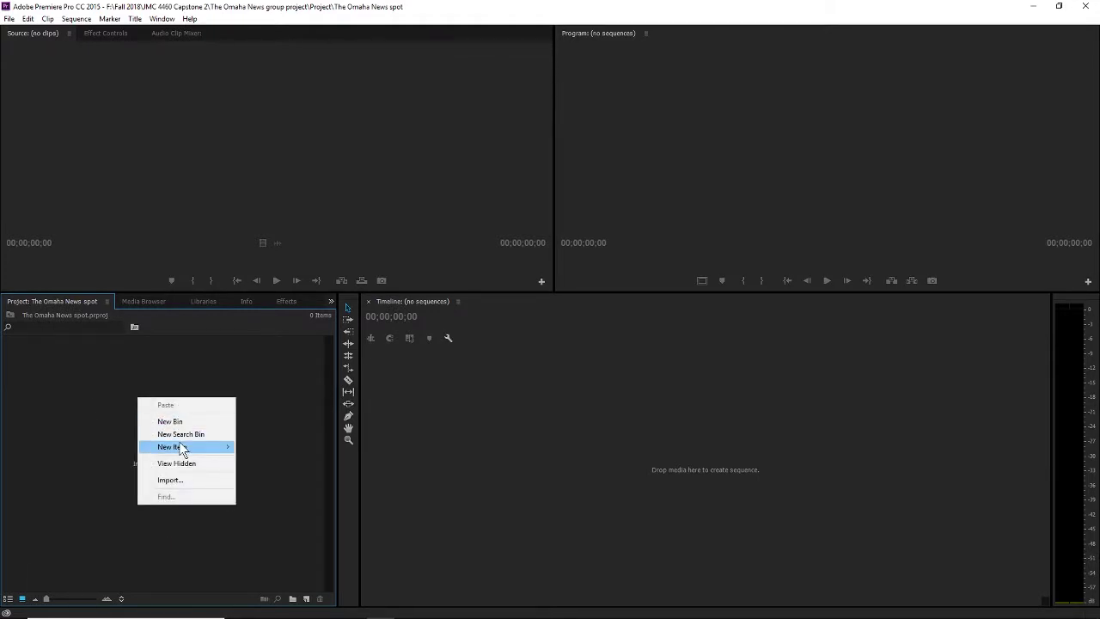
mouse_move(184, 447)
left_click(292, 448)
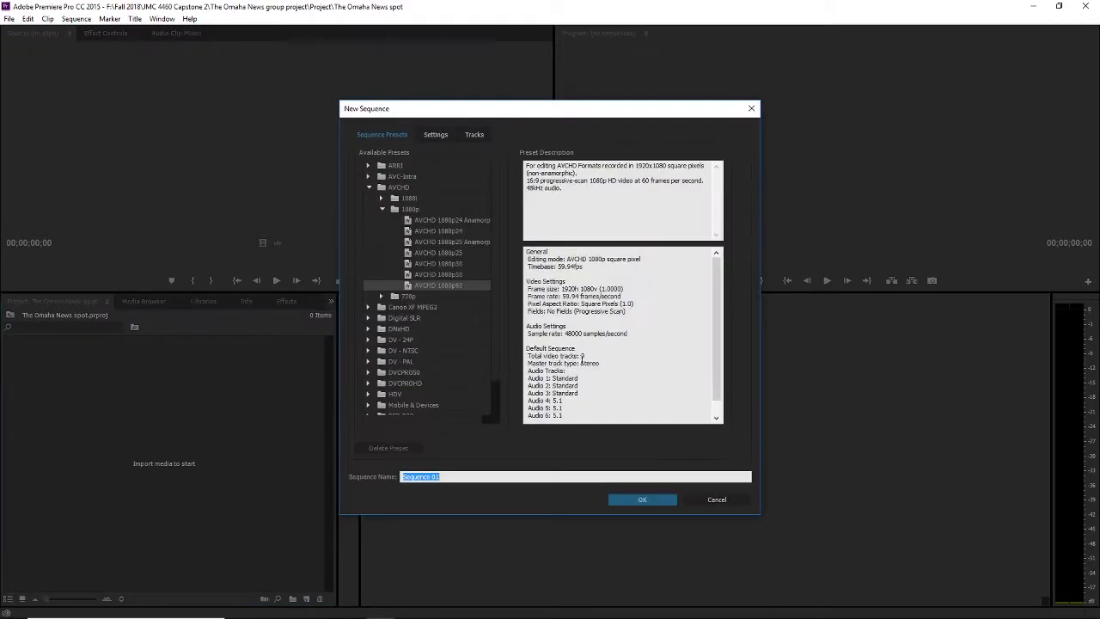
type("The Omaha News")
left_click(623, 498)
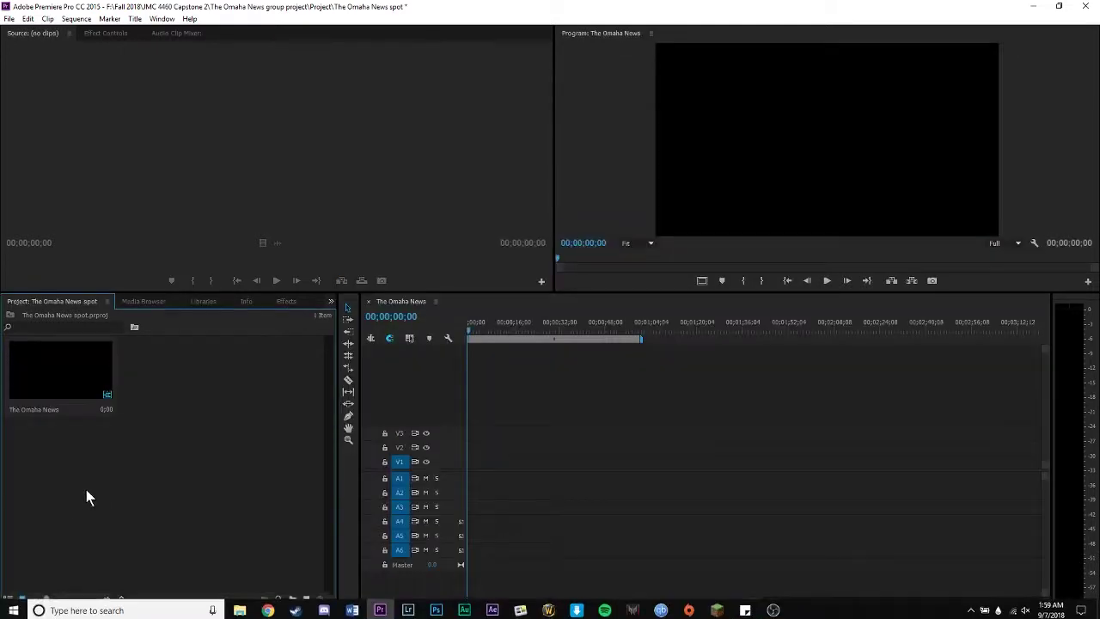
Step: Create a new bin named b roll in the project
right_click(172, 476)
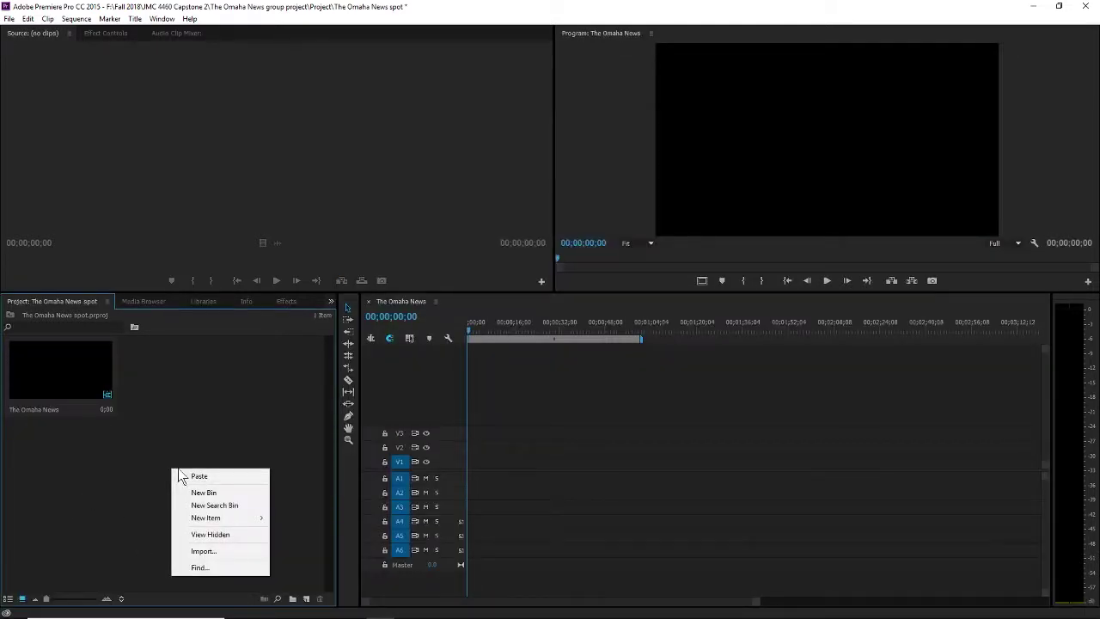
left_click(244, 494)
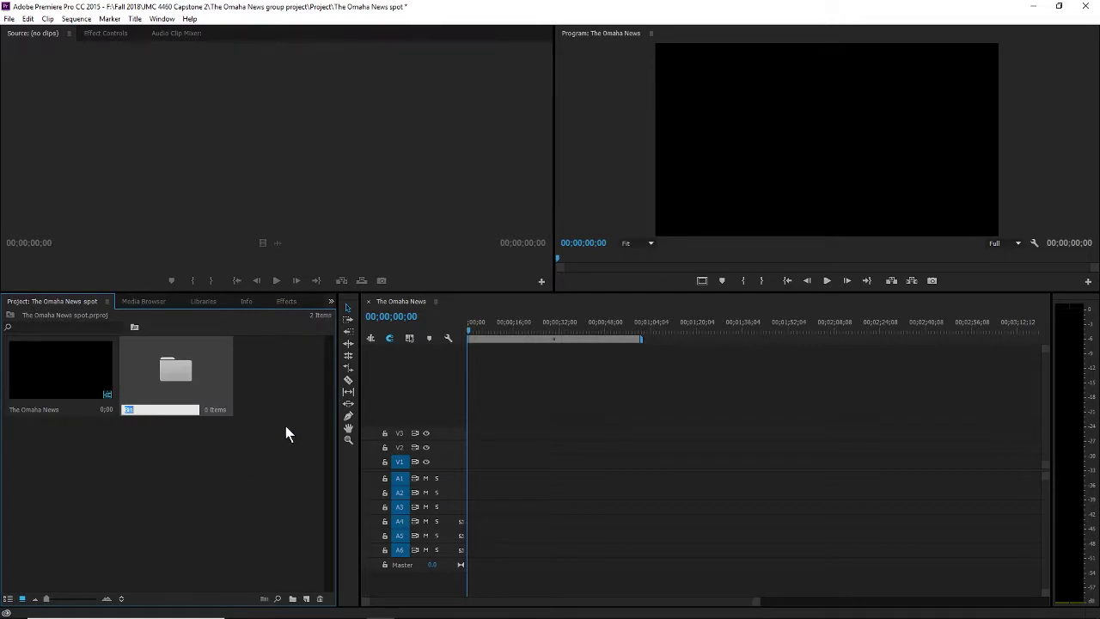
type("b roll")
key("Return")
Step: Add a second bin named main clips to the project
right_click(152, 495)
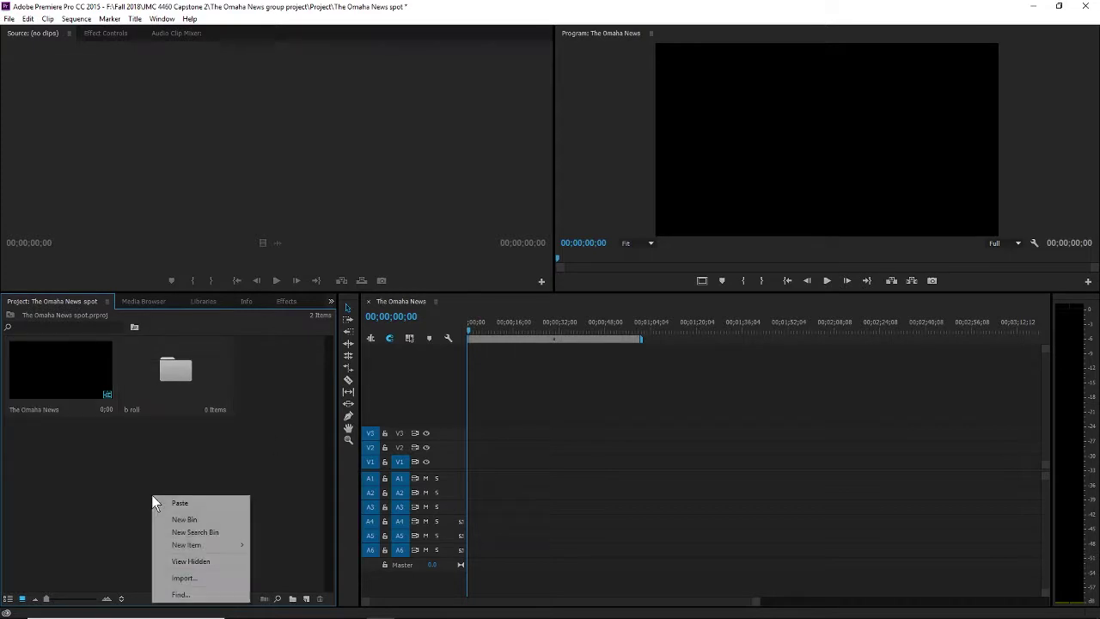
left_click(194, 519)
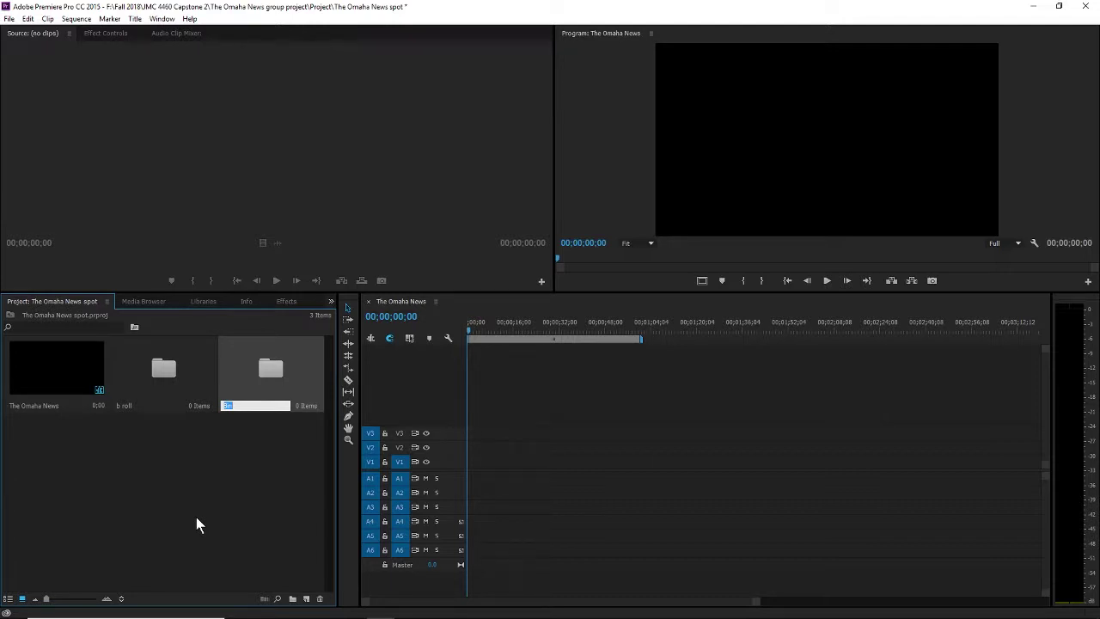
type("main clips")
key("Tab")
left_click(197, 525)
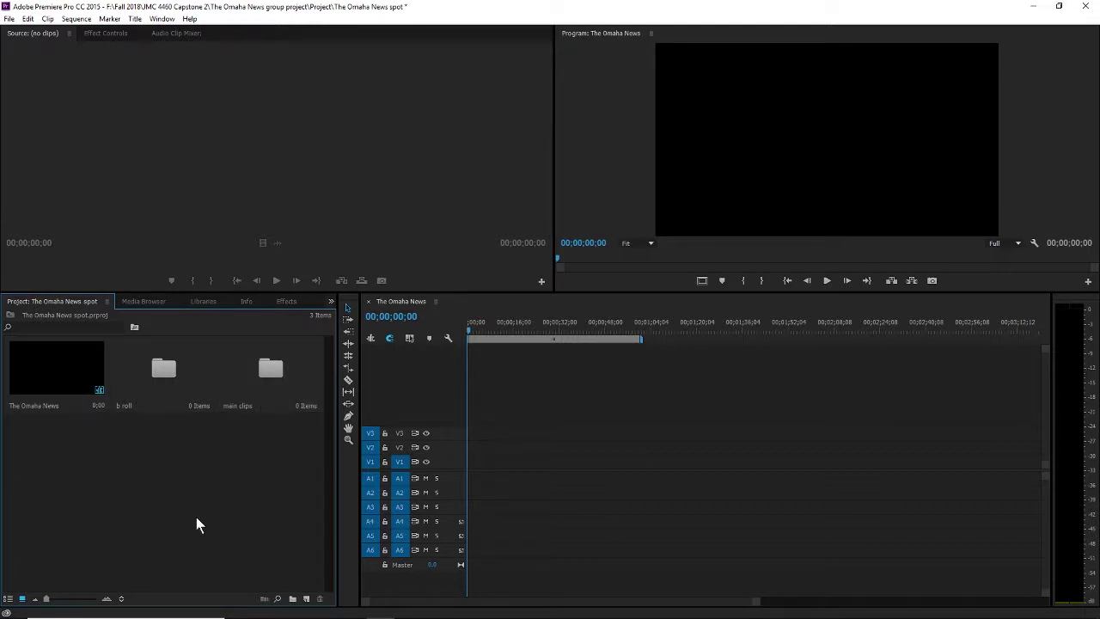
Step: Add a third bin named audio to the project
right_click(138, 493)
left_click(121, 492)
right_click(151, 480)
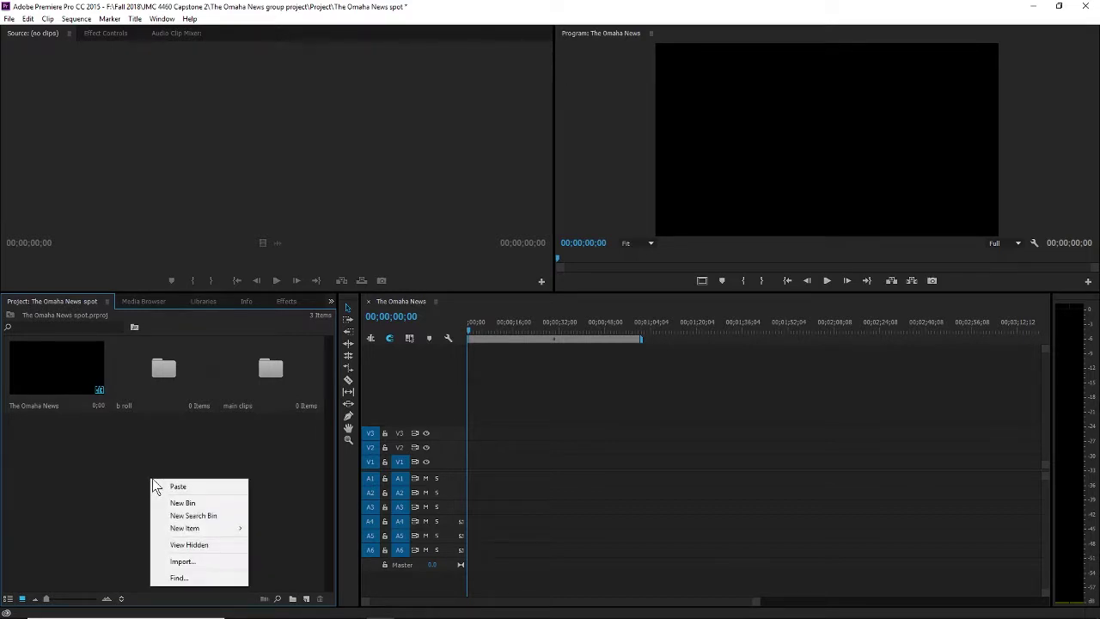
left_click(203, 504)
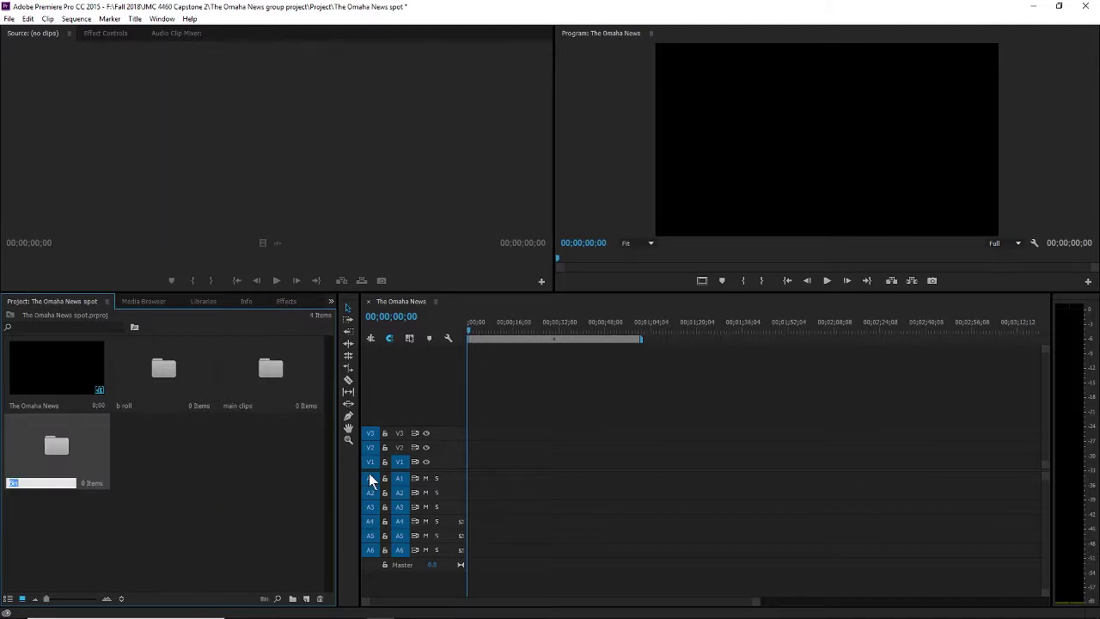
type("audio")
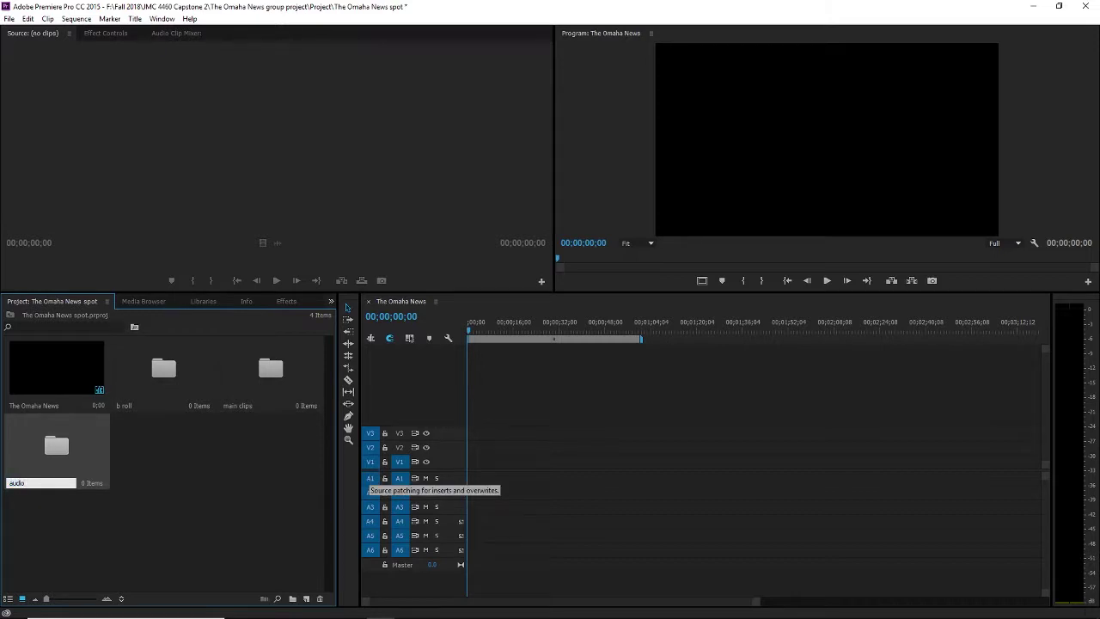
key("Return")
left_click(193, 531)
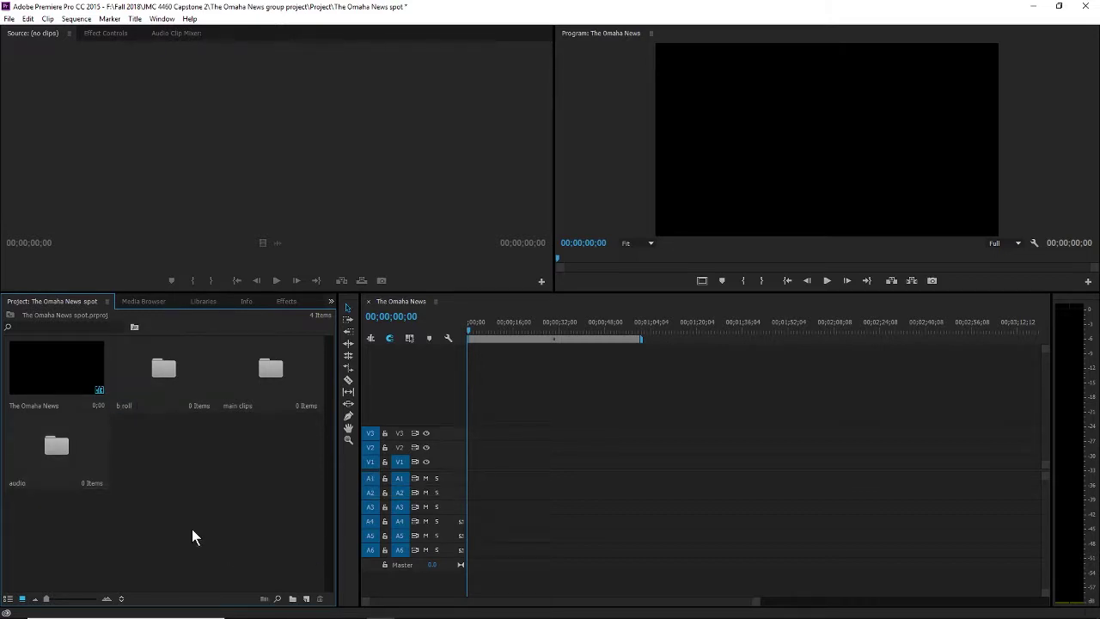
Step: Start a media import inside the audio bin and browse to the Audio folder of The Omaha News group project on drive F
double_click(78, 463)
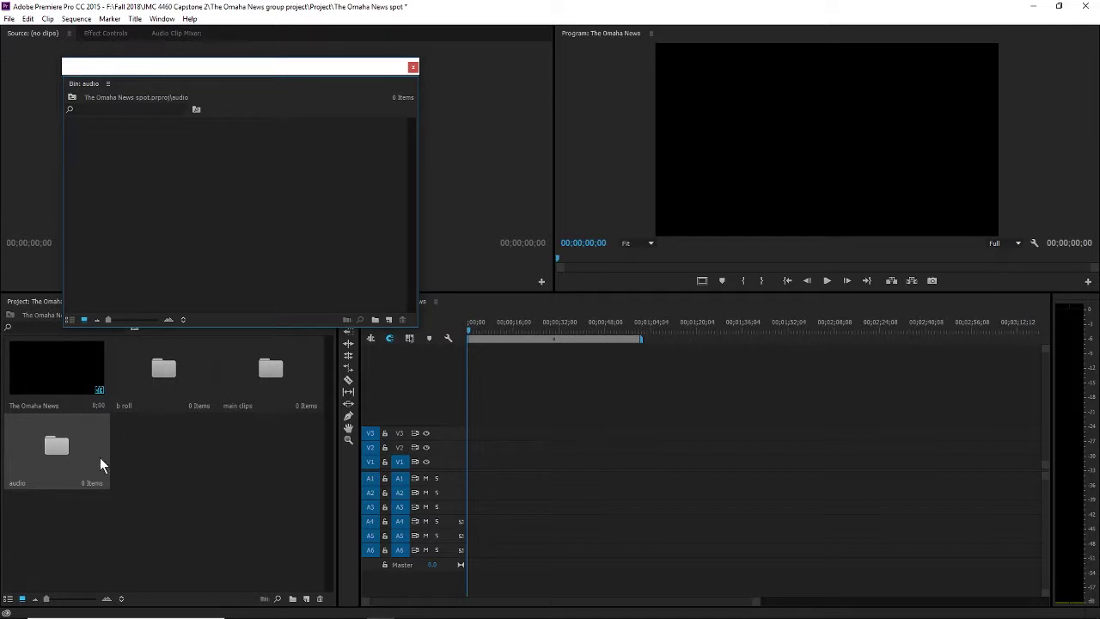
right_click(176, 224)
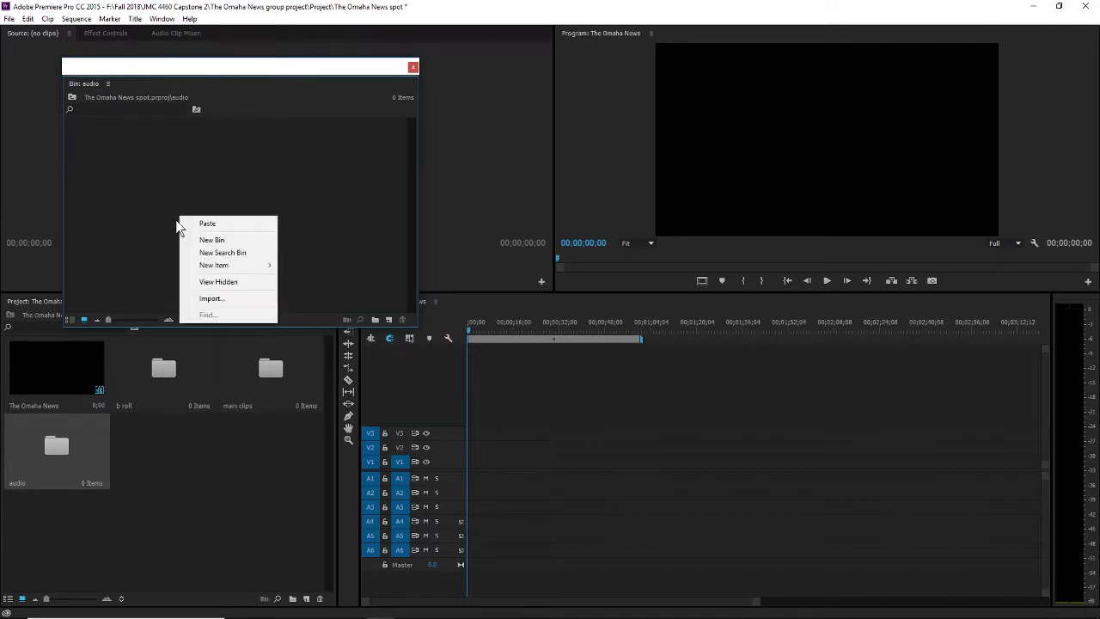
left_click(222, 299)
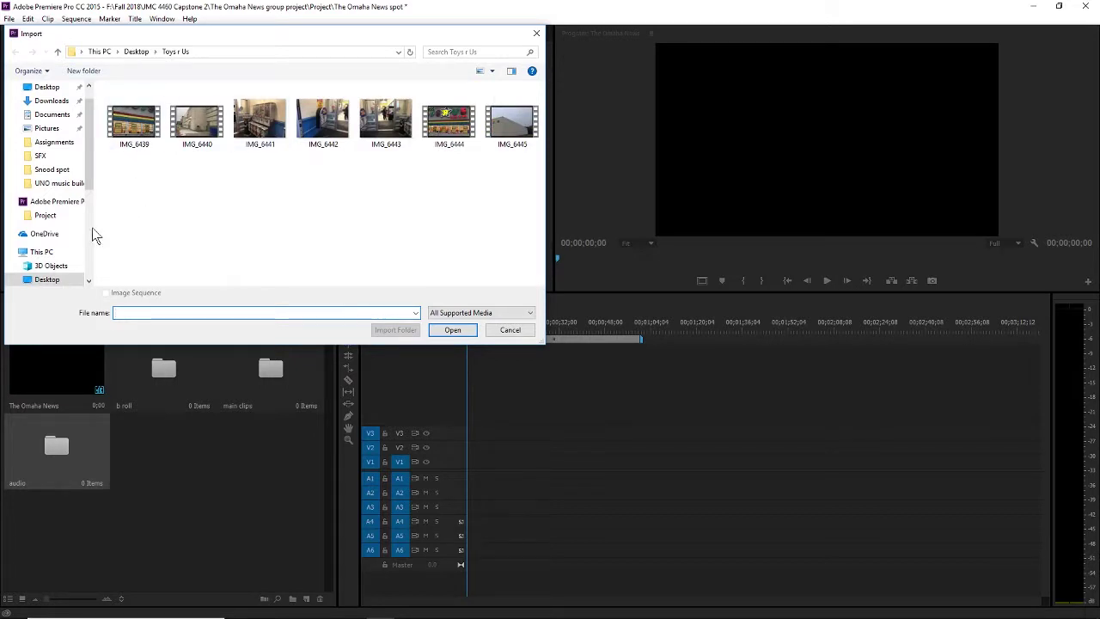
scroll(66, 216, "down", 3)
scroll(43, 241, "down", 2)
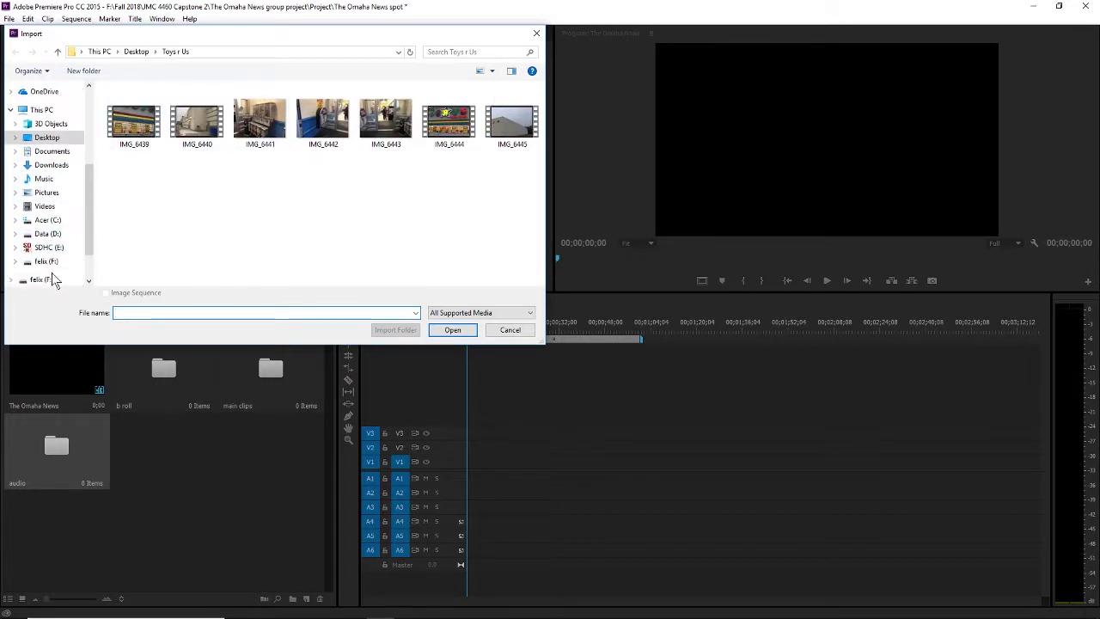
left_click(47, 261)
double_click(146, 135)
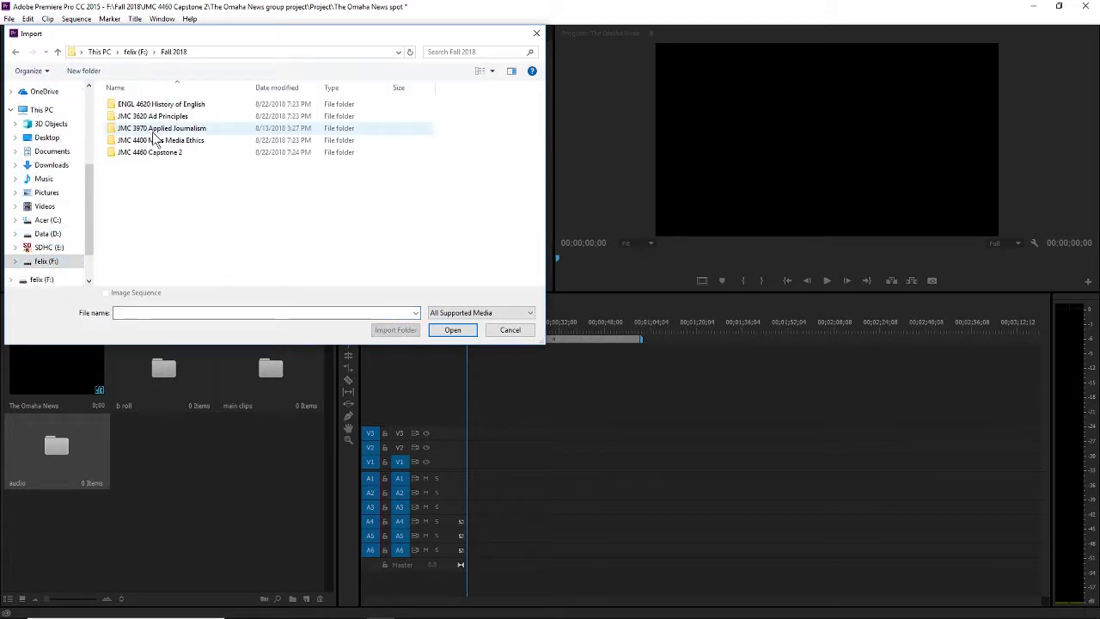
double_click(168, 154)
double_click(166, 104)
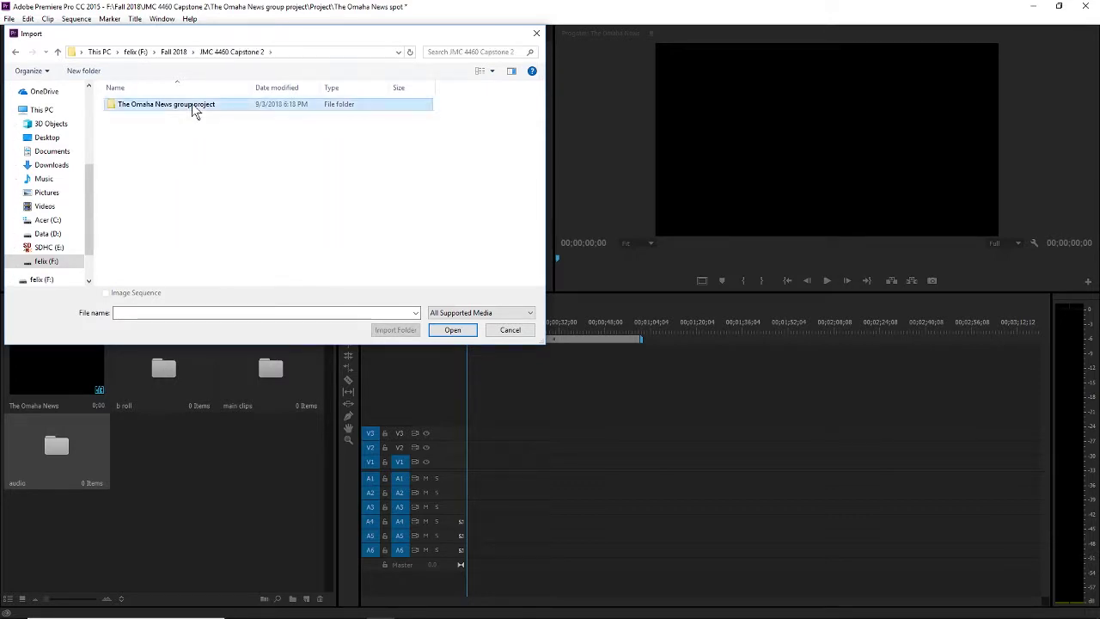
double_click(156, 108)
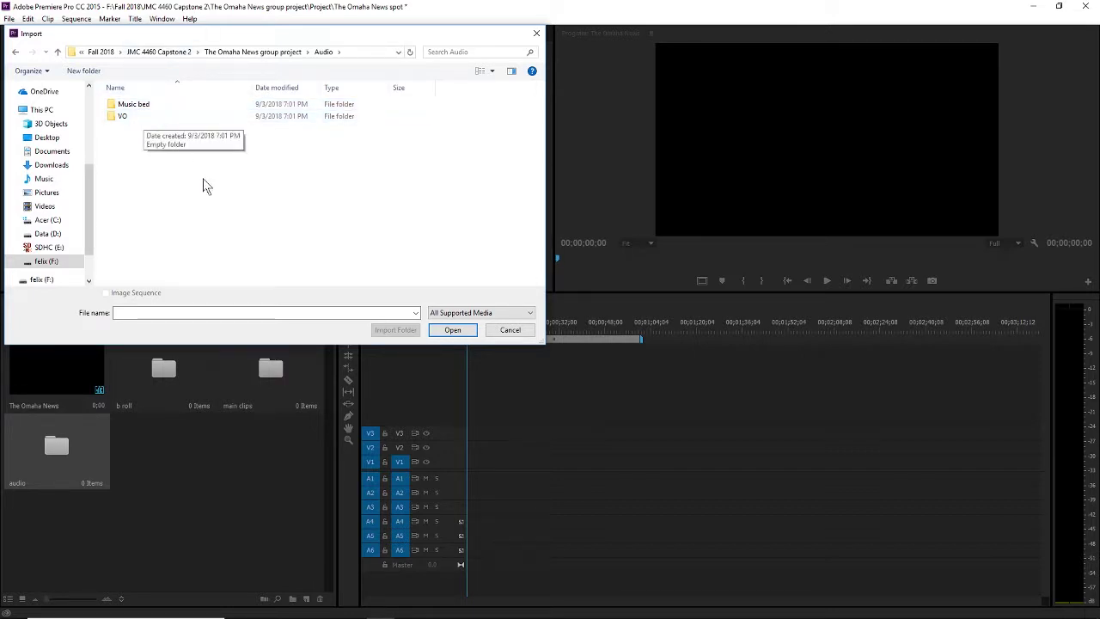
Step: Import the ONEWS OPEN AUDIO-2 file from the Music bed folder into the audio bin
double_click(147, 120)
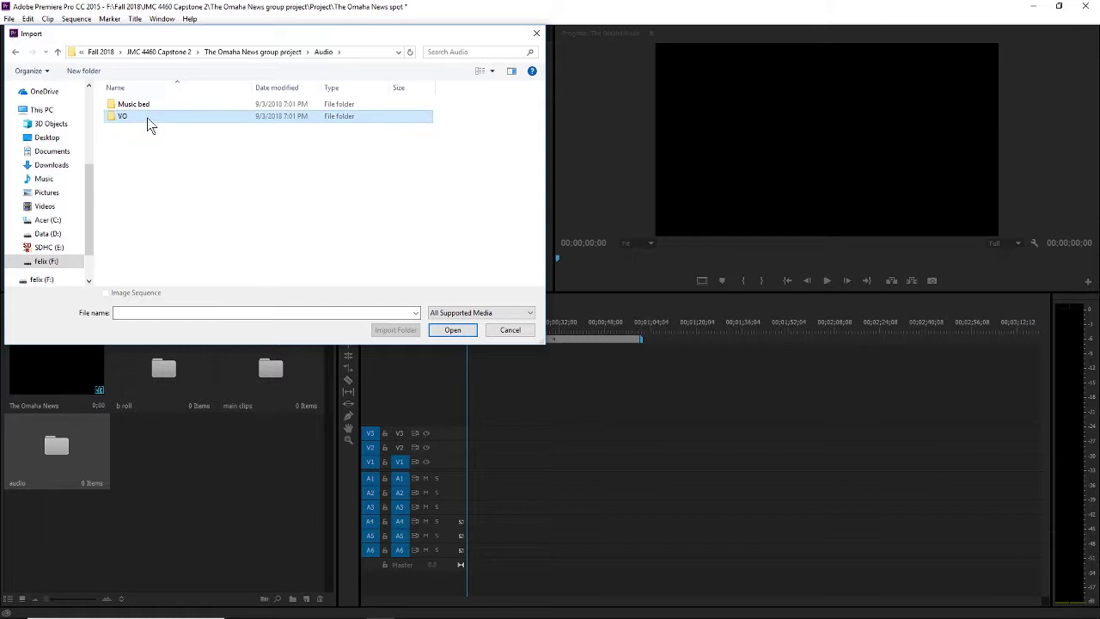
left_click(327, 52)
double_click(198, 105)
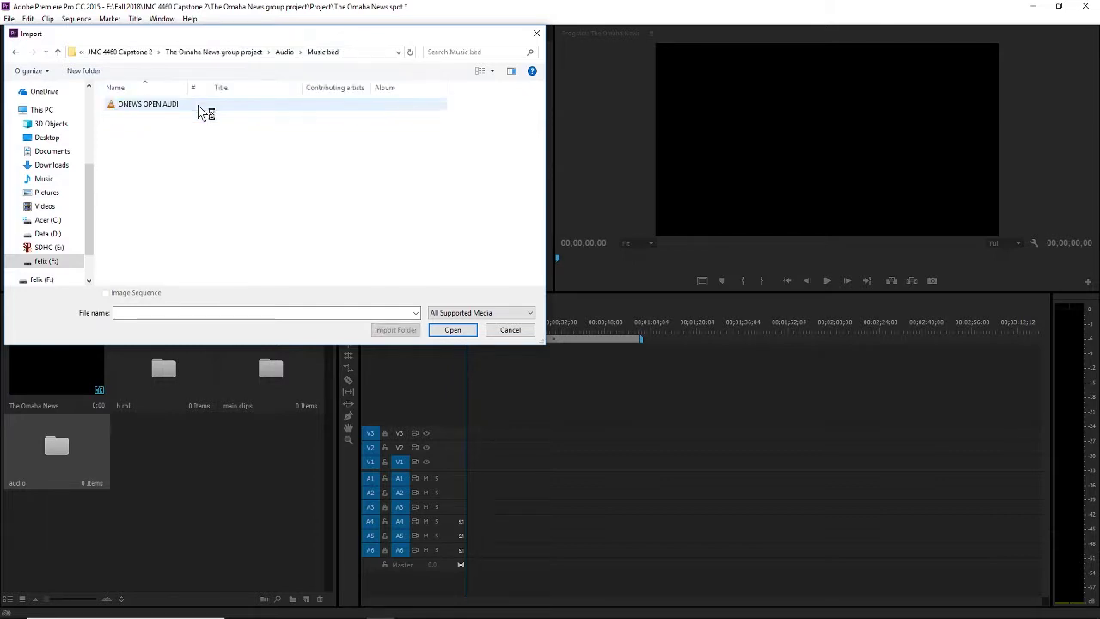
left_click_drag(195, 89, 243, 90)
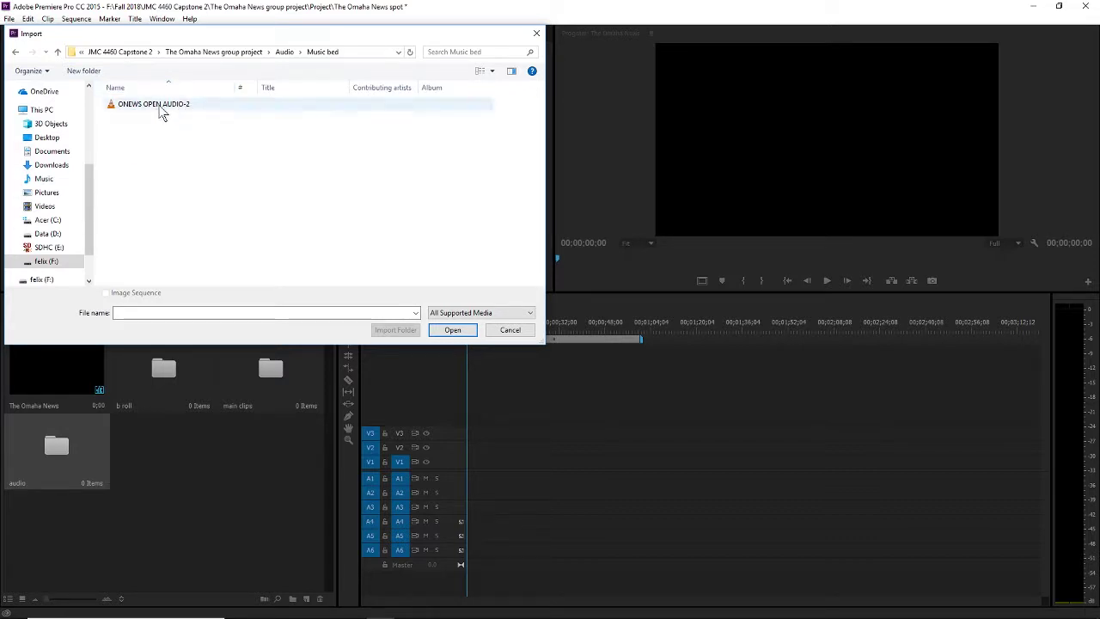
double_click(161, 107)
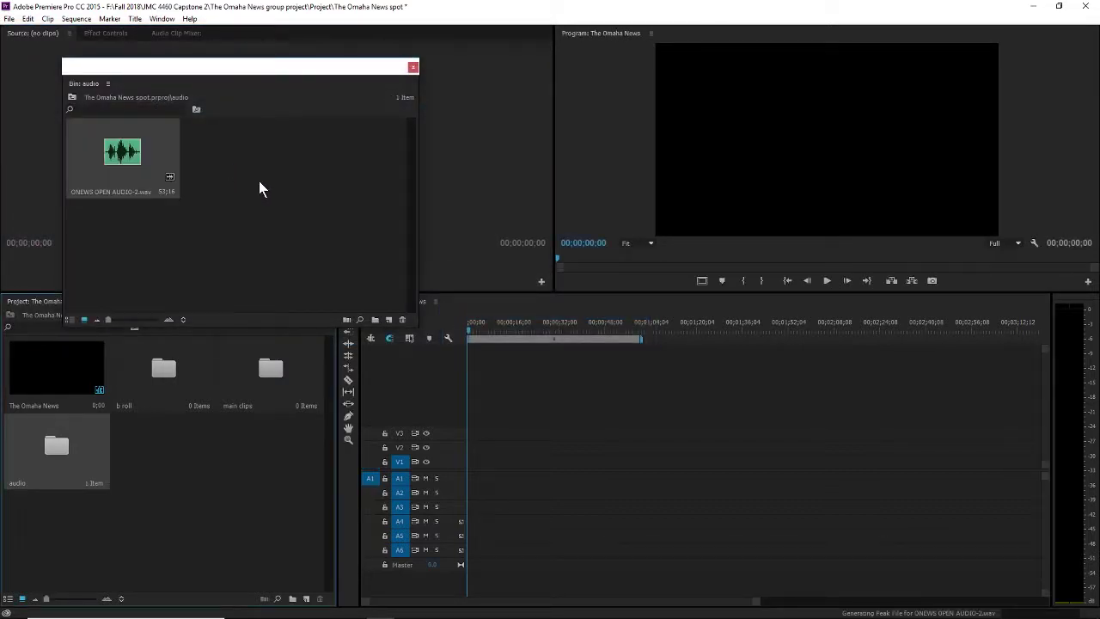
Step: Place the ONEWS OPEN AUDIO-2.wav clip on track A1 at the start of the sequence and close the audio bin
left_click_drag(265, 74, 232, 56)
left_click(104, 129)
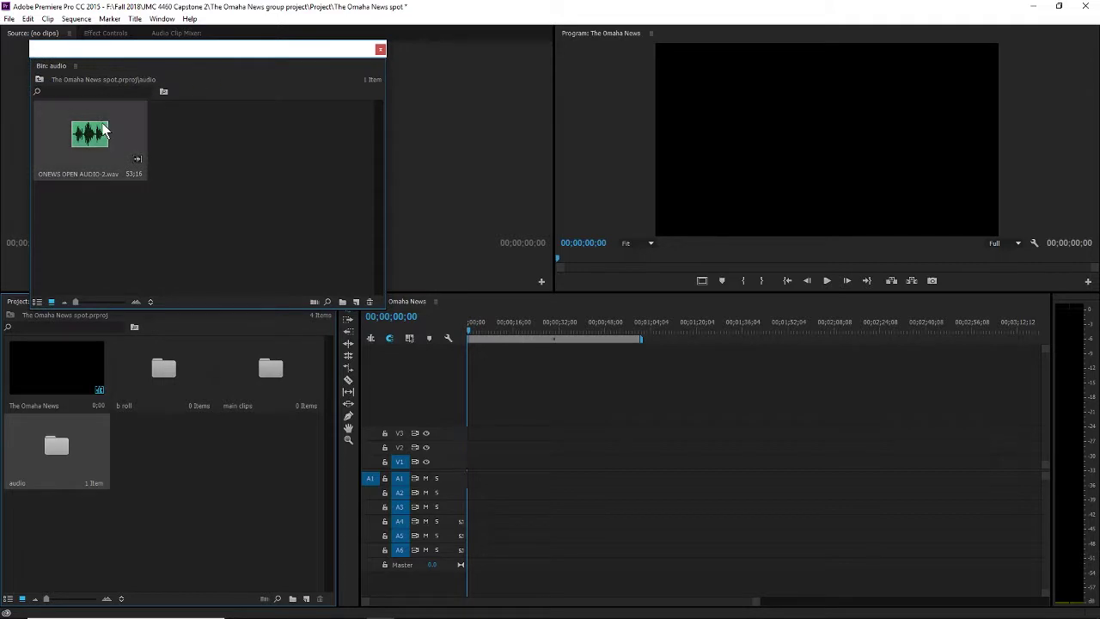
left_click_drag(92, 139, 472, 487)
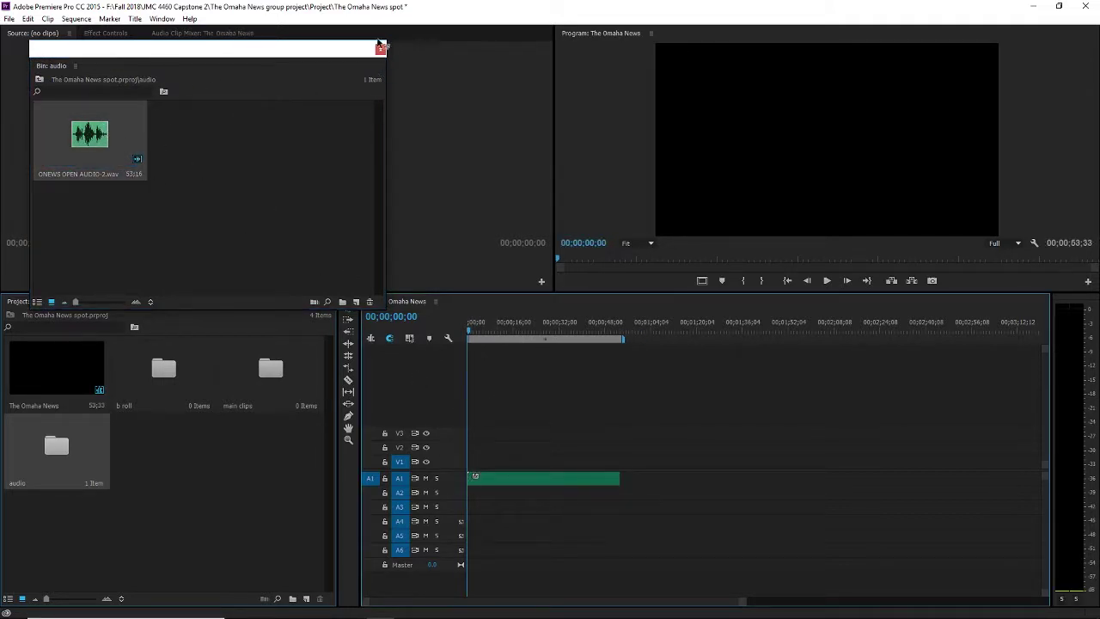
left_click(380, 48)
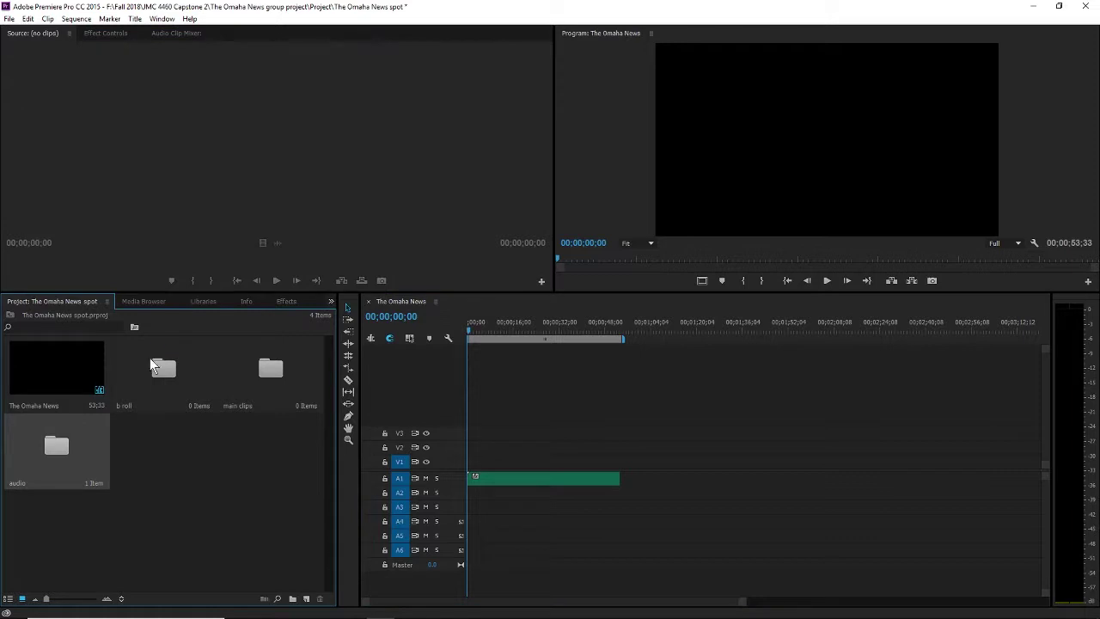
Step: Import clips 00000 through 00012 from the project's Video > Panasonic camera footage folder into the main clips bin, and close the bin
double_click(247, 395)
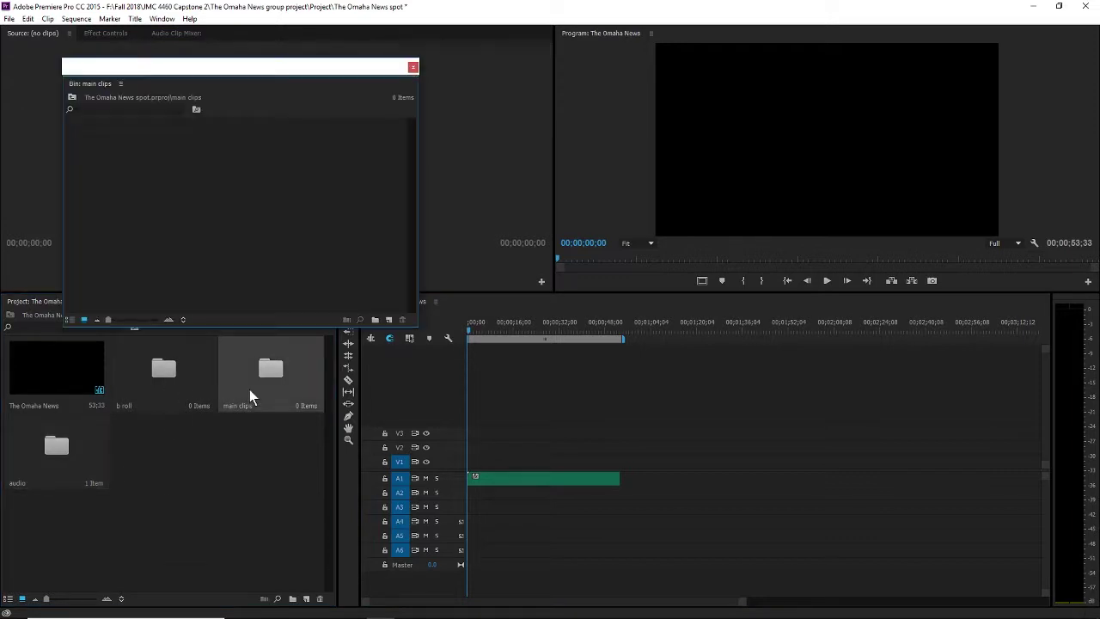
right_click(135, 196)
left_click(189, 273)
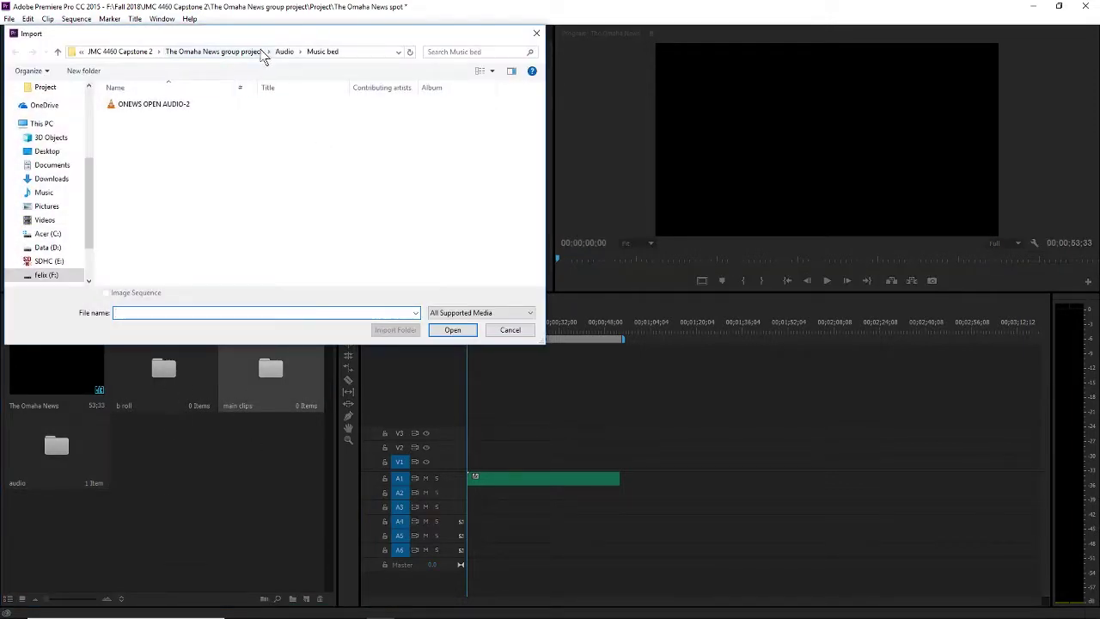
left_click(252, 52)
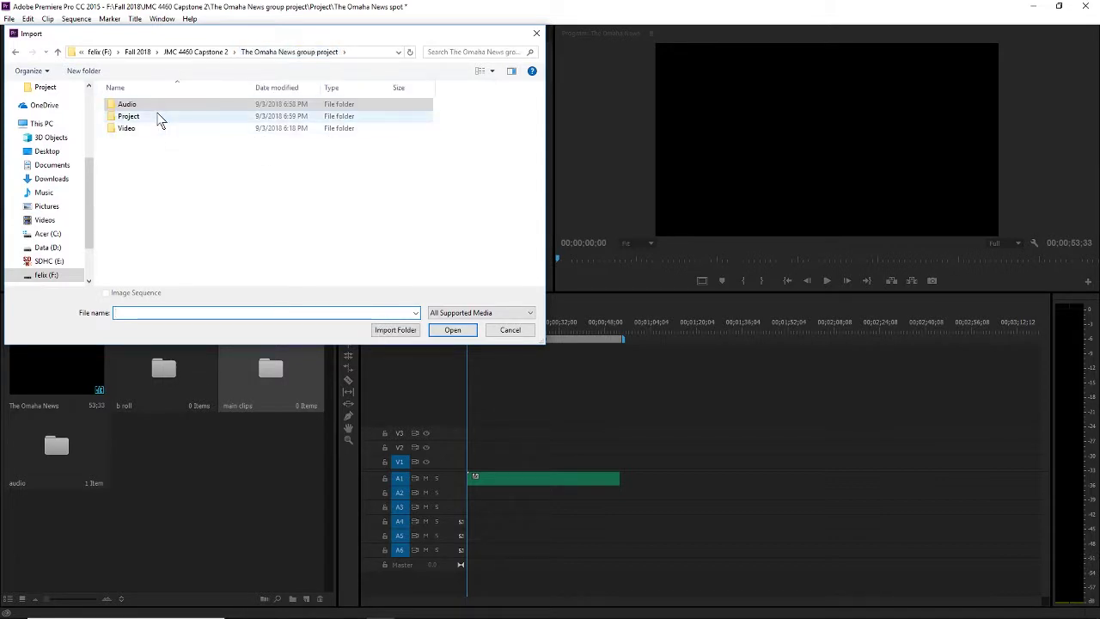
double_click(159, 129)
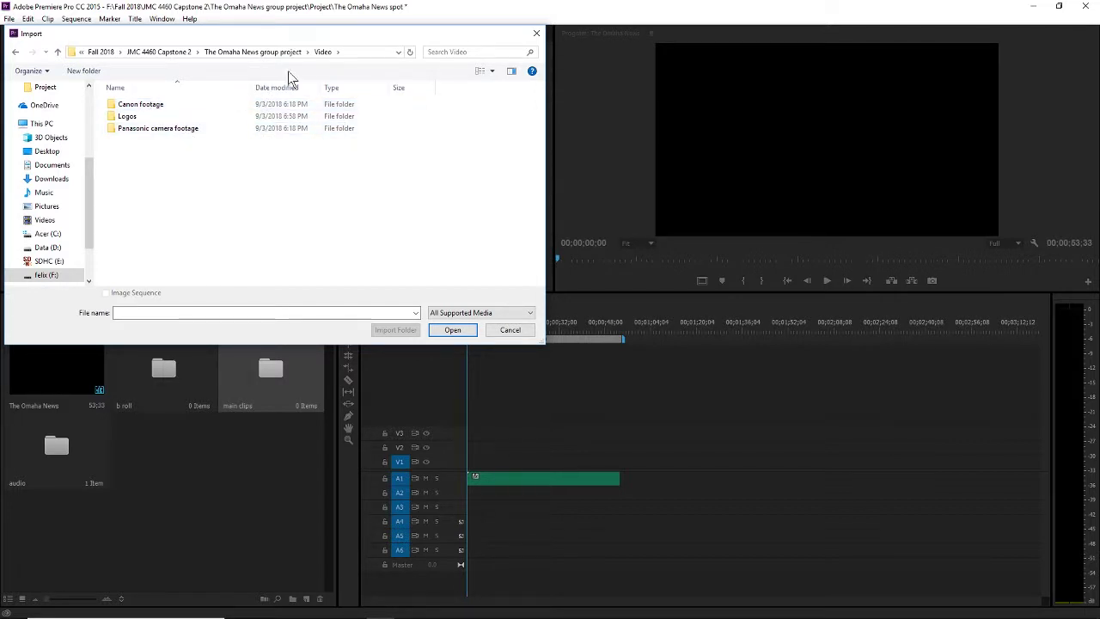
double_click(181, 130)
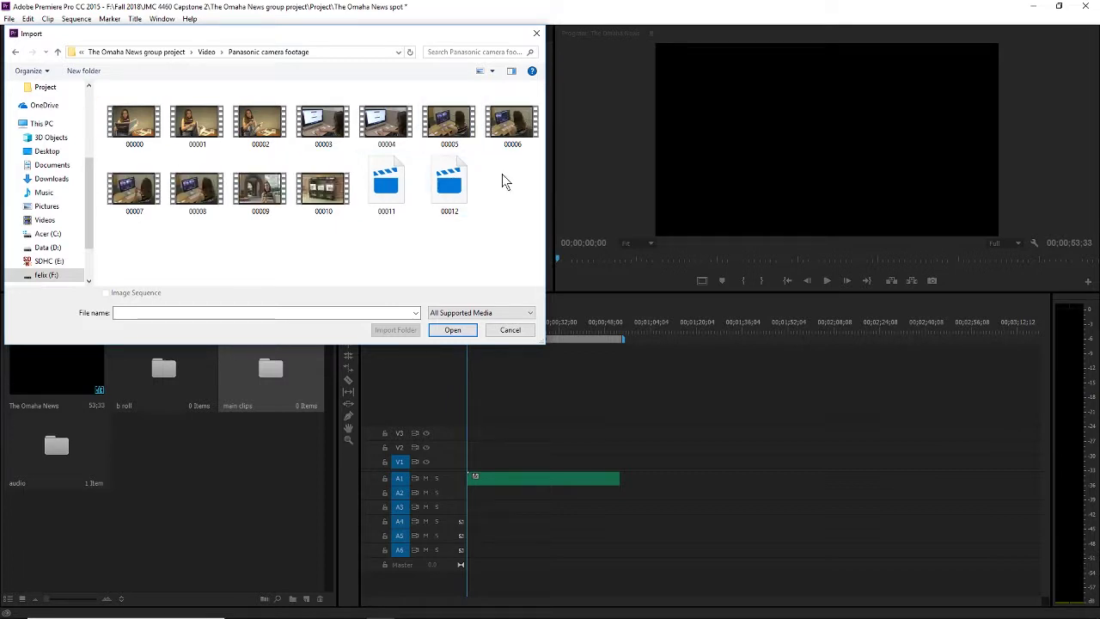
left_click(147, 128)
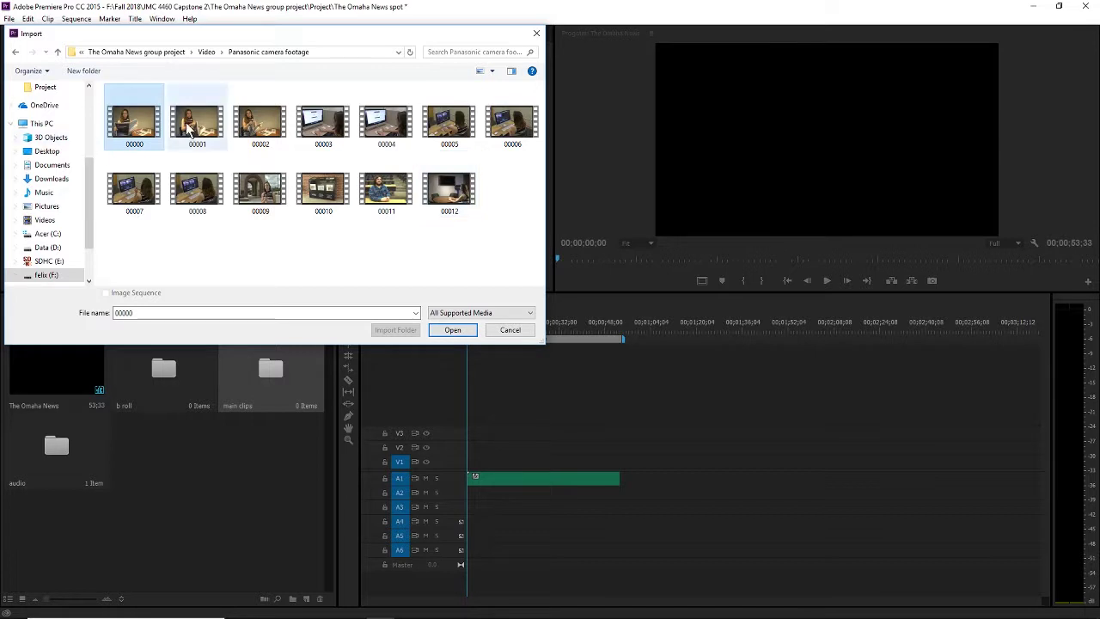
left_click(453, 183, "shift")
left_click(452, 330)
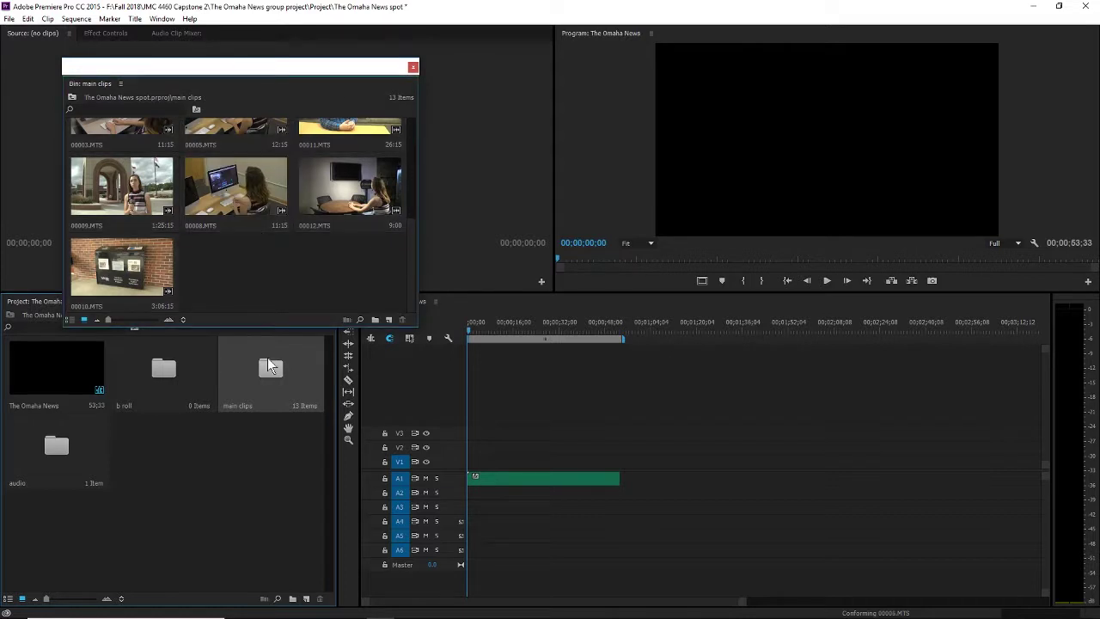
left_click_drag(365, 63, 361, 59)
scroll(364, 66, "up", 5)
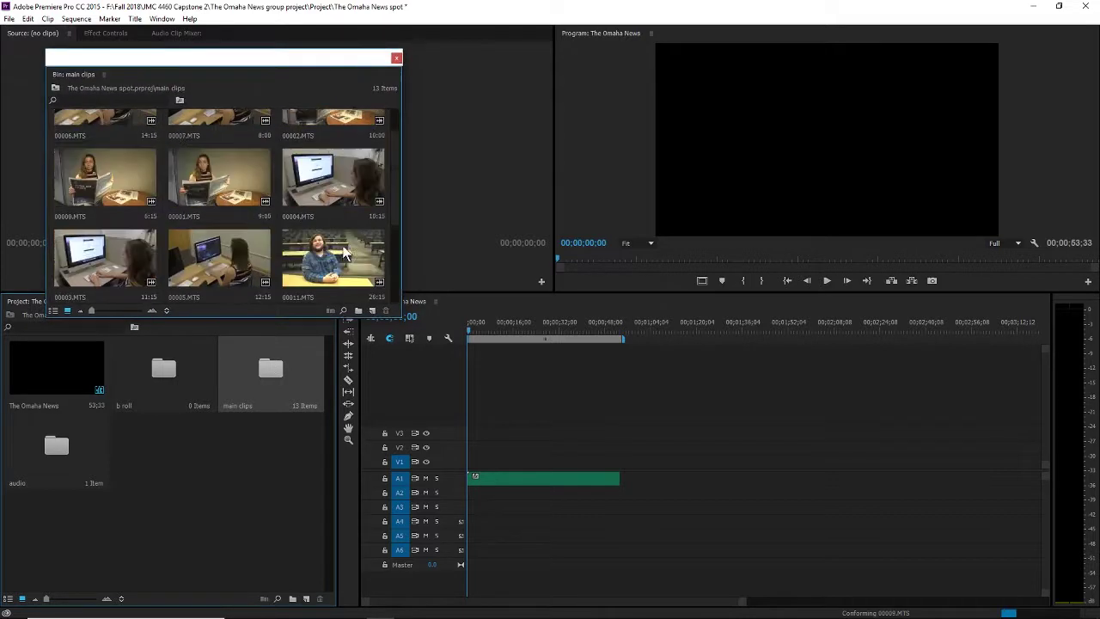
left_click(396, 57)
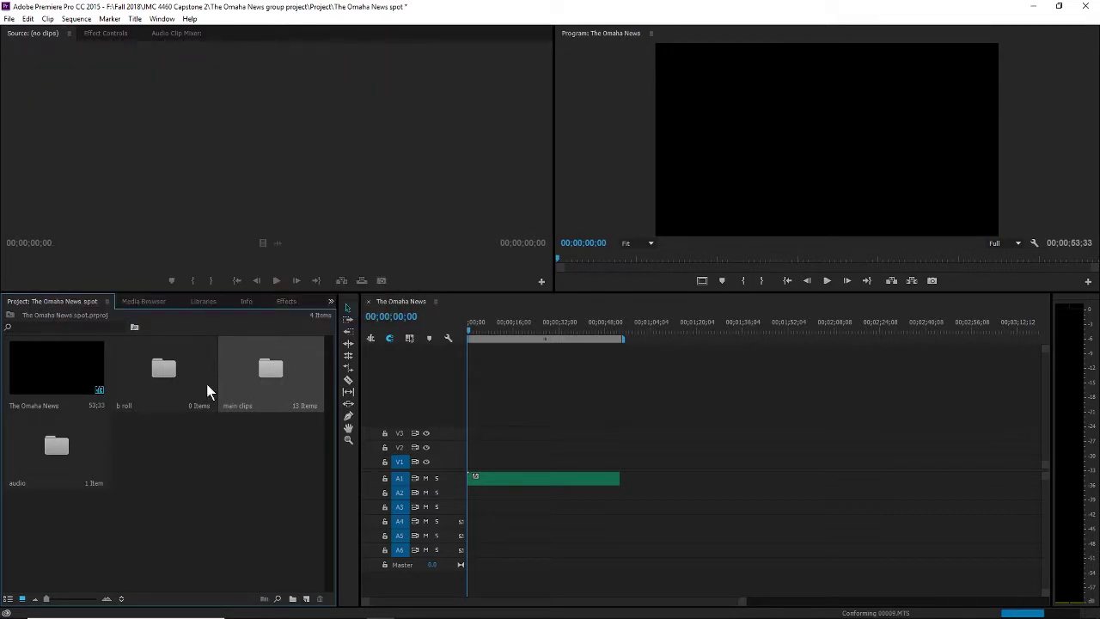
Step: Import all clips from MVI_7261 through MVI_7277 in the project's Video > Canon footage folder into the b roll bin
double_click(196, 386)
right_click(183, 228)
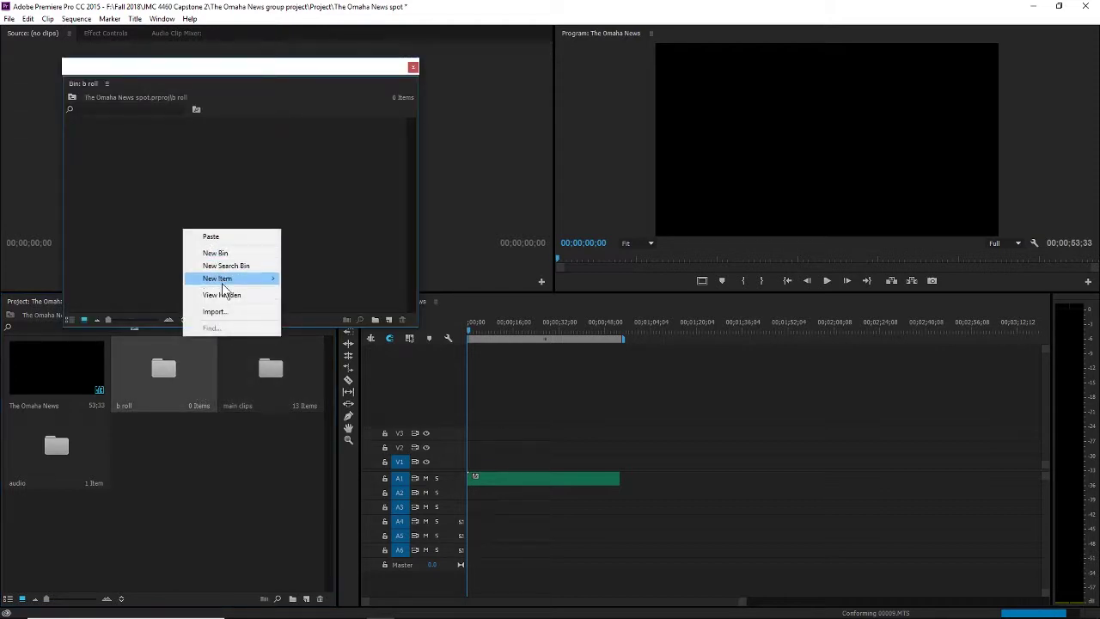
left_click(215, 311)
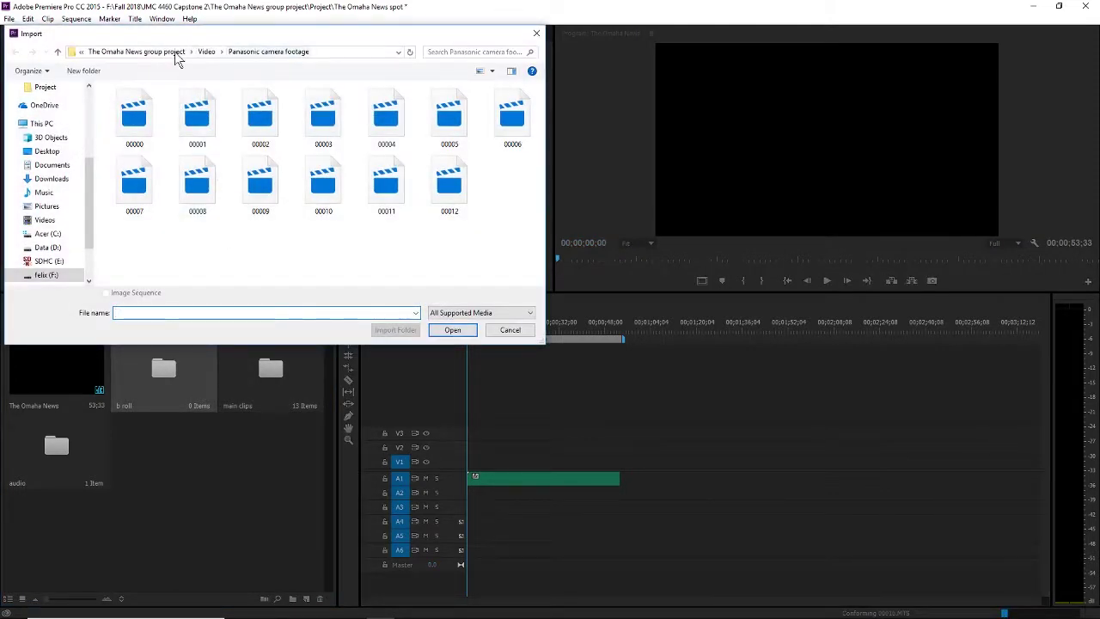
left_click(176, 54)
double_click(146, 127)
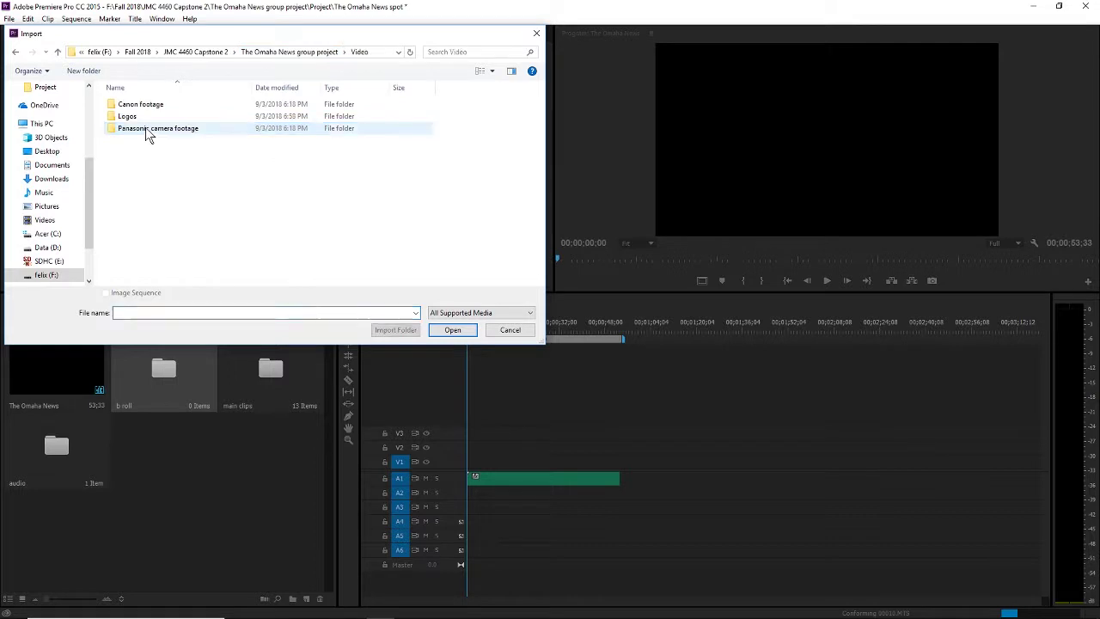
double_click(144, 104)
left_click(146, 105)
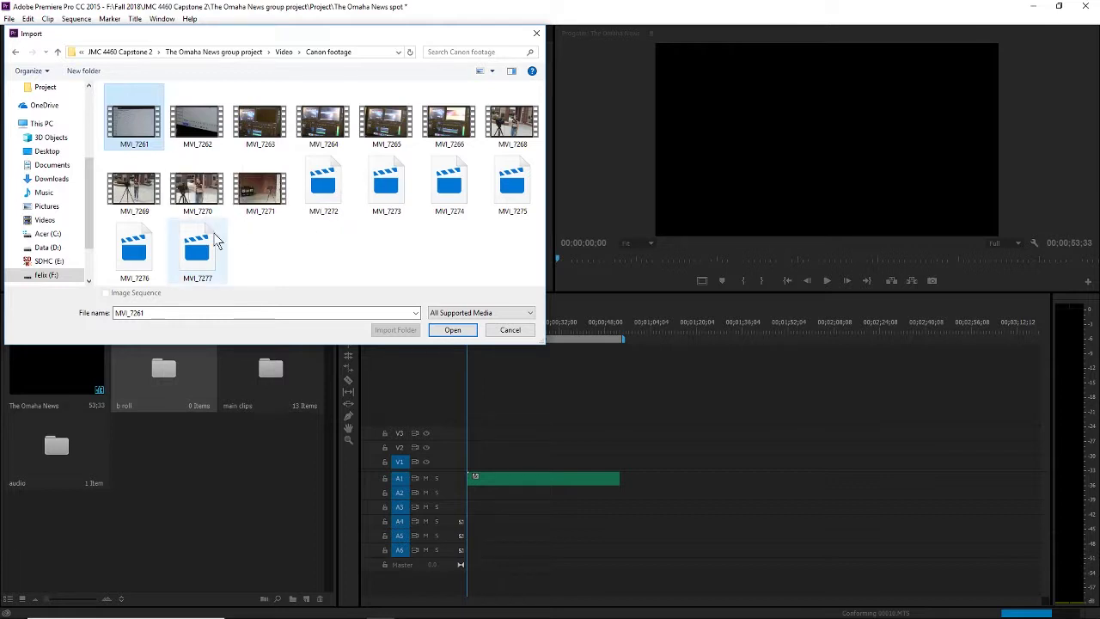
left_click(191, 258, "shift")
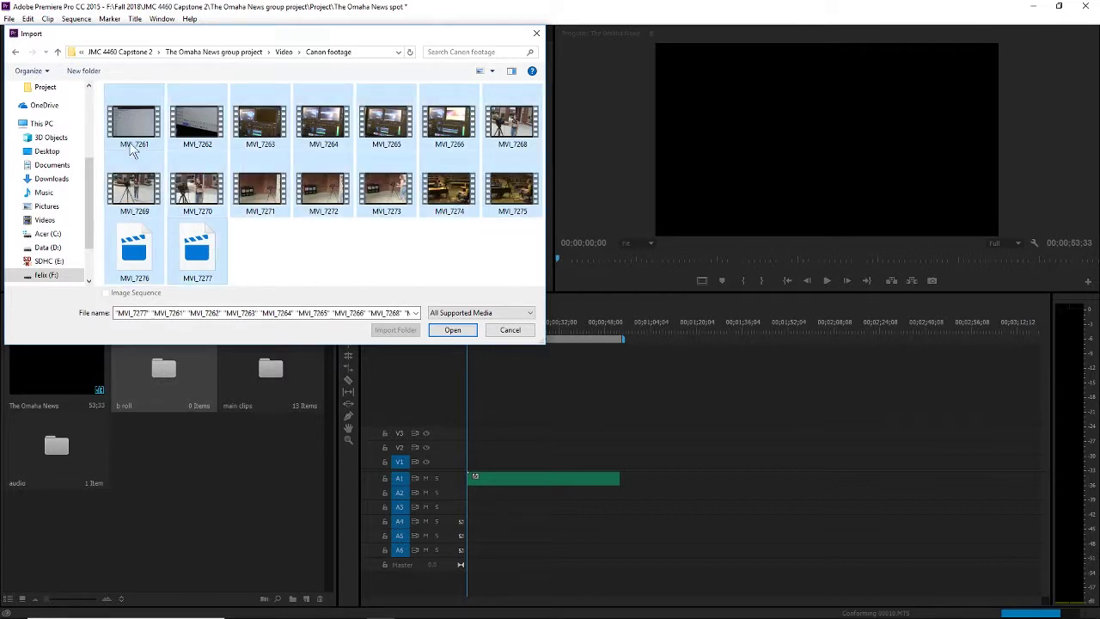
left_click(453, 329)
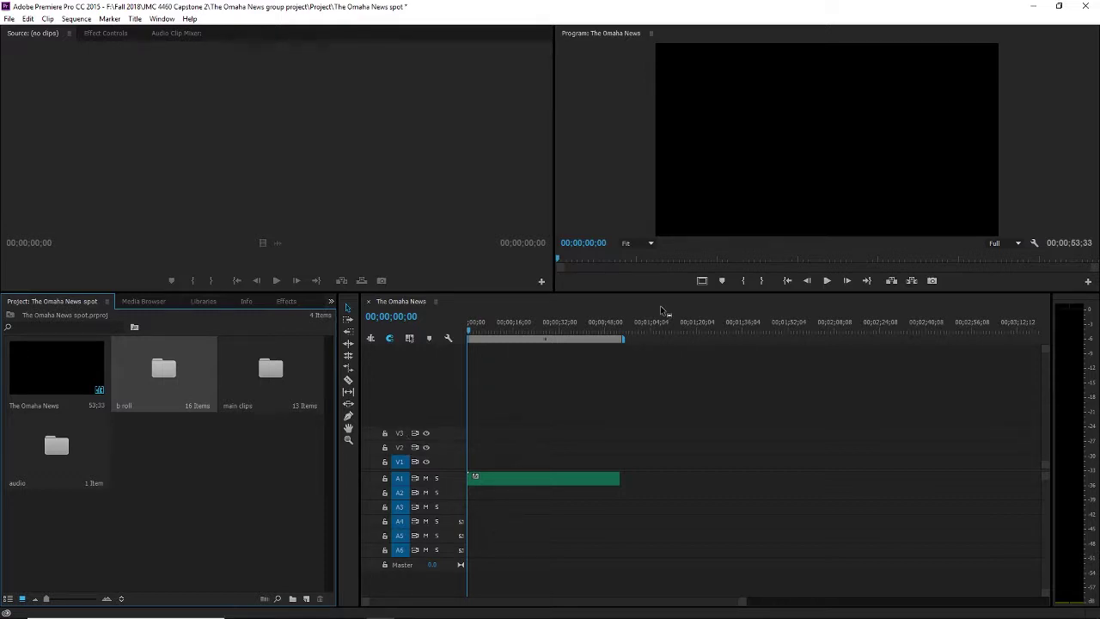
Step: Increase the height of audio track A1 so the music clip's waveform is displayed larger
scroll(442, 481, "up", 5)
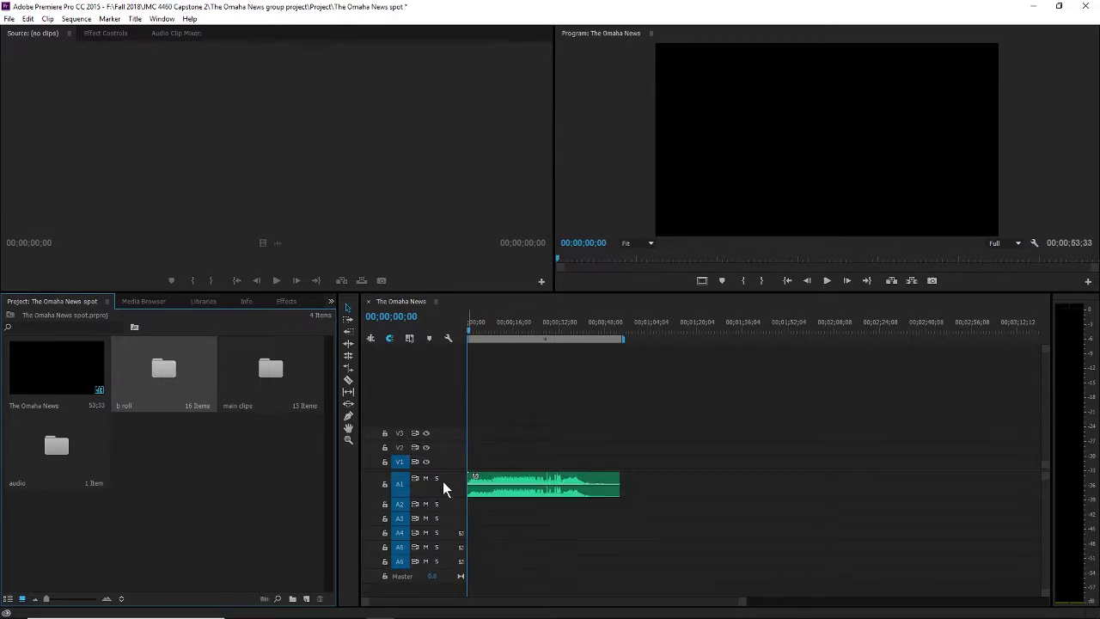
scroll(432, 496, "down", 4)
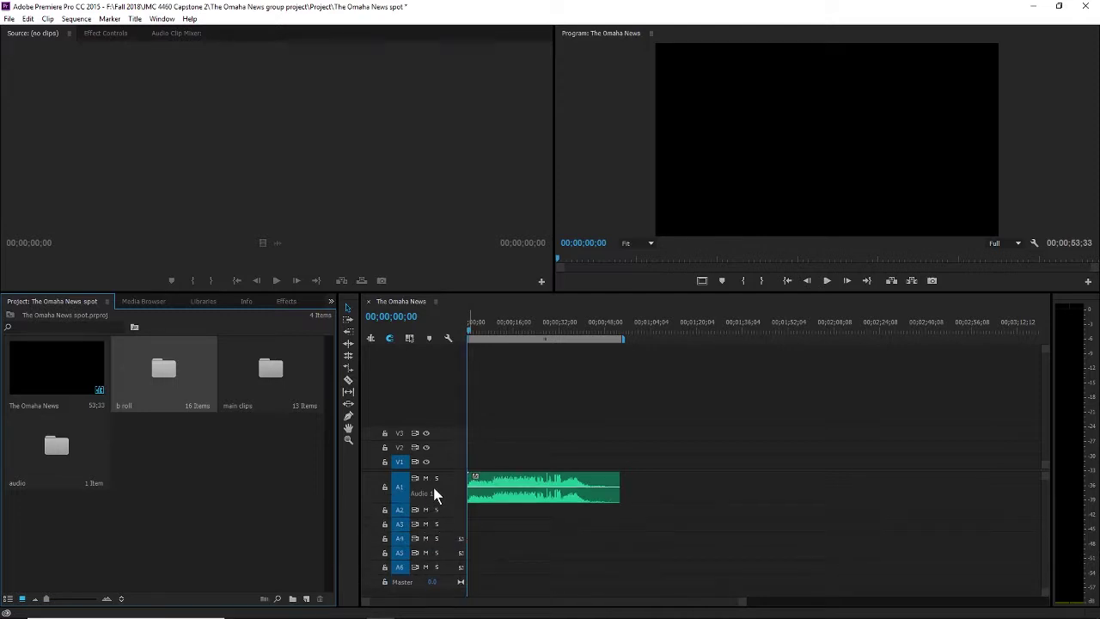
scroll(431, 477, "up", 1)
scroll(432, 486, "up", 3)
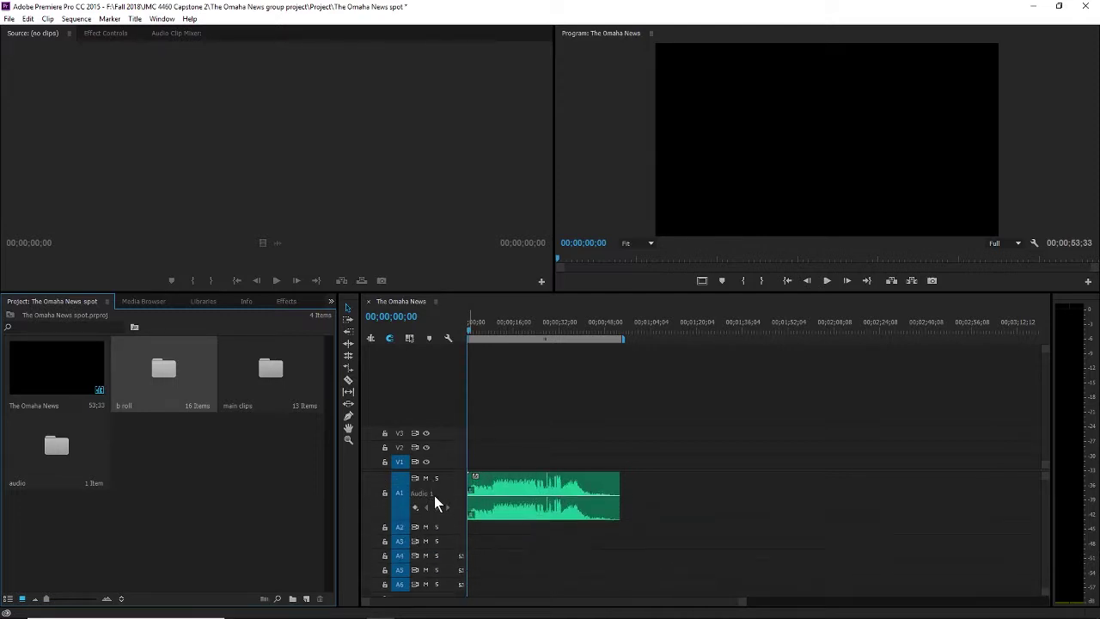
Step: Try different timeline zoom levels and settle one level closer, with the whole music clip still in view
left_click(625, 337)
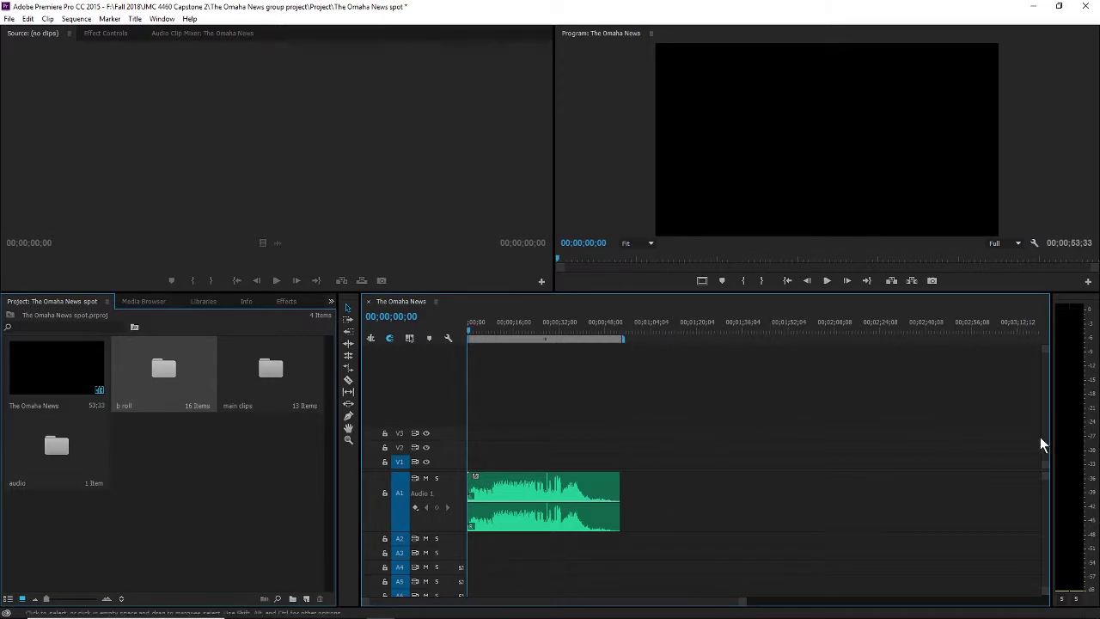
key("equal")
key("equal")
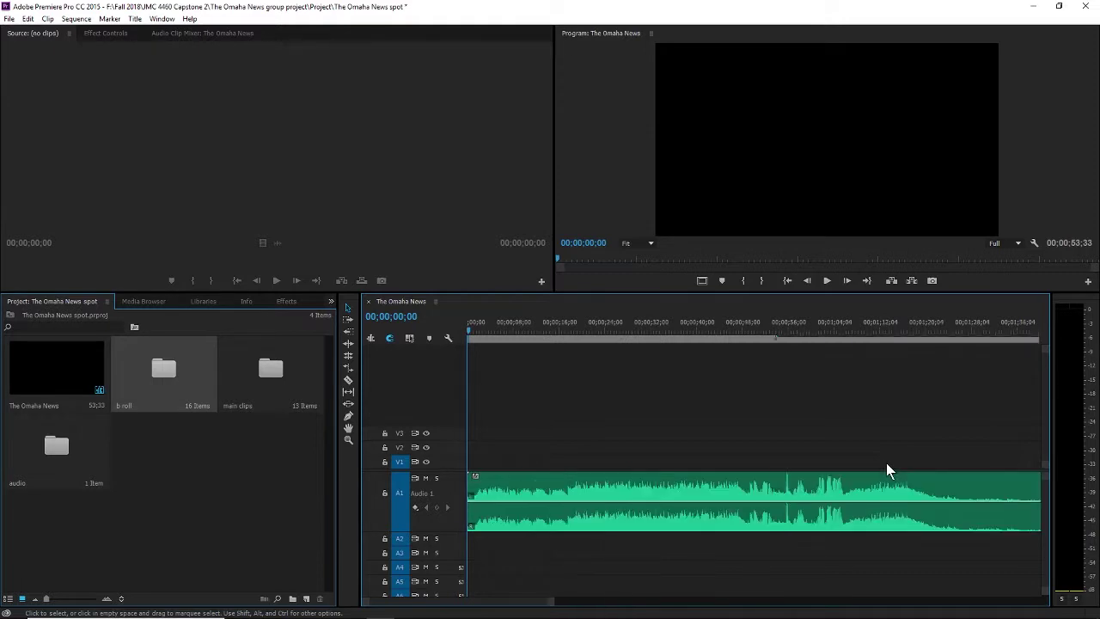
key("minus")
key("minus")
key("minus")
key("equal")
key("equal")
key("minus")
key("equal")
key("minus")
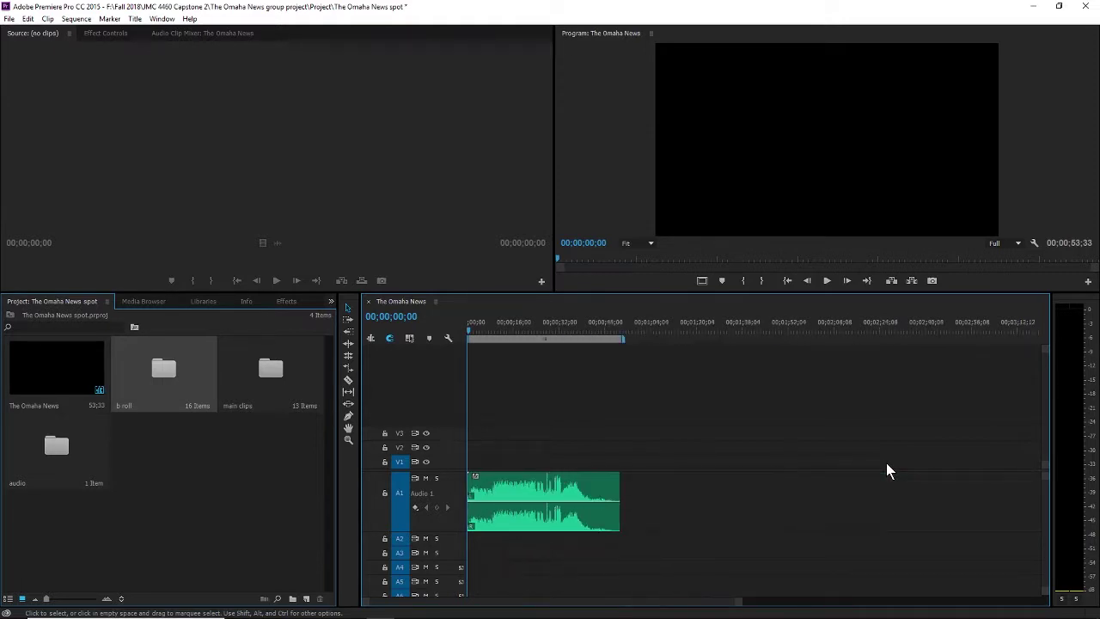
key("equal")
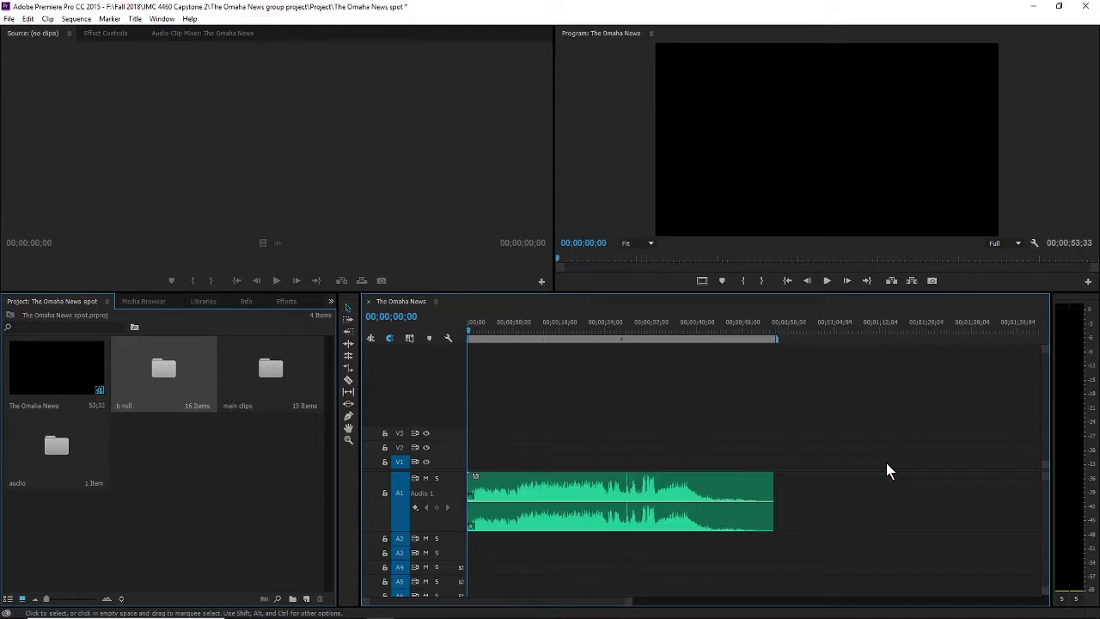
key("equal")
key("minus")
key("minus")
key("equal")
Step: Try taller heights for the V1, V2, A1 and A2 tracks, and shrink the video tracks and A1 back down
scroll(439, 477, "up", 3)
scroll(437, 462, "up", 1)
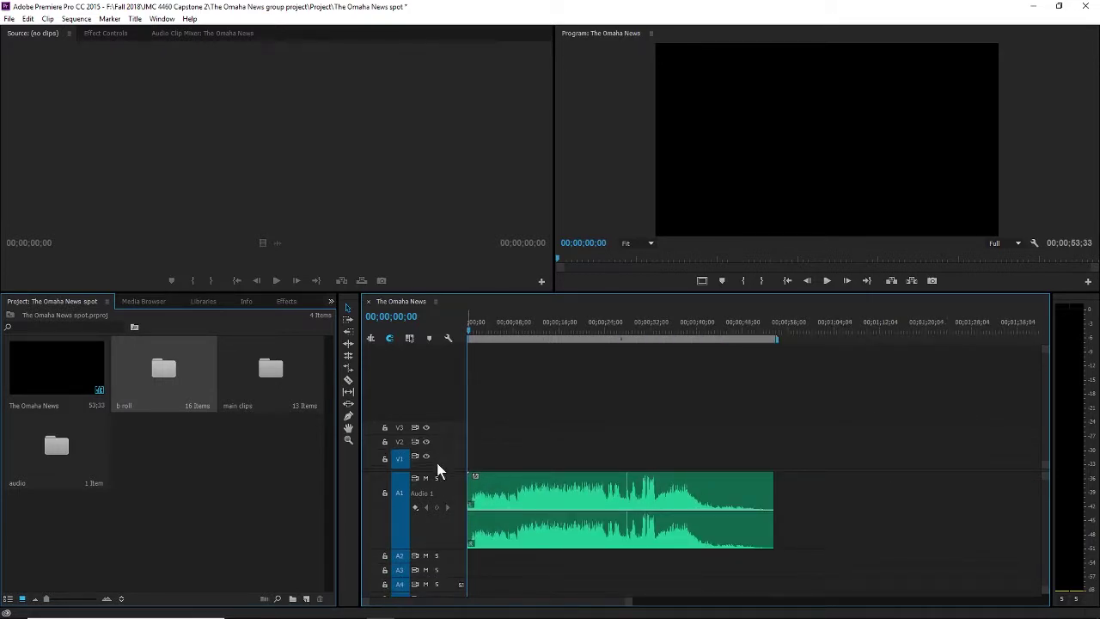
scroll(436, 463, "up", 4)
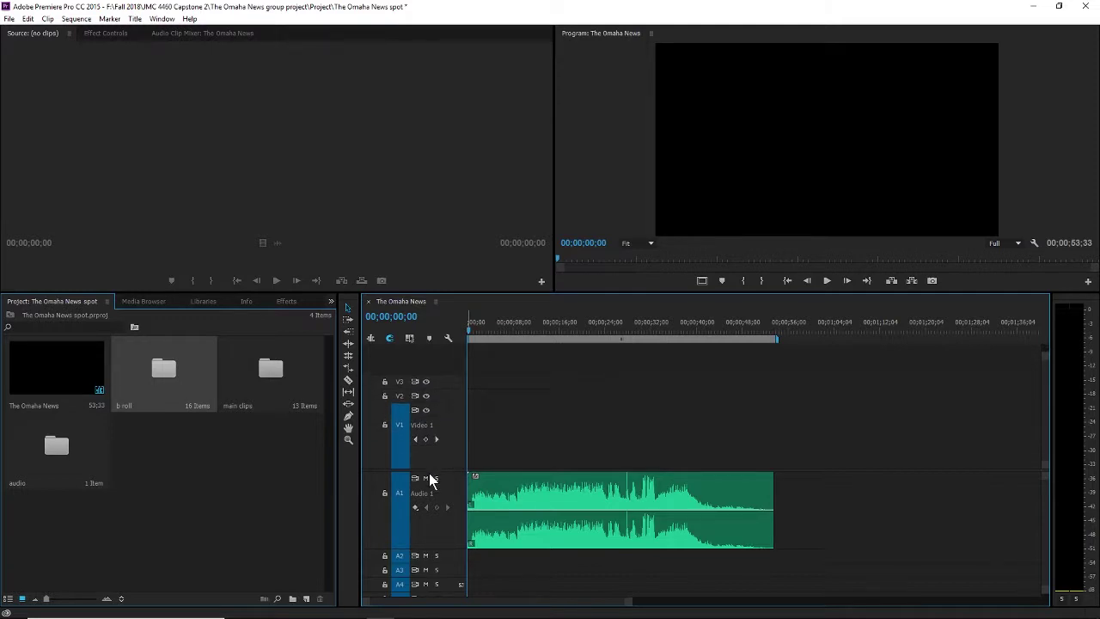
scroll(433, 489, "down", 2)
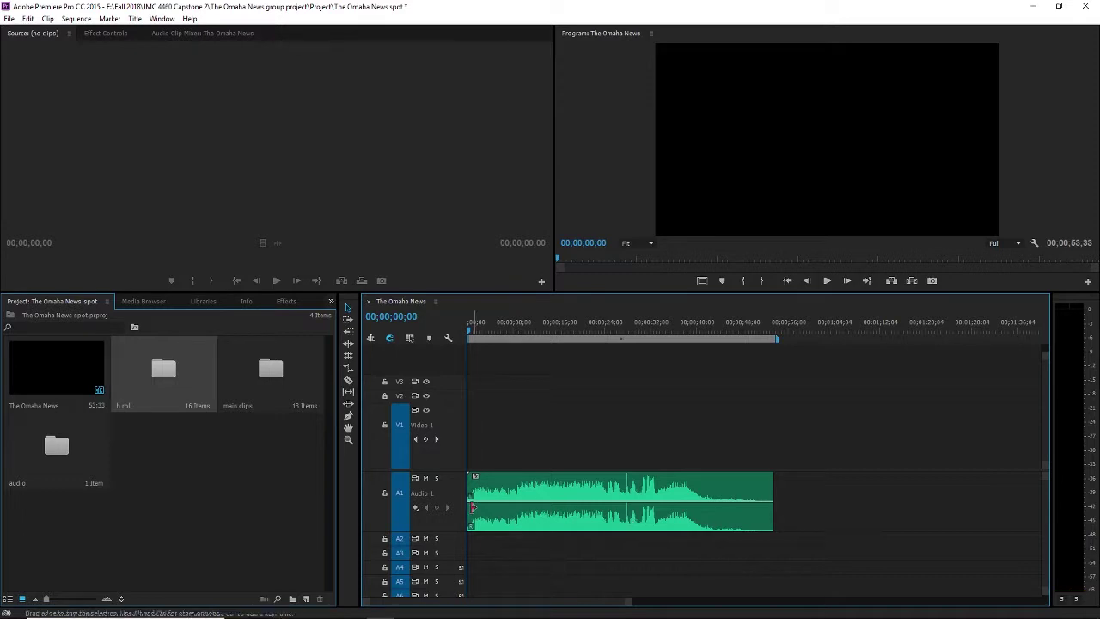
scroll(443, 542, "up", 2)
scroll(432, 391, "up", 2)
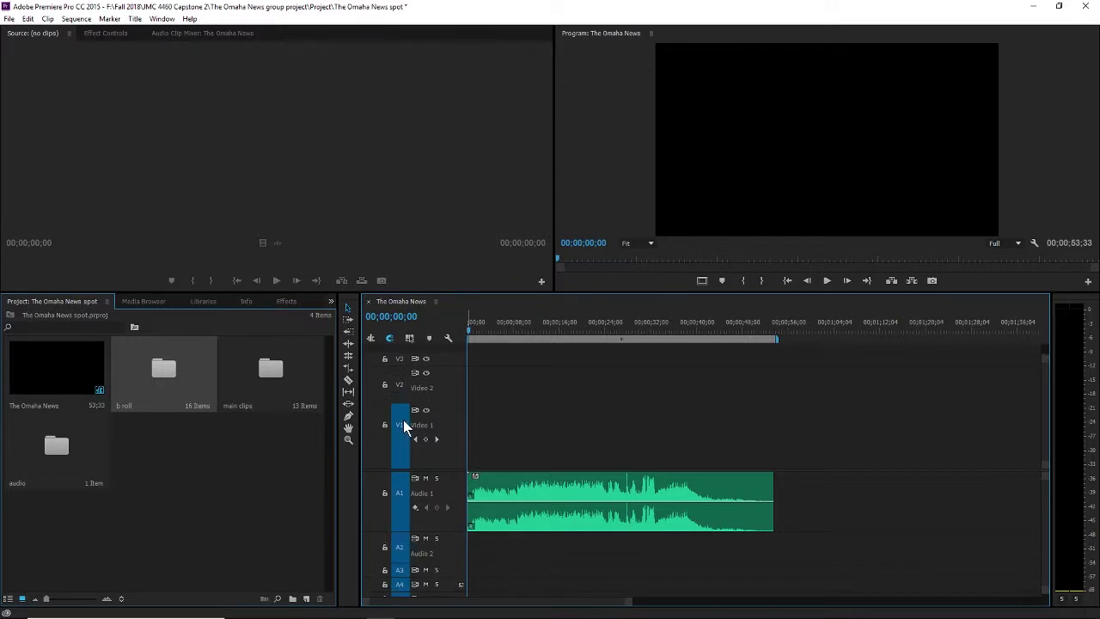
scroll(434, 391, "down", 6)
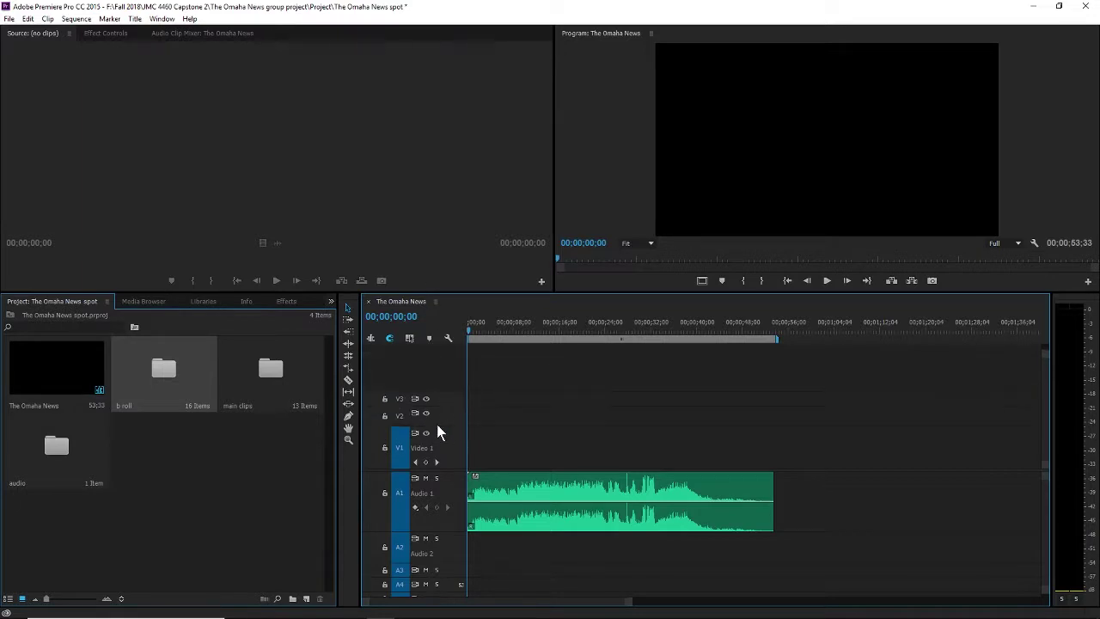
scroll(432, 486, "down", 6)
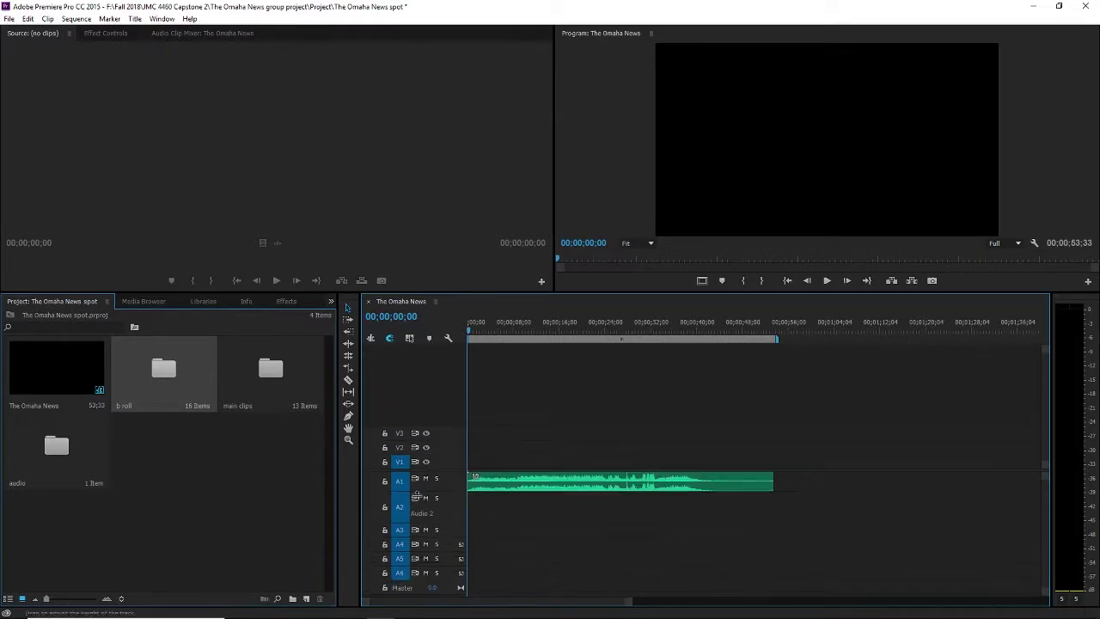
Step: Shrink audio track A2, enlarge tracks V1 and A1, and return the timeline view to the sequence start
scroll(418, 574, "right", 3)
scroll(432, 499, "up", 4)
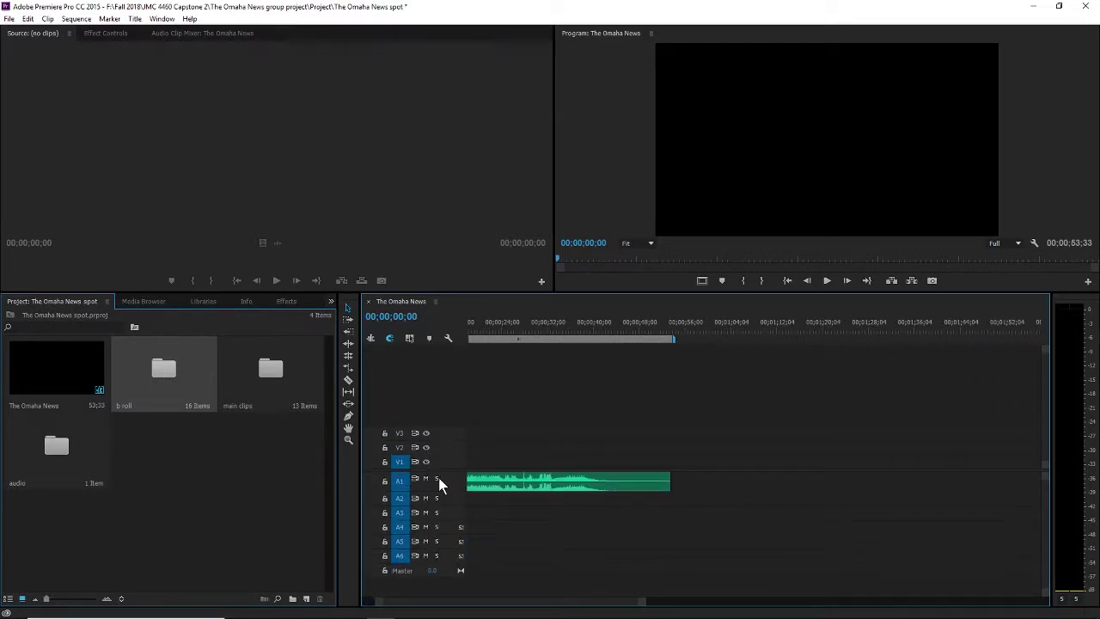
scroll(436, 485, "up", 1)
scroll(443, 462, "up", 3)
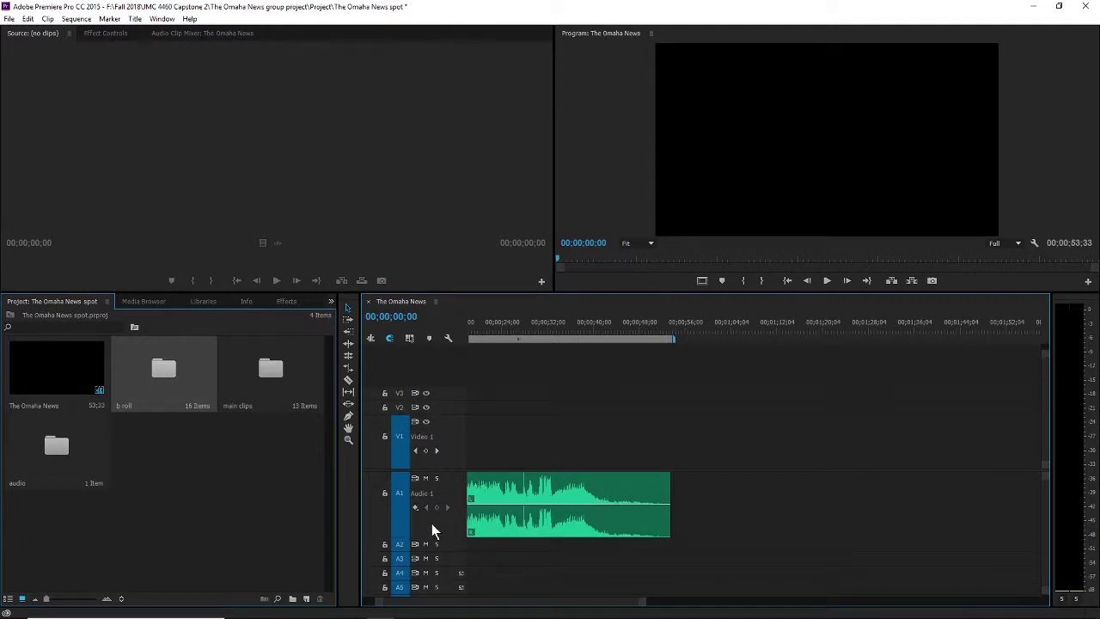
scroll(429, 459, "up", 1)
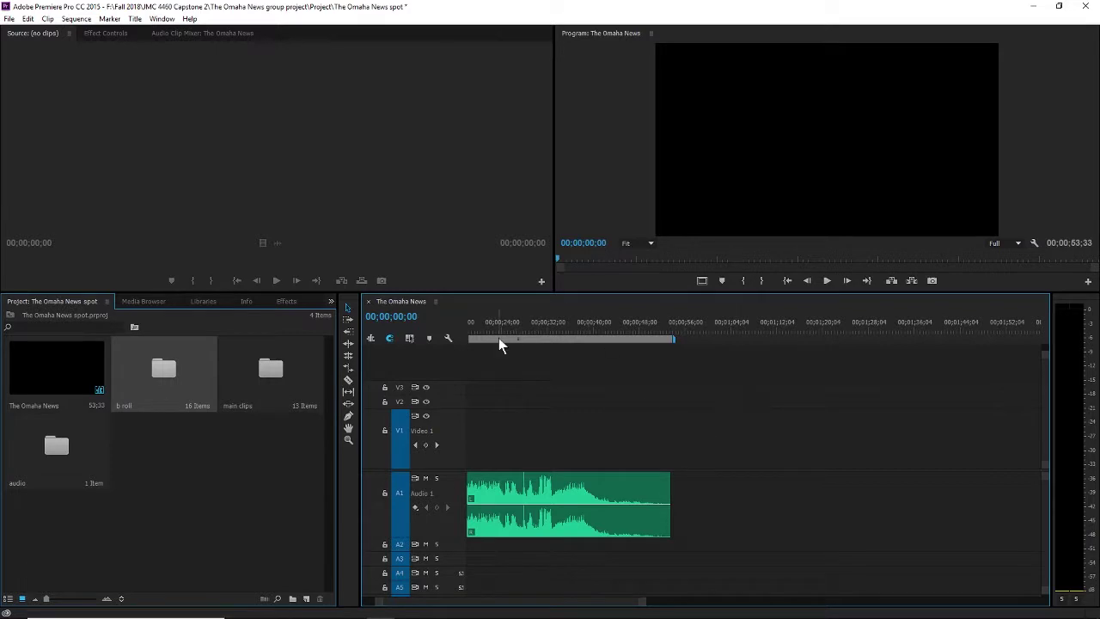
left_click_drag(483, 323, 385, 329)
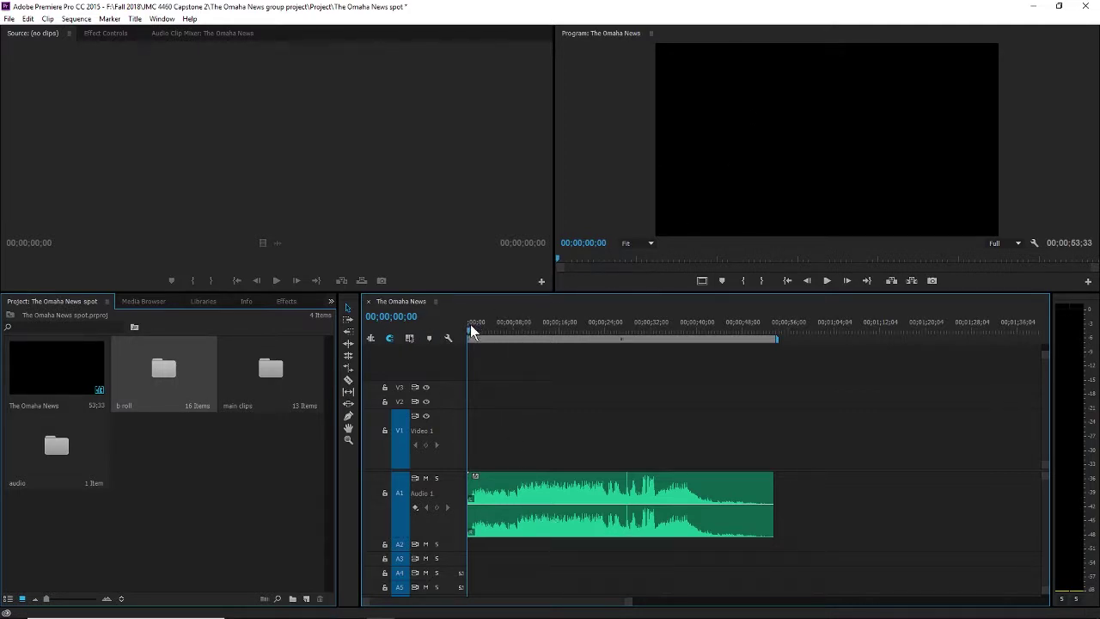
Step: Play the music from the sequence start and from about 8 seconds, checking its loudness in the Audio Clip Mixer and audio meters
left_click_drag(472, 329, 459, 330)
key("space")
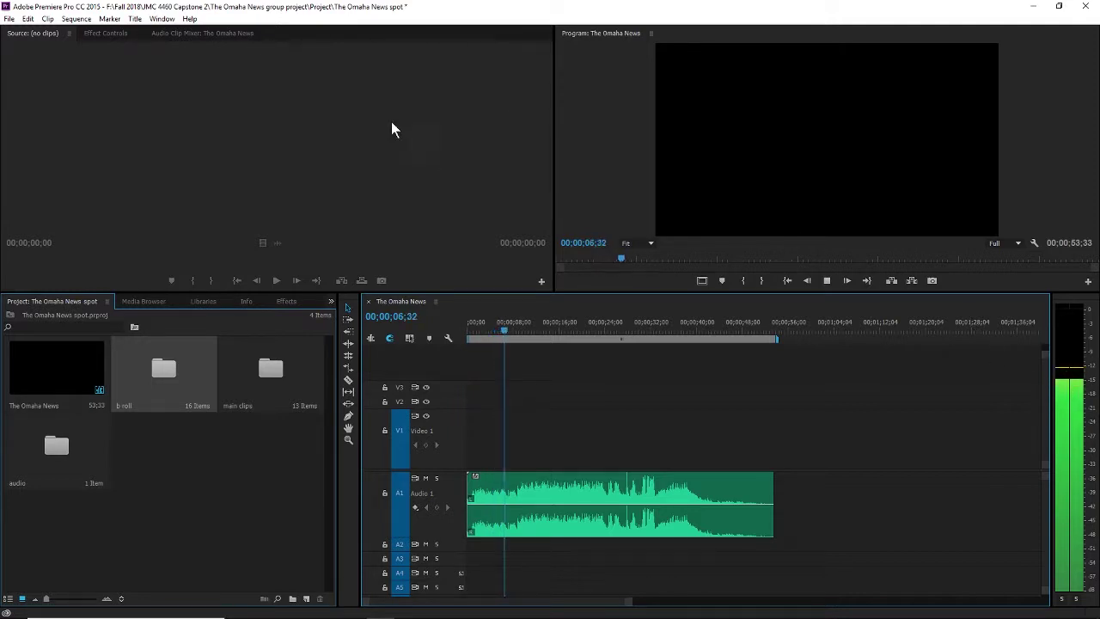
left_click(213, 33)
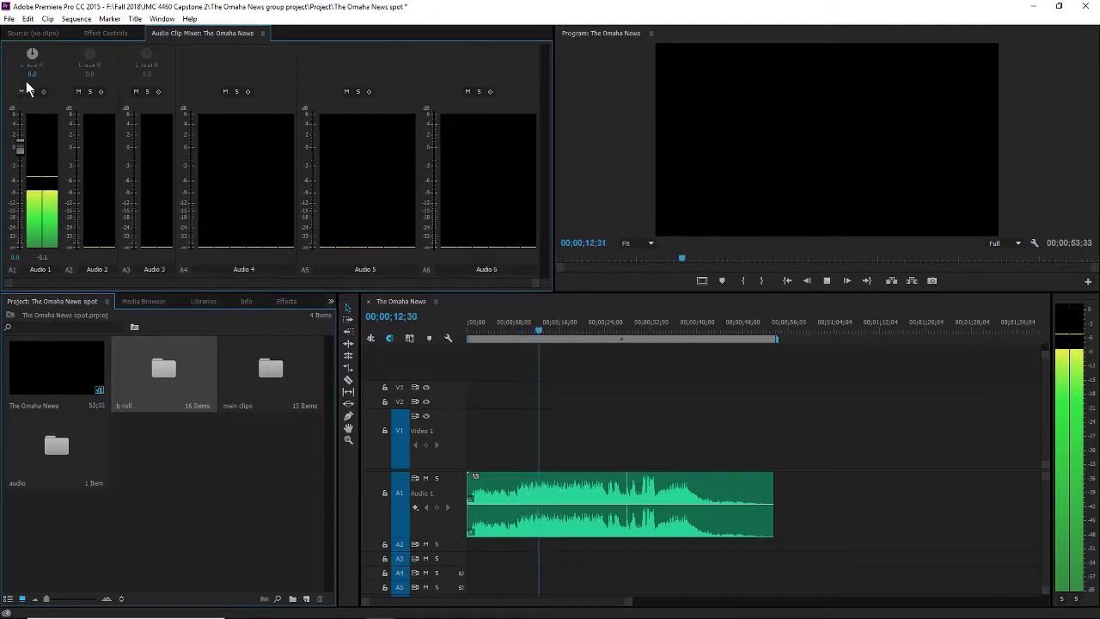
left_click(29, 32)
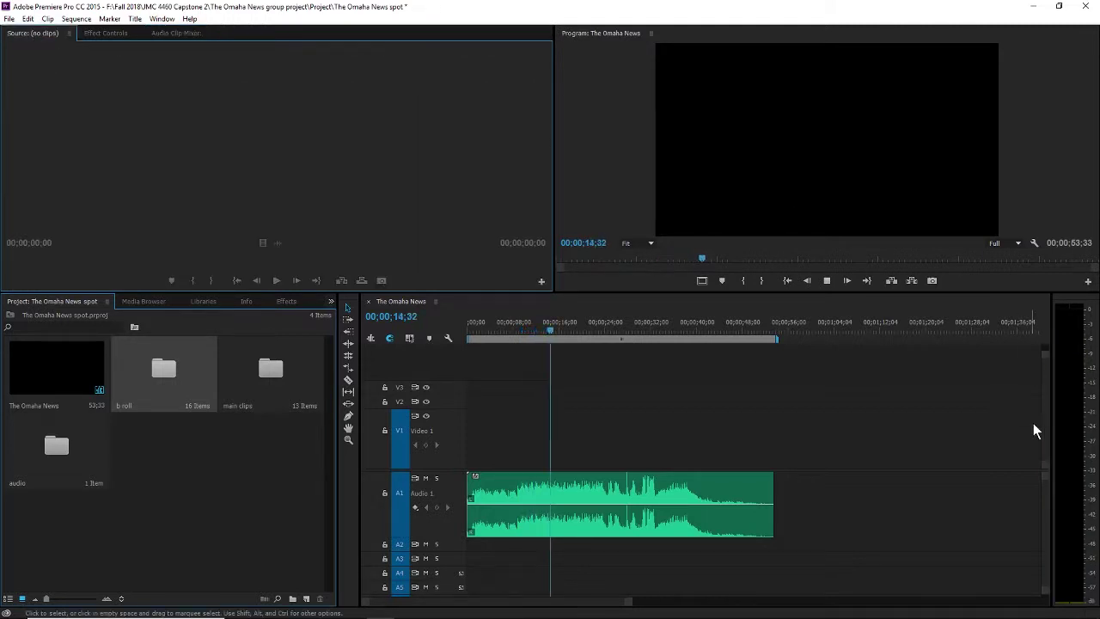
left_click(513, 329)
key("space")
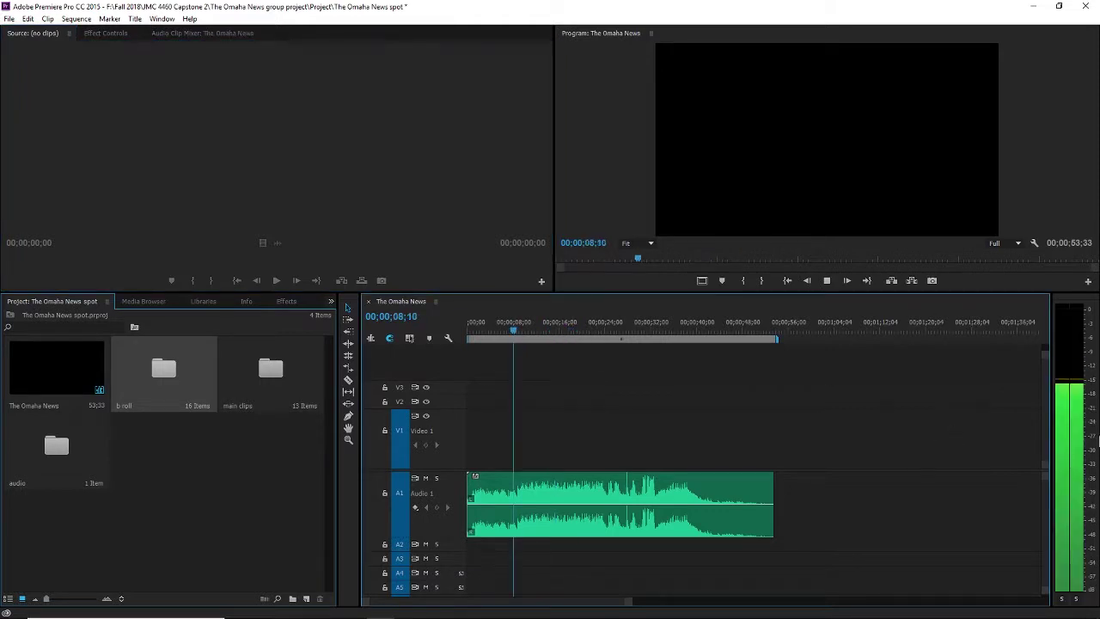
key("space")
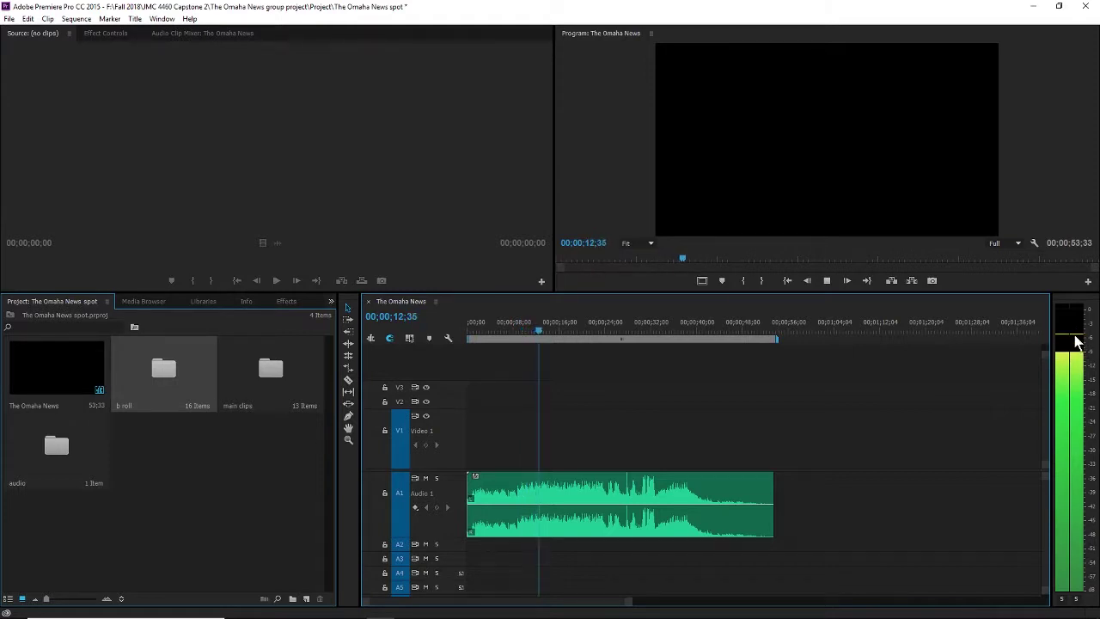
Step: Lower the volume of the whole music clip on A1 and replay it from about 6 seconds to check the level
left_click(625, 496)
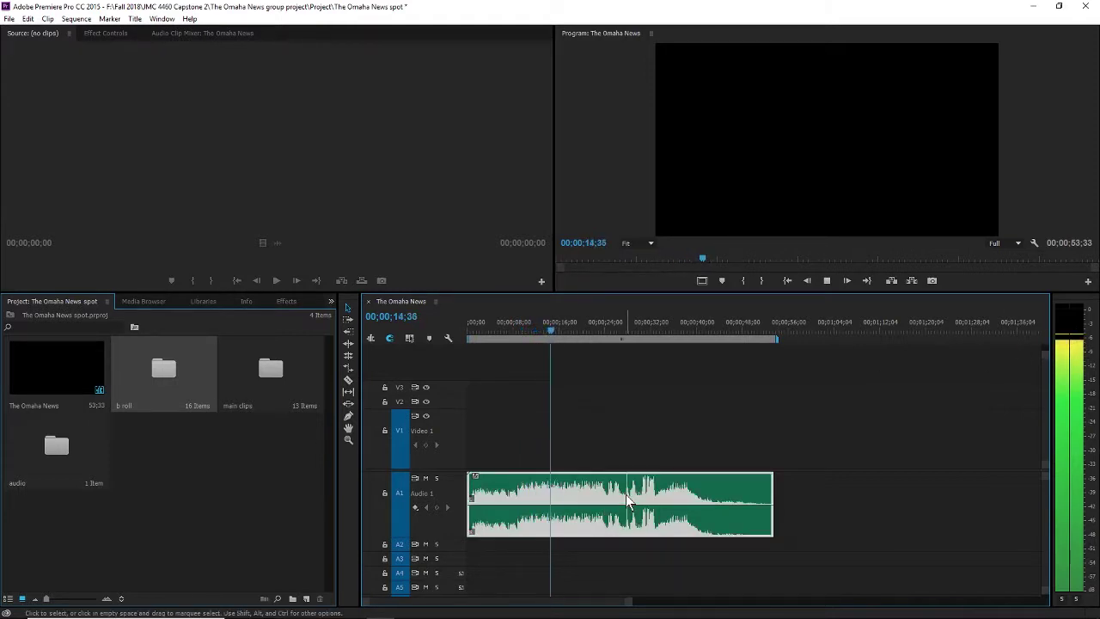
key("space")
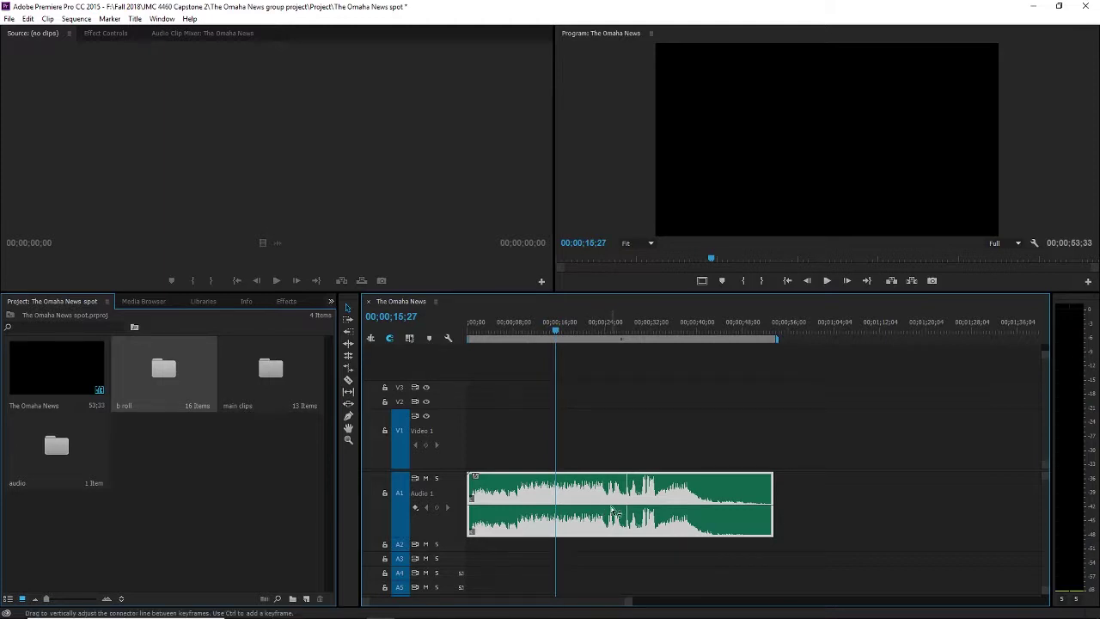
key("space")
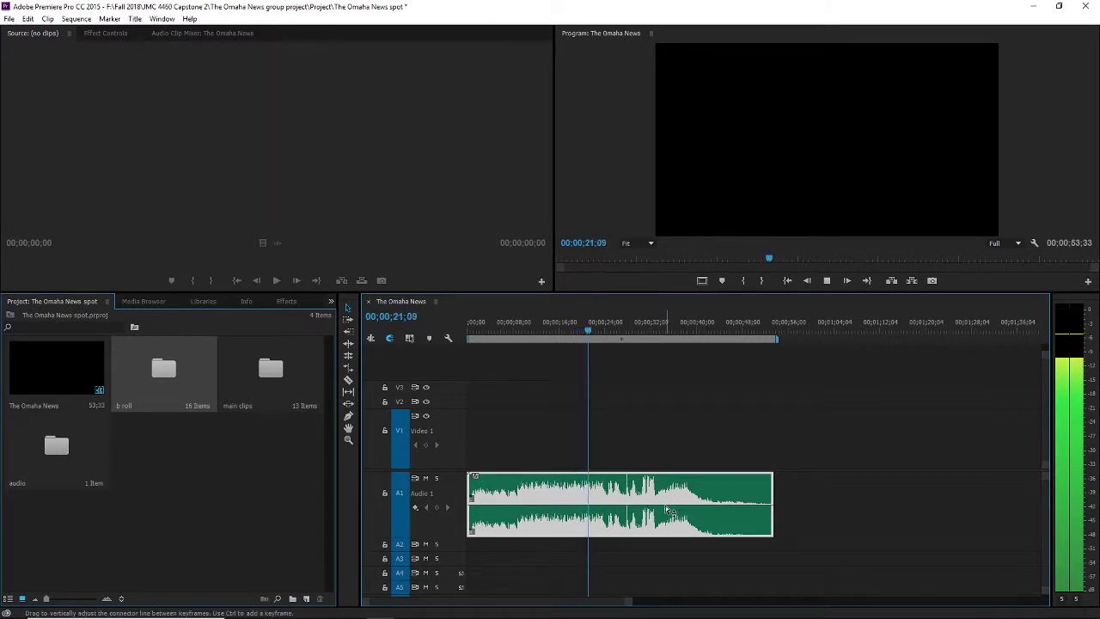
left_click_drag(667, 505, 667, 518)
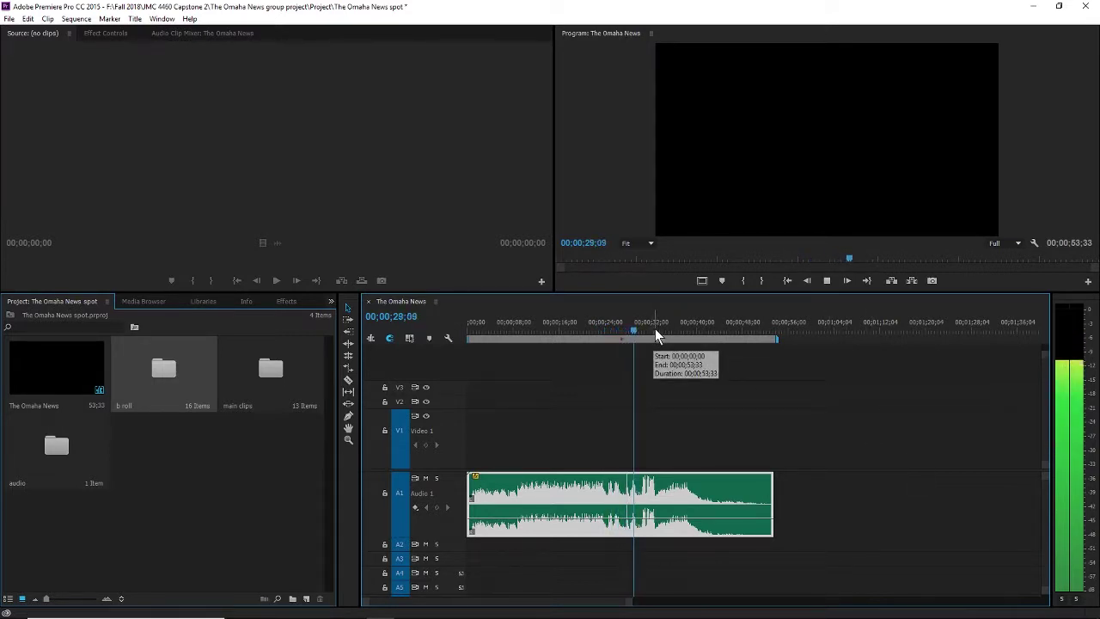
left_click_drag(540, 331, 504, 338)
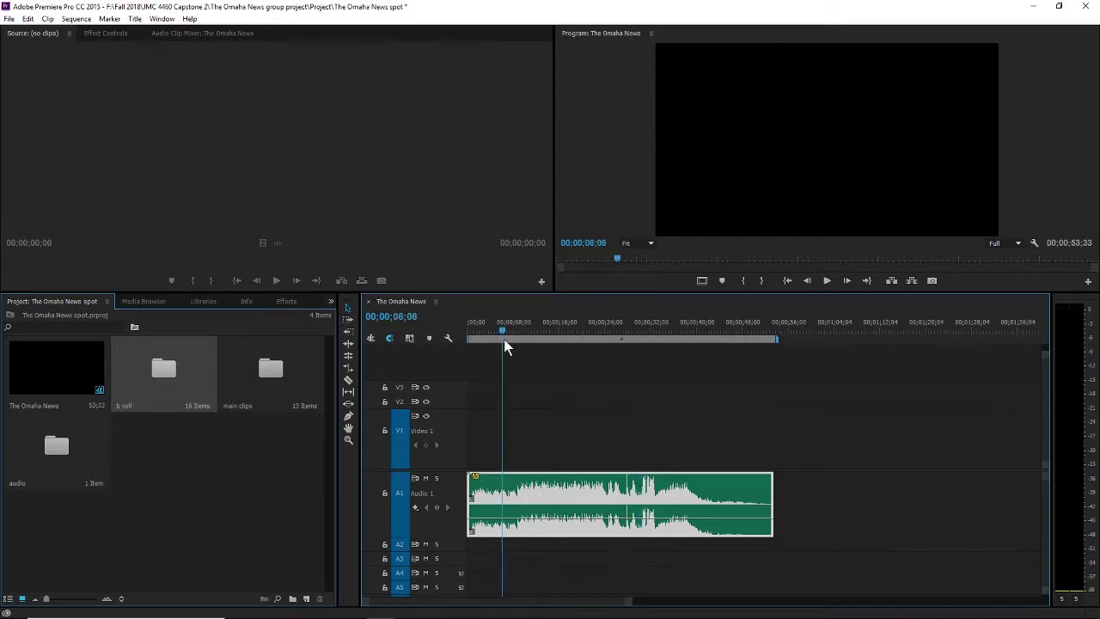
key("space")
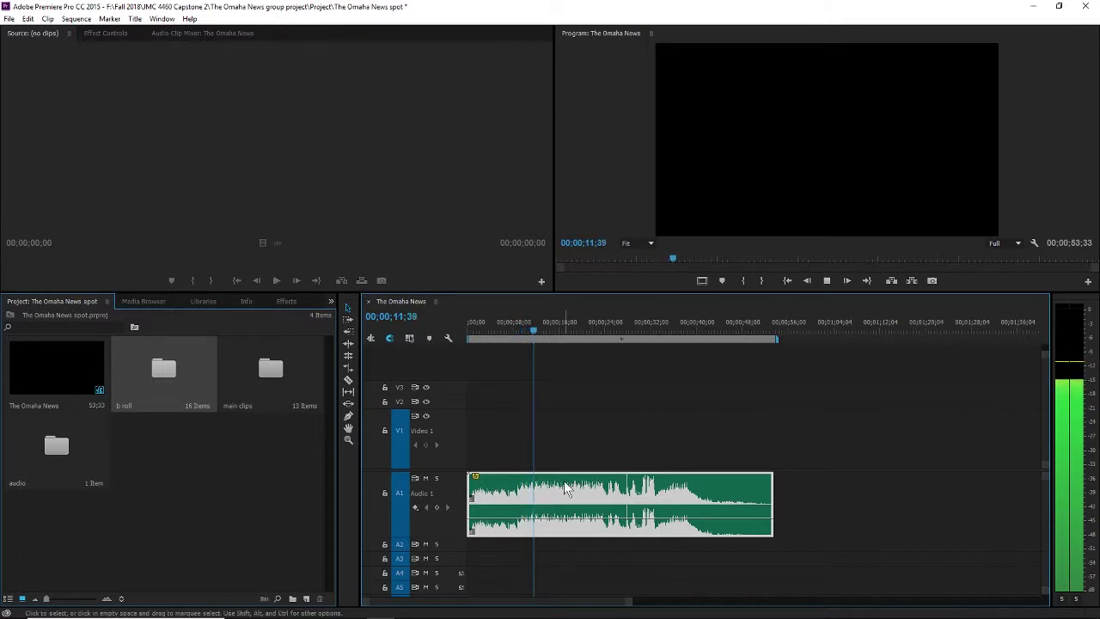
key("space")
Step: Split the music clip on A1 with the Razor tool at about 8 seconds, where the waveform gets louder
left_click_drag(516, 323, 485, 326)
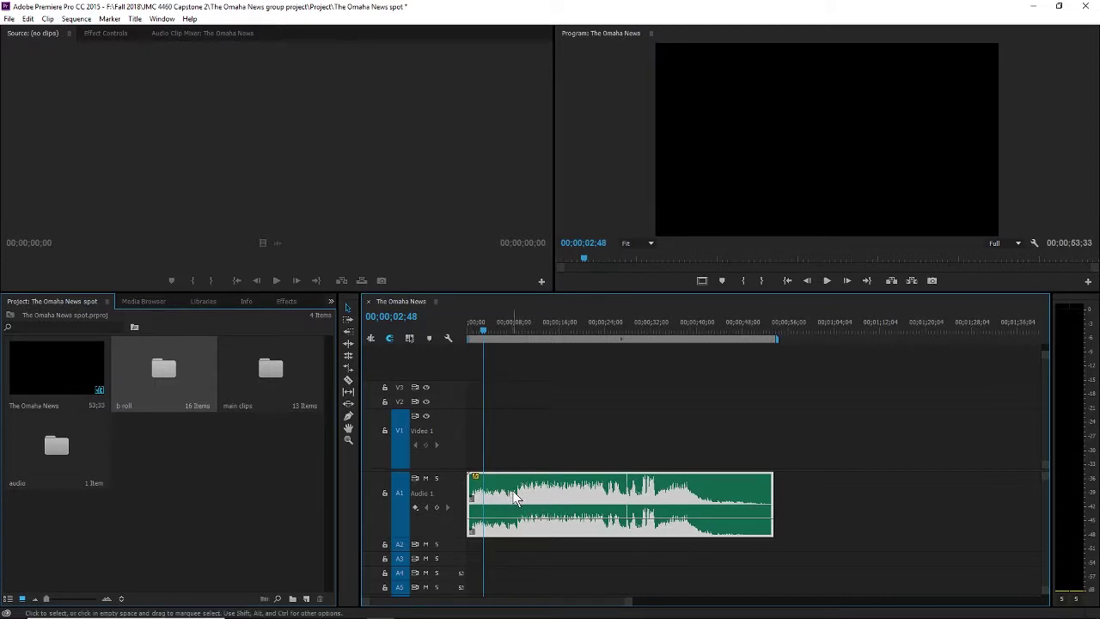
key("c")
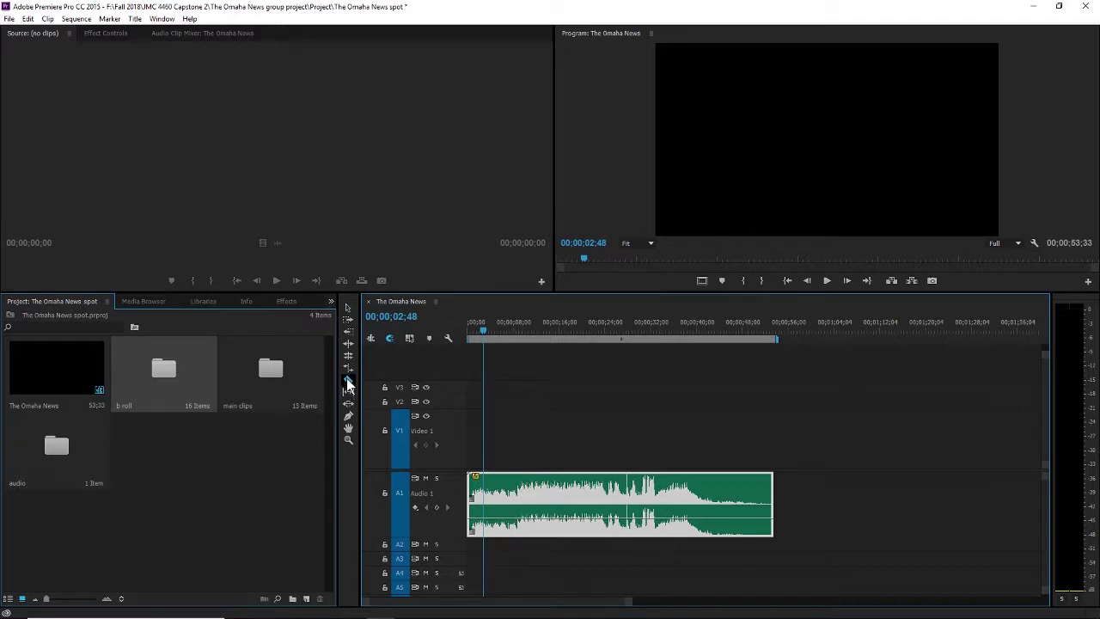
left_click(513, 503)
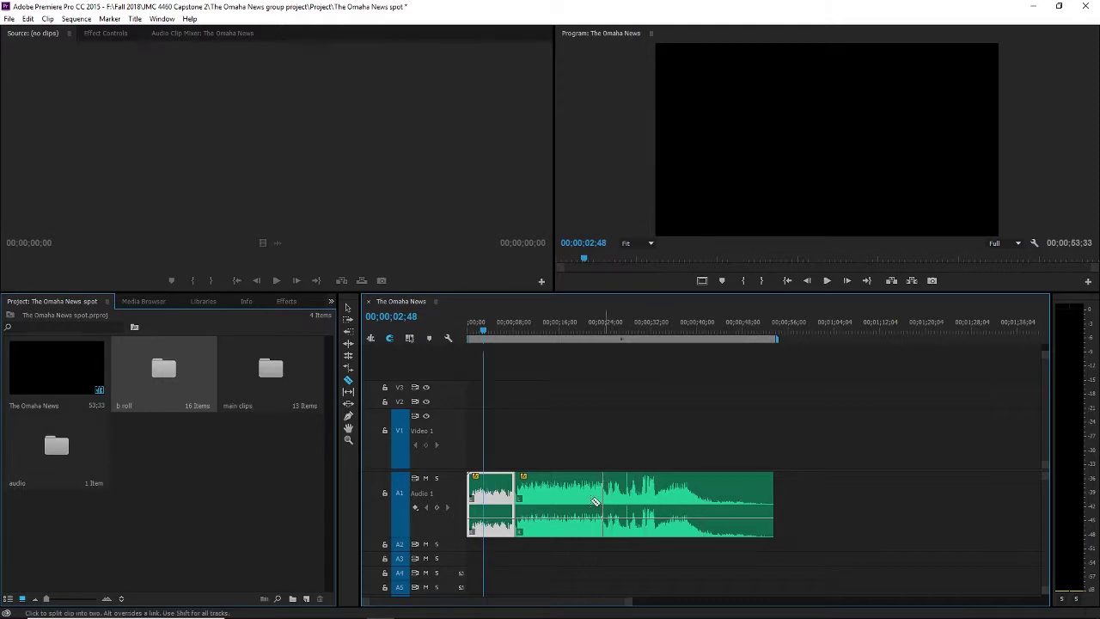
left_click(348, 308)
Step: Raise the volume of the first music segment slightly, playing from the sequence start across the cut
left_click_drag(481, 327, 445, 323)
key("space")
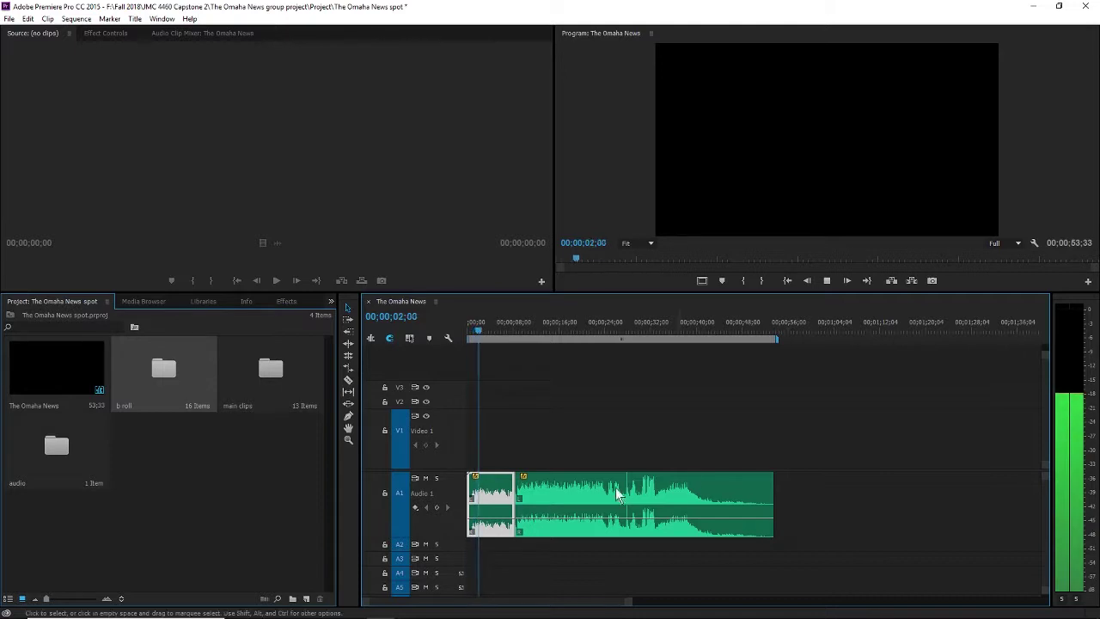
key("space")
key("space")
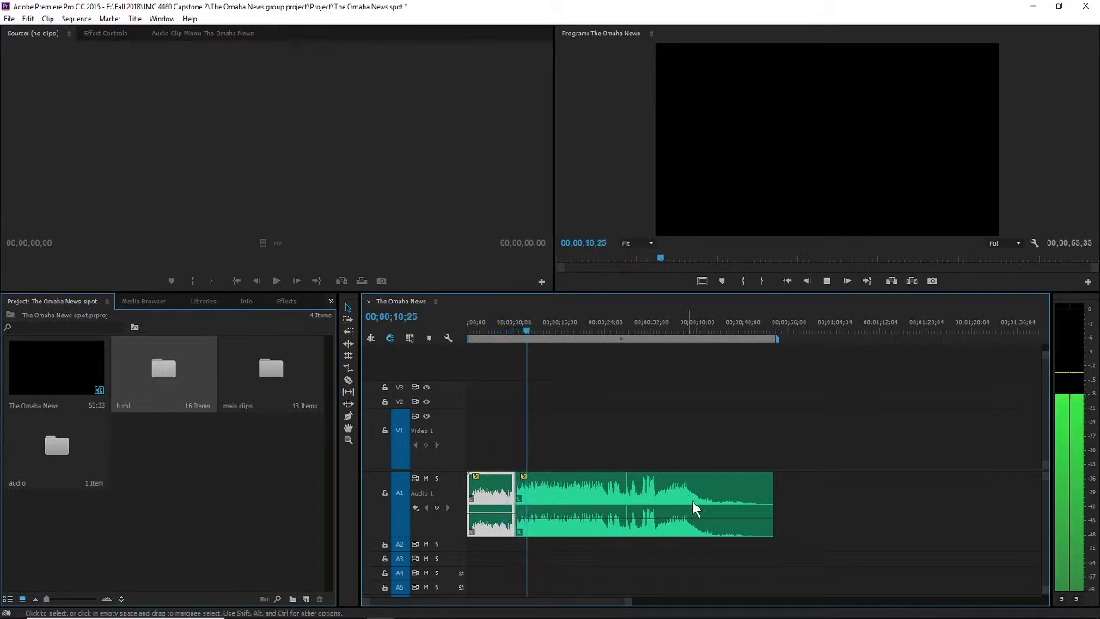
key("space")
Step: Lower the volume of the second music segment to -9.90 dB, playing it between adjustments
left_click(595, 521)
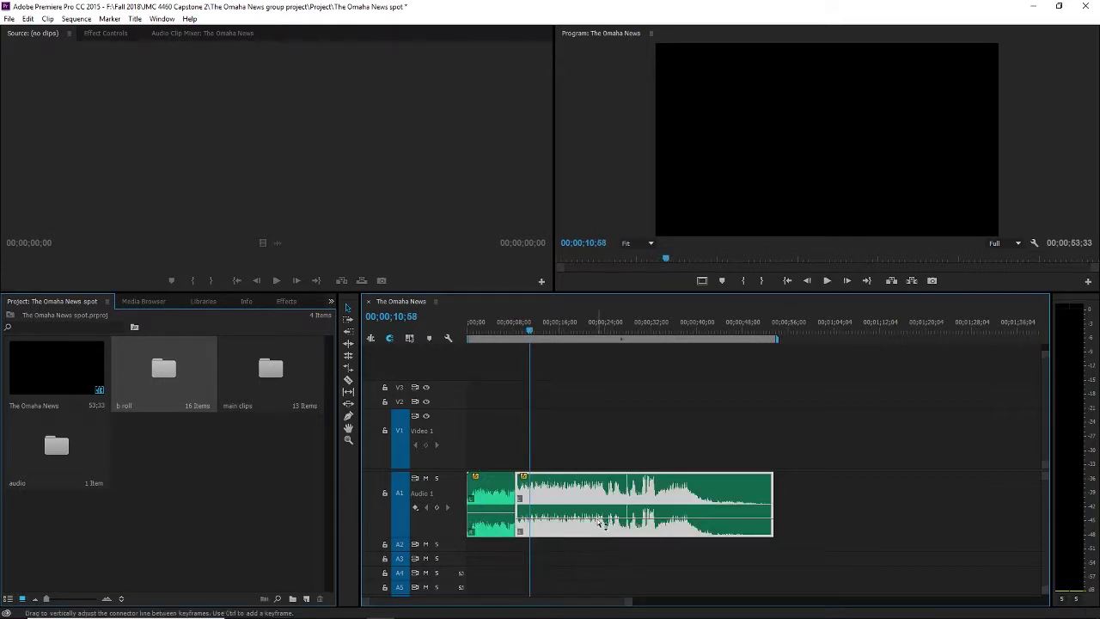
key("space")
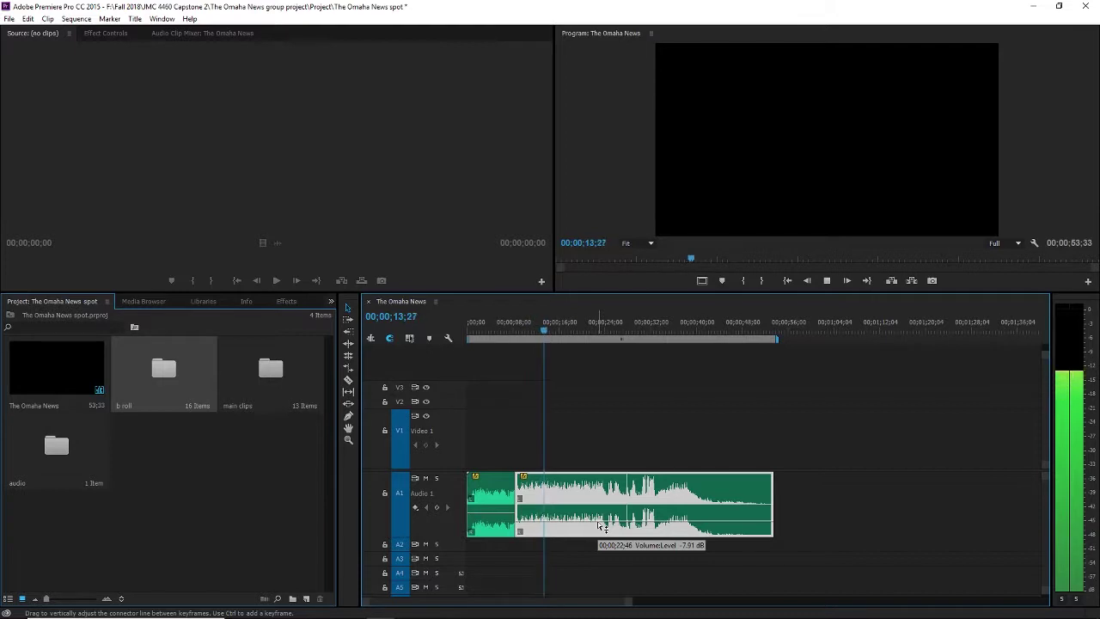
key("space")
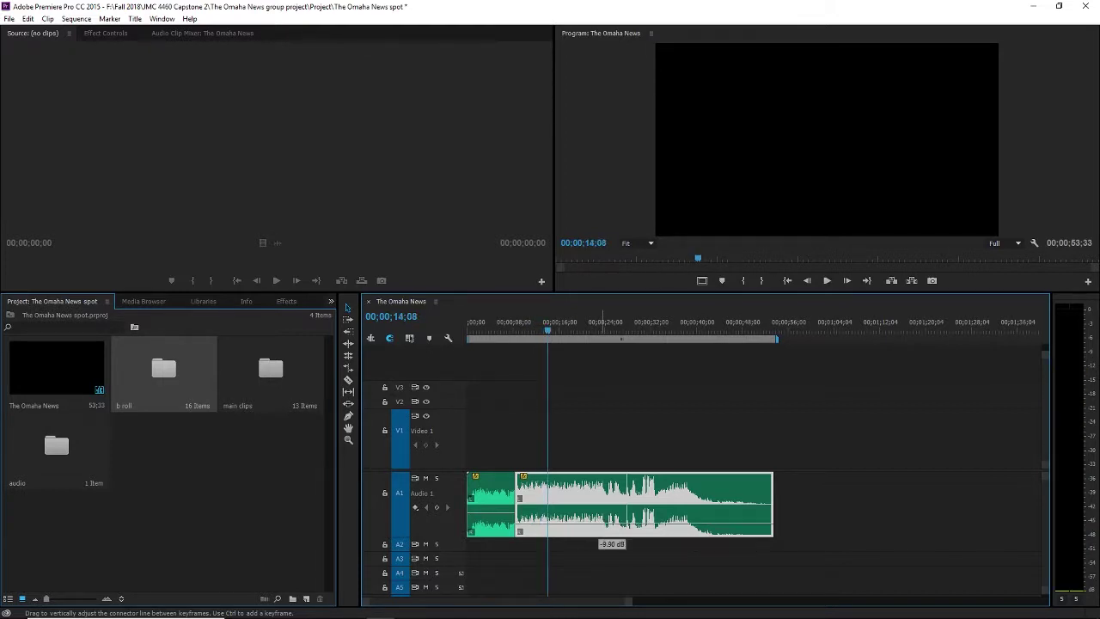
key("space")
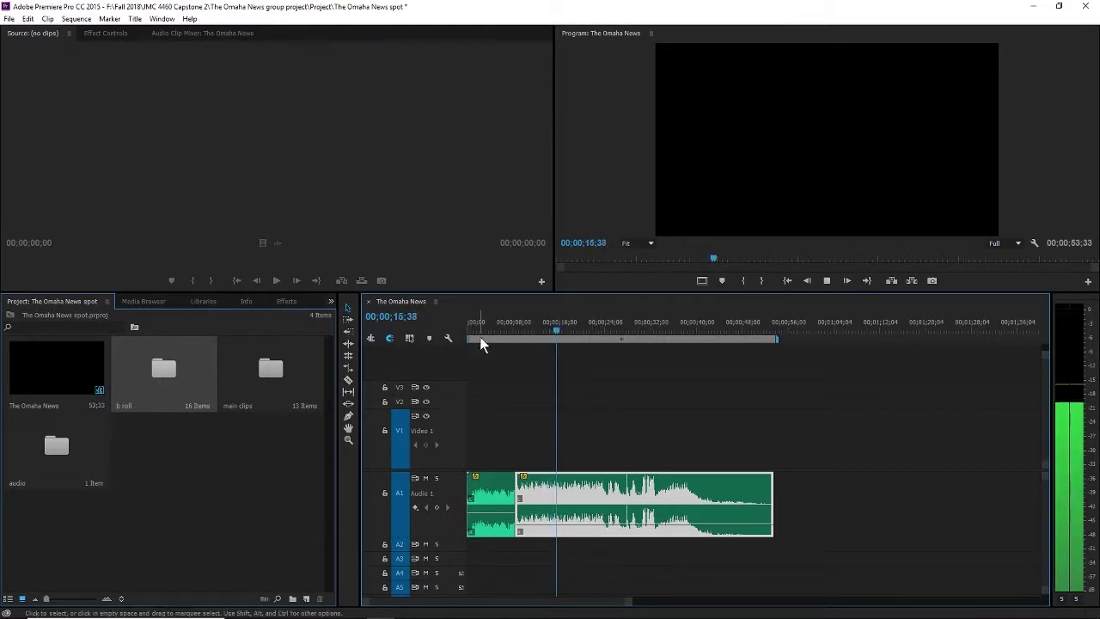
Step: Play the music from the sequence start across the cut to compare the loudness of both segments
key("Home")
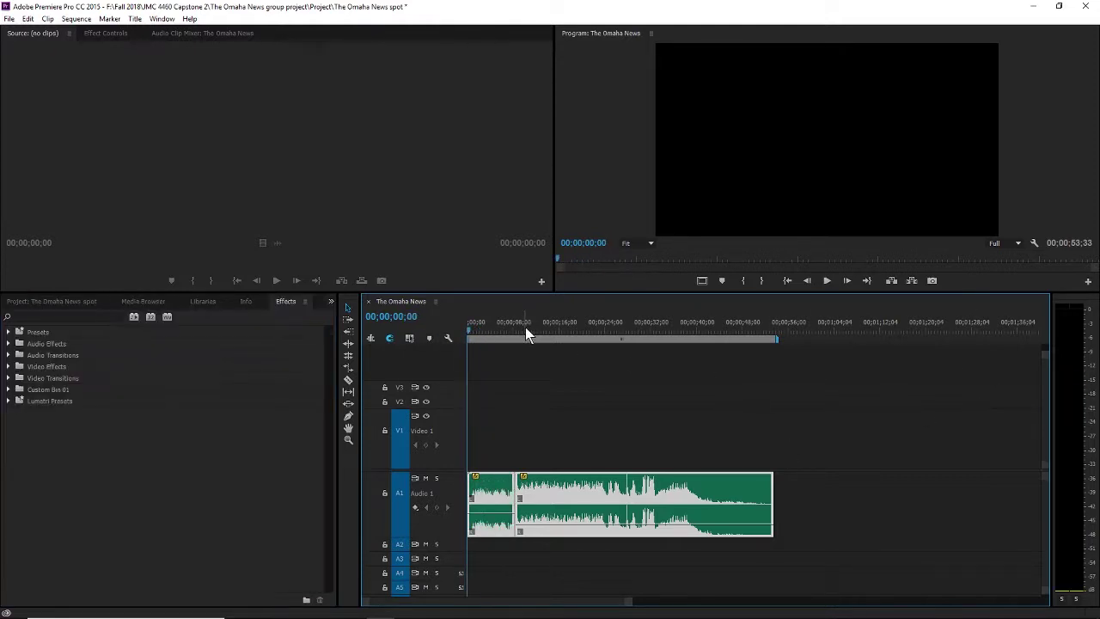
key("space")
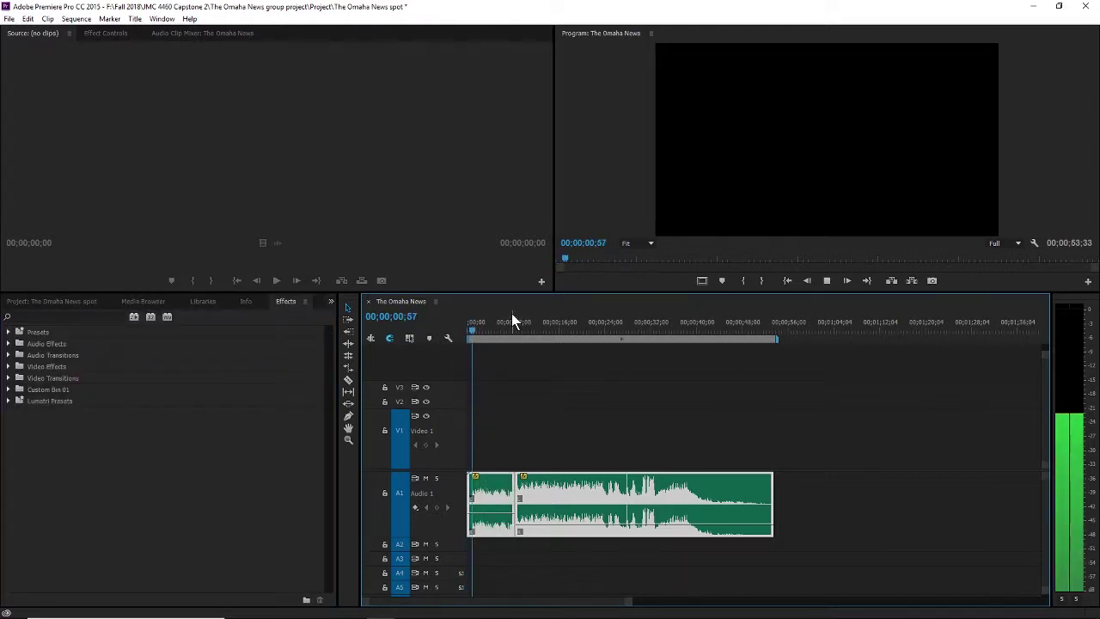
key("space")
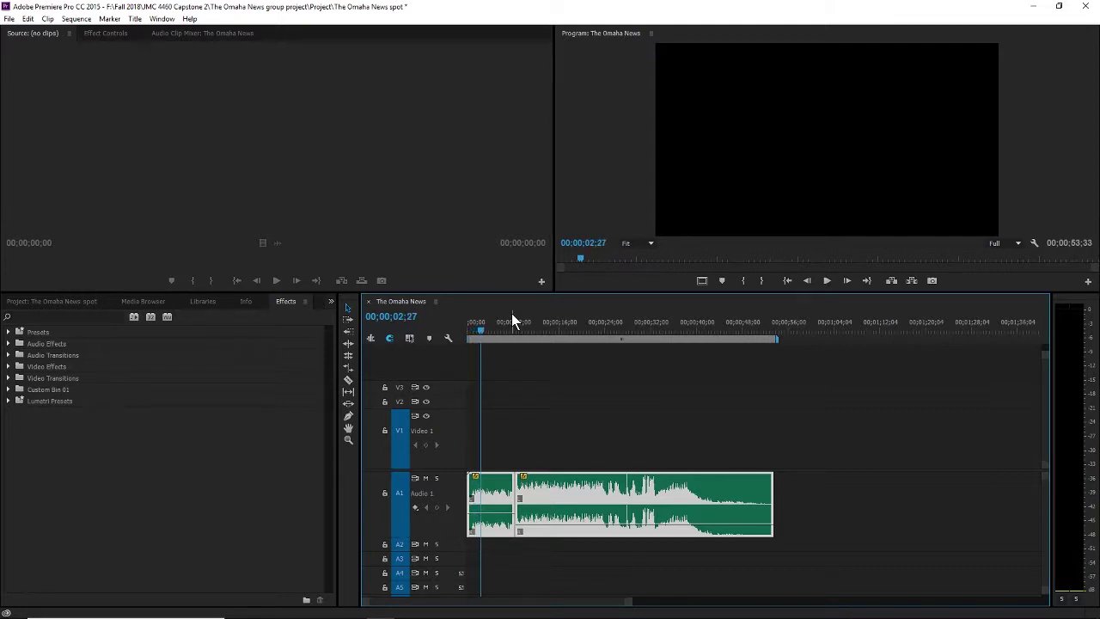
left_click(856, 517)
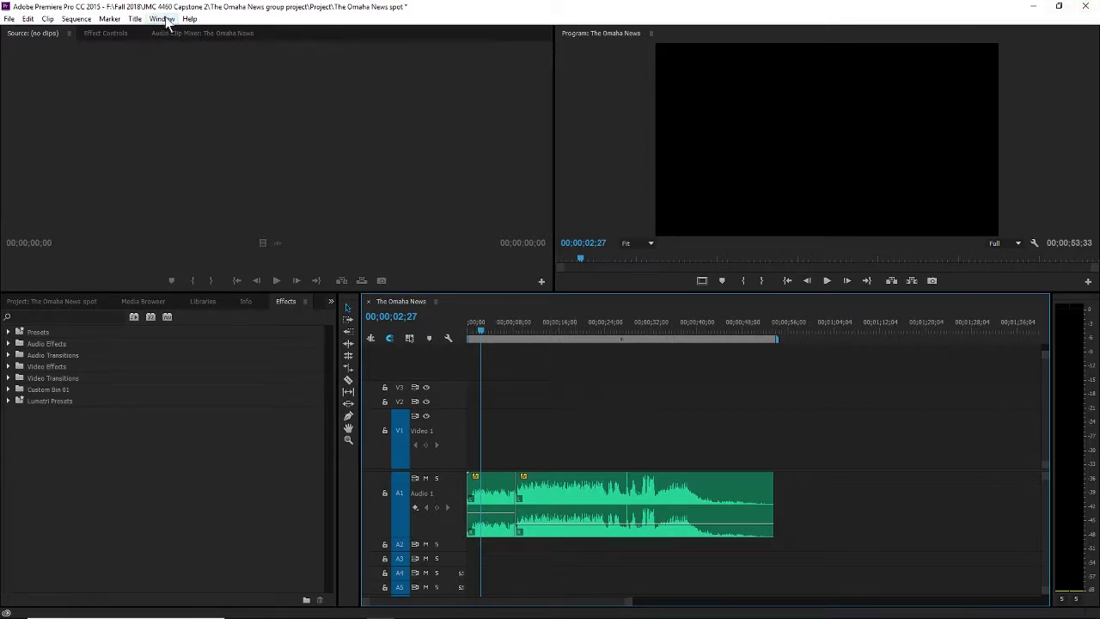
key("space")
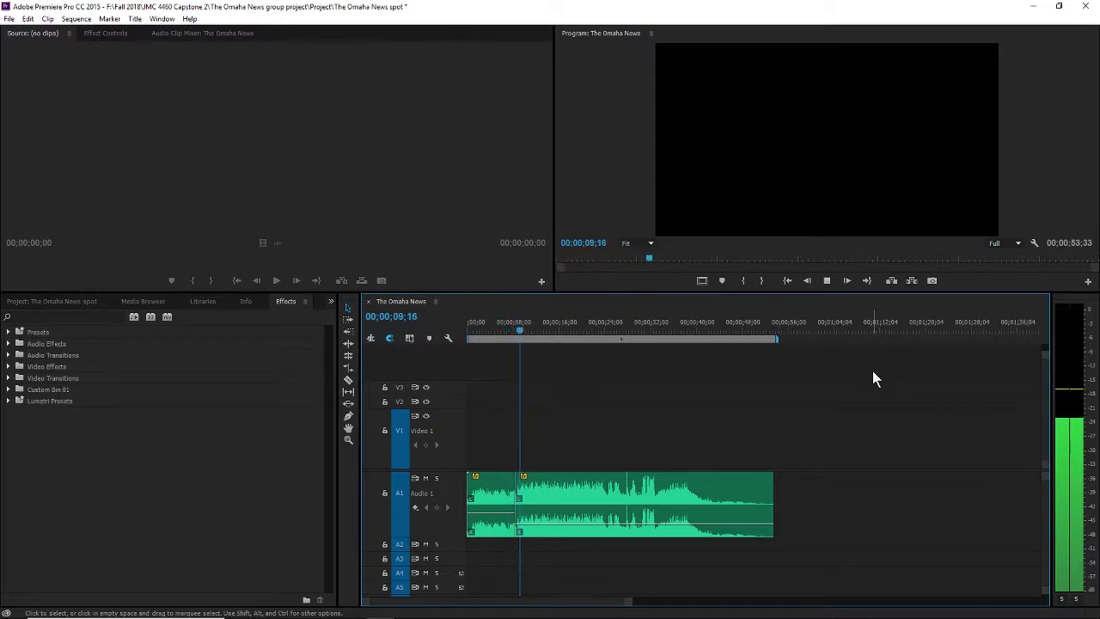
key("space")
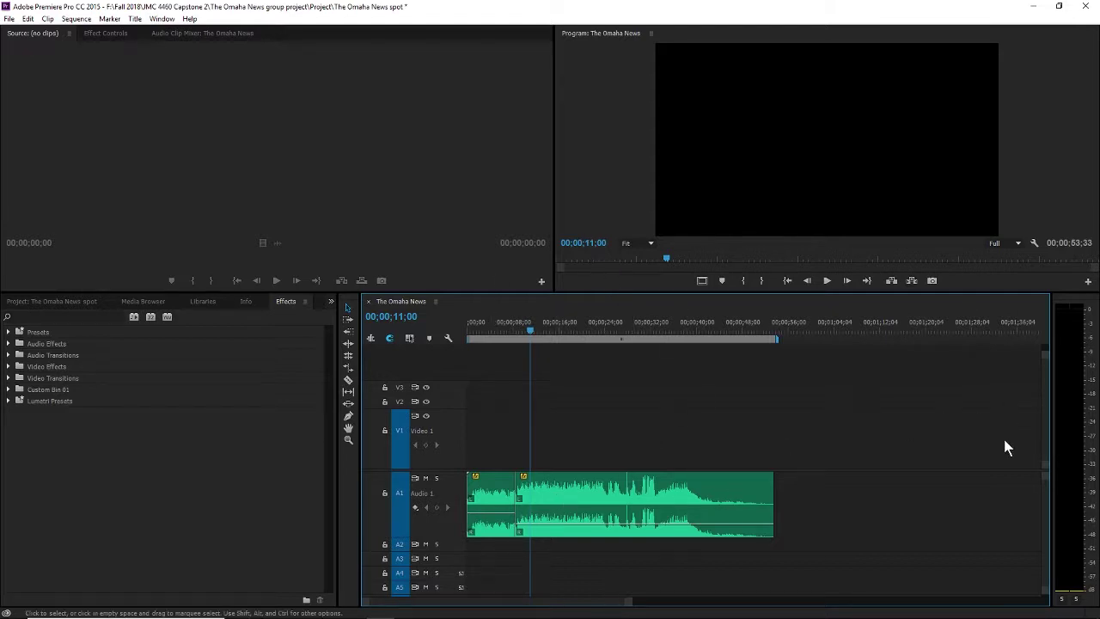
Step: Set the volume of the second music segment to -8.85 dB and replay the music across the cut
left_click(662, 526)
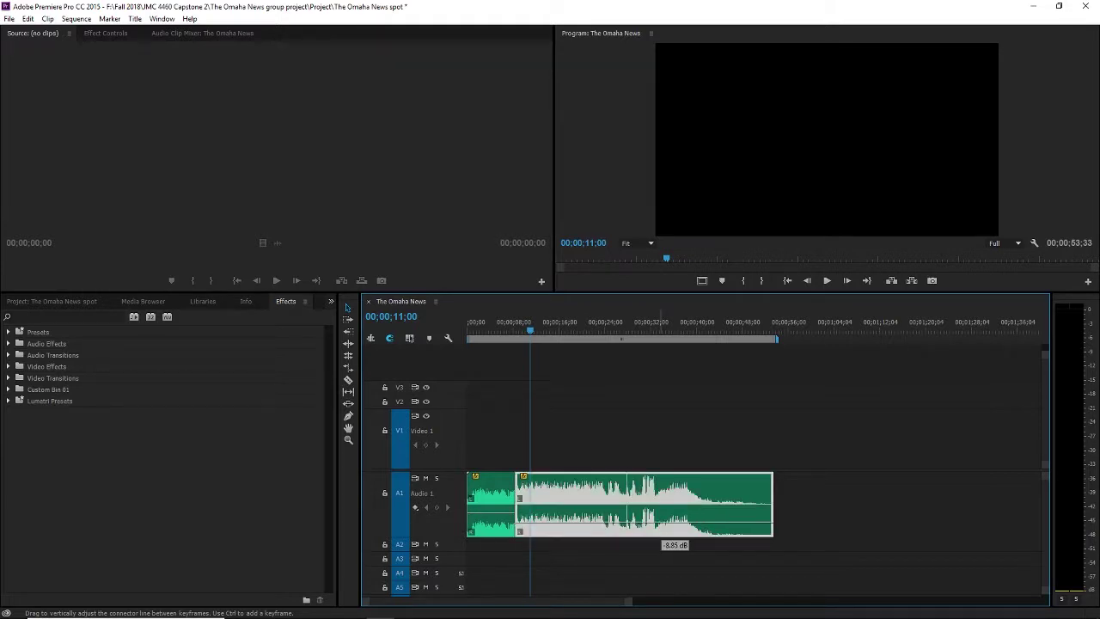
key("space")
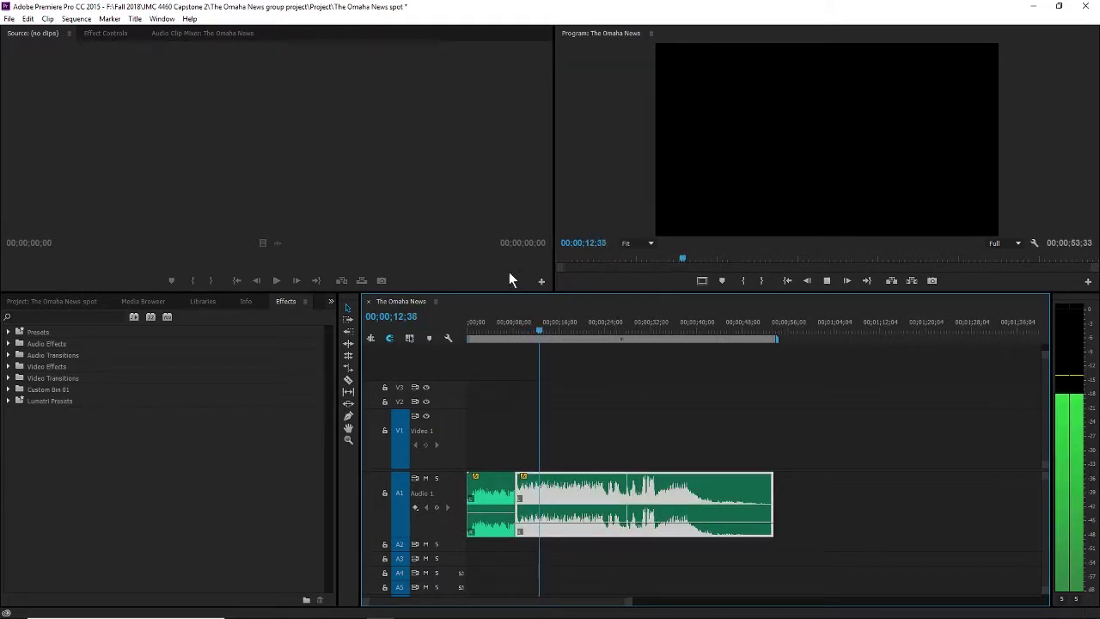
left_click(494, 327)
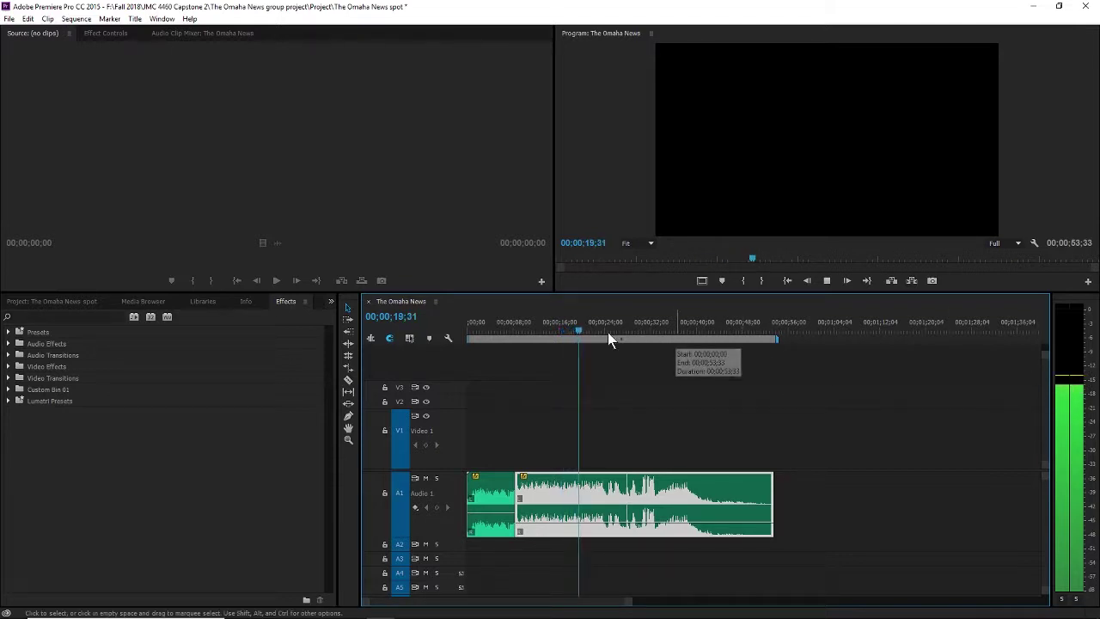
Step: Add a red chapter marker named END at 00;00;30;04 on the sequence and shorten the work area to end there
left_click_drag(584, 327, 640, 332)
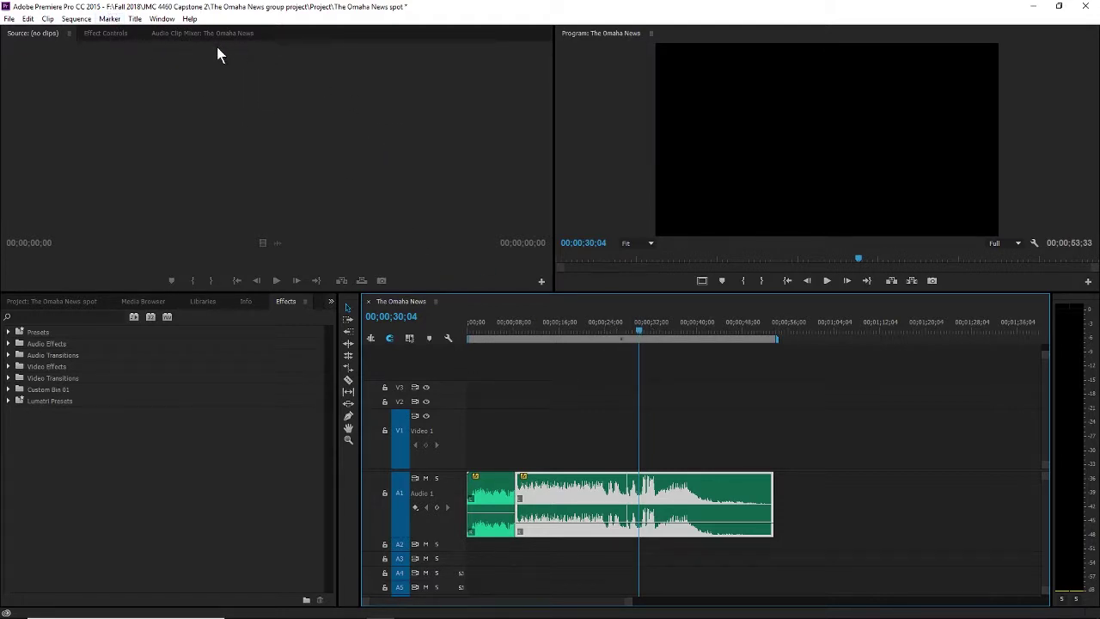
left_click(110, 19)
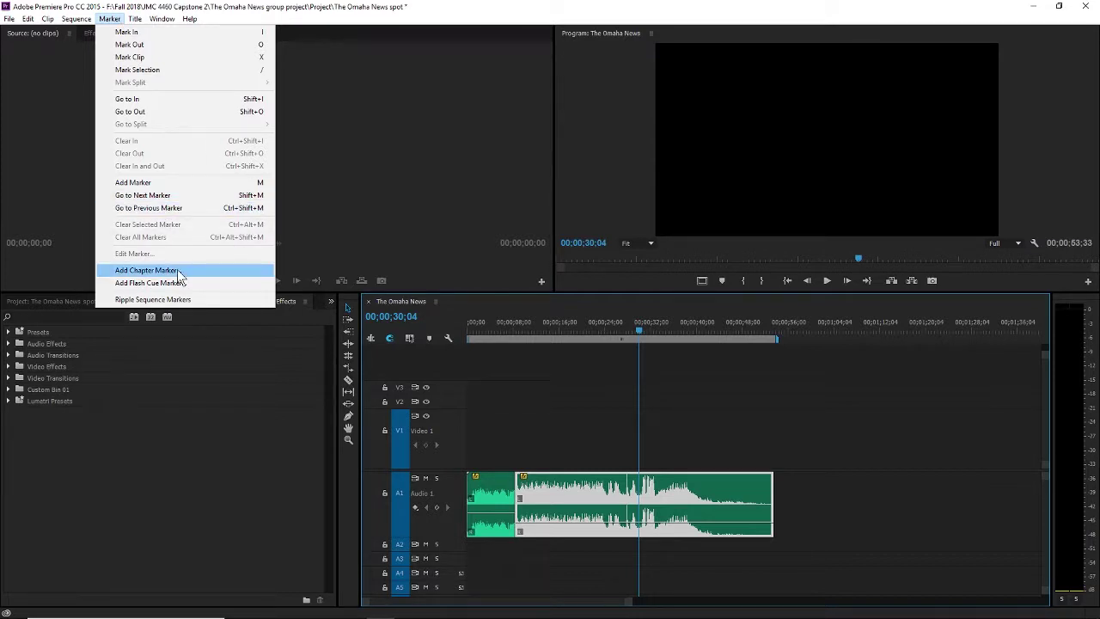
left_click(146, 270)
left_click(518, 255)
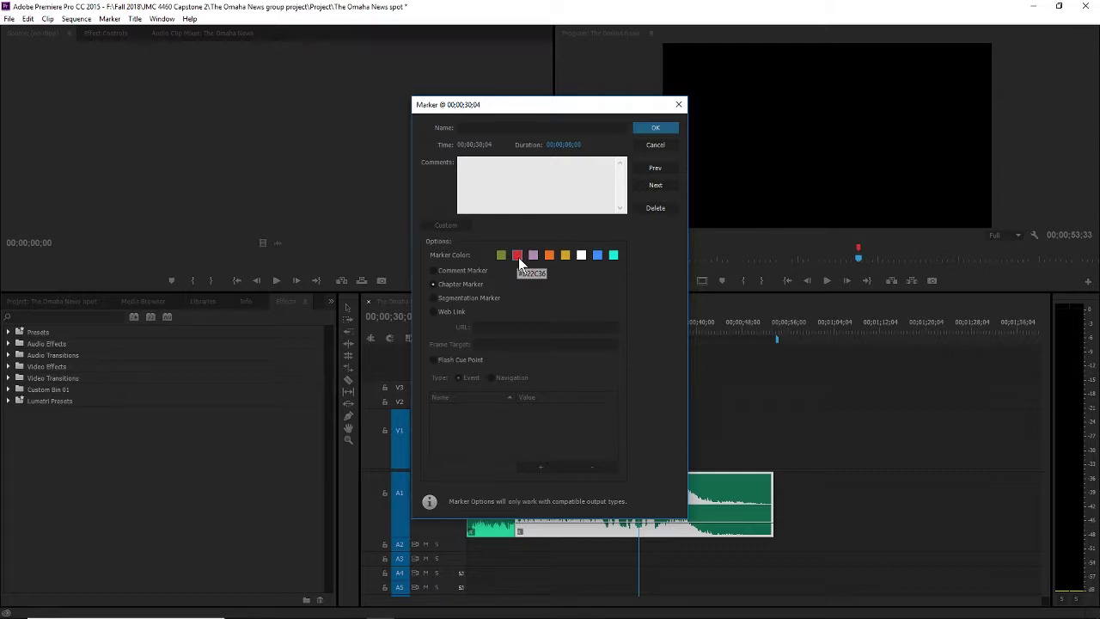
left_click(496, 126)
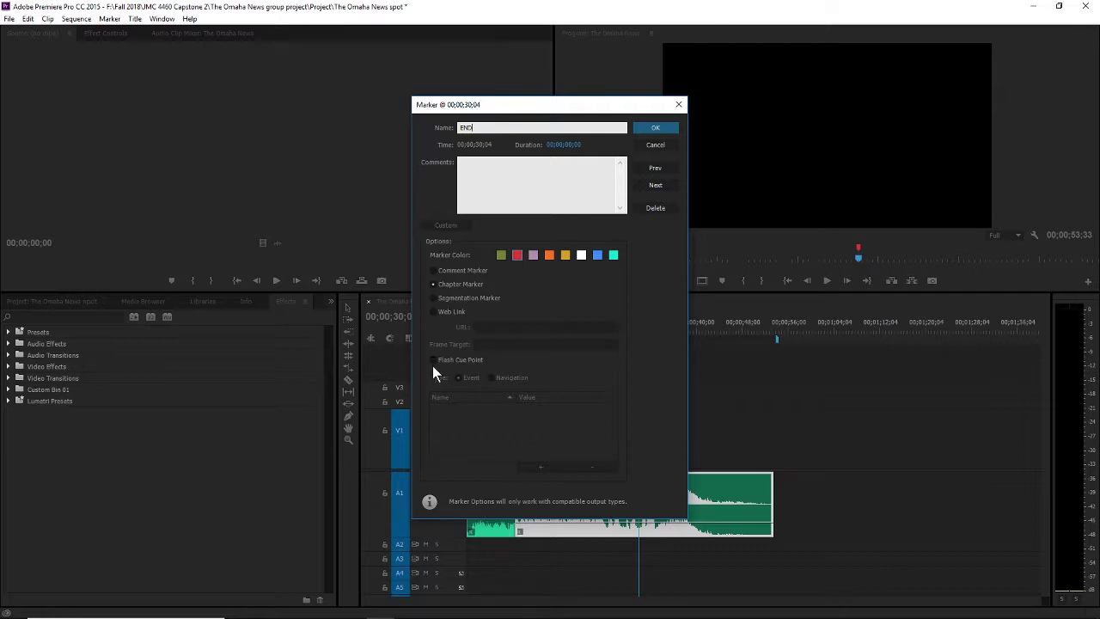
type("END")
left_click(656, 129)
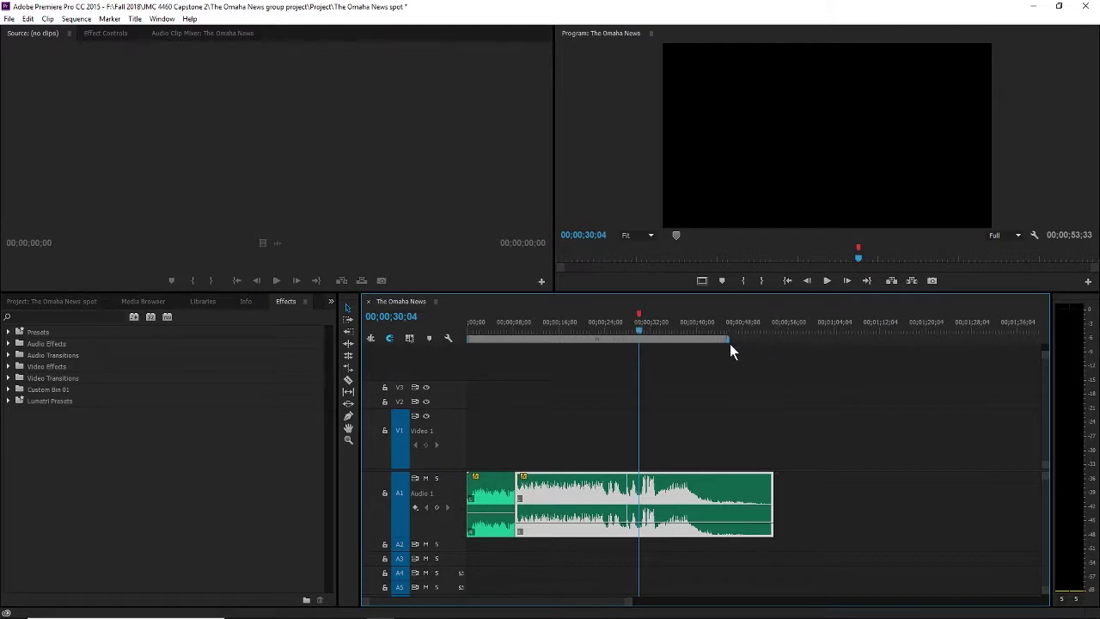
left_click_drag(729, 345, 641, 336)
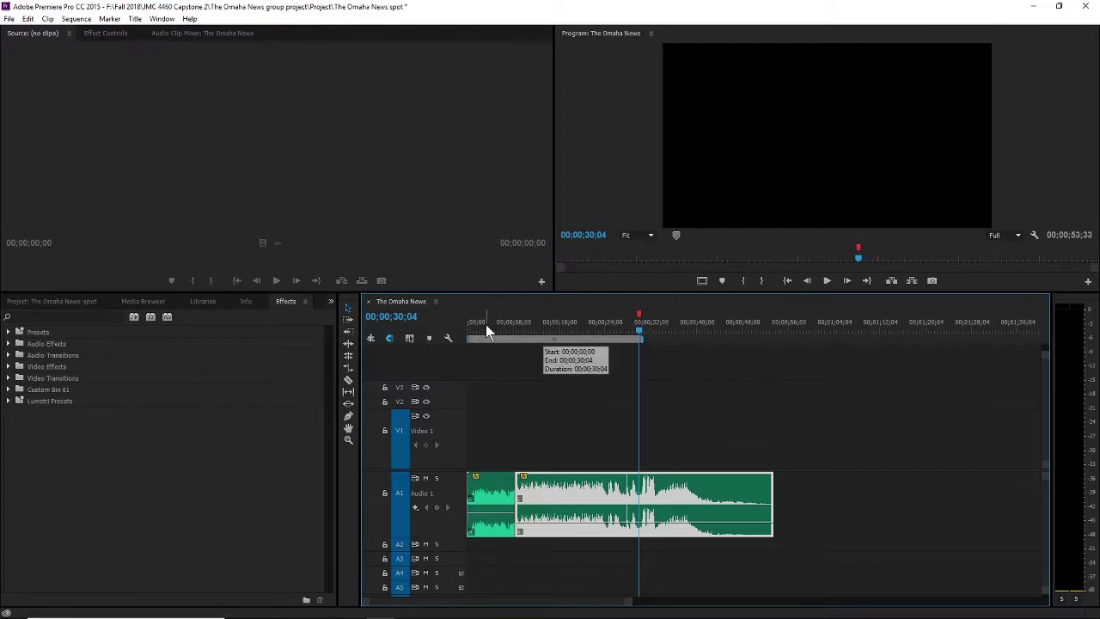
Step: Try marking the range from the sequence start to the END marker with In and Out points, and clear both points
key("i")
key("o")
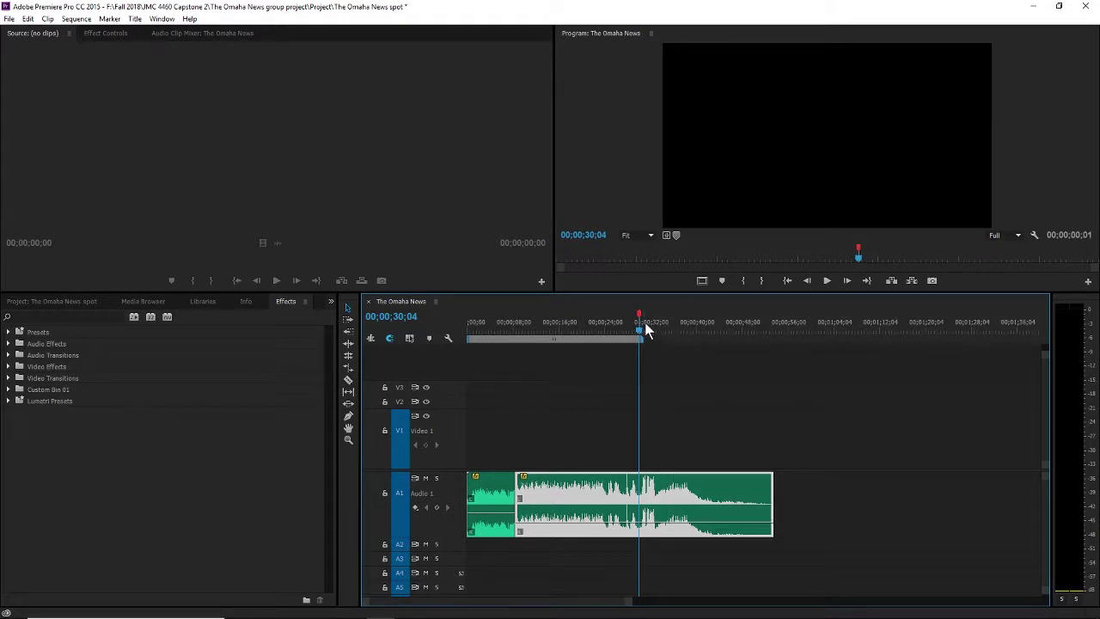
left_click_drag(644, 322, 438, 322)
key("i")
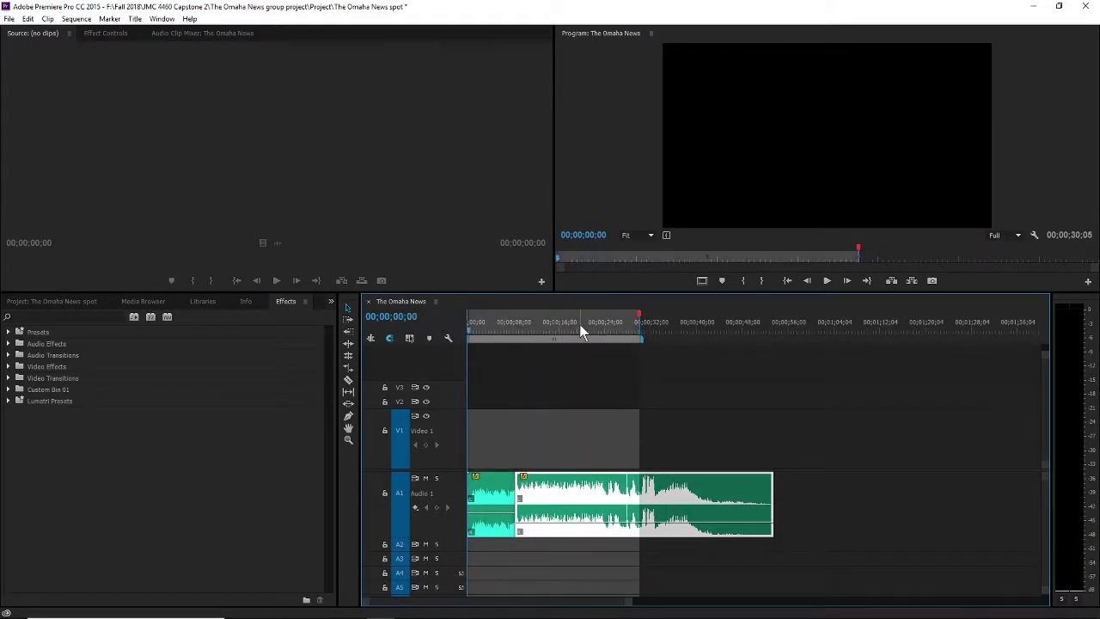
left_click_drag(579, 324, 642, 332)
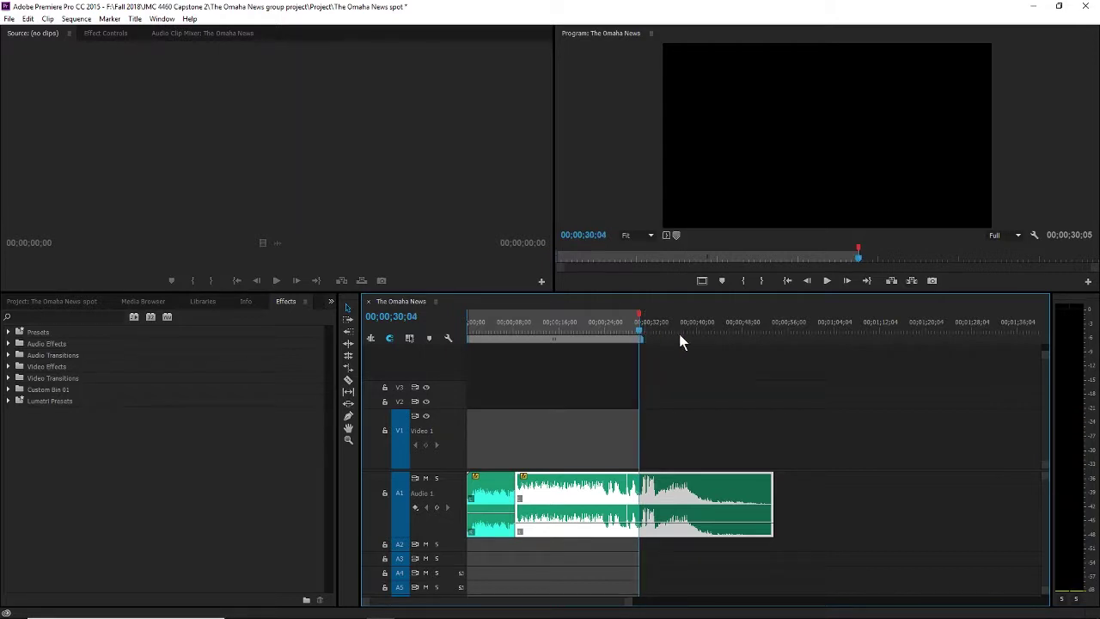
left_click(682, 336)
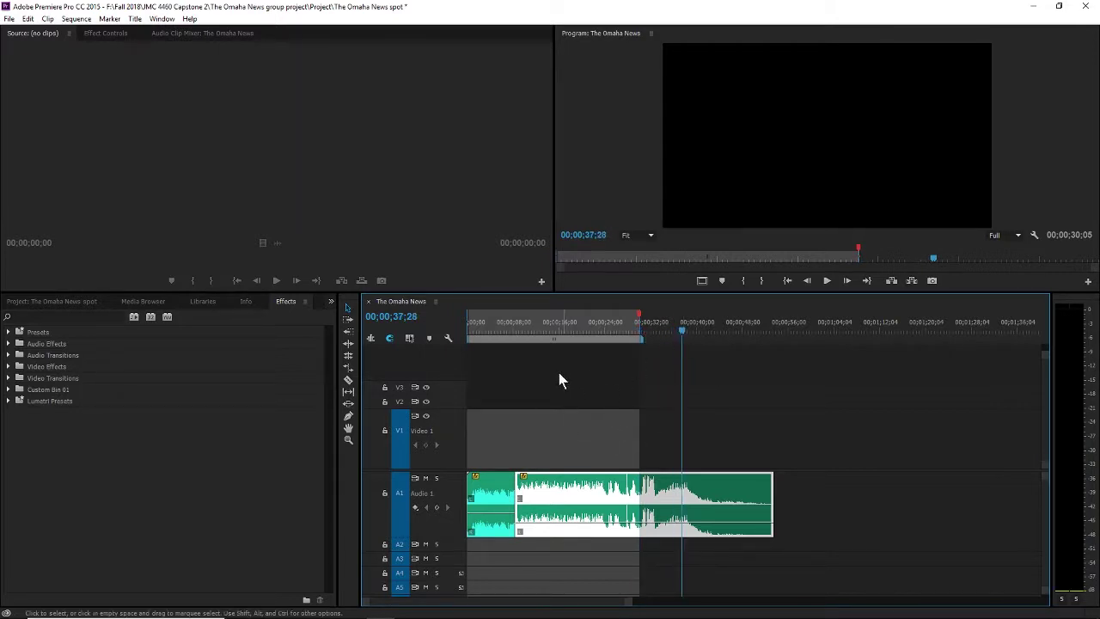
left_click(731, 389)
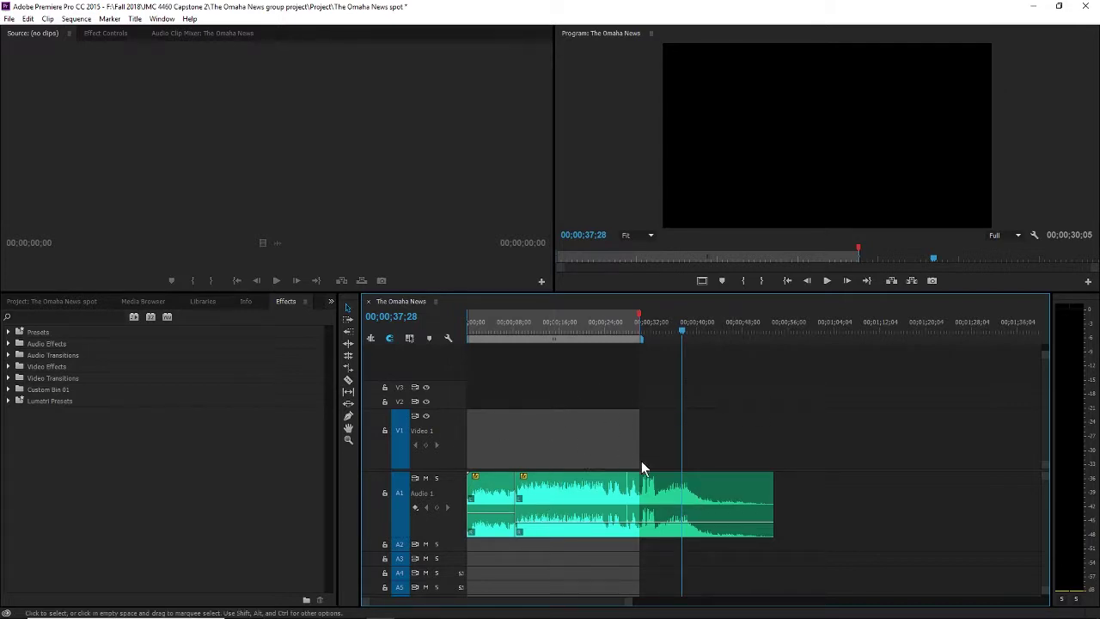
right_click(746, 310)
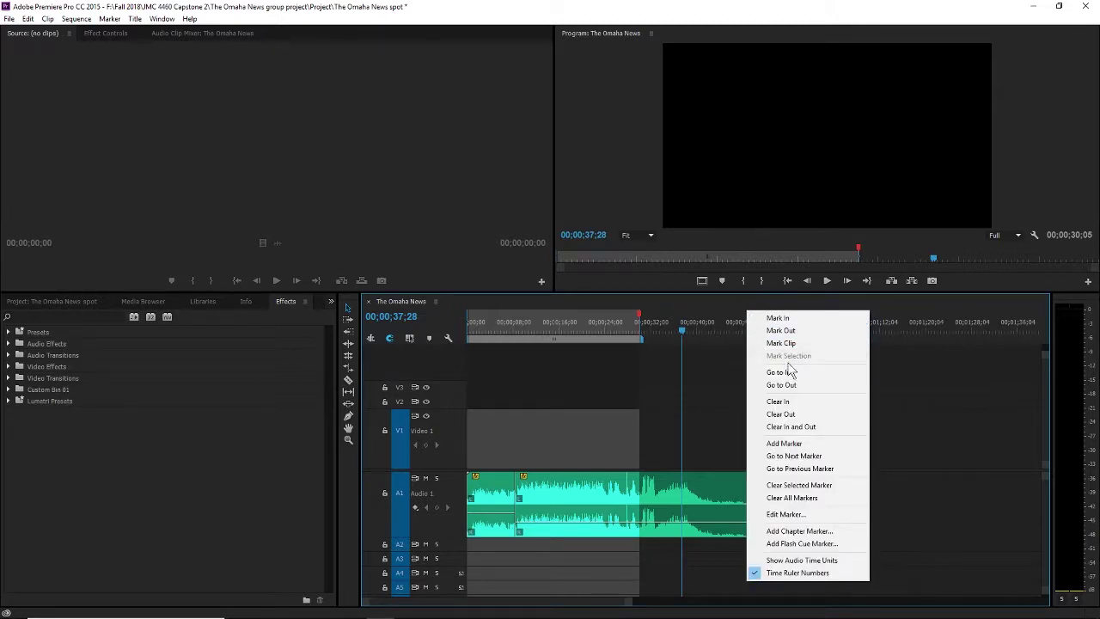
left_click(789, 426)
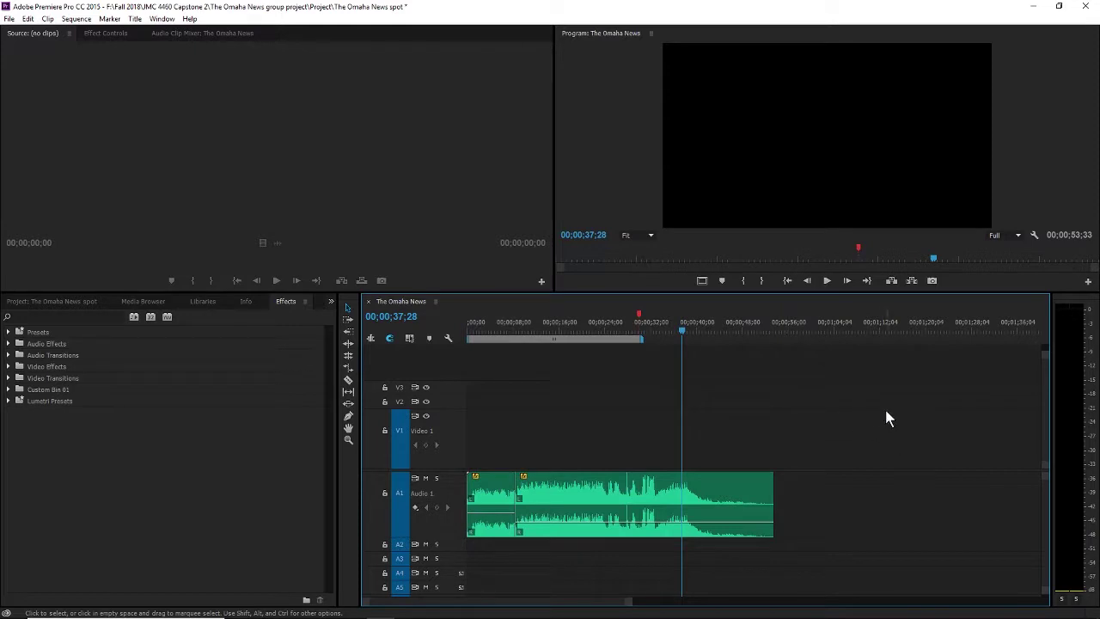
Step: Play the music from the sequence start up to the cut between its two segments
left_click_drag(487, 325, 447, 325)
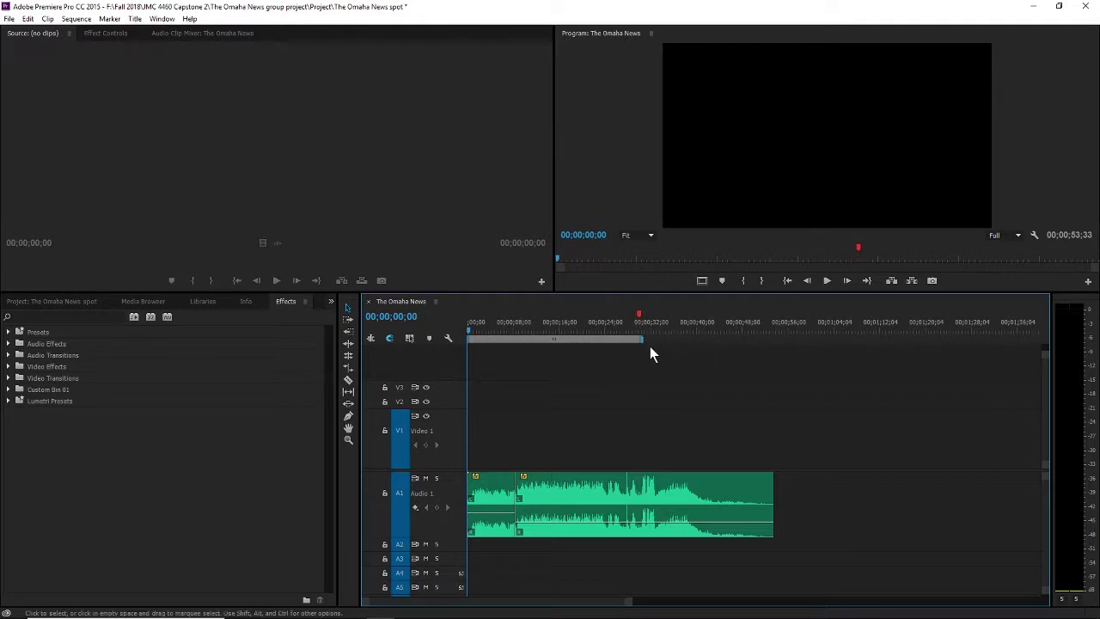
key("space")
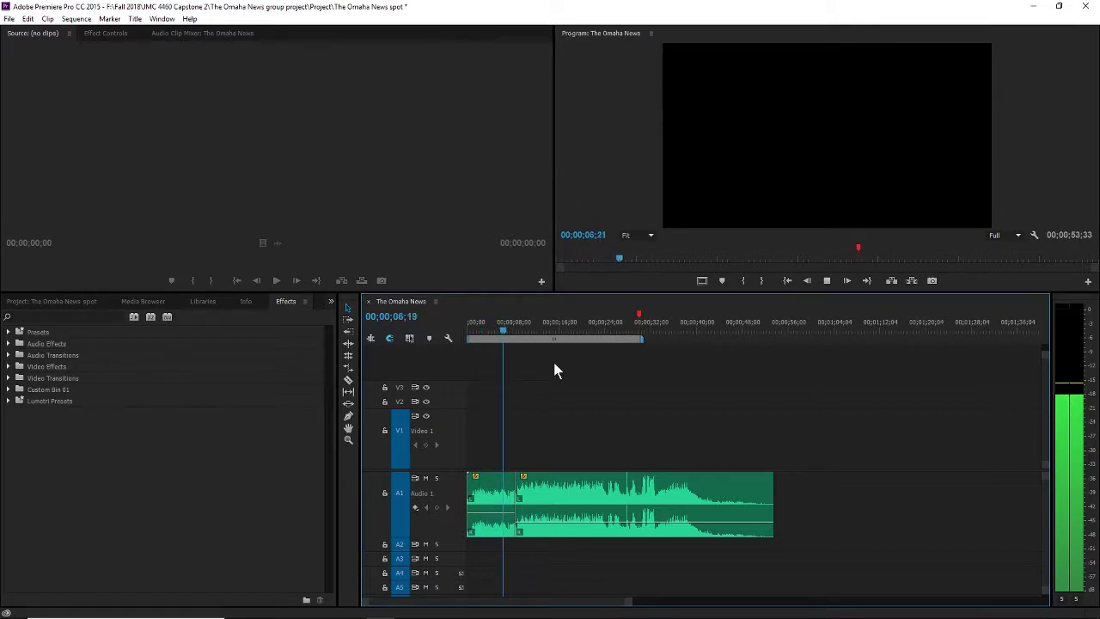
key("space")
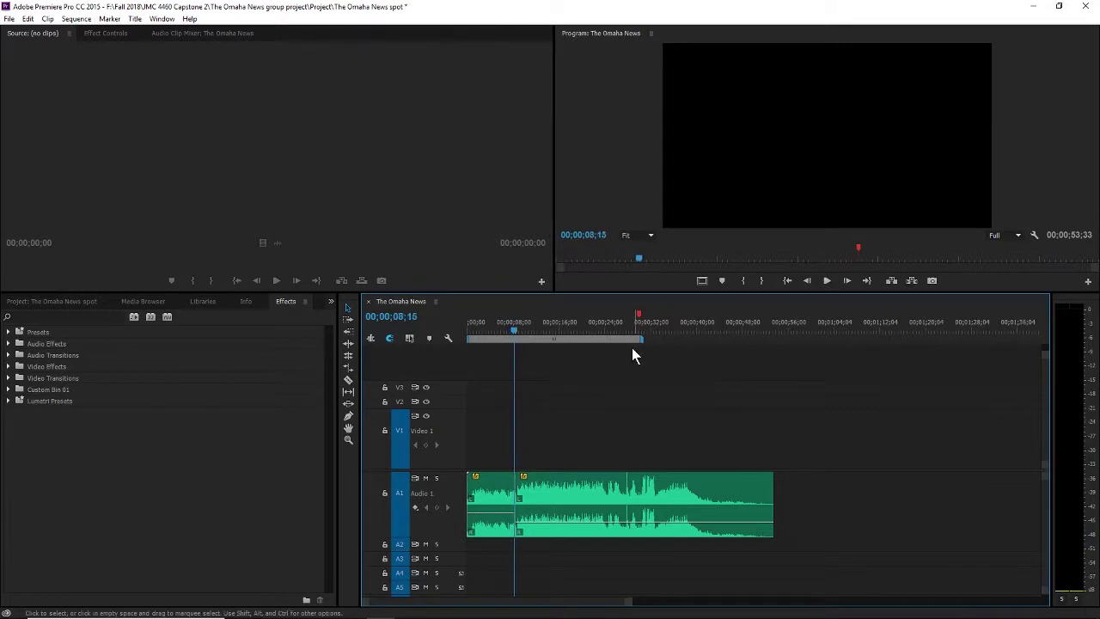
Step: Open the main clips bin, load 00000.MTS for source preview, and move the bin window clear of the preview
left_click(68, 303)
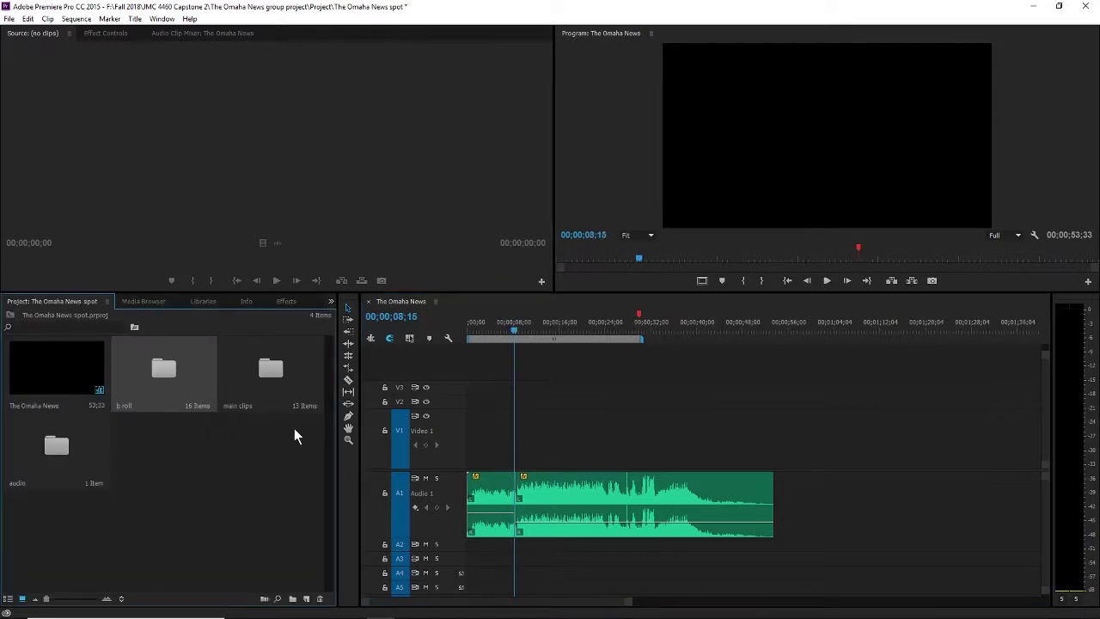
left_click(258, 388)
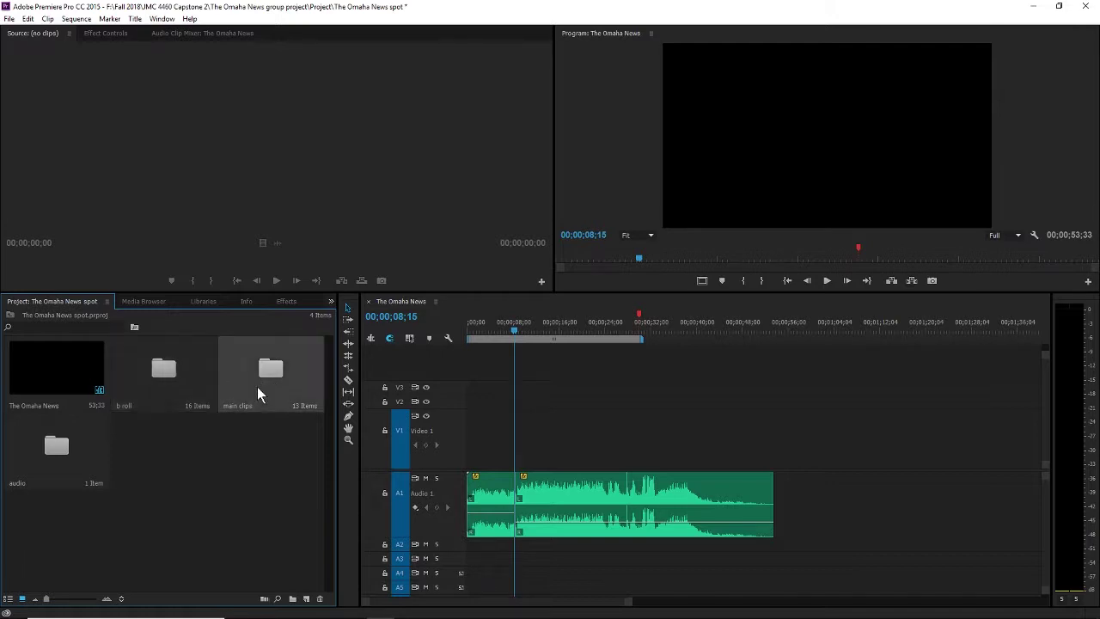
double_click(257, 388)
scroll(253, 214, "up", 4)
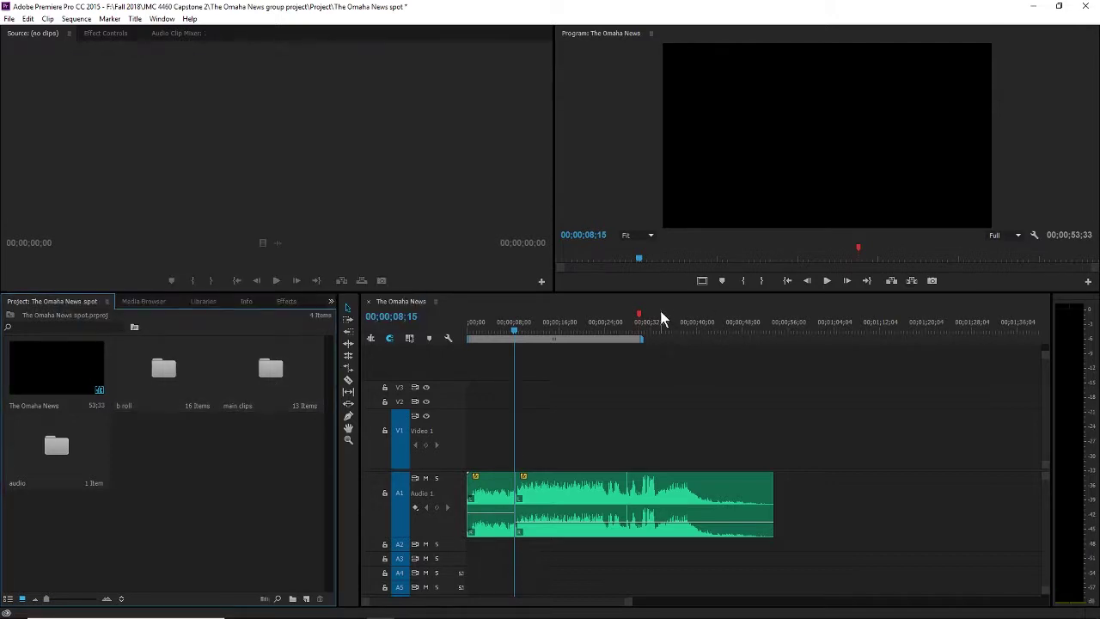
double_click(275, 378)
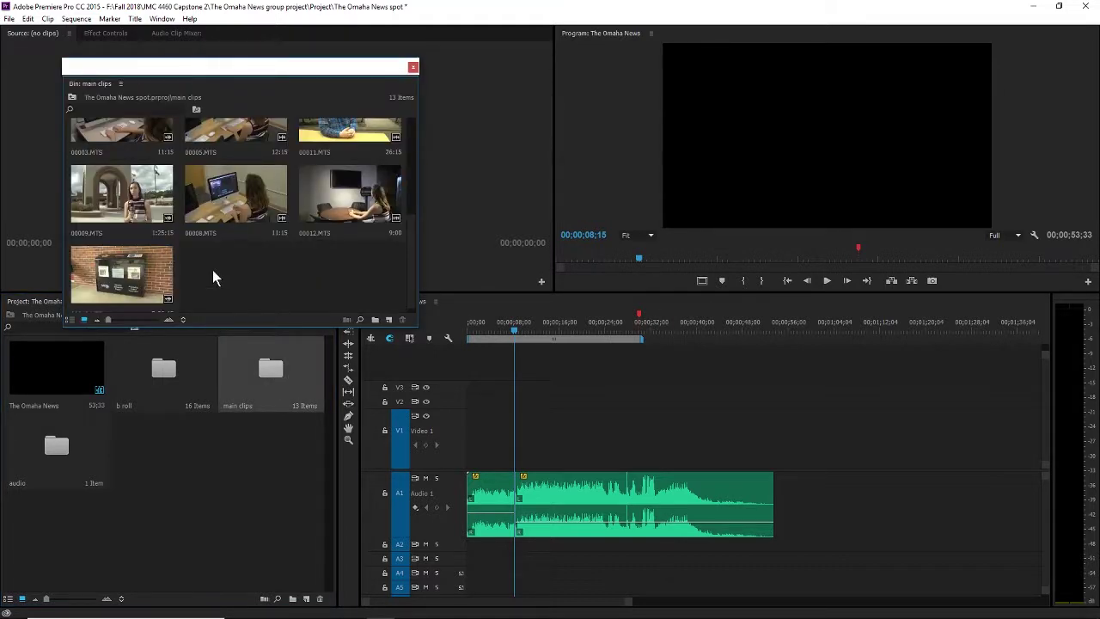
scroll(215, 278, "up", 5)
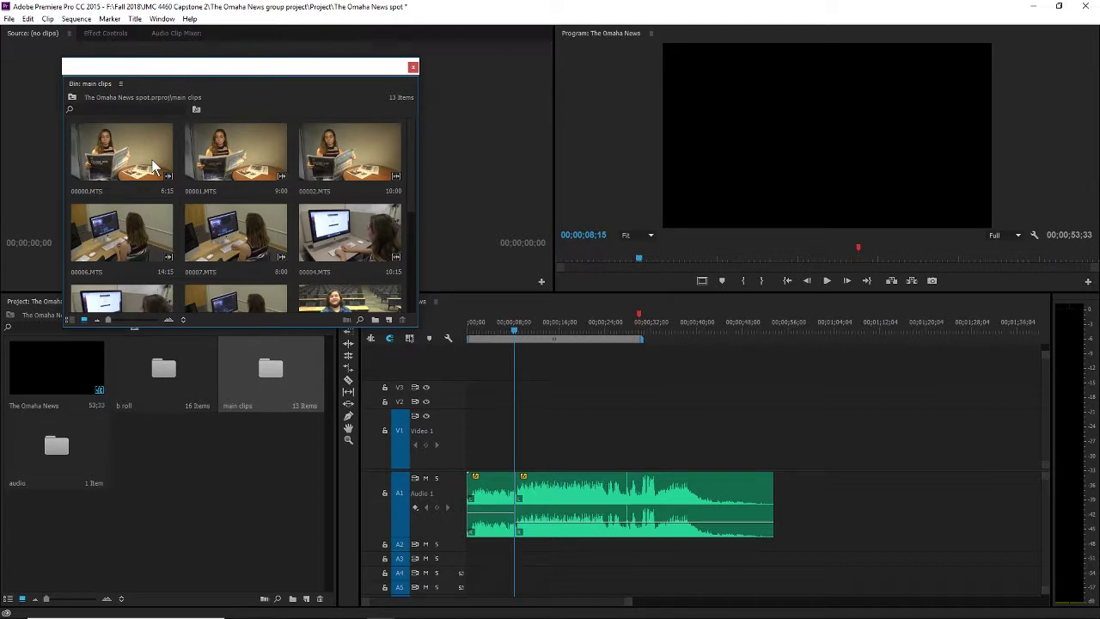
double_click(153, 166)
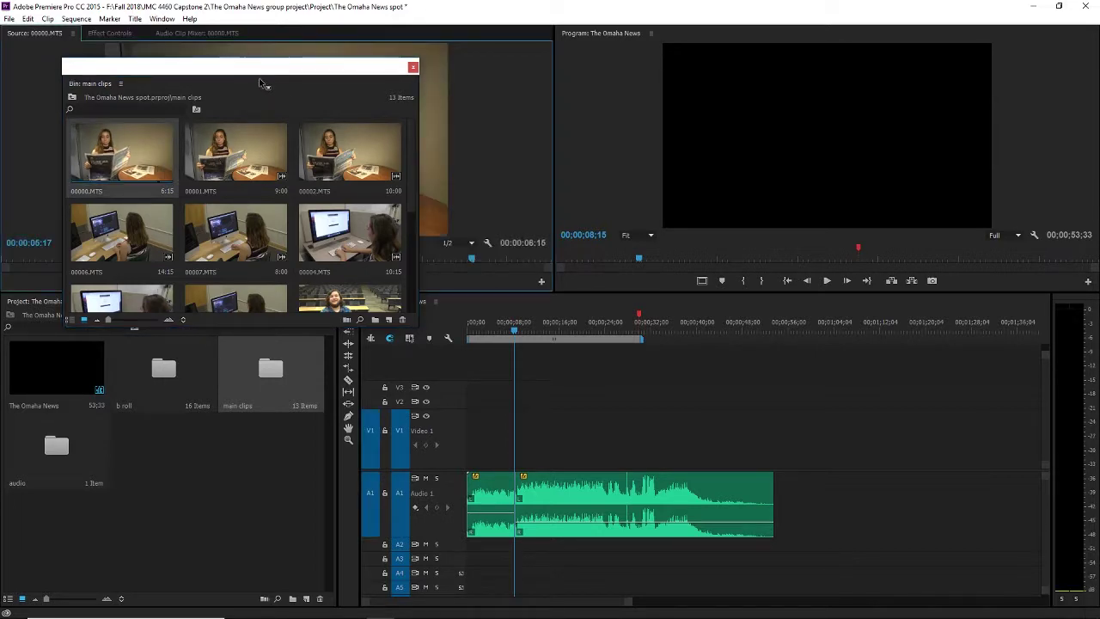
left_click_drag(265, 68, 222, 340)
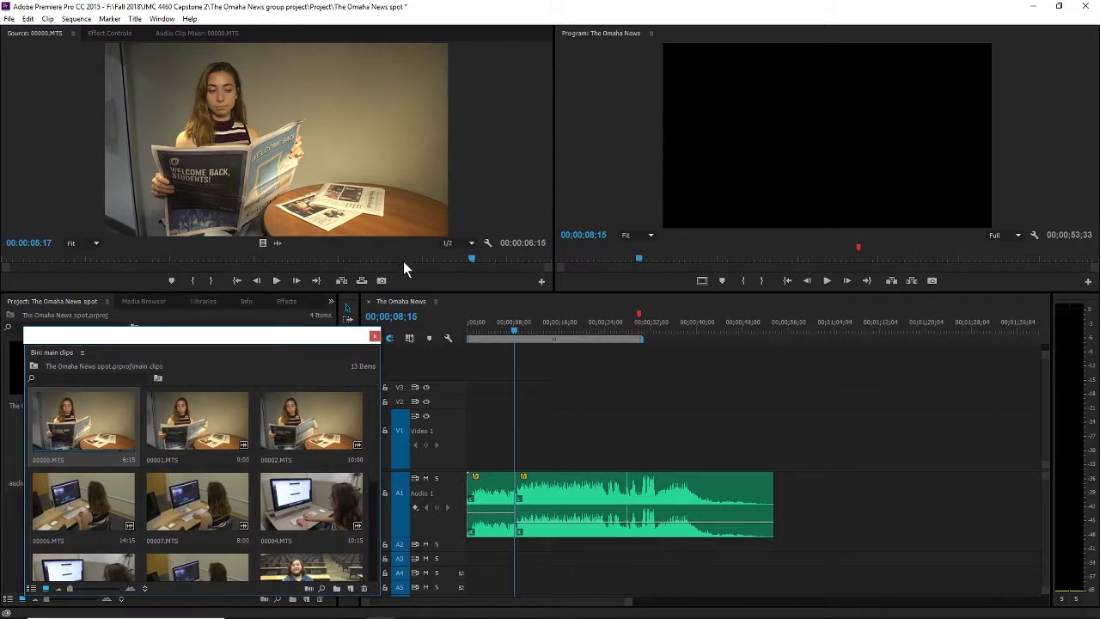
Step: Review clips 00000.MTS and 00001.MTS in the source preview, playing each from its start
left_click_drag(401, 261, 1, 273)
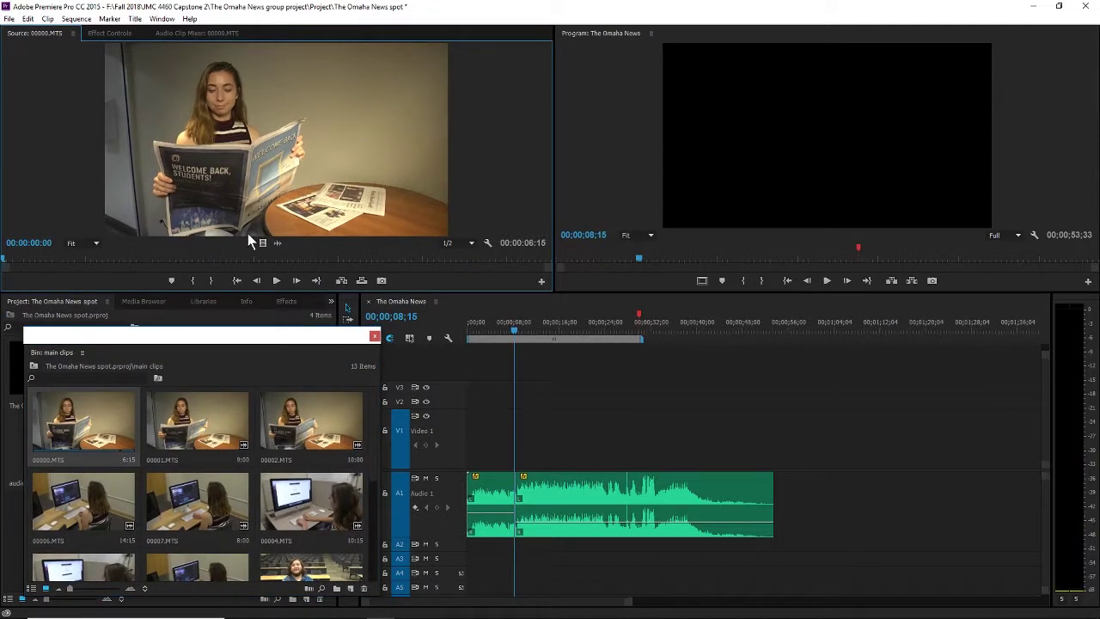
key("space")
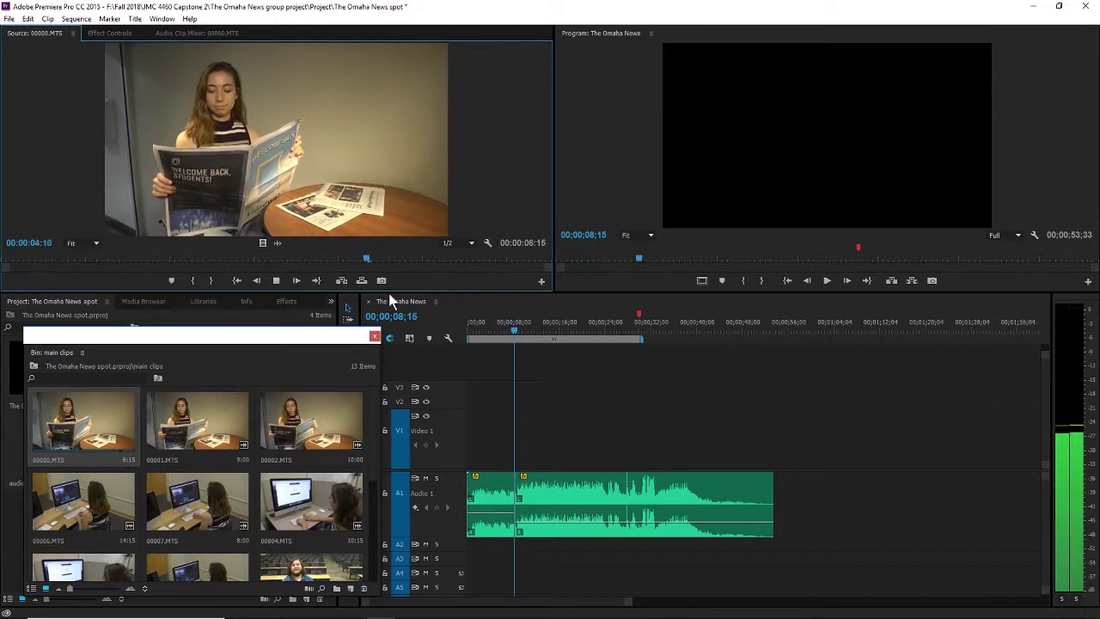
double_click(197, 419)
double_click(96, 429)
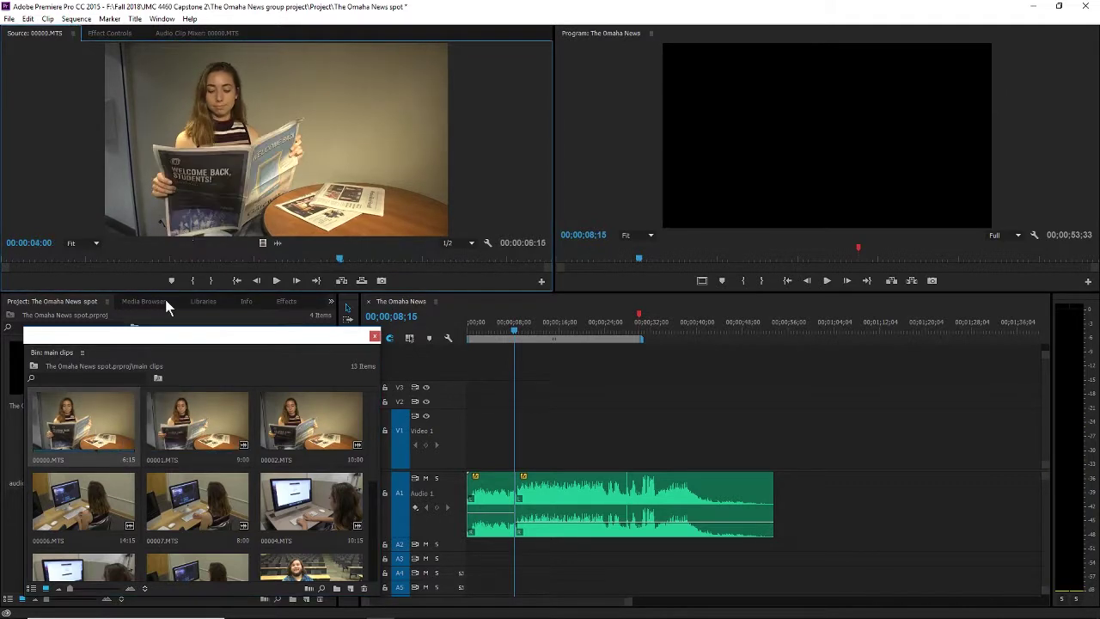
double_click(203, 427)
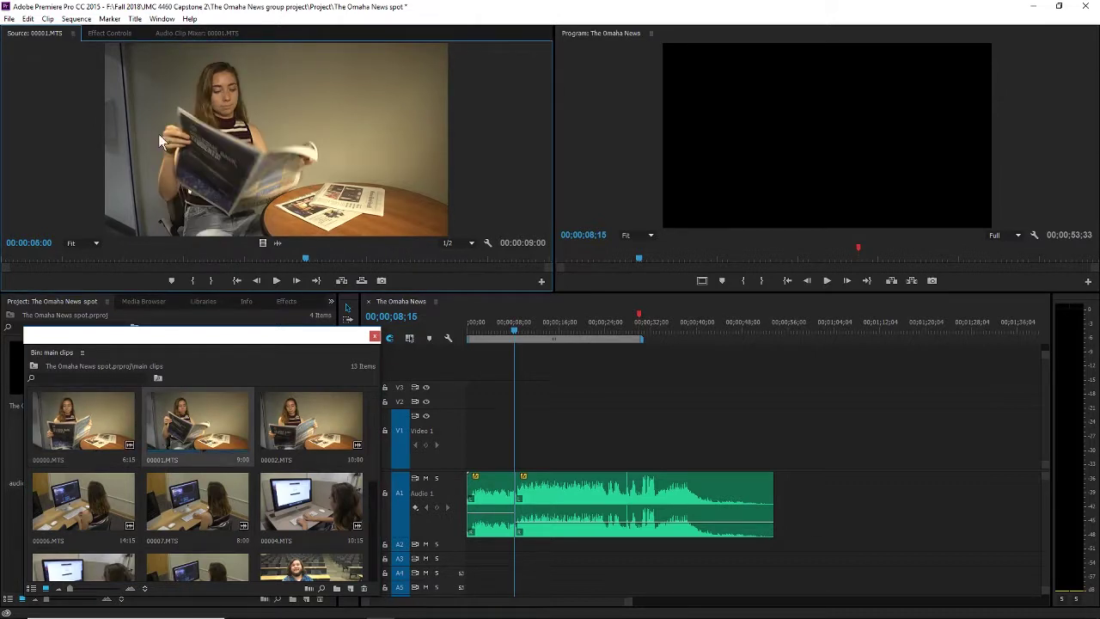
left_click_drag(113, 261, 2, 261)
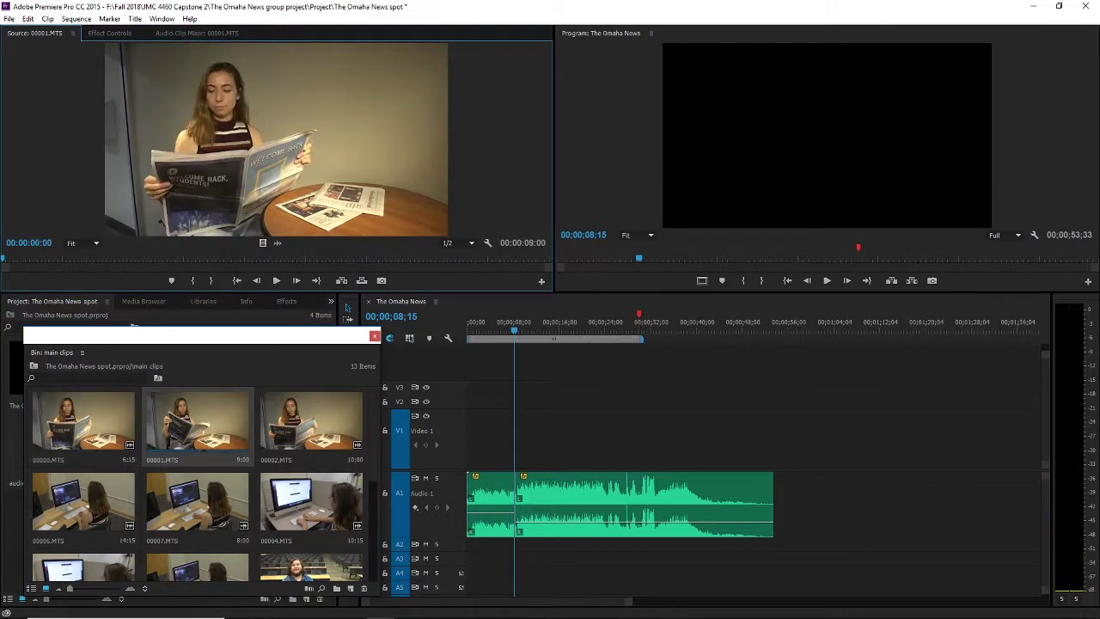
key("space")
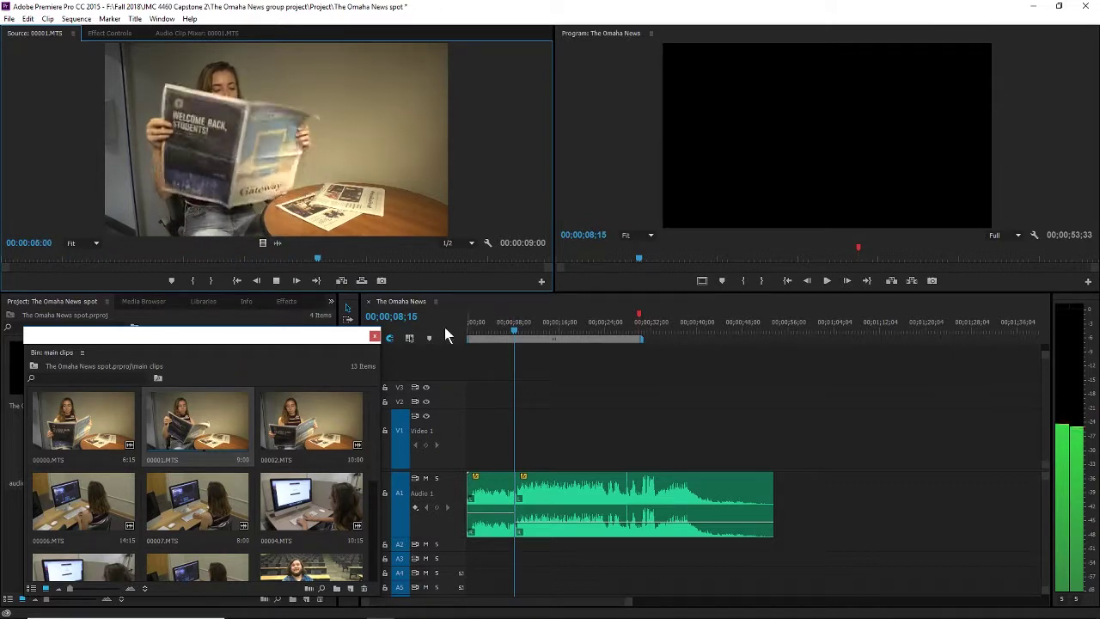
Step: Review clip 00002.MTS in the source preview, replay its newspaper action, and return the playhead to 00;00;02;07
double_click(283, 418)
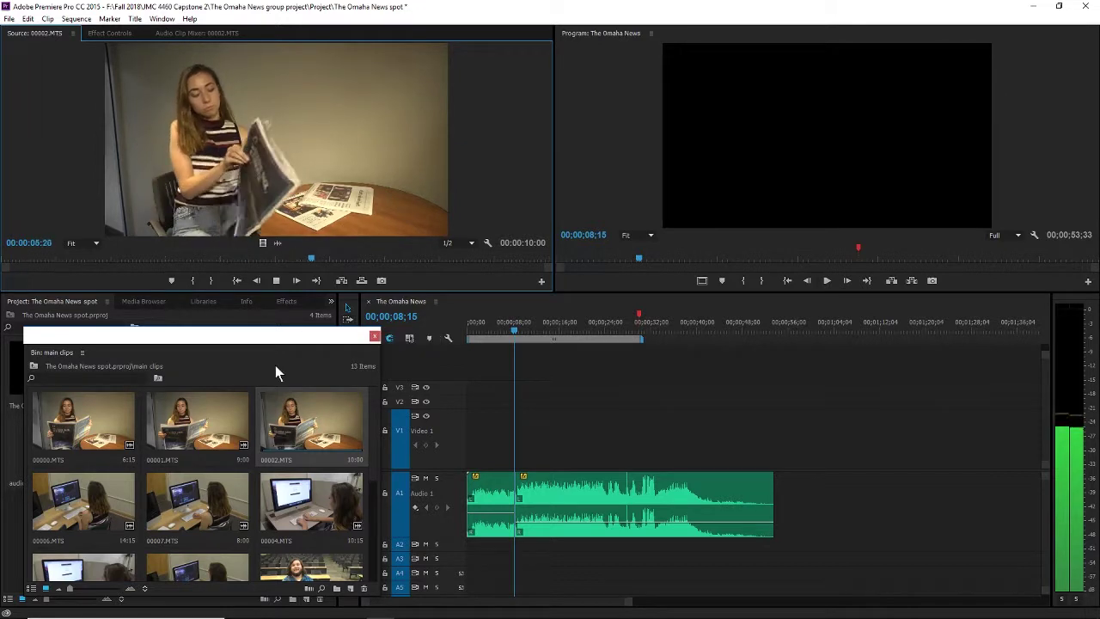
key("space")
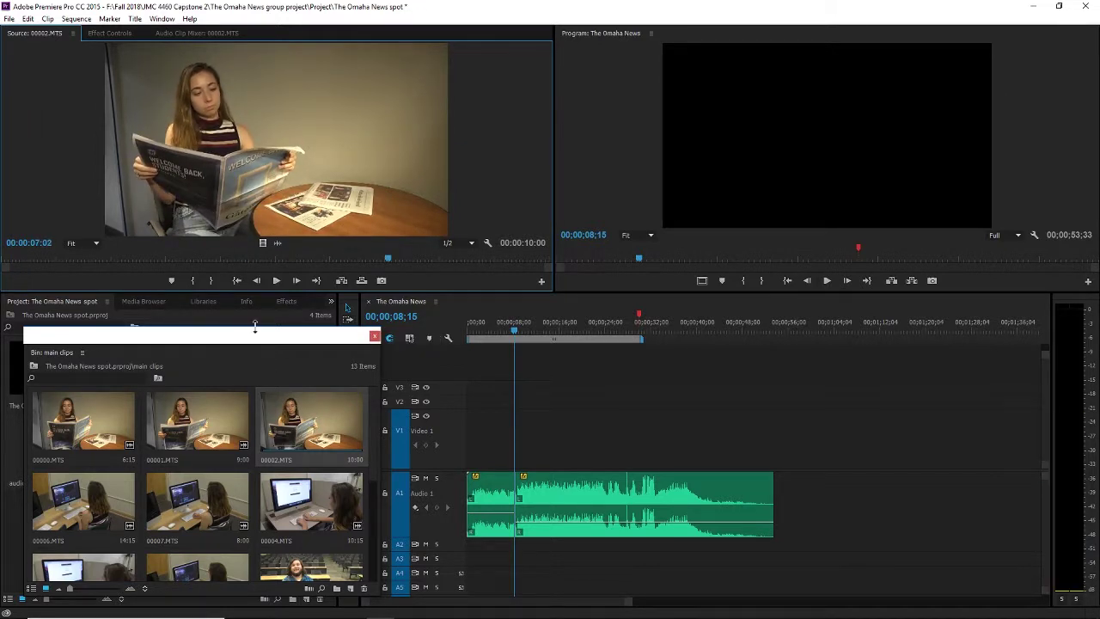
scroll(270, 456, "down", 2)
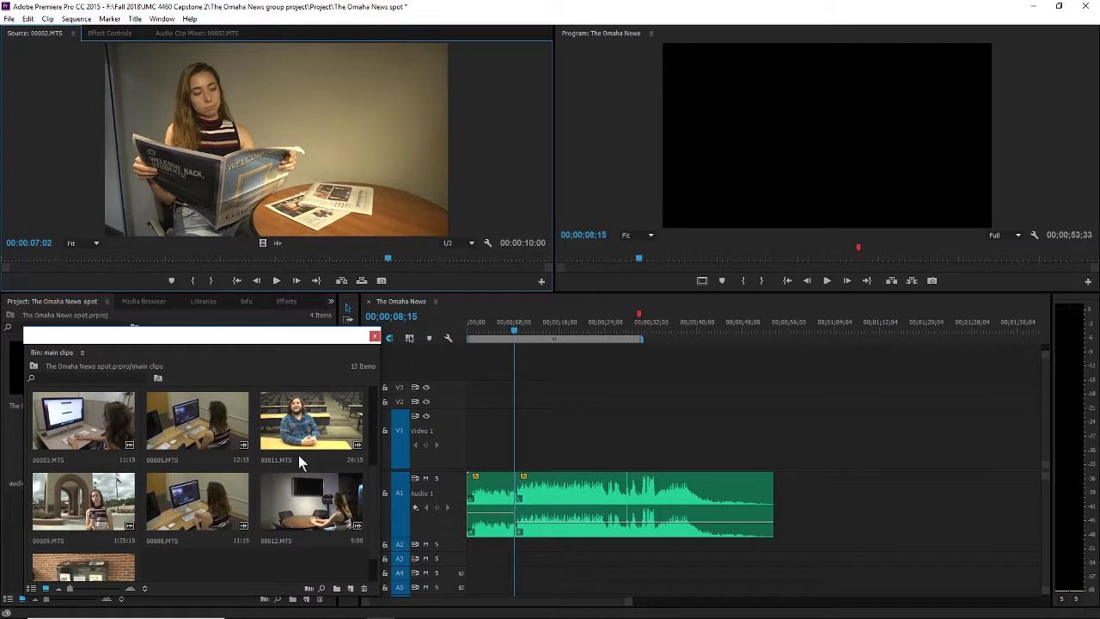
scroll(307, 452, "up", 2)
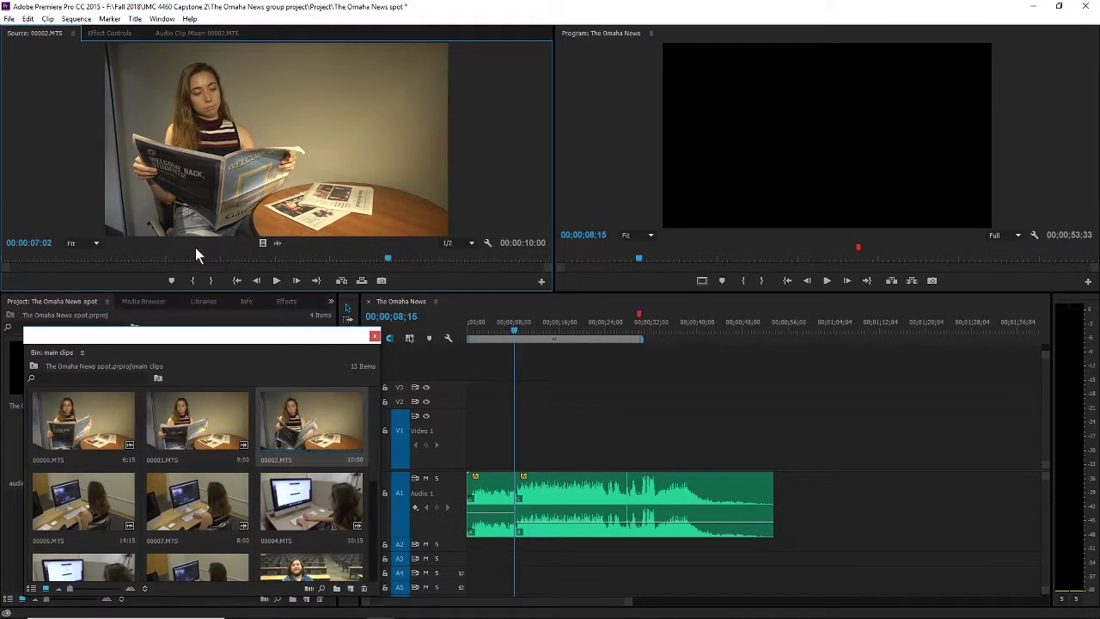
left_click(164, 257)
key("space")
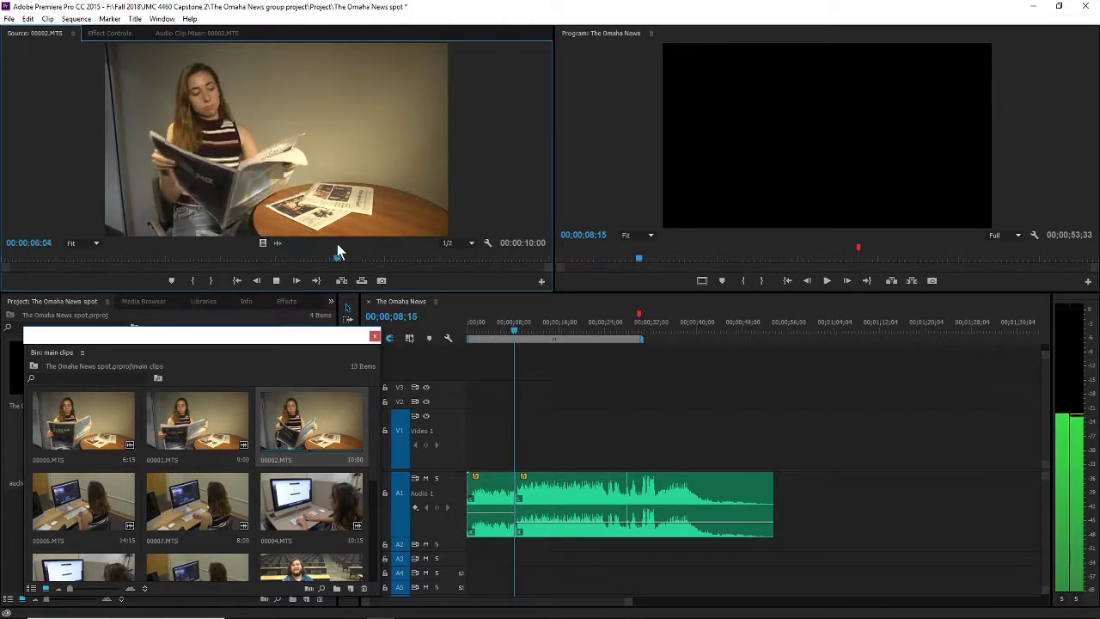
key("space")
left_click_drag(275, 253, 125, 268)
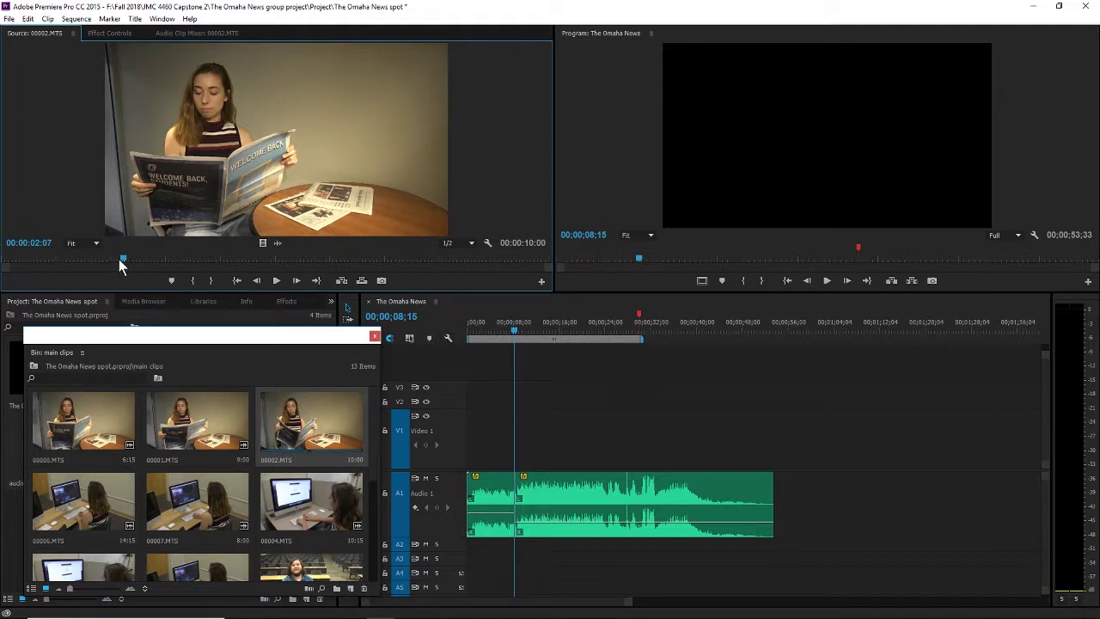
Step: Mark 00002.MTS from 00:00:01:23 to 00:00:09:05 and place the excerpt at the sequence start on tracks V2 and A2
left_click_drag(118, 260, 94, 263)
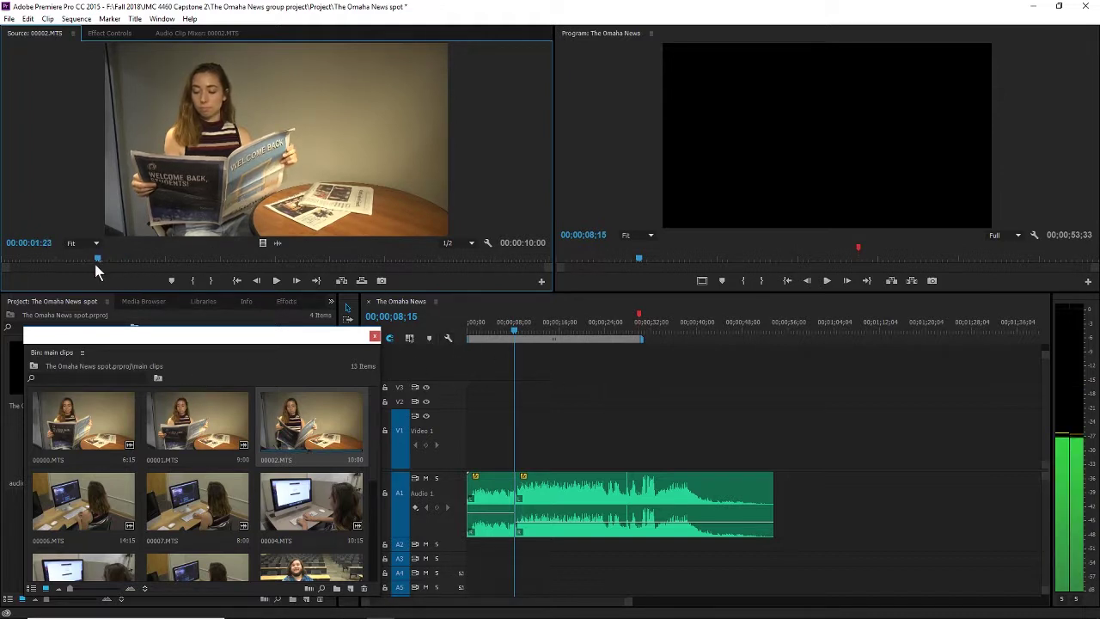
key("i")
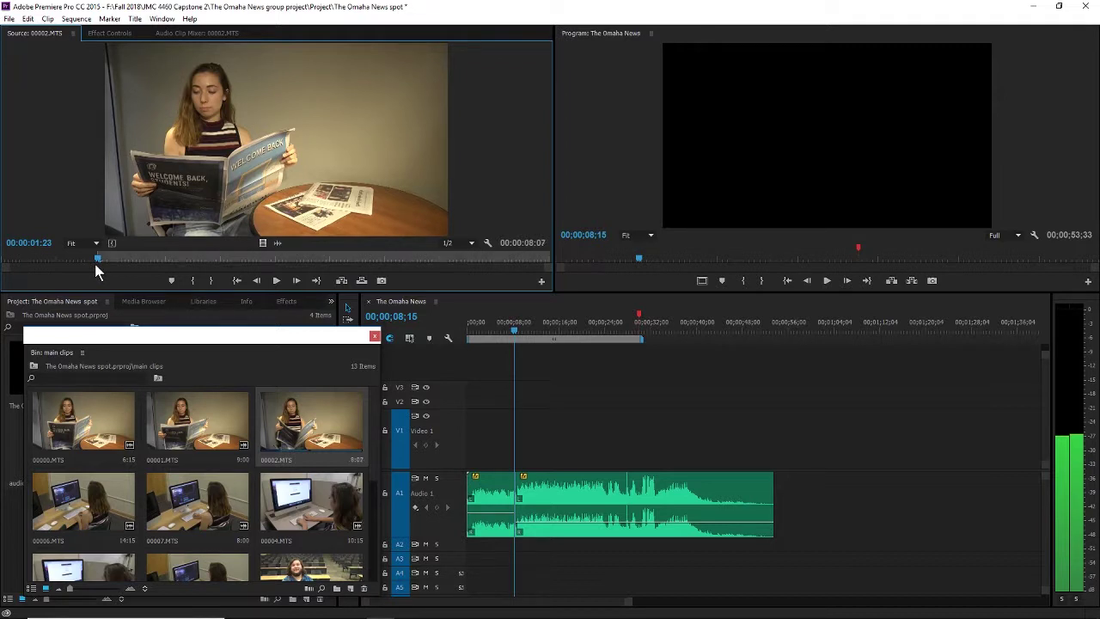
left_click_drag(94, 260, 500, 261)
key("o")
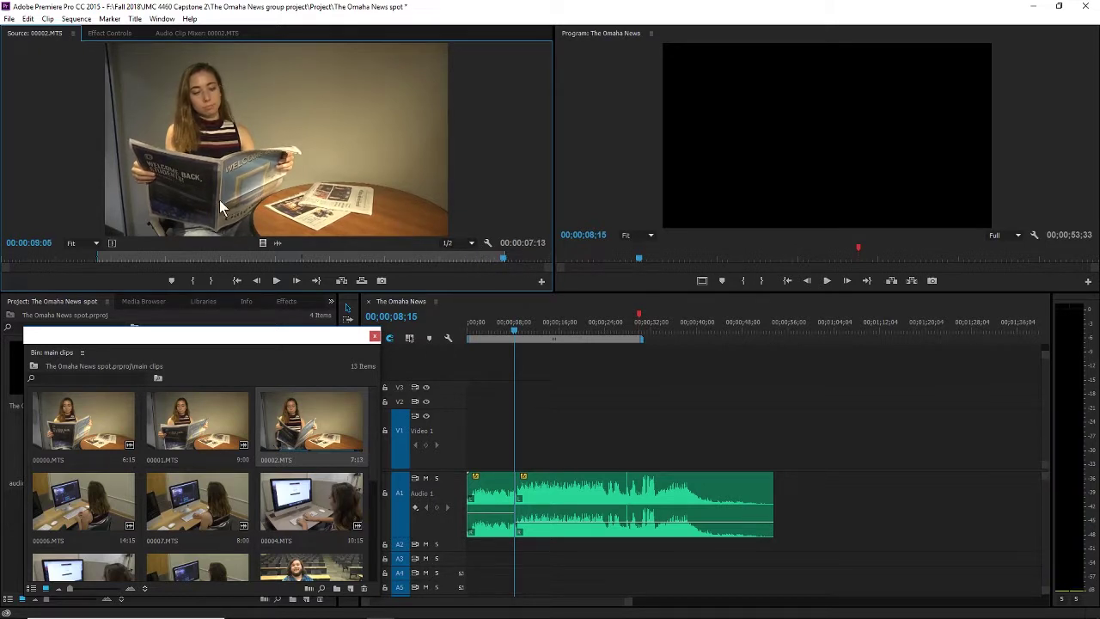
left_click_drag(268, 158, 469, 403)
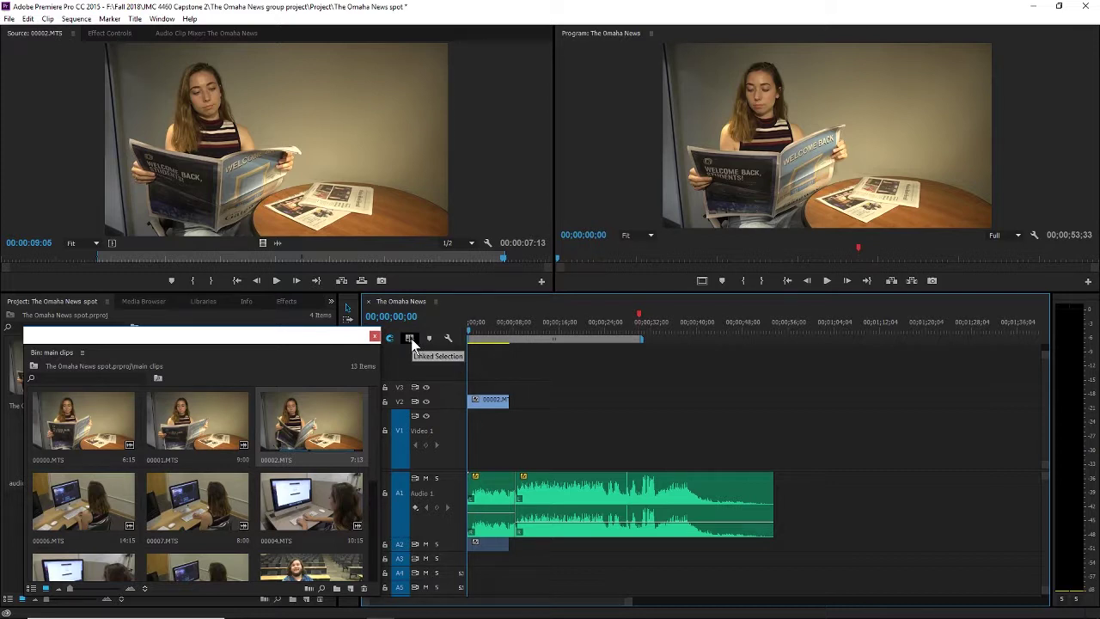
Step: Toggle linked selection to isolate the 00002.MTS audio, and delete only that audio from A2
left_click(413, 339)
left_click(410, 340)
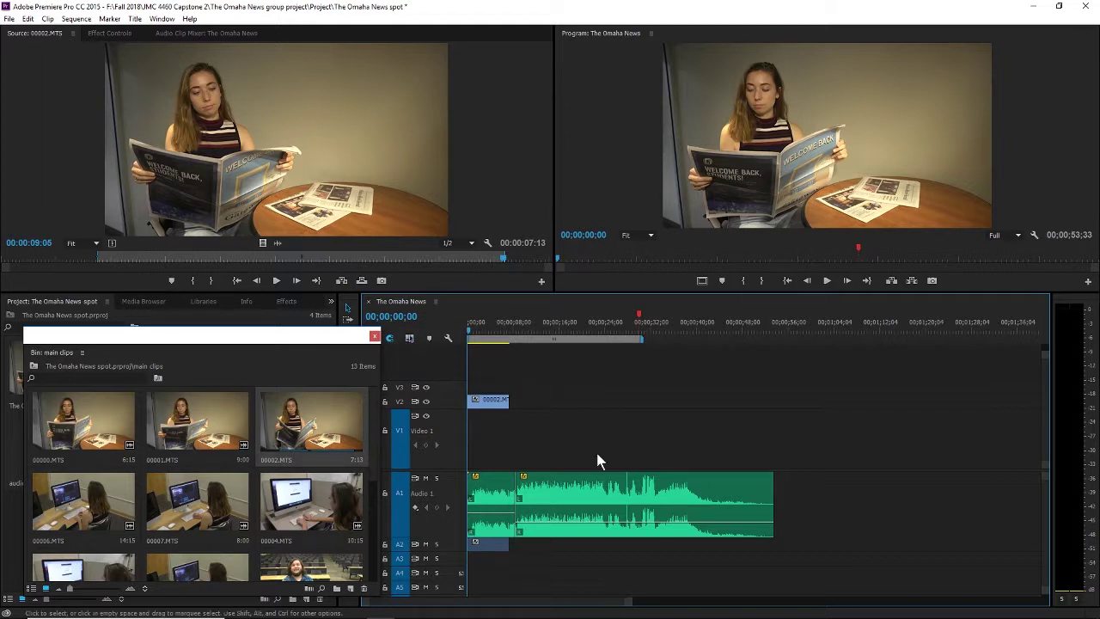
left_click(483, 544)
left_click(496, 402)
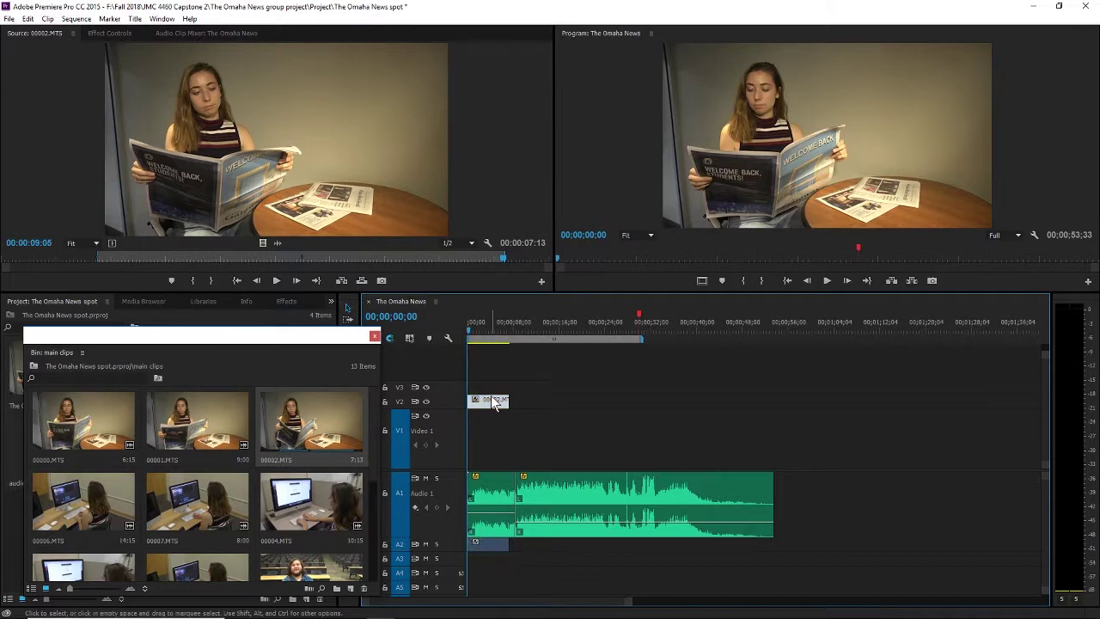
left_click(412, 337)
left_click(489, 544)
left_click(567, 410)
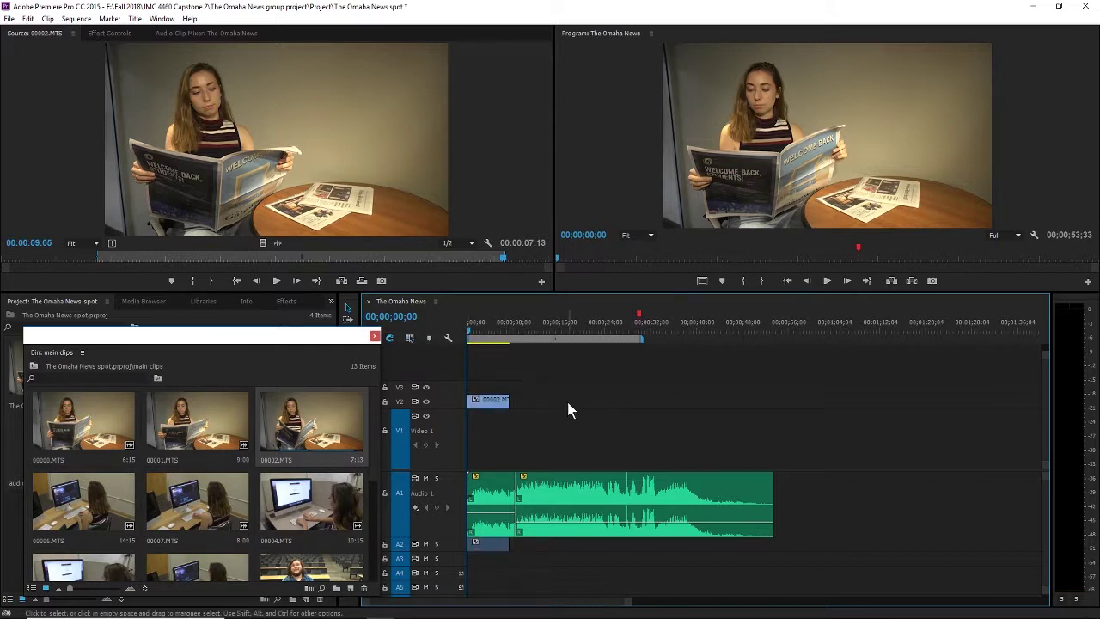
left_click(495, 544)
key("Delete")
Step: Move the 00002.MTS video clip from V2 down to Video 1 at the sequence start
right_click(490, 406)
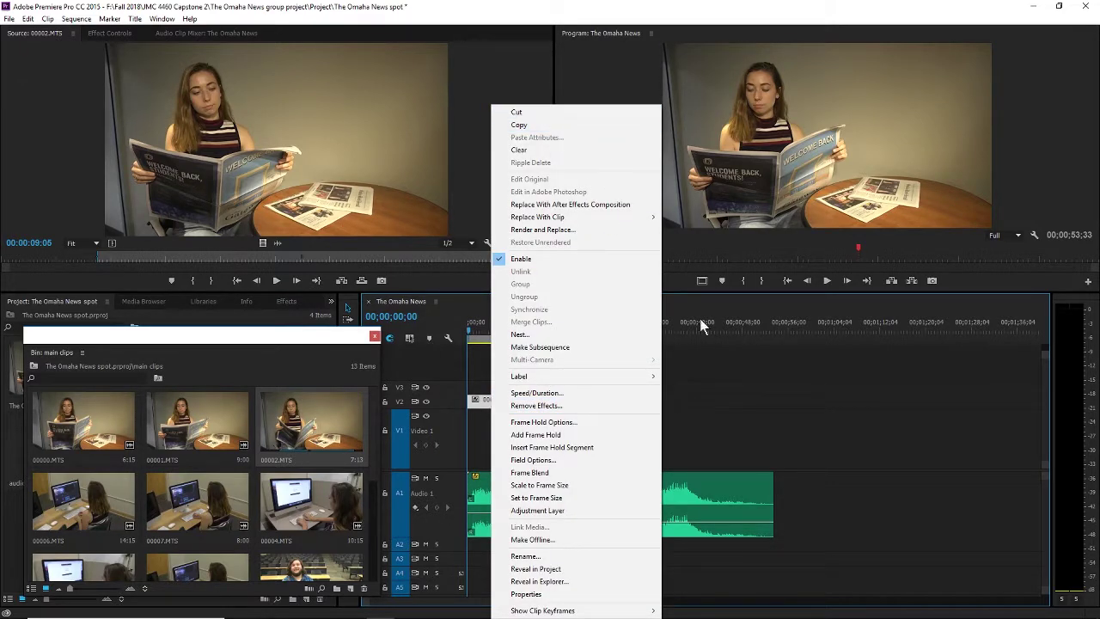
left_click(854, 468)
left_click(495, 399)
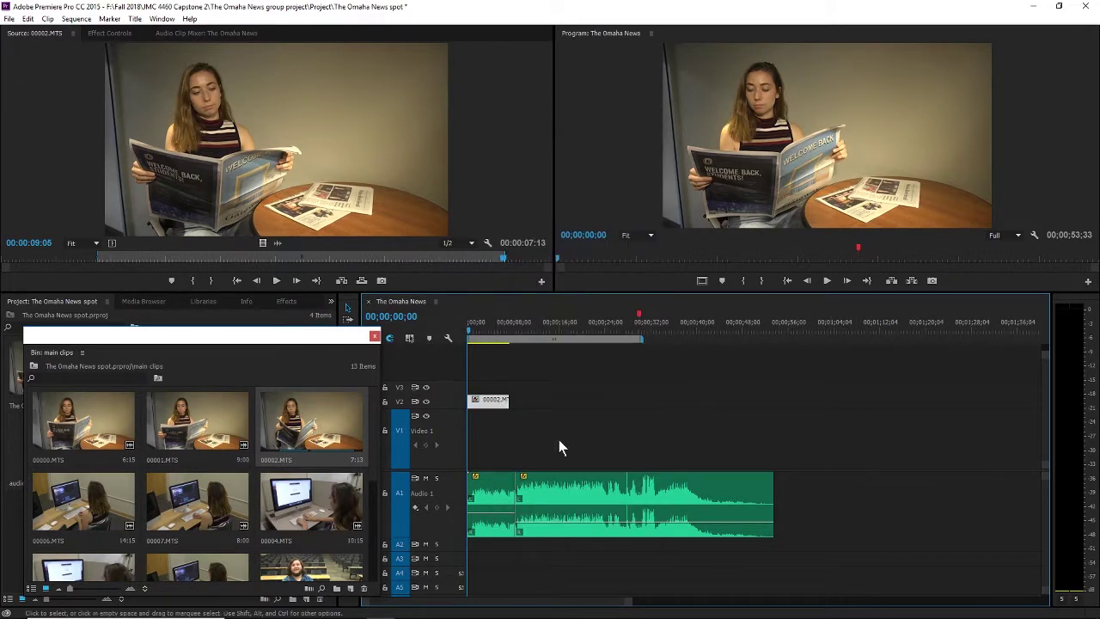
left_click_drag(483, 407, 473, 438)
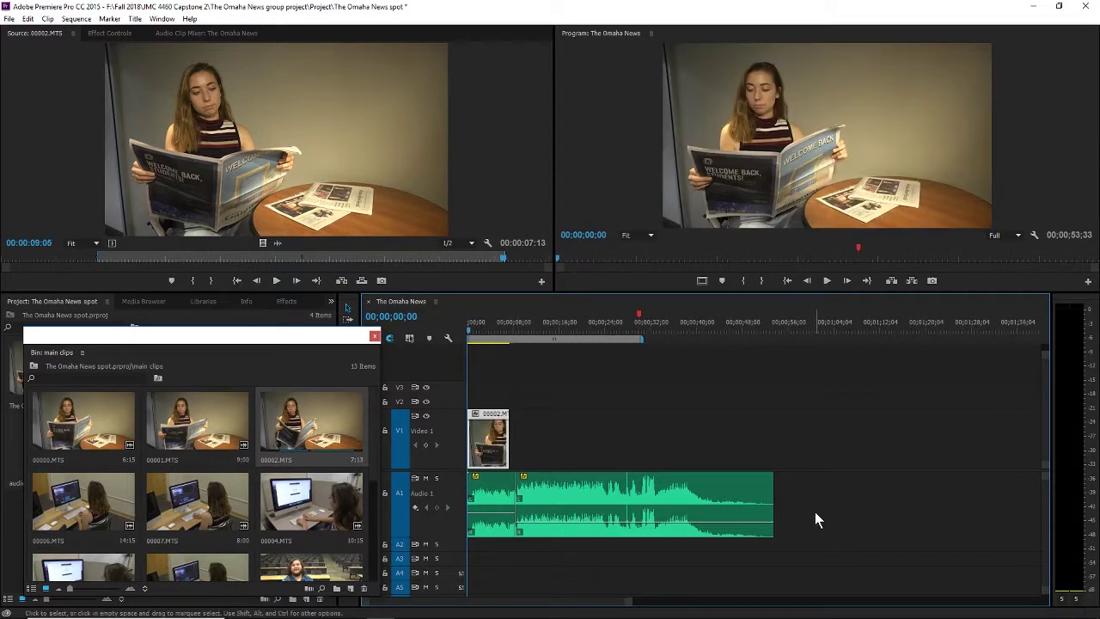
Step: Move both music segments from Audio 1 to A2 and play the opening clip with the music from the sequence start
left_click_drag(844, 520, 479, 507)
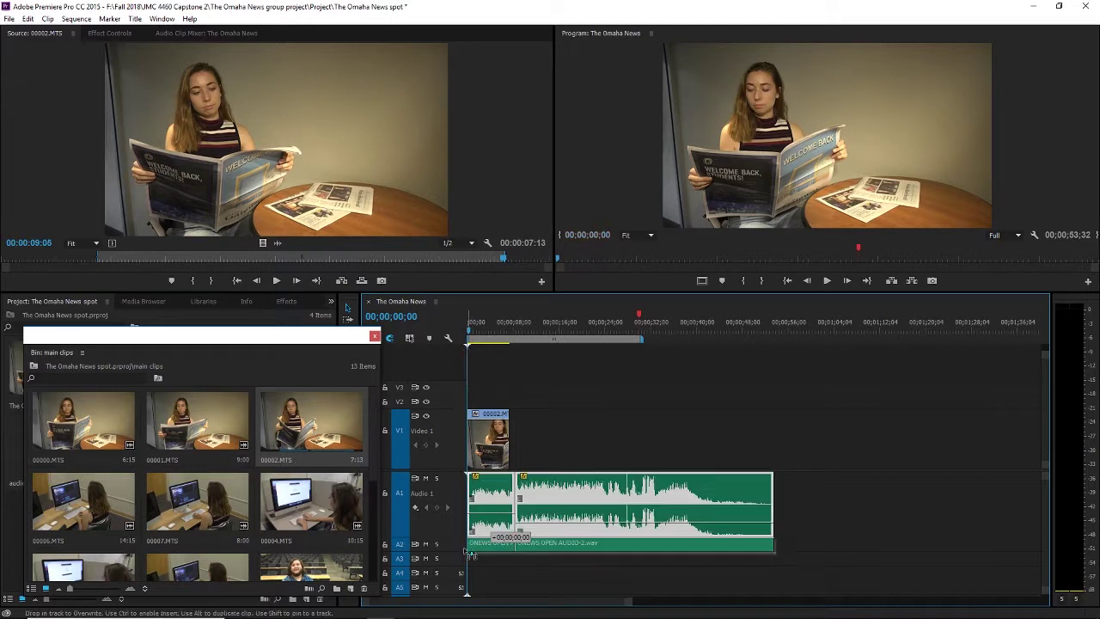
key("alt+Down")
left_click_drag(498, 442, 464, 443)
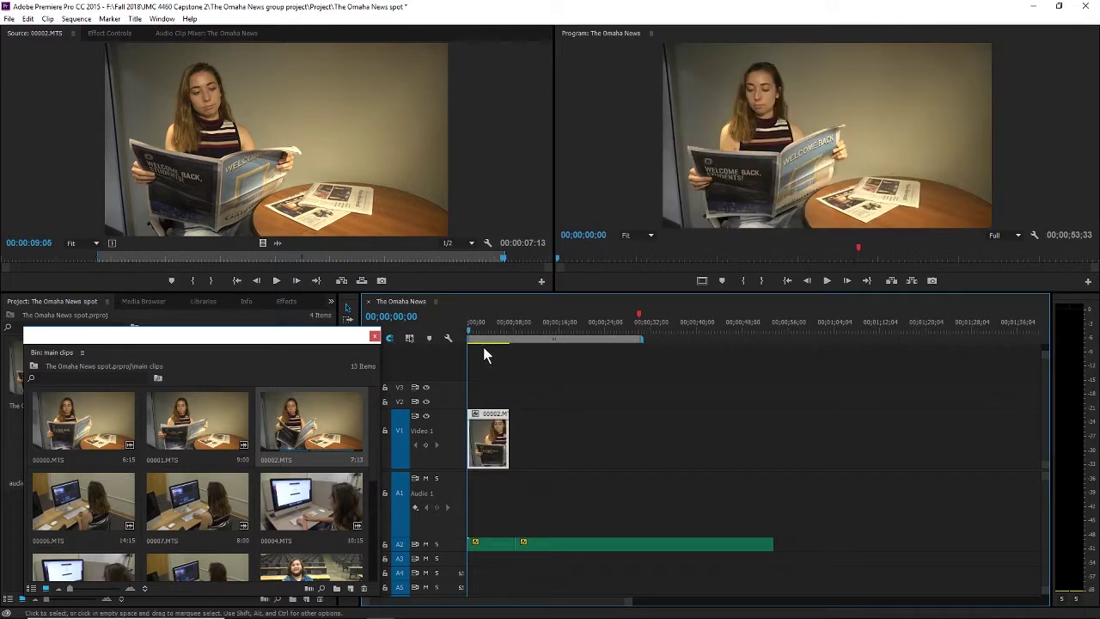
key("space")
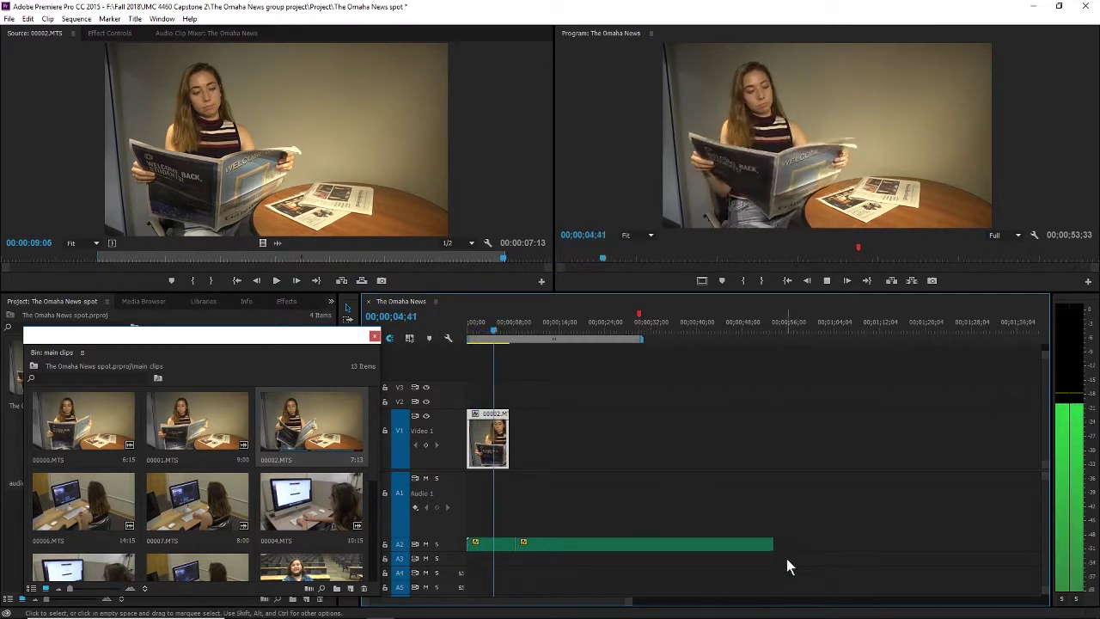
key("space")
Step: Shift both music segments on A2 about 48 seconds later, and play the opening clip from the start without music
left_click_drag(864, 567, 768, 550)
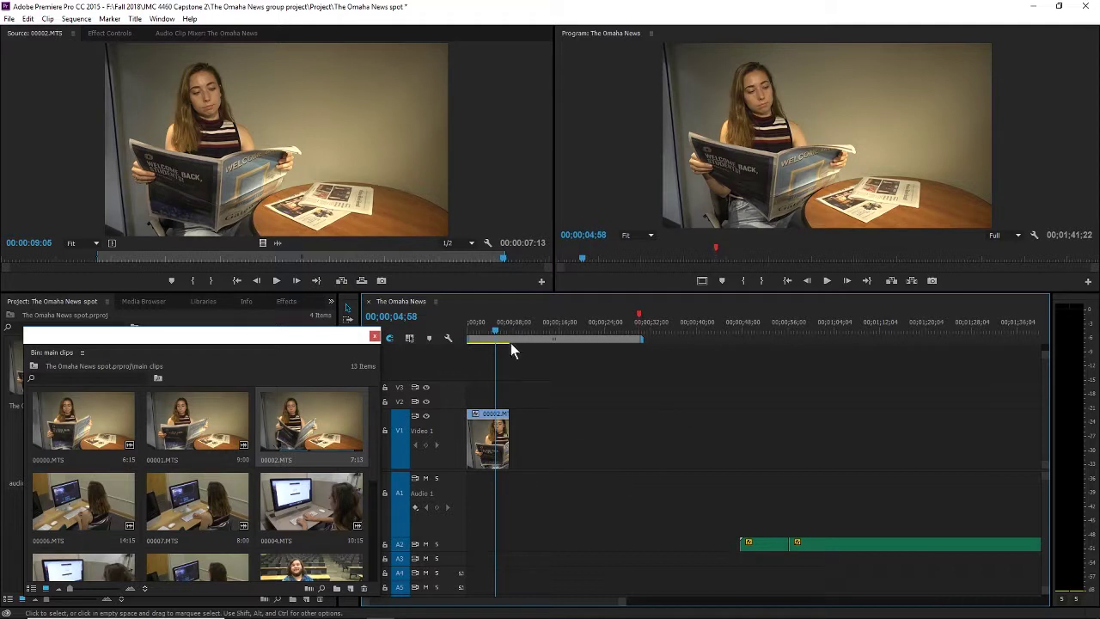
left_click_drag(499, 331, 445, 341)
key("space")
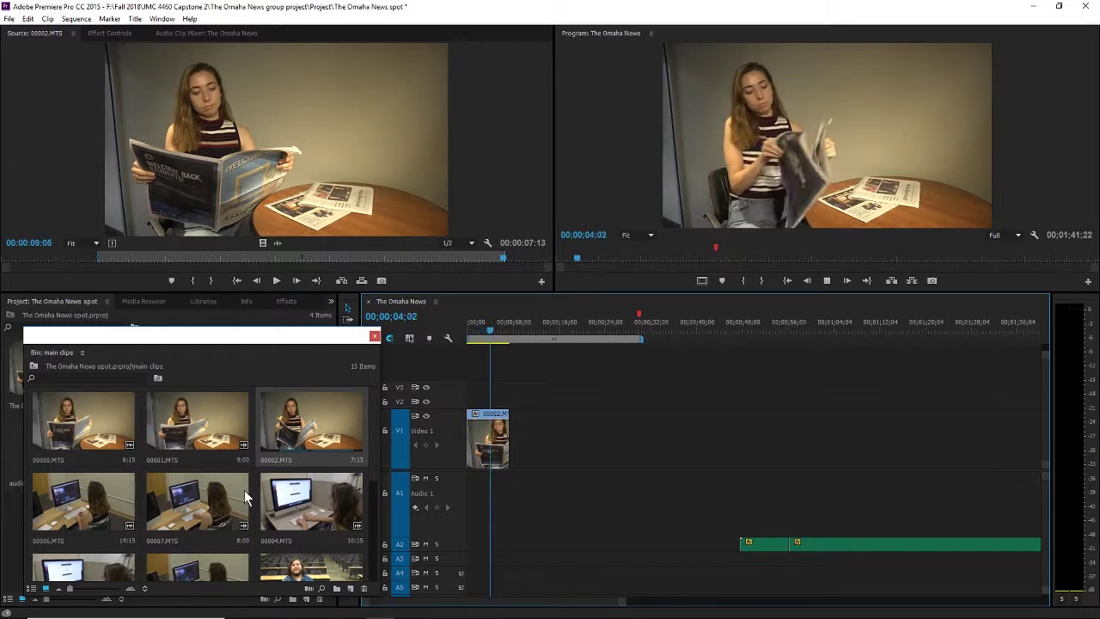
key("space")
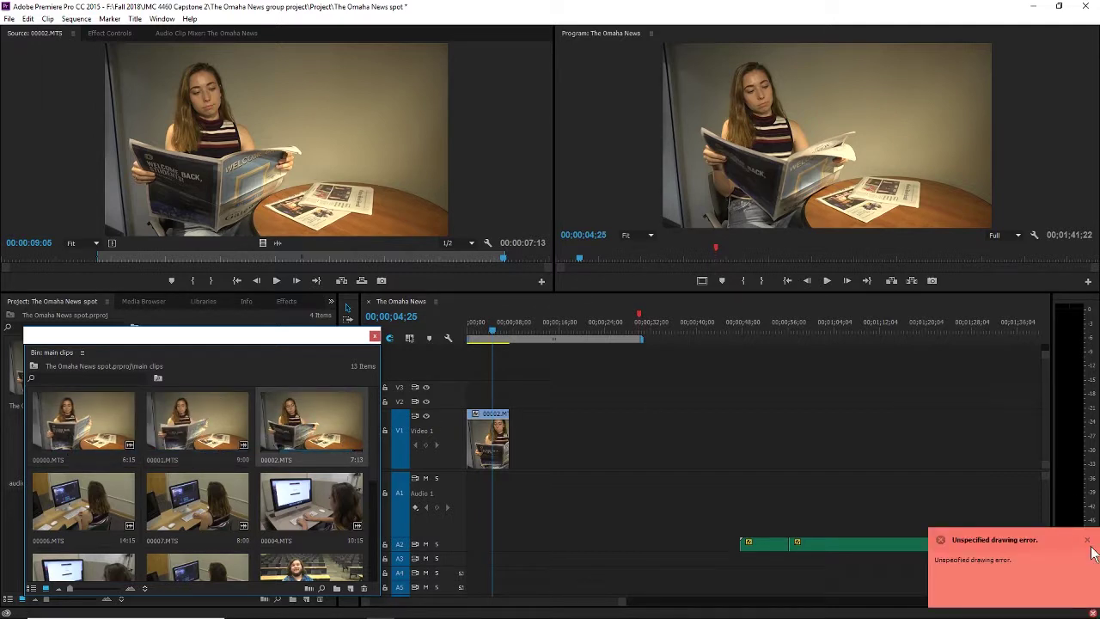
left_click(1088, 542)
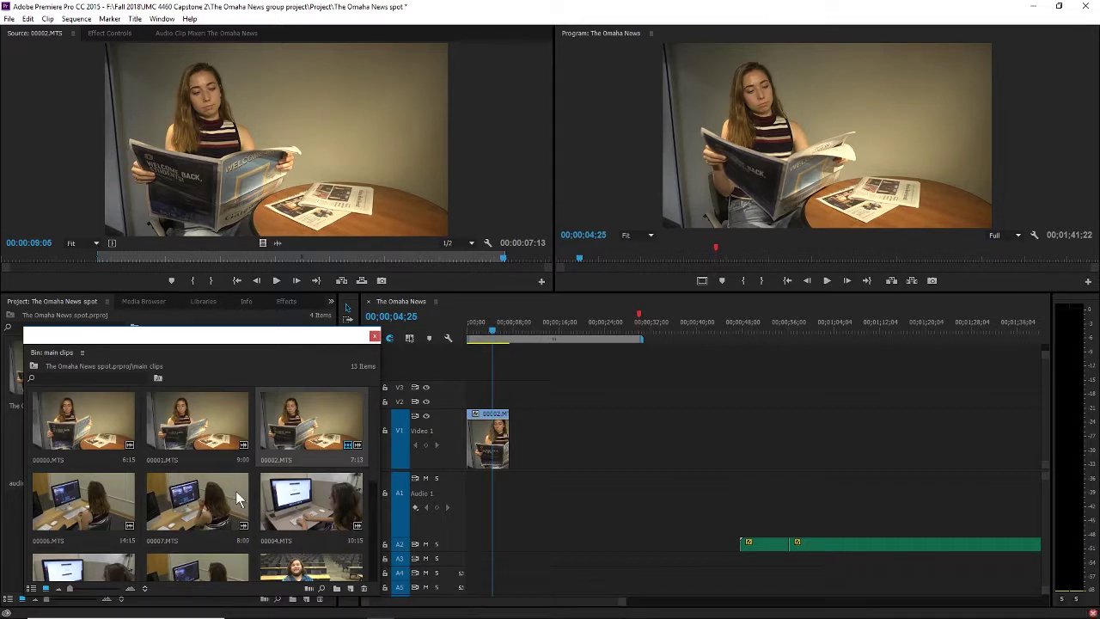
Step: Browse the main clips bin and load the computer shots 00006.MTS, 00004.MTS, and 00003.MTS in turn for source preview
scroll(239, 493, "down", 1)
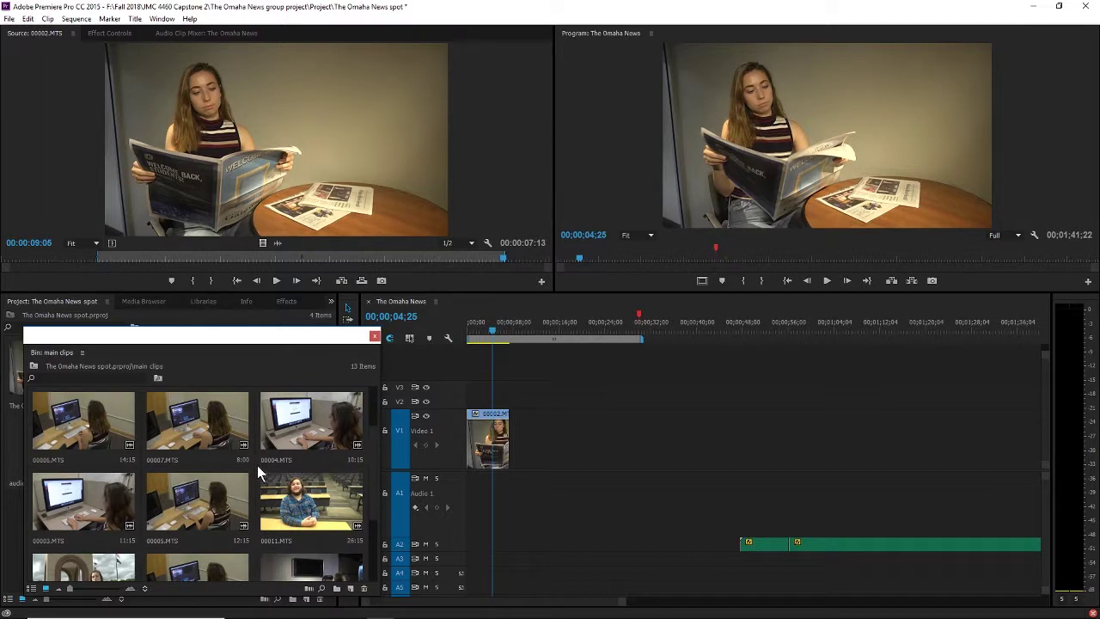
scroll(255, 468, "up", 1)
scroll(254, 468, "down", 1)
scroll(253, 468, "down", 1)
scroll(242, 472, "up", 1)
scroll(247, 465, "up", 1)
scroll(248, 466, "down", 1)
double_click(101, 422)
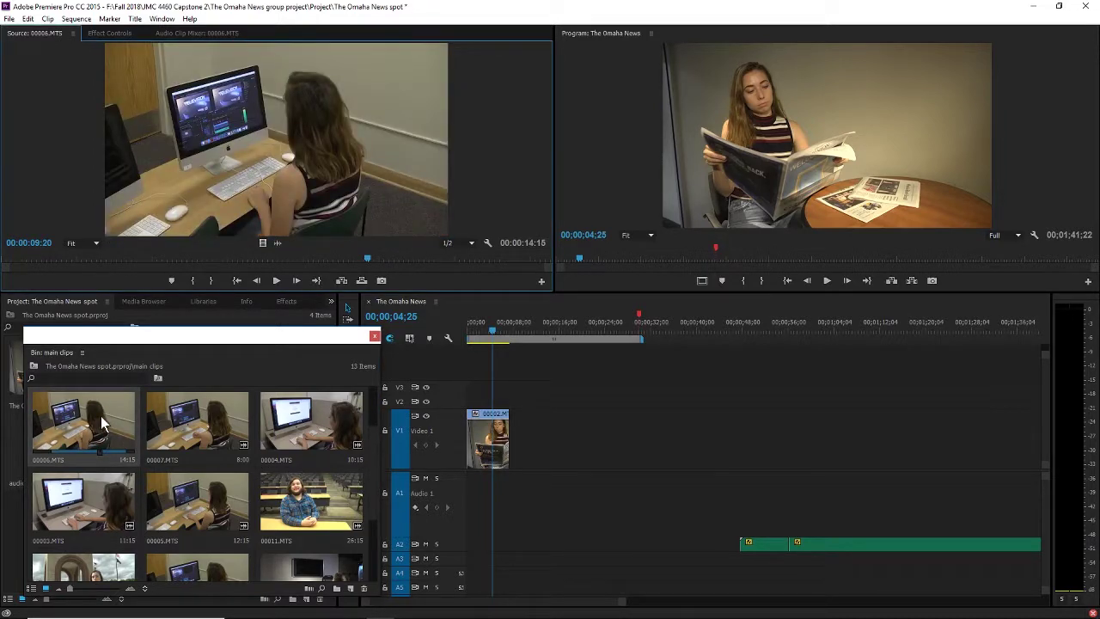
double_click(306, 412)
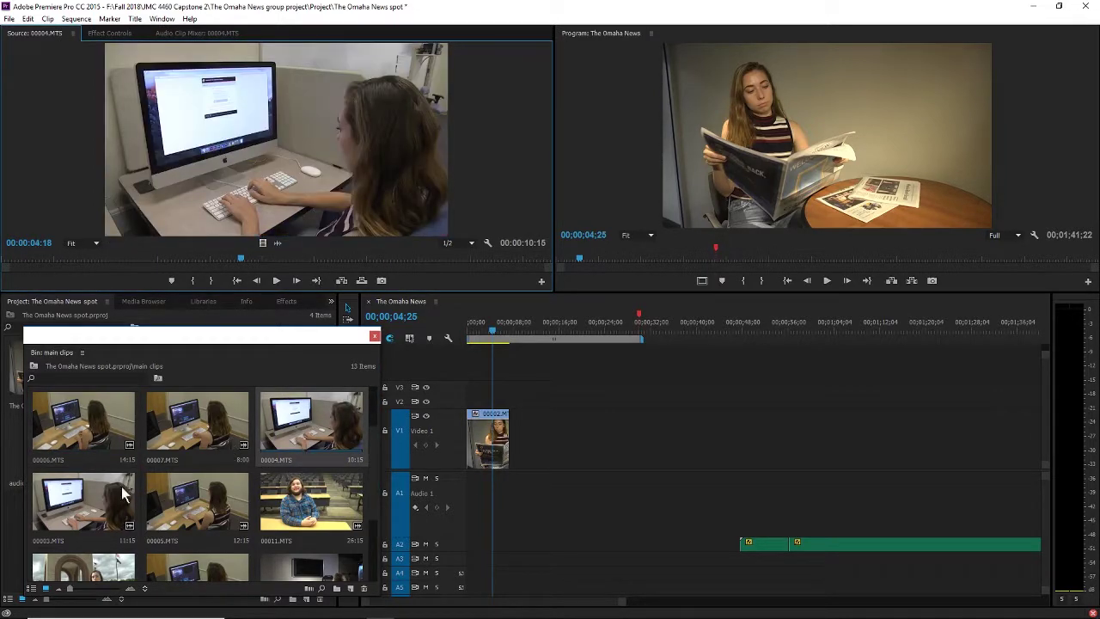
double_click(122, 486)
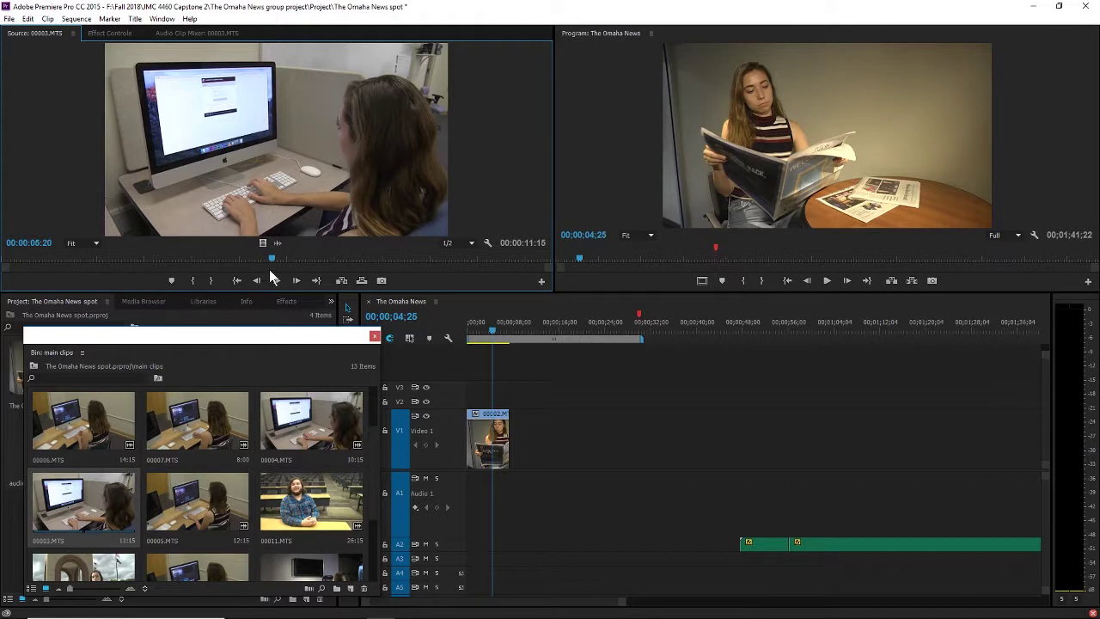
Step: Play 00003.MTS from its start in the source preview and check part of 00004.MTS for comparison
left_click_drag(270, 259, 2, 246)
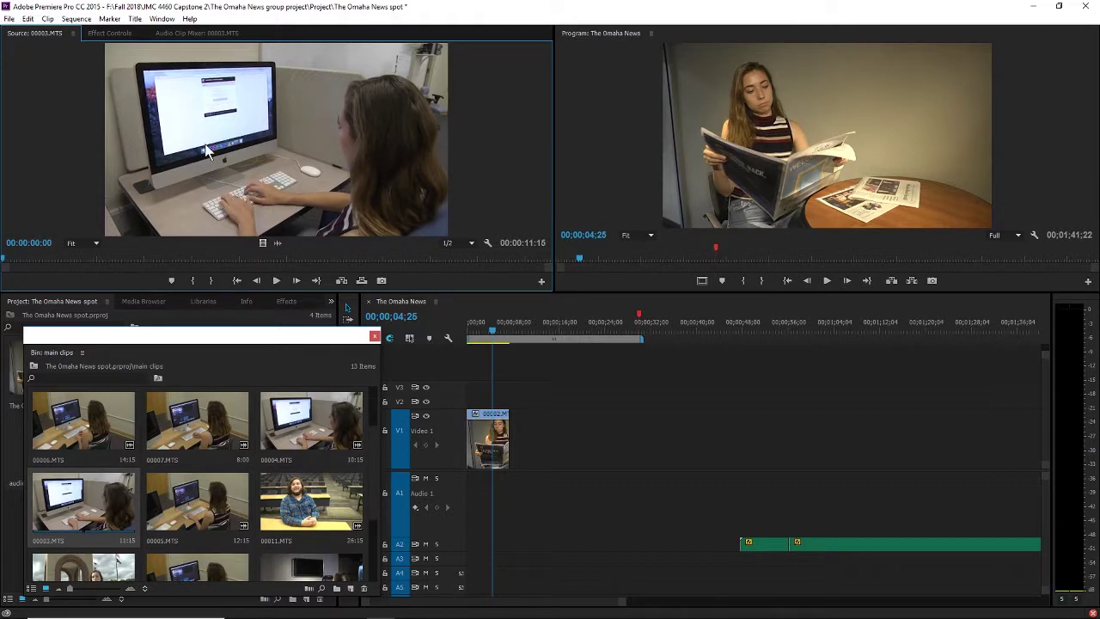
key("space")
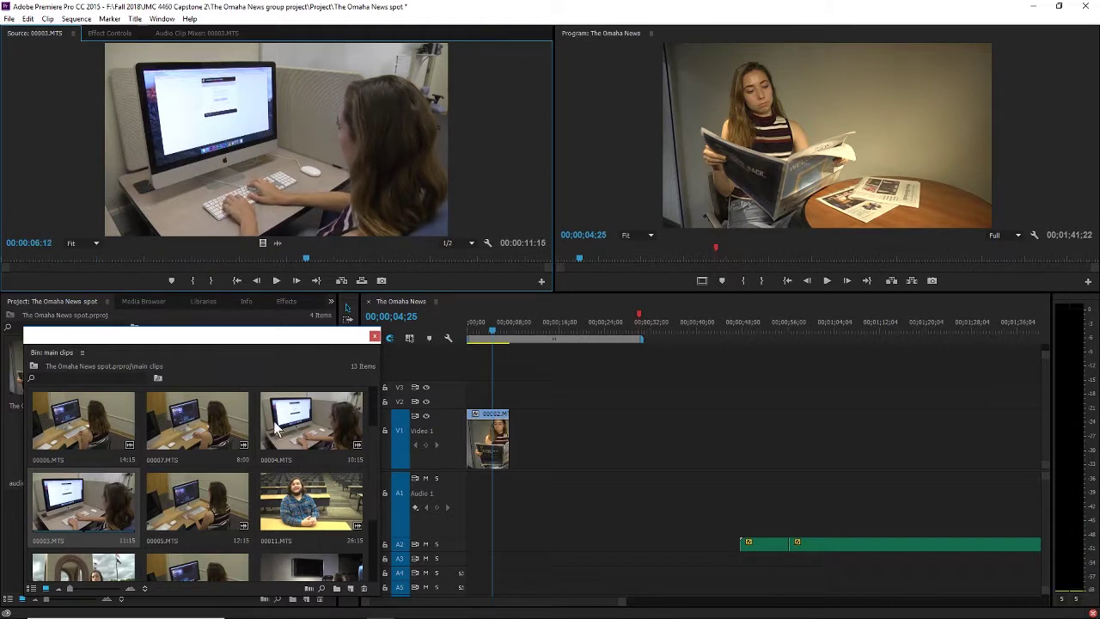
key("space")
double_click(311, 426)
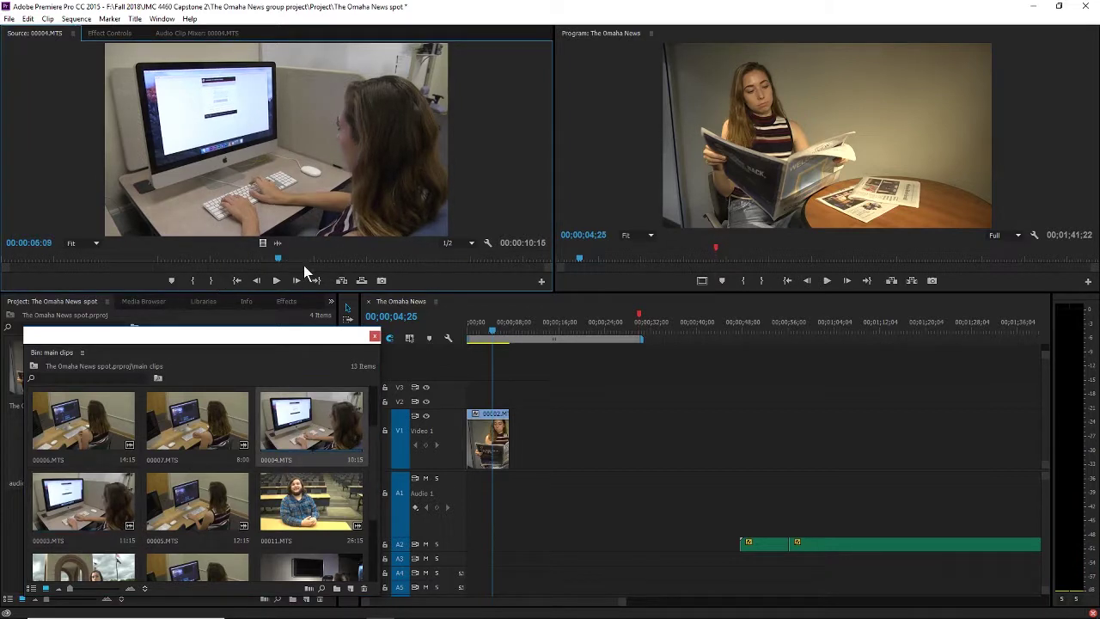
key("space")
left_click(238, 255)
Step: Return the sequence playhead to 00;00;00;00 and play 00004.MTS from near its start in the source preview
left_click_drag(498, 329, 406, 348)
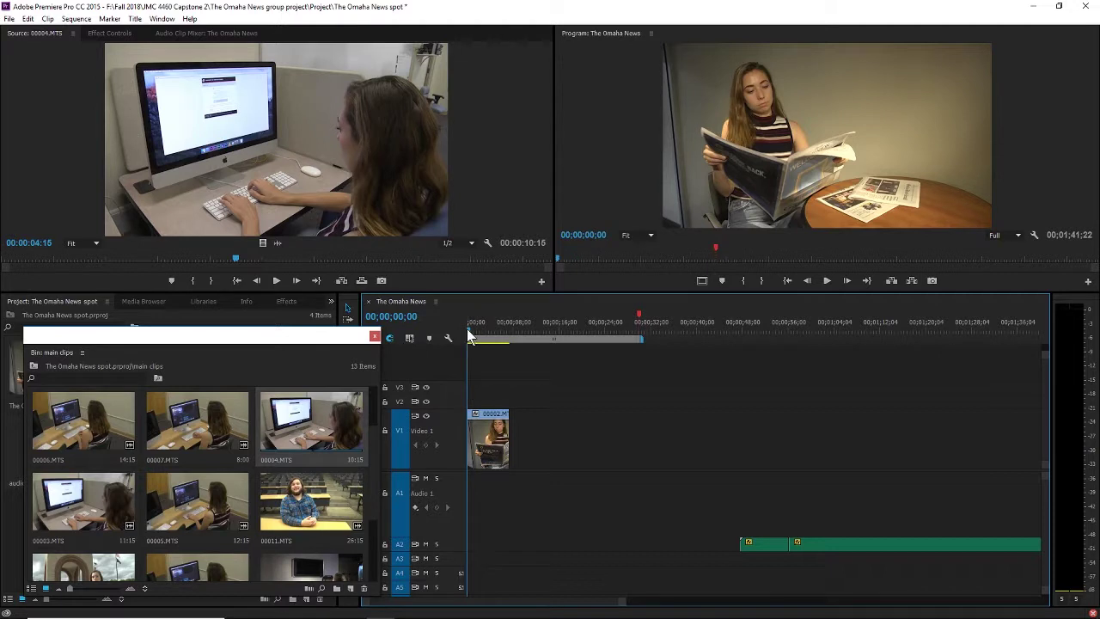
left_click_drag(469, 331, 73, 286)
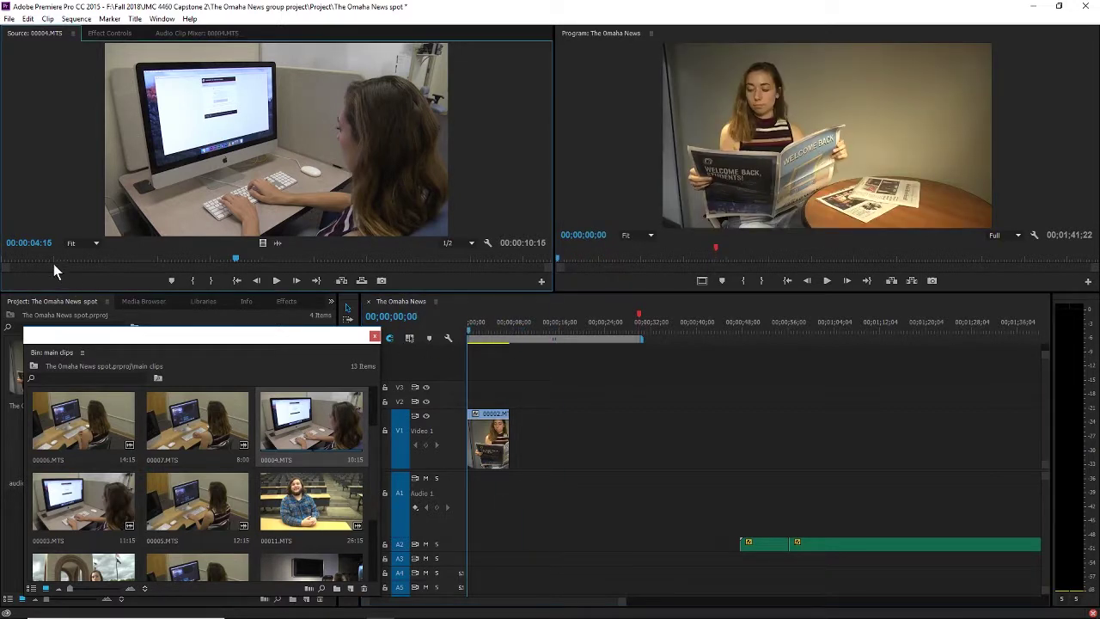
left_click(14, 257)
key("space")
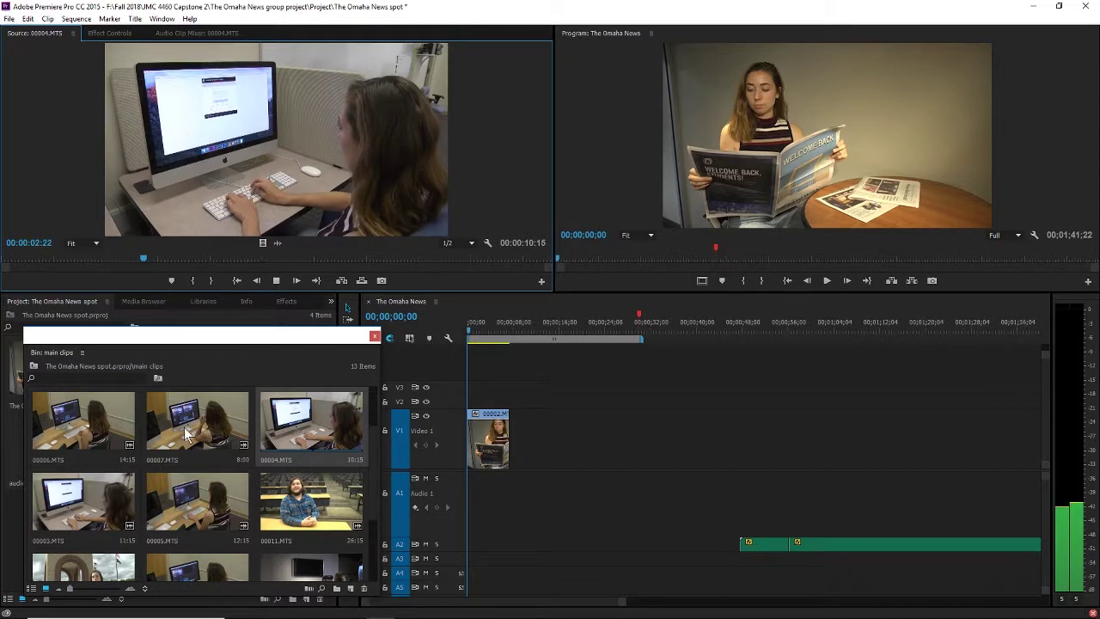
Step: Check 00005.MTS in the source preview, and compare 00003.MTS with 00004.MTS by playing both from their starts
double_click(189, 493)
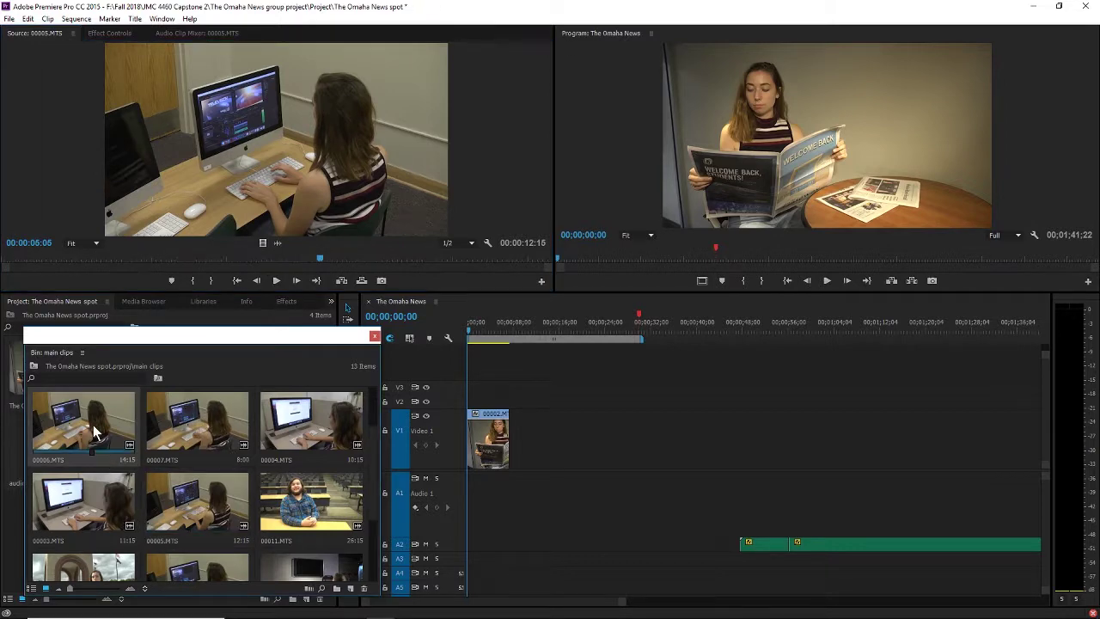
double_click(269, 438)
double_click(100, 505)
key("space")
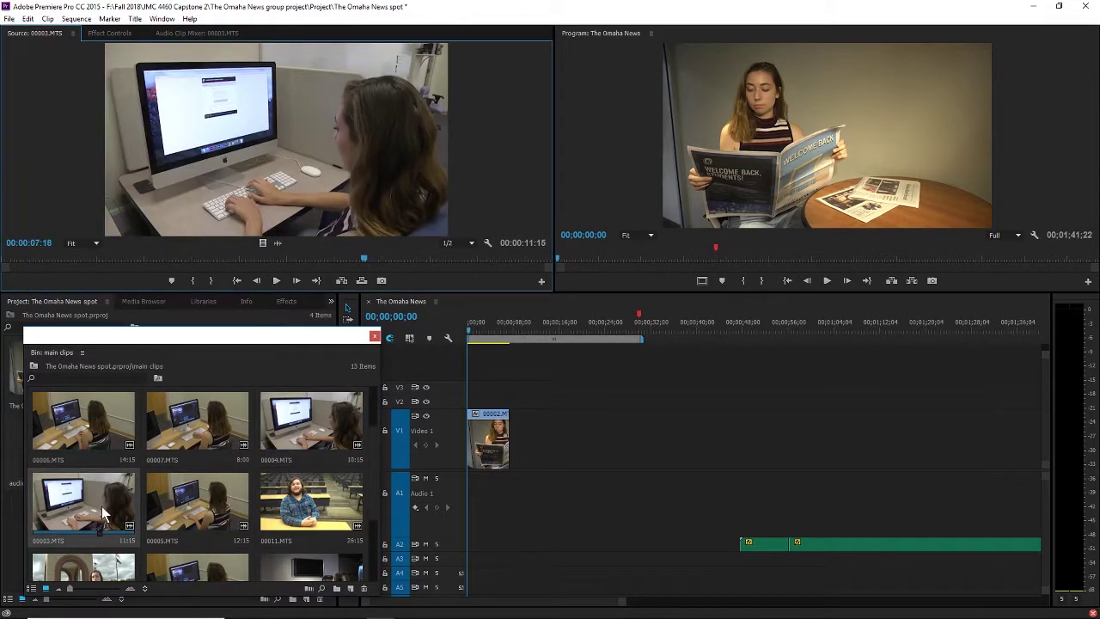
left_click_drag(20, 274, 4, 275)
left_click(276, 281)
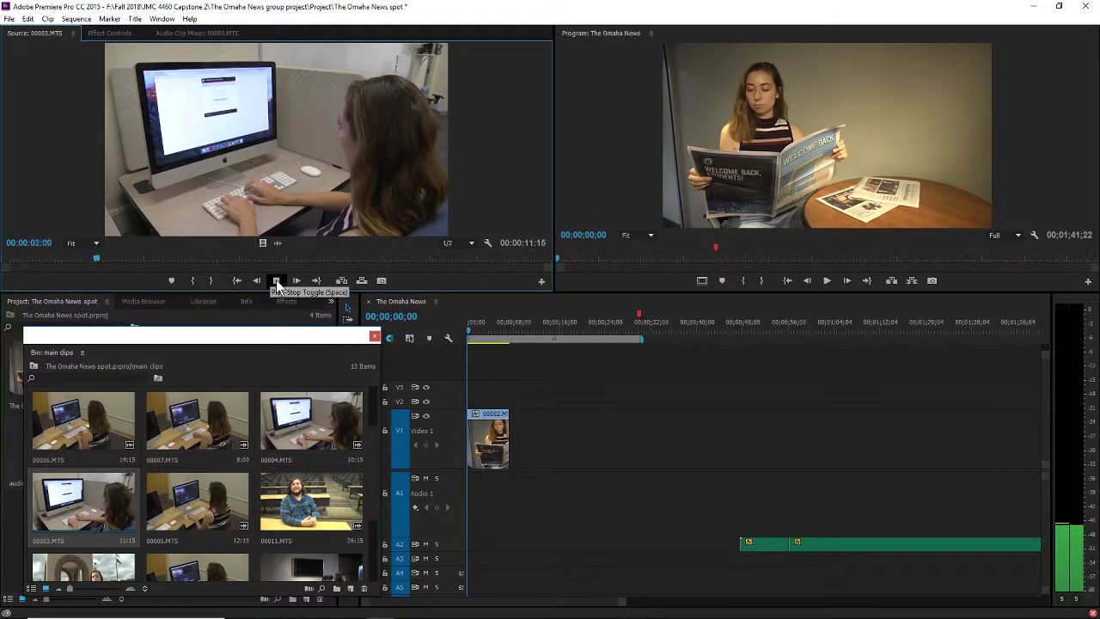
double_click(306, 422)
left_click_drag(55, 257, 3, 259)
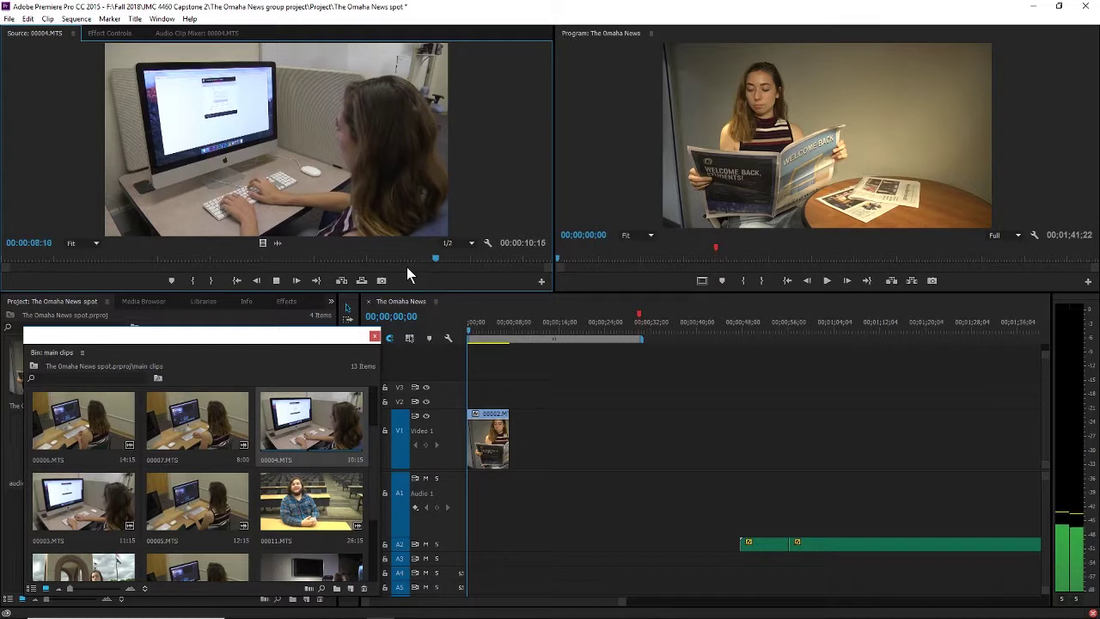
key("space")
Step: Mark the out point of 00004.MTS at 00:00:07:19 and place the excerpt on Video 1 and Audio 1, about 10 seconds into the sequence
left_click_drag(85, 262, 397, 283)
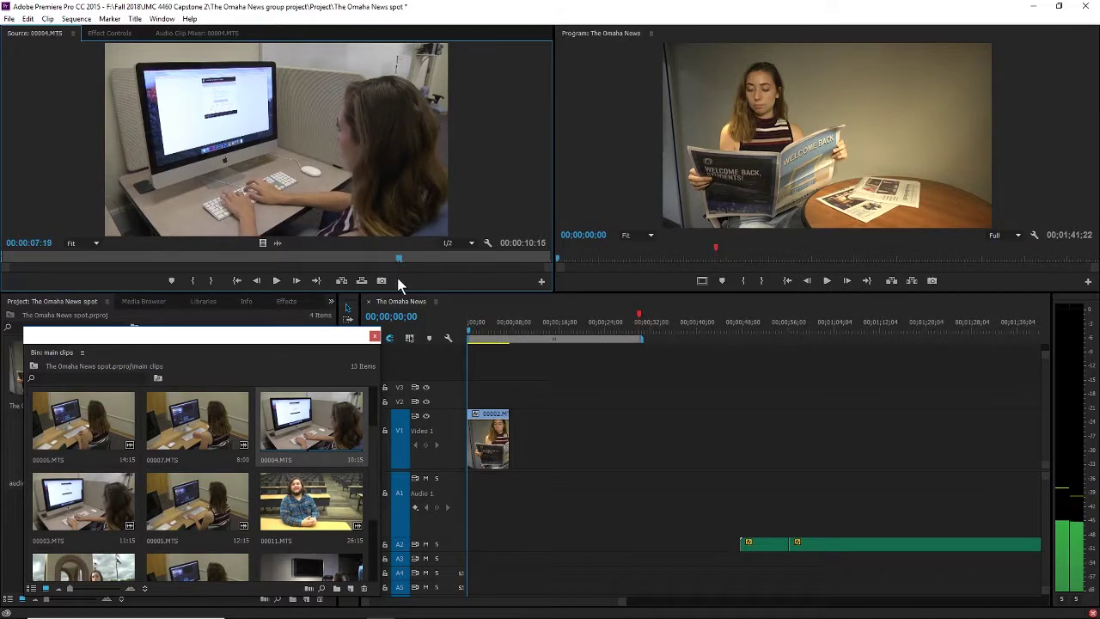
key("o")
left_click_drag(9, 259, 322, 261)
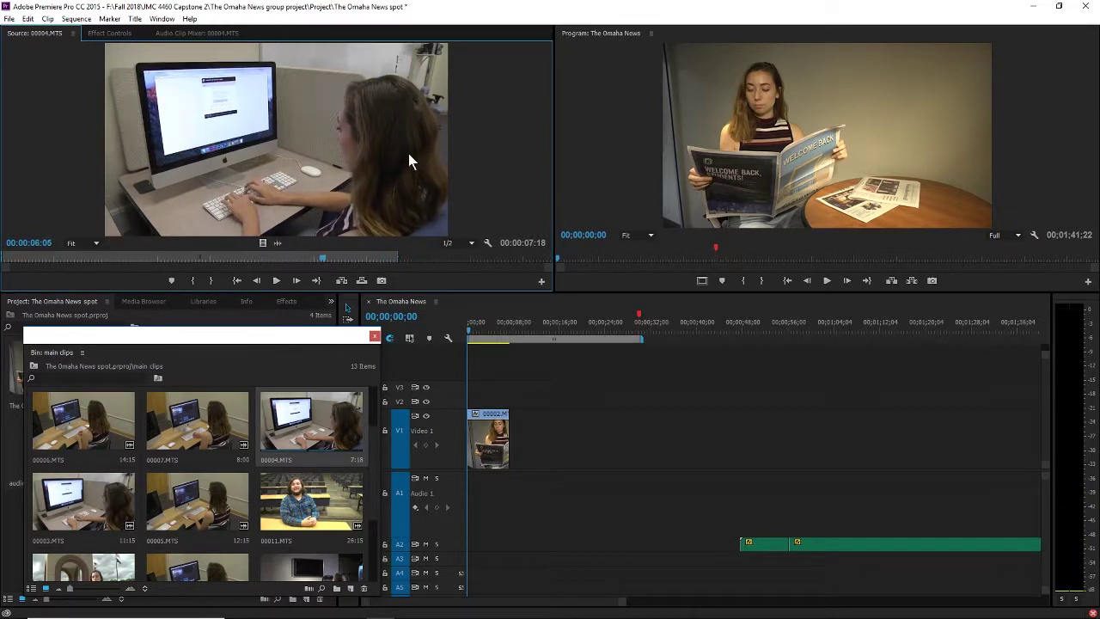
left_click_drag(386, 199, 607, 494)
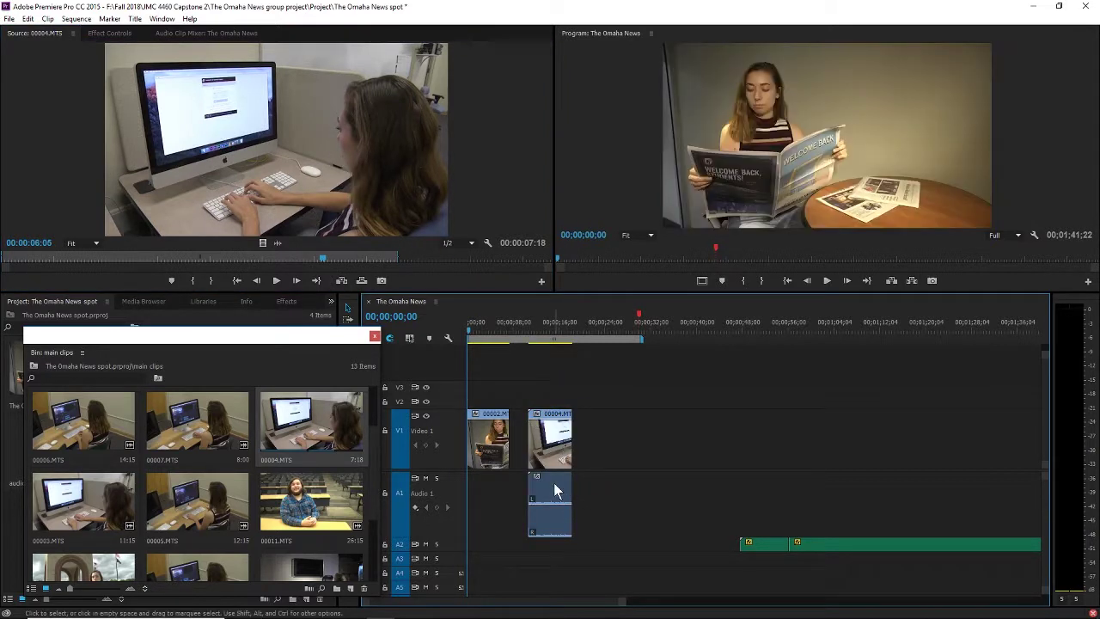
Step: Cut the audio part of 00004.MTS from Audio 1, leaving only its video in the sequence
left_click(554, 490)
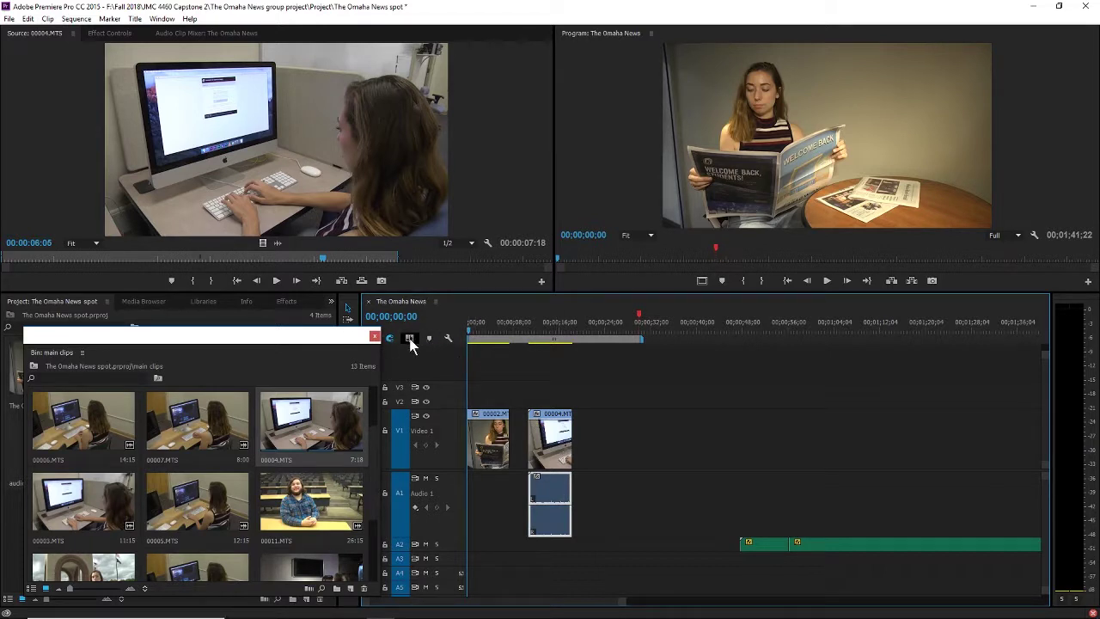
right_click(556, 489)
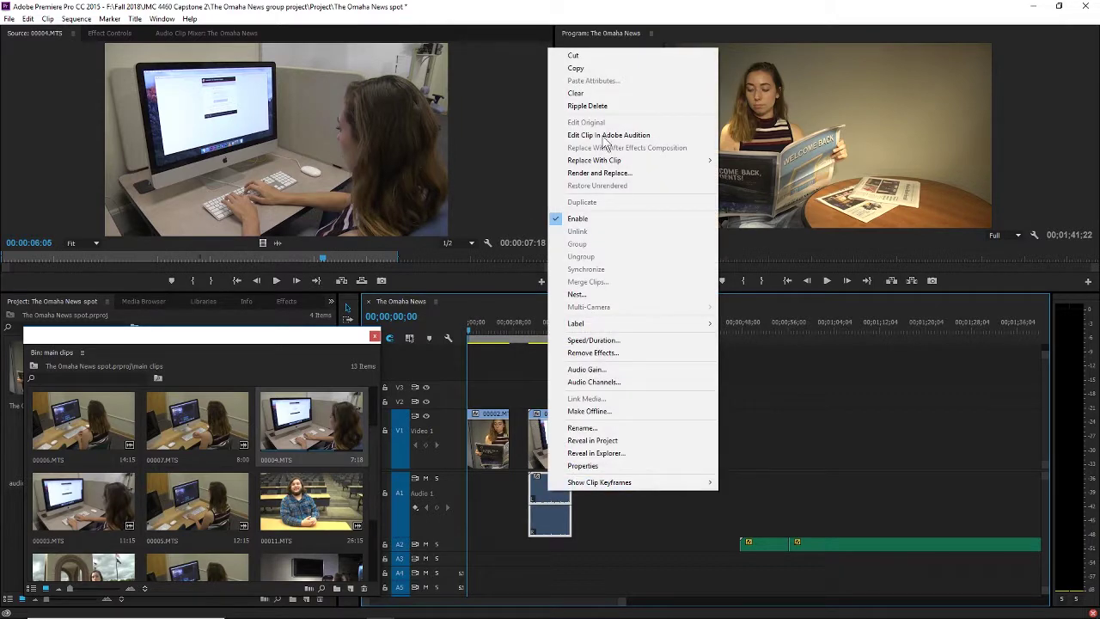
left_click(606, 54)
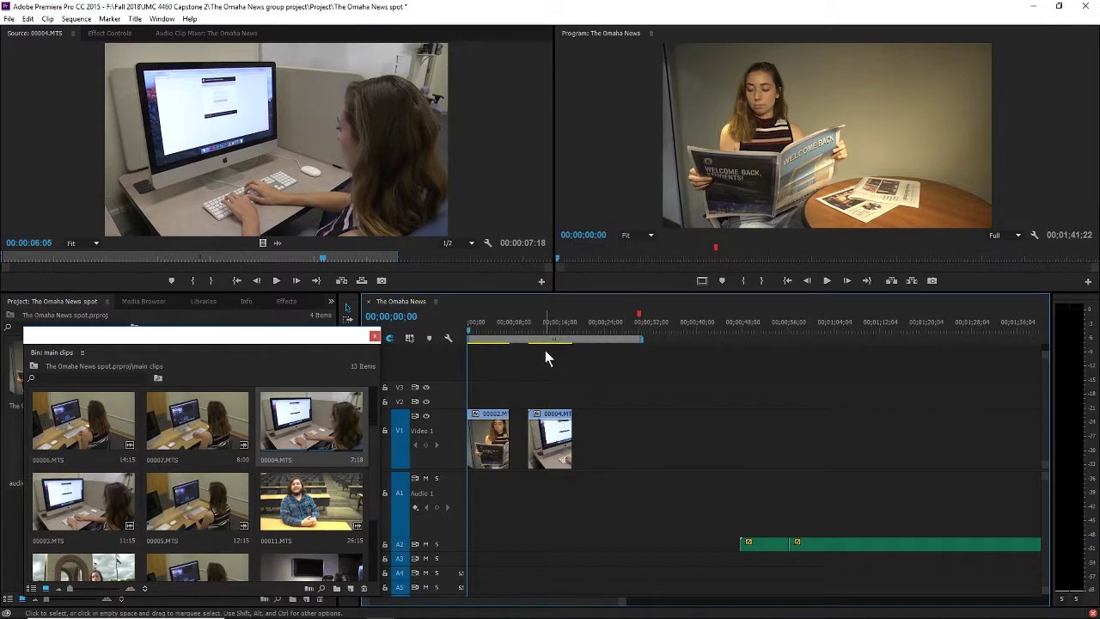
Step: Play the sequence from 00;00;10;29 and move the 00004.MTS video earlier on Video 1, starting about 9 seconds in
left_click_drag(526, 323, 529, 323)
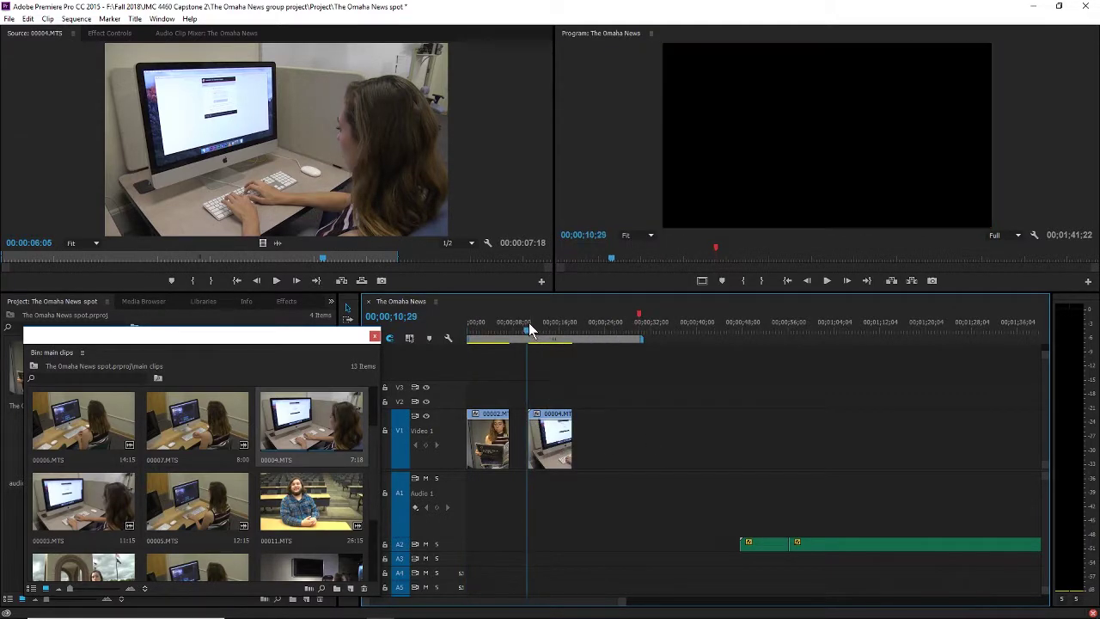
key("space")
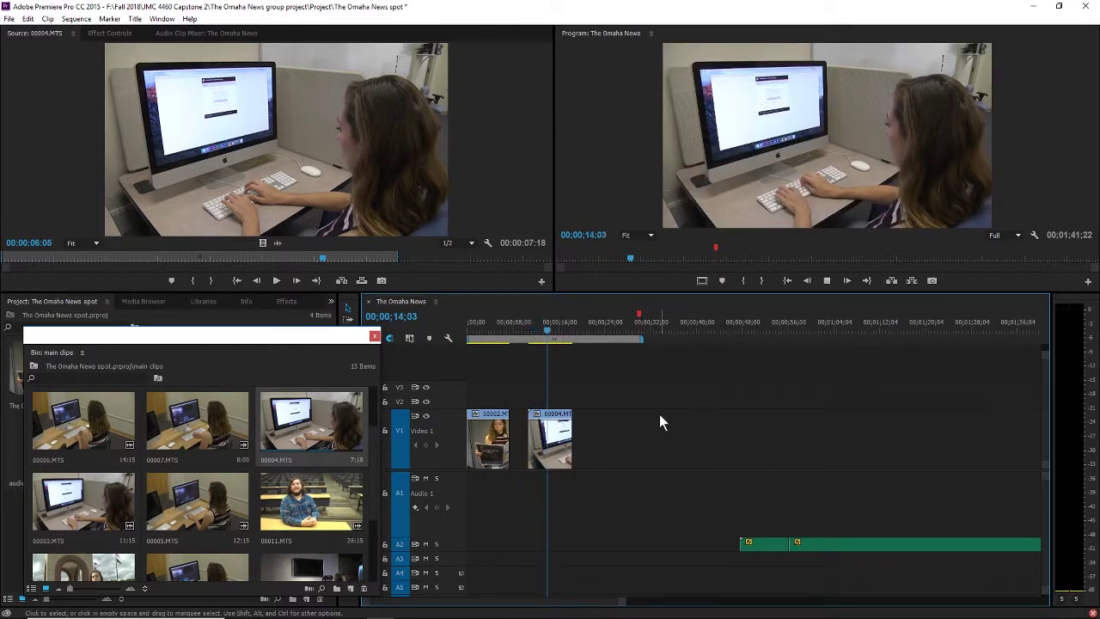
left_click_drag(553, 443, 543, 440)
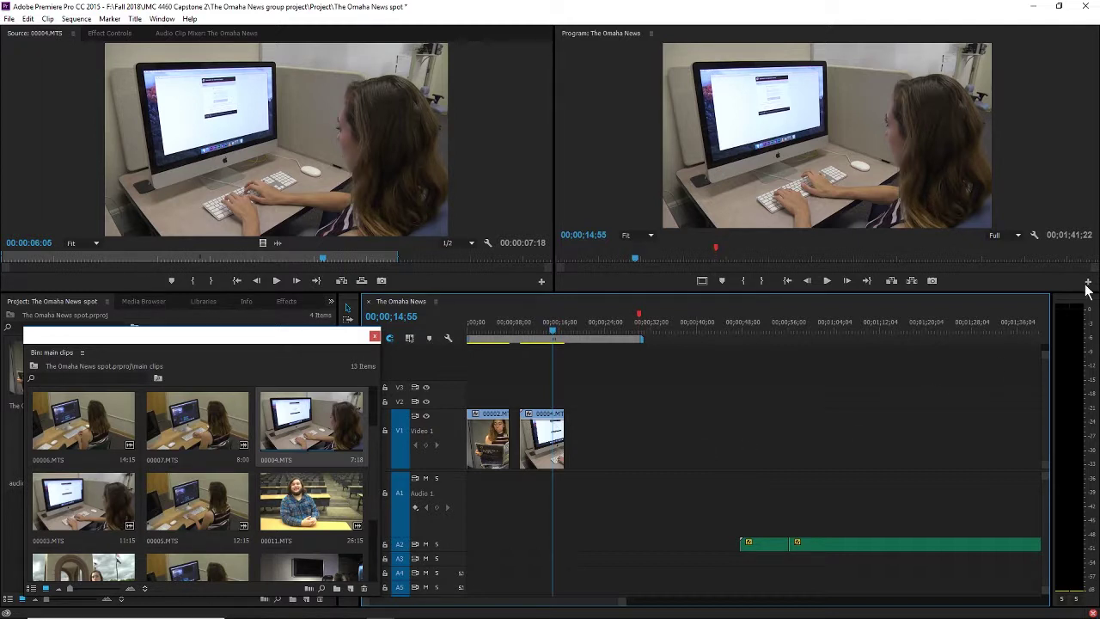
Step: Check 00011.MTS in the source preview, place it on Video 1 and Audio 1 about 19 seconds in, and close the main clips bin
scroll(227, 512, "down", 1)
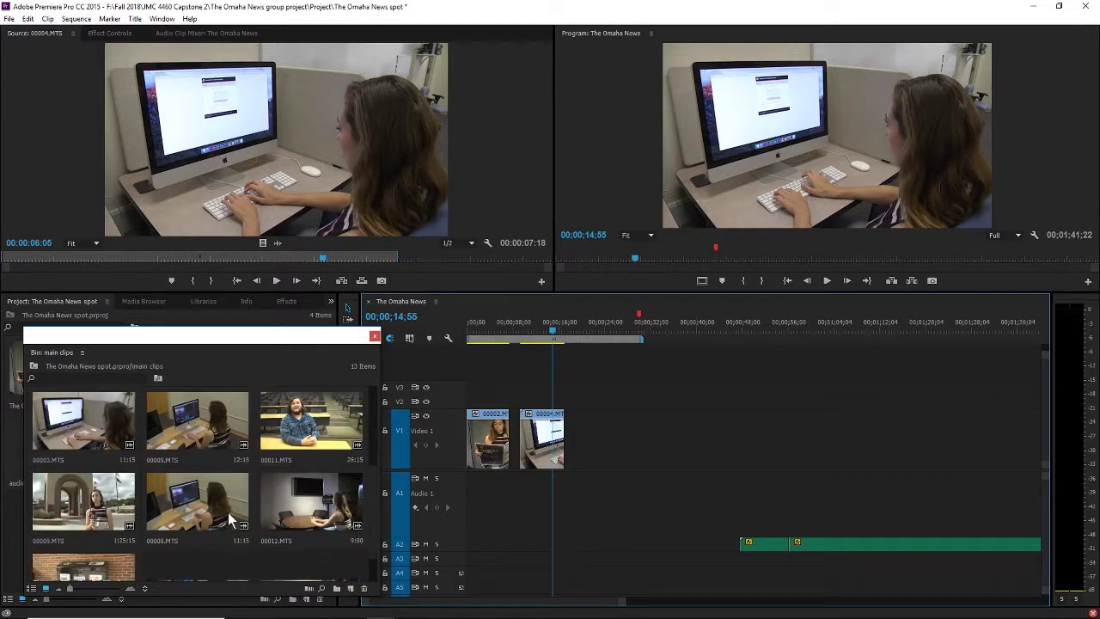
double_click(305, 438)
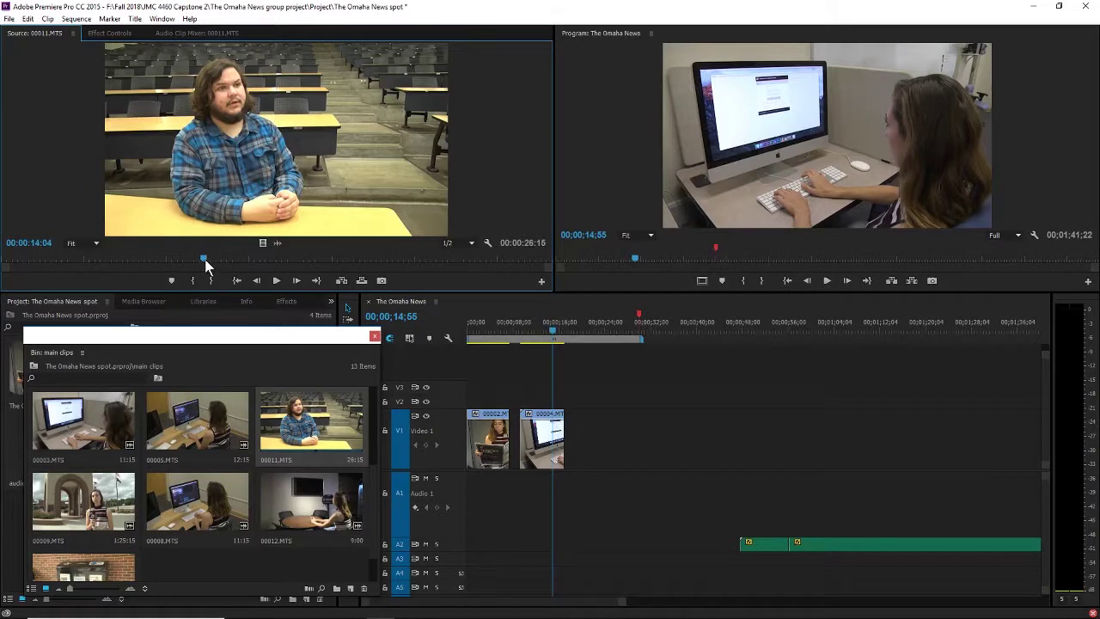
left_click_drag(205, 259, 44, 264)
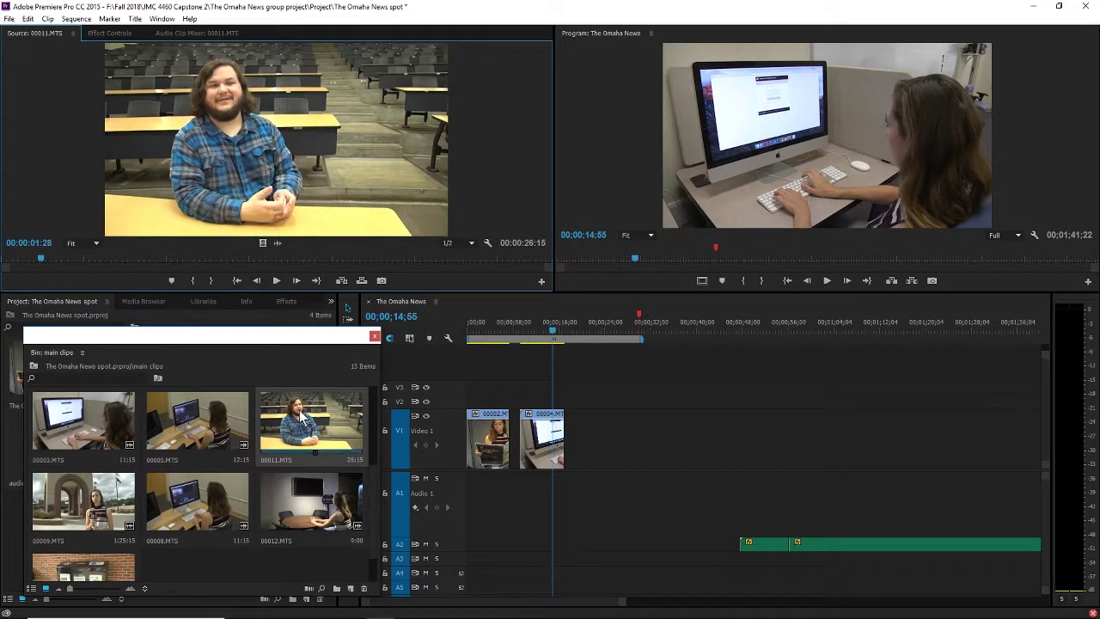
left_click_drag(301, 420, 581, 447)
left_click(319, 401)
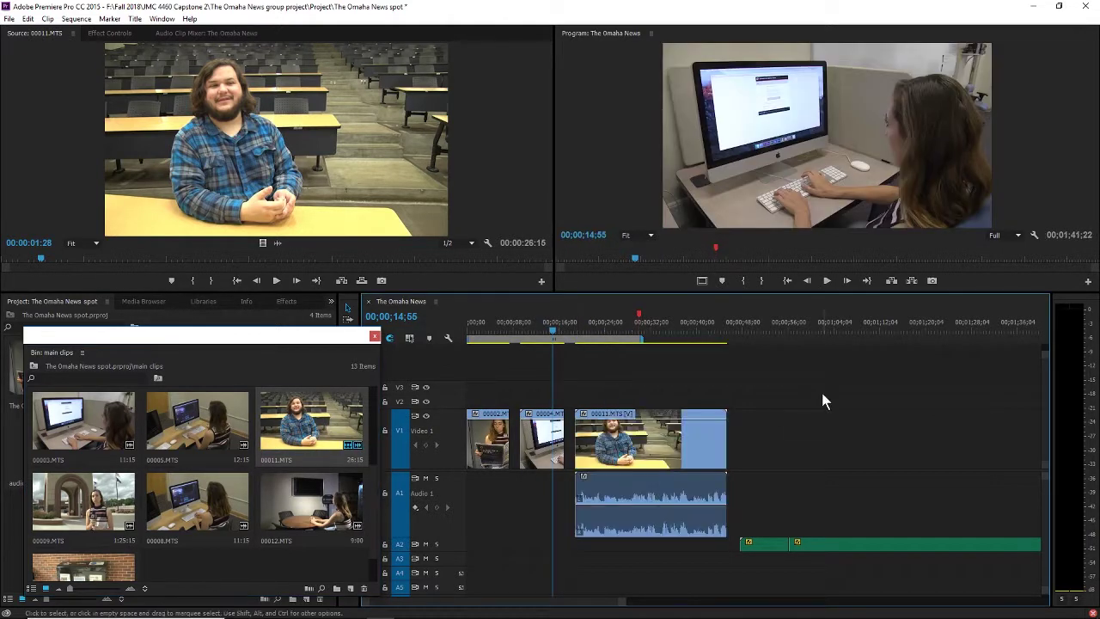
left_click(375, 336)
left_click(881, 441)
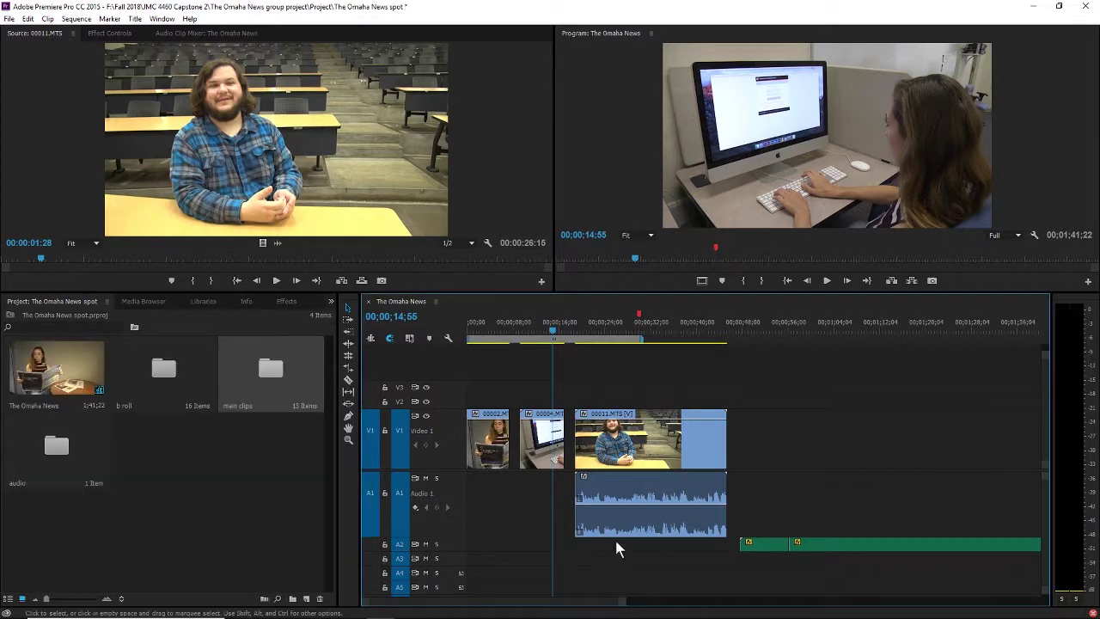
Step: Delete the audio of 00011.MTS from Audio 1 and play its video from the clip's start in the sequence
left_click(674, 491)
key("Delete")
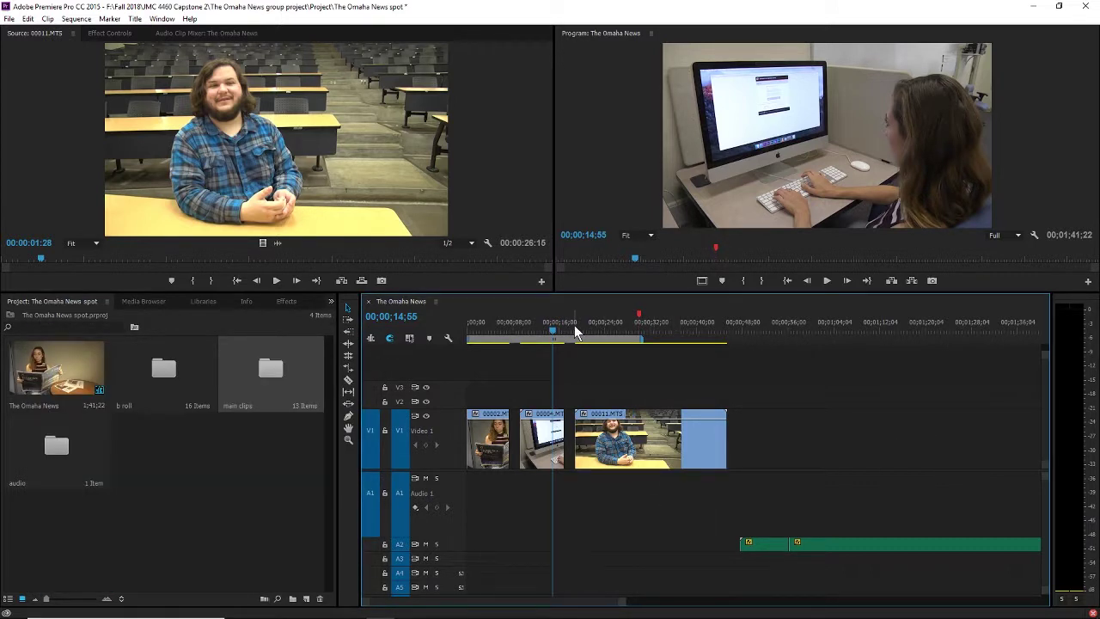
left_click(575, 330)
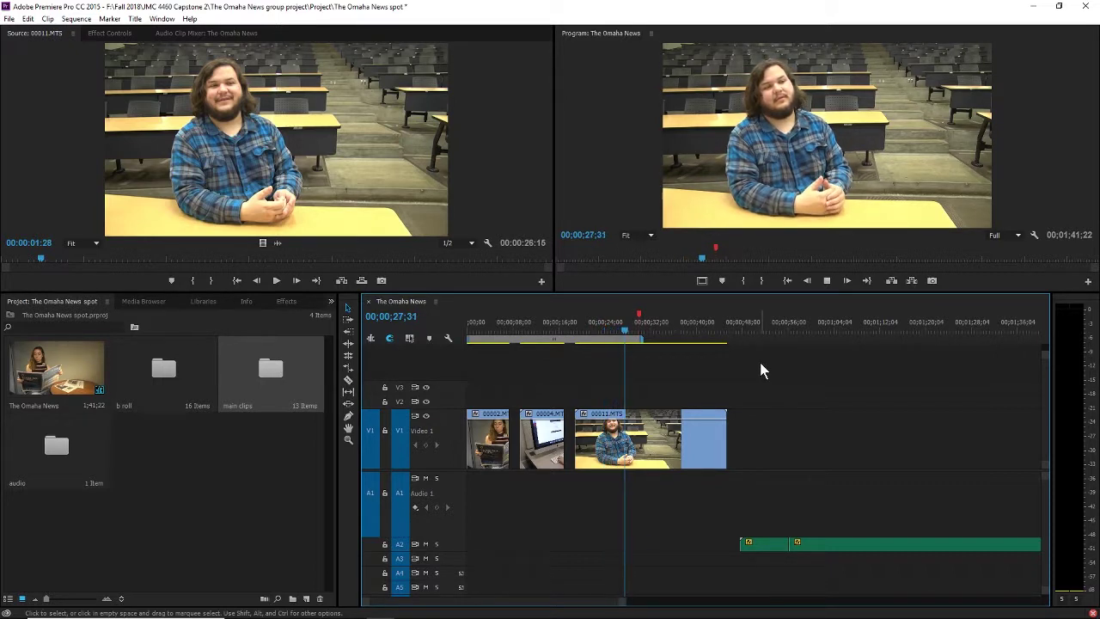
key("space")
left_click_drag(601, 334, 577, 338)
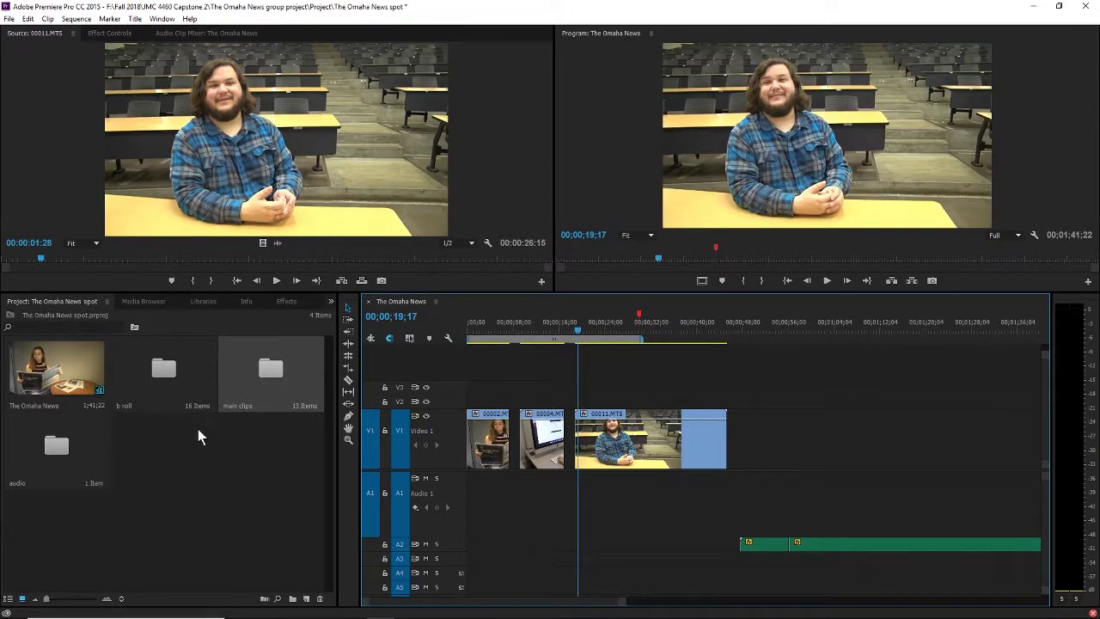
Step: Open the b roll bin and play MVI_7274.MOV in the source preview
double_click(172, 372)
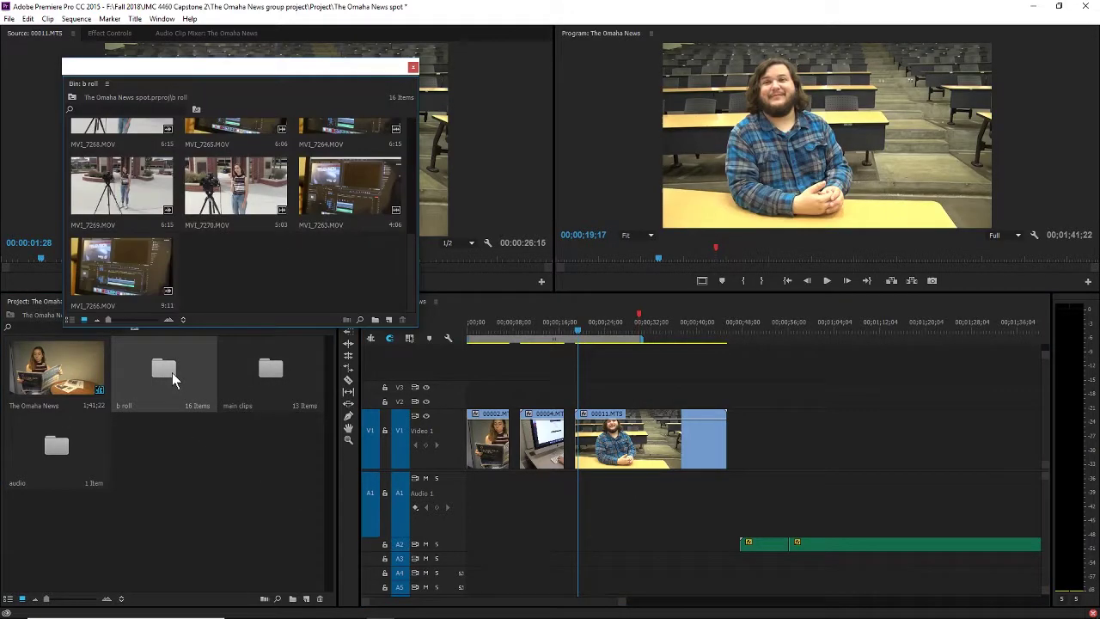
scroll(230, 300, "up", 5)
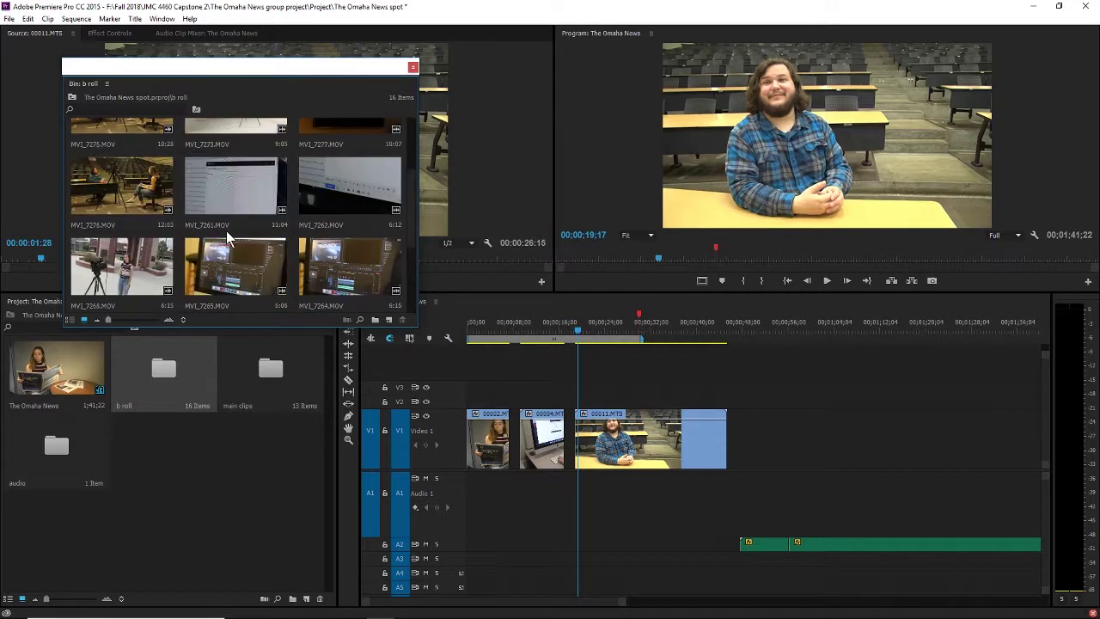
scroll(165, 214, "up", 1)
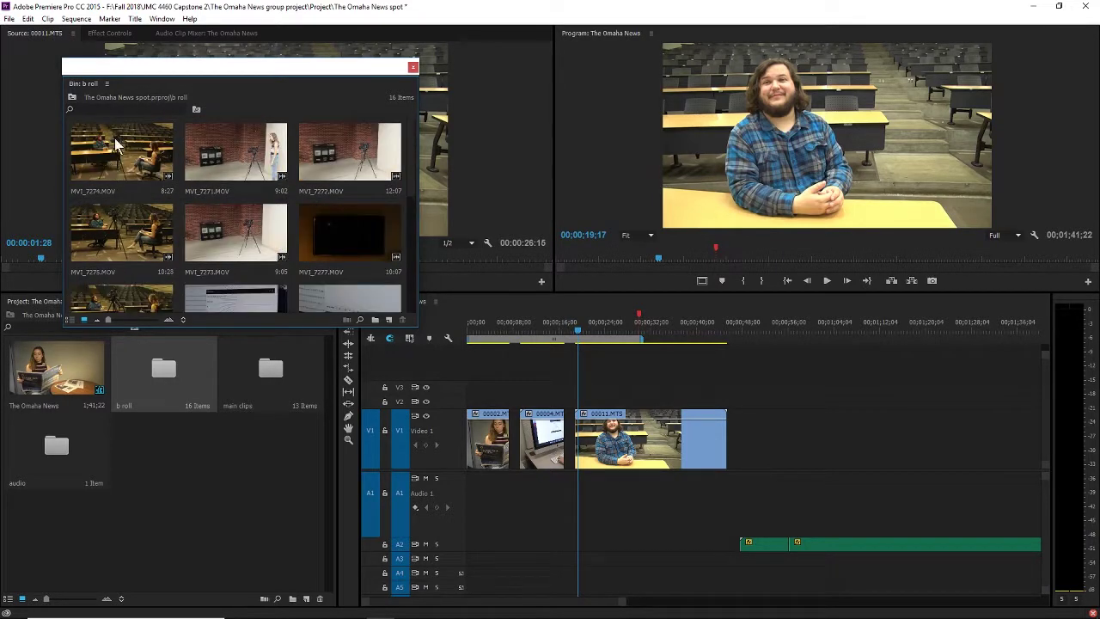
double_click(111, 163)
left_click_drag(306, 85, 242, 358)
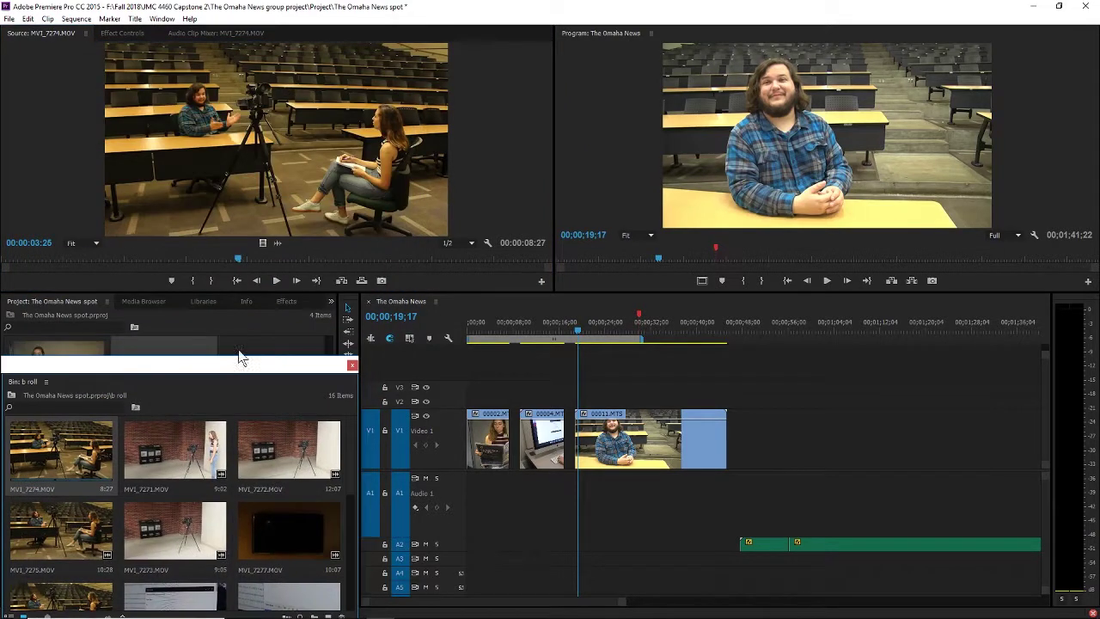
left_click(275, 280)
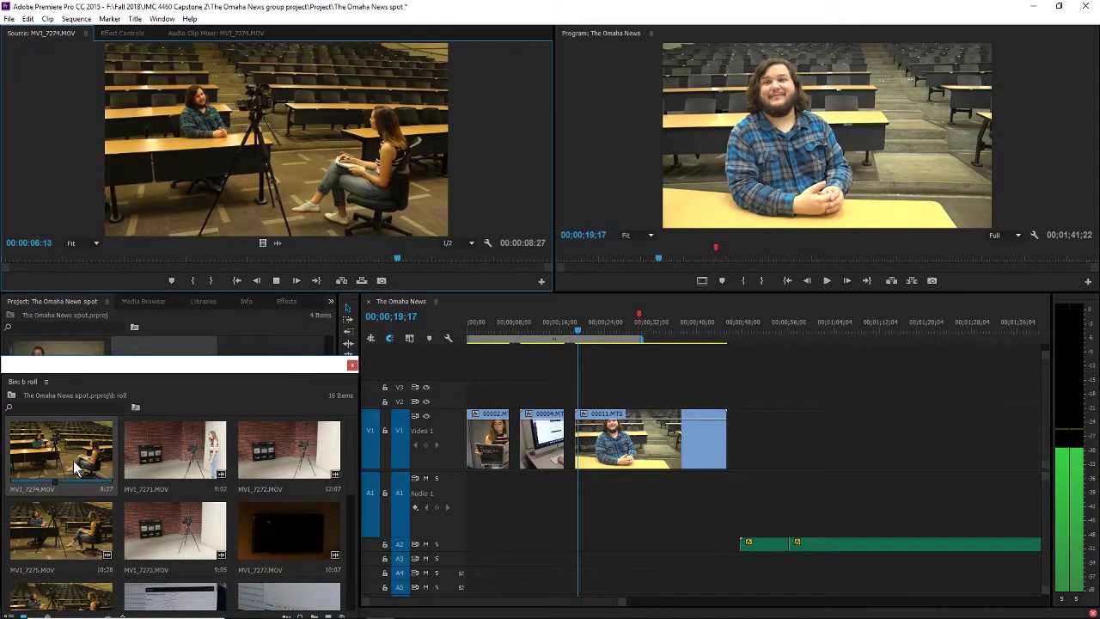
key("space")
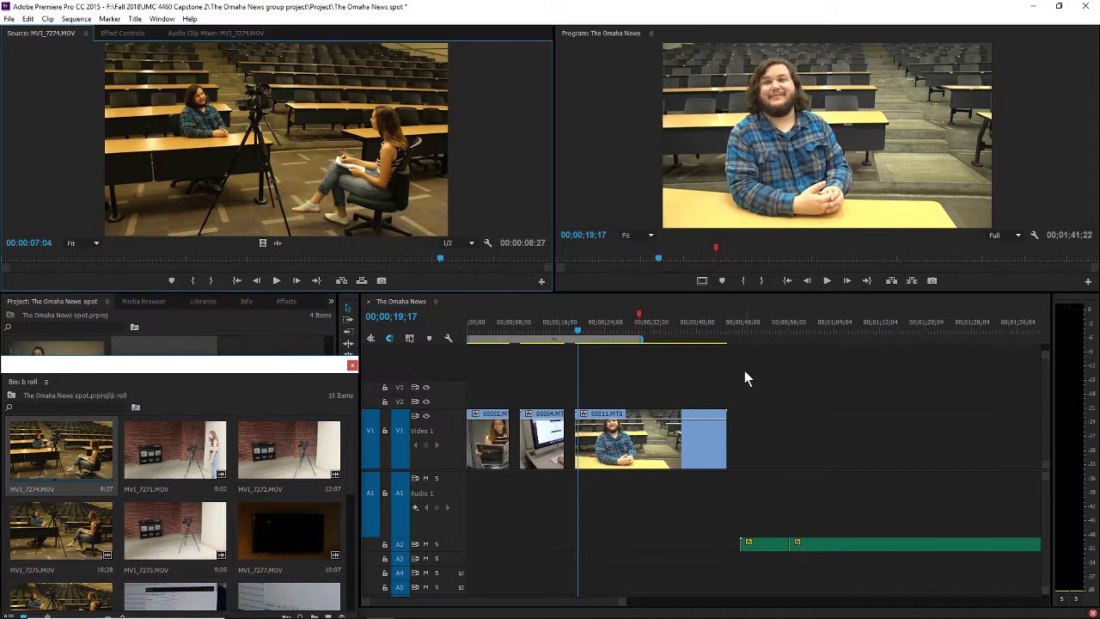
Step: Undo the deletion of the 00011.MTS audio on Audio 1
right_click(645, 440)
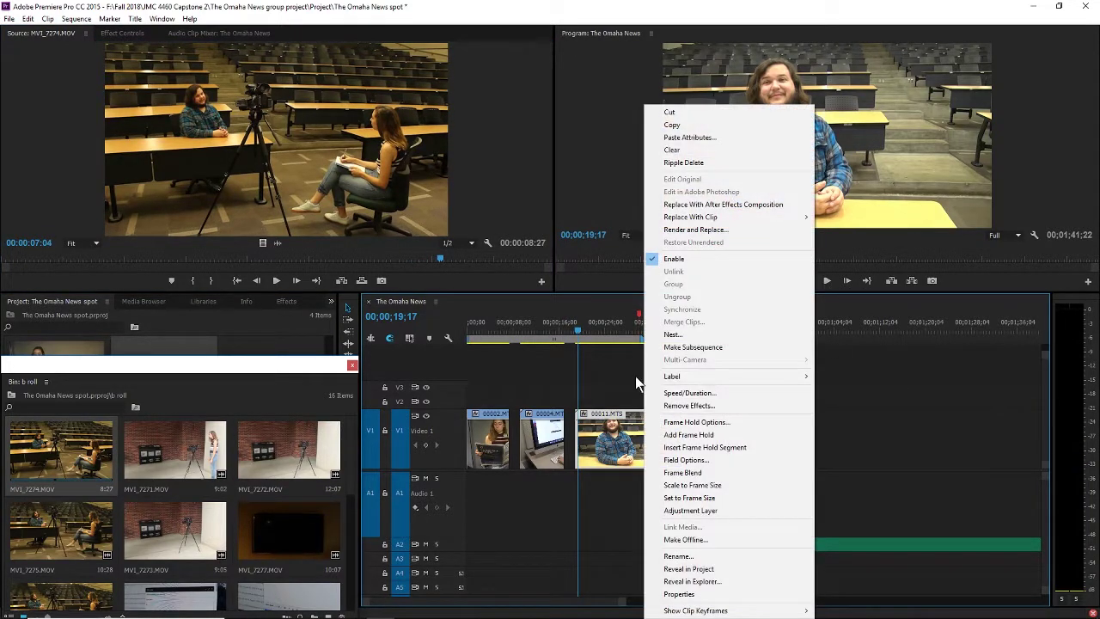
left_click(635, 375)
left_click(614, 320)
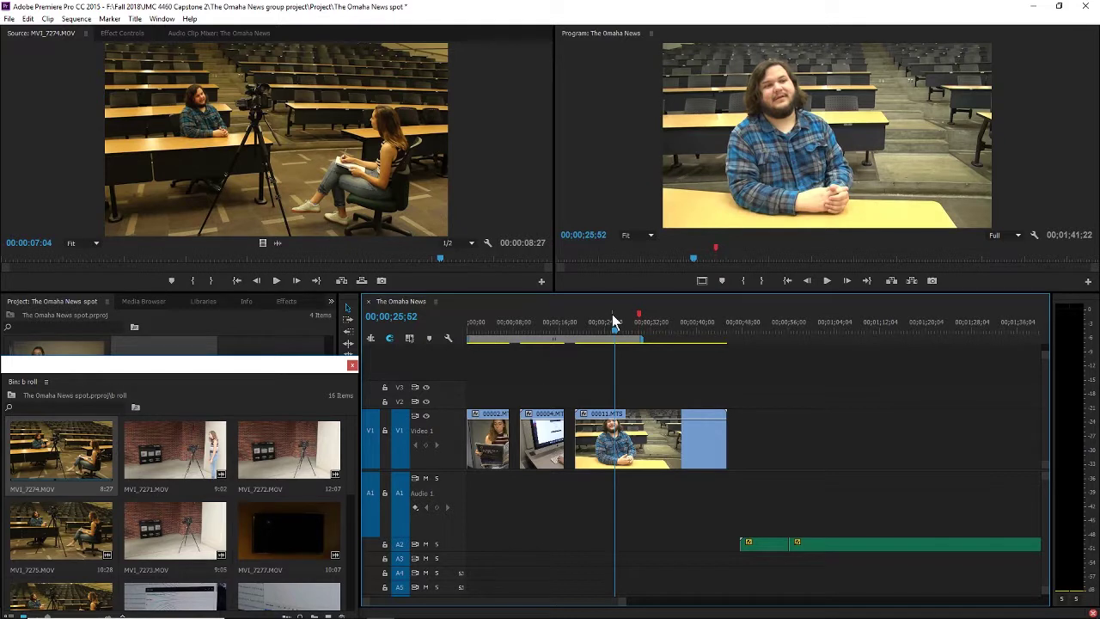
key("ctrl+z")
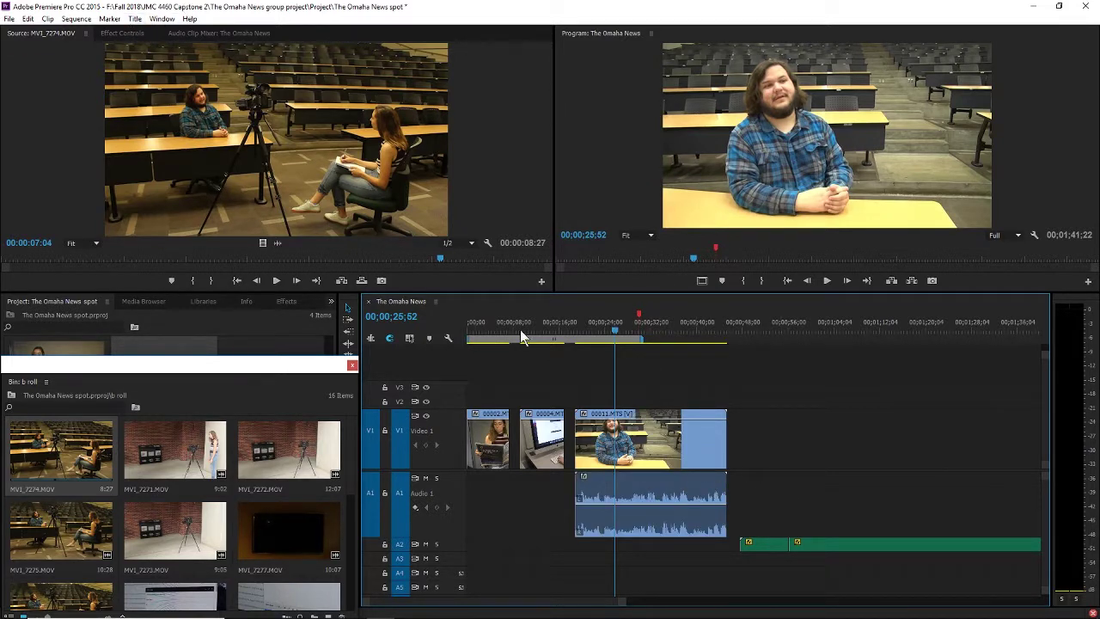
key("ctrl+shift+z")
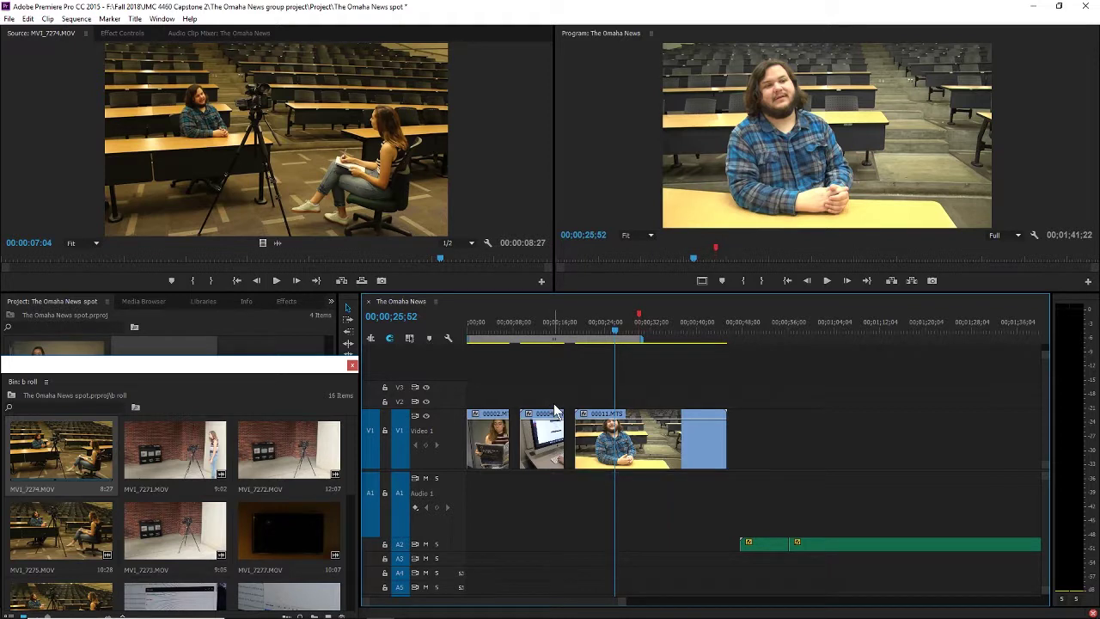
key("ctrl+z")
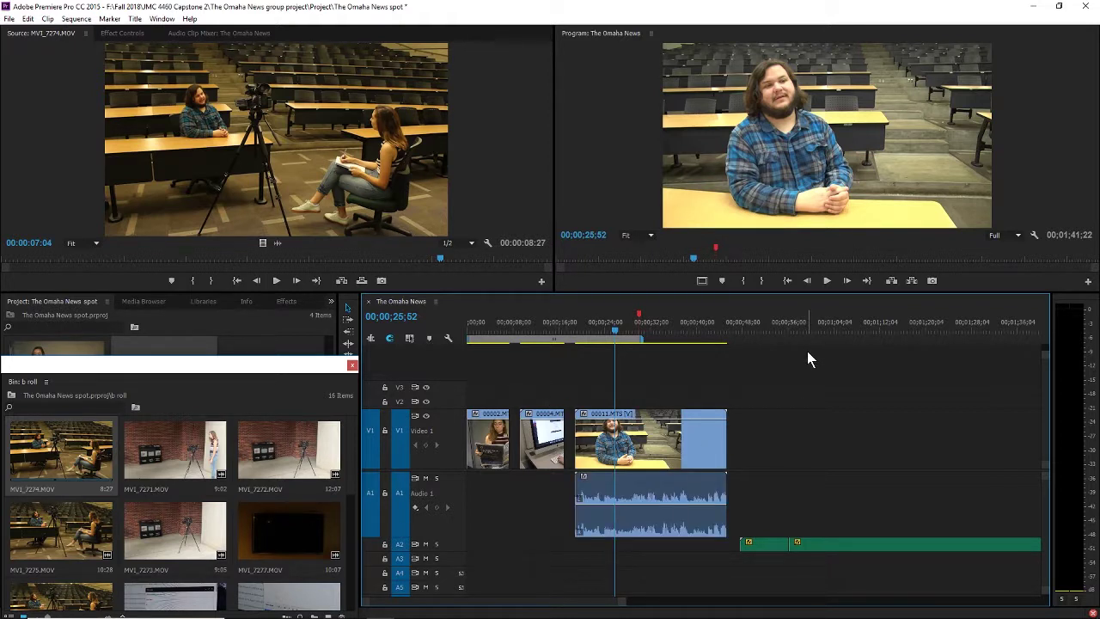
key("ctrl+shift+z")
key("ctrl+z")
Step: Play 00011.MTS in the sequence from 00;00;19;41 with the b roll bin in view, and return the playhead to 00;00;19;47
left_click_drag(582, 327, 580, 331)
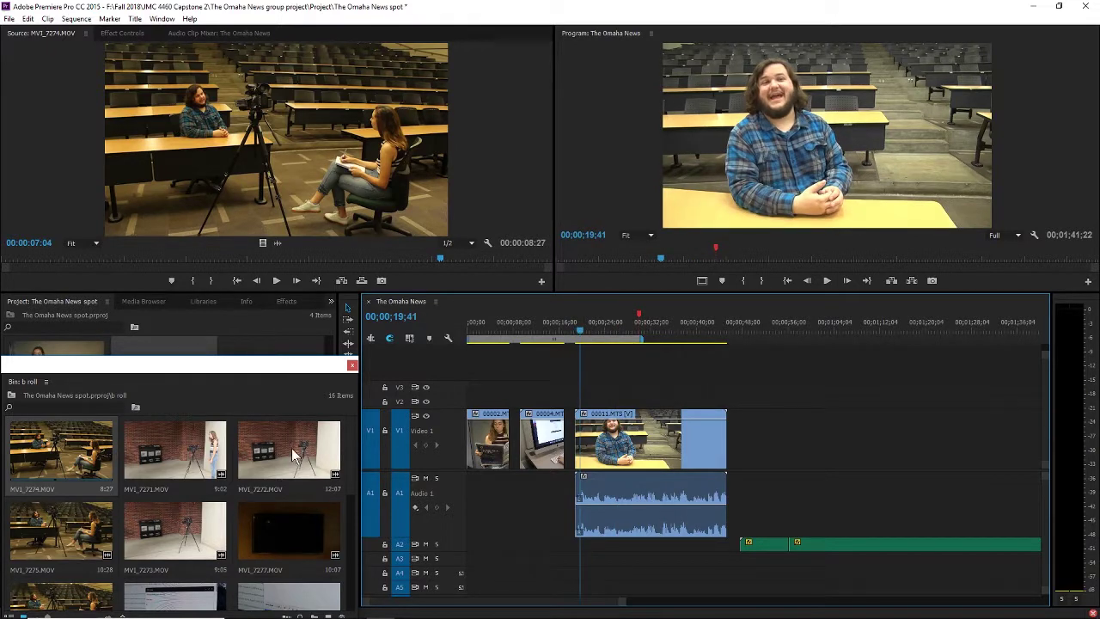
left_click_drag(99, 368, 108, 305)
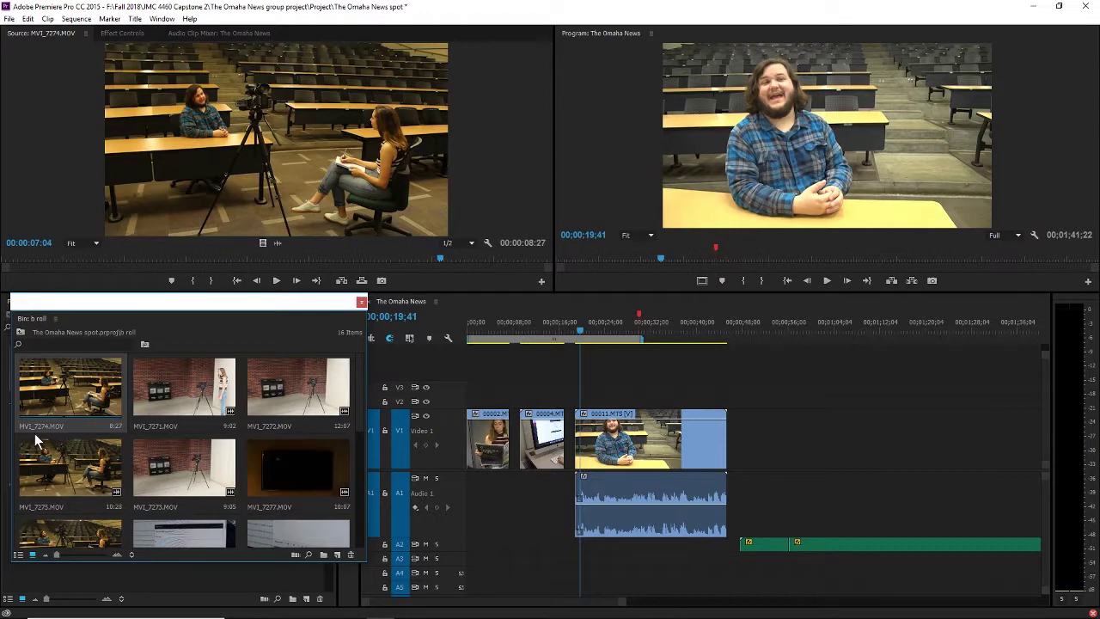
scroll(77, 456, "down", 2)
scroll(86, 484, "up", 2)
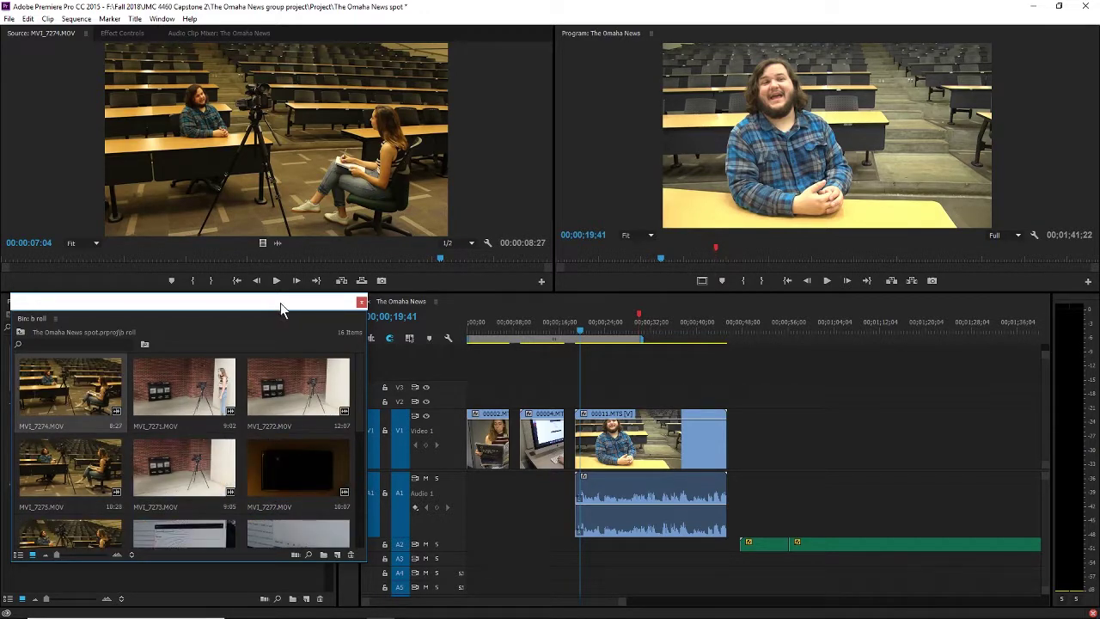
left_click_drag(280, 302, 271, 339)
key("space")
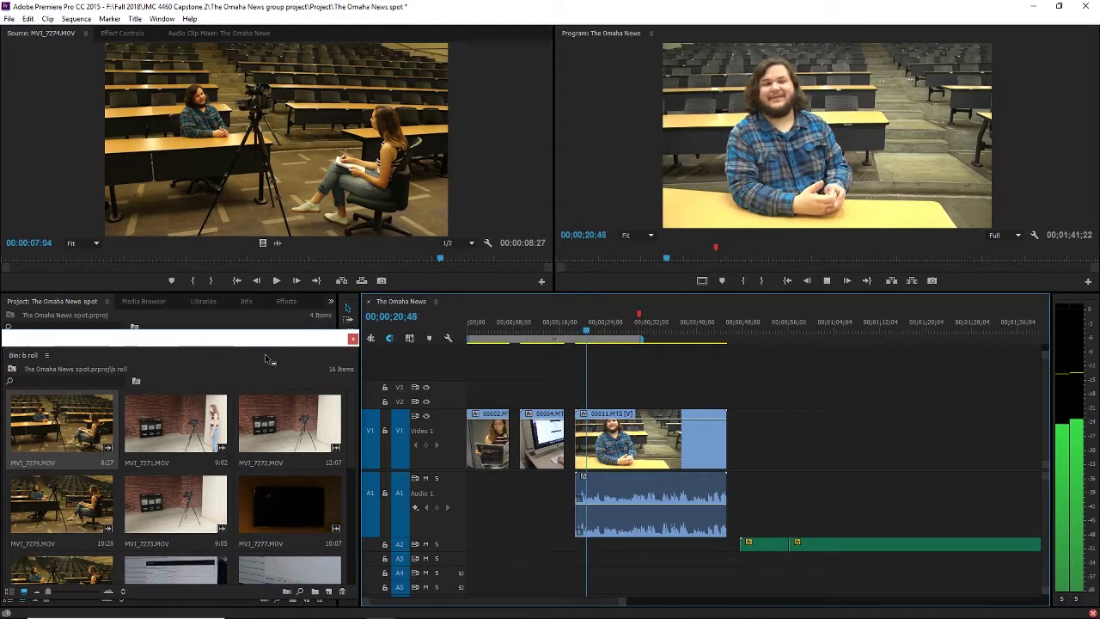
left_click_drag(262, 338, 291, 303)
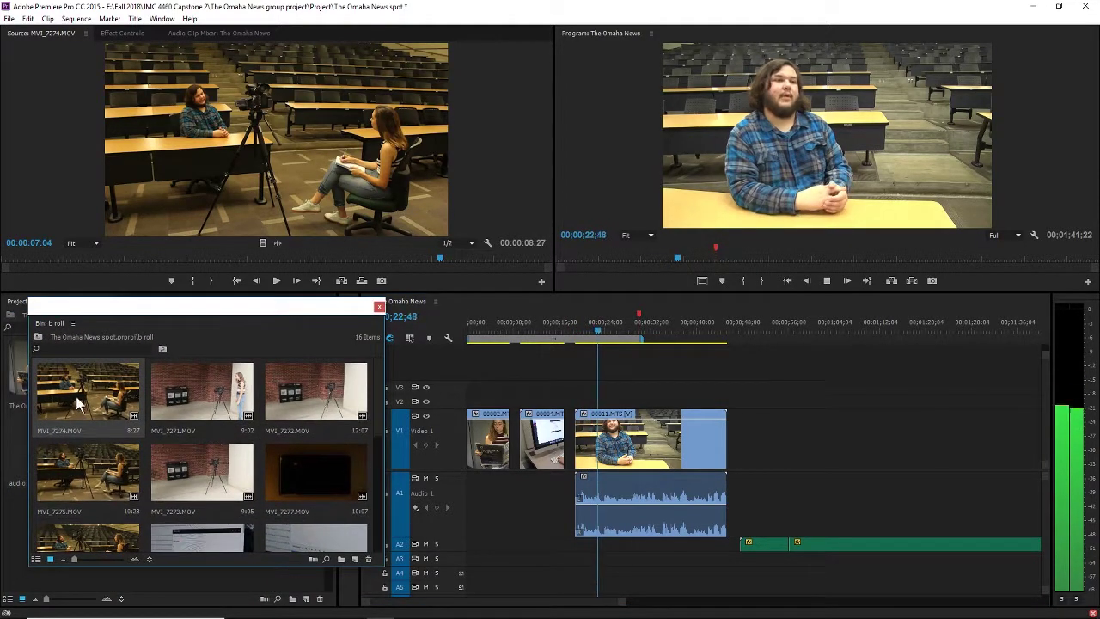
left_click(604, 322)
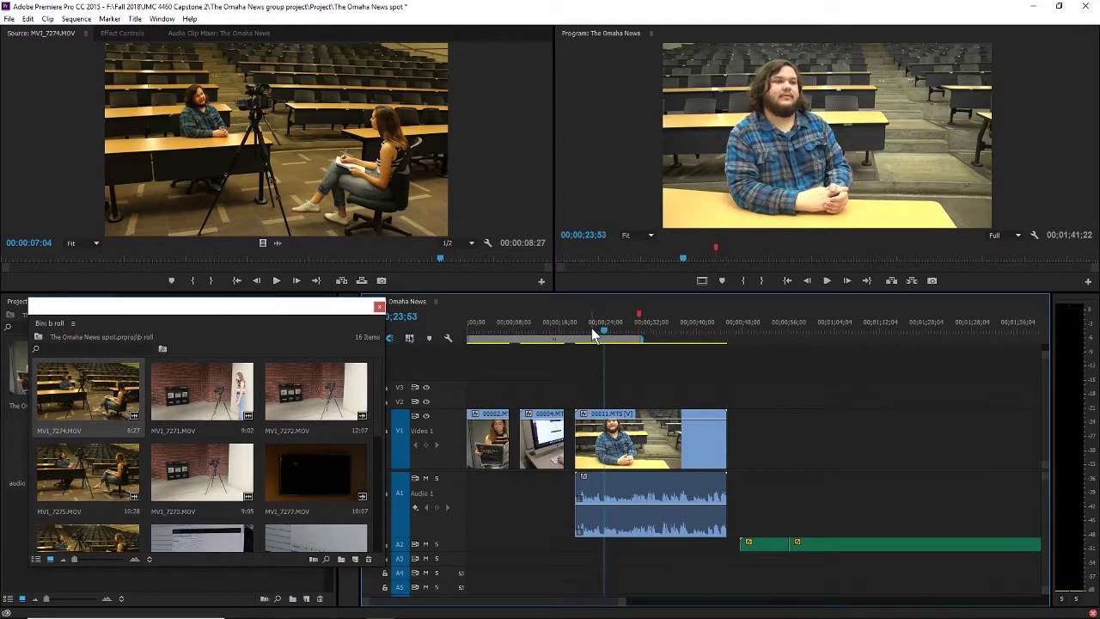
left_click_drag(585, 330, 577, 336)
Step: Play MVI_7274.MOV from the b roll bin in the source preview and return its playhead toward the start
double_click(95, 396)
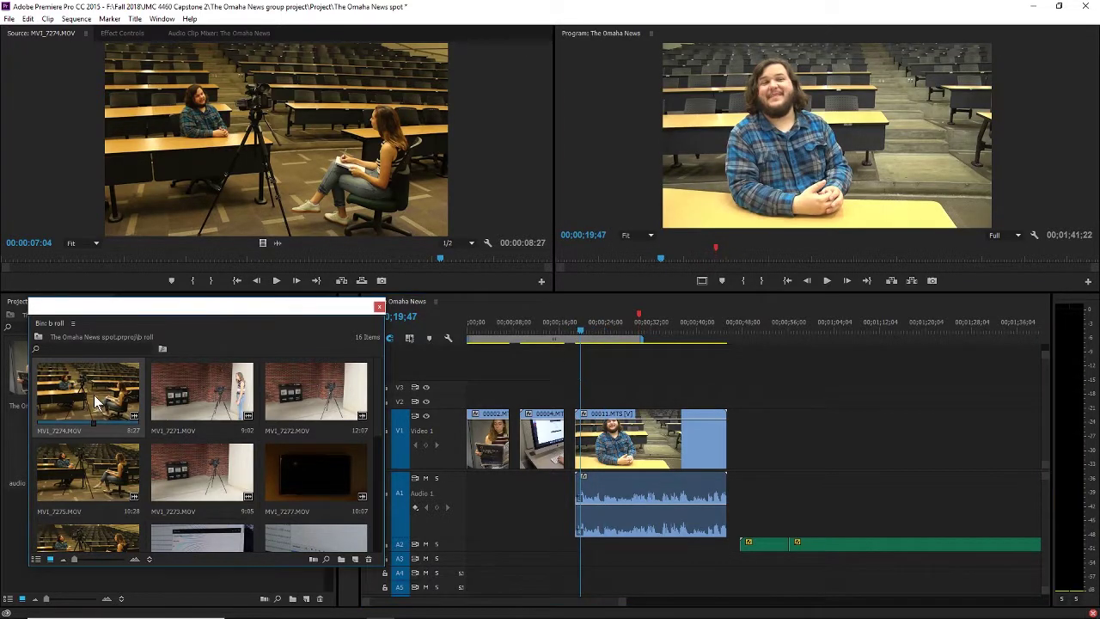
left_click(275, 280)
left_click_drag(167, 259, 133, 259)
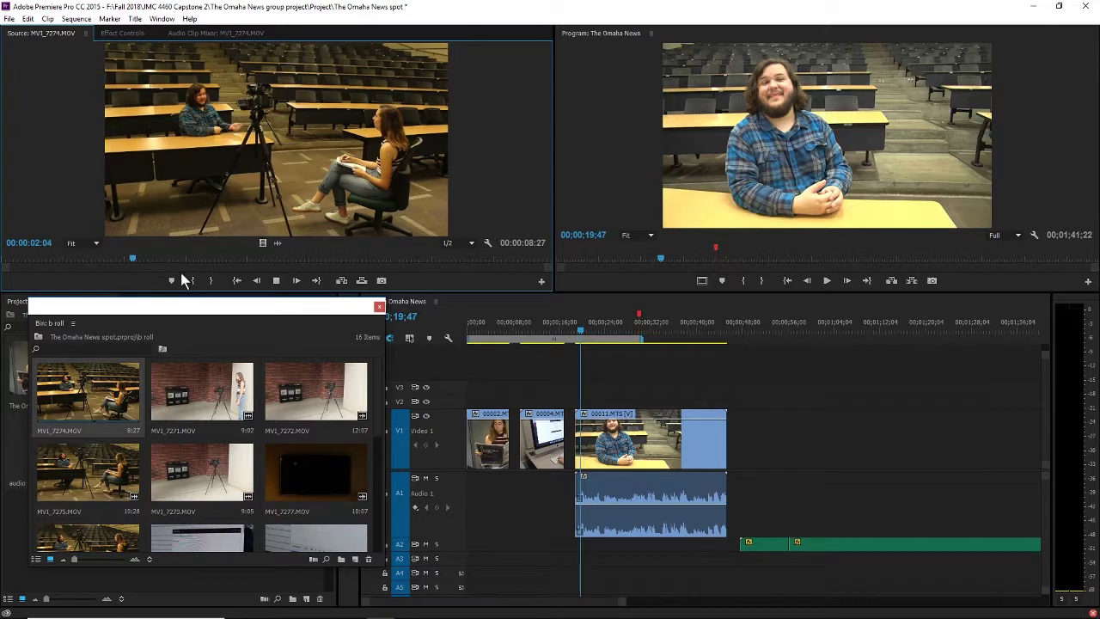
left_click(275, 280)
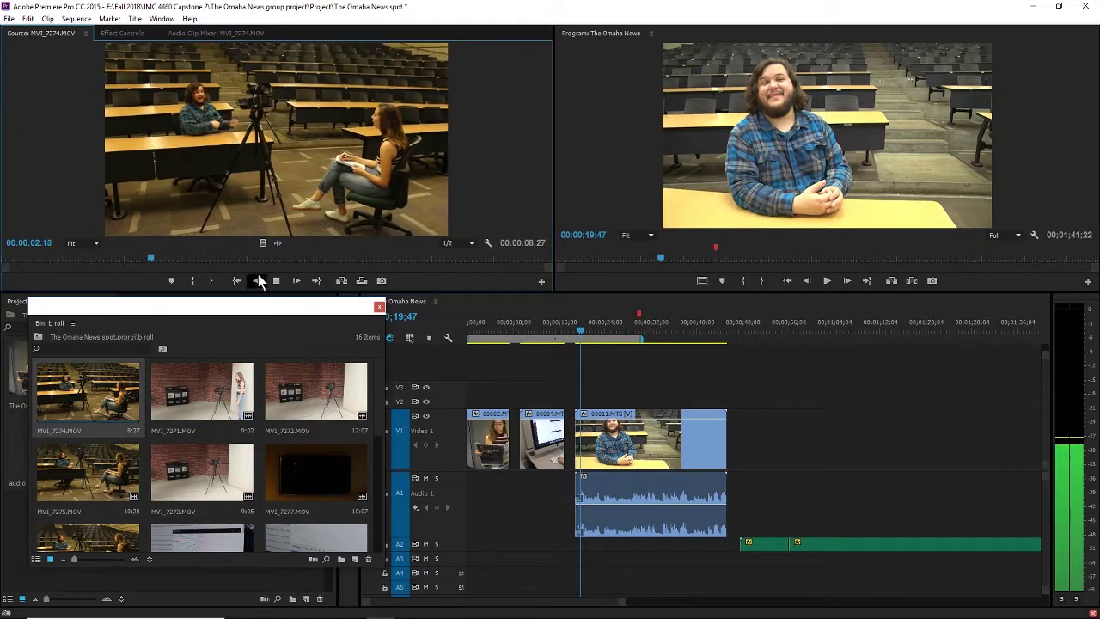
left_click(77, 256)
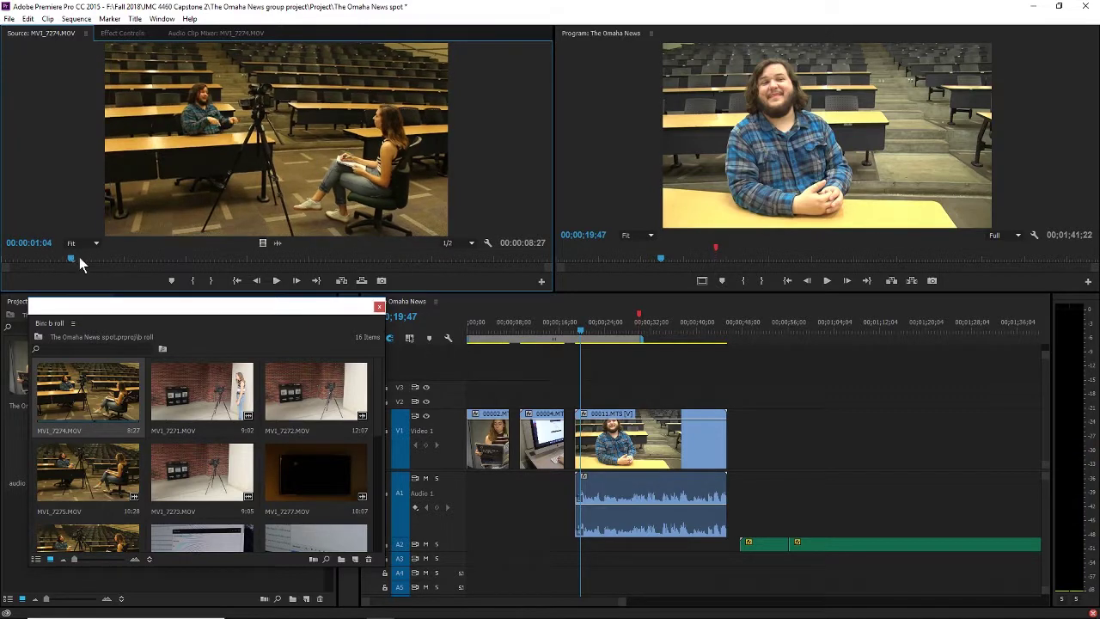
Step: Preview MVI_7275.MOV and MVI_7276.MOV from the b roll bin as source clips
double_click(89, 459)
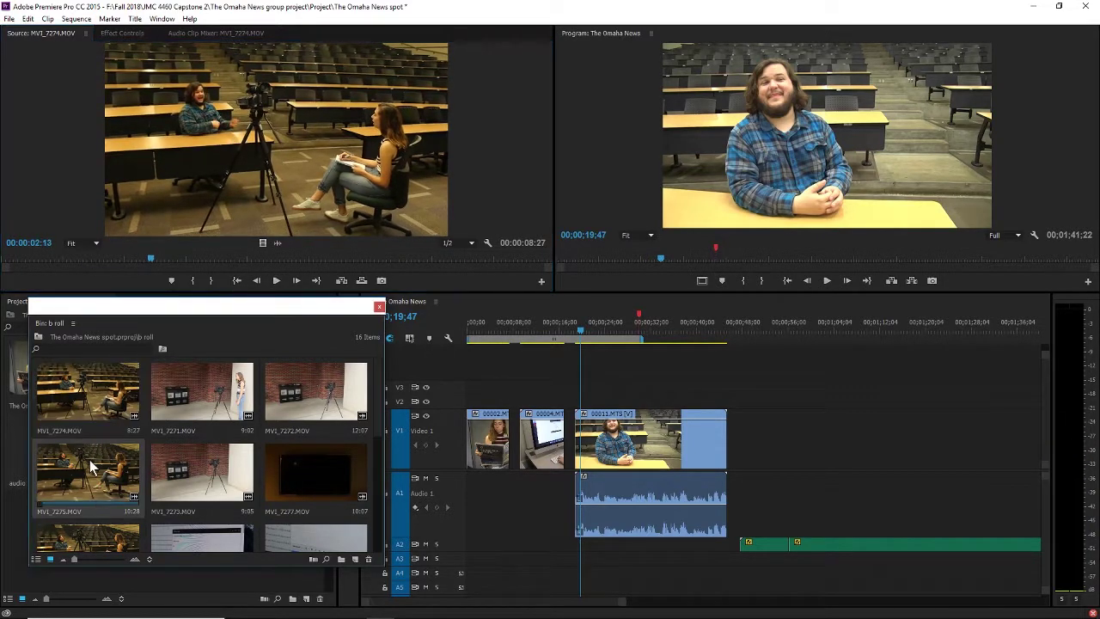
left_click(277, 282)
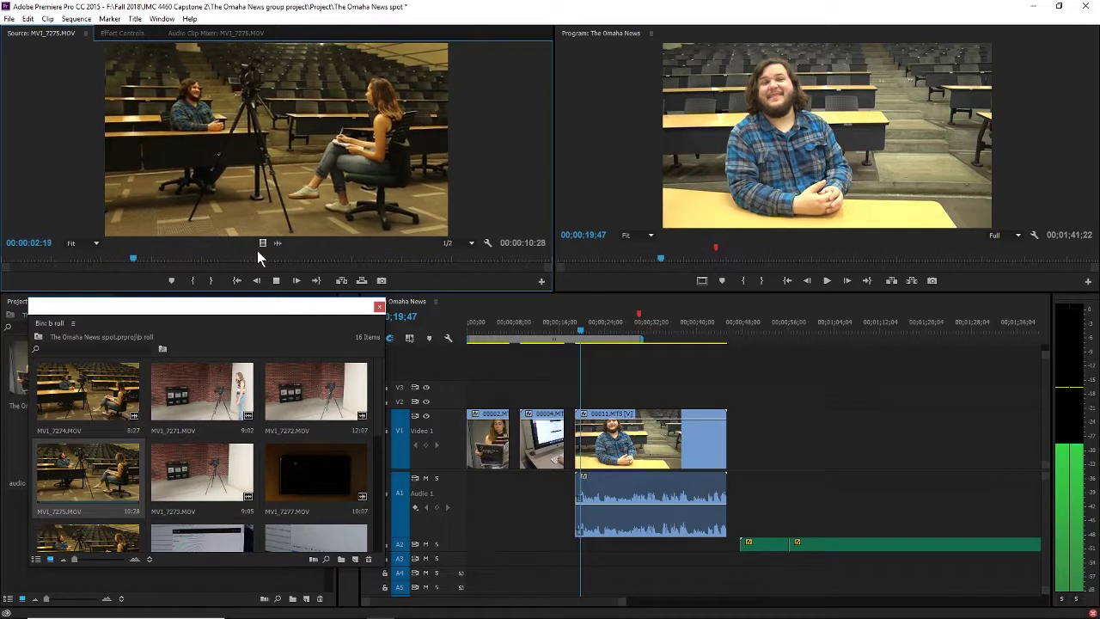
left_click(277, 257)
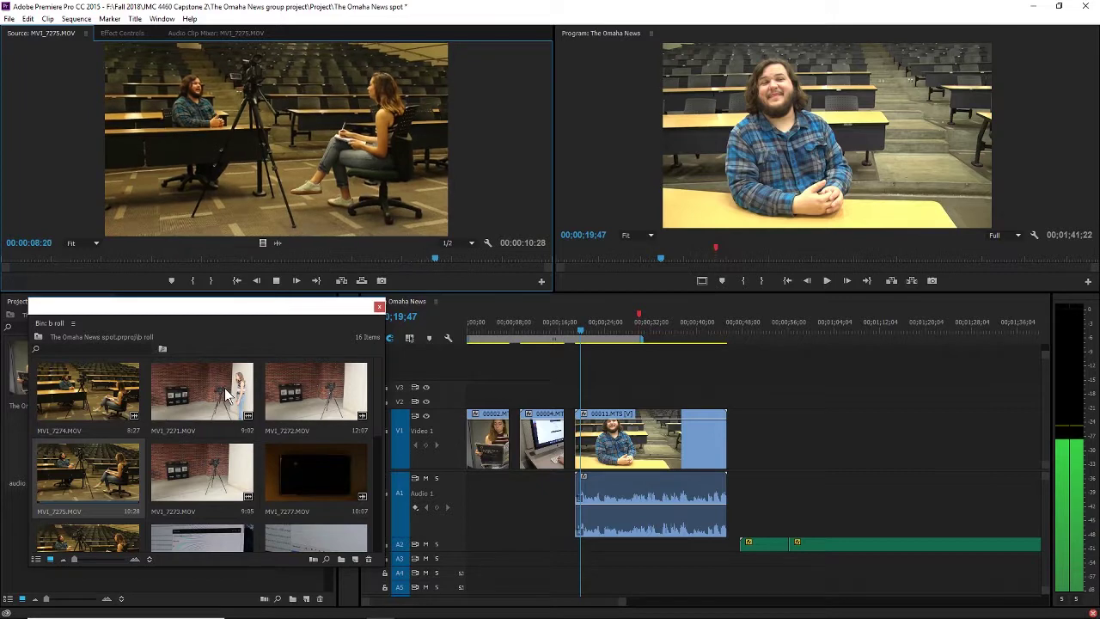
scroll(117, 481, "down", 2)
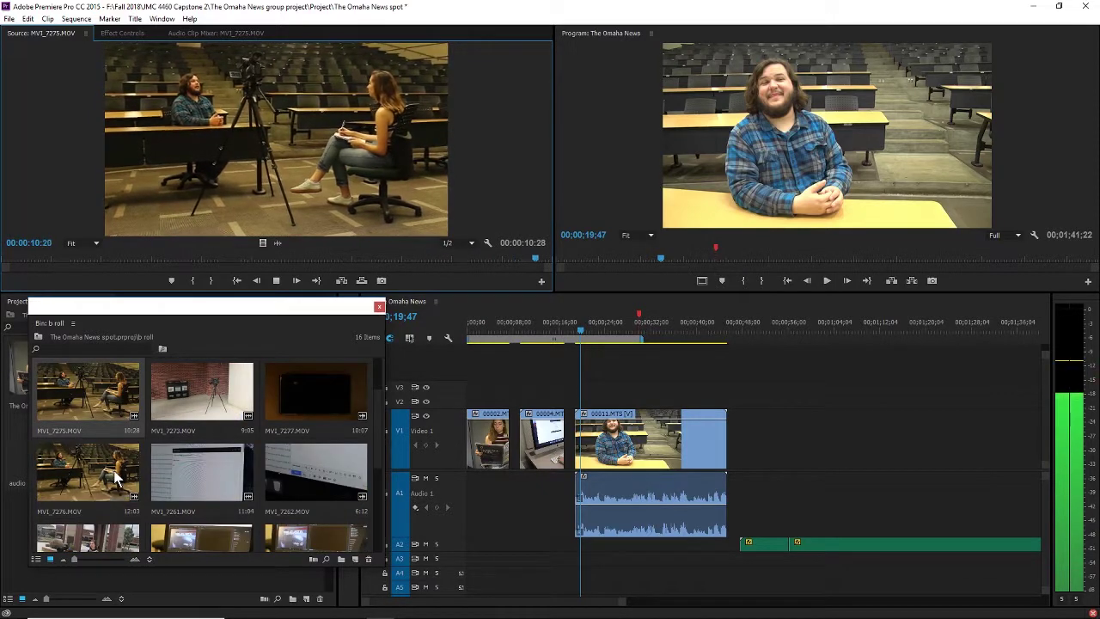
double_click(114, 479)
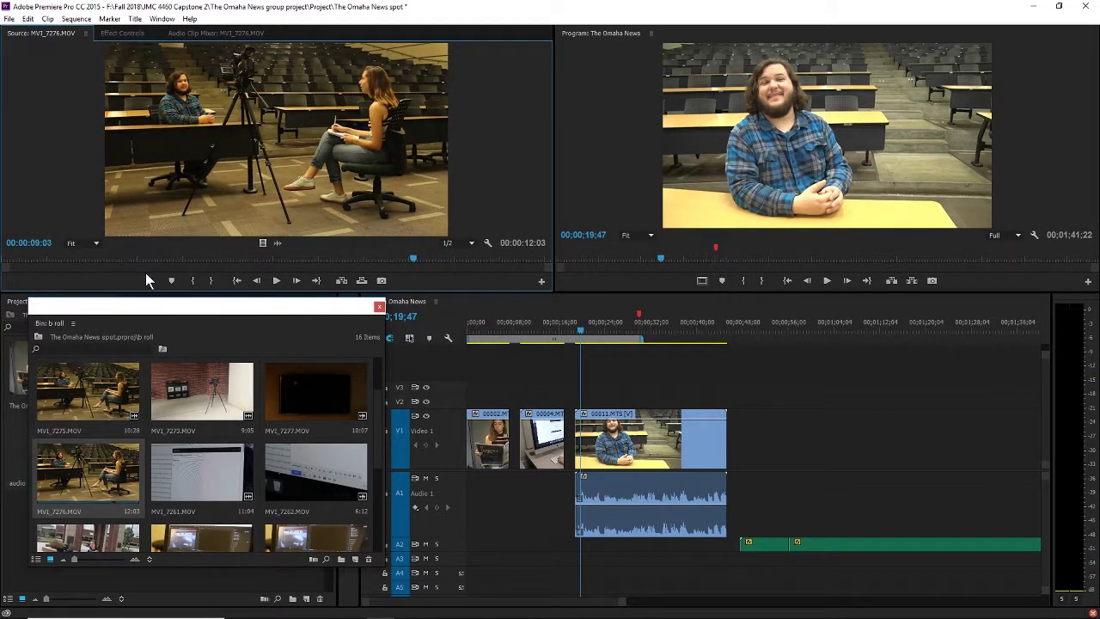
left_click(273, 282)
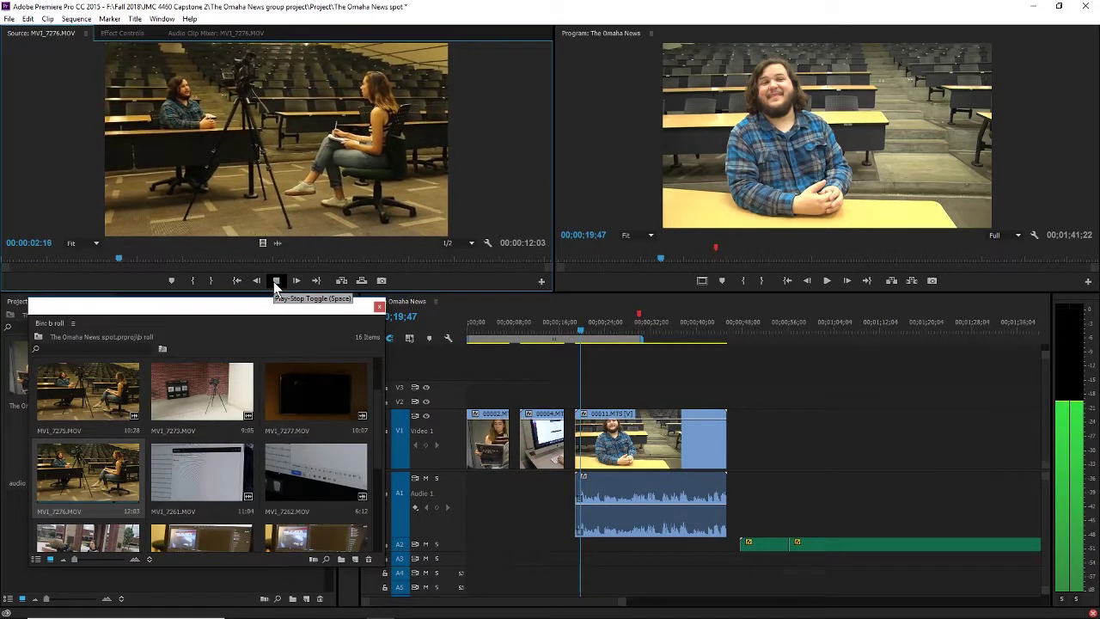
left_click(275, 282)
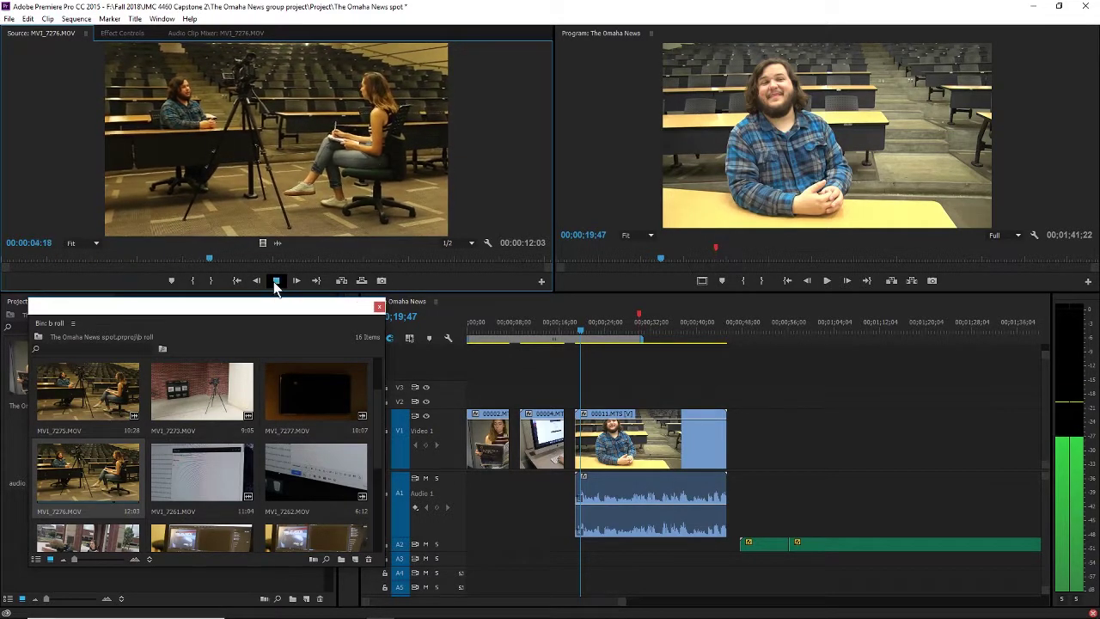
Step: Delete the audio of 00011.MTS from Audio 1 and move its video later on Video 1 to make room after 00004.MTS
left_click(655, 477)
key("Delete")
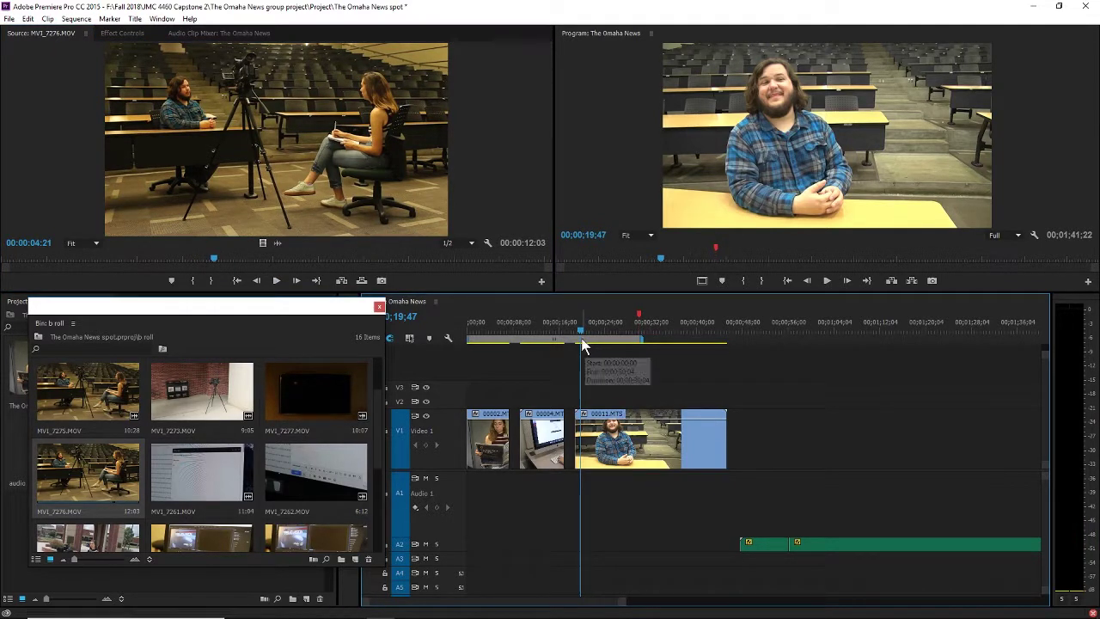
left_click_drag(650, 440, 864, 430)
Step: Place MVI_7274.MOV, MVI_7275.MOV and MVI_7276.MOV with their audio in order on Video 1 between 00004.MTS and 00011.MTS
scroll(113, 454, "up", 1)
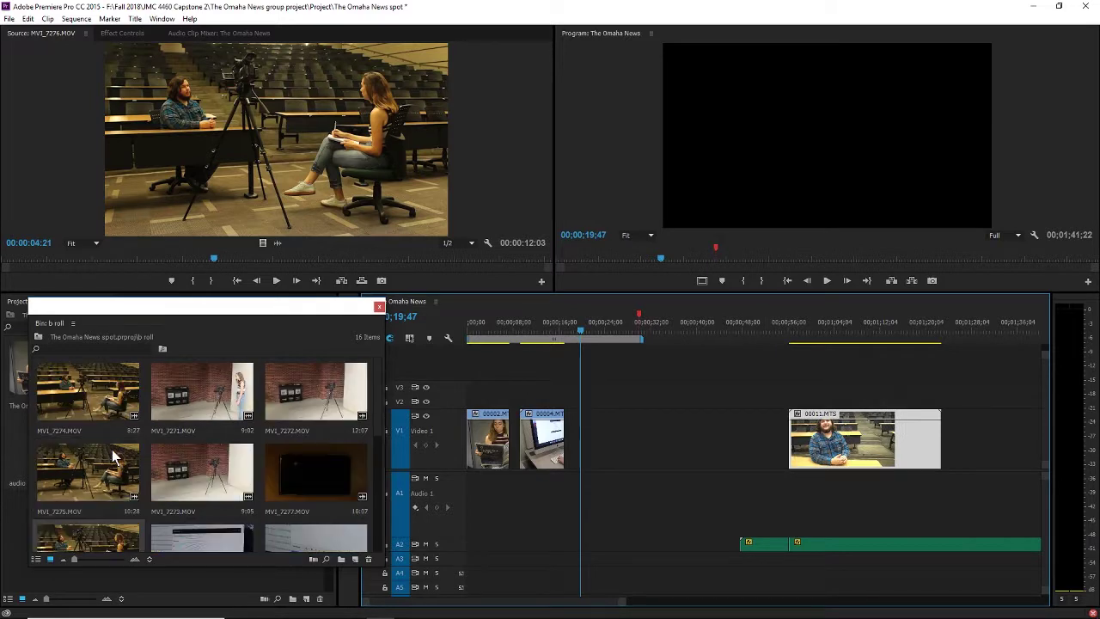
left_click_drag(91, 396, 578, 452)
left_click_drag(100, 469, 667, 440)
left_click_drag(120, 543, 720, 454)
left_click_drag(718, 456, 719, 455)
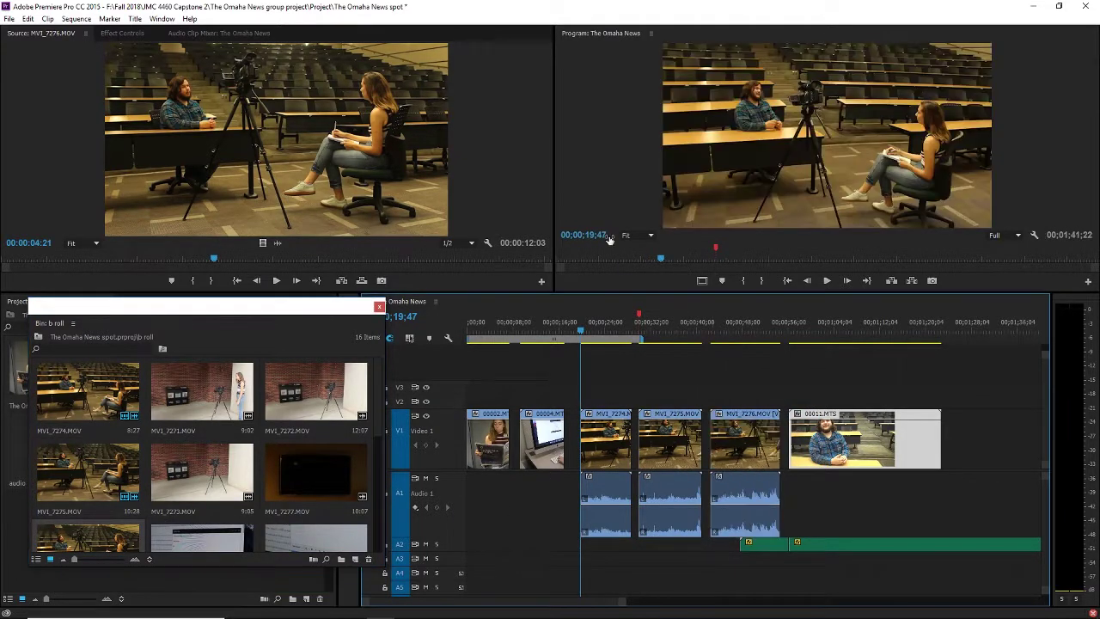
Step: Play MVI_7274.MOV in the sequence from the clip's start at 00;00;19;47
left_click_drag(585, 322, 582, 322)
left_click(789, 120)
key("ctrl+s")
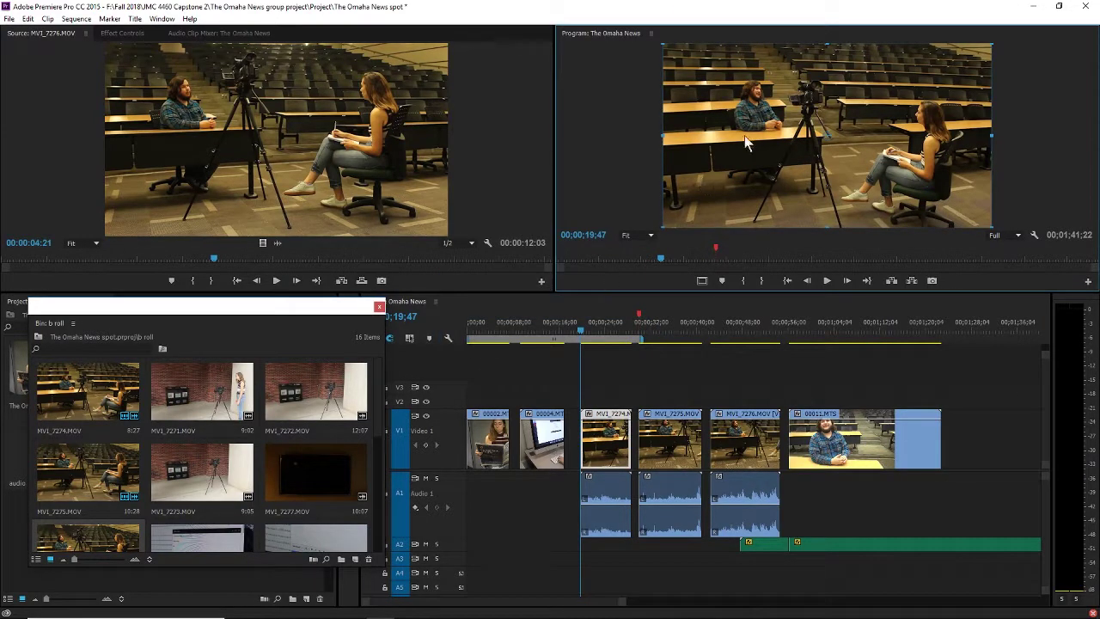
left_click_drag(651, 263, 560, 261)
left_click_drag(583, 328, 579, 337)
key("space")
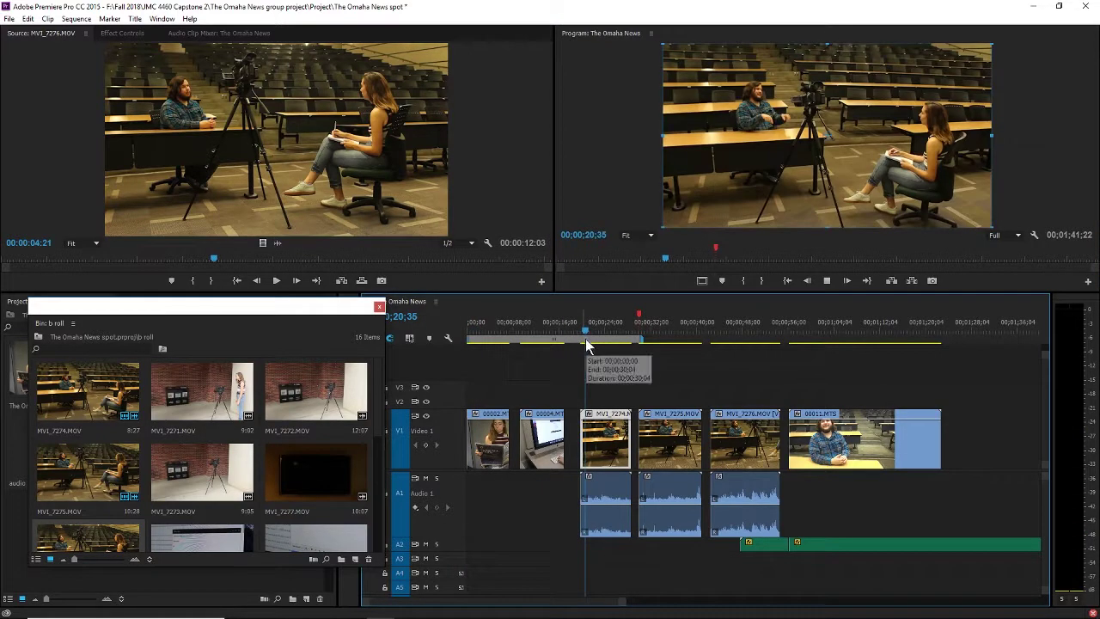
left_click(580, 334)
key("space")
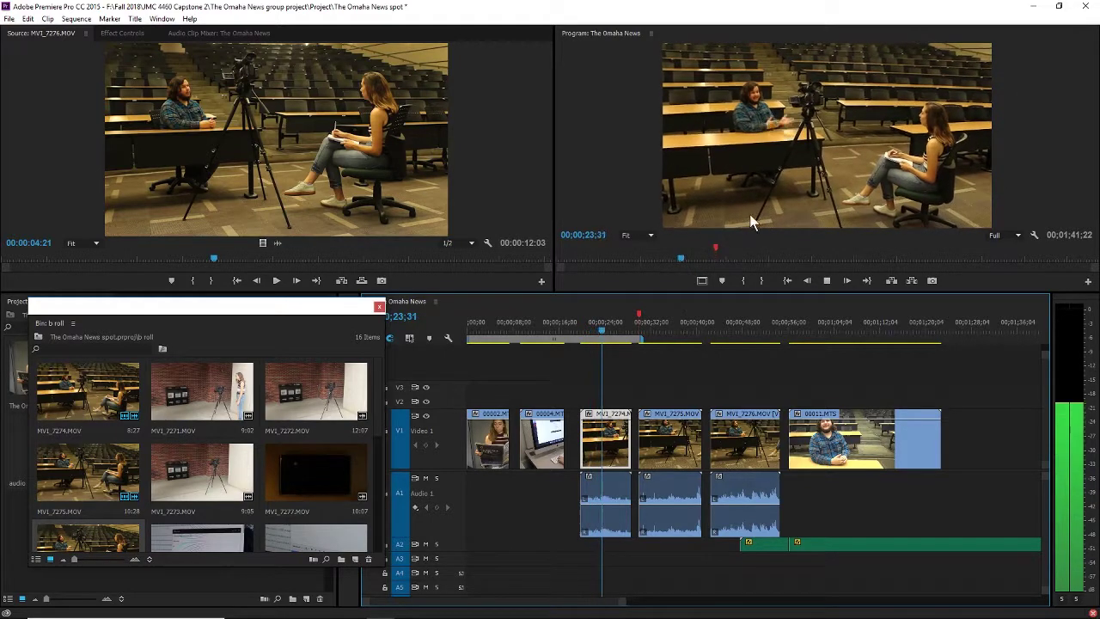
Step: Review MVI_7275.MOV, MVI_7276.MOV and 00011.MTS in the sequence, stopping playback at 00;01;09;04
left_click(645, 338)
key("space")
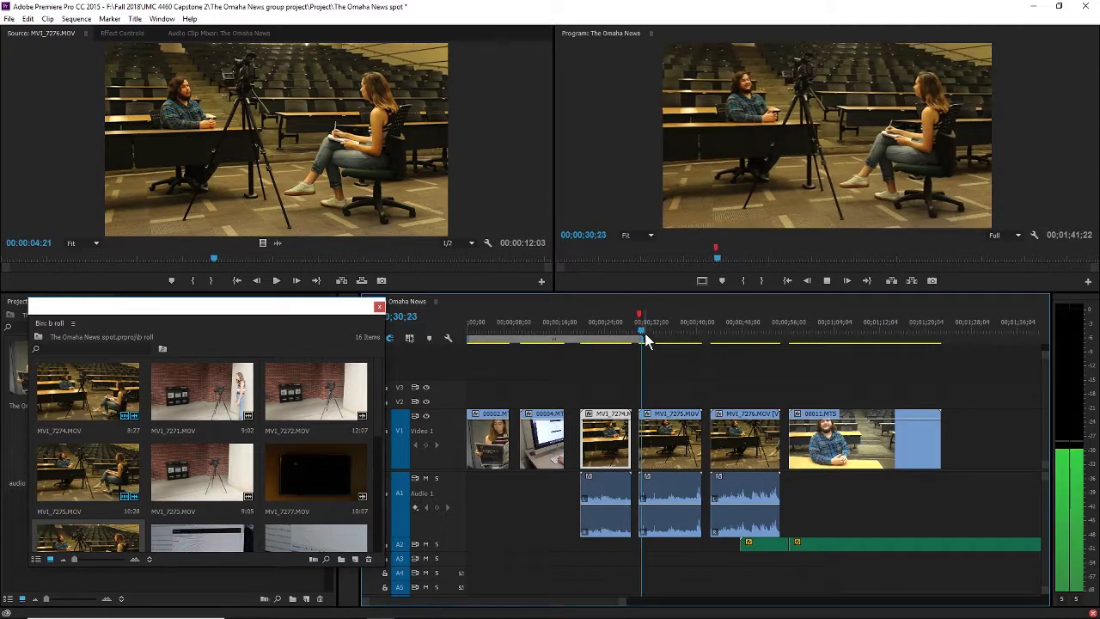
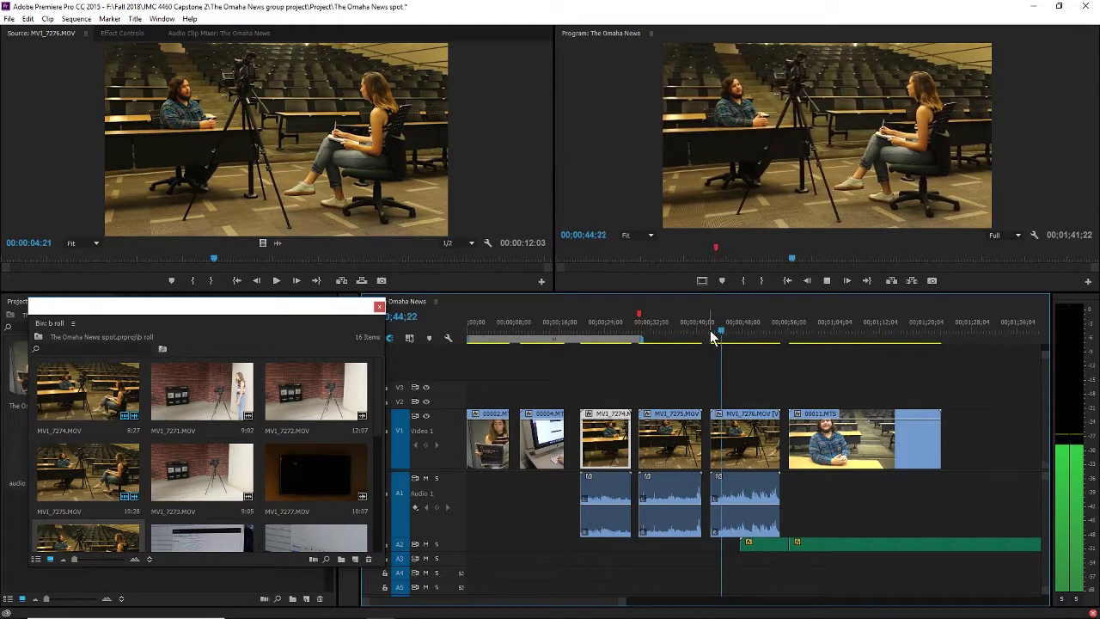
key("space")
key("space")
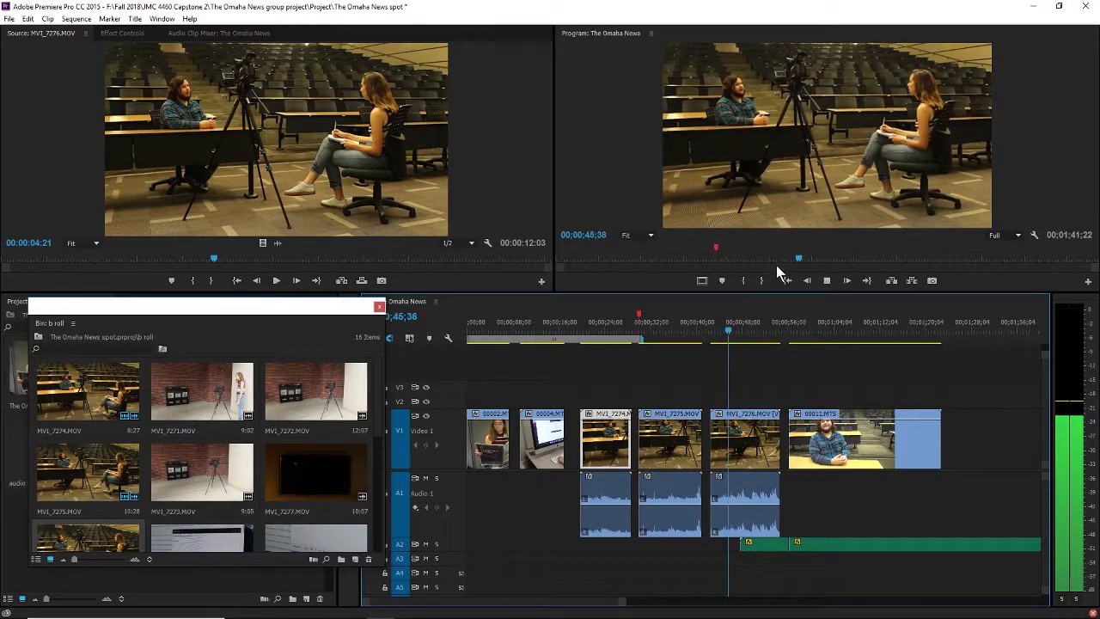
mouse_move(861, 323)
left_mouse_down()
mouse_move(830, 346)
mouse_move(853, 342)
left_mouse_up()
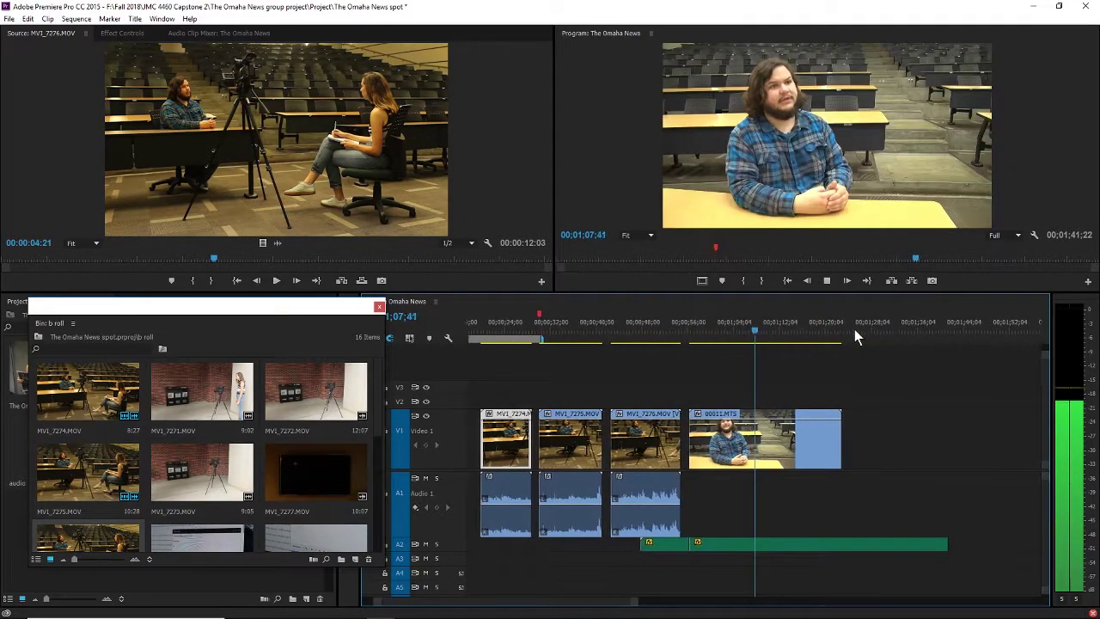
key("space")
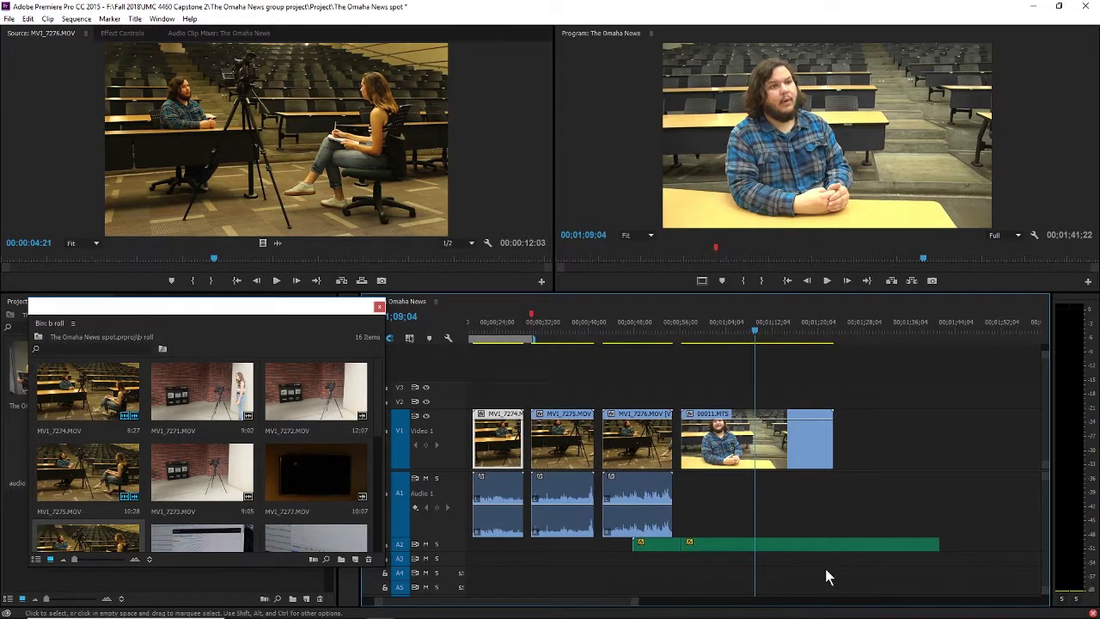
Step: Move both music clips on Audio 2 to after the end of 00011.MTS
left_click_drag(657, 545, 890, 554)
key("space")
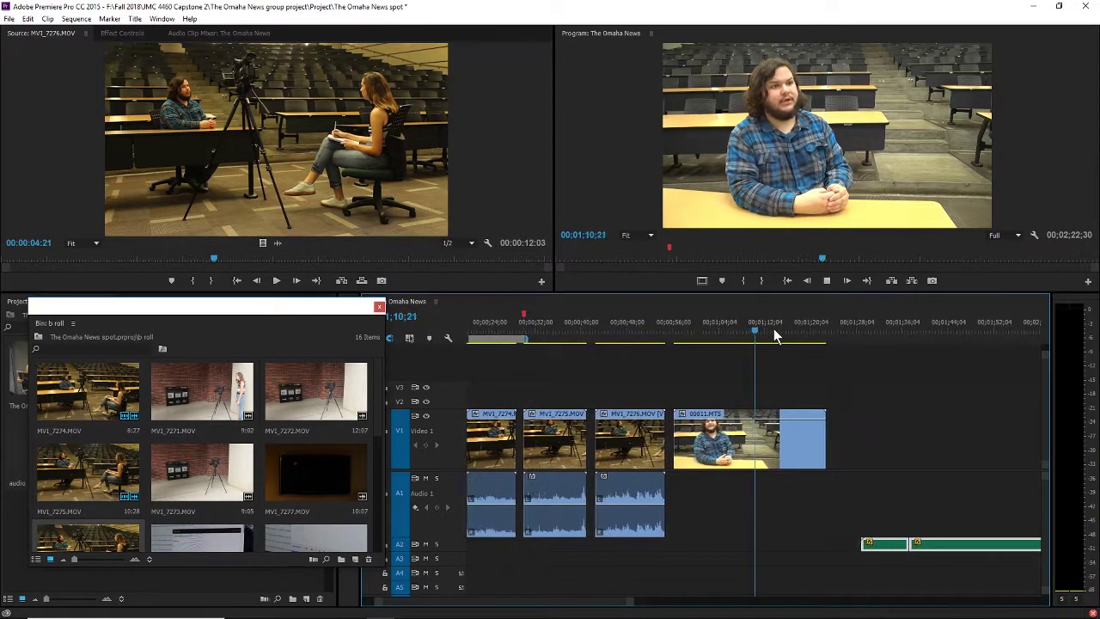
Step: Replace the video-only 00011.MTS in the sequence with 00011.MTS from the main clips bin, placed with its audio after MVI_7276.MOV
left_click(765, 464)
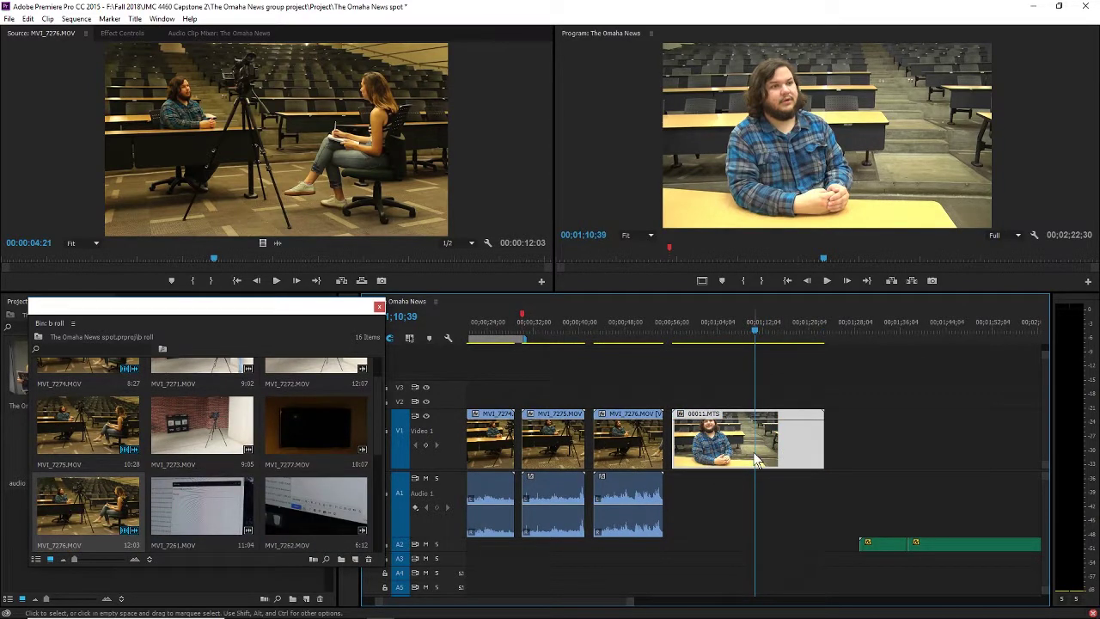
left_click_drag(355, 312, 458, 63)
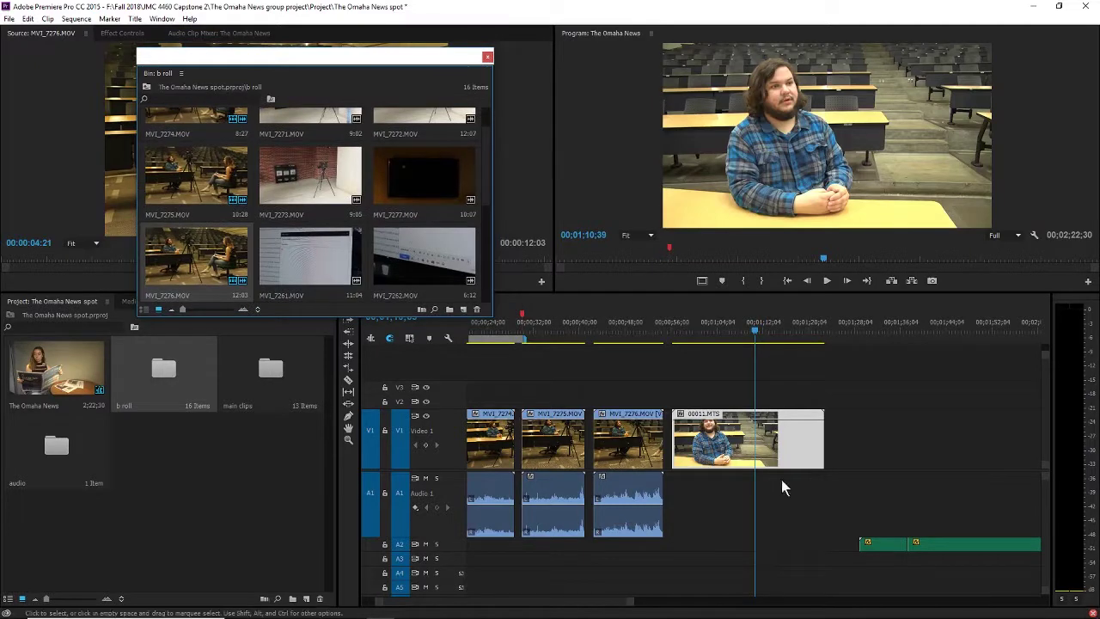
key("Delete")
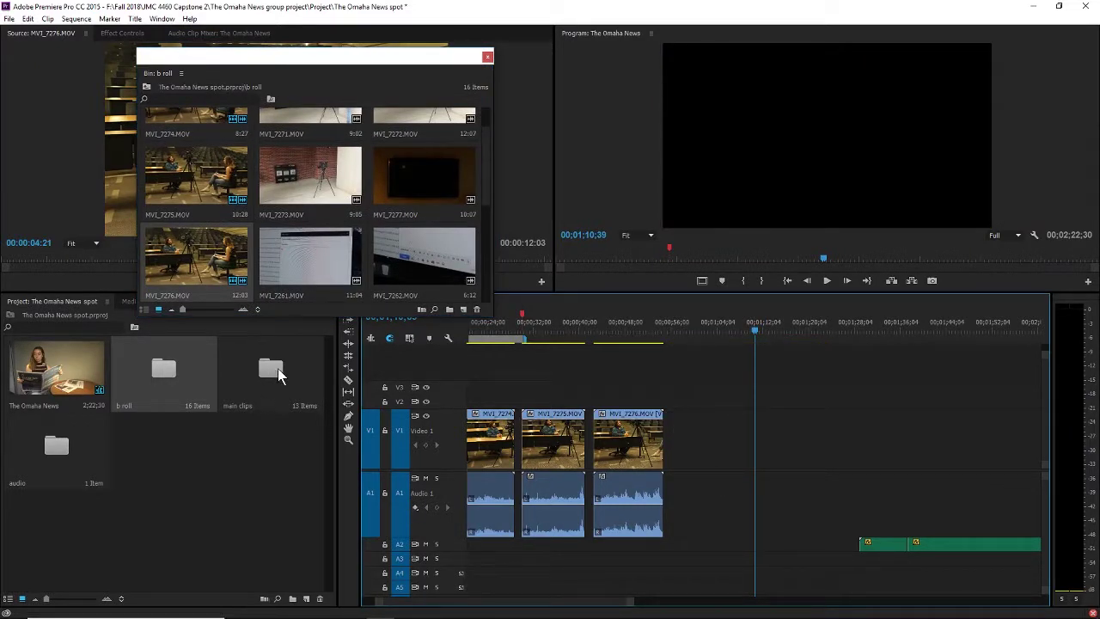
double_click(248, 408)
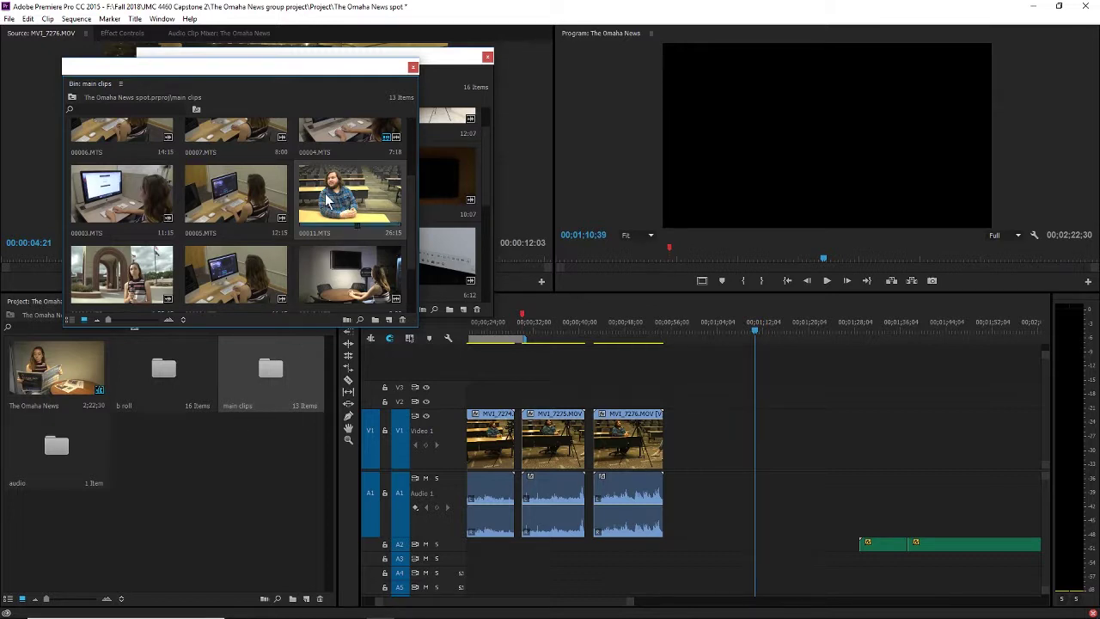
left_click_drag(327, 200, 698, 447)
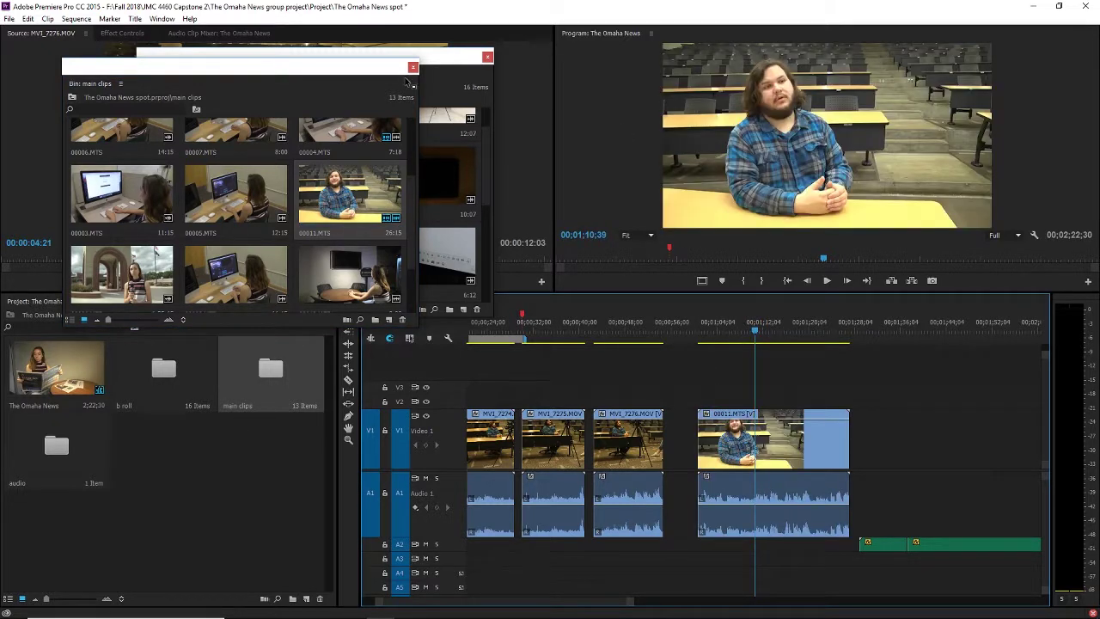
left_click(413, 67)
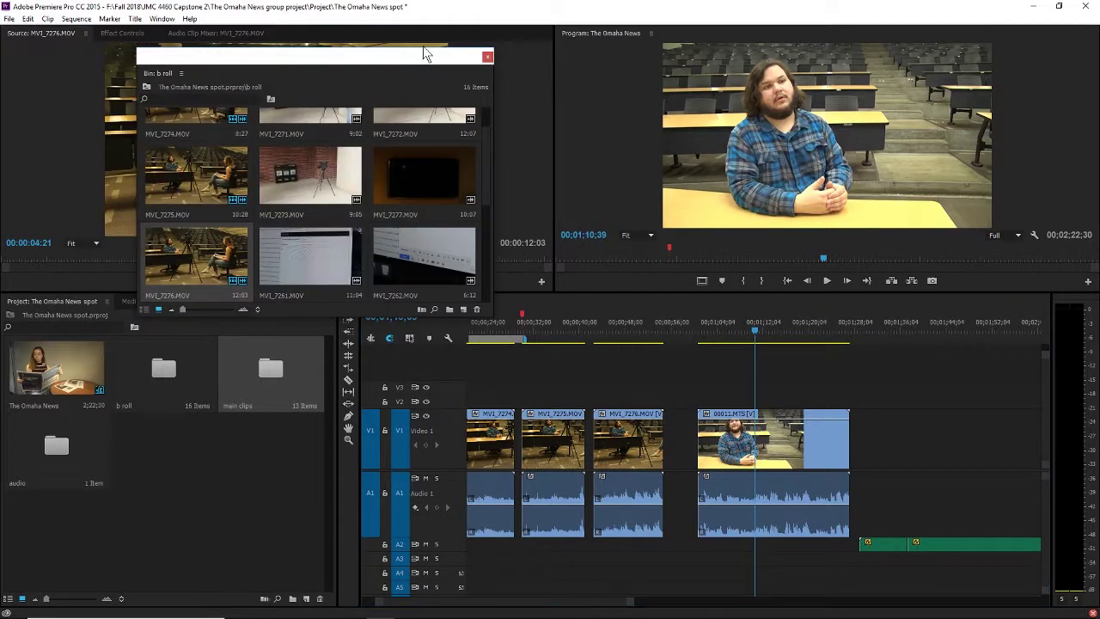
Step: Close the b roll bin and play 00011.MTS in the sequence from near the clip's start
left_click_drag(444, 67, 301, 230)
left_click(703, 329)
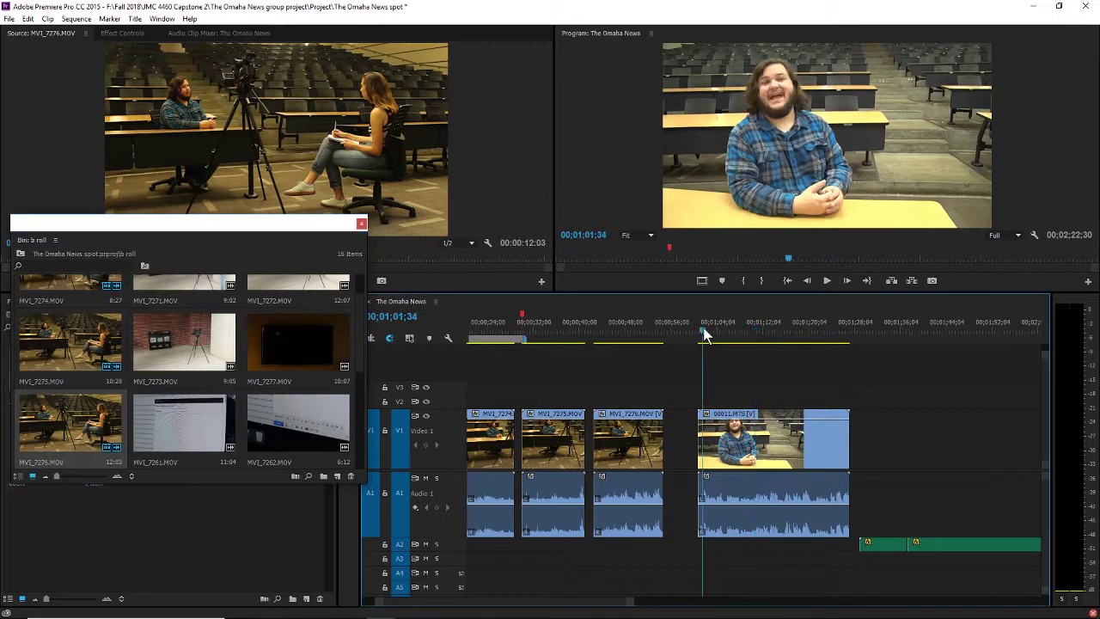
left_click(361, 224)
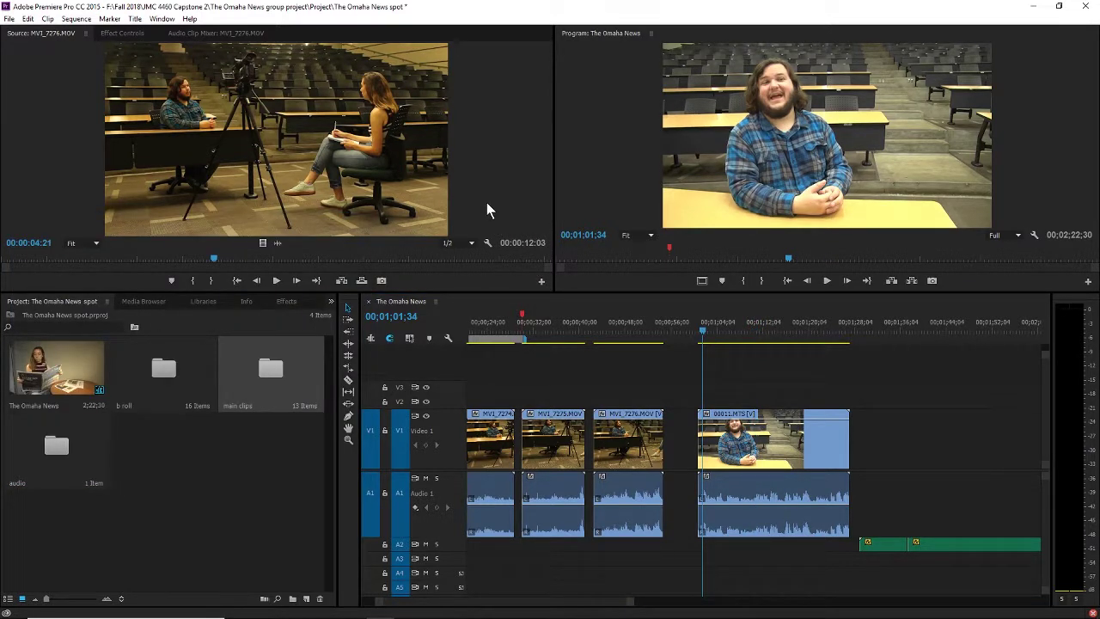
key("space")
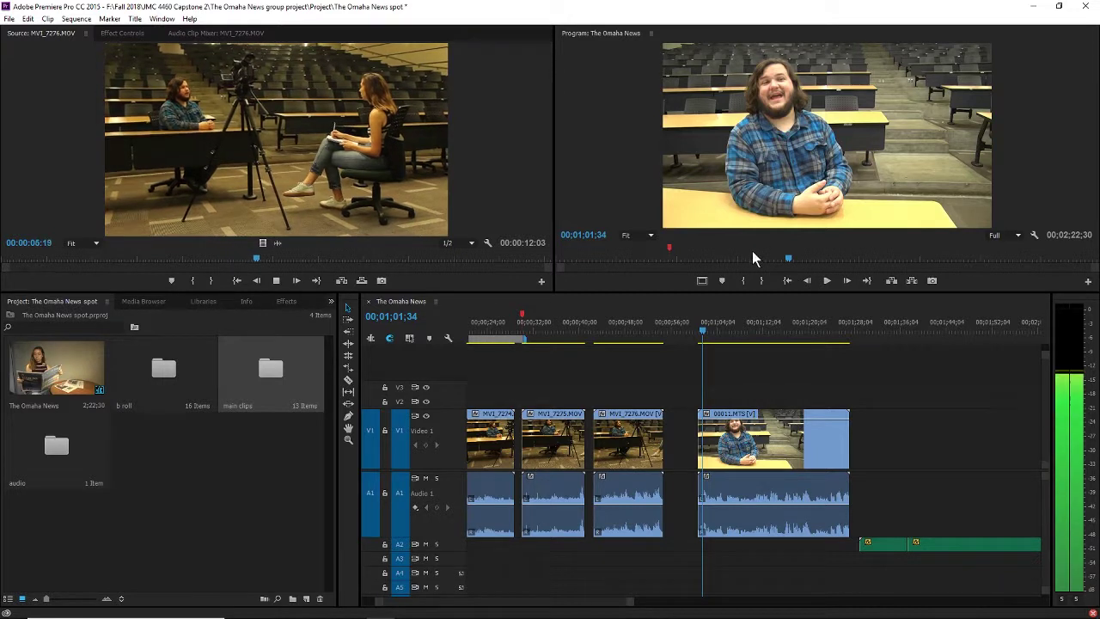
left_click(711, 331)
key("space")
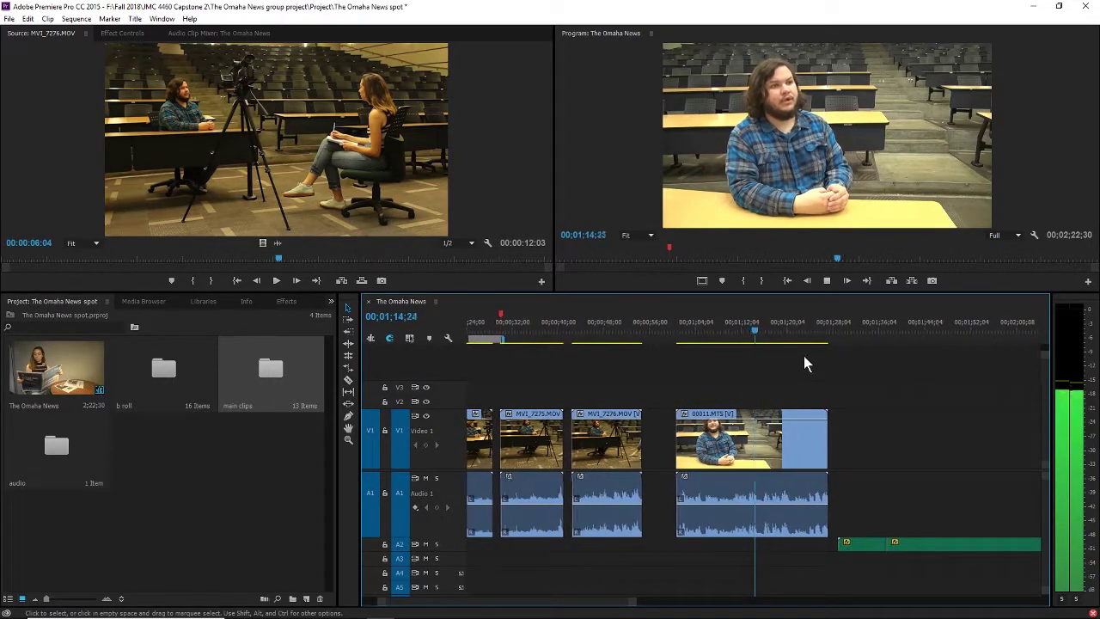
Step: Cut 00011.MTS and its audio at 00;01;07;51 and remove the part before the cut
left_click_drag(754, 333, 720, 337)
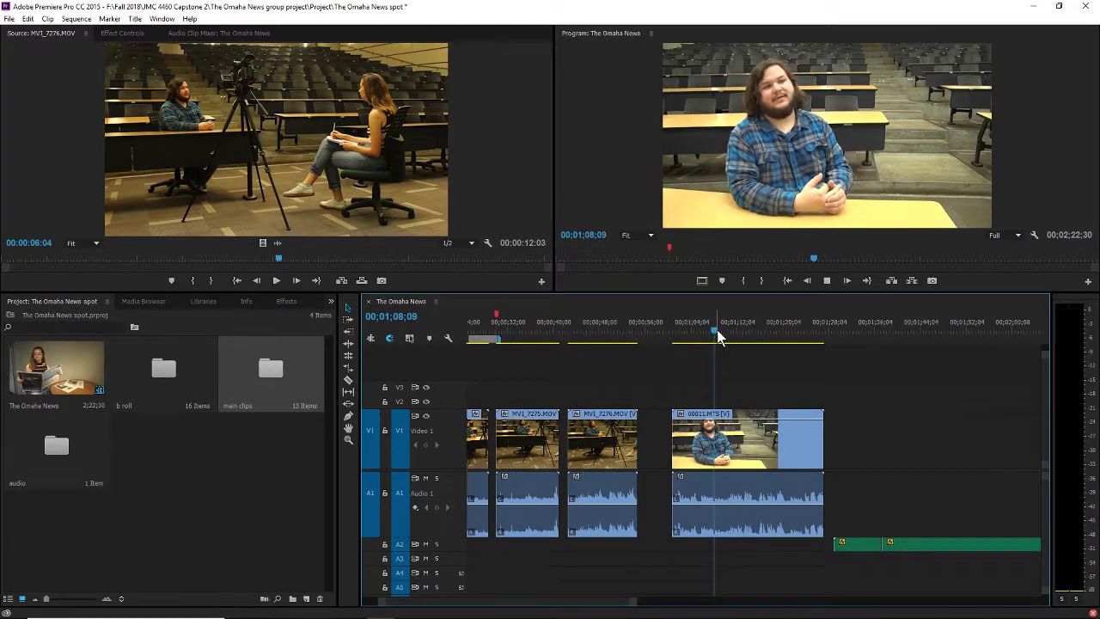
key("space")
key("c")
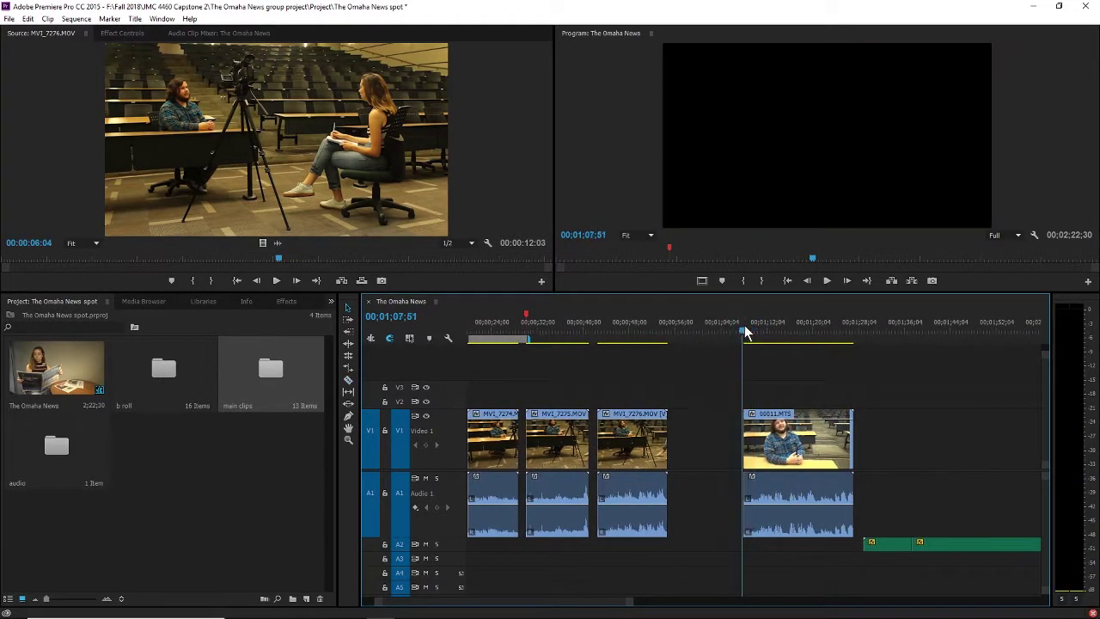
Step: Play 00011.MTS in the sequence, then review the source clip MVI_7276.MOV from 00:00:02:20
key("space")
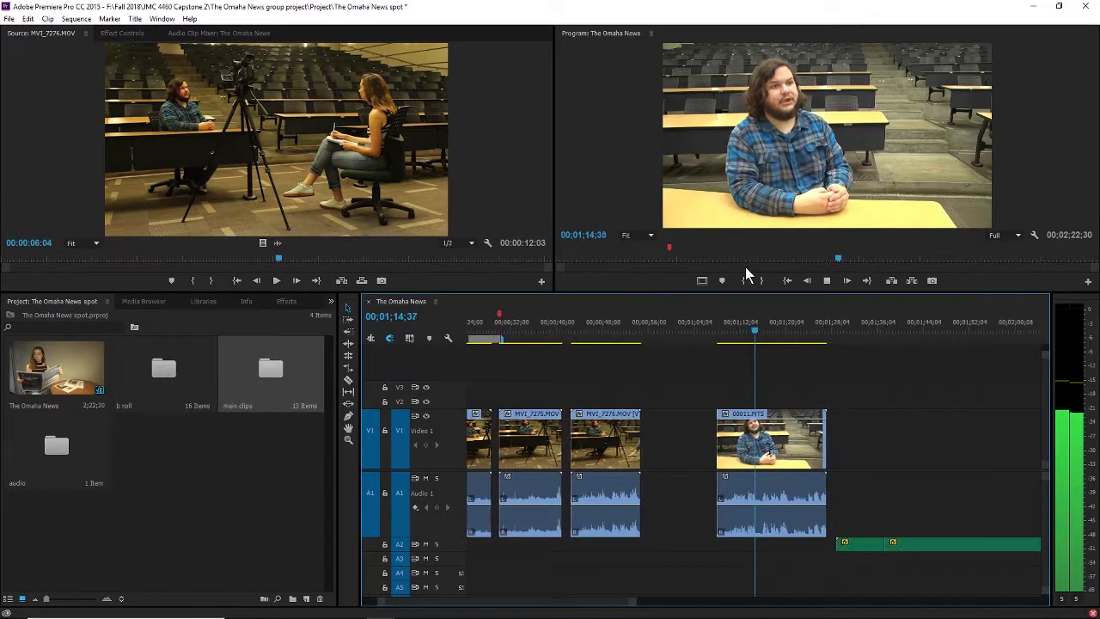
left_click(276, 280)
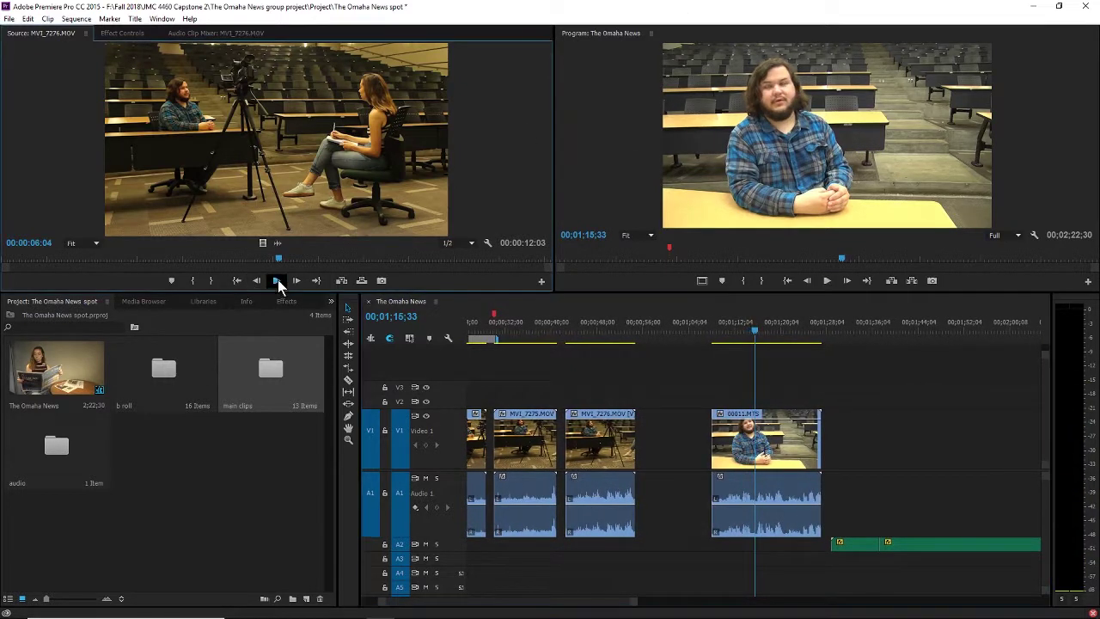
left_click_drag(267, 260, 122, 260)
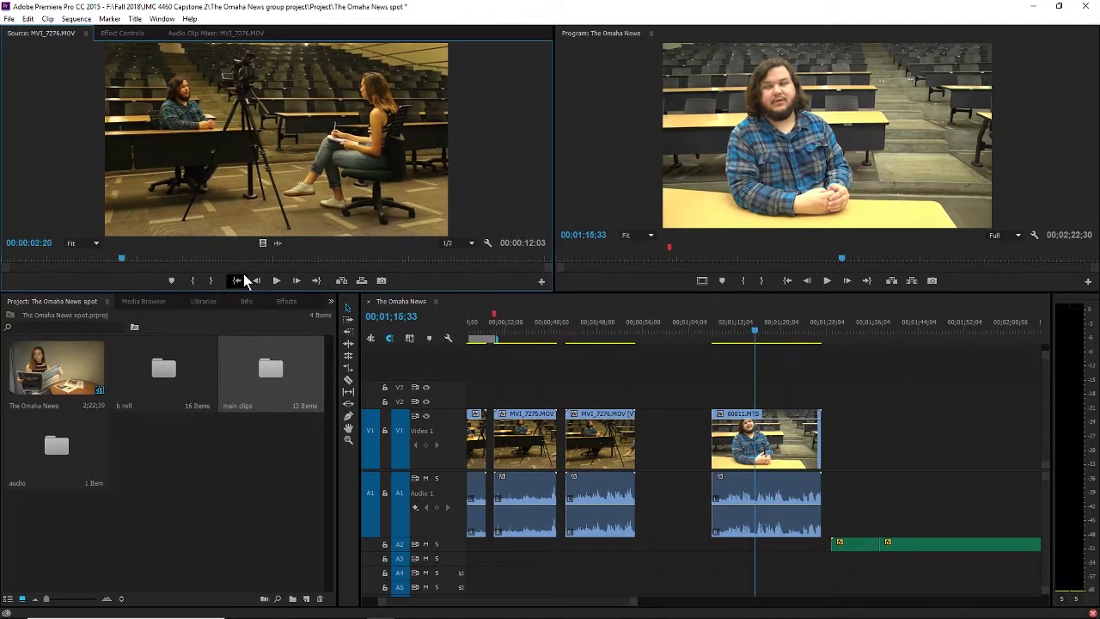
left_click(273, 281)
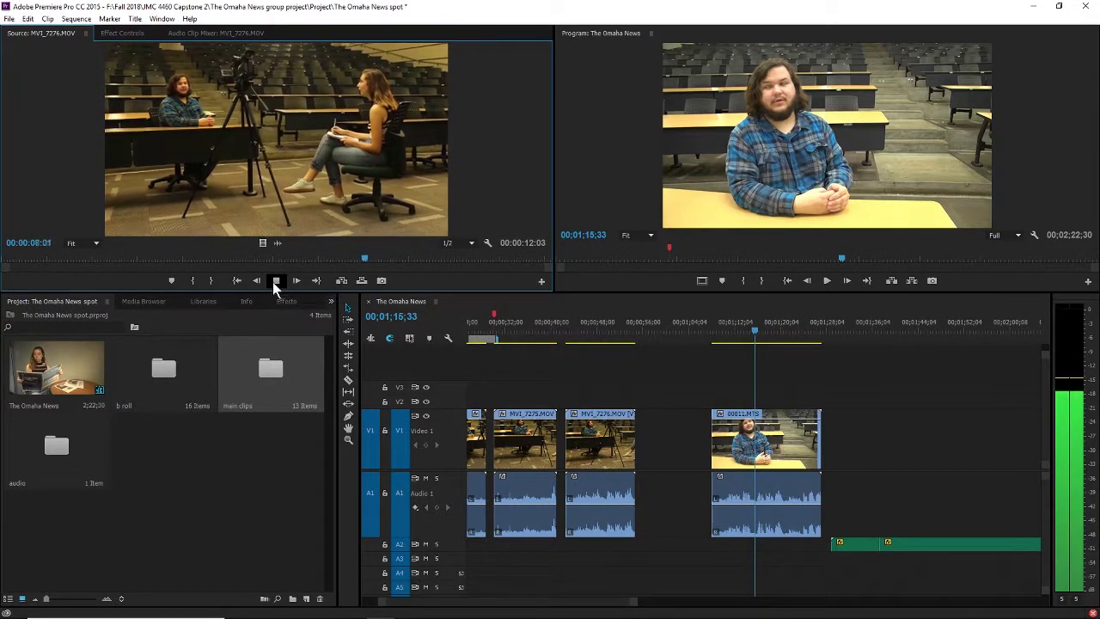
left_click(275, 283)
Step: Mark a 00:00:04:27 excerpt of MVI_7276.MOV ending at 00:00:06:00 and place it in the sequence after 00011.MTS
left_click_drag(312, 260, 276, 270)
key("space")
key("space")
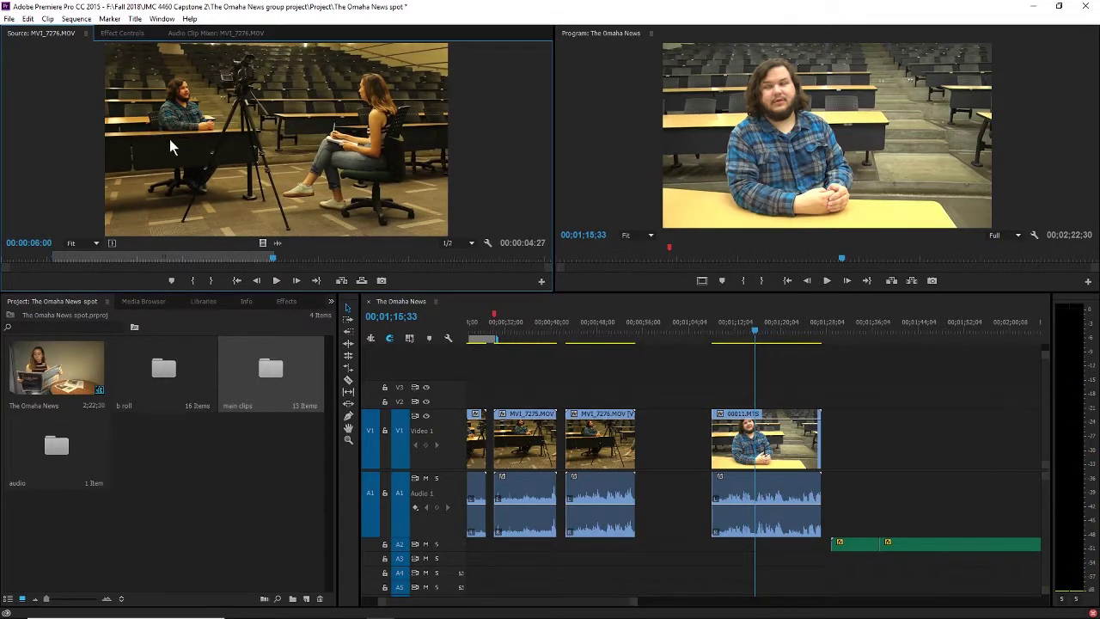
left_click_drag(170, 148, 859, 438)
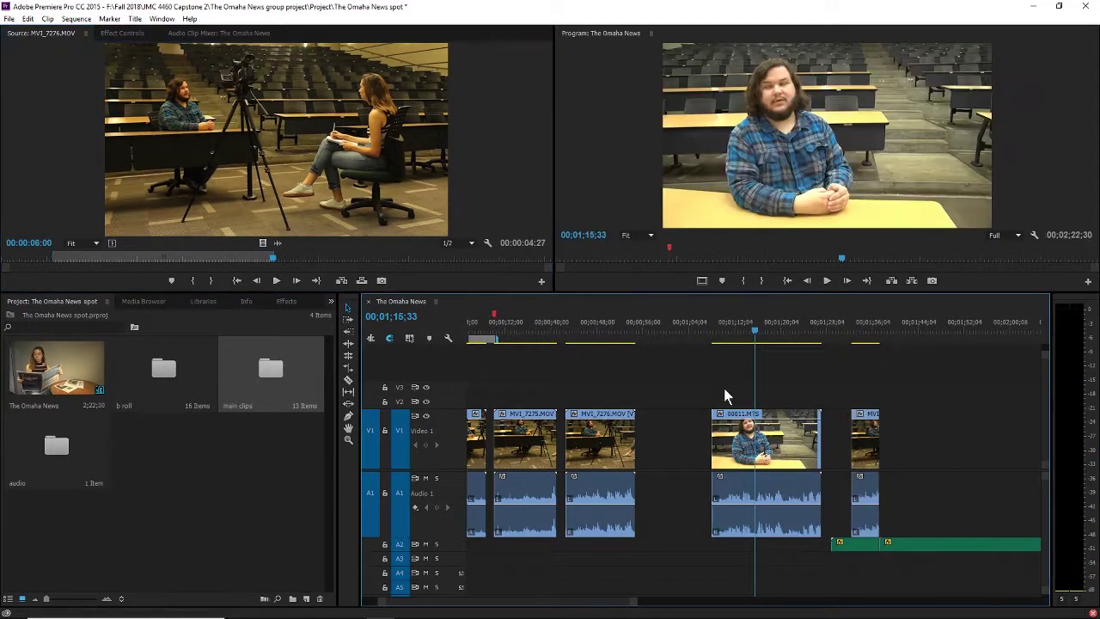
Step: Delete MVI_7274.MOV, MVI_7275.MOV and the old MVI_7276.MOV with their audio from between 00004.MTS and 00011.MTS
left_click(572, 331)
key("space")
scroll(573, 332, "up", 3)
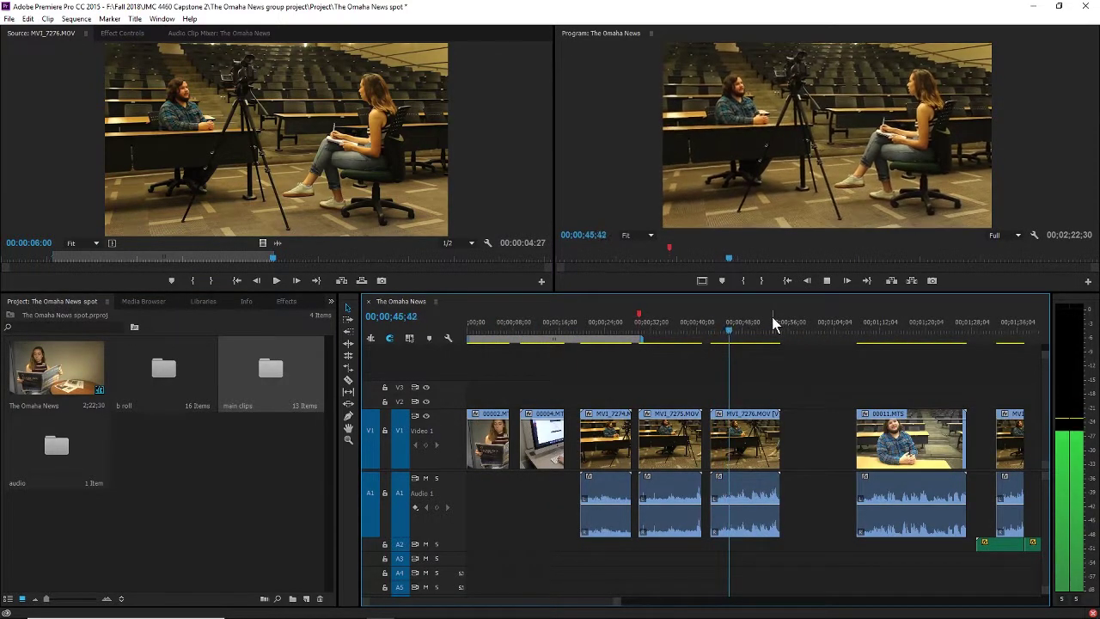
key("space")
left_click_drag(823, 540, 617, 433)
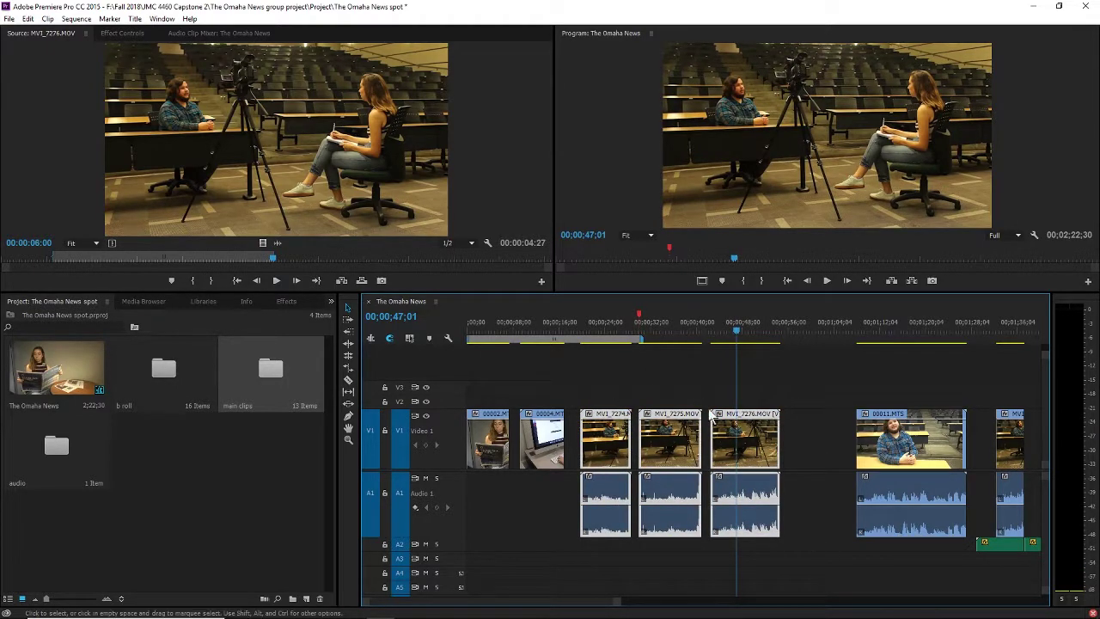
scroll(530, 607, "down", 5)
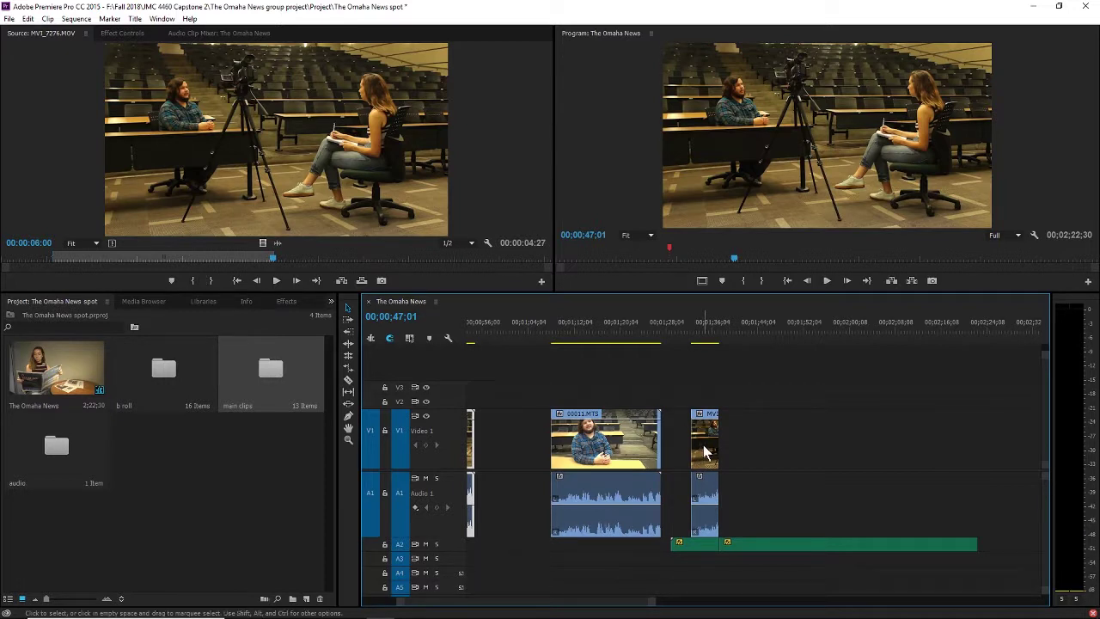
key("Delete")
Step: Move 00011.MTS and the short MVI_7276.MOV excerpt with their audio into the gap after 00004.MTS
left_click_drag(782, 493, 625, 514)
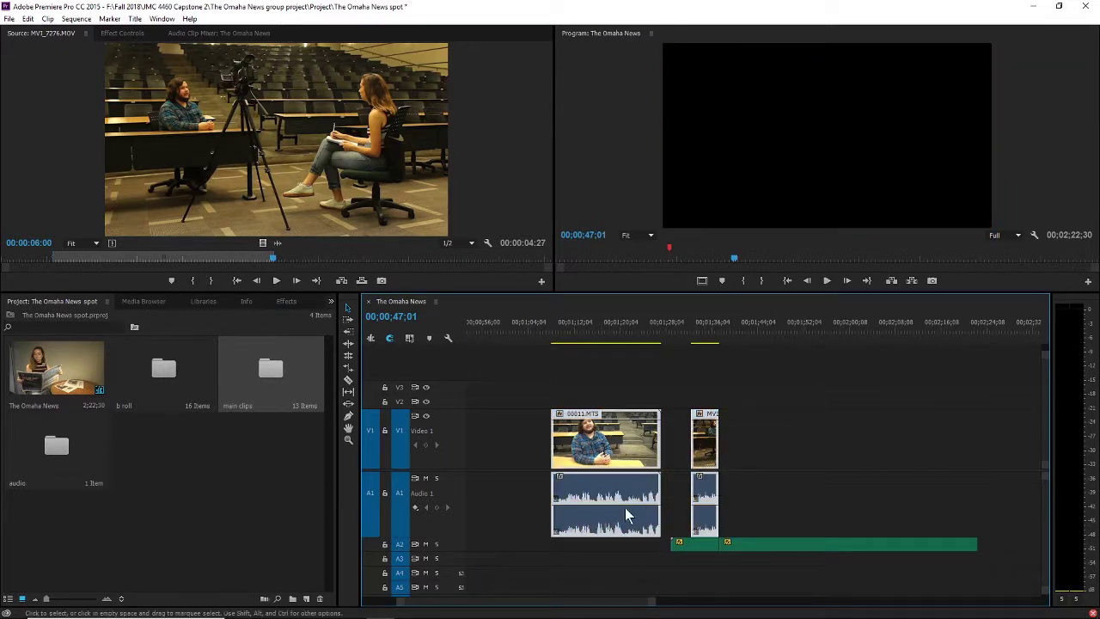
scroll(640, 608, "up", 5)
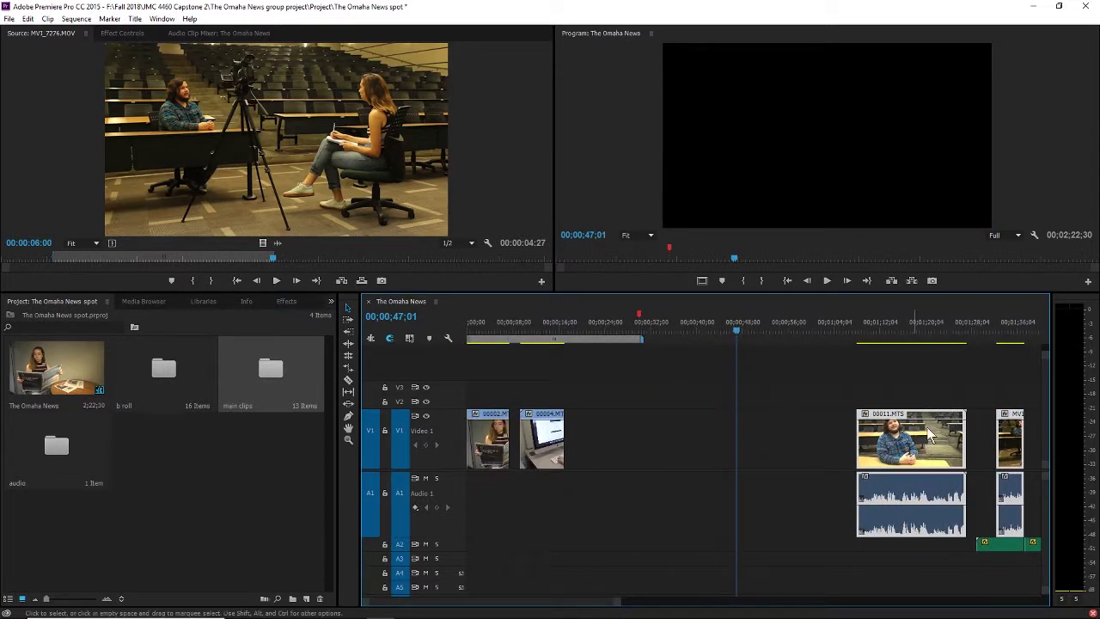
left_click_drag(916, 461, 660, 481)
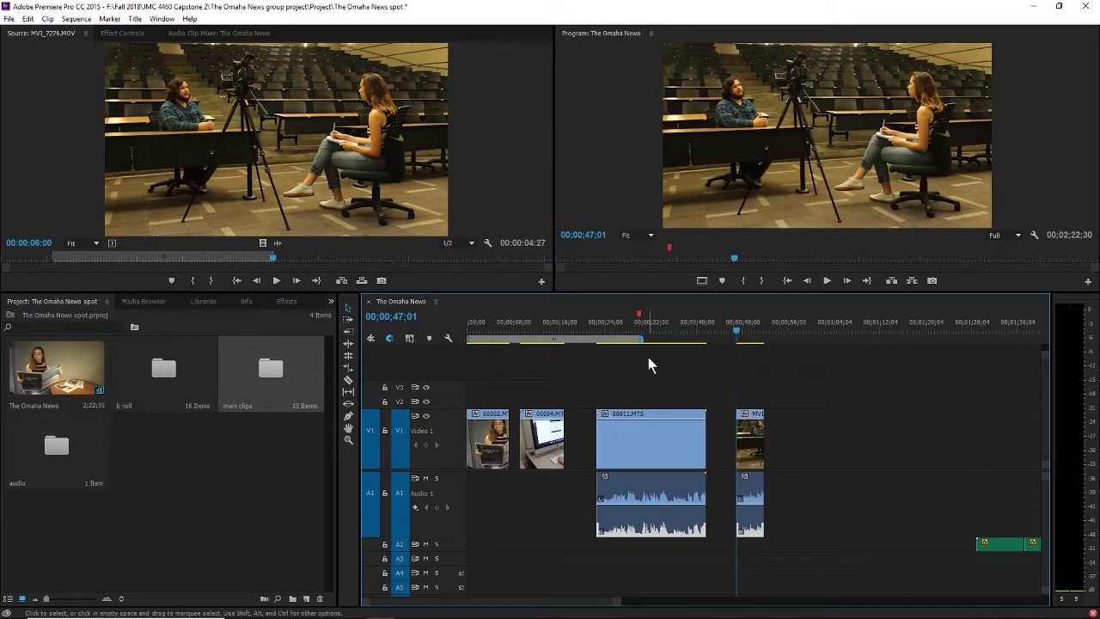
left_click_drag(736, 326, 817, 337)
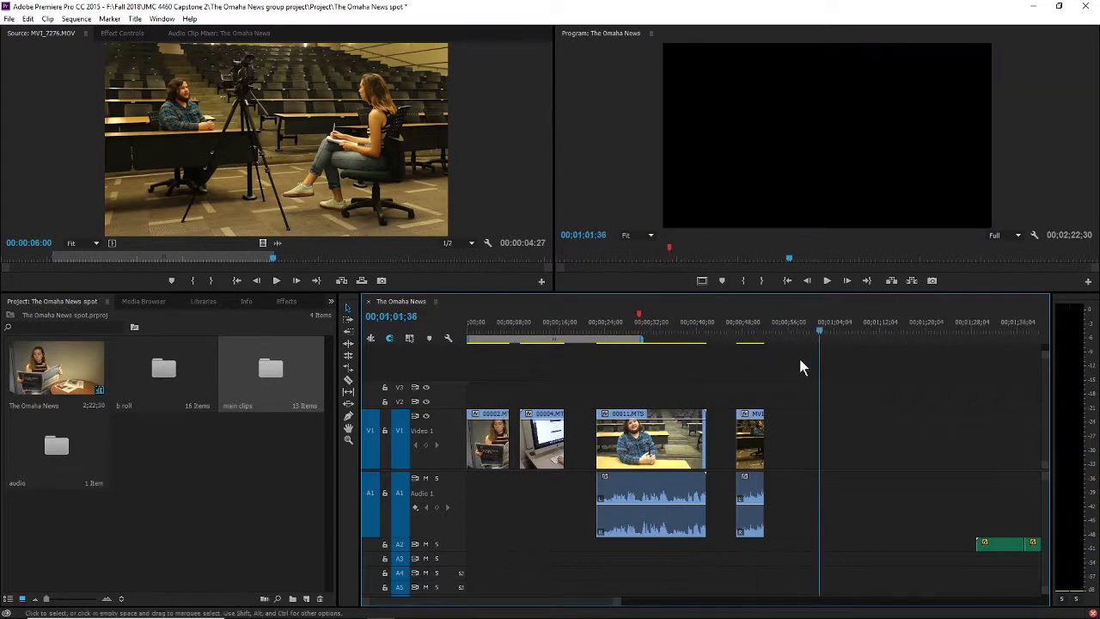
Step: Move 00011.MTS together with its audio to after the short MVI_7276.MOV excerpt
mouse_move(658, 443)
left_mouse_down()
mouse_move(716, 447)
mouse_move(655, 449)
left_mouse_up()
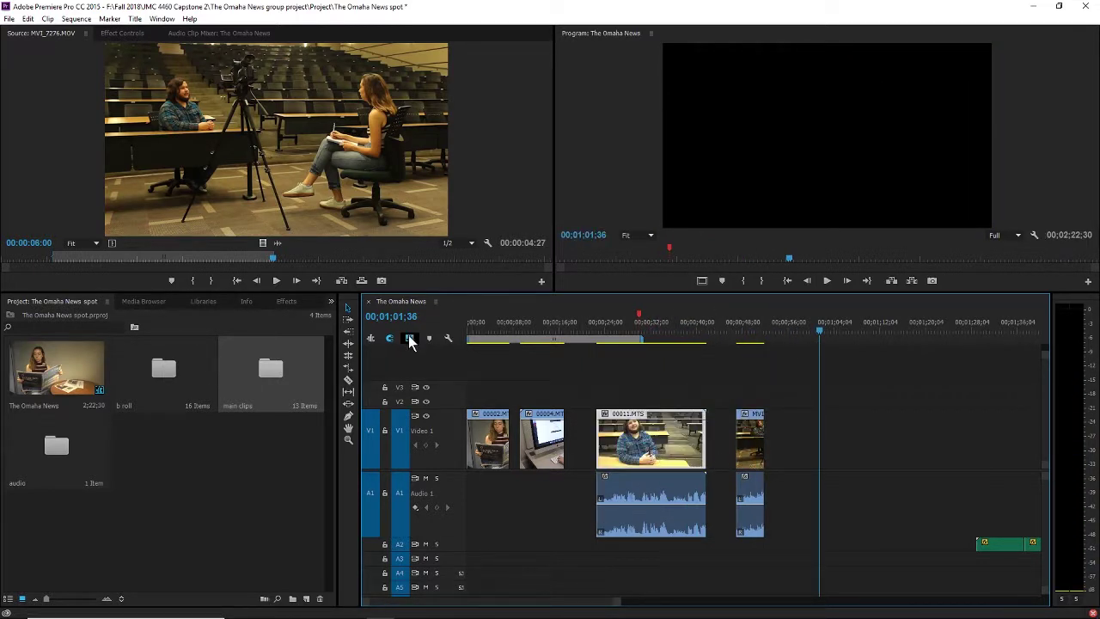
left_click(658, 565)
left_click_drag(634, 431, 633, 436)
left_click_drag(623, 377, 637, 490)
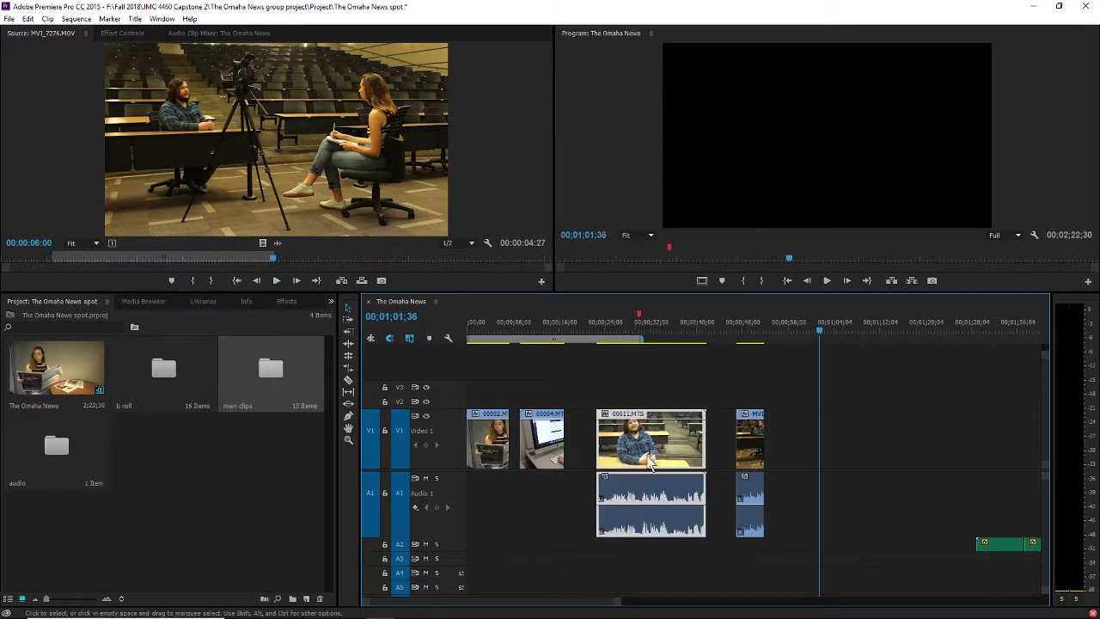
left_click_drag(644, 373, 666, 373)
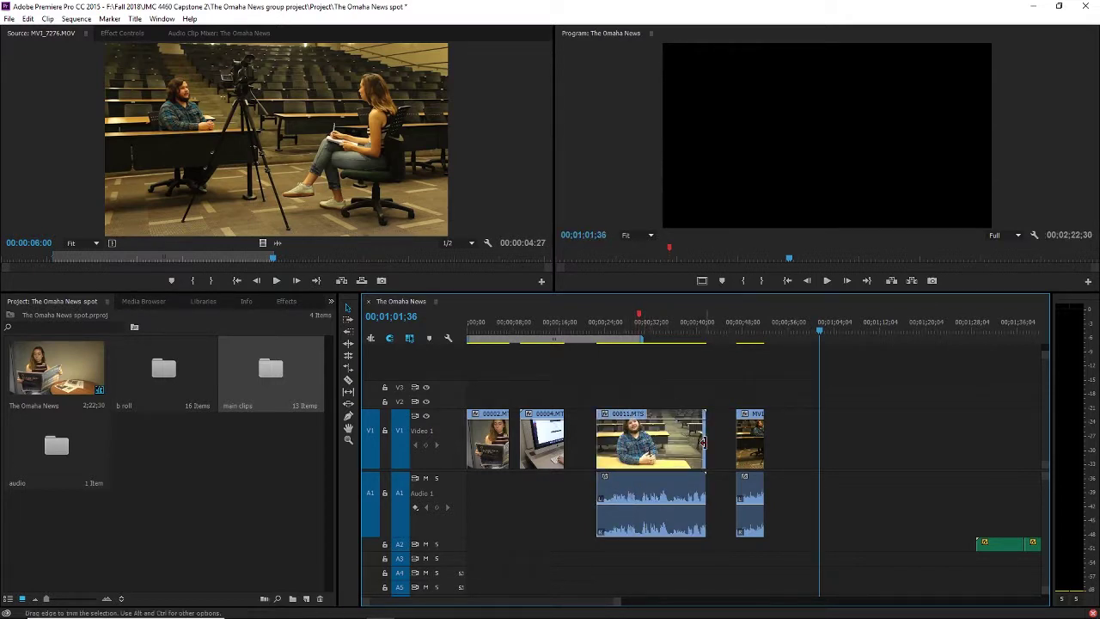
left_click(703, 442)
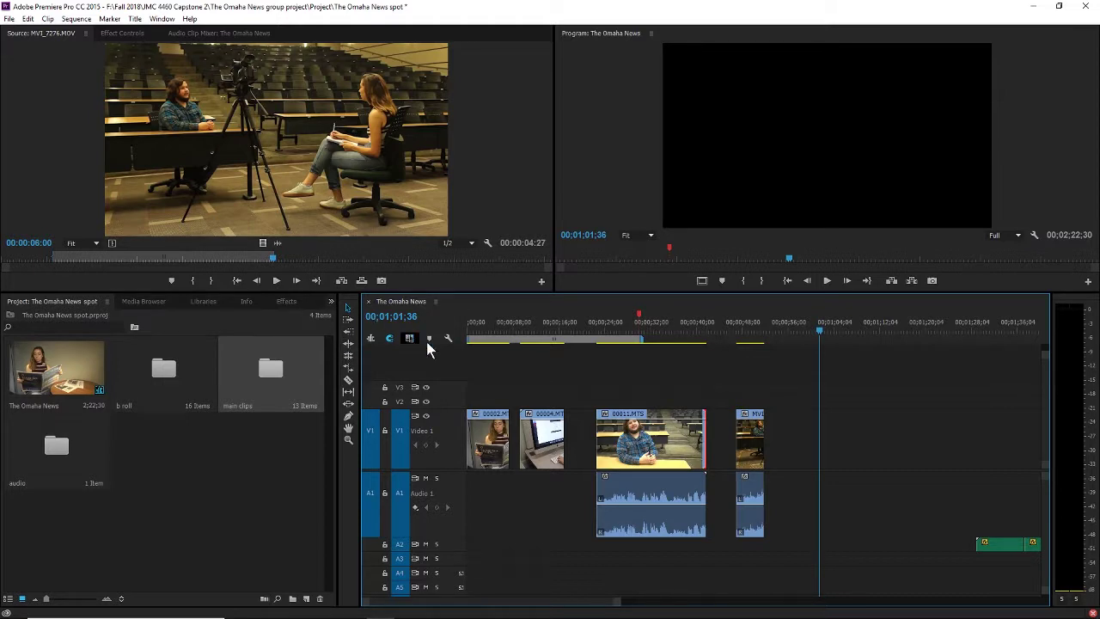
left_click(633, 384)
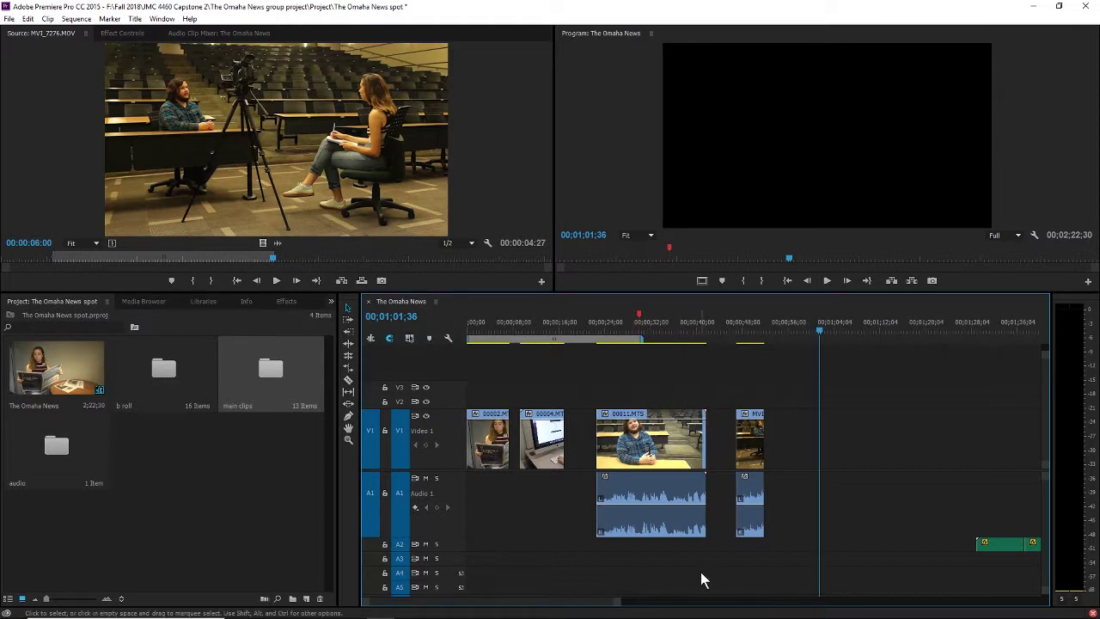
left_click_drag(712, 525, 846, 475)
left_click(891, 369)
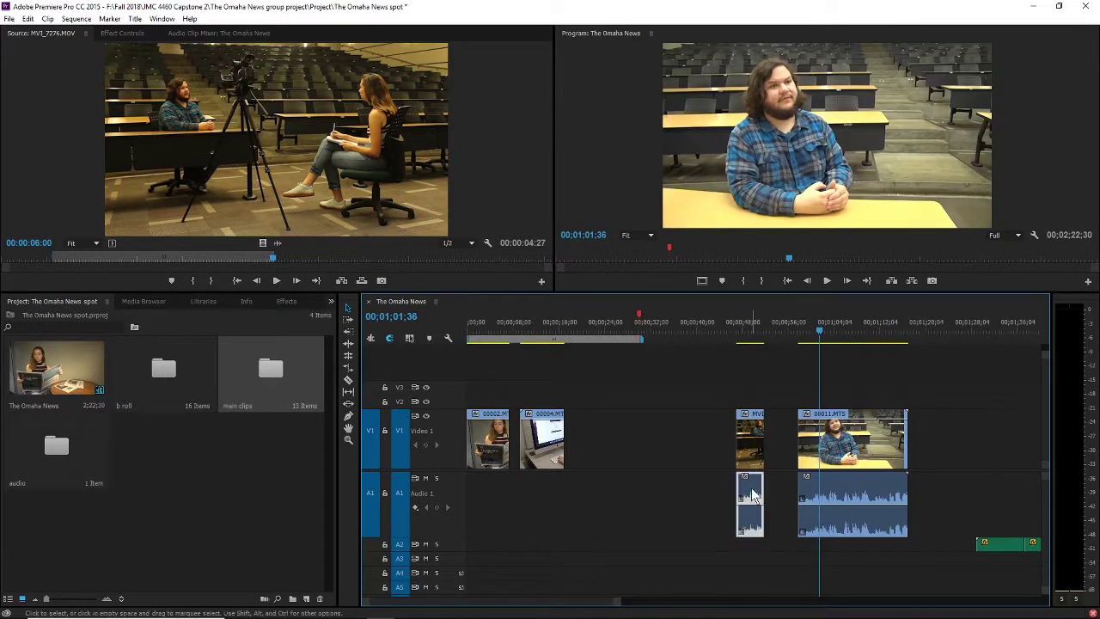
left_click(660, 430)
left_click(647, 385)
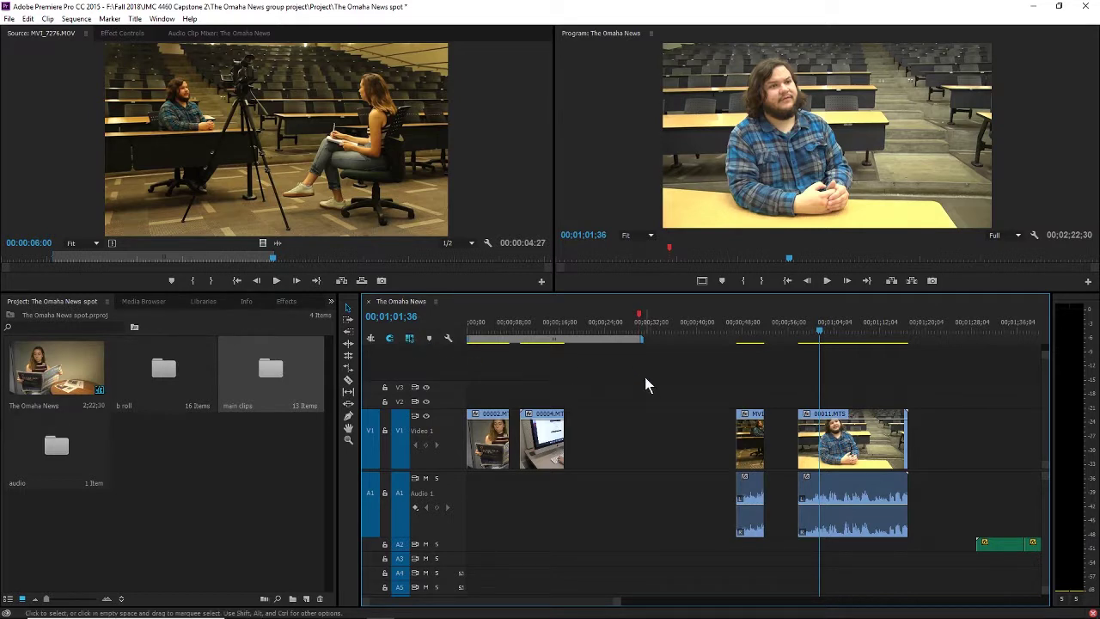
left_click(753, 447)
left_click(870, 442)
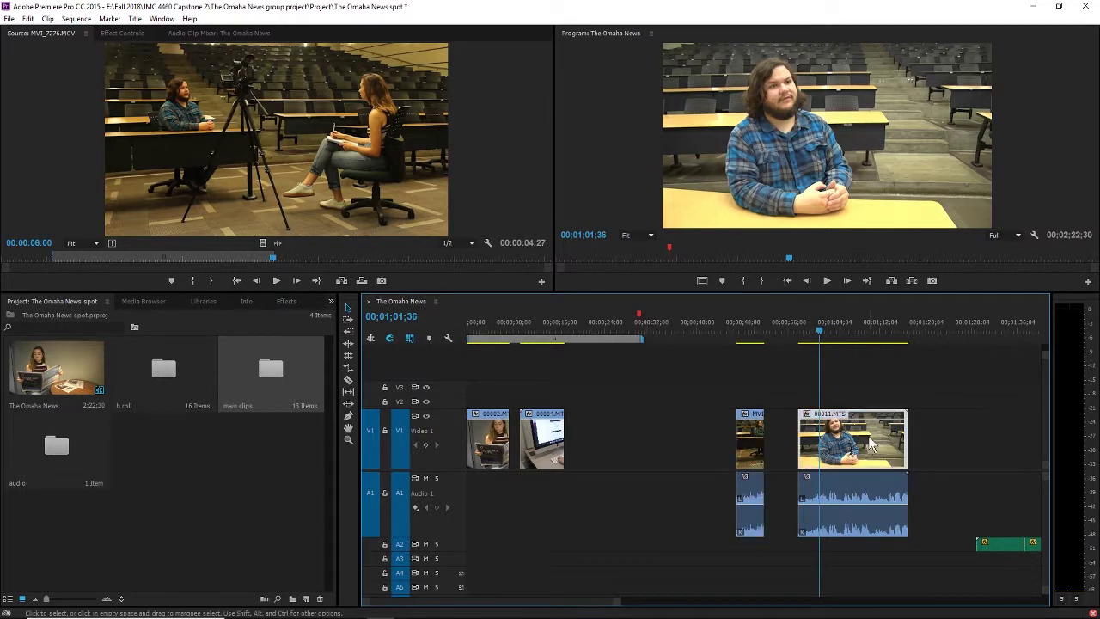
left_click(853, 487)
left_click(850, 438)
left_click(862, 490)
left_click(744, 337)
left_click_drag(745, 336, 740, 336)
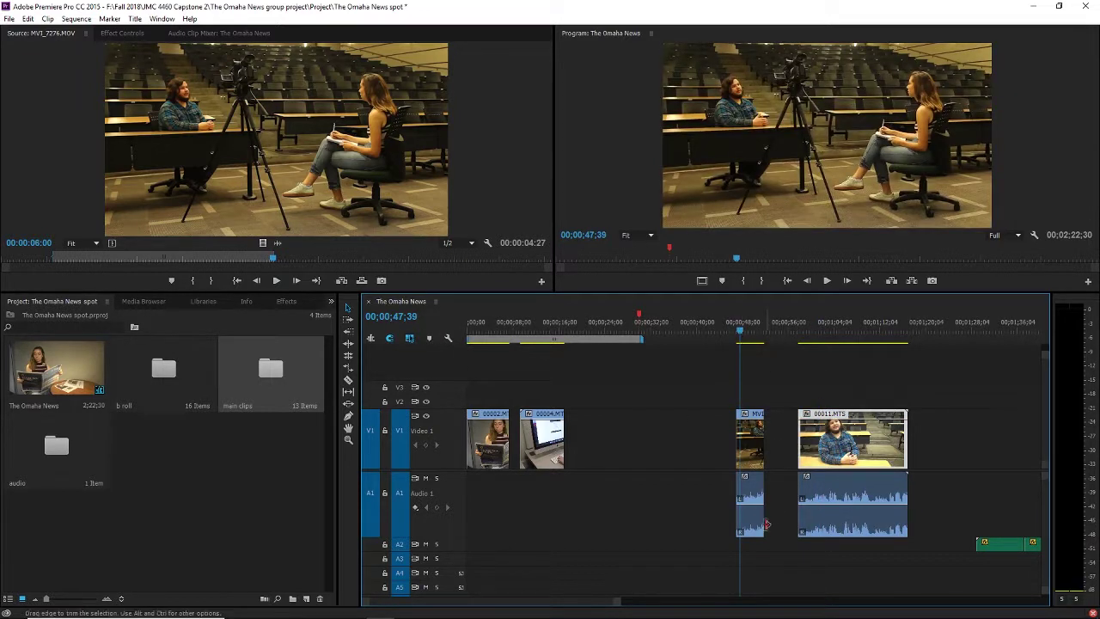
left_click_drag(768, 555, 757, 539)
left_click(755, 545)
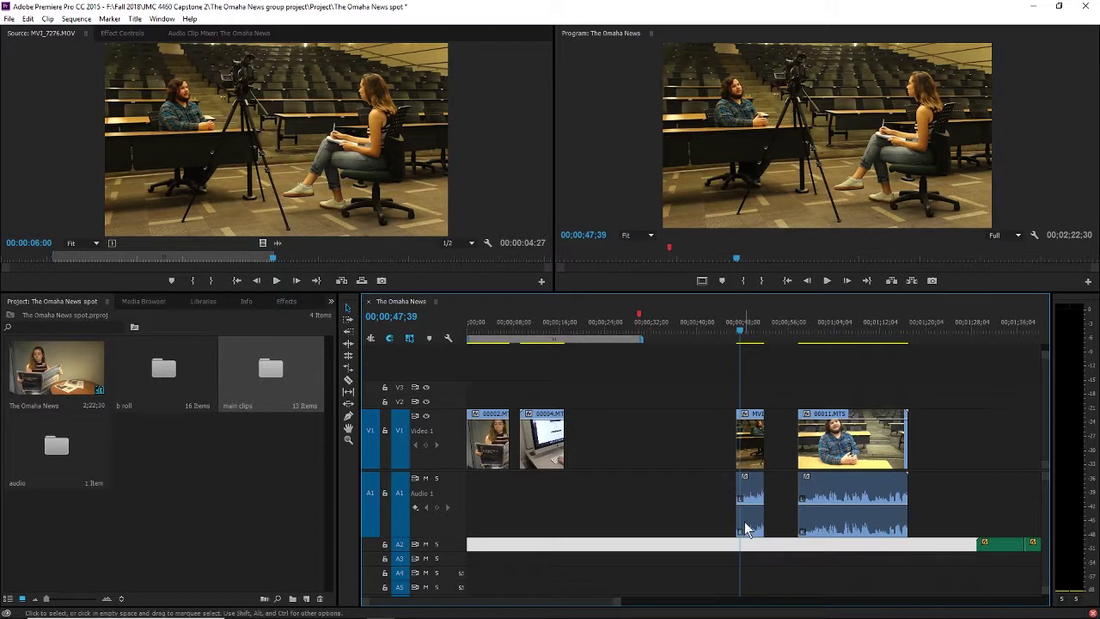
left_click(747, 522)
left_click(622, 464)
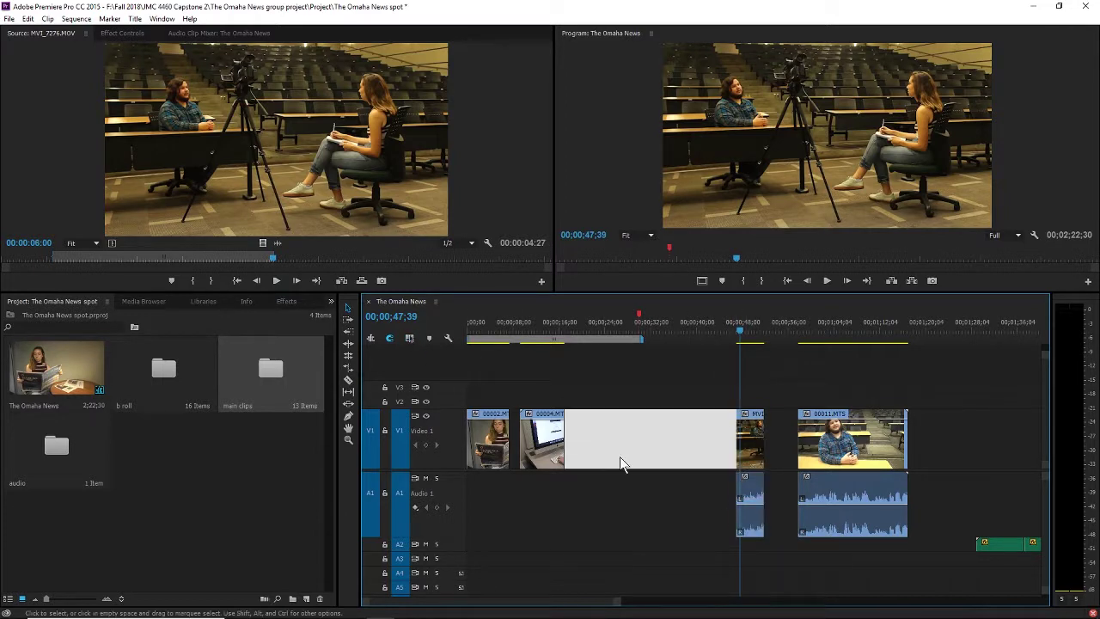
Step: Move the MVI_7276.MOV excerpt with its audio to just after 00004.MTS and place 00011.MTS behind it
left_click(746, 501)
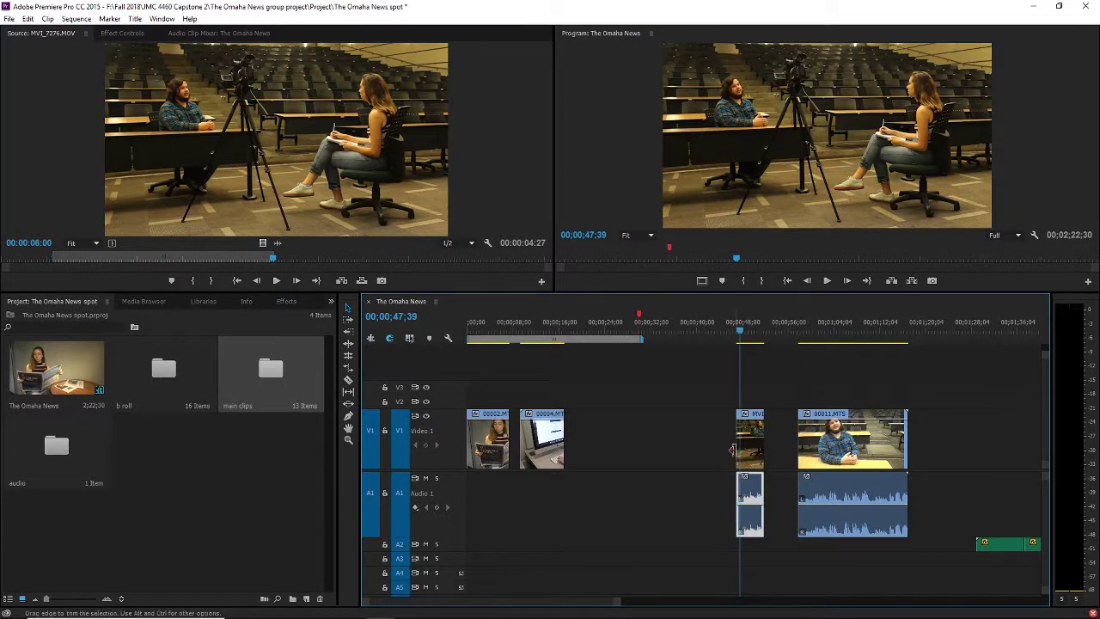
left_click(710, 423)
left_click(751, 526)
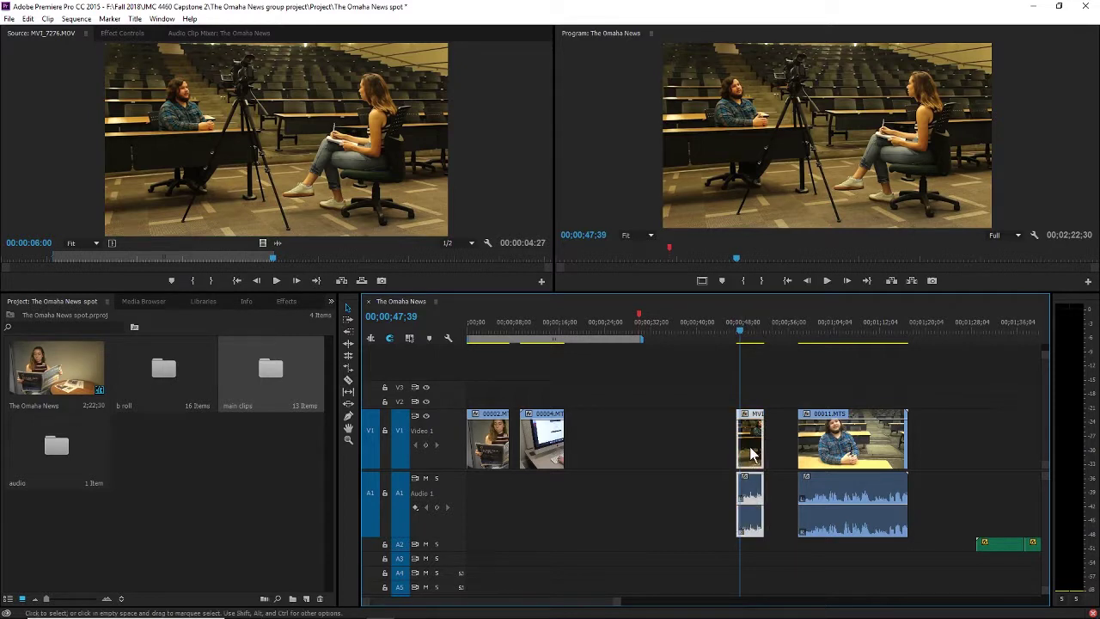
left_click_drag(622, 440, 593, 462)
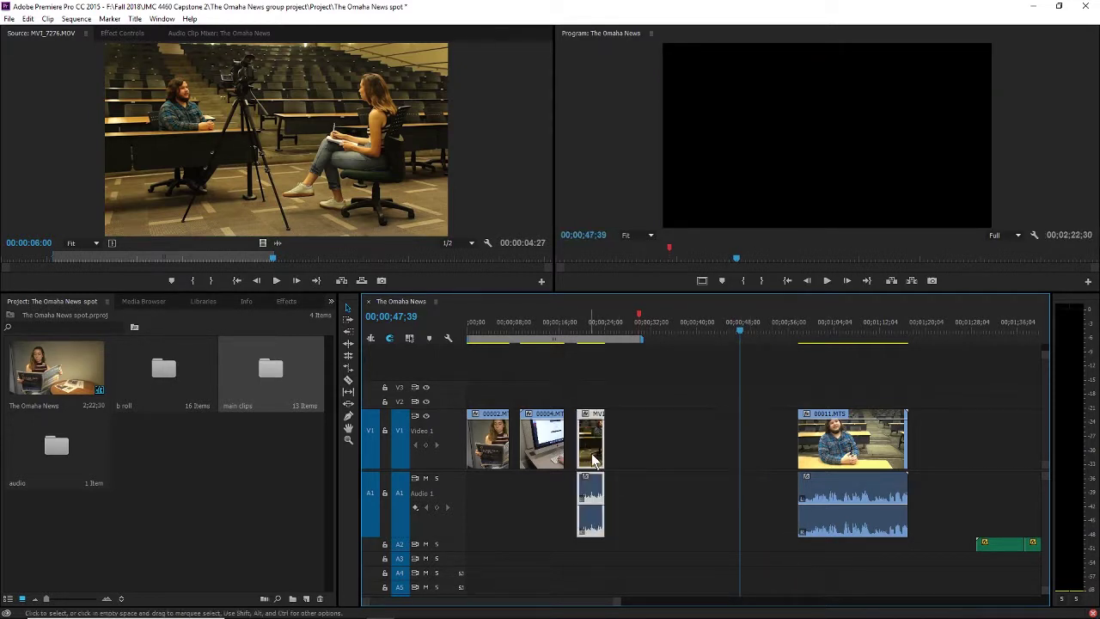
left_click_drag(838, 451, 670, 447)
Step: Play the MVI_7276.MOV excerpt in the sequence from 00;00;19;29 and sample the middle of 00011.MTS
left_click(580, 330)
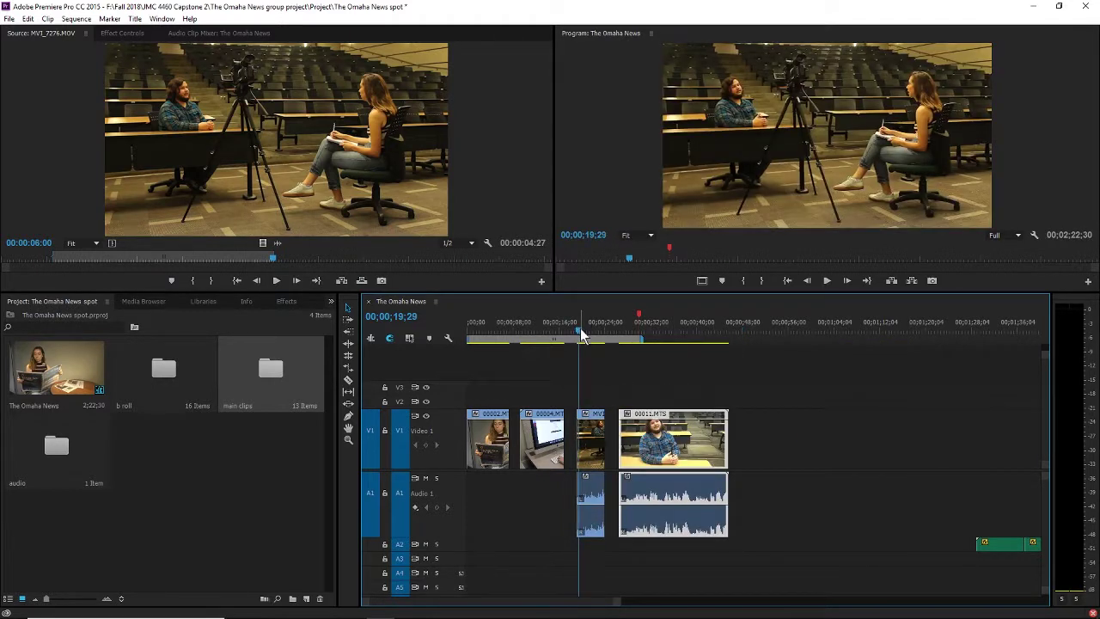
key("space")
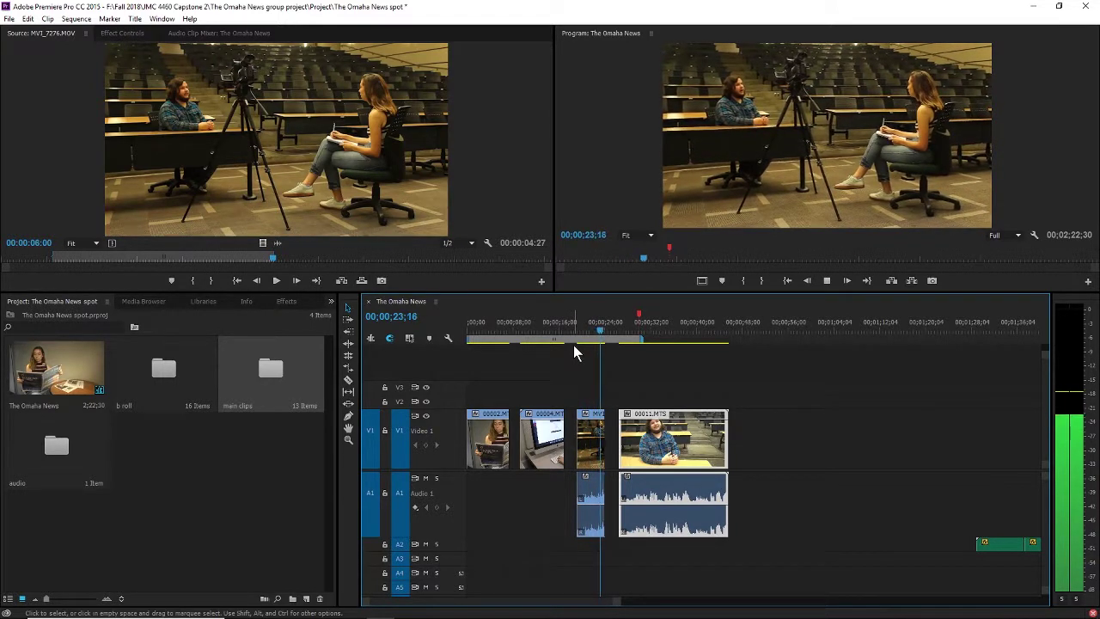
key("space")
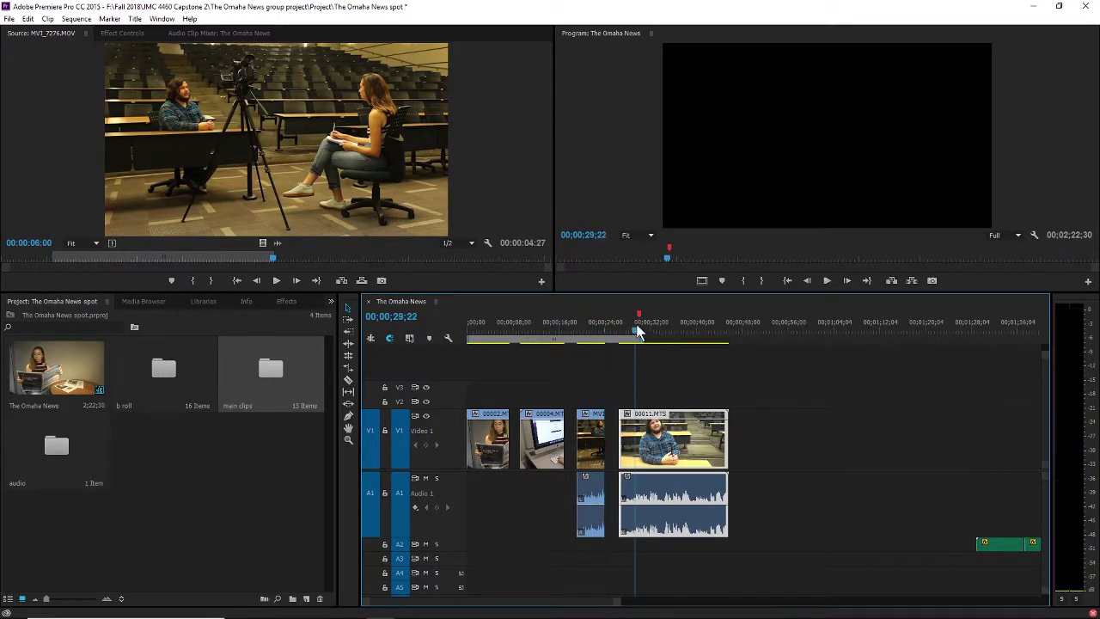
left_click_drag(636, 327, 678, 339)
key("space")
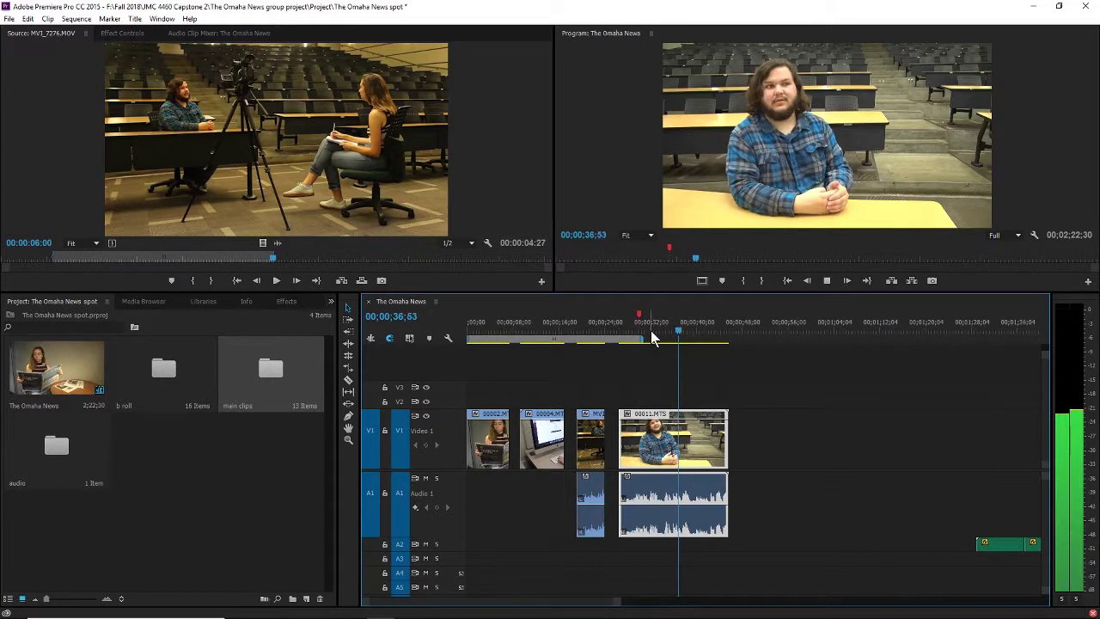
Step: Play 00011.MTS from 00;00;28;22 and split its audio and video shortly before 00;00;34
left_click(632, 340)
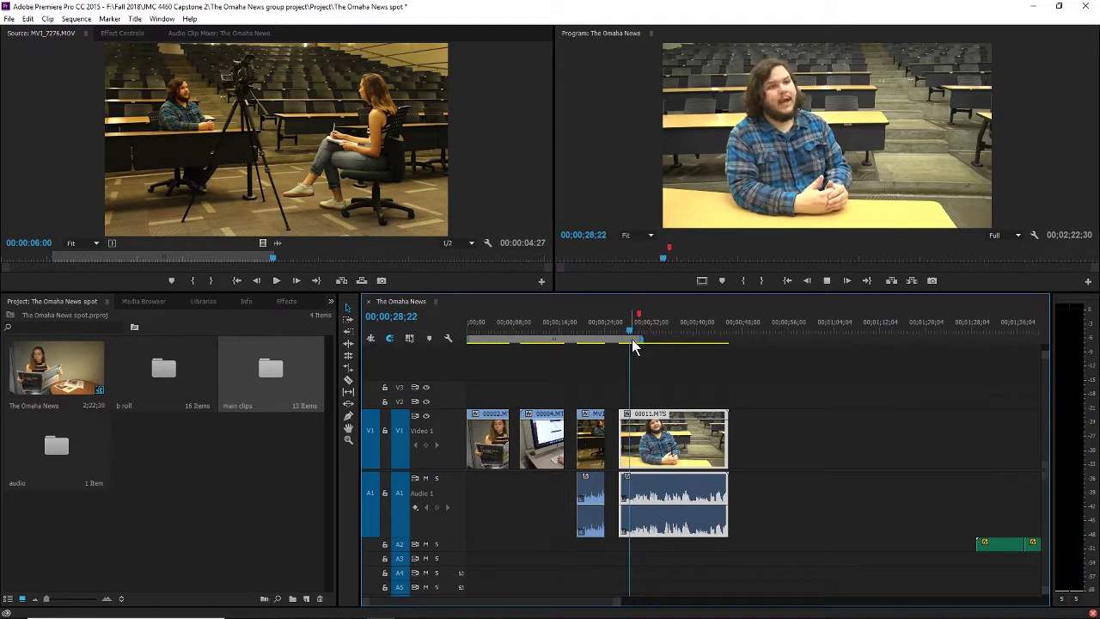
key("c")
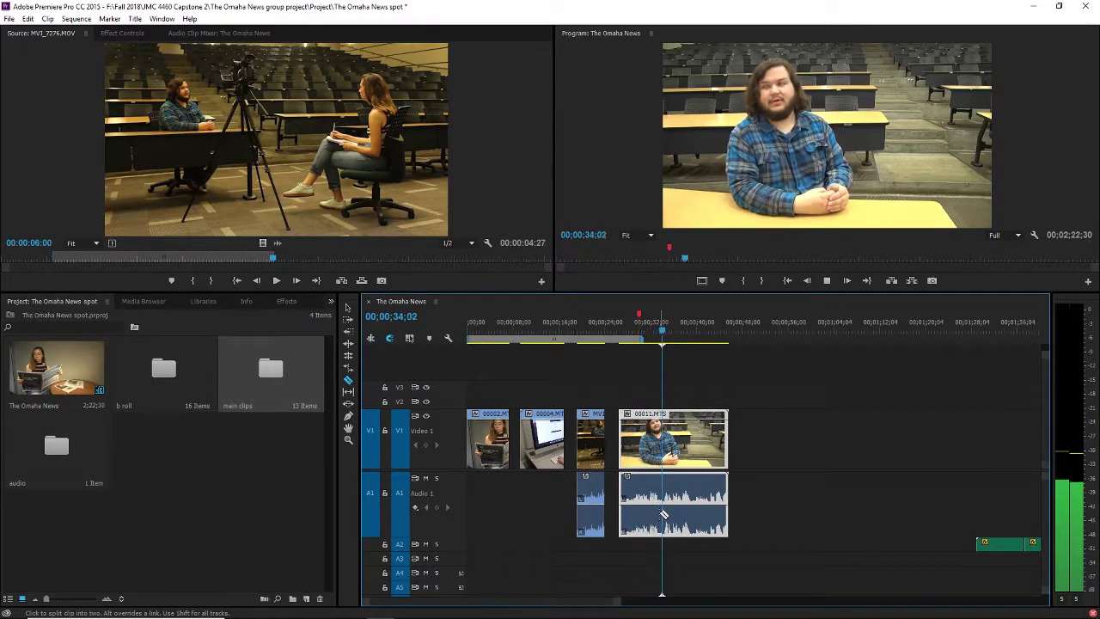
key("space")
key("space")
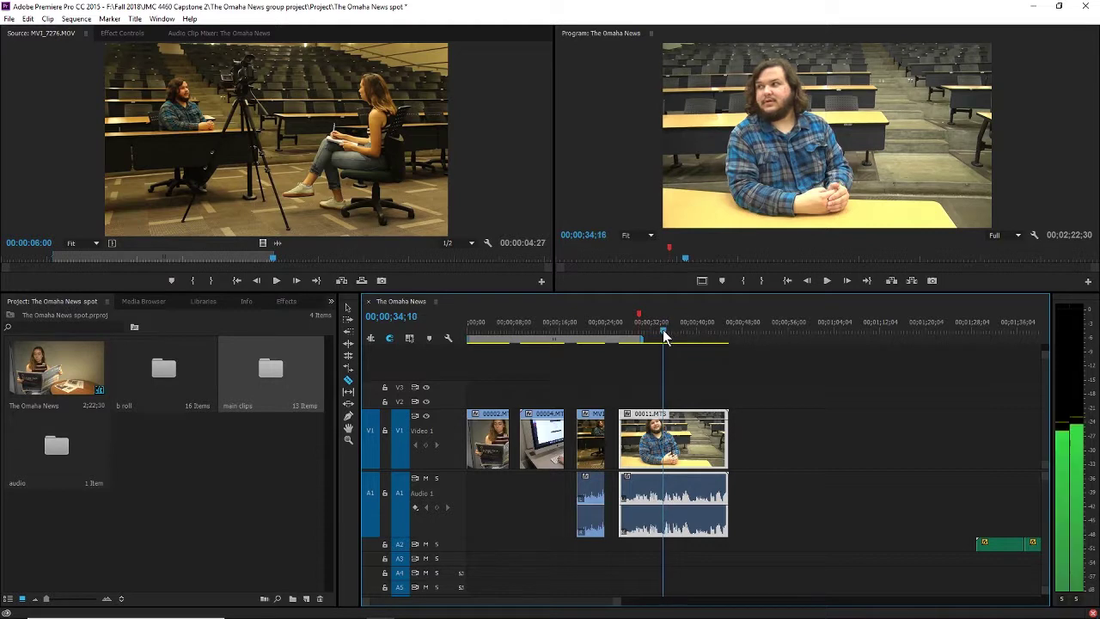
key("space")
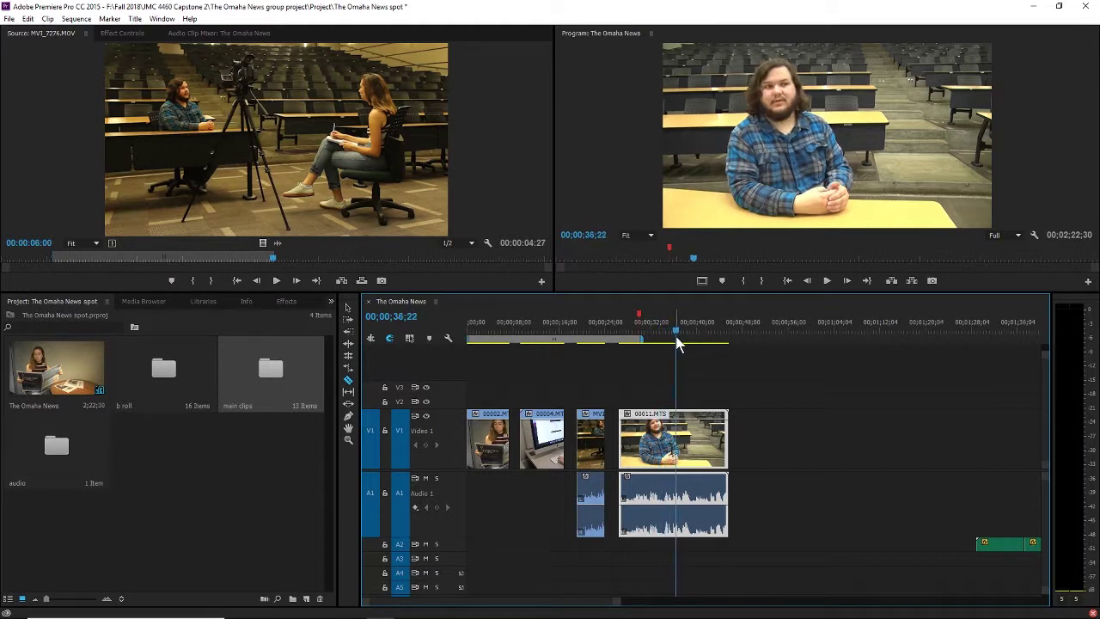
left_click(662, 510, "alt")
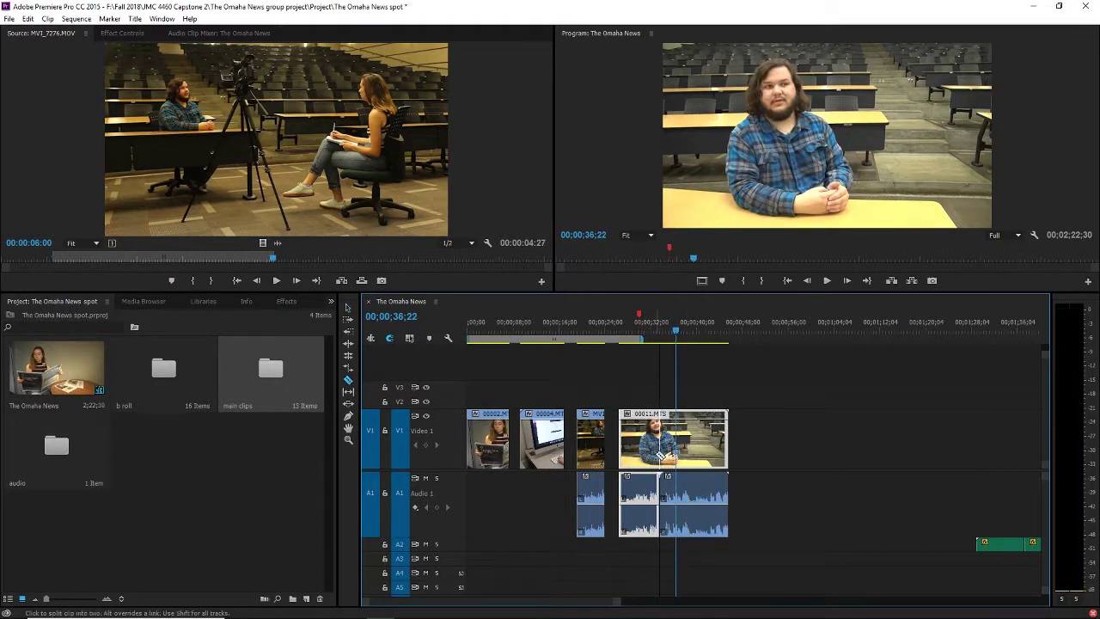
left_click(660, 440)
key("v")
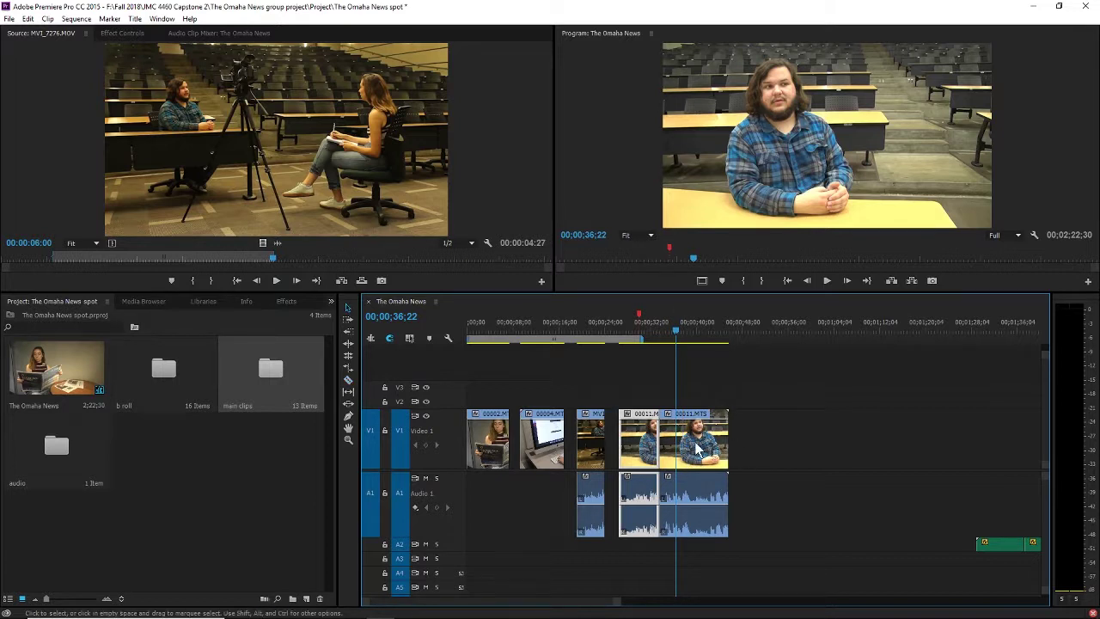
Step: Delete the audio and video of 00011.MTS after the cut
left_click(719, 439)
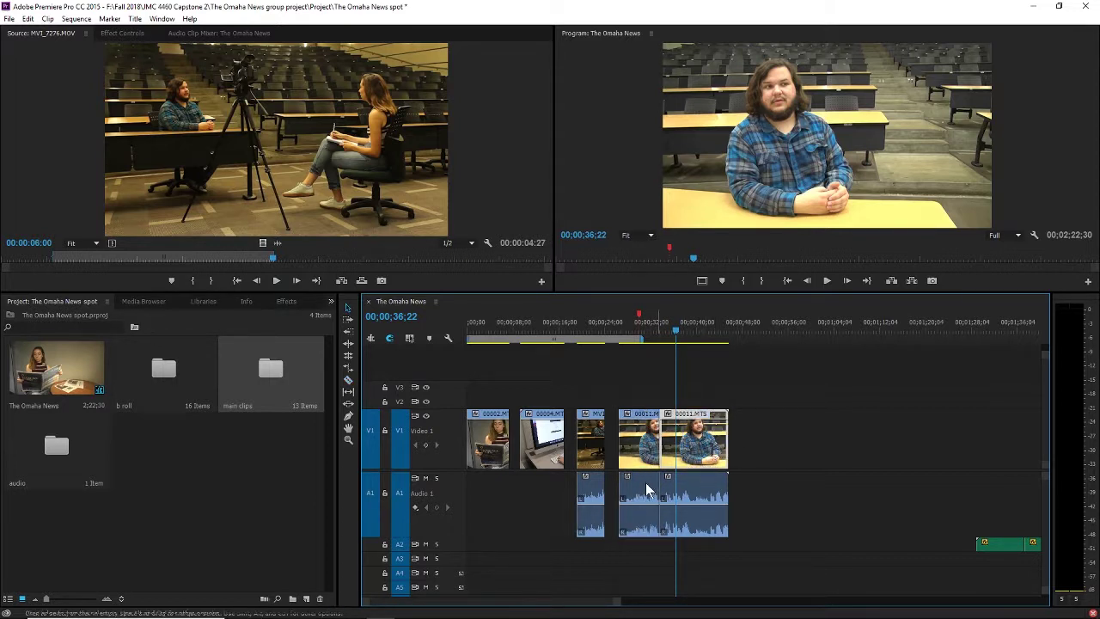
key("c")
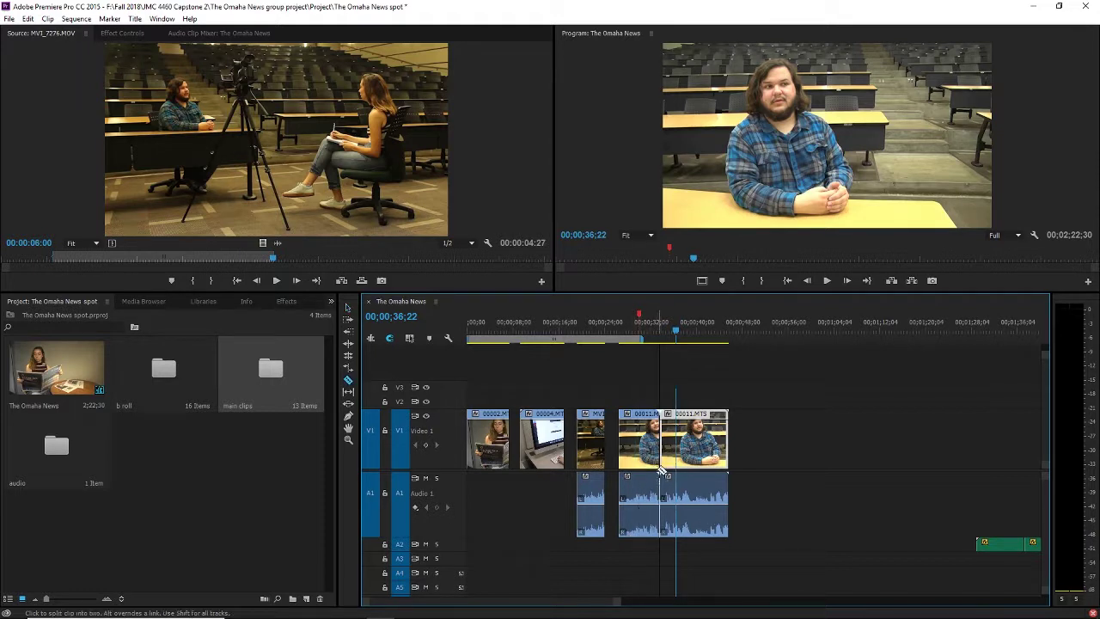
key("v")
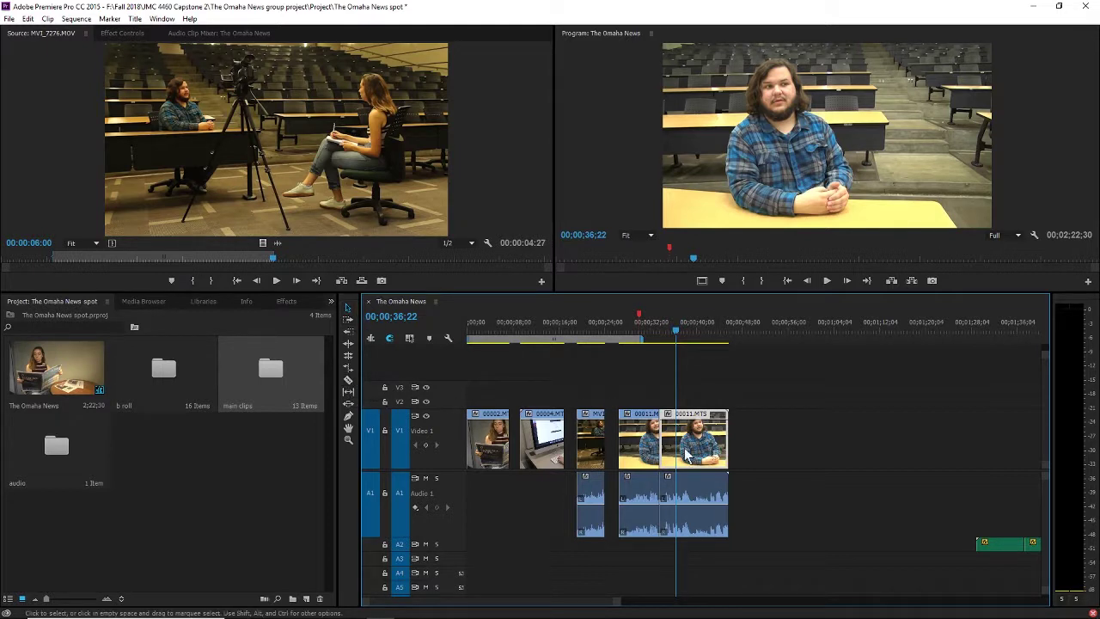
left_click(695, 497)
left_click(699, 451)
left_click(701, 479)
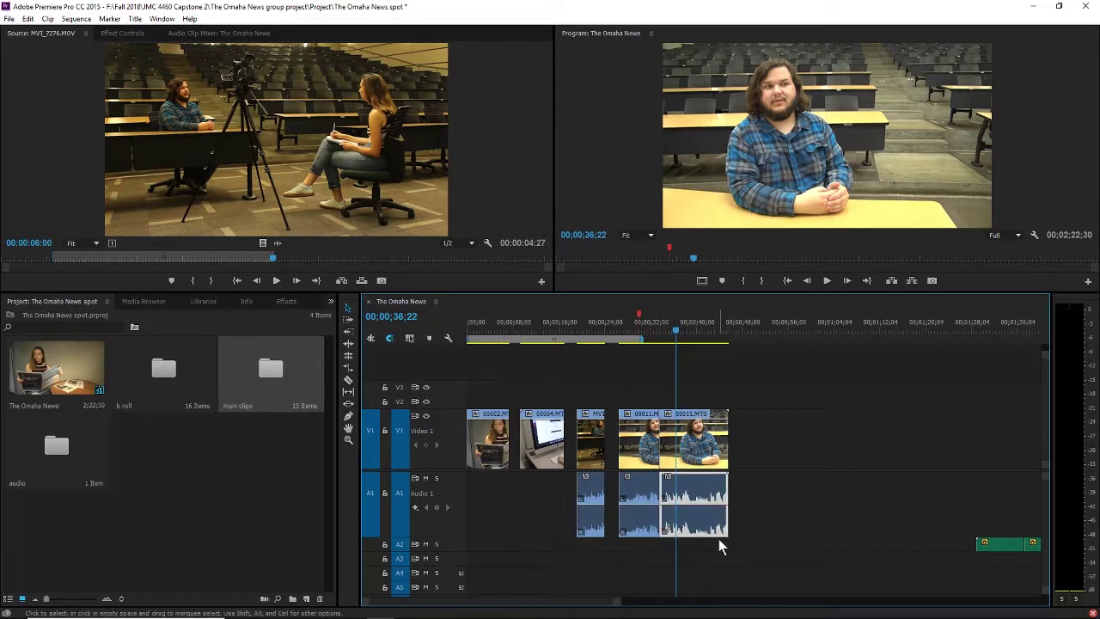
key("Delete")
left_click(700, 440)
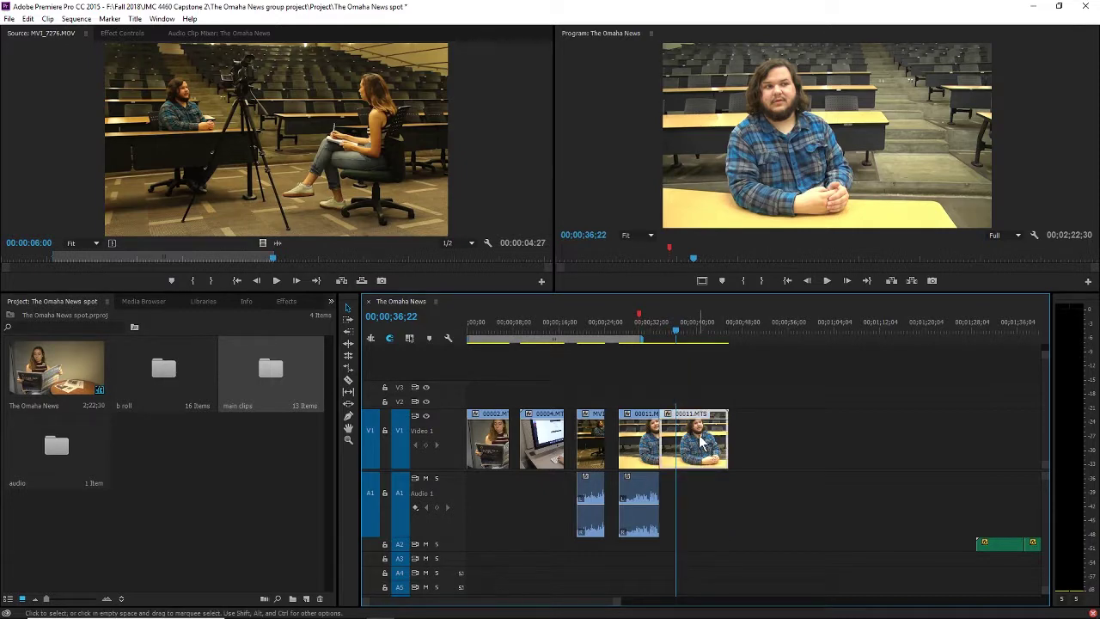
key("Delete")
Step: Play the MVI_7276.MOV excerpt in the sequence repeatedly from about 00;00;20 to review its sound
left_click_drag(622, 337, 579, 339)
key("space")
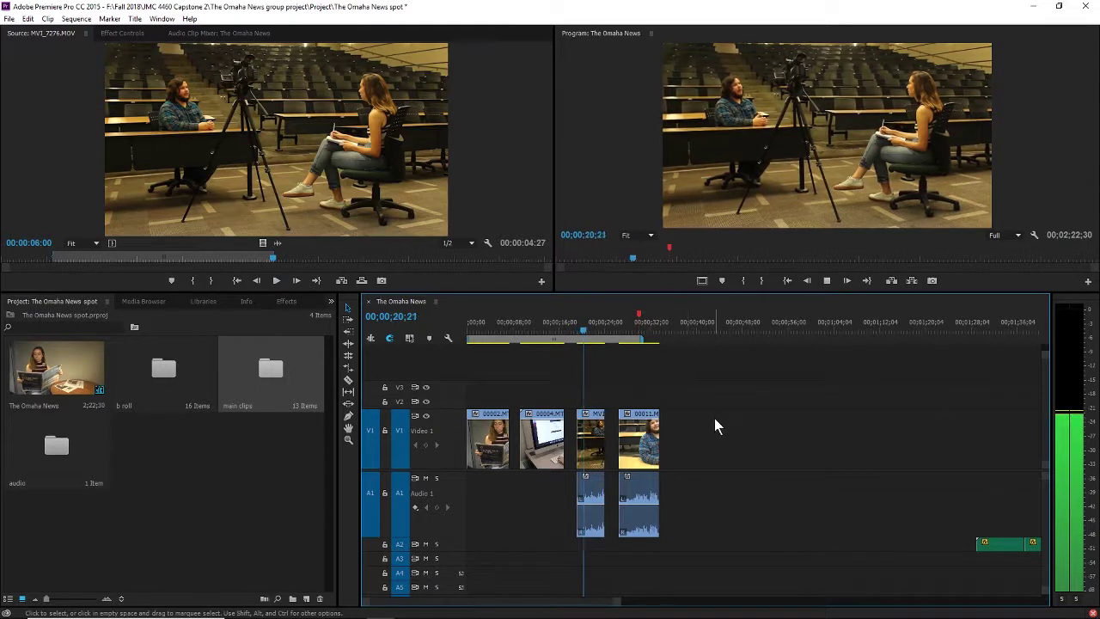
key("space")
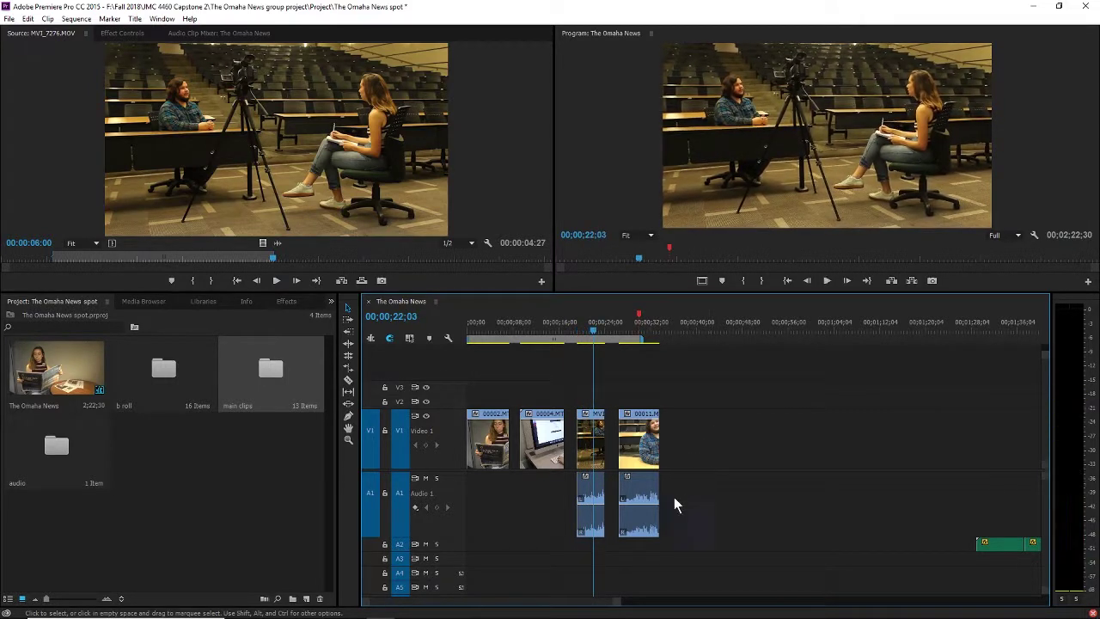
key("space")
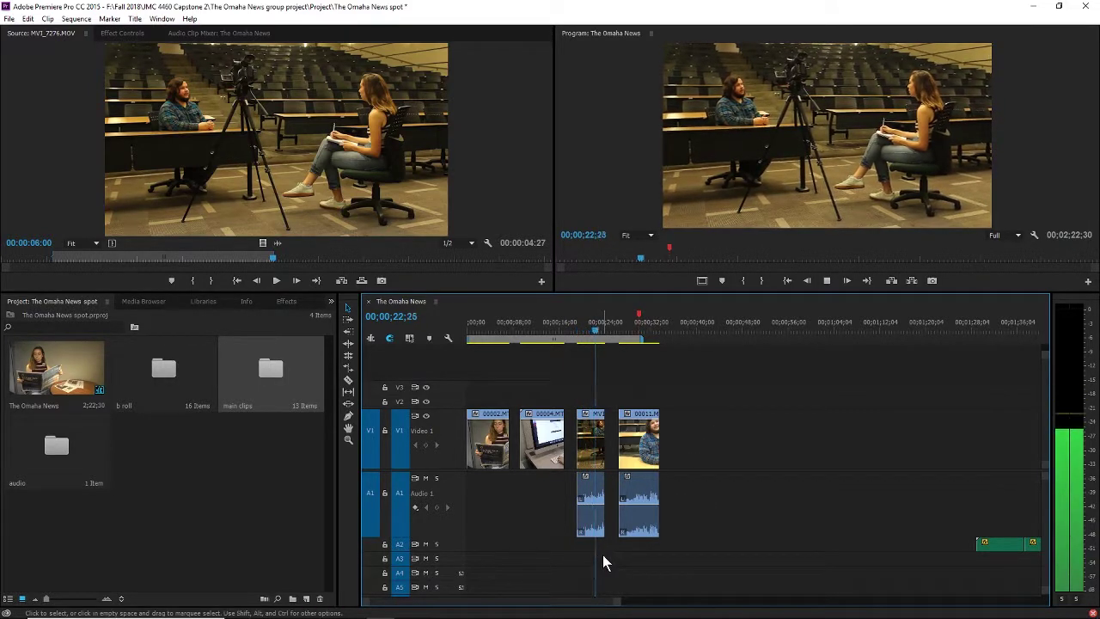
key("space")
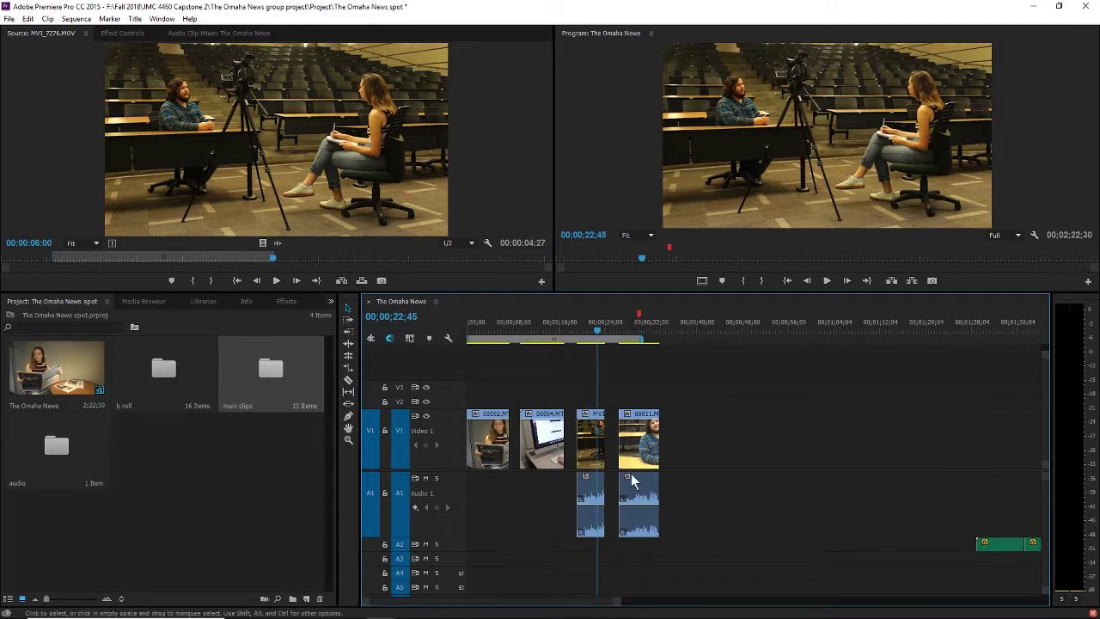
left_click(593, 515)
left_click(588, 338)
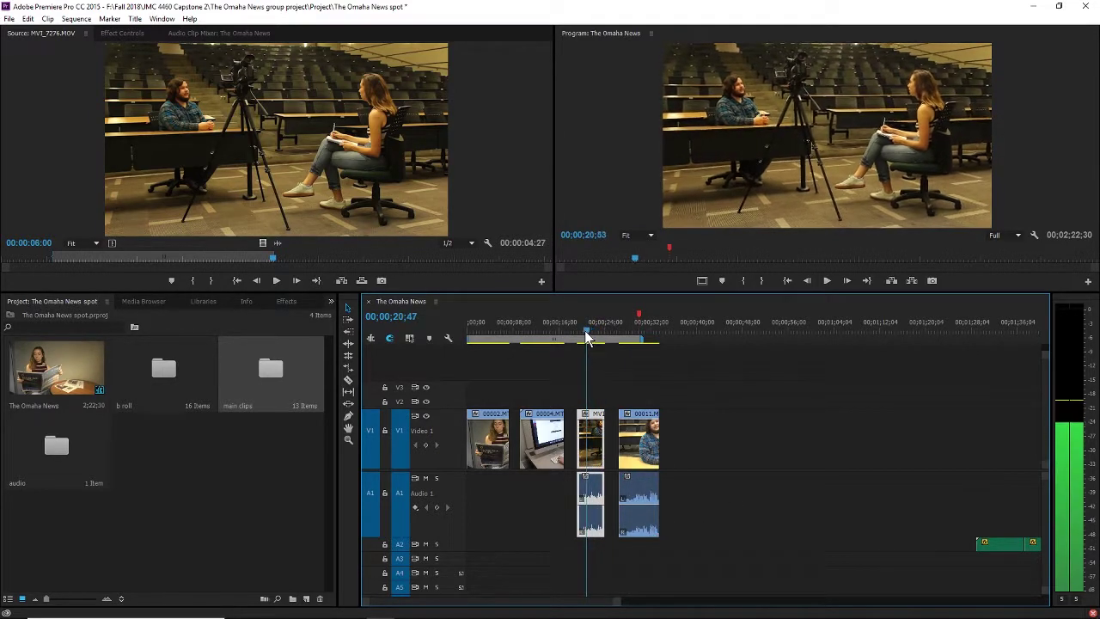
key("space")
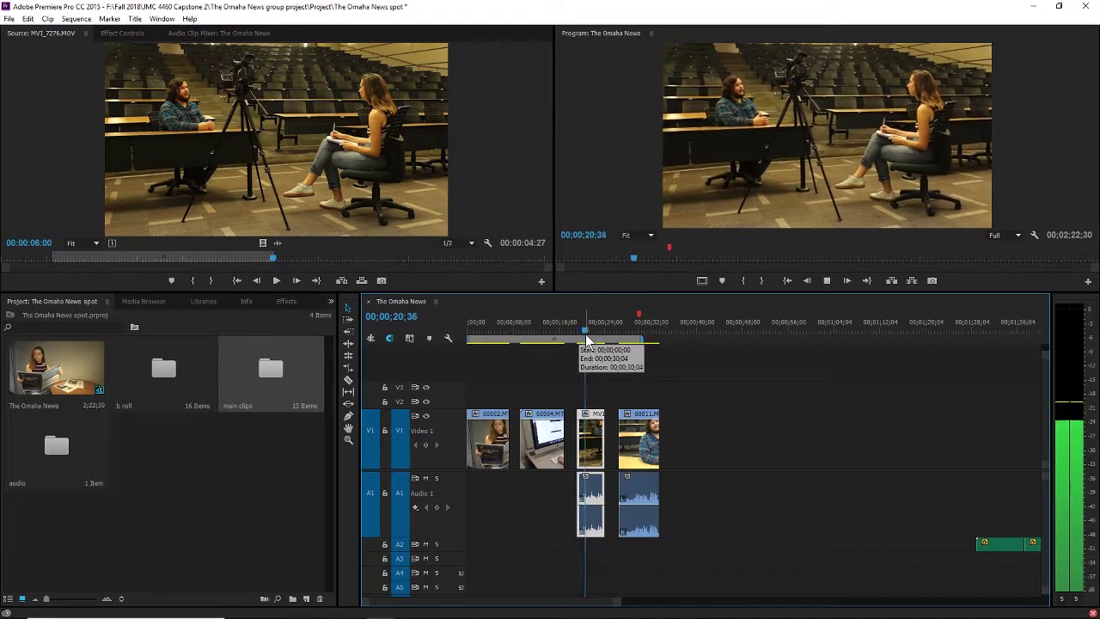
key("space")
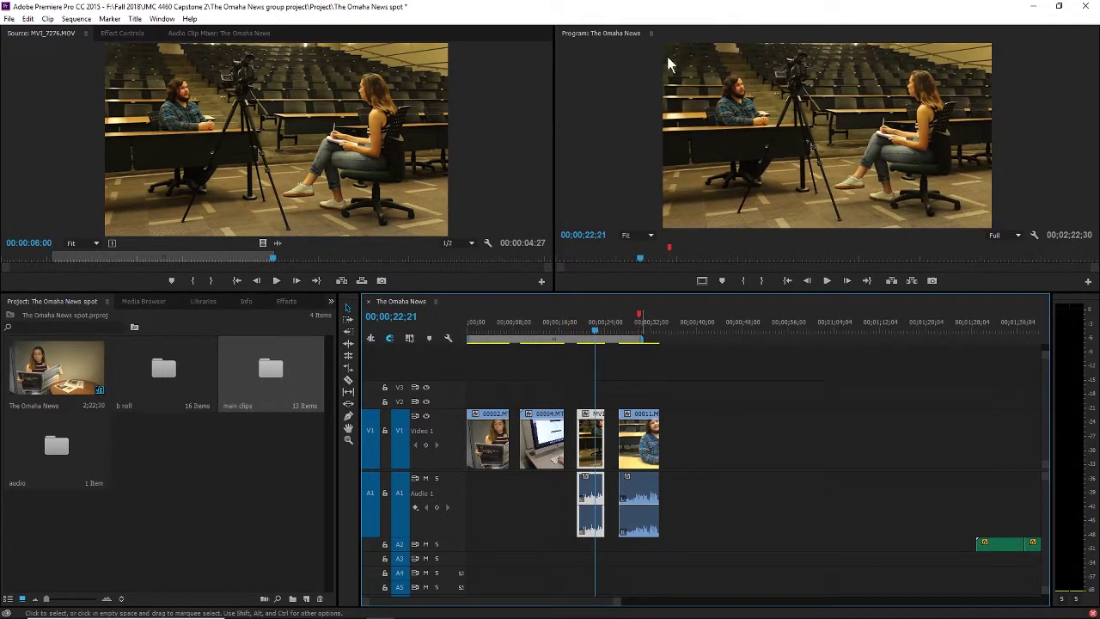
Step: Move the MVI_7276.MOV excerpt with its audio behind 00011.MTS, and shift 00011.MTS to just after 00004.MTS
left_click(636, 583)
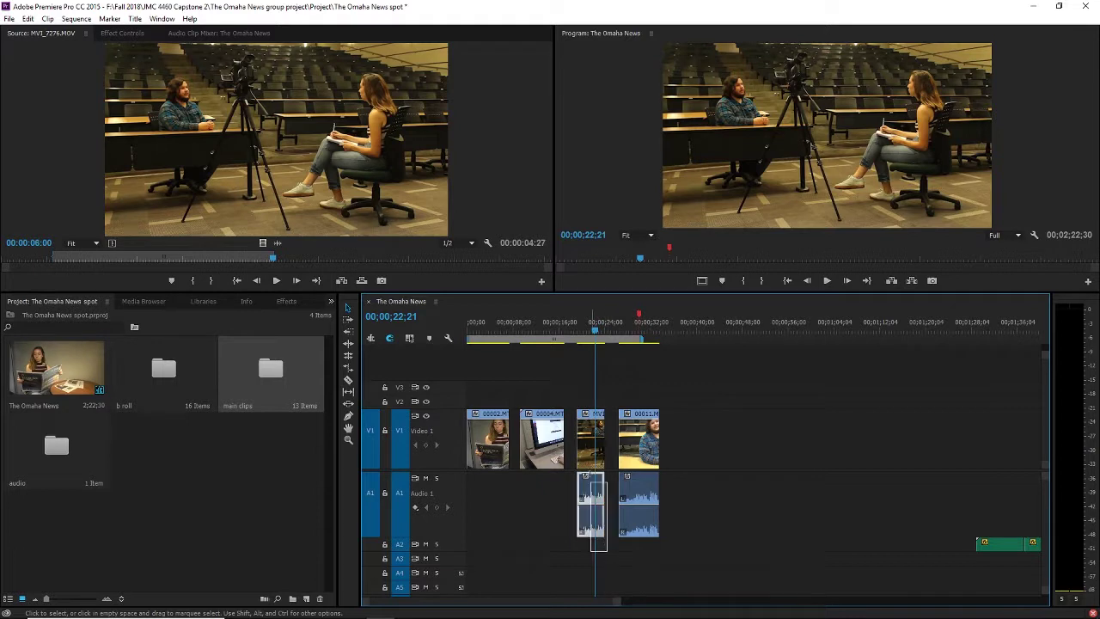
left_click_drag(591, 502, 702, 503)
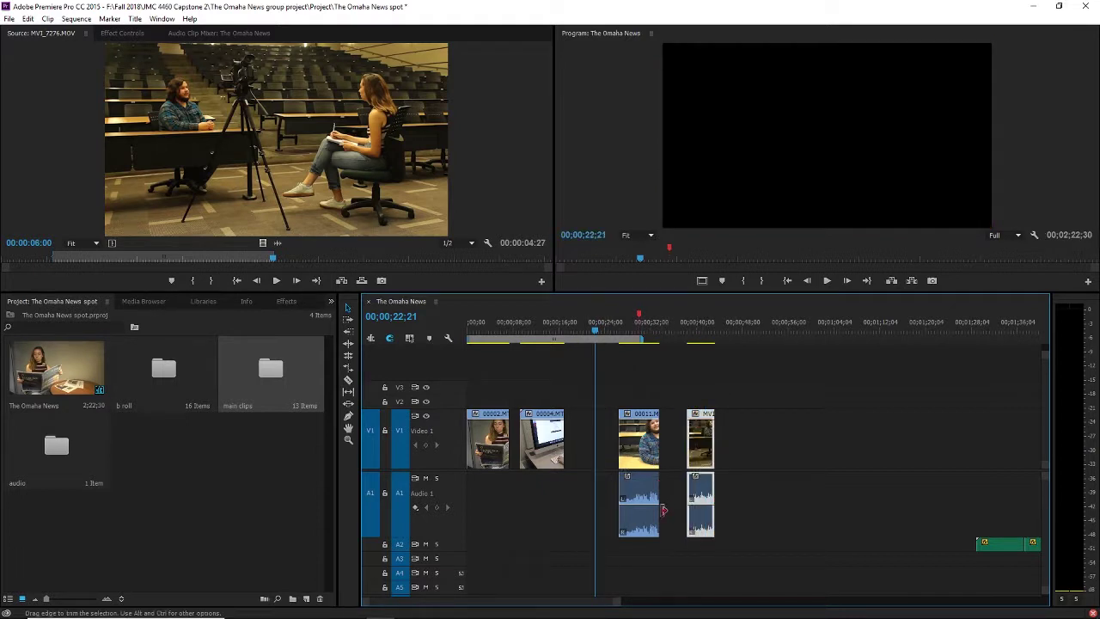
left_click_drag(641, 443, 596, 456)
Step: Play 00011.MTS in its new position from near its start to about 00;00;22;30
left_click(577, 331)
key("space")
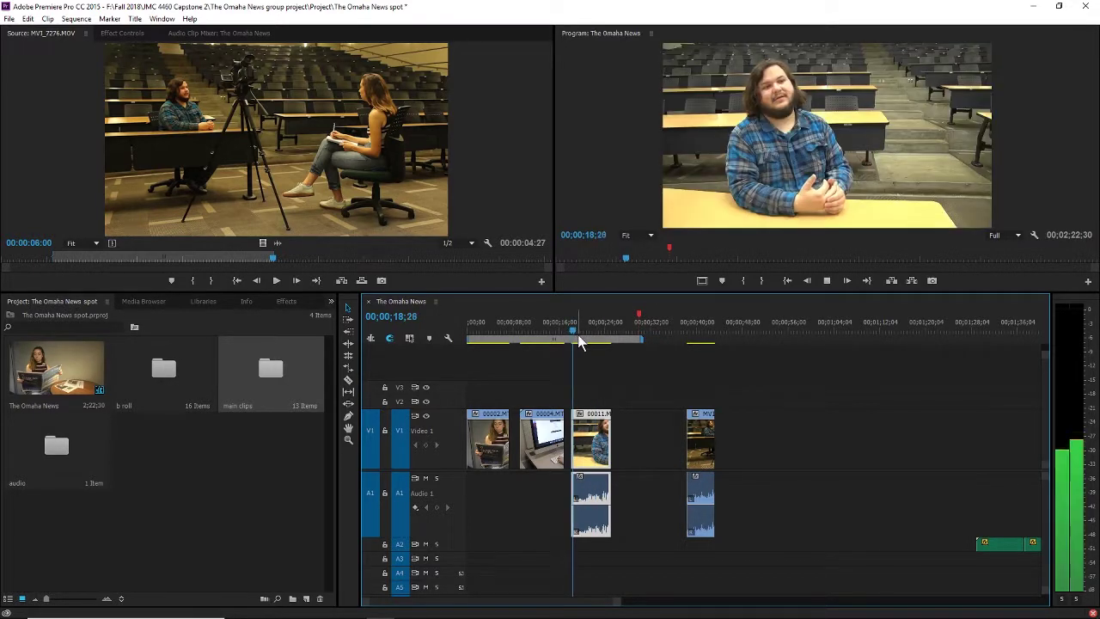
mouse_move(573, 332)
left_mouse_down()
mouse_move(478, 342)
mouse_move(484, 330)
mouse_move(598, 344)
mouse_move(576, 346)
left_mouse_up()
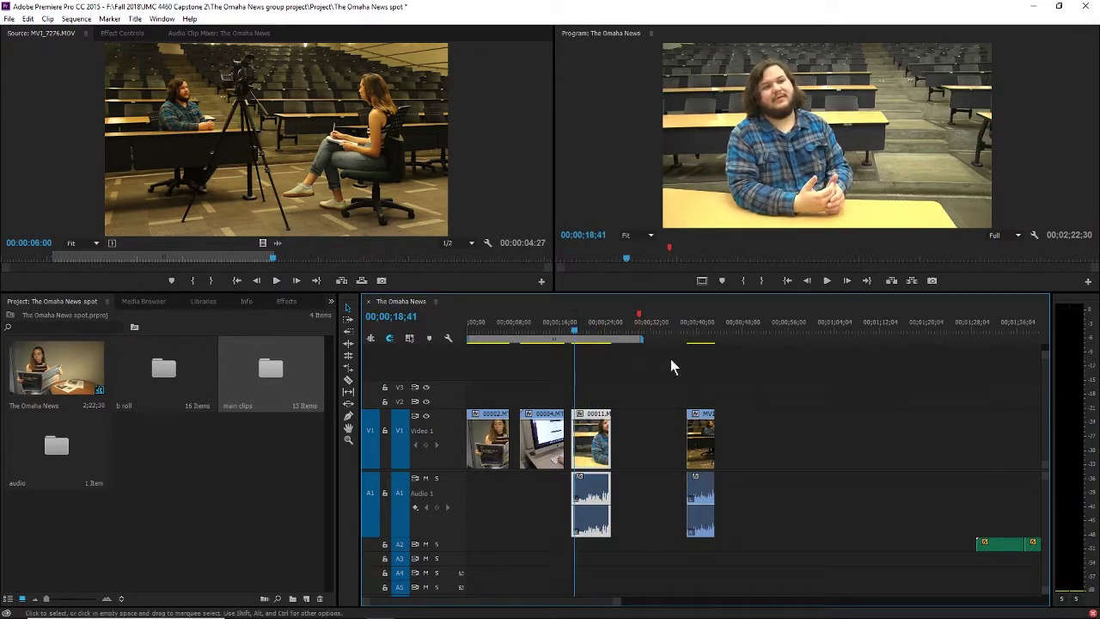
key("space")
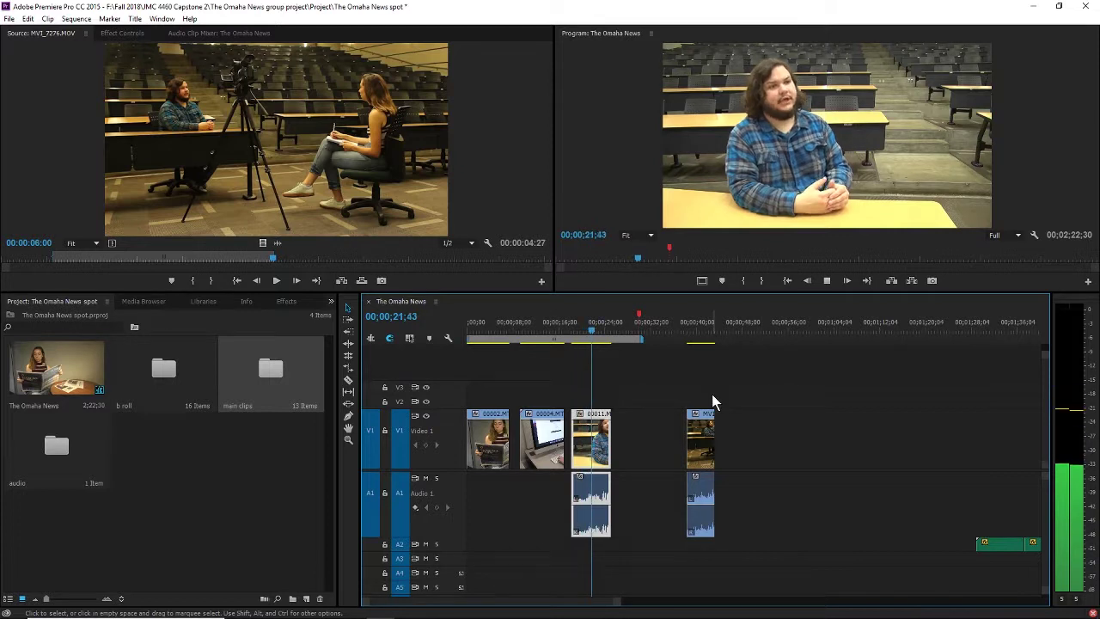
key("space")
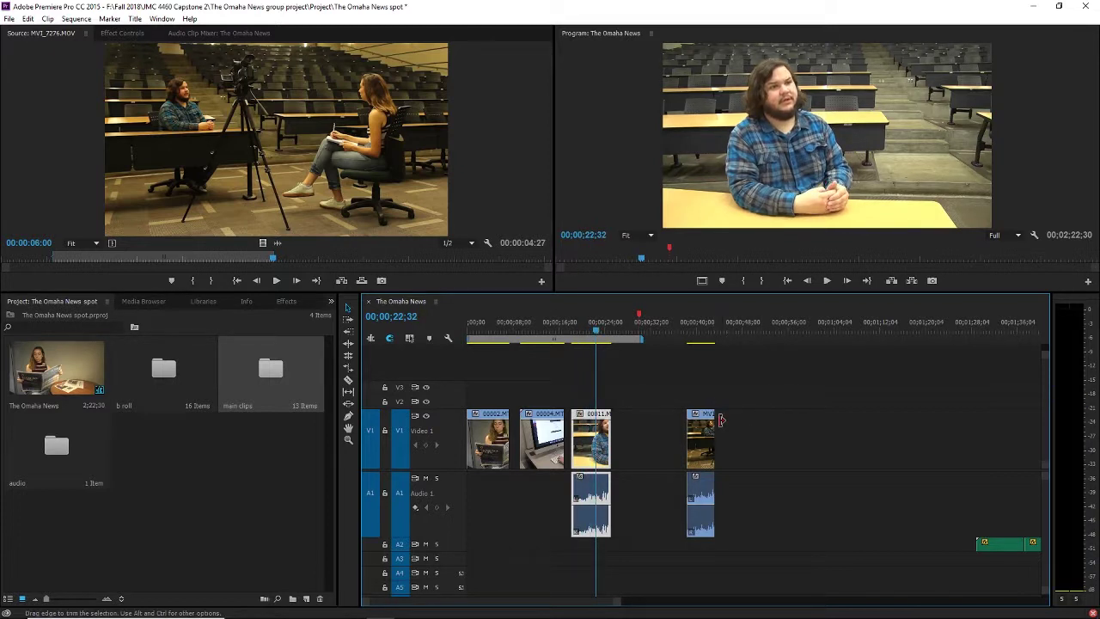
Step: Replay 00011.MTS between about 00;00;21 and 00;00;22;40 and examine its waveform for a precise cut point
key("=")
key("=")
key("=")
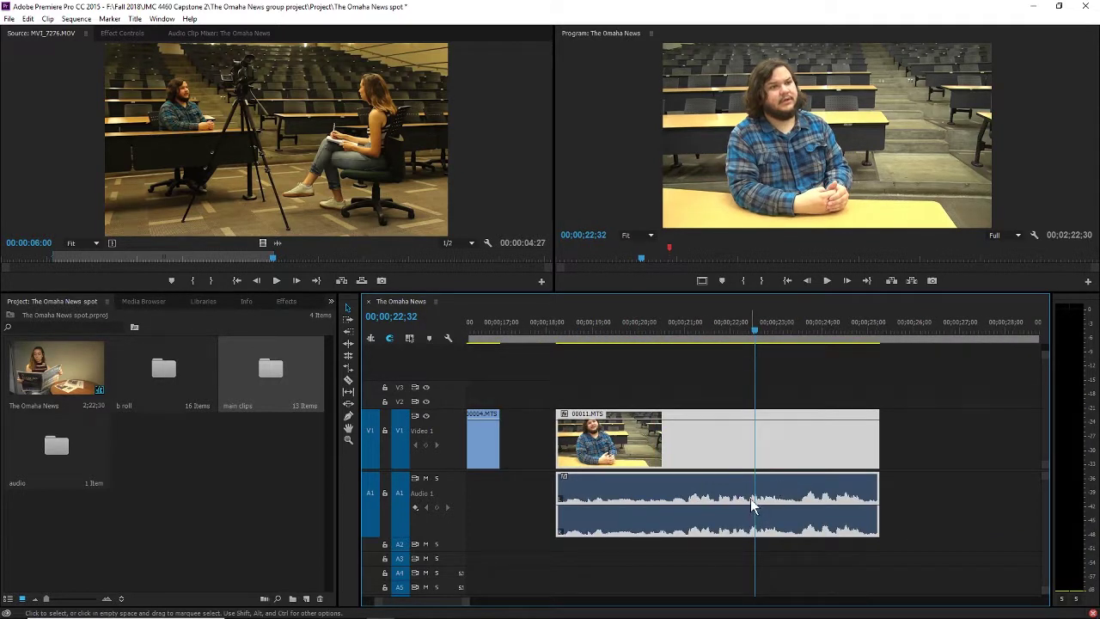
key("-")
key("-")
key("=")
key("=")
key("=")
key("=")
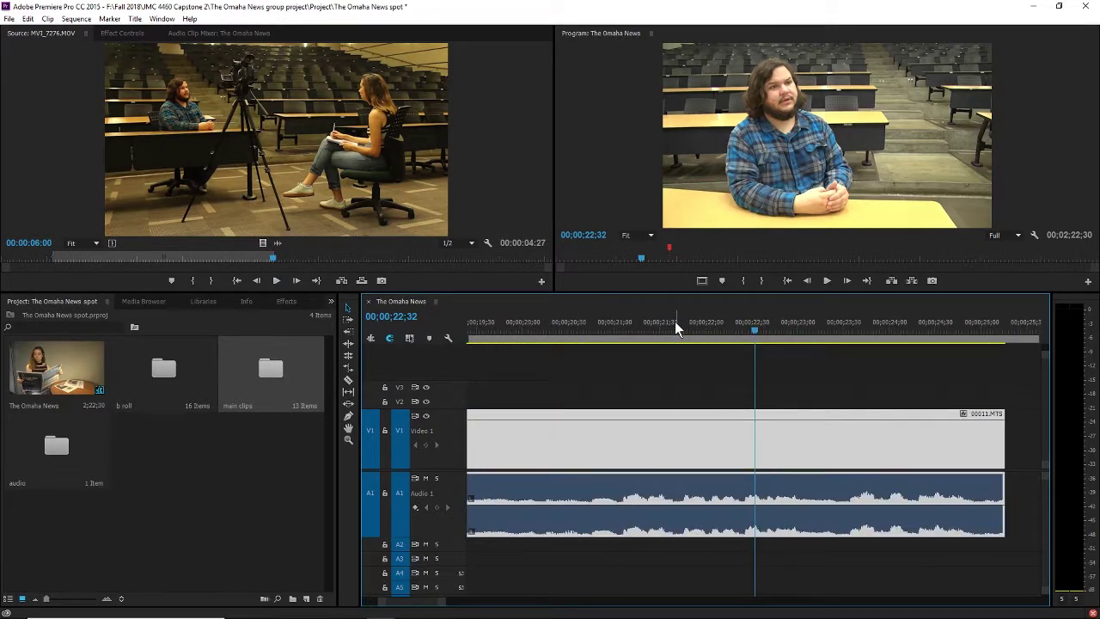
left_click_drag(675, 322, 664, 357)
key("space")
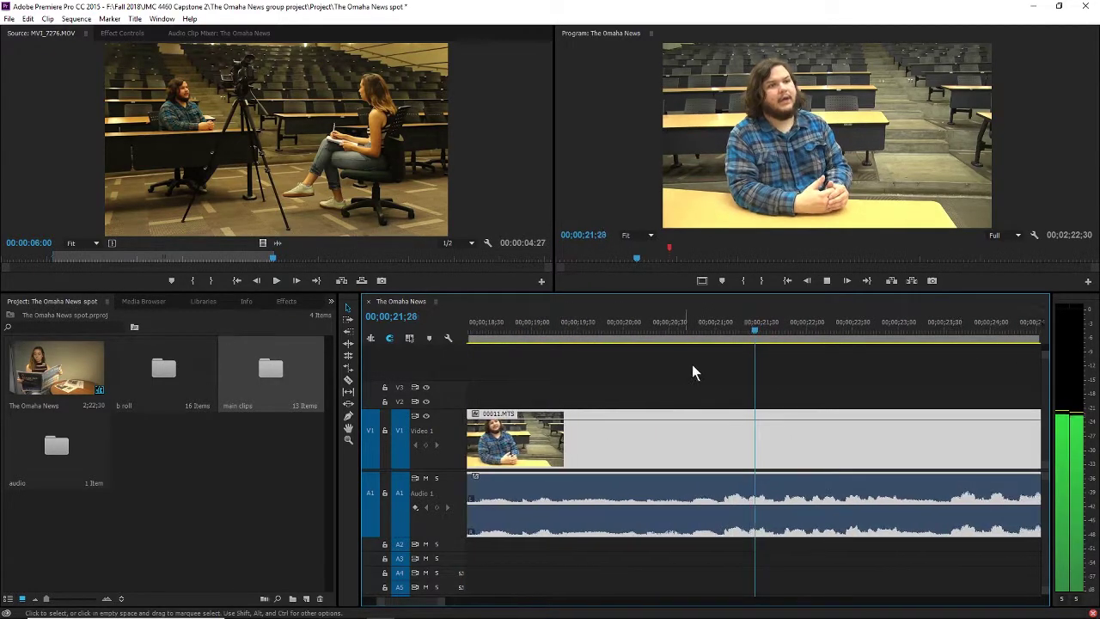
mouse_move(734, 328)
left_mouse_down()
mouse_move(643, 337)
mouse_move(751, 352)
mouse_move(739, 354)
mouse_move(734, 326)
mouse_move(694, 328)
mouse_move(777, 335)
mouse_move(719, 333)
left_mouse_up()
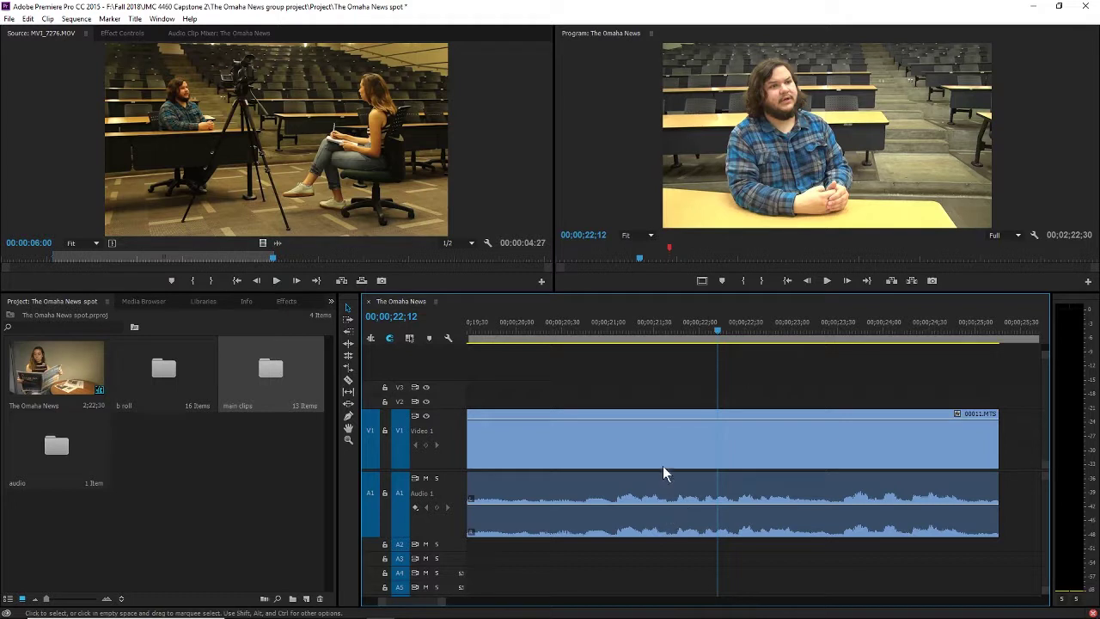
left_click(681, 330)
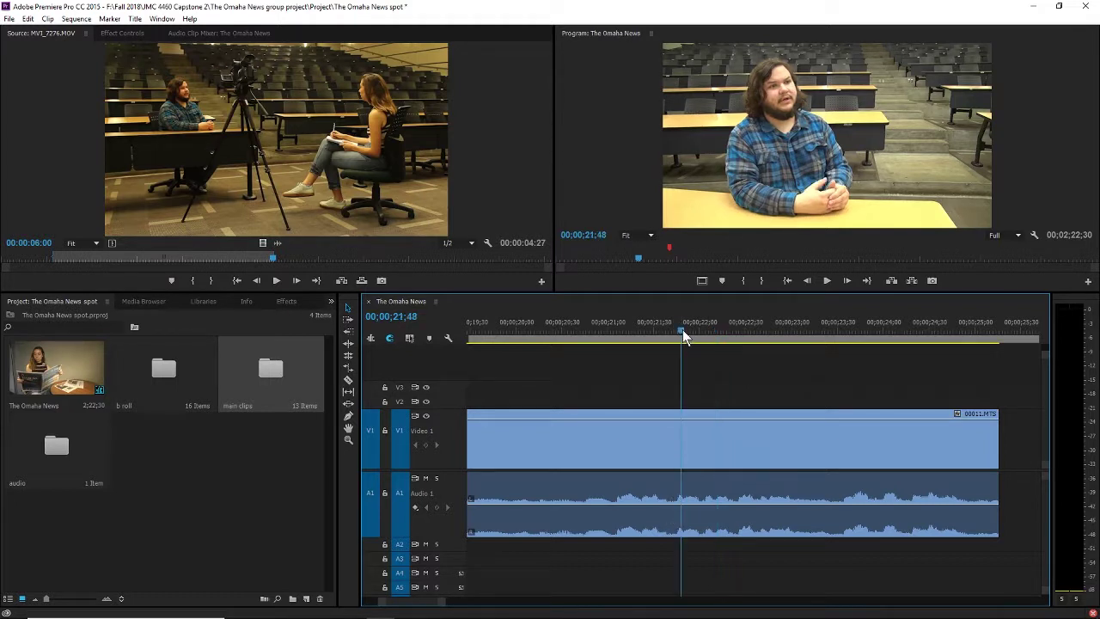
key("space")
key("space")
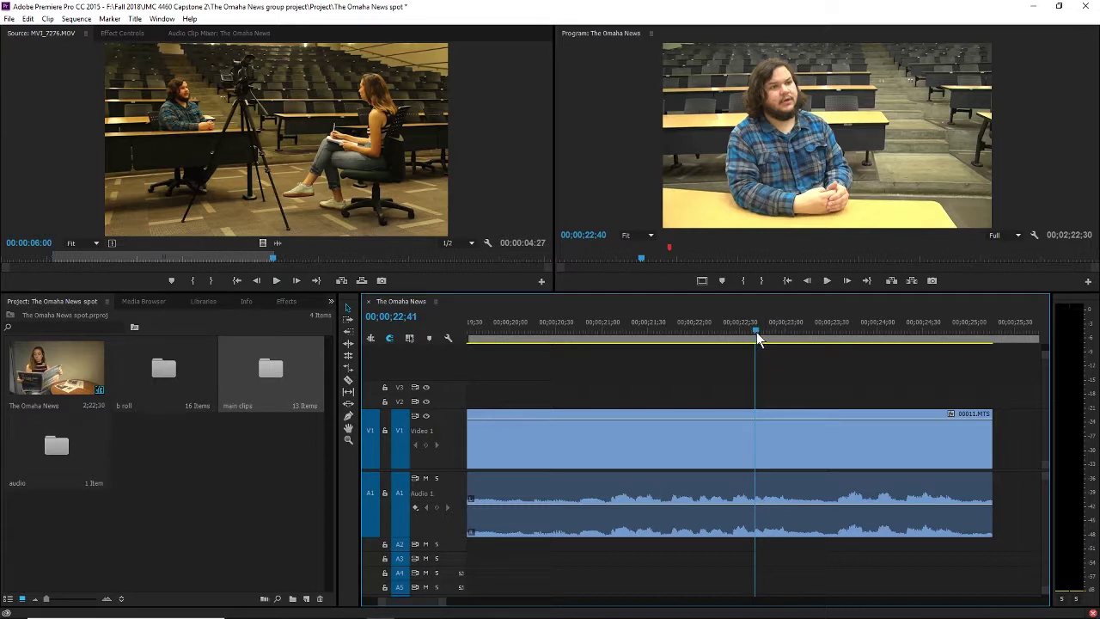
left_click_drag(756, 333, 653, 351)
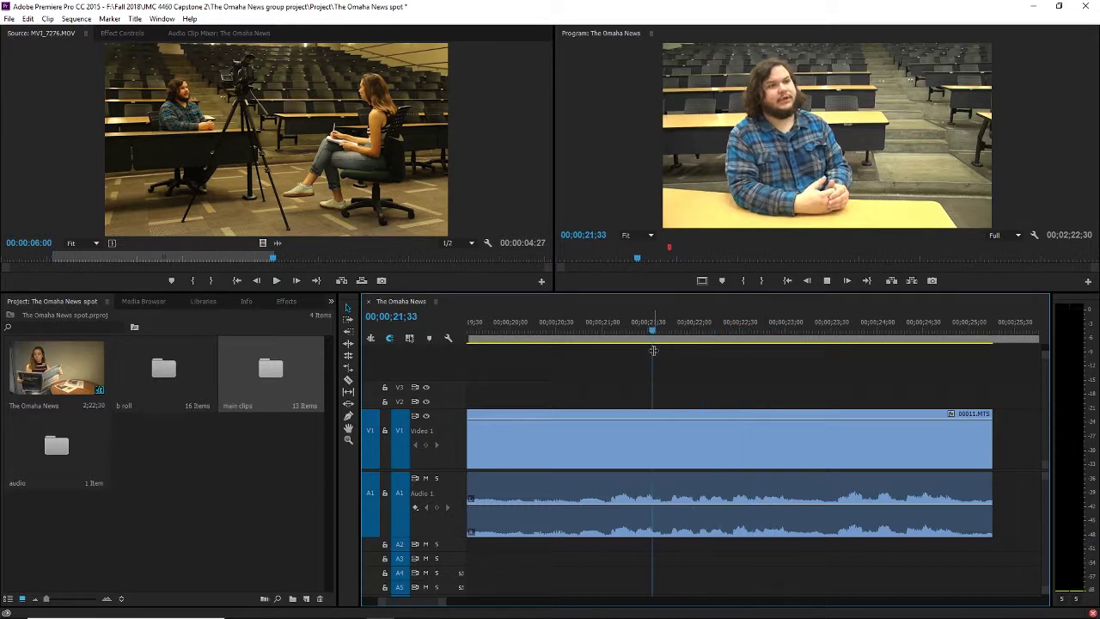
key("space")
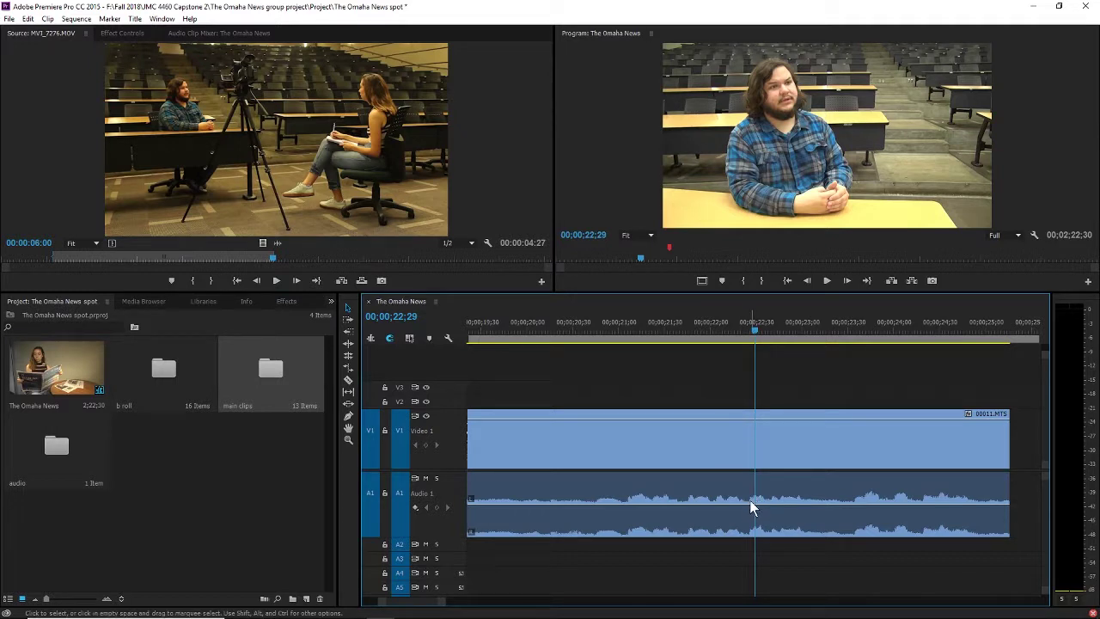
Step: Split the audio and video of 00011.MTS at the same point just before 00;00;22;29
key("c")
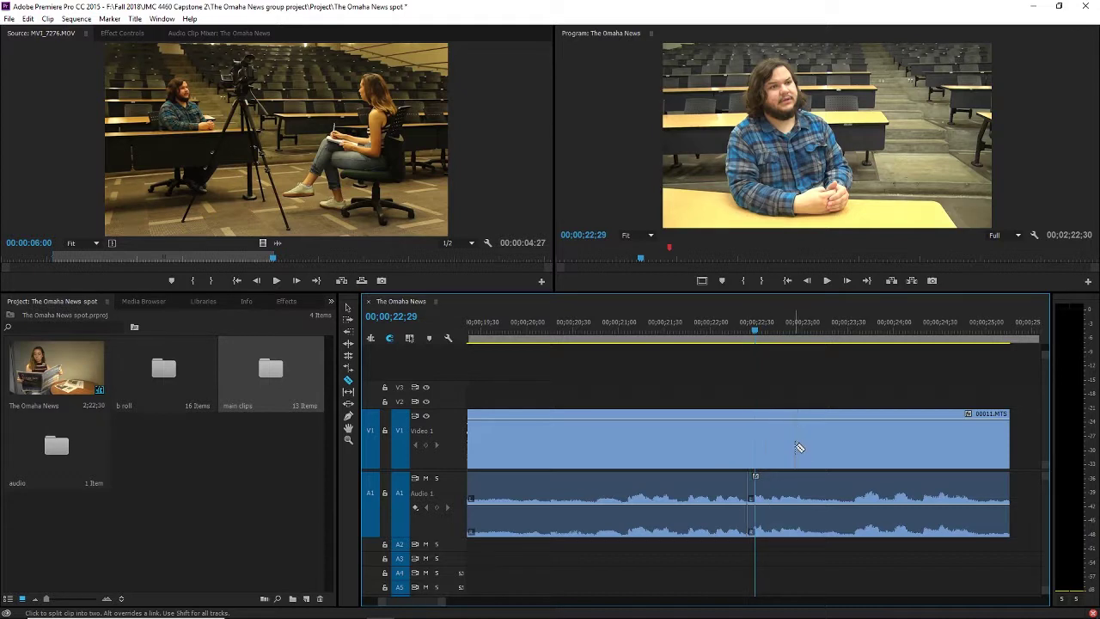
scroll(757, 403, "up", 1)
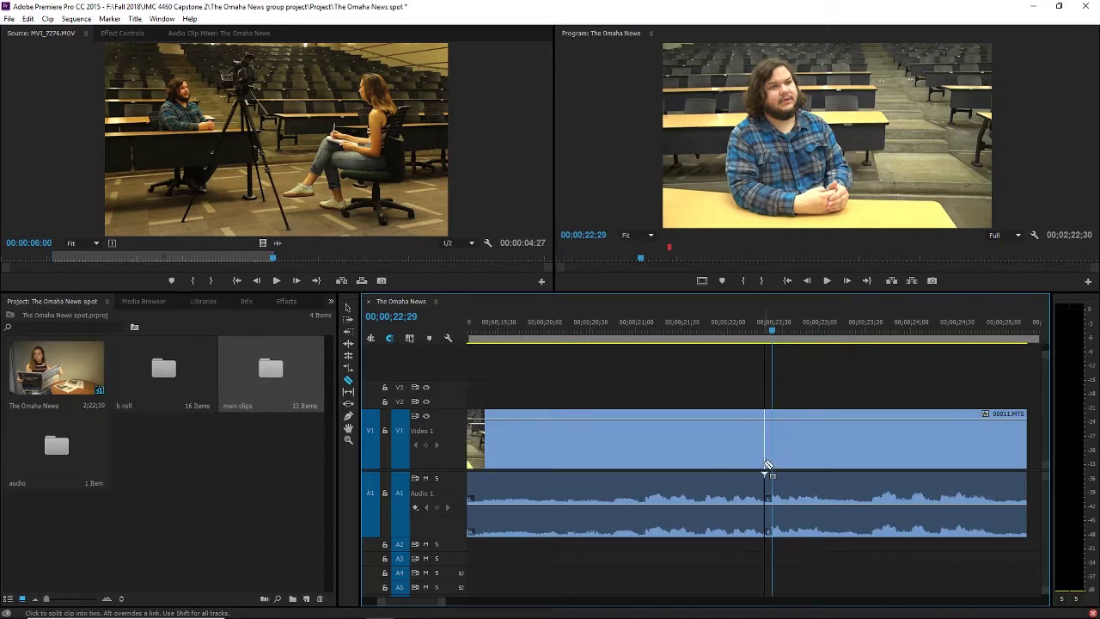
left_click(768, 465)
key("v")
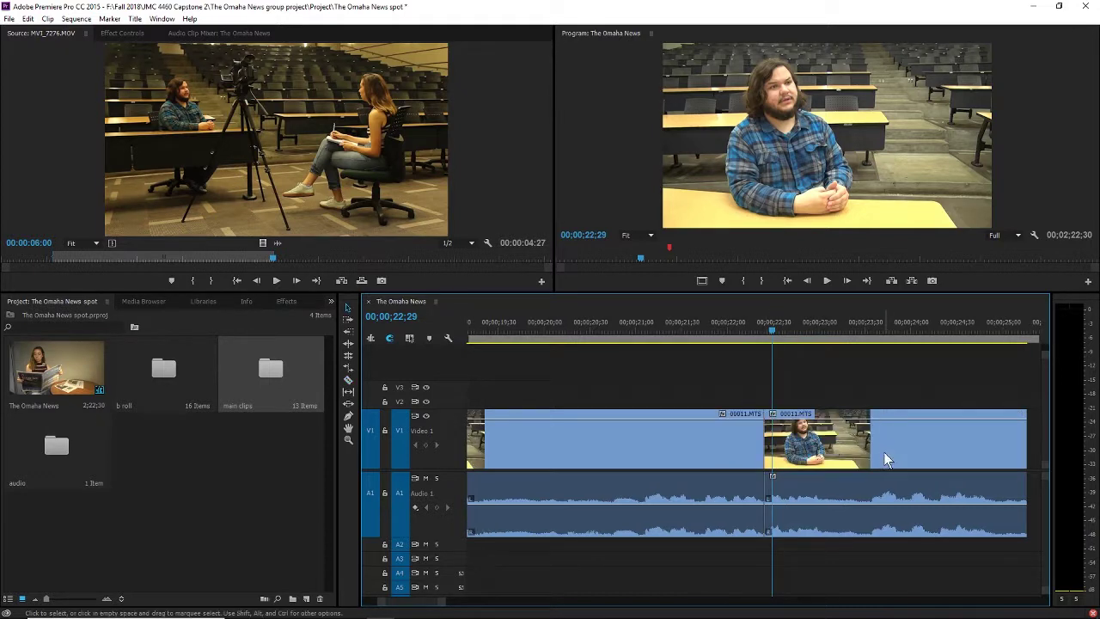
Step: Delete the video and audio portions of 00011.MTS that follow the cut just before 00;00;22;29
left_click(828, 436)
key("Delete")
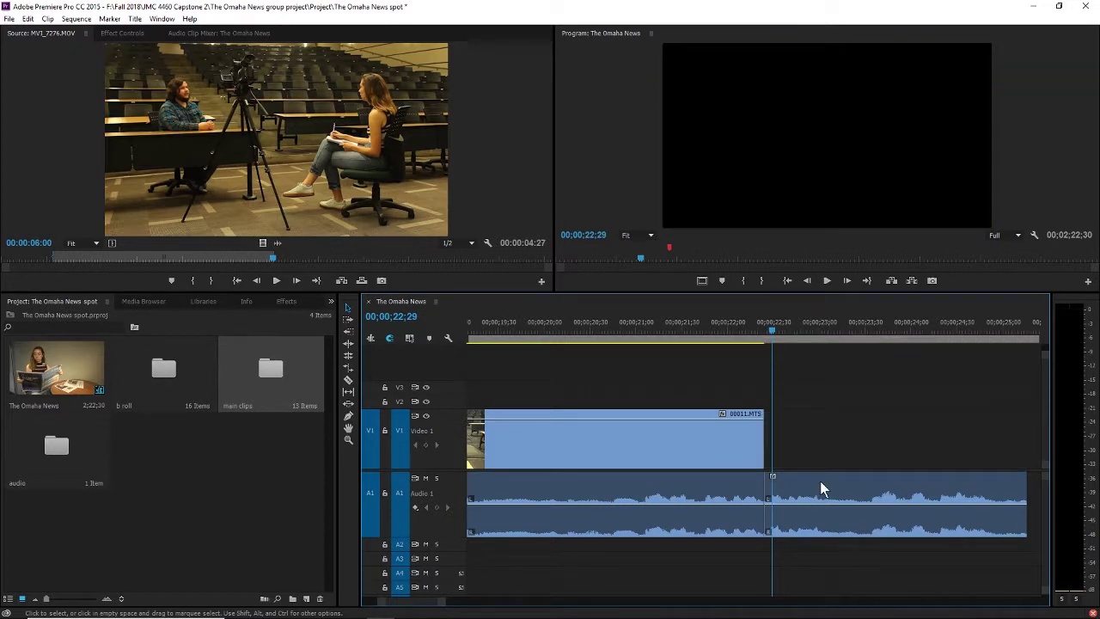
left_click(821, 480)
key("Delete")
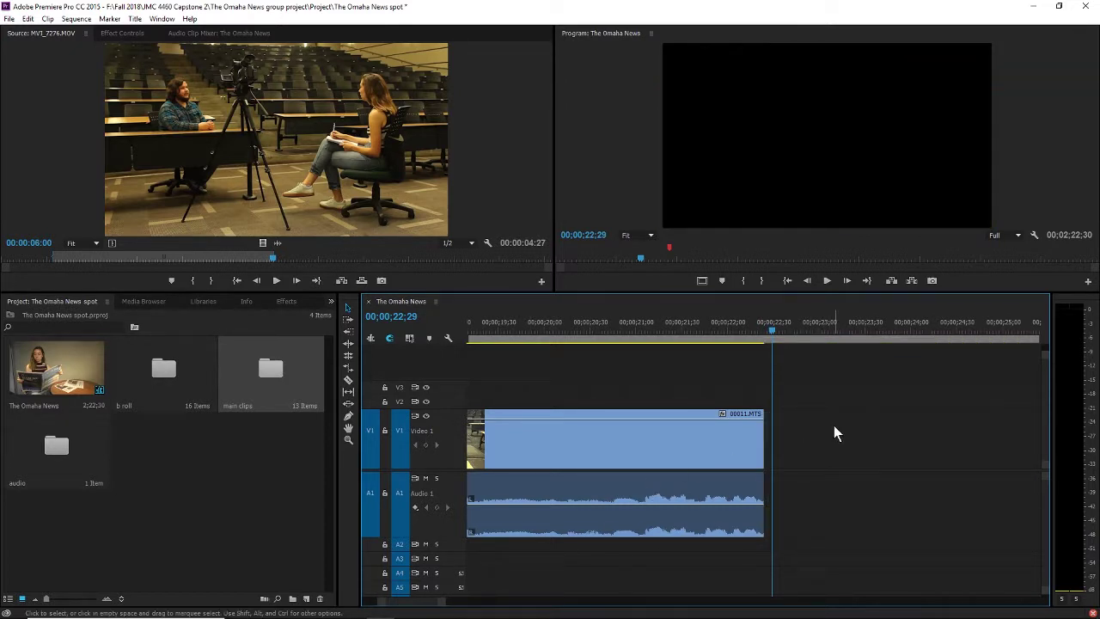
scroll(801, 454, "down", 1)
scroll(638, 435, "down", 1)
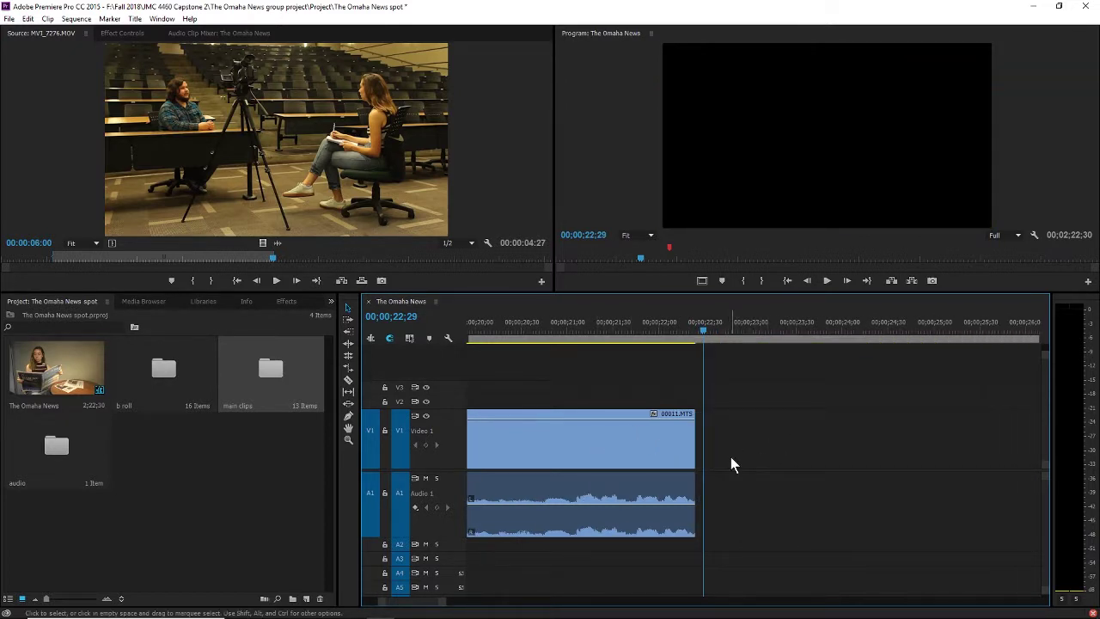
Step: Move the MVI_7276.MOV excerpt with its audio closer behind 00011.MTS, starting at about 00;00;24;00
key("minus")
key("minus")
key("minus")
key("minus")
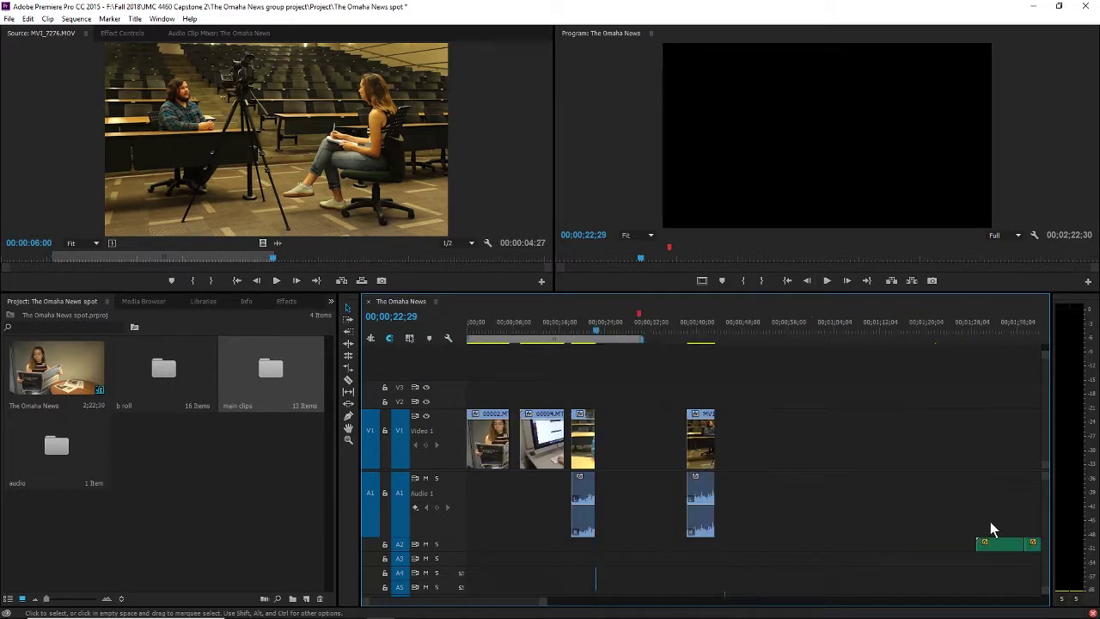
left_click(698, 440)
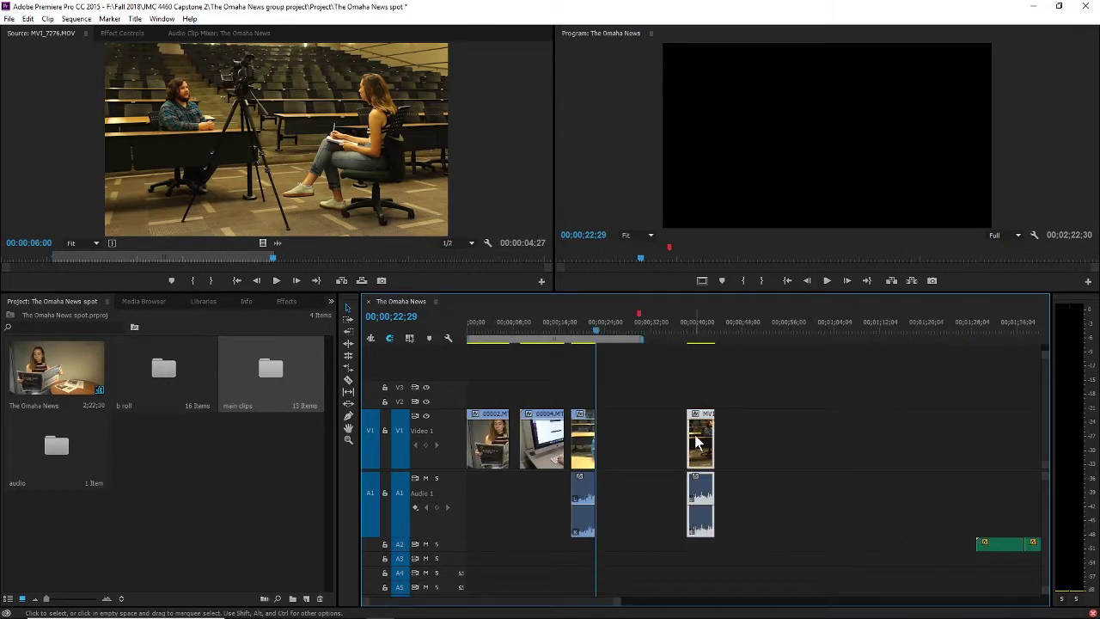
left_click_drag(701, 445, 618, 440)
Step: Play MVI_7276.MOV from its start to about 00;00;26;27 to locate where the excerpt should begin
key("equal")
key("equal")
key("equal")
key("equal")
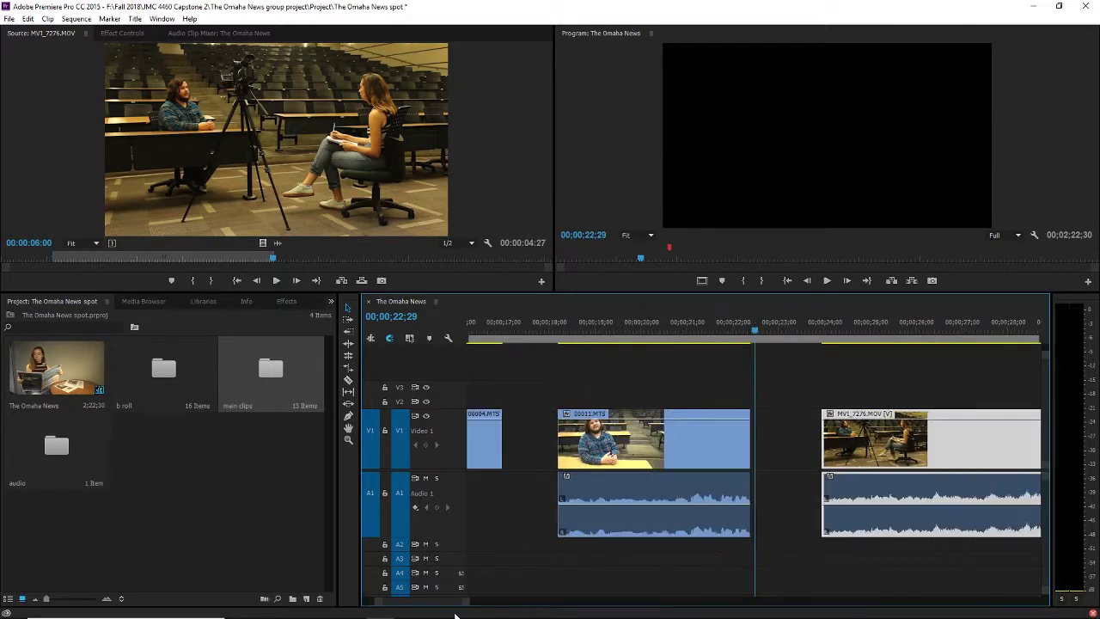
left_click_drag(418, 601, 422, 602)
left_click(529, 330)
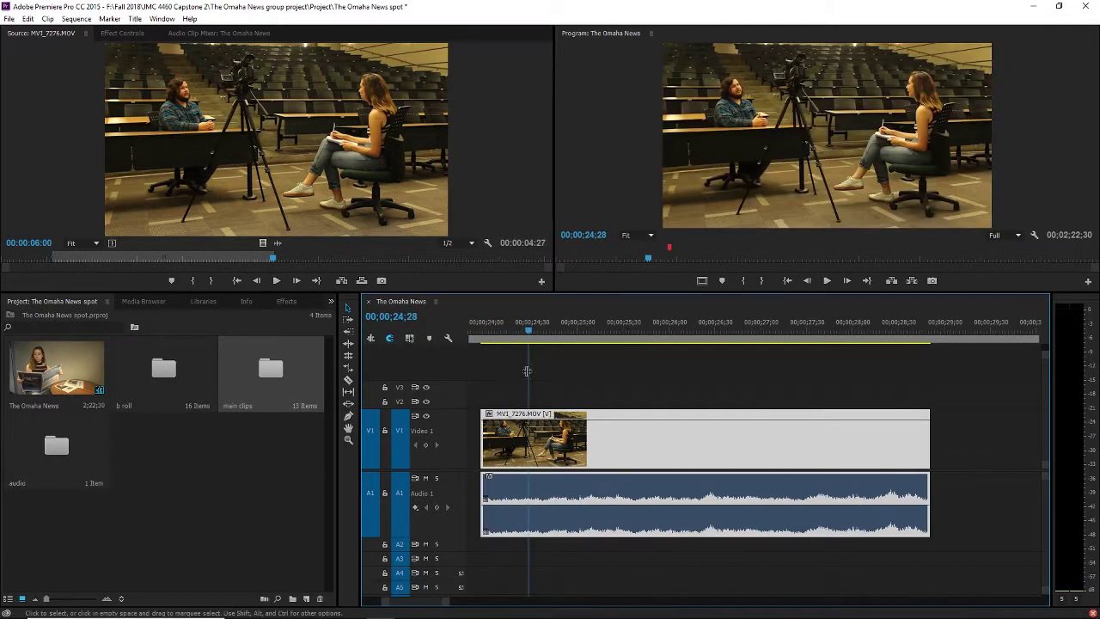
key("minus")
key("minus")
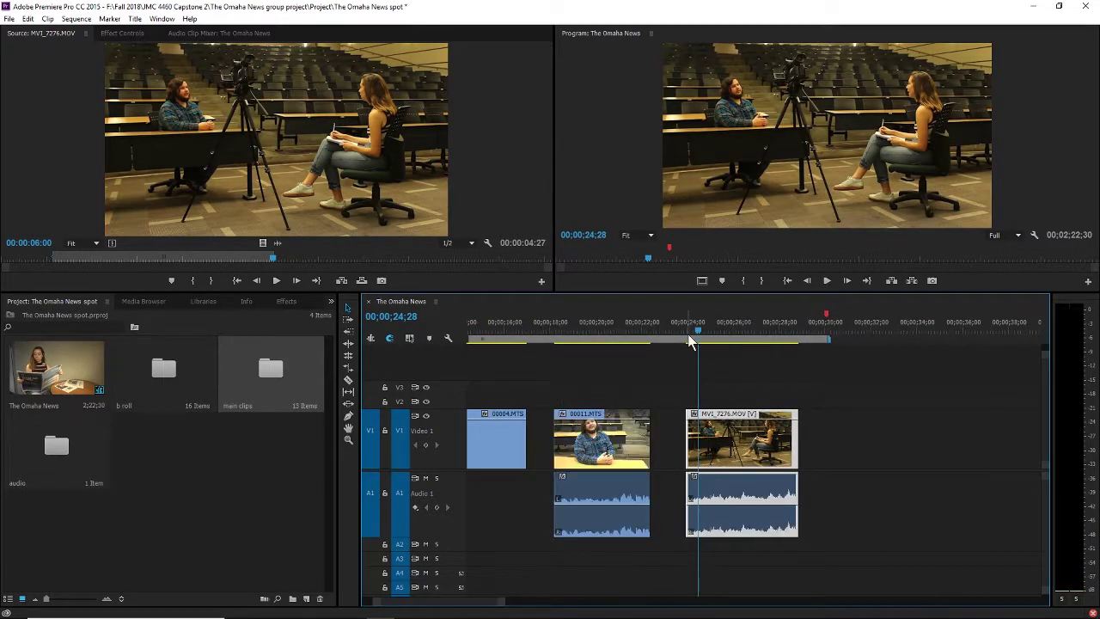
left_click(685, 330)
key("space")
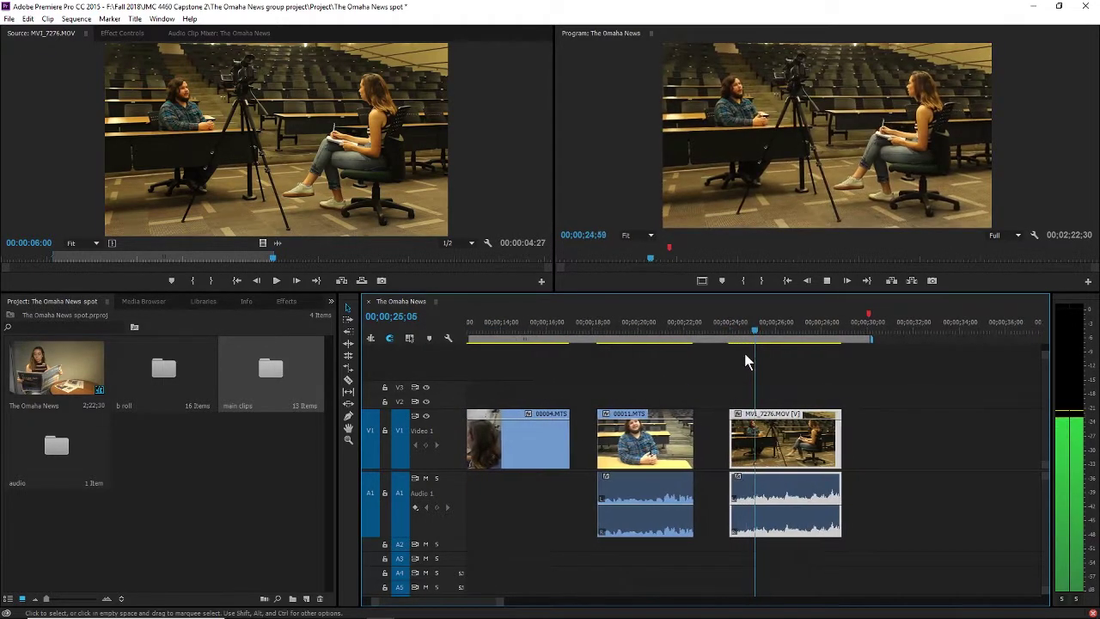
key("space")
Step: Replay MVI_7276.MOV around 00;00;26;11 to 00;00;26;39 and examine its waveform for a precise cut point
key("equal")
key("equal")
key("equal")
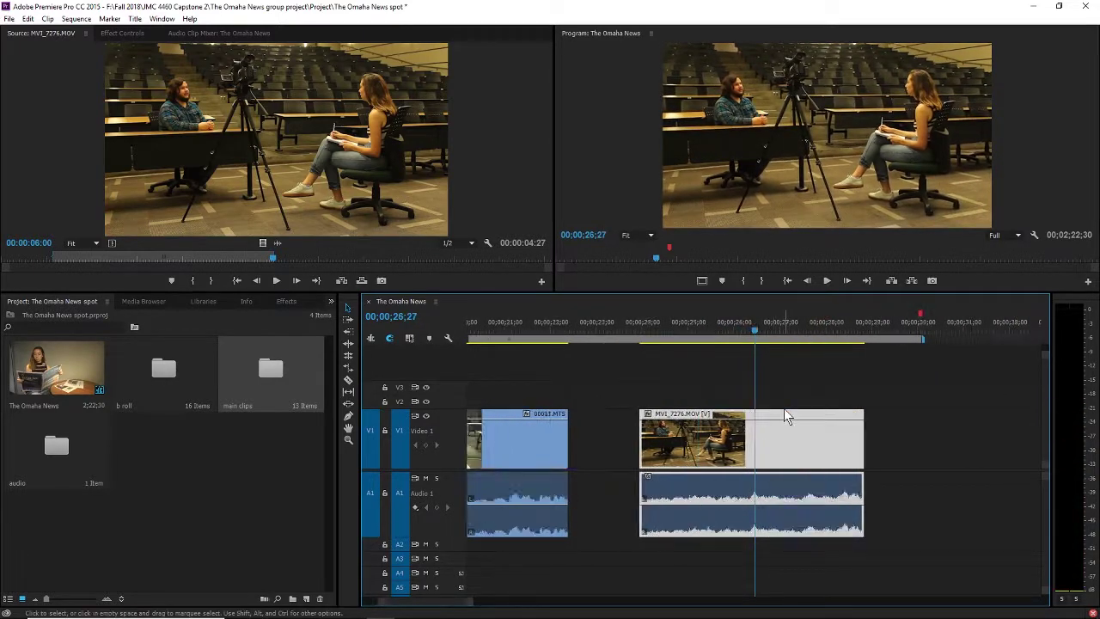
left_click(659, 321)
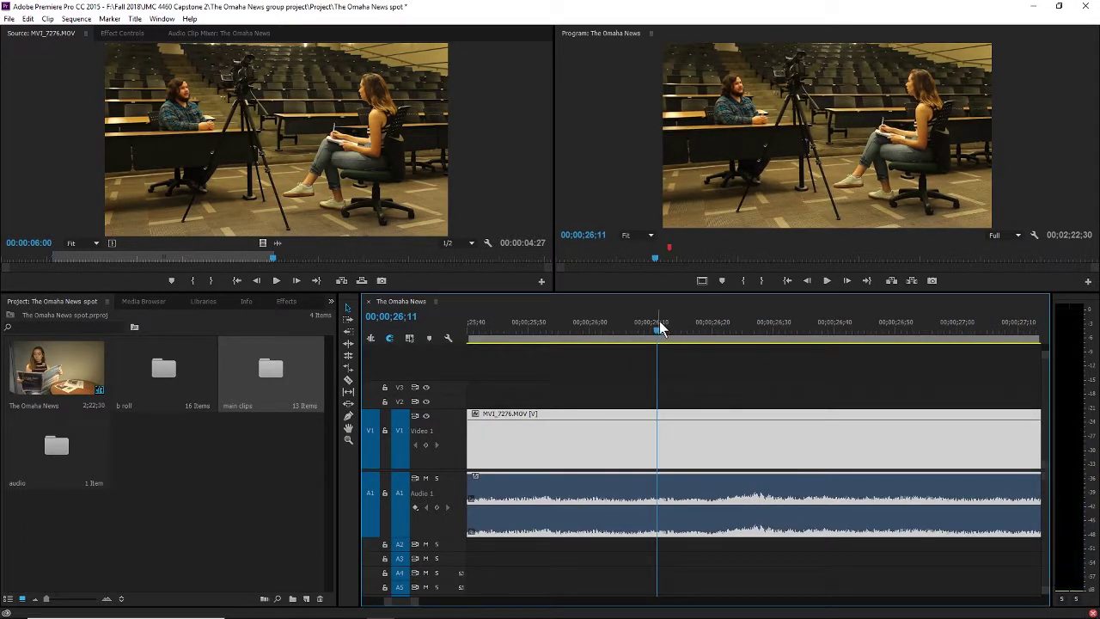
key("space")
key("space")
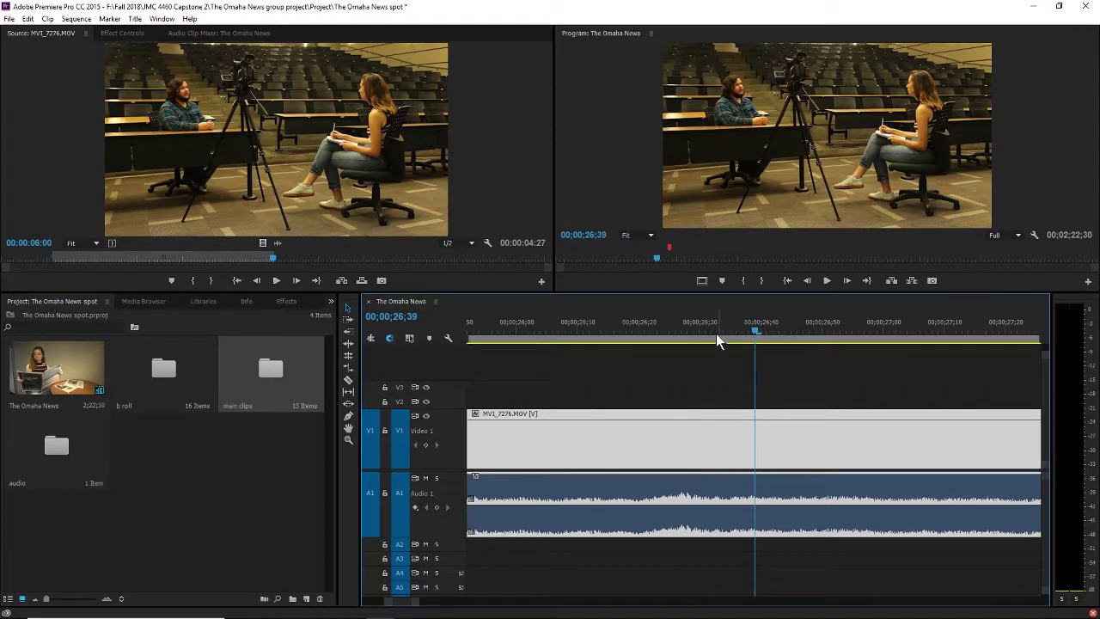
left_click_drag(663, 328, 696, 332)
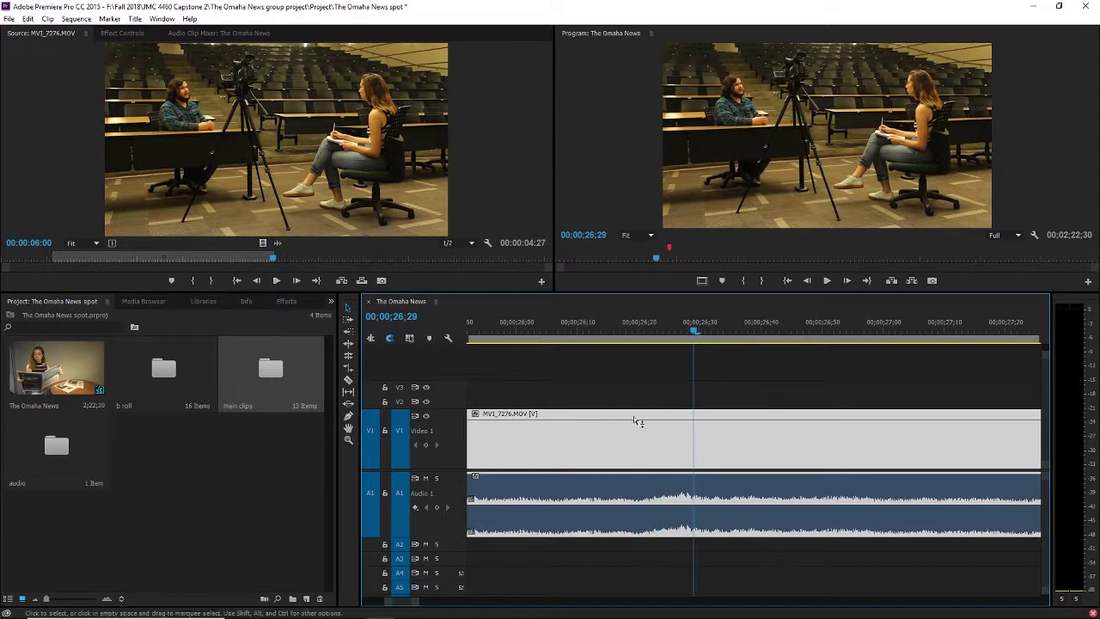
left_click(532, 324)
key("space")
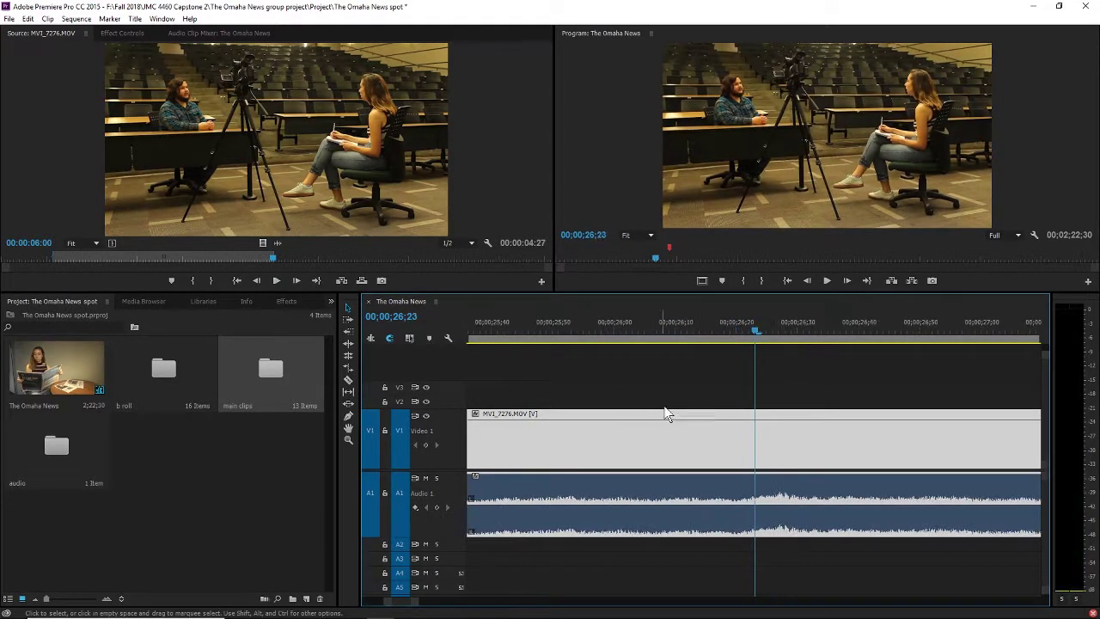
Step: Split the audio and video of MVI_7276.MOV at about 00;00;26;20 and delete the portion before the cut
key("c")
left_click(737, 504)
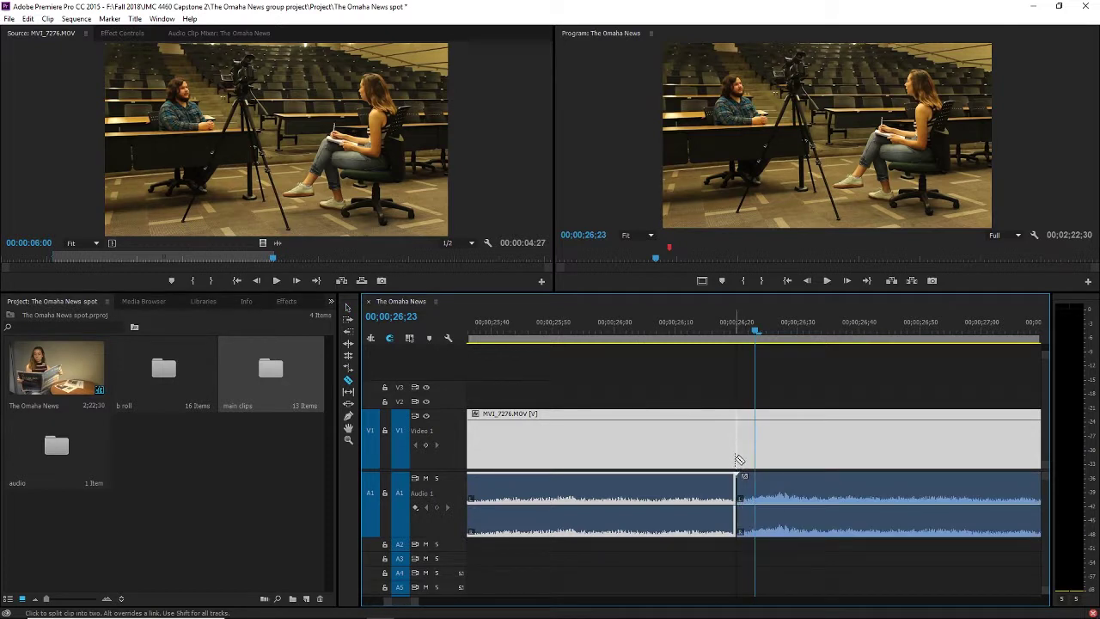
left_click(737, 459)
key("v")
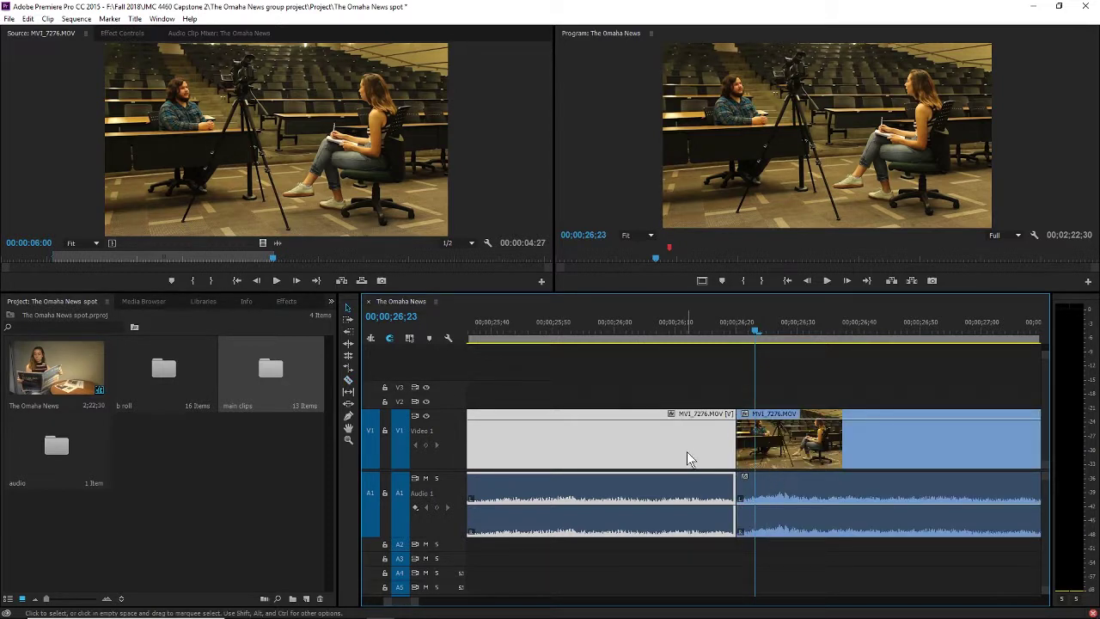
key("Delete")
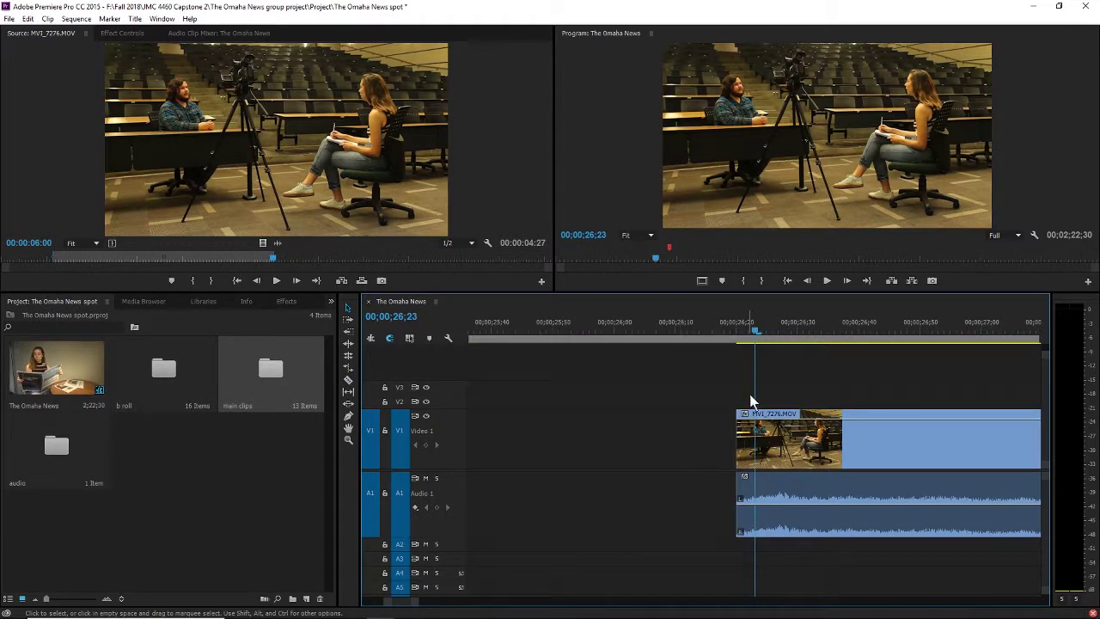
Step: Play 00011.MTS from about 00;00;19;05 to 00;00;21;23 to check how the excerpt begins
key("minus")
key("minus")
key("minus")
key("minus")
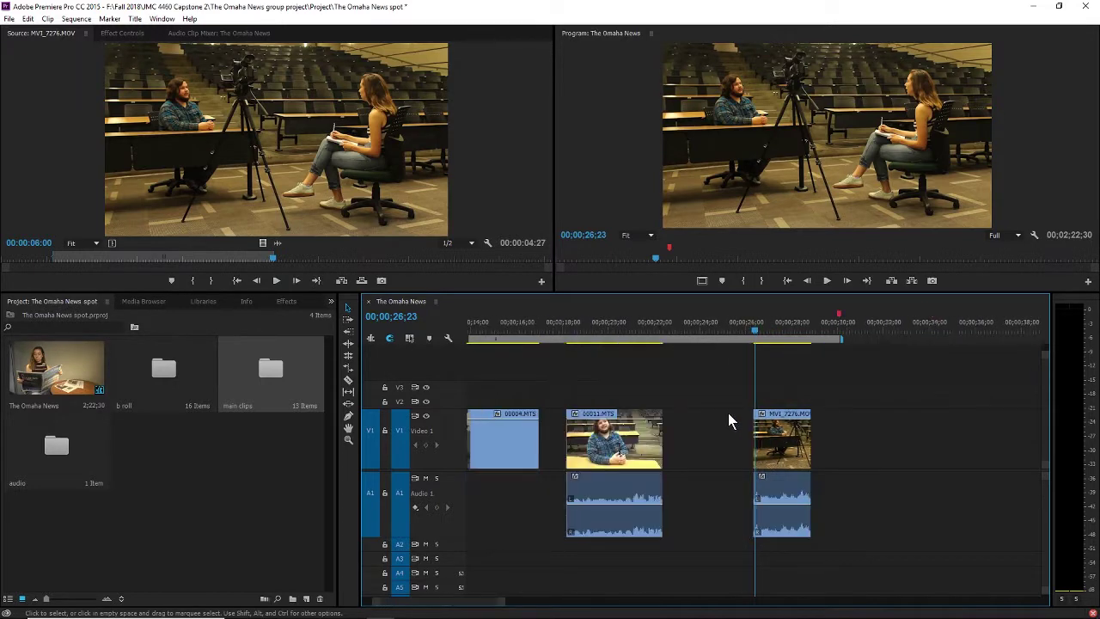
left_click(588, 330)
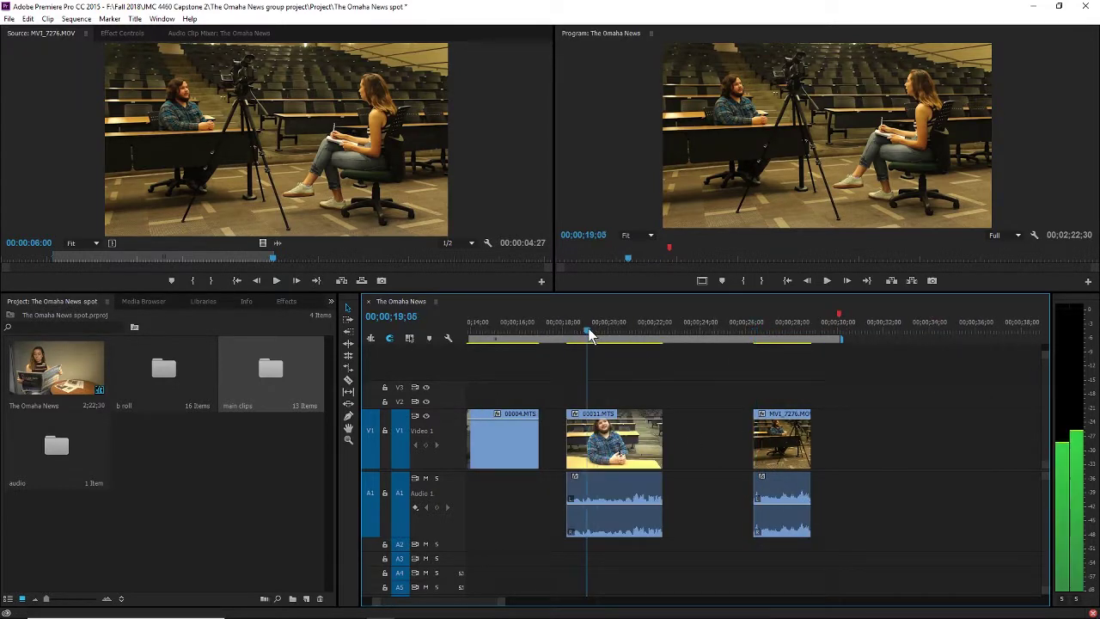
key("space")
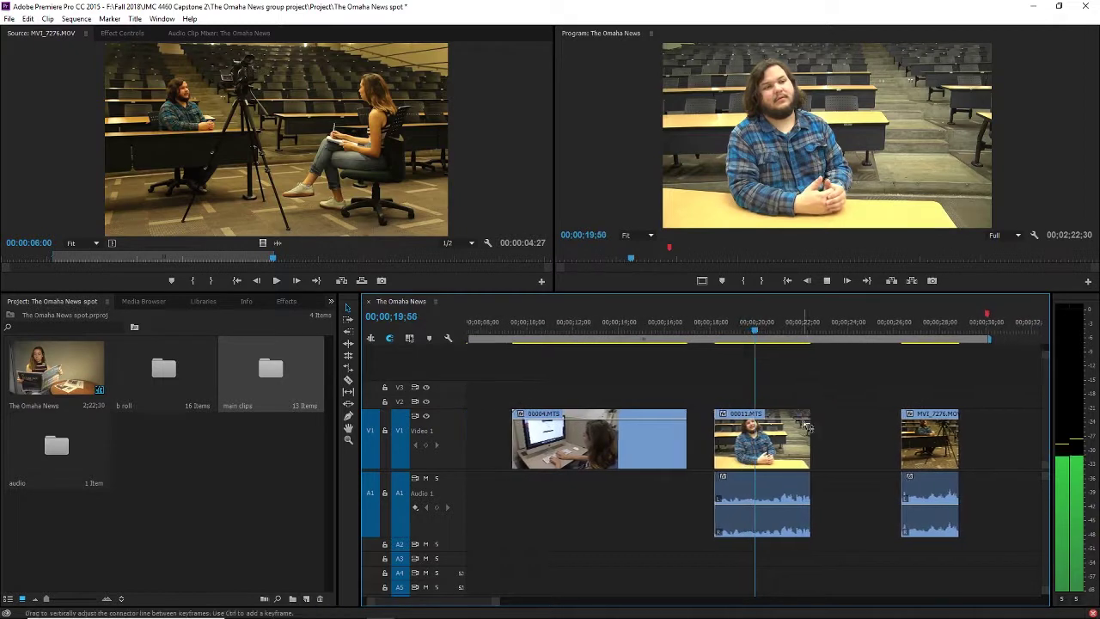
key("space")
Step: Replay the middle of 00011.MTS and place the playhead at 00;00;20;09 as its new starting point
key("equal")
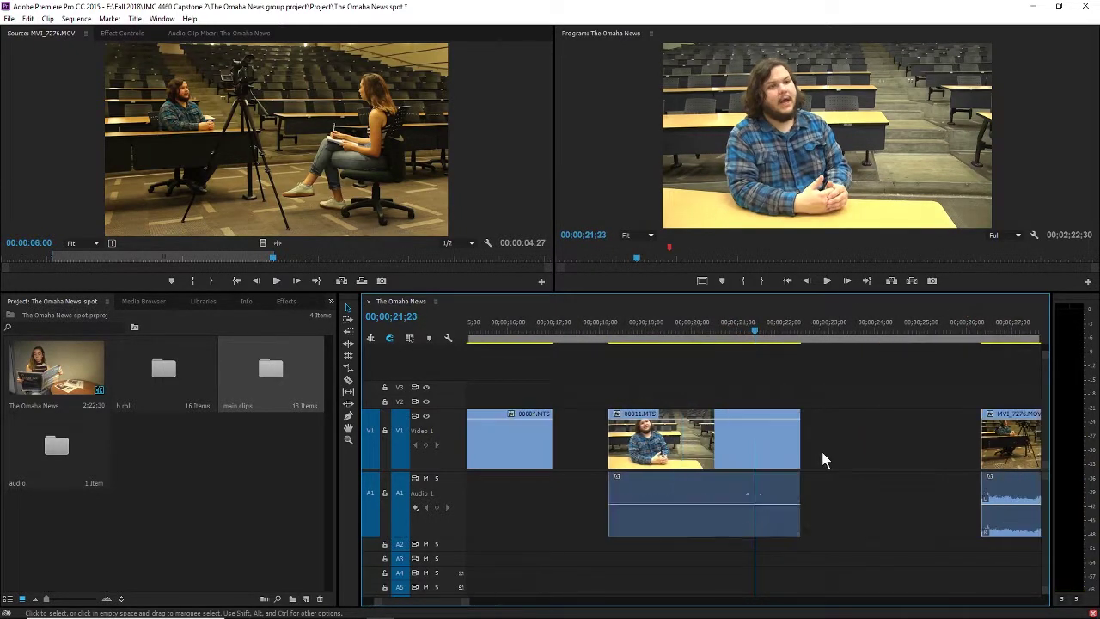
key("equal")
left_click(648, 322)
key("space")
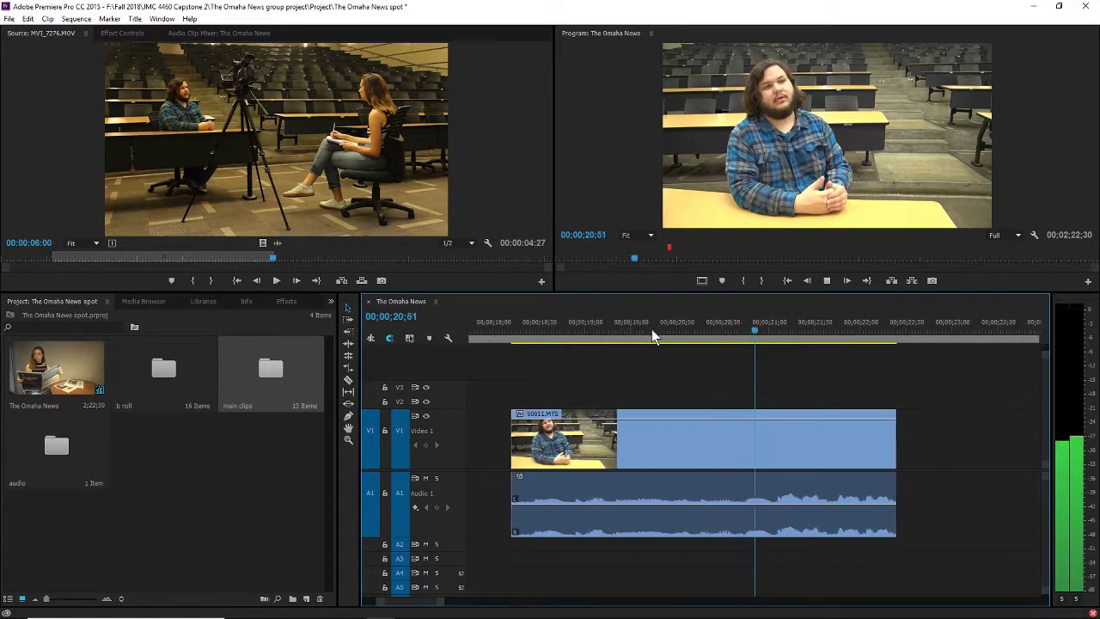
left_click(665, 333)
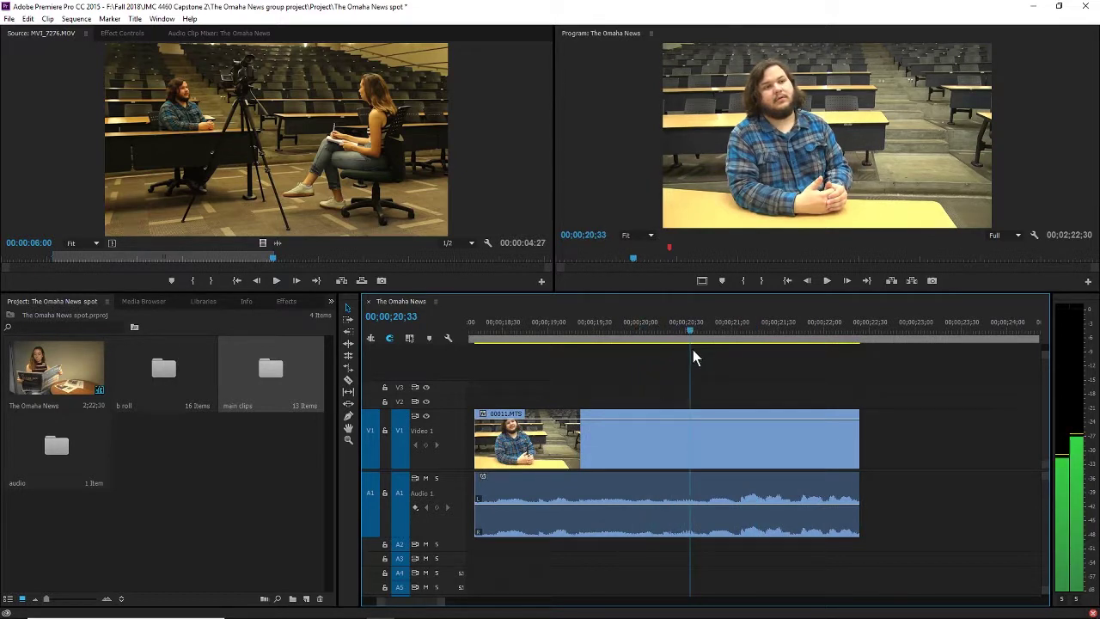
left_click_drag(704, 351, 655, 364)
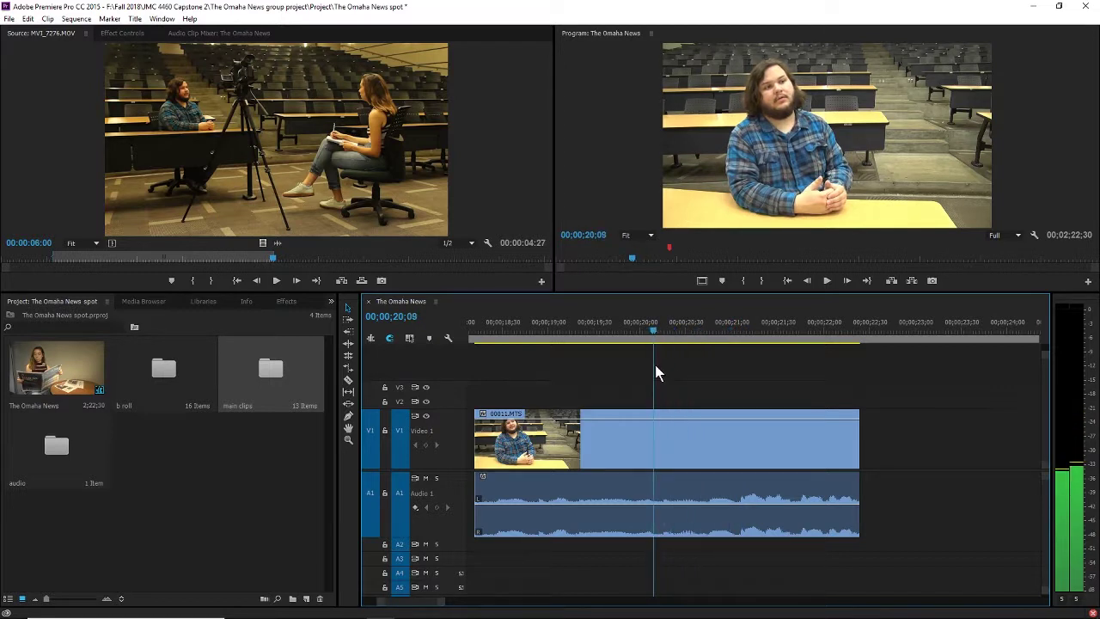
Step: Split the audio and video of 00011.MTS at 00;00;20;09 and delete both portions before the cut
key("c")
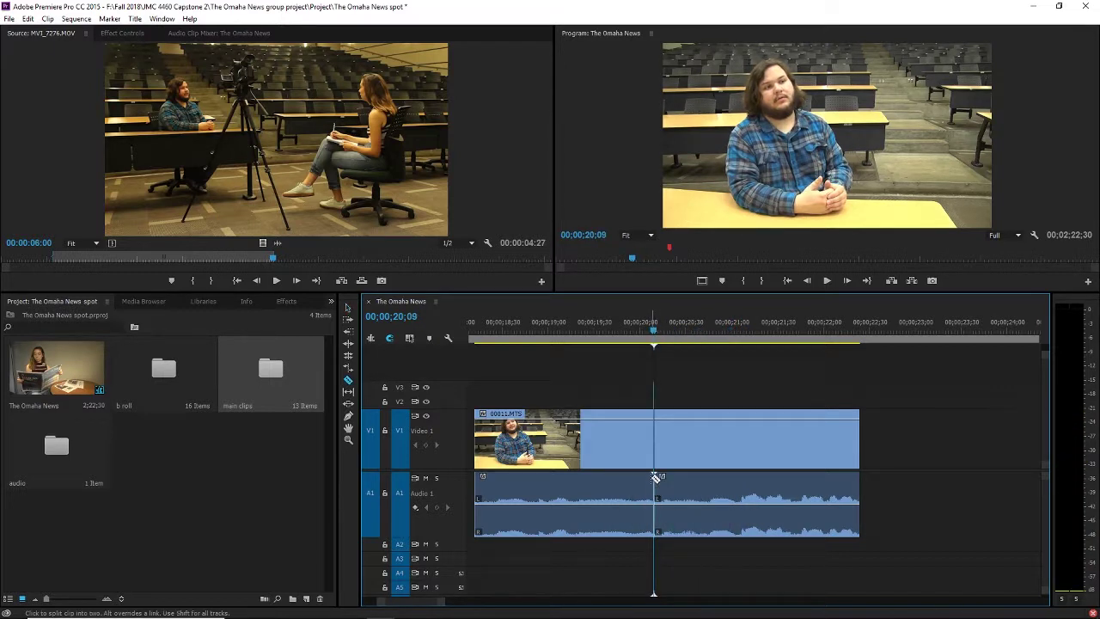
left_click(655, 477)
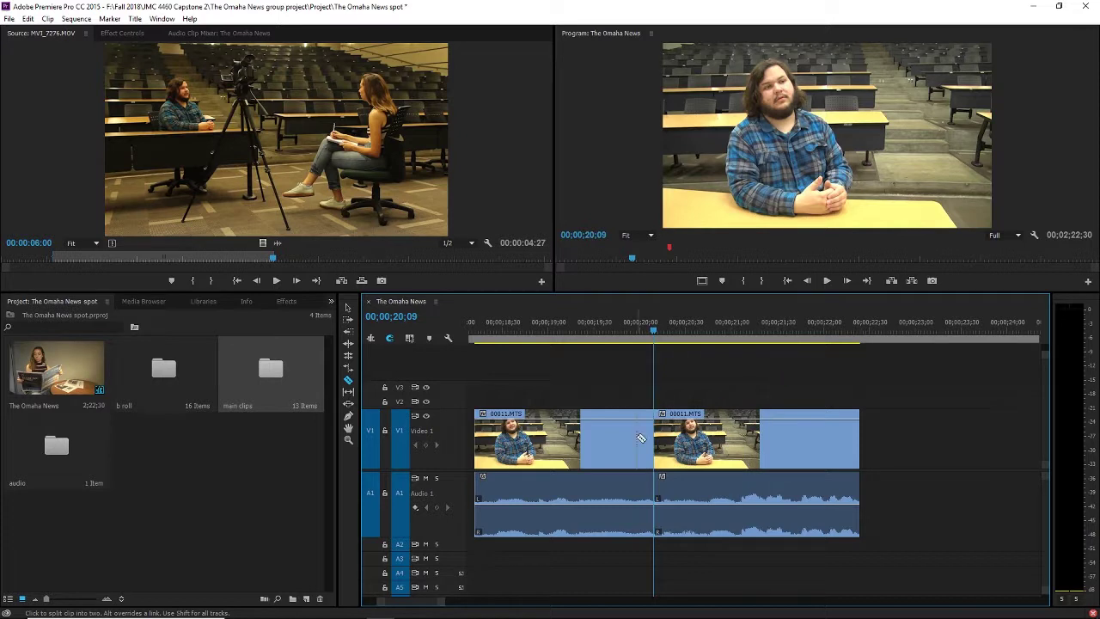
key("v")
left_click(597, 443)
key("Delete")
left_click(587, 487)
key("Delete")
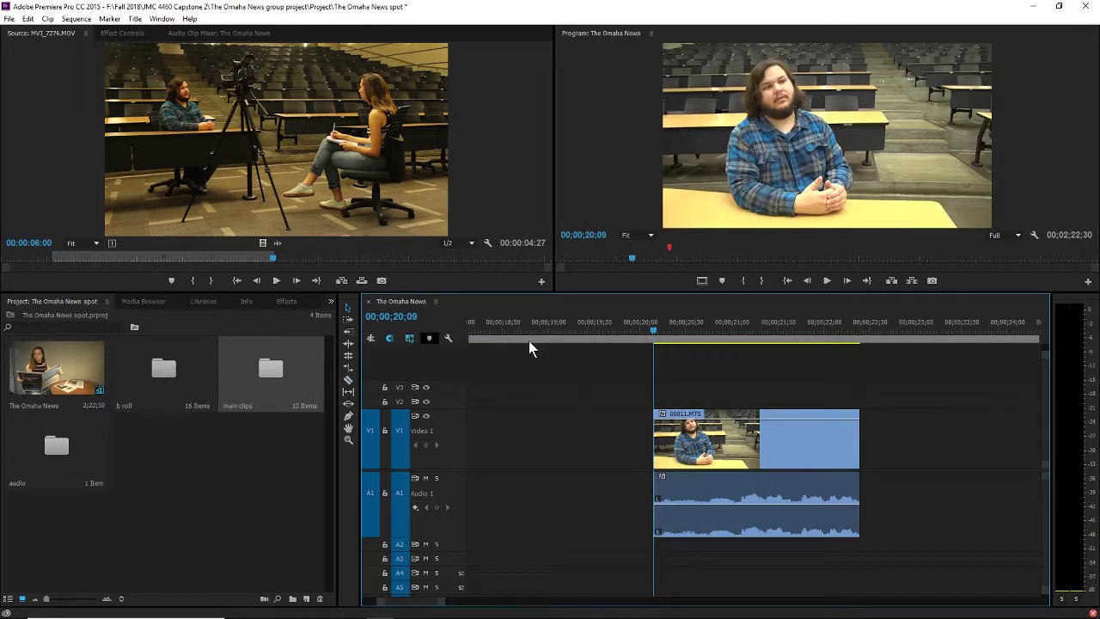
Step: Play the trimmed 00011.MTS, and move MVI_7276.MOV with its audio directly against its end
left_click_drag(658, 330, 654, 328)
key("space")
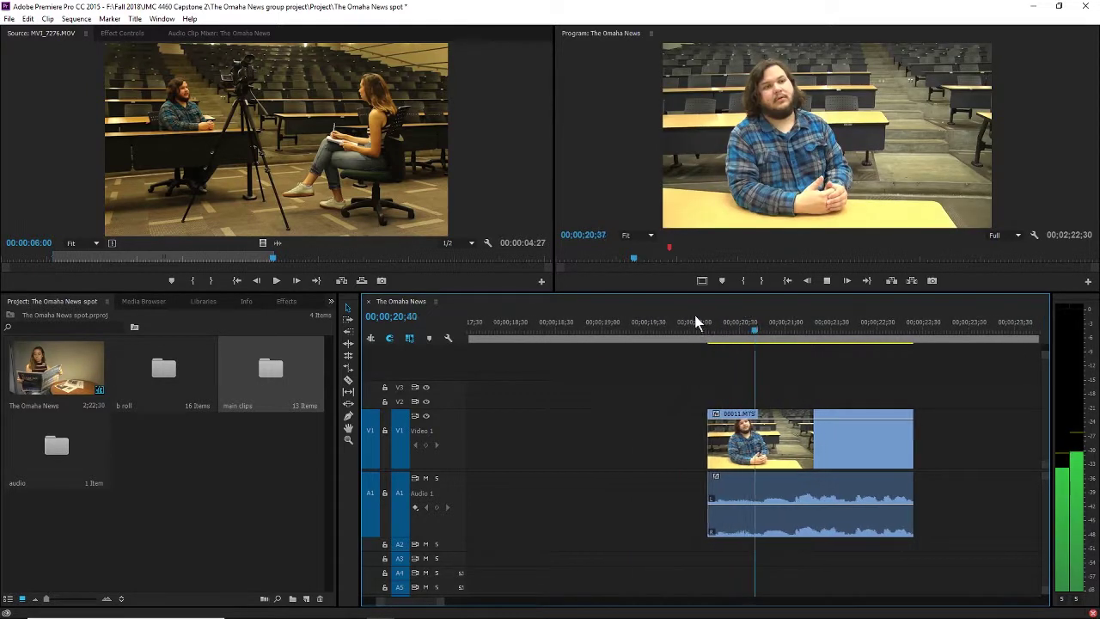
key("minus")
key("minus")
key("minus")
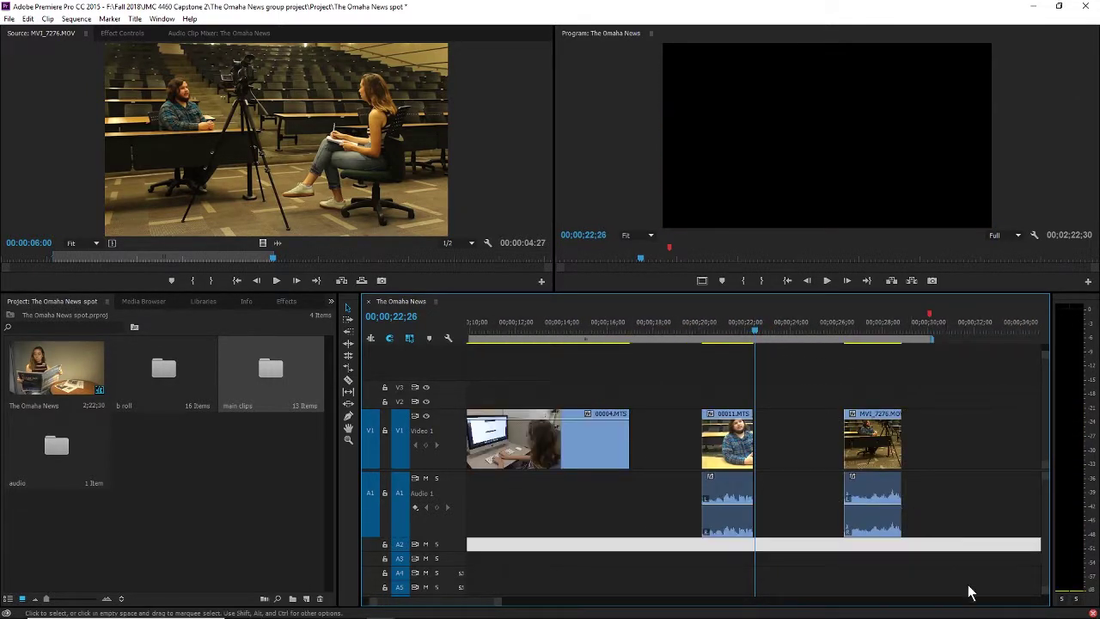
left_click_drag(970, 510, 782, 442)
Step: Play the joined 00011.MTS and MVI_7276.MOV excerpts from 00;00;20;11 through the end of MVI_7276.MOV
left_click(710, 338)
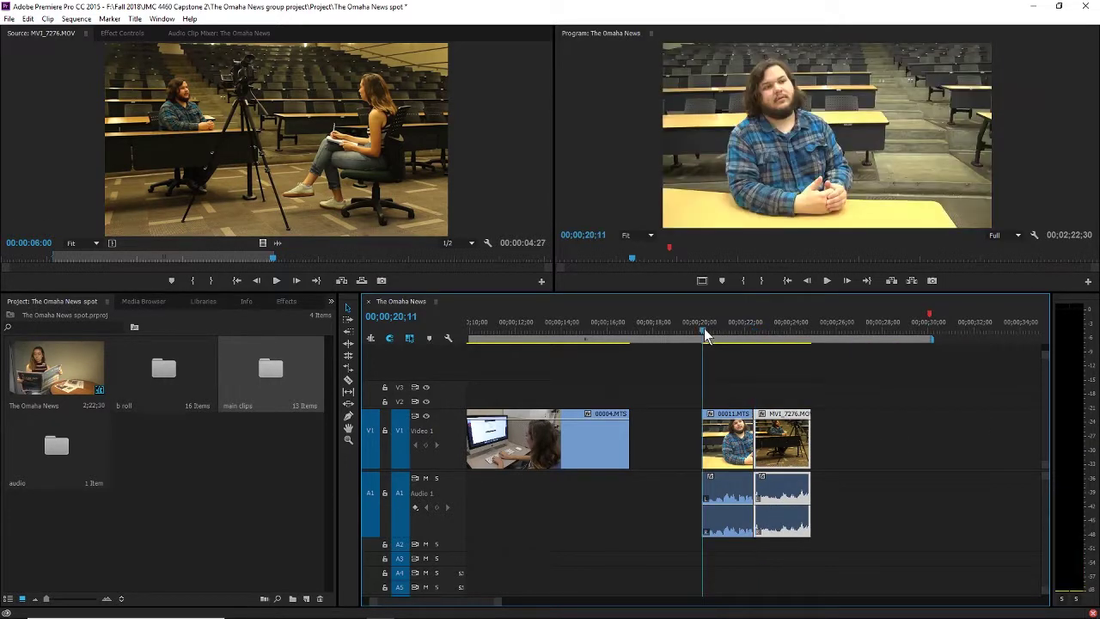
key("space")
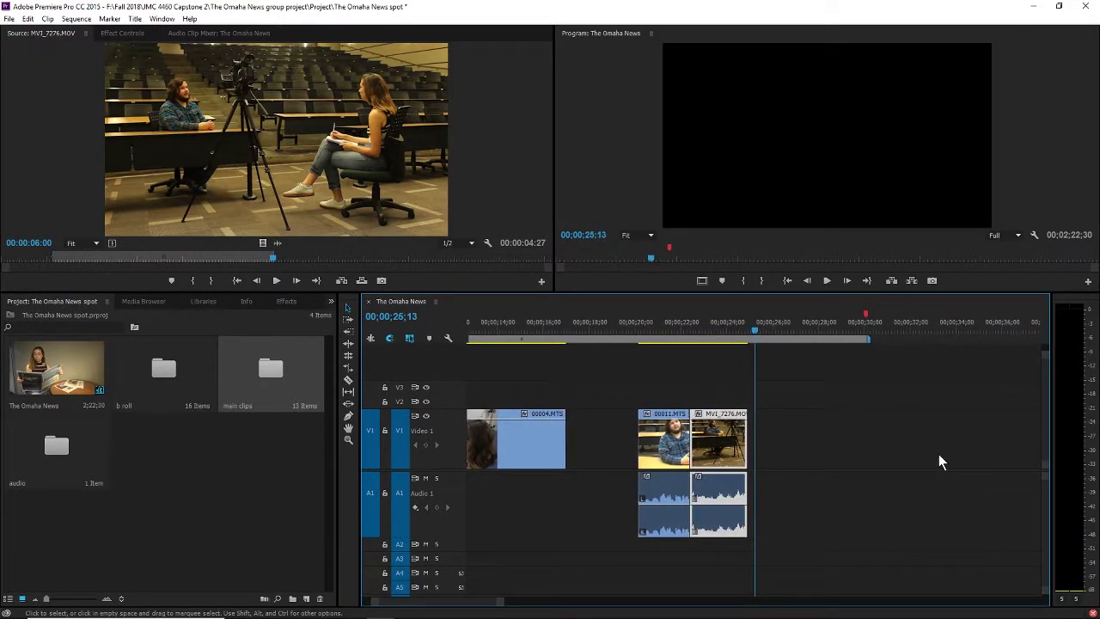
key("space")
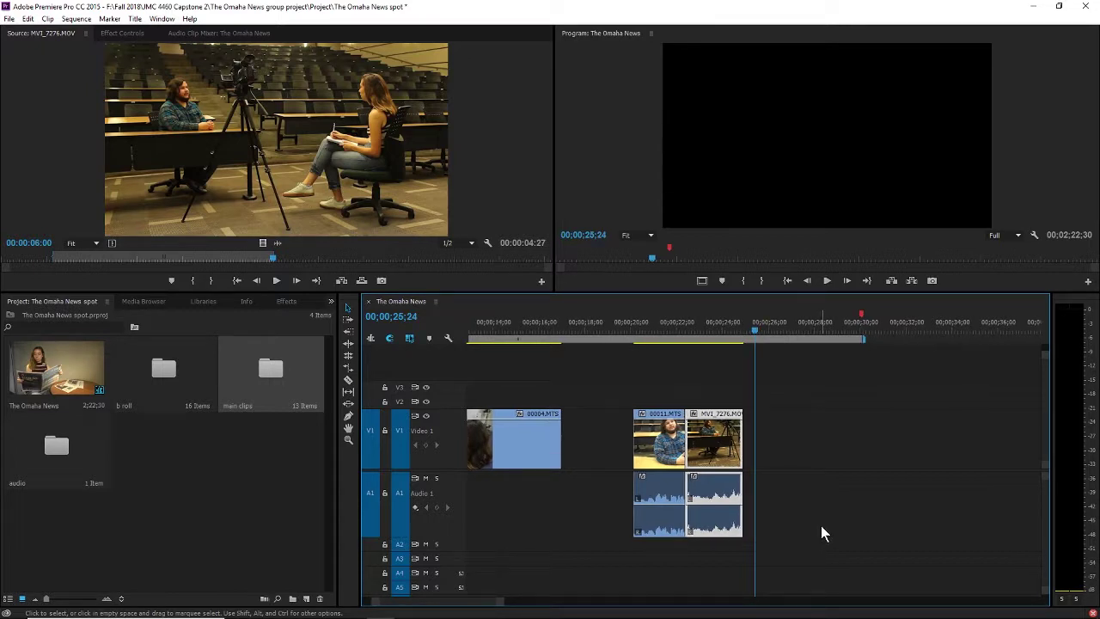
Step: Select the adjoining 00011.MTS and MVI_7276.MOV excerpts together with their audio
key("minus")
left_click_drag(817, 540, 695, 439)
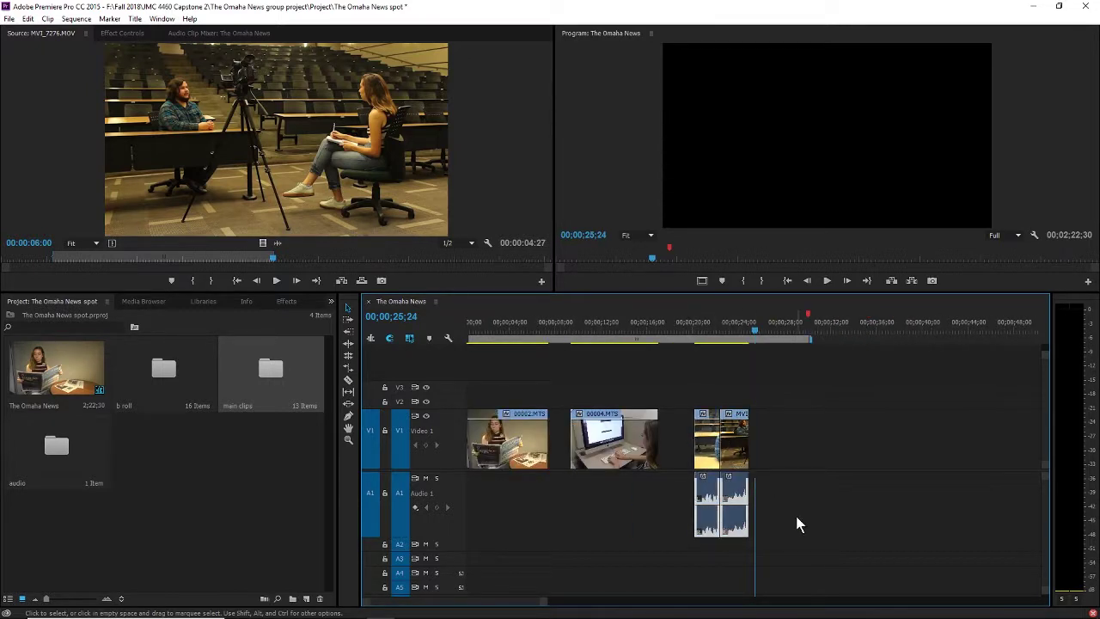
Step: Move the two adjoining MVI clips after 00004.MTS about two seconds earlier on the timeline, together with their audio
left_click_drag(728, 444, 702, 443)
left_click(864, 492)
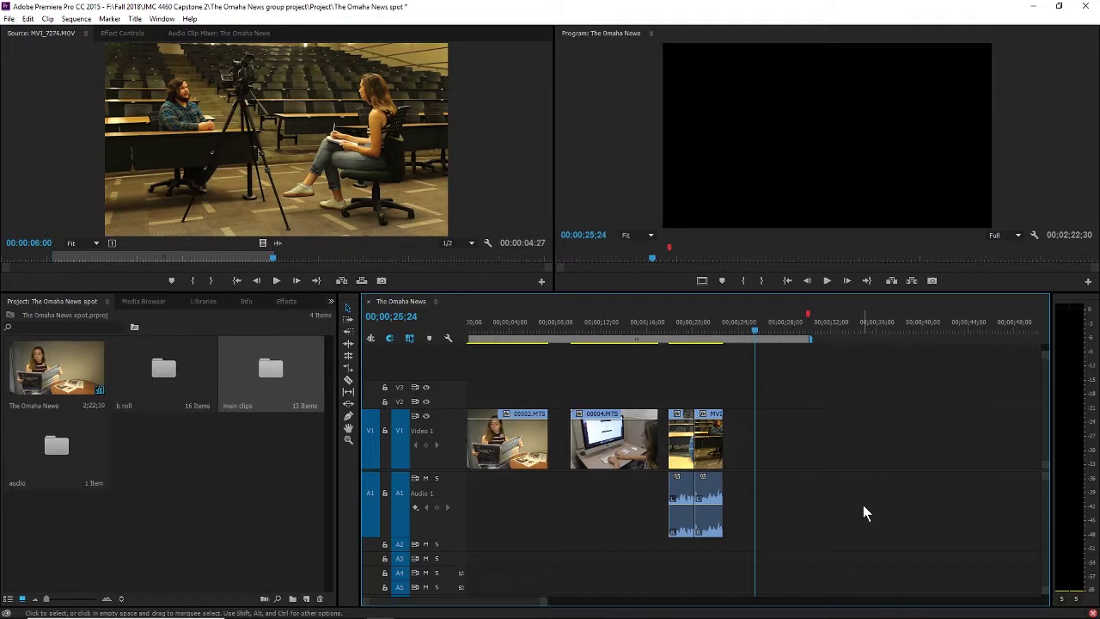
Step: Open the b roll bin and browse its clips for the outdoor reporter shots
right_click(183, 387)
key("Escape")
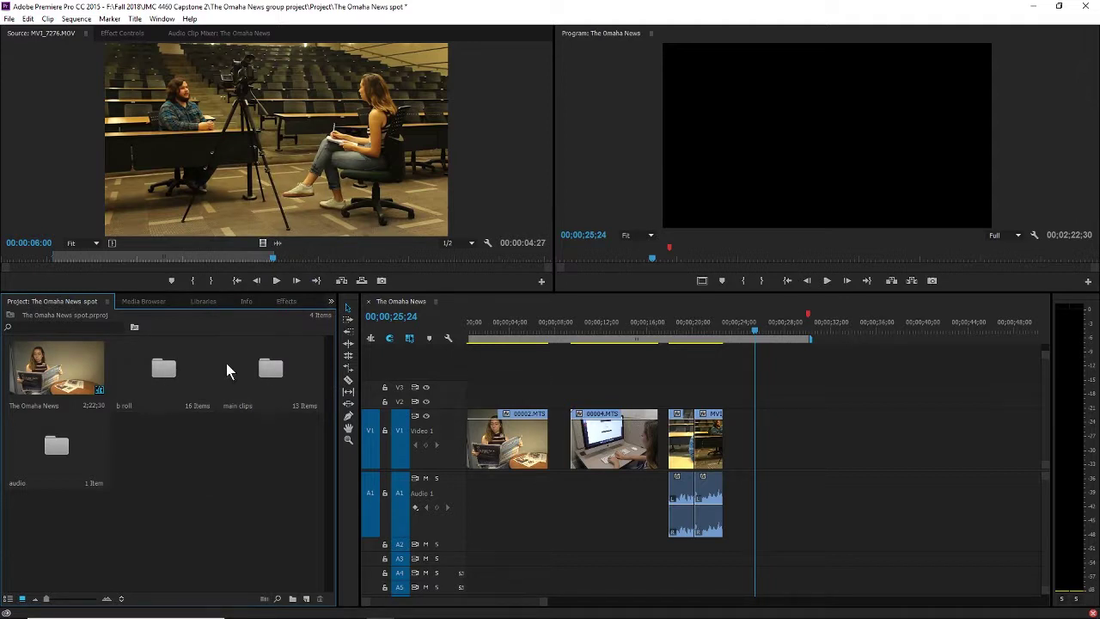
double_click(180, 365)
scroll(275, 202, "up", 1)
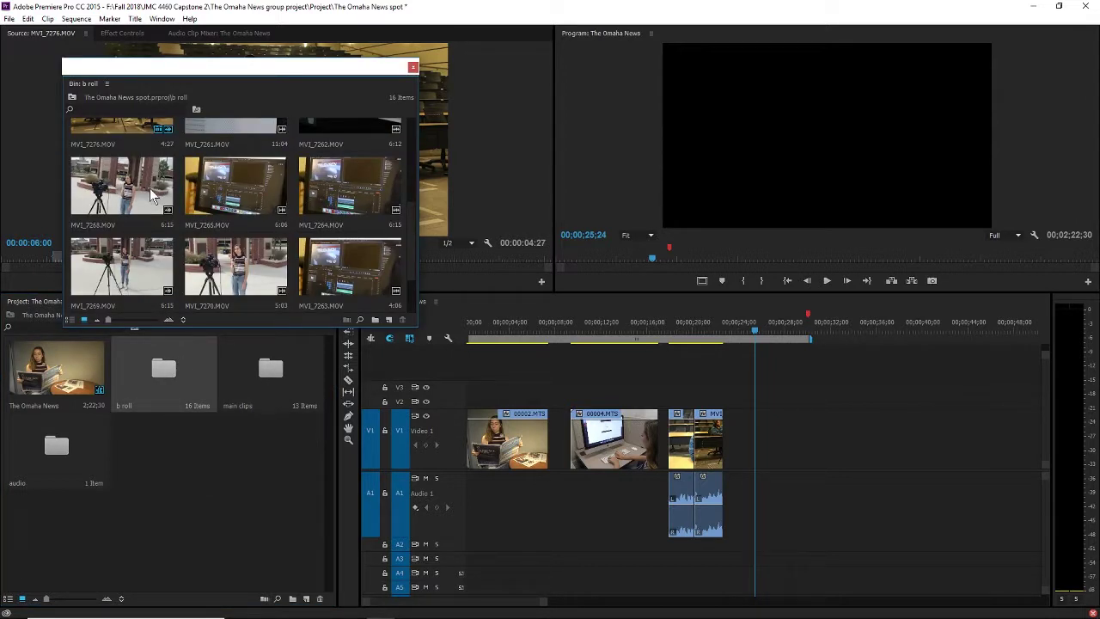
scroll(157, 232, "up", 1)
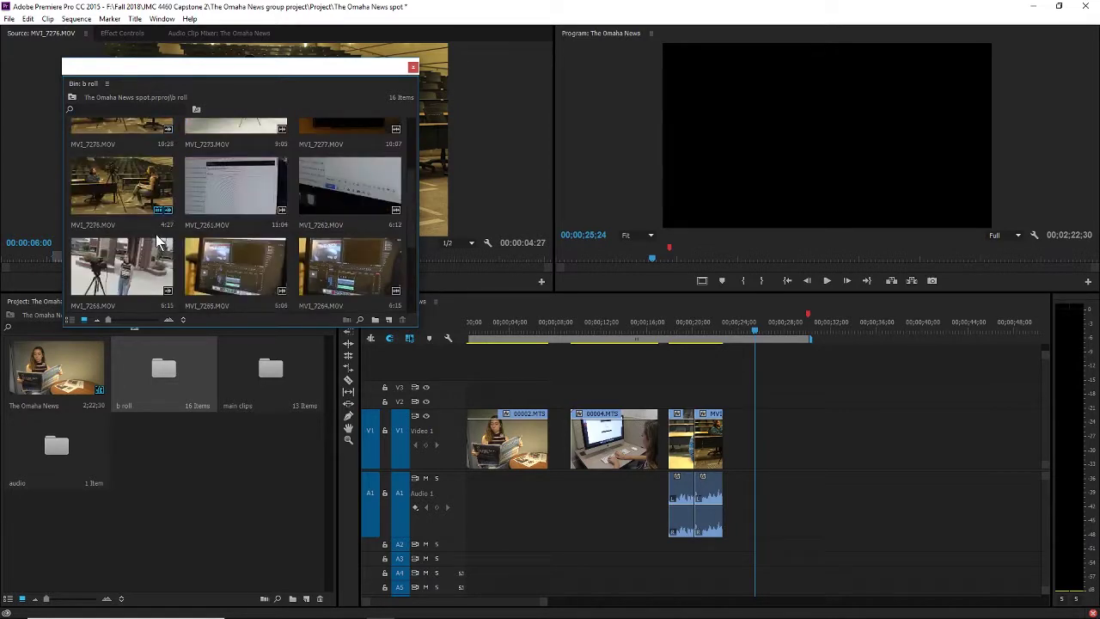
scroll(156, 241, "down", 1)
scroll(153, 225, "up", 1)
scroll(152, 223, "down", 1)
Step: Load MVI_7268.MOV into the source monitor and play it, with the bin window moved clear of the preview
double_click(134, 198)
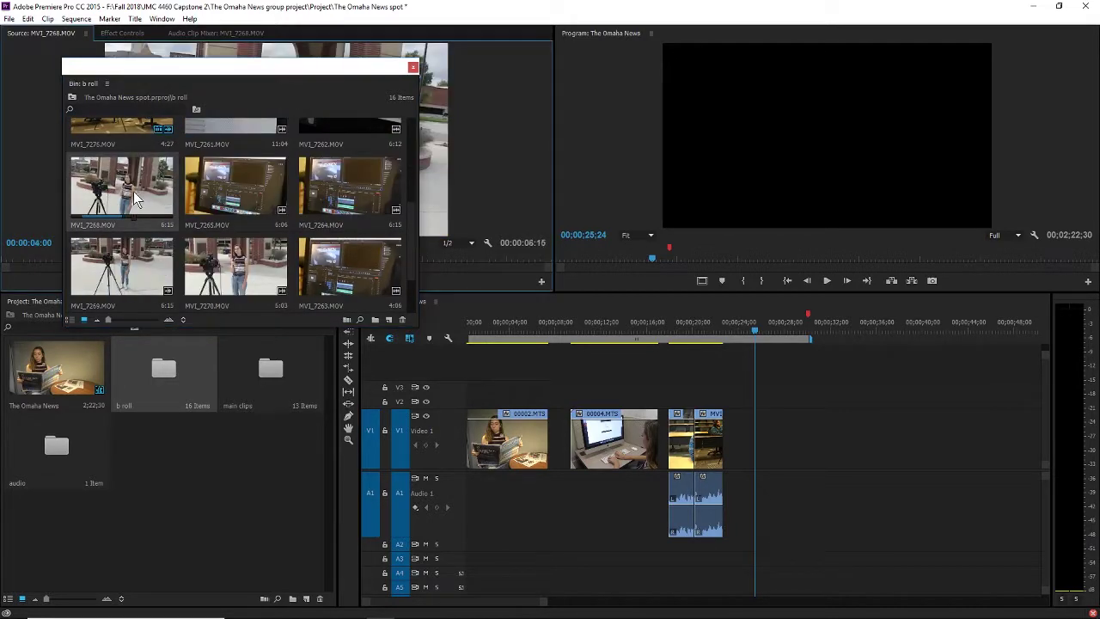
left_click_drag(287, 67, 232, 335)
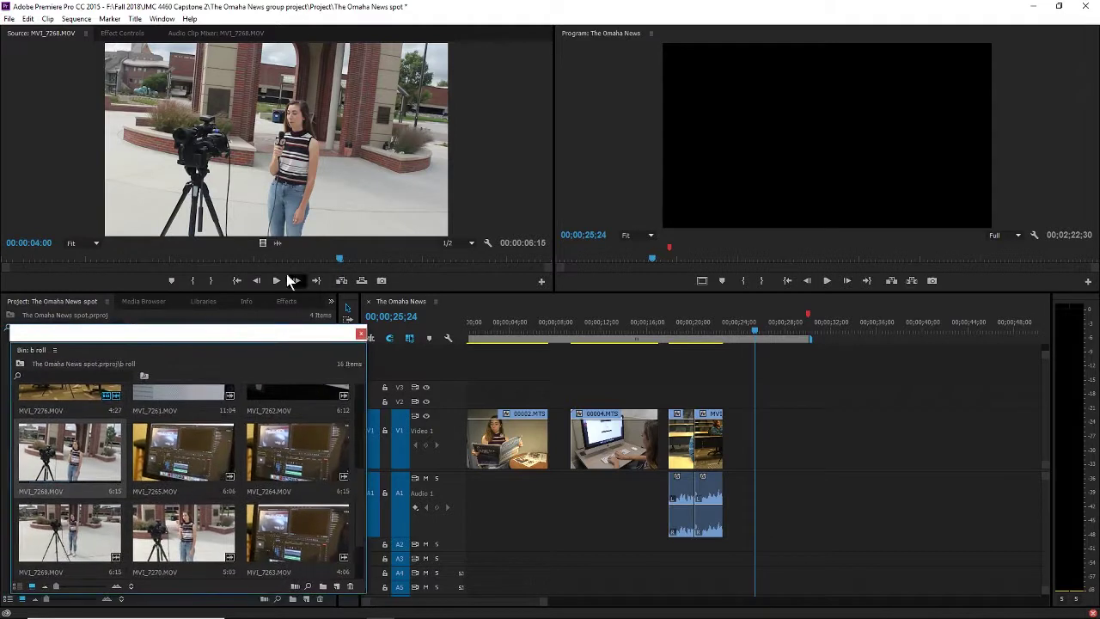
left_click(274, 280)
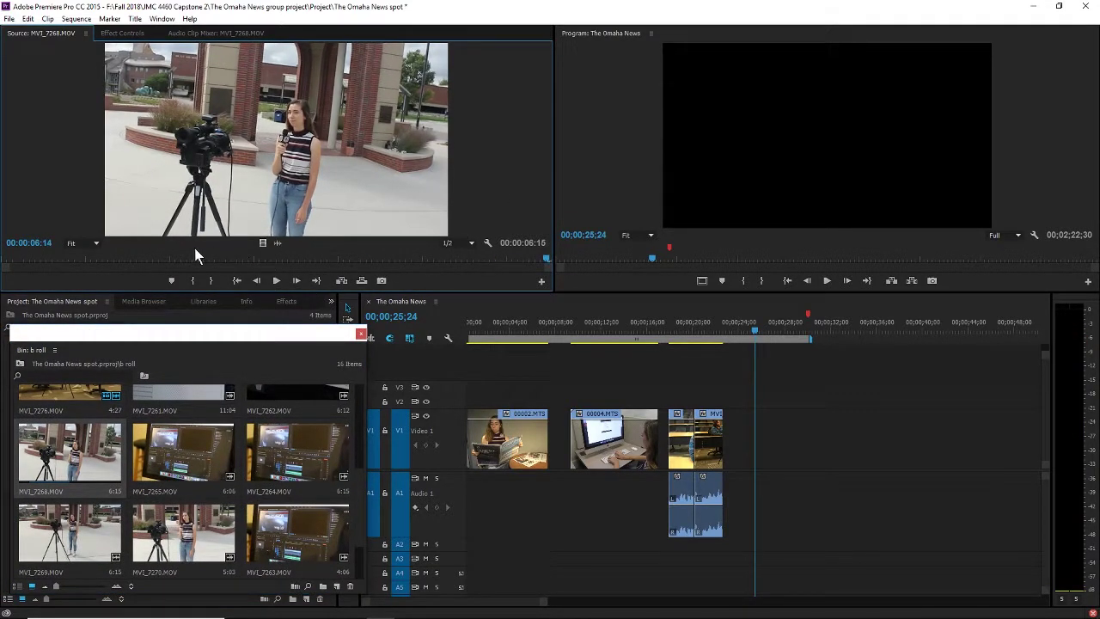
Step: Preview the outdoor reporter shots MVI_7269.MOV and MVI_7270.MOV in the source monitor, one after the other
double_click(58, 517)
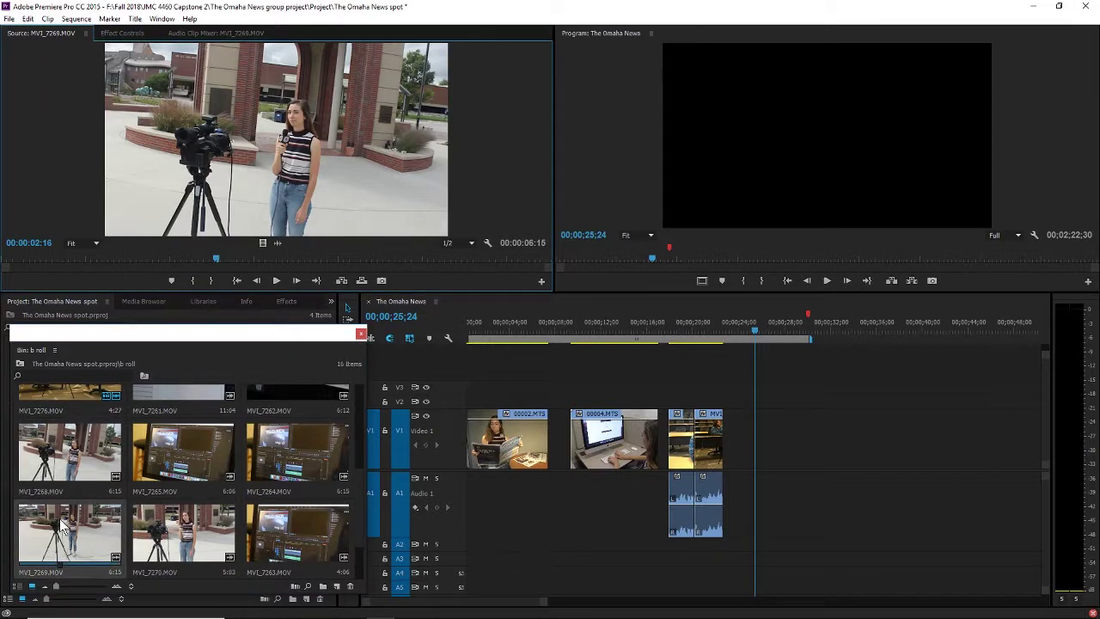
left_click(280, 280)
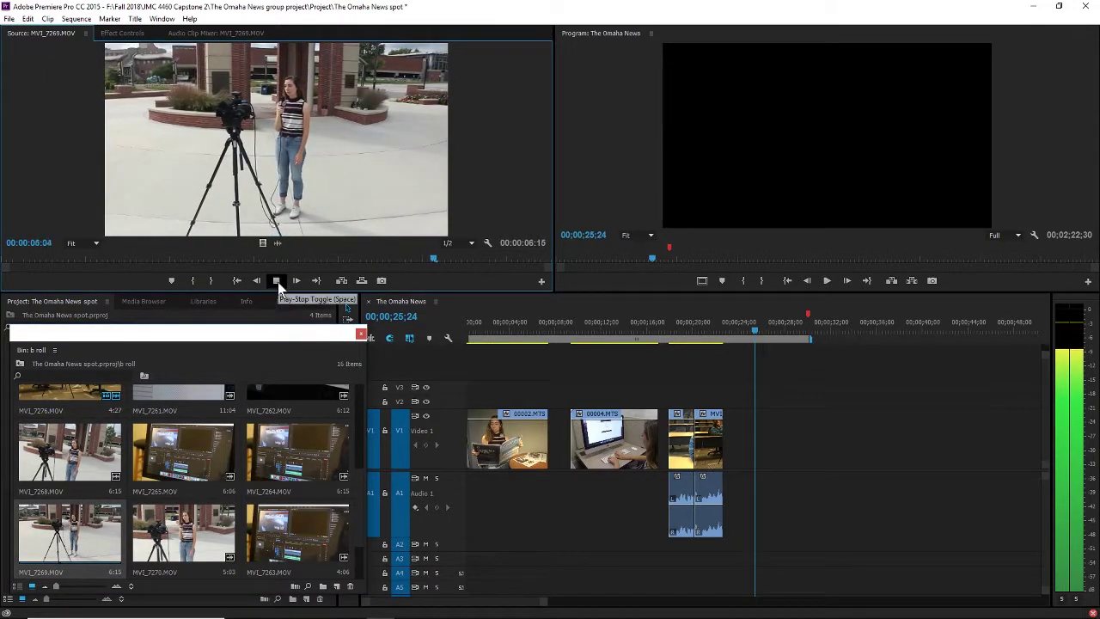
left_click(278, 281)
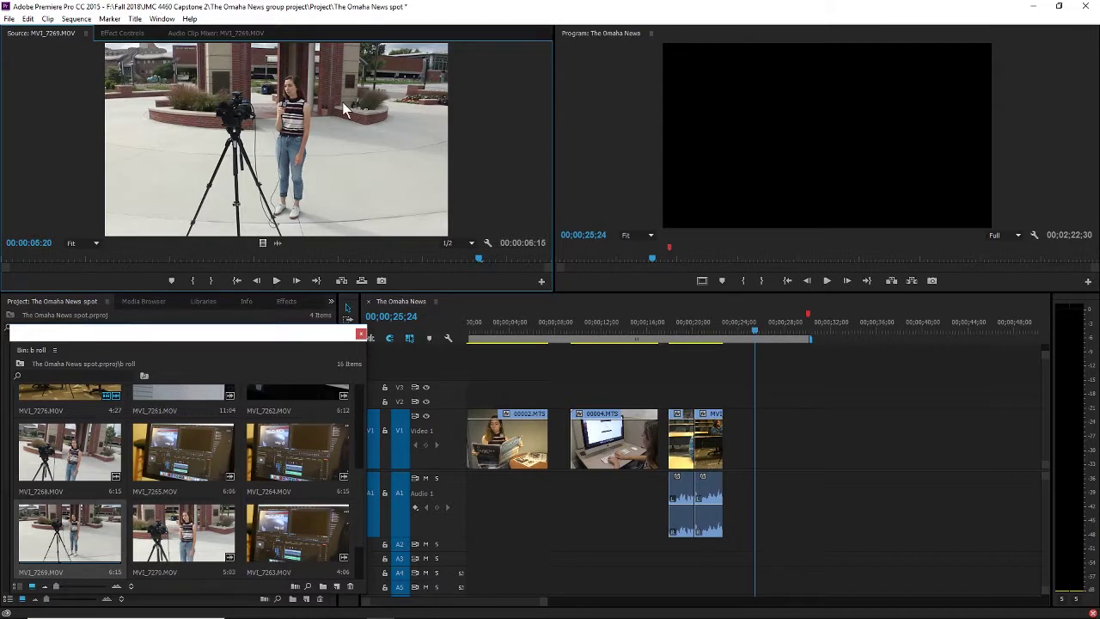
double_click(202, 515)
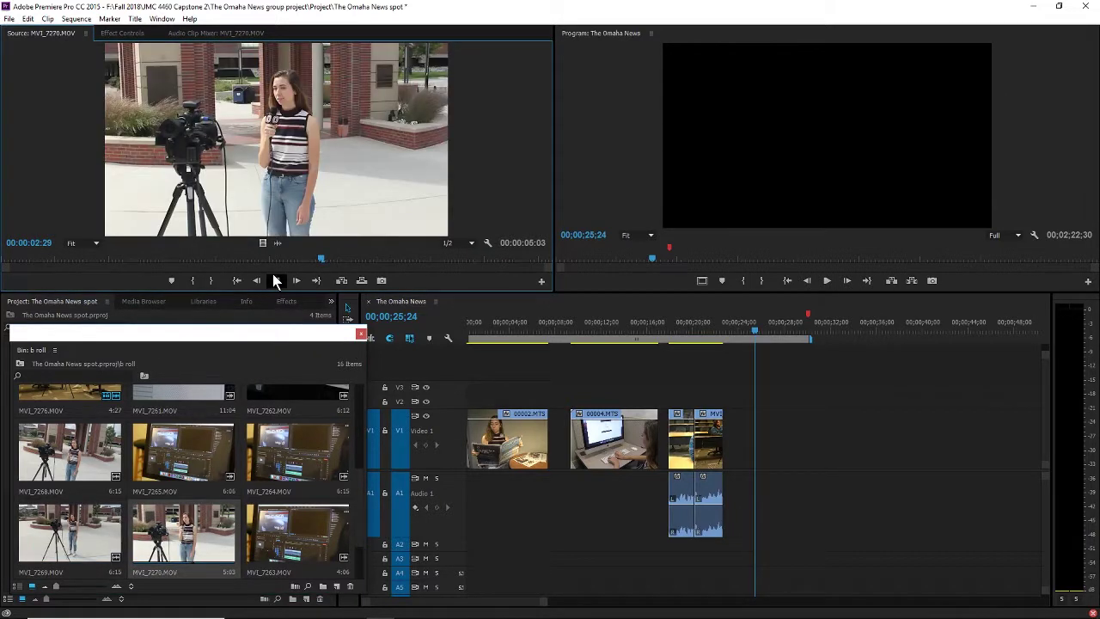
left_click(275, 281)
left_click(276, 281)
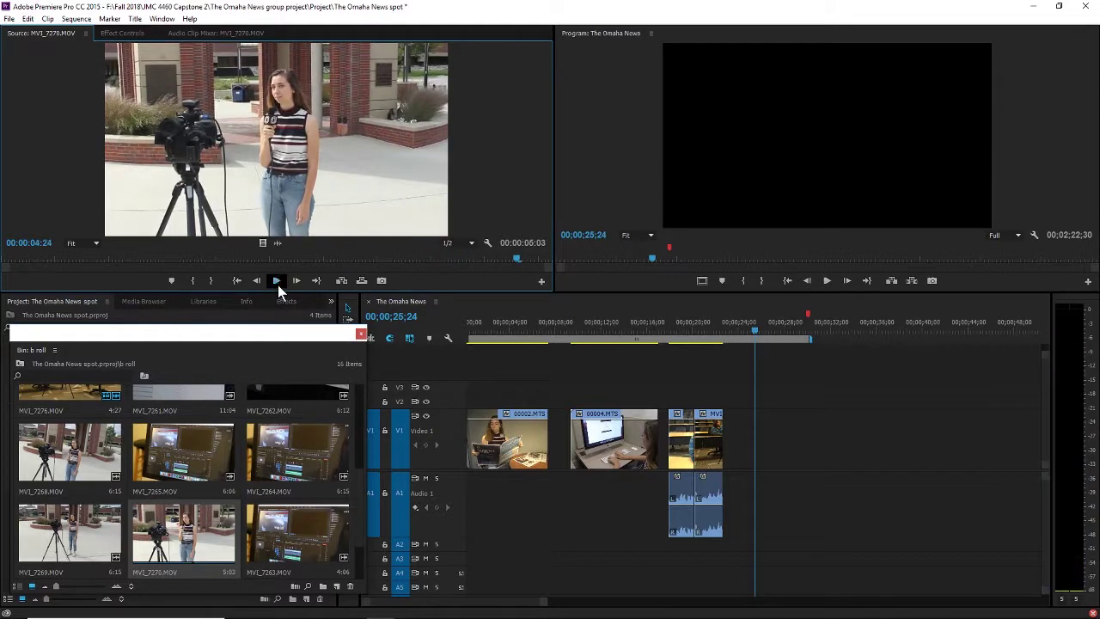
Step: Compare the wide shot MVI_7269.MOV with the closer MVI_7270.MOV by reloading each, and play the wide shot again
double_click(83, 533)
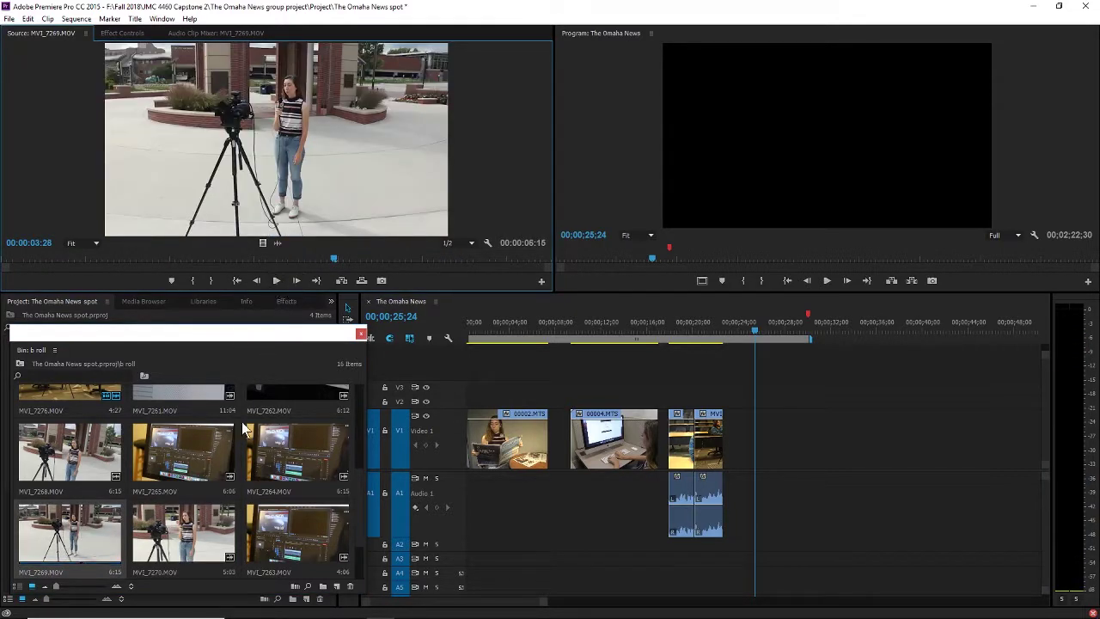
double_click(195, 543)
left_click(196, 563)
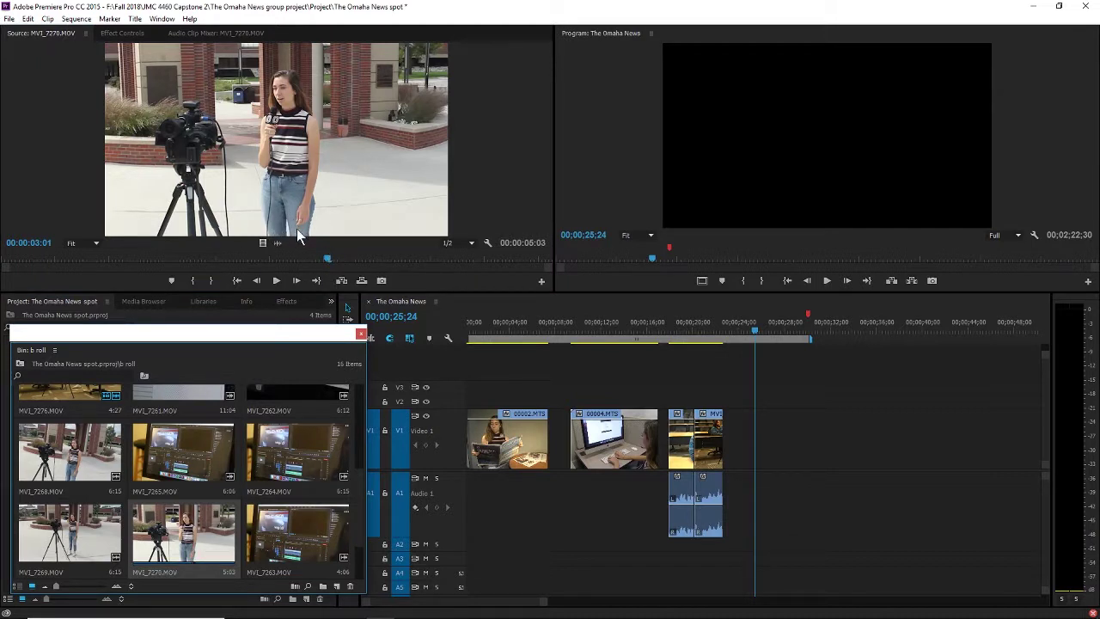
double_click(80, 542)
left_click(275, 282)
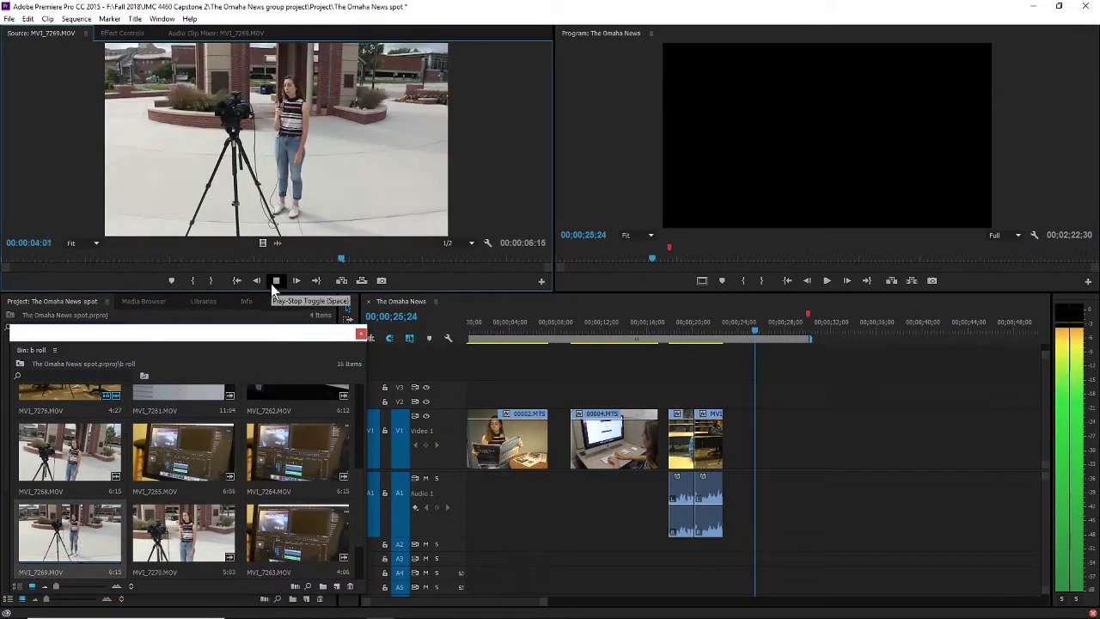
Step: Reload MVI_7268.MOV in the source monitor and play part of it again
double_click(84, 451)
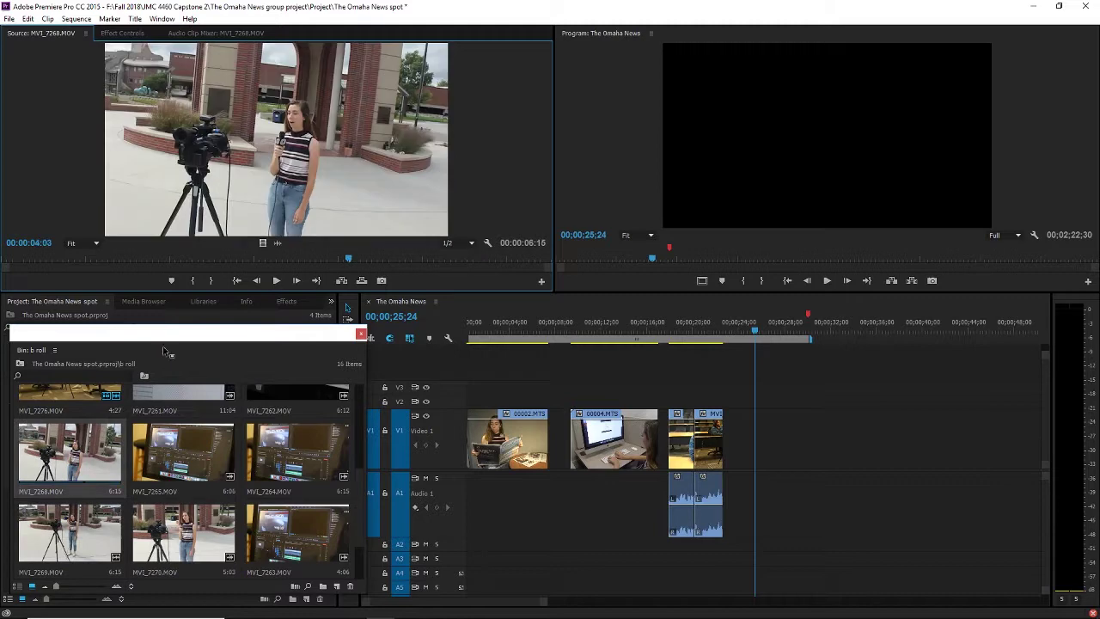
left_click(276, 282)
left_click(276, 282)
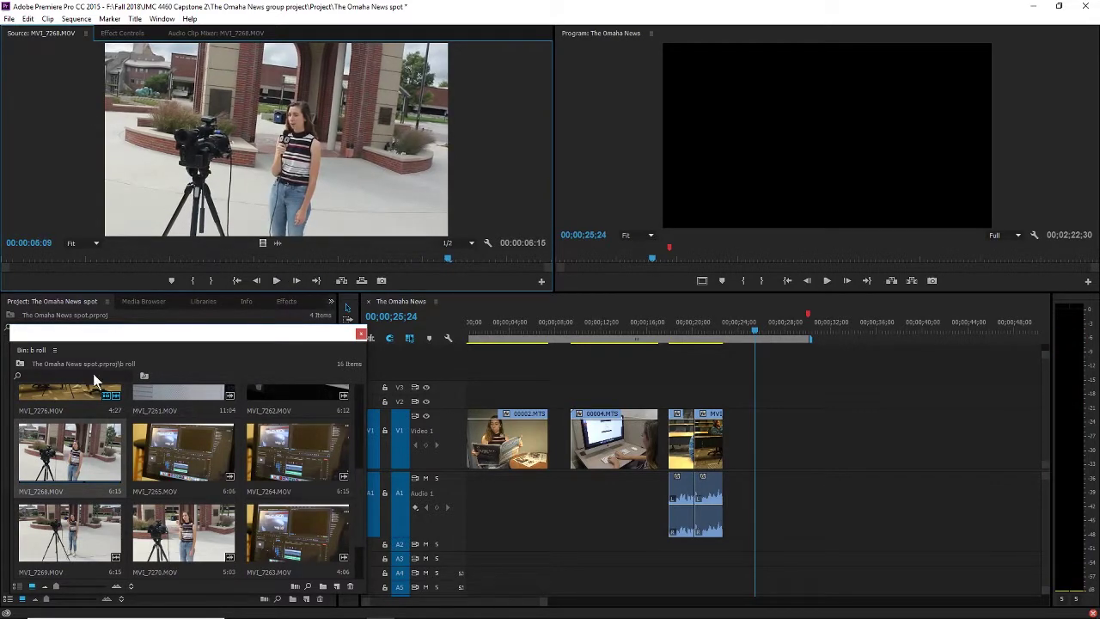
Step: Check MVI_7269.MOV against MVI_7270.MOV again, and play the later part of the wide shot MVI_7269.MOV
scroll(137, 471, "down", 2)
double_click(72, 446)
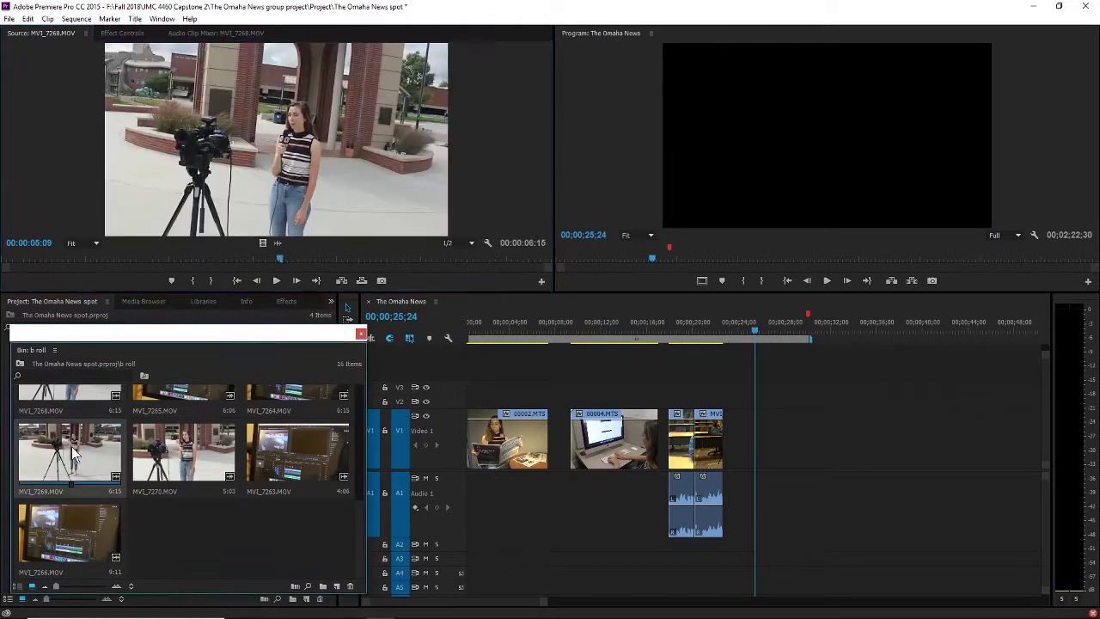
double_click(172, 469)
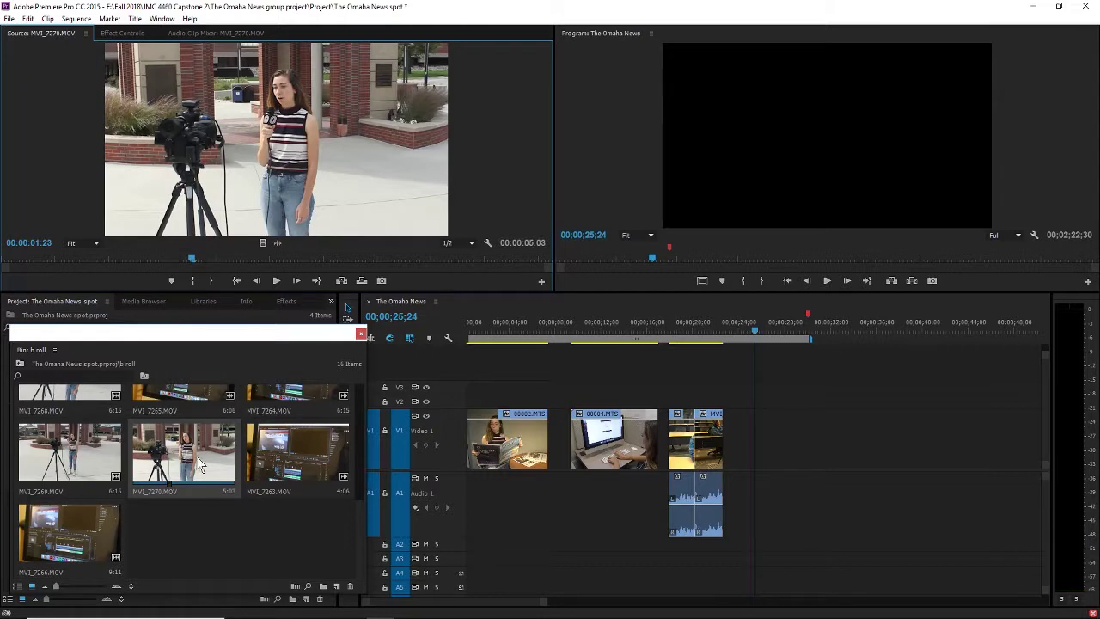
double_click(88, 442)
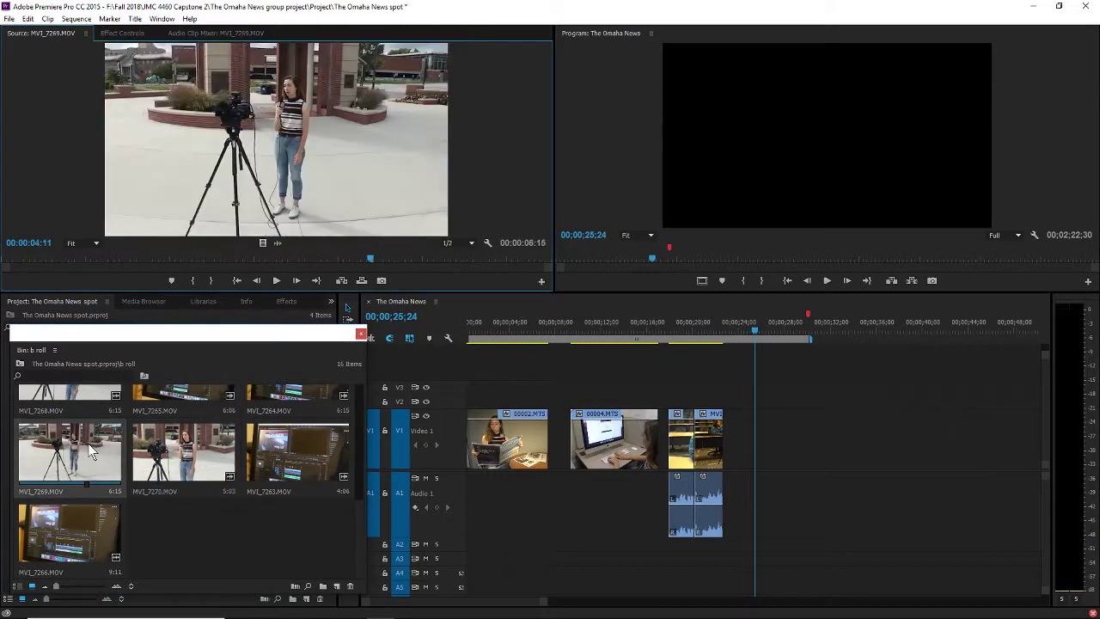
left_click(277, 280)
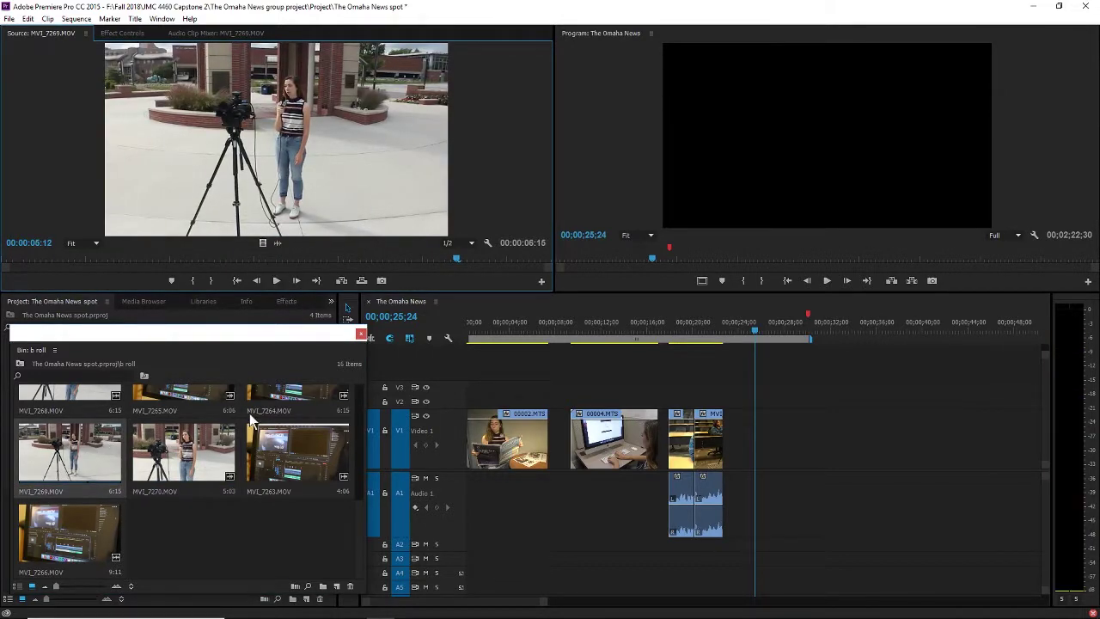
Step: Load MVI_7270.MOV and replay its opening from the first frame several times to examine where the reporter begins speaking
double_click(183, 451)
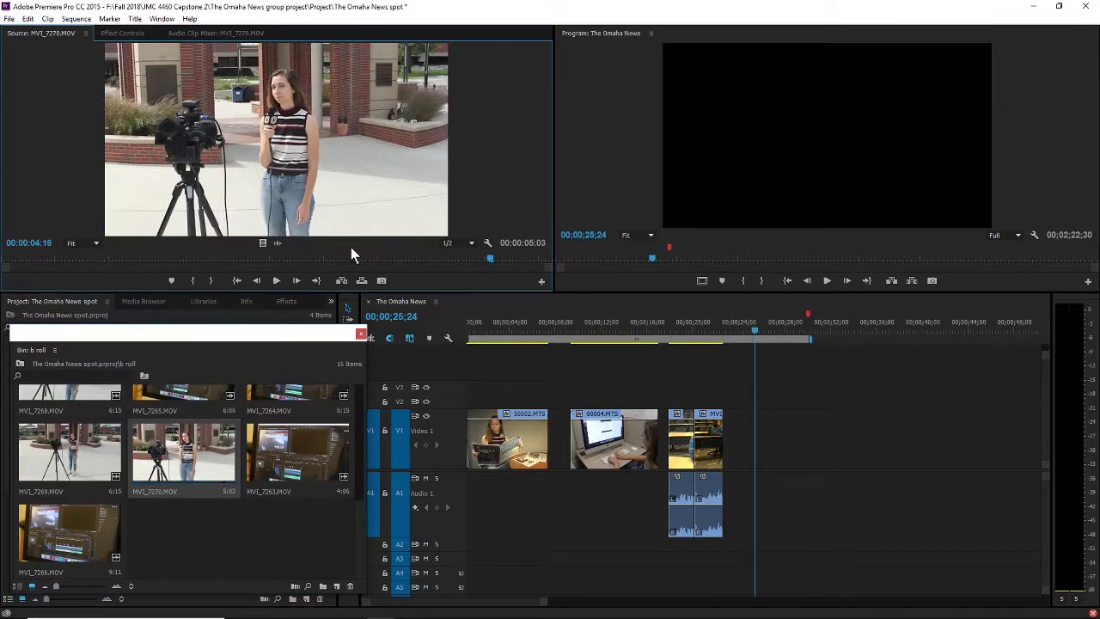
left_click_drag(348, 257, 7, 269)
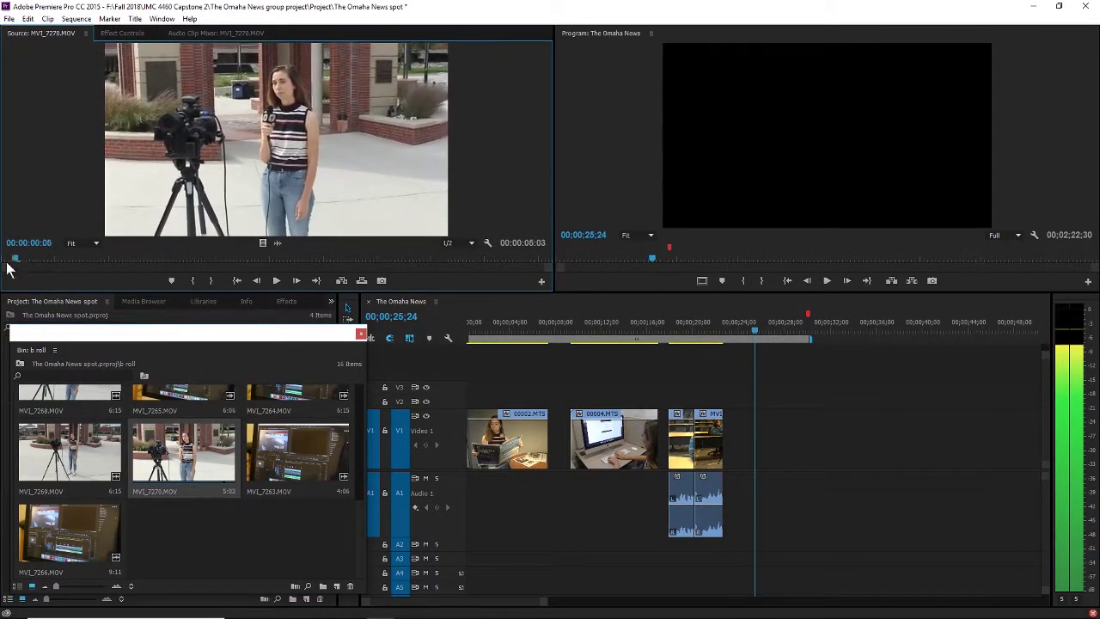
key("space")
key("space")
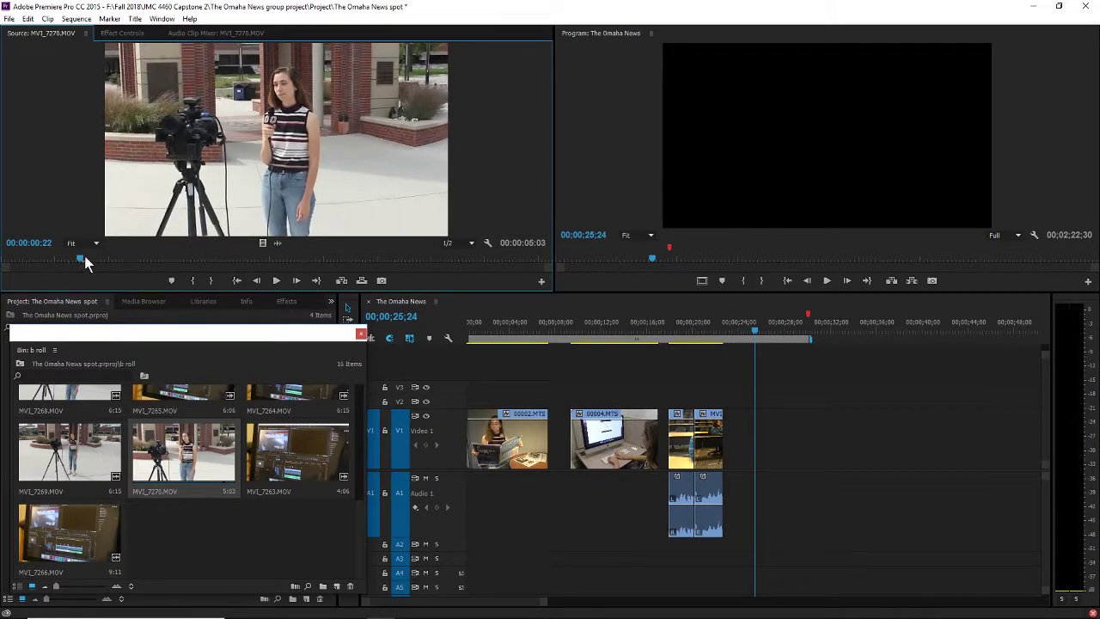
left_click_drag(86, 264, 7, 264)
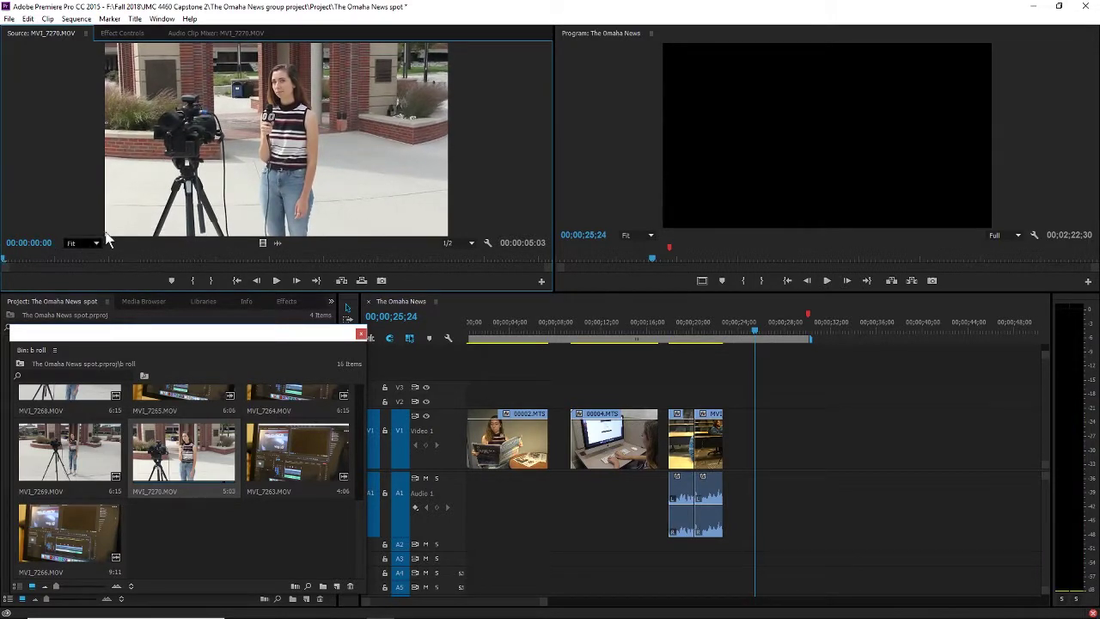
key("space")
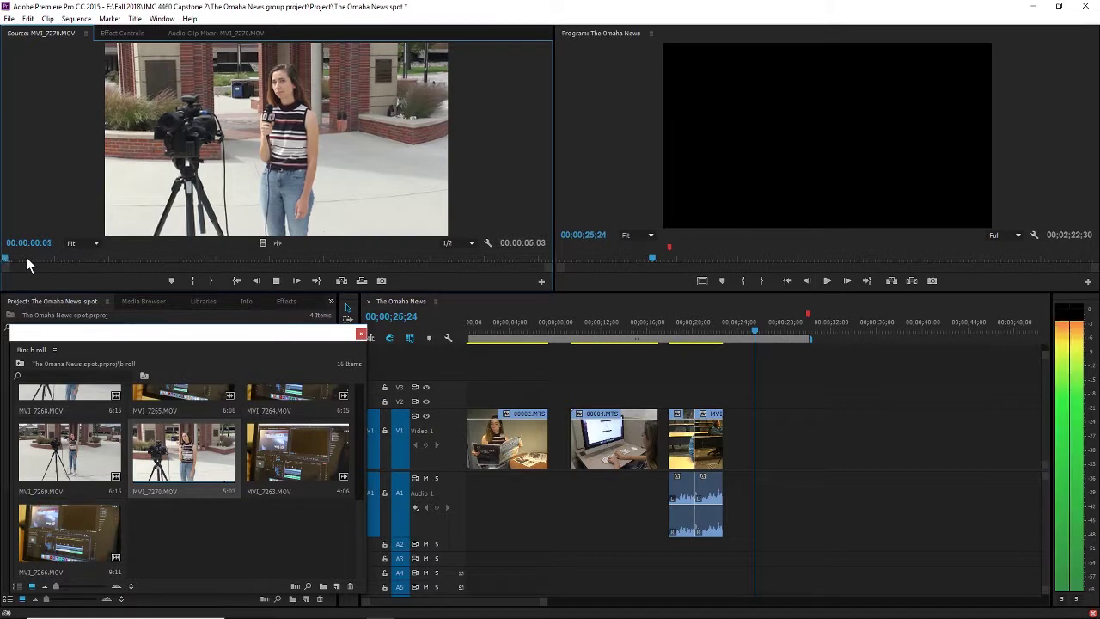
key("space")
left_click_drag(29, 259, 2, 261)
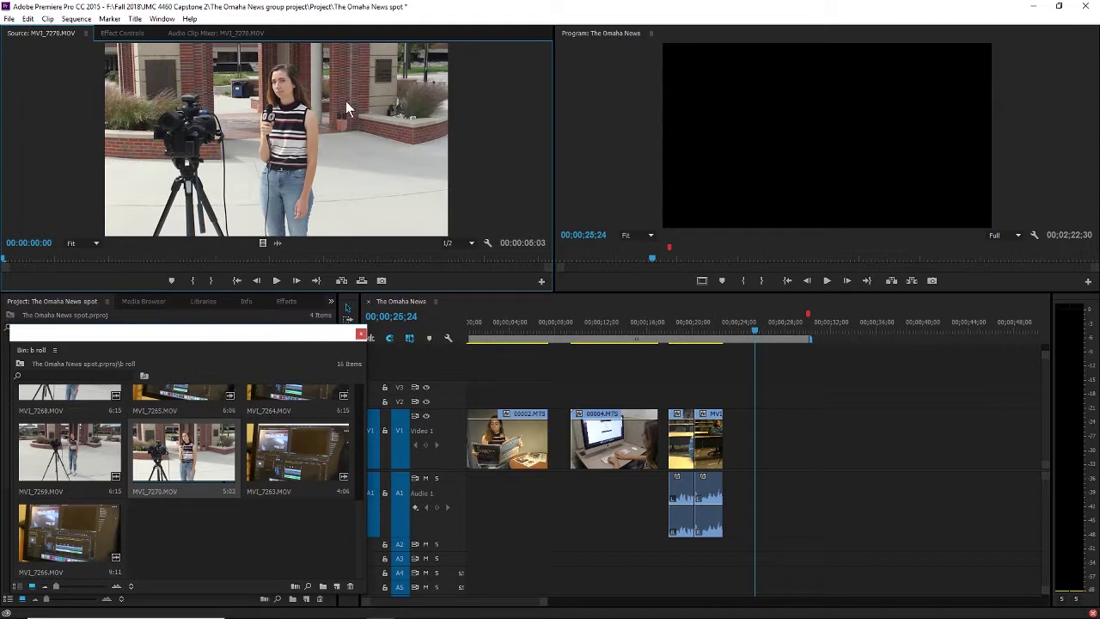
key("space")
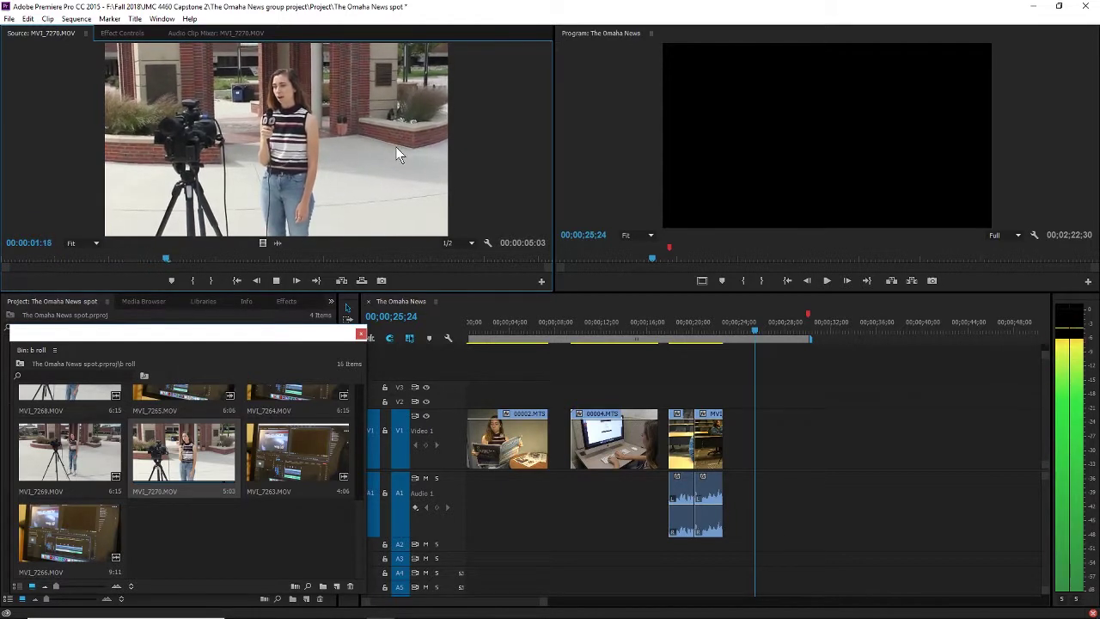
key("space")
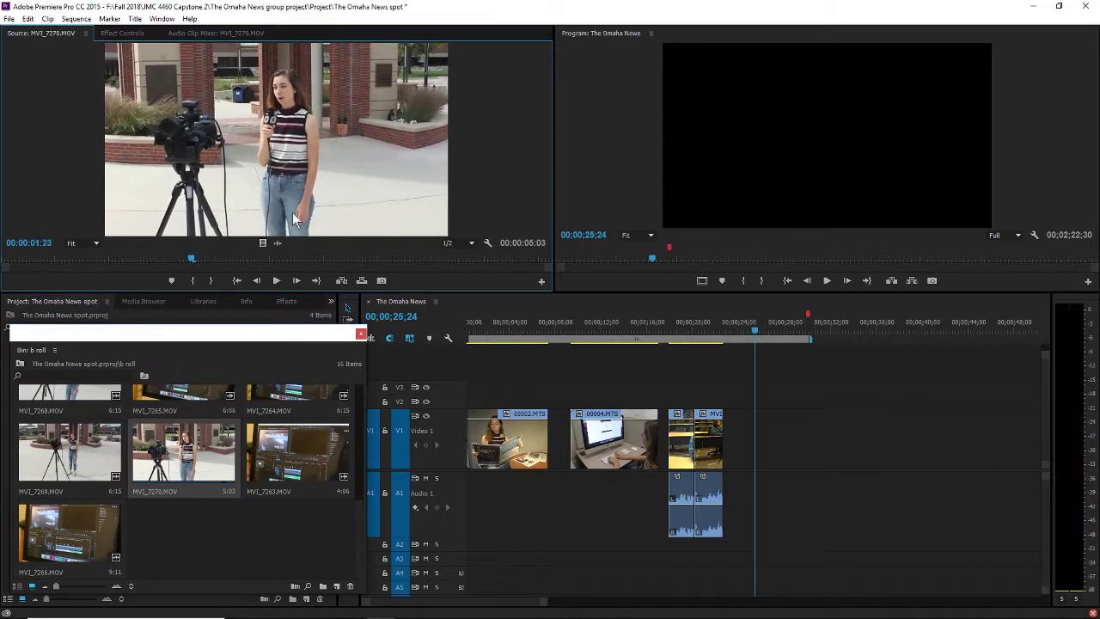
Step: Review MVI_7269.MOV from its first frame to near its end, and return the source playhead to 00:00:04:01
double_click(80, 451)
left_click_drag(236, 257, 188, 283)
left_click(280, 283)
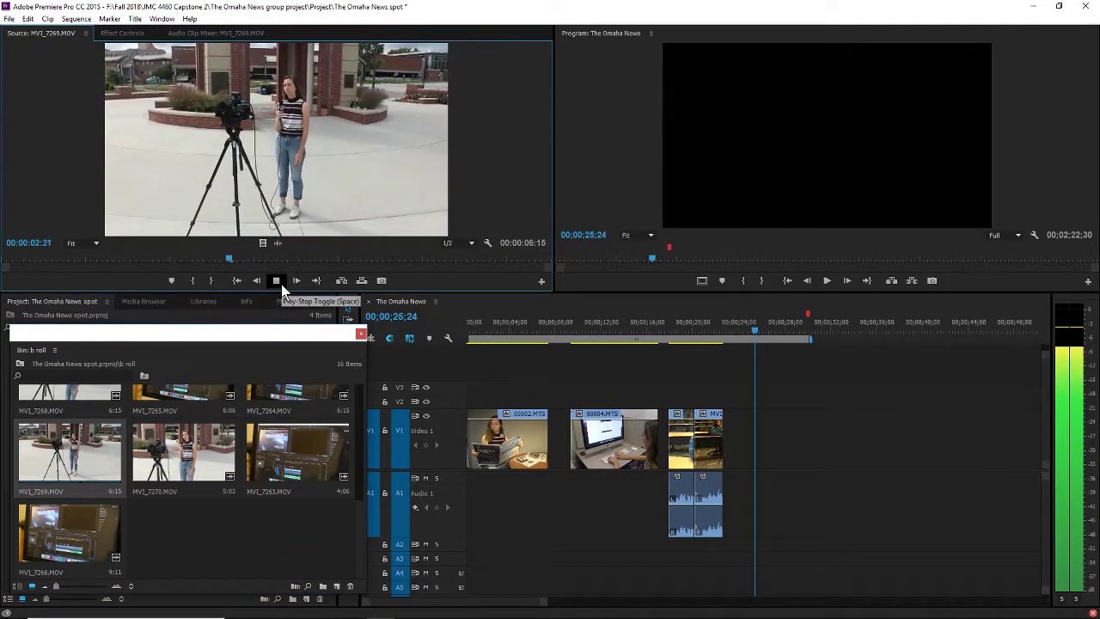
left_click(279, 282)
scroll(76, 520, "up", 2)
double_click(78, 529)
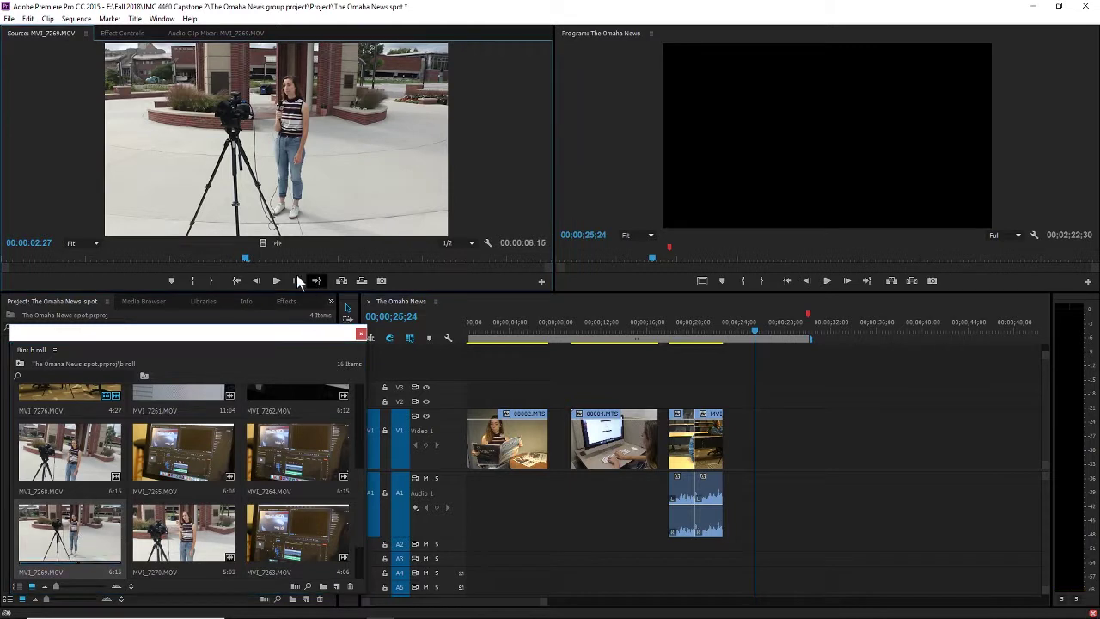
left_click_drag(246, 258, 2, 255)
key("space")
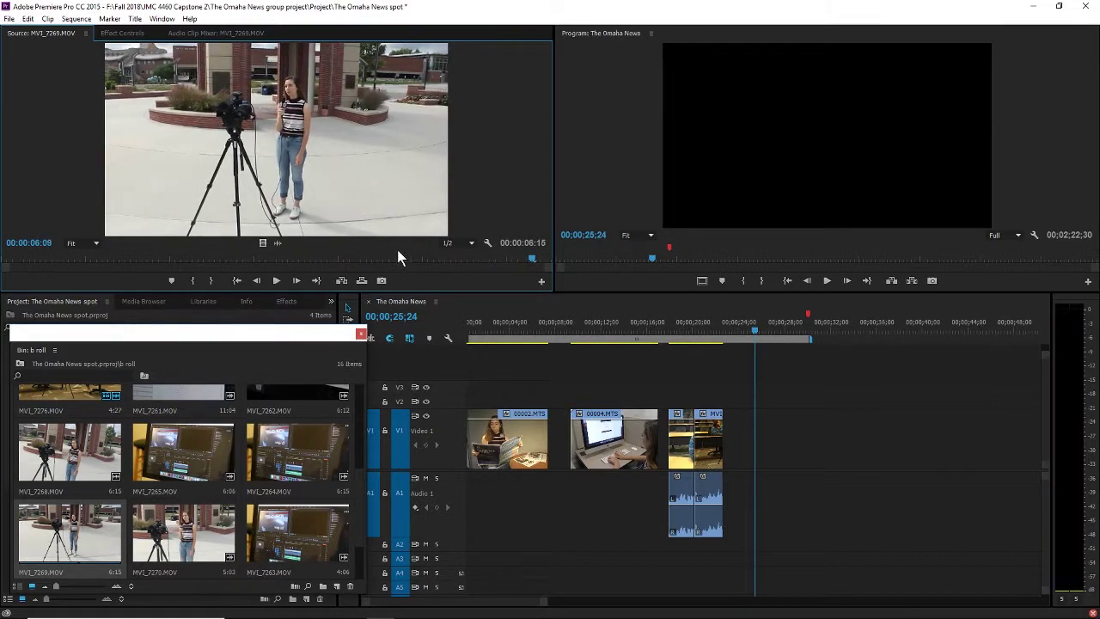
left_click_drag(369, 259, 311, 270)
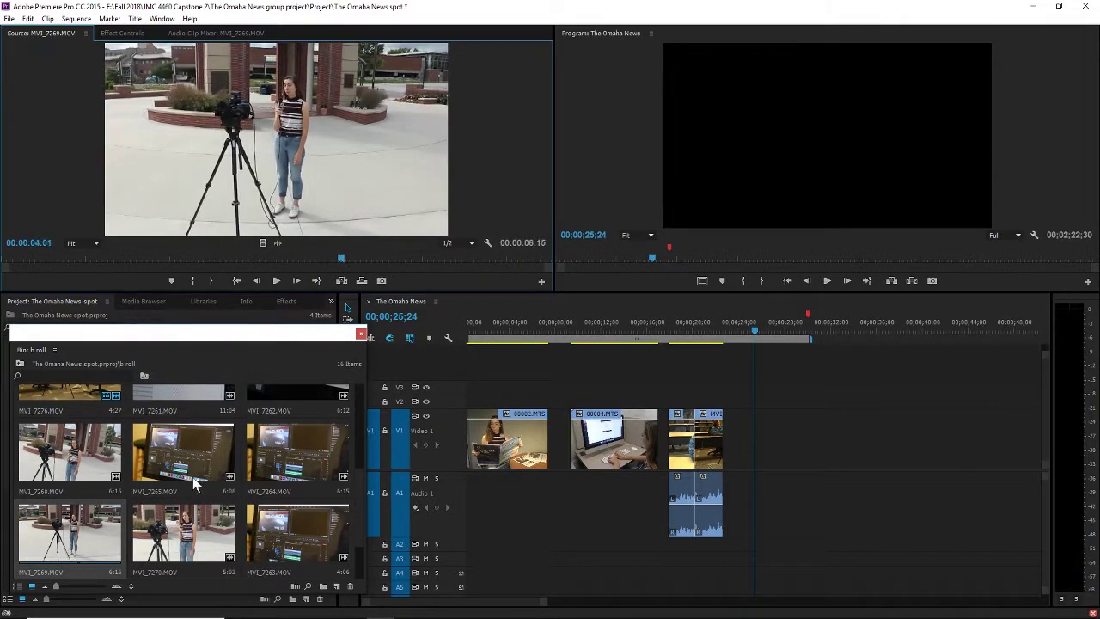
Step: Load MVI_7270.MOV in the source monitor, and mark its In point at 00:00:00:18 and its Out point at 00:00:04:07
double_click(183, 533)
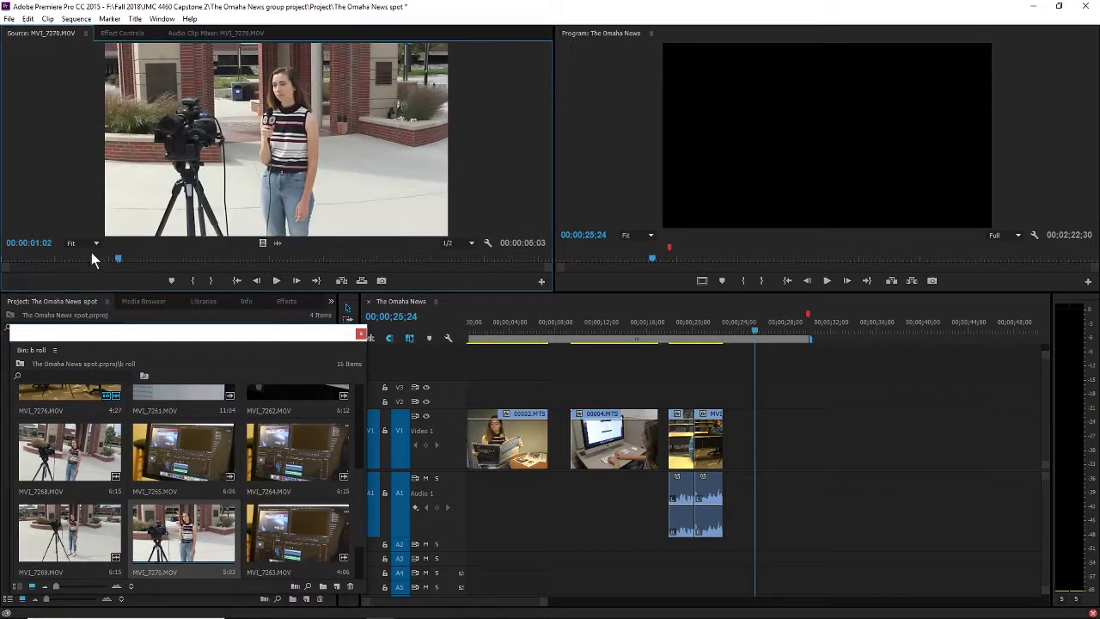
left_click_drag(92, 256, 1, 258)
key("space")
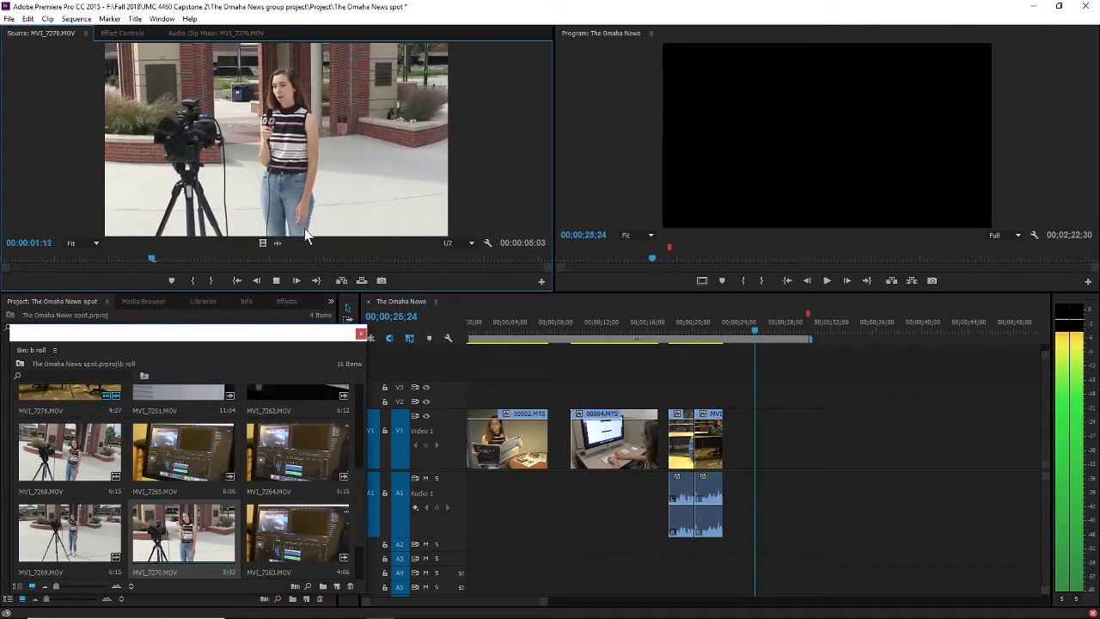
key("space")
left_click_drag(154, 257, 66, 271)
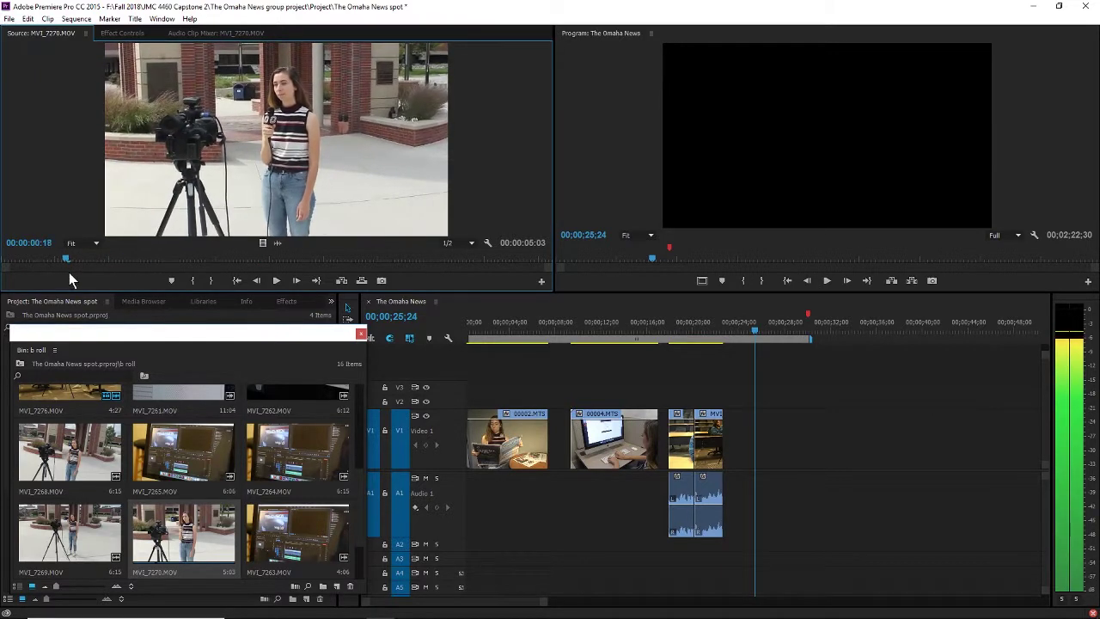
key("space")
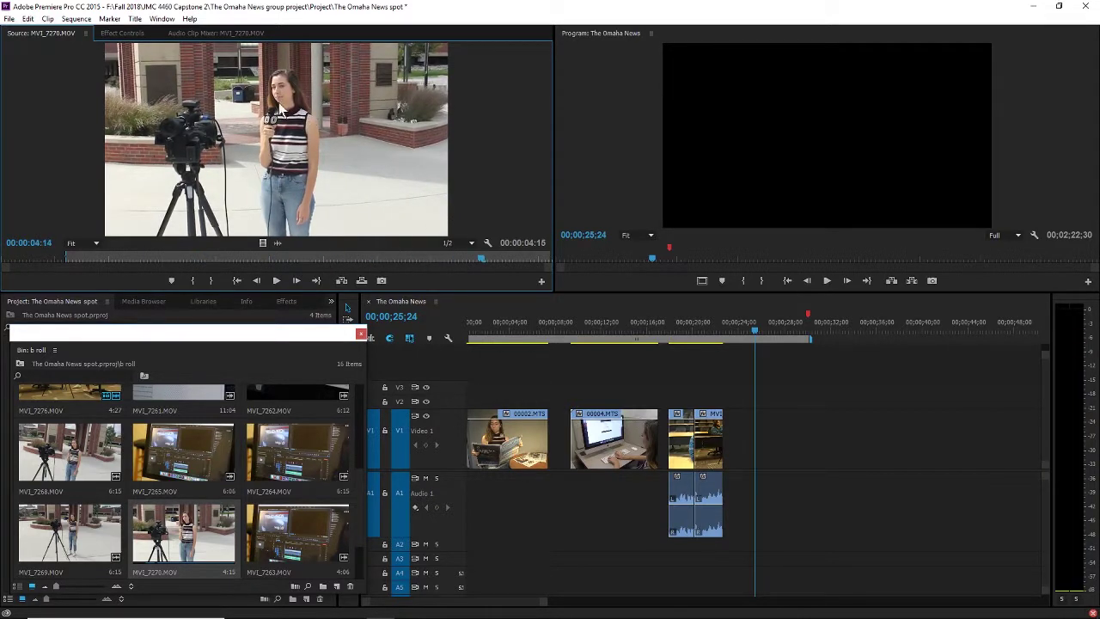
left_click_drag(477, 259, 452, 262)
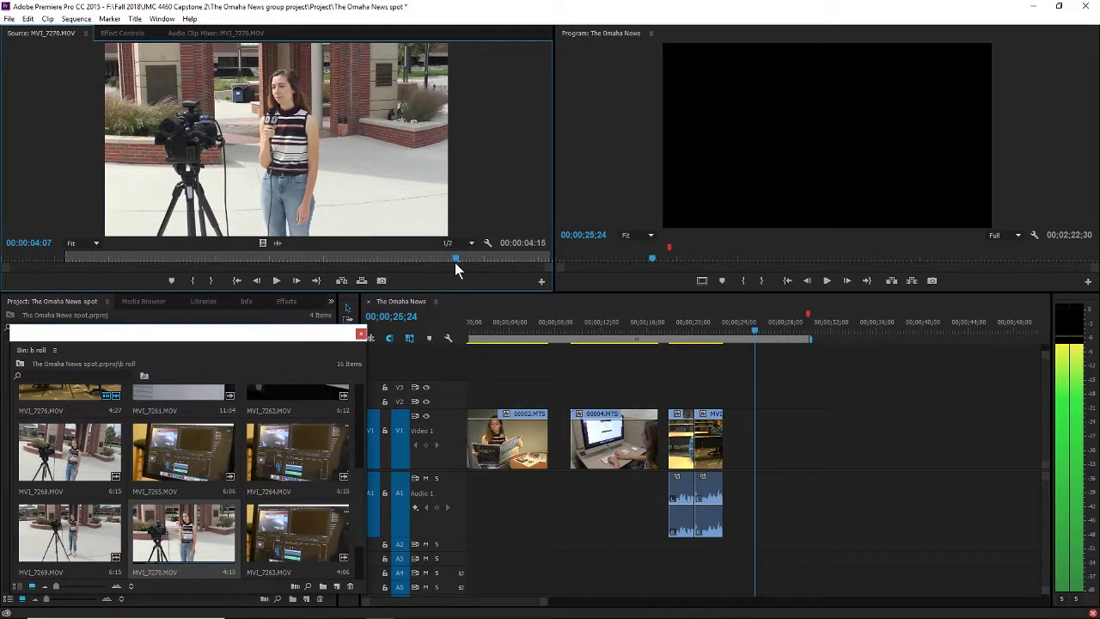
key("o")
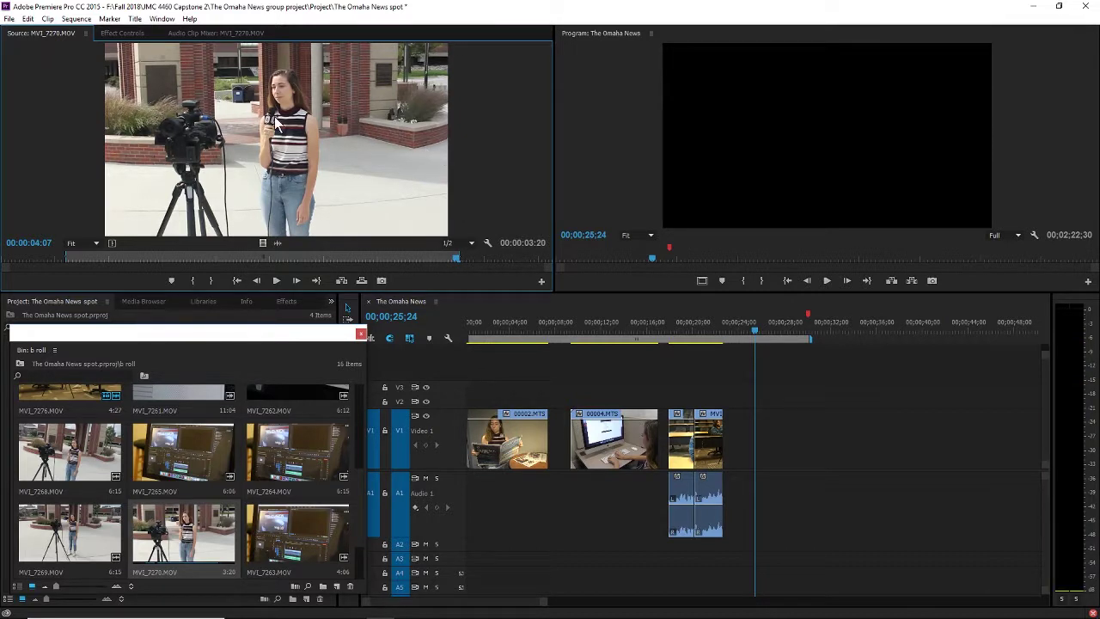
Step: Place the marked MVI_7270.MOV range on Video 1 shortly after the last clip, and delete only its audio with linked selection turned off
left_click_drag(645, 304, 740, 445)
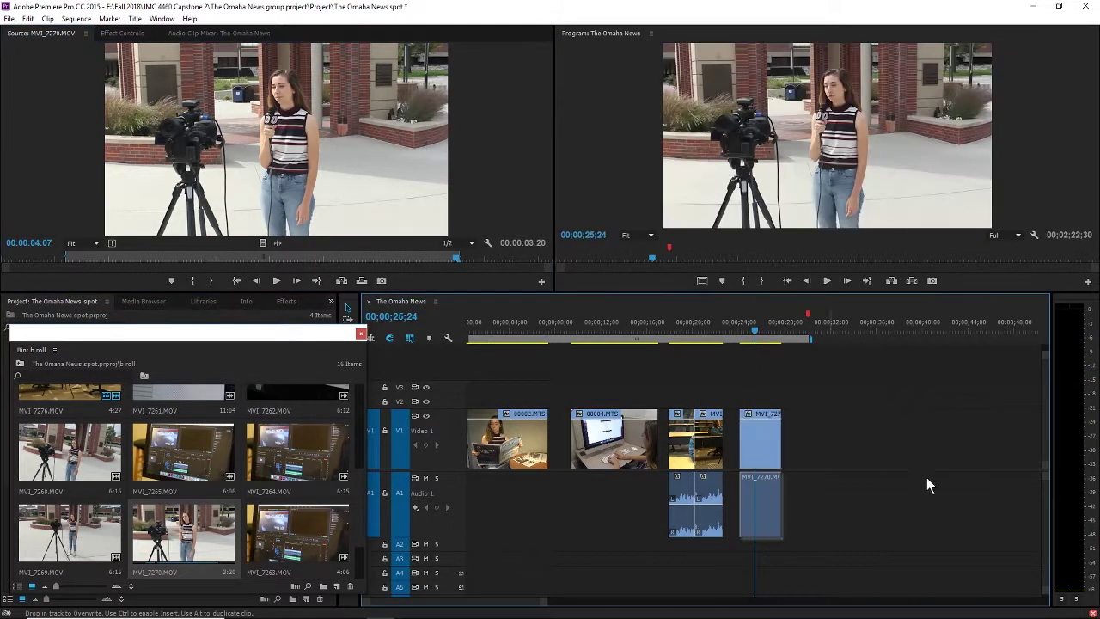
left_click(766, 488)
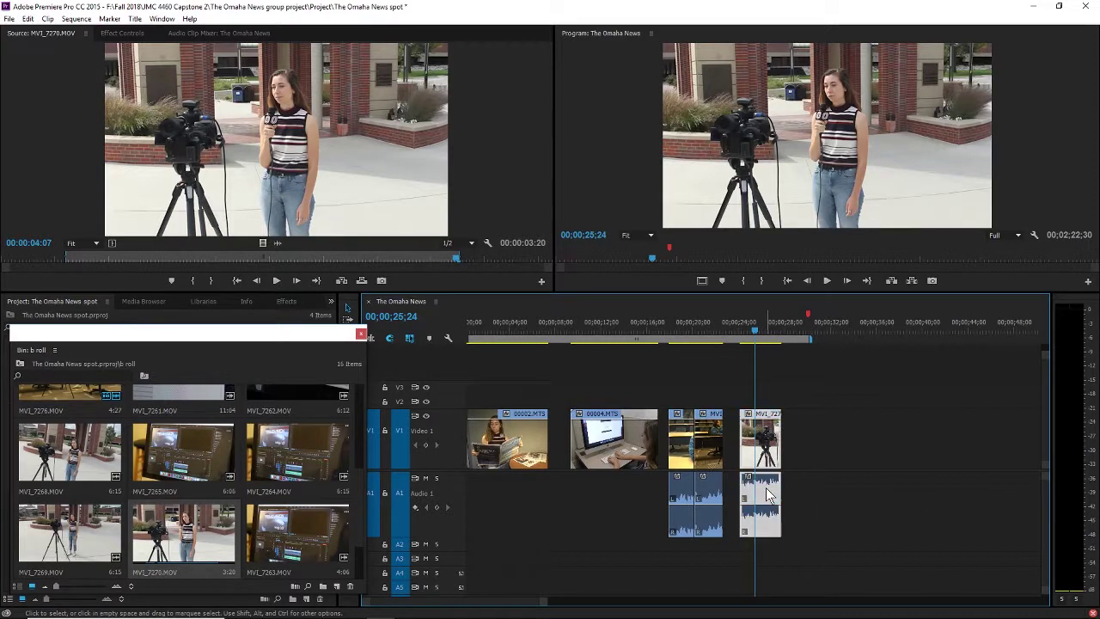
left_click(411, 338)
left_click(812, 495)
left_click(766, 486)
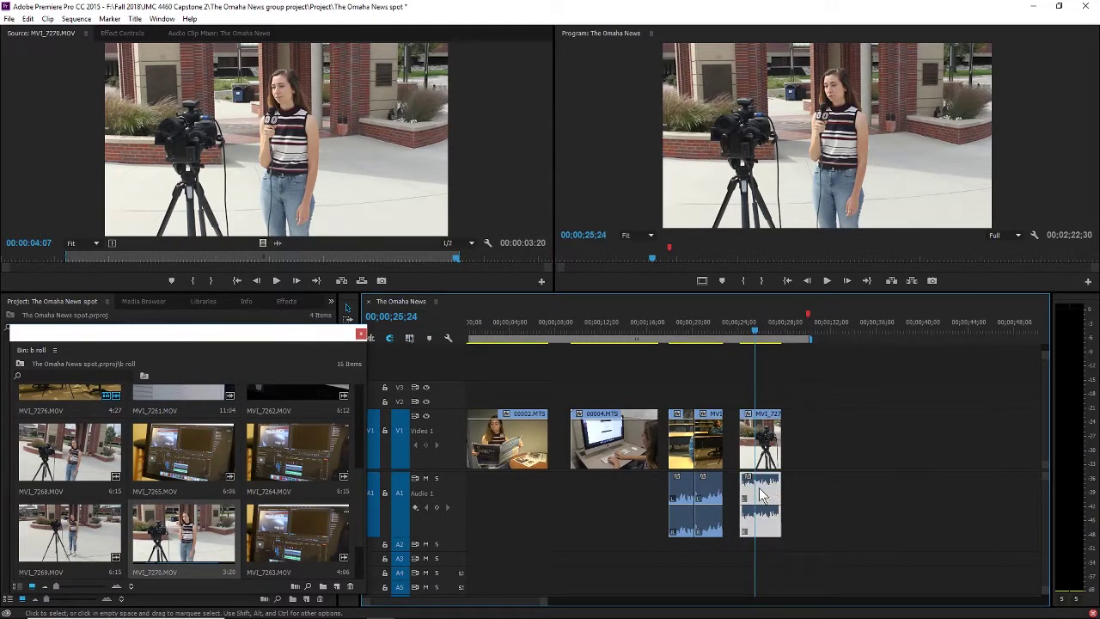
key("Delete")
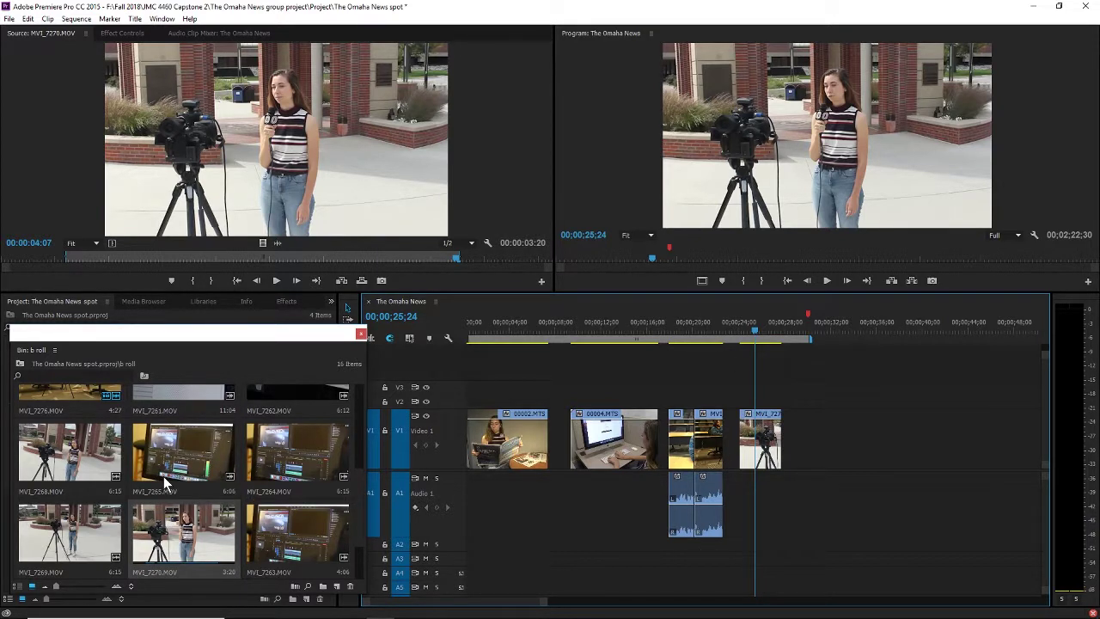
Step: Switch from the b roll bin to the main clips bin and load 00009.MTS in the source monitor
left_click(361, 334)
double_click(274, 389)
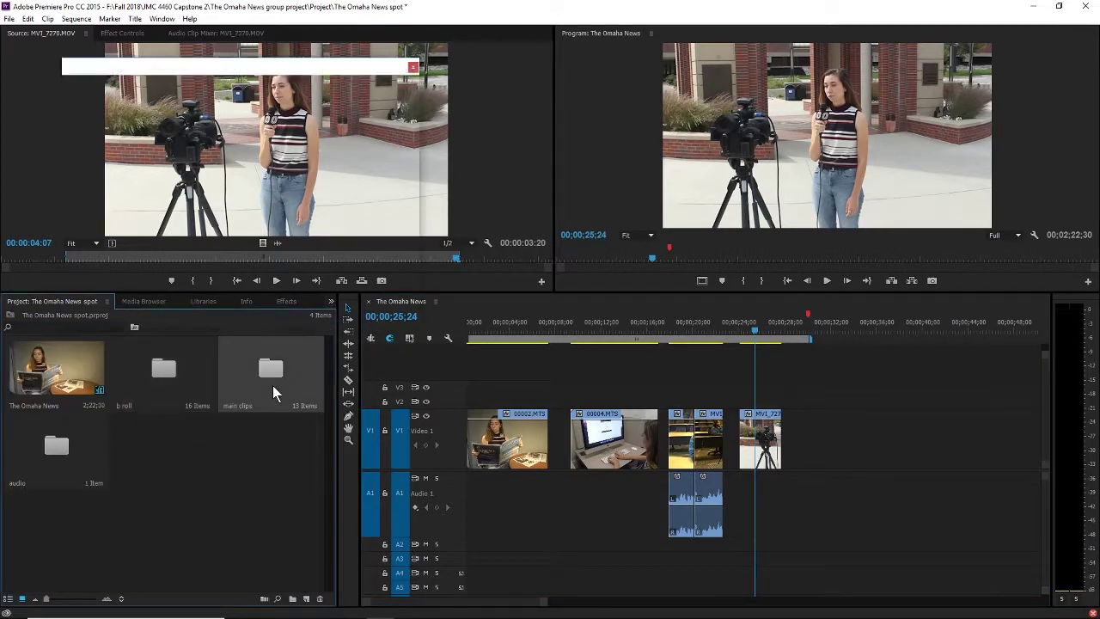
scroll(205, 247, "up", 2)
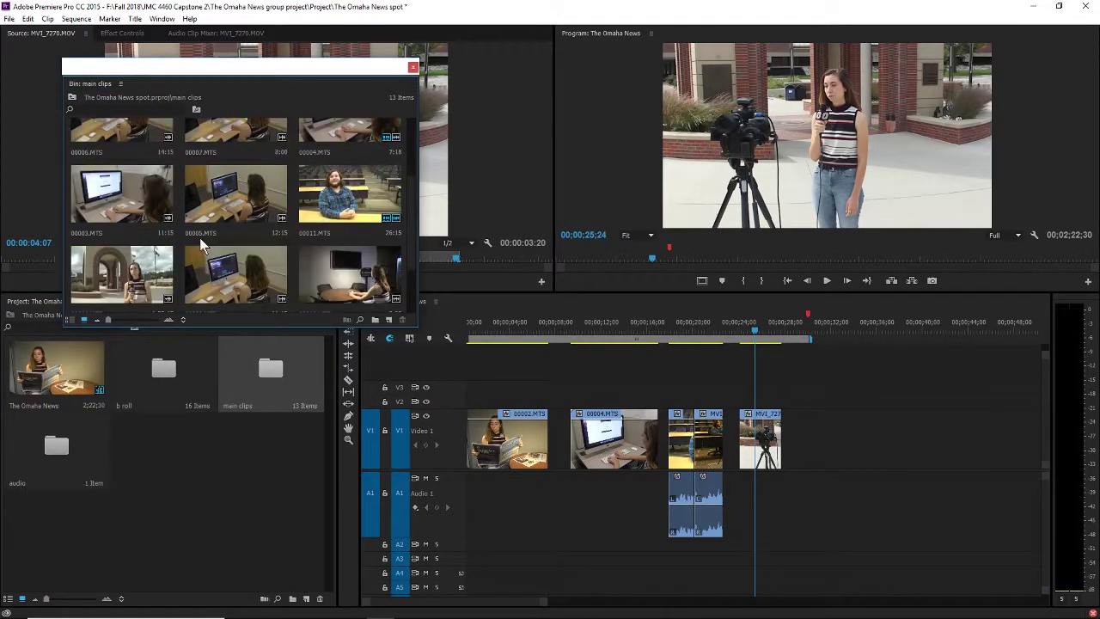
scroll(160, 263, "down", 3)
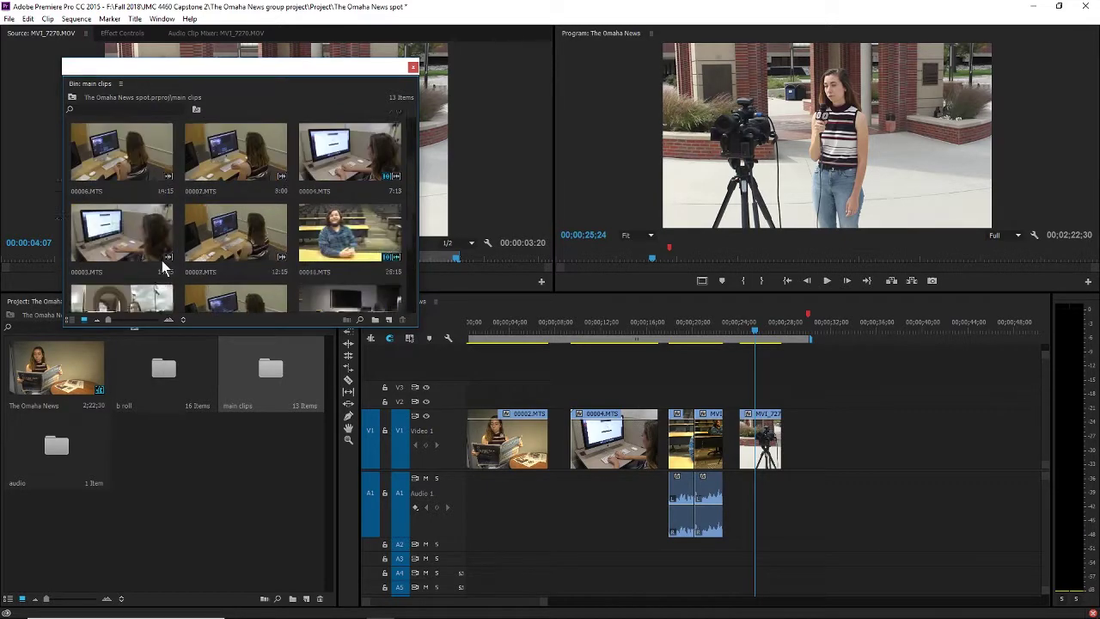
double_click(141, 206)
left_click_drag(279, 68, 262, 321)
Step: Play 00009.MTS from its first frame and skip ahead through the reporter's early takes
left_click(275, 281)
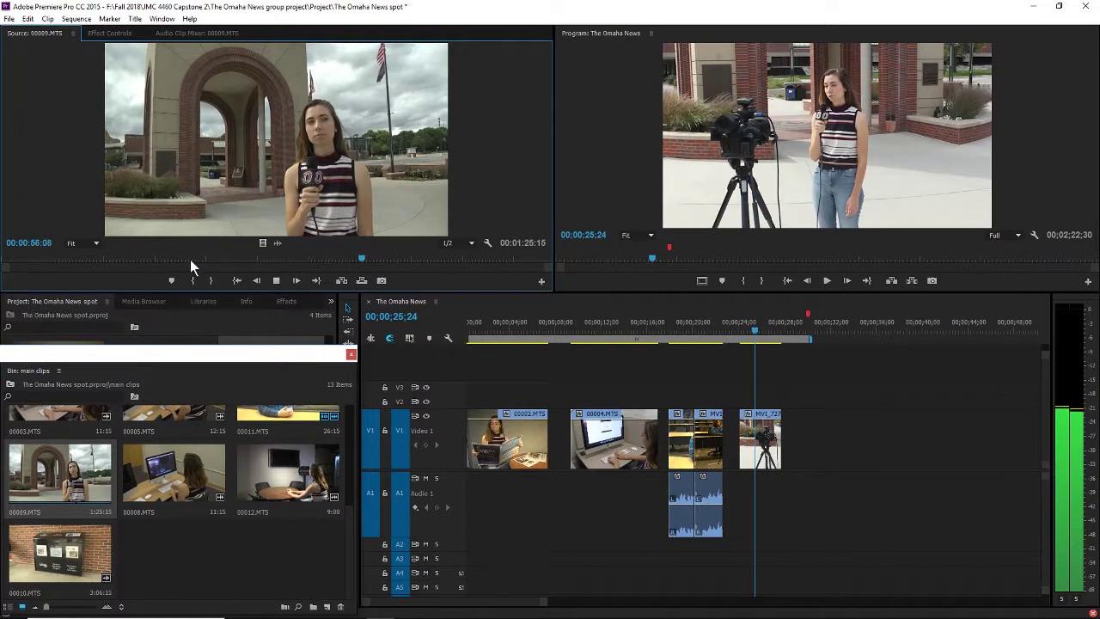
left_click(77, 259)
left_click_drag(76, 260, 1, 260)
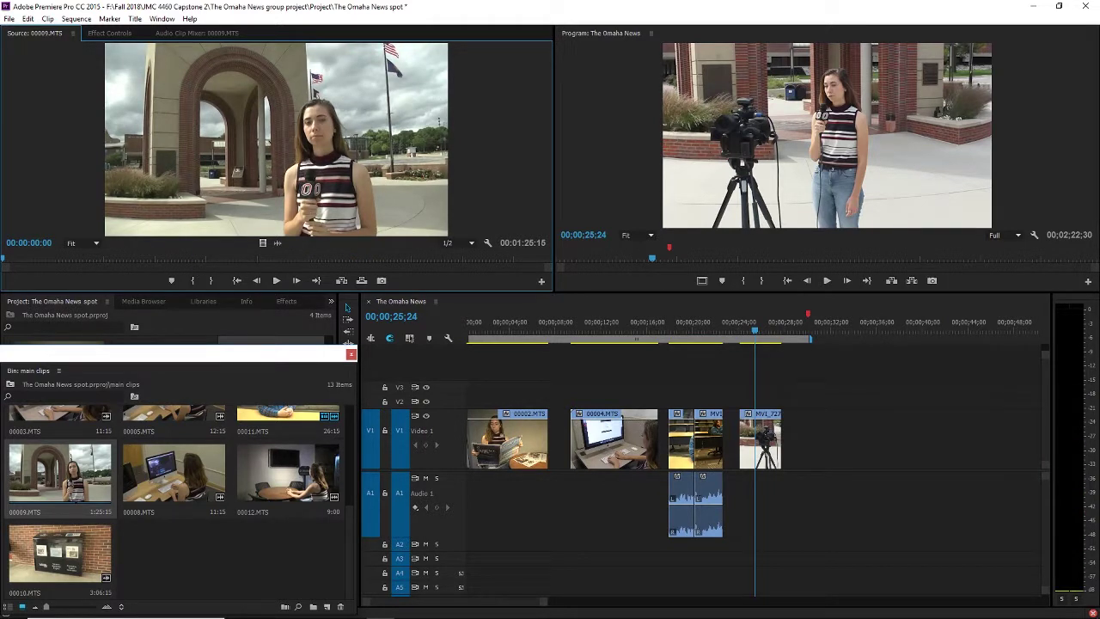
key("space")
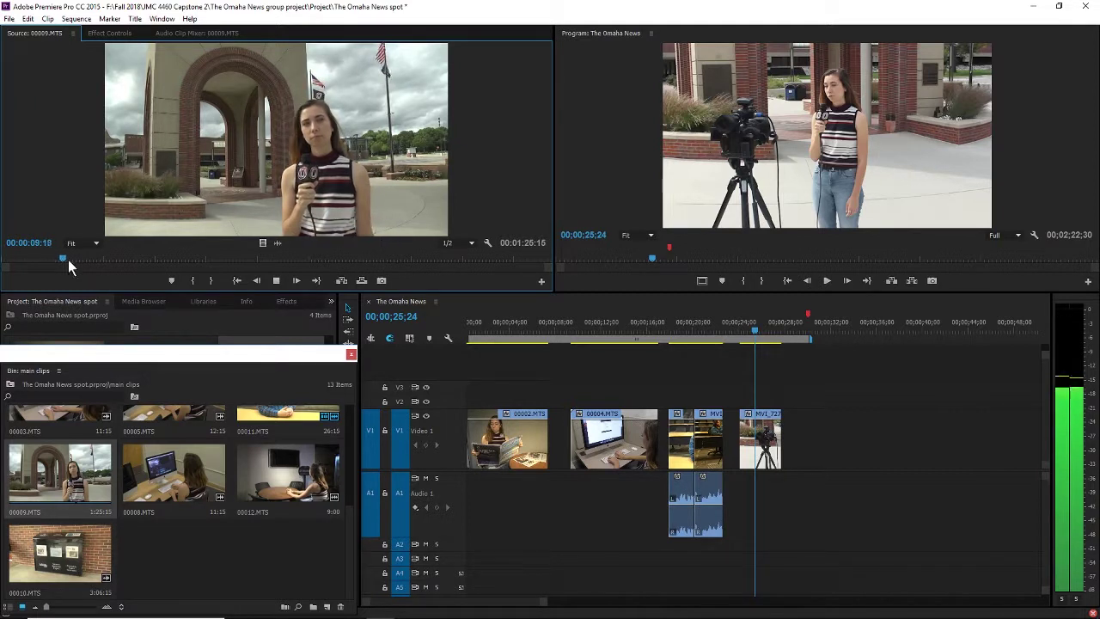
left_click_drag(68, 260, 104, 275)
key("space")
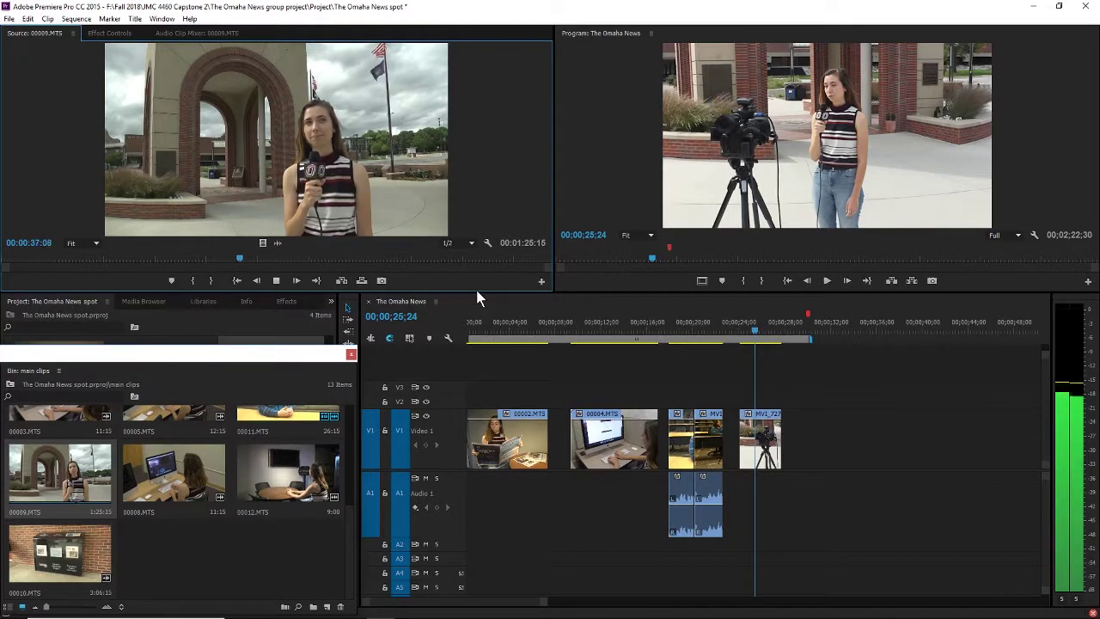
Step: Sample the later takes of 00009.MTS, starting playback at 00:00:45:18, 00:01:03:04 and just past 00:01:10:12
left_click(295, 259)
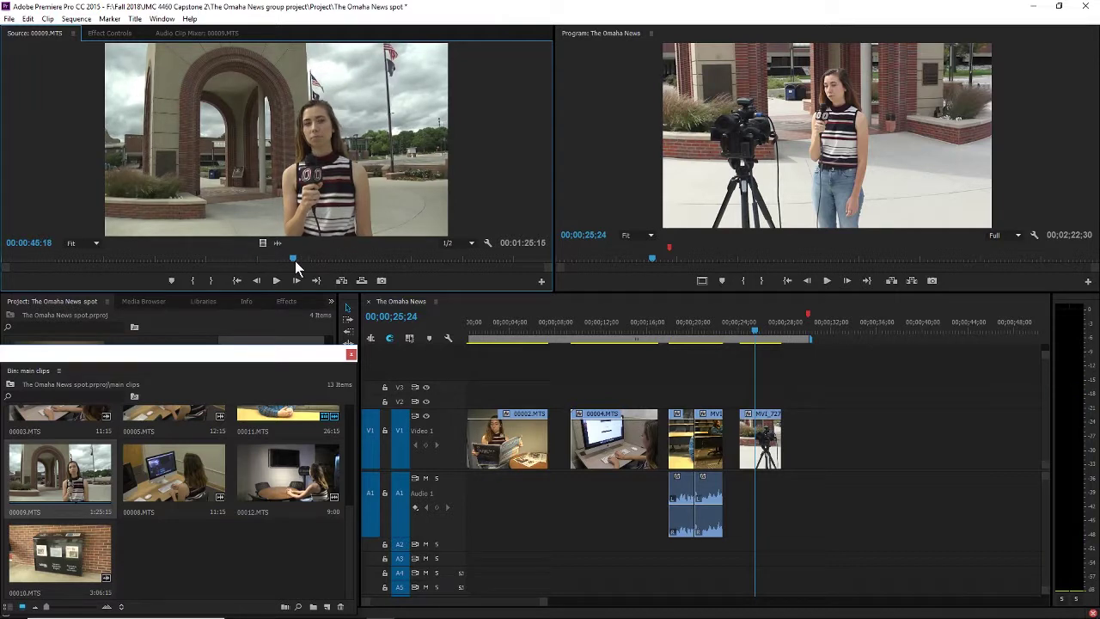
key("space")
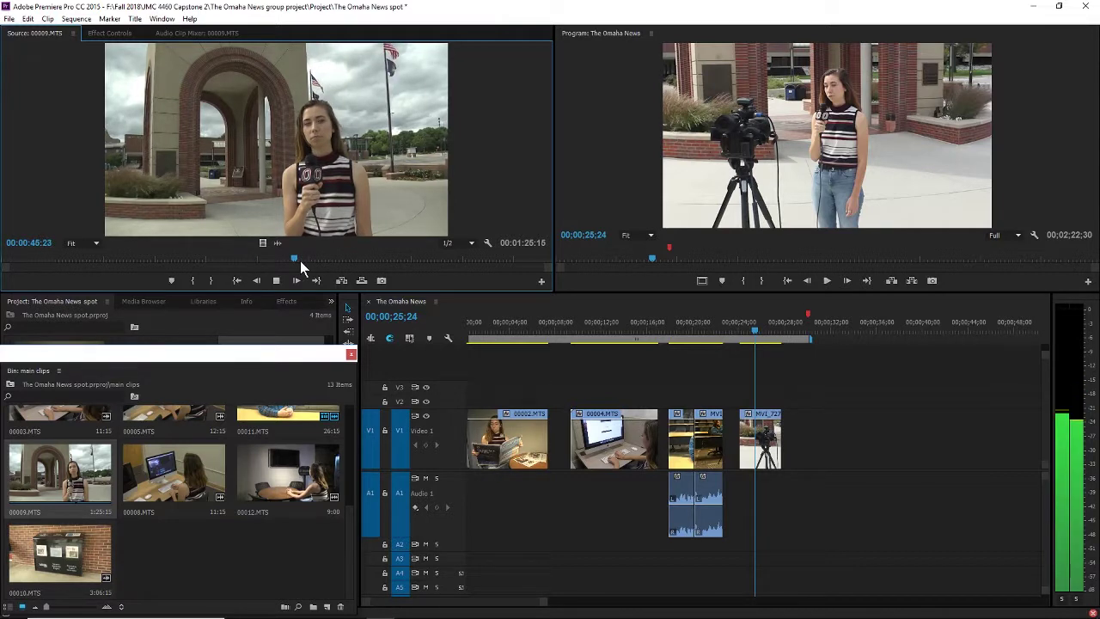
left_click(404, 259)
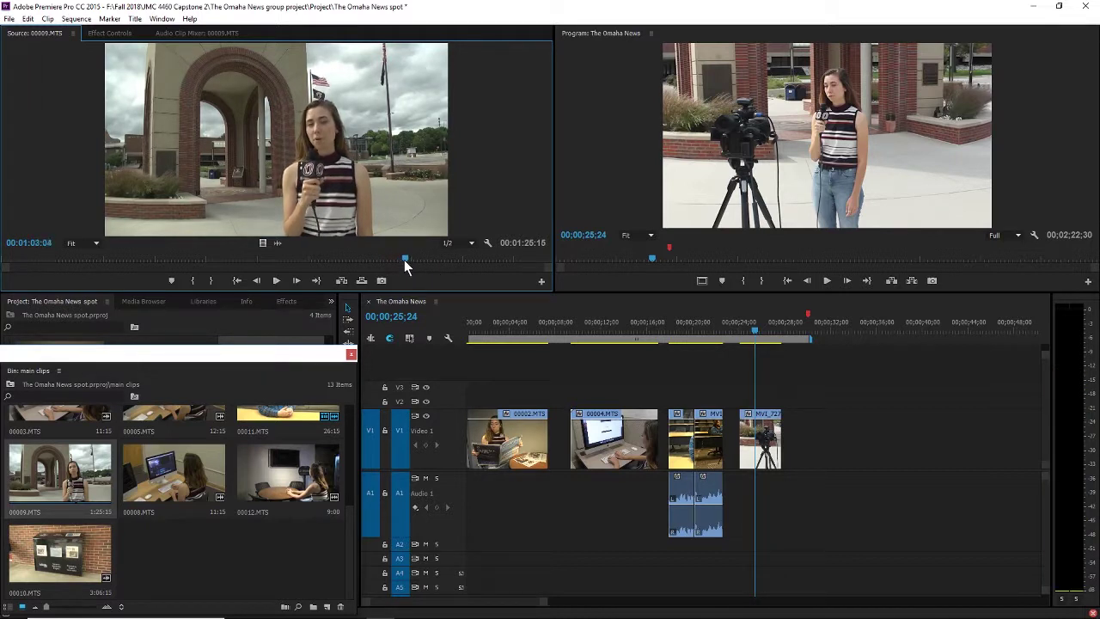
key("space")
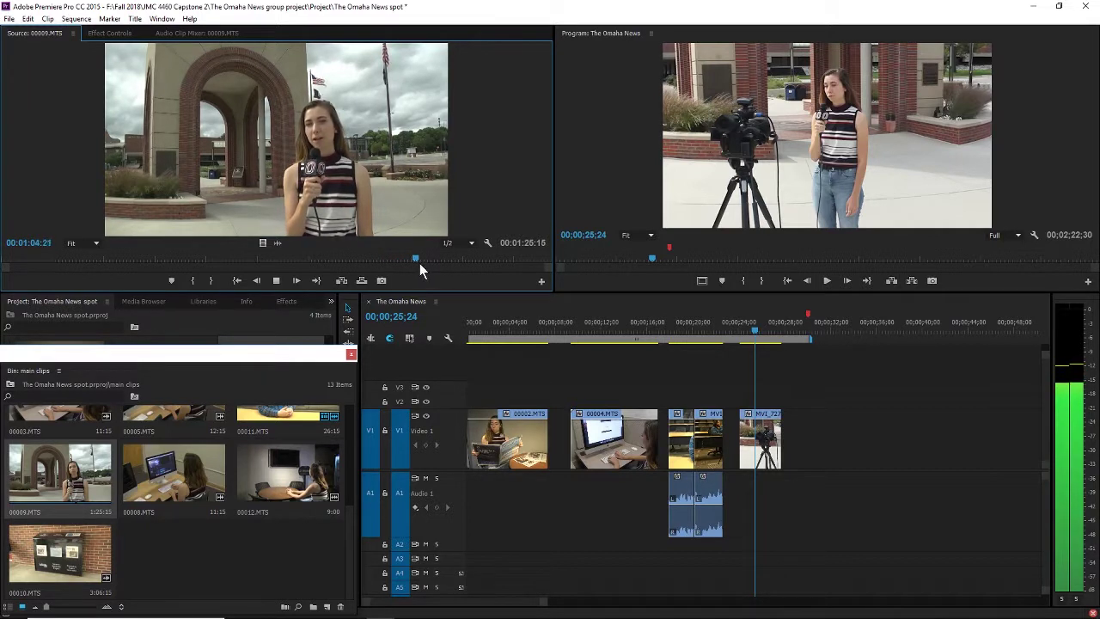
left_click(452, 258)
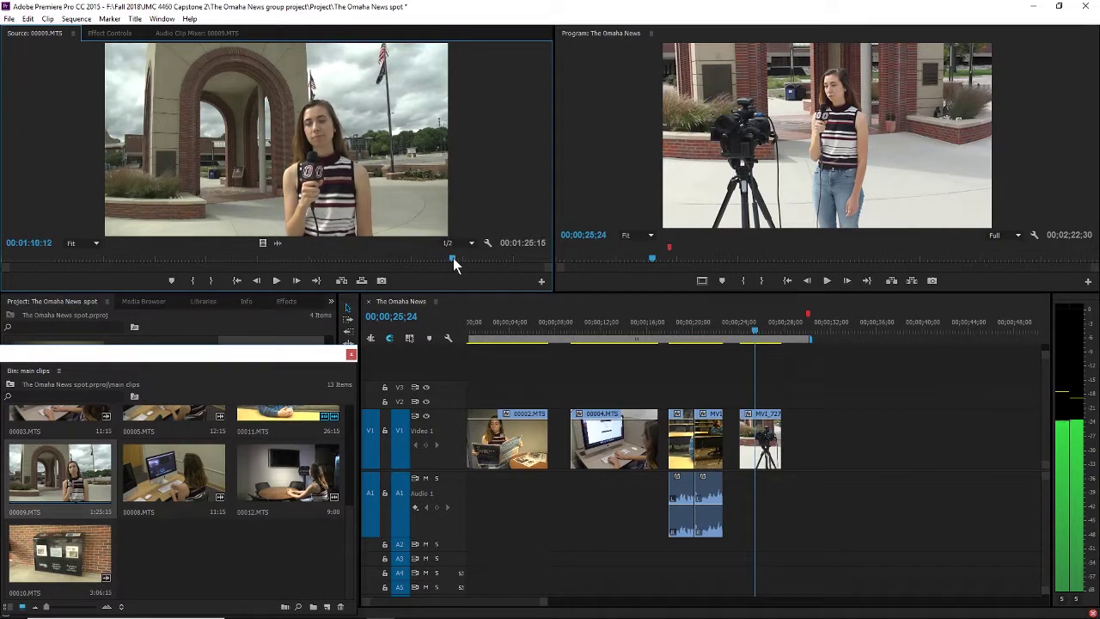
mouse_move(452, 258)
left_mouse_down()
mouse_move(486, 258)
mouse_move(462, 263)
left_mouse_up()
key("space")
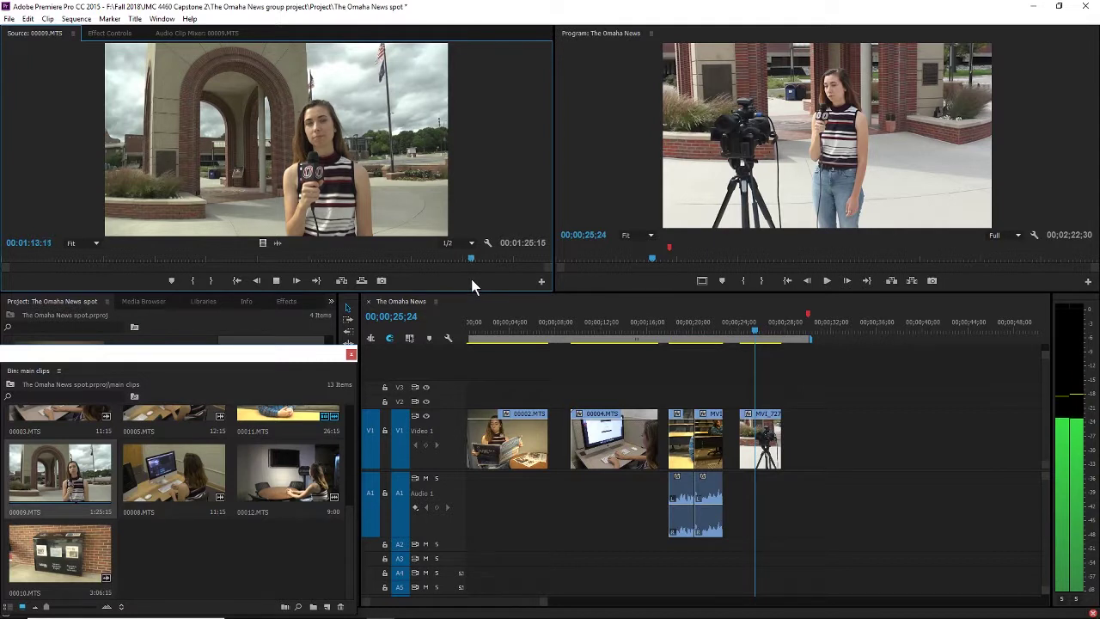
Step: Mark an In point at about 00:01:14 in 00009.MTS and play the take that follows it
key("space")
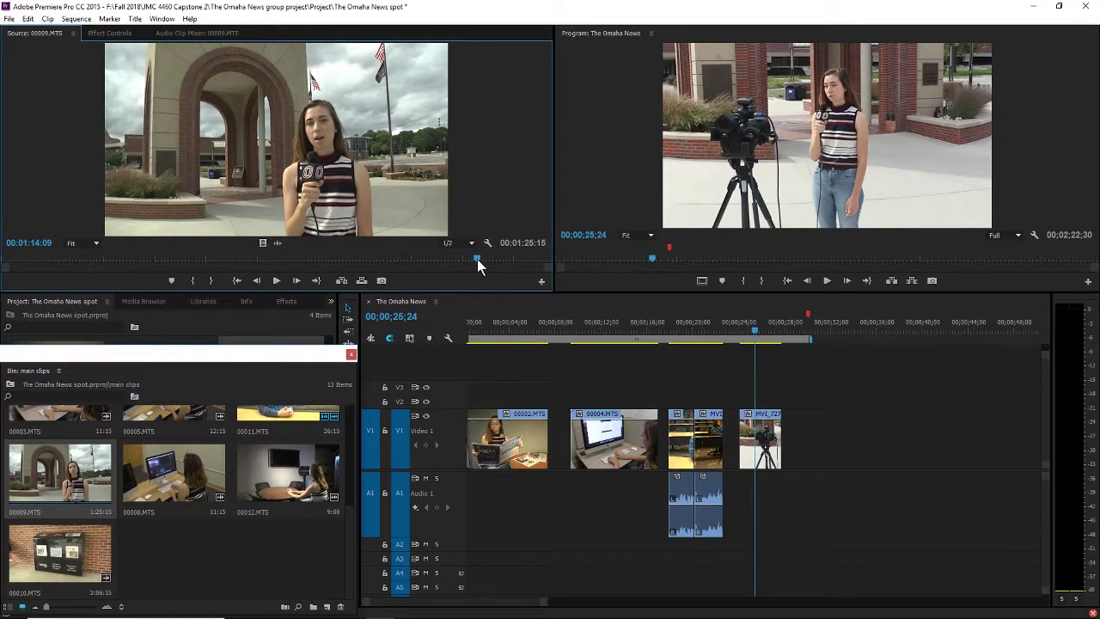
mouse_move(477, 260)
left_mouse_down()
mouse_move(500, 261)
mouse_move(491, 262)
left_mouse_up()
key("i")
key("space")
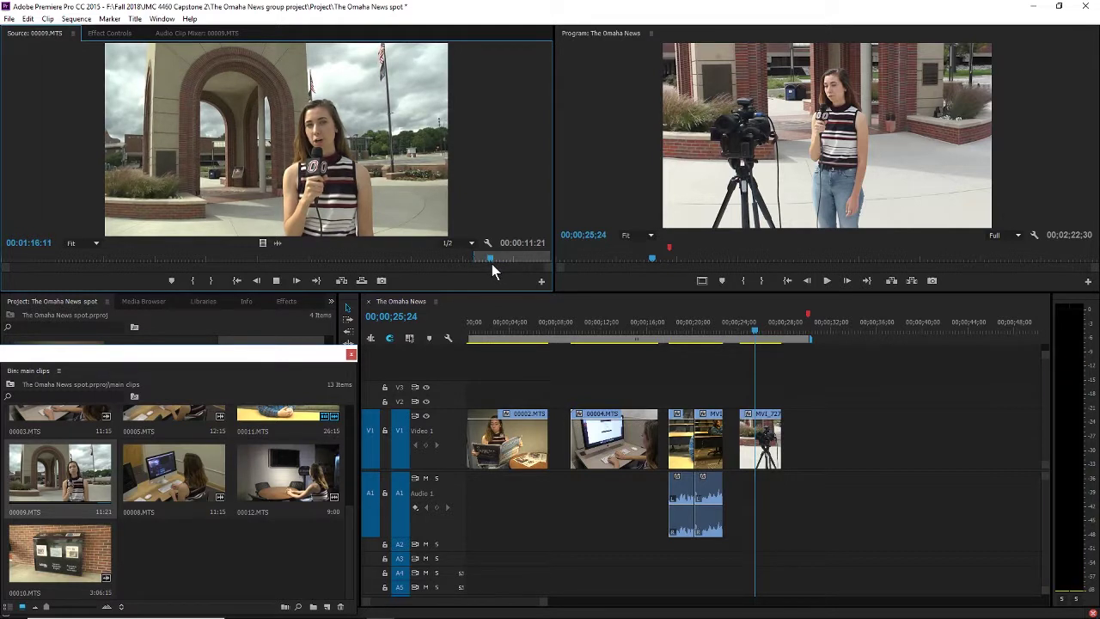
key("space")
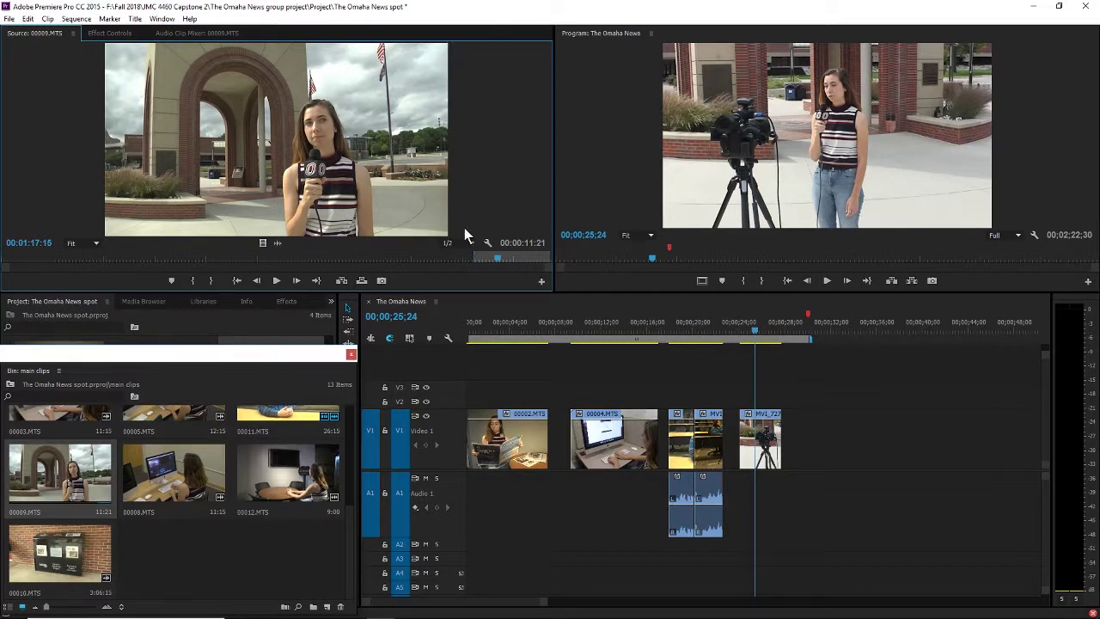
Step: Replay 00009.MTS around 00:01:17 to examine the reporter's delivery in the final take
left_click_drag(496, 254, 491, 259)
key("space")
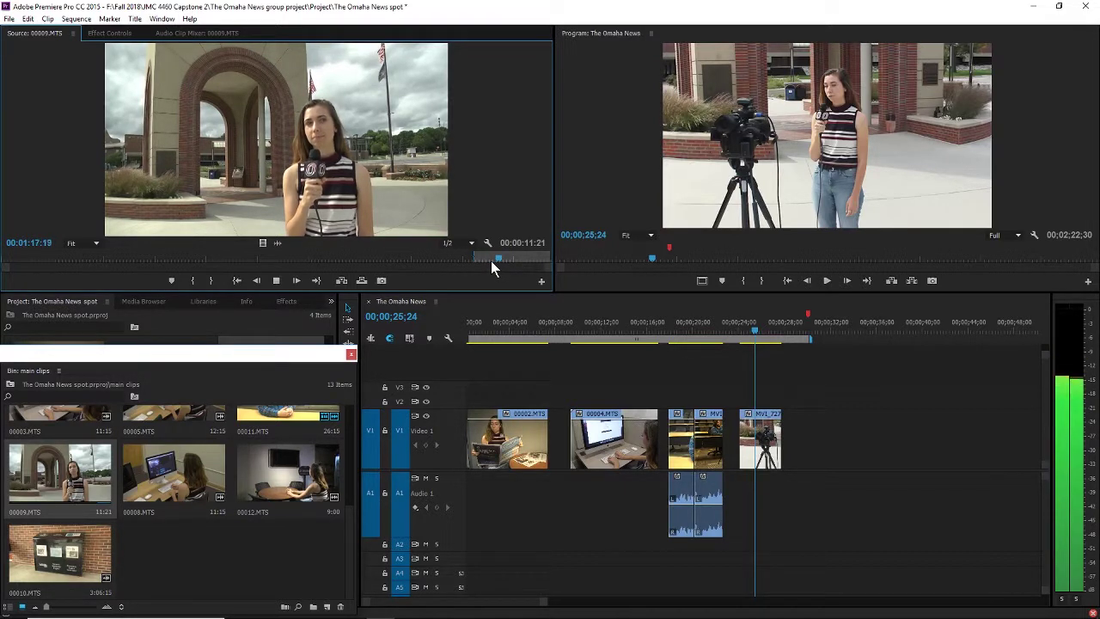
key("space")
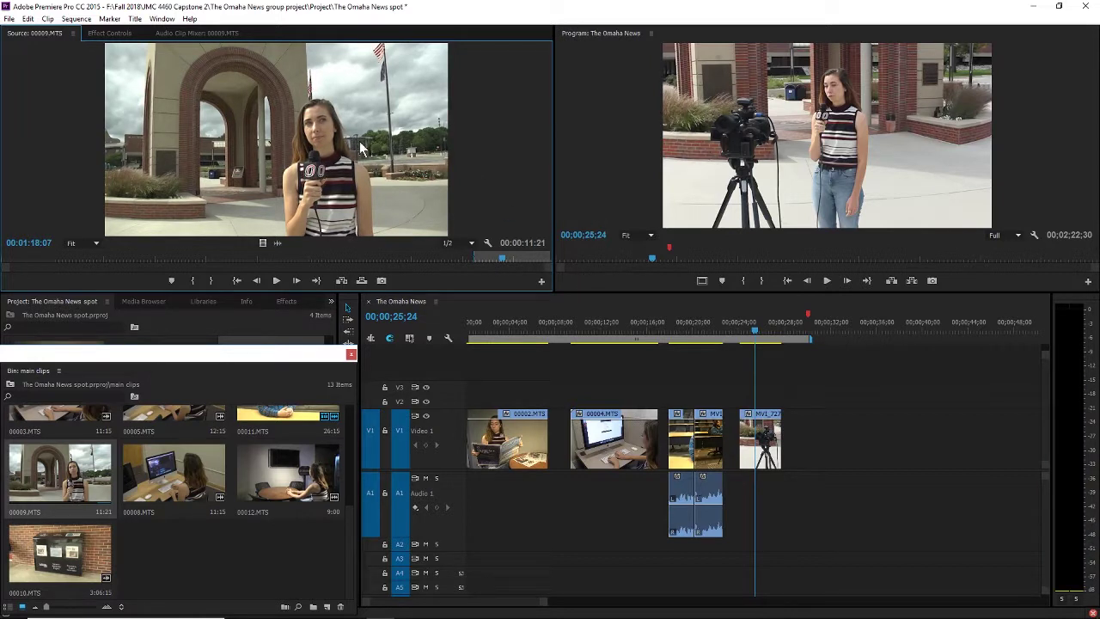
left_click_drag(502, 254, 495, 255)
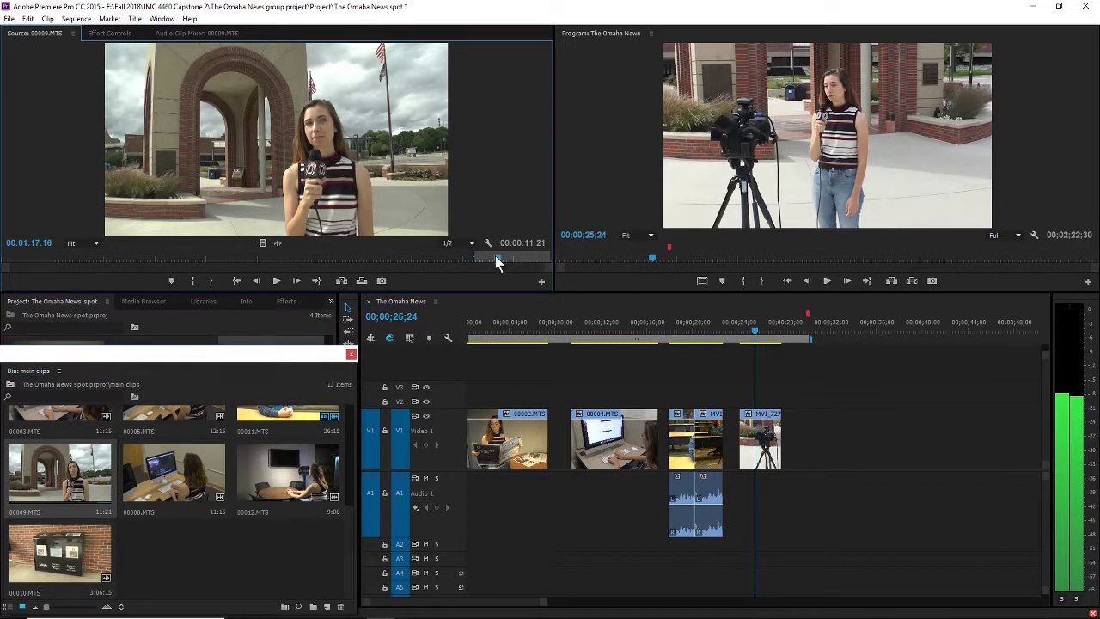
Step: Return to the earlier take of 00009.MTS near 00:01:01 and replay the section around 00:01:02 to examine where the reporter begins speaking
left_click(397, 260)
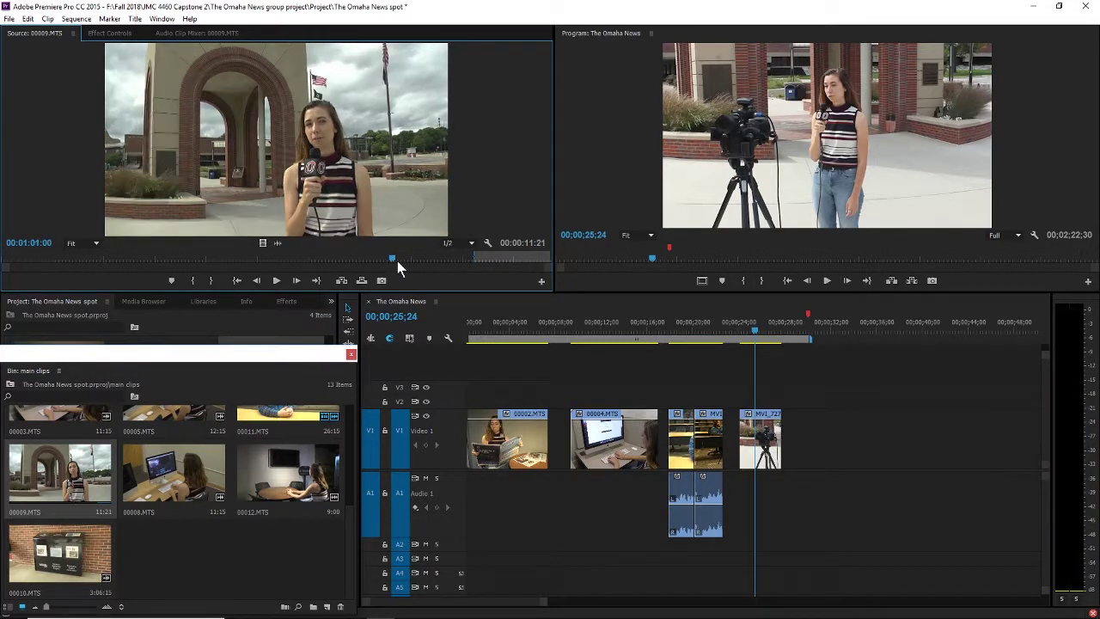
left_click(386, 260)
key("space")
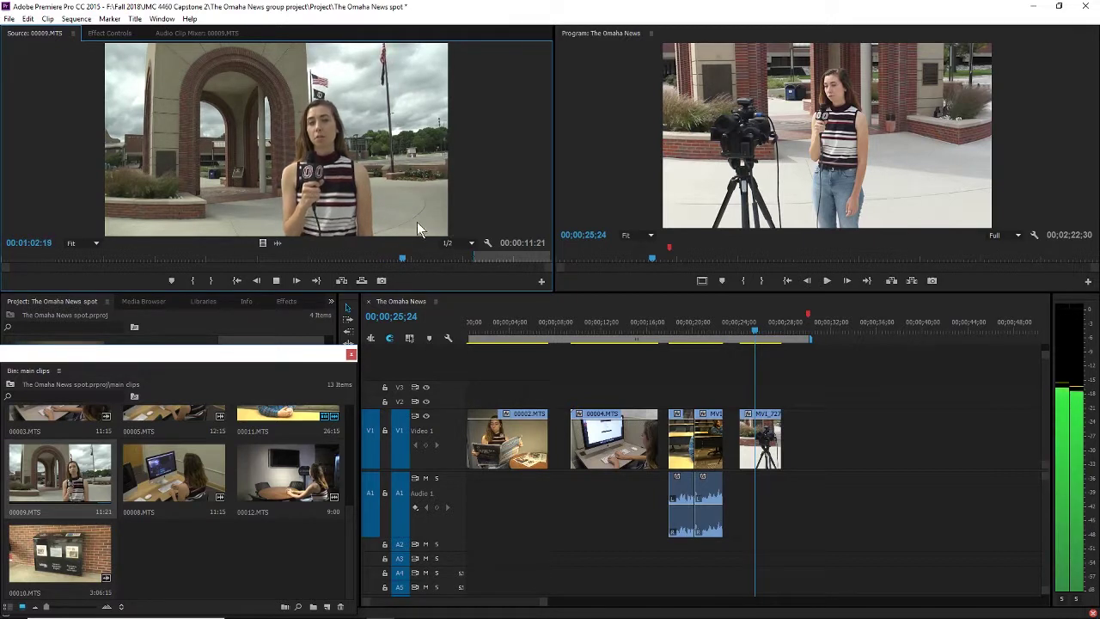
left_click(399, 258)
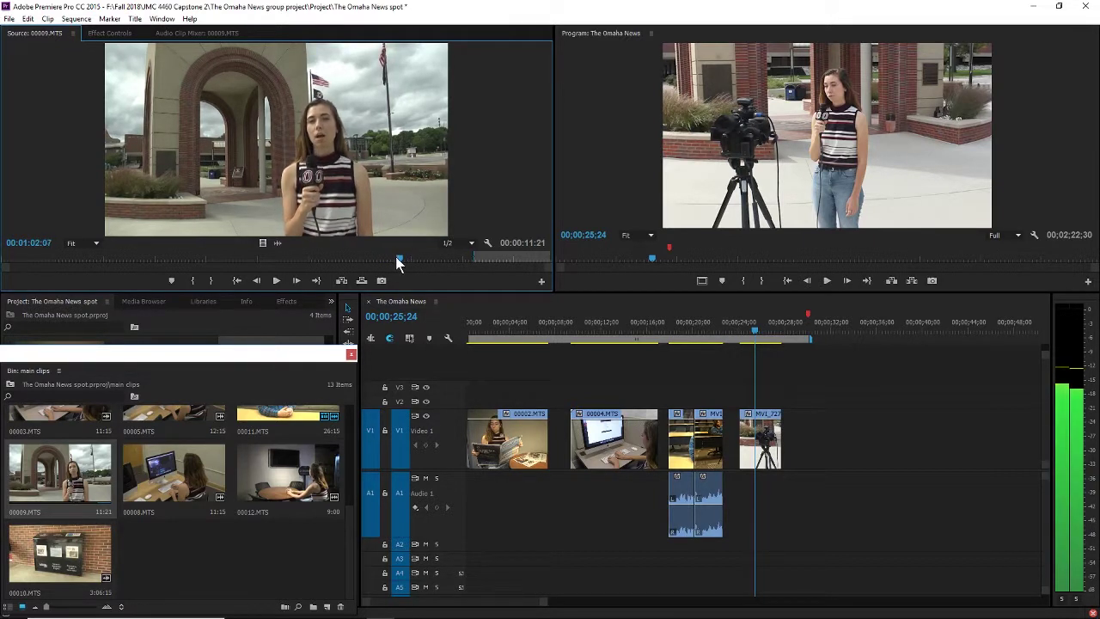
key("space")
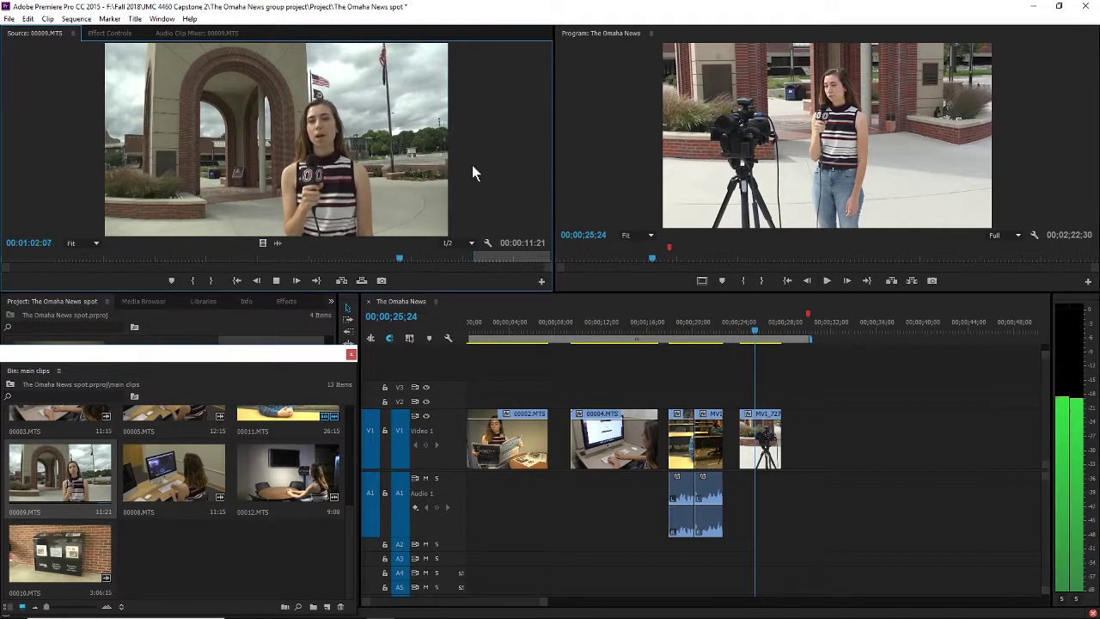
key("space")
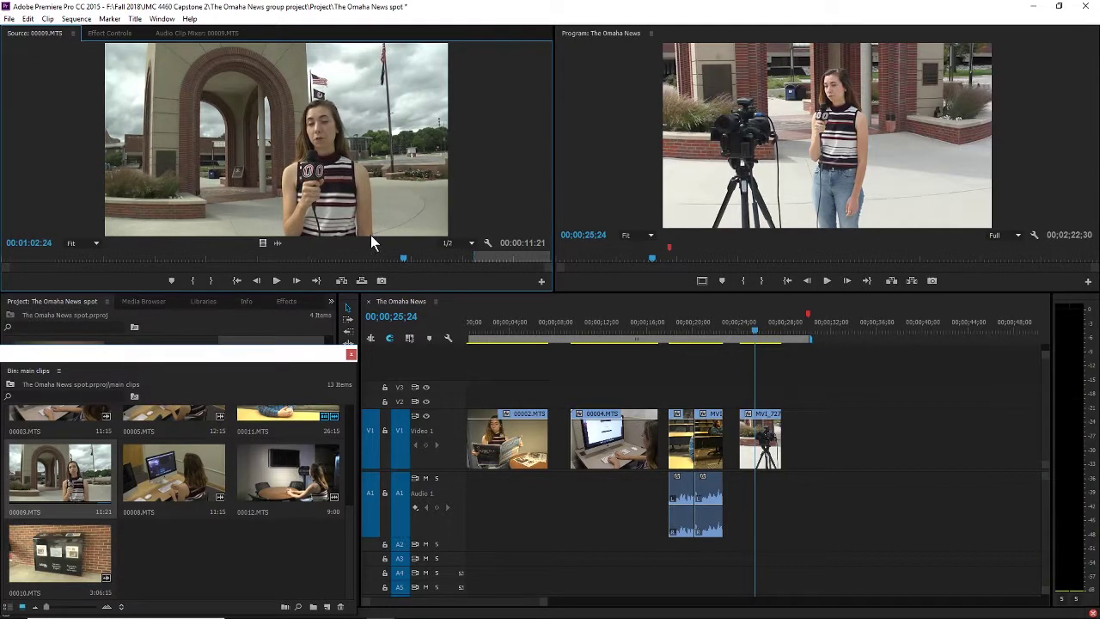
left_click_drag(402, 257, 396, 258)
key("space")
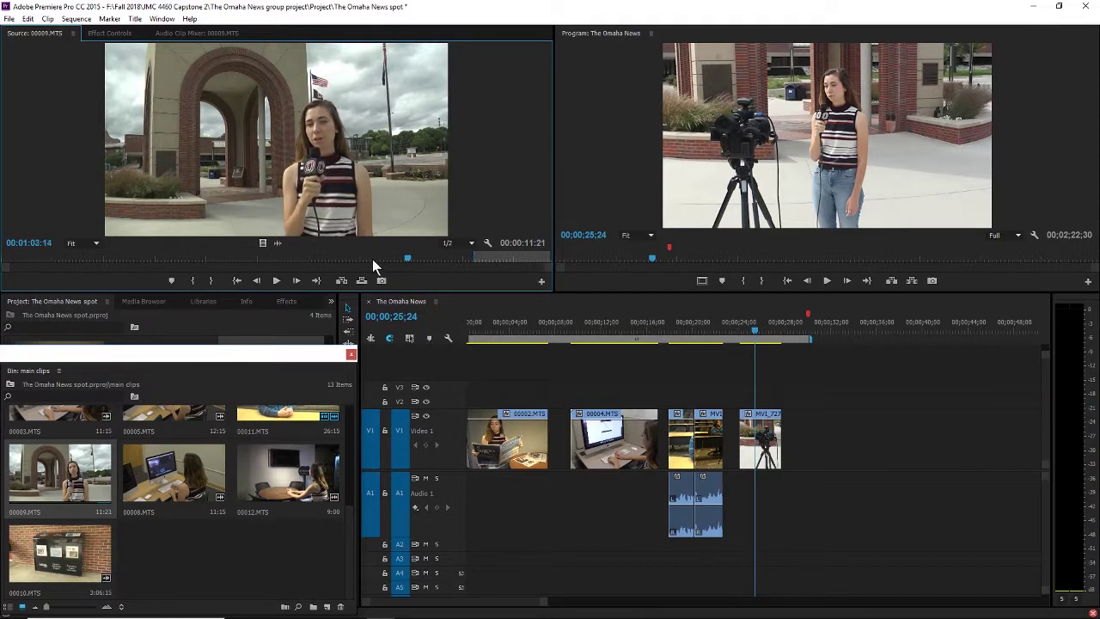
Step: Replay 00009.MTS around 00:01:02 and sample it from the very beginning to compare the reporter's takes
left_click_drag(373, 258, 251, 264)
key("space")
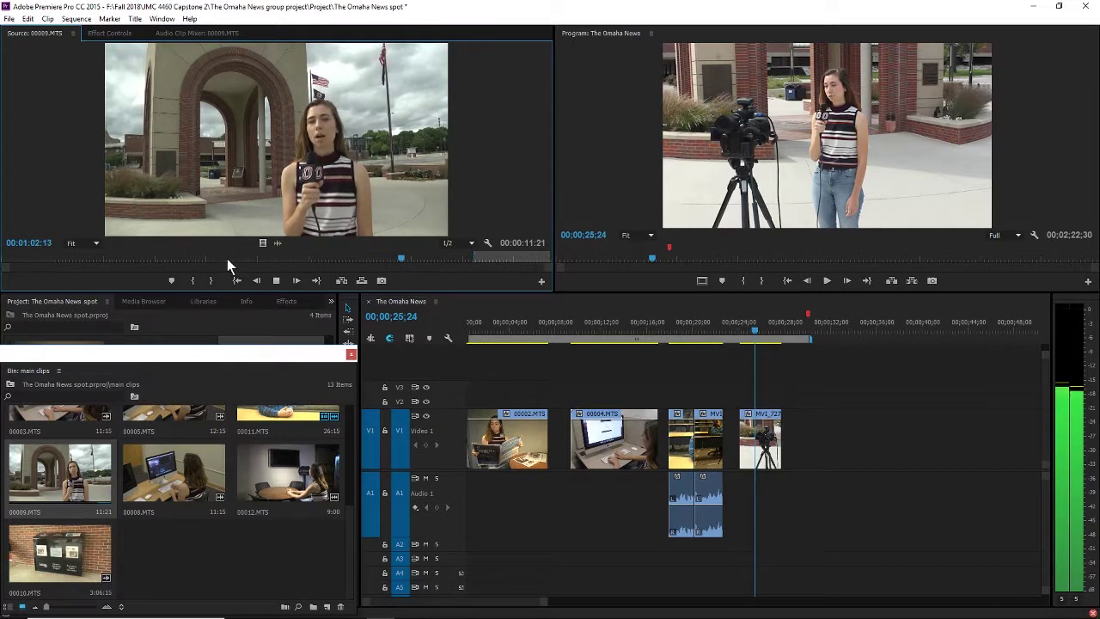
left_click(151, 260)
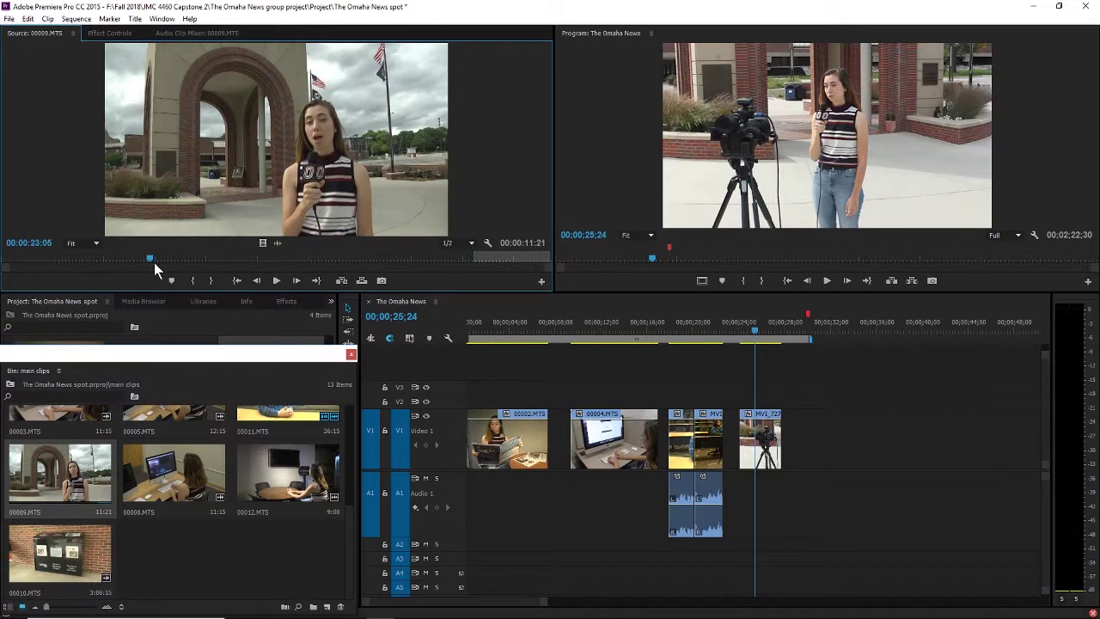
left_click_drag(154, 262, 2, 258)
key("space")
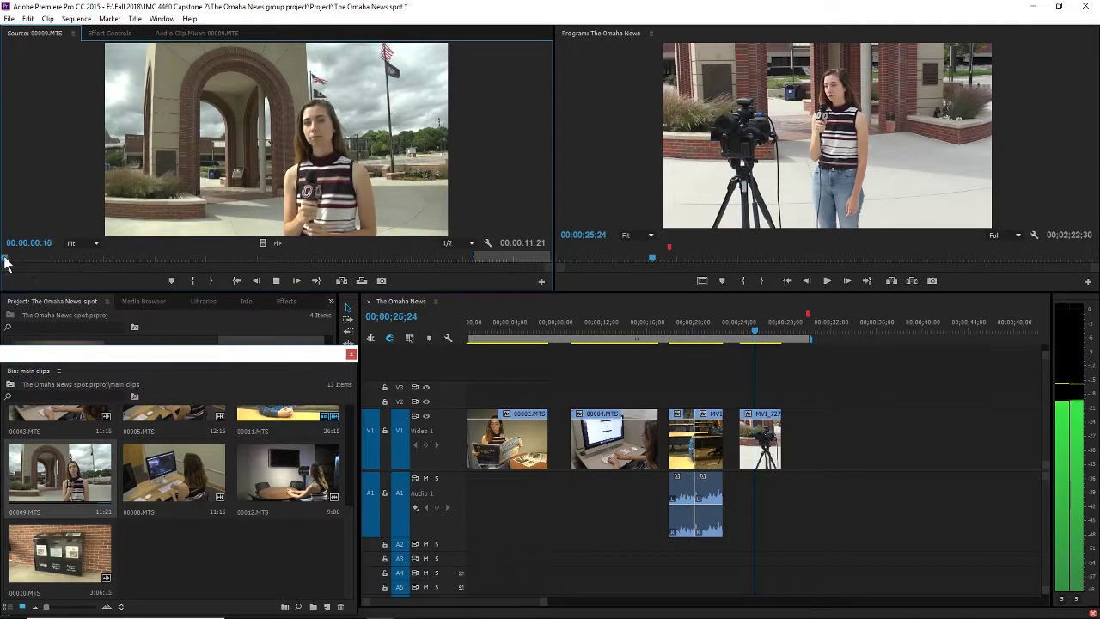
Step: Skim the earlier takes of 00009.MTS, playing up to about 00:00:34 to examine the reporter's delivery
left_click(35, 260)
left_click_drag(35, 260, 216, 268)
key("space")
left_click(128, 259)
key("space")
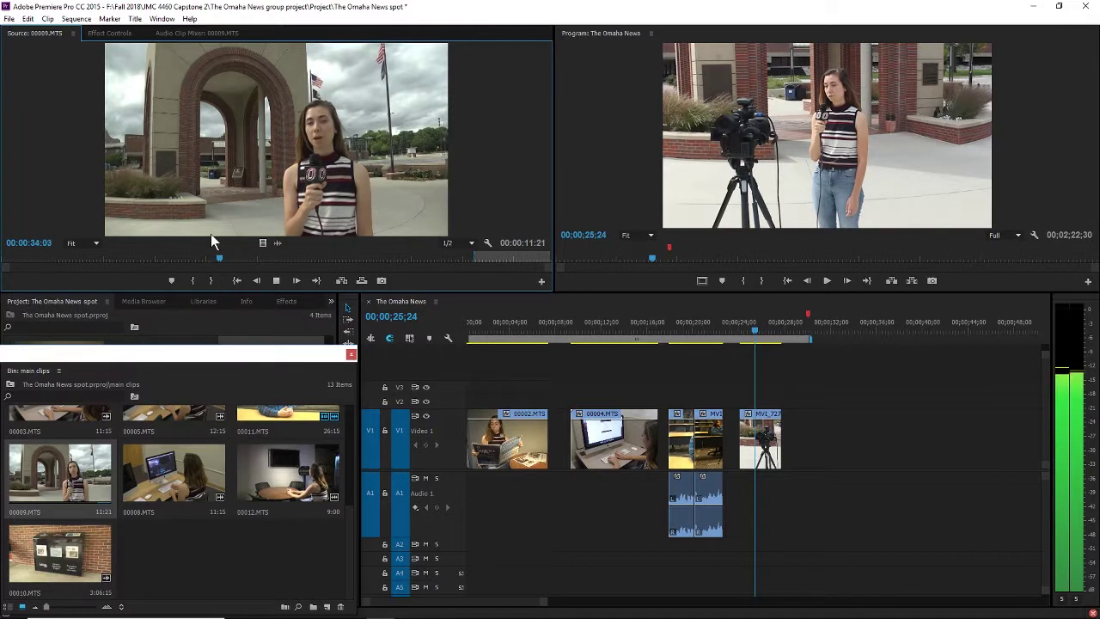
Step: Replay the start of the take near 00:00:33 in 00009.MTS and mark its In point at 00:00:33:17
key("space")
mouse_move(209, 253)
left_mouse_down()
mouse_move(220, 254)
mouse_move(208, 256)
left_mouse_up()
key("i")
key("space")
key("space")
key("space")
key("space")
key("space")
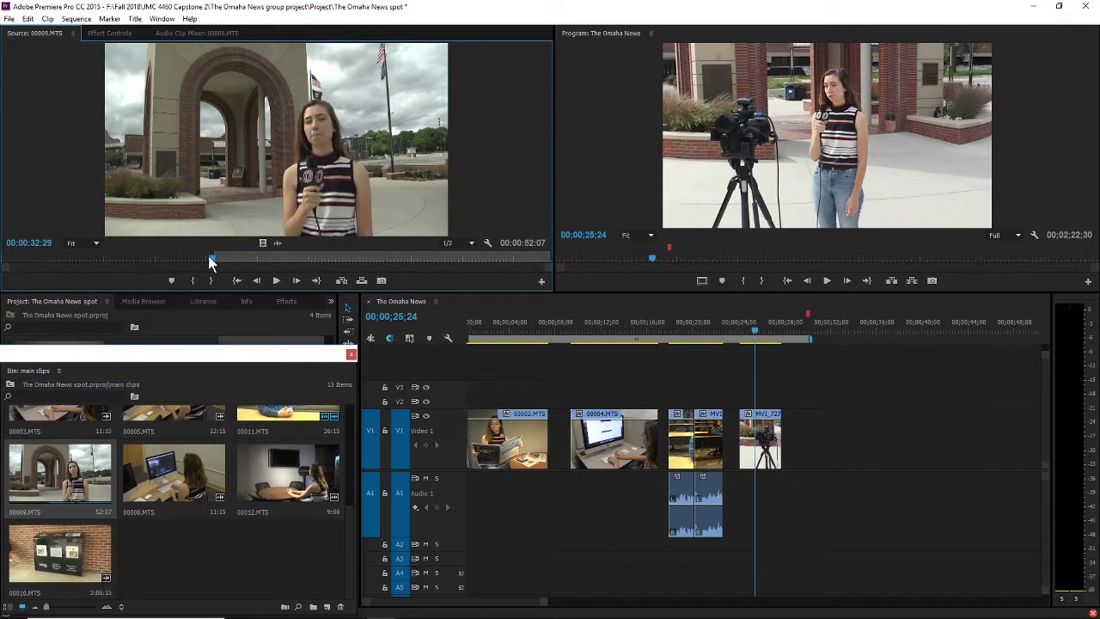
key("space")
key("i")
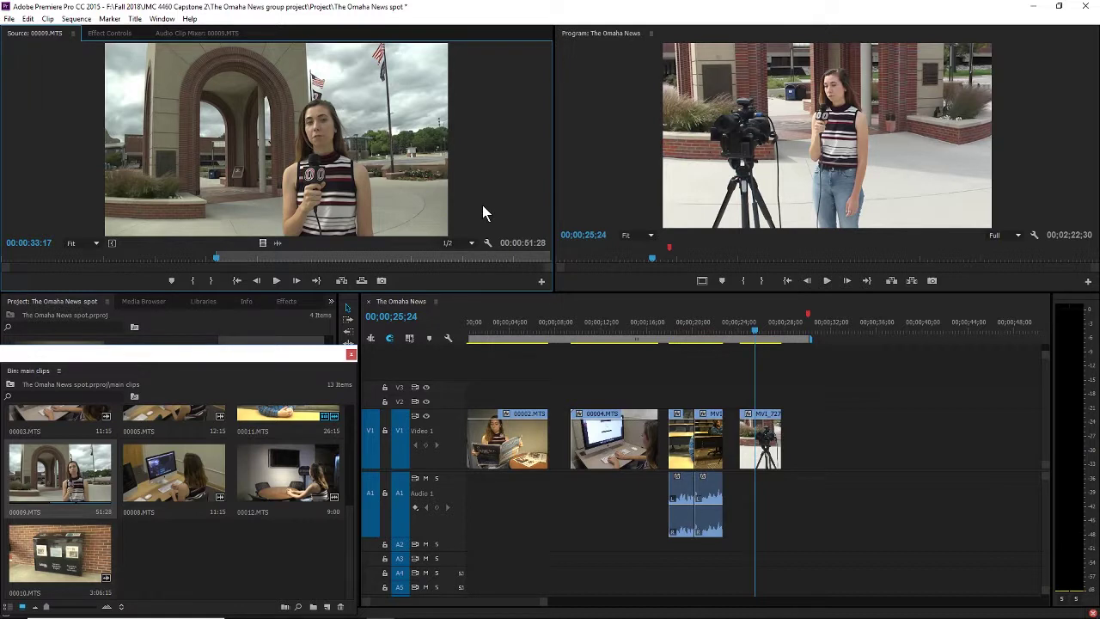
Step: Play the take from the In point and mark the Out point of 00009.MTS at 00:00:36:04
key("space")
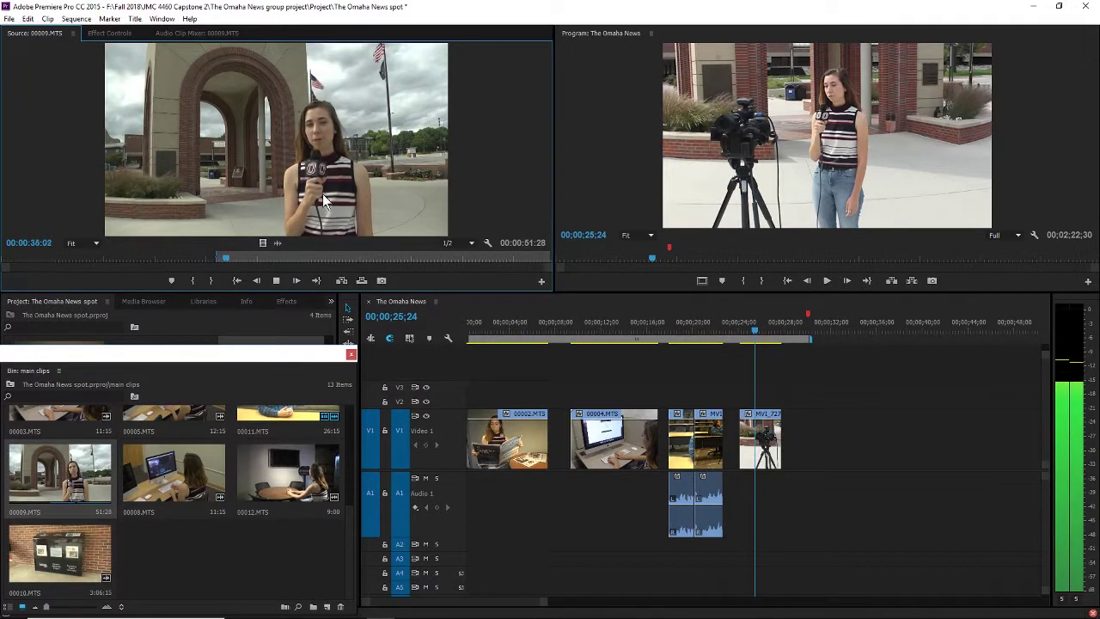
key("space")
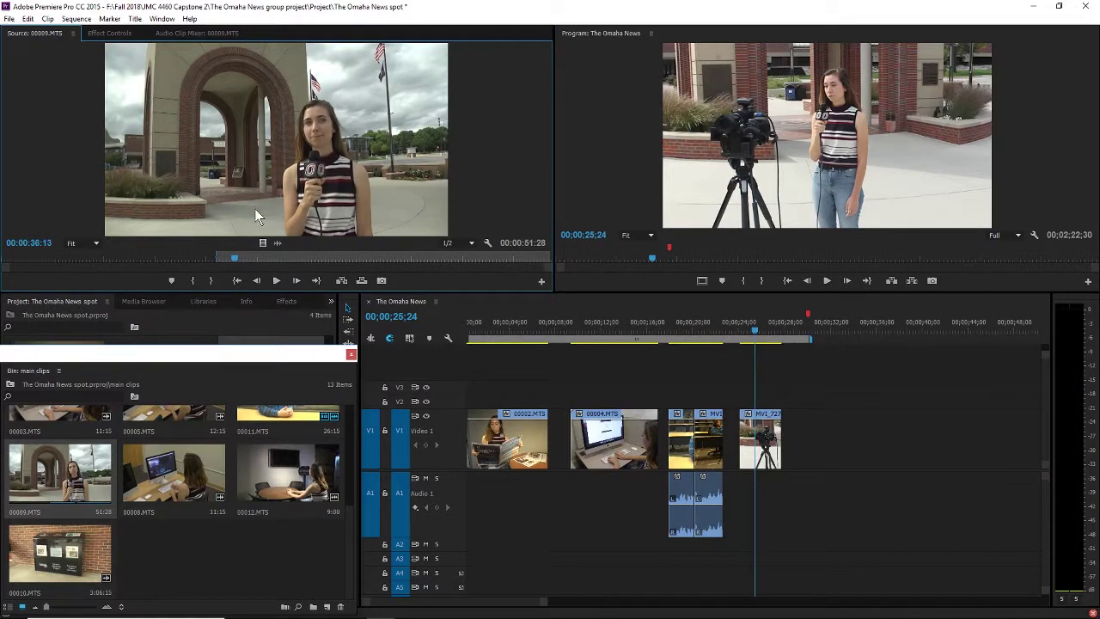
left_click_drag(234, 257, 229, 258)
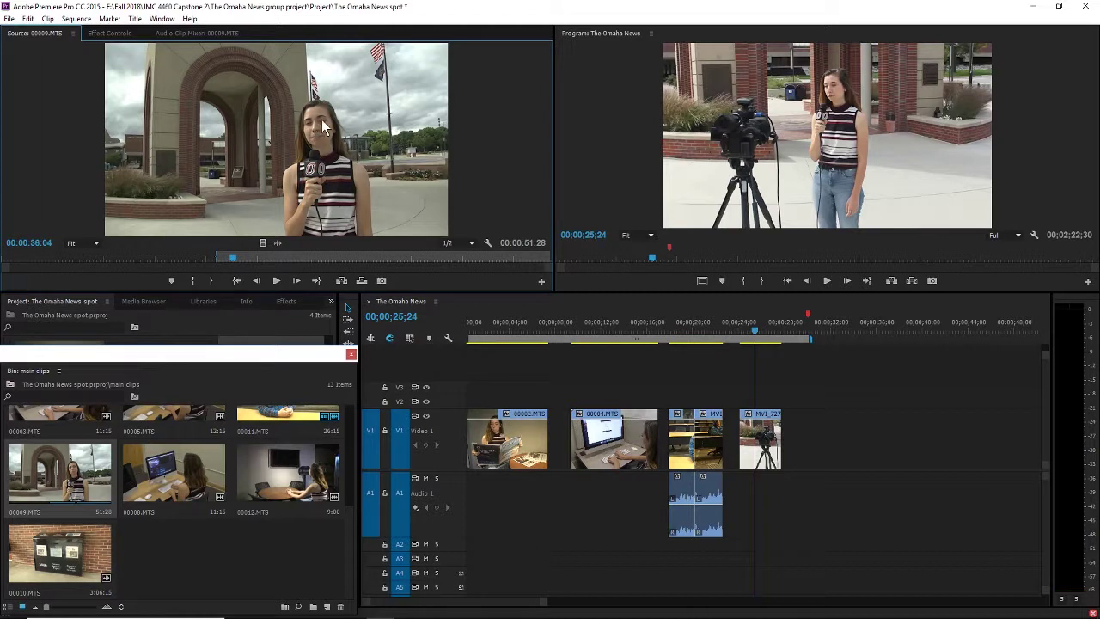
key("o")
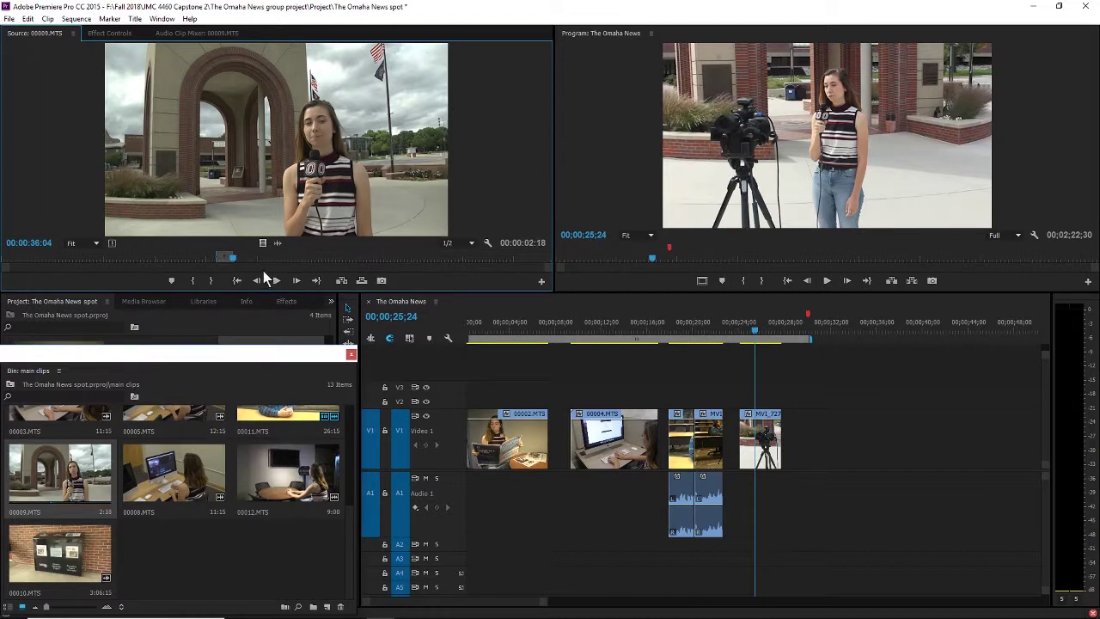
Step: Play 00009.MTS around 00:01:03 to 00:01:05 to compare the alternative take with the marked one
key("space")
left_click_drag(247, 256, 405, 284)
key("space")
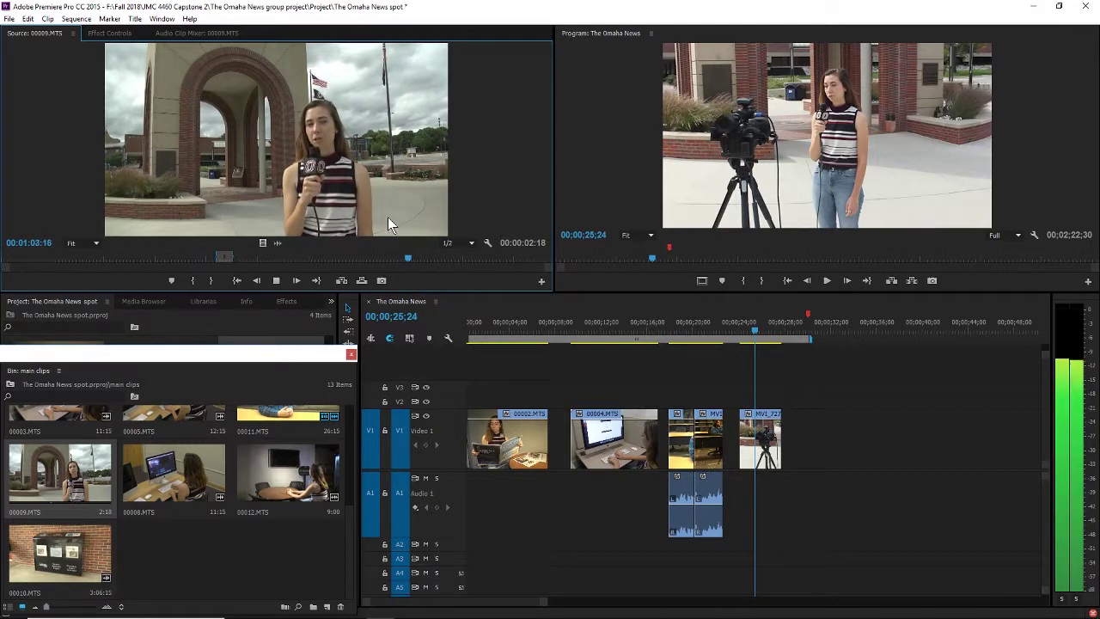
key("space")
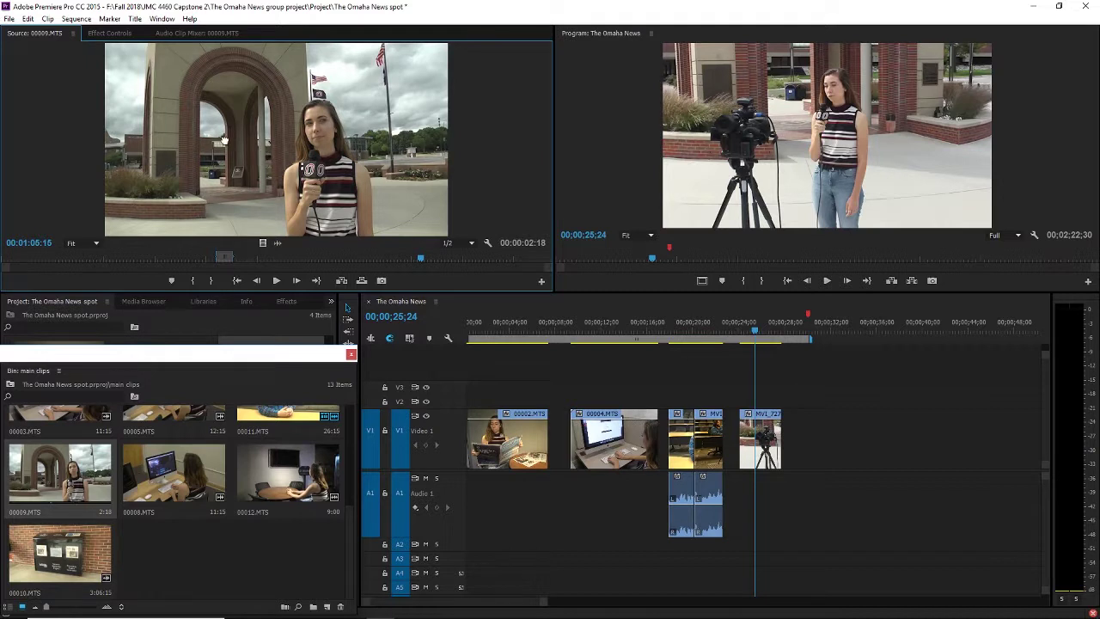
Step: Add the marked 00009.MTS take to Video 1 after the MVI_7270.MOV clip and remove its audio
left_click_drag(223, 140, 816, 481)
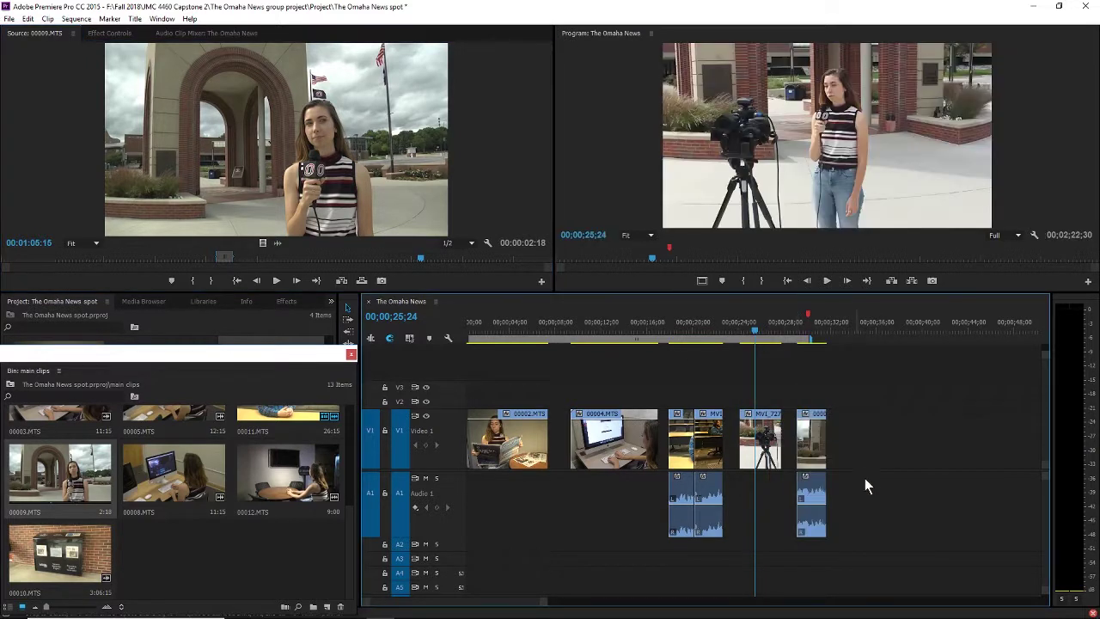
left_click(814, 494)
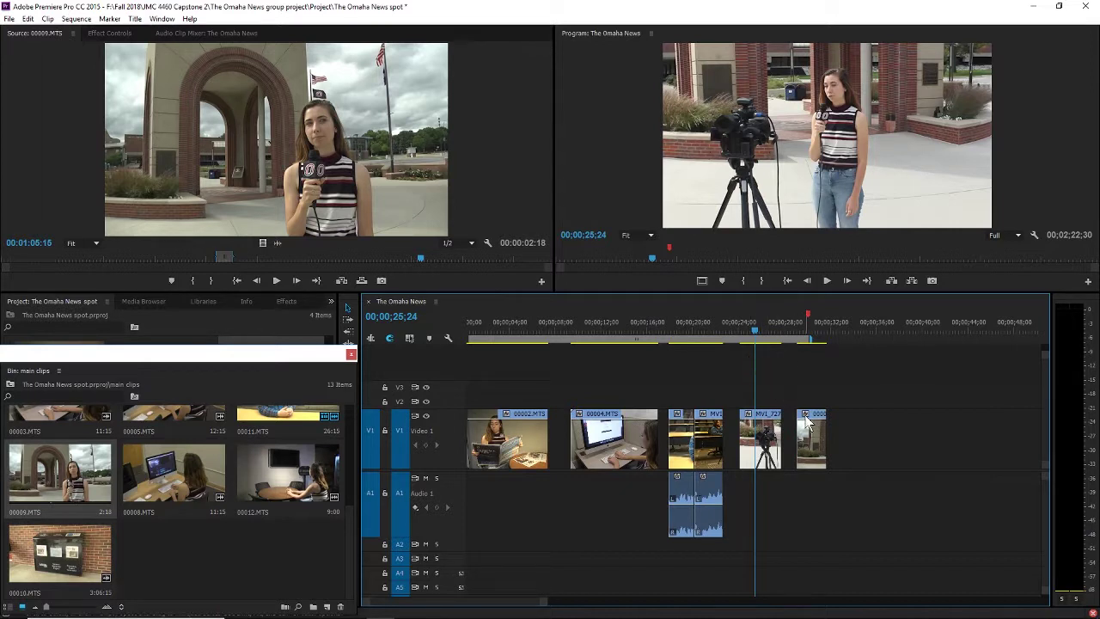
Step: Reorder the last two clips so 00009.MTS comes directly before MVI_7270.MOV without a gap, and play across them
mouse_move(766, 446)
left_mouse_down()
mouse_move(853, 449)
mouse_move(749, 456)
left_mouse_up()
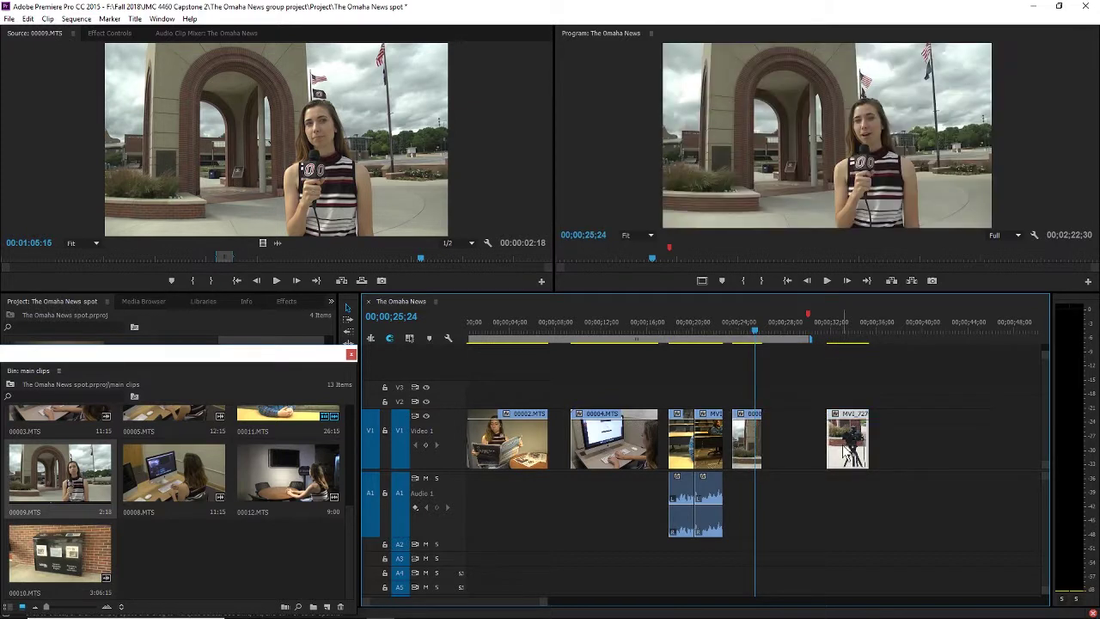
left_click_drag(848, 447, 783, 448)
key("space")
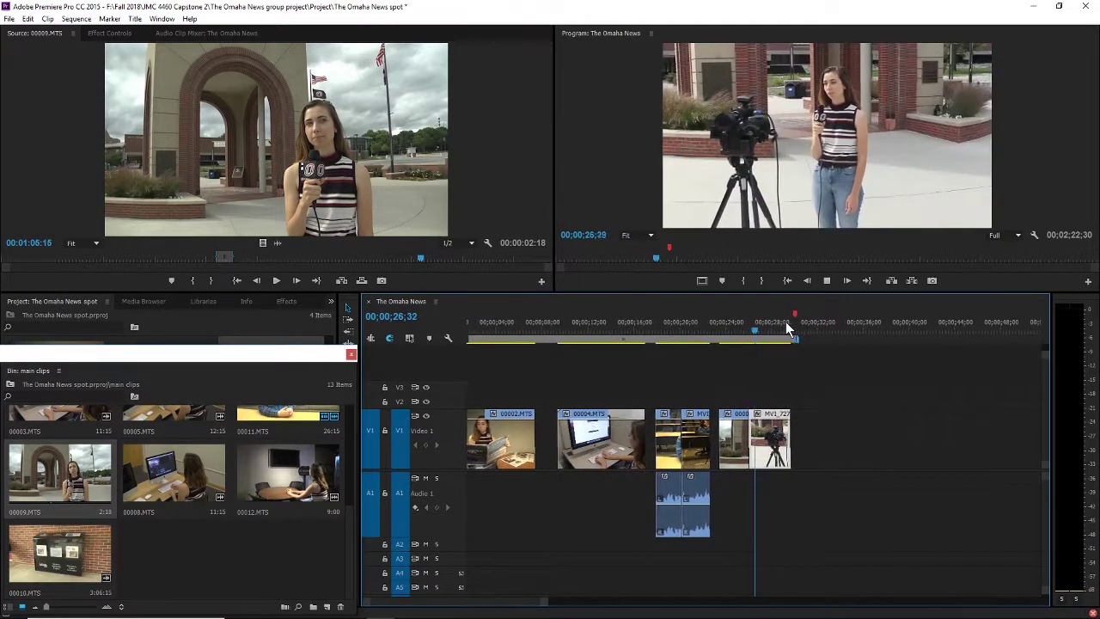
key("space")
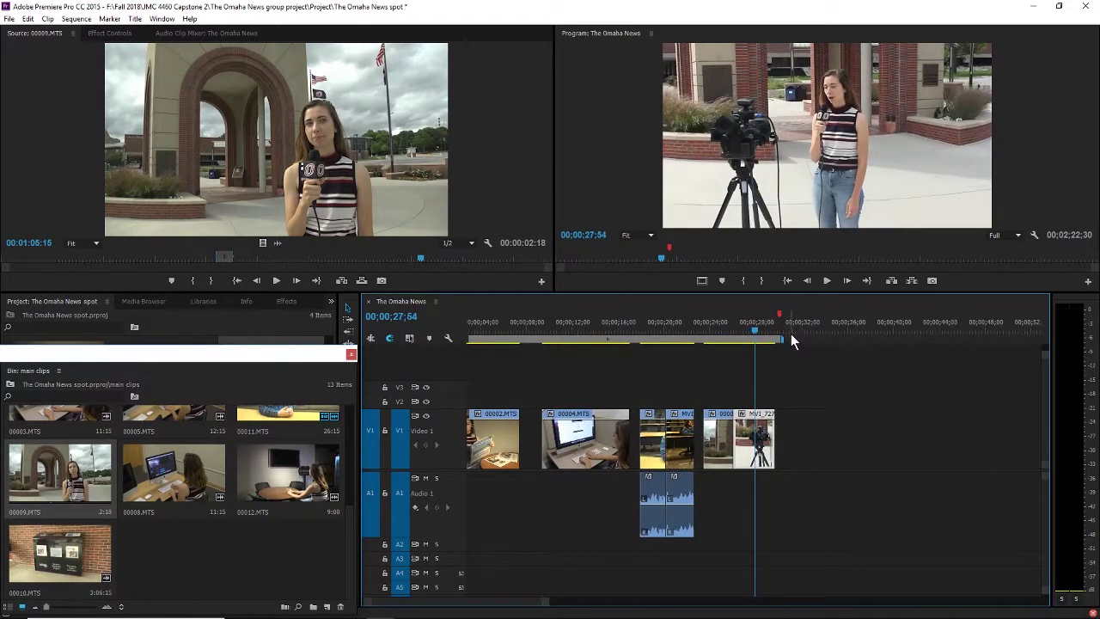
Step: Split MVI_7270.MOV at 00;00;27;12, delete its first part and move the remainder up against 00009.MTS
key("equal")
key("equal")
key("equal")
left_click_drag(586, 321, 690, 355)
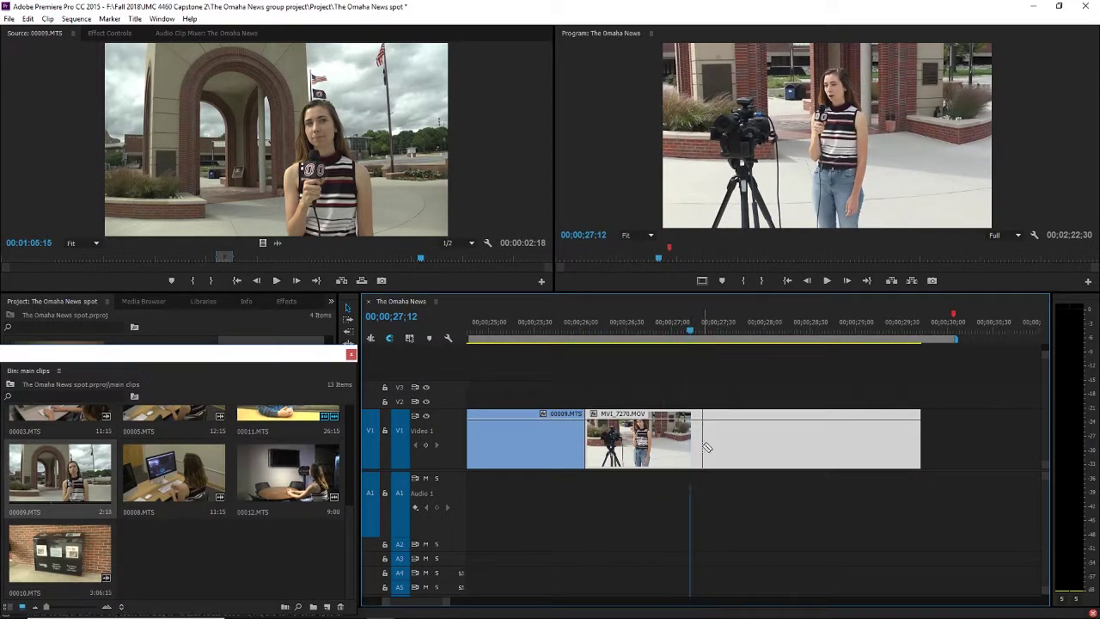
key("ctrl+v")
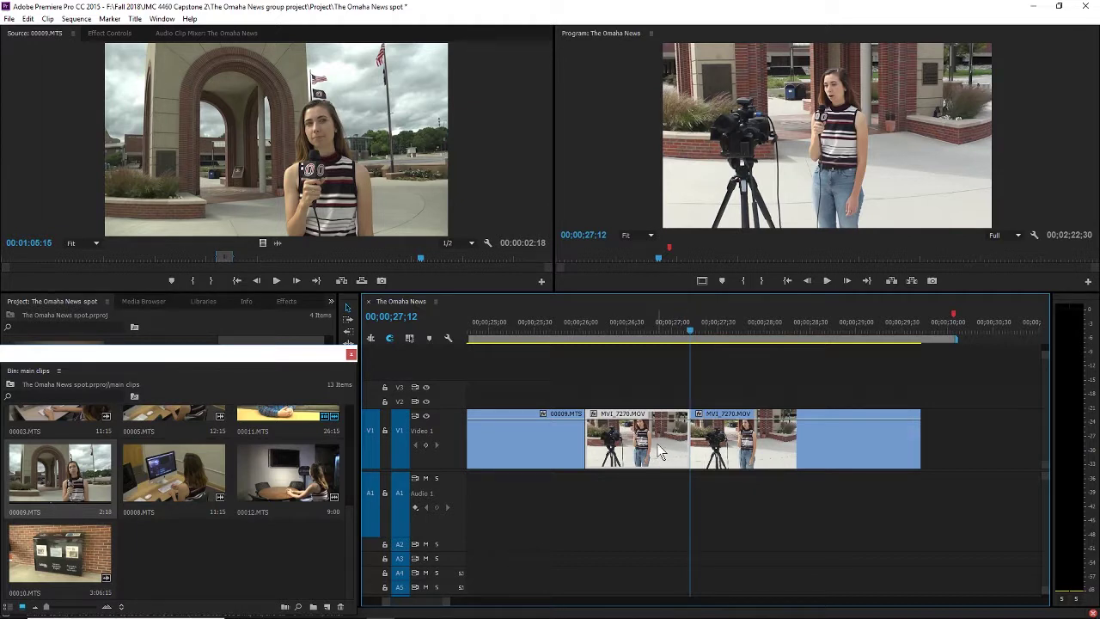
left_click(660, 453)
key("Delete")
left_click(785, 435)
left_click_drag(840, 447, 731, 471)
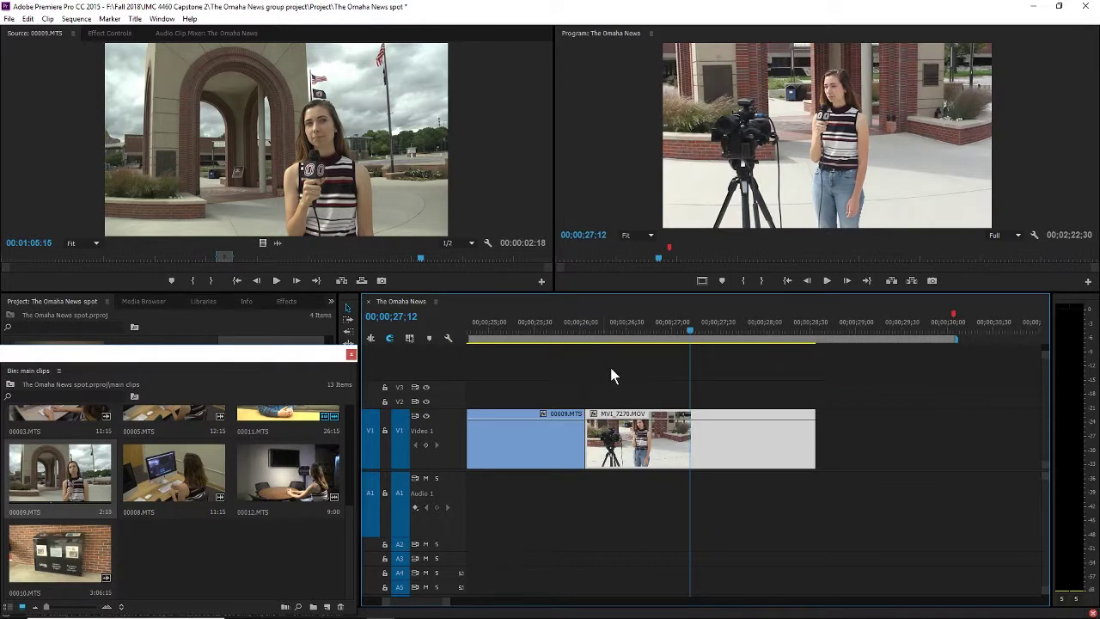
Step: Play the 00009.MTS and MVI_7270.MOV pair repeatedly from its start to examine the cut between the two shots
key("minus")
left_click(583, 330)
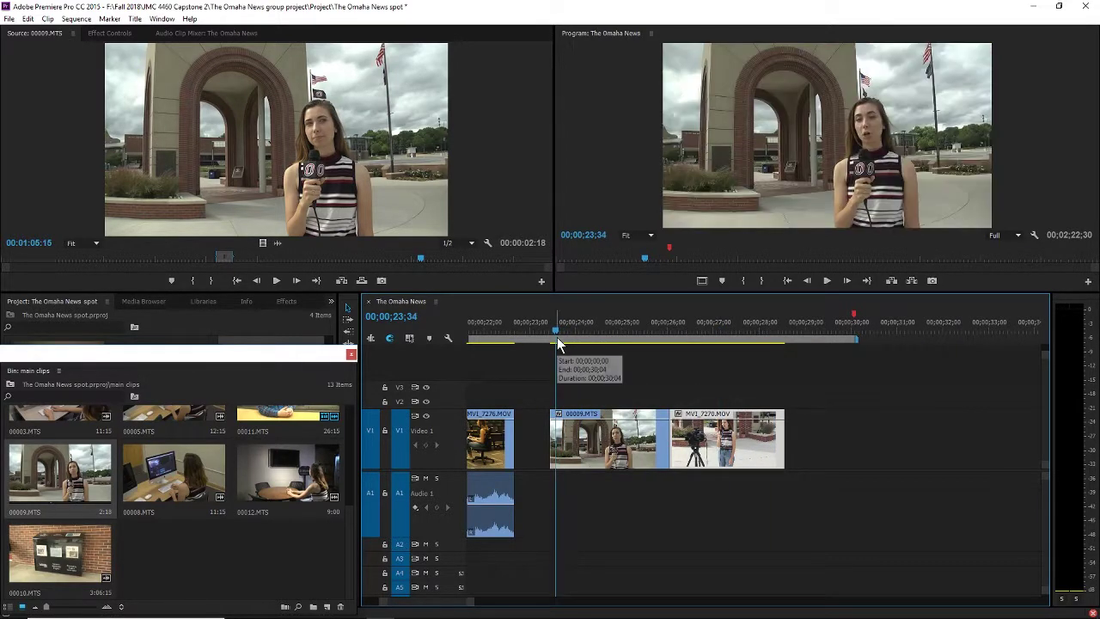
key("space")
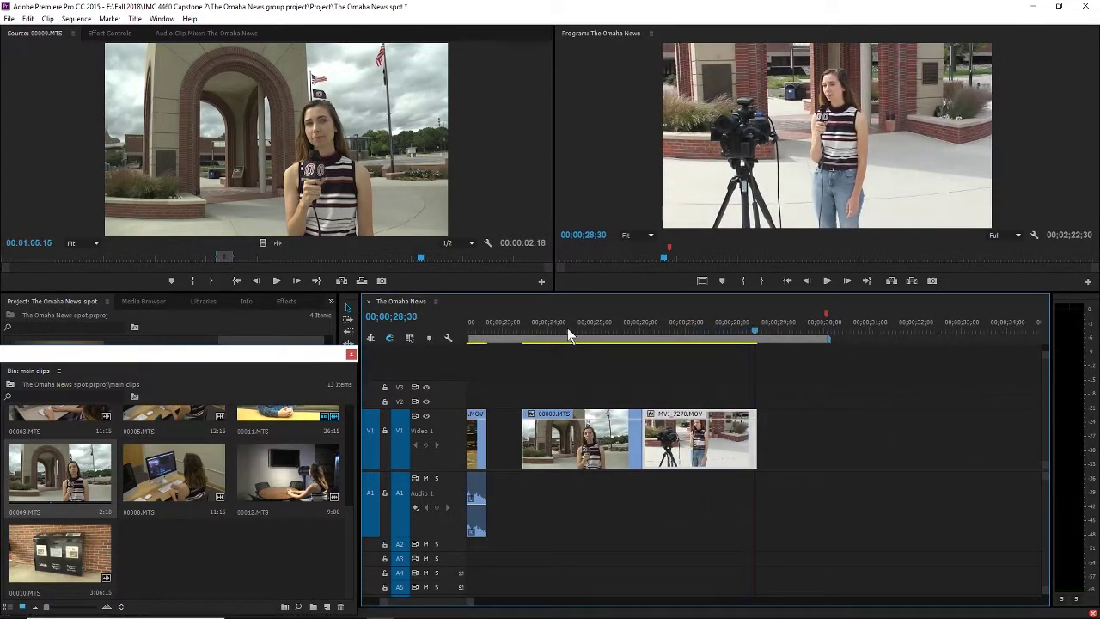
left_click(525, 331)
key("space")
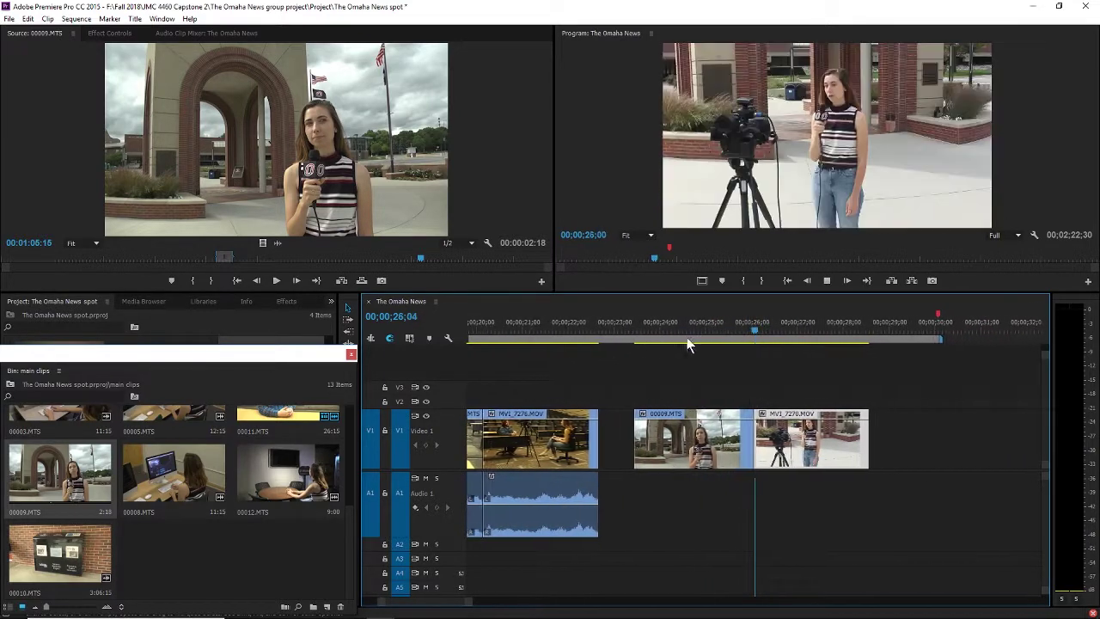
left_click(633, 332)
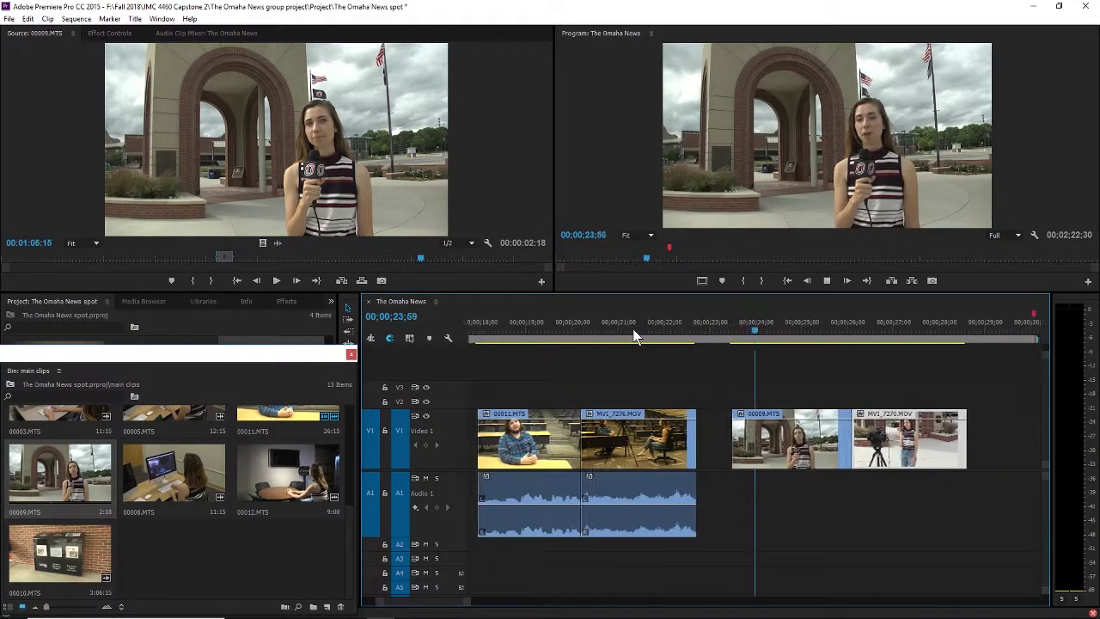
Step: Split the 00009.MTS clip on Video 1 at 00;00;24;28
key("space")
mouse_move(755, 331)
left_mouse_down()
mouse_move(765, 327)
mouse_move(750, 331)
left_mouse_up()
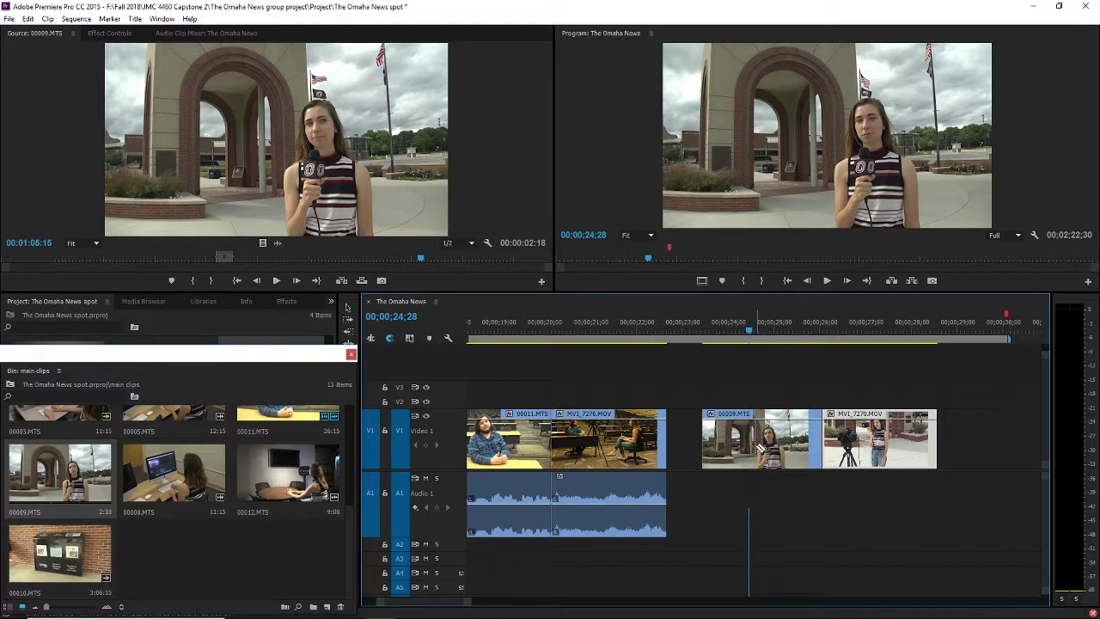
left_click(755, 446)
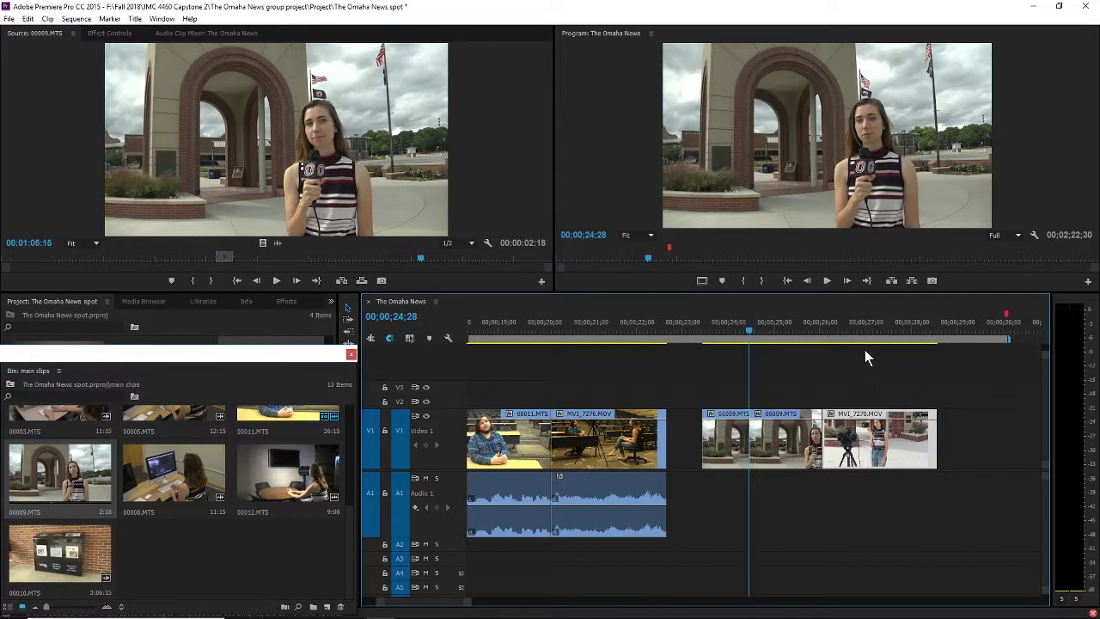
Step: Split MVI_7270.MOV at 00;00;27;04, delete its first part and move the remainder up against 00009.MTS
left_click_drag(847, 330, 837, 333)
key("space")
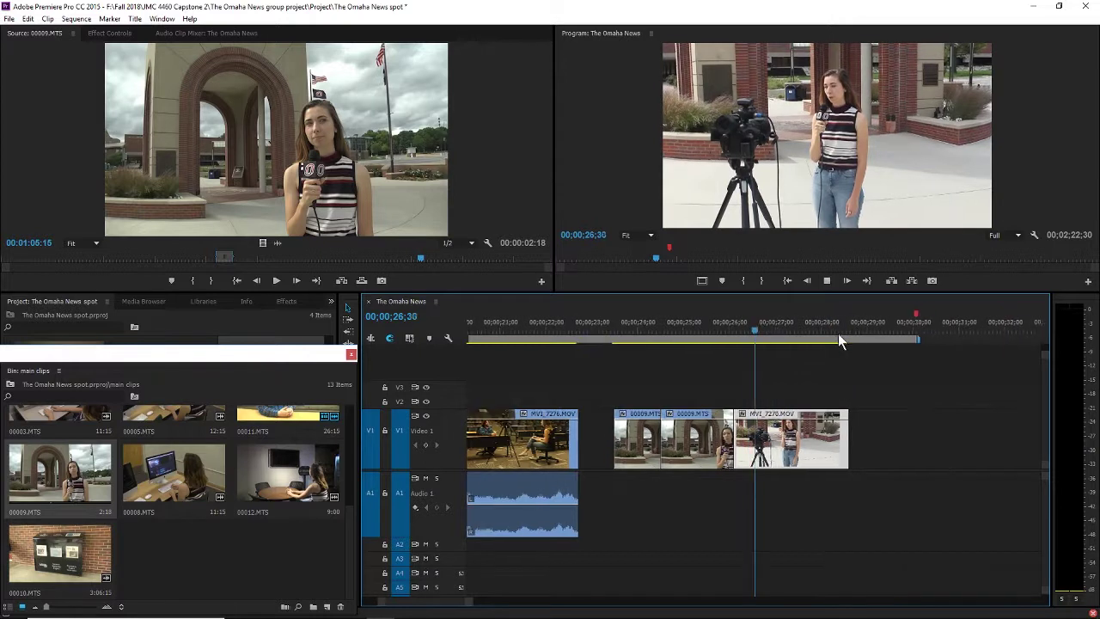
key("space")
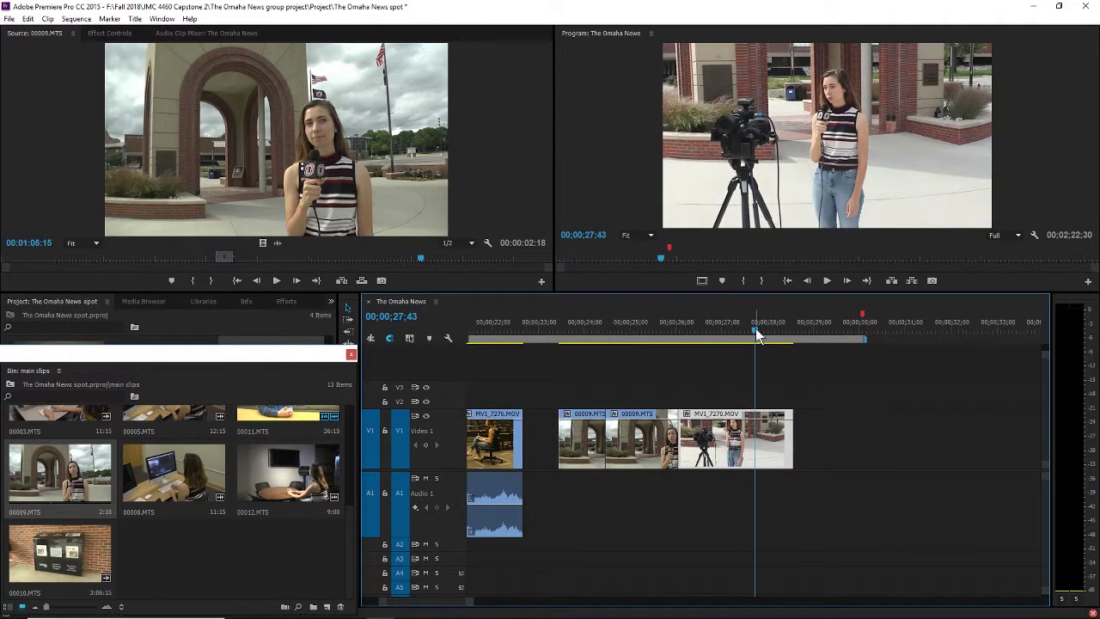
left_click_drag(756, 331, 722, 333)
left_click(725, 438)
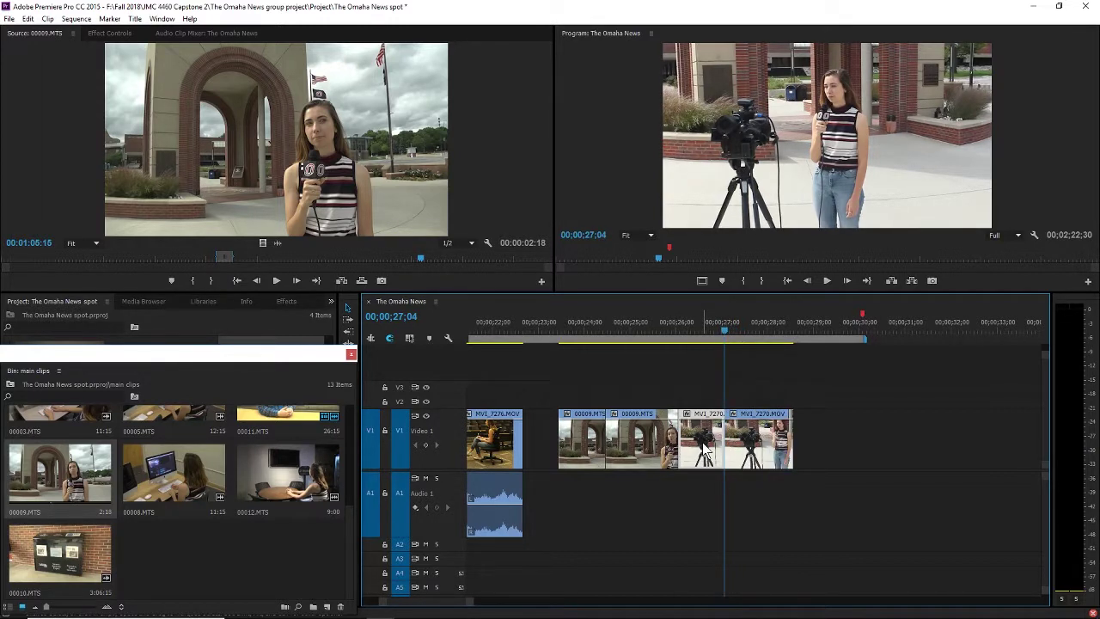
left_click(705, 449)
key("Delete")
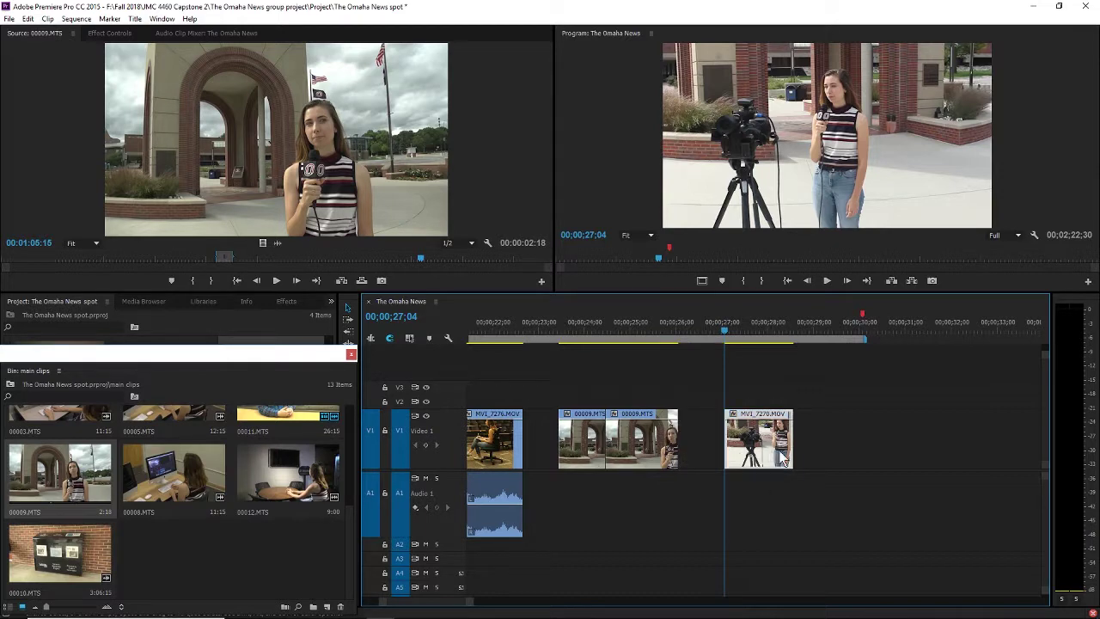
left_click_drag(776, 449, 730, 450)
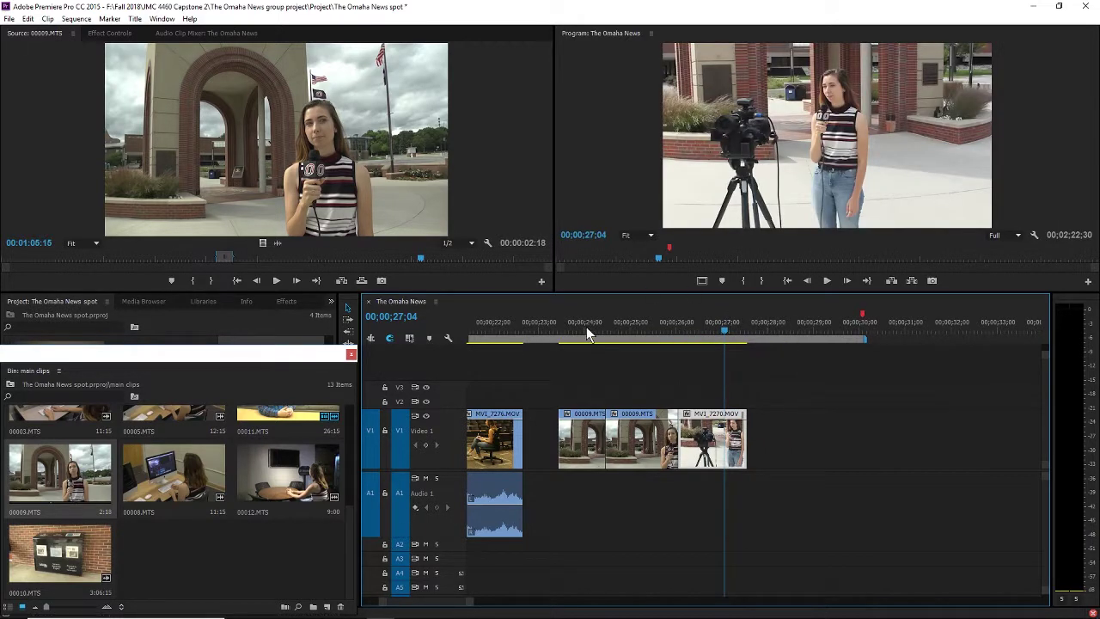
Step: Delete the second piece of 00009.MTS, move MVI_7270.MOV up to close the gap, and play back the shortened pair
left_click(561, 329)
key("space")
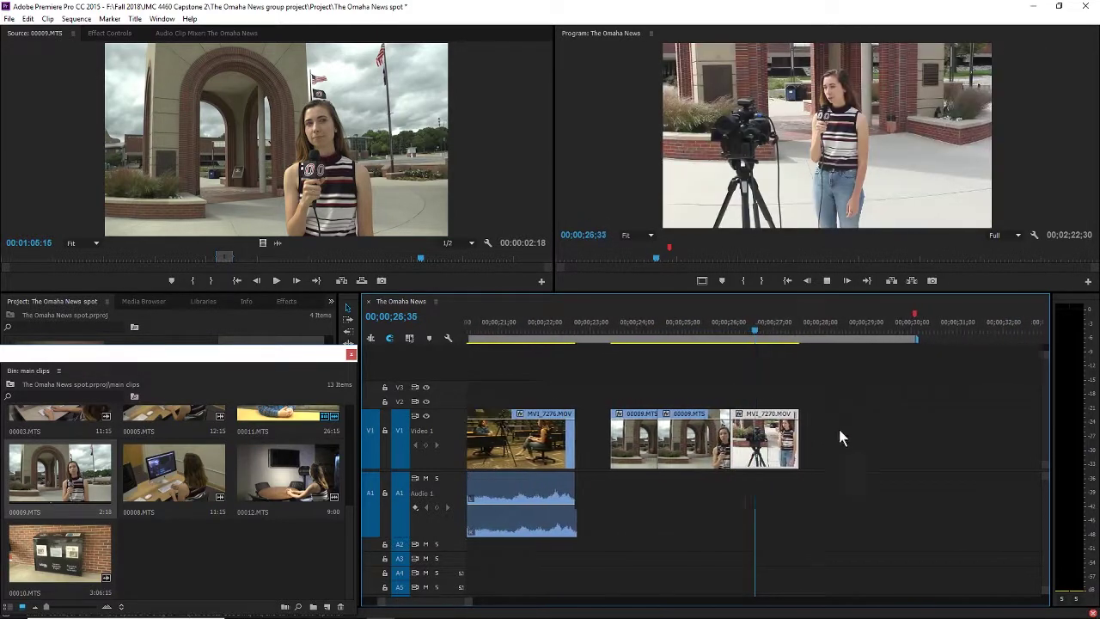
key("space")
left_click(662, 440)
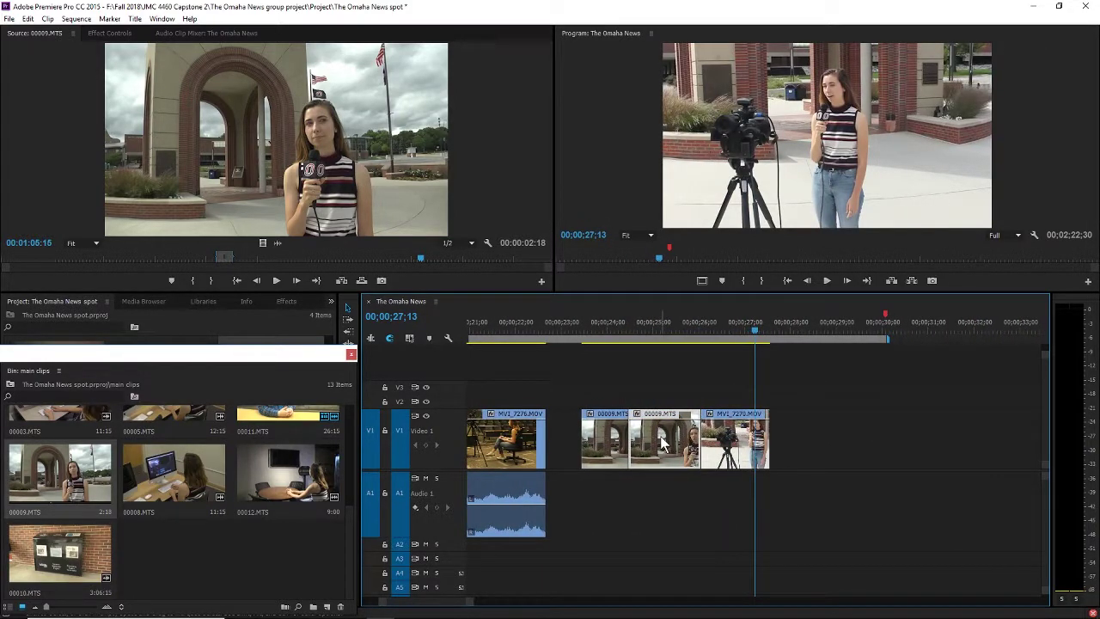
key("Delete")
left_click_drag(733, 438, 667, 442)
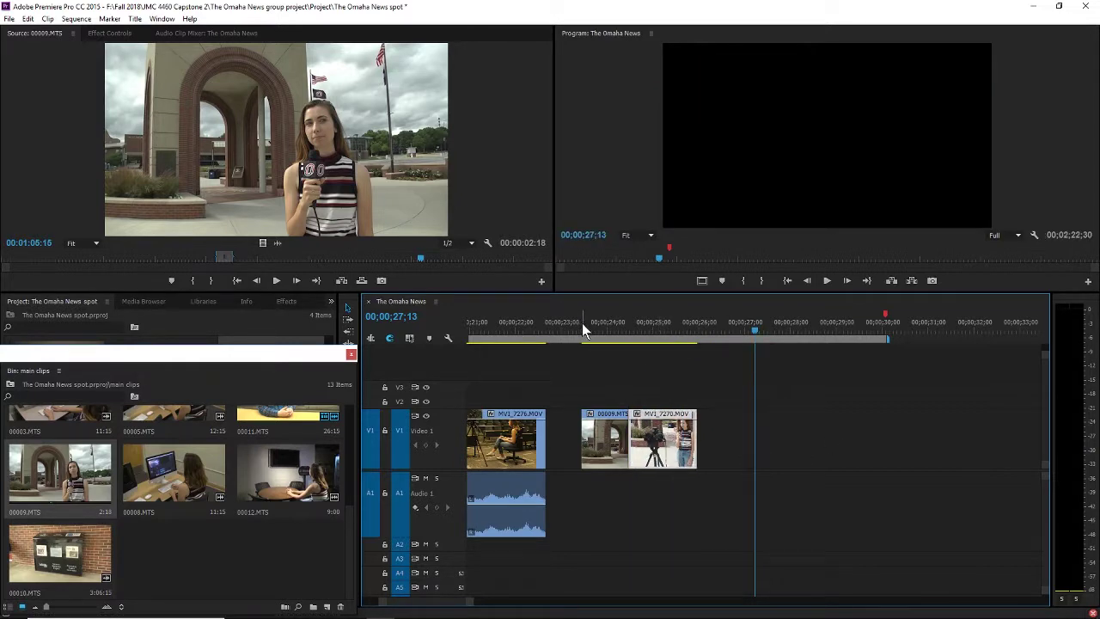
left_click(583, 324)
key("space")
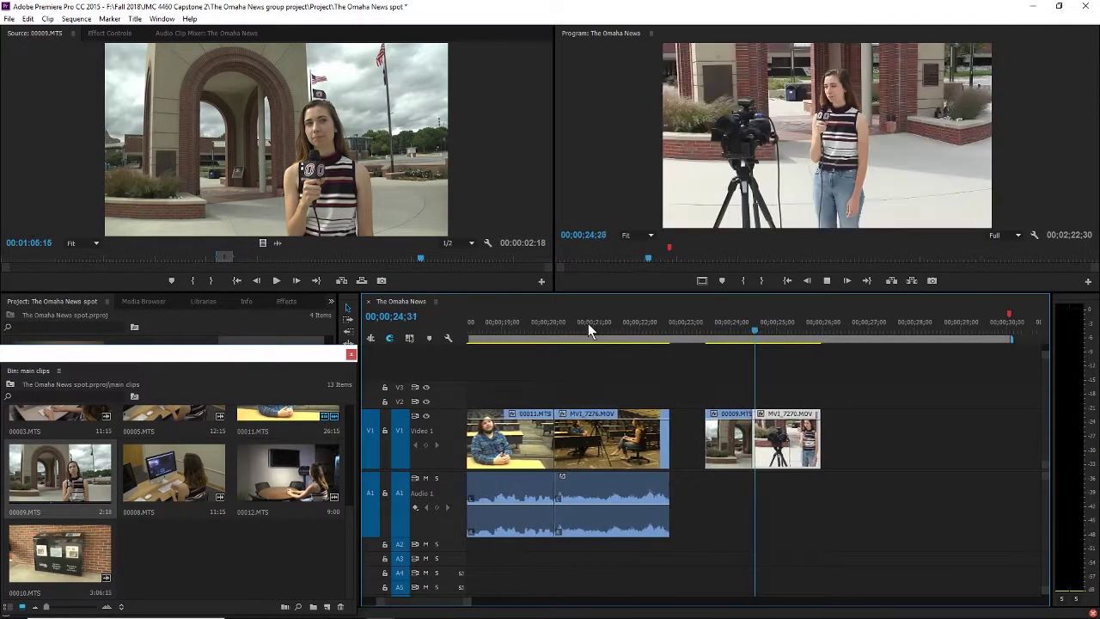
Step: Move 00009.MTS and MVI_7270.MOV together closer to the end of MVI_7276.MOV, and play the section starting before 00011.MTS
key("space")
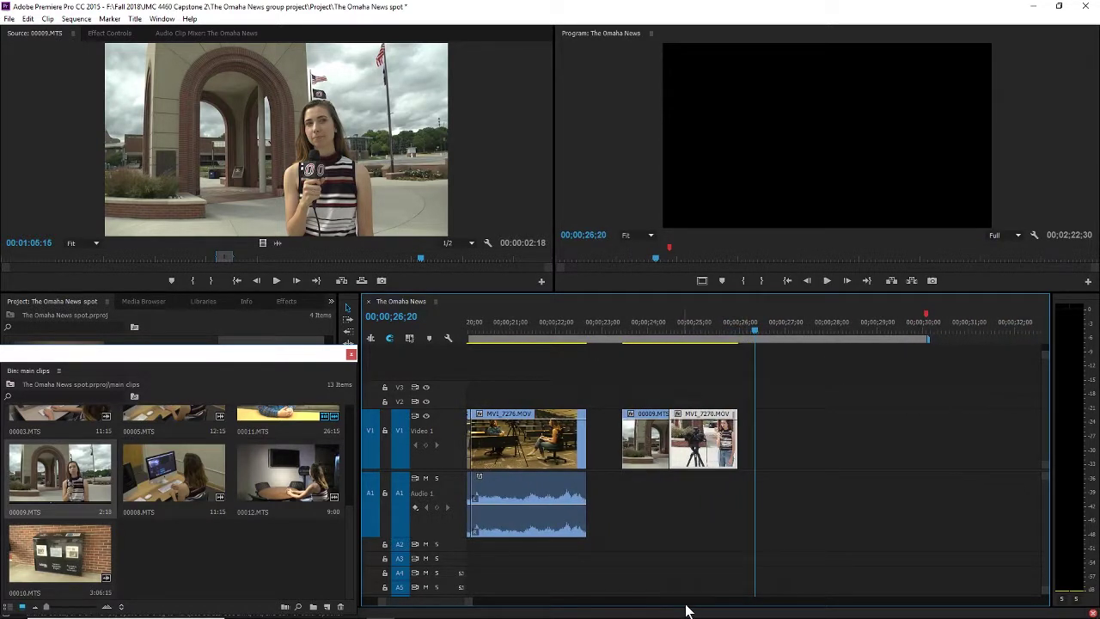
left_click_drag(810, 507, 617, 432)
left_click_drag(557, 325, 498, 346)
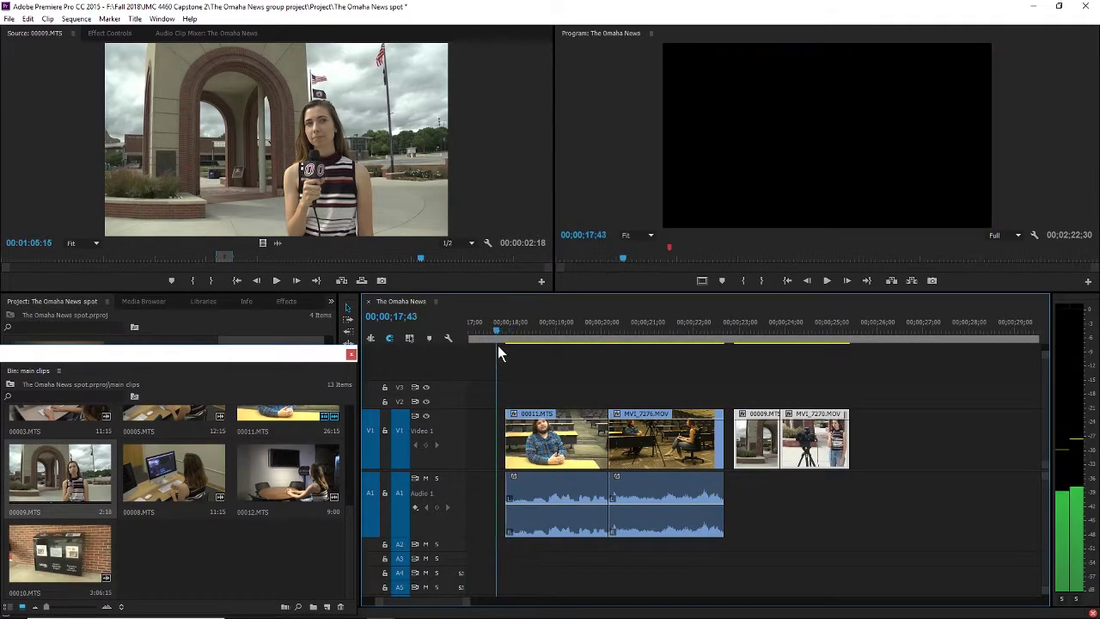
key("space")
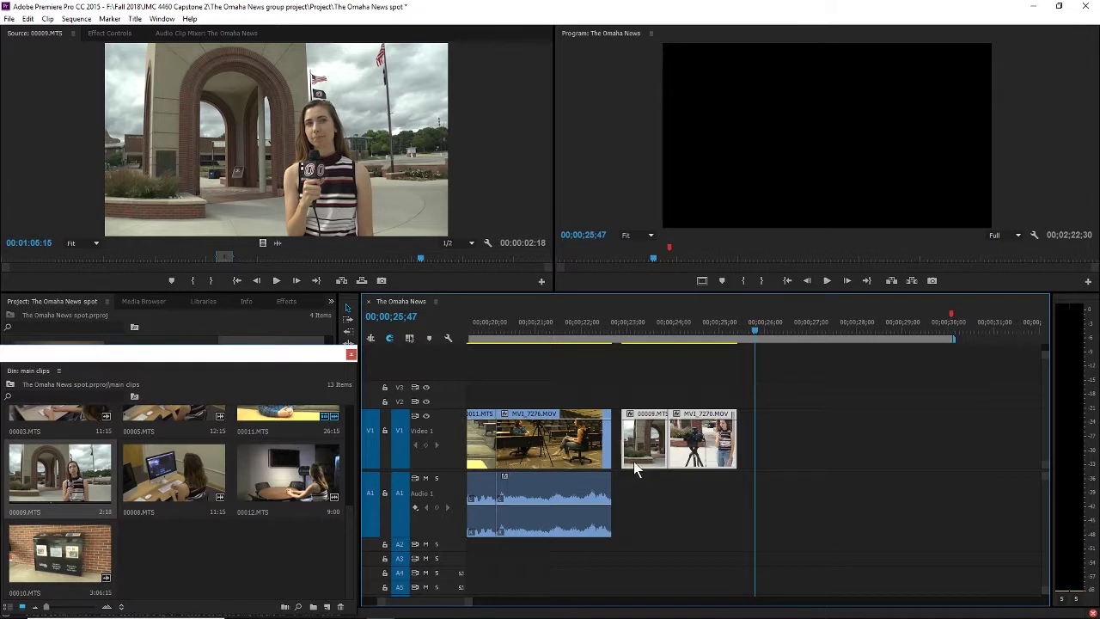
Step: Play the sequence from its very start to examine the action in the opening 00002.MTS shot
left_click_drag(434, 615, 409, 612)
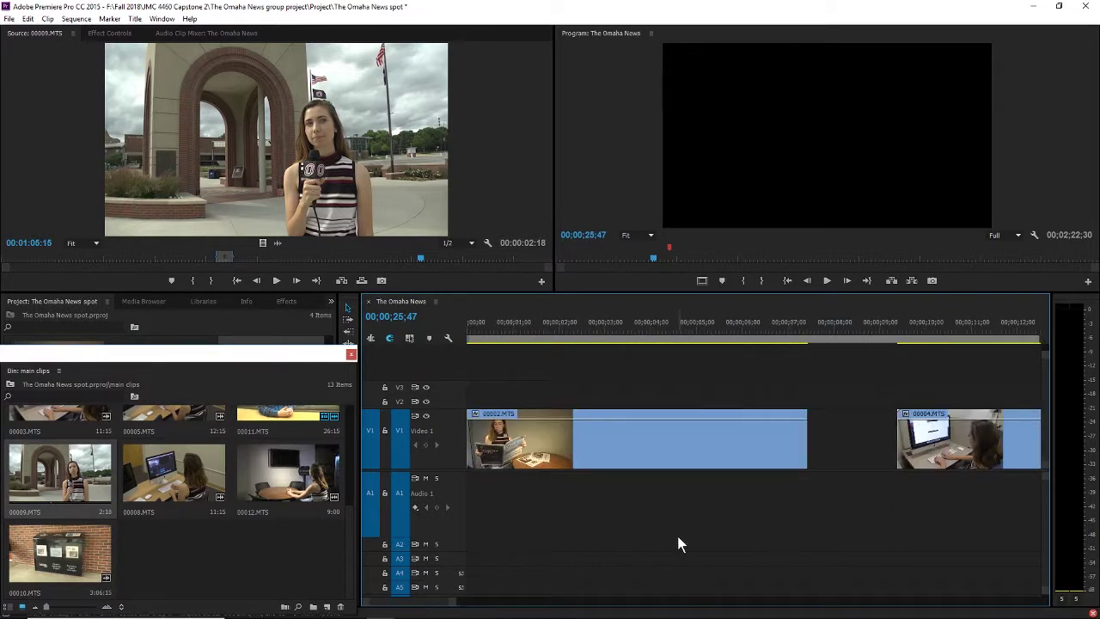
key("minus")
key("minus")
key("minus")
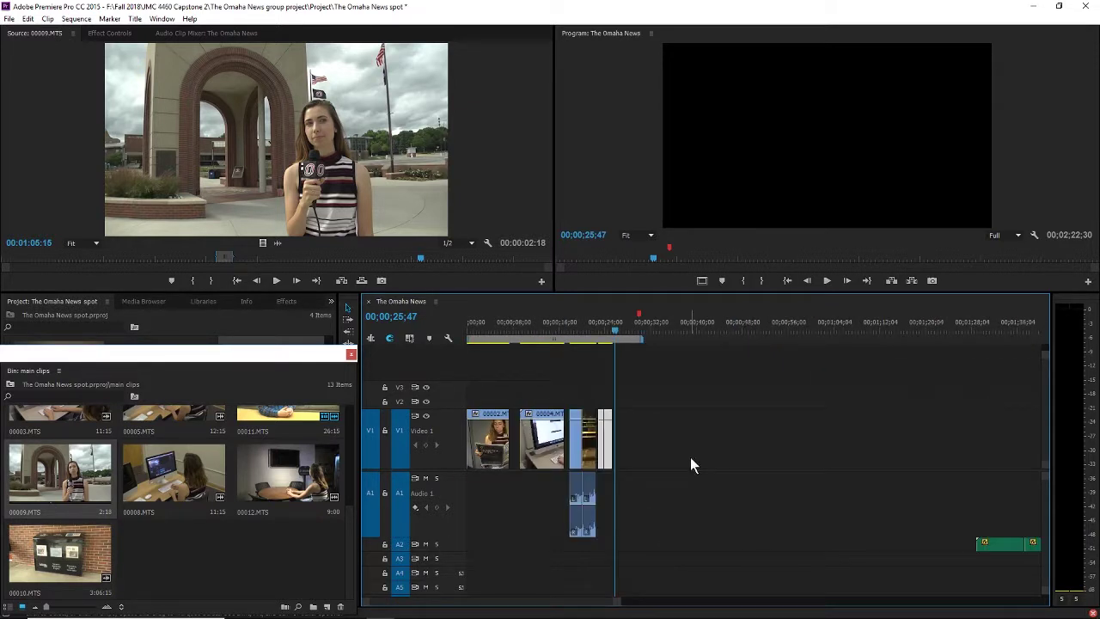
key("Home")
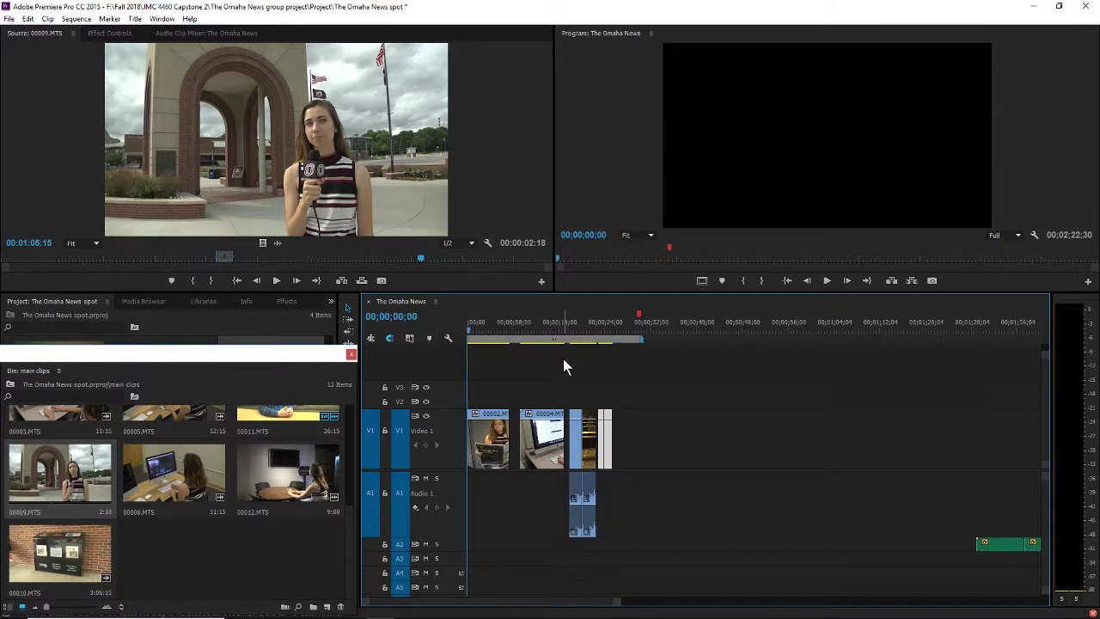
key("equal")
key("space")
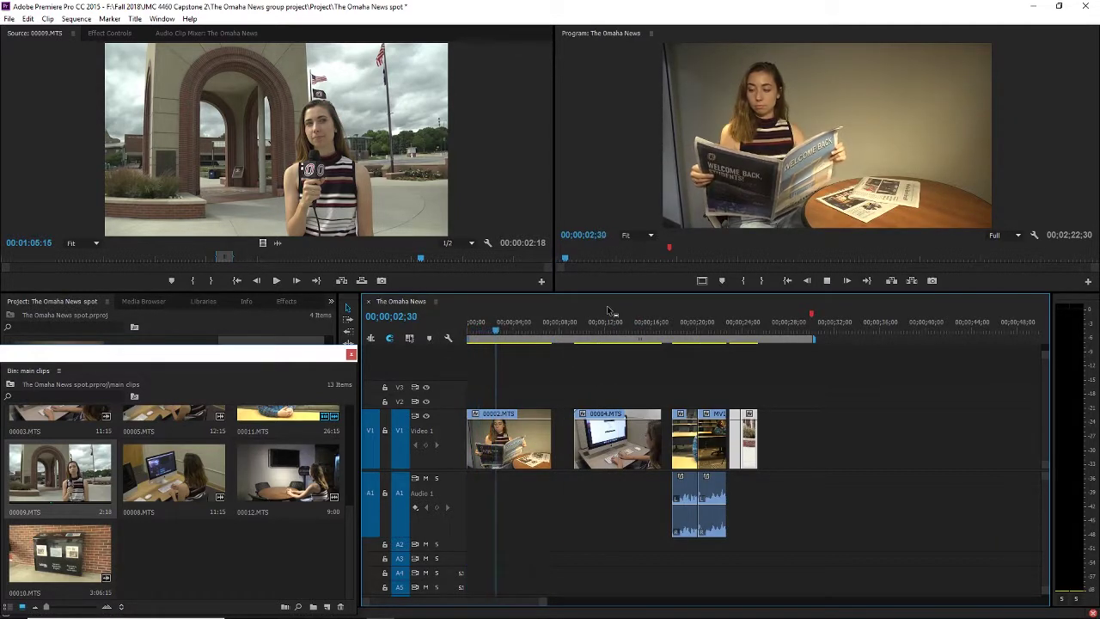
key("space")
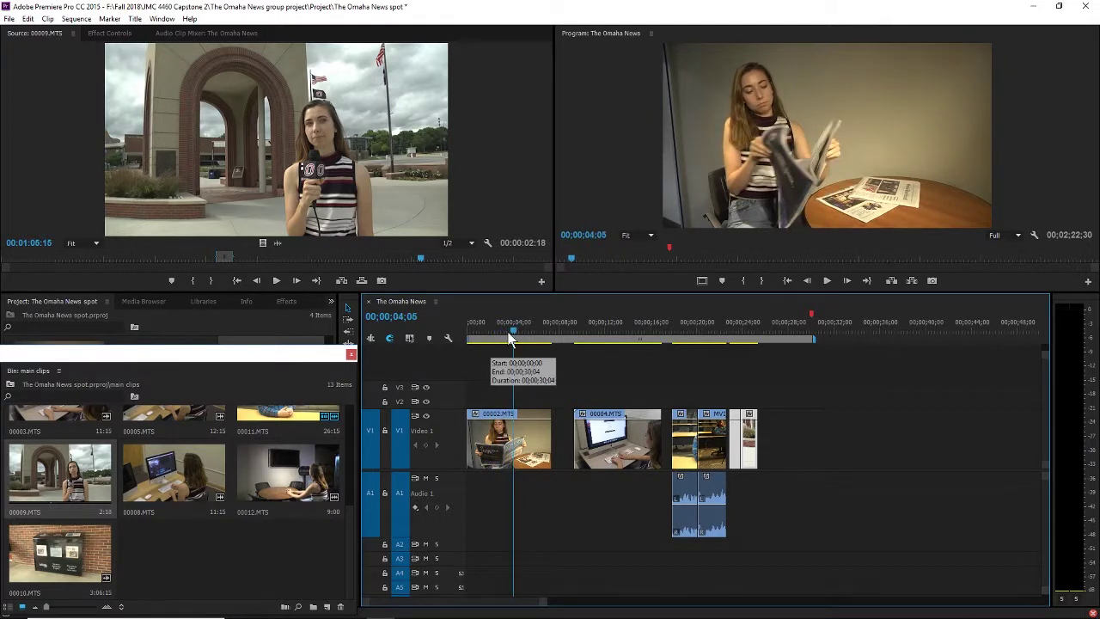
Step: Split 00002.MTS on Video 1 at 00;00;02;30 and delete its first part
mouse_move(510, 336)
left_mouse_down()
mouse_move(484, 336)
mouse_move(493, 332)
left_mouse_up()
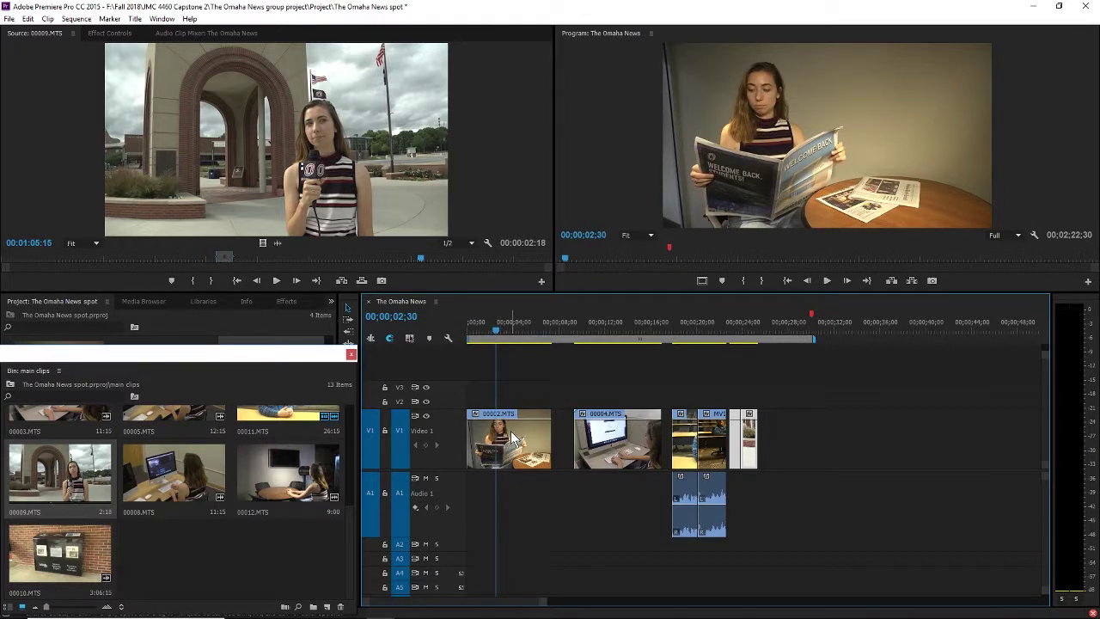
key("equal")
key("equal")
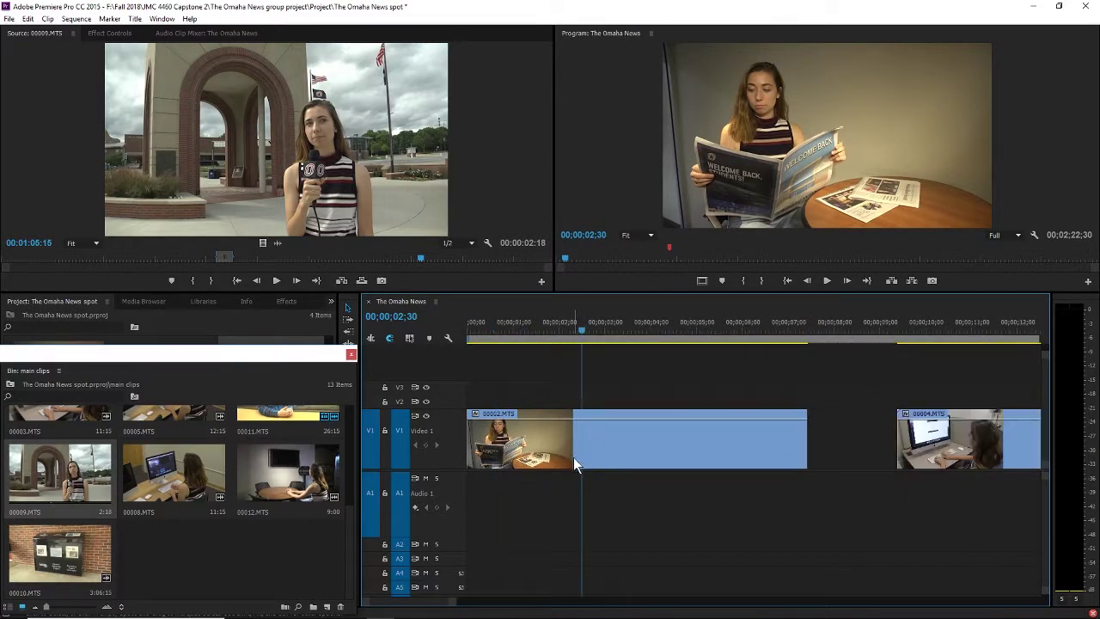
key("c")
left_click(585, 456)
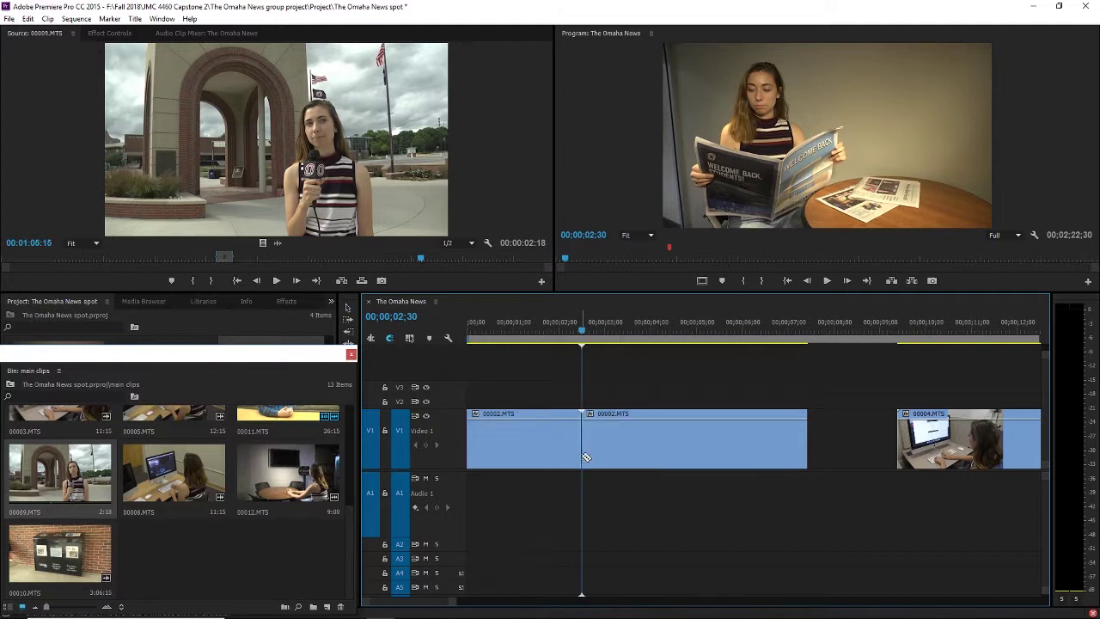
left_click(537, 435)
key("Delete")
Step: Play the remaining part of 00002.MTS, split it at about 00;00;05;27 and delete the piece after the cut
key("space")
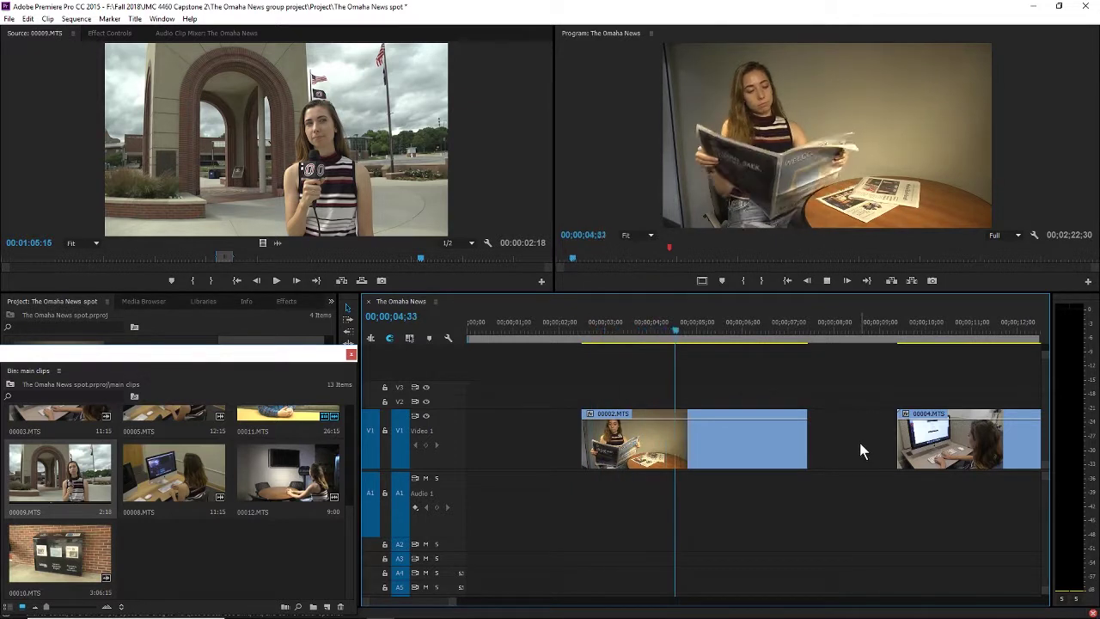
key("space")
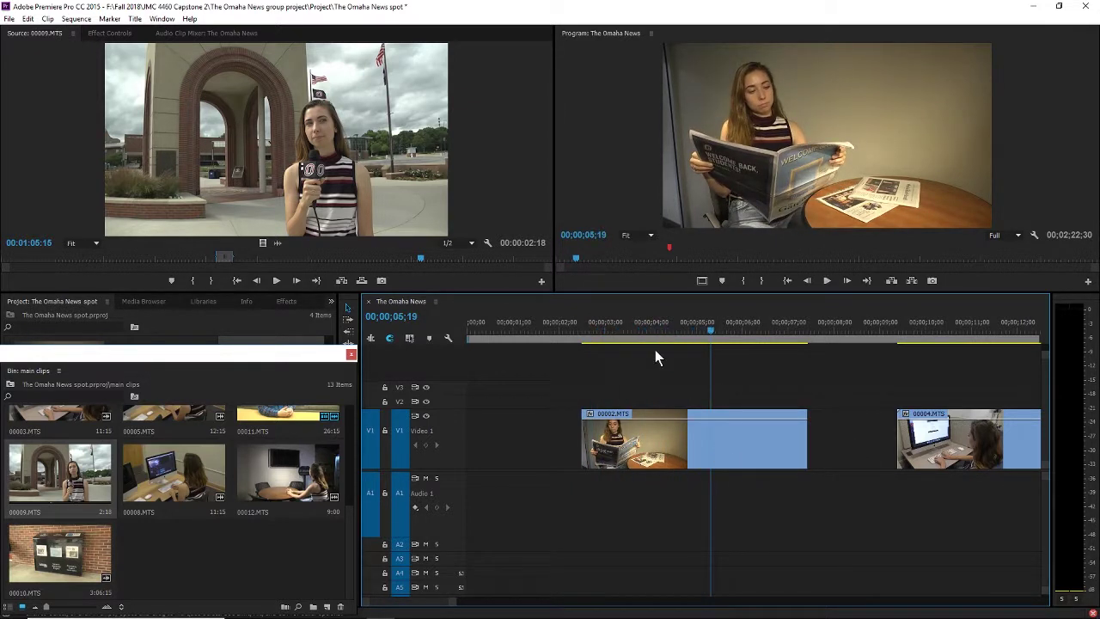
left_click(584, 326)
key("space")
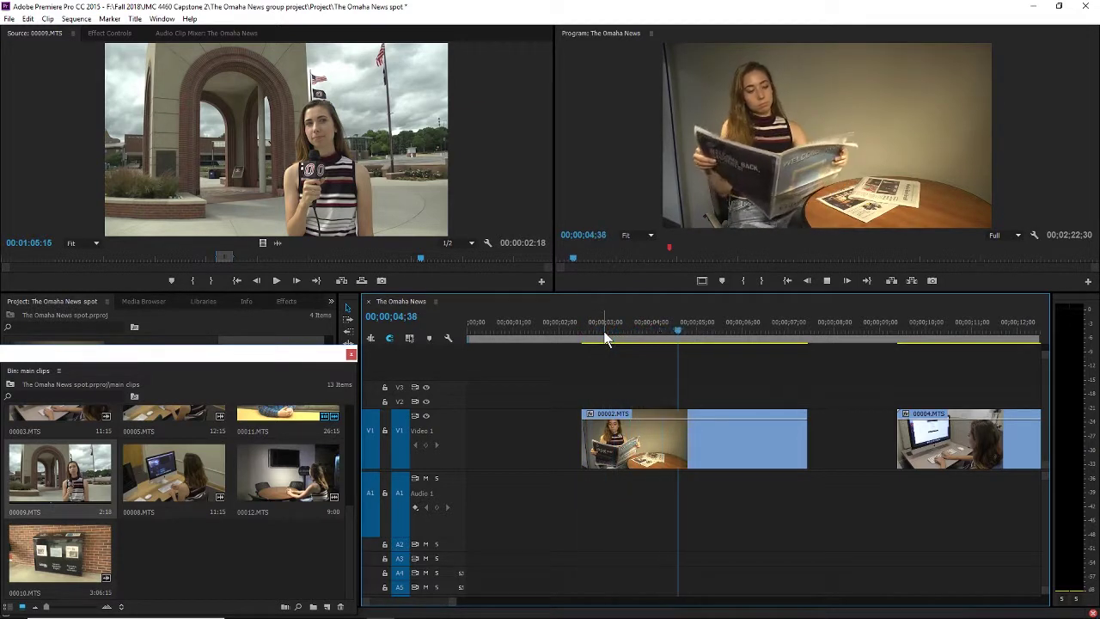
key("space")
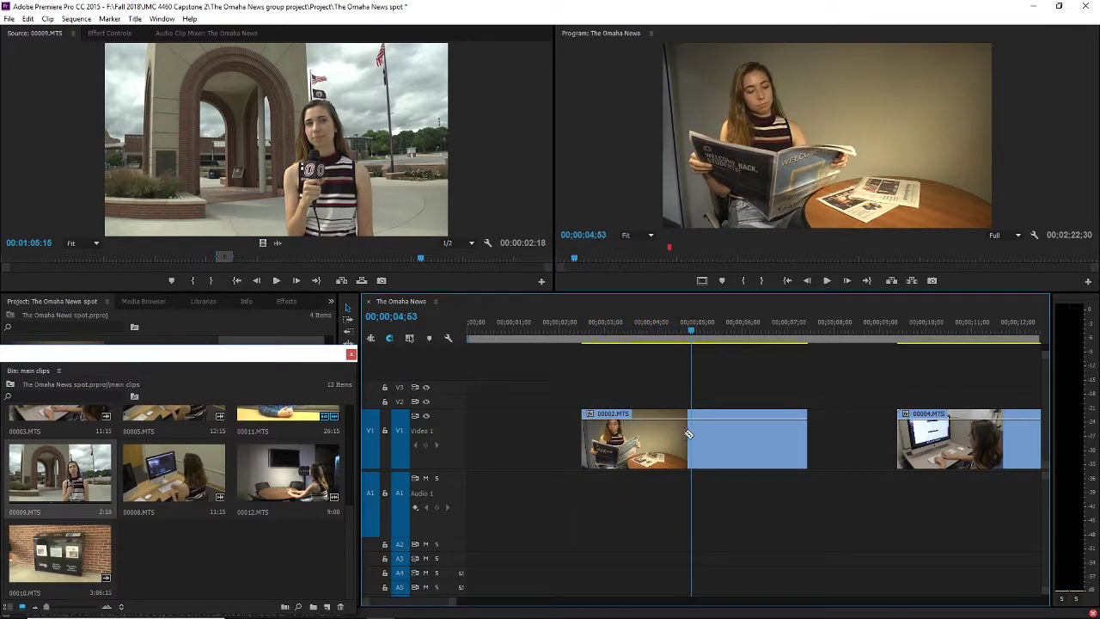
key("space")
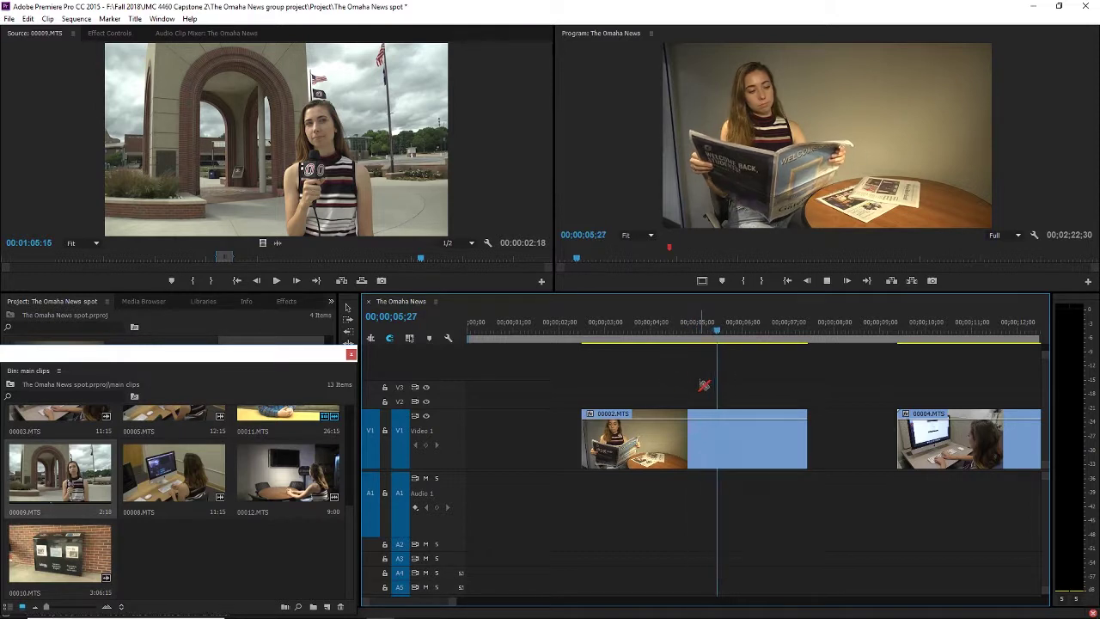
key("space")
key("v")
left_click(754, 434)
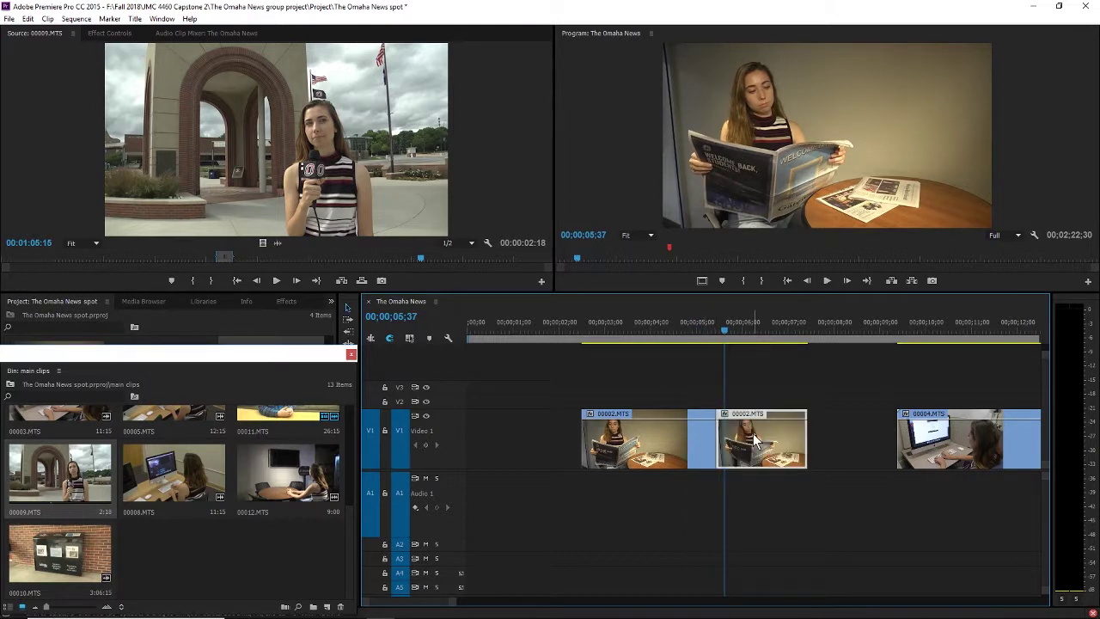
key("Delete")
Step: Move the trimmed 00002.MTS to the start of Video 1, bring 00004.MTS up close behind it and play 00004.MTS
left_click(685, 434)
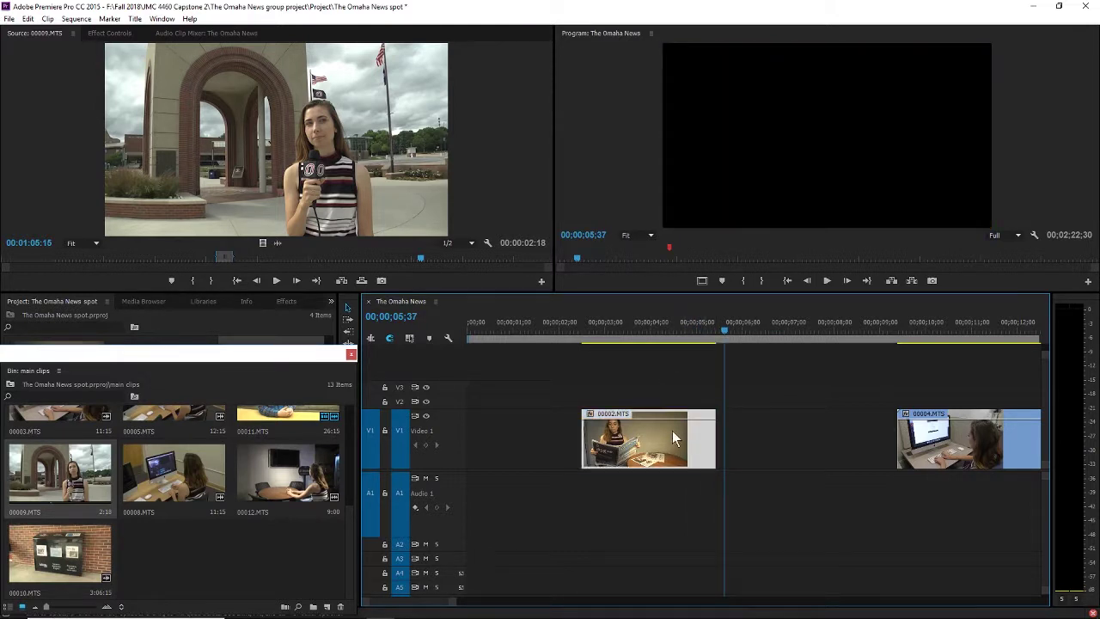
left_click_drag(675, 438, 468, 437)
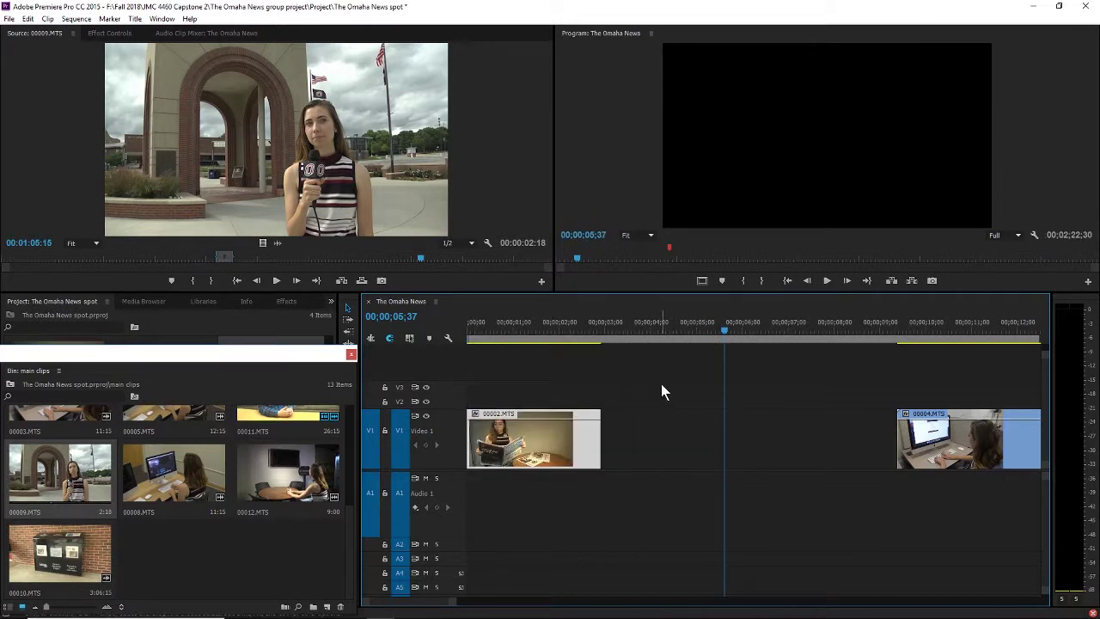
left_click_drag(904, 444, 635, 467)
left_click(621, 333)
key("space")
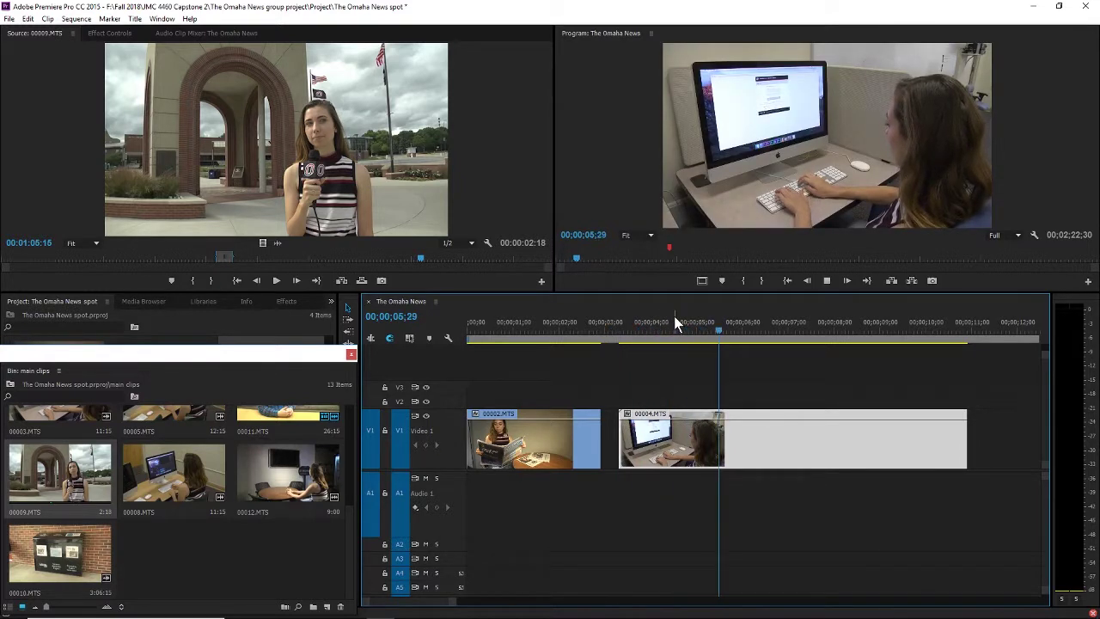
Step: Play 00002.MTS from the sequence start, split it at 00;00;02;31 and delete the short end piece
left_click_drag(533, 326, 376, 339)
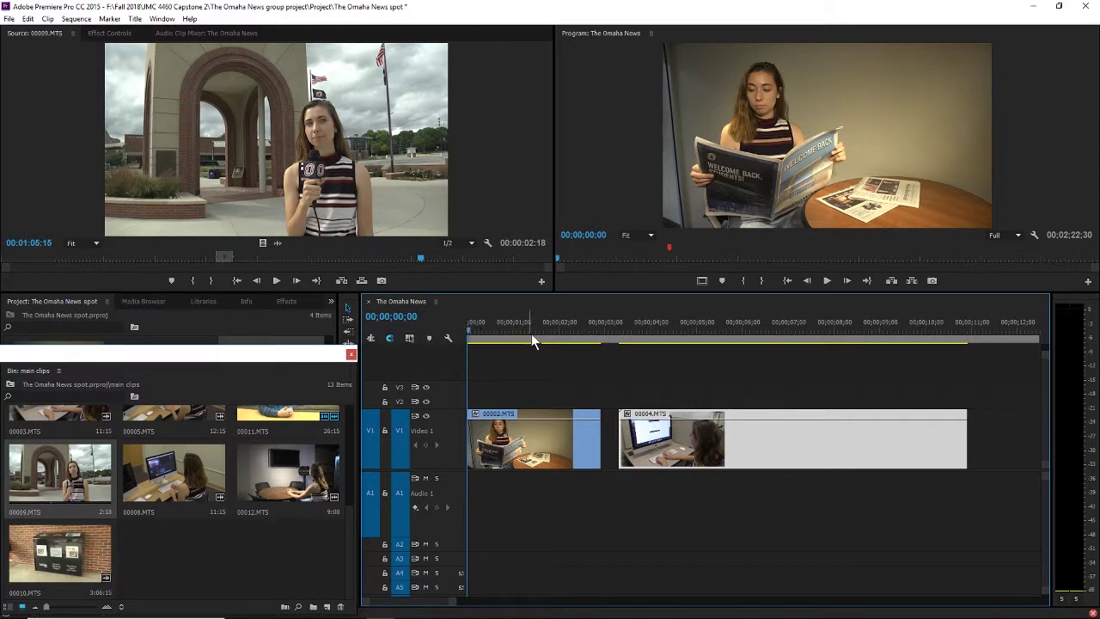
left_click_drag(469, 335, 421, 334)
key("space")
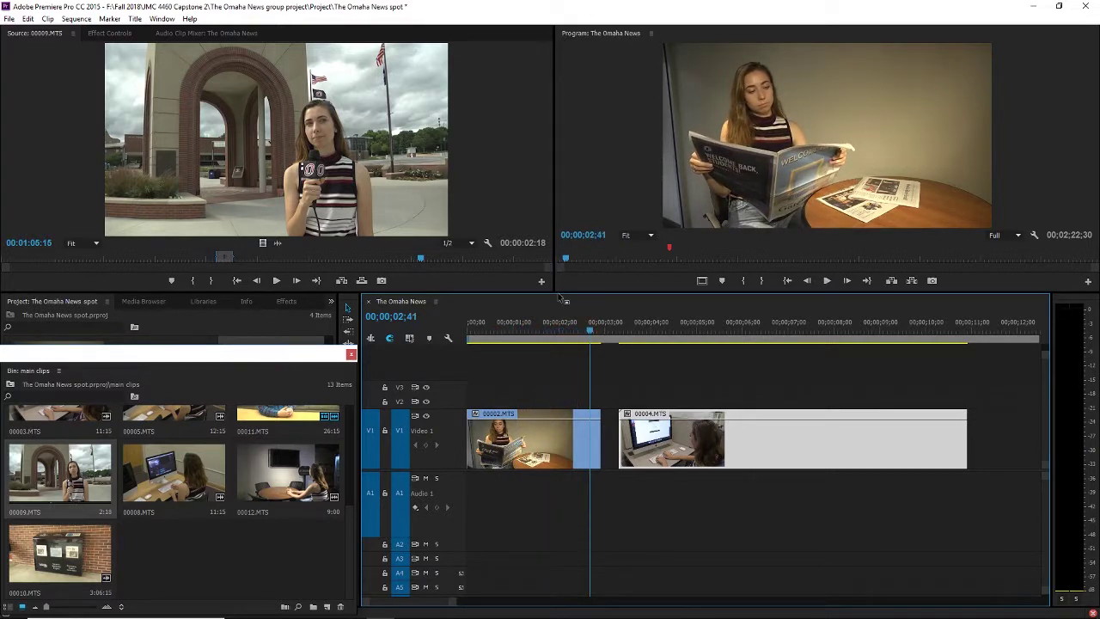
left_click(552, 328)
left_click_drag(552, 327, 582, 332)
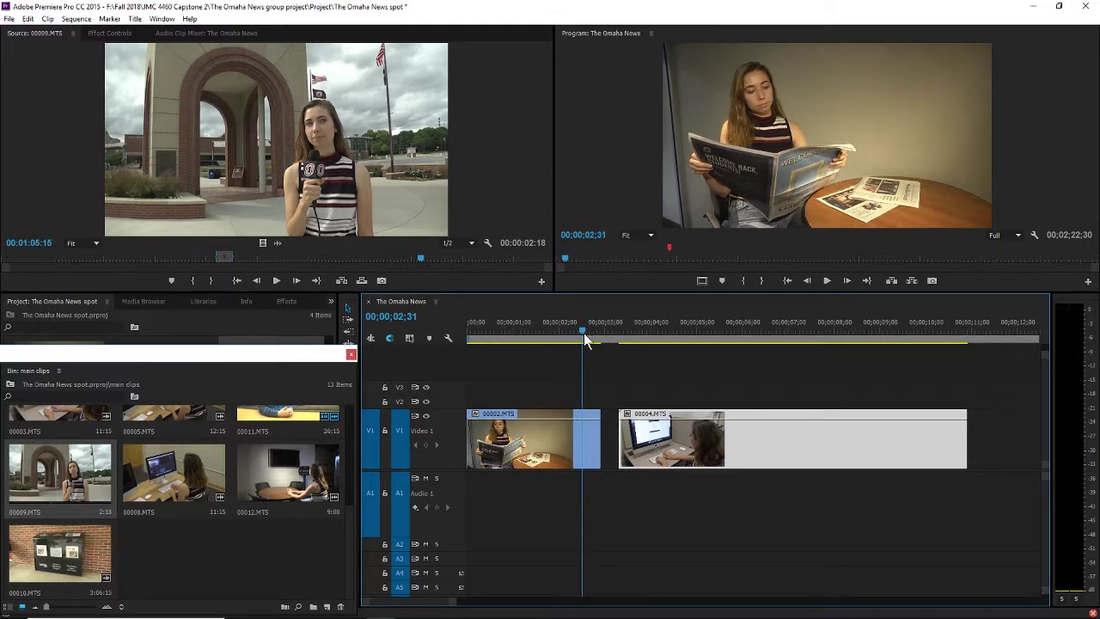
left_click(584, 451)
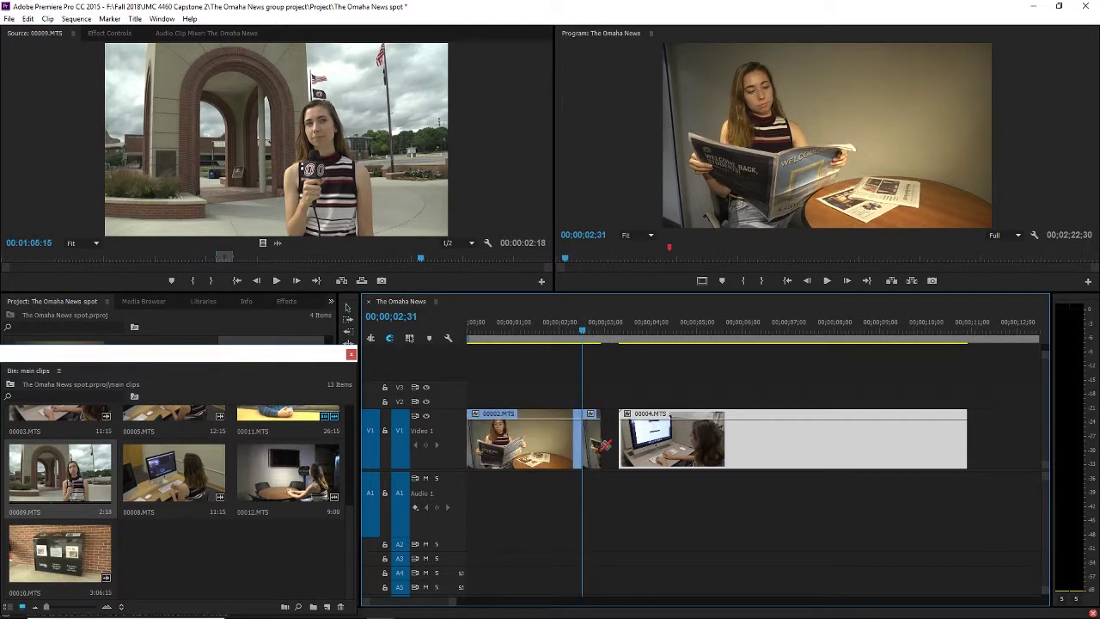
left_click(593, 447)
key("Delete")
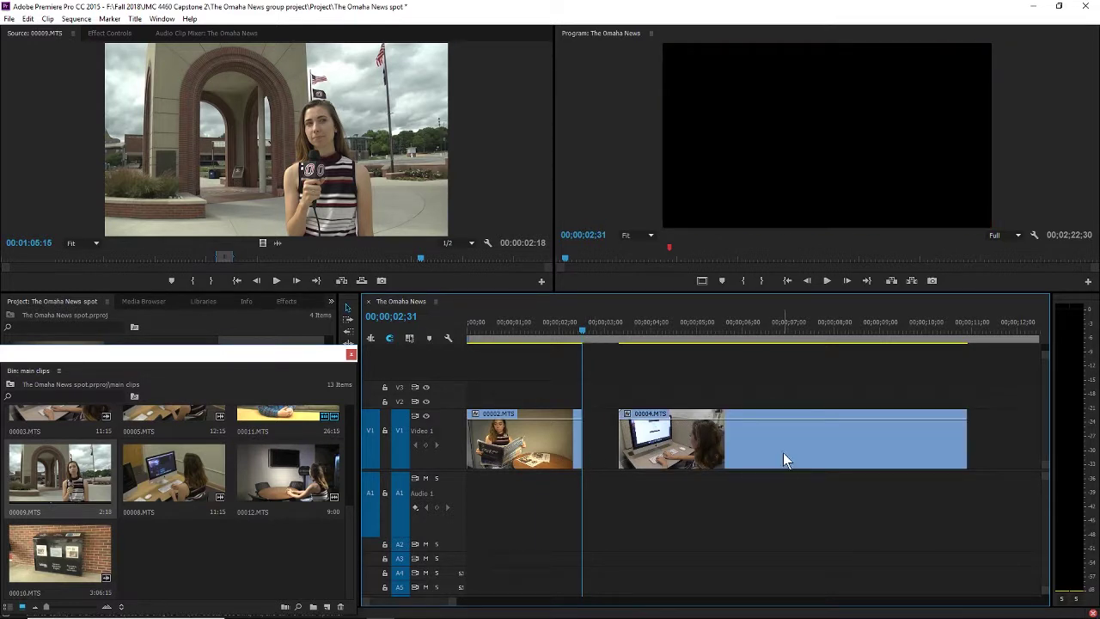
Step: Move 00004.MTS up to the end of 00002.MTS on Video 1 with only a minimal gap between them
left_click_drag(752, 454, 716, 456)
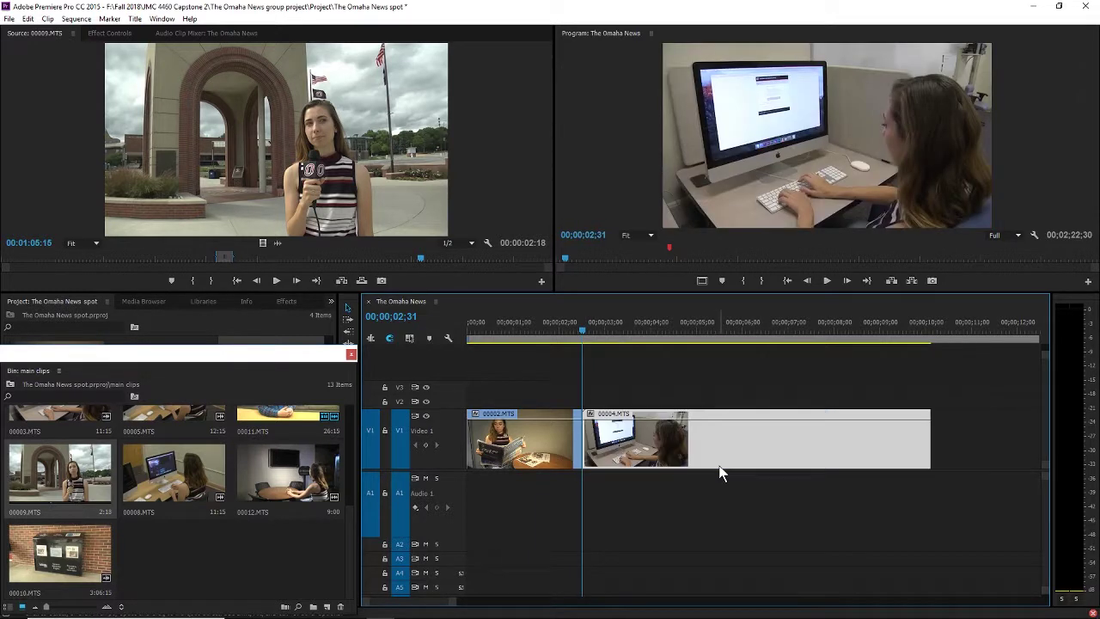
mouse_move(639, 448)
left_mouse_down()
mouse_move(679, 454)
mouse_move(644, 456)
left_mouse_up()
mouse_move(759, 449)
left_mouse_down()
mouse_move(798, 453)
mouse_move(770, 453)
left_mouse_up()
left_click_drag(582, 328, 573, 327)
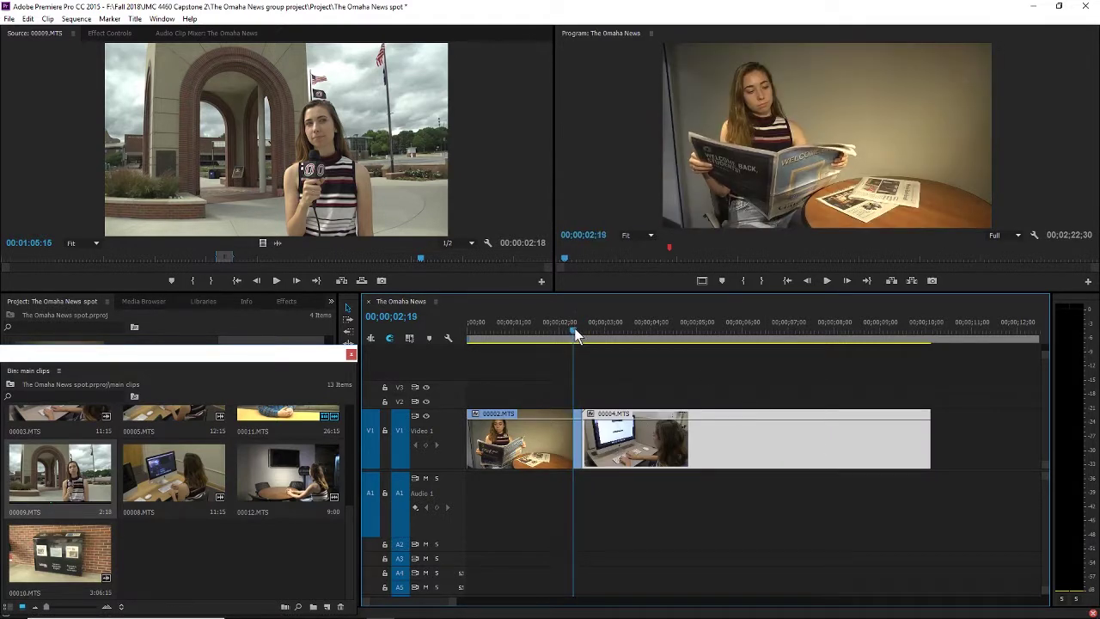
left_click_drag(602, 441, 593, 445)
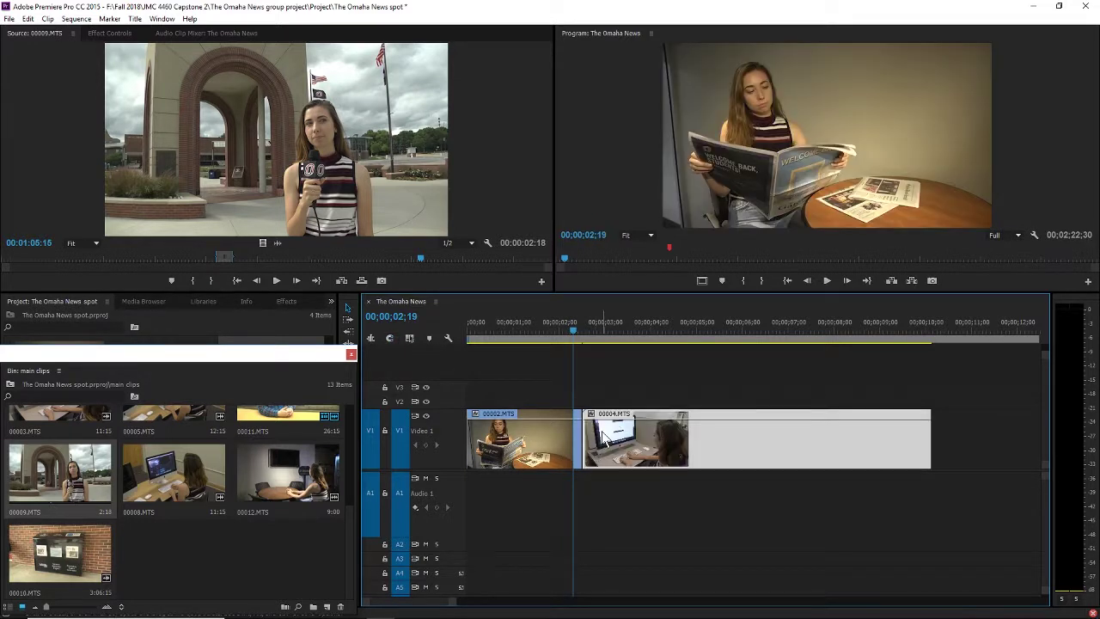
Step: Inspect the join between 00002.MTS and 00004.MTS at frame level and start playback near the cut
key("equal")
key("equal")
key("equal")
key("equal")
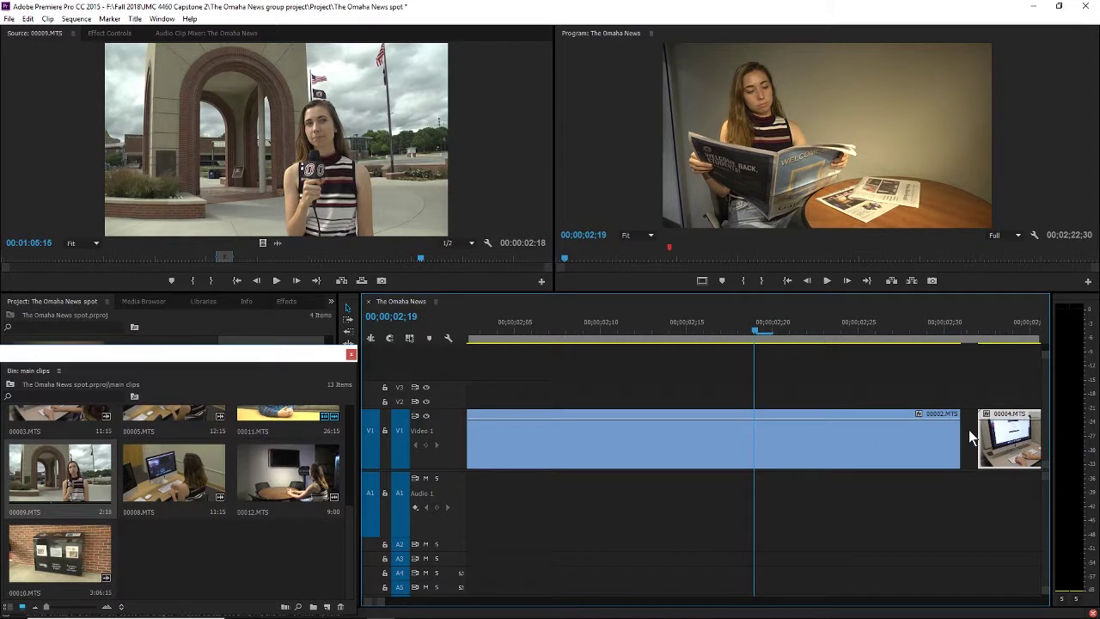
left_click(969, 428)
left_click(976, 366)
key("minus")
key("minus")
key("minus")
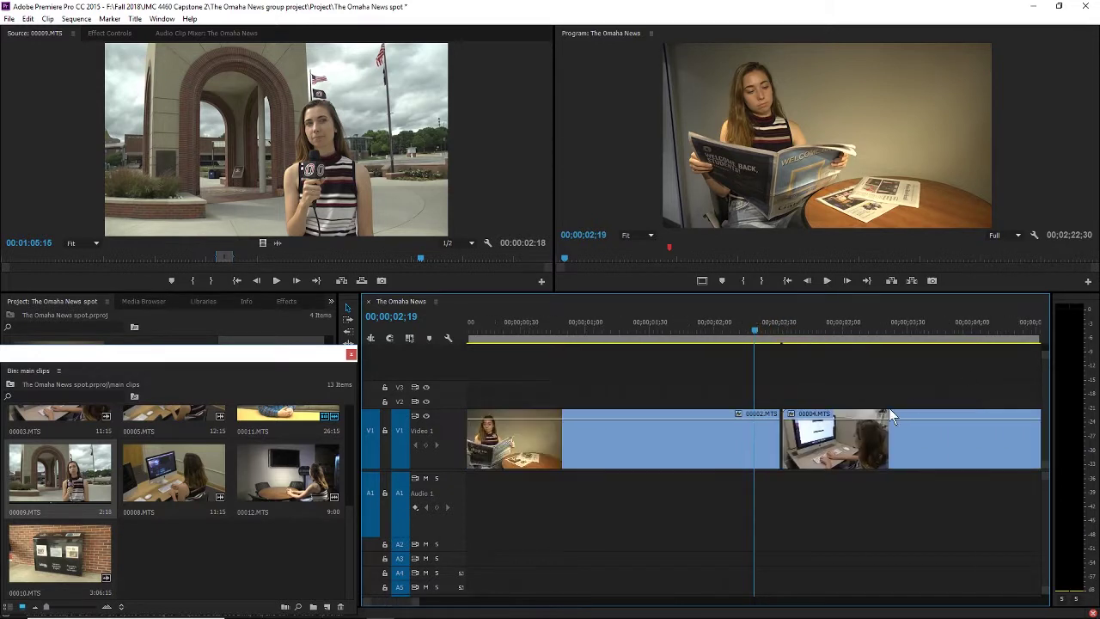
key("minus")
key("minus")
key("minus")
key("equal")
left_click_drag(631, 442, 630, 437)
key("space")
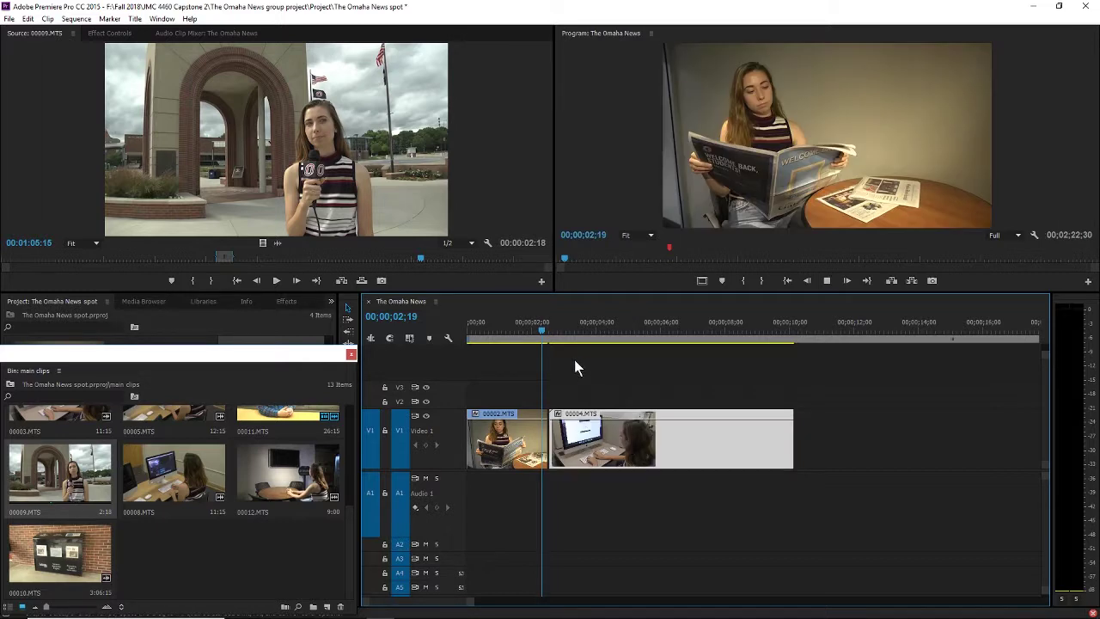
Step: Move 00004.MTS flush against the end of 00002.MTS to close the remaining gap, and play the pair from the beginning
left_click_drag(533, 319, 543, 333)
key("=")
key("=")
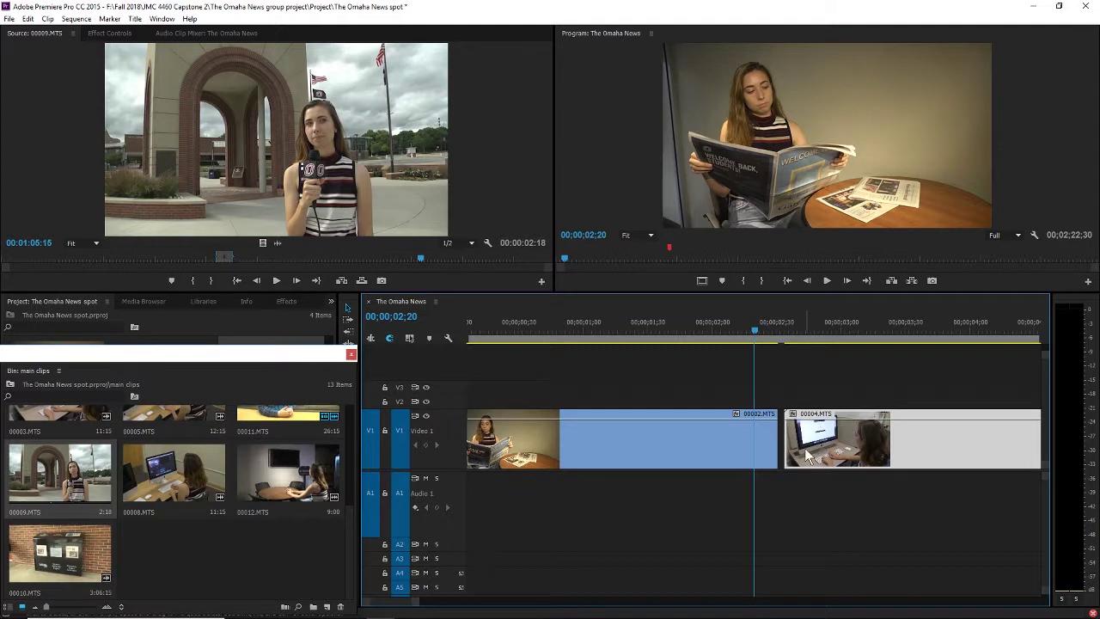
left_click_drag(862, 450, 842, 434)
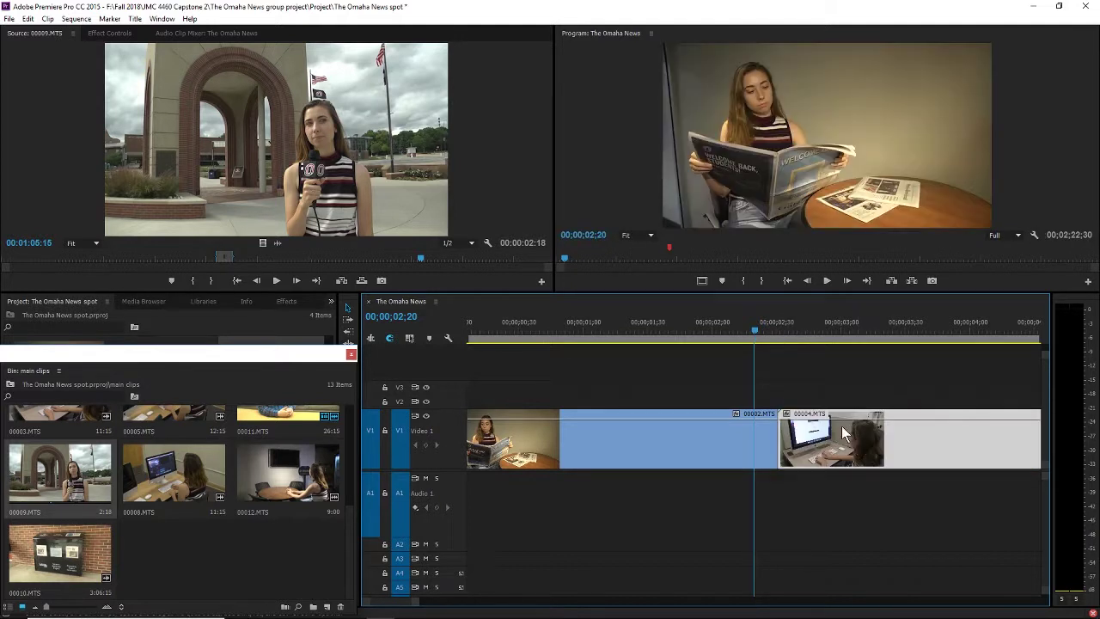
key("minus")
key("minus")
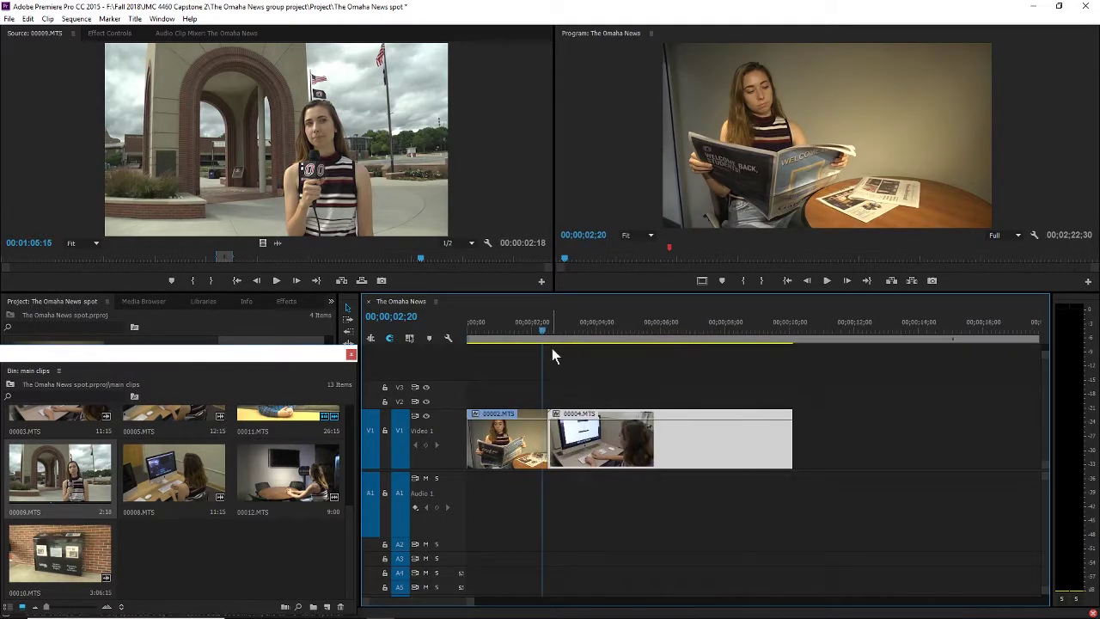
left_click_drag(551, 348, 487, 332)
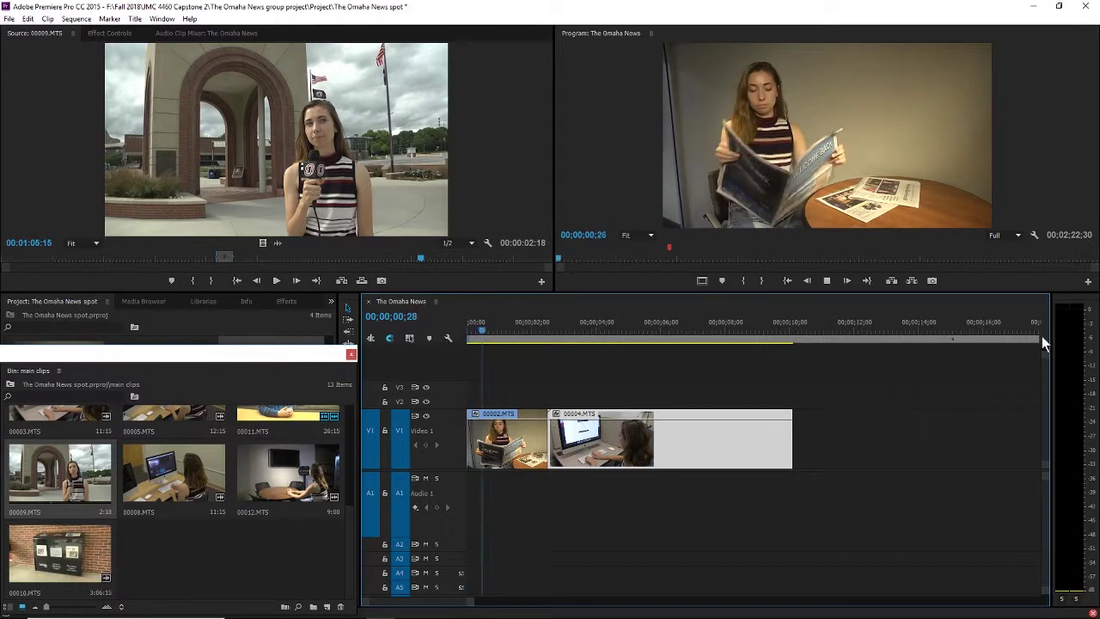
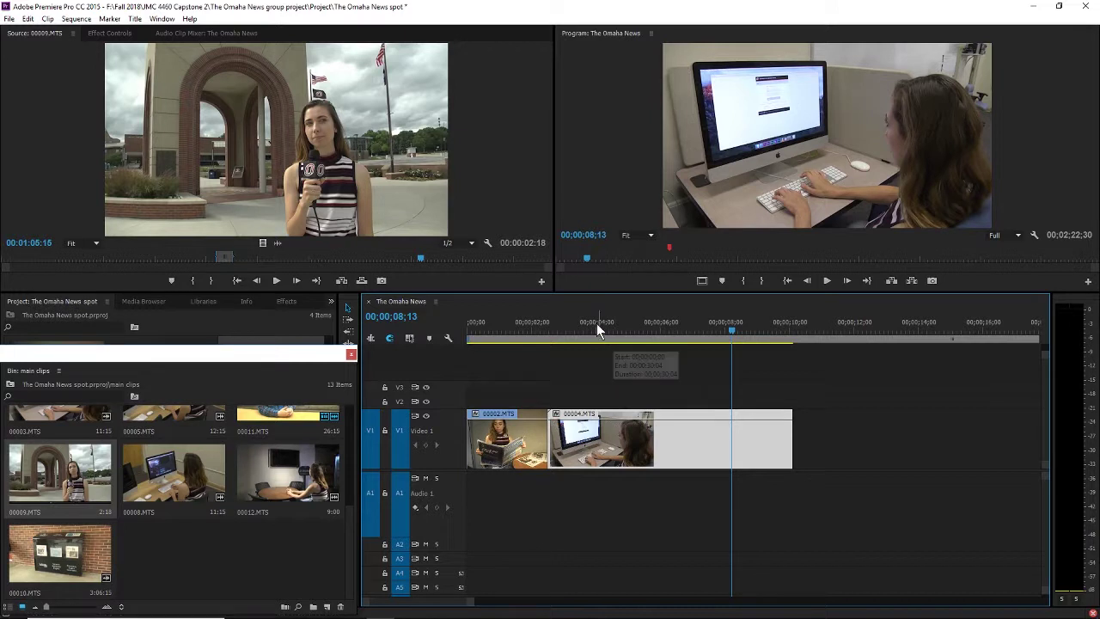
Step: Split 00004.MTS at 00;00;03;28 and 00;00;05;41 and delete the pieces before and after the middle section
mouse_move(596, 323)
left_mouse_down()
mouse_move(549, 326)
mouse_move(578, 332)
left_mouse_up()
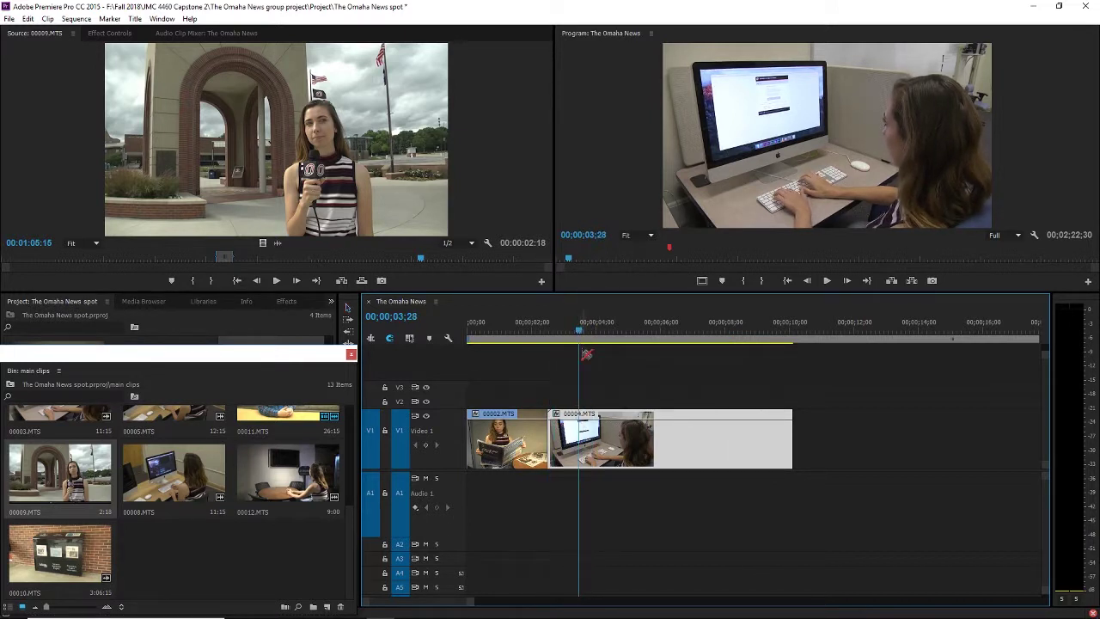
left_click(580, 443)
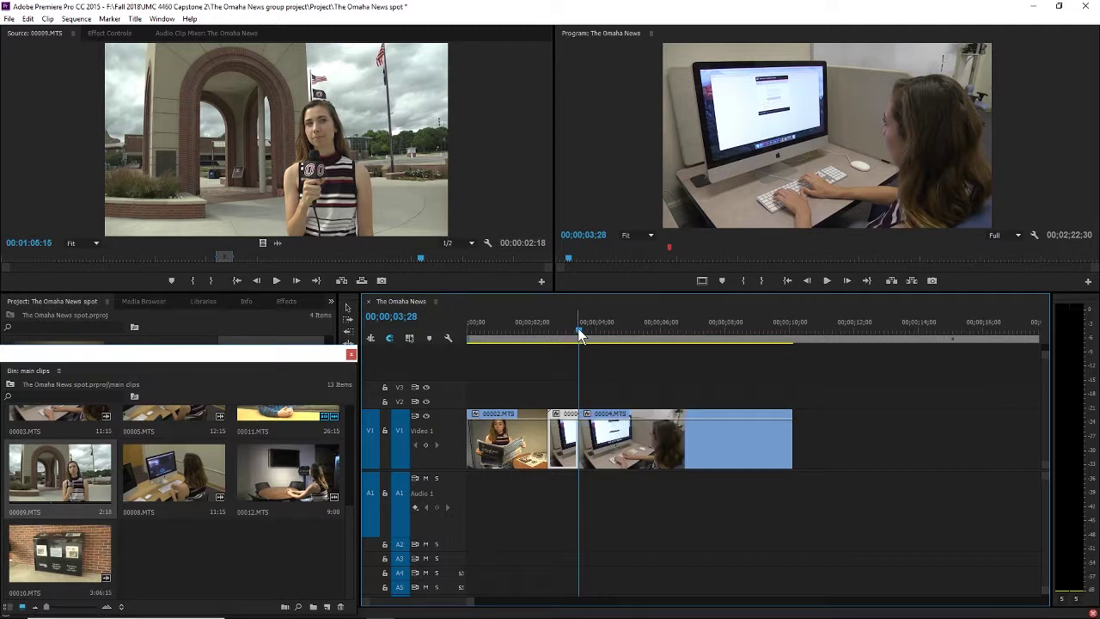
left_click_drag(580, 335, 642, 336)
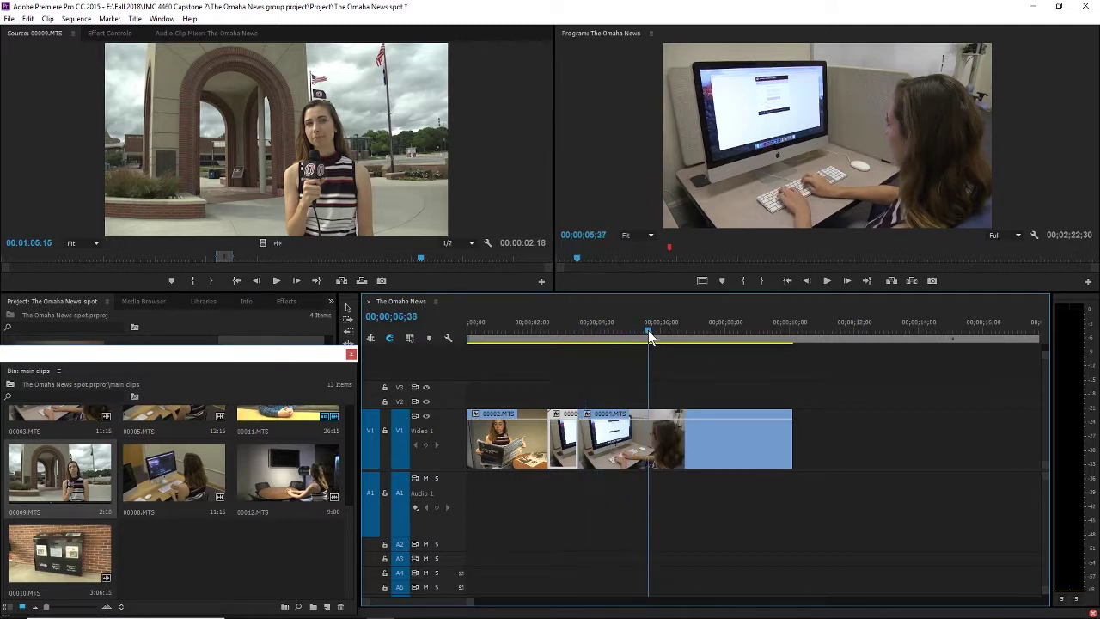
left_click(653, 435)
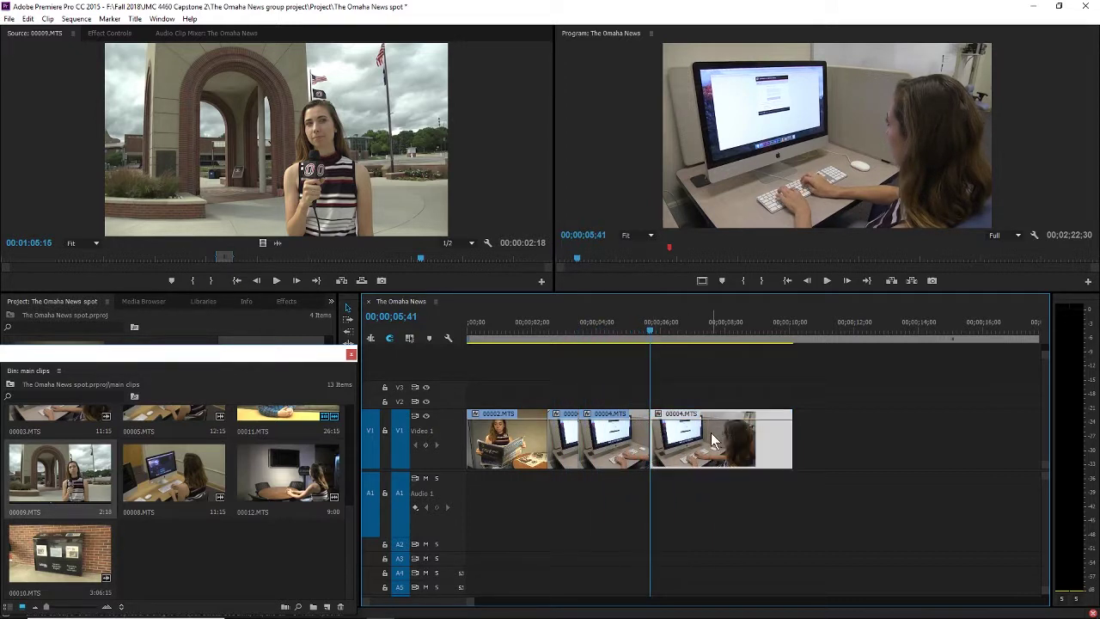
key("Delete")
key("Delete")
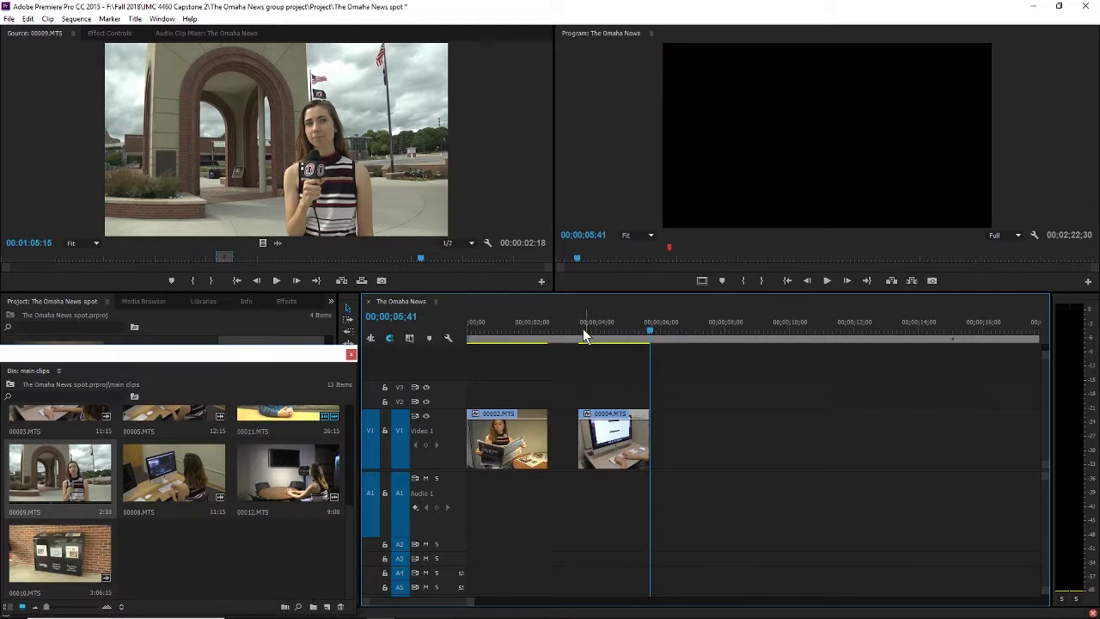
Step: Move the trimmed 00004.MTS flush against the end of 00002.MTS and play both clips from the sequence start
left_click(580, 332)
left_click_drag(609, 447, 589, 464)
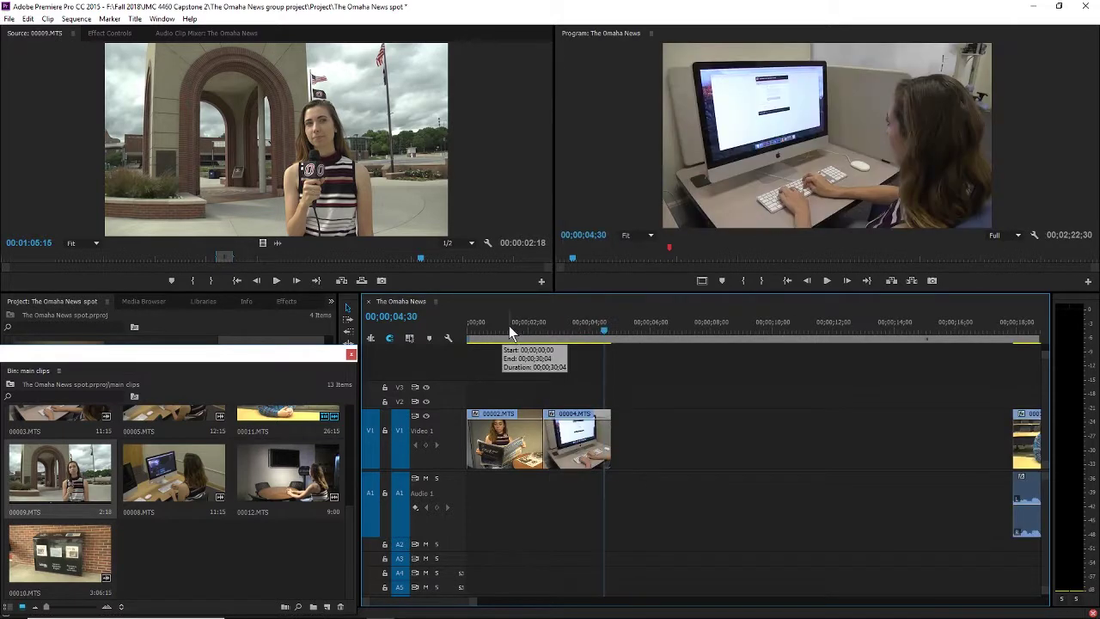
left_click_drag(508, 325, 428, 336)
key("space")
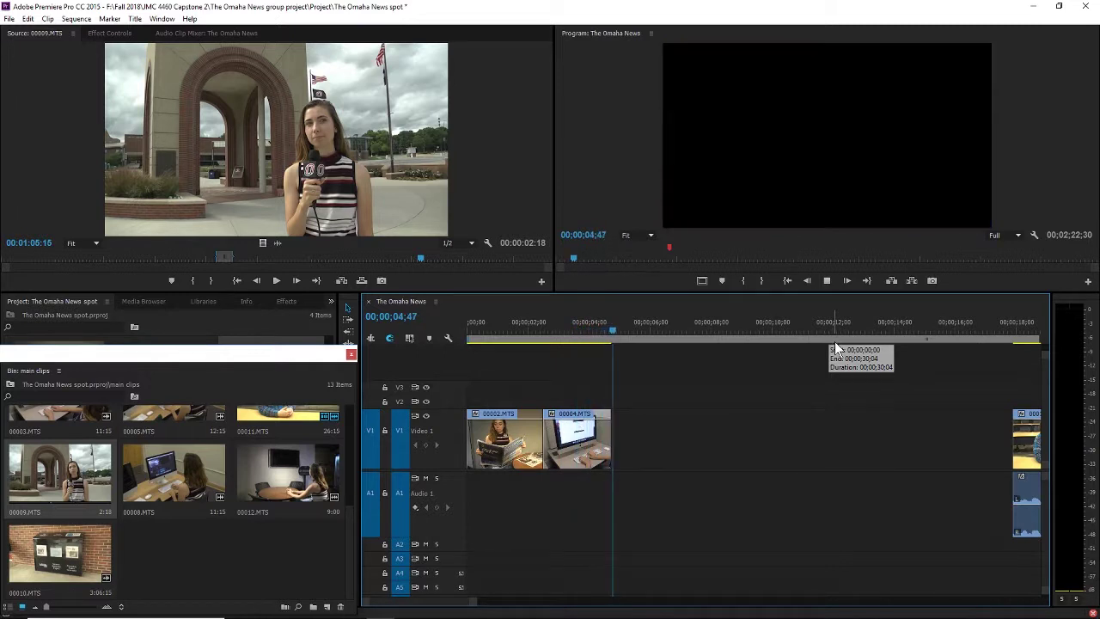
key("space")
Step: Move the 00011.MTS and MVI_7276.MOV pair back to about 8 seconds and shift 00004.MTS slightly later, leaving a gap after 00002.MTS
left_click_drag(471, 605, 497, 605)
left_click_drag(874, 444, 659, 442)
left_click(551, 505)
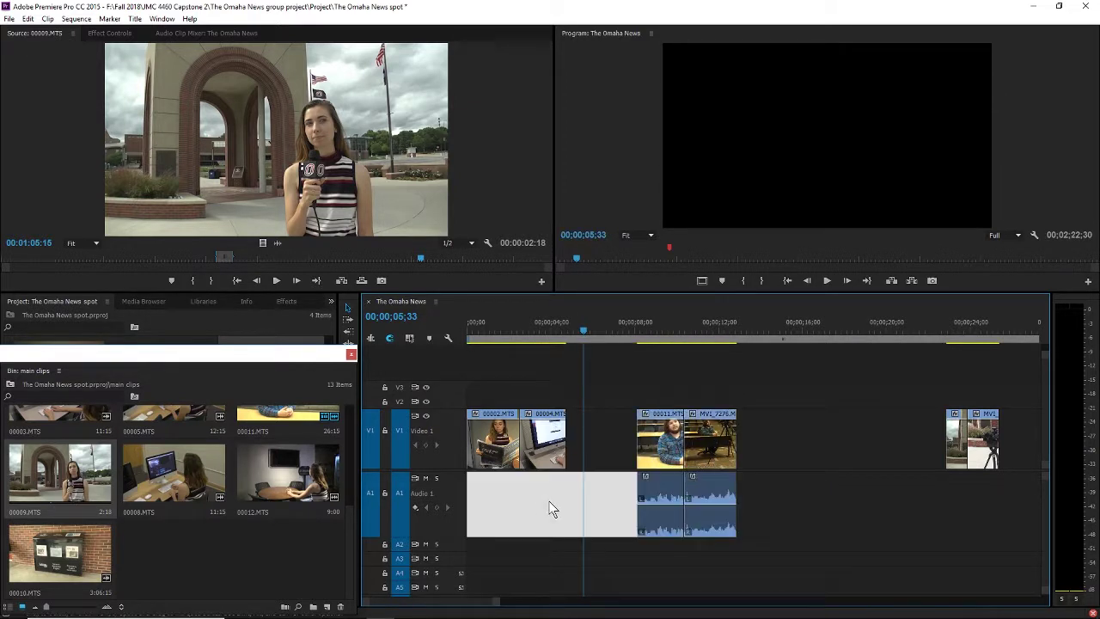
left_click_drag(578, 507, 565, 450)
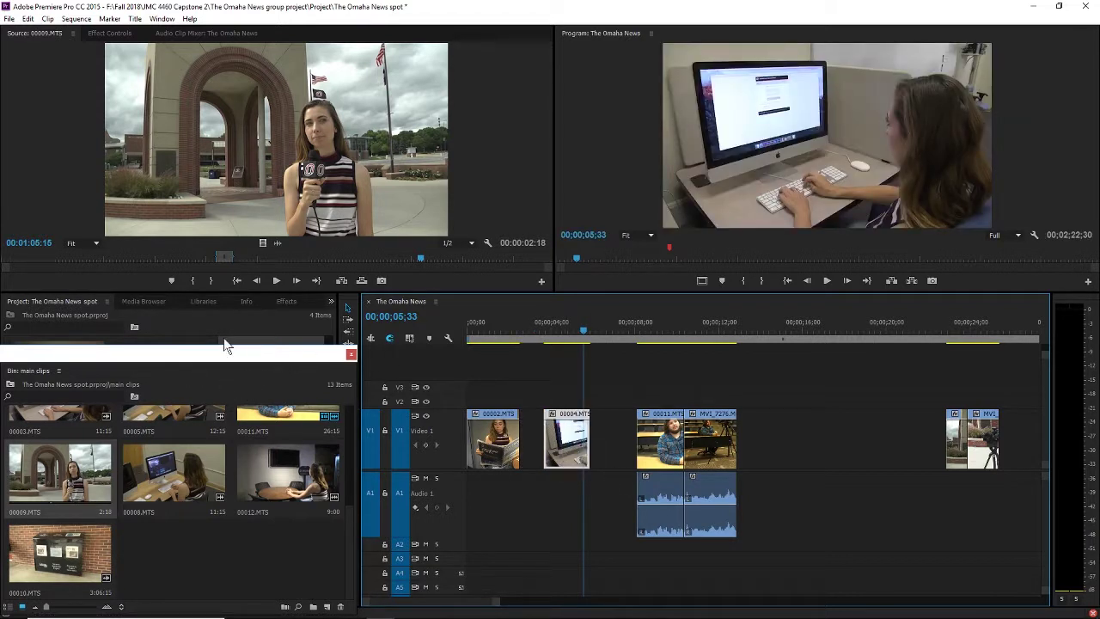
Step: Close the main clips bin, open the b roll bin, and preview MVI_7261.MOV in the Source monitor
left_click(350, 354)
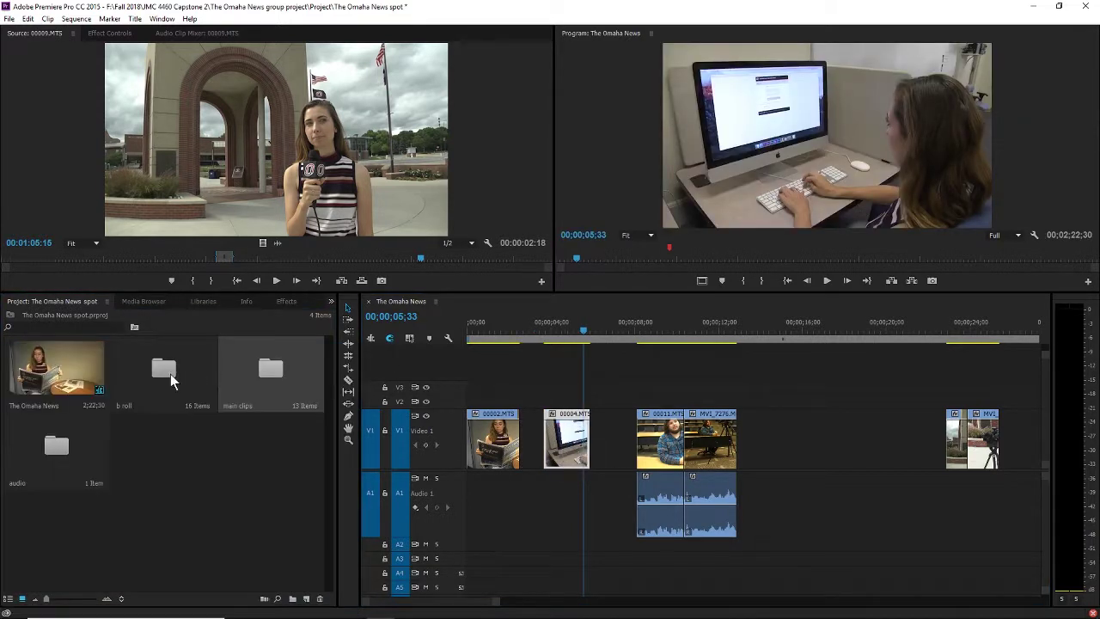
double_click(165, 371)
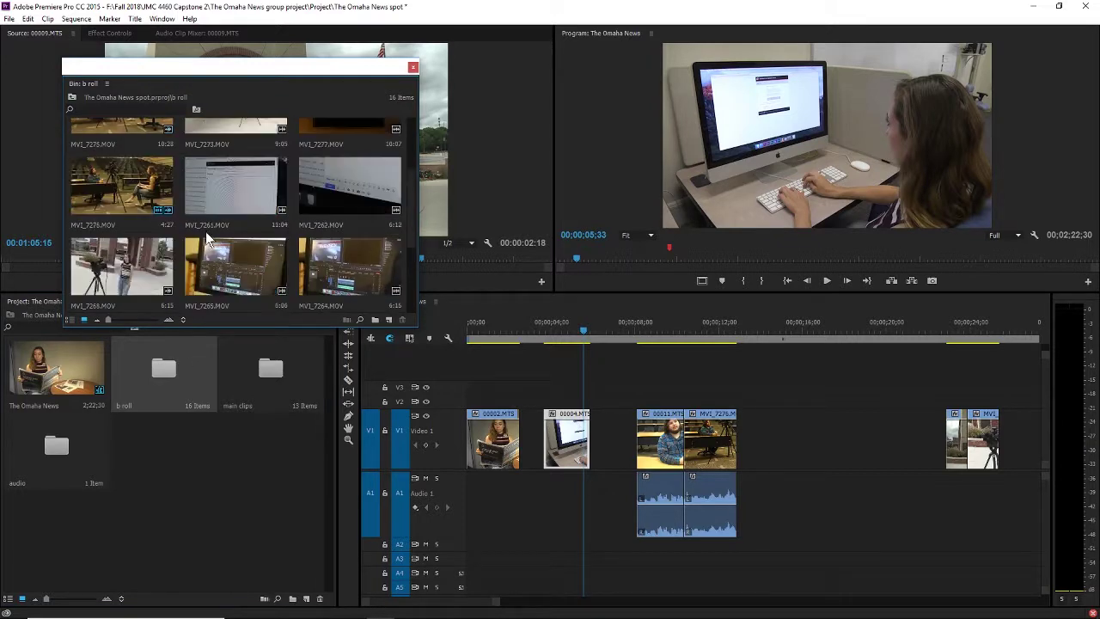
scroll(210, 234, "up", 1)
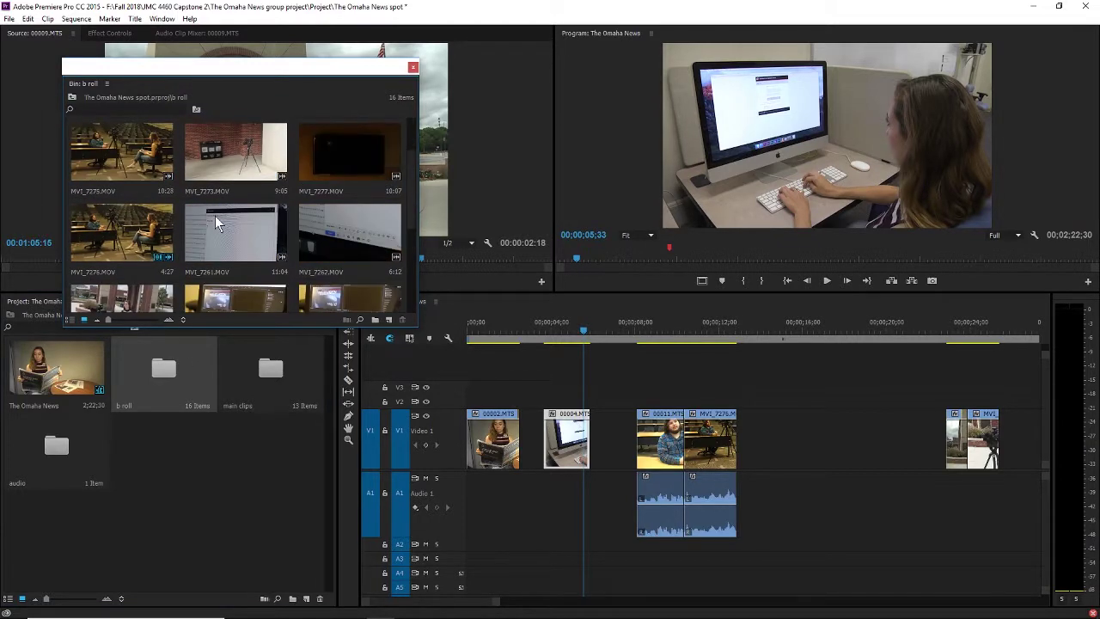
double_click(216, 223)
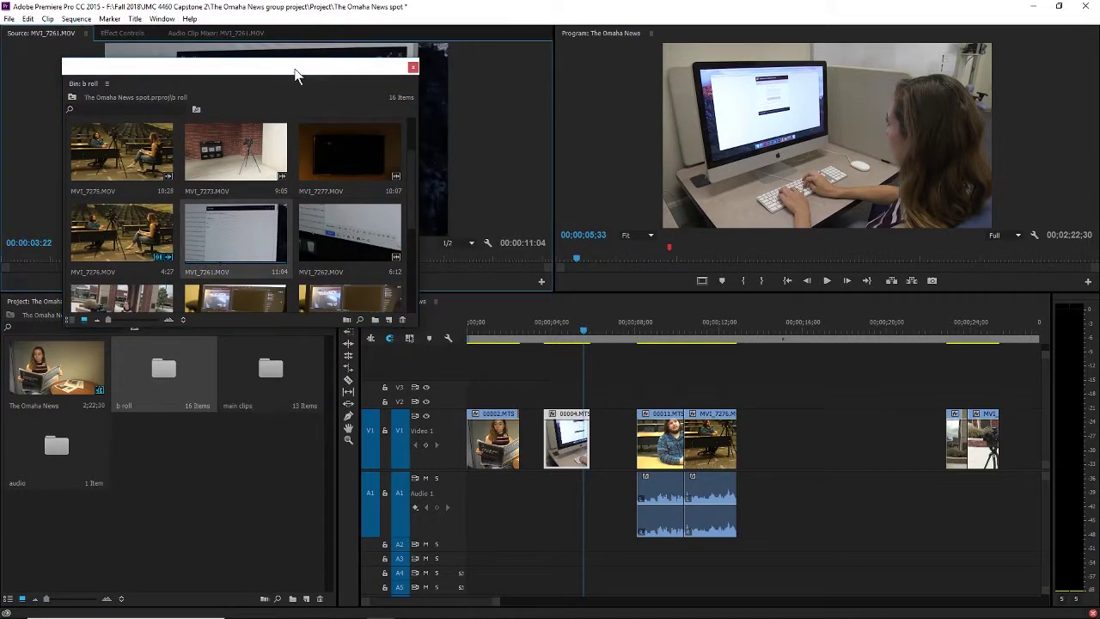
left_click_drag(295, 75, 273, 347)
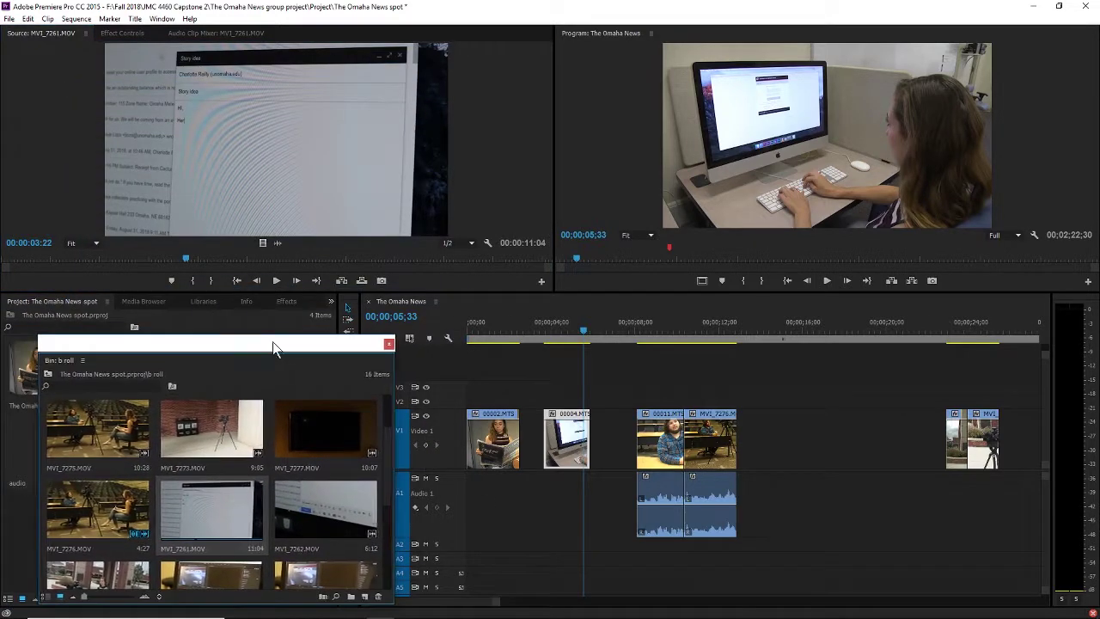
left_click(277, 280)
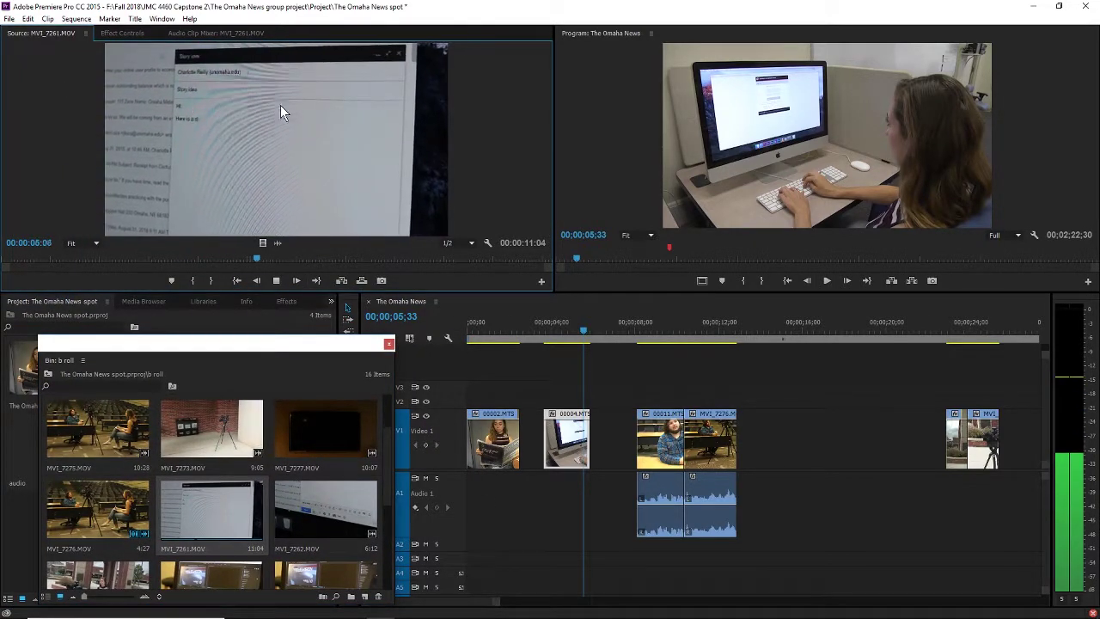
Step: Load MVI_7262.MOV, mark a 1:23 section ending at 00:00:05:22, and place it on Video 1 after MVI_7276.MOV
double_click(289, 503)
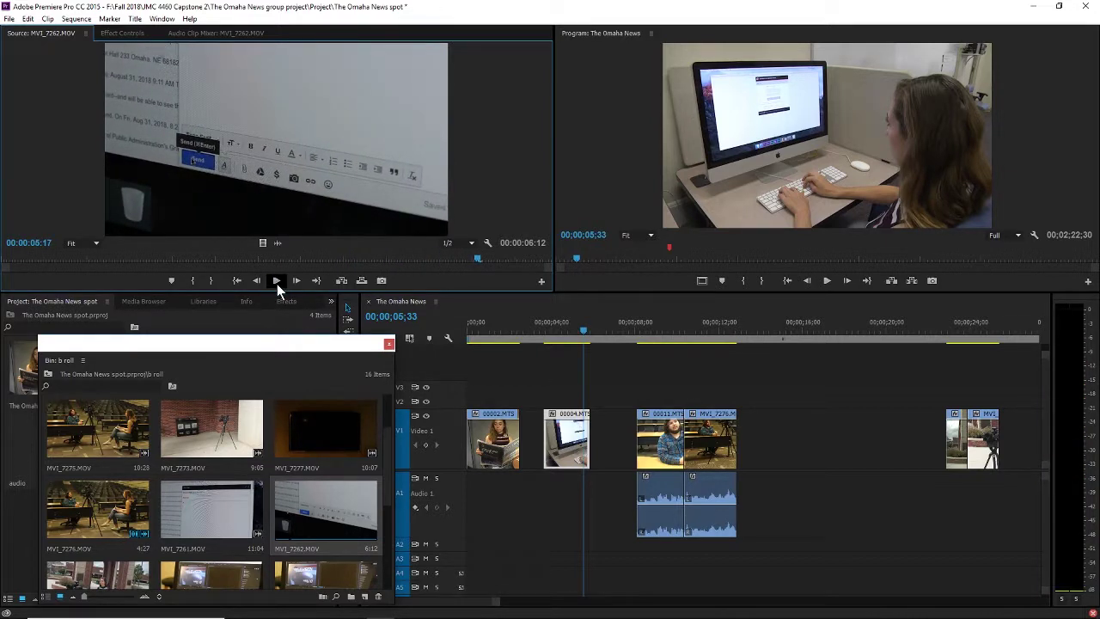
left_click_drag(321, 257, 491, 289)
key("i")
key("o")
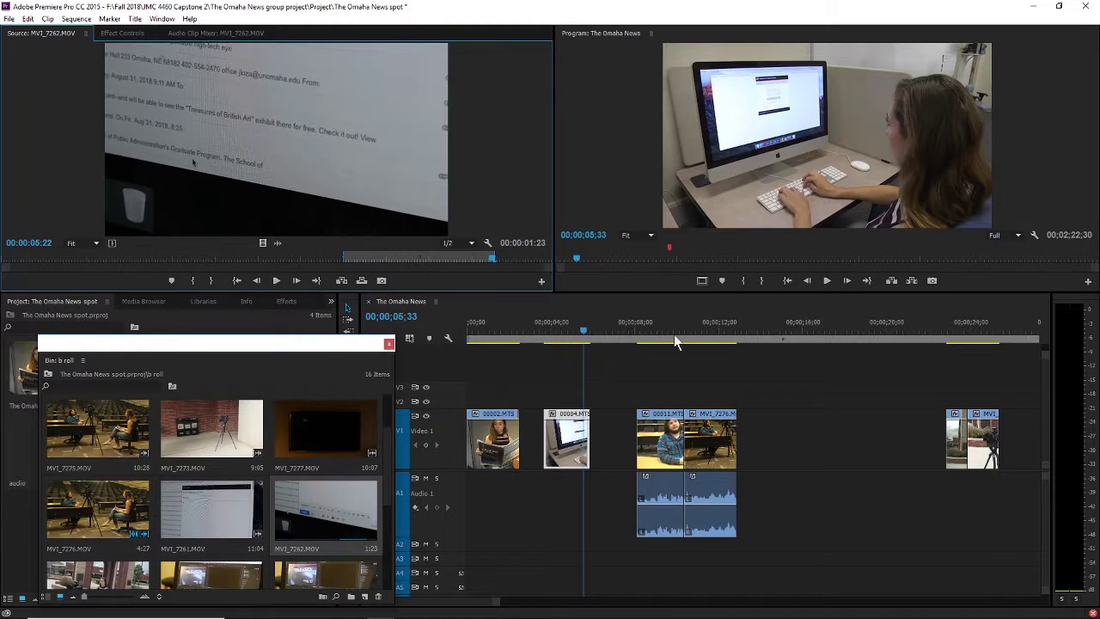
left_click_drag(675, 341, 791, 444)
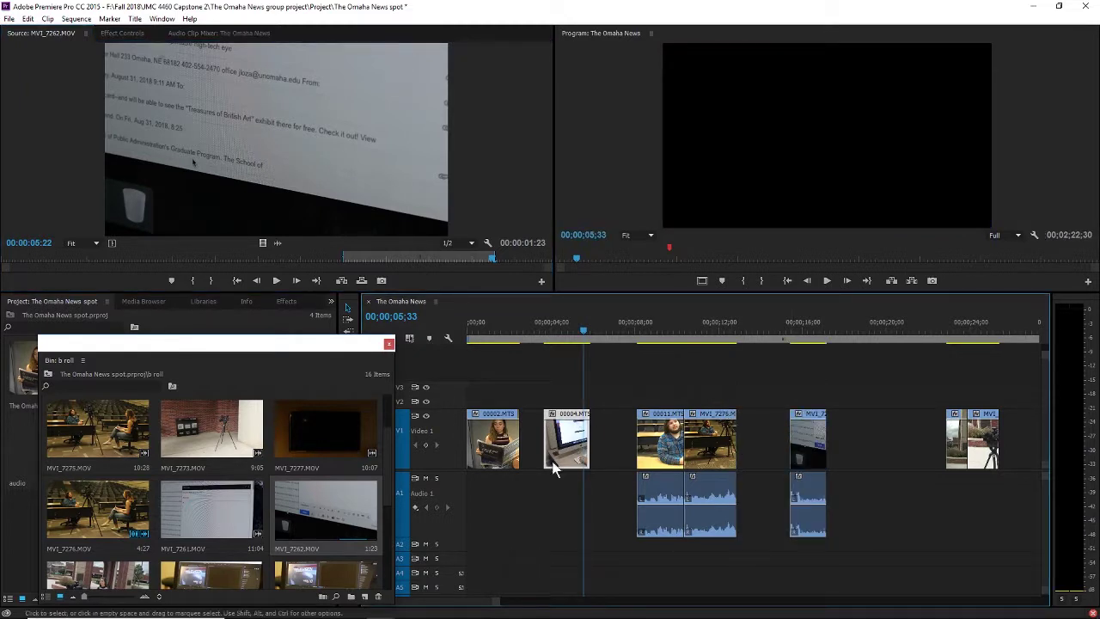
Step: Play the placed MVI_7262.MOV section on the timeline and compare it with the shot in 00004.MTS
left_click(552, 507)
left_click(603, 440)
left_click_drag(604, 491, 586, 472)
left_click(791, 325)
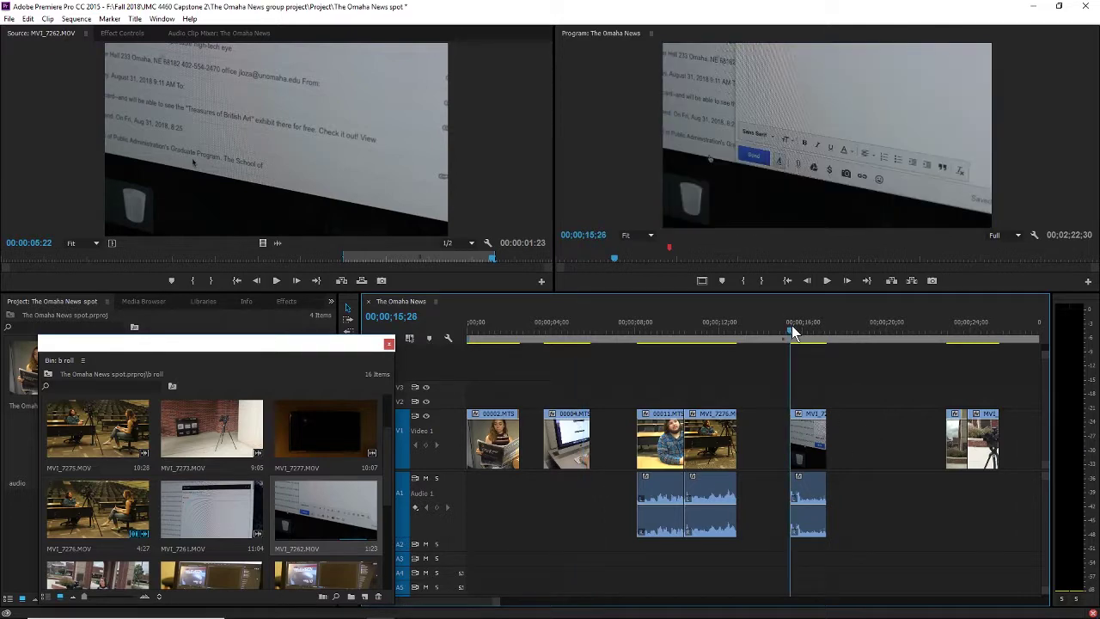
key("space")
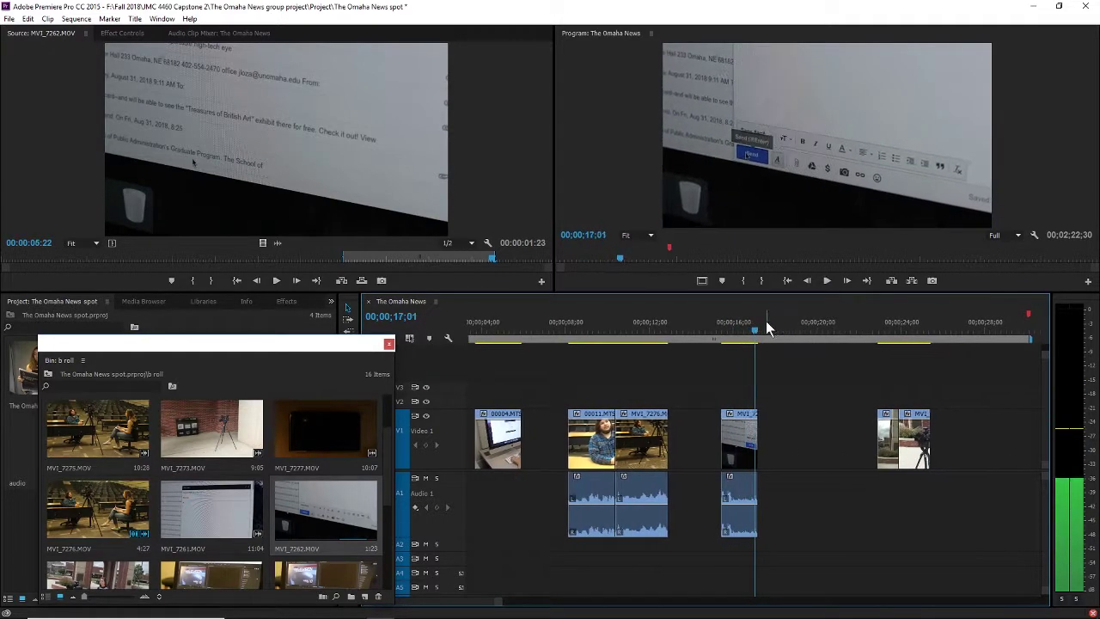
left_click_drag(762, 323, 548, 369)
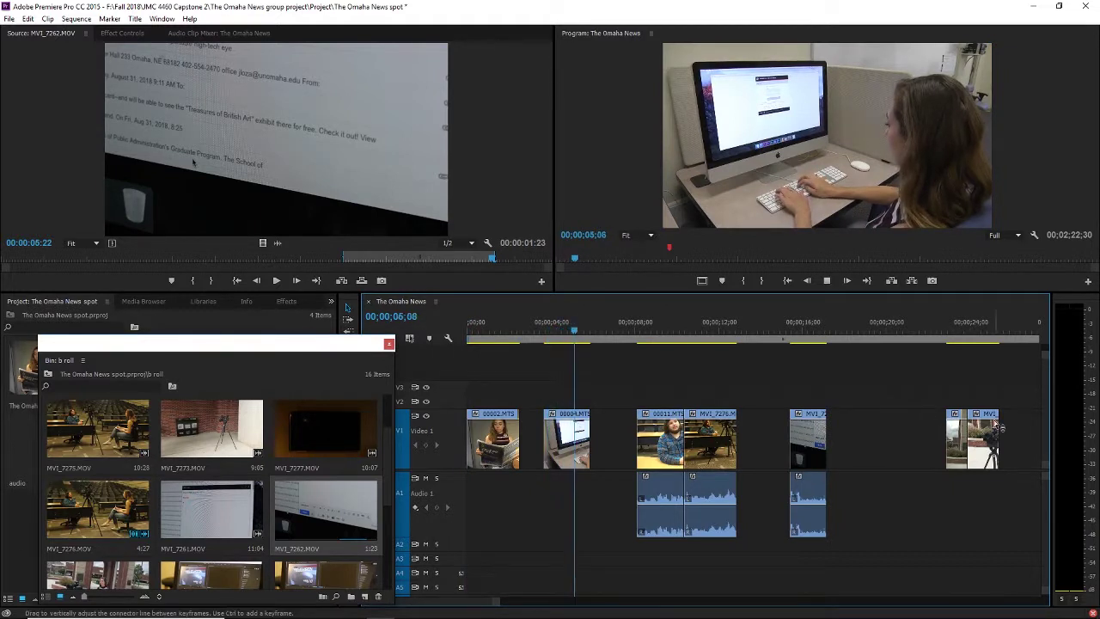
mouse_move(565, 332)
left_mouse_down()
mouse_move(555, 330)
mouse_move(563, 336)
left_mouse_up()
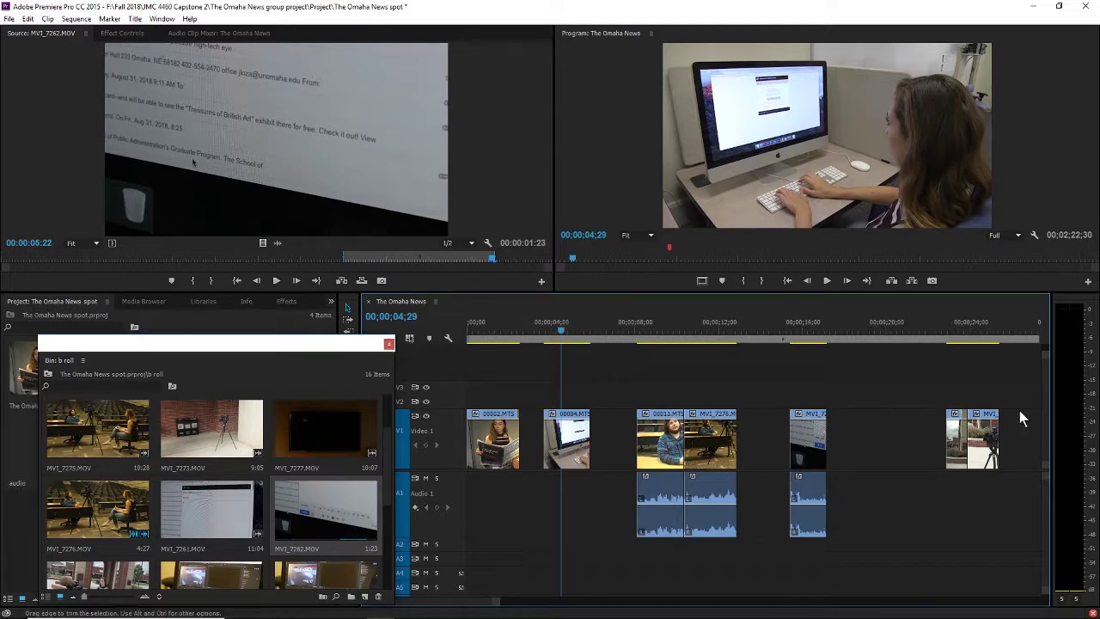
left_click(793, 328)
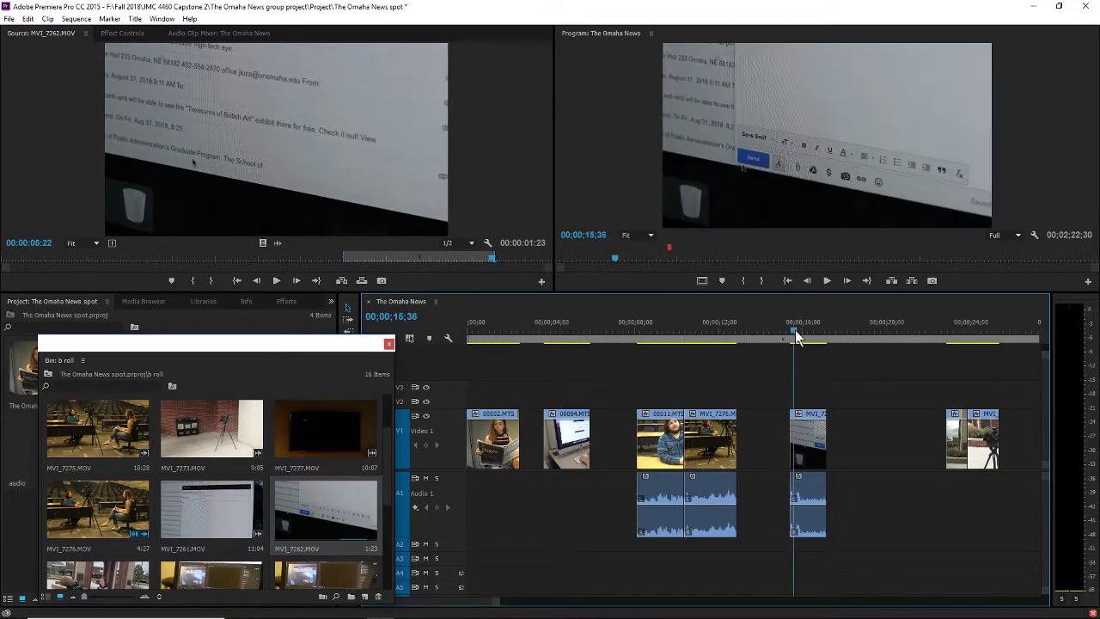
Step: Look through the b roll bin and play MVI_7261.MOV again in the Source monitor
scroll(170, 506, "down", 1)
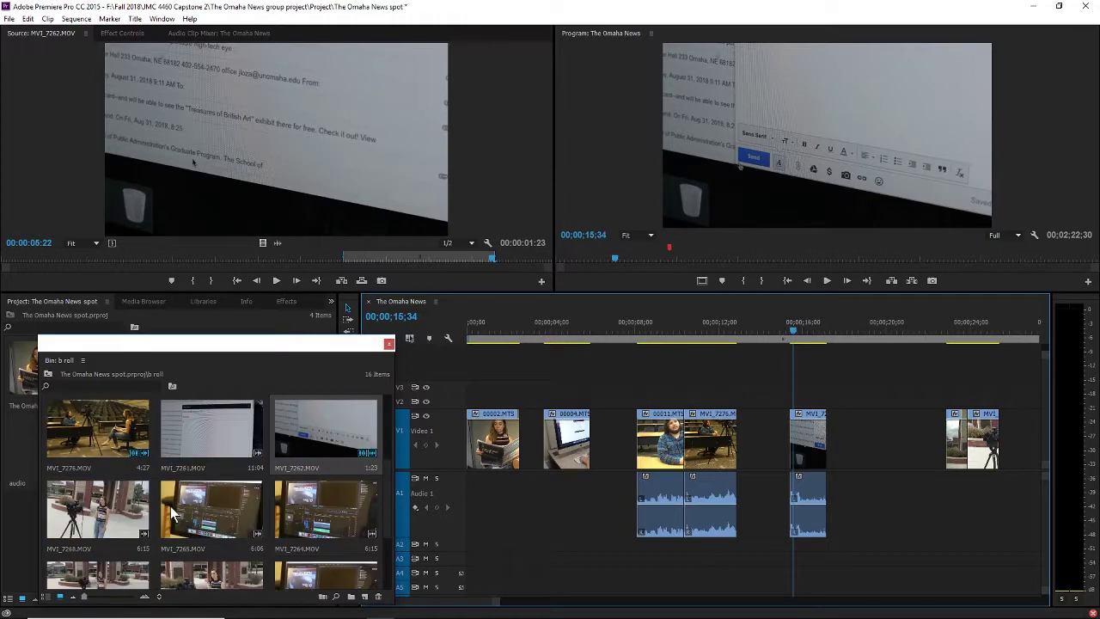
scroll(263, 498, "down", 1)
scroll(264, 496, "down", 1)
scroll(263, 496, "up", 3)
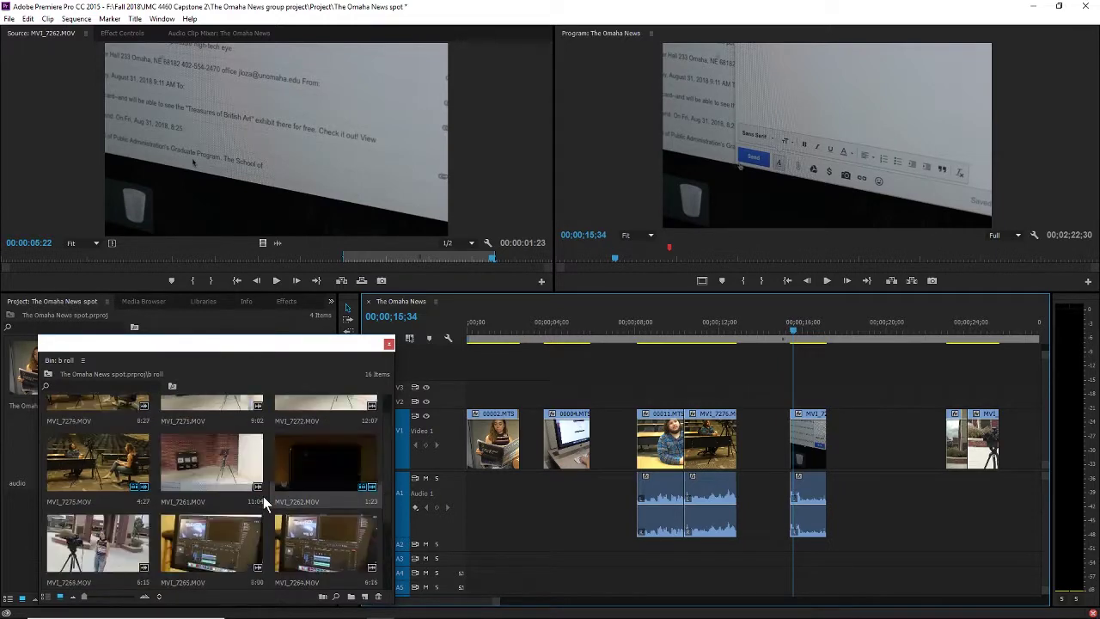
scroll(239, 494, "down", 1)
double_click(217, 466)
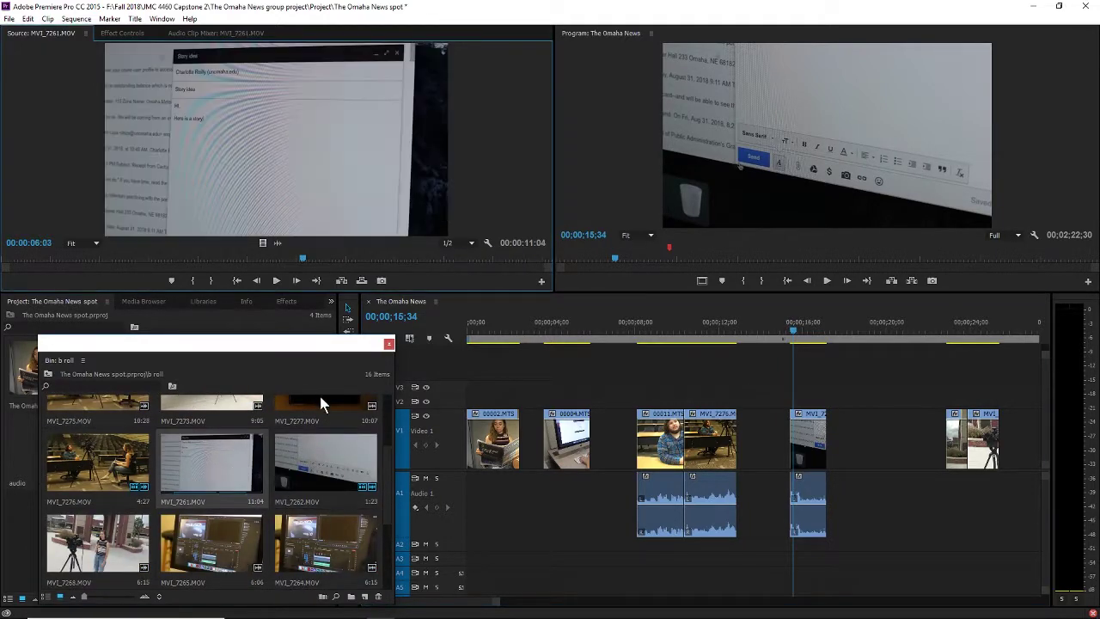
left_click(278, 279)
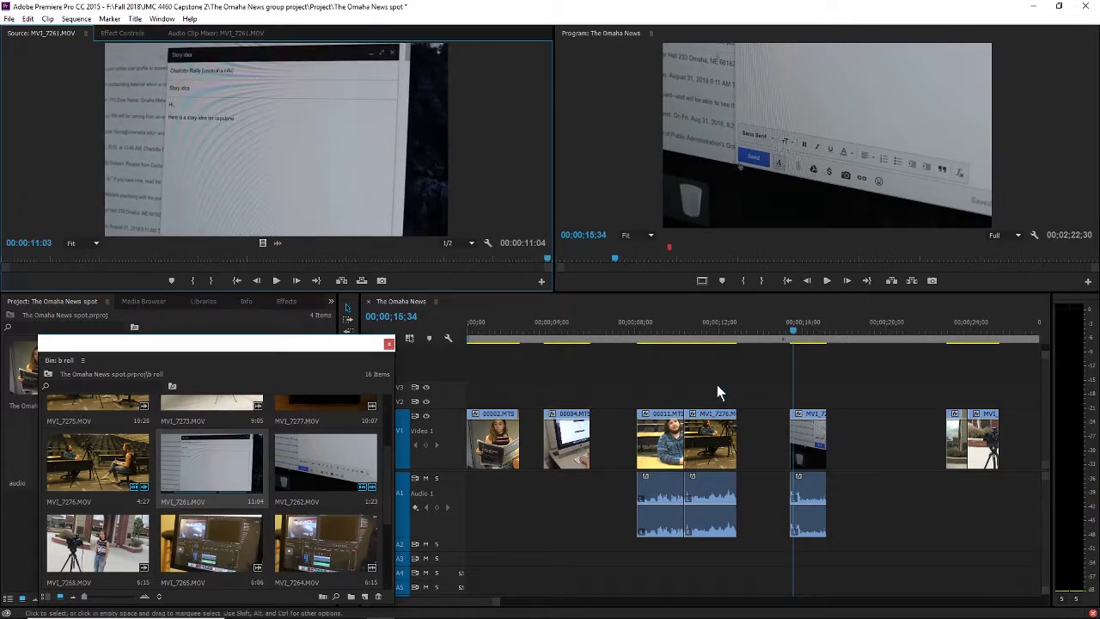
Step: Shift MVI_7262.MOV later on the timeline, scrub MVI_7261.MOV back to its start, and delete MVI_7262.MOV from the sequence
left_click_drag(854, 493, 831, 437)
mouse_move(206, 479)
left_mouse_down()
mouse_move(404, 442)
mouse_move(780, 438)
mouse_move(724, 451)
mouse_move(181, 475)
mouse_move(196, 479)
left_mouse_up()
left_click(70, 263)
left_click_drag(68, 260, 12, 277)
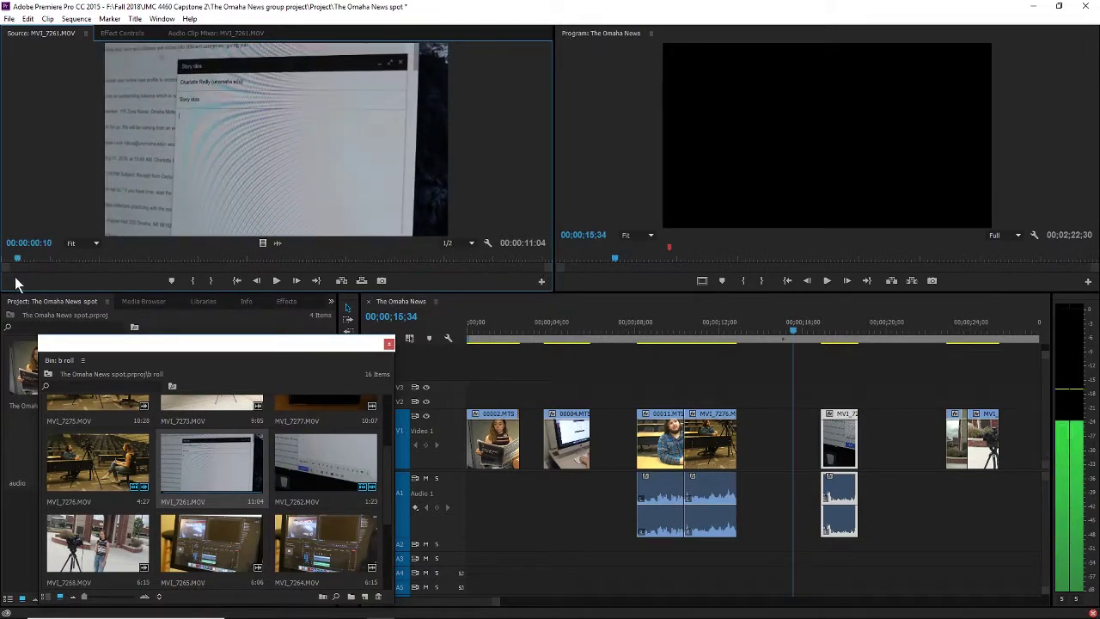
left_click(890, 497)
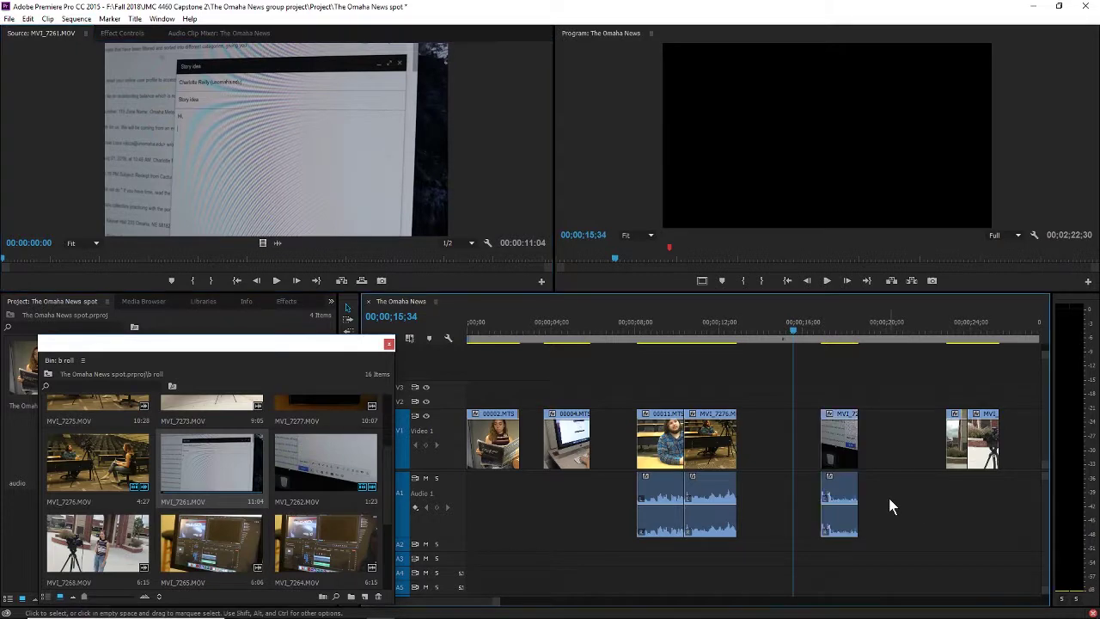
left_click_drag(916, 561, 838, 512)
key("Delete")
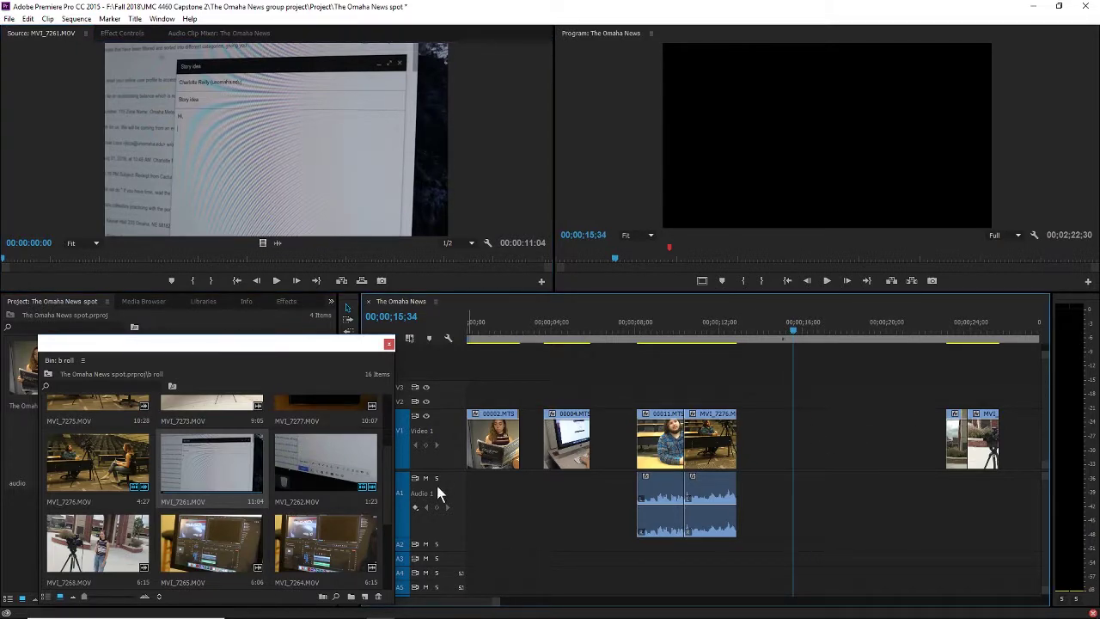
Step: Search the remaining clips in the b roll bin for a suitable shot and close the bin
scroll(225, 490, "down", 3)
scroll(279, 490, "up", 1)
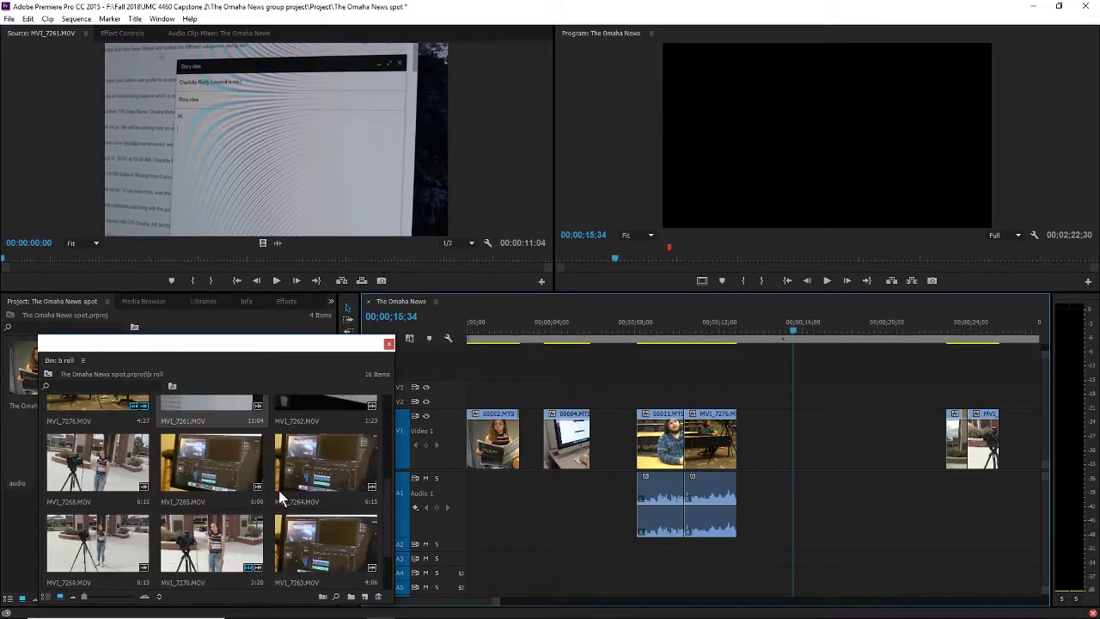
scroll(278, 490, "down", 1)
scroll(278, 490, "up", 4)
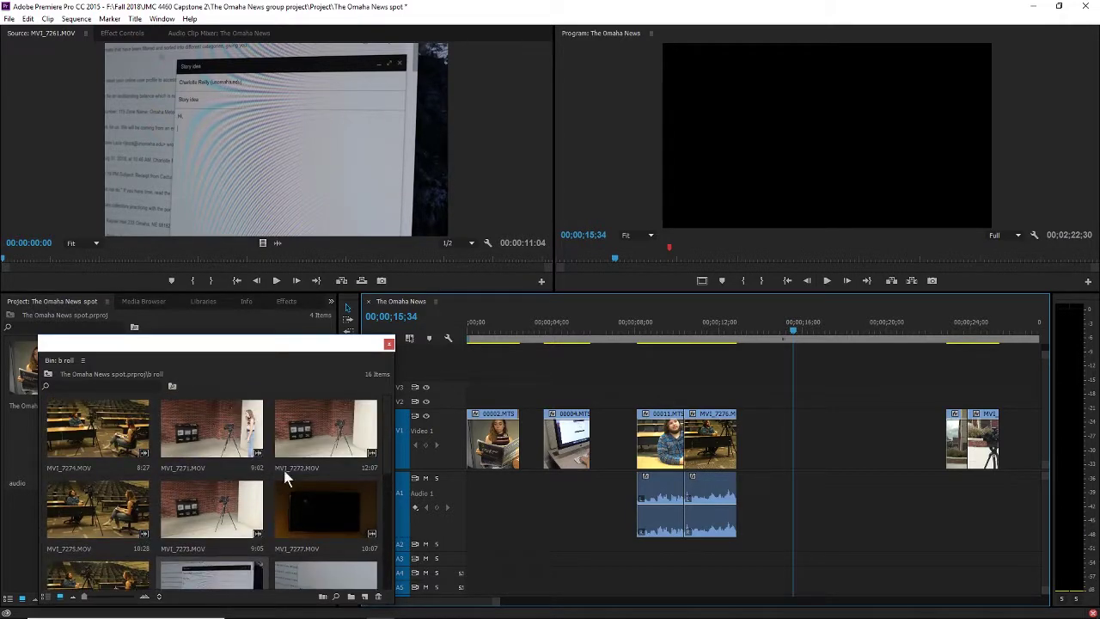
left_click(387, 345)
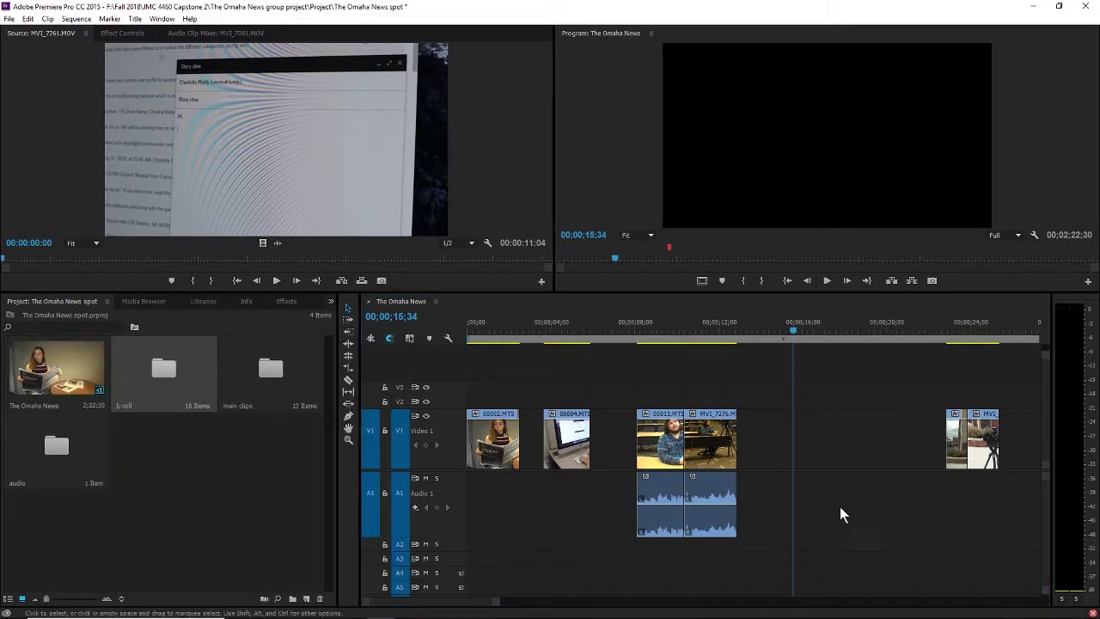
Step: Move the 00011.MTS and MVI_7276.MOV pair earlier, close to the end of 00004.MTS, and park the playhead in the gap between them
left_click_drag(664, 413, 629, 450)
left_click(595, 335)
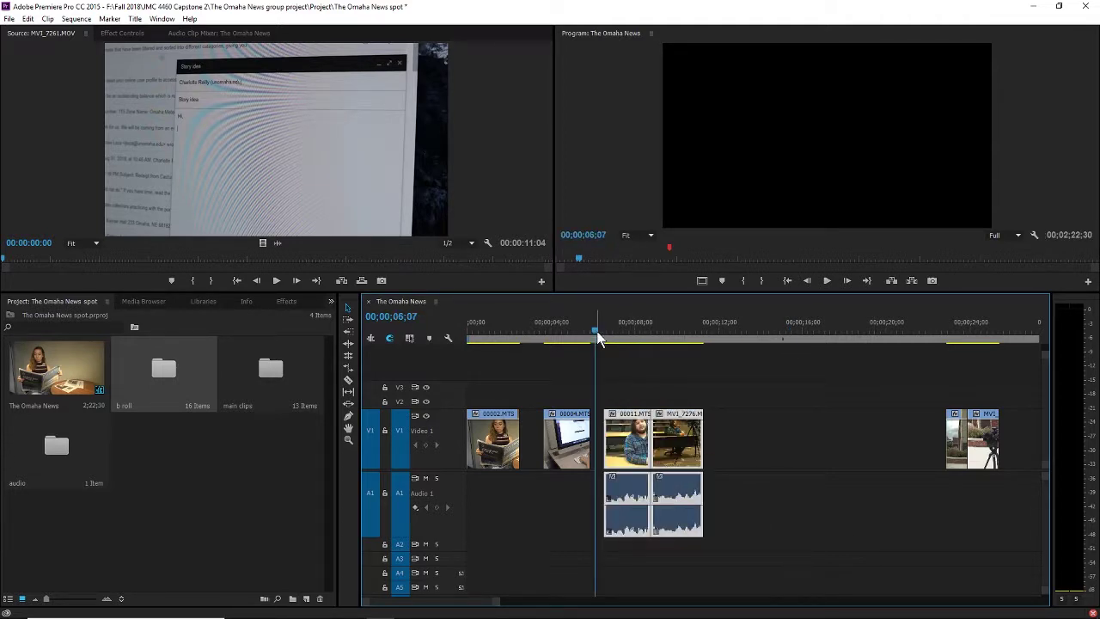
Step: Play the sequence past the end of MVI_7276.MOV, stop at about 00;00;11;53, and open the b roll bin
key("space")
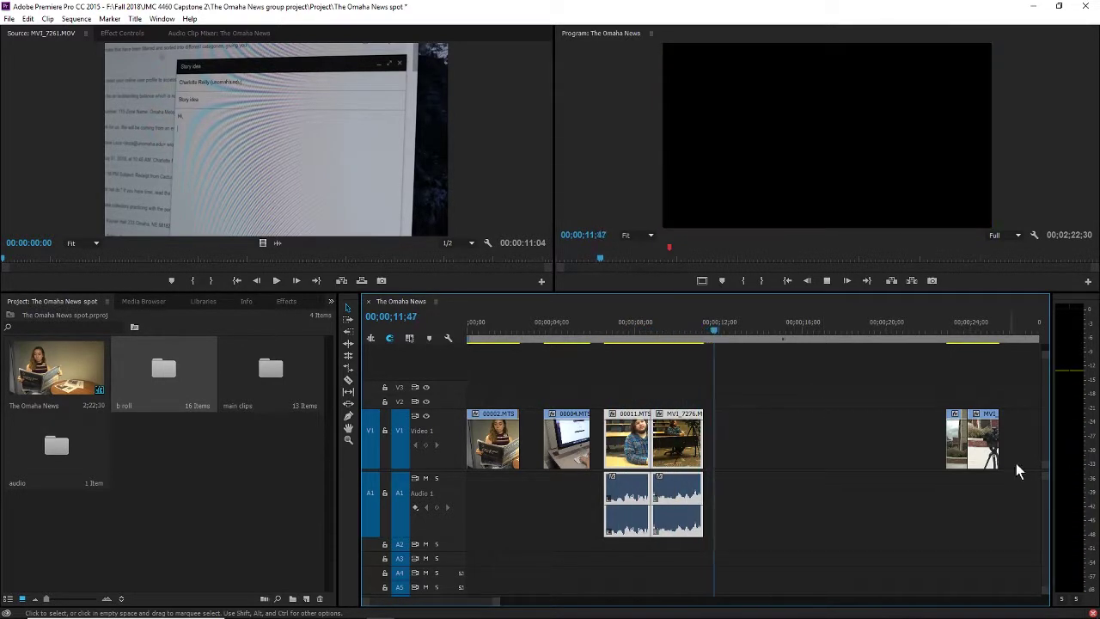
key("space")
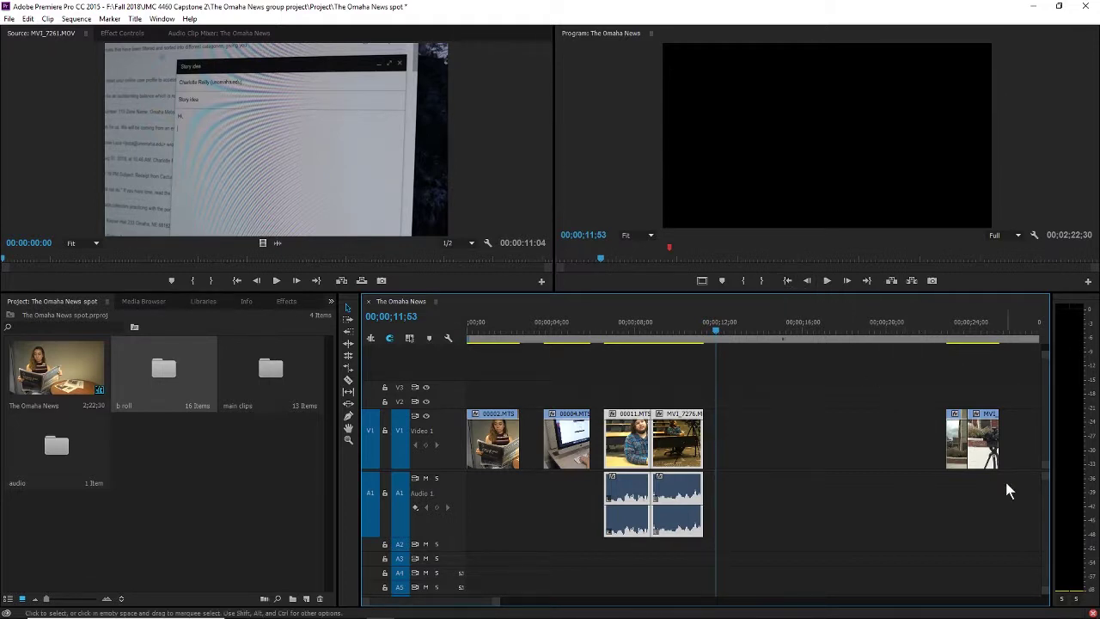
double_click(172, 382)
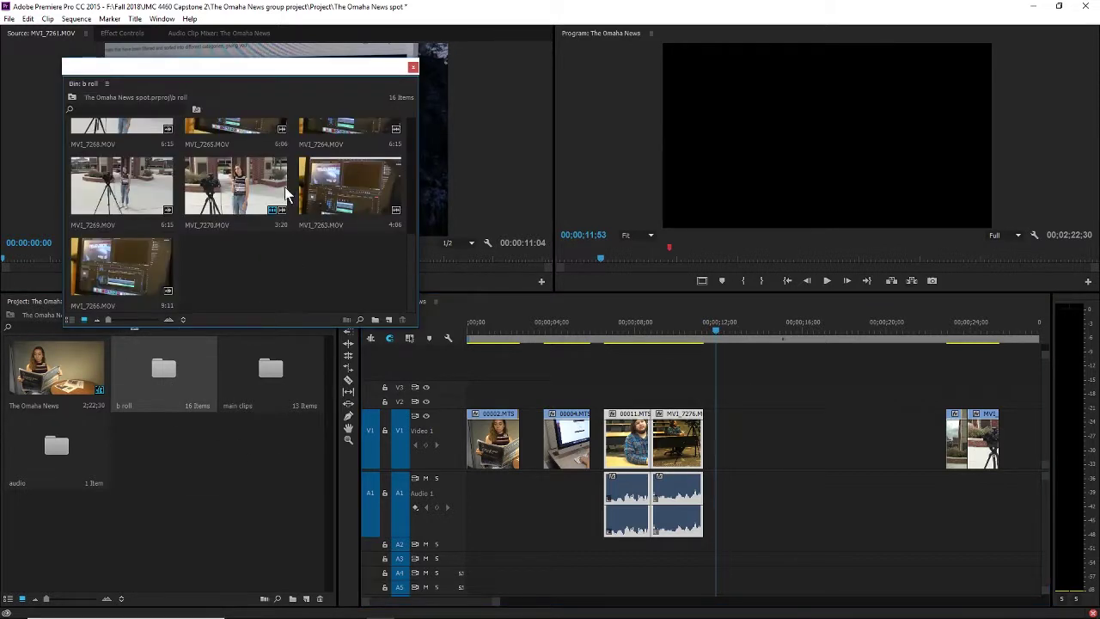
scroll(262, 217, "up", 3)
Step: Review MVI_7271.MOV from its start in the Source monitor and delete it from the b roll bin
double_click(245, 155)
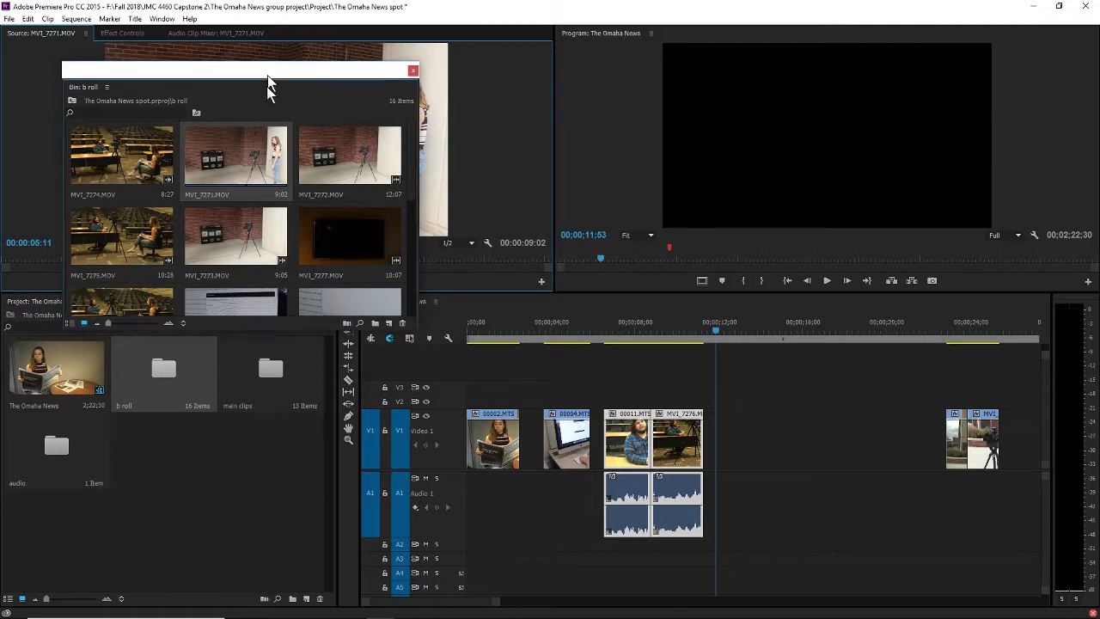
left_click_drag(273, 76, 232, 355)
left_click_drag(84, 257, 2, 270)
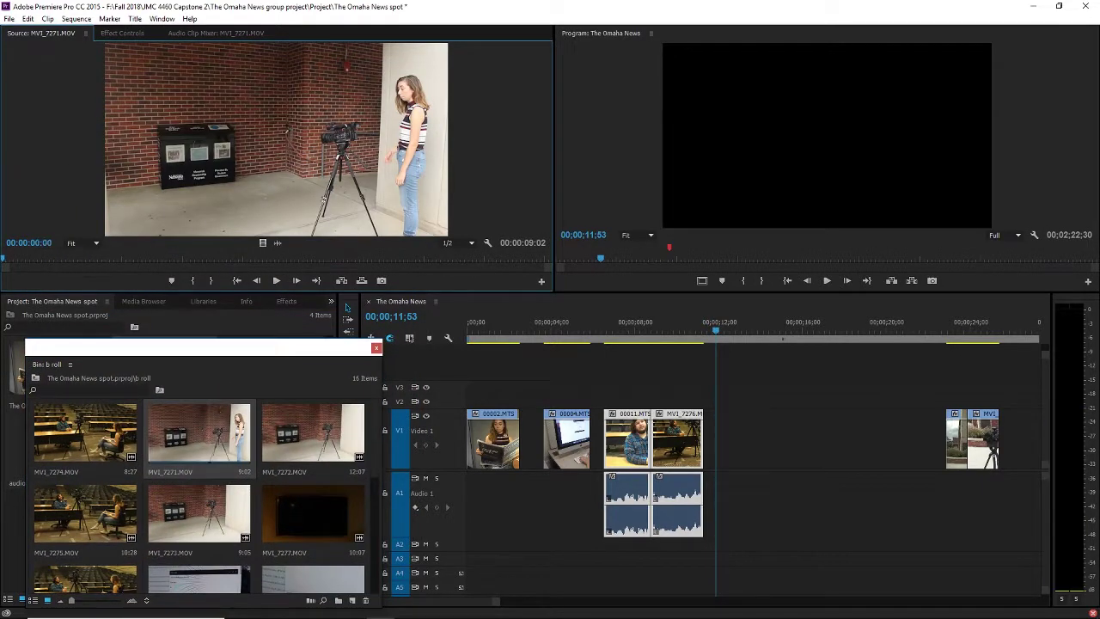
key("space")
left_click_drag(124, 262, 569, 289)
key("Delete")
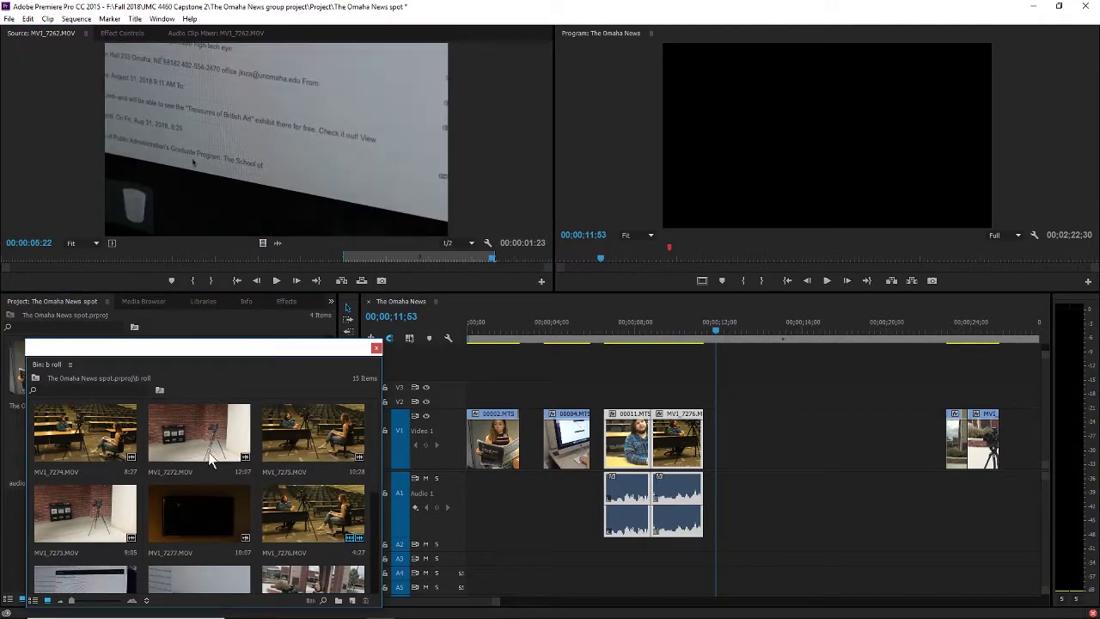
Step: Preview MVI_7272.MOV and MVI_7273.MOV in the Source monitor to compare the two camera setup shots
double_click(206, 432)
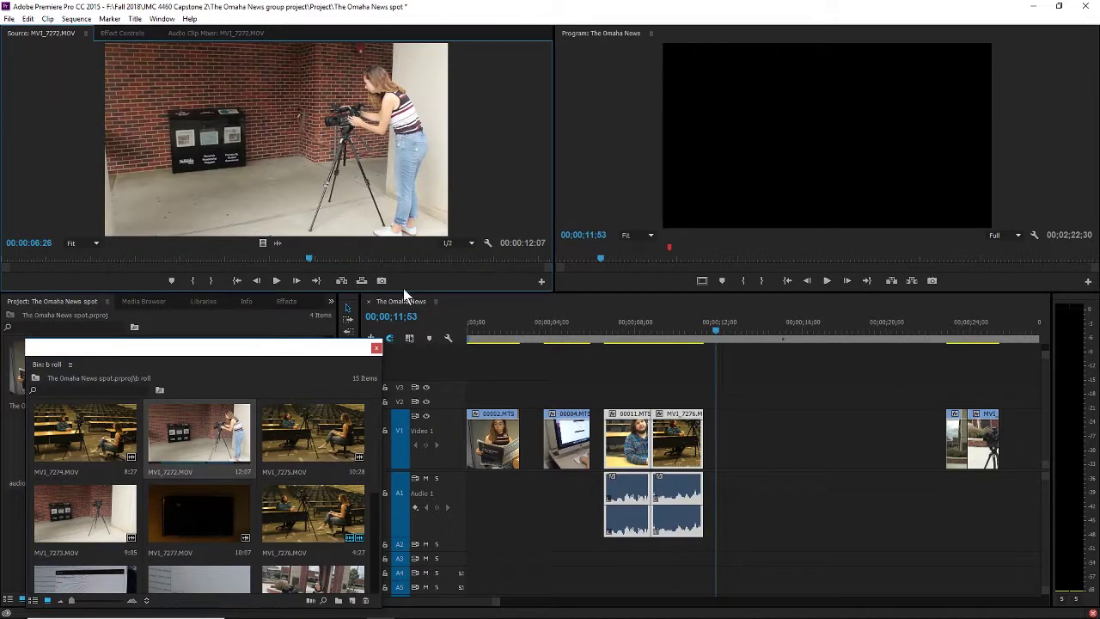
left_click(8, 258)
key("space")
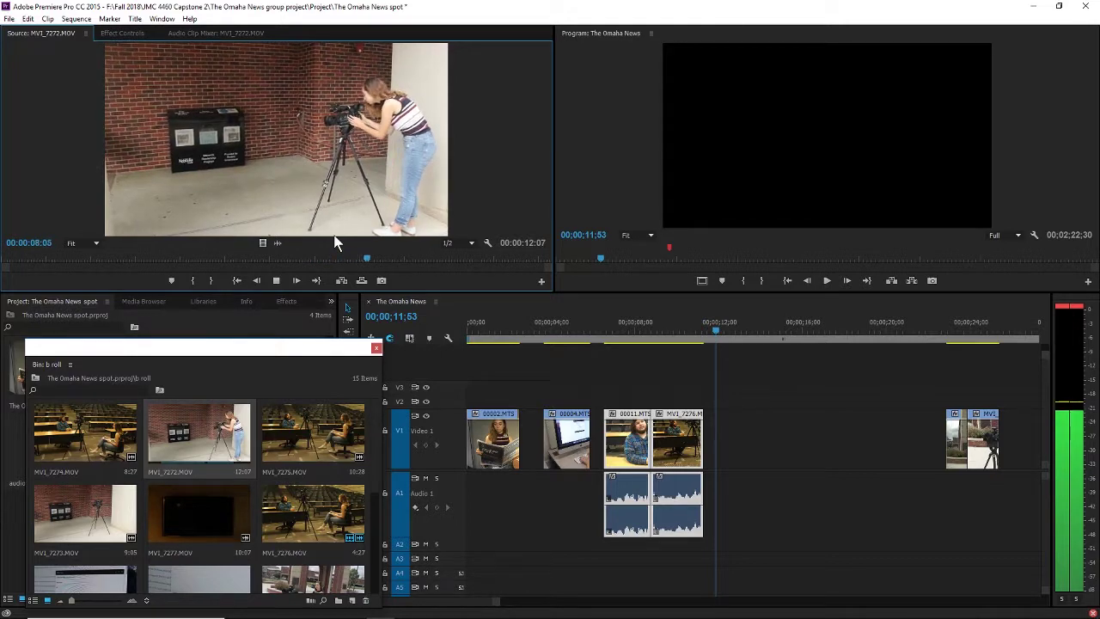
key("space")
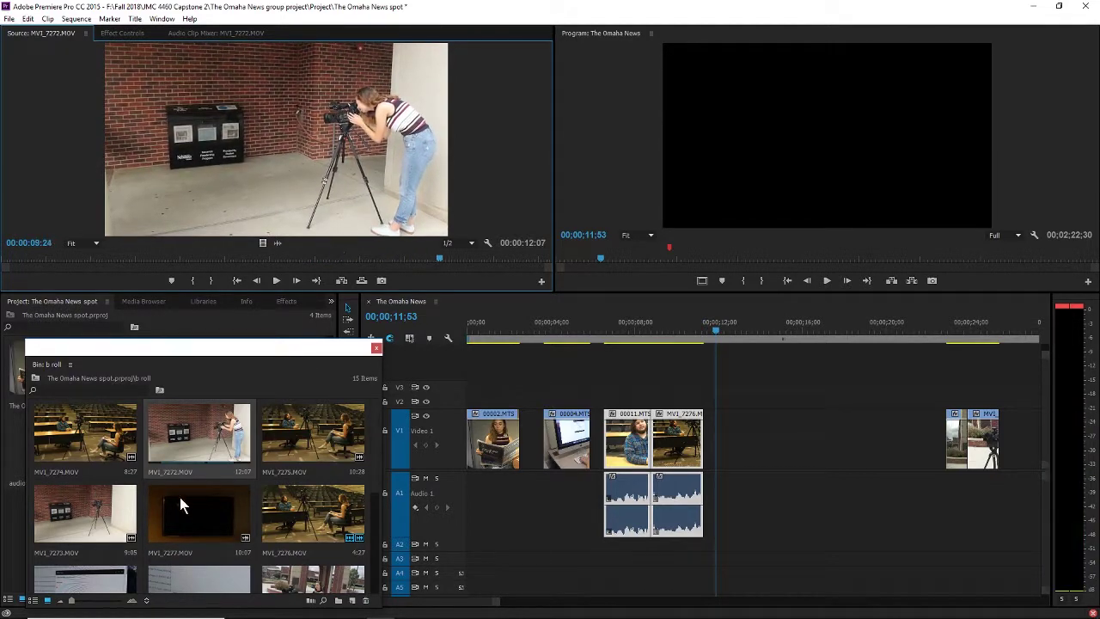
double_click(105, 505)
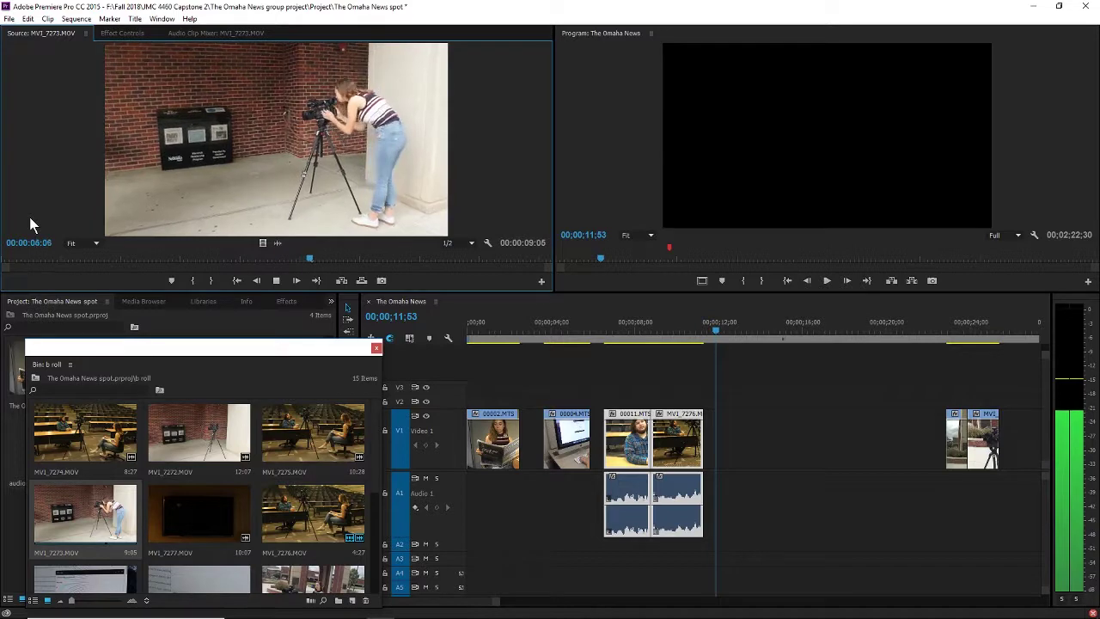
key("space")
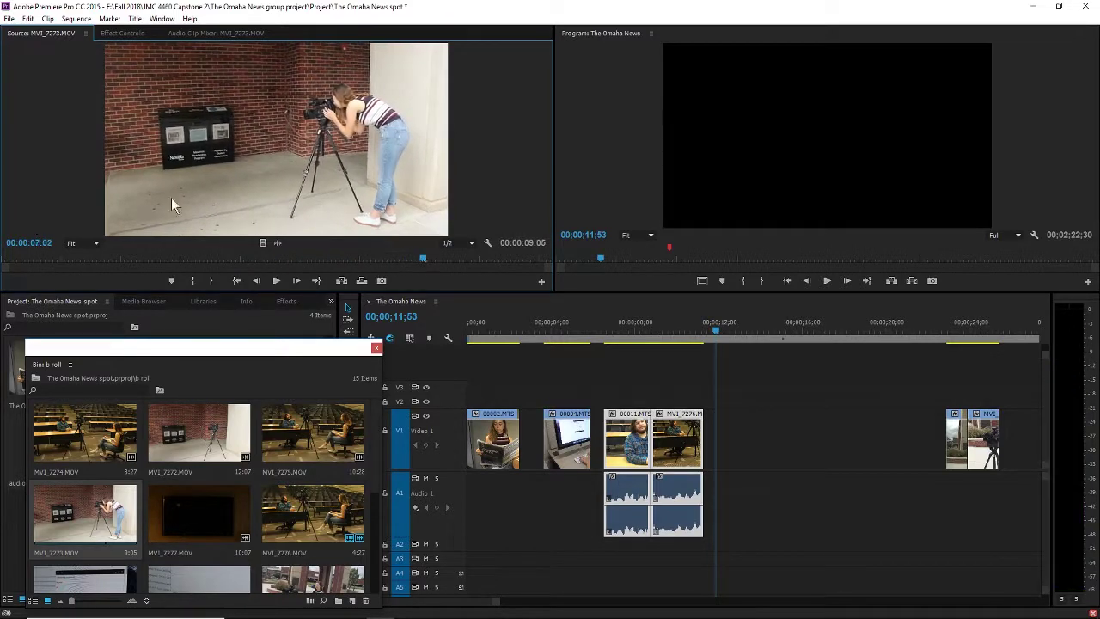
Step: Reopen MVI_7272.MOV and mark In and Out points around a 4:10 section ending at 00:00:07:07
double_click(187, 437)
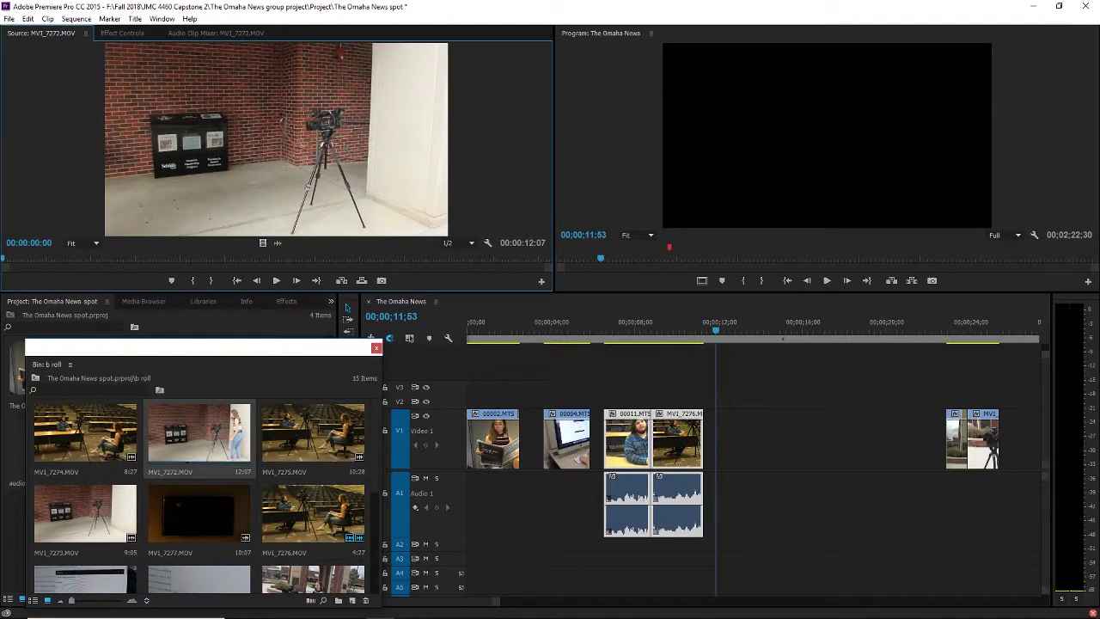
key("space")
left_click_drag(62, 258, 325, 262)
key("i")
key("o")
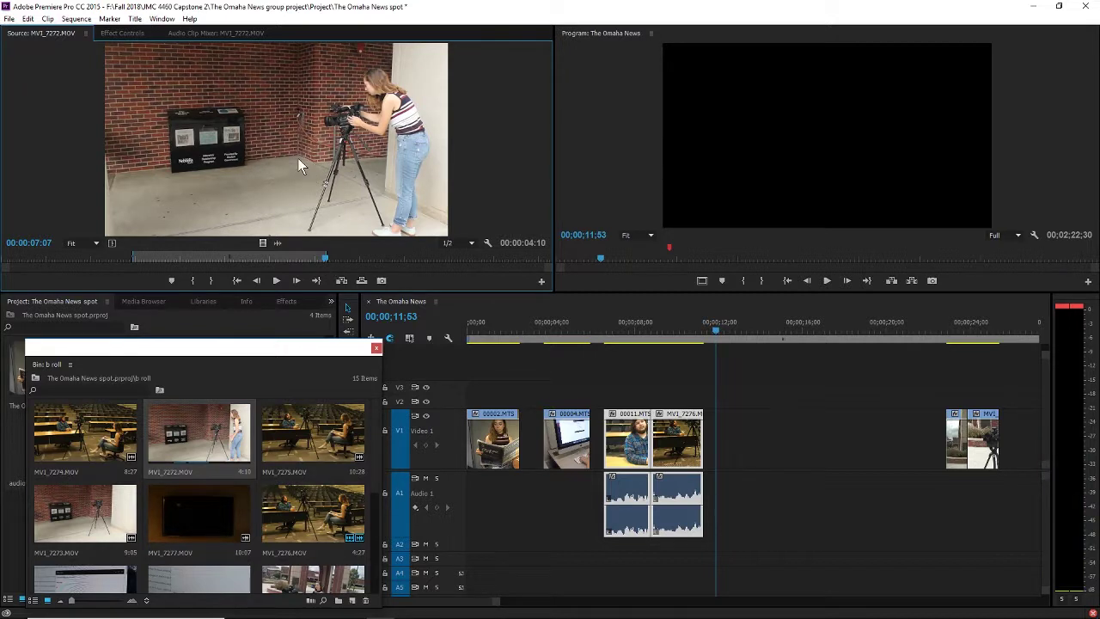
Step: Place the marked MVI_7272.MOV section on Video 1 after MVI_7276.MOV, delete its audio, and start it at 00;00;11;53
left_click_drag(273, 148, 741, 440)
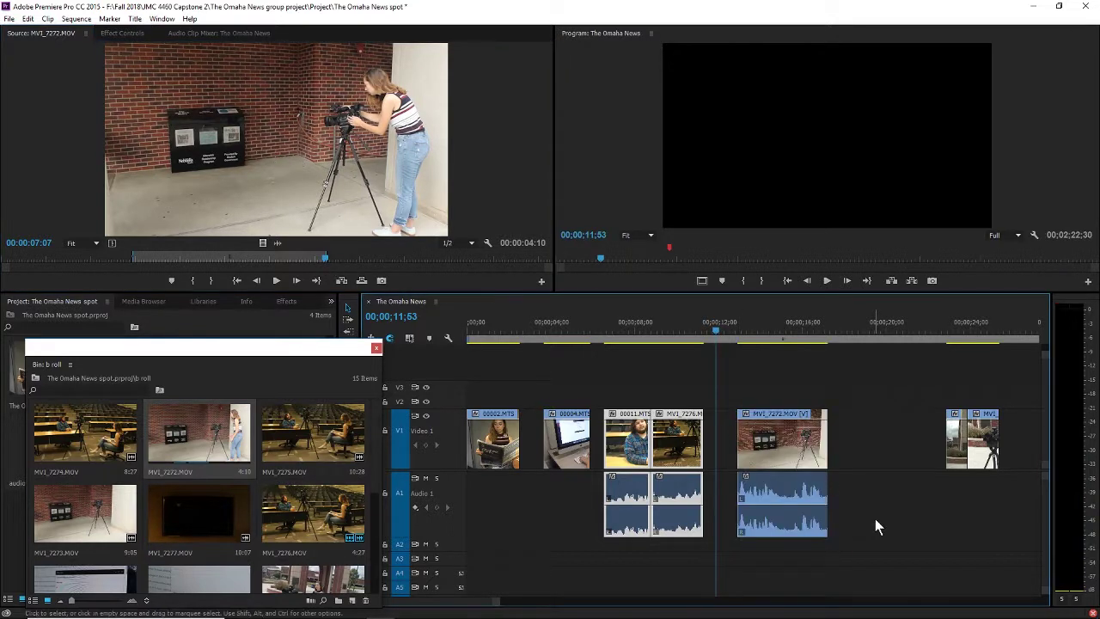
left_click(816, 503, "alt")
key("Delete")
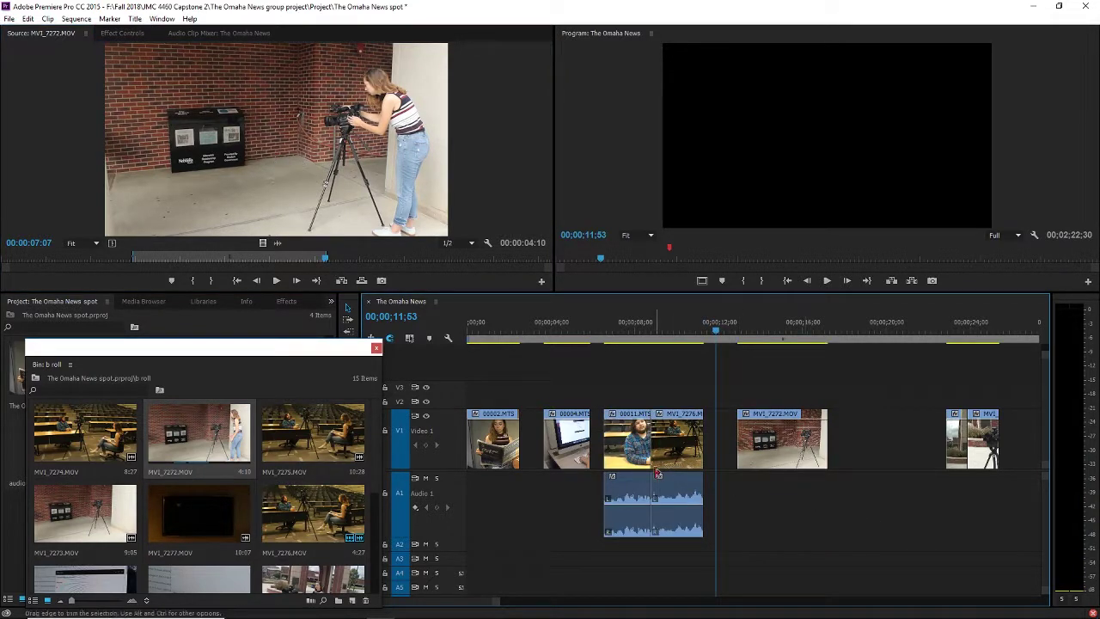
left_click_drag(760, 433, 739, 432)
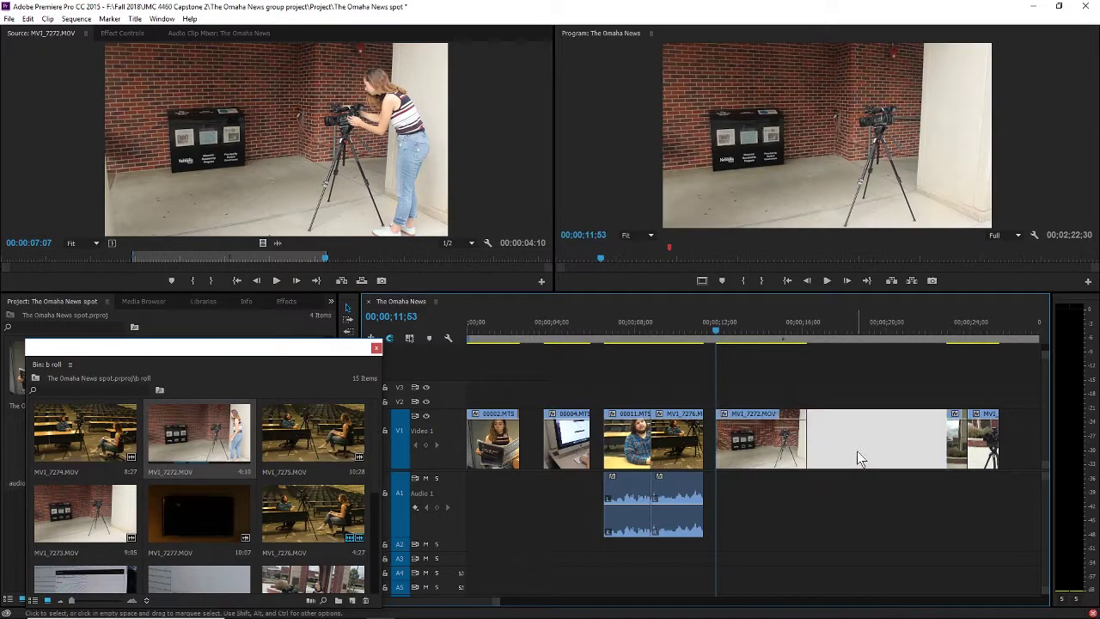
Step: Play the sequence from the start of MVI_7272.MOV into the gap before the outdoor clip pair
left_click(724, 331)
key("space")
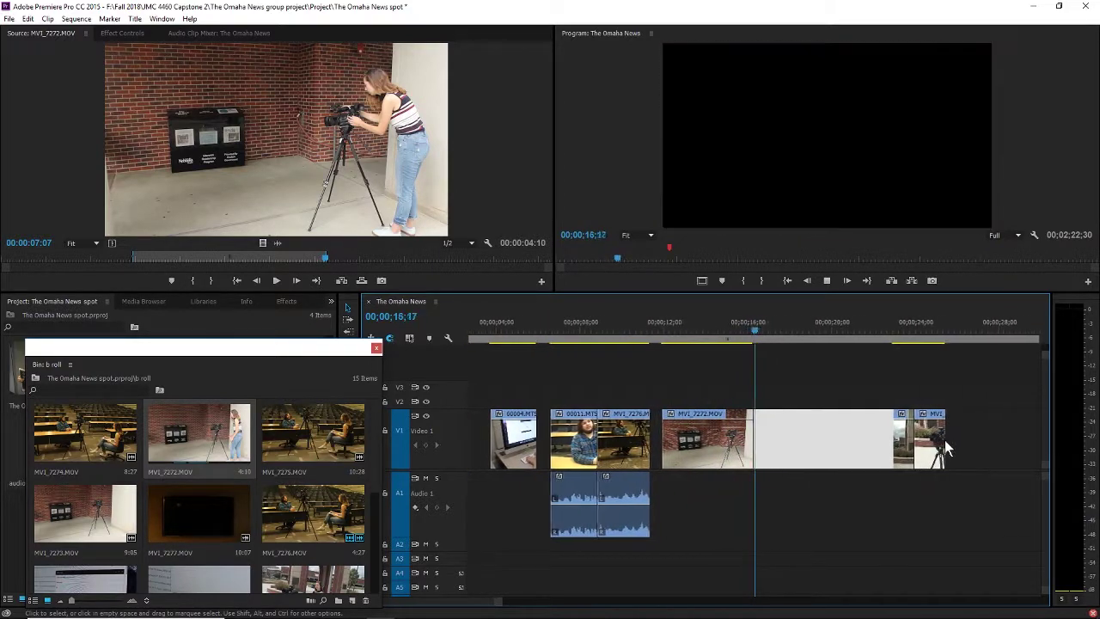
left_click(940, 496)
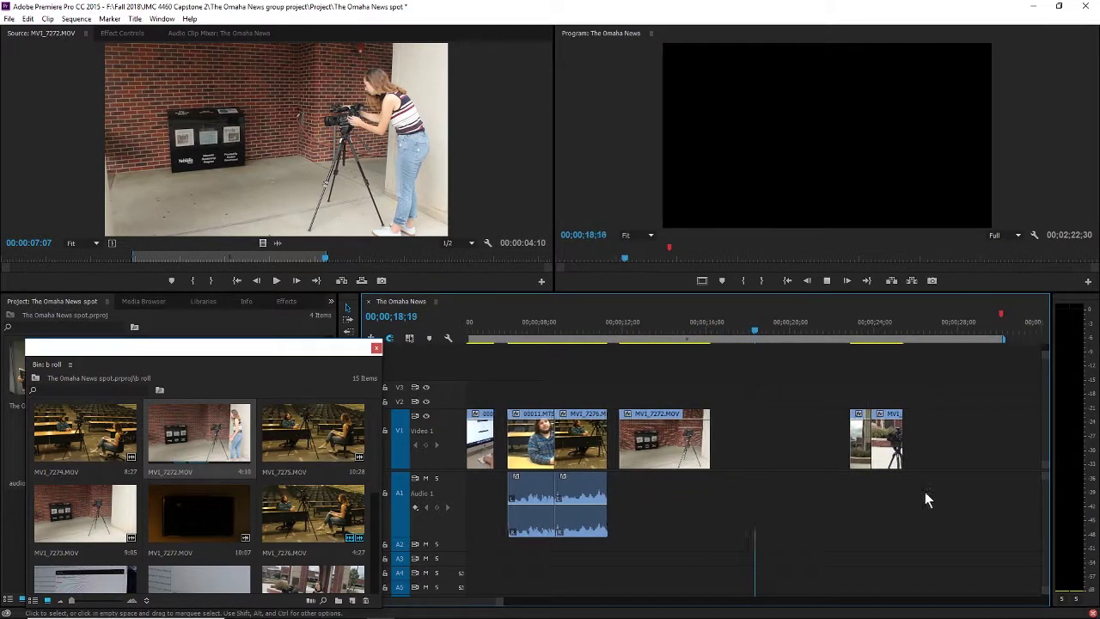
key("space")
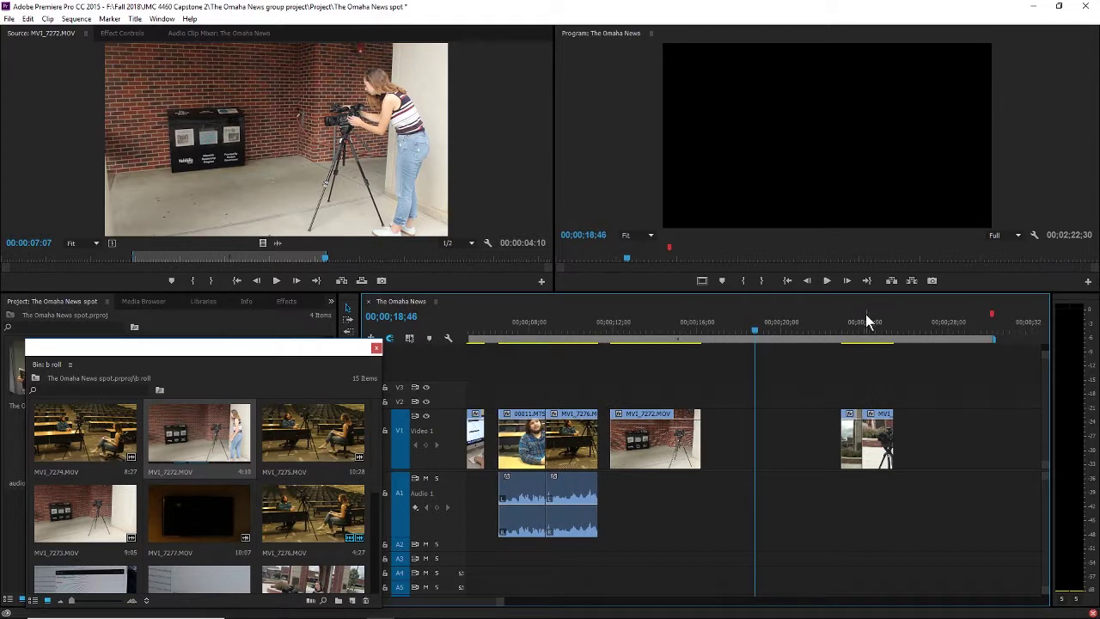
Step: Move the outdoor clip pair to just after MVI_7276.MOV, with MVI_7272.MOV following it from about 00;00;15;00, and park the playhead there
left_click_drag(844, 333, 843, 342)
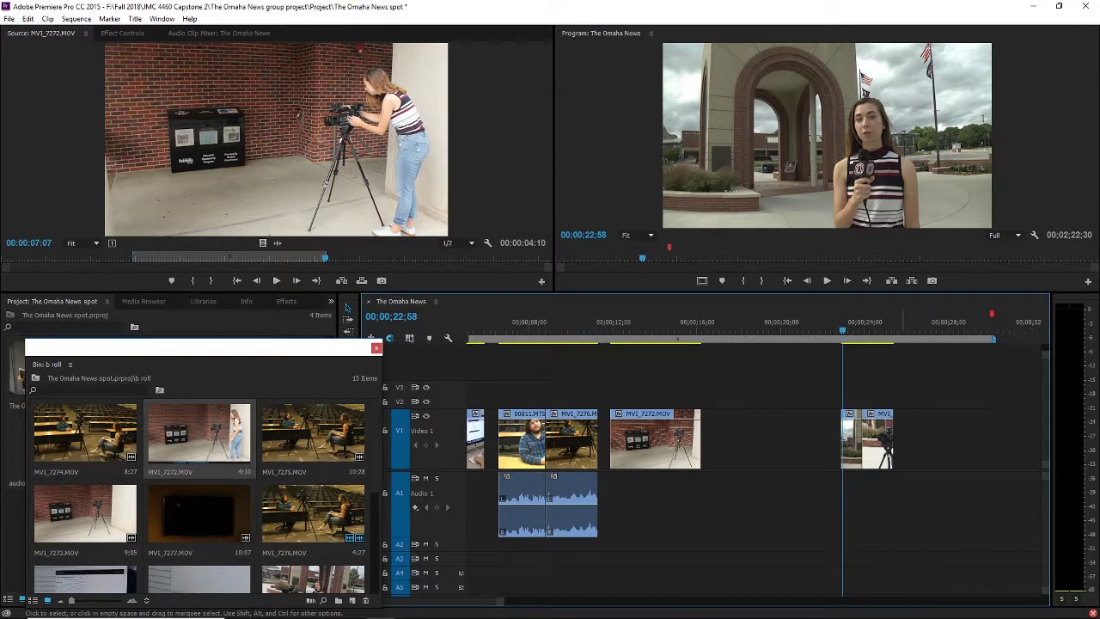
left_click_drag(692, 445, 765, 443)
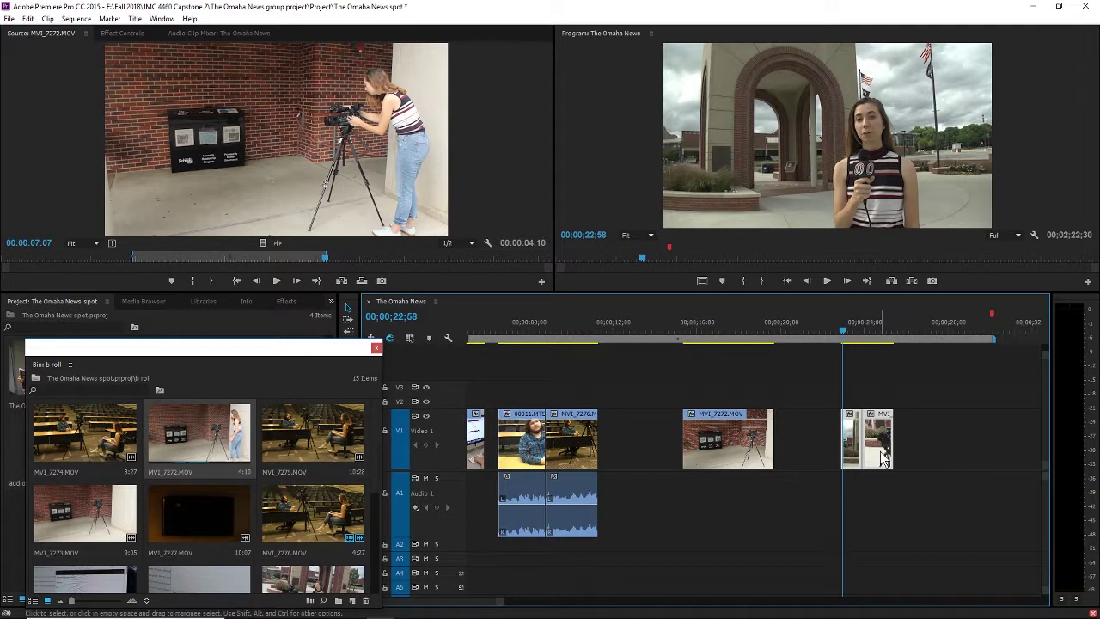
left_click_drag(885, 461, 650, 475)
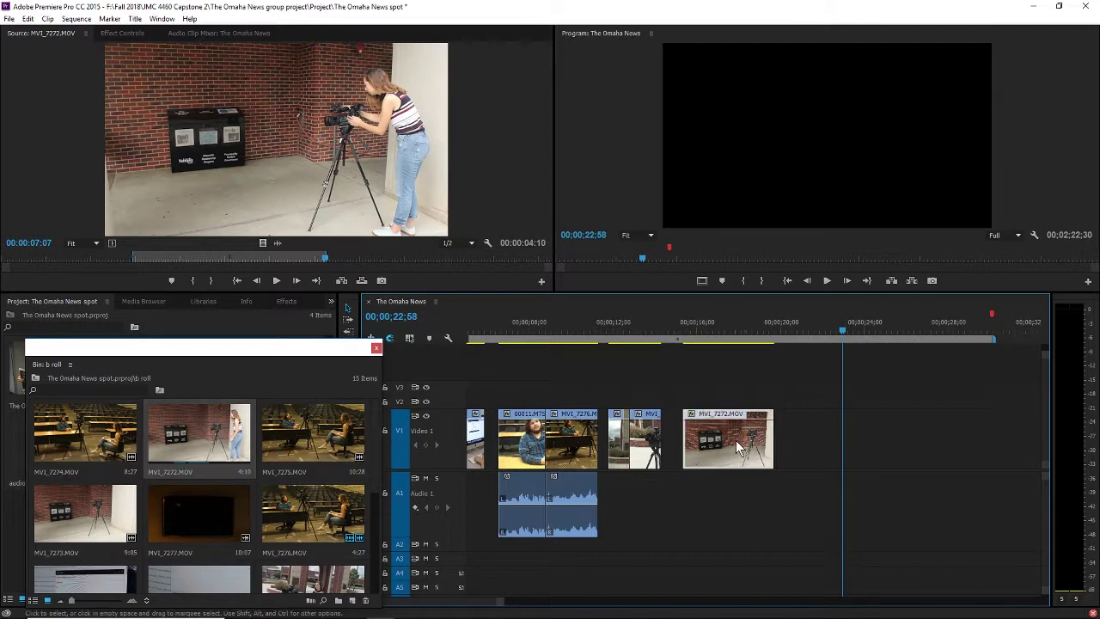
left_click_drag(735, 440, 726, 440)
left_click(677, 341)
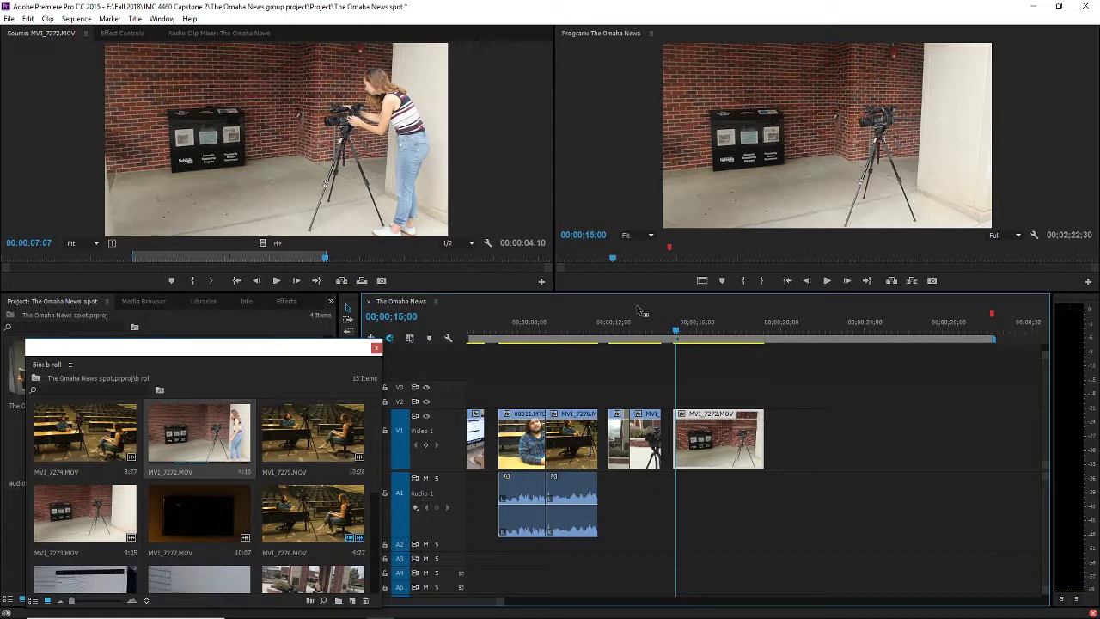
Step: Find the editing-screen shots in the b roll bin and play MVI_7265.MOV and MVI_7266.MOV in the Source monitor
scroll(185, 489, "down", 5)
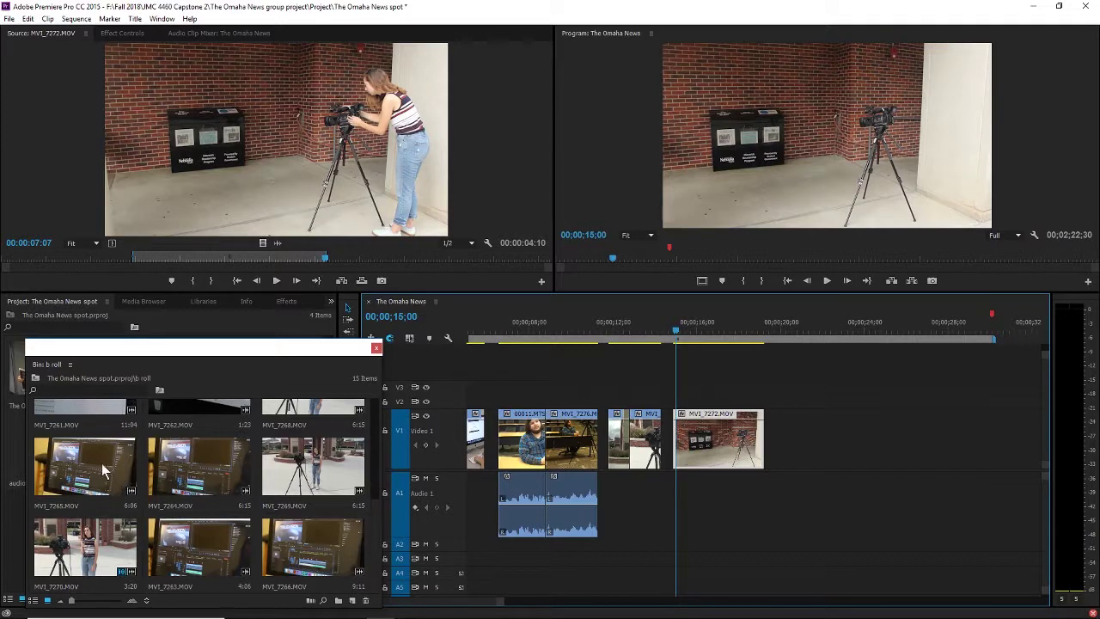
double_click(100, 464)
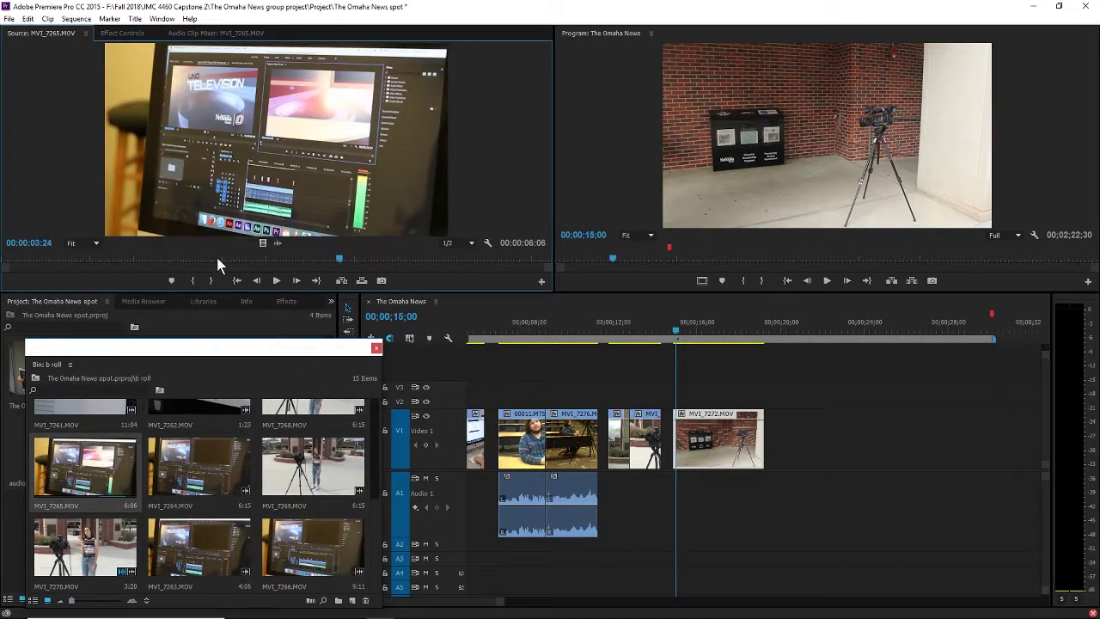
left_click_drag(216, 258, 2, 257)
left_click(276, 281)
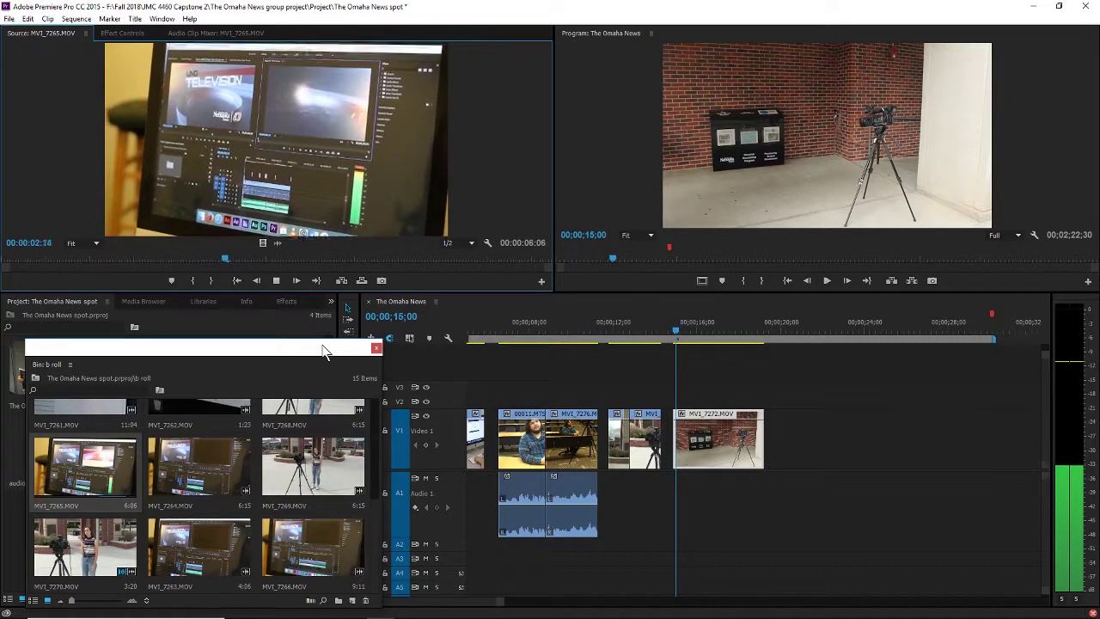
key("space")
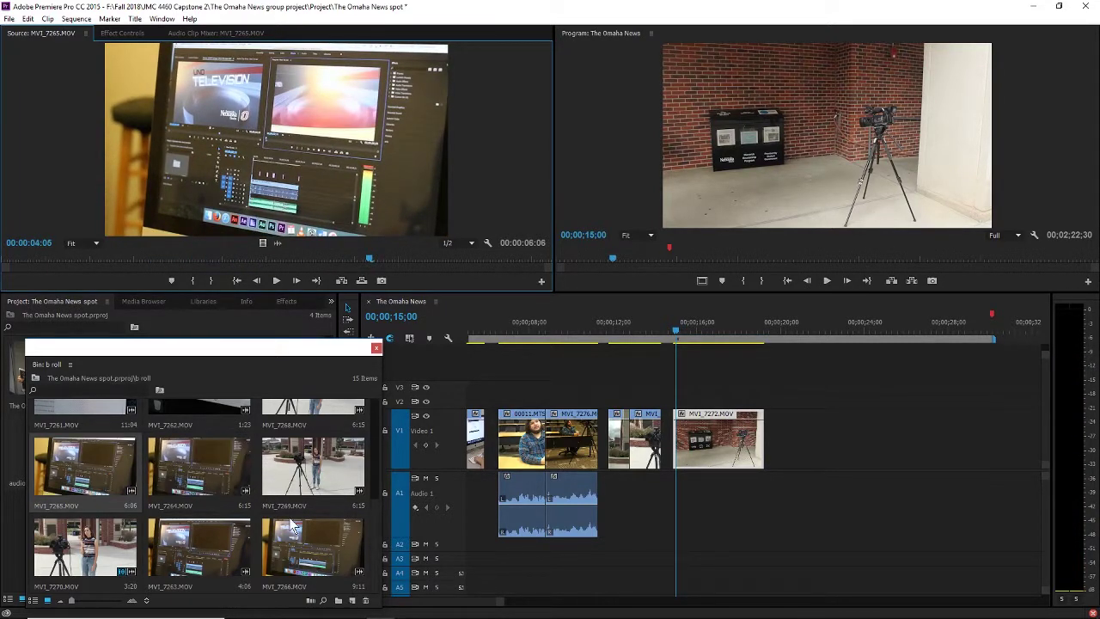
double_click(318, 512)
key("space")
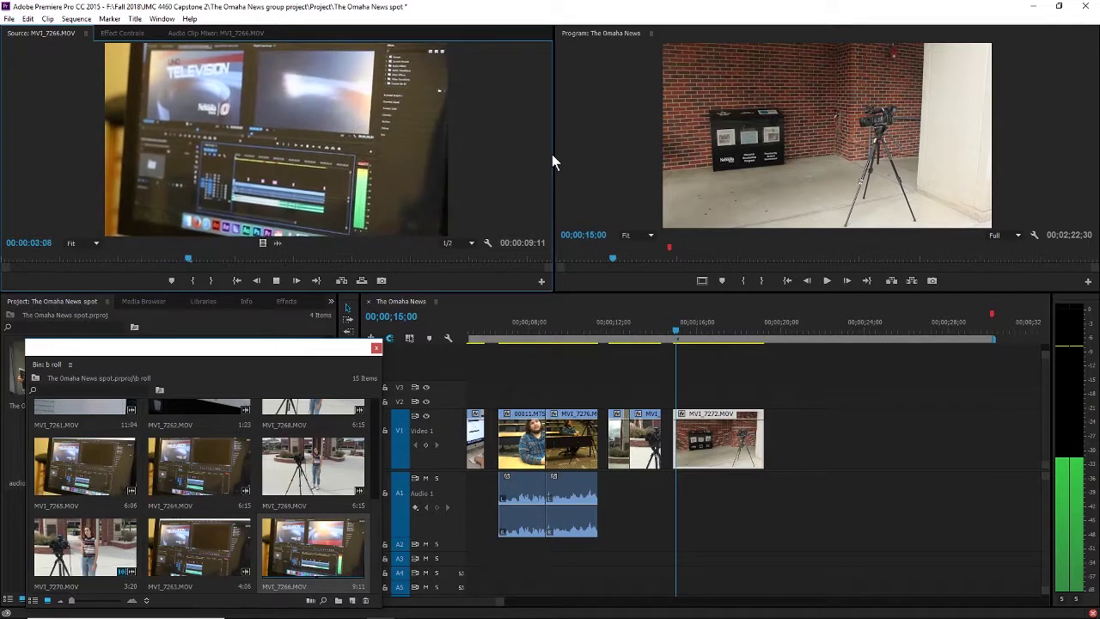
key("space")
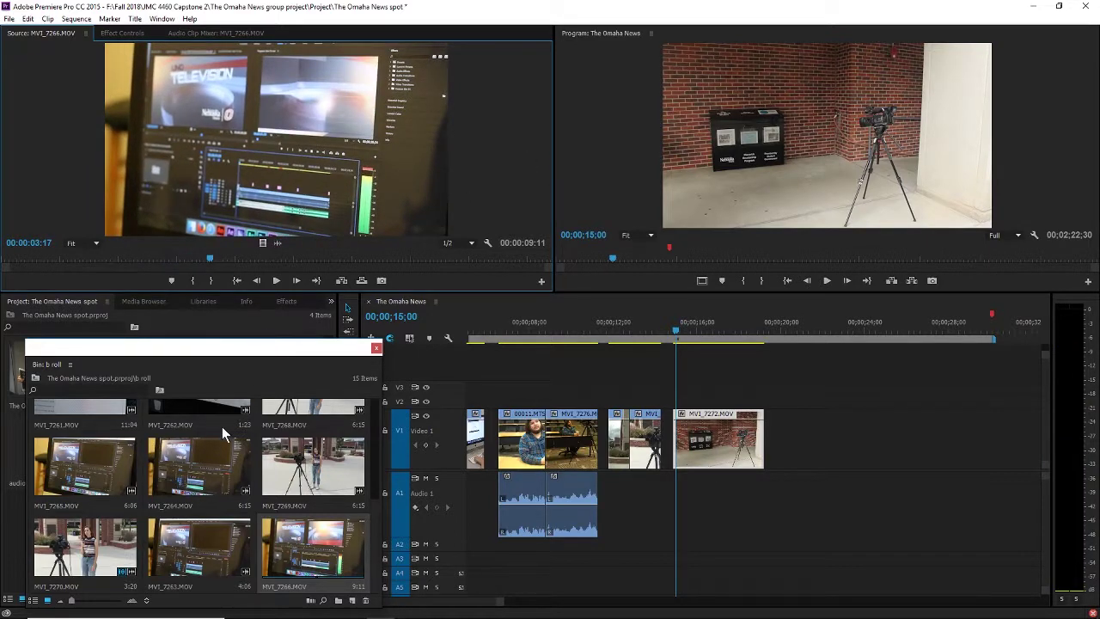
Step: Compare MVI_7264.MOV and MVI_7263.MOV with MVI_7265.MOV in the Source monitor, playing MVI_7263.MOV, and return to MVI_7265.MOV
double_click(131, 485)
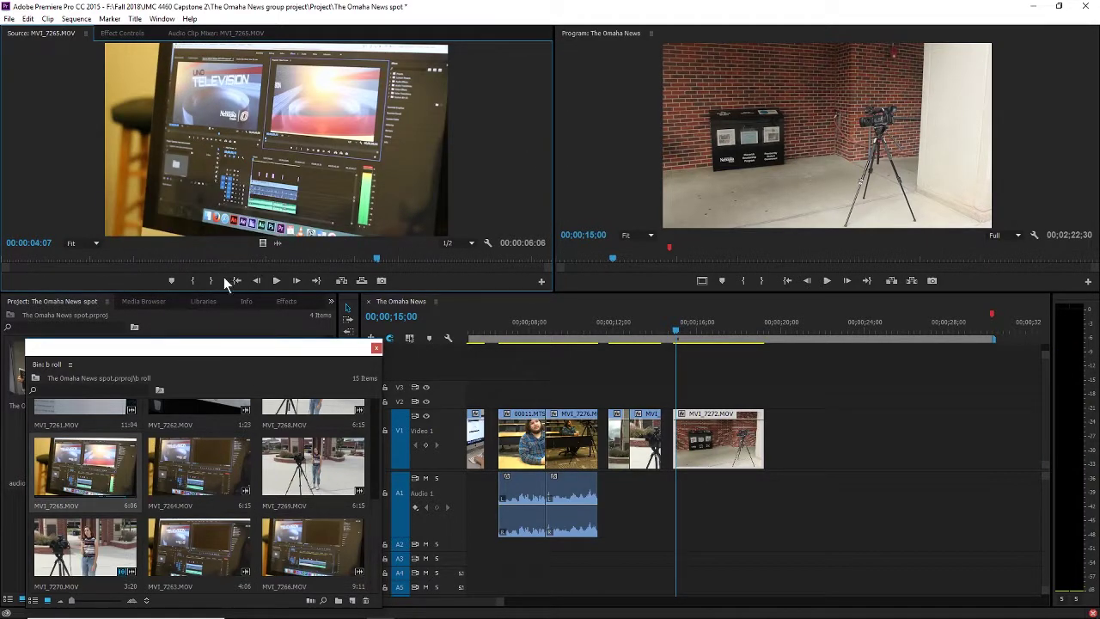
double_click(223, 439)
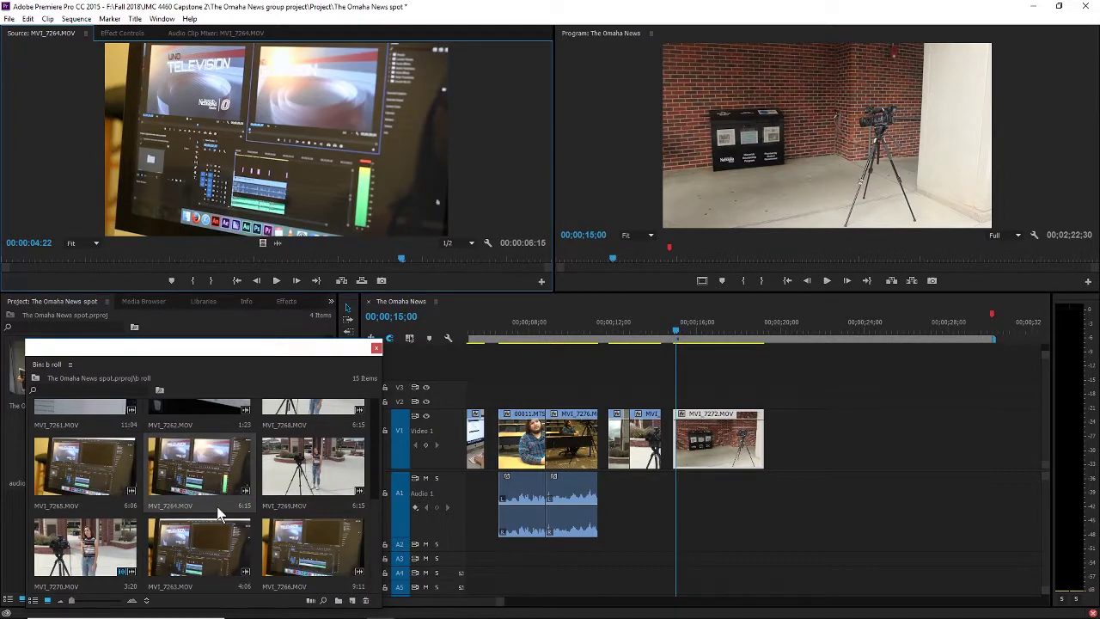
double_click(215, 541)
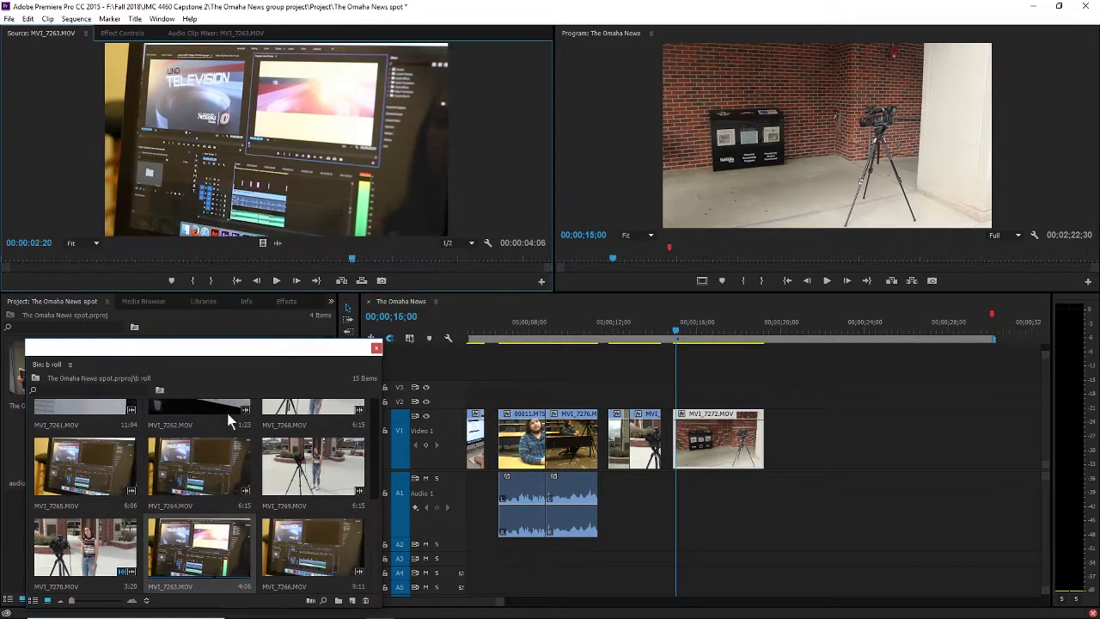
left_click(105, 256)
key("space")
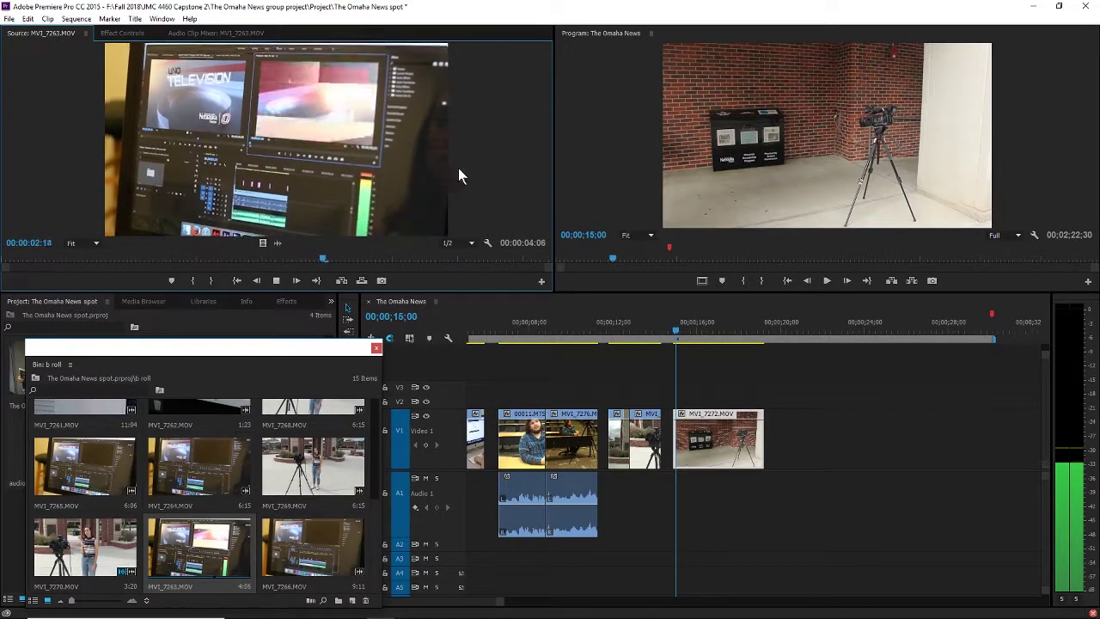
key("space")
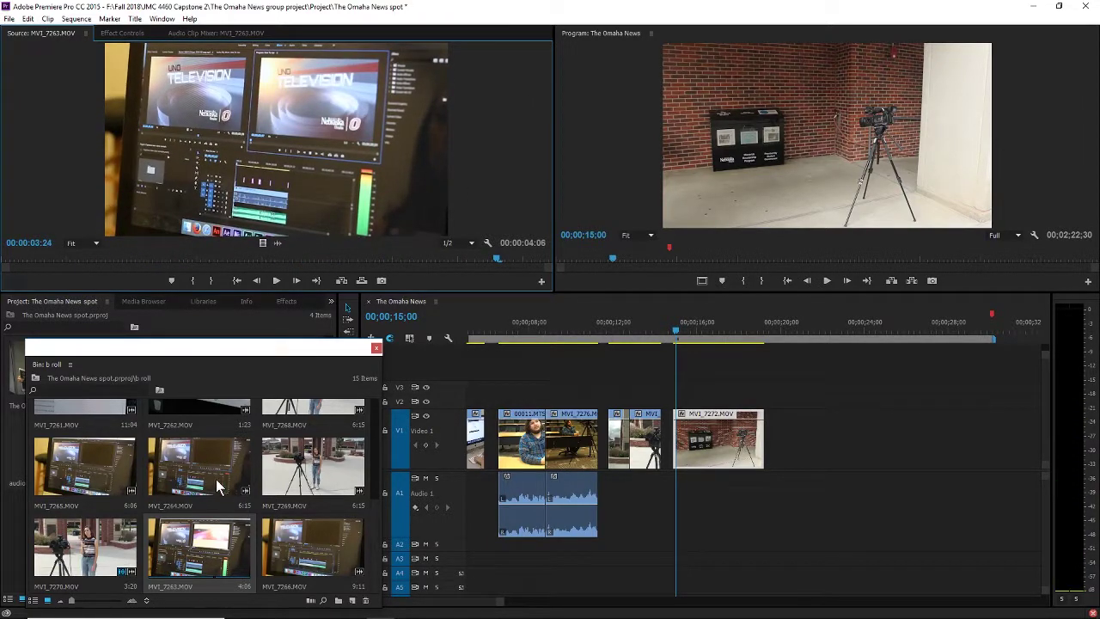
double_click(108, 460)
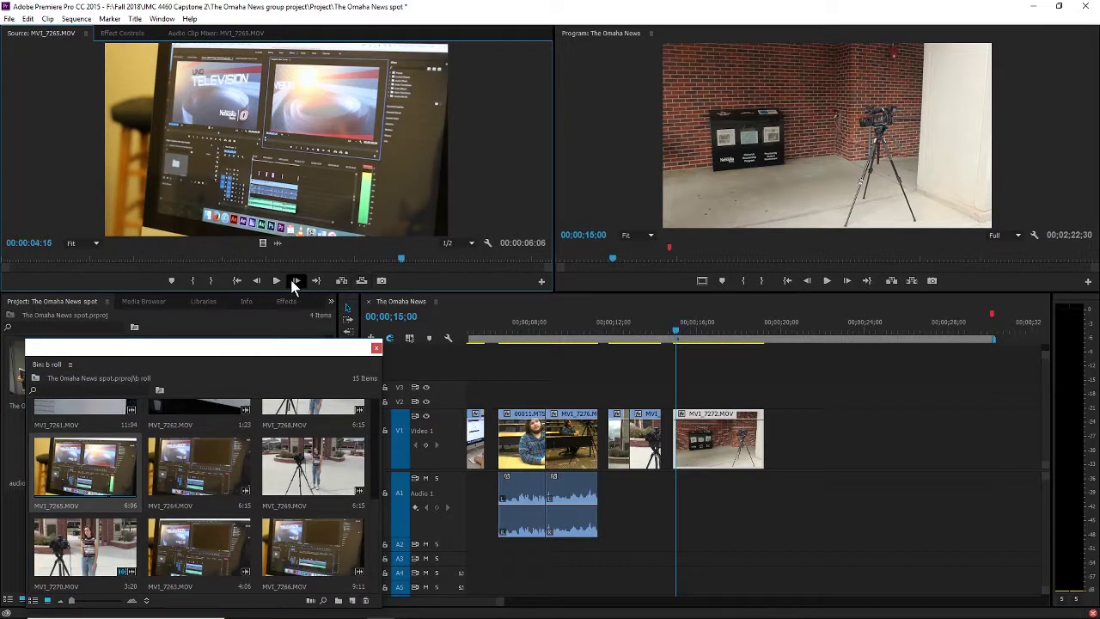
Step: Play MVI_7265.MOV and MVI_7264.MOV in the Source monitor, and replay MVI_7265.MOV from its start for comparison
left_click(278, 282)
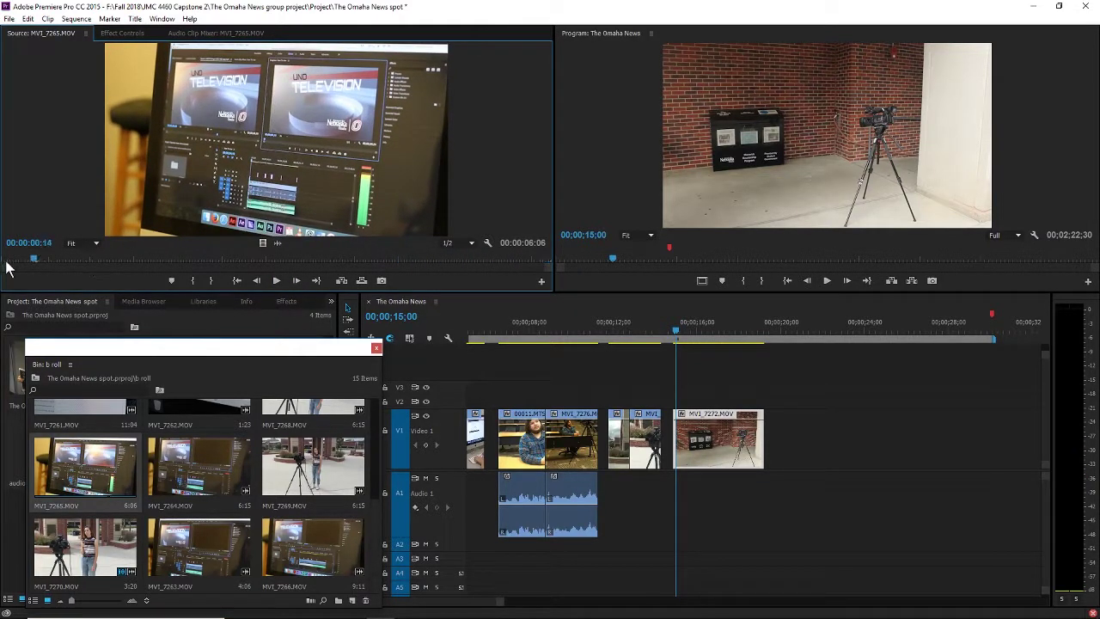
key("space")
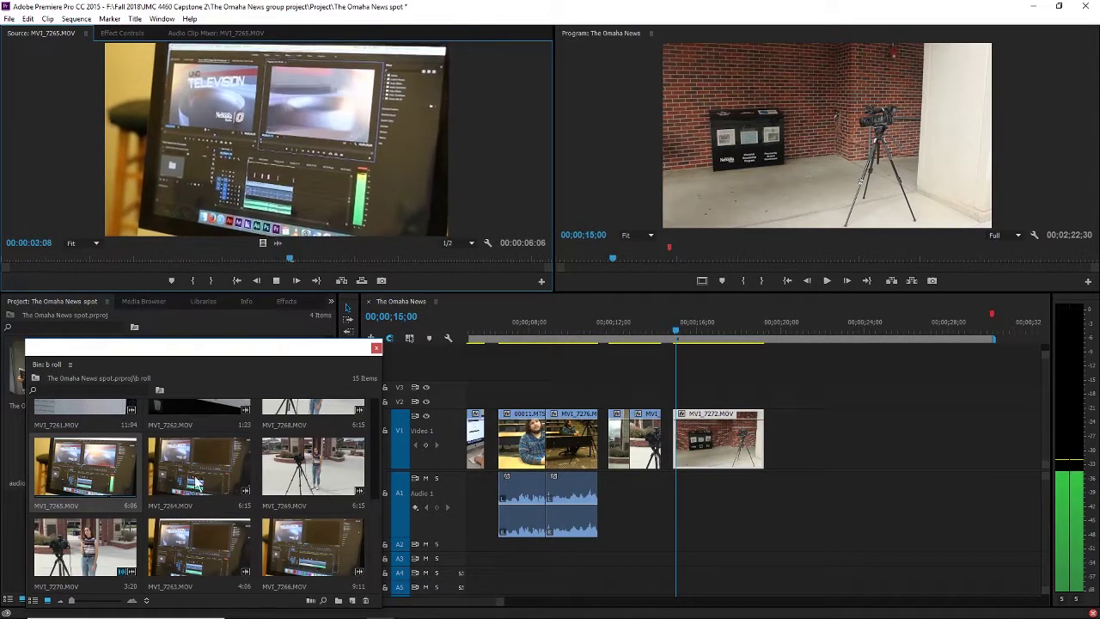
double_click(180, 481)
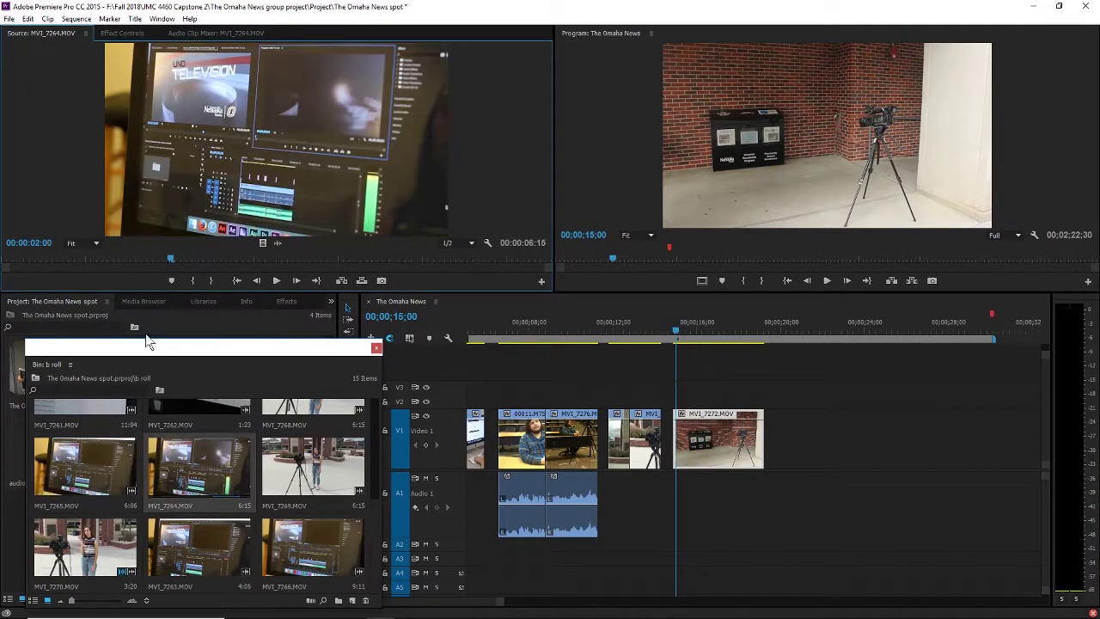
key("space")
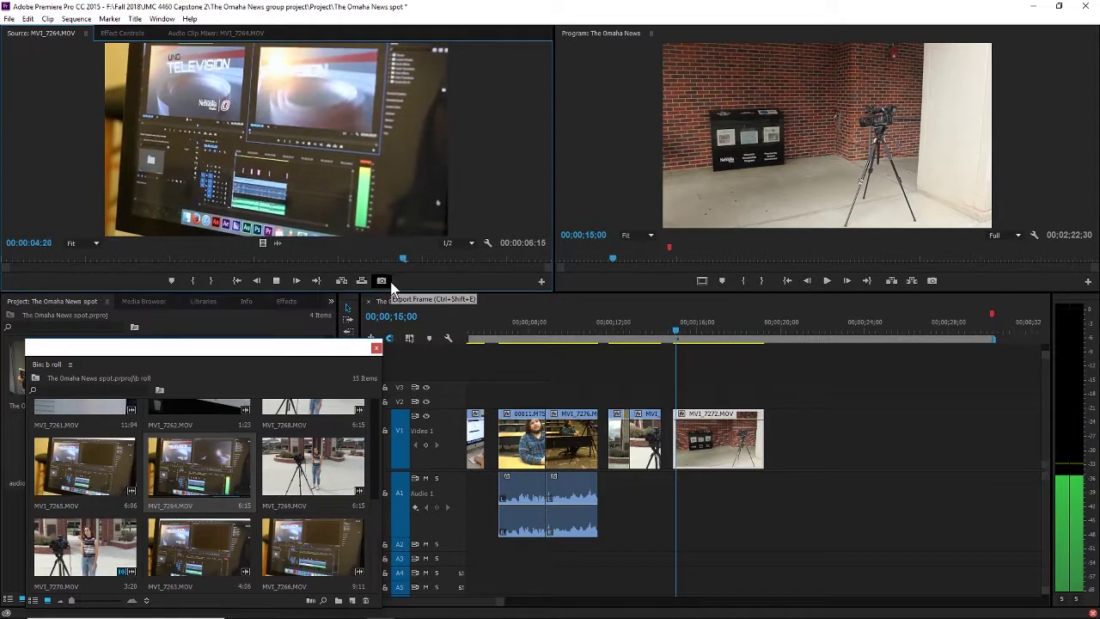
double_click(114, 465)
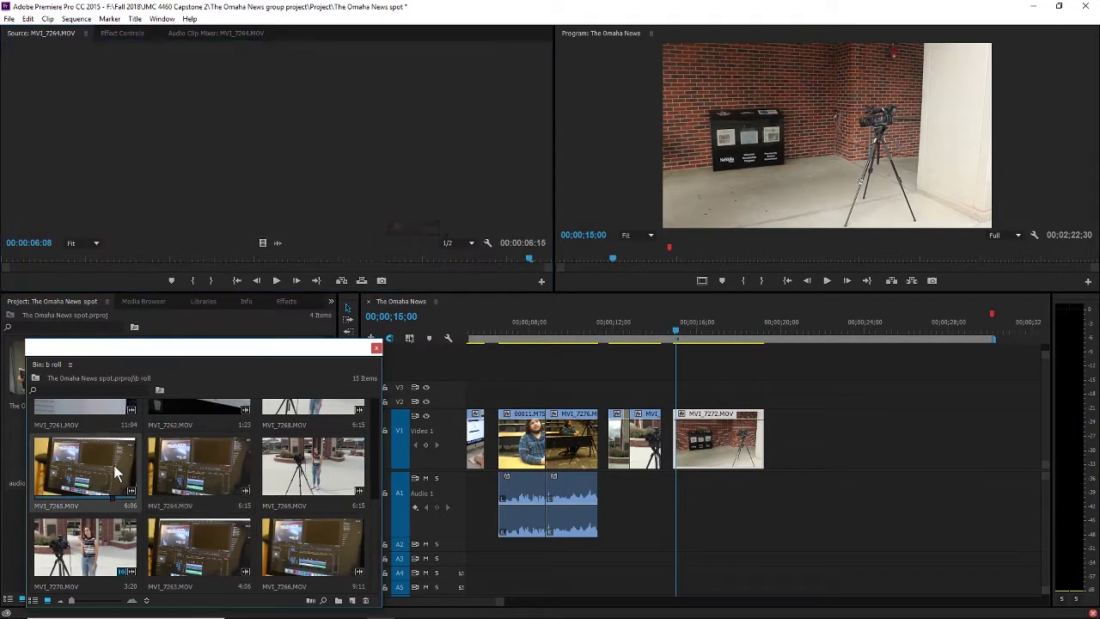
key("Home")
key("space")
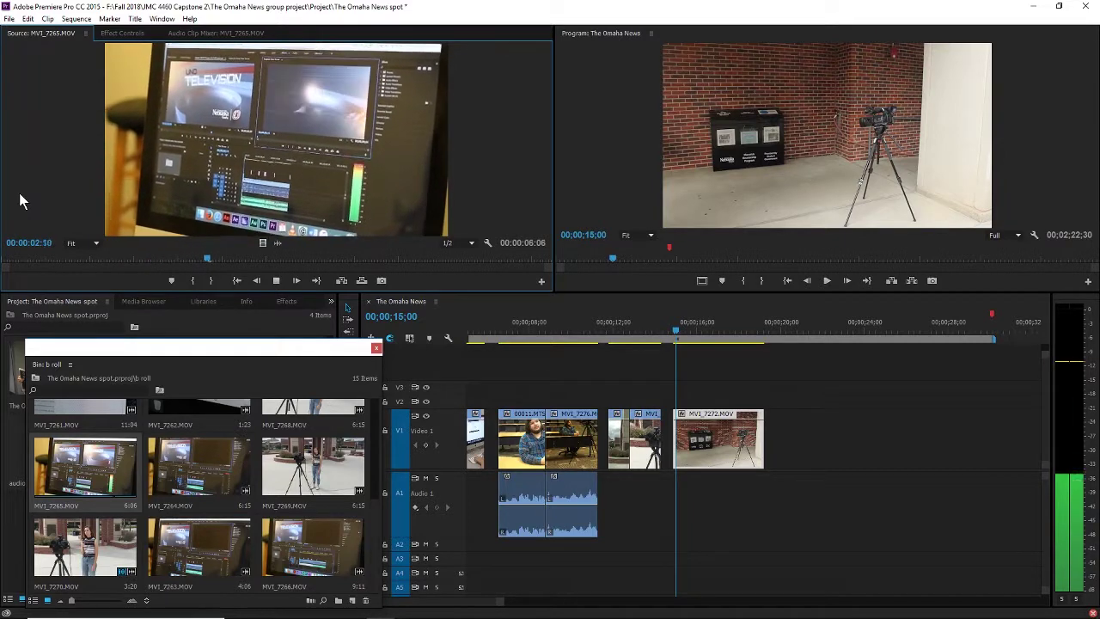
key("space")
Step: Check MVI_7264.MOV, MVI_7263.MOV and MVI_7266.MOV in the Source monitor and delete MVI_7266.MOV from the b roll bin
double_click(183, 447)
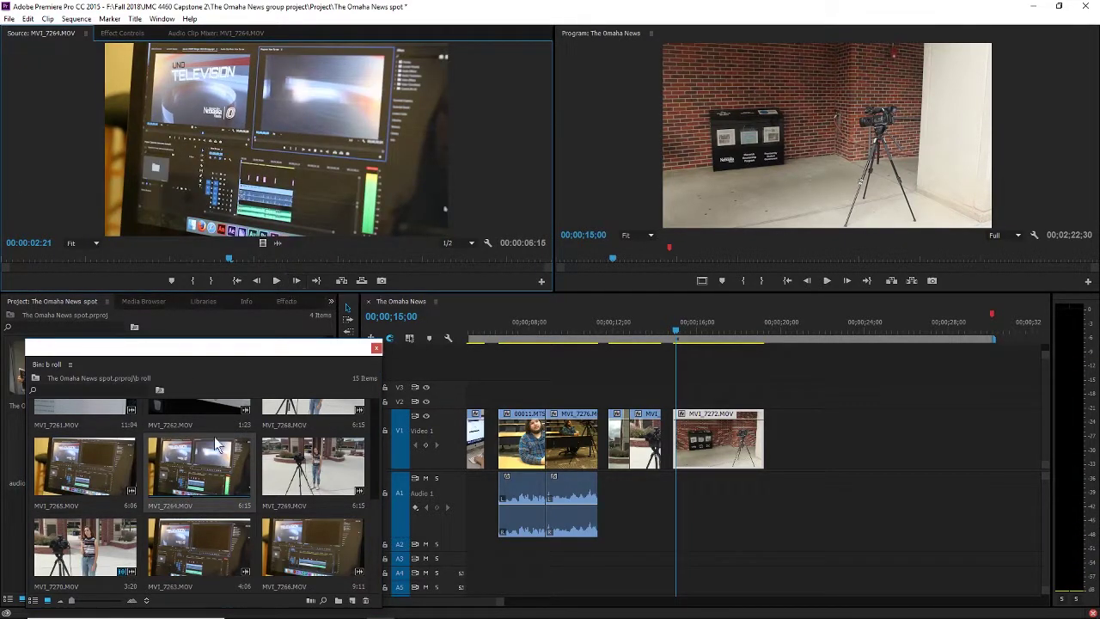
double_click(197, 544)
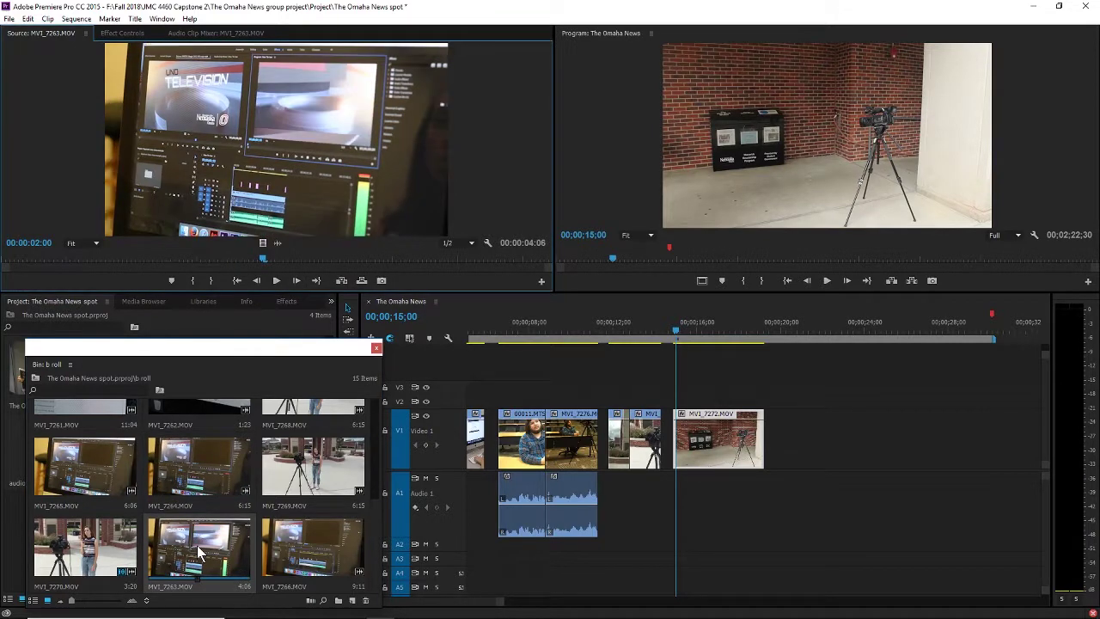
double_click(322, 576)
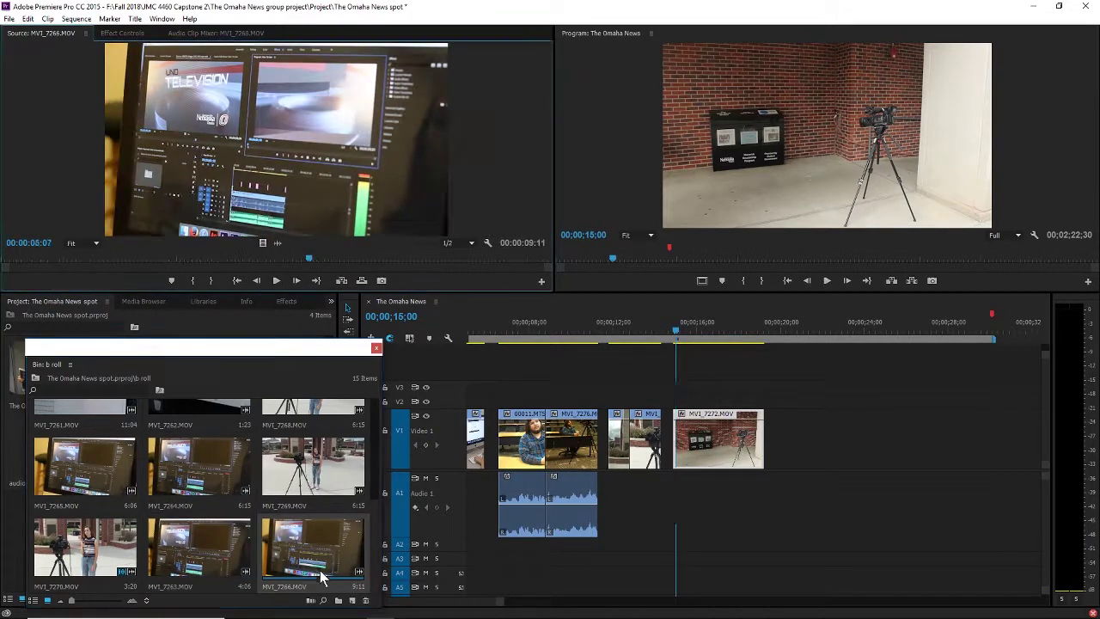
left_click(275, 282)
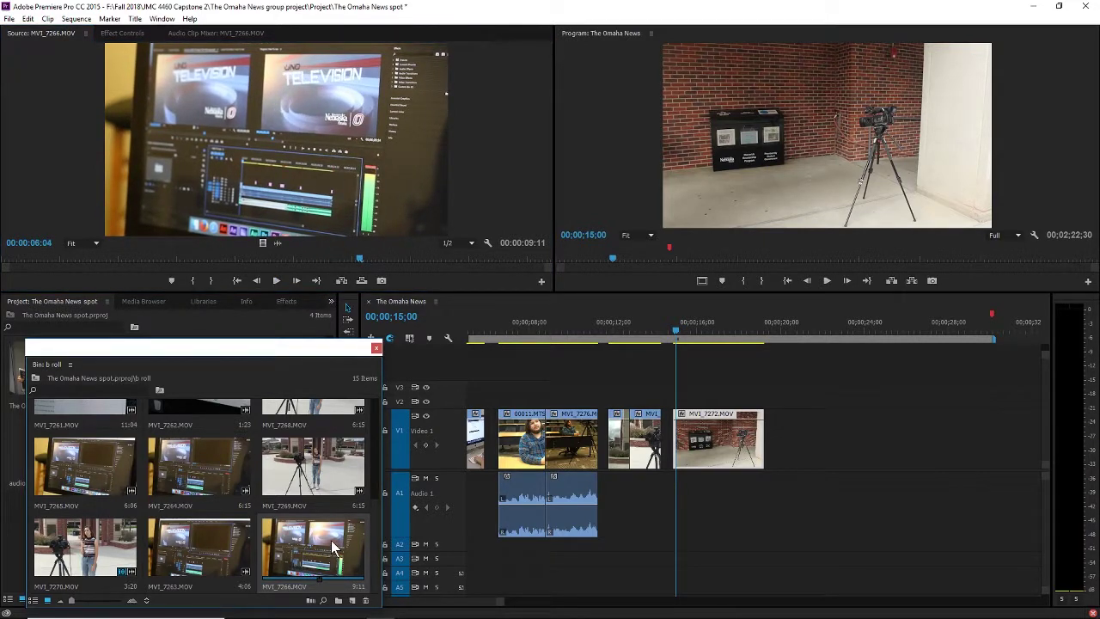
key("Delete")
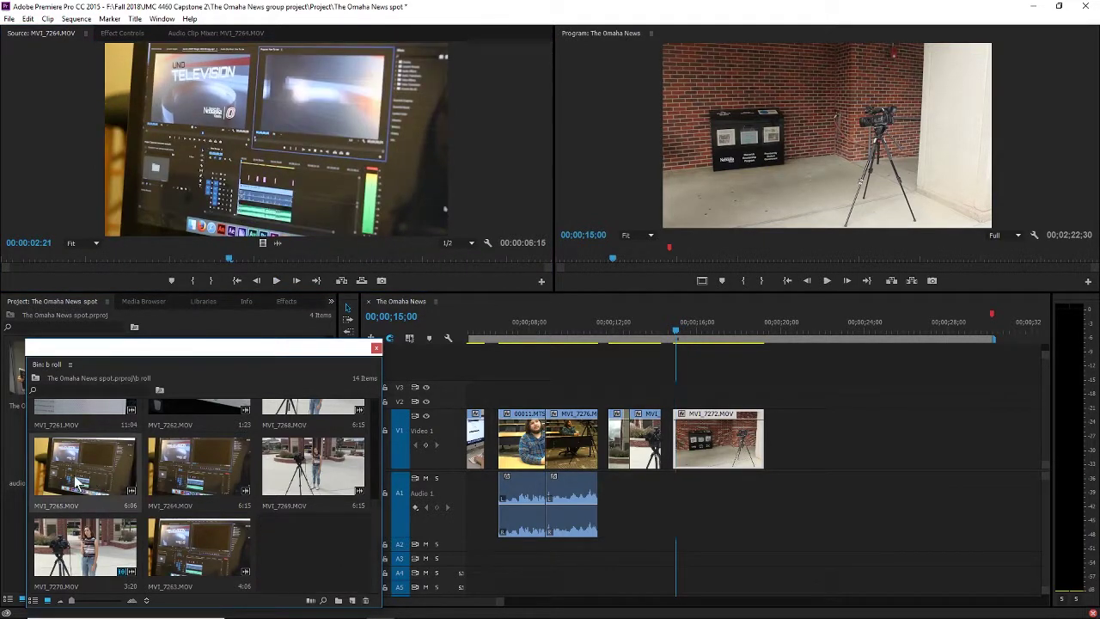
Step: Play MVI_7265.MOV again from its start, followed by MVI_7264.MOV, to choose between the two editing-screen shots
double_click(75, 483)
left_click_drag(182, 262, 2, 259)
key("space")
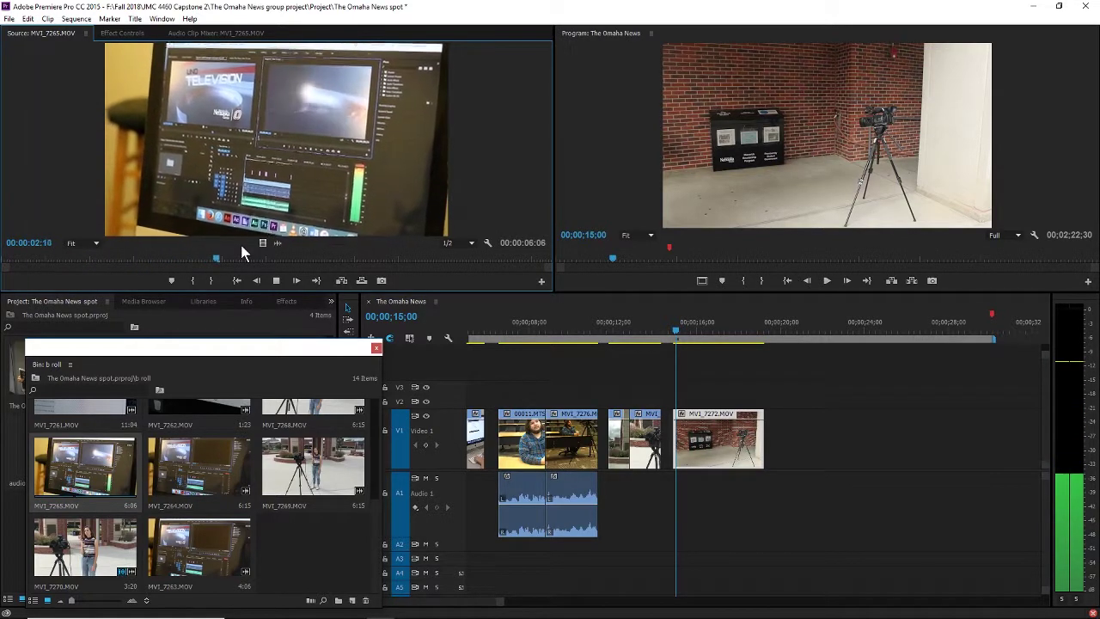
key("space")
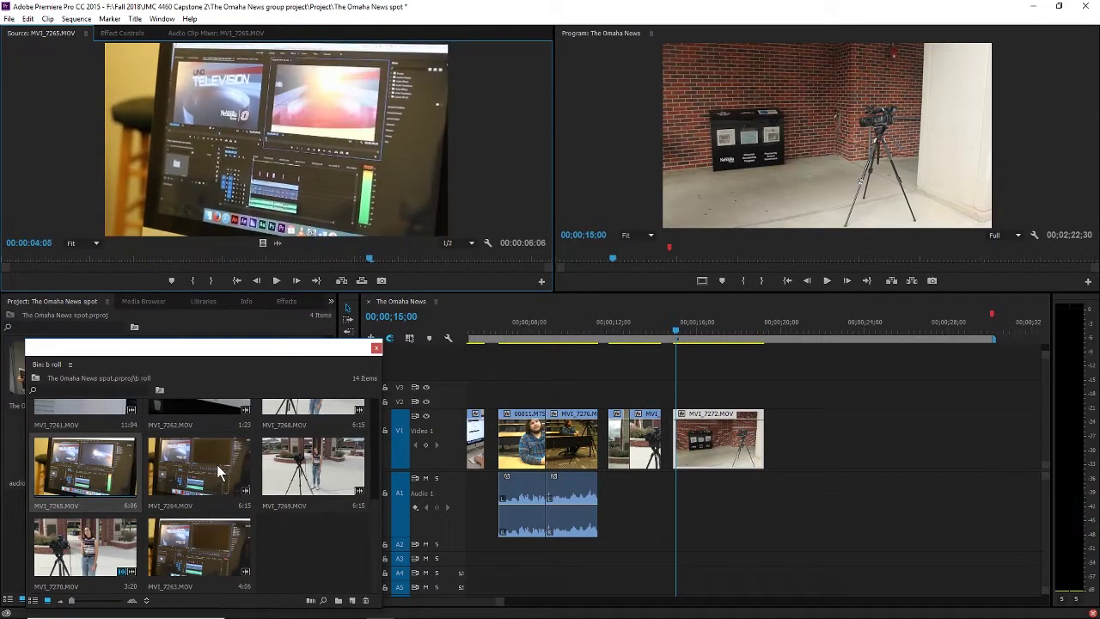
double_click(217, 464)
left_click(276, 280)
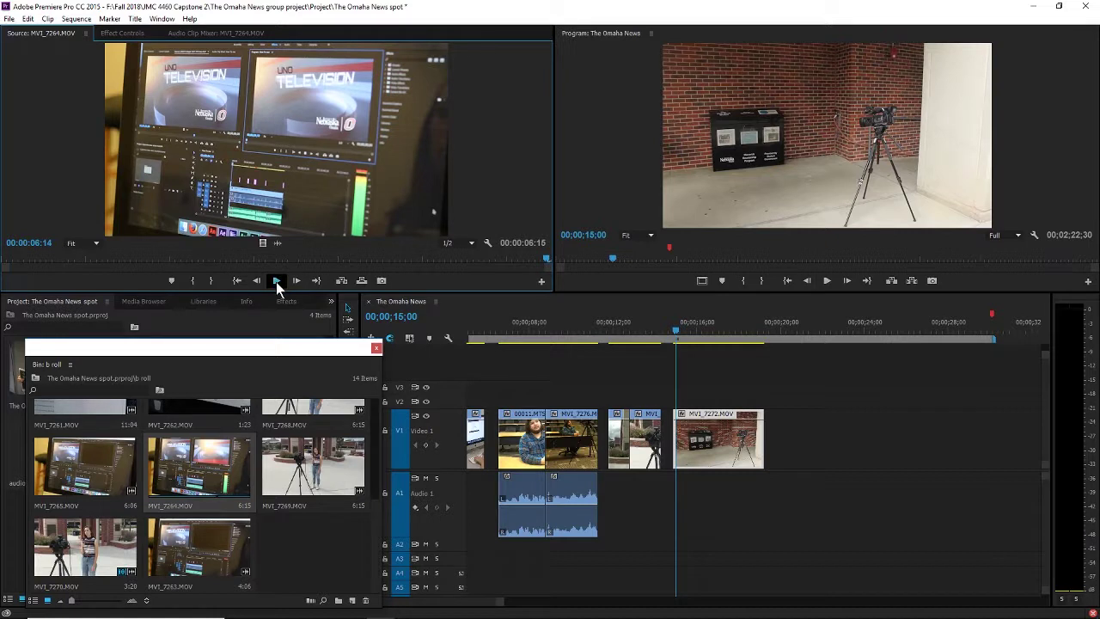
key("space")
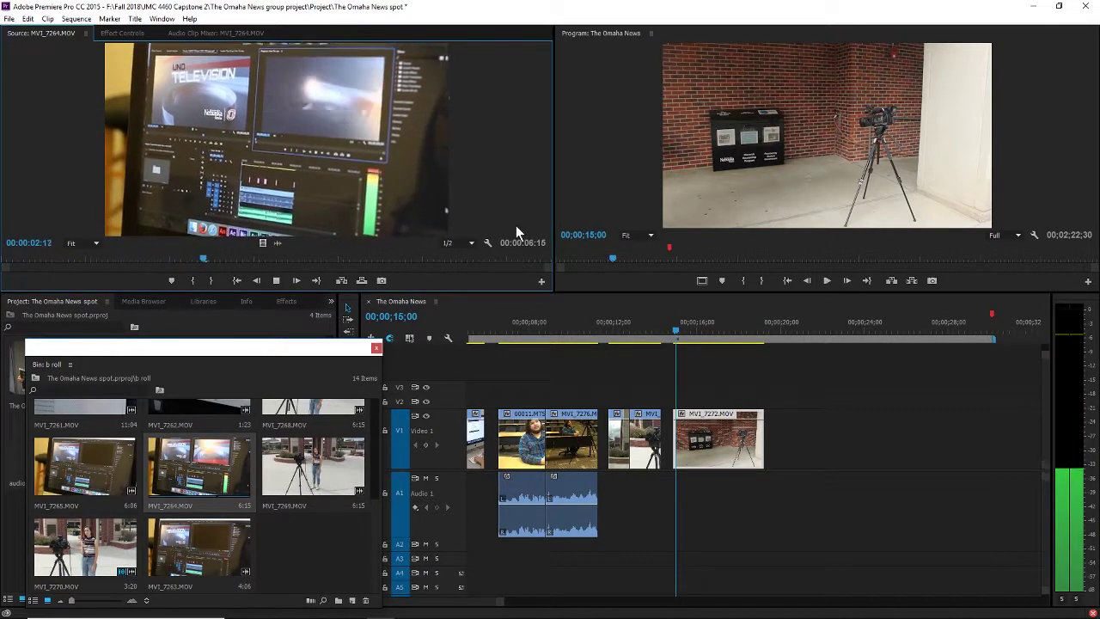
key("space")
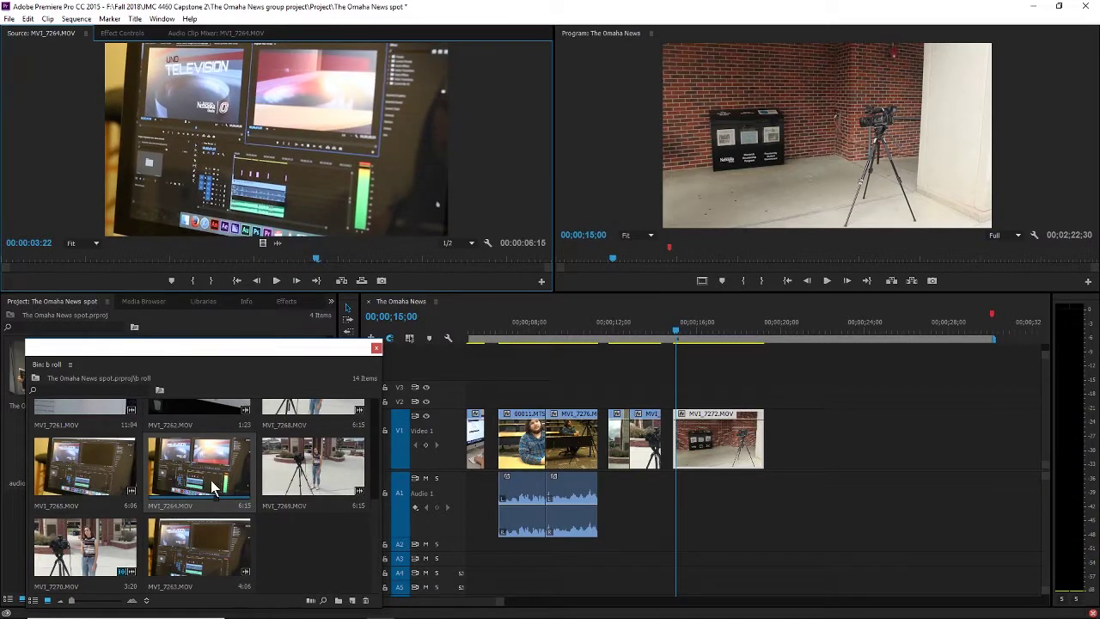
Step: Place MVI_7264.MOV on Video 1 after MVI_7272.MOV, starting at about 00;00;20;00, and delete its audio
left_click_drag(213, 487, 816, 491)
left_click_drag(895, 453, 776, 456)
left_click(689, 513)
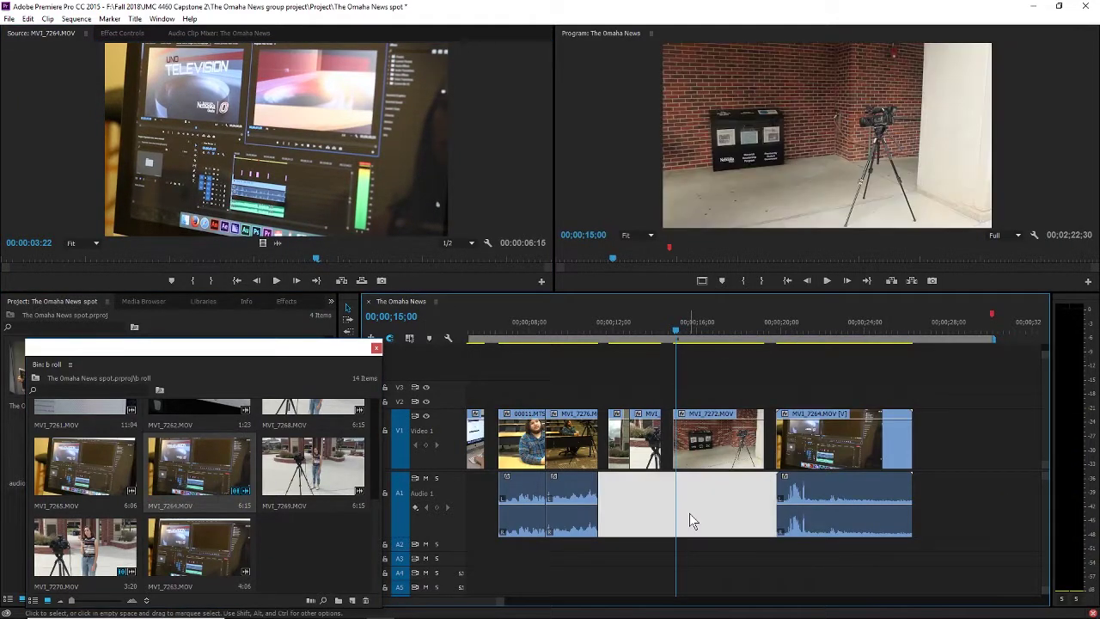
left_click(902, 491, "alt")
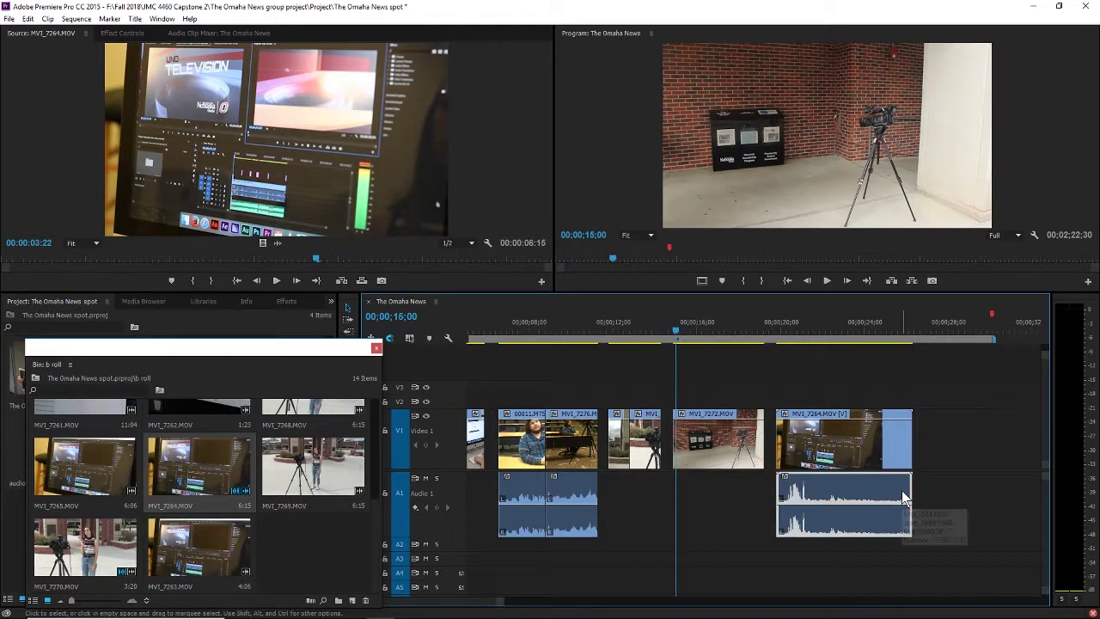
key("Delete")
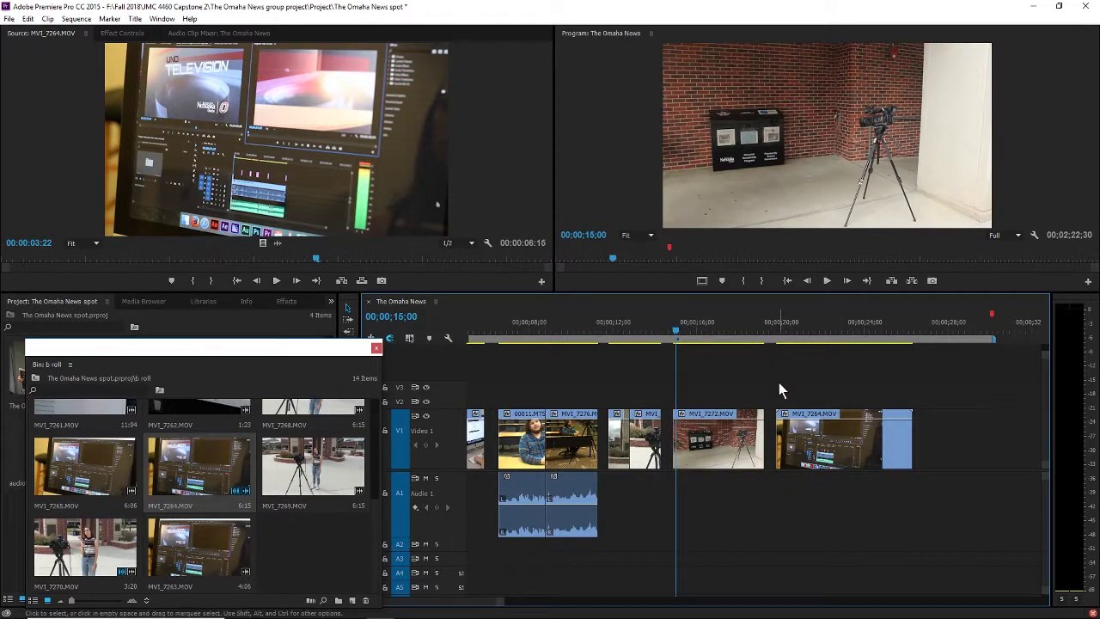
key("minus")
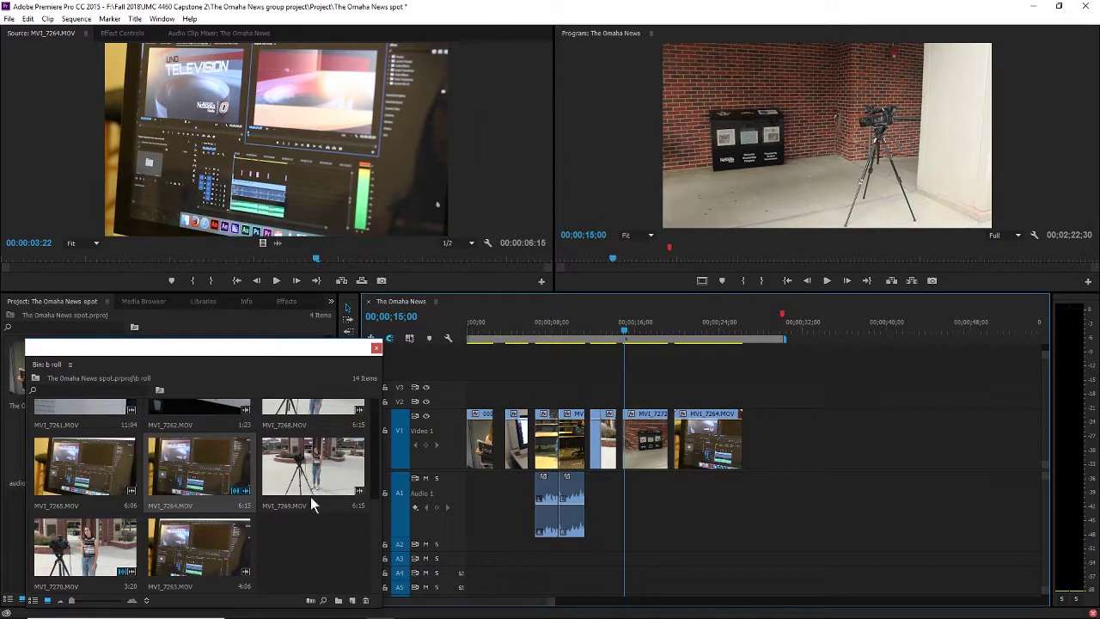
Step: Switch from the b roll bin to the main clips bin, load 00010.MTS, and move the bin window clear of the Source monitor
left_click(295, 541)
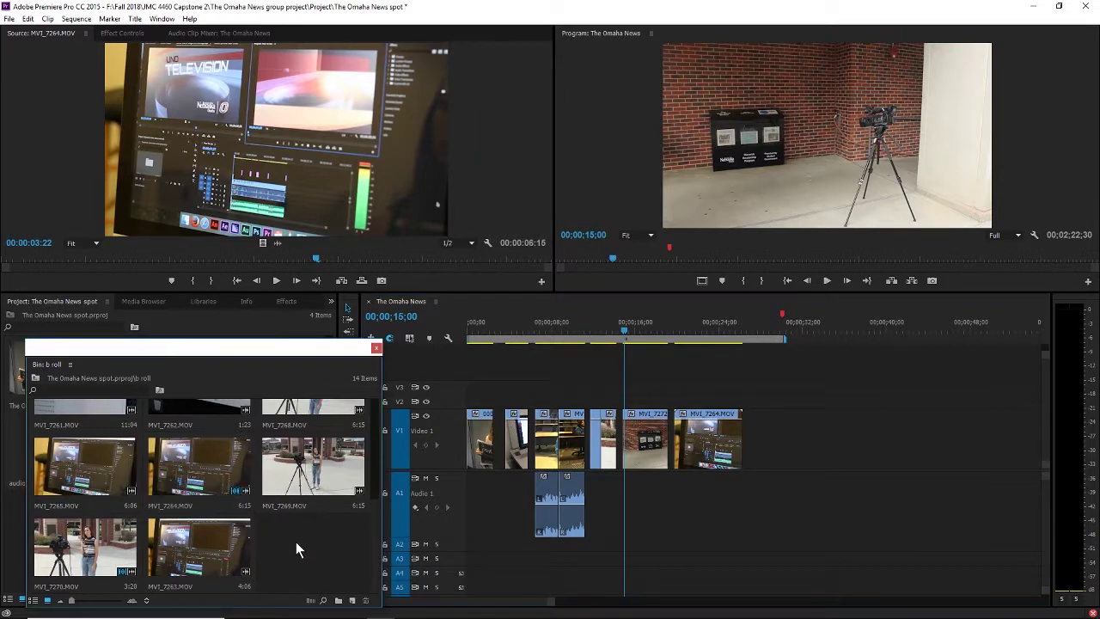
left_click(376, 348)
double_click(280, 380)
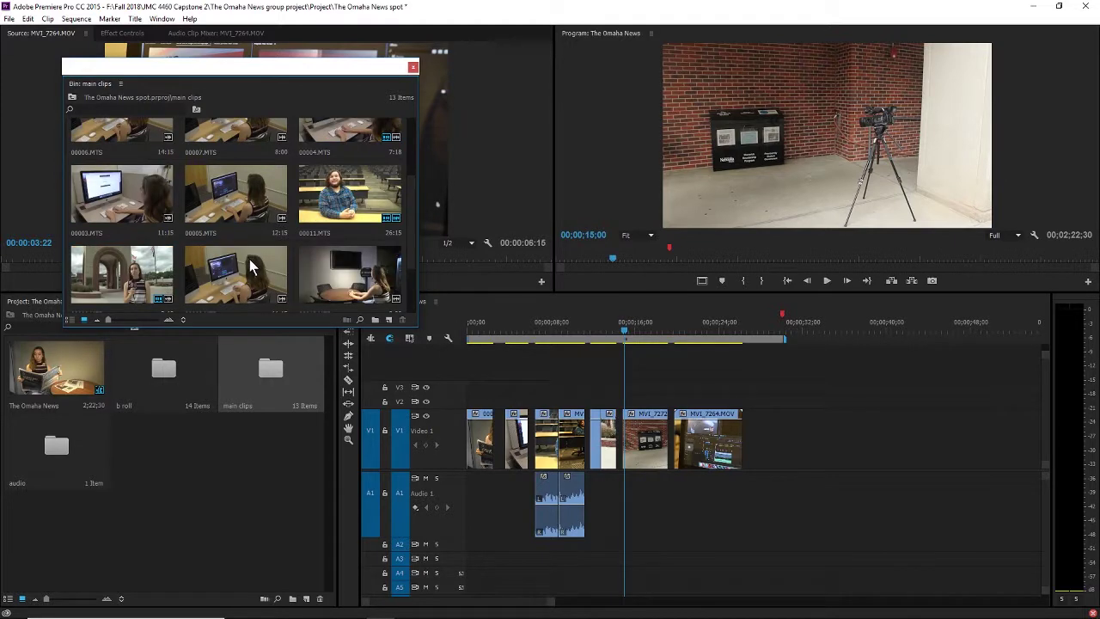
double_click(132, 275)
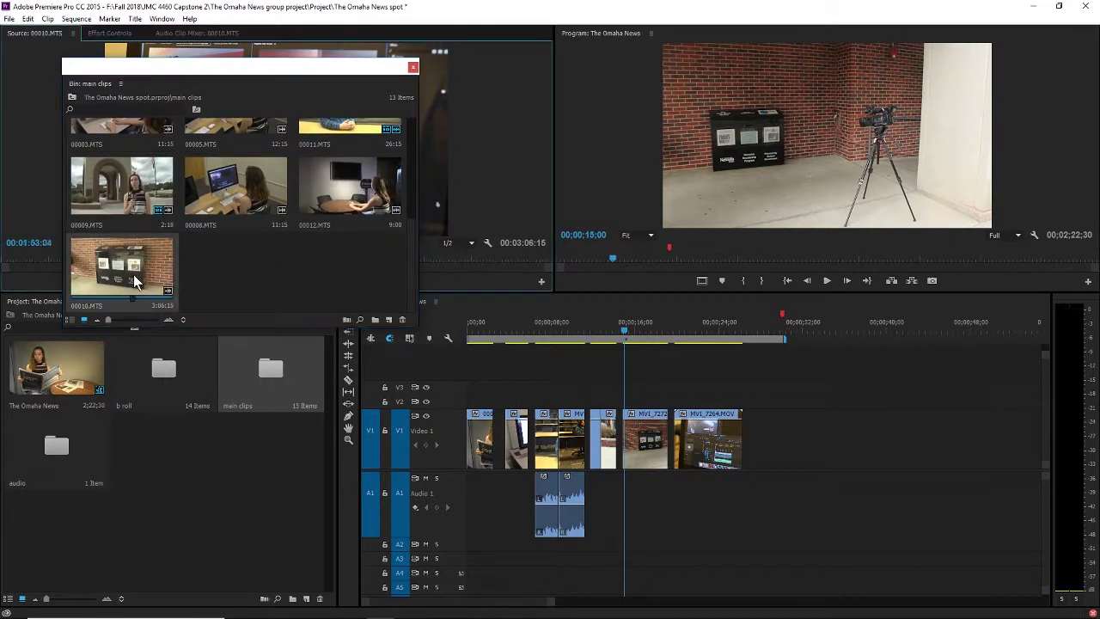
left_click_drag(294, 69, 269, 370)
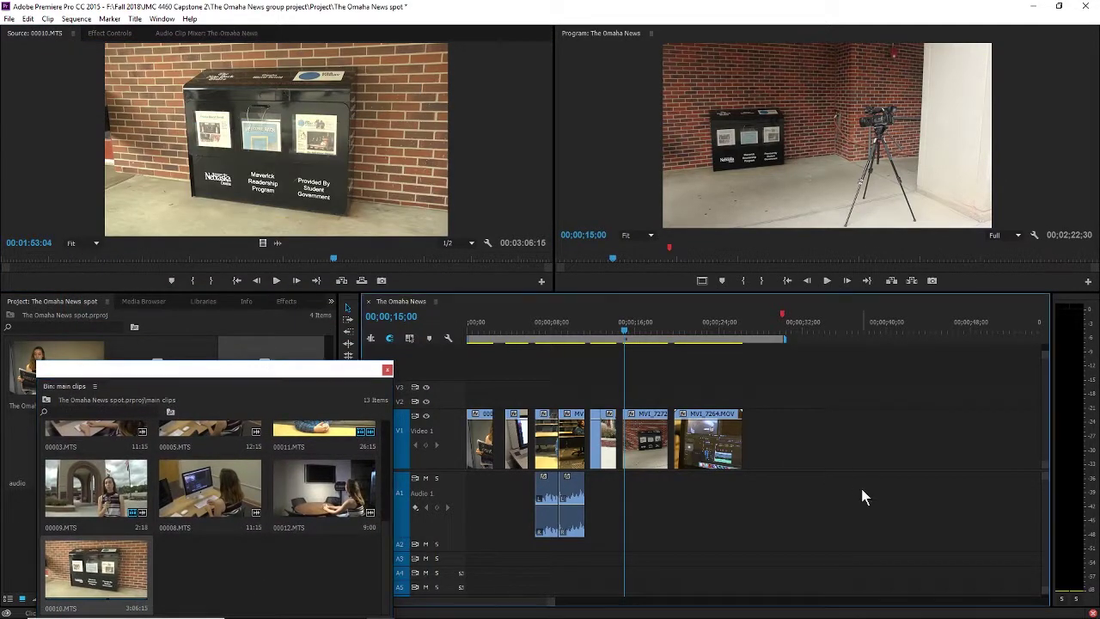
Step: Move MVI_7264.MOV to about 00;00;29;00 on Video 1 and preview the opening of 00010.MTS
left_click_drag(710, 447, 805, 448)
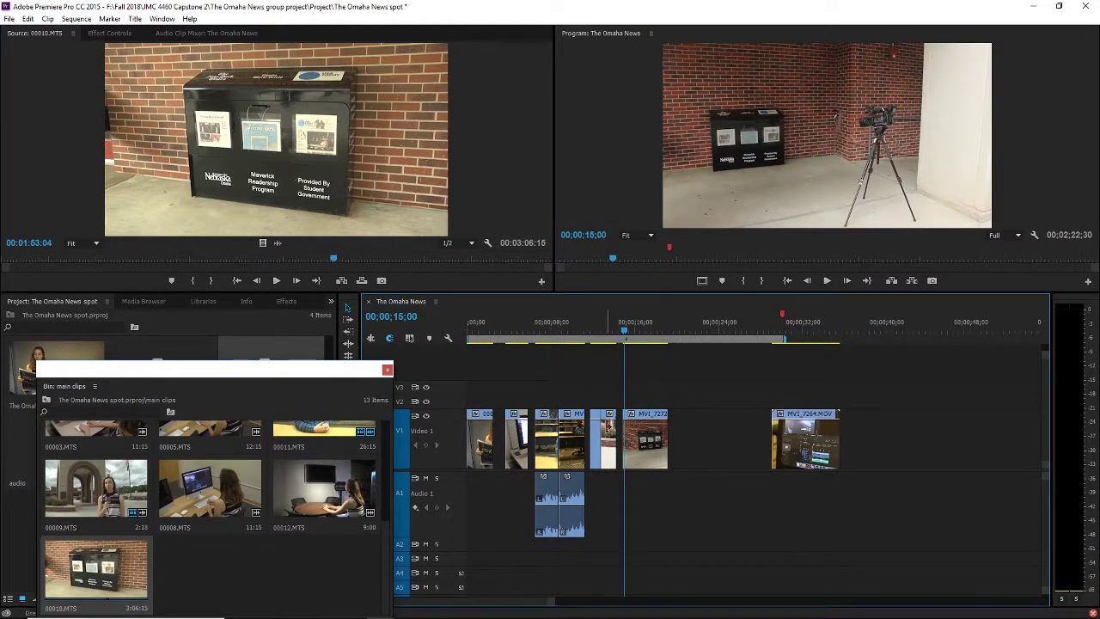
left_click_drag(215, 262, 3, 261)
key("space")
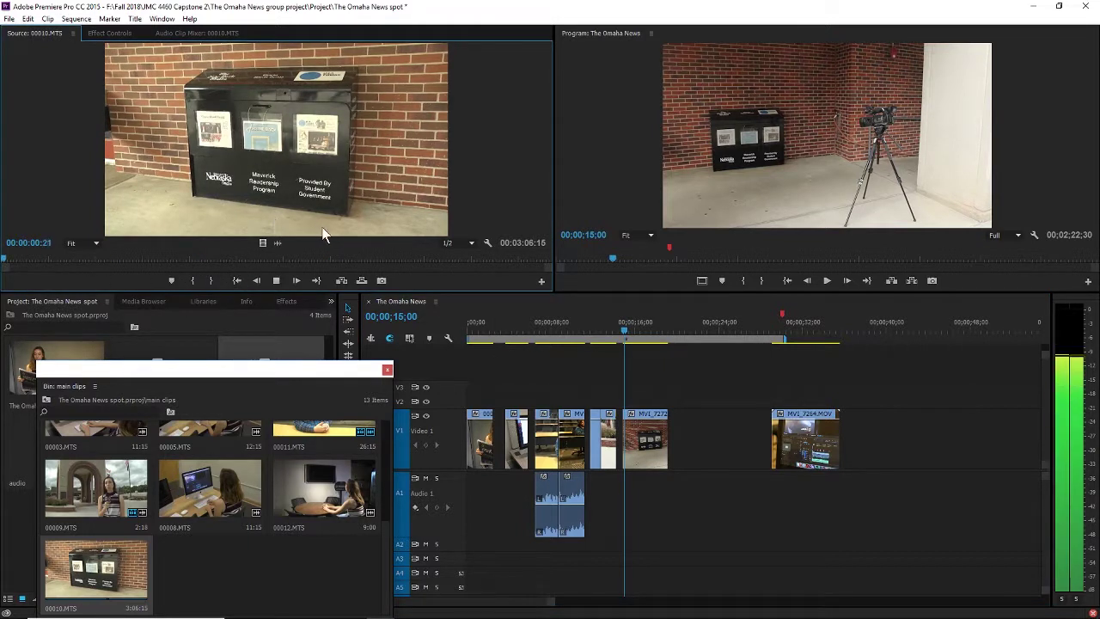
left_click_drag(7, 258, 29, 281)
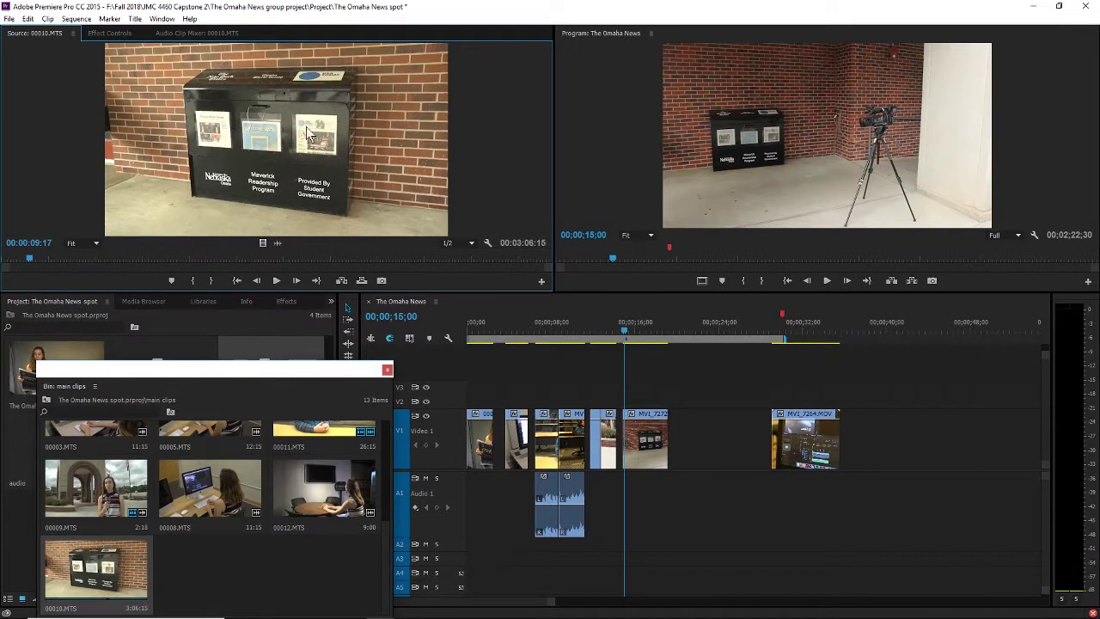
Step: Mark a section of 00010.MTS starting at 00:02:25:04 and lasting 00:00:04:08
left_click_drag(32, 254, 429, 271)
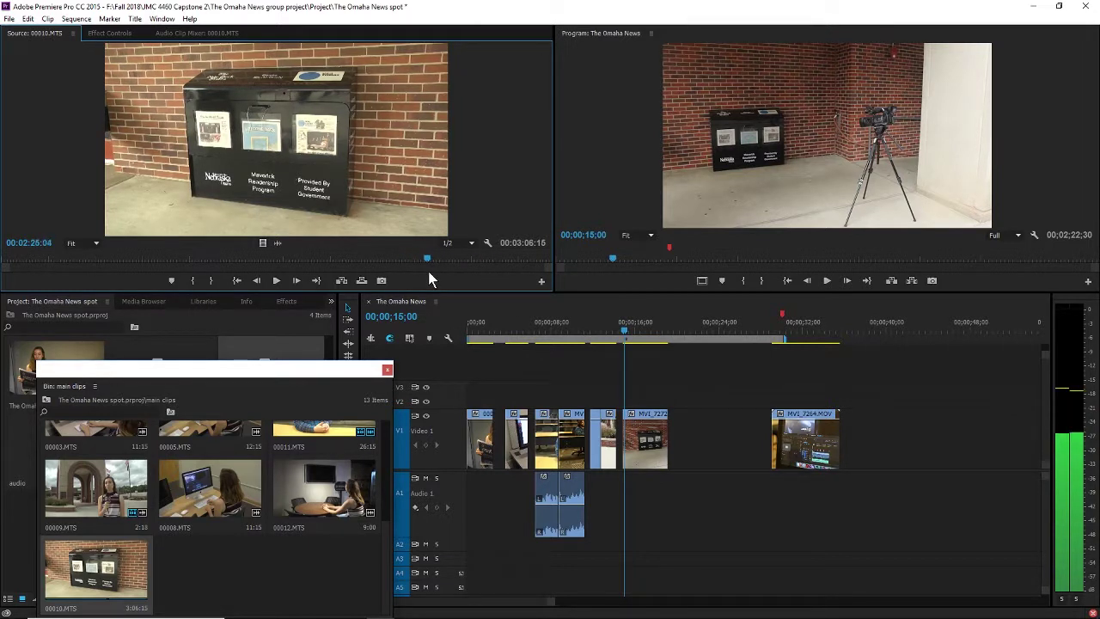
key("i")
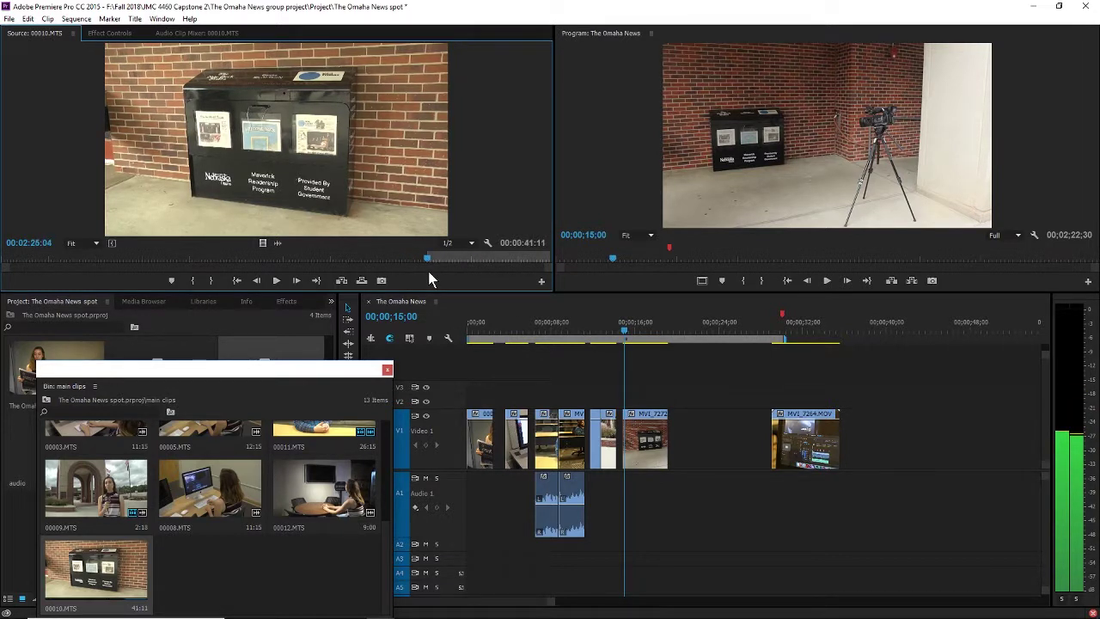
left_click_drag(436, 271, 496, 274)
key("i")
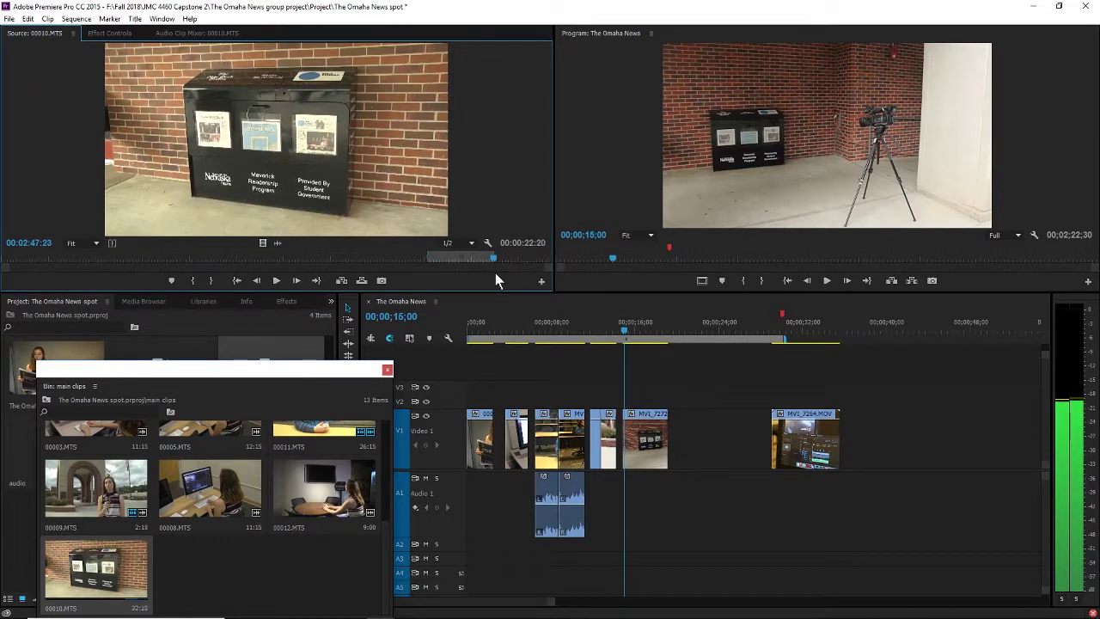
mouse_move(849, 388)
left_mouse_down()
mouse_move(768, 436)
mouse_move(349, 123)
left_mouse_up()
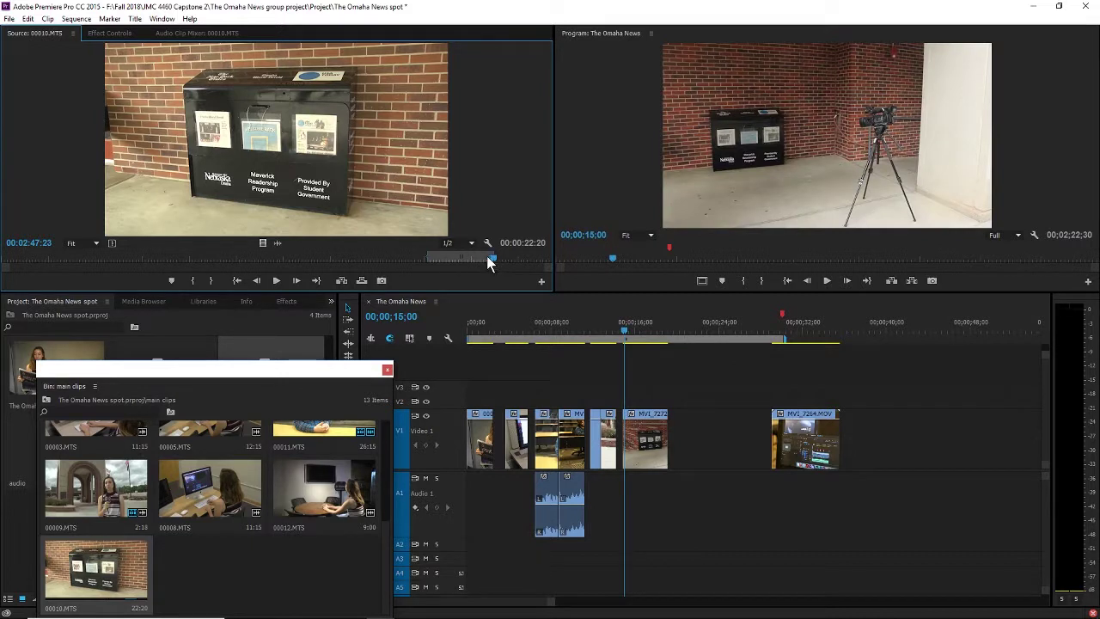
left_click(431, 257)
left_click_drag(495, 256, 439, 262)
Step: Insert the marked 00010.MTS section without audio at 00;00;15;00 on Video 1, moving MVI_7272.MOV after MVI_7264.MOV to about 00;00;38;00
left_click_drag(281, 149, 702, 439)
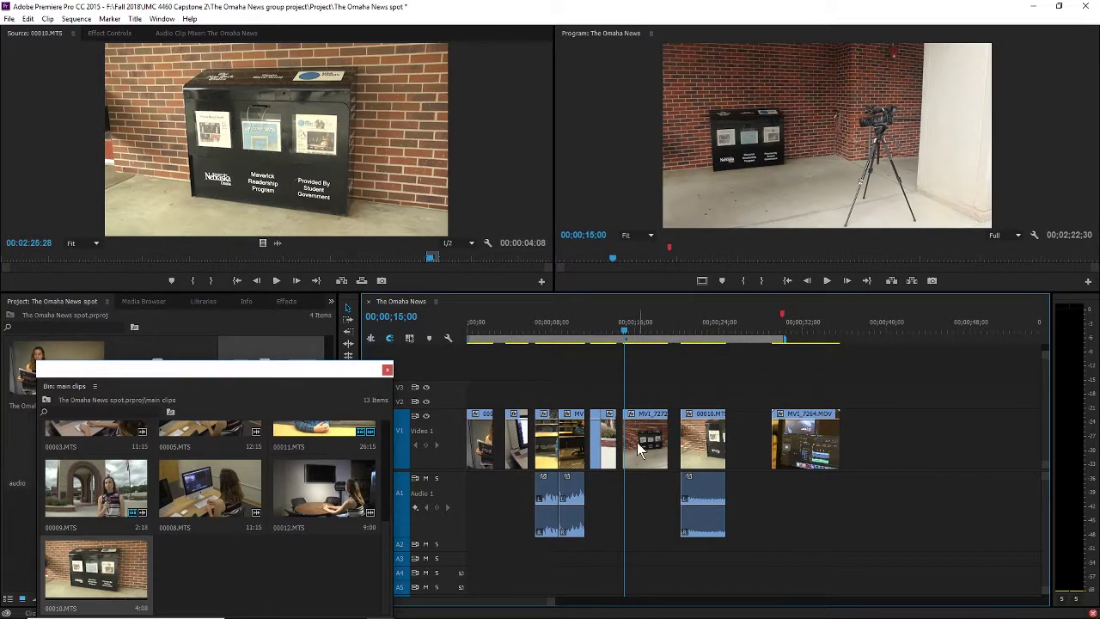
left_click_drag(643, 444, 883, 440)
left_click(745, 483)
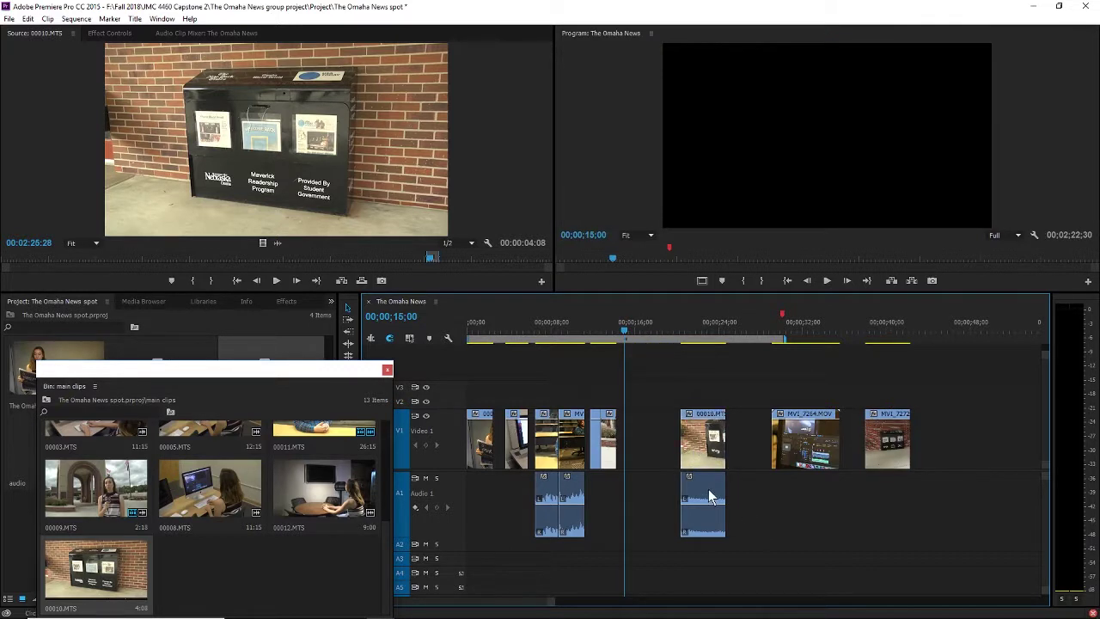
left_click(706, 491)
key("Delete")
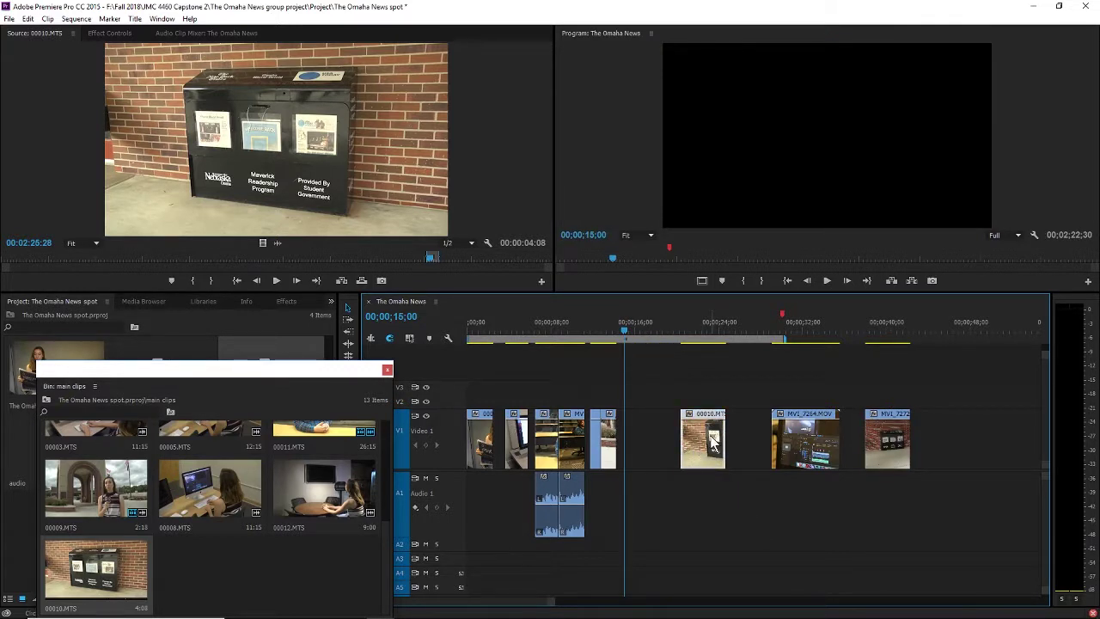
left_click_drag(701, 443, 645, 443)
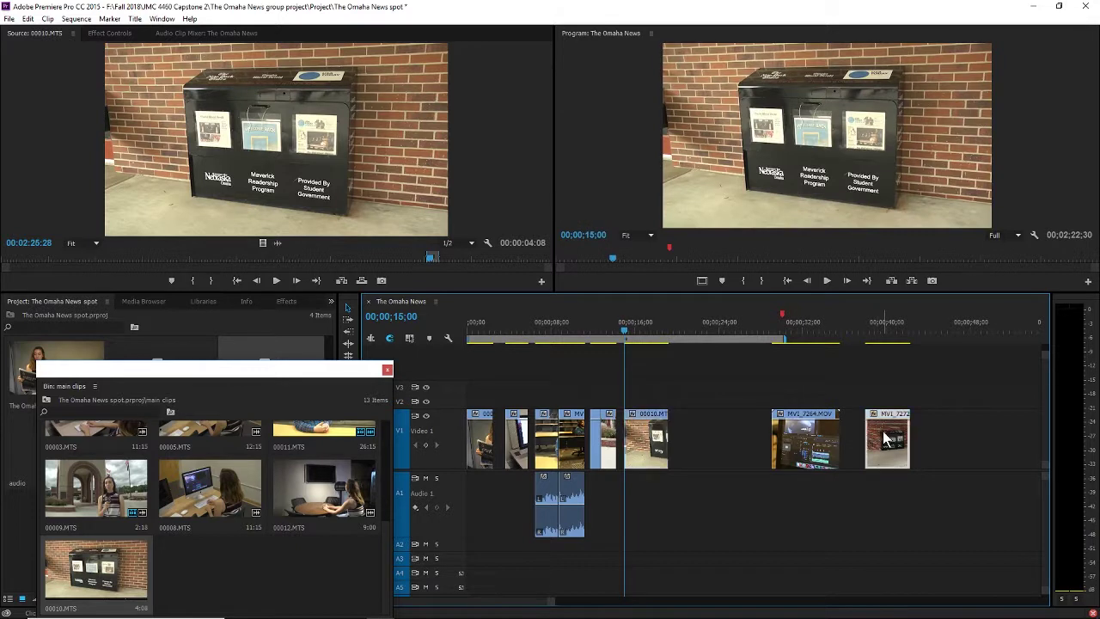
Step: Move MVI_7272.MOV to about 00;00;20;00 on Video 1 and trim the end of 00010.MTS to about 00;00;17;00
left_click_drag(889, 437, 702, 461)
key("space")
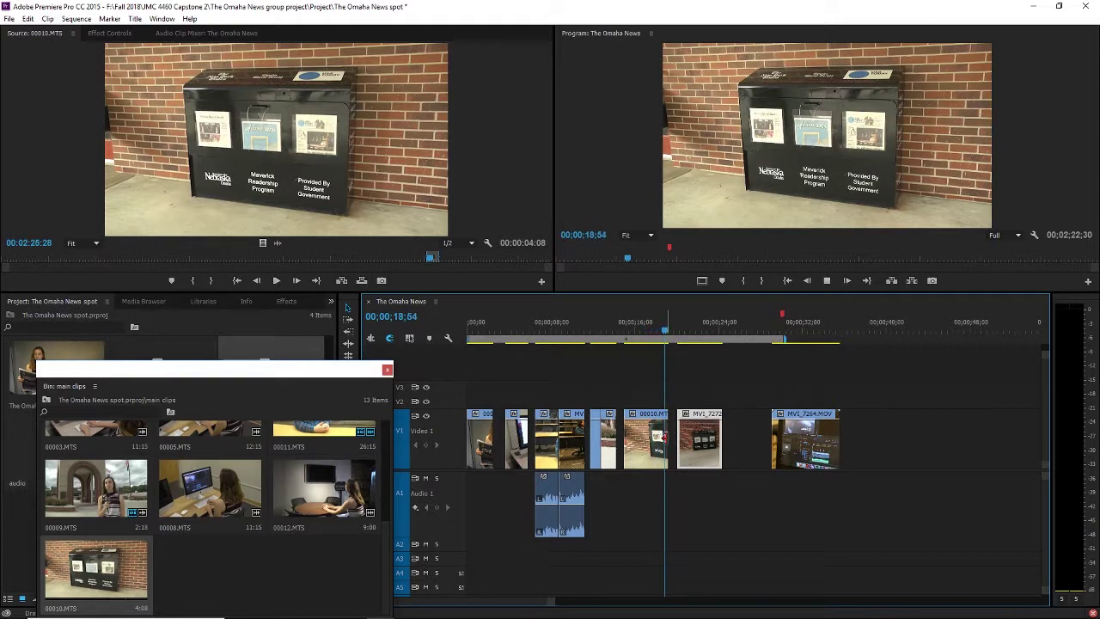
key("space")
left_click_drag(663, 437, 641, 440)
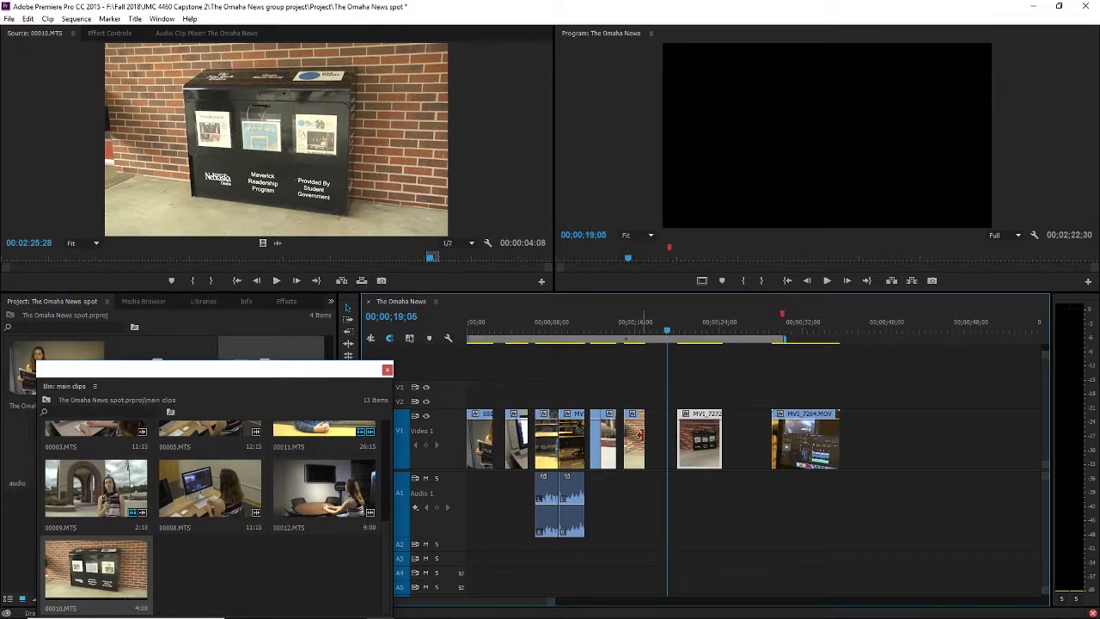
left_click(622, 324)
key("space")
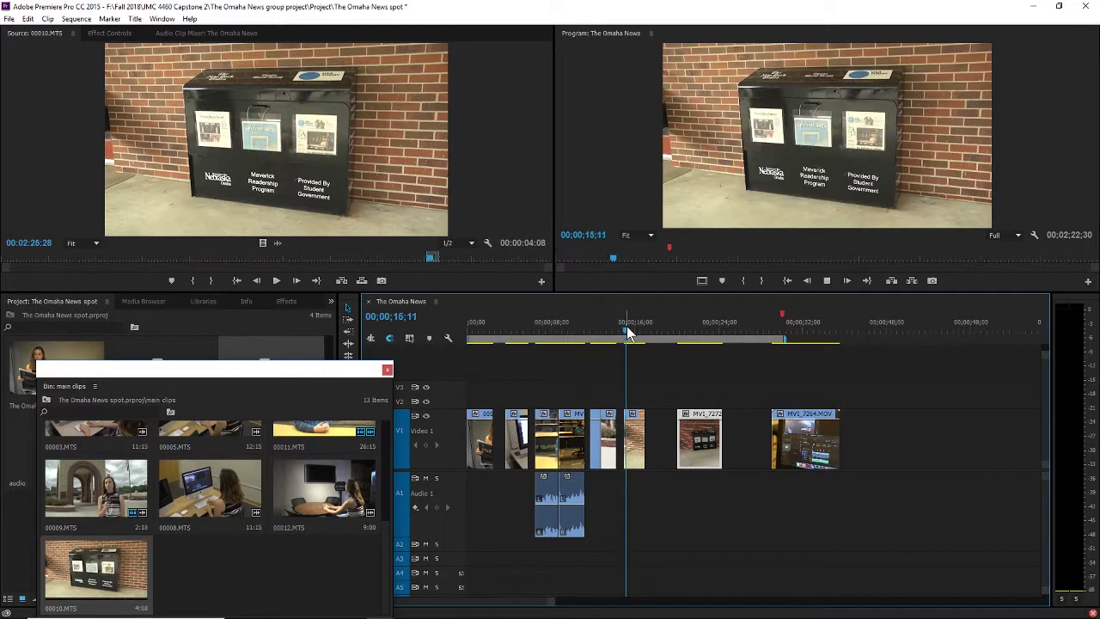
key("space")
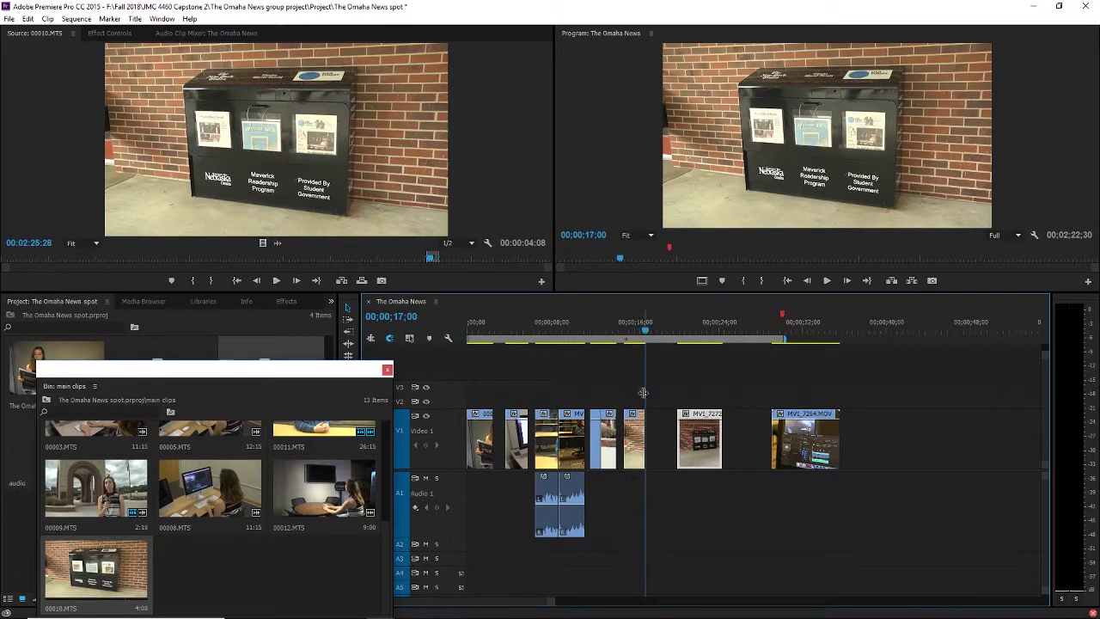
Step: Preview the trimmed 00010.MTS, butt MVI_7272.MOV against its end, and play the cut between them
left_click(625, 335)
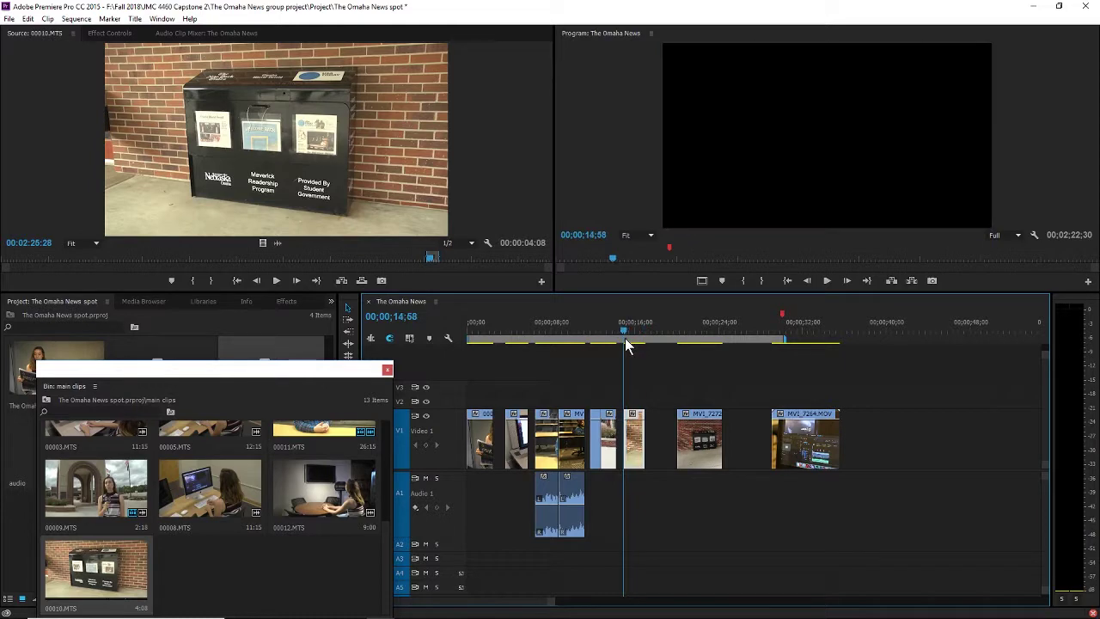
key("space")
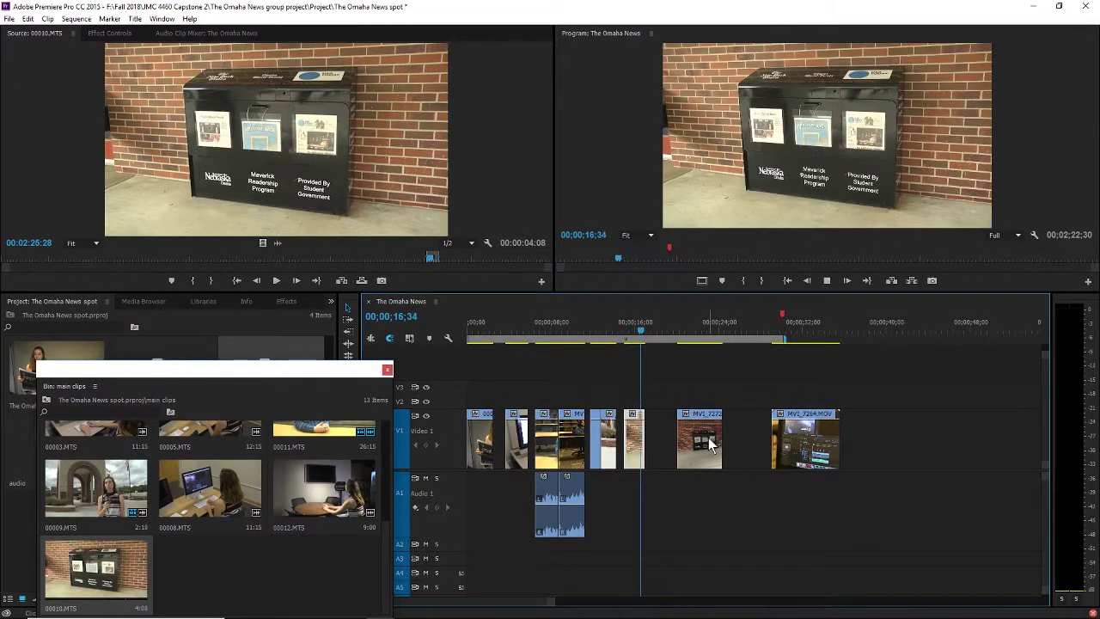
left_click_drag(719, 442, 672, 437)
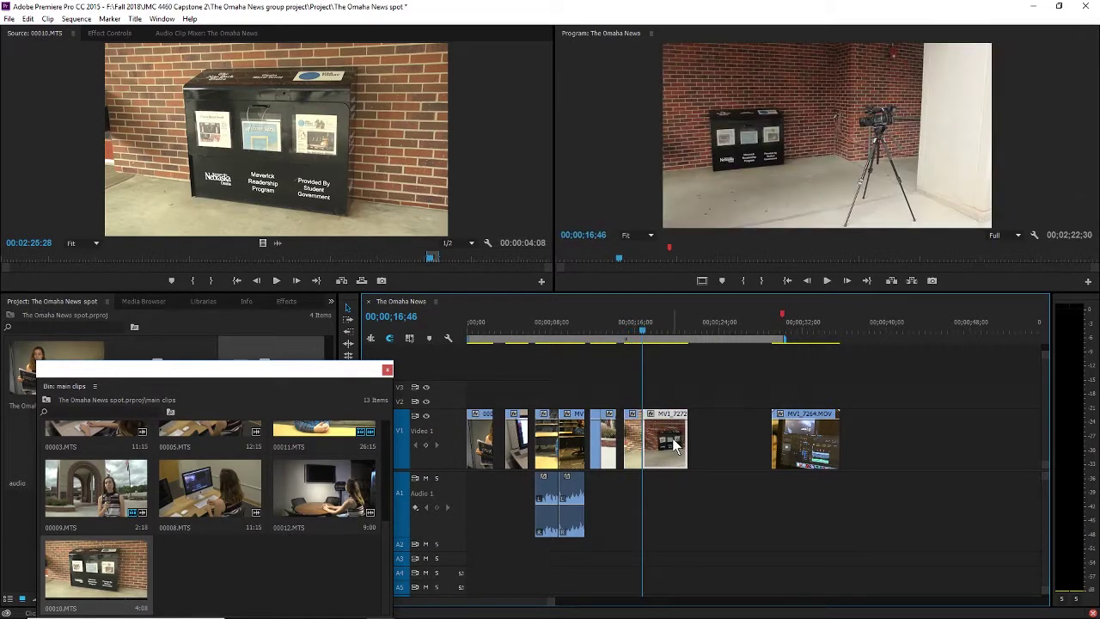
key("space")
left_click(626, 334)
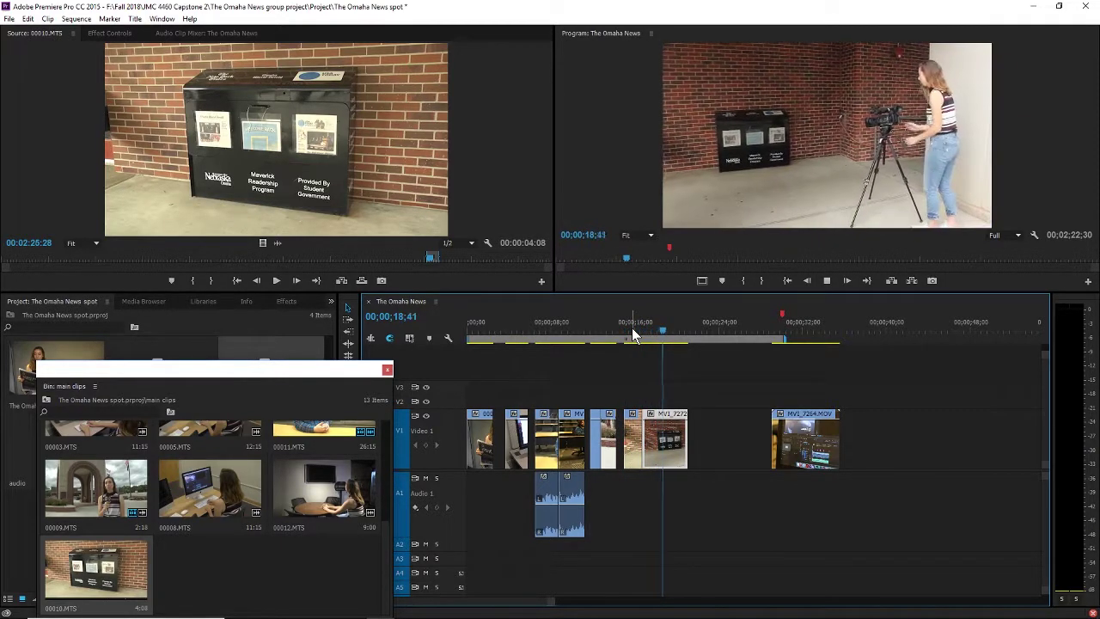
key("space")
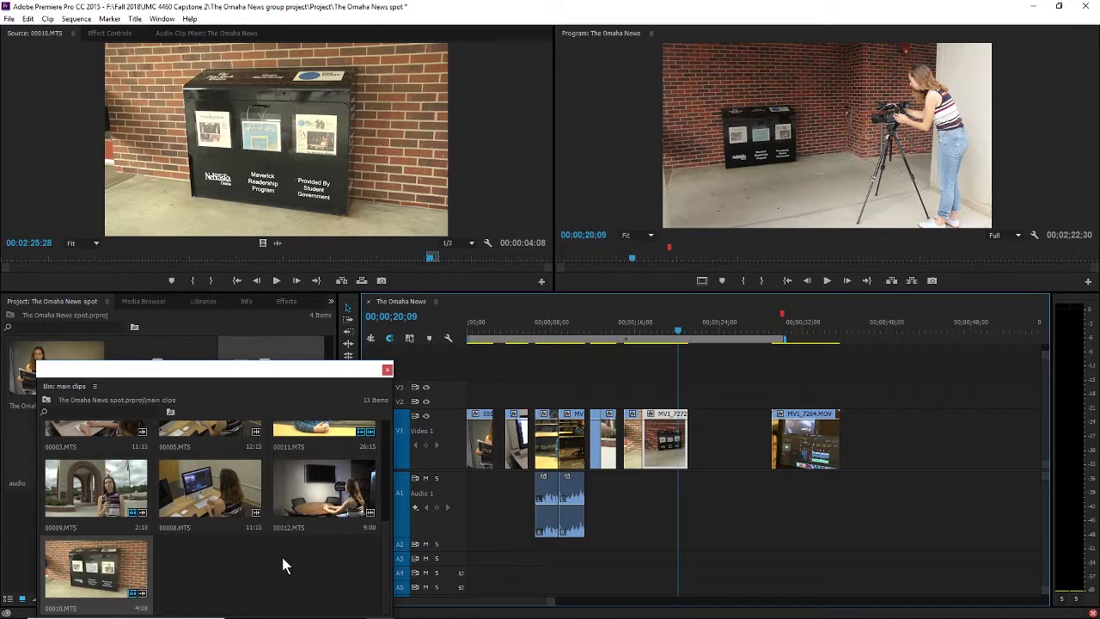
Step: Look through the main clips bin for the next shot and scrub through 00005.MTS in the Source monitor
scroll(289, 561, "up", 3)
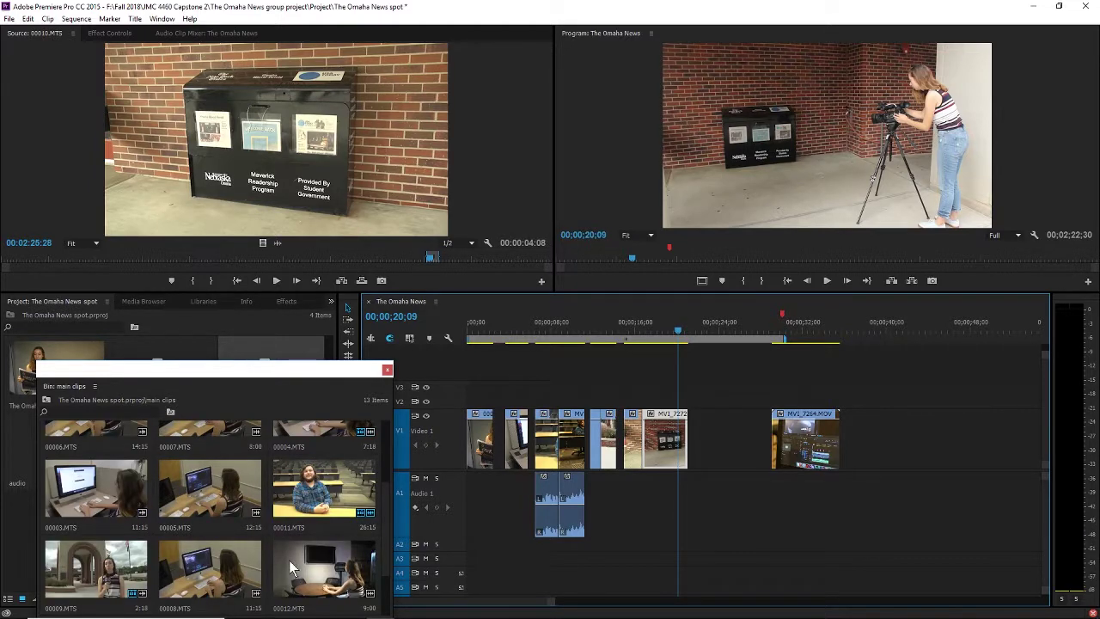
scroll(289, 568, "up", 1)
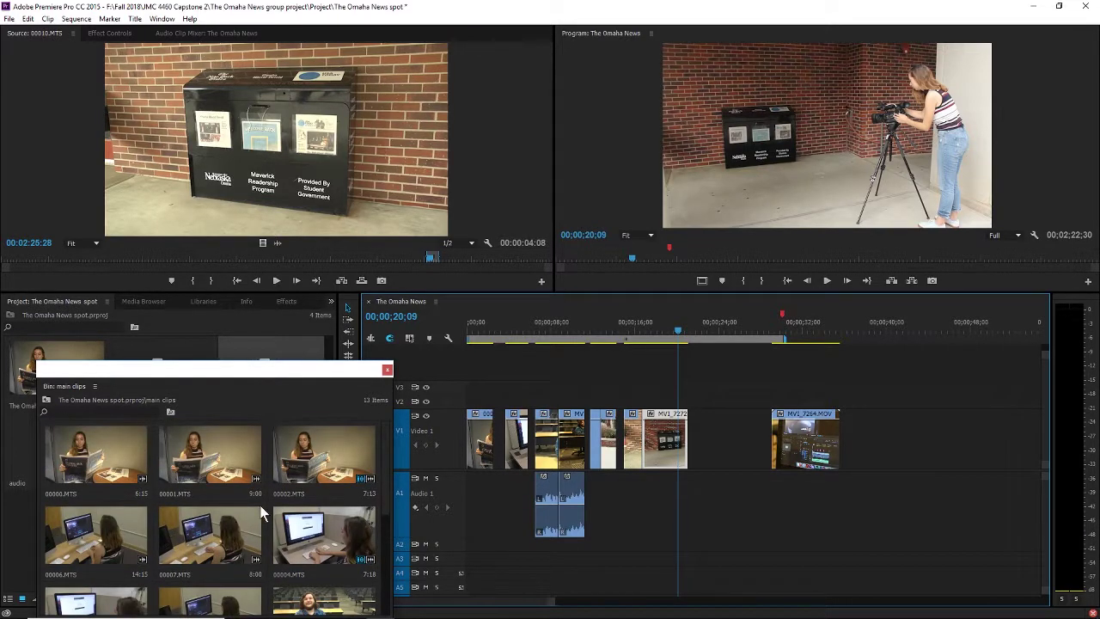
scroll(262, 514, "down", 2)
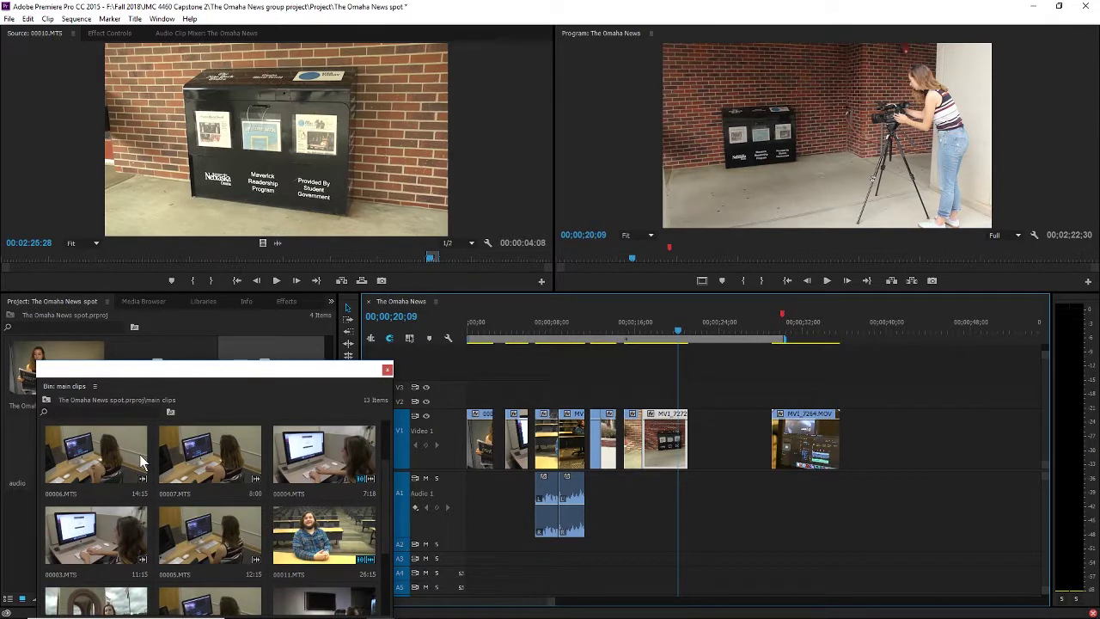
scroll(253, 476, "down", 3)
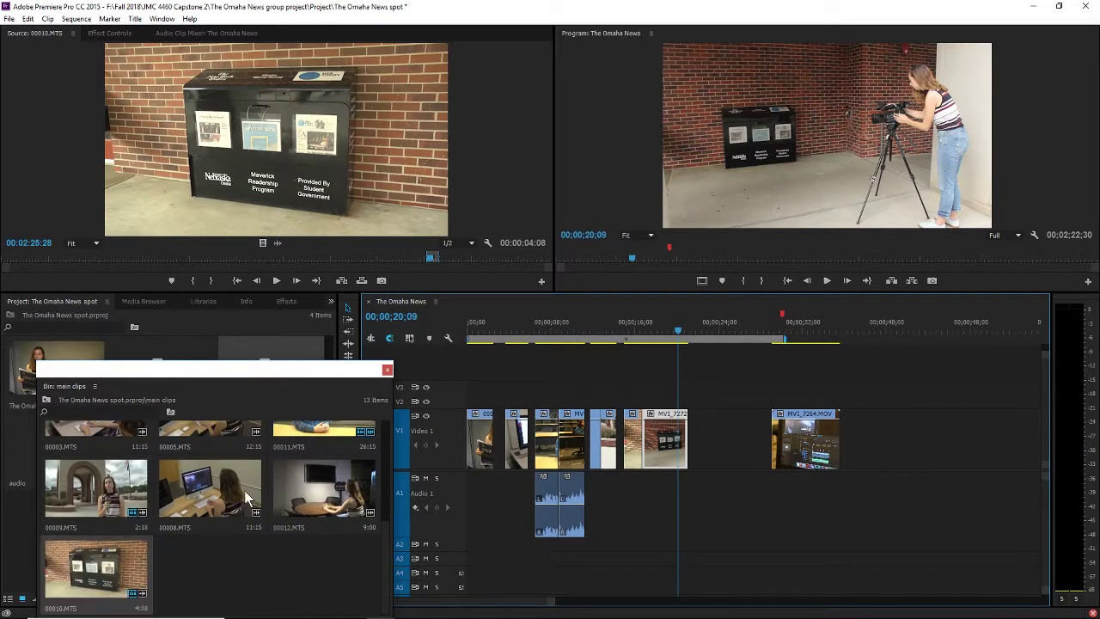
scroll(205, 507, "up", 2)
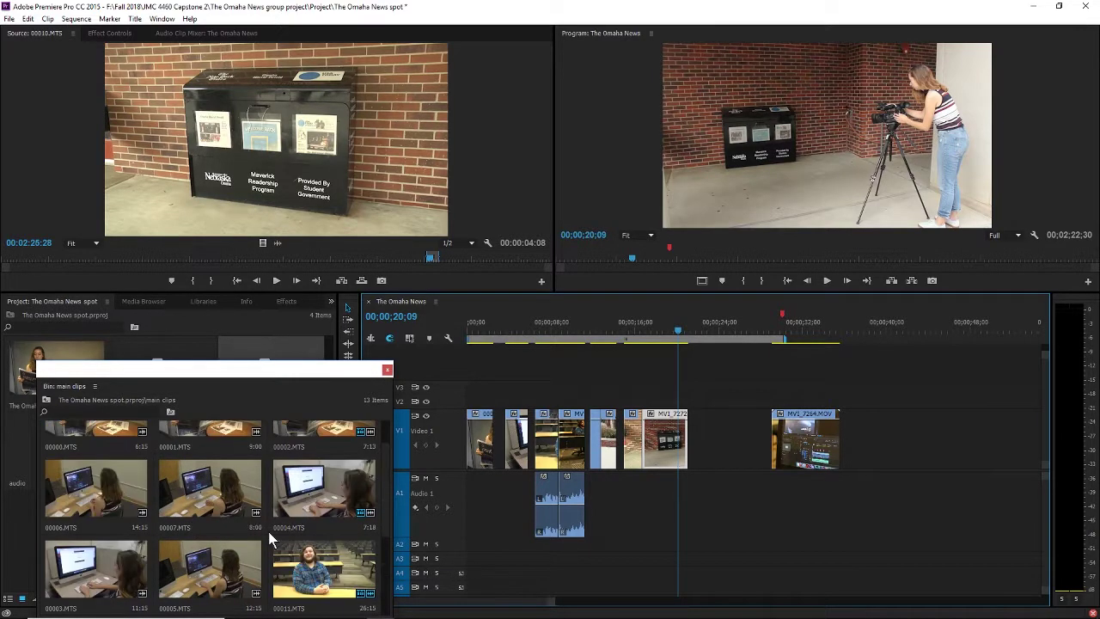
double_click(230, 509)
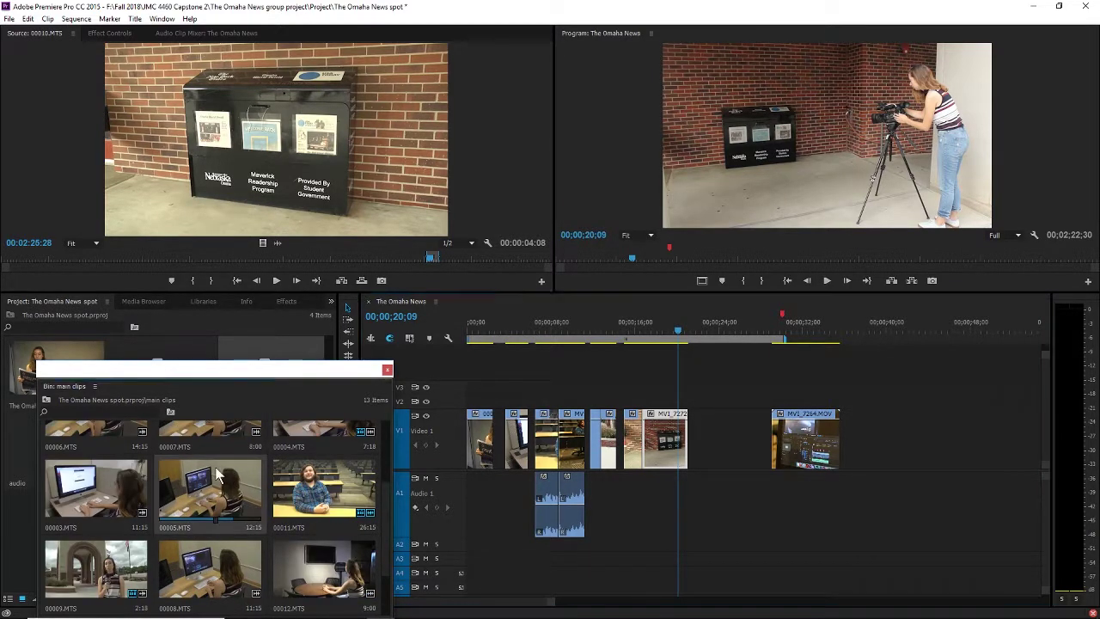
left_click_drag(117, 258, 491, 294)
scroll(147, 515, "up", 1)
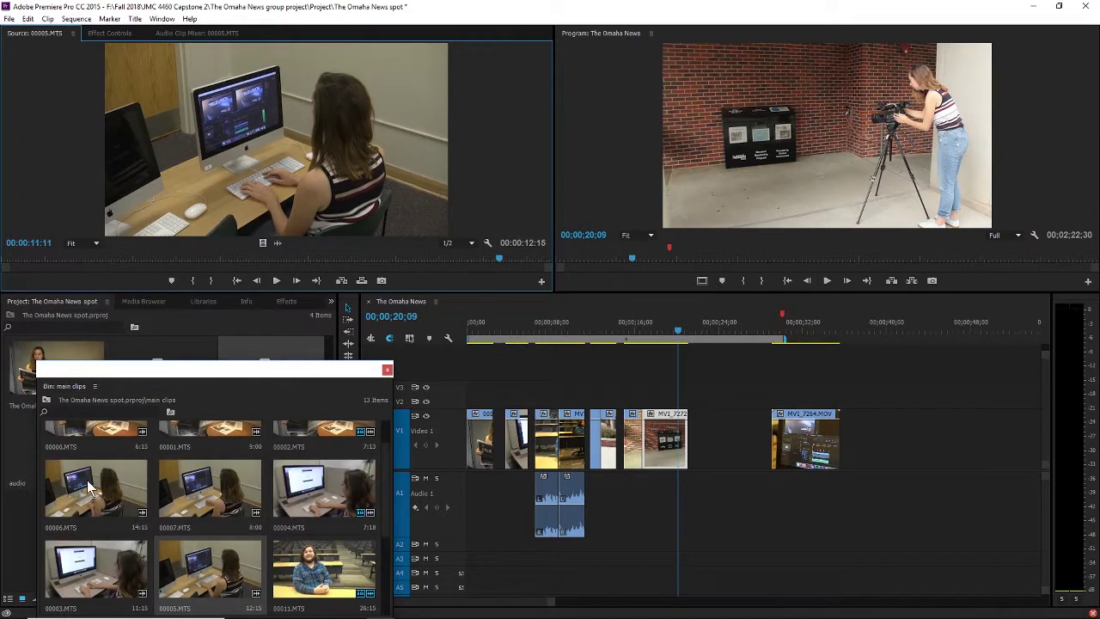
Step: Mark a section of 00006.MTS ending at 00:00:10:02 and lasting 00:00:04:08, and place it at about 00;00;23;00 on Video 1
double_click(92, 490)
left_click_drag(86, 266, 382, 284)
key("i")
key("o")
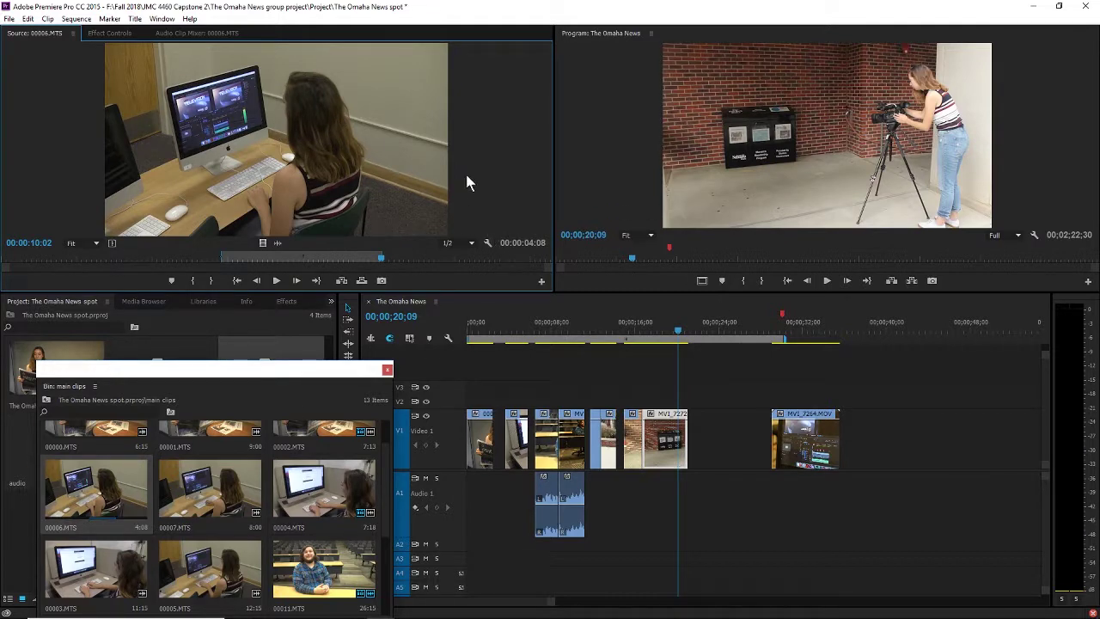
left_click_drag(467, 177, 717, 441)
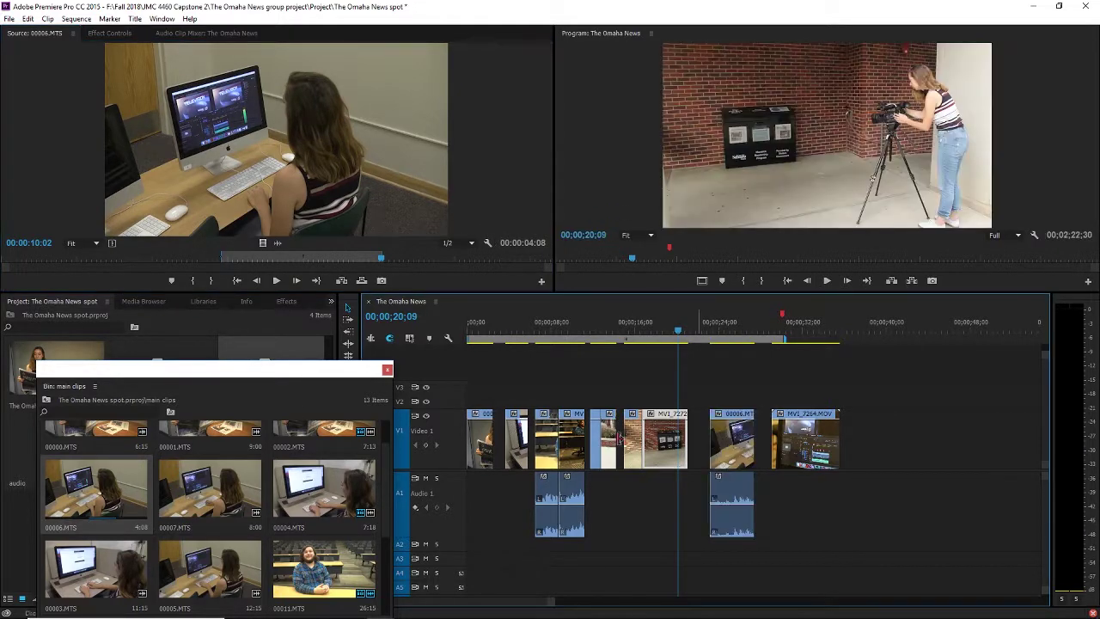
Step: Load 00005.MTS again and review it through to its end
scroll(218, 490, "down", 2)
double_click(222, 486)
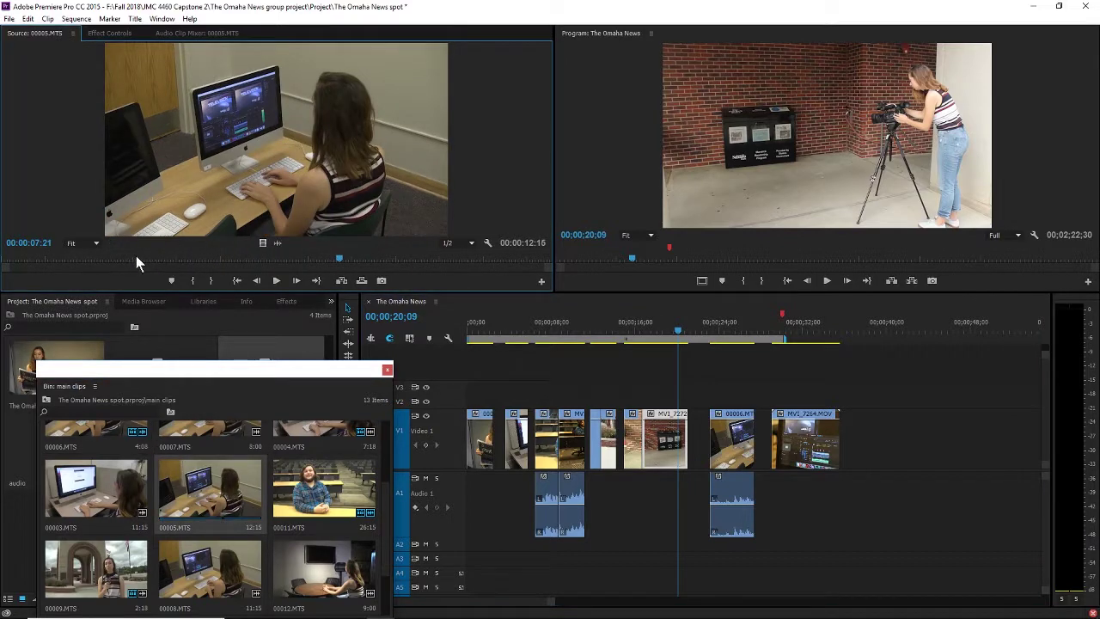
left_click_drag(136, 258, 611, 282)
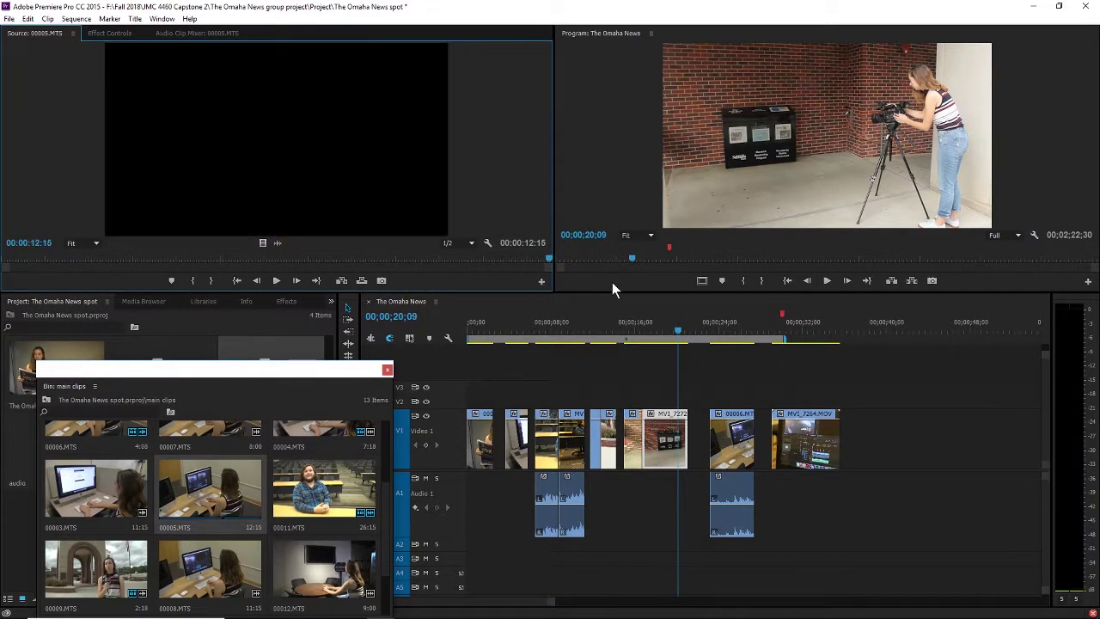
Step: Mark 00008.MTS from 00:00:01:19 to 00:00:05:23 and place the section after MVI_7264.MOV at about 00;00;37;00 on Video 1
double_click(240, 576)
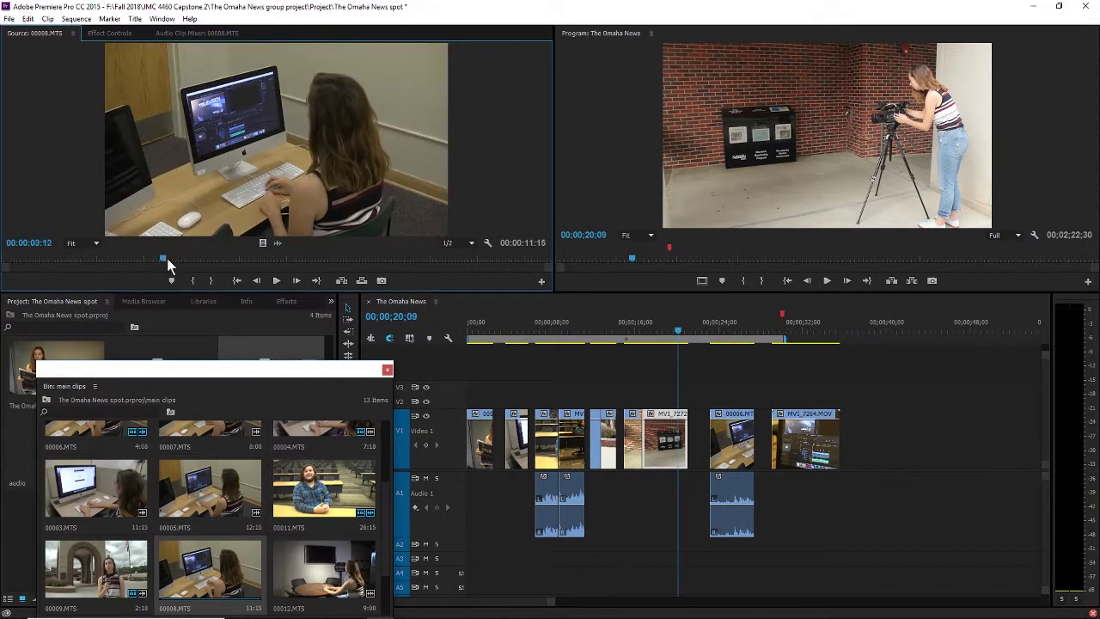
left_click_drag(167, 258, 77, 266)
scroll(204, 523, "down", 2)
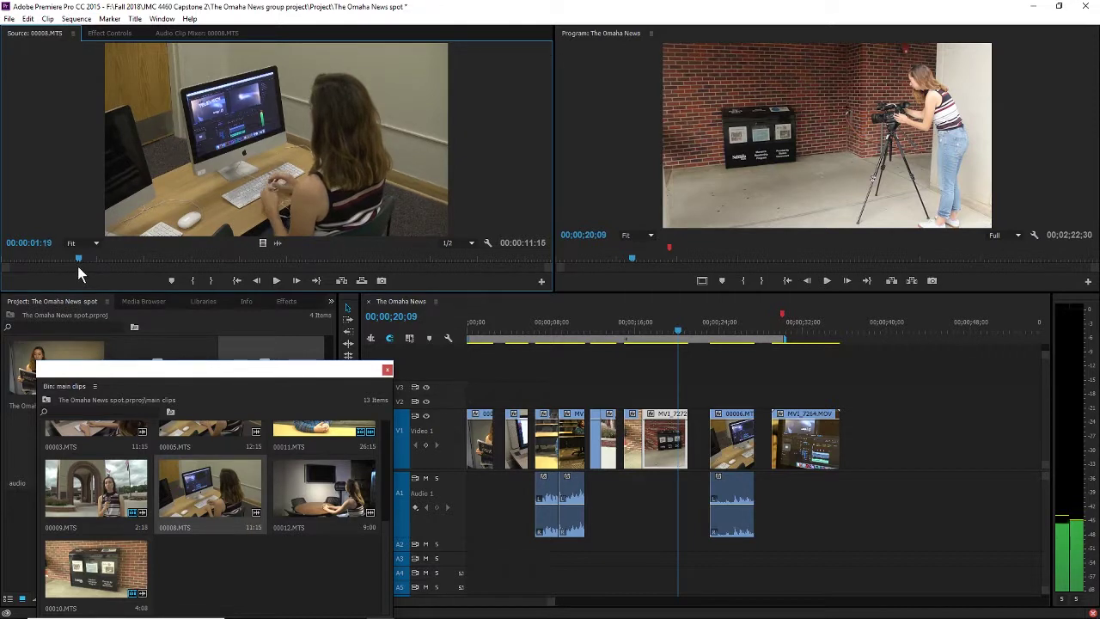
key("i")
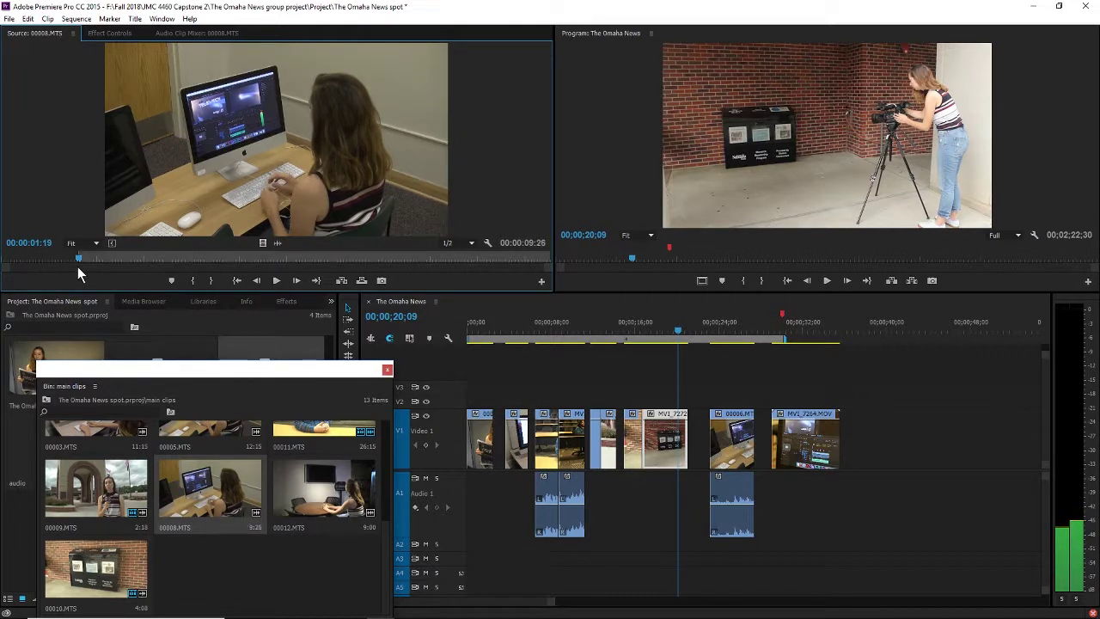
left_click_drag(77, 267, 275, 294)
key("o")
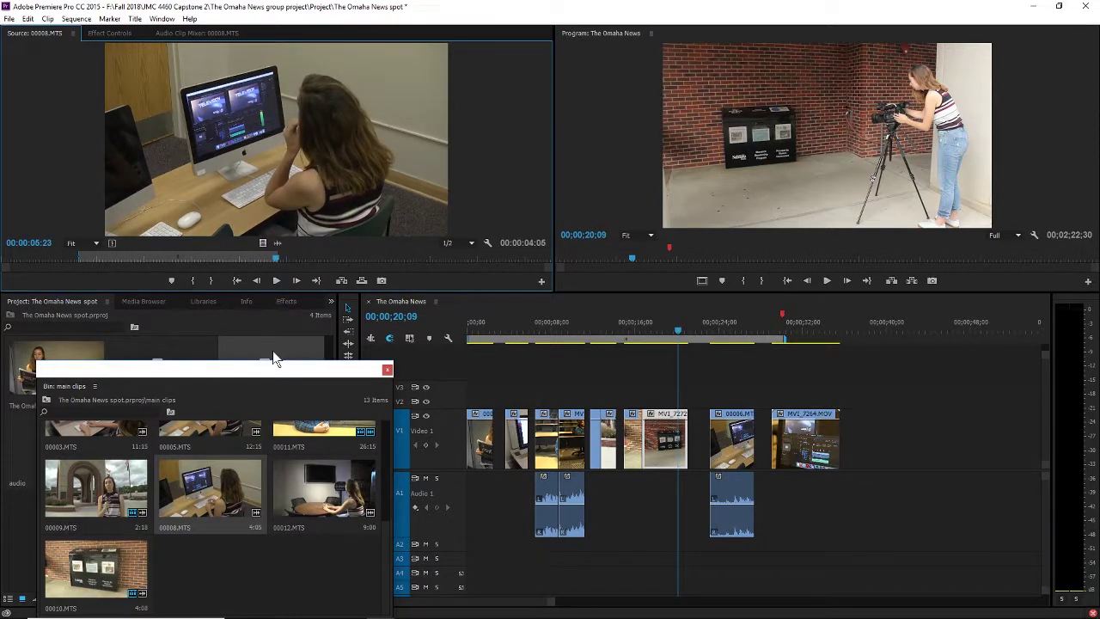
left_click_drag(287, 189, 857, 437)
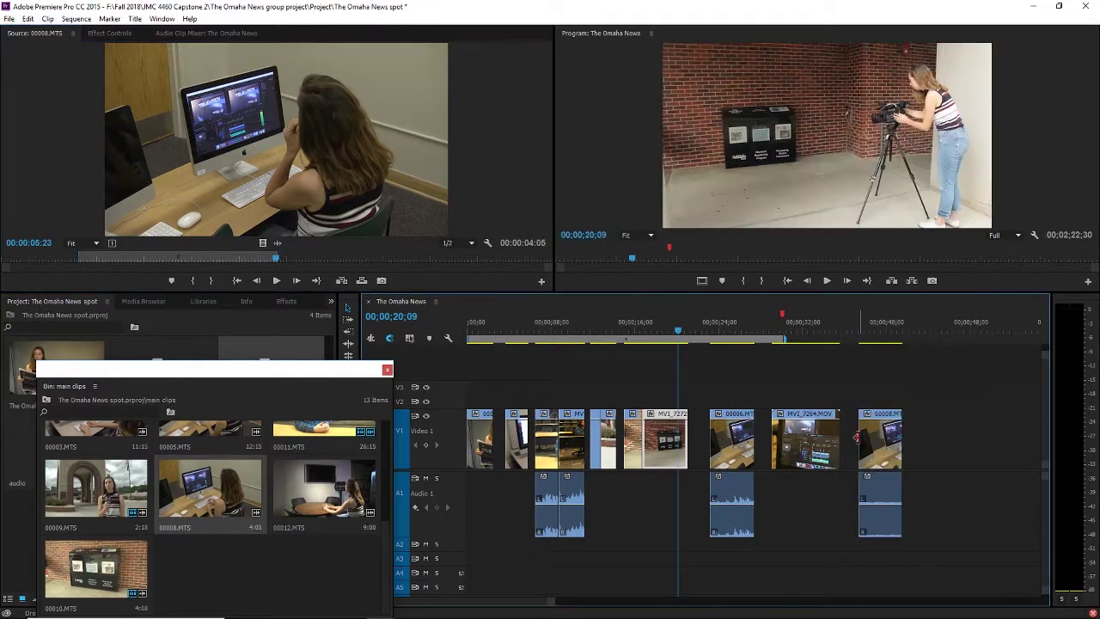
Step: Delete the Audio 1 portions of the 00008.MTS and 00006.MTS clips, keeping their video
left_click(880, 495)
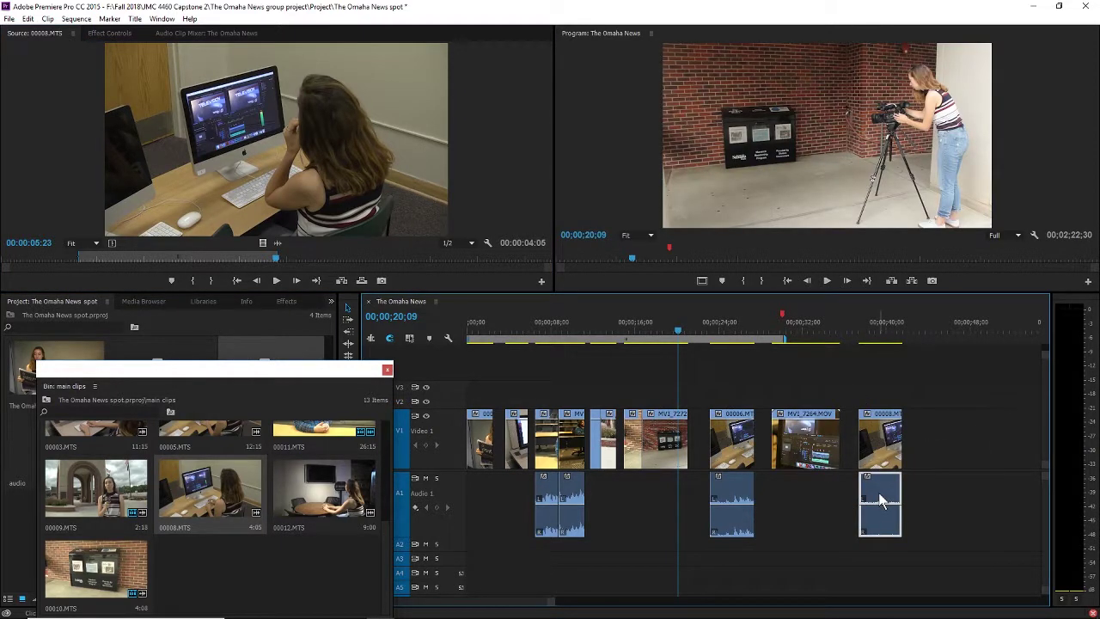
key("Delete")
left_click(722, 494)
key("Delete")
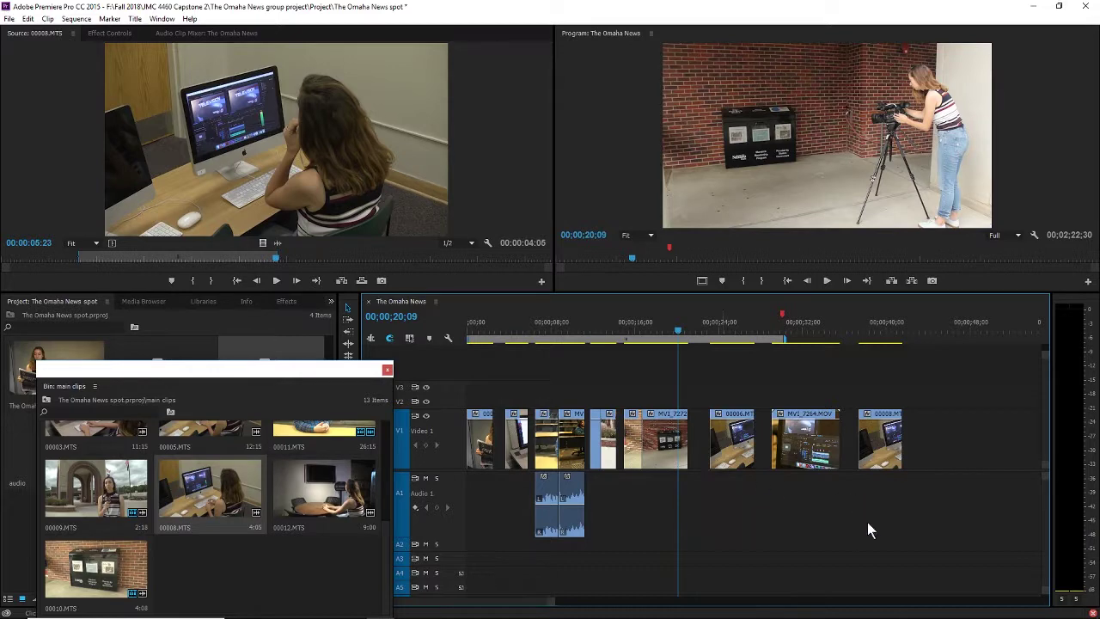
Step: Preview the start of 00006.MTS, move MVI_7264.MOV to about 00;00;44;00, and place 00008.MTS after 00006.MTS at about 00;00;28;30
left_click(711, 326)
key("space")
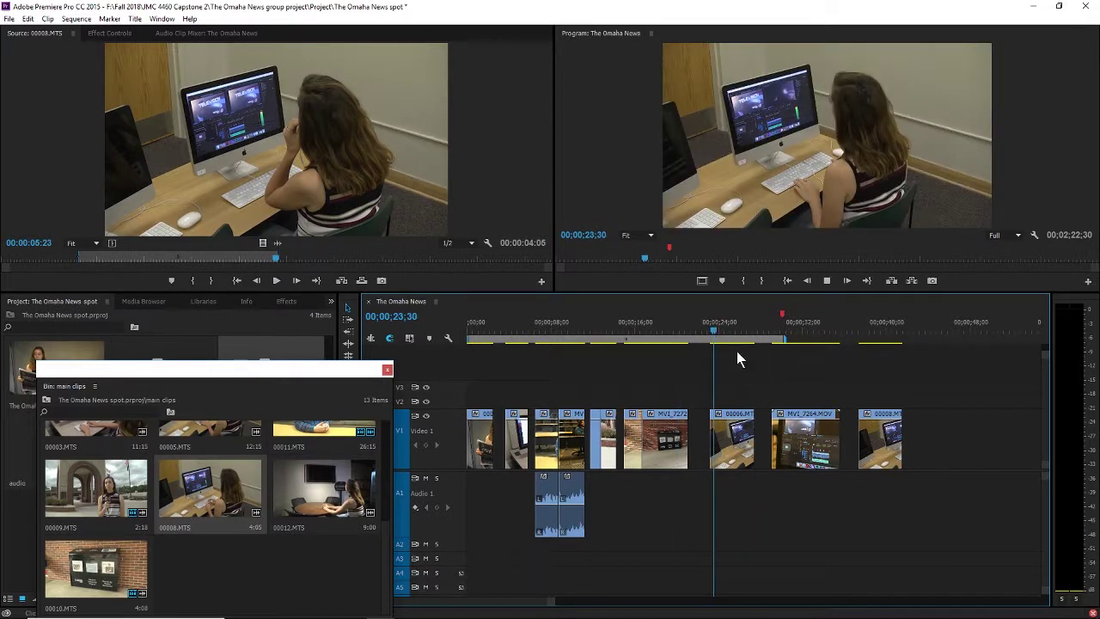
key("space")
left_click_drag(806, 444, 958, 446)
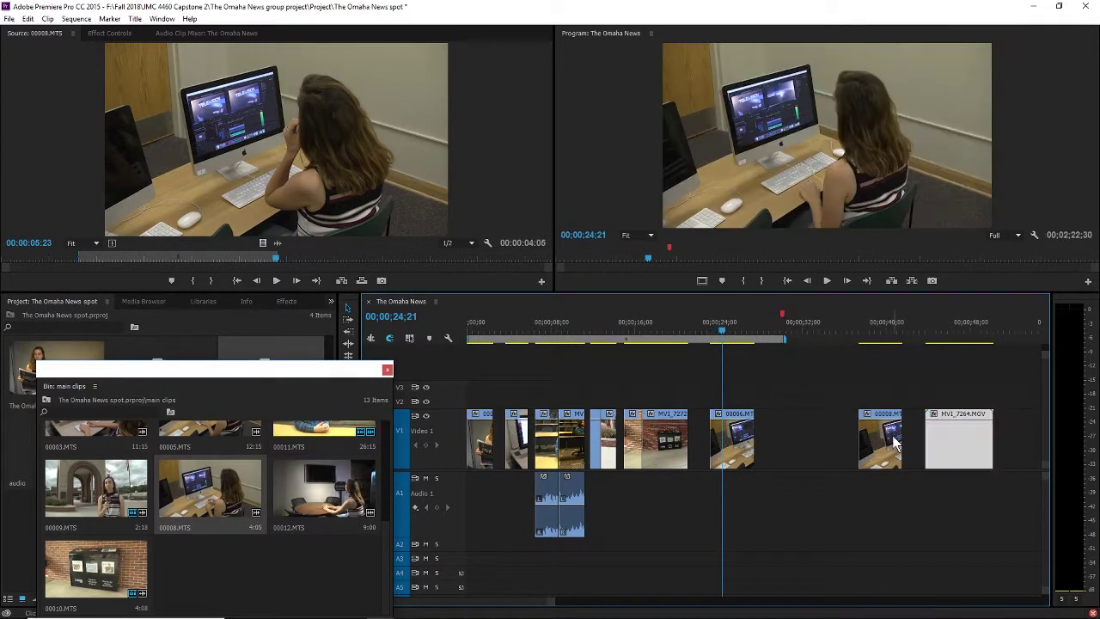
left_click(895, 447)
left_click_drag(879, 445, 785, 447)
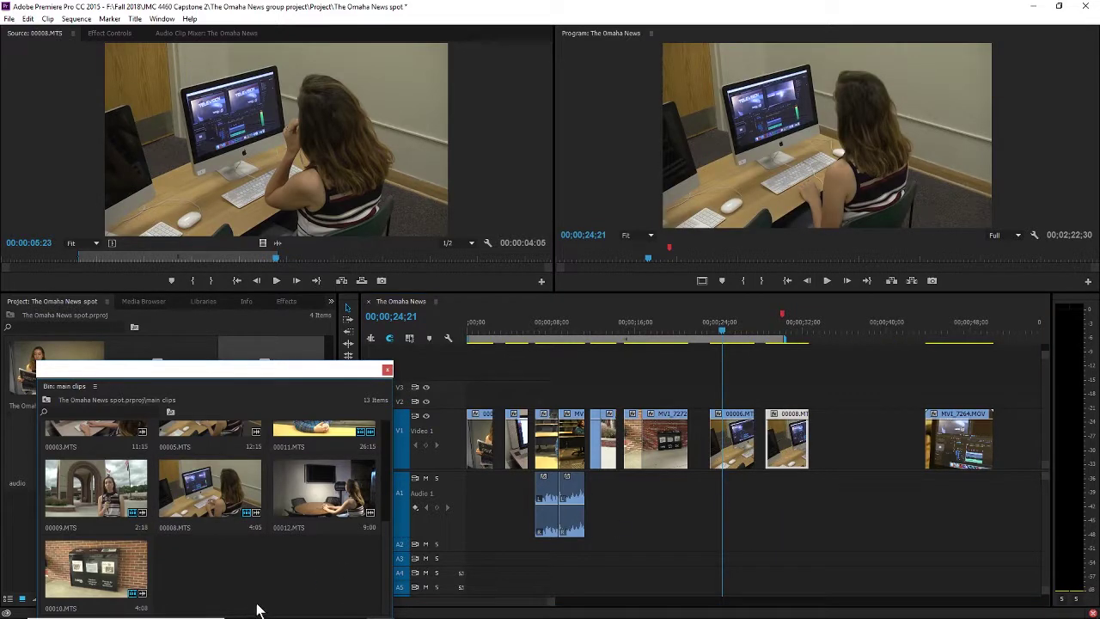
Step: Review the computer shots 00007.MTS, 00005.MTS and 00008.MTS in the Source monitor to compare their footage
scroll(217, 585, "up", 1)
scroll(237, 505, "up", 1)
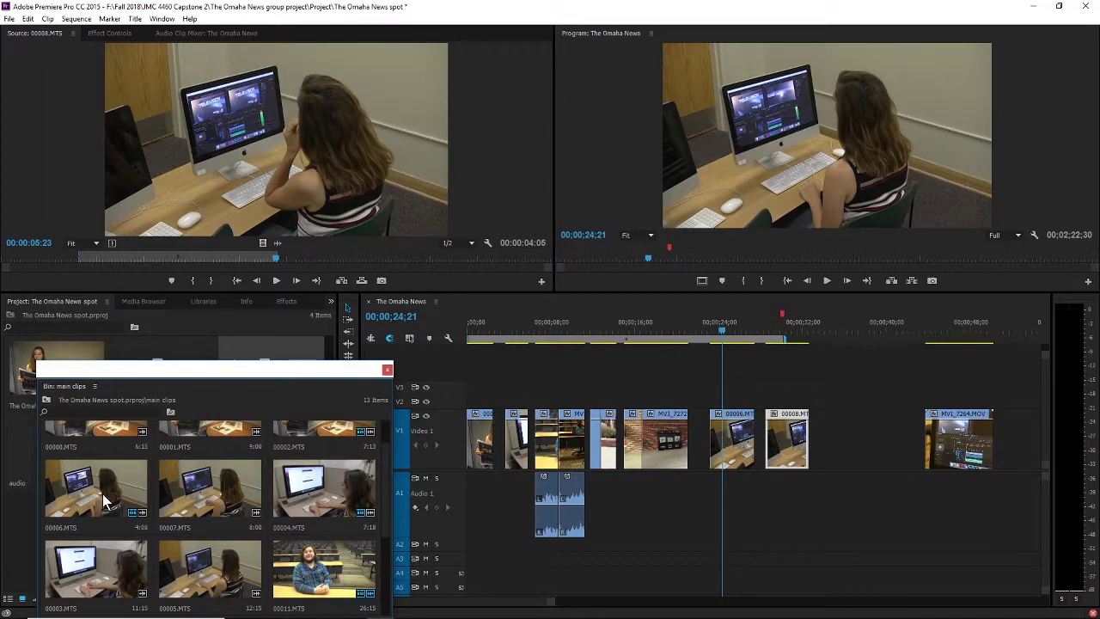
double_click(180, 492)
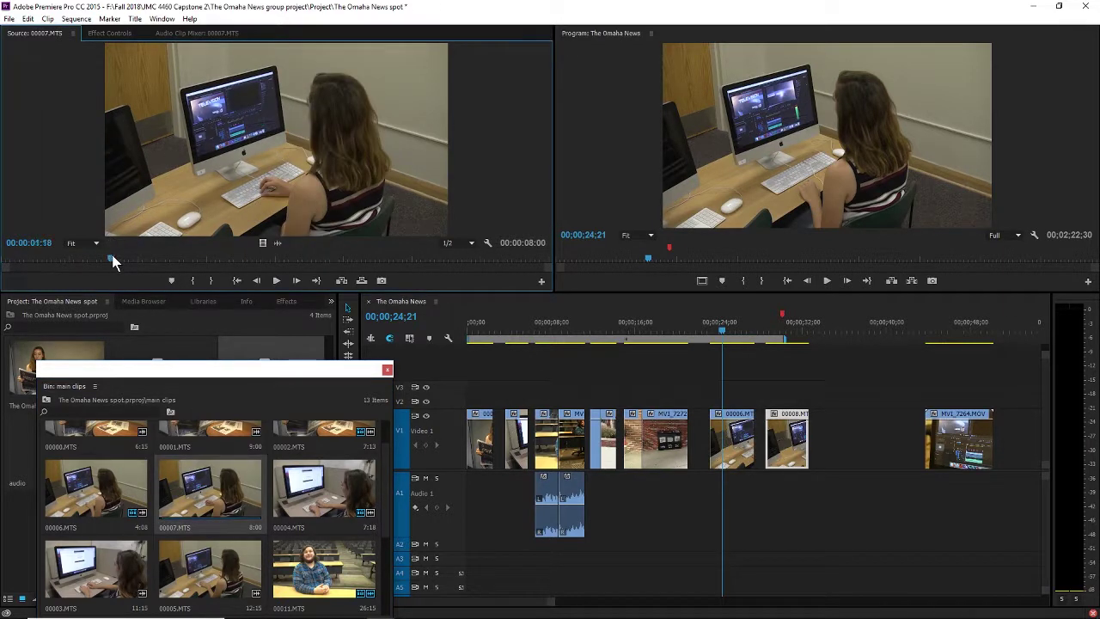
left_click_drag(112, 256, 269, 279)
scroll(305, 507, "down", 2)
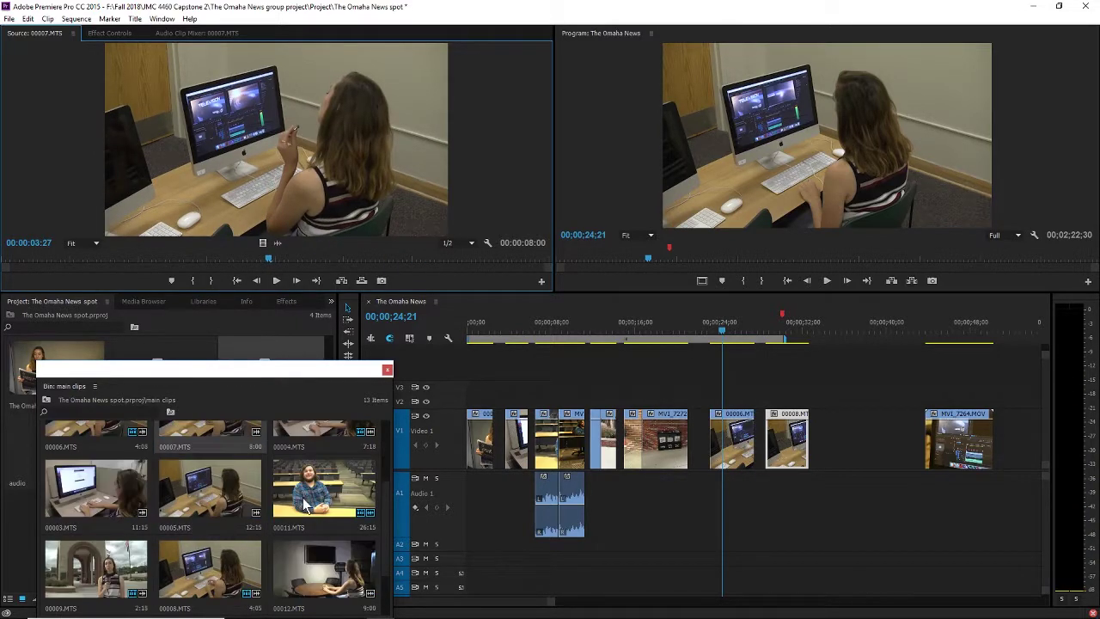
double_click(214, 505)
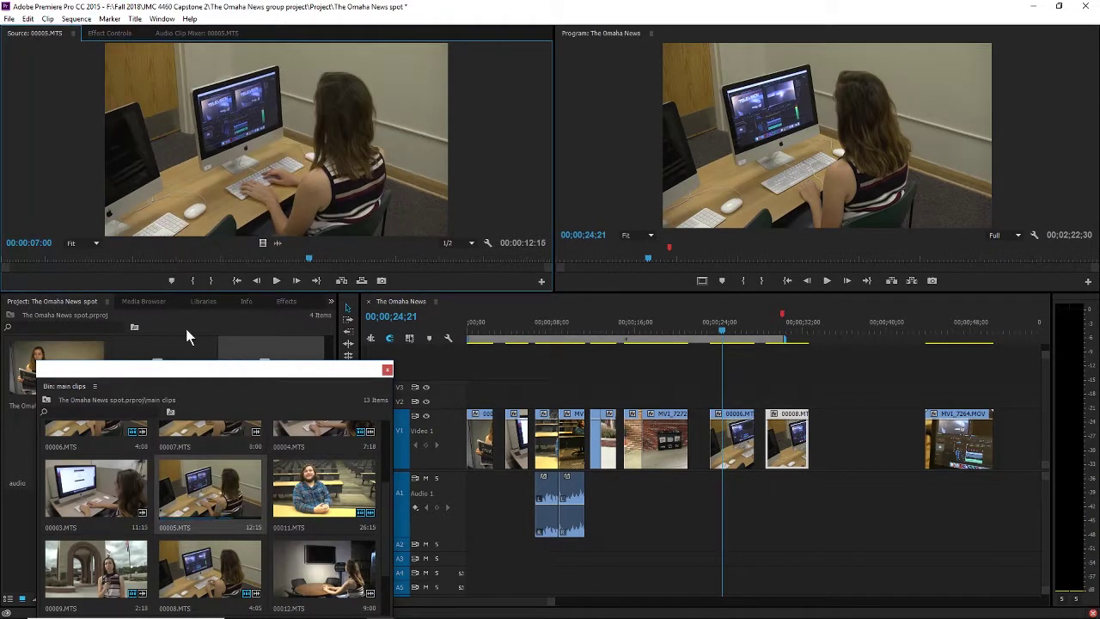
double_click(199, 555)
left_click_drag(234, 256, 549, 258)
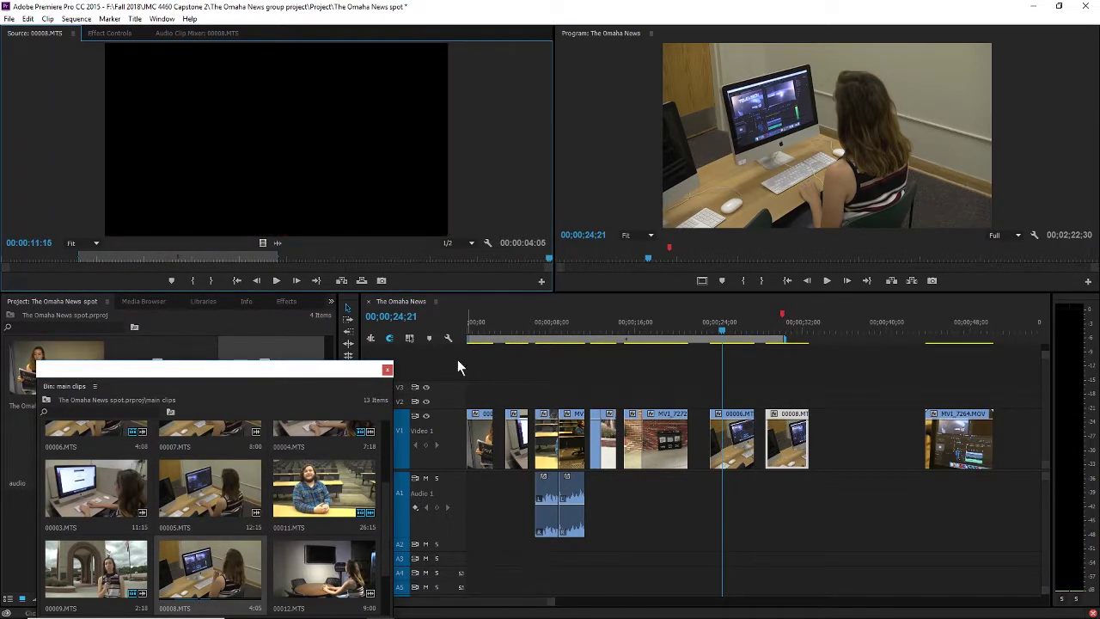
Step: Open 00007.MTS from the main clips bin in the Source monitor and scrub it through to its end
scroll(220, 490, "up", 1)
double_click(218, 505)
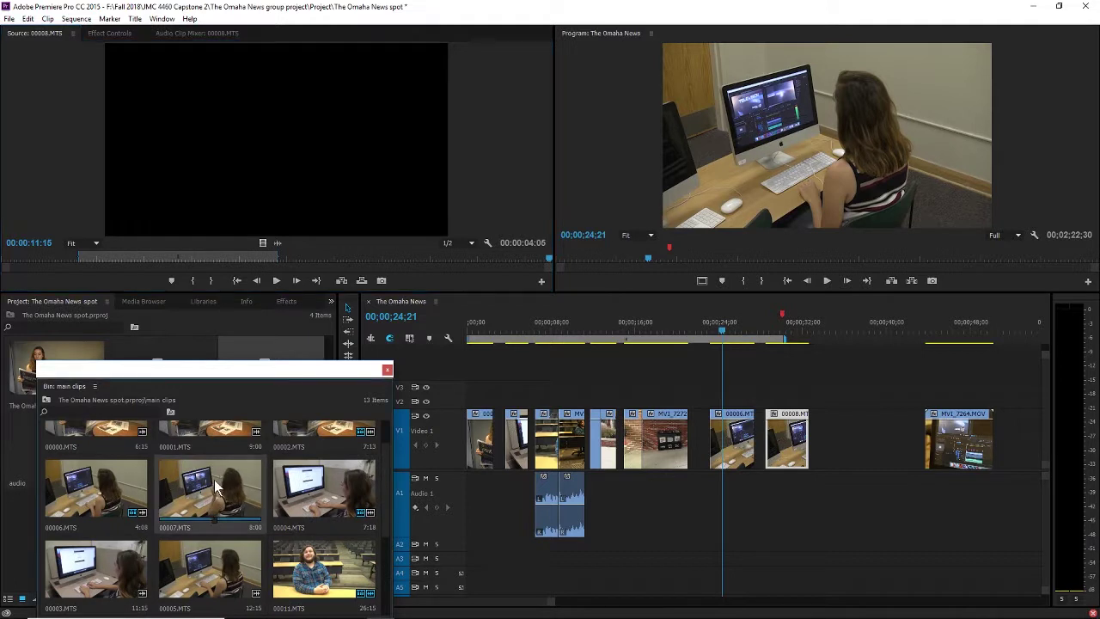
left_click_drag(225, 256, 576, 267)
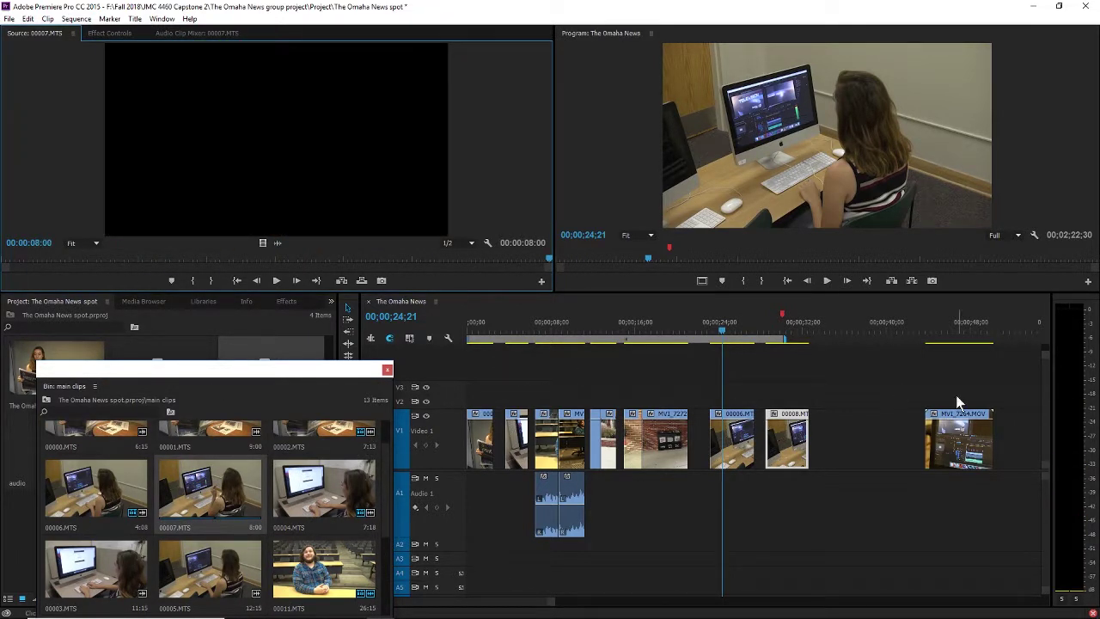
Step: Play the sequence from 00006.MTS through 00008.MTS and delete the 00006.MTS clip from Video 1
left_click(800, 531)
left_click_drag(722, 331, 718, 333)
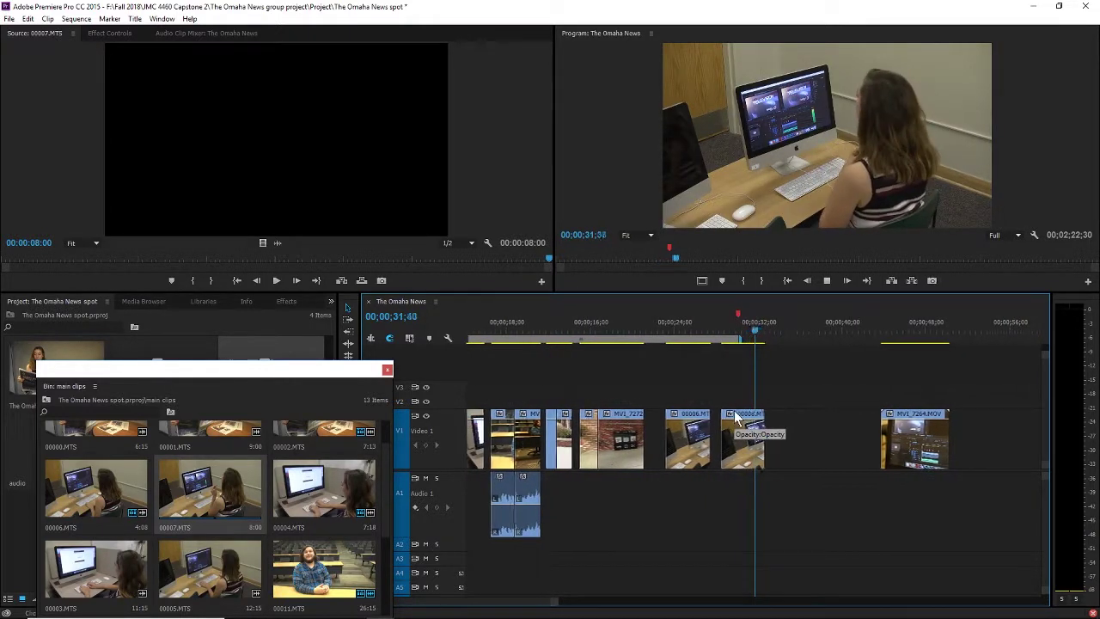
key("space")
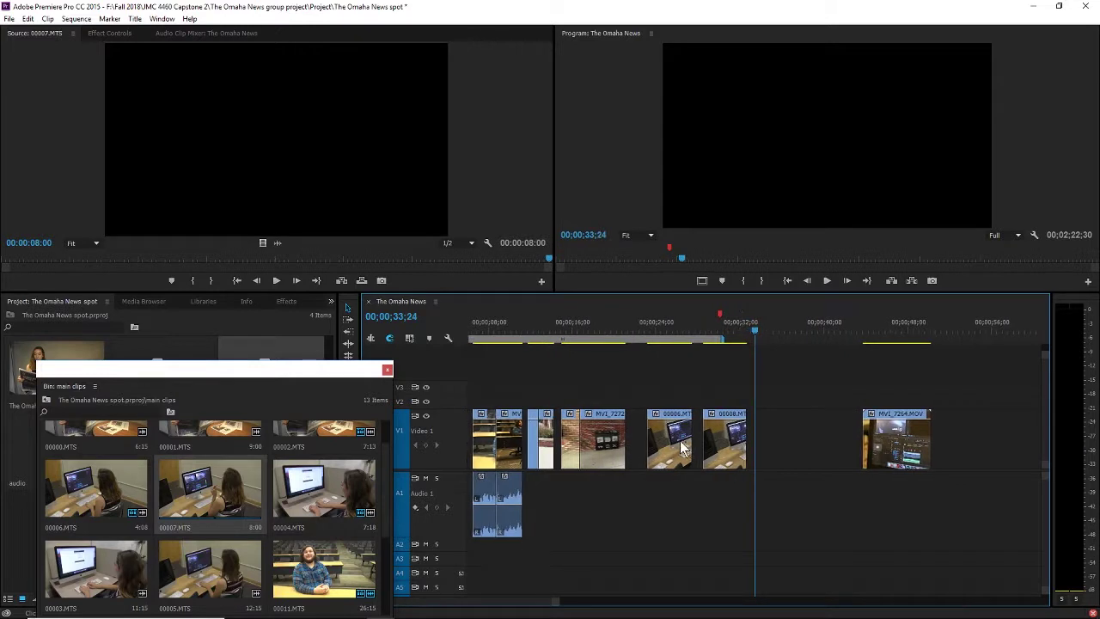
left_click(678, 444)
key("Delete")
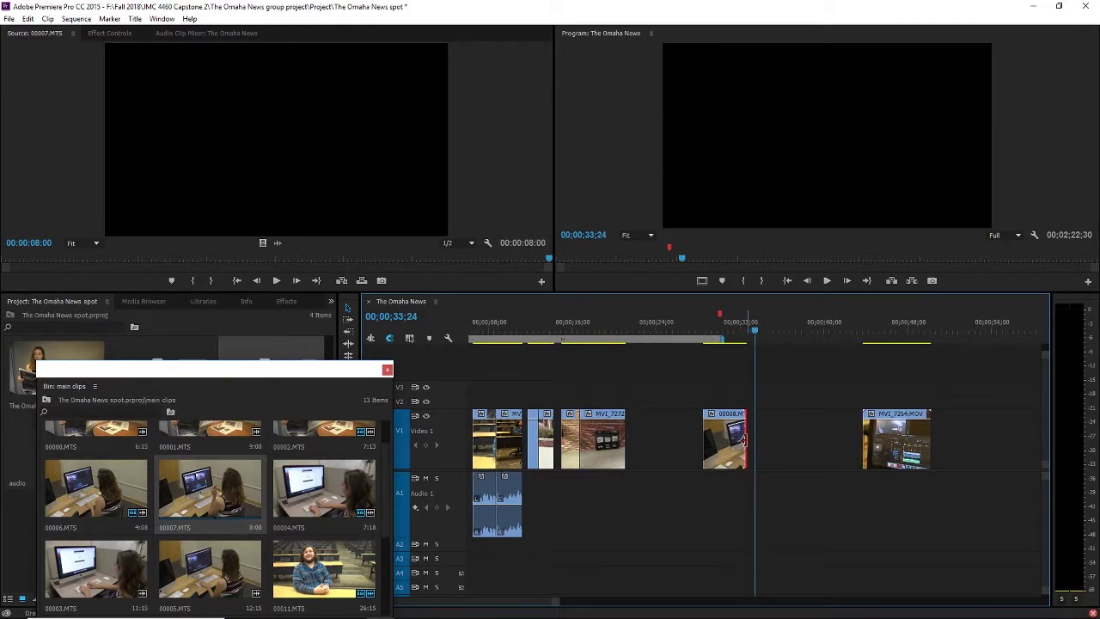
Step: Extend the end of 00008.MTS on Video 1 to about 00;00;33;06, checking the end of the shot in playback
left_click_drag(744, 438, 755, 439)
left_click(745, 333)
key("space")
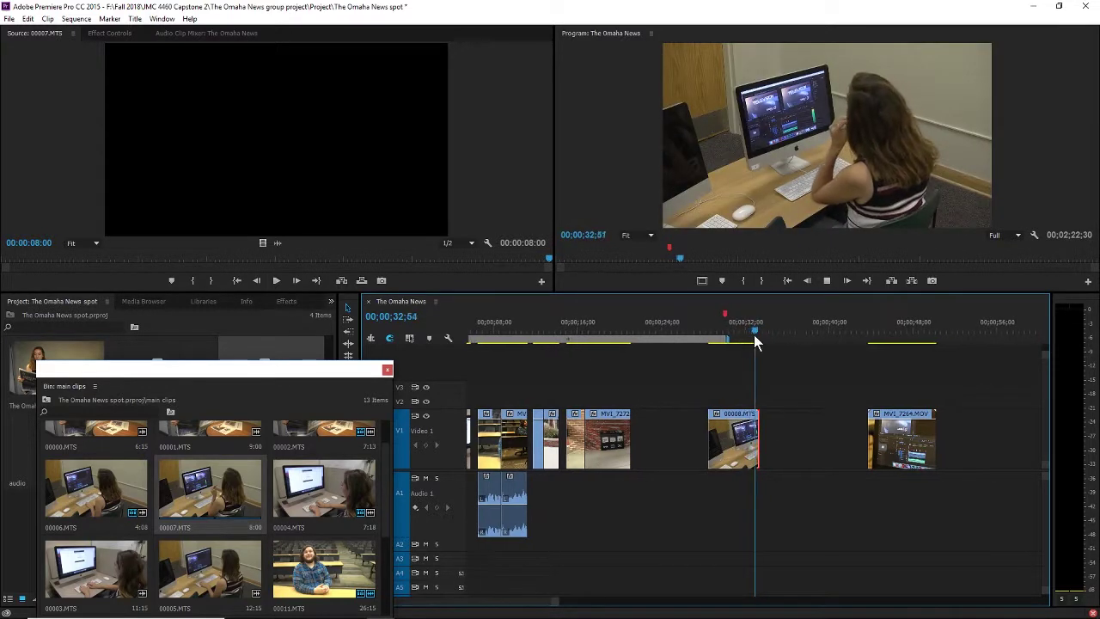
key("space")
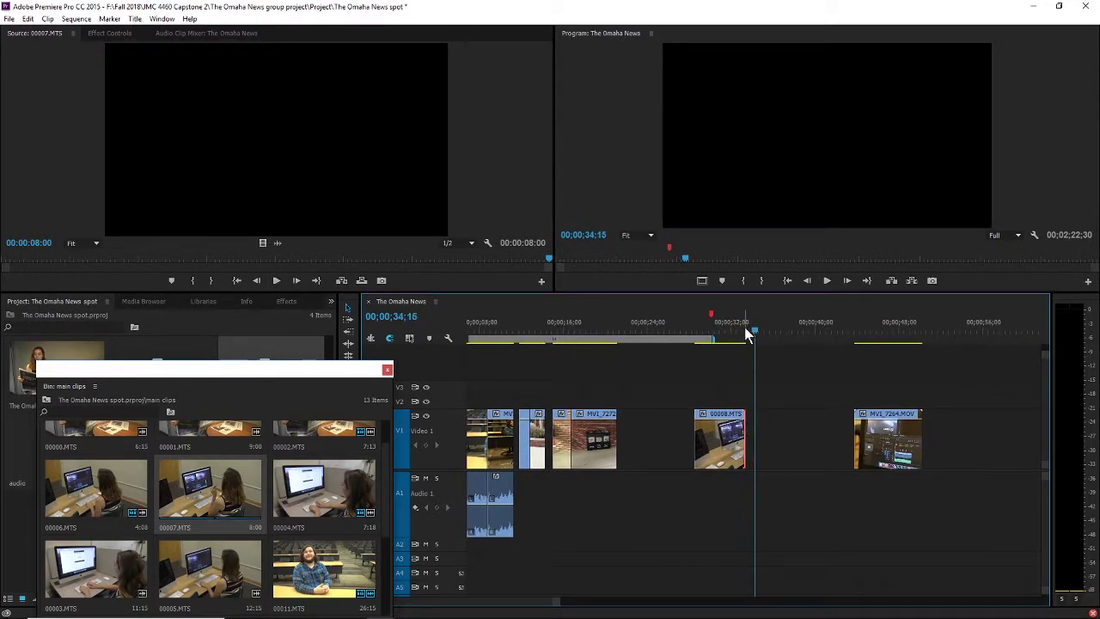
mouse_move(747, 333)
left_mouse_down()
mouse_move(733, 333)
mouse_move(750, 333)
mouse_move(744, 347)
left_mouse_up()
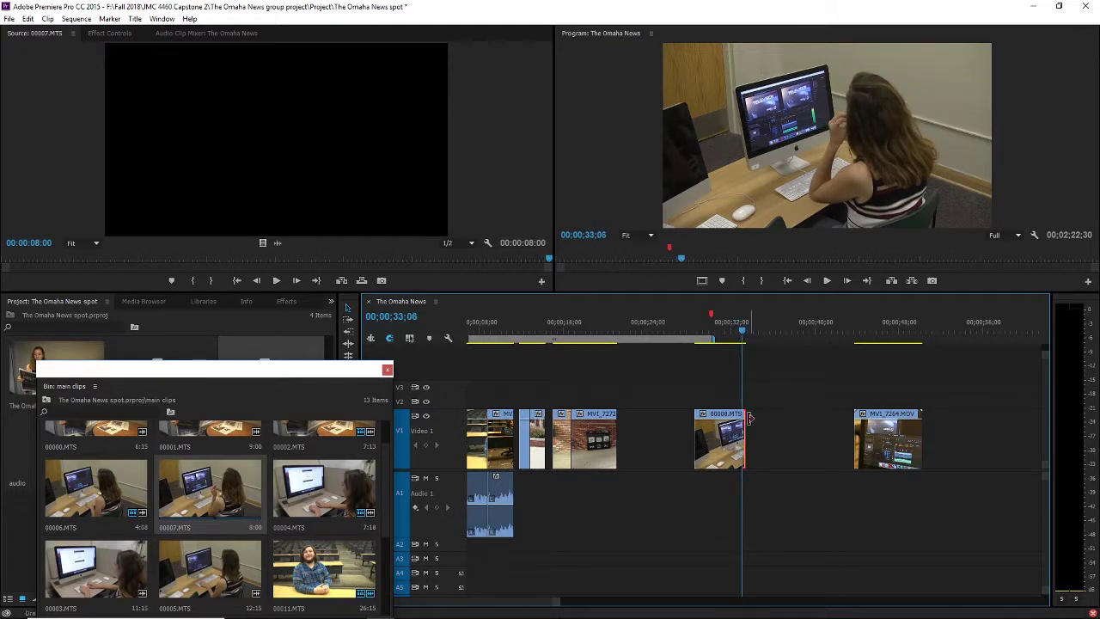
left_click_drag(746, 419, 744, 414)
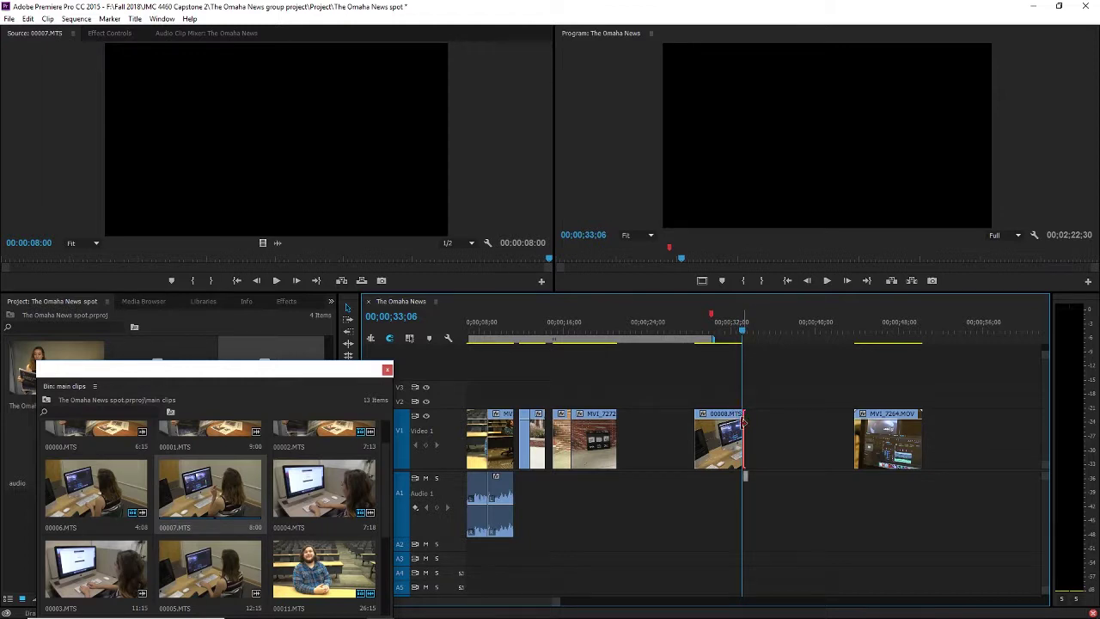
left_click_drag(744, 421, 747, 422)
left_click_drag(744, 325, 730, 330)
key("space")
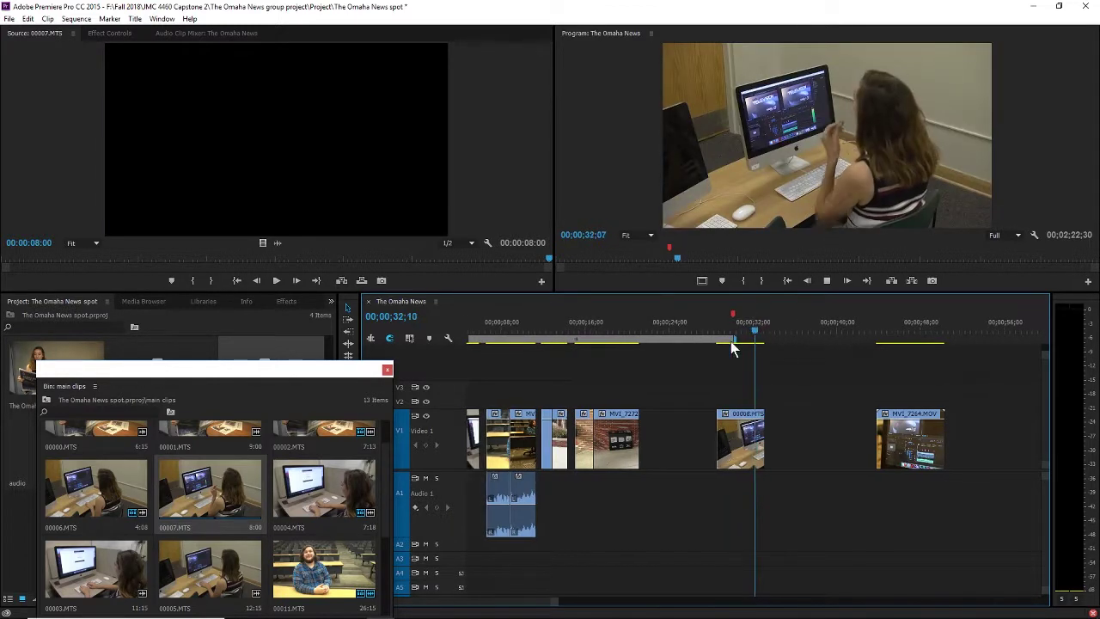
key("space")
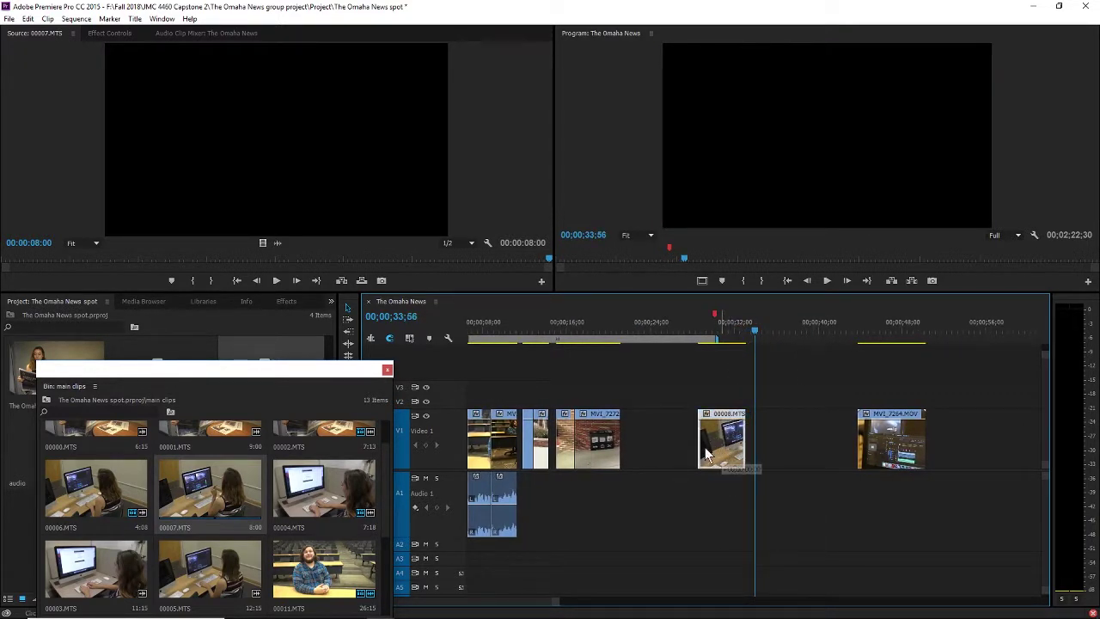
Step: Move 00008.MTS to about 00;00;21;40, just after MVI_7272, and preview both MVI_7264.MOV and the moved clip
mouse_move(704, 456)
left_mouse_down()
mouse_move(659, 463)
mouse_move(689, 467)
left_mouse_up()
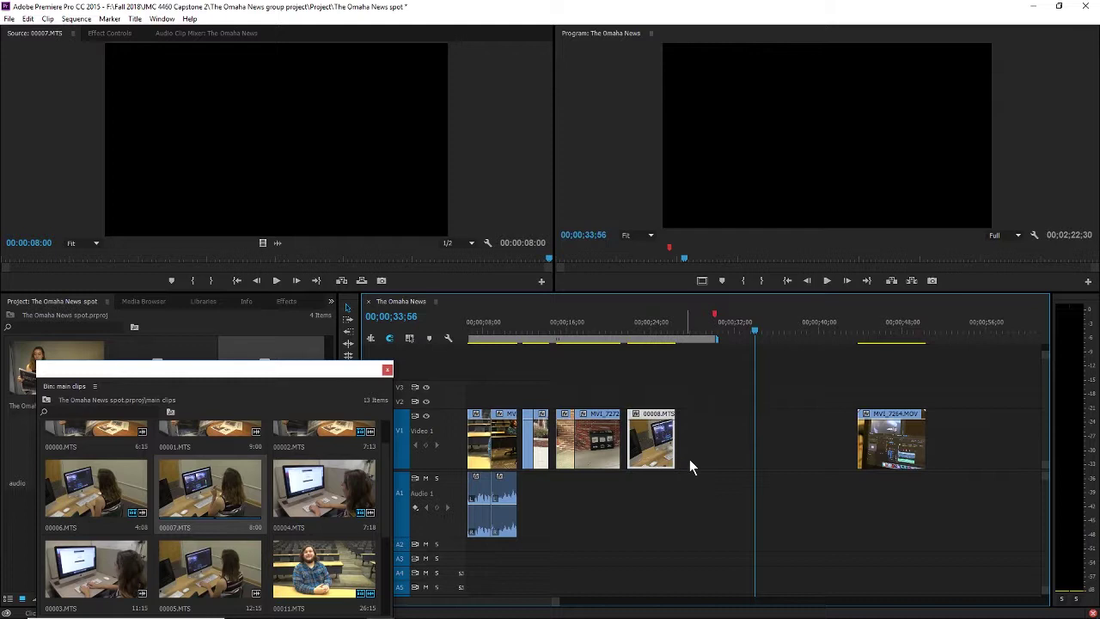
left_click(885, 430)
left_click(862, 331)
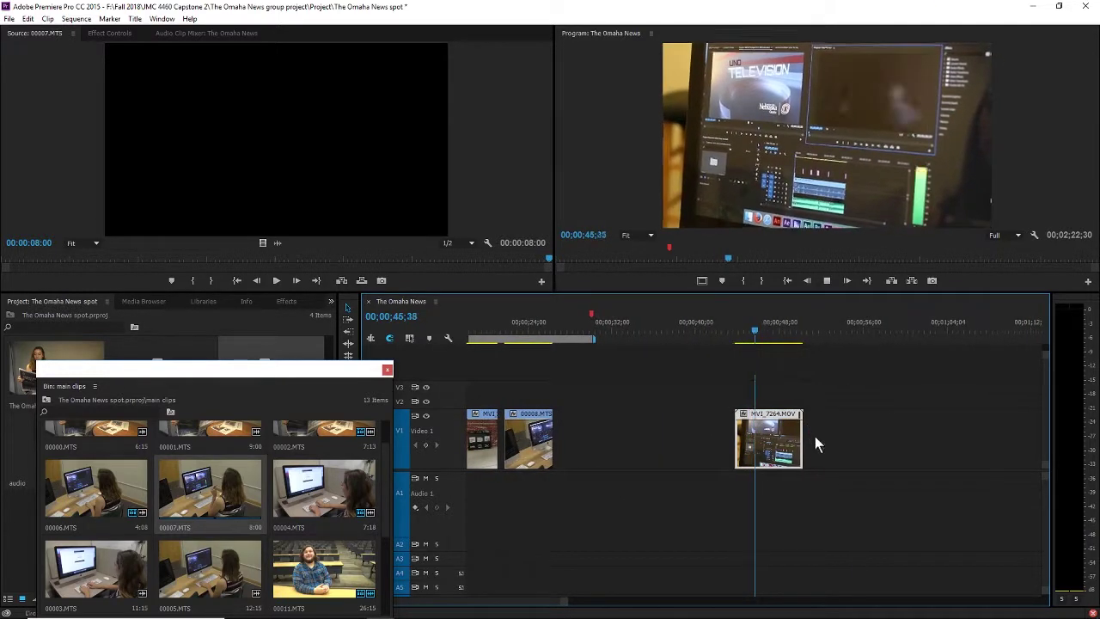
key("space")
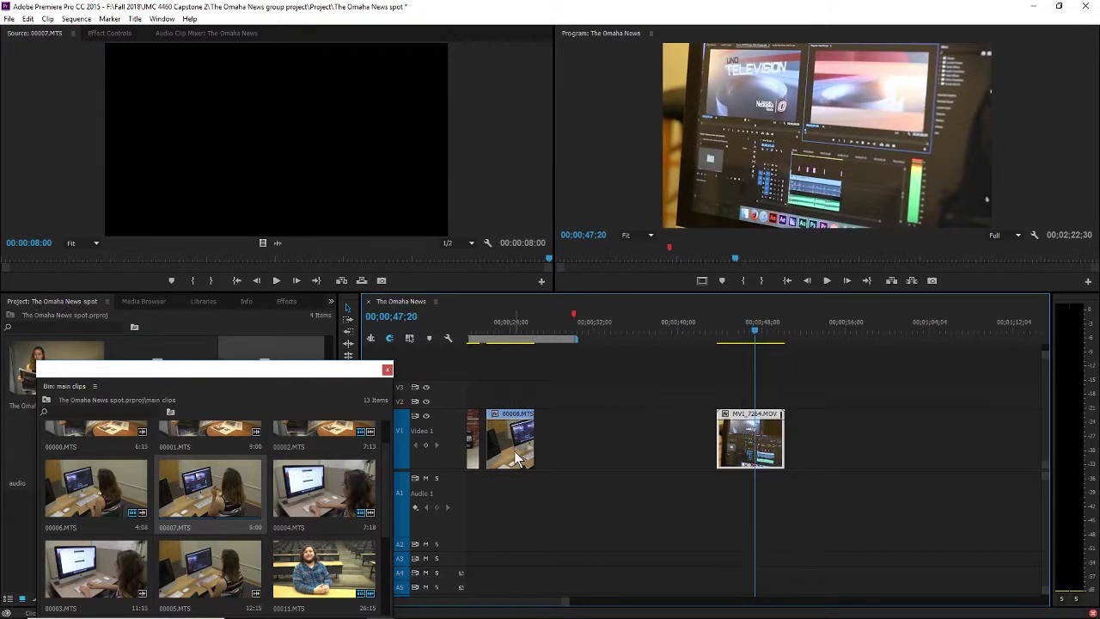
key("space")
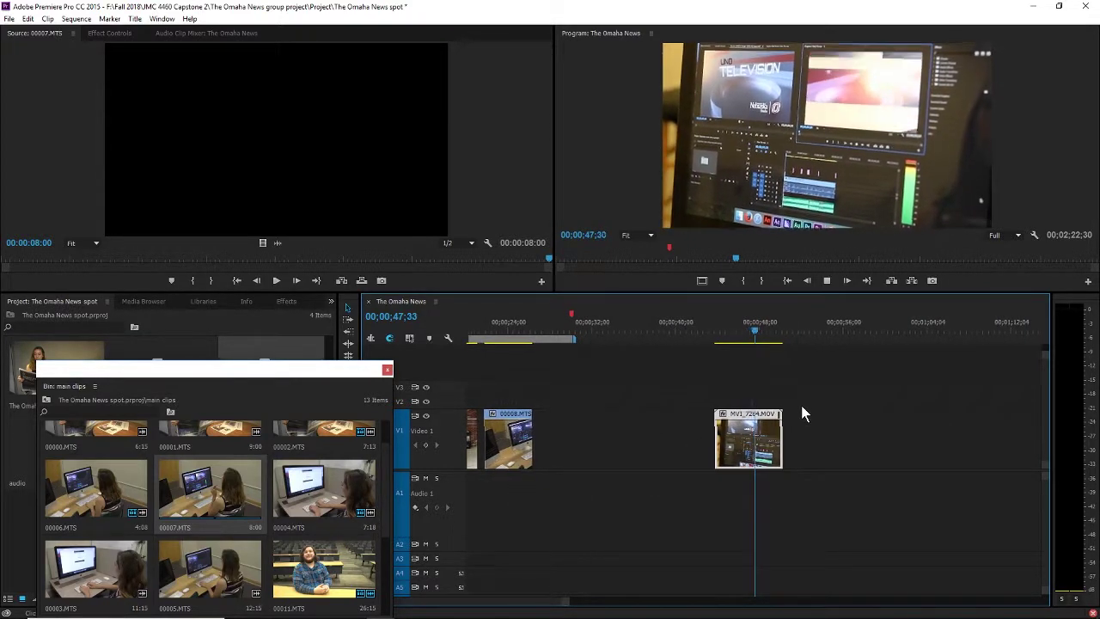
left_click(499, 325)
key("space")
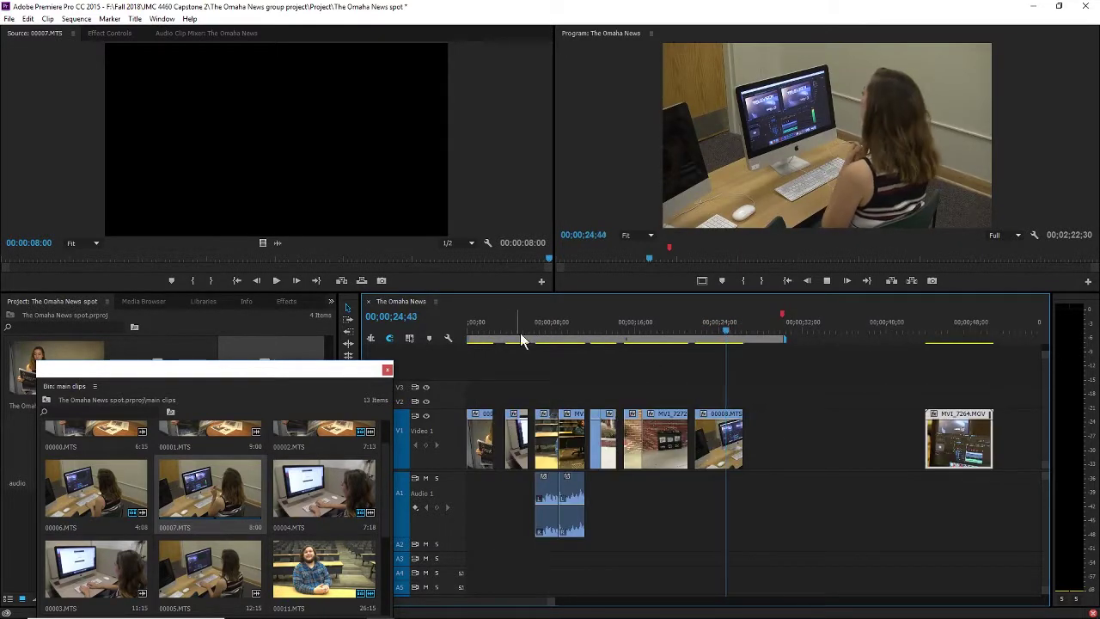
key("space")
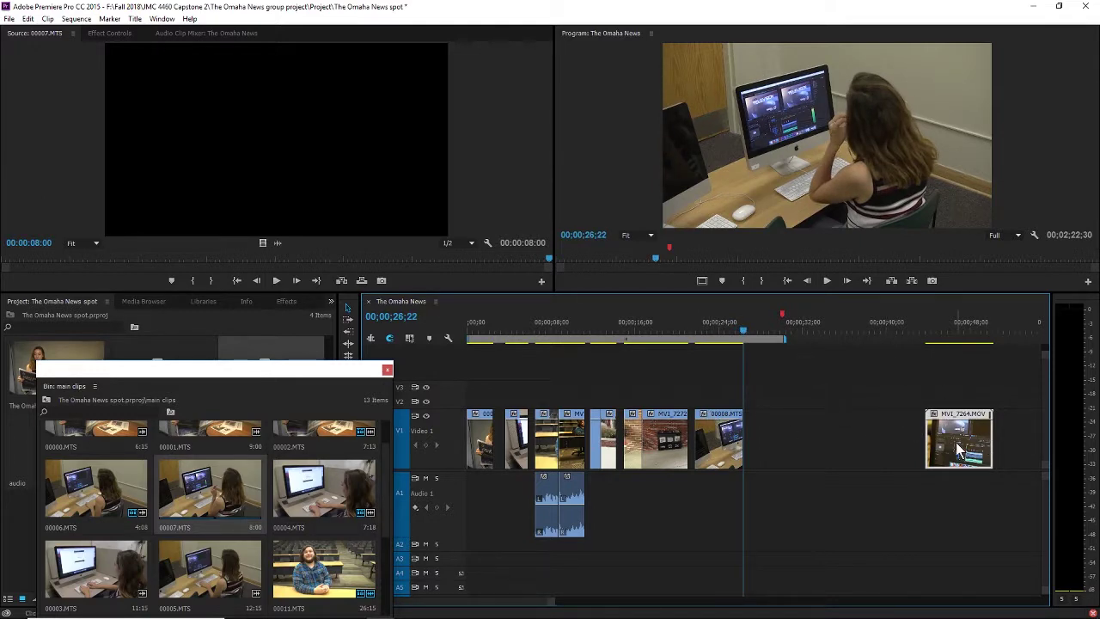
Step: Move MVI_7264.MOV to about 00;00;27;14 on Video 1, shortly after 00008.MTS, and review its footage
left_click_drag(955, 442, 783, 441)
left_click(764, 337)
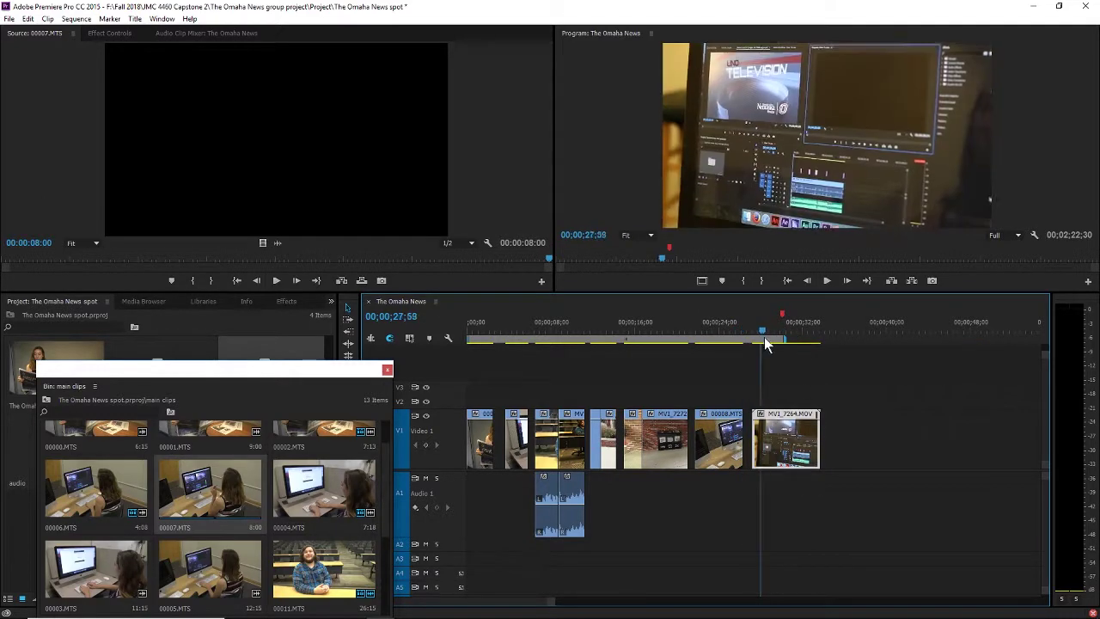
left_click_drag(765, 339, 788, 342)
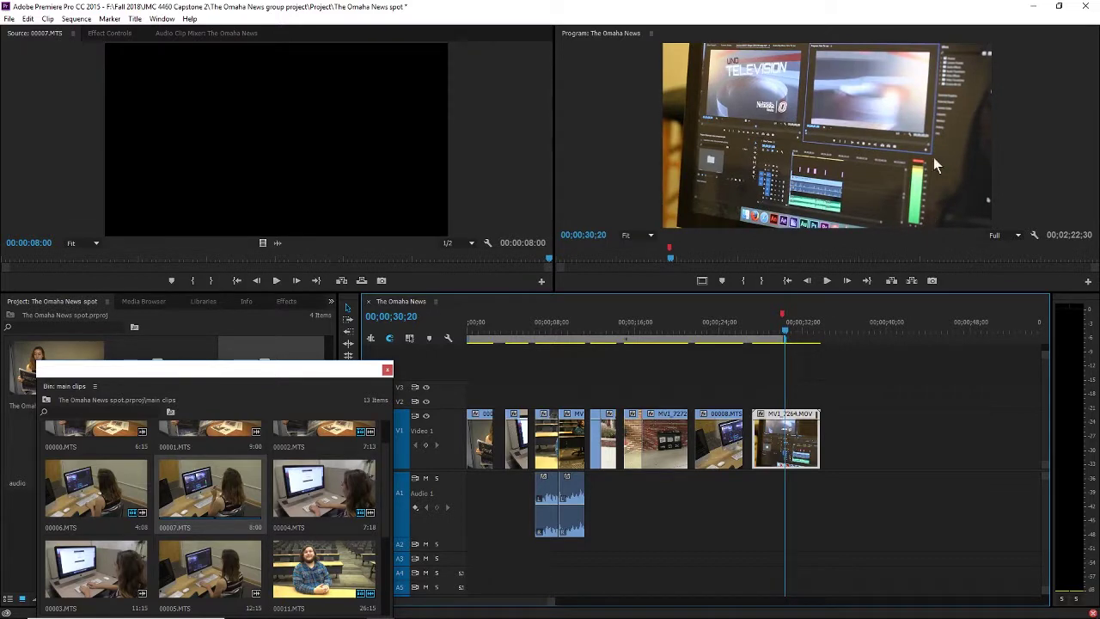
key("space")
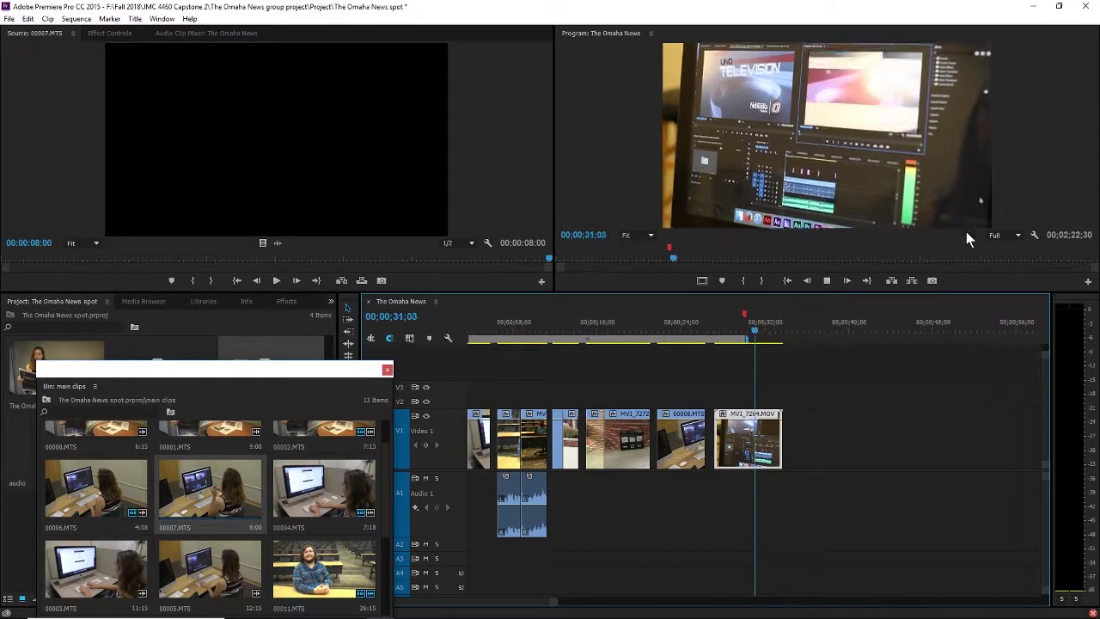
key("space")
Step: Switch from the main clips bin to the b roll bin and compare MVI_7264.MOV and MVI_7265.MOV in the Source monitor
scroll(282, 518, "down", 3)
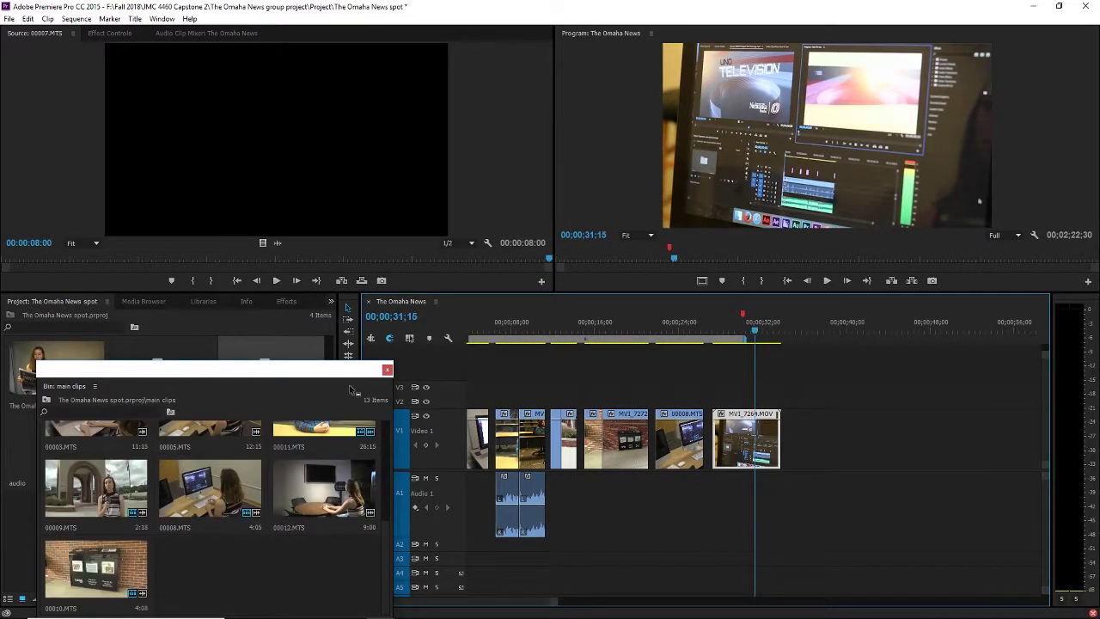
left_click(387, 371)
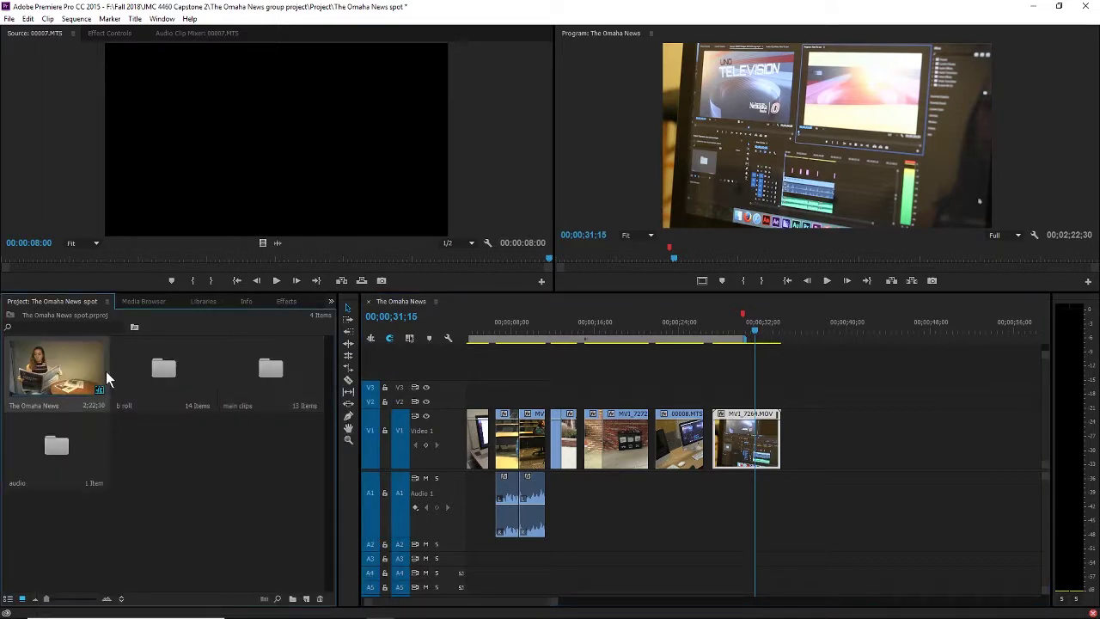
double_click(140, 384)
scroll(290, 246, "down", 1)
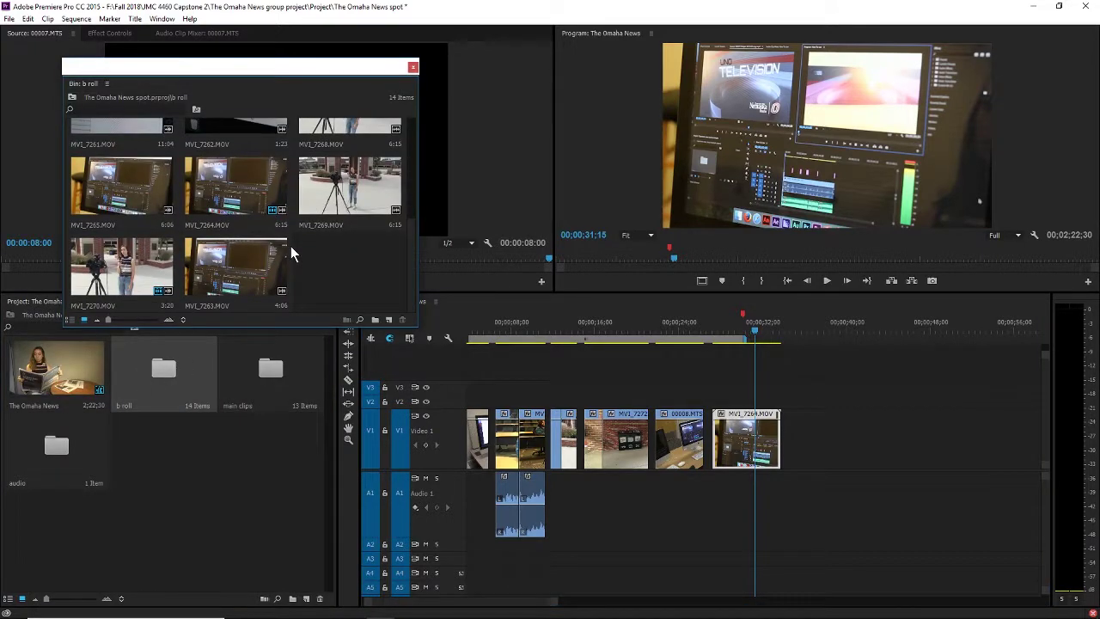
double_click(246, 183)
left_click_drag(290, 74, 232, 297)
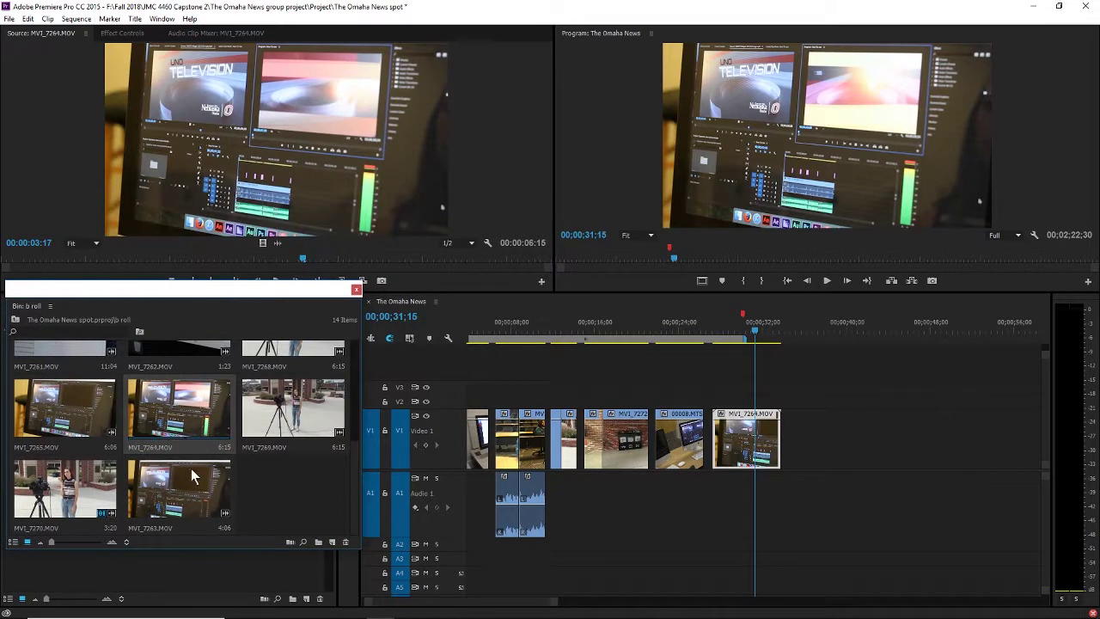
double_click(68, 403)
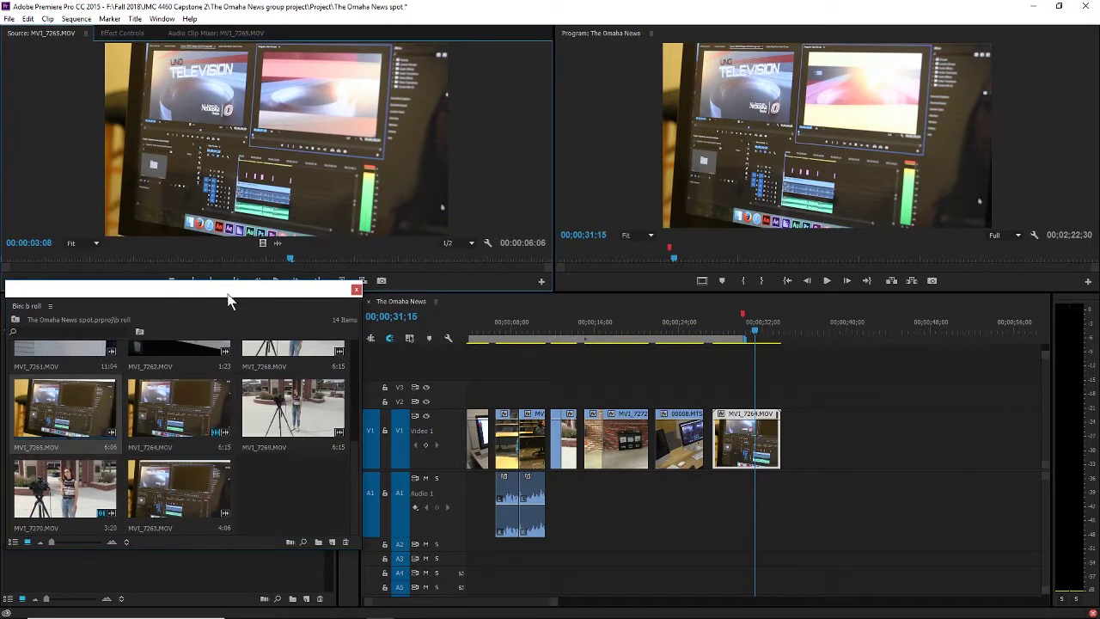
left_click_drag(226, 290, 202, 339)
left_click_drag(287, 257, 333, 322)
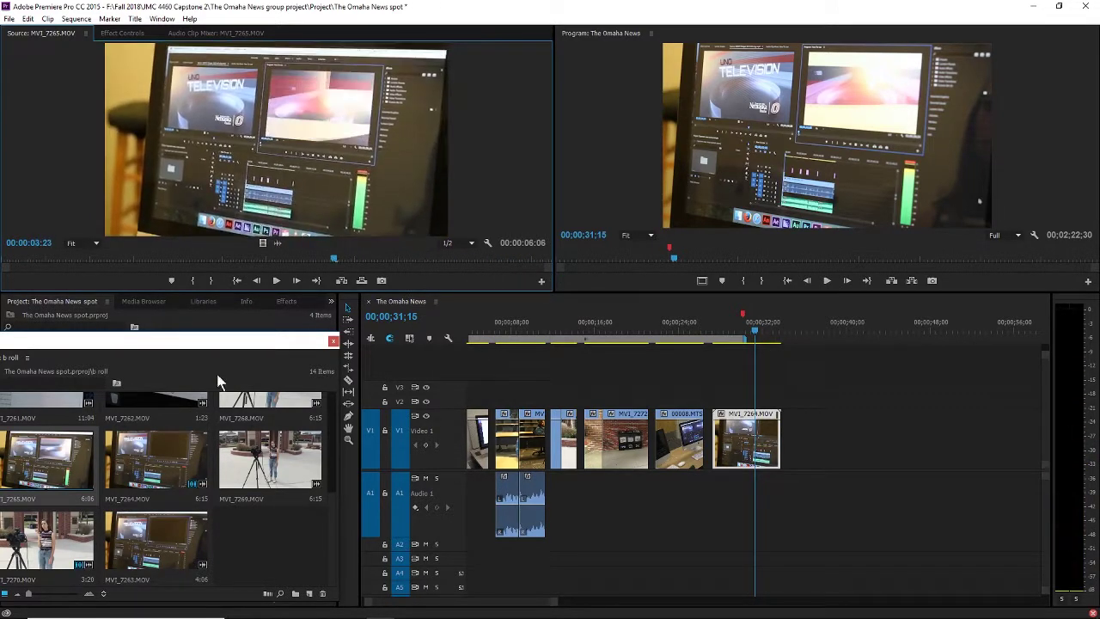
left_click_drag(222, 342, 300, 191)
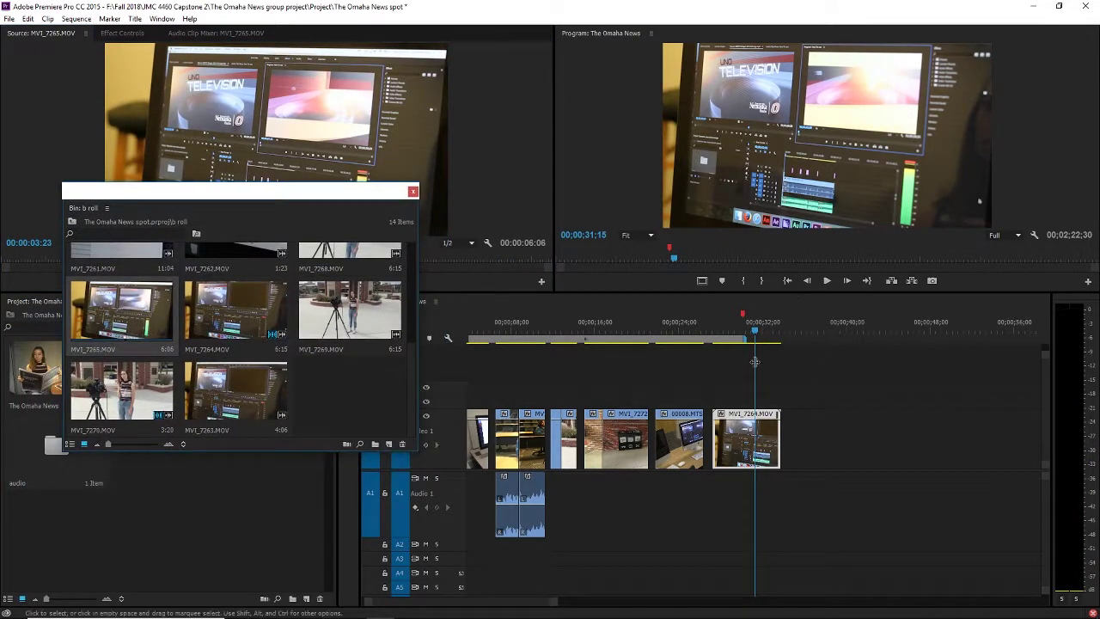
Step: Close the b roll bin, open the timeline's MVI_7264.MOV in the Source monitor, and play the cut from 00008.MTS into it
left_click(718, 327)
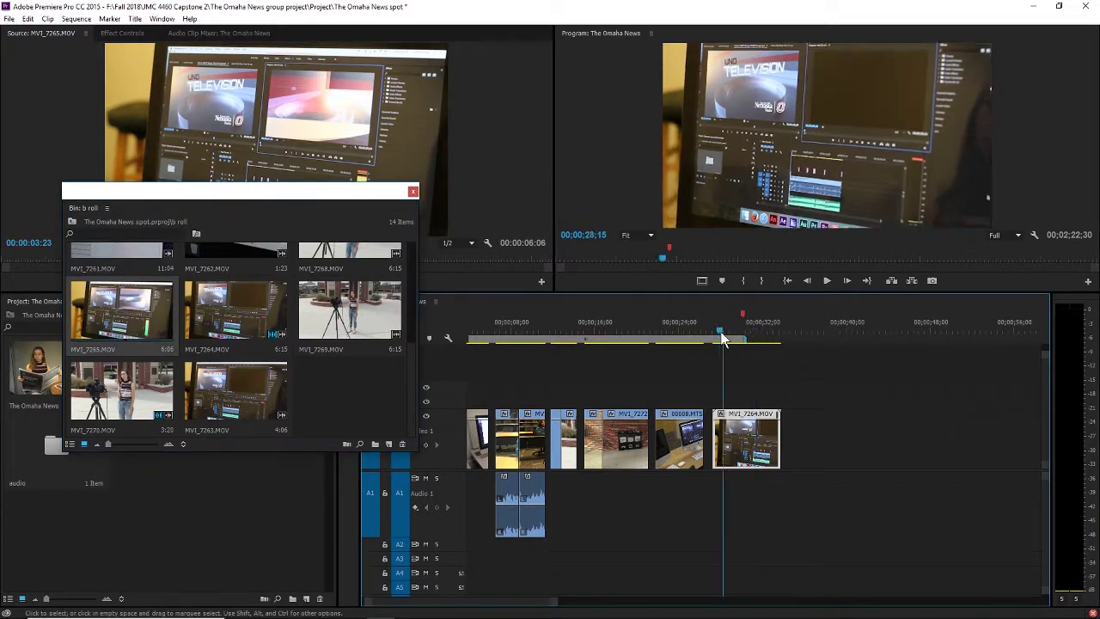
left_click(413, 192)
double_click(735, 432)
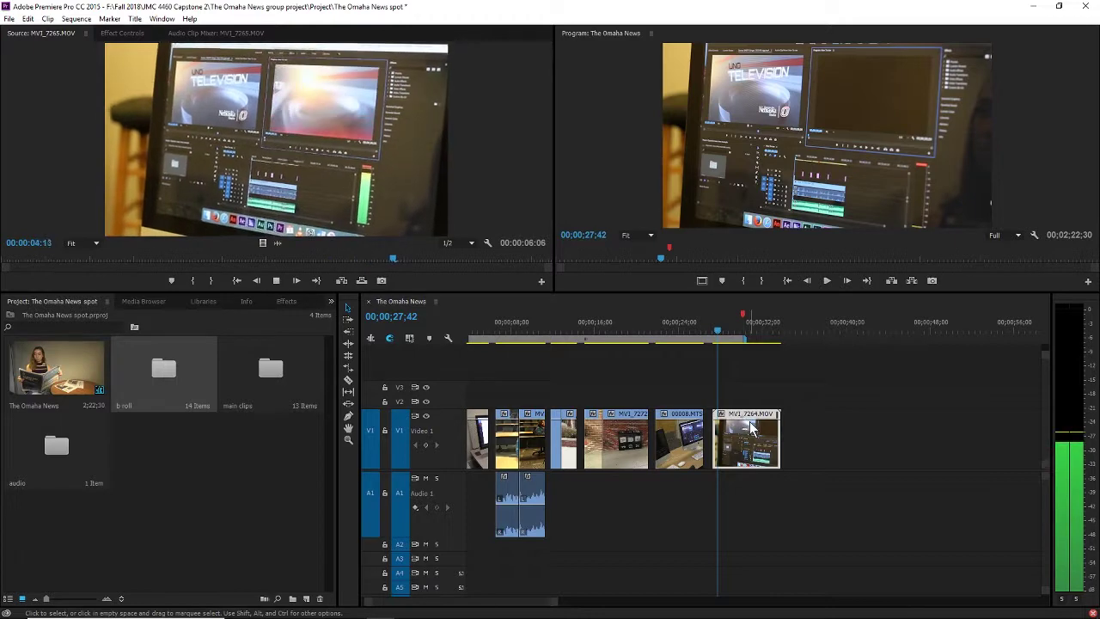
key("space")
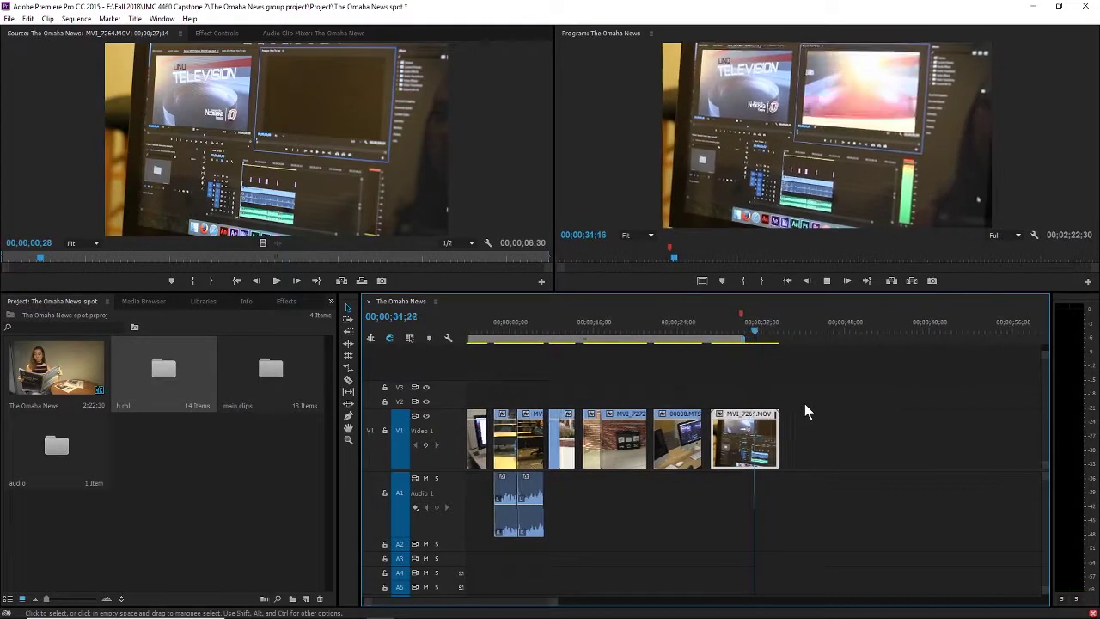
key("space")
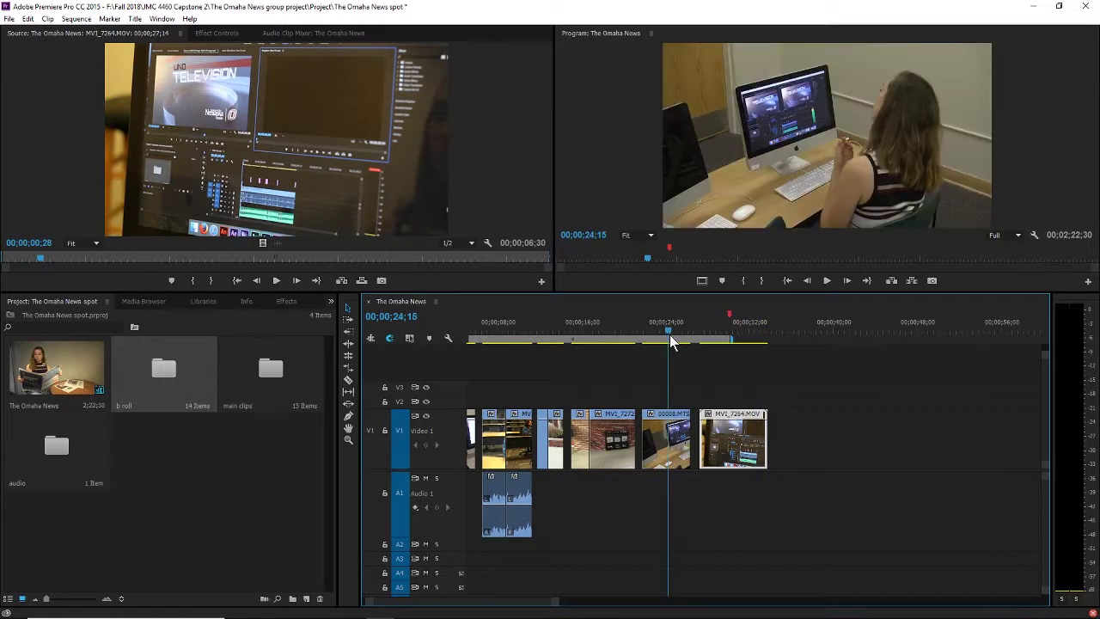
key("space")
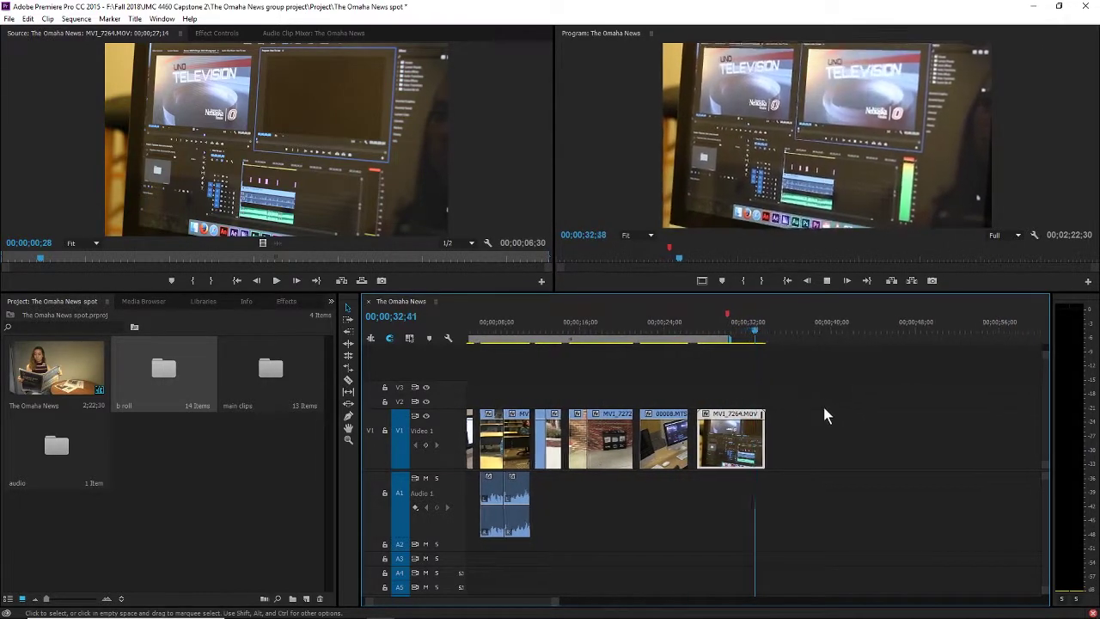
key("space")
left_click(659, 335)
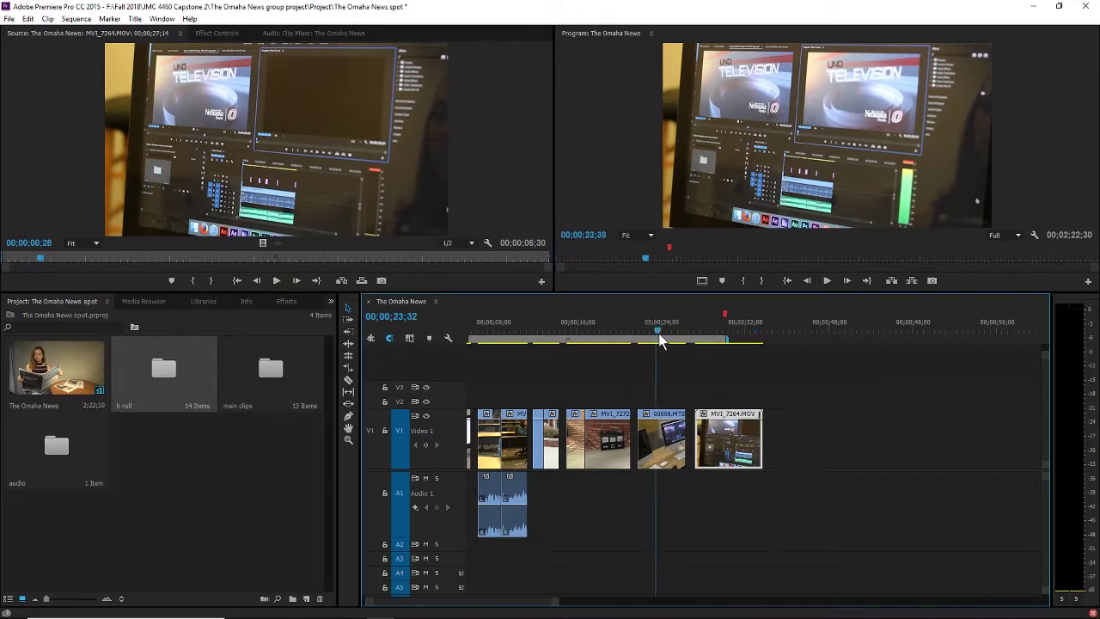
Step: Move MVI_7264.MOV to about 00;00;26;23 directly against the end of 00008.MTS and play across the cut
scroll(715, 412, "up", 2)
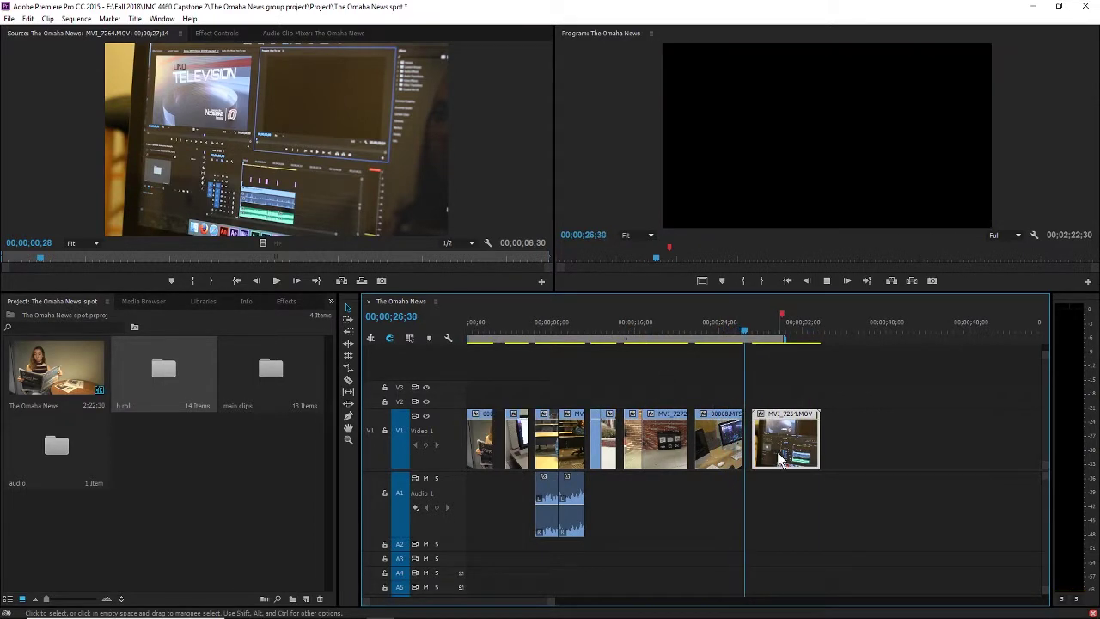
left_click_drag(785, 440, 772, 441)
left_click_drag(726, 328, 730, 329)
key("space")
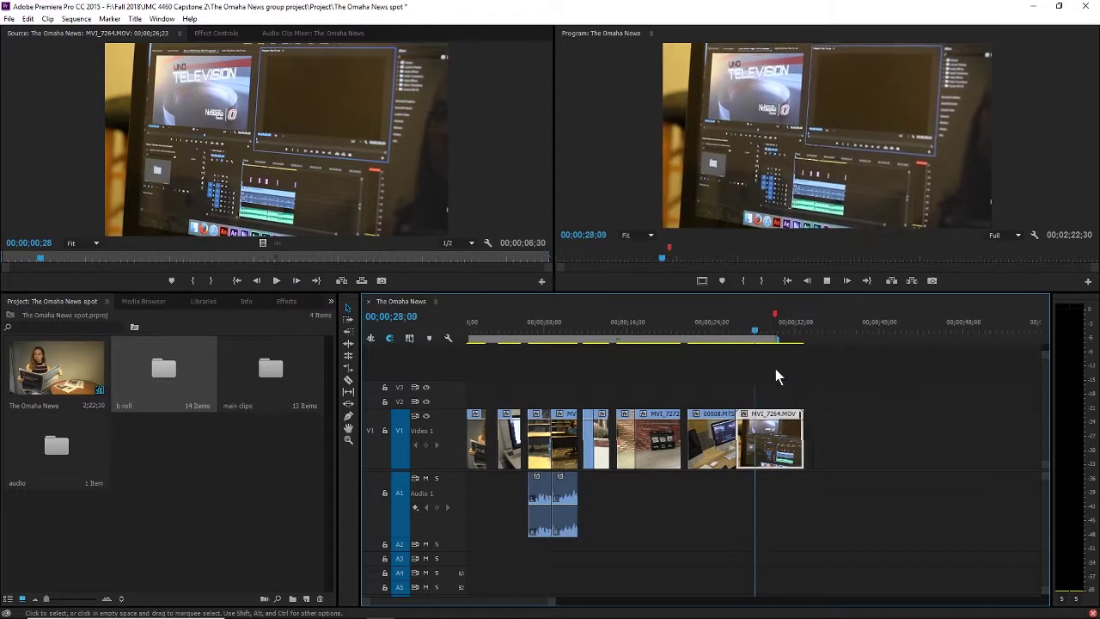
Step: Play and scrub the cut from 00008.MTS into MVI_7264.MOV and review the second clip's footage for a trim
right_click(769, 456)
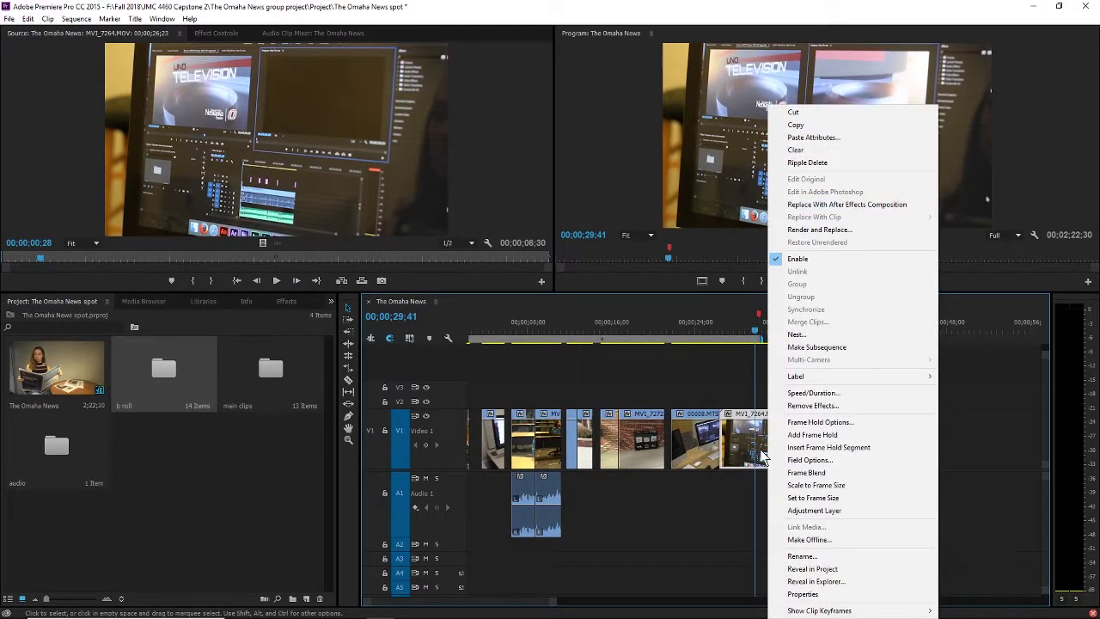
left_click(1004, 461)
left_click(711, 335)
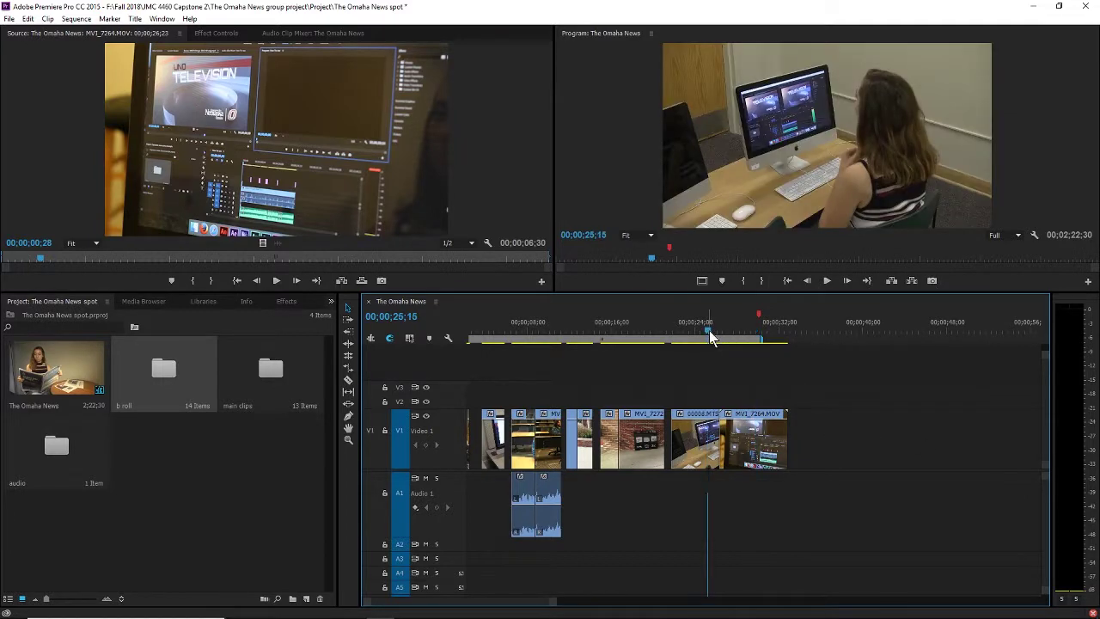
key("space")
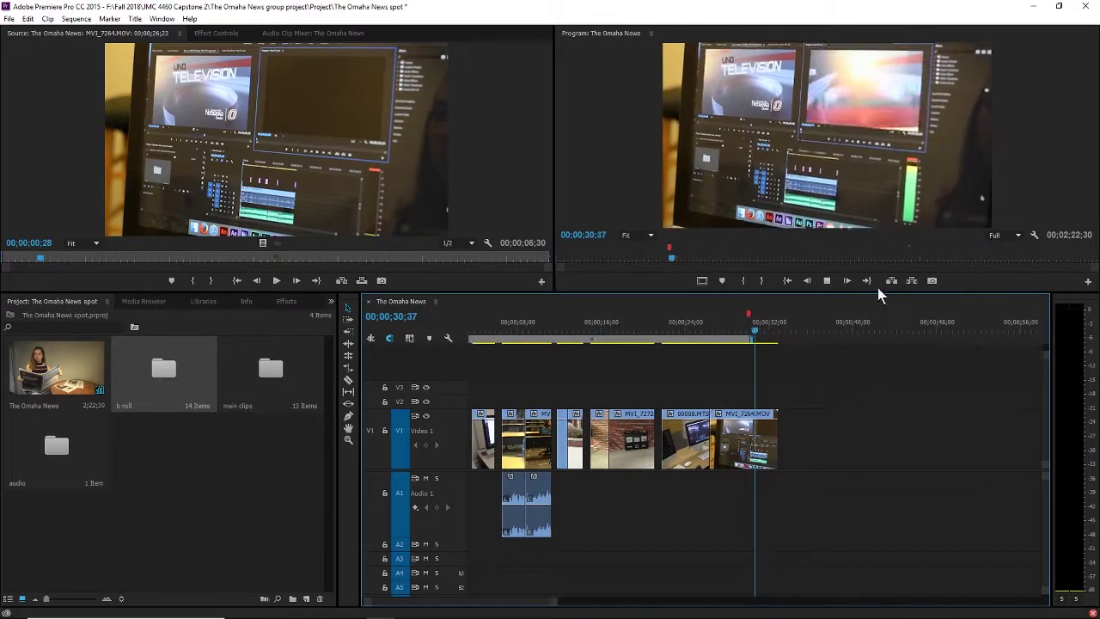
key("space")
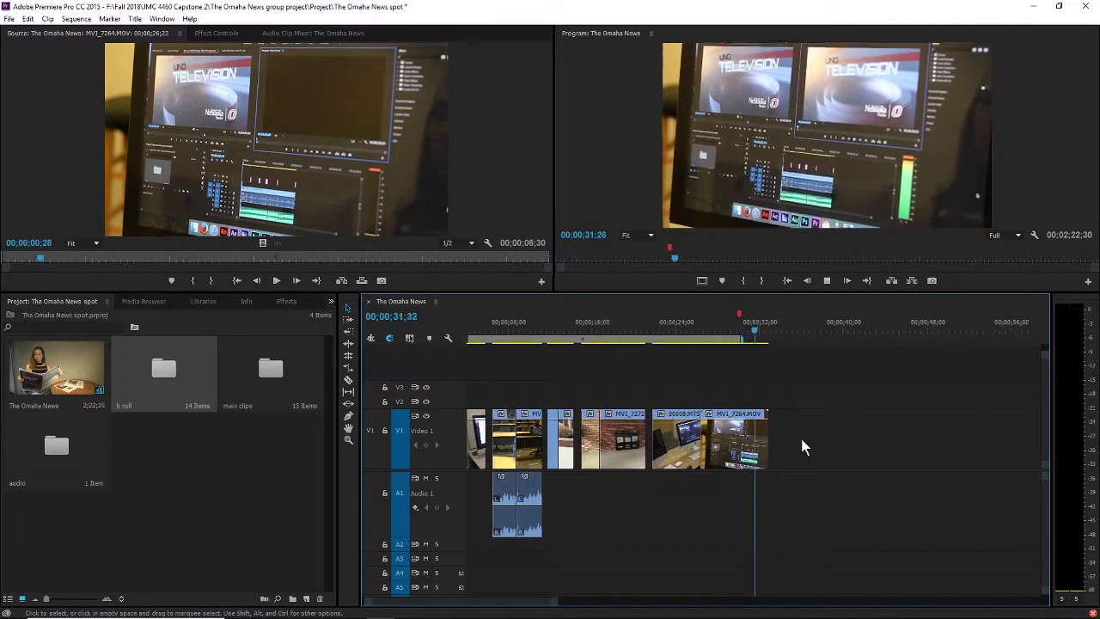
left_click(660, 332)
left_click(705, 329)
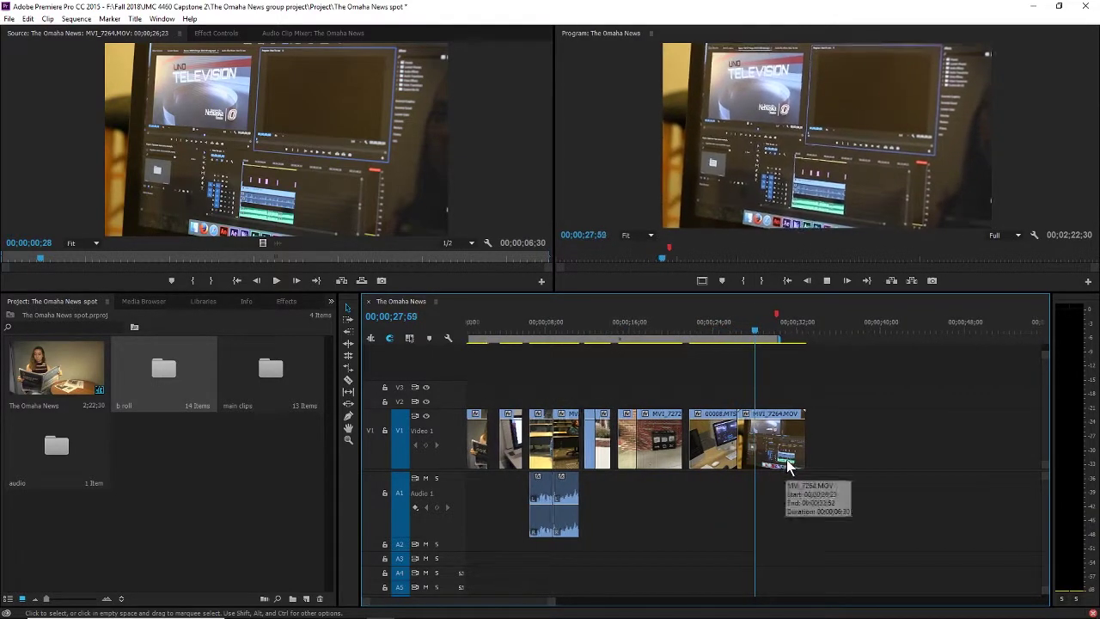
key("space")
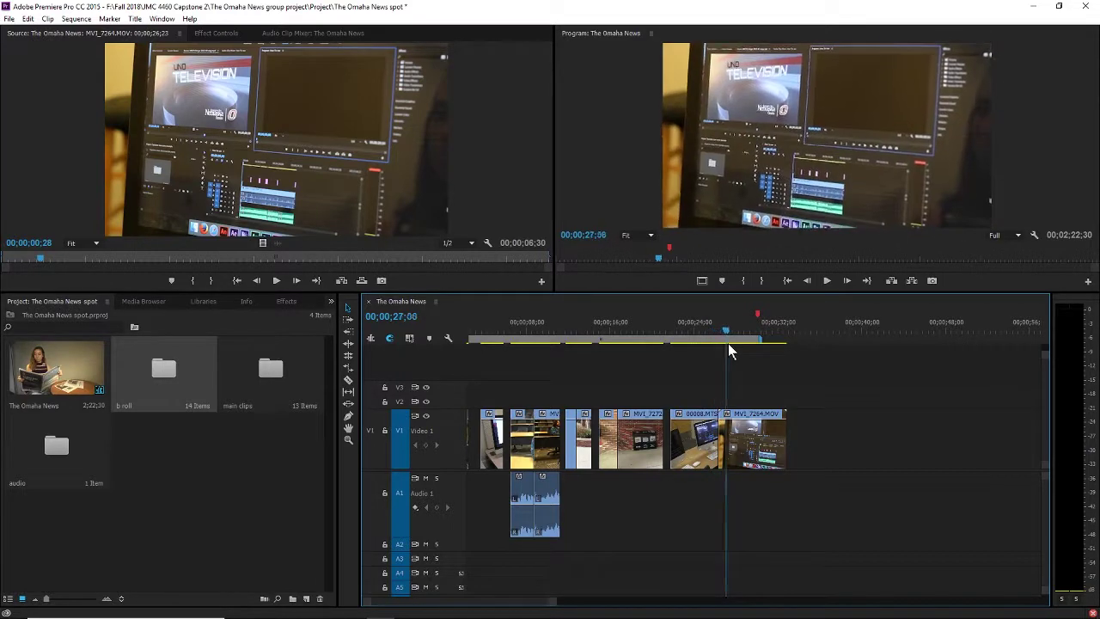
mouse_move(743, 347)
left_mouse_down()
mouse_move(757, 347)
mouse_move(746, 363)
left_mouse_up()
left_click_drag(721, 357, 714, 359)
Step: Trim the start of MVI_7264.MOV on Video 1 to 00;00;29;36, leaving a clip duration of 00;00;03;17
left_click(739, 434)
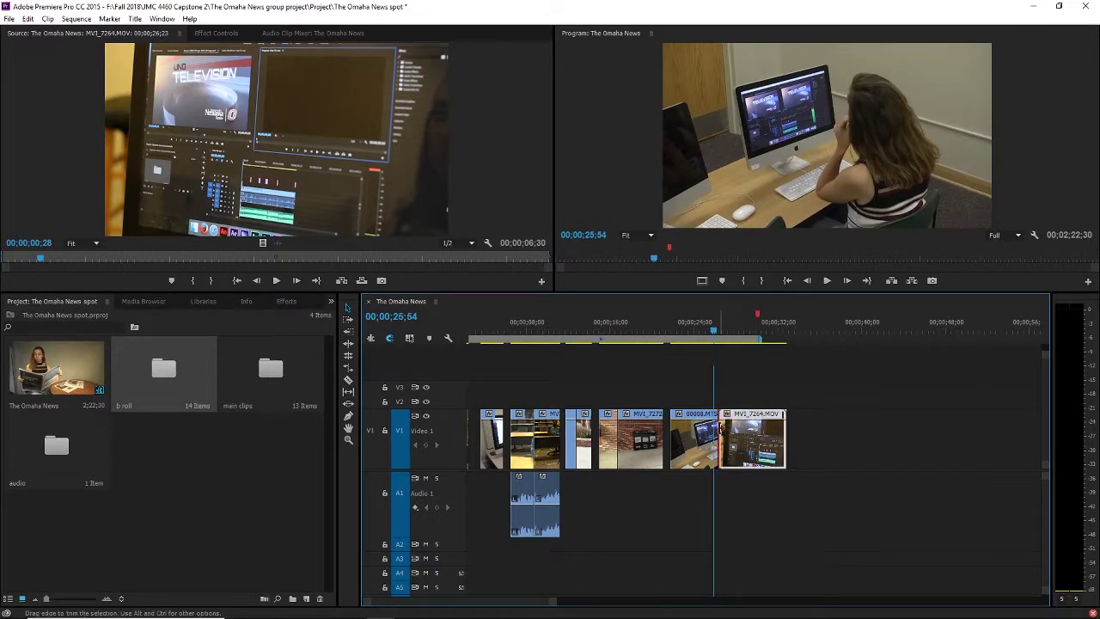
left_click_drag(721, 427, 754, 433)
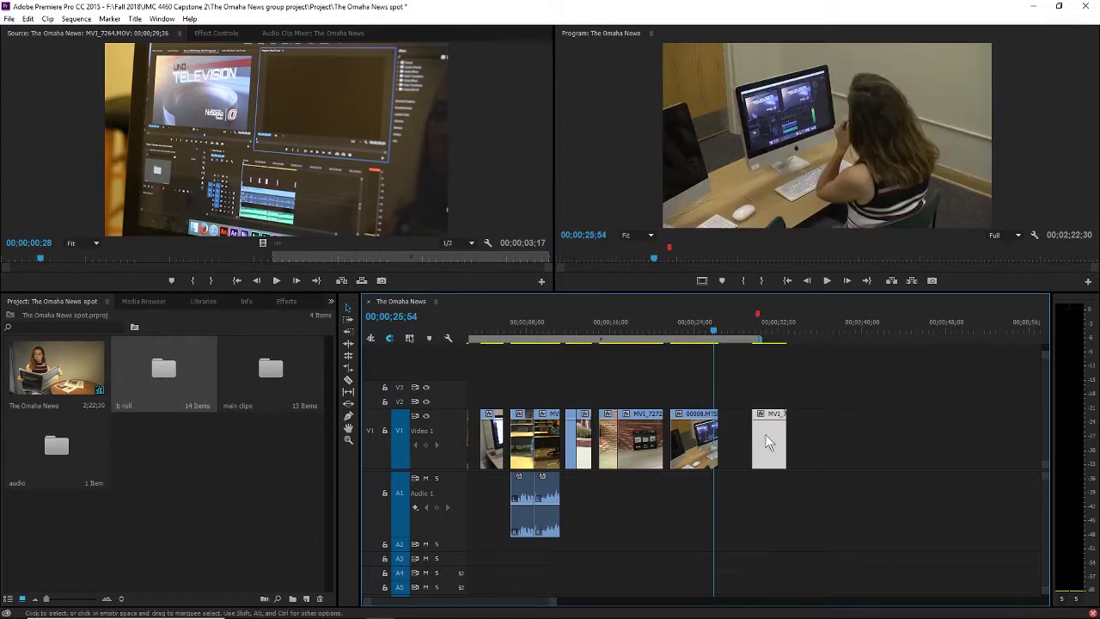
left_click_drag(706, 331, 688, 345)
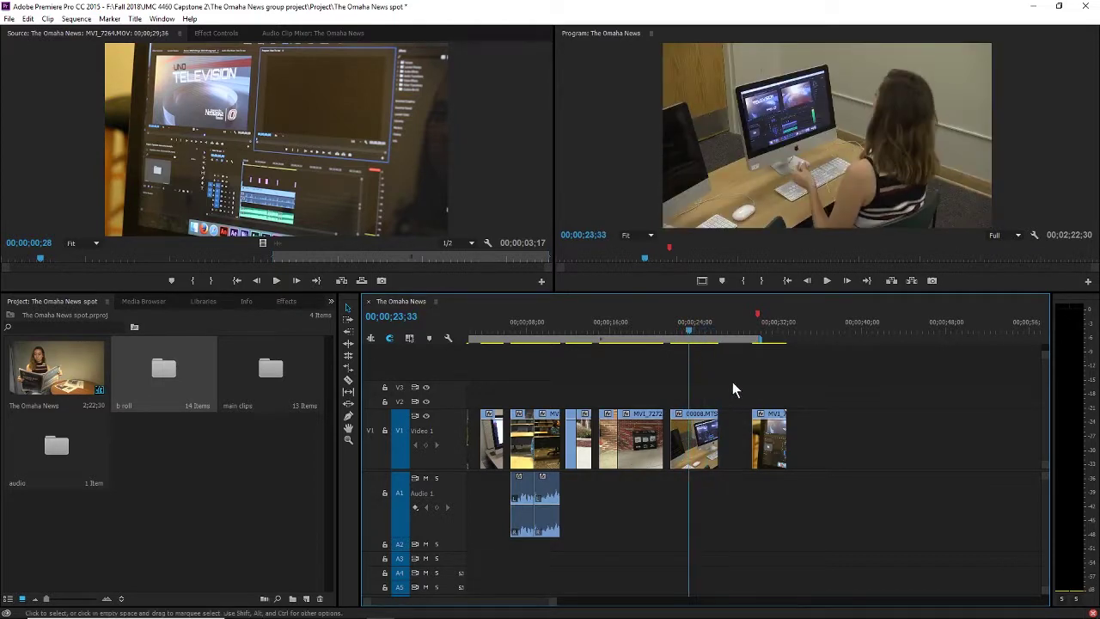
Step: Move the shortened MVI_7264.MOV to 00;00;26;23 against the end of 00008.MTS and play across the cut
left_click_drag(769, 447, 738, 447)
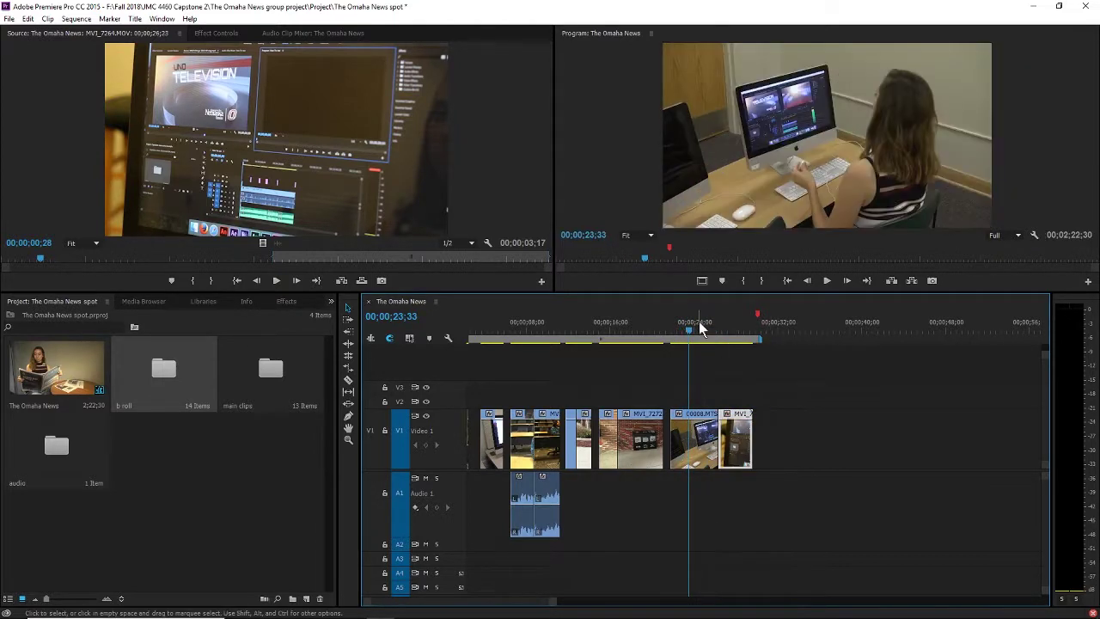
key("space")
scroll(855, 344, "up", 1)
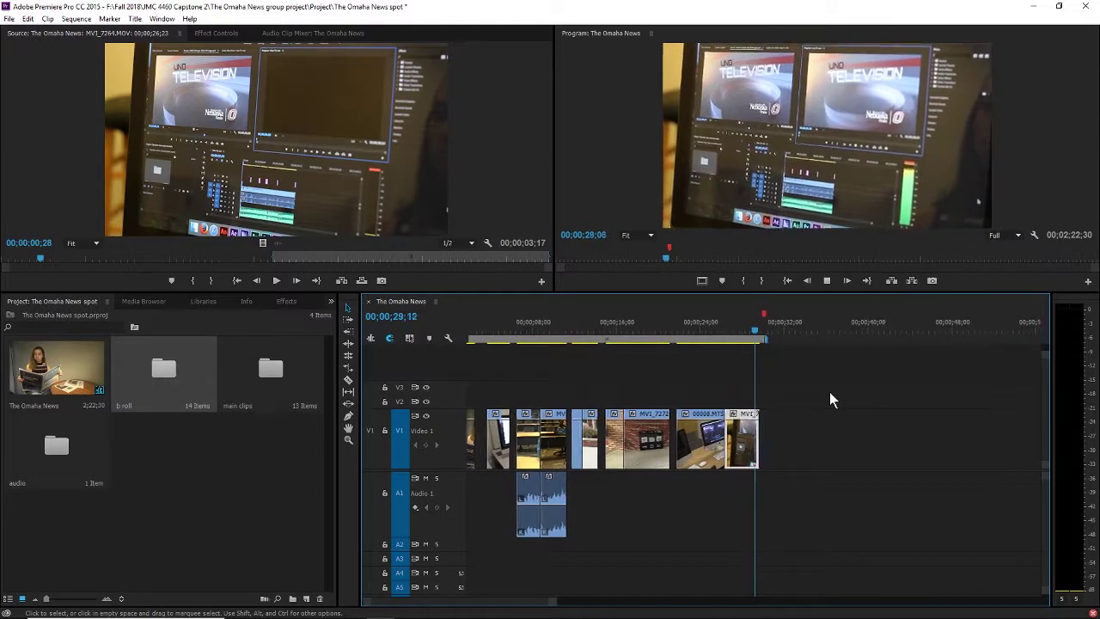
mouse_move(687, 338)
left_mouse_down()
mouse_move(722, 344)
mouse_move(677, 349)
mouse_move(701, 351)
mouse_move(688, 356)
left_mouse_up()
scroll(689, 356, "up", 1)
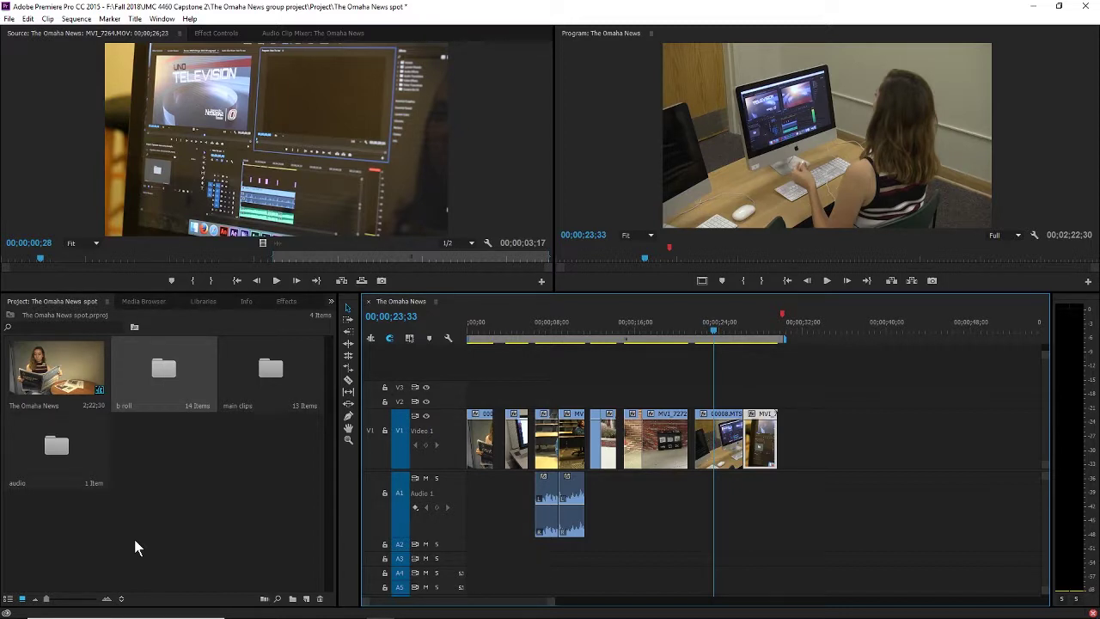
Step: Open 00012.MTS from the main clips bin in the Source monitor, clear the bin off the preview, and play the clip
double_click(258, 363)
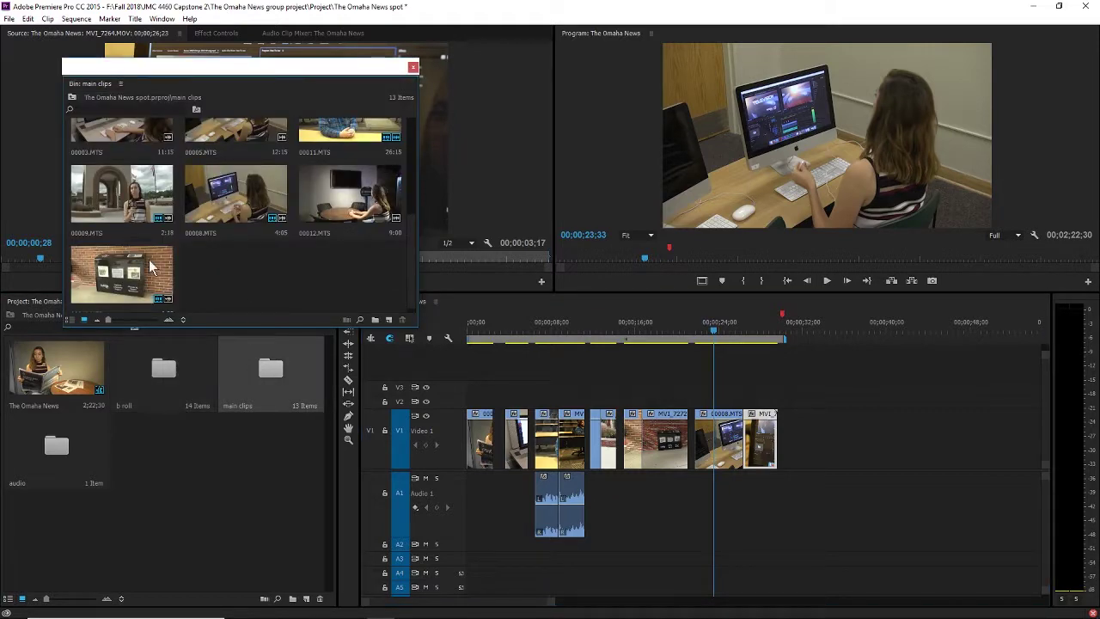
scroll(172, 275, "down", 1)
double_click(341, 183)
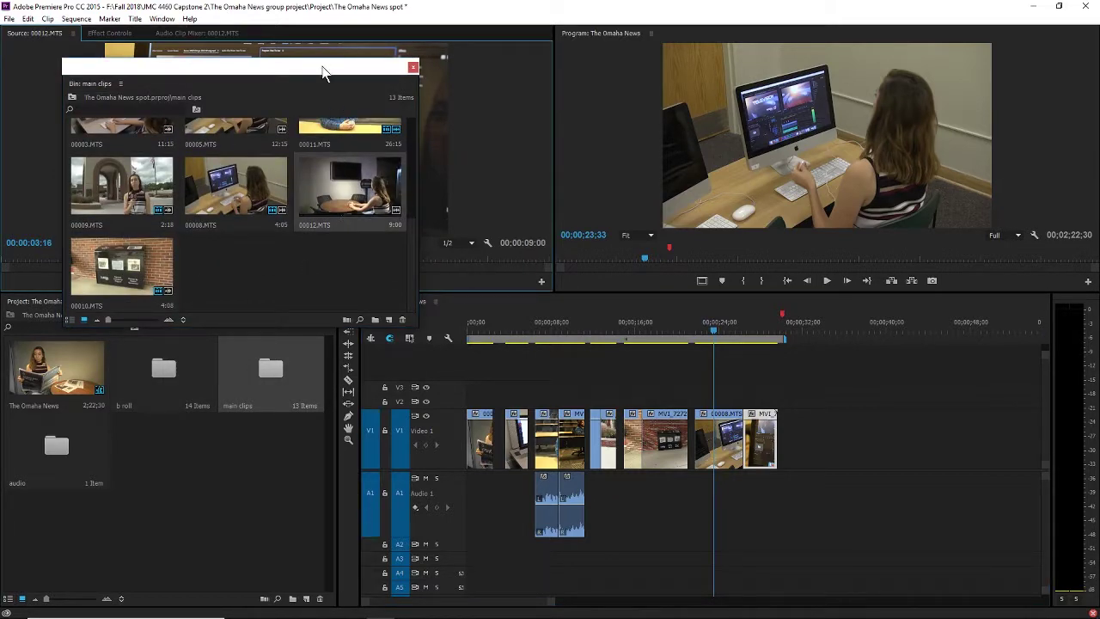
left_click_drag(321, 68, 299, 346)
left_click(61, 252)
key("space")
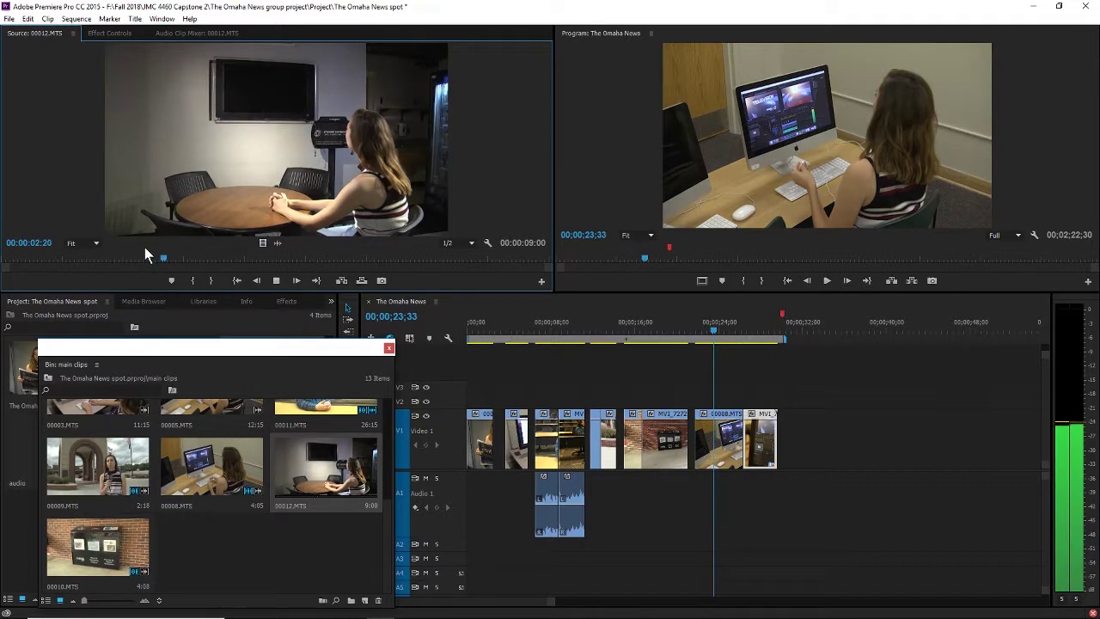
Step: Mark a 00;00;02;24 section of 00012.MTS ending at 00;00;06;15 and place only its video on Video 1, shortly after MVI_7264.MOV
left_click_drag(92, 259, 227, 273)
key("i")
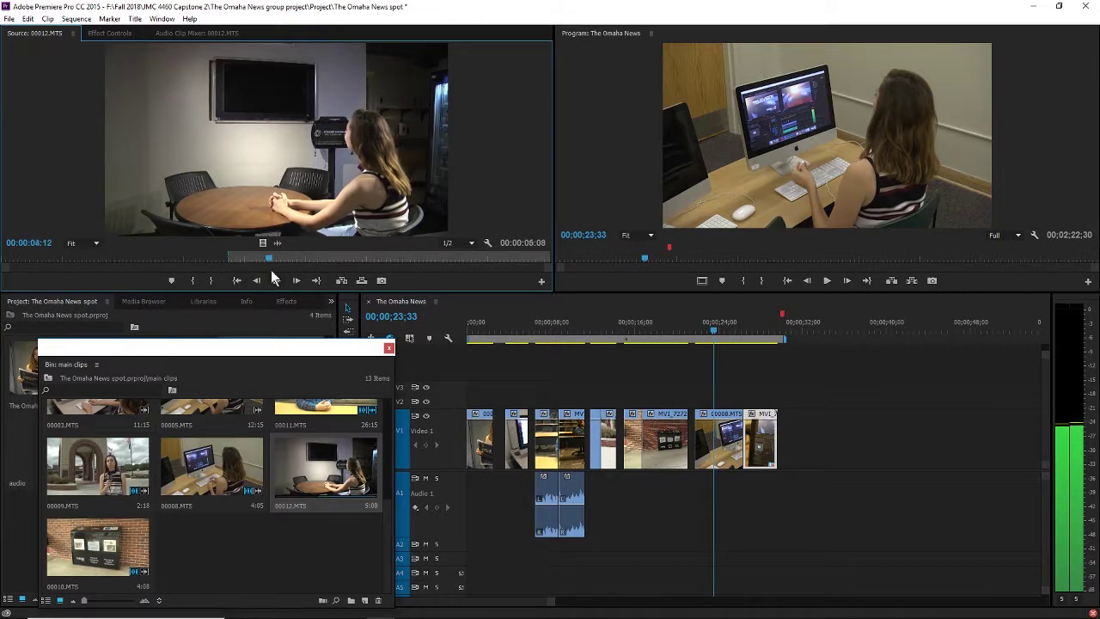
left_click(365, 261)
key("o")
left_click_drag(401, 217, 791, 435)
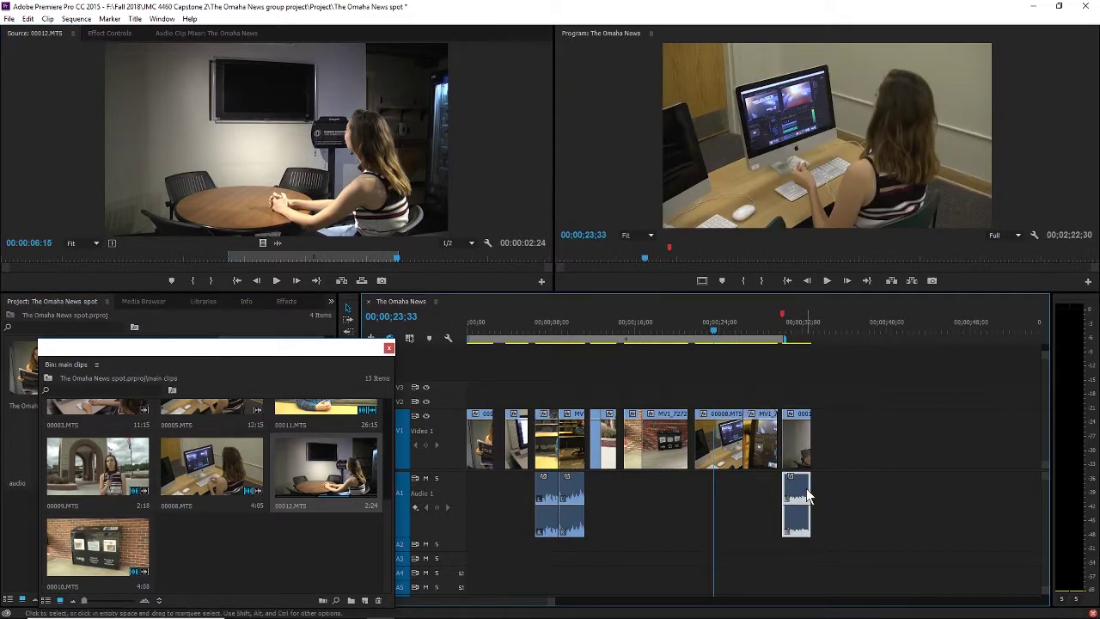
mouse_move(731, 612)
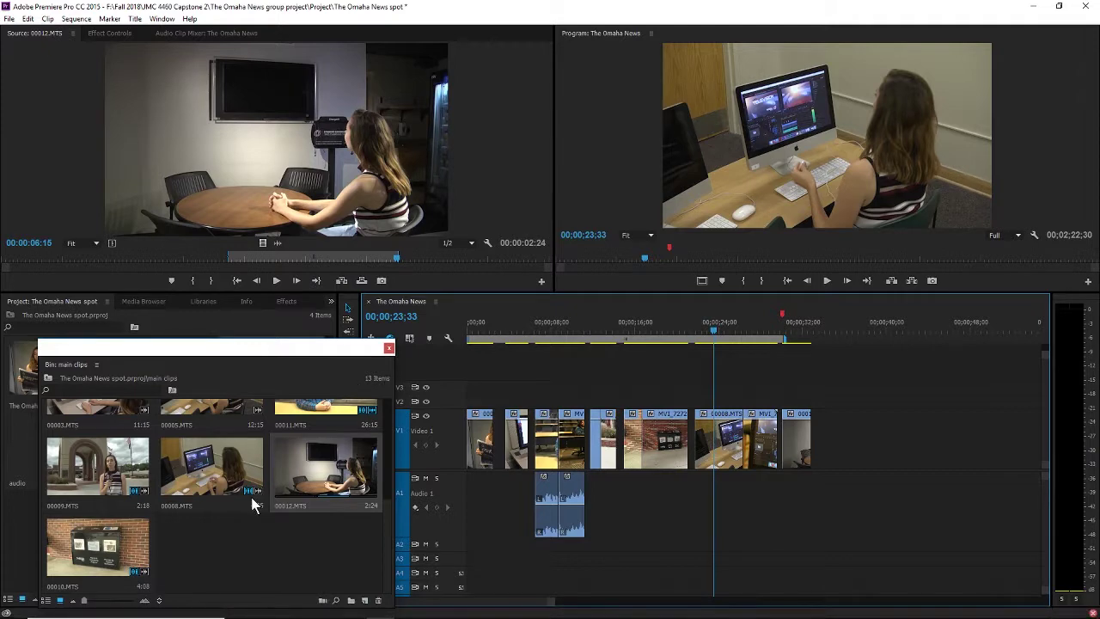
Step: Switch to the b roll bin and open MVI_7277.MOV in the Source monitor with the preview unobstructed
left_click(388, 349)
double_click(171, 386)
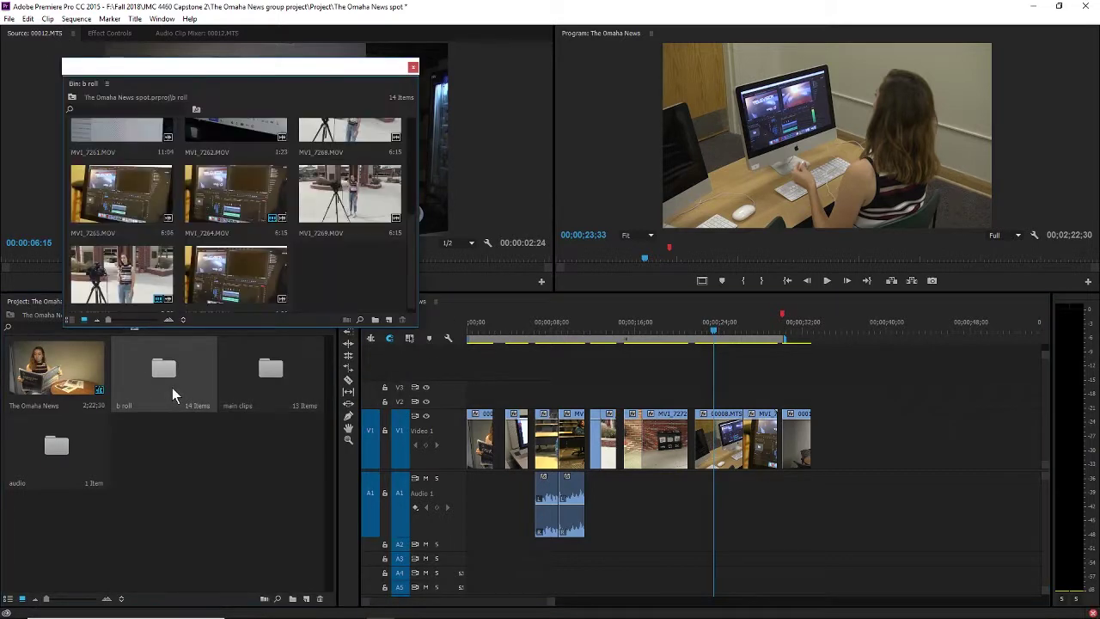
double_click(234, 182)
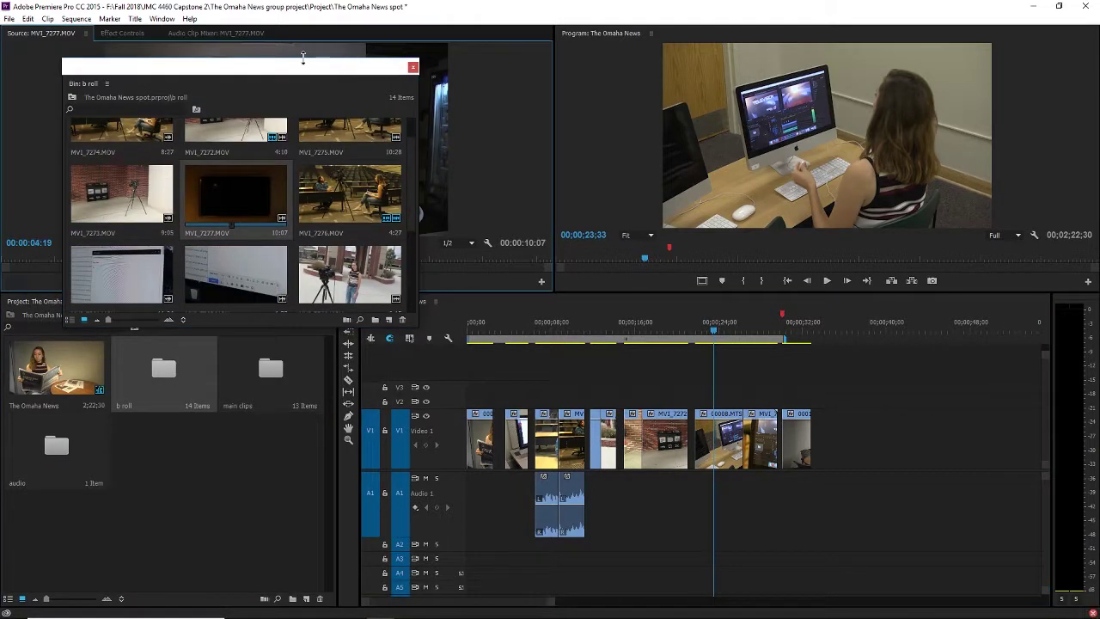
left_click_drag(289, 67, 240, 365)
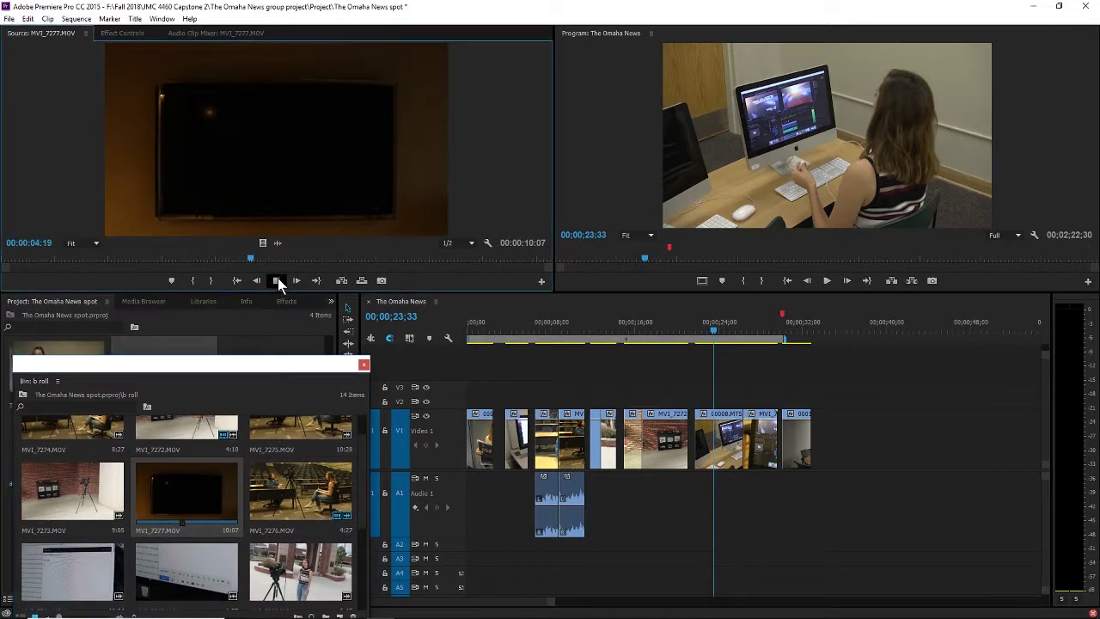
Step: Play and scrub through MVI_7277.MOV in the source monitor to review the shot of the wall-mounted screen
left_click(276, 280)
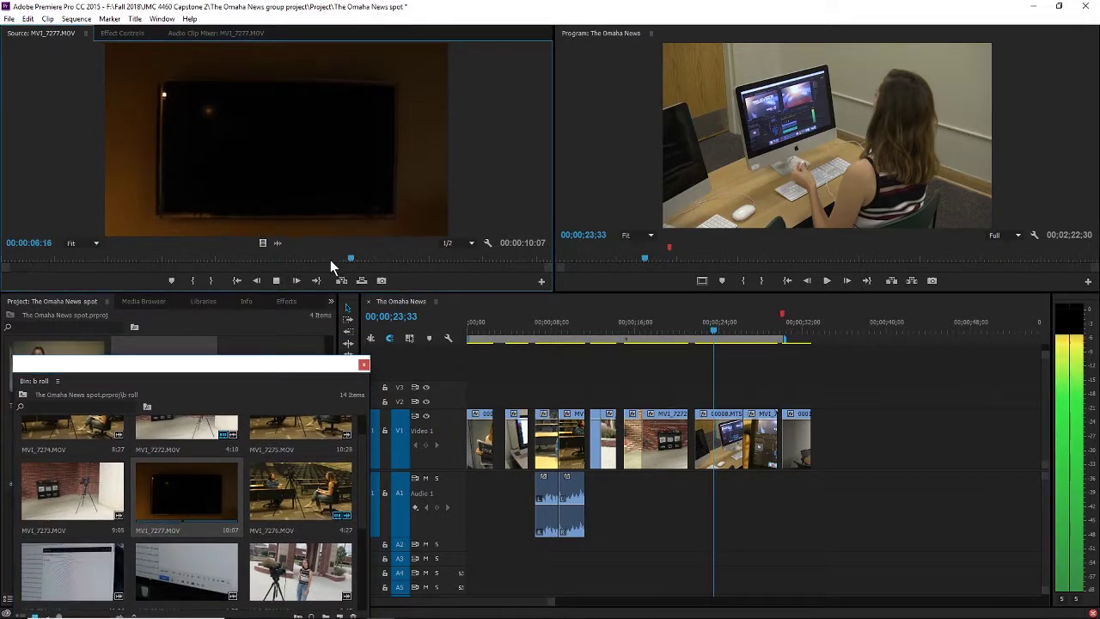
left_click(61, 254)
left_click_drag(62, 254, 294, 260)
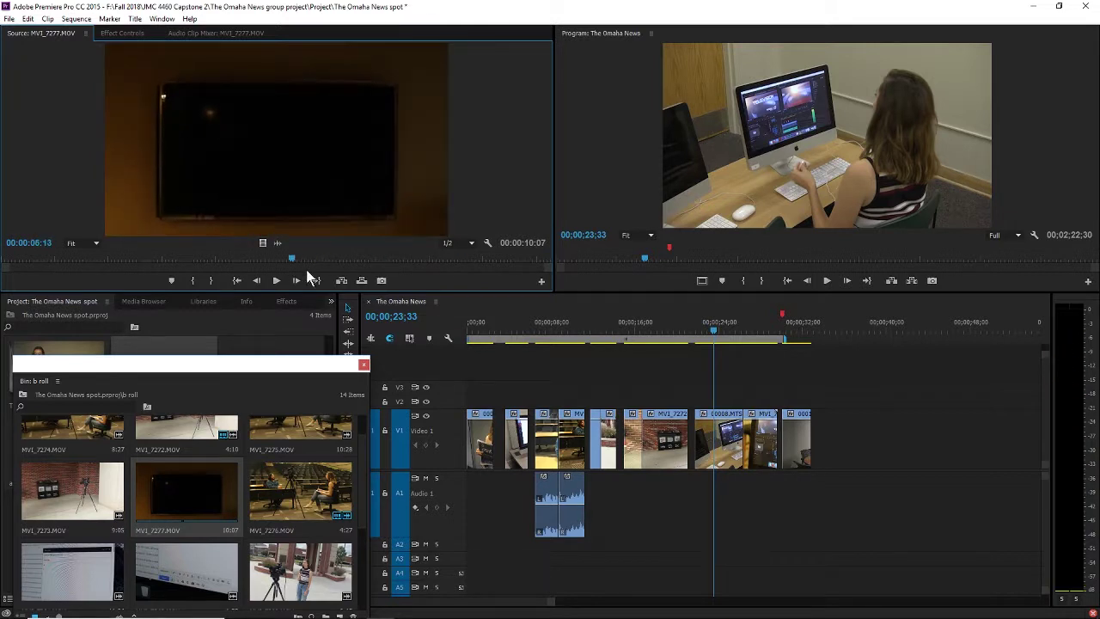
left_click(184, 498)
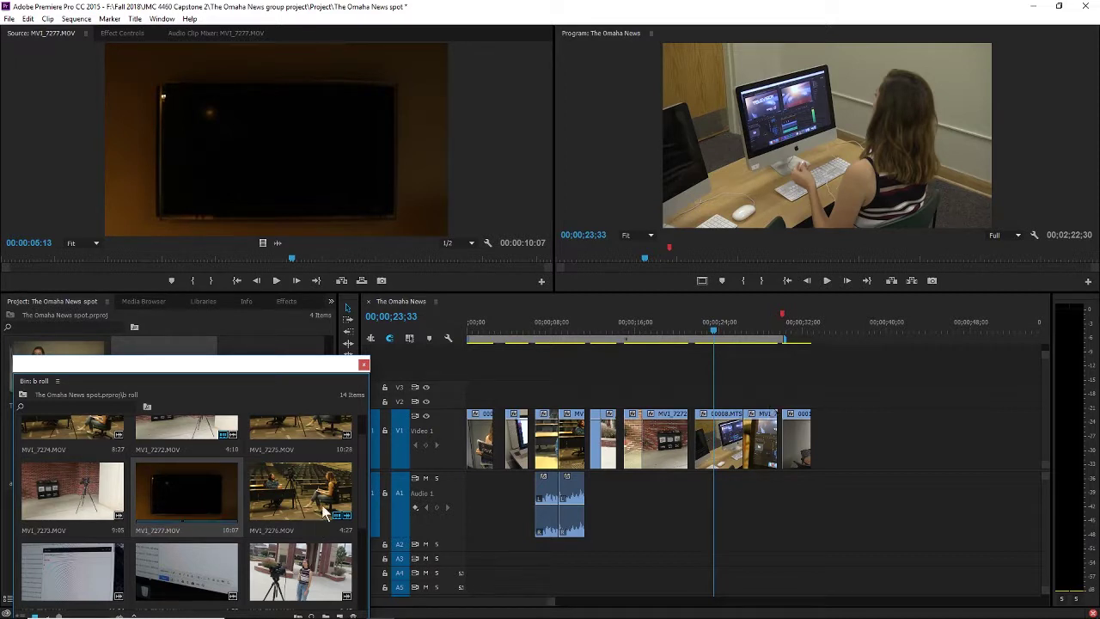
Step: Place MVI_7277.MOV from the b roll bin on V1 after the last clip and scrub through it
left_click(792, 331)
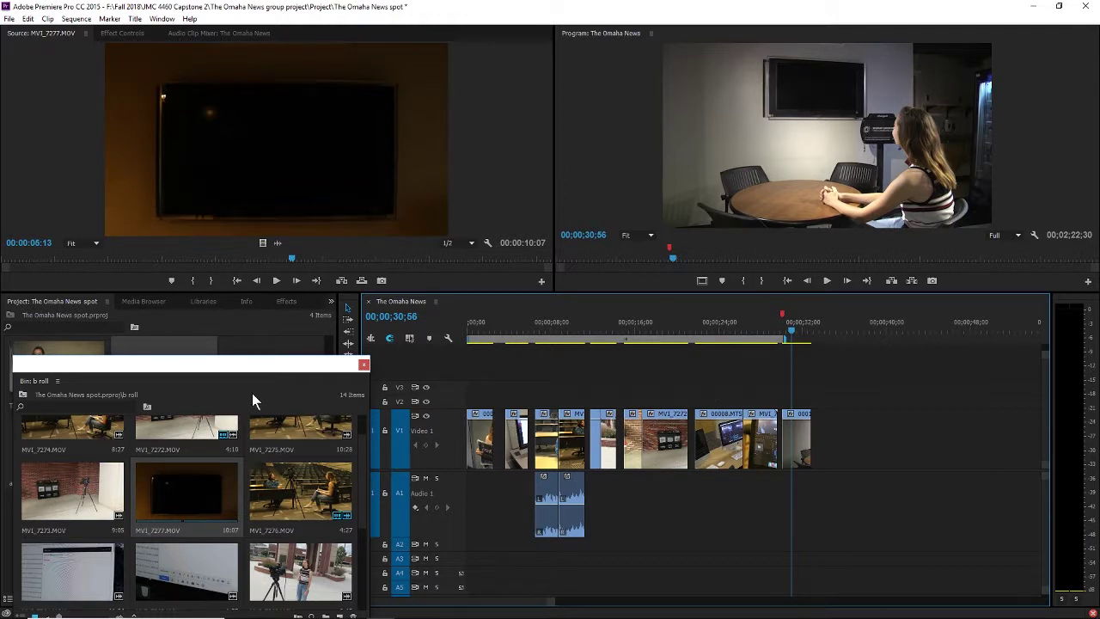
left_click_drag(269, 362, 275, 345)
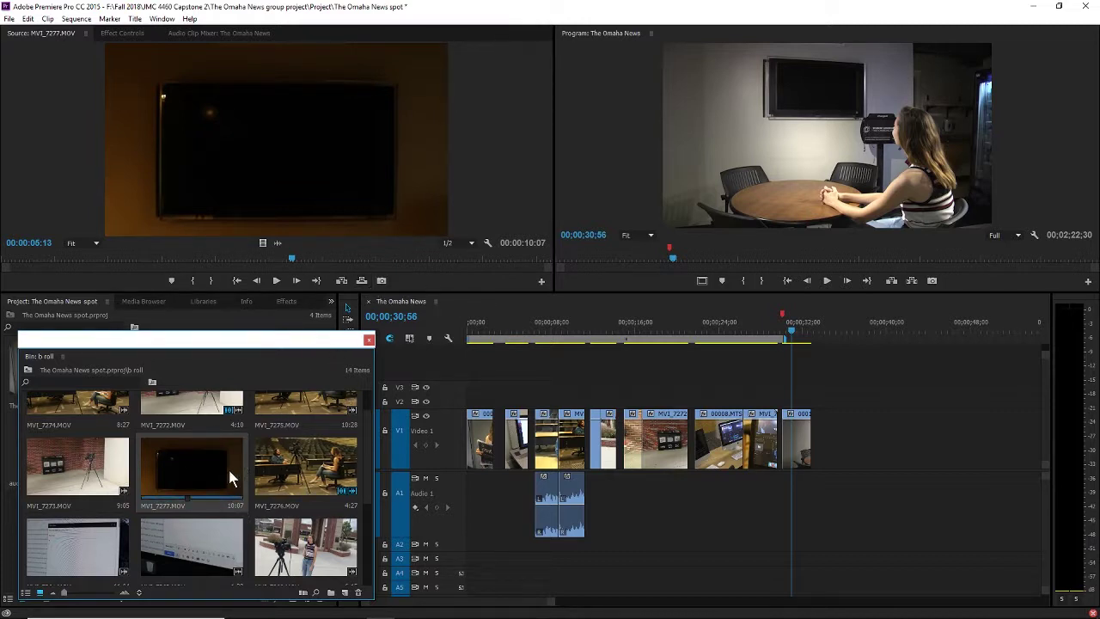
left_click_drag(209, 476, 822, 438)
left_click_drag(816, 334, 919, 343)
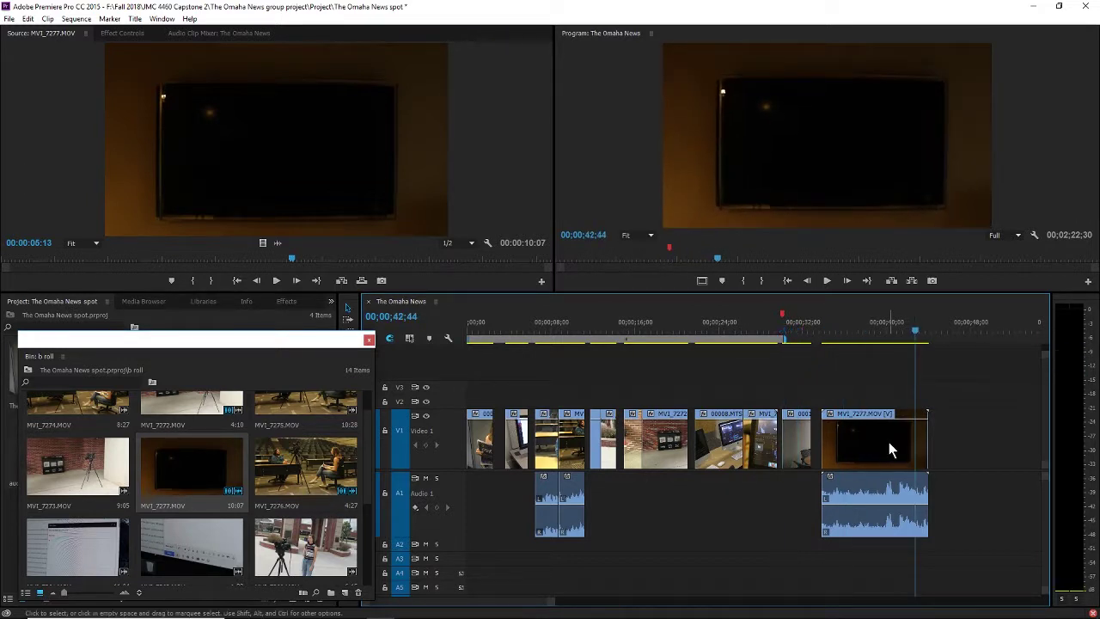
Step: Delete the video and audio of MVI_7277.MOV from the end of the timeline
left_click(873, 446)
key("Delete")
left_click(873, 507)
key("Delete")
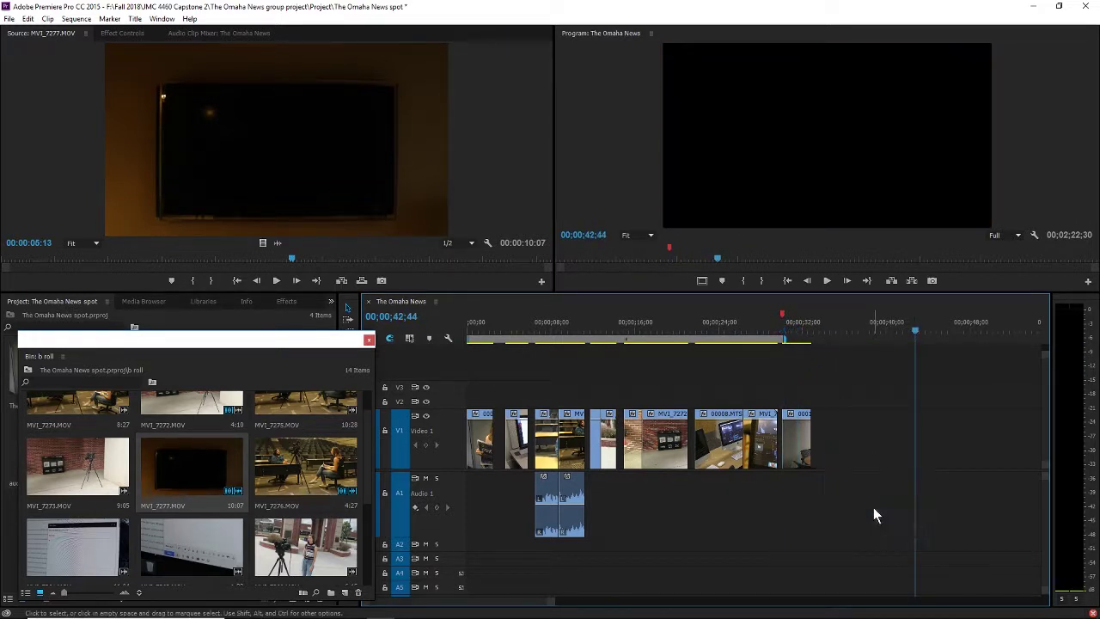
Step: Look through the b roll and main clips bins to check the available footage
scroll(279, 528, "down", 1)
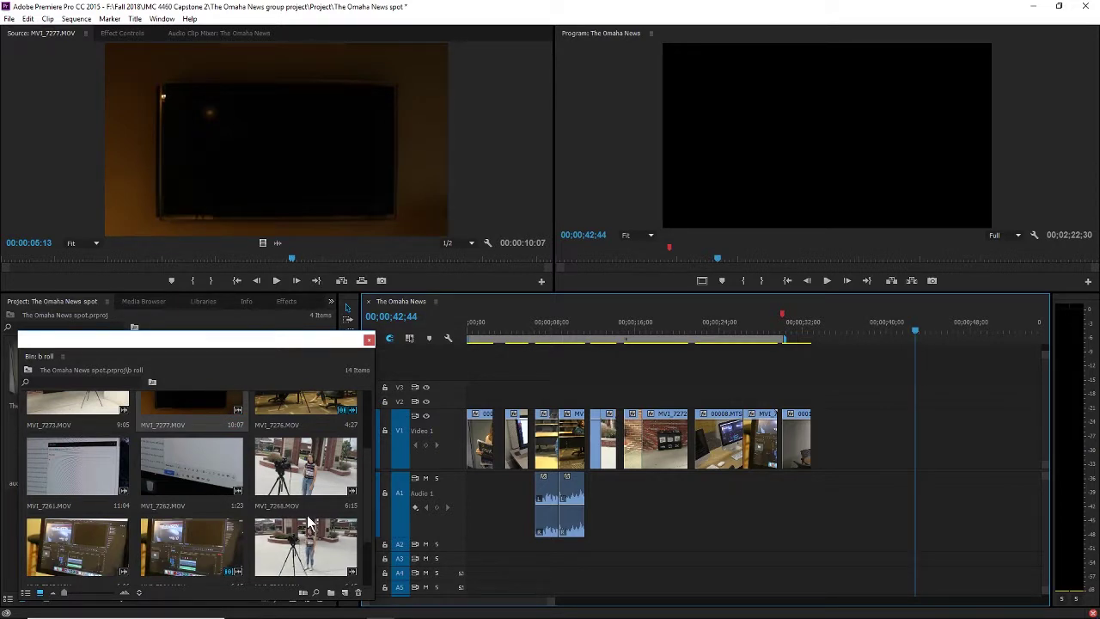
left_click(369, 339)
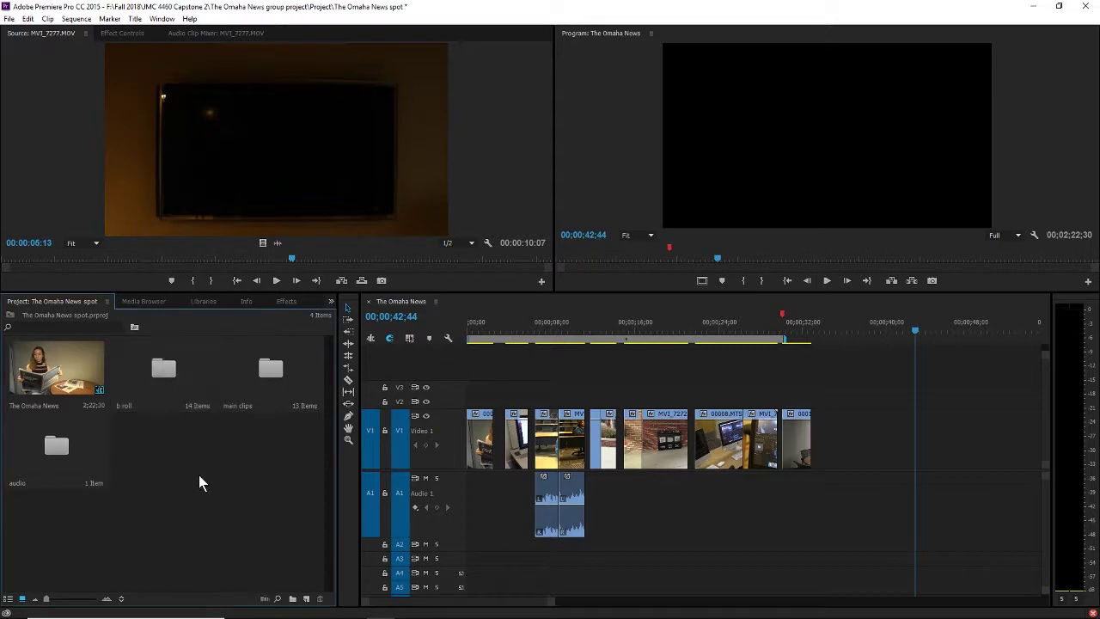
double_click(286, 375)
scroll(275, 283, "down", 2)
scroll(276, 278, "up", 3)
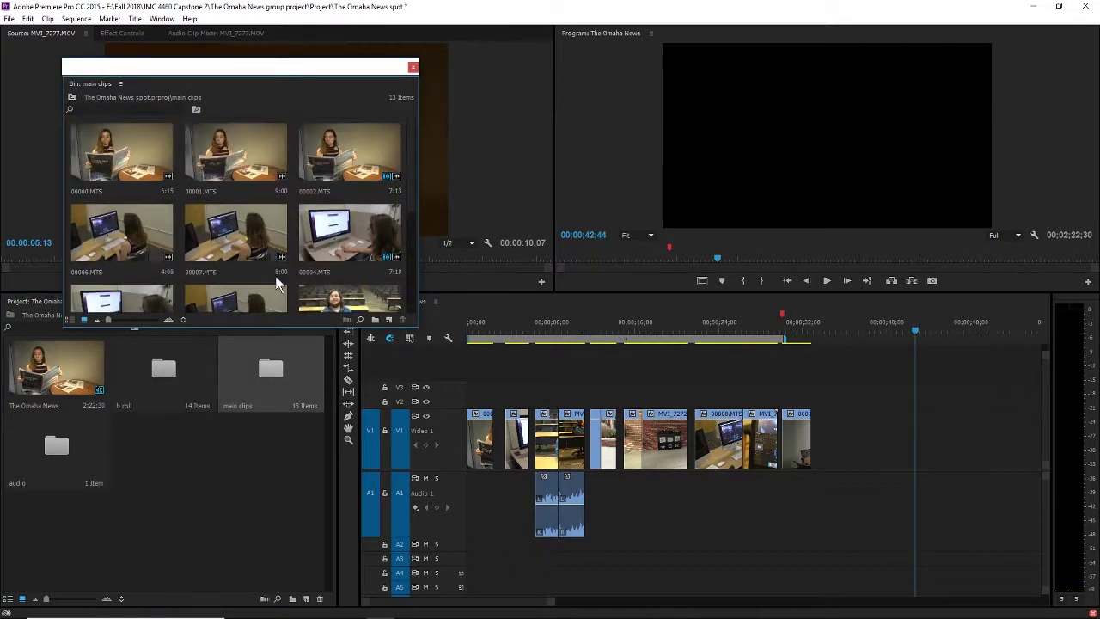
left_click(413, 68)
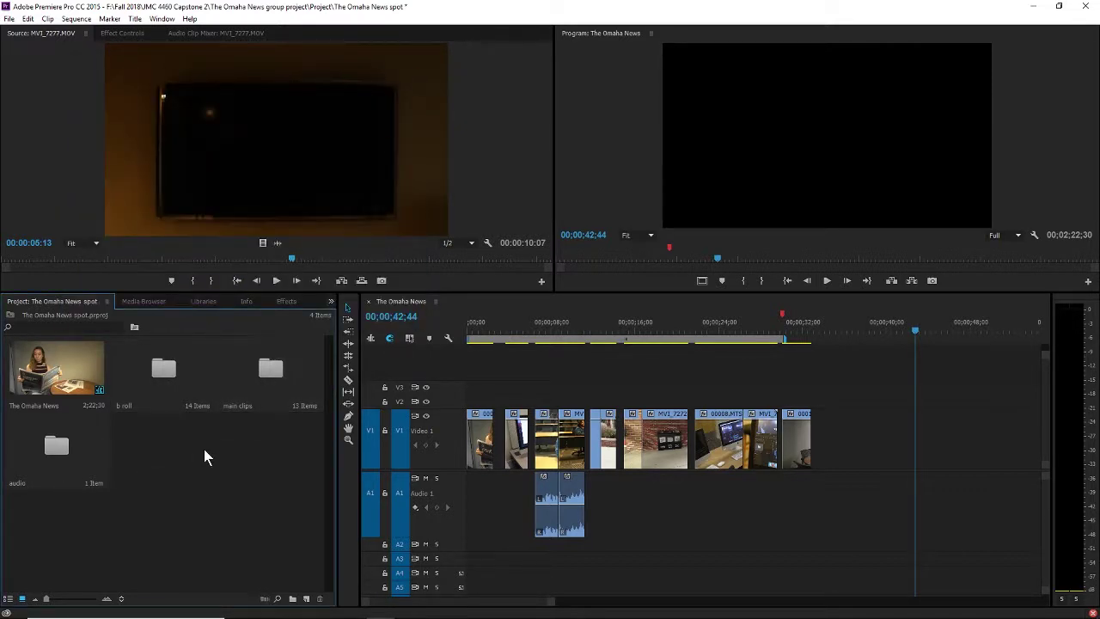
double_click(154, 385)
scroll(260, 197, "up", 3)
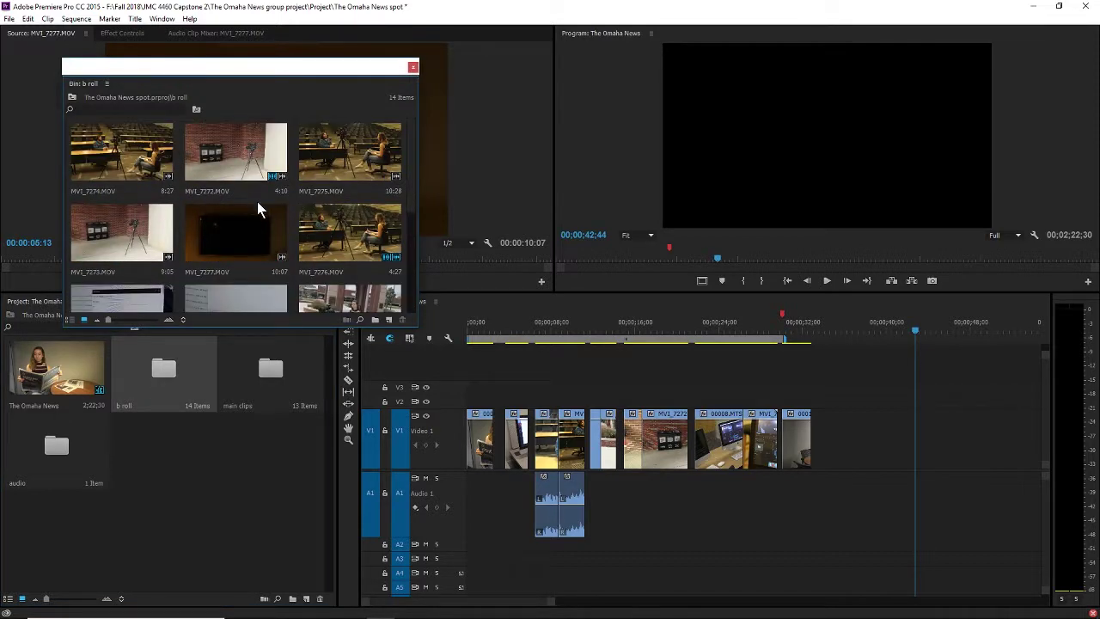
scroll(256, 202, "down", 3)
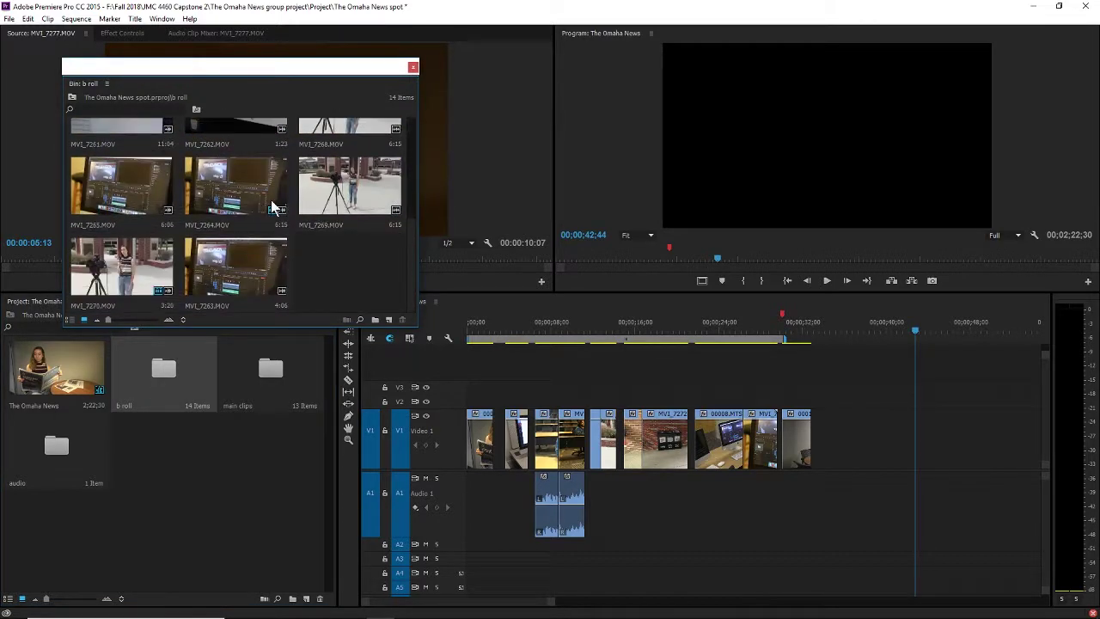
left_click(413, 68)
Step: Create a project bin named "The Omaha News official video"
right_click(169, 458)
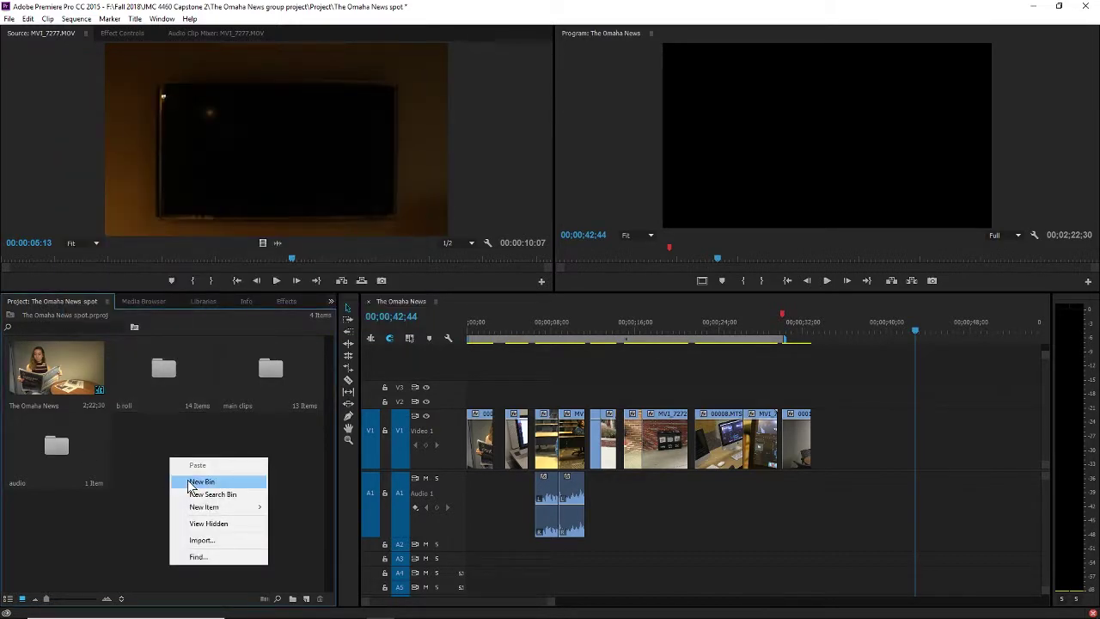
left_click(199, 481)
type("The")
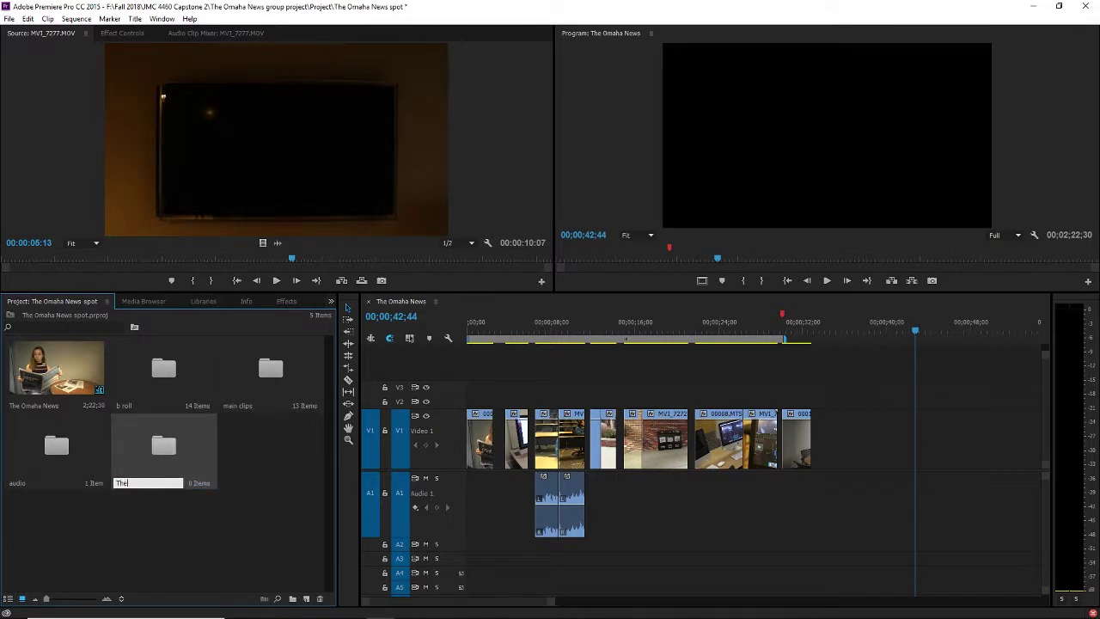
type(" Omaha News official")
key("Return")
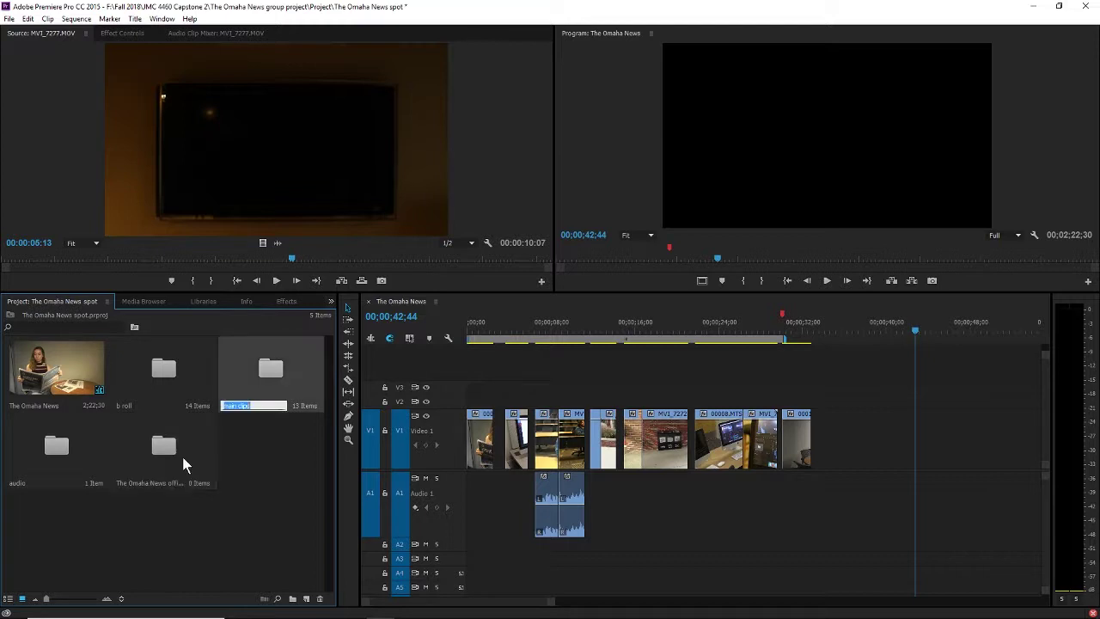
Step: Import the ONews bump-back HD video from the Logos folder into The Omaha News official video bin
double_click(181, 452)
right_click(215, 190)
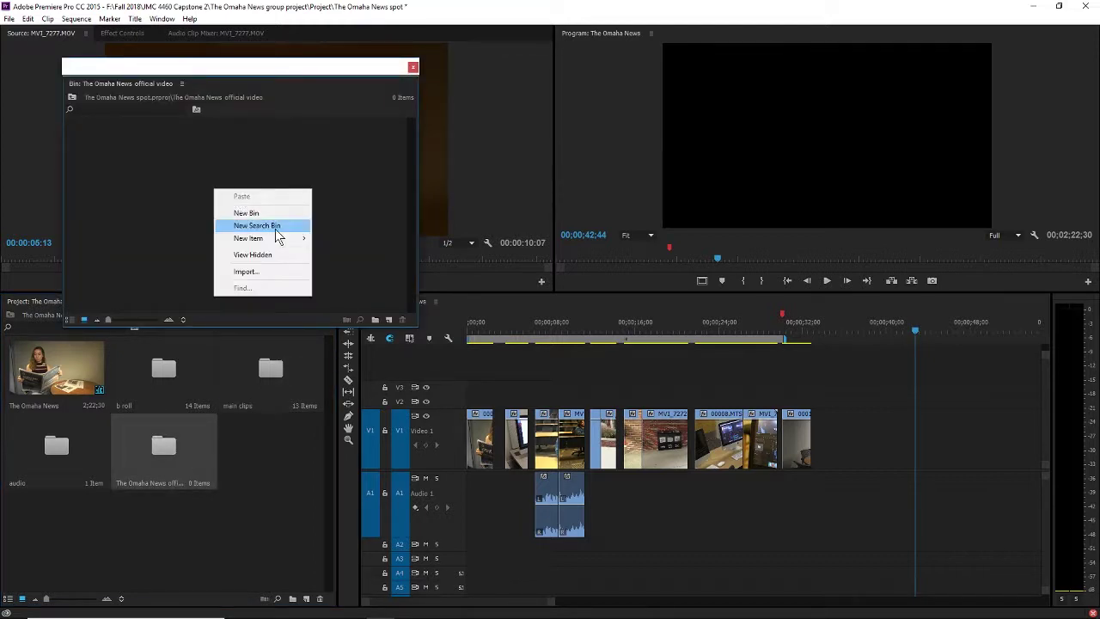
left_click(247, 271)
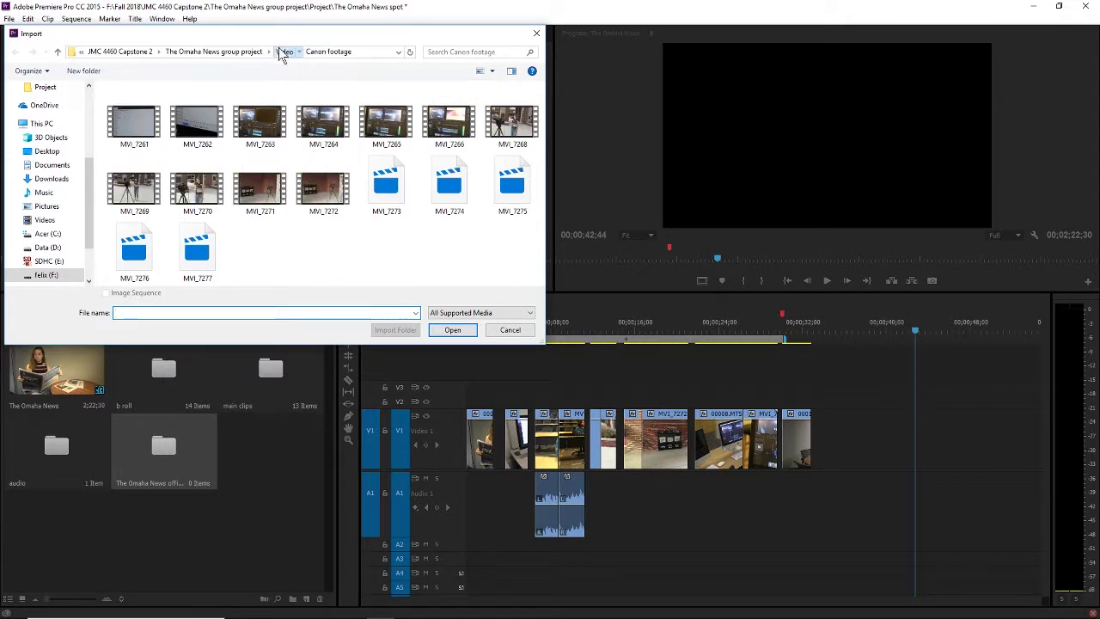
left_click(284, 52)
double_click(170, 117)
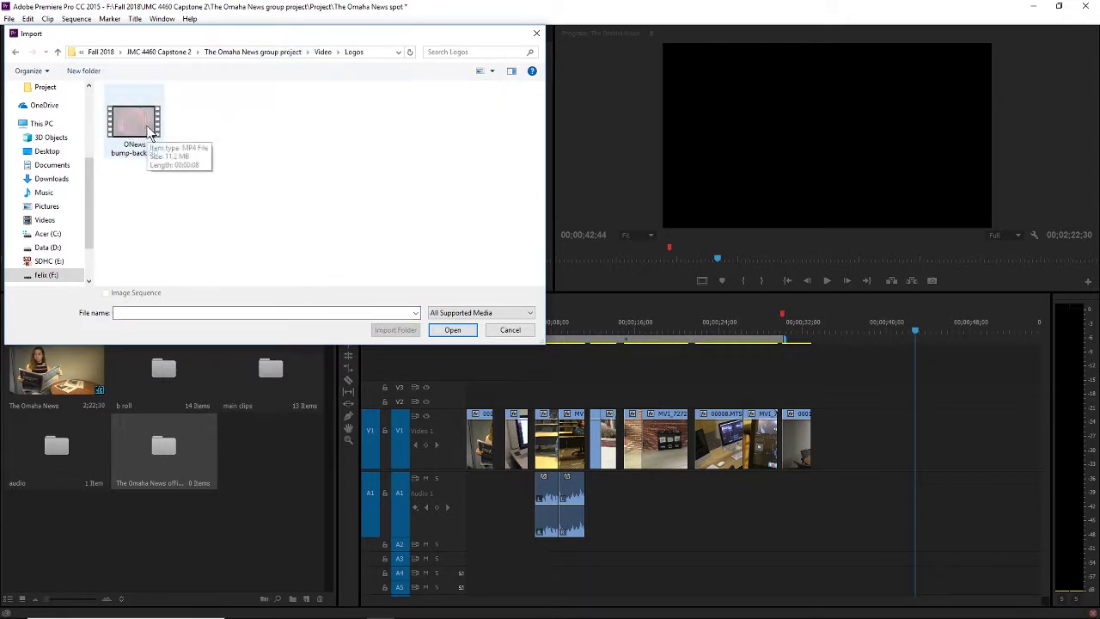
left_click(142, 122)
left_click(452, 330)
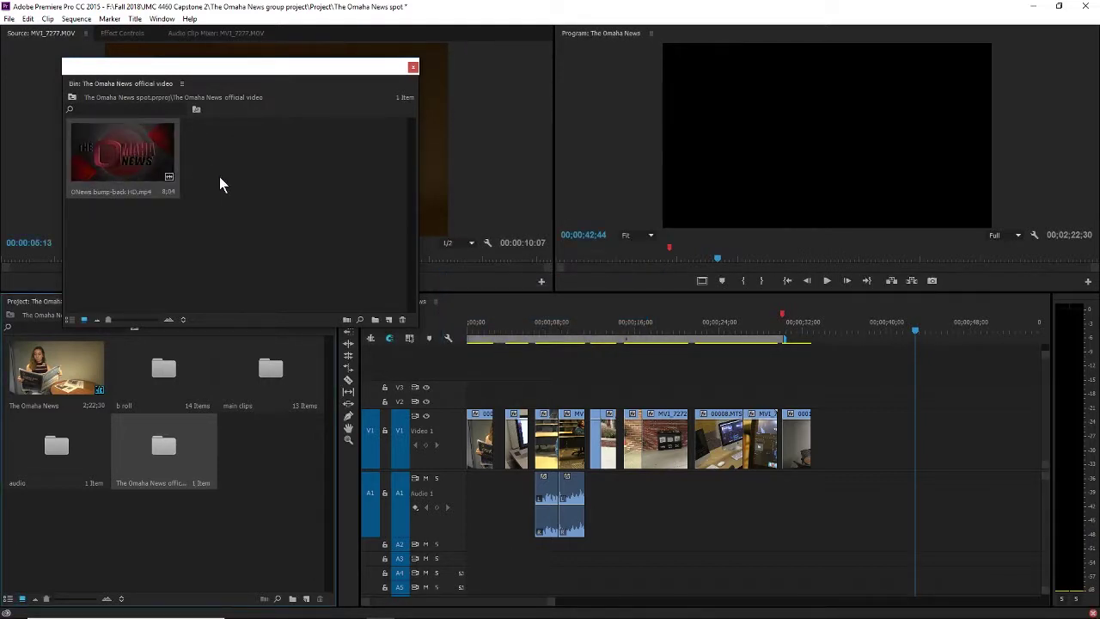
Step: Place ONews bump-back HD.mp4 on V1 and A1 past the existing clips, starting at about 48 seconds
left_click(851, 332)
key("minus")
key("minus")
key("minus")
key("minus")
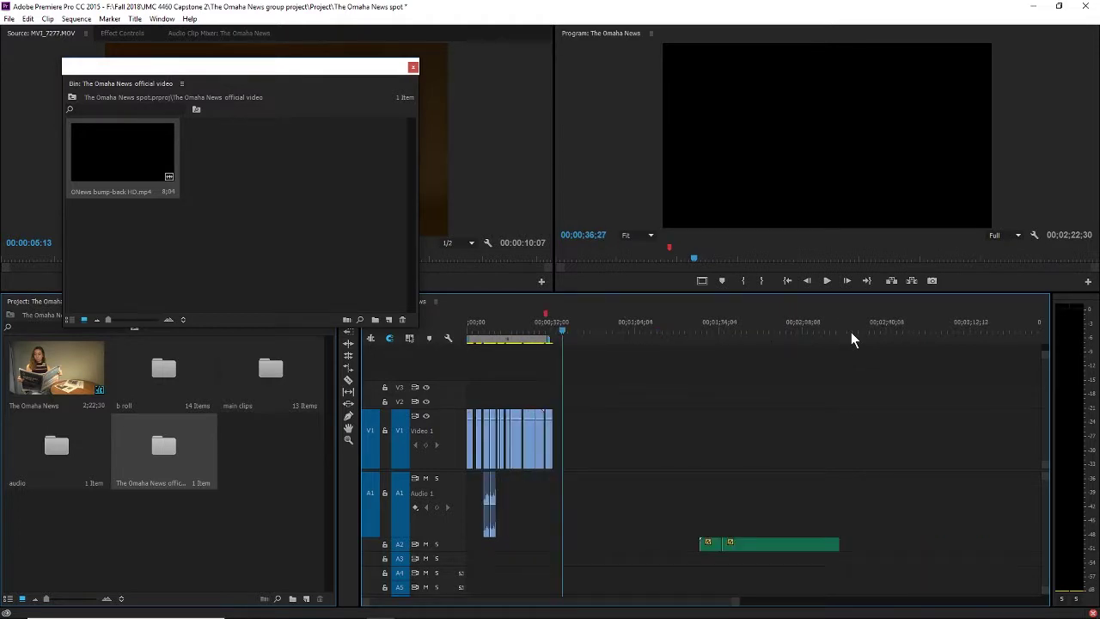
key("equal")
key("equal")
left_click_drag(142, 150, 602, 462)
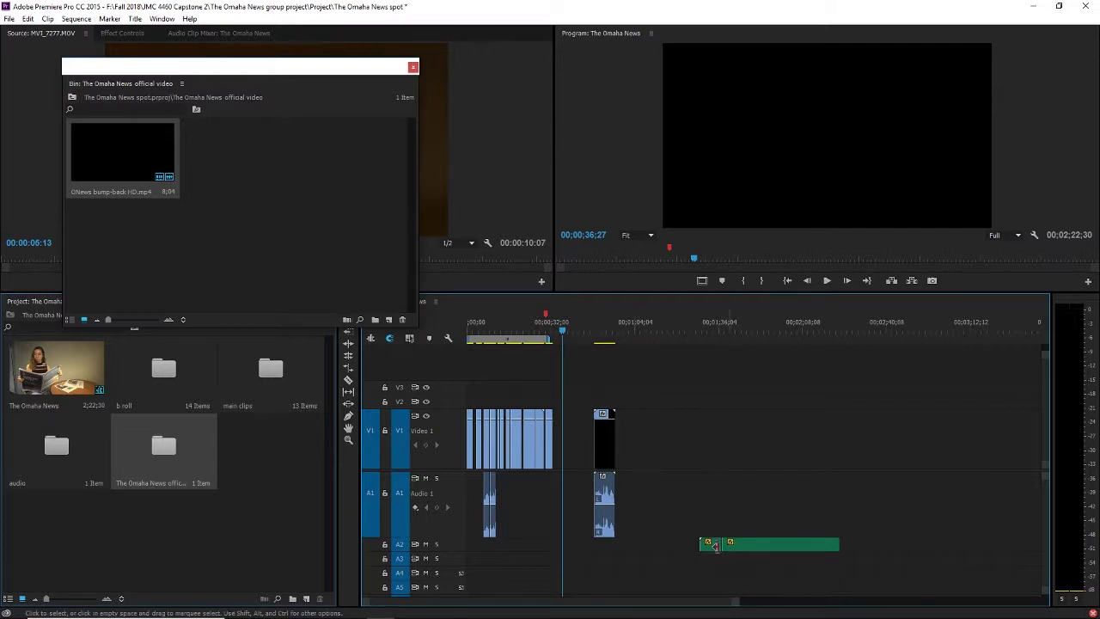
Step: Play the bump-back clip on the timeline from its start to its fade-out to review the logo animation
key("equal")
key("equal")
key("equal")
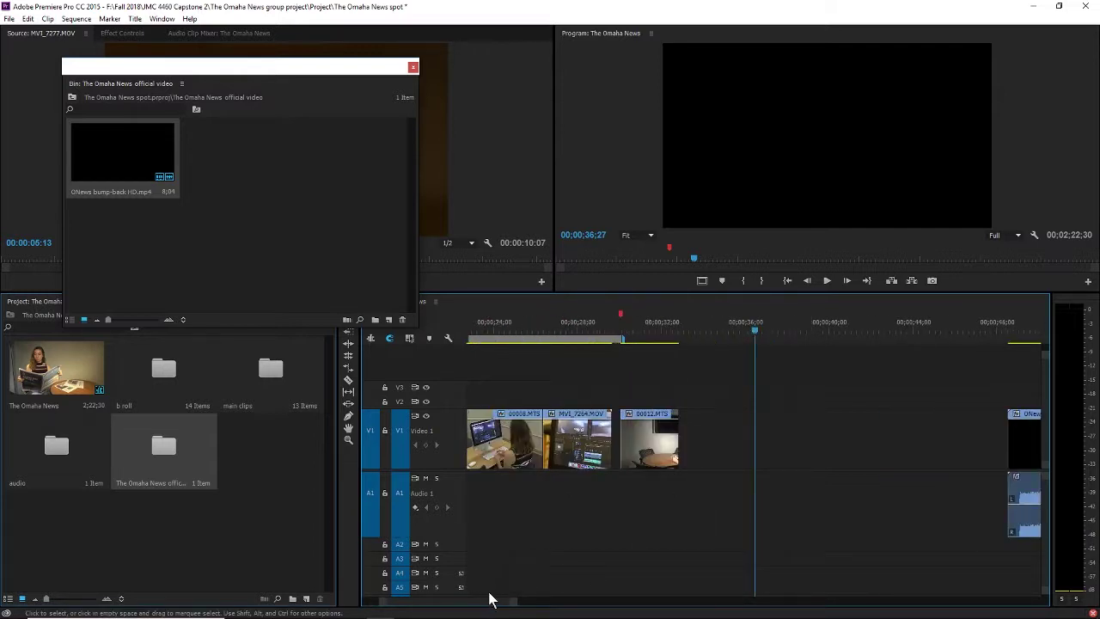
mouse_move(476, 601)
left_mouse_down()
mouse_move(497, 601)
mouse_move(487, 605)
left_mouse_up()
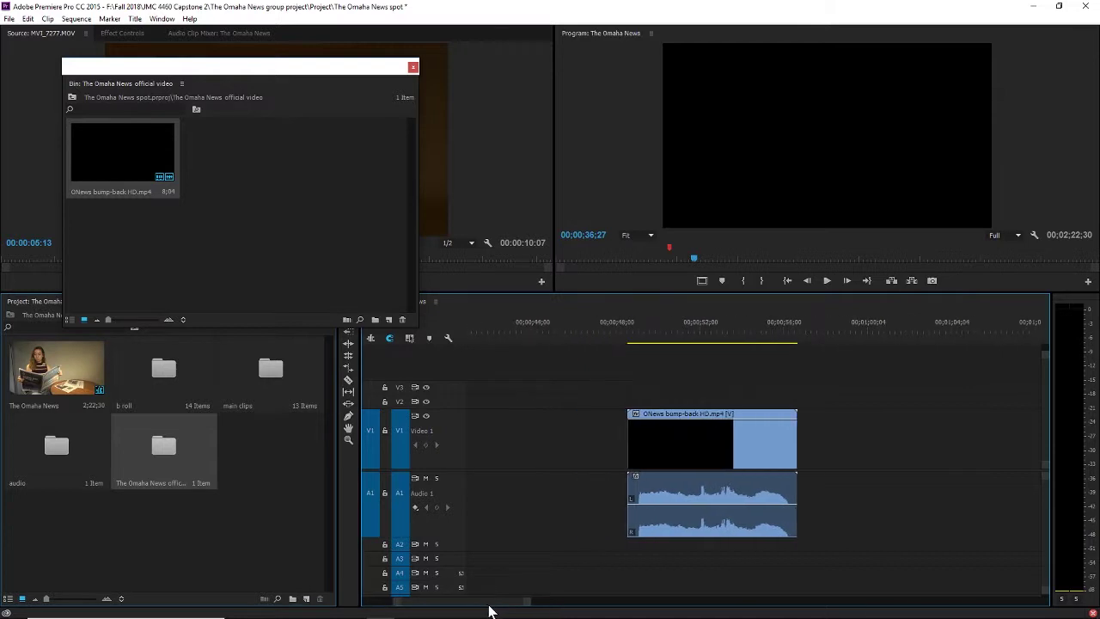
left_click(637, 333)
left_click_drag(639, 339, 624, 331)
left_click(413, 68)
key("space")
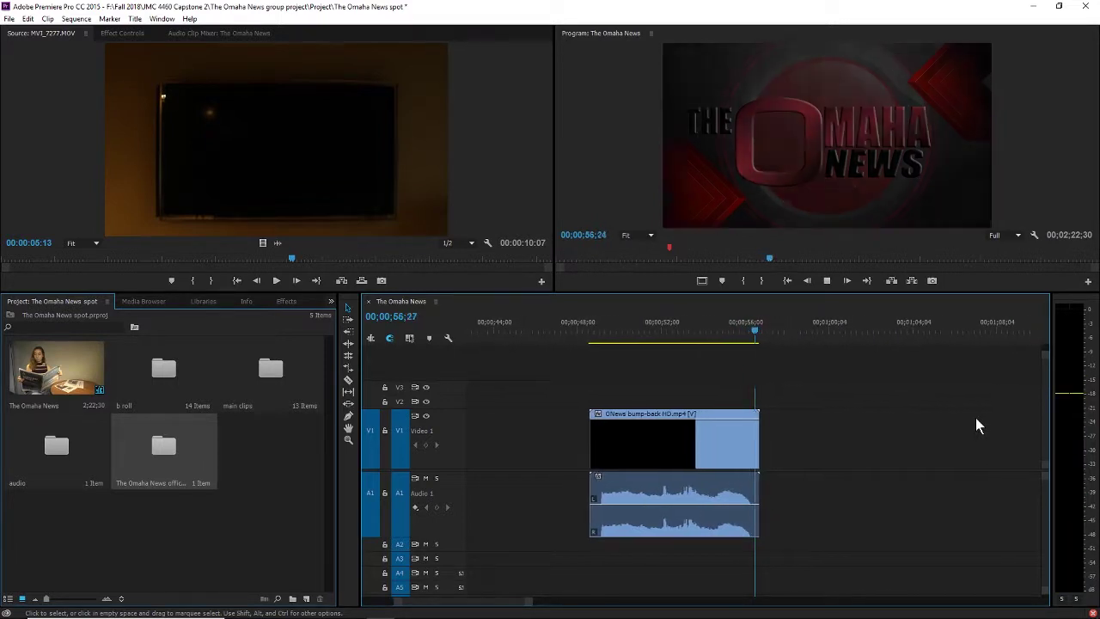
left_click(699, 437)
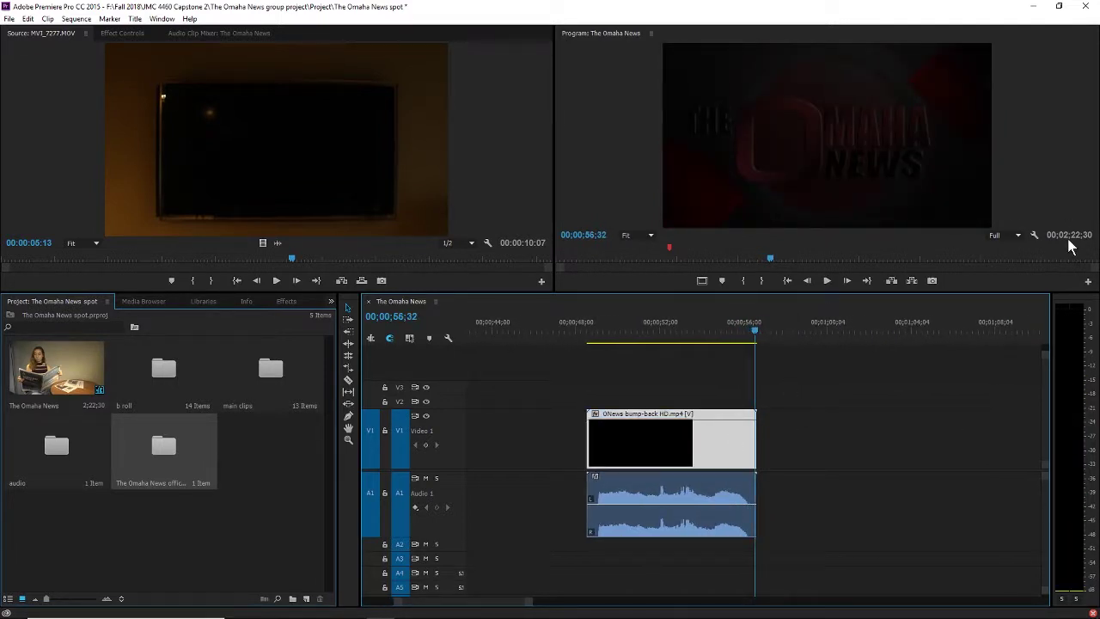
left_click_drag(646, 329, 757, 355)
left_click(812, 500)
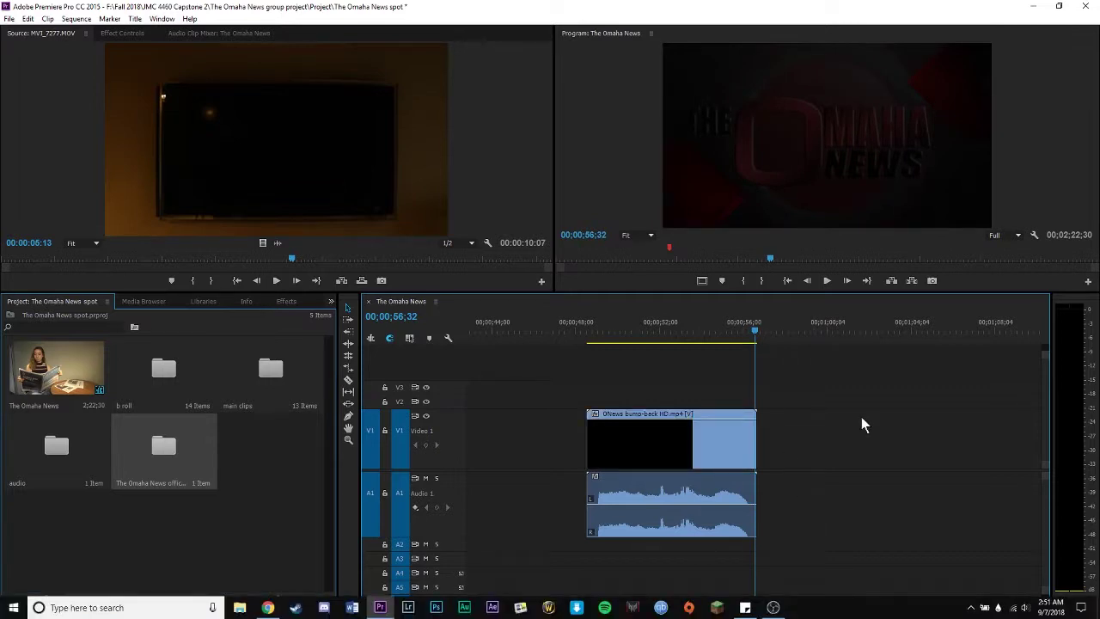
Step: Select the bump-back clip's video and audio on the timeline and check the clip's available options
key("minus")
left_click_drag(798, 553, 670, 408)
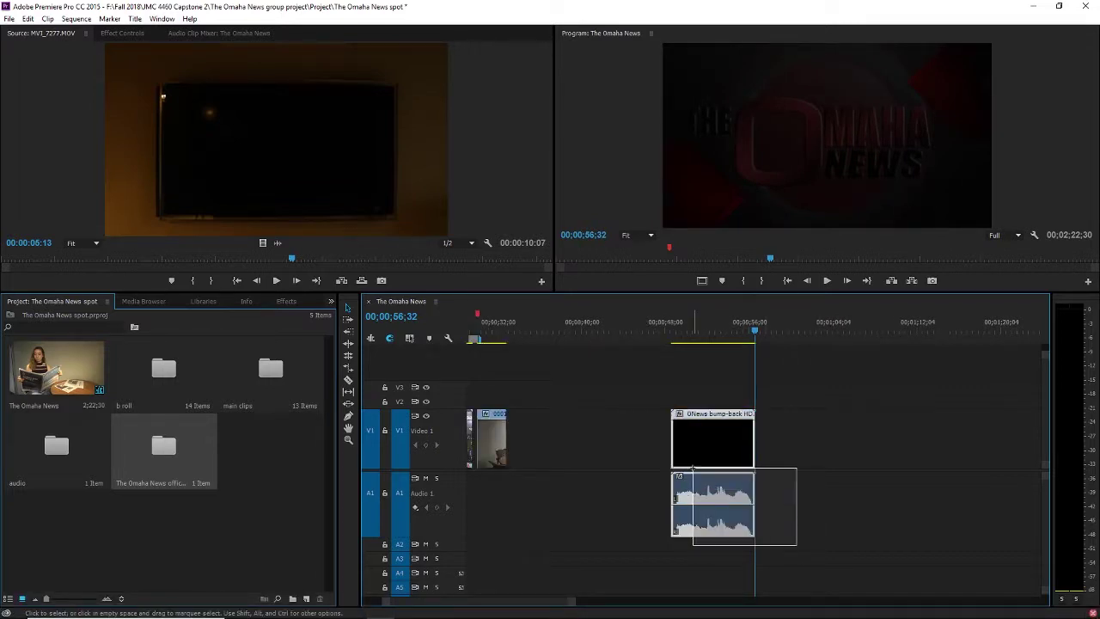
right_click(759, 443)
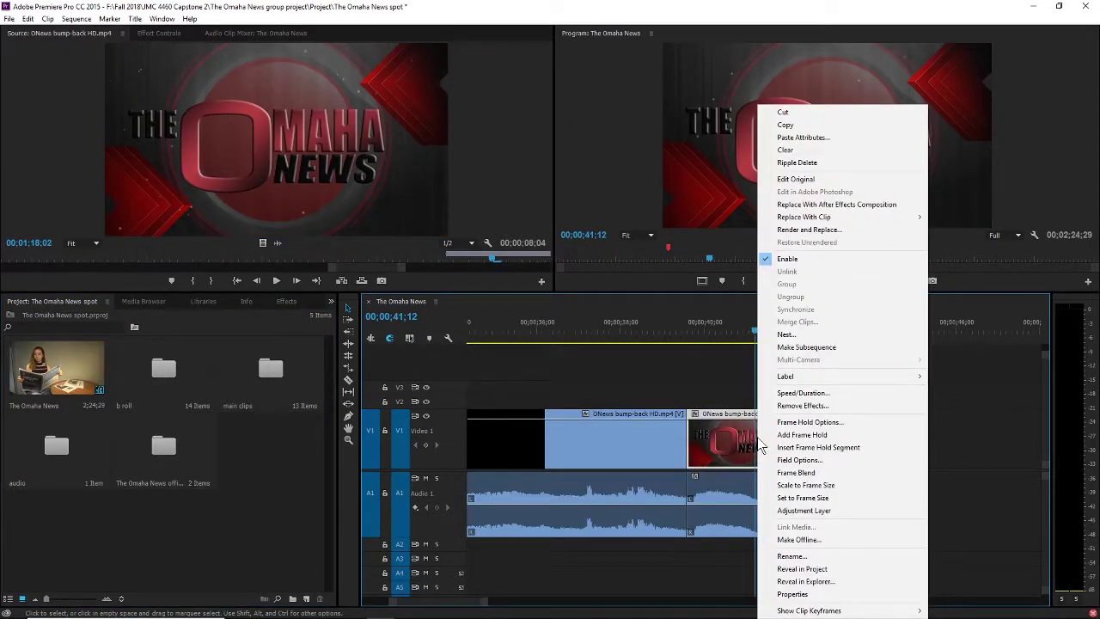
left_click(697, 375)
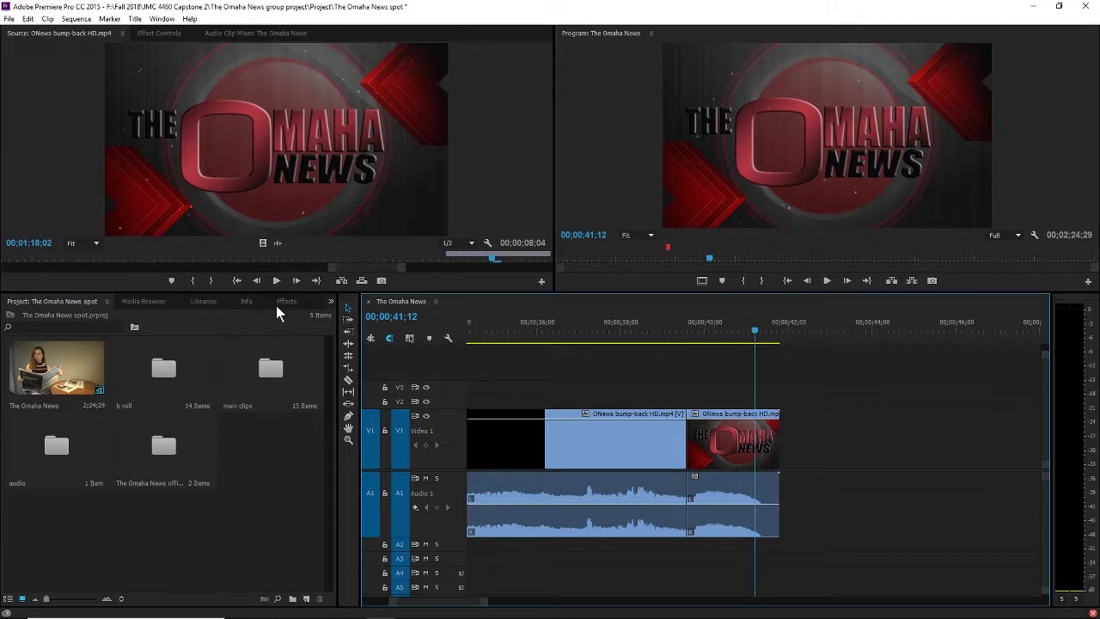
Step: Create a project bin named "title"
right_click(218, 524)
left_click(261, 435)
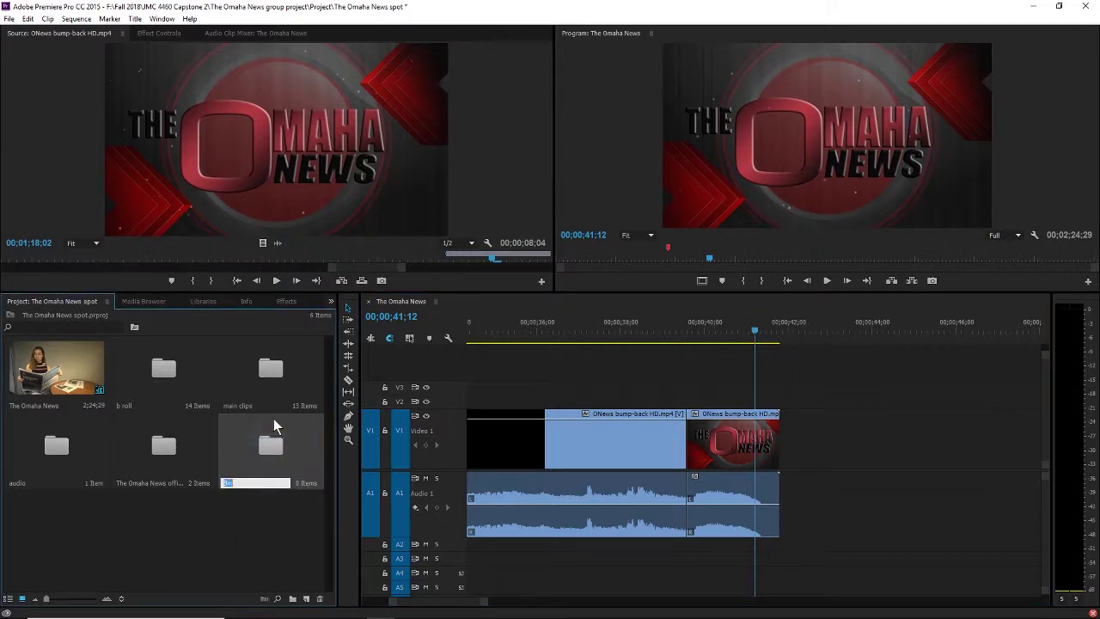
type("title")
key("Tab")
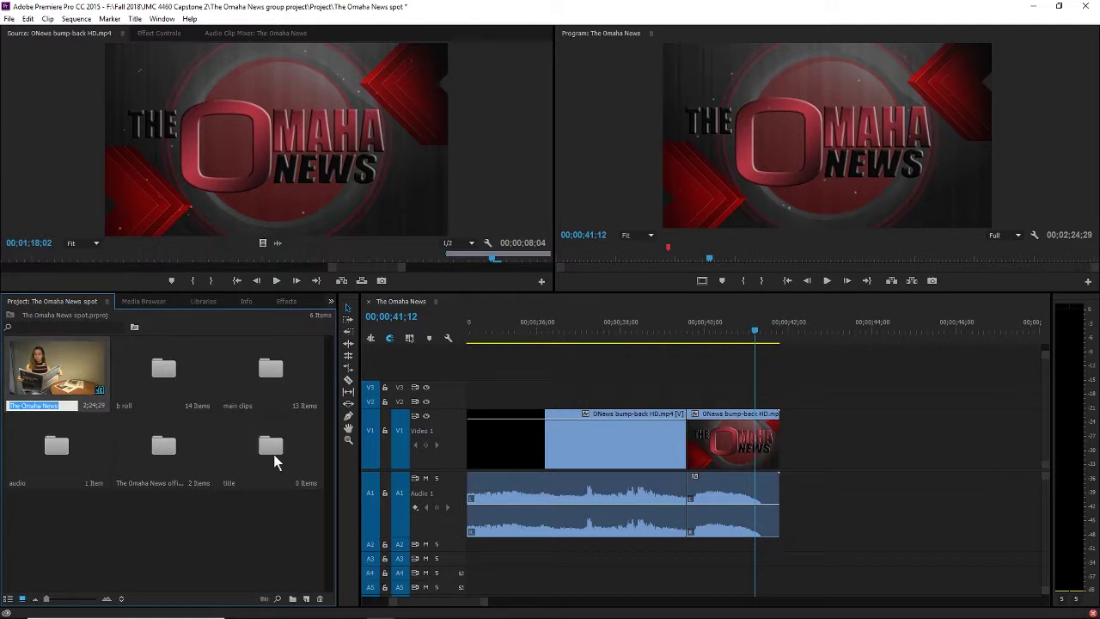
Step: Create a new title named "Social media" inside the title bin, keeping the default video settings
left_click(272, 464)
double_click(269, 445)
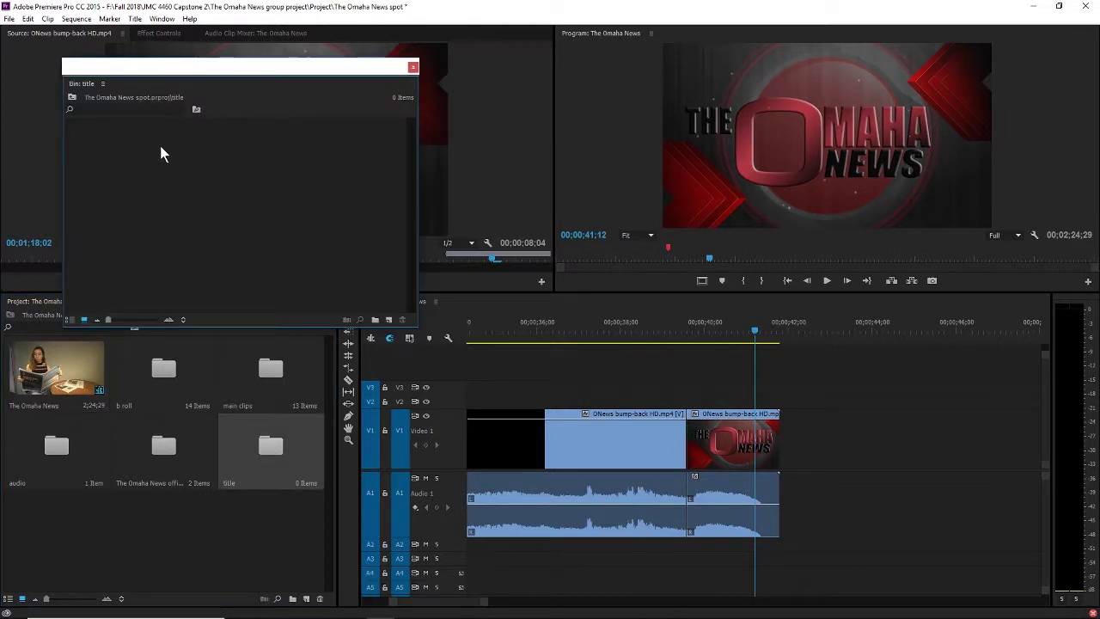
right_click(163, 151)
mouse_move(221, 196)
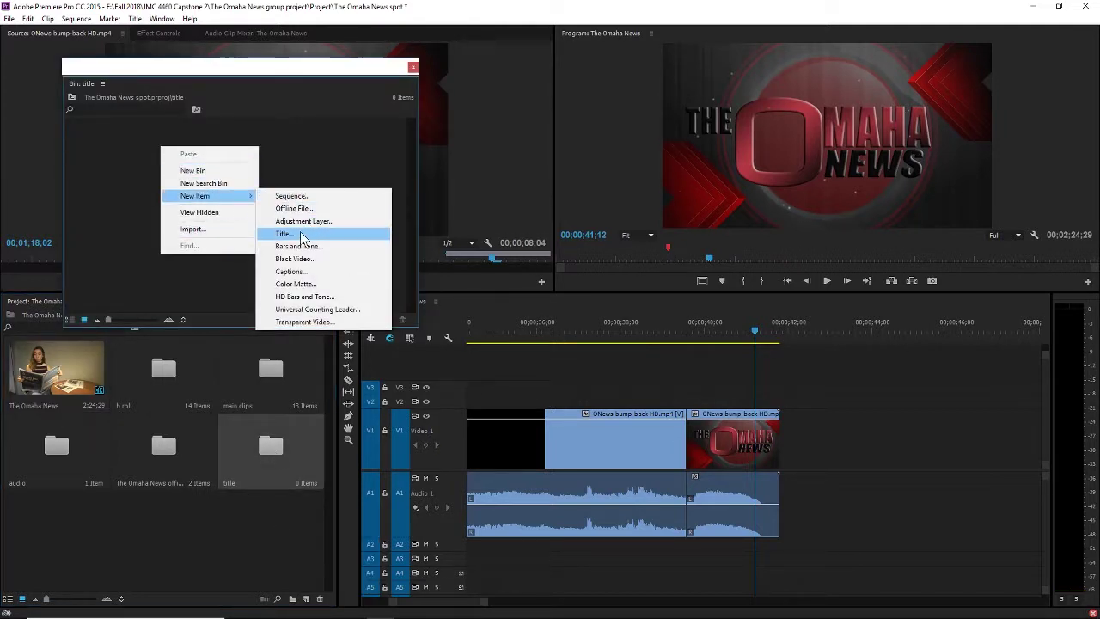
left_click(283, 233)
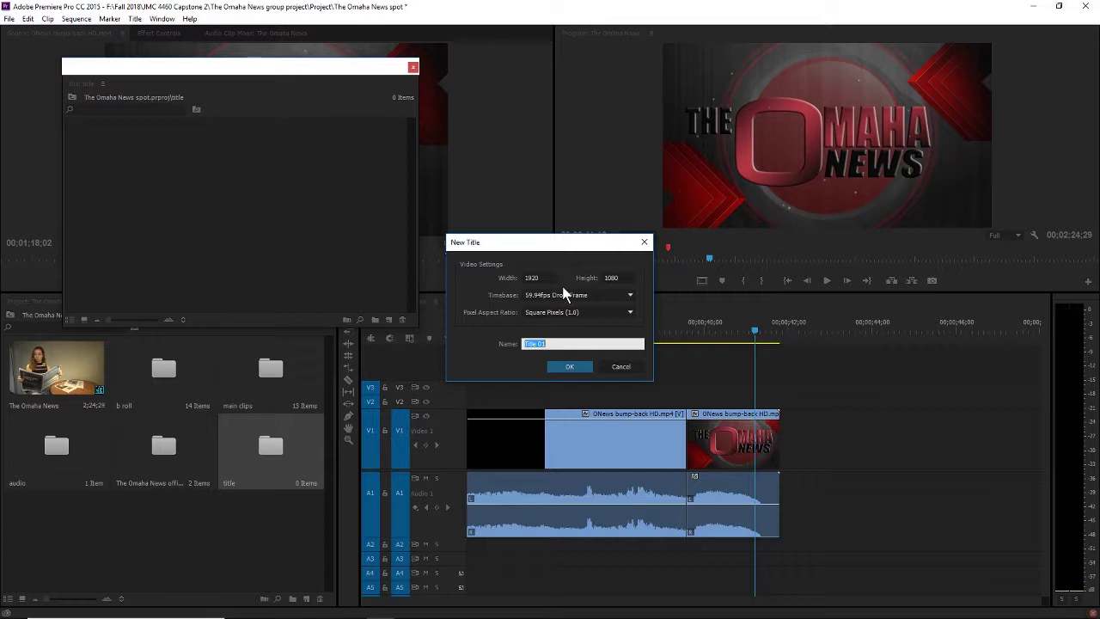
type("Social media")
key("Return")
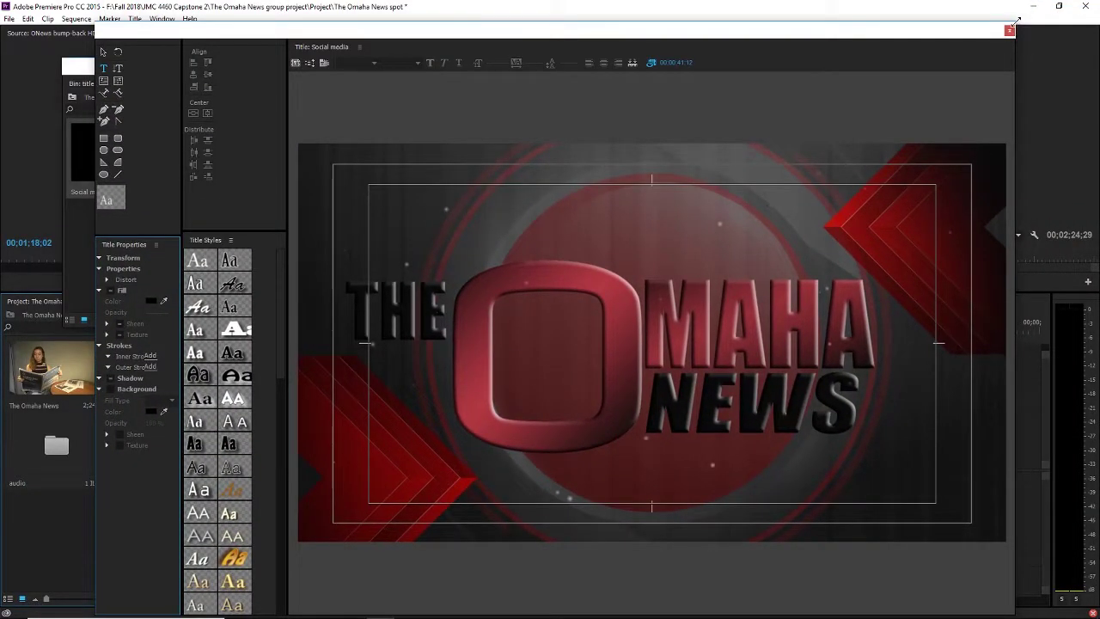
Step: Shrink the title editor window and move it over the middle of the workspace
left_click_drag(1016, 19, 808, 264)
left_click_drag(671, 276, 810, 100)
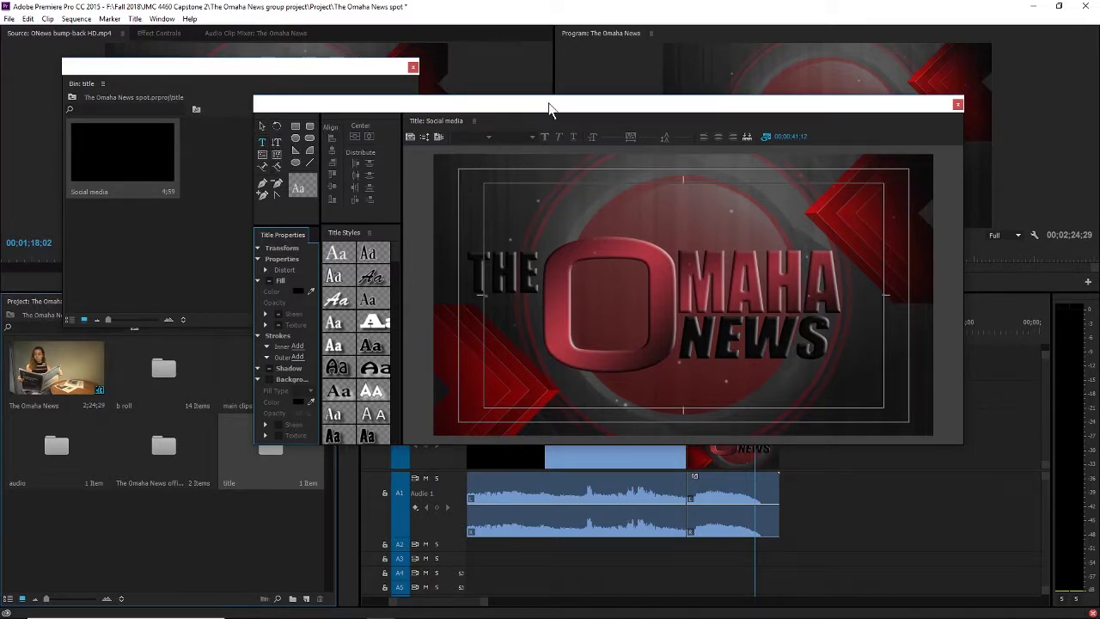
left_click_drag(550, 110, 475, 148)
left_click(187, 180)
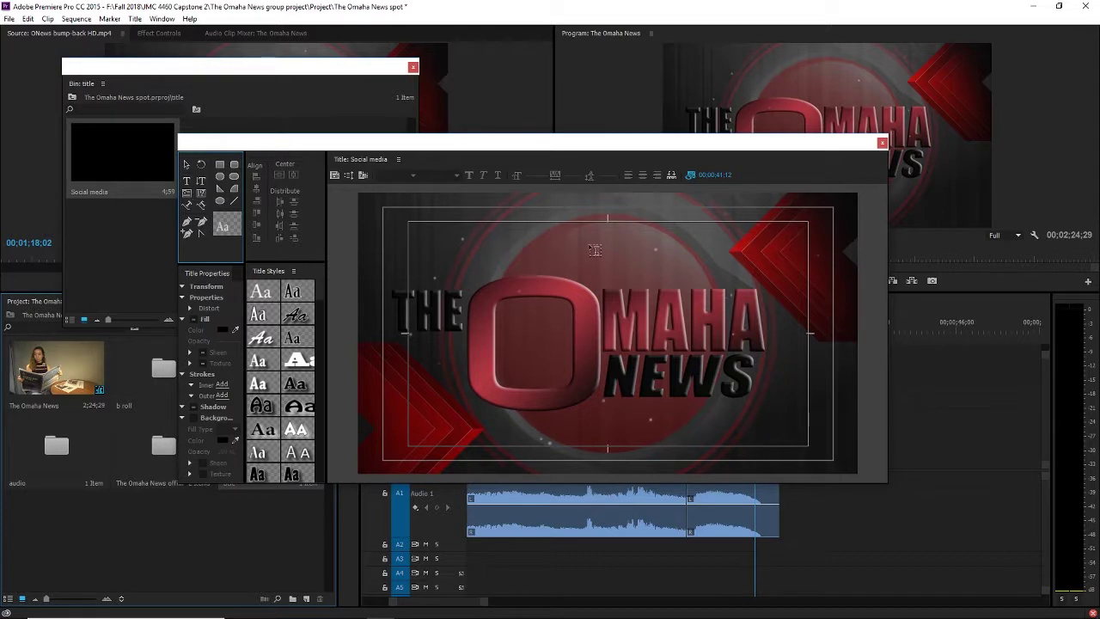
left_click(438, 235)
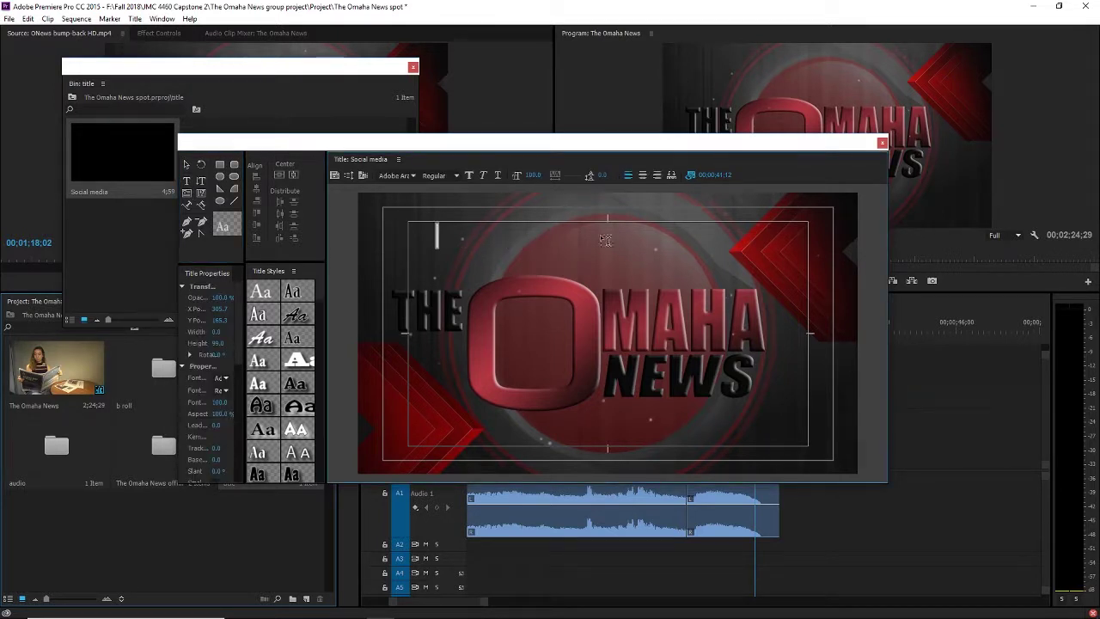
type("twitter")
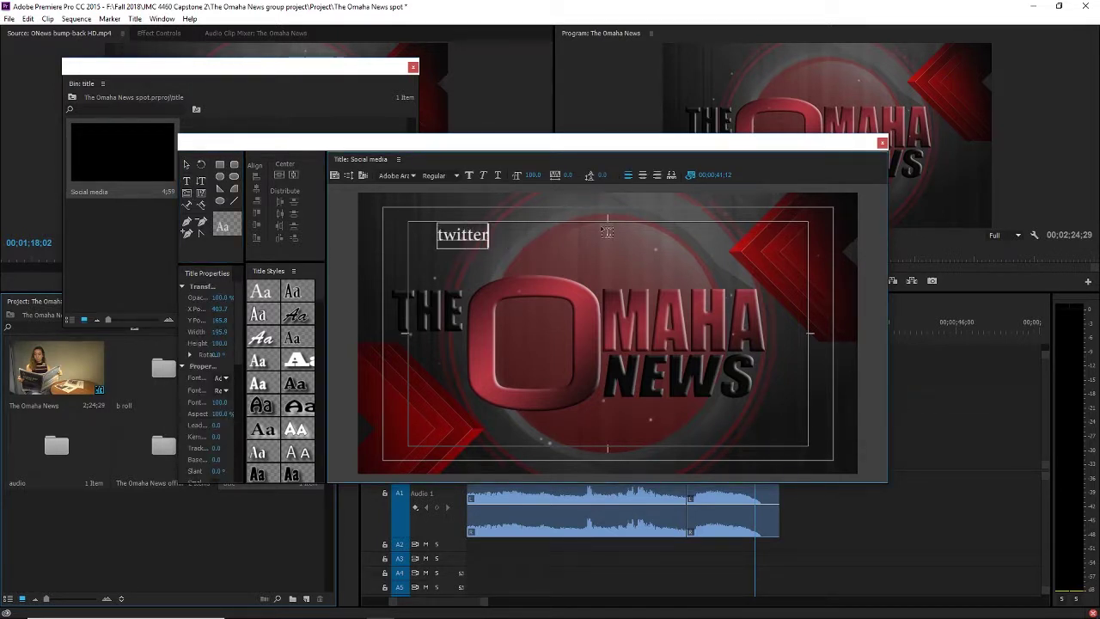
key("BackSpace")
key("BackSpace")
key("BackSpace")
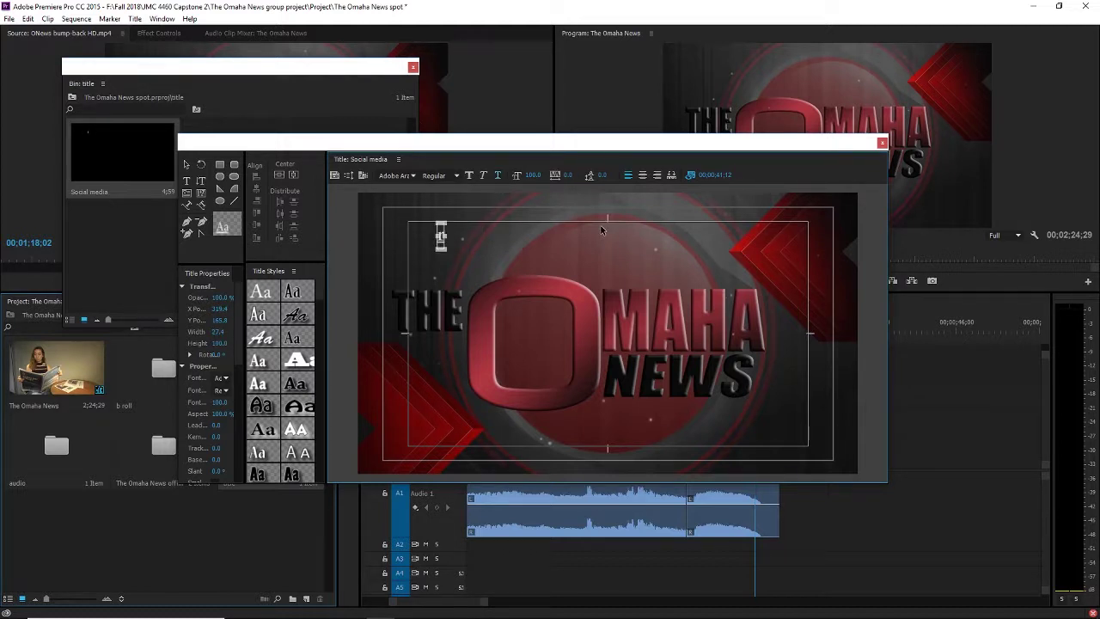
key("BackSpace")
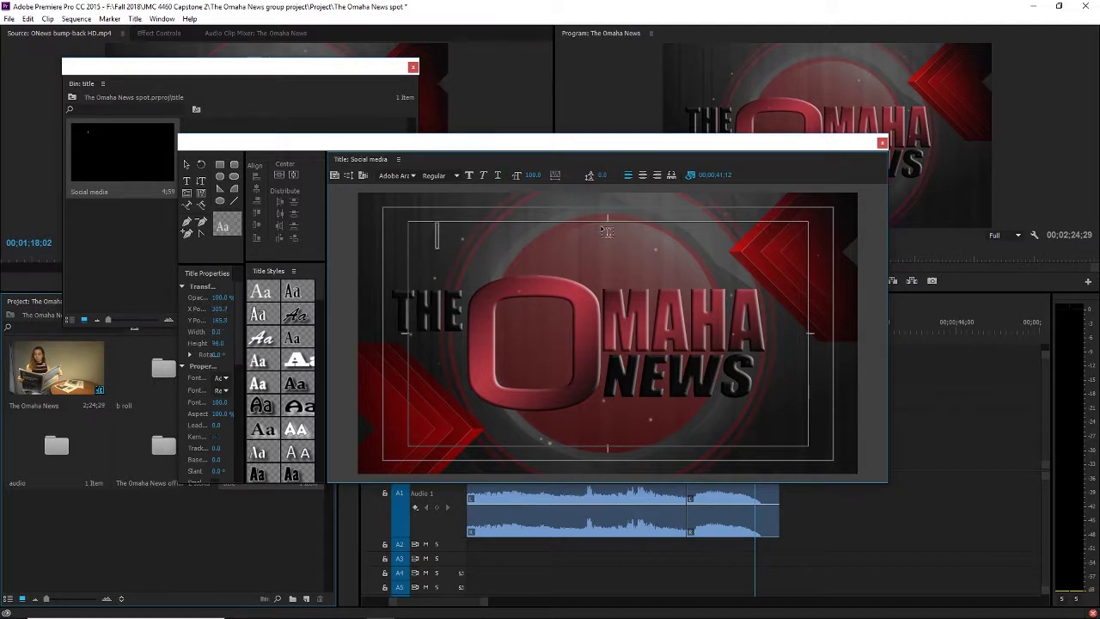
Step: Close the title editor and title bin, and play the sequence from its beginning to review the opening shots
left_click(882, 142)
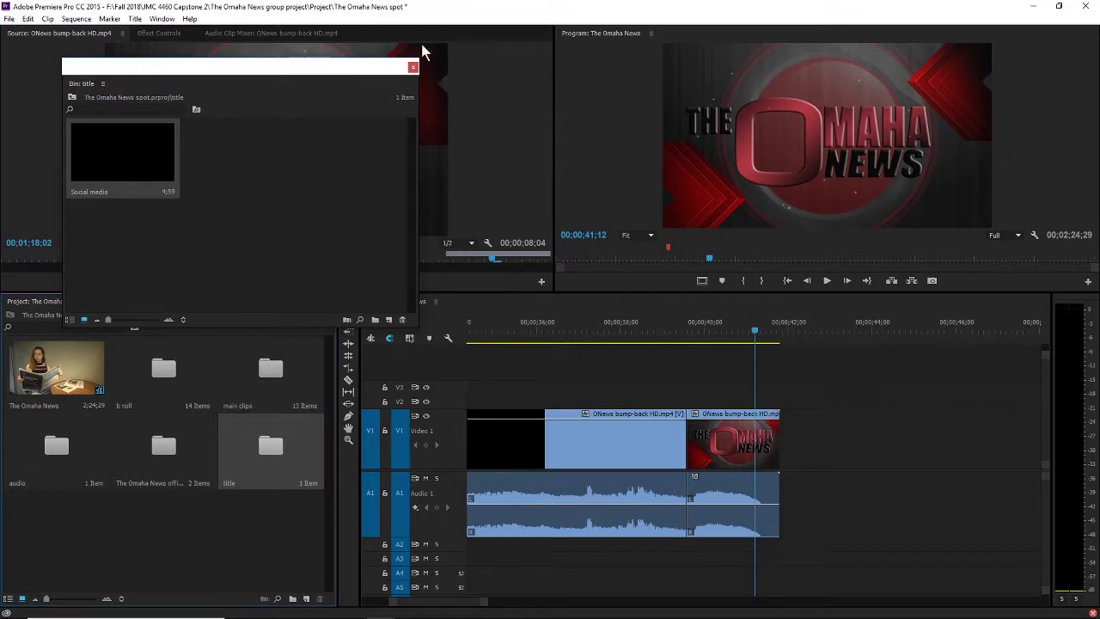
left_click(412, 66)
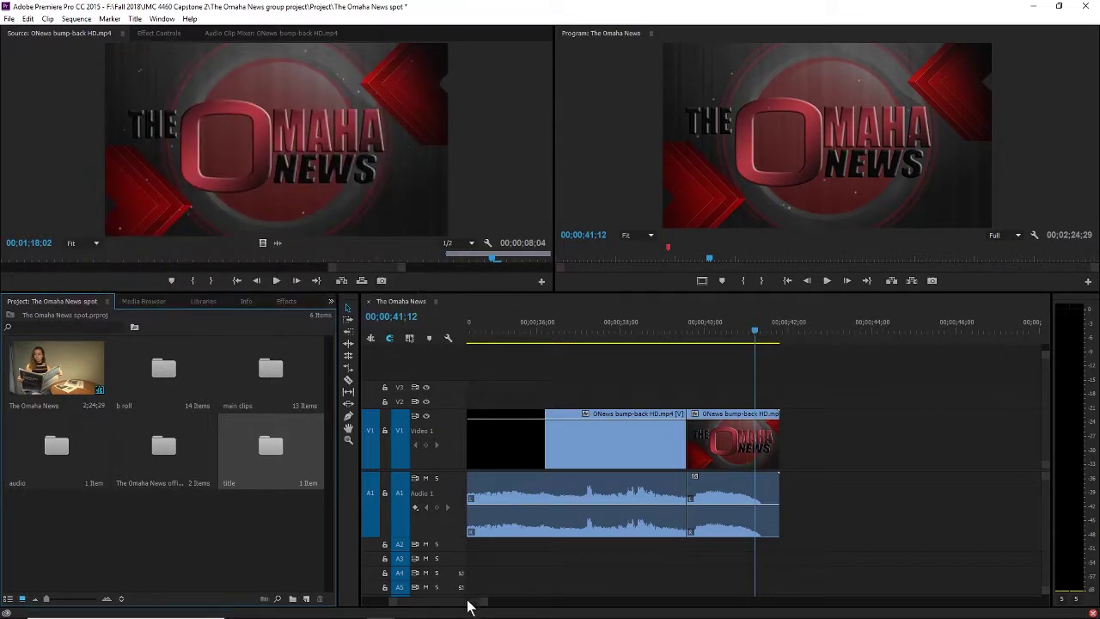
left_click_drag(466, 600, 440, 603)
key("minus")
key("backslash")
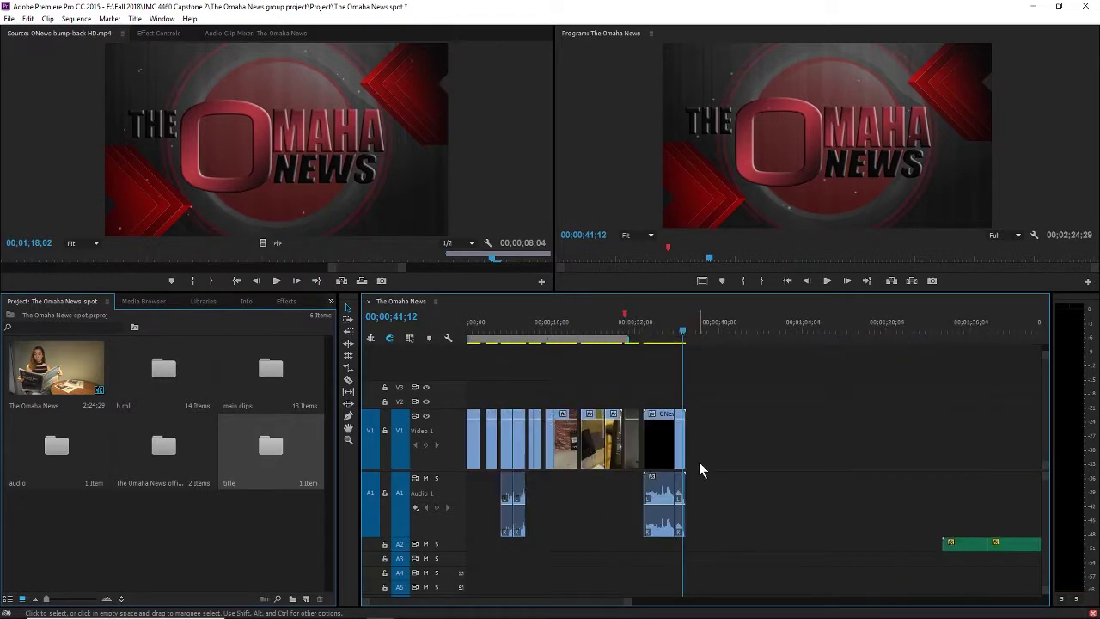
key("Home")
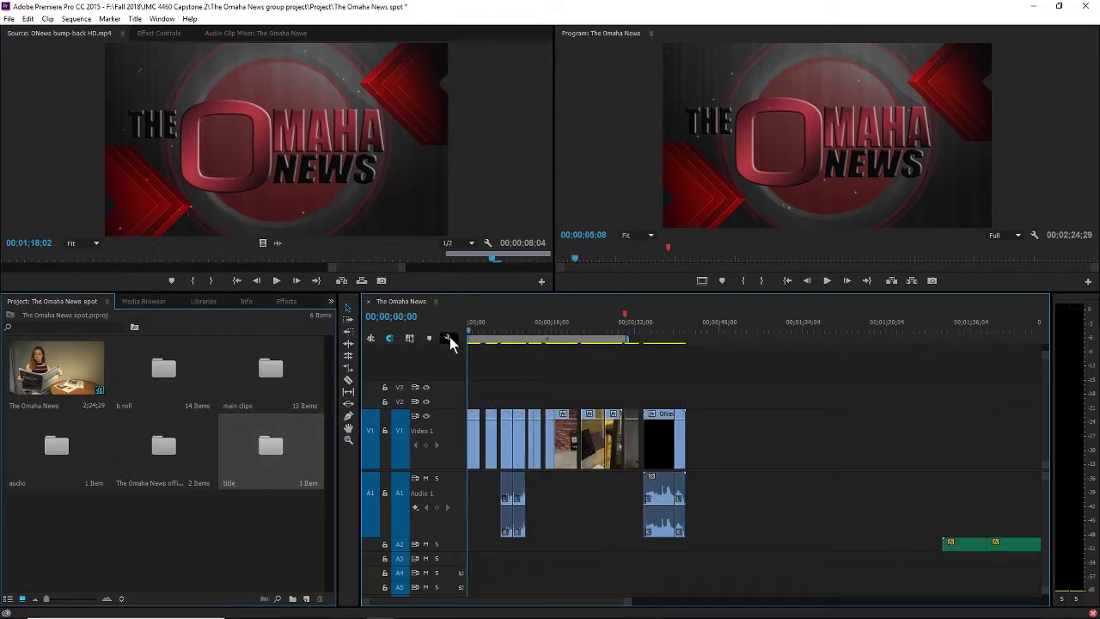
key("space")
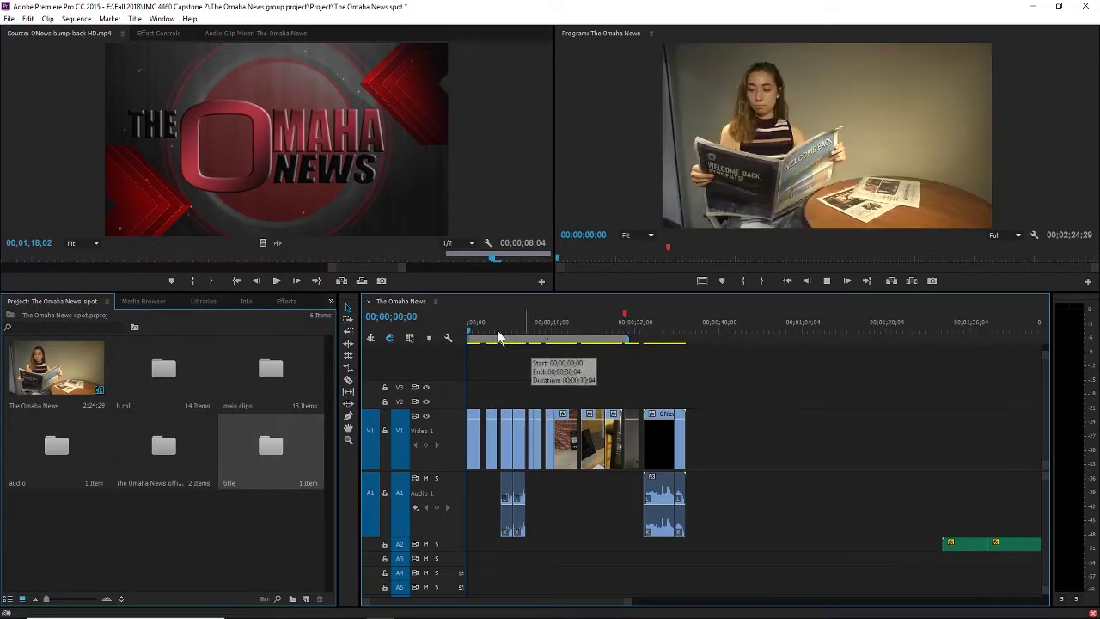
key("space")
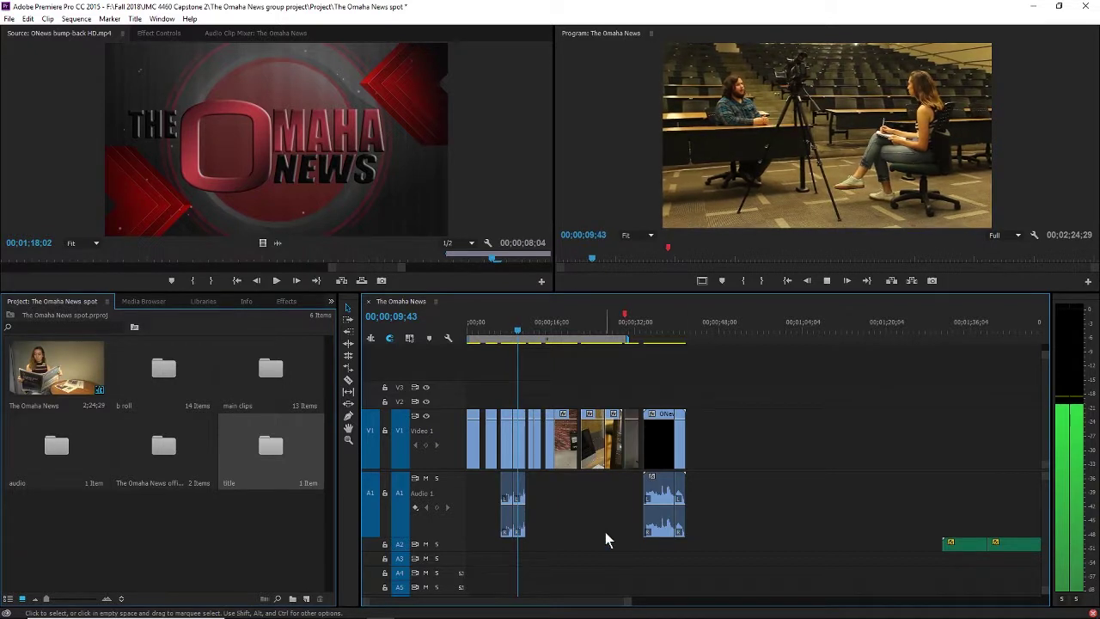
Step: Delete the two short audio clips on A1 between about 6 and 11 seconds
key("space")
left_click_drag(550, 563, 495, 501)
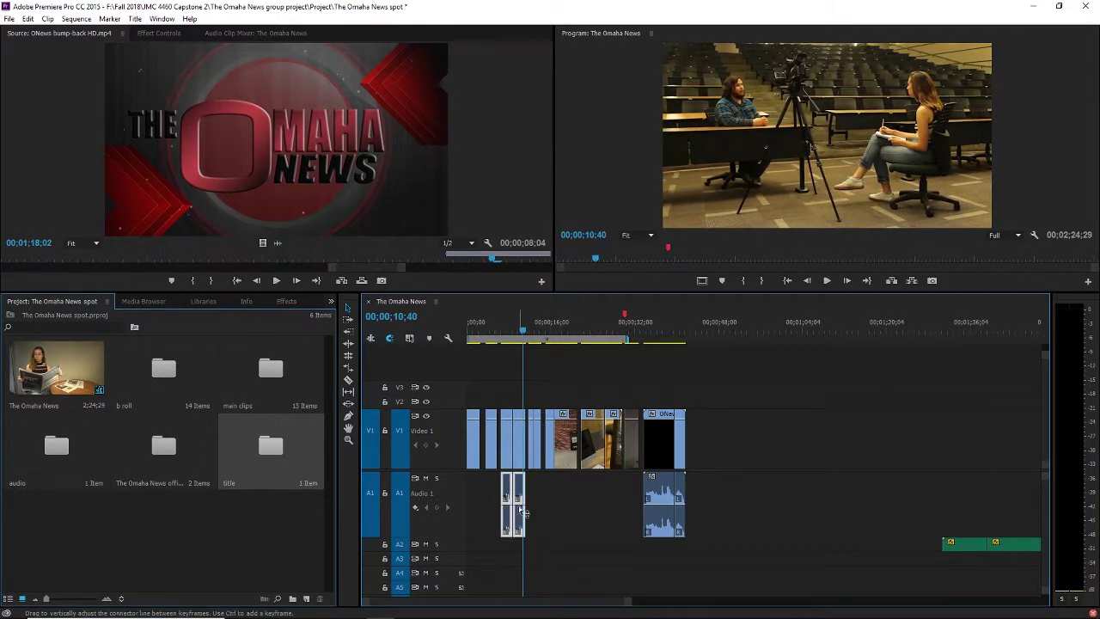
key("Delete")
Step: Review the V1 shots from about 12 to 16 seconds and return the playhead to 00;00;12;38
key("space")
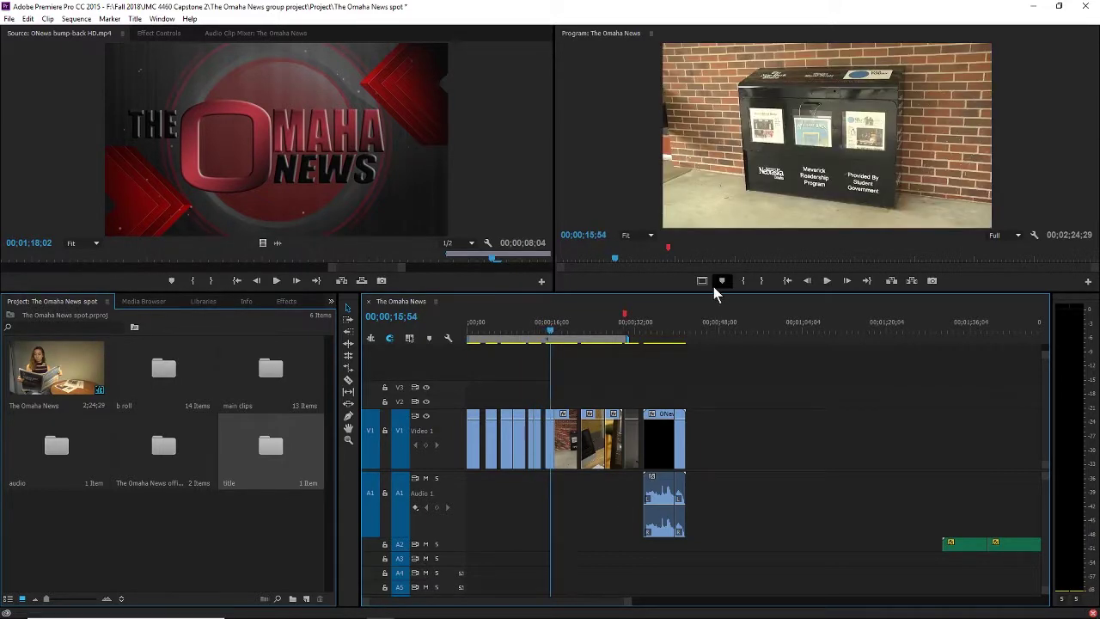
key("space")
key("=")
key("=")
key("=")
left_click(590, 333)
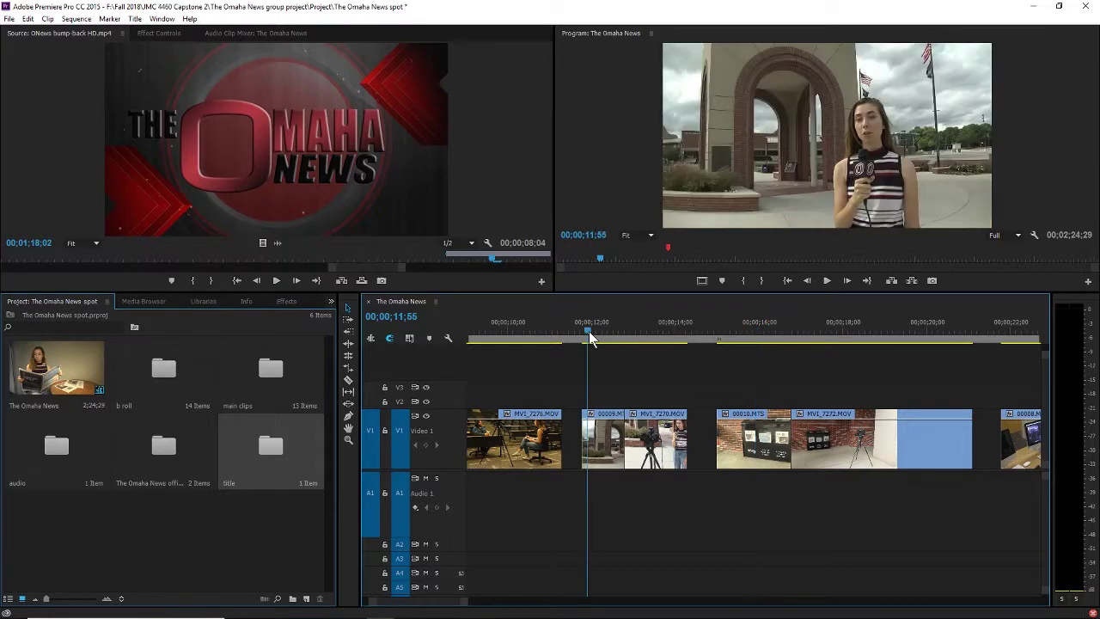
key("space")
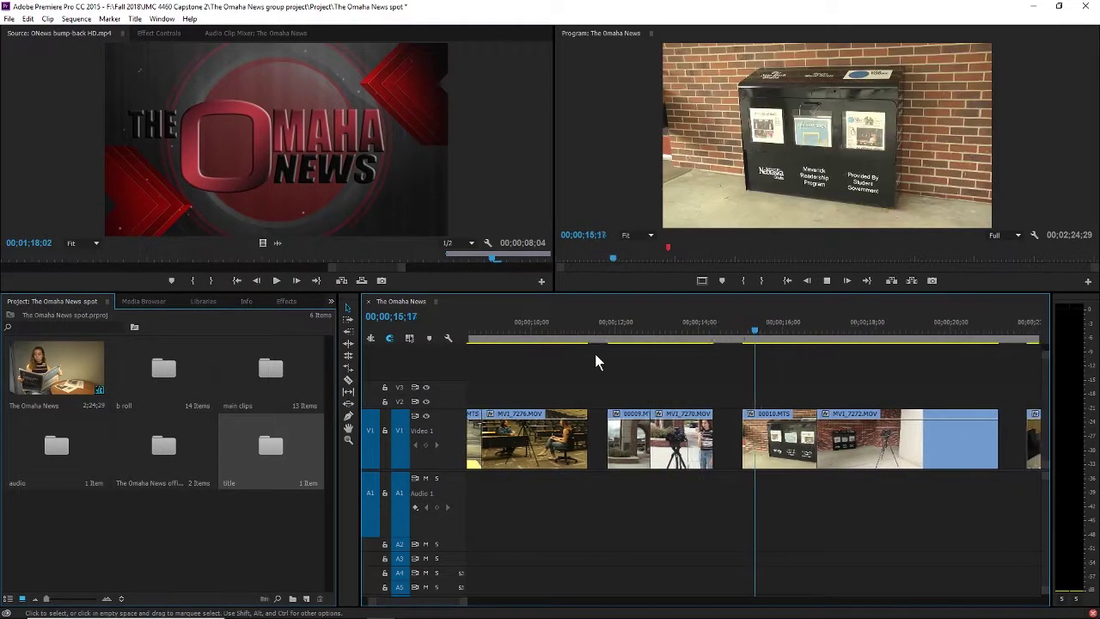
left_click(570, 338)
key("space")
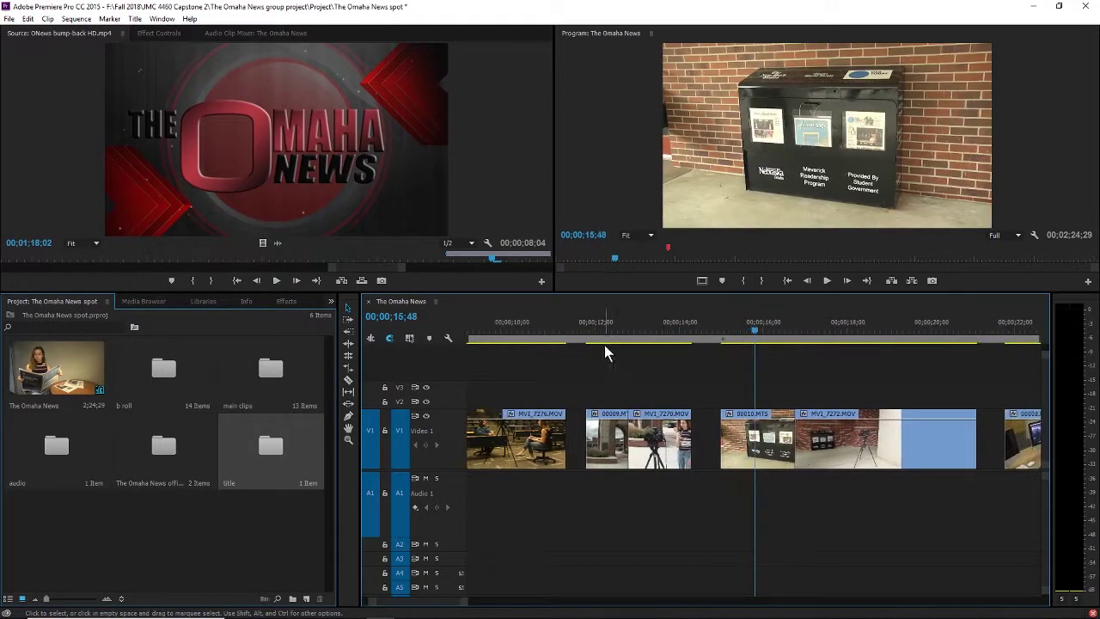
mouse_move(601, 333)
left_mouse_down()
mouse_move(648, 346)
mouse_move(621, 352)
mouse_move(623, 327)
mouse_move(635, 336)
mouse_move(621, 332)
left_mouse_up()
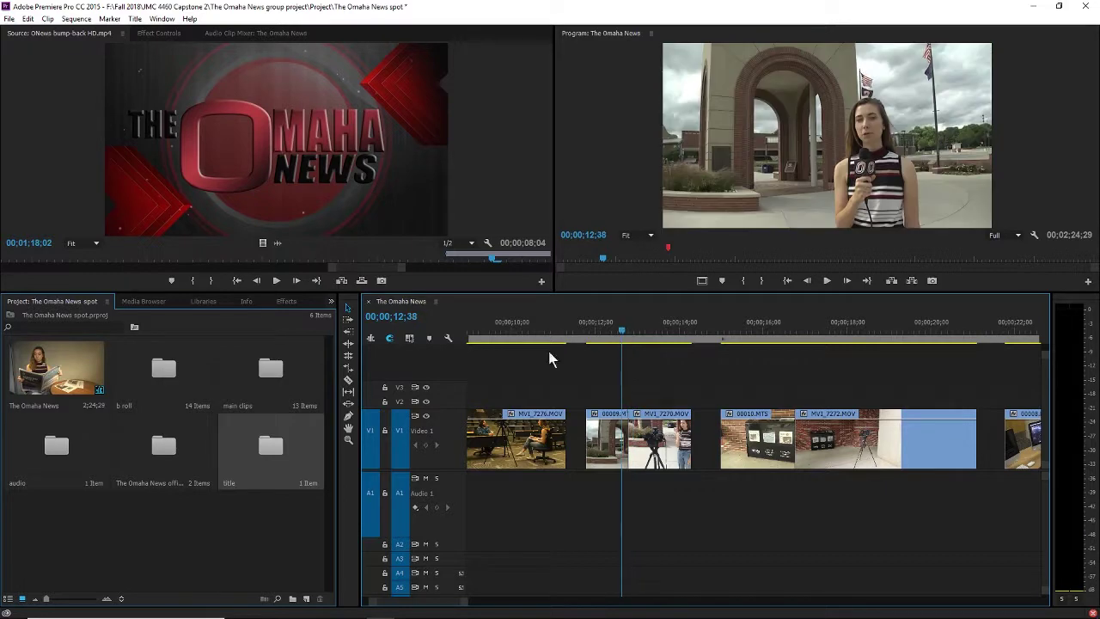
Step: Look through the b roll and main clips bins and load 00009.MTS into the Source monitor
double_click(257, 373)
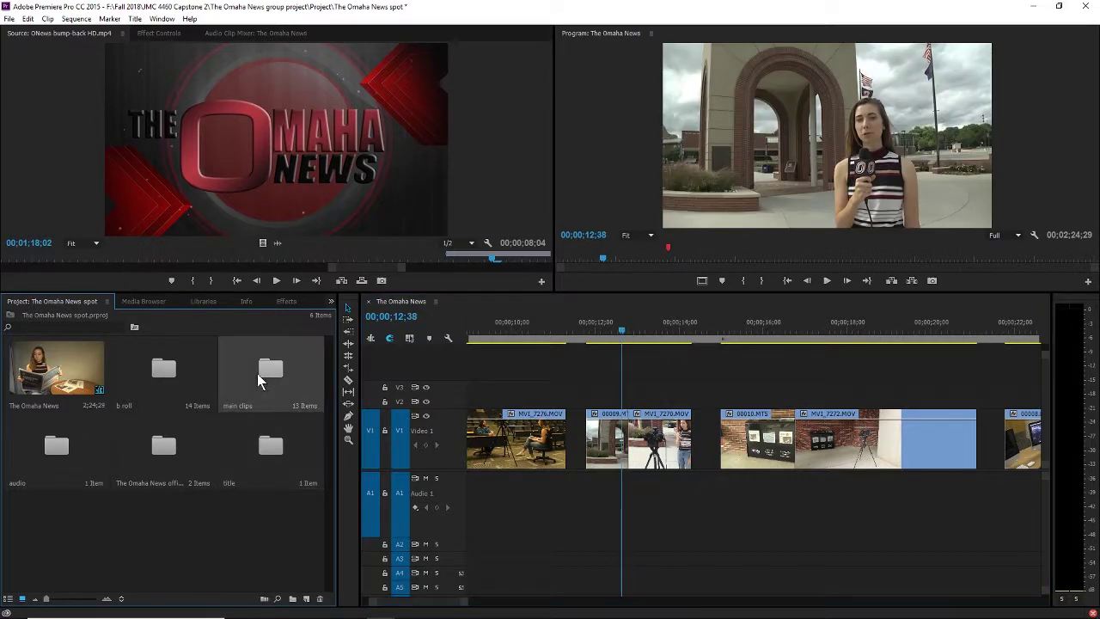
left_click(412, 68)
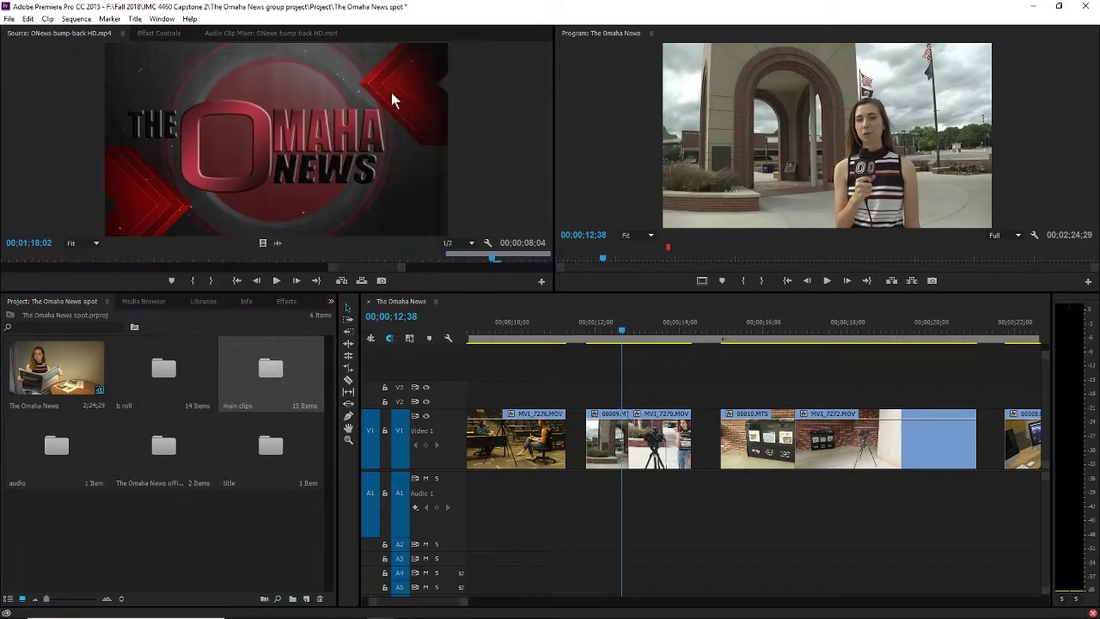
double_click(191, 374)
scroll(299, 266, "down", 1)
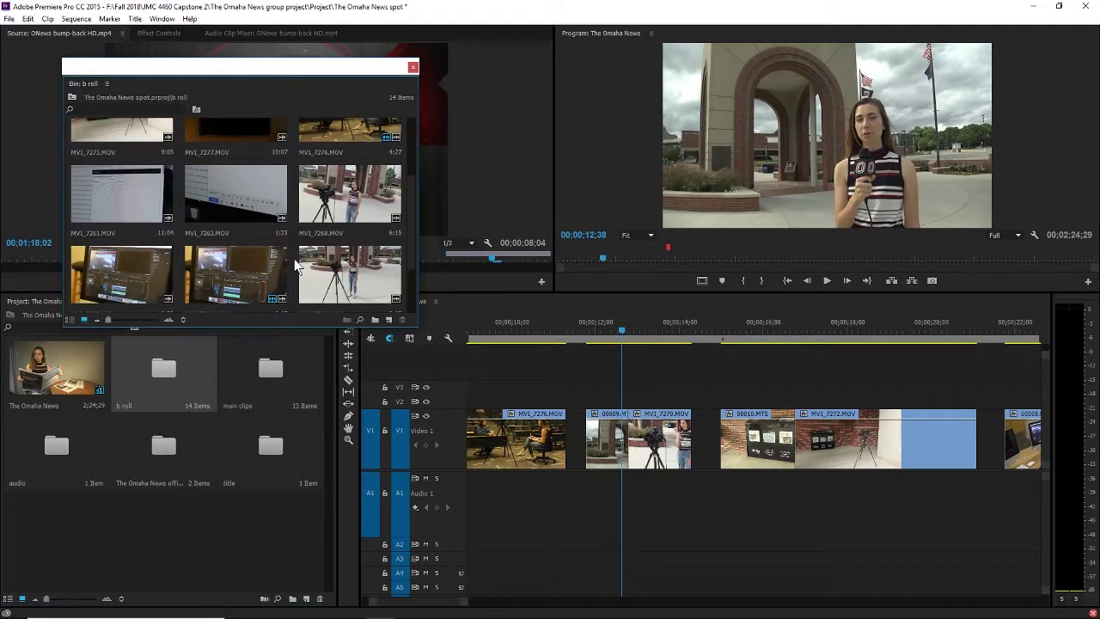
scroll(395, 207, "up", 1)
double_click(270, 377)
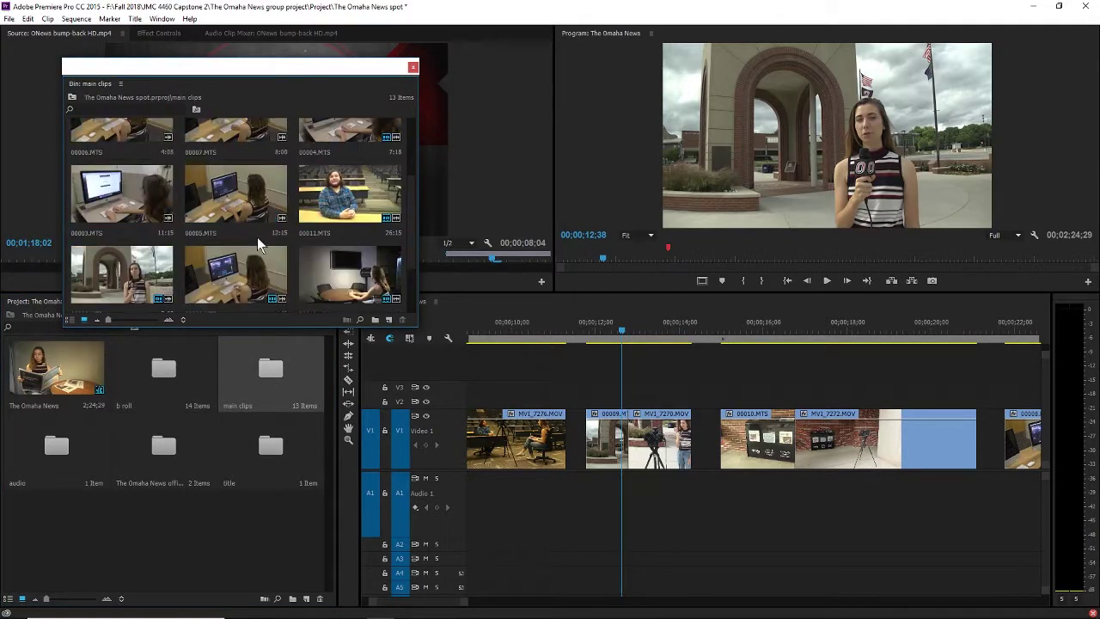
scroll(148, 266, "down", 1)
double_click(130, 185)
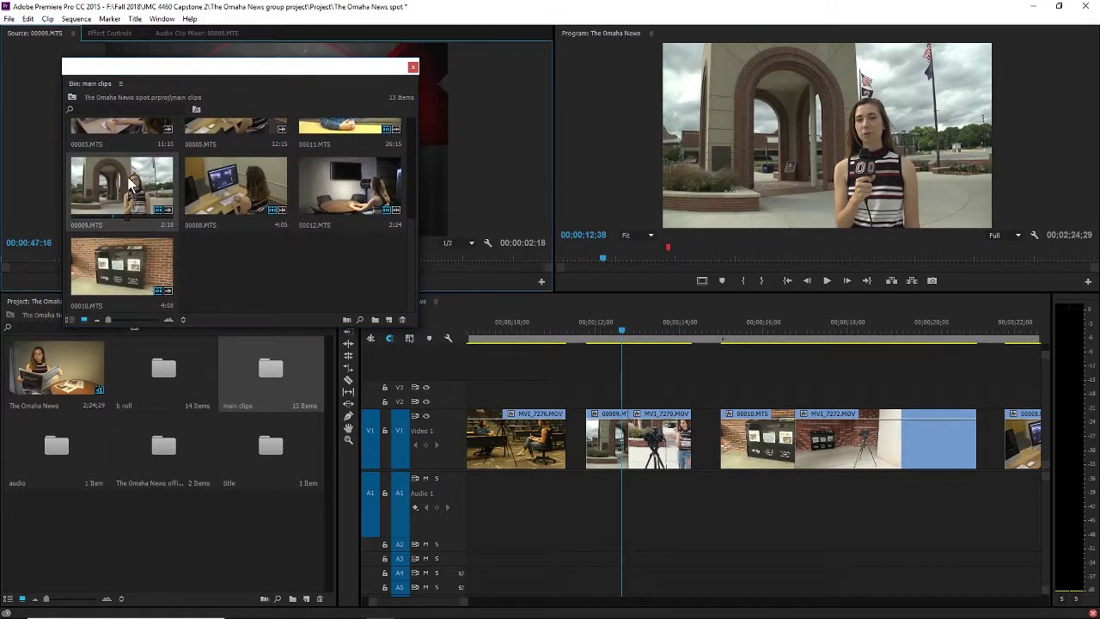
Step: Close the b roll bin, review 00009.MTS from its start in the Source monitor, and close the main clips bin
left_click_drag(343, 73, 313, 334)
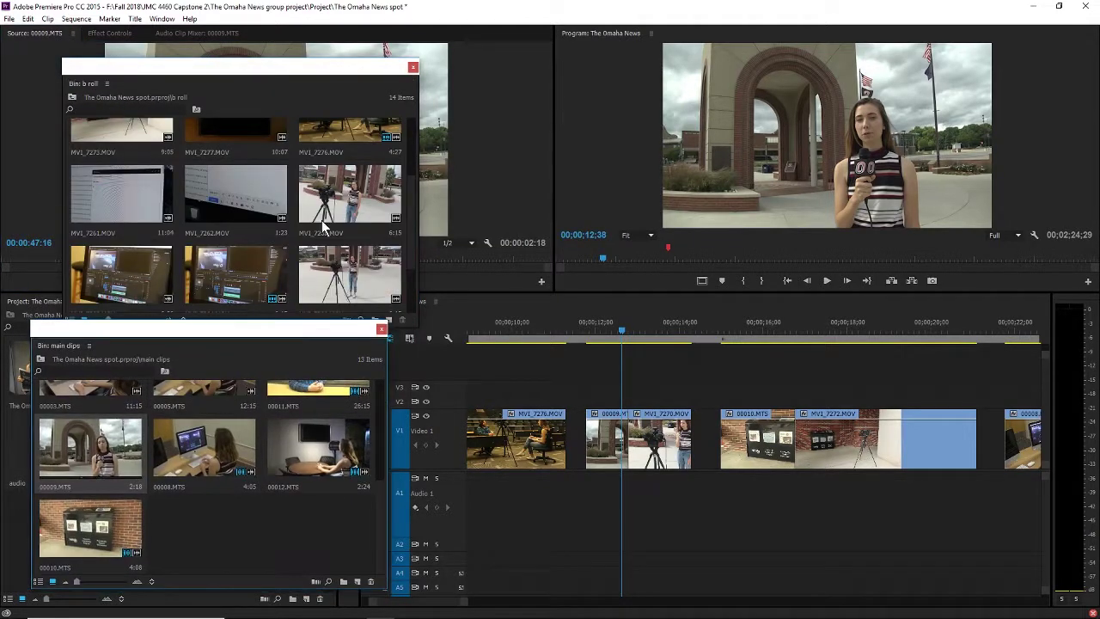
left_click(413, 67)
left_click_drag(302, 260, 4, 258)
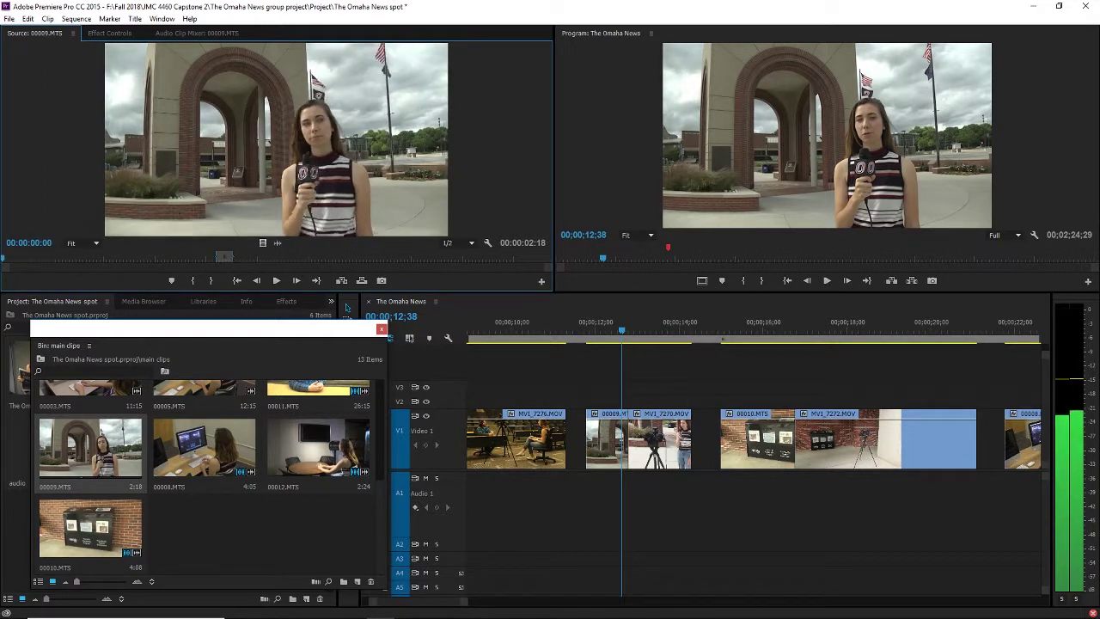
left_click(383, 330)
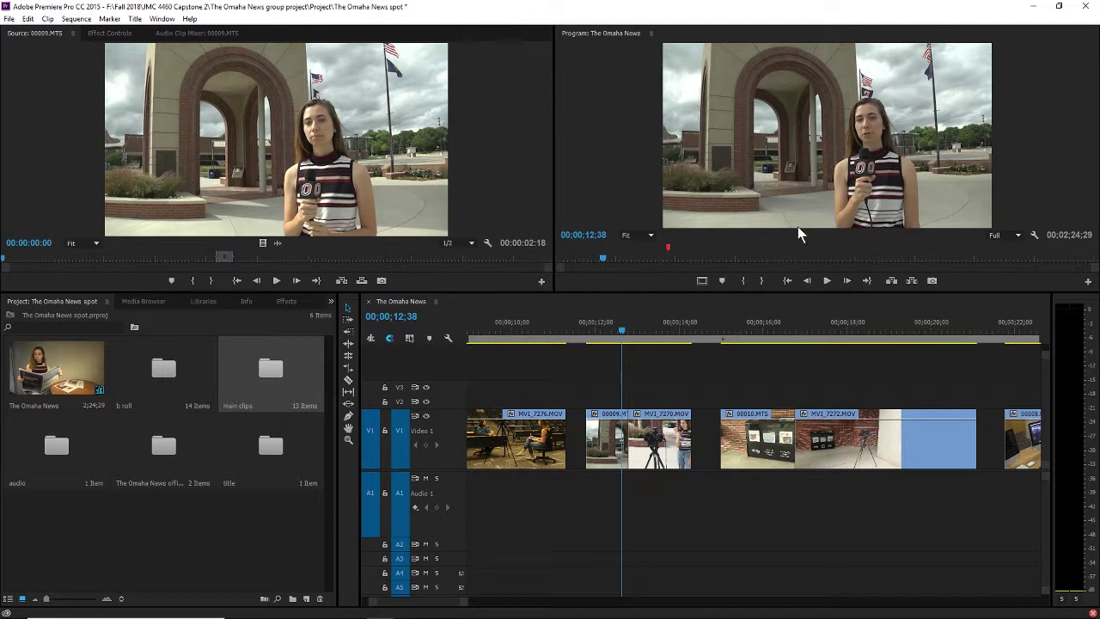
Step: Scrub the 00009.MTS shot on V1 back to 00;00;12;06 to compare it with the source clip
mouse_move(630, 342)
left_mouse_down()
mouse_move(613, 336)
mouse_move(639, 335)
mouse_move(608, 341)
left_mouse_up()
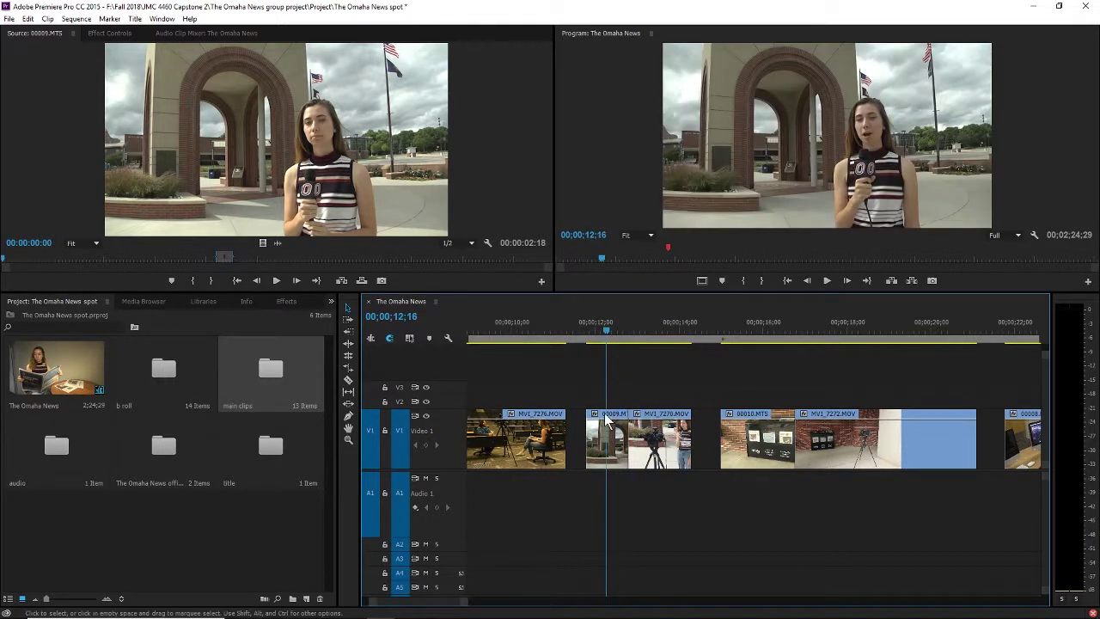
left_click(600, 333)
left_click(328, 127)
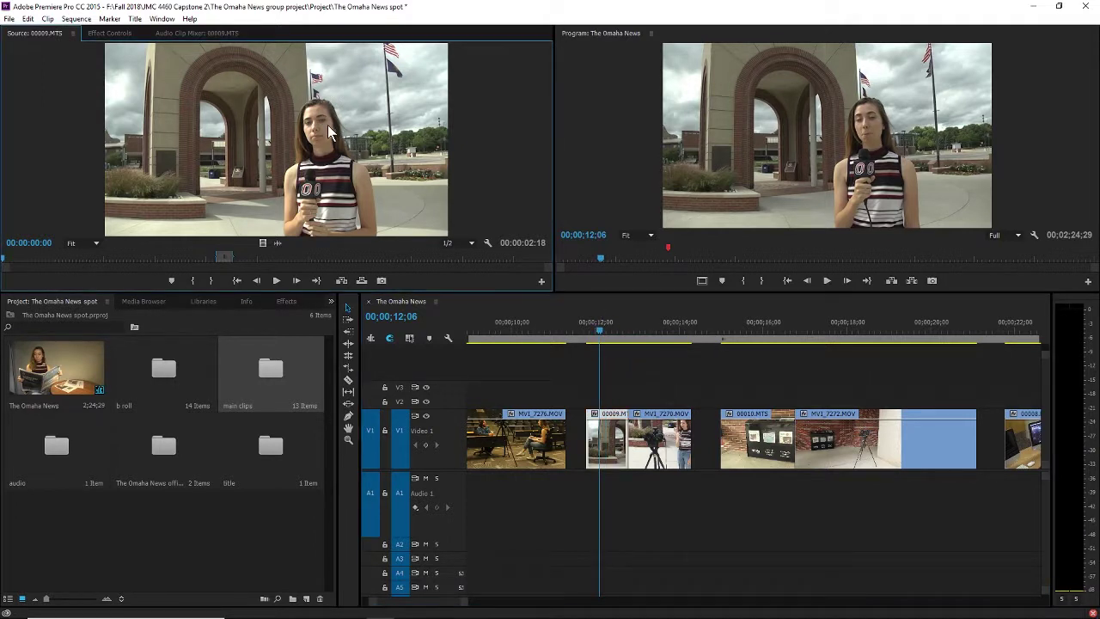
Step: Reopen the main clips bin away from the Source monitor and play 00009.MTS from its beginning
double_click(235, 370)
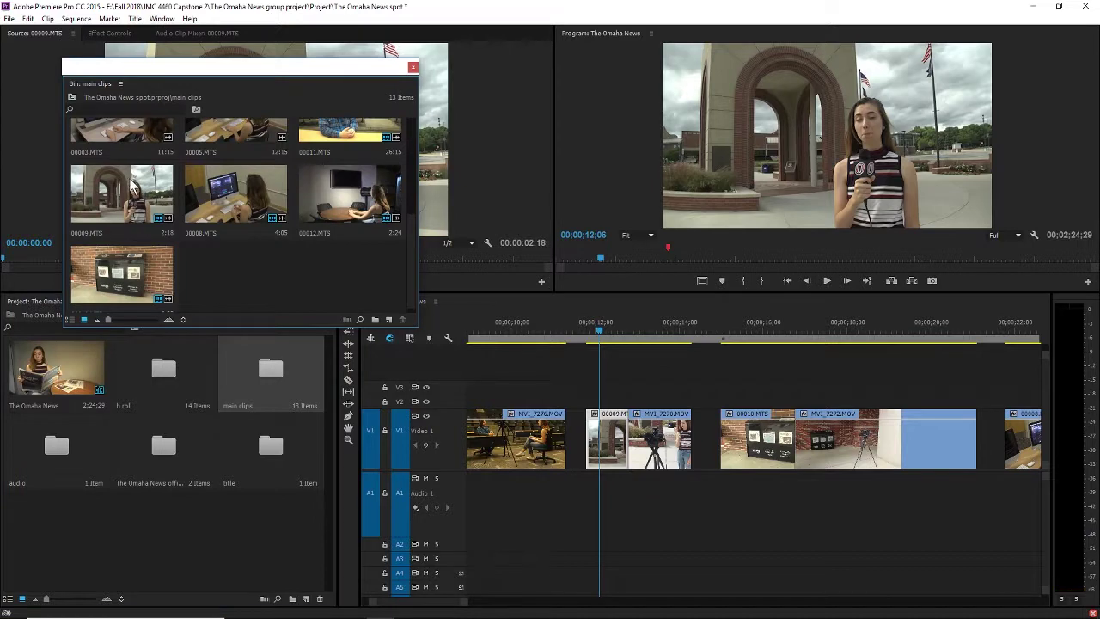
left_click(131, 185)
left_click_drag(275, 66, 278, 363)
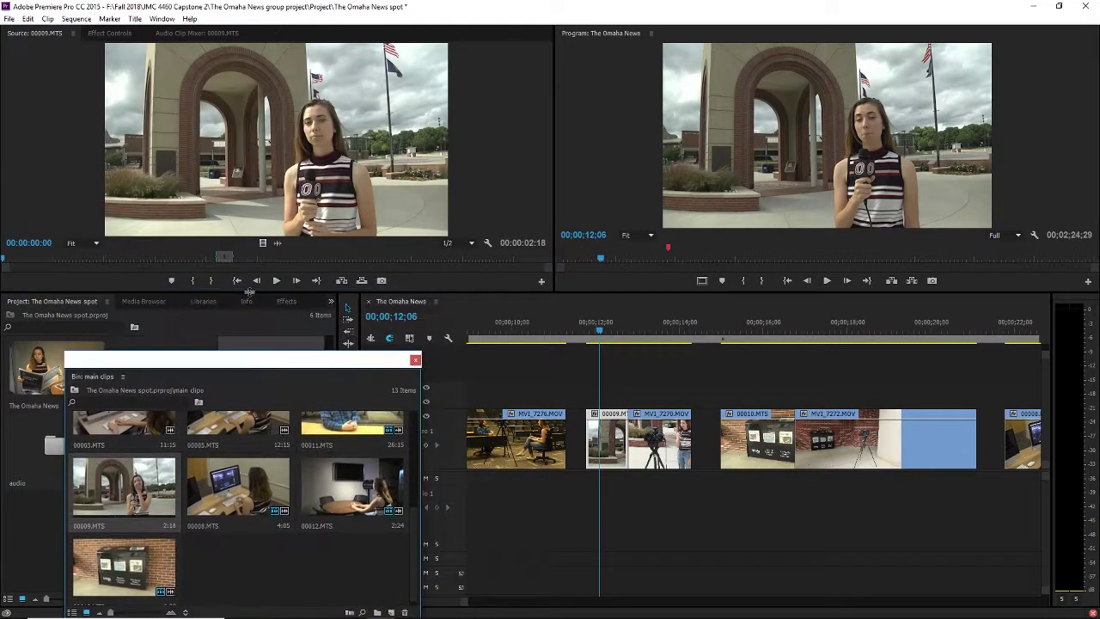
left_click_drag(153, 257, 1, 259)
key("space")
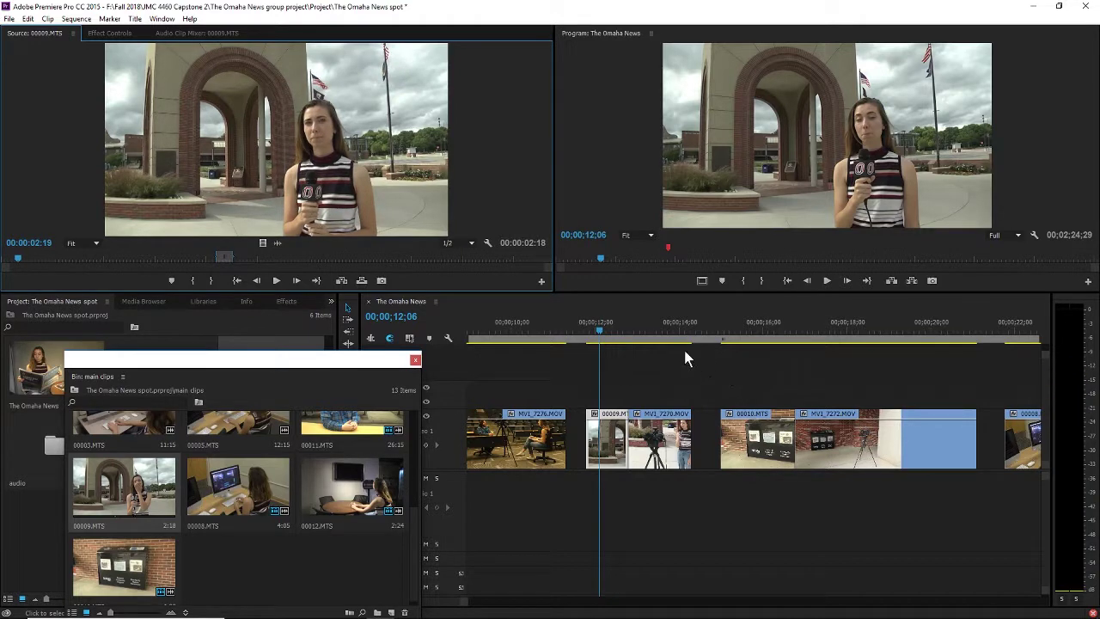
Step: Replay 00009.MTS from its start in the Source monitor, check it up to about 00:00:09:12, and close the main clips bin
left_click(654, 333)
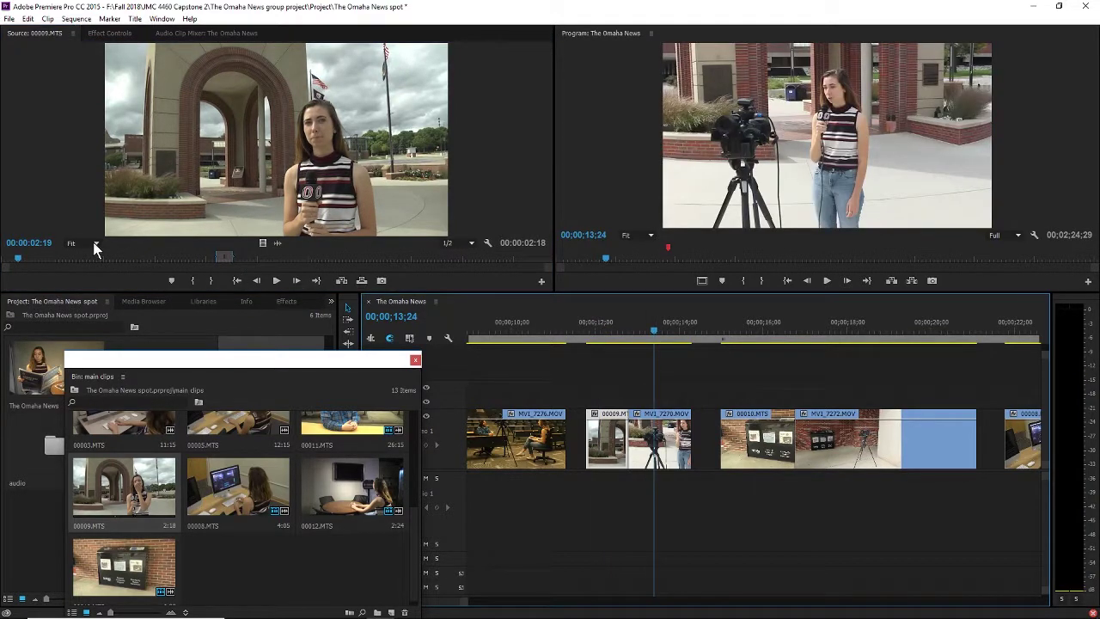
left_click_drag(40, 256, 2, 258)
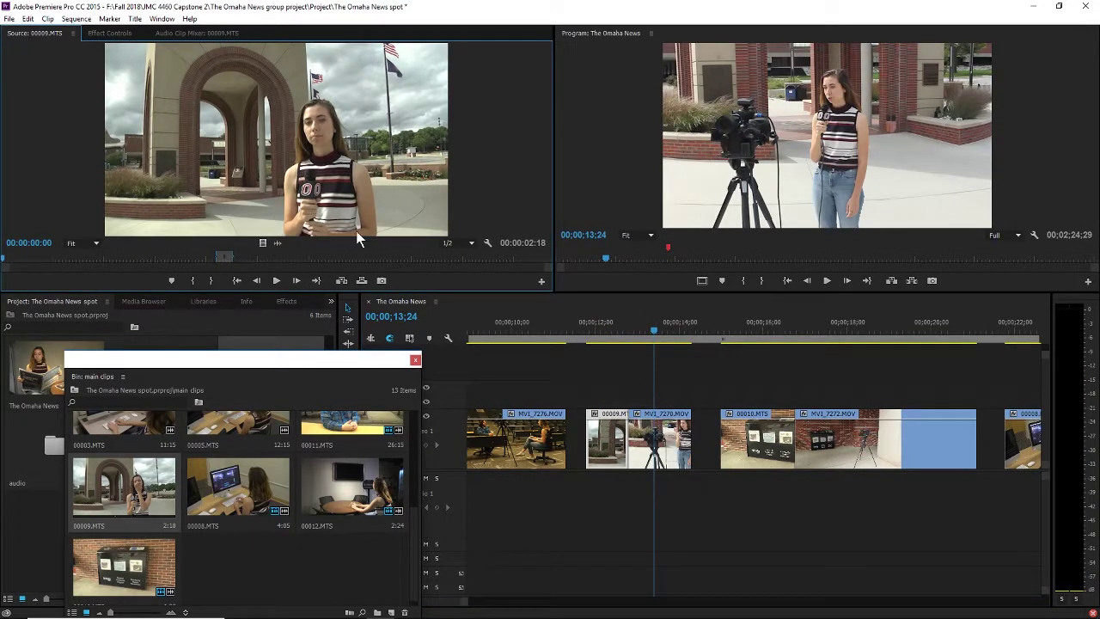
key("space")
mouse_move(6, 258)
left_mouse_down()
mouse_move(125, 274)
mouse_move(170, 266)
mouse_move(15, 278)
mouse_move(157, 262)
mouse_move(155, 273)
mouse_move(400, 240)
mouse_move(1, 245)
left_mouse_up()
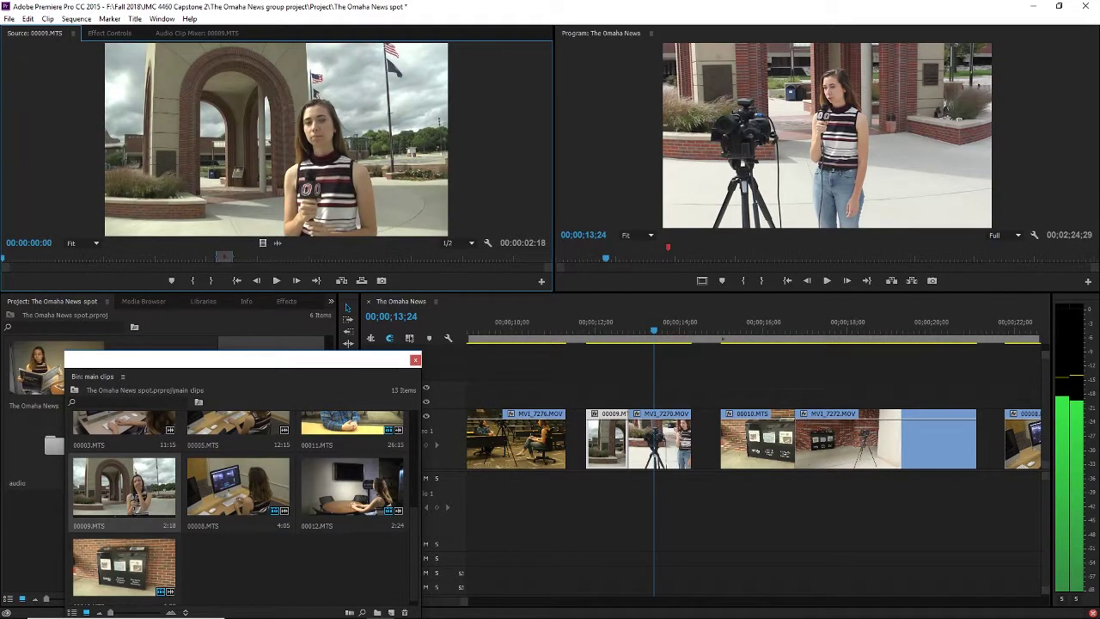
key("space")
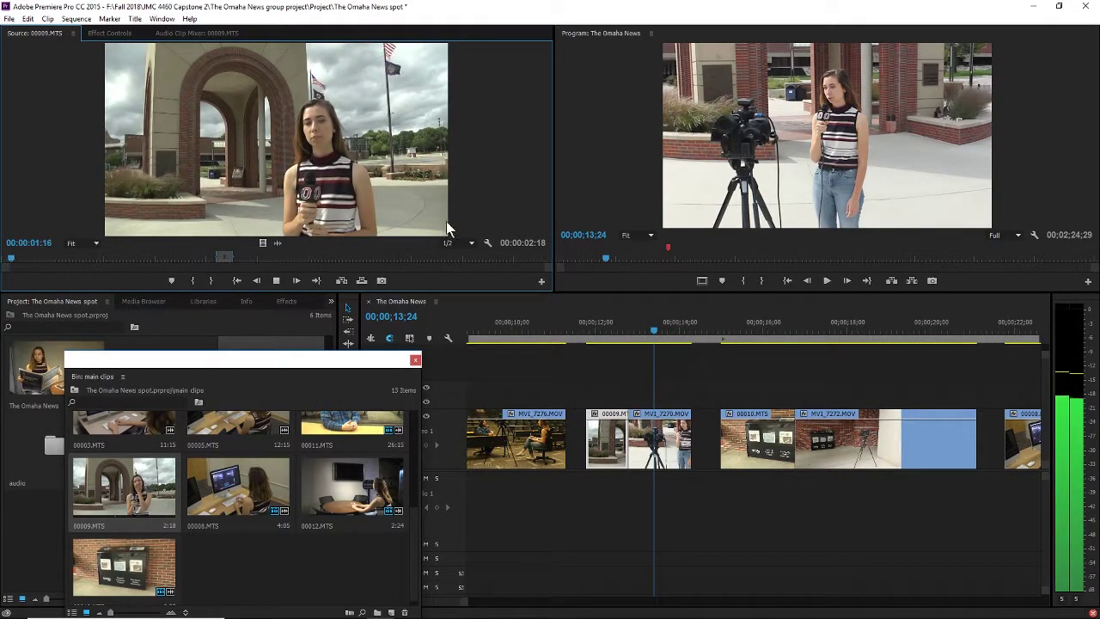
key("space")
key("space")
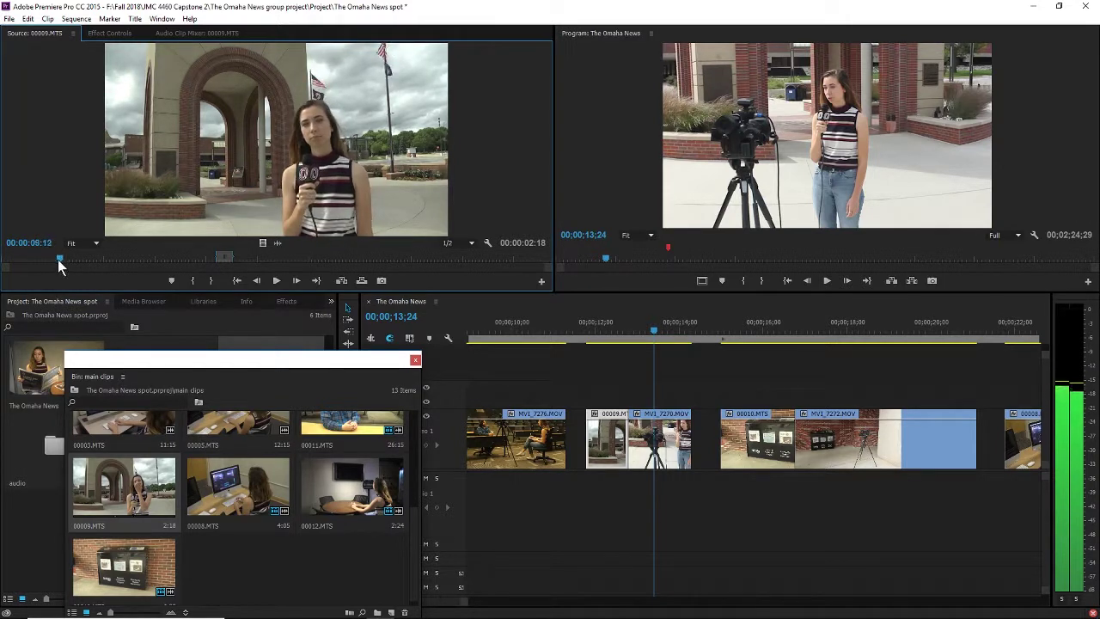
key("space")
key("space")
key("space")
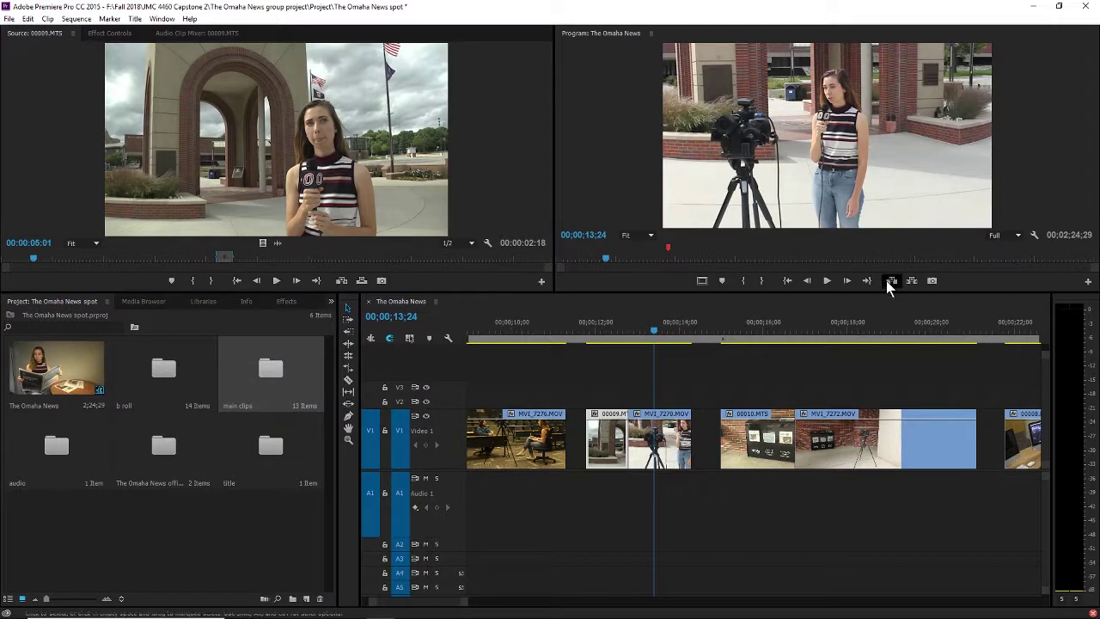
Step: Play the sequence from the end of the MVI_7276.MOV shot through the end of MVI_7272.MOV
left_click(636, 324)
key("space")
scroll(645, 325, "up", 3)
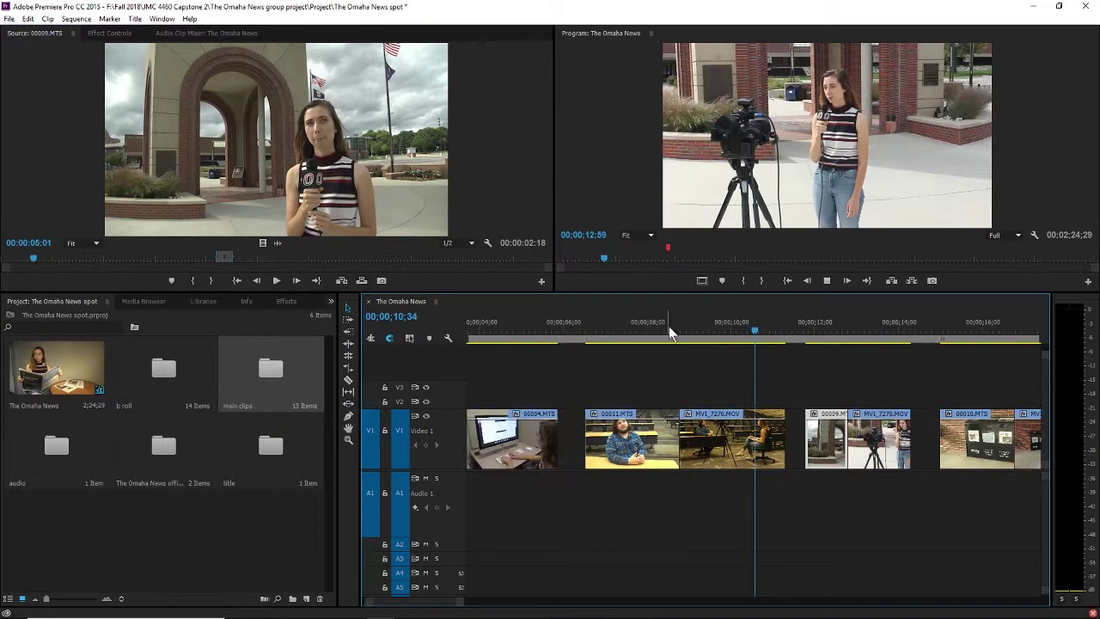
left_click(834, 330)
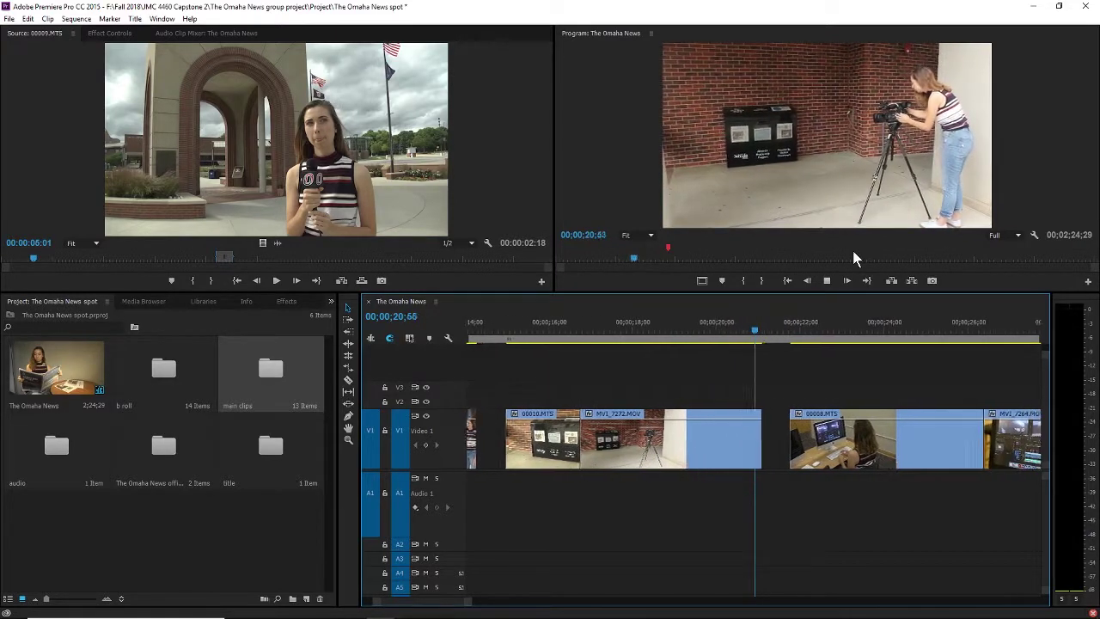
key("space")
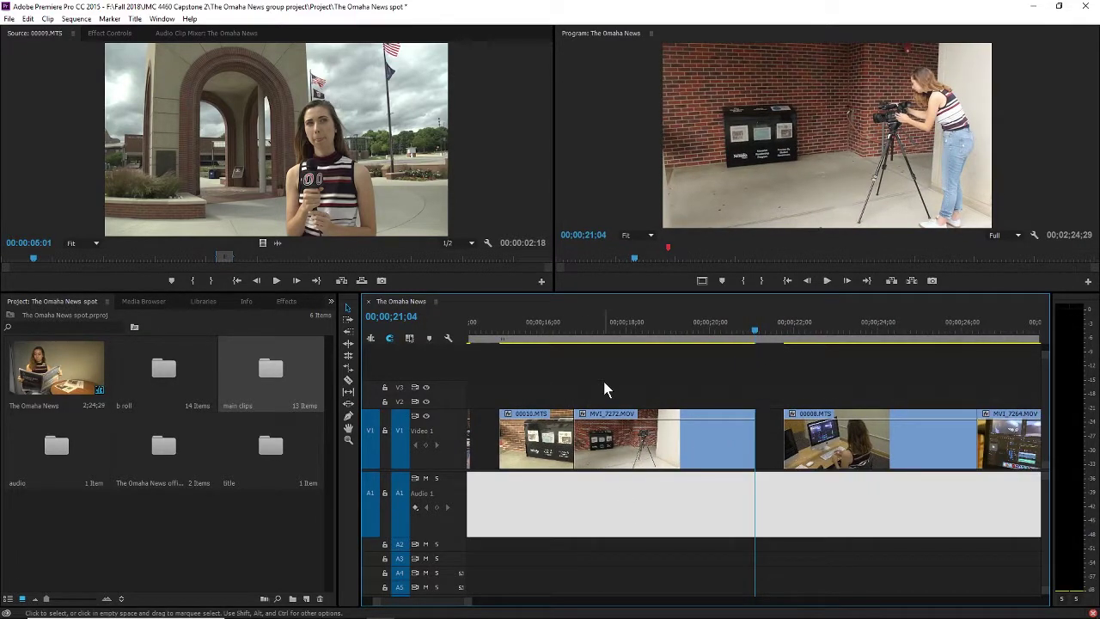
Step: Swap the order of the newspaper box shots on V1, moving MVI_7272.MOV earlier and placing 00010.MTS directly after it
left_click(539, 337)
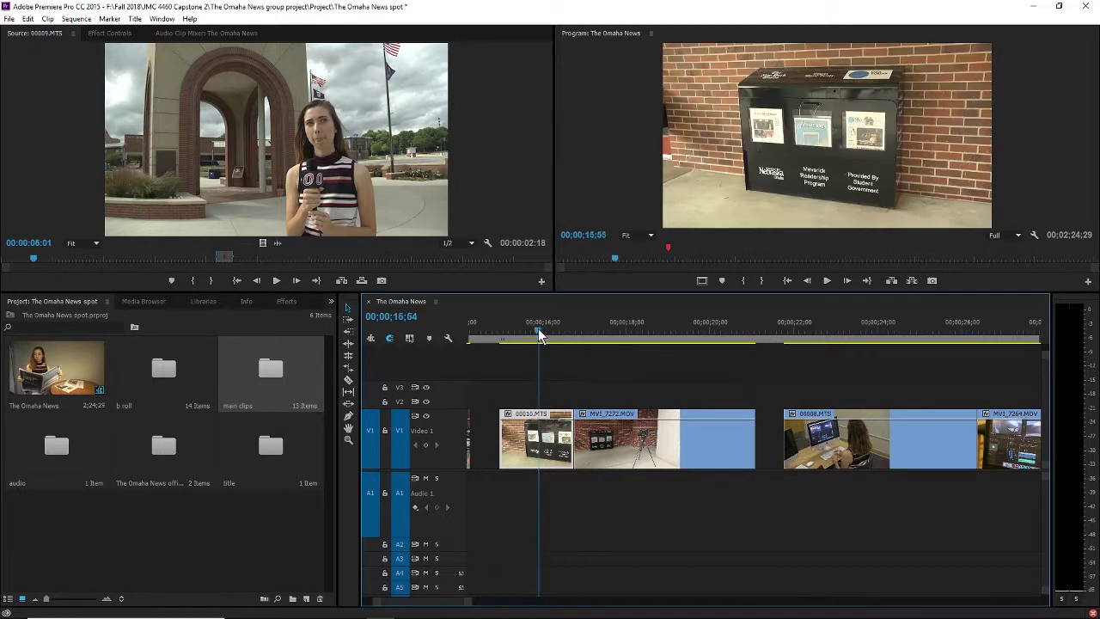
key("space")
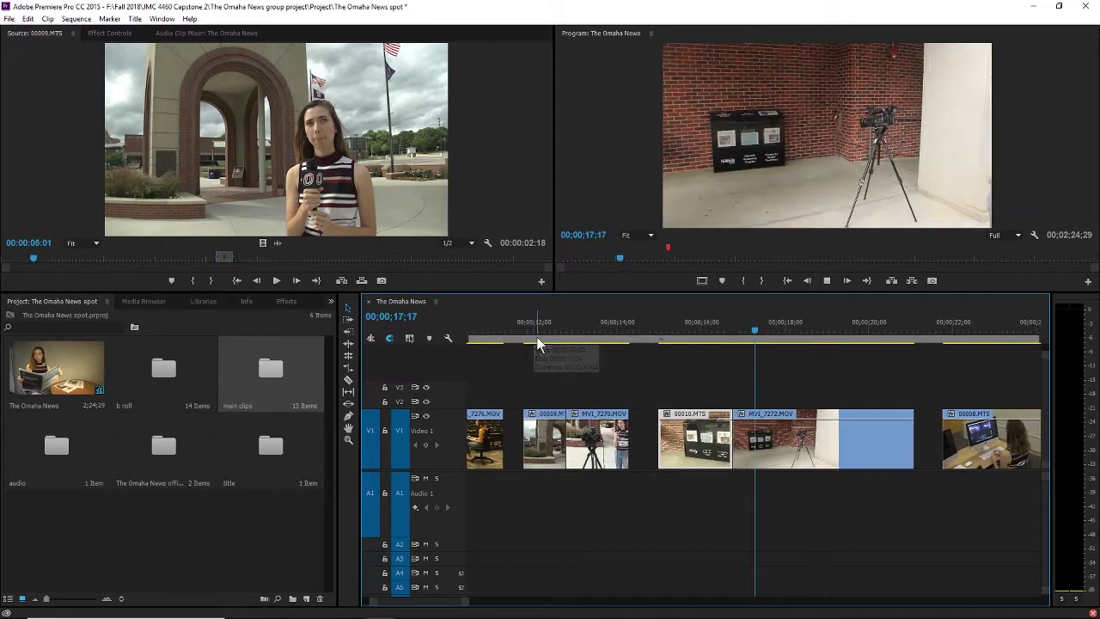
key("space")
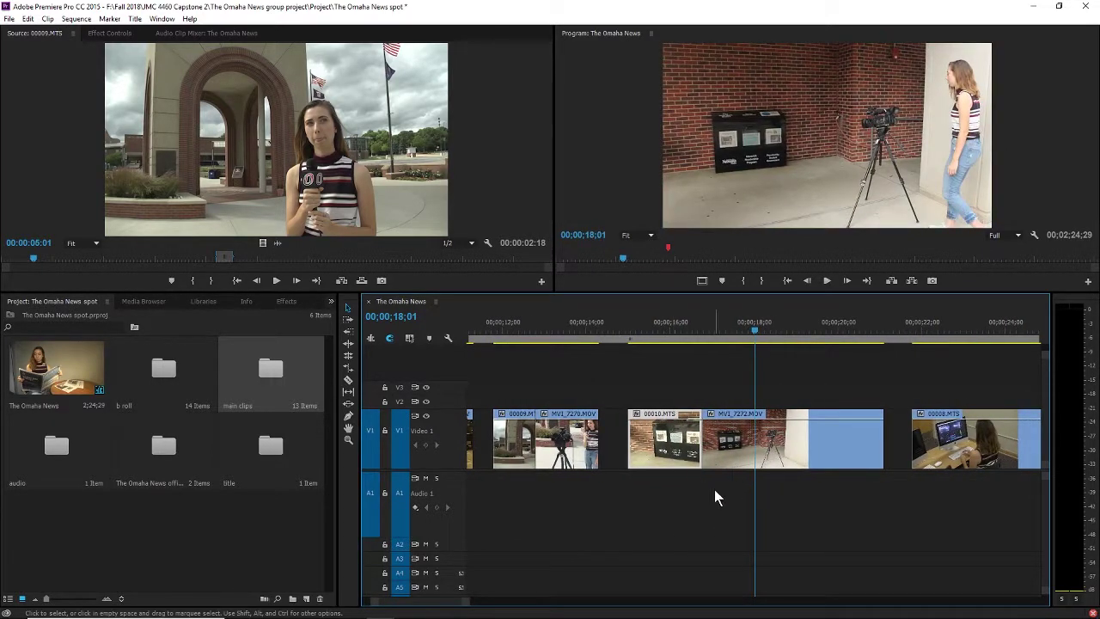
left_click_drag(672, 446, 684, 402)
left_click(751, 435)
left_click_drag(794, 447, 704, 443)
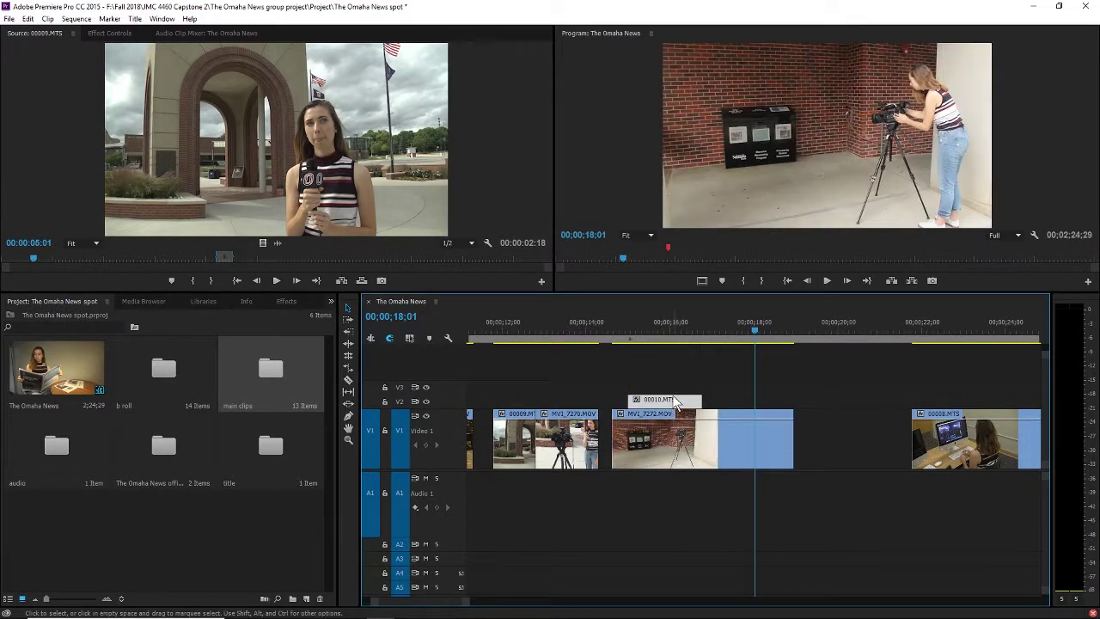
left_click_drag(674, 400, 843, 436)
Step: Play the reordered shots from the start of MVI_7272.MOV into the MVI_7264.MOV screen shot
left_click_drag(658, 324, 610, 335)
key("space")
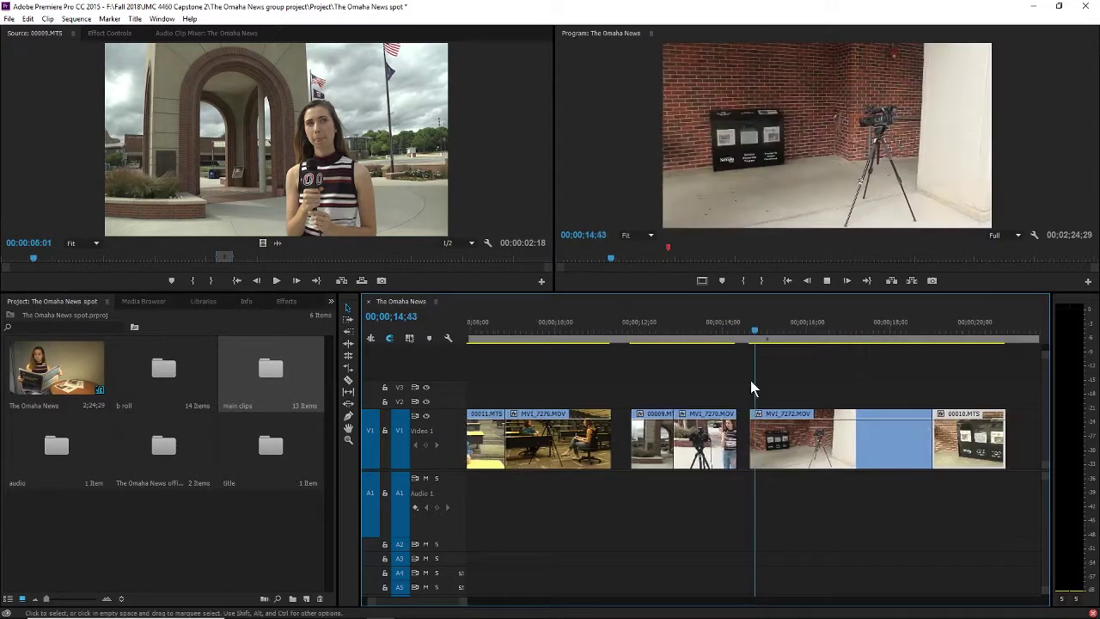
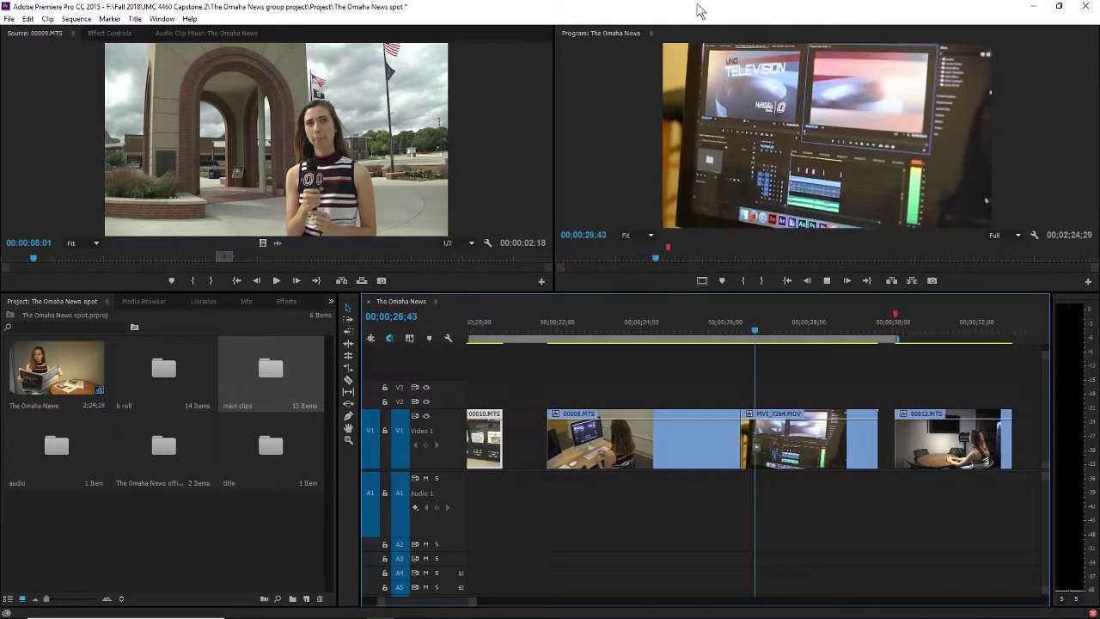
key("space")
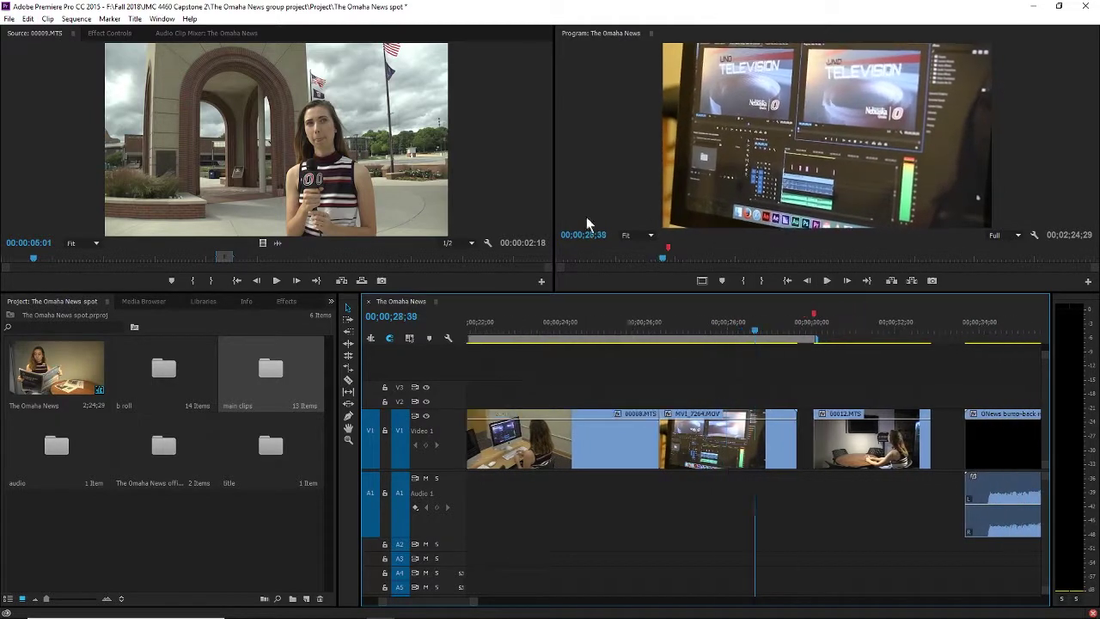
Step: Cut 00008.MTS on V1 at 00;00;23;36 and delete the part after the cut
left_click_drag(558, 331, 479, 334)
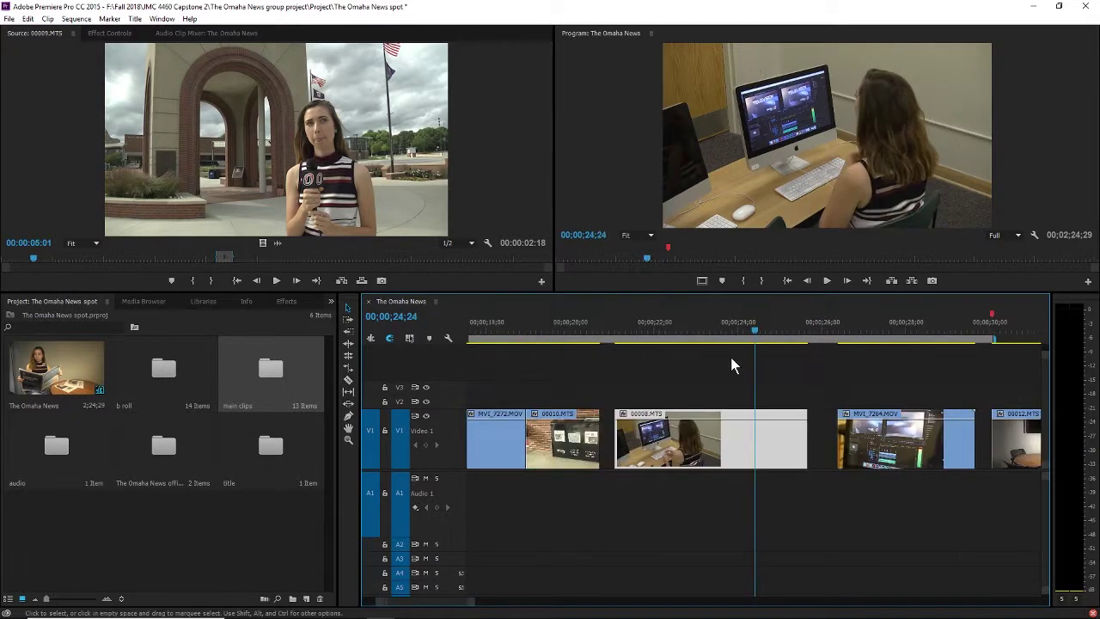
left_click_drag(759, 336, 719, 343)
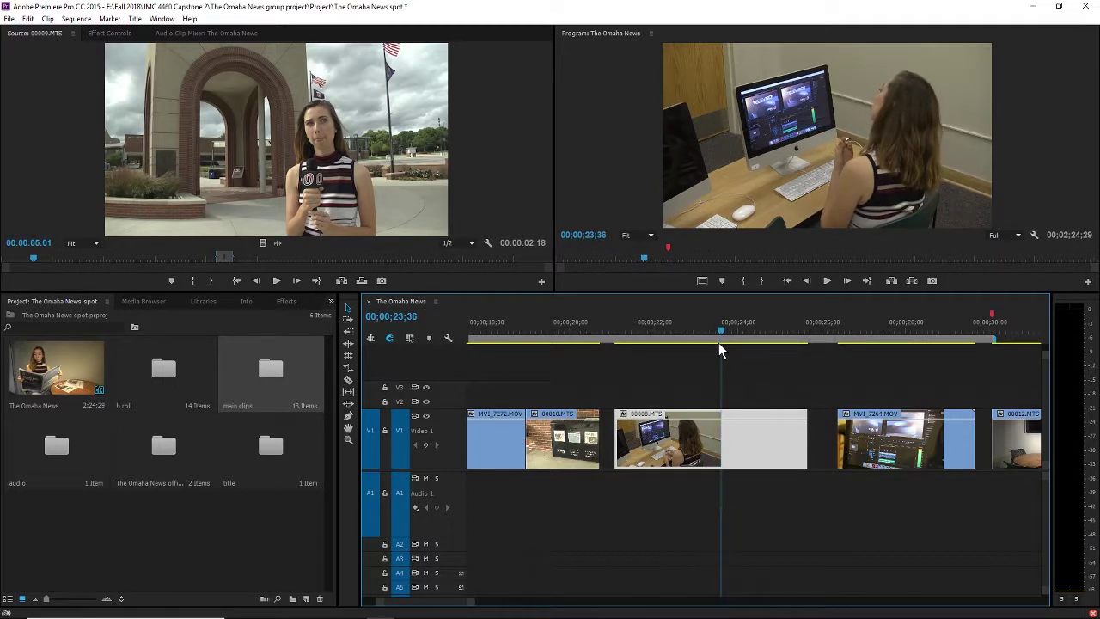
key("c")
left_click(720, 439)
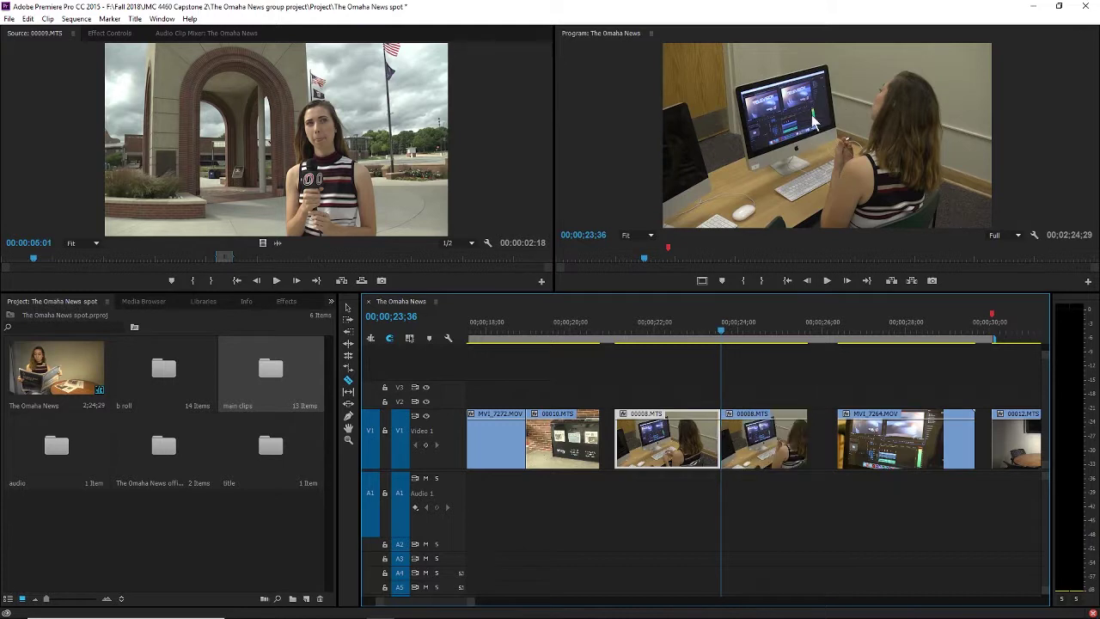
key("v")
left_click(766, 429)
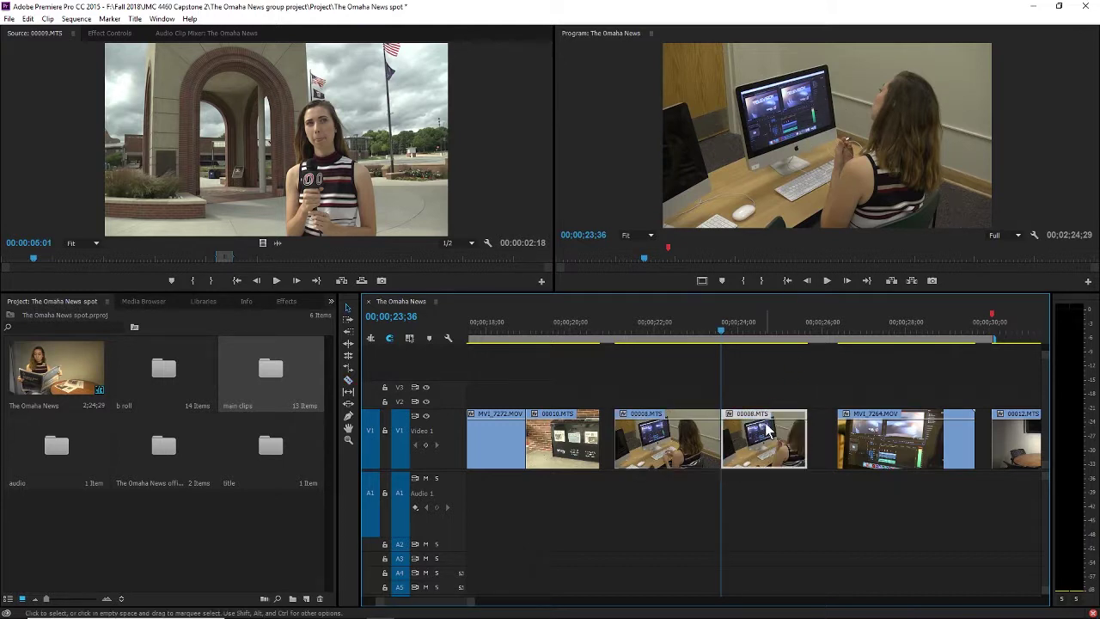
key("Delete")
Step: Cut MVI_7264.MOV at 00;00;28;15, delete the part before the cut, and move the remainder directly after 00008.MTS
left_click_drag(854, 327, 918, 333)
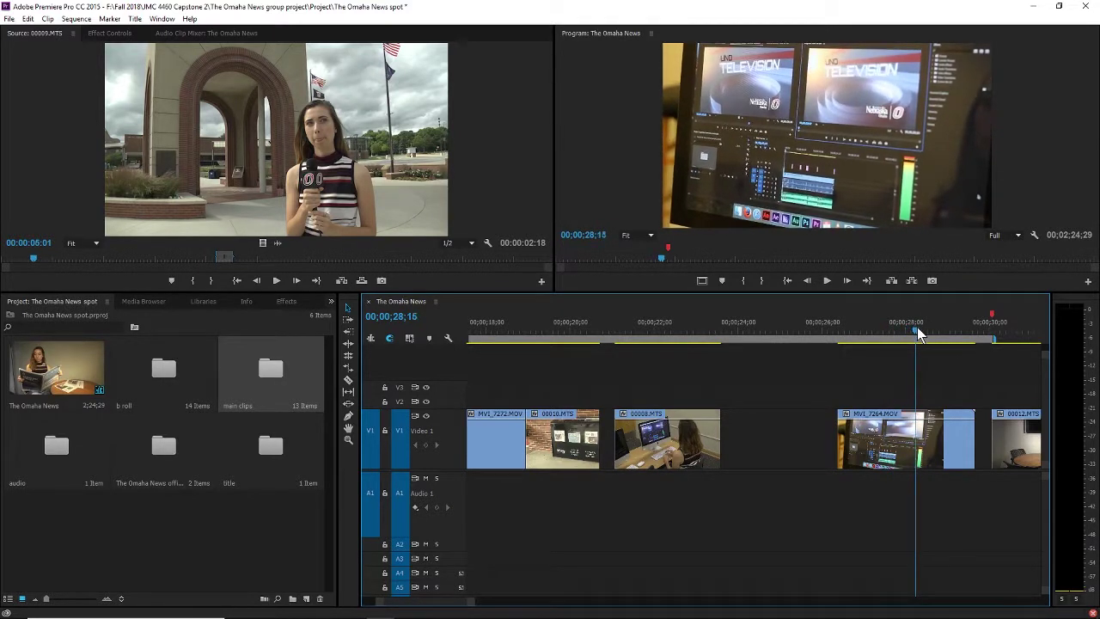
left_click(921, 452)
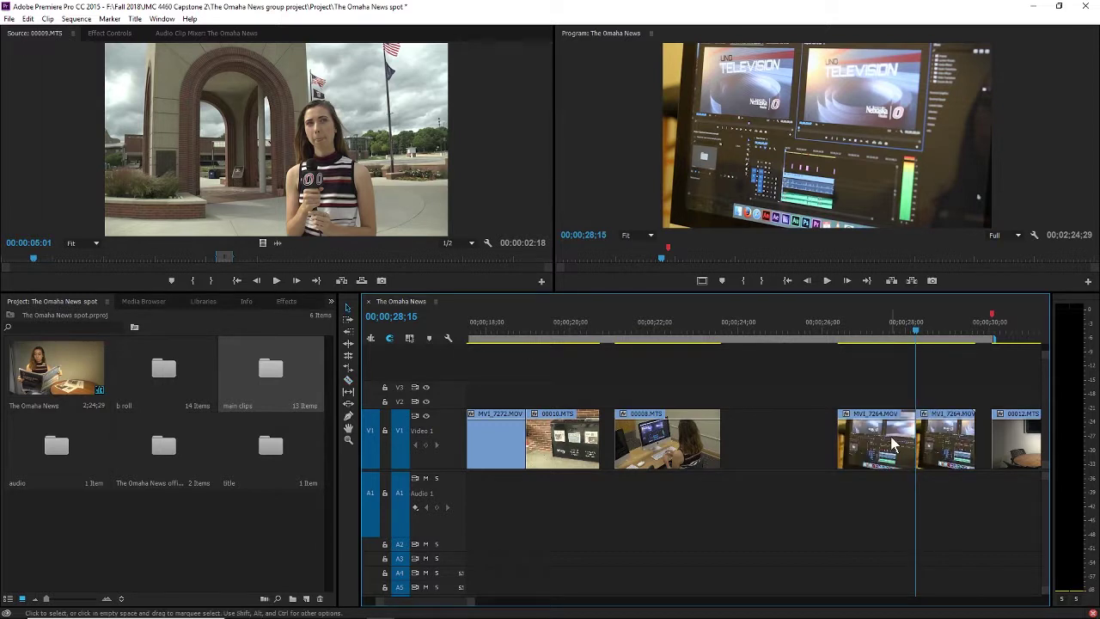
left_click(890, 436)
key("Delete")
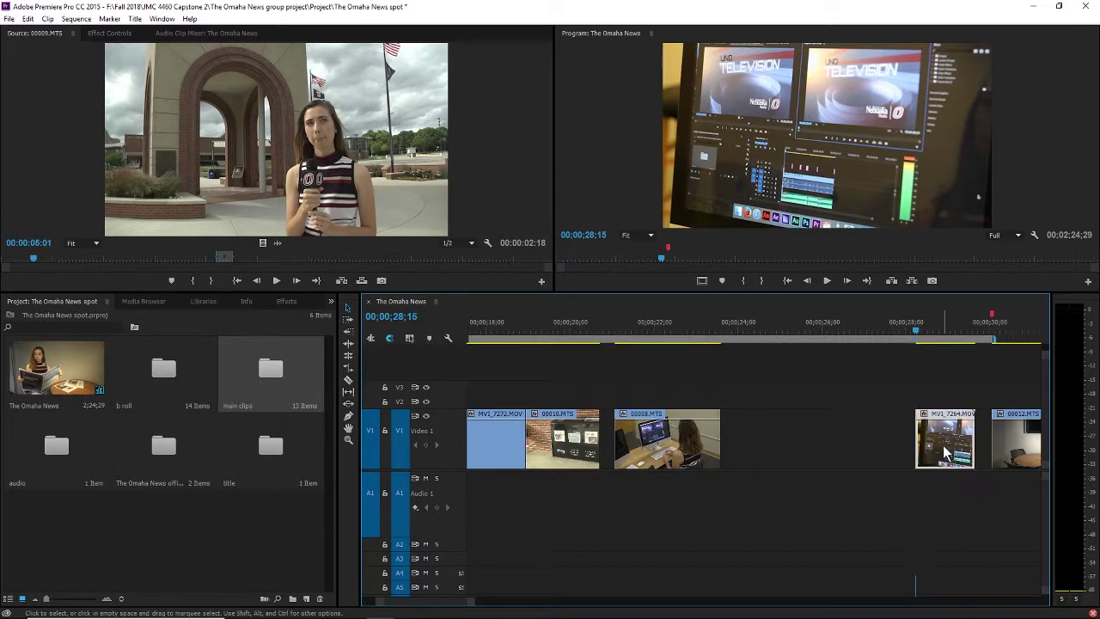
left_click_drag(943, 445, 750, 455)
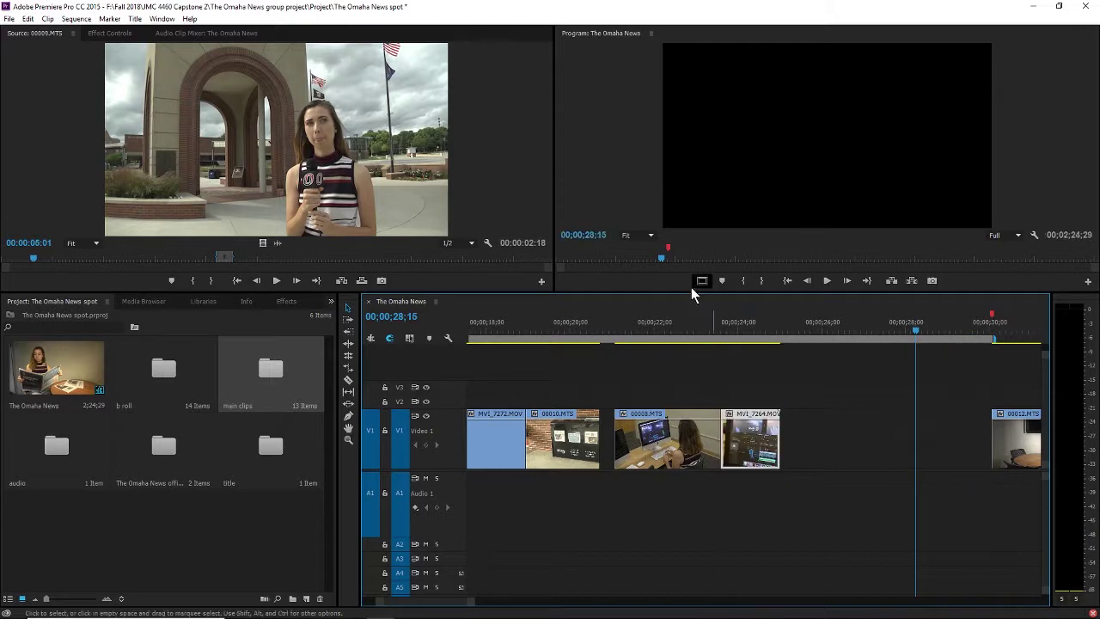
Step: Play the transition from 00008.MTS into the shortened MVI_7264.MOV and check its timing
left_click(679, 322)
key("space")
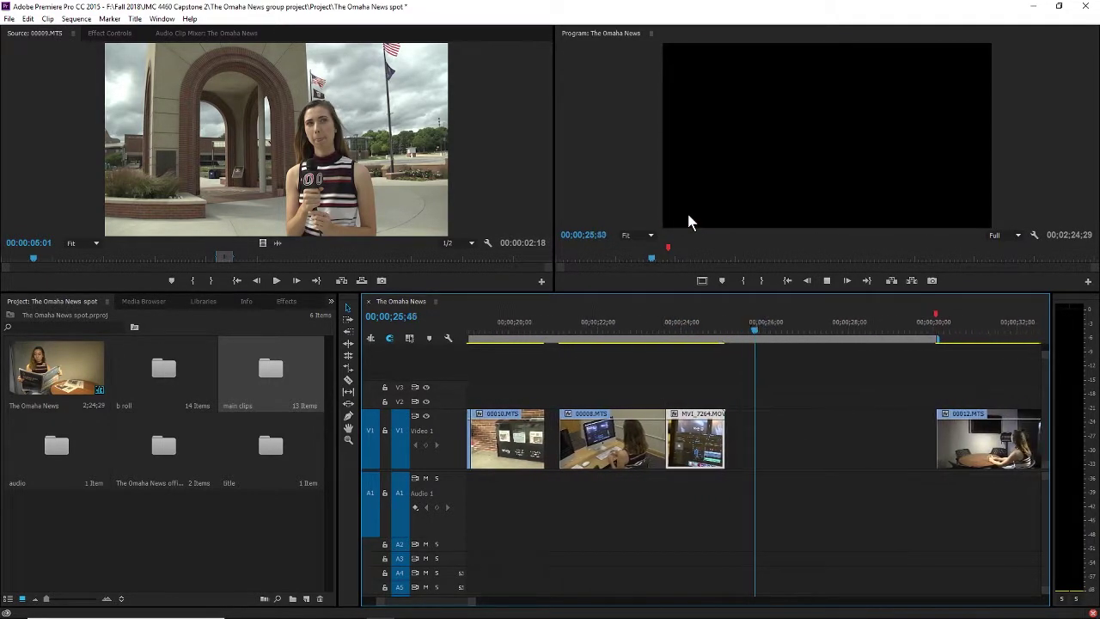
key("space")
left_click_drag(699, 436, 733, 434)
left_click(746, 440)
left_click(659, 325)
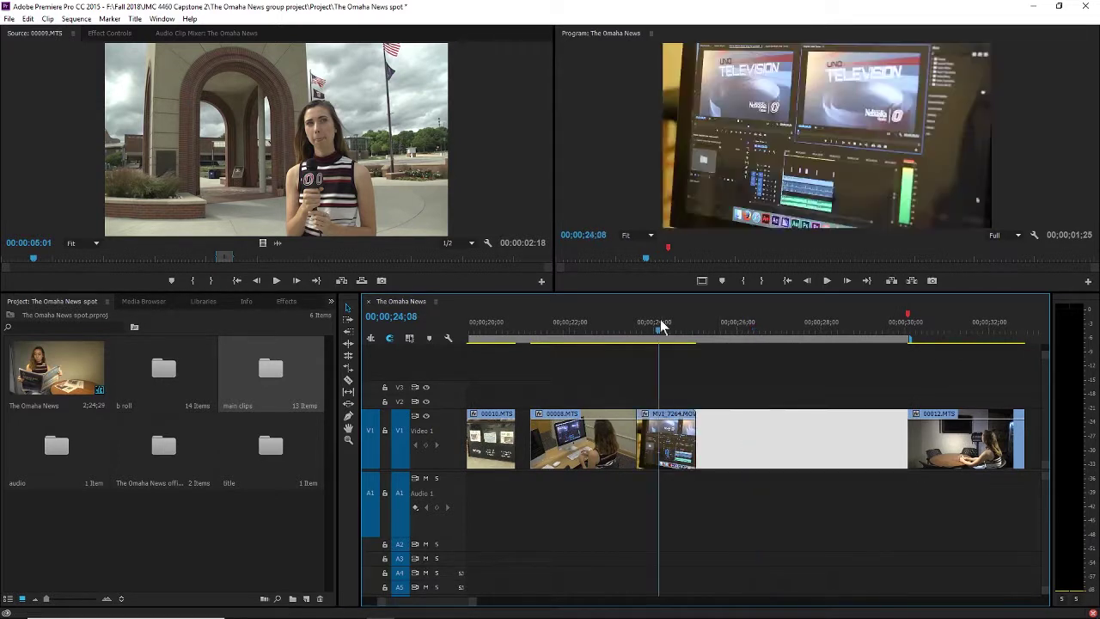
key("space")
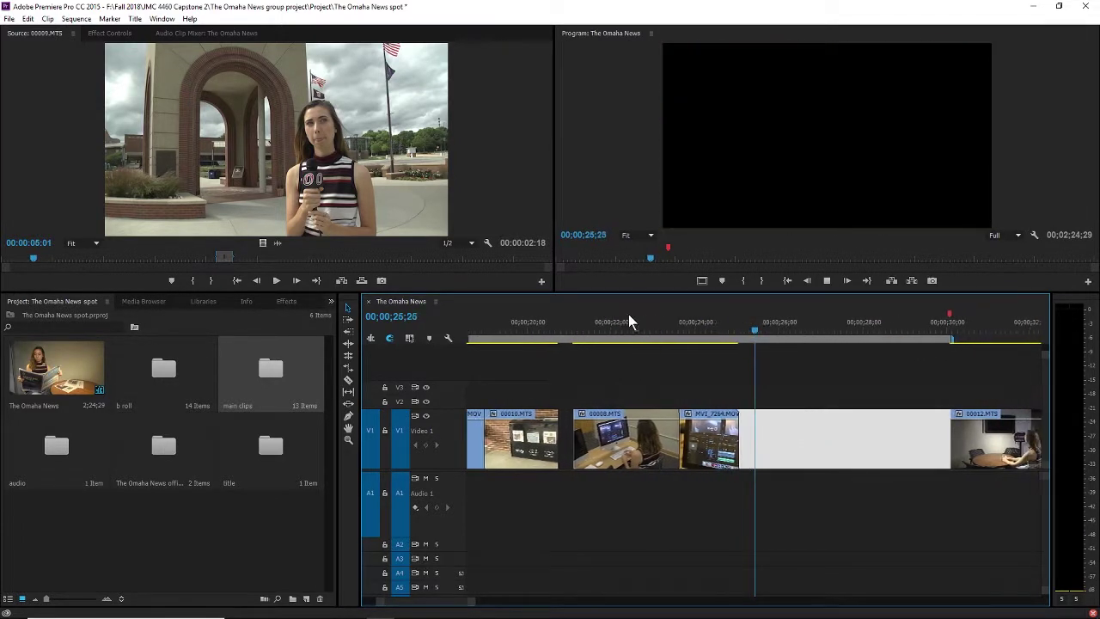
left_click(644, 320)
Step: Load the MVI_7264.MOV shot into the Source monitor and scrub the sequence from 00008.MTS to 00;00;23;45
left_click(791, 443)
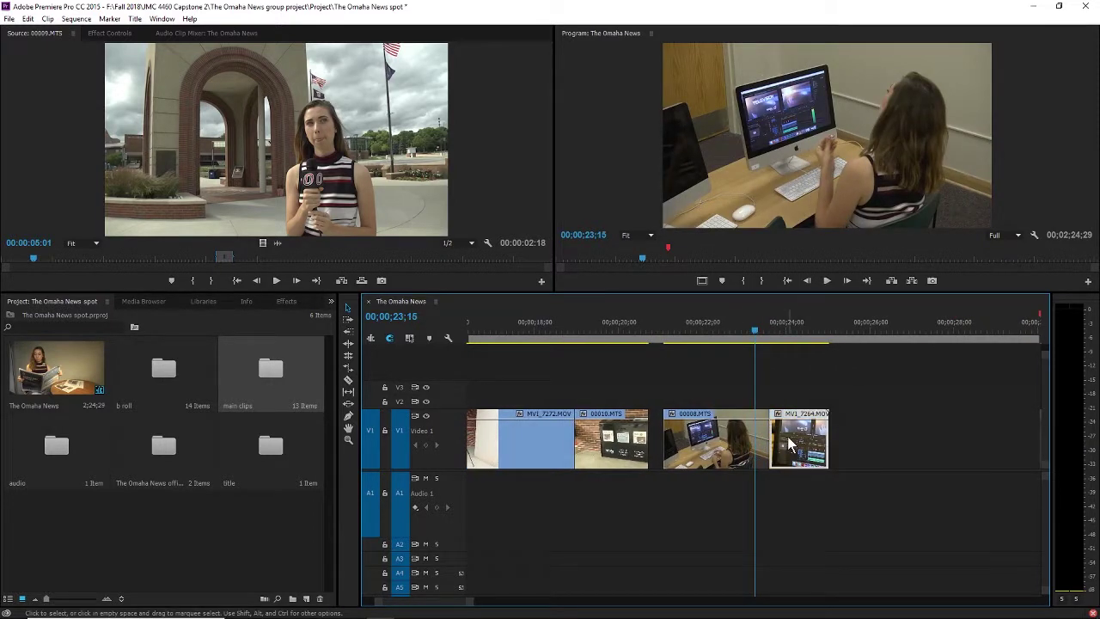
double_click(789, 444)
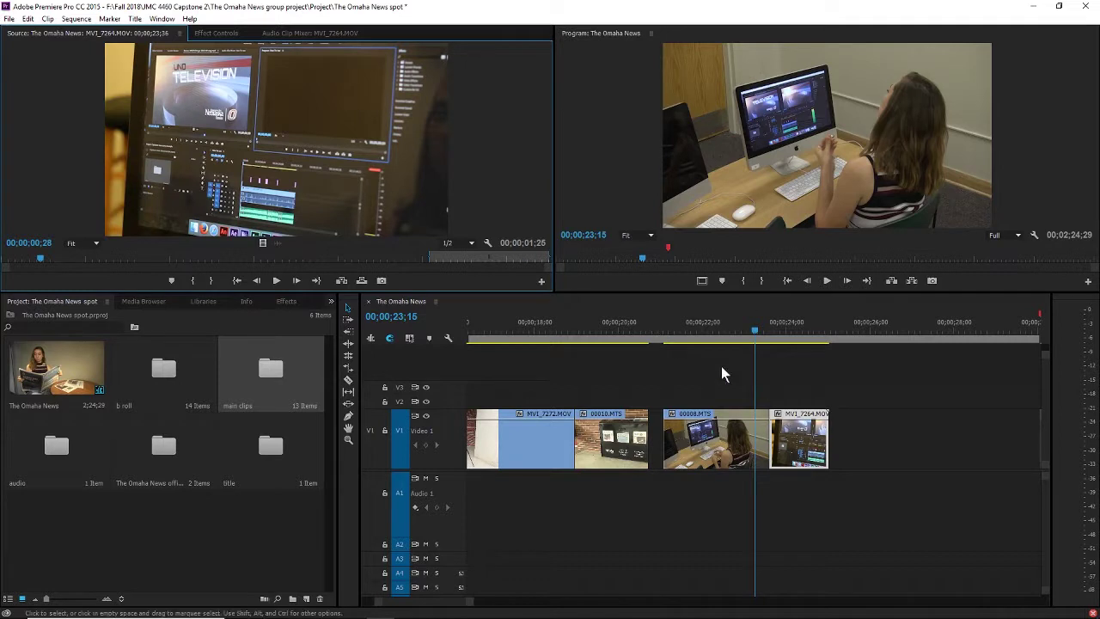
left_click(694, 334)
left_click_drag(697, 337, 778, 349)
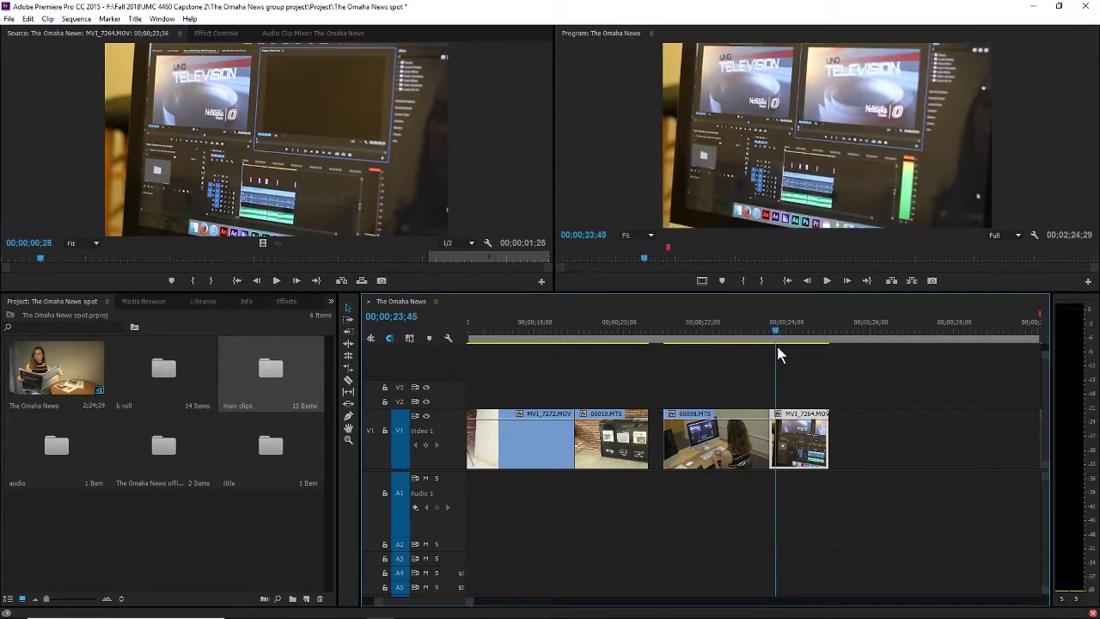
Step: Trim back the end of 00008.MTS and extend the start of MVI_7264.MOV earlier to 00;00;23;03
mouse_move(765, 445)
left_mouse_down()
mouse_move(712, 447)
mouse_move(756, 442)
mouse_move(746, 442)
left_mouse_up()
left_click_drag(746, 333, 756, 335)
key("space")
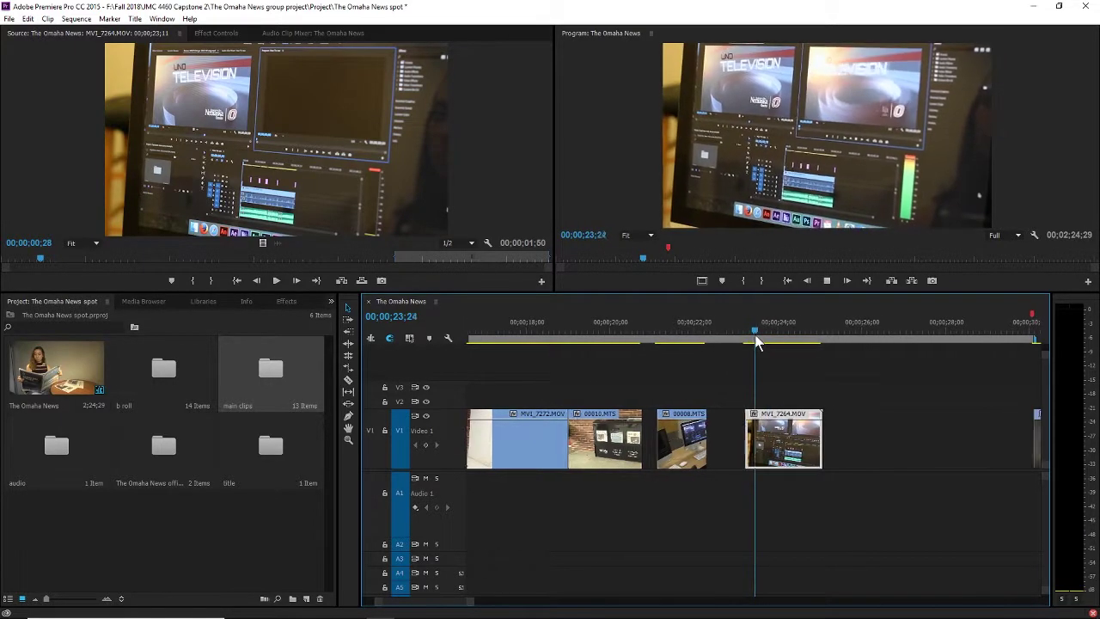
mouse_move(684, 338)
left_mouse_down()
mouse_move(705, 345)
mouse_move(691, 347)
left_mouse_up()
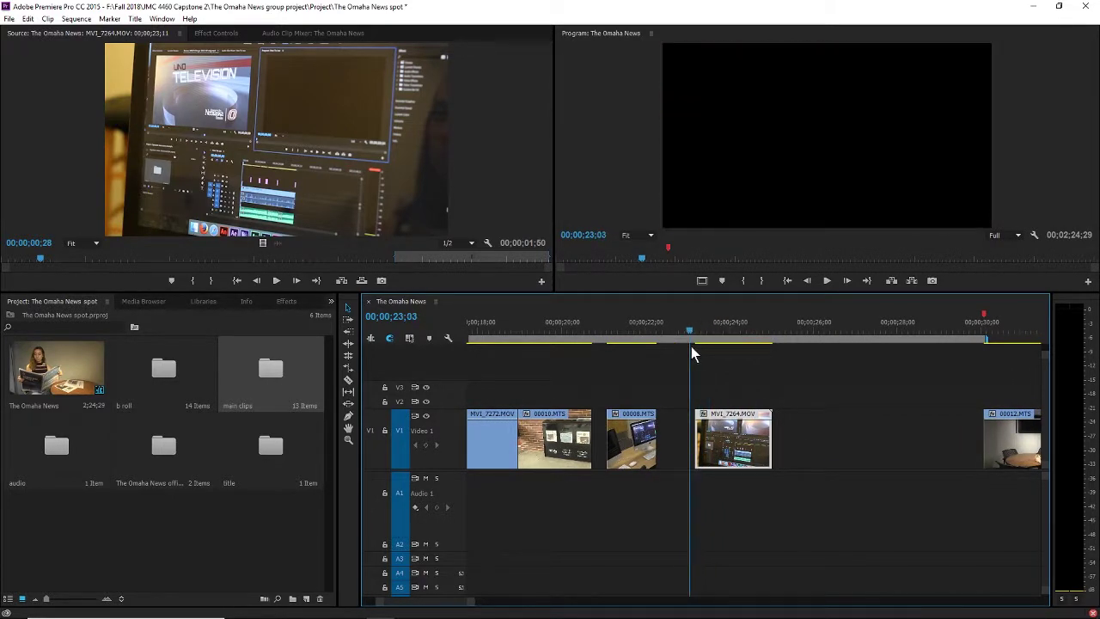
left_click_drag(689, 424, 685, 424)
Step: Match the MVI_7264.MOV frame at 00;00;23;17 in the Source monitor and deselect the shot on V1
left_click(685, 332)
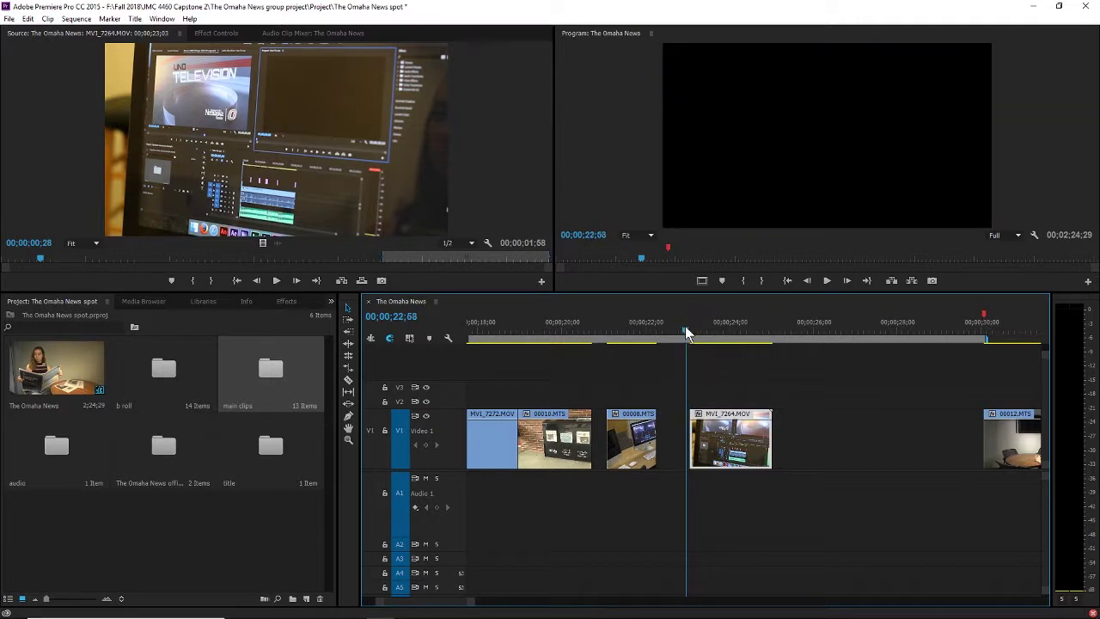
left_click_drag(686, 338, 699, 336)
key("f")
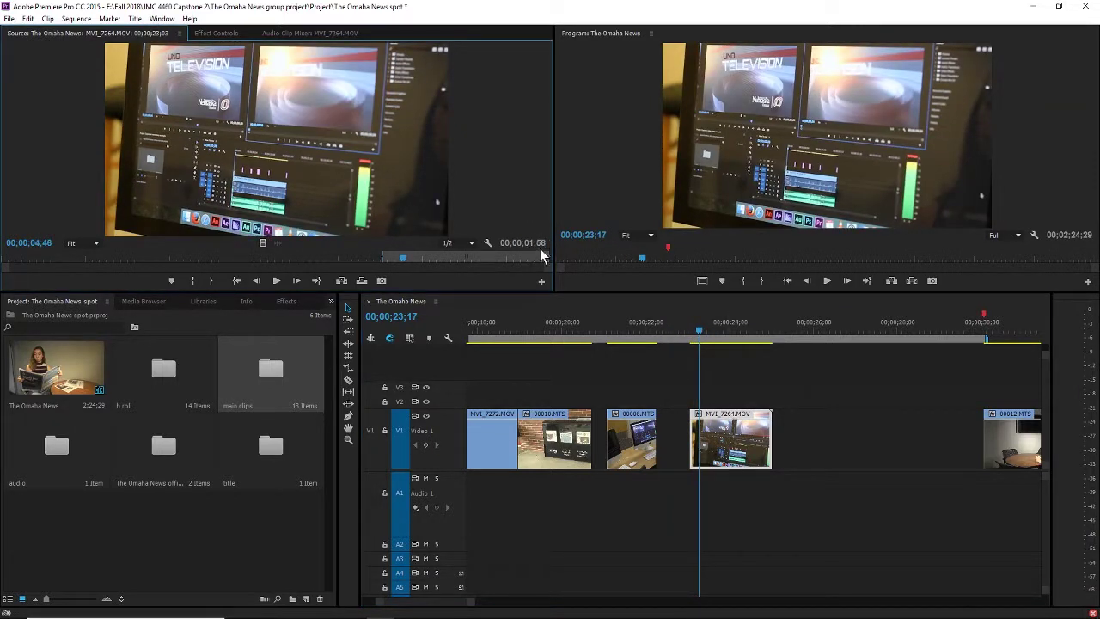
left_click(849, 411)
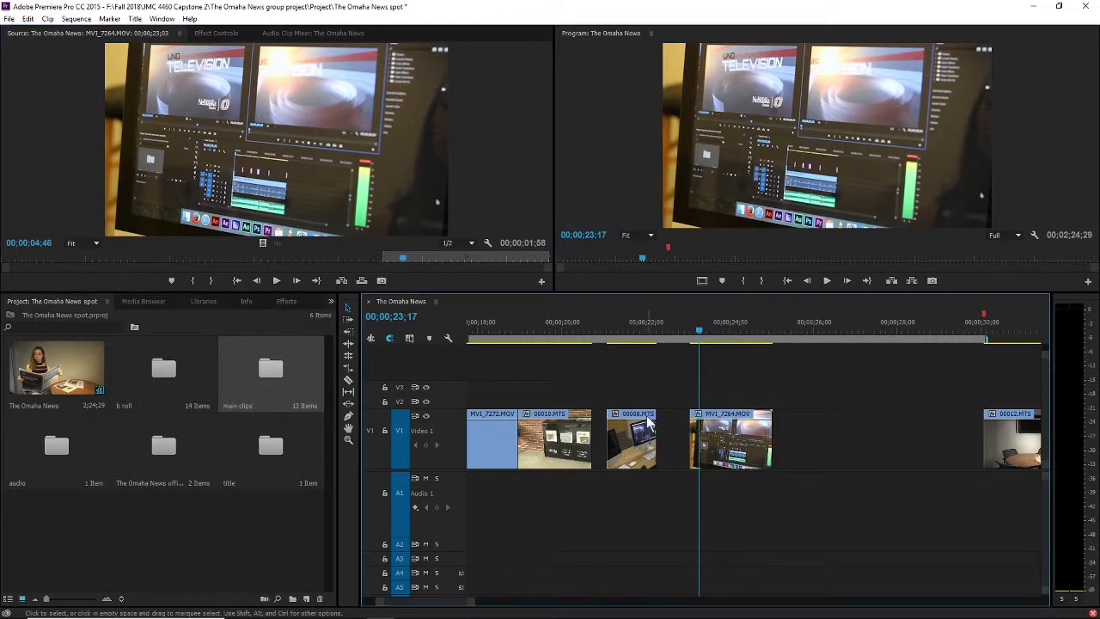
Step: Play the sequence from 00008.MTS through MVI_7264.MOV to check the timing between the two shots
left_click_drag(621, 336, 609, 339)
scroll(609, 343, "up", 2)
key("space")
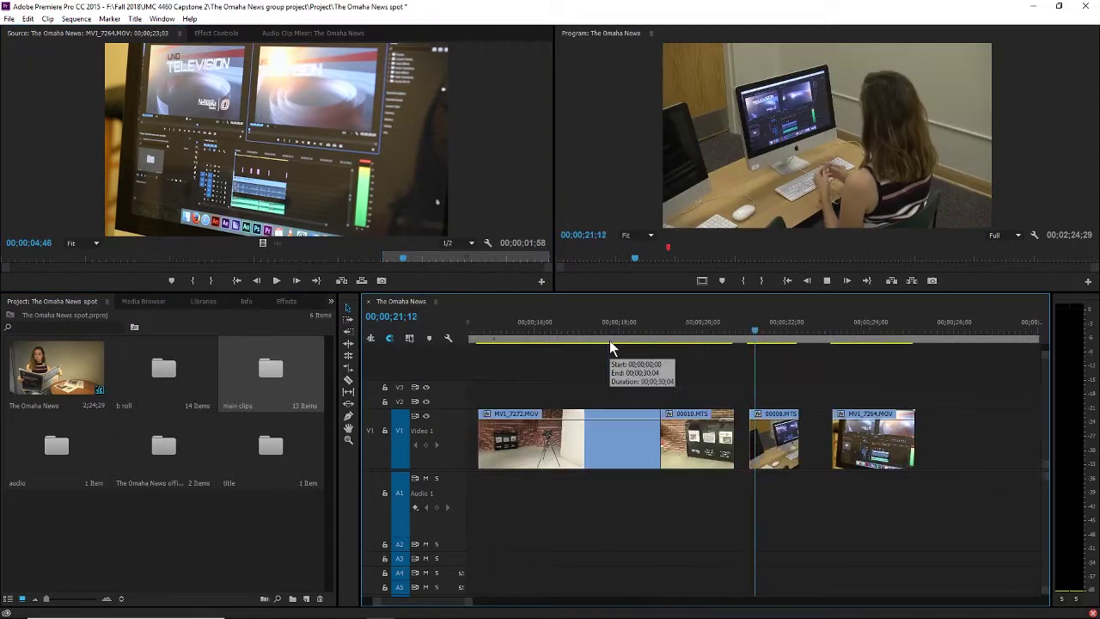
key("space")
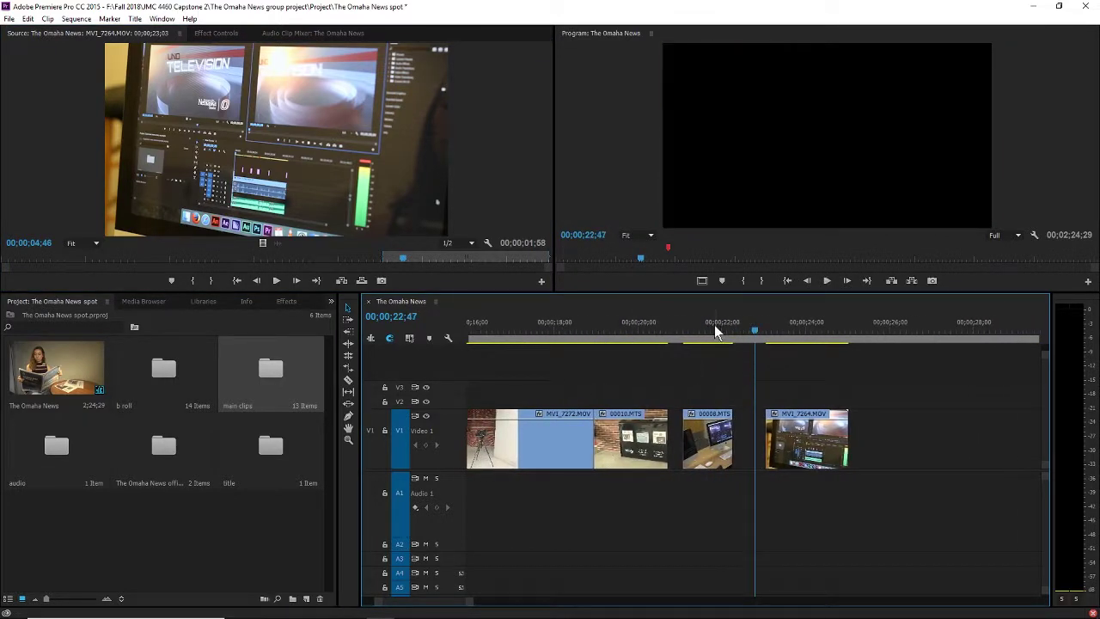
left_click_drag(714, 325, 693, 323)
key("space")
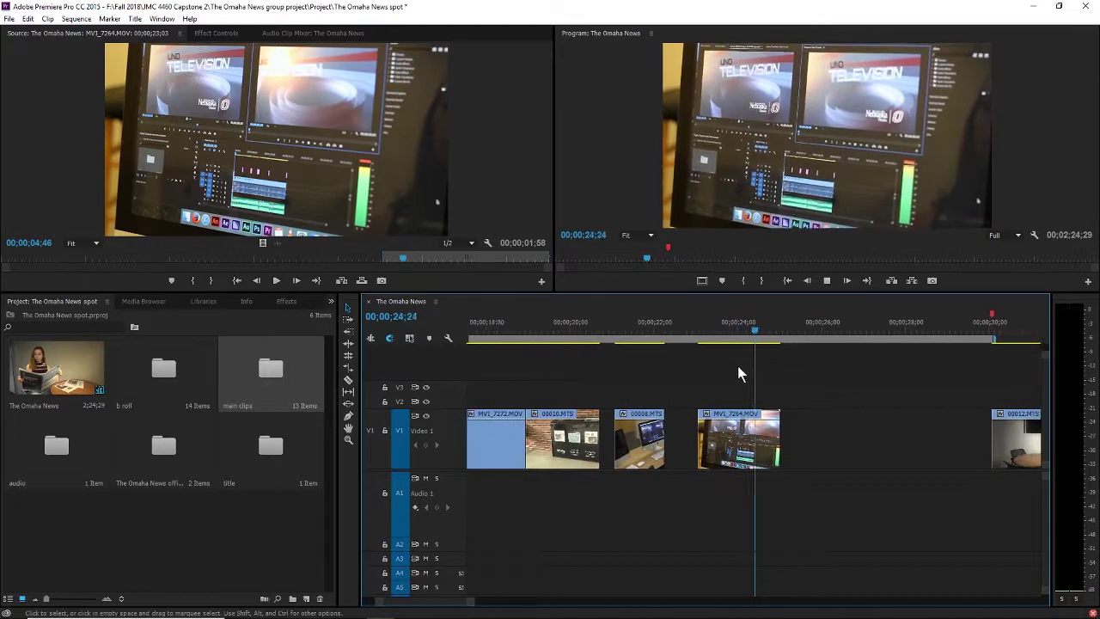
key("space")
Step: Move MVI_7264.MOV earlier to 00;00;22;16 so it directly follows 00008.MTS, and play the cut
mouse_move(608, 437)
left_mouse_down()
mouse_move(598, 440)
mouse_move(610, 440)
left_mouse_up()
left_click_drag(693, 438, 667, 439)
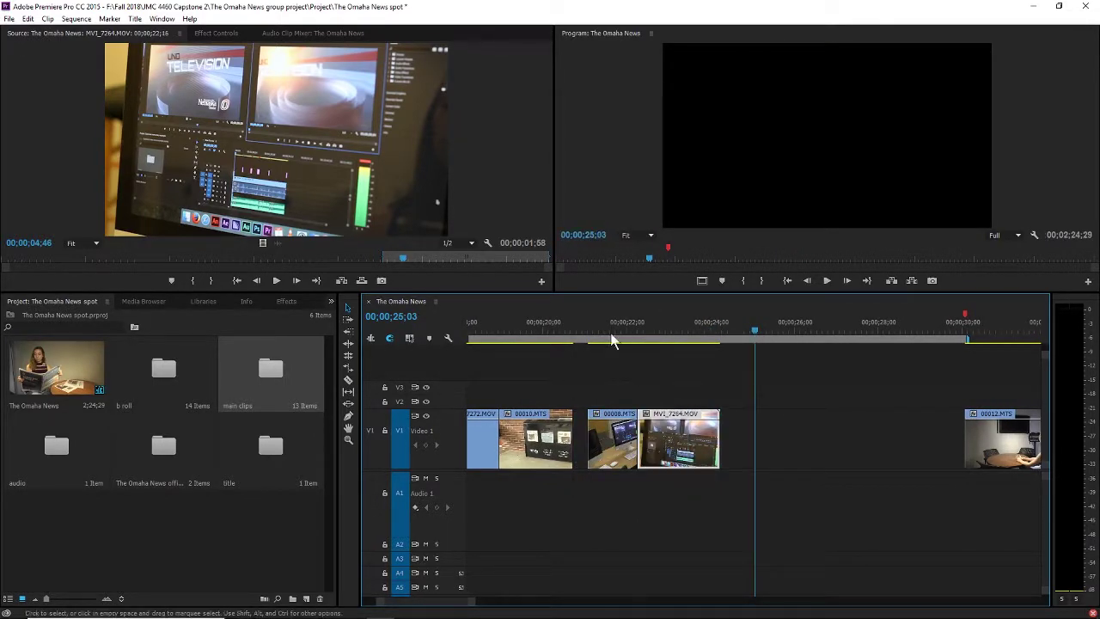
left_click(594, 329)
key("space")
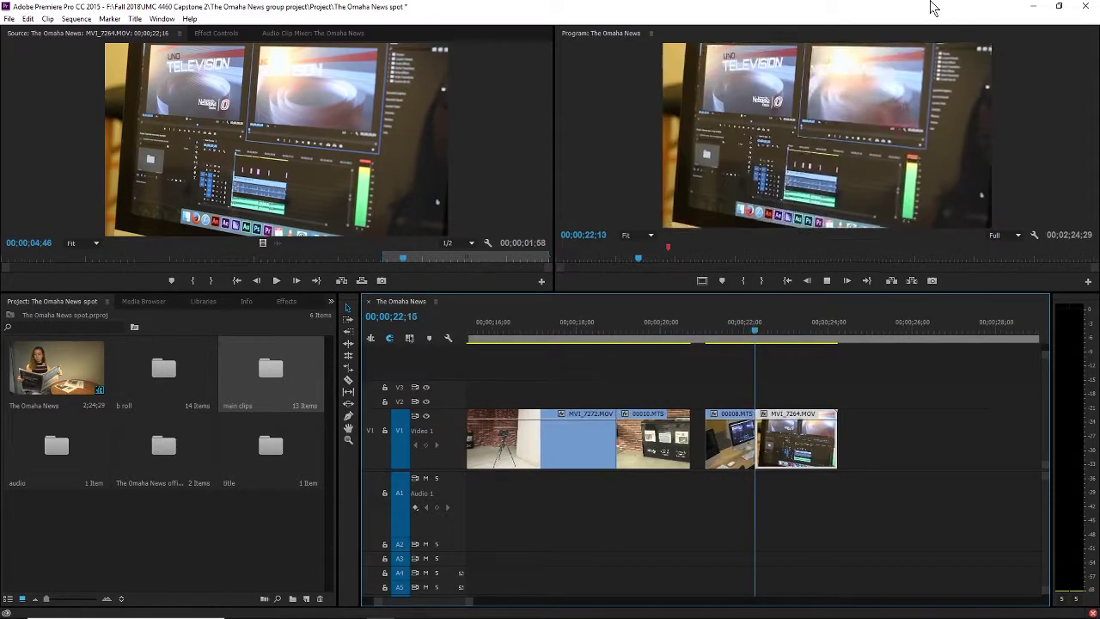
key("space")
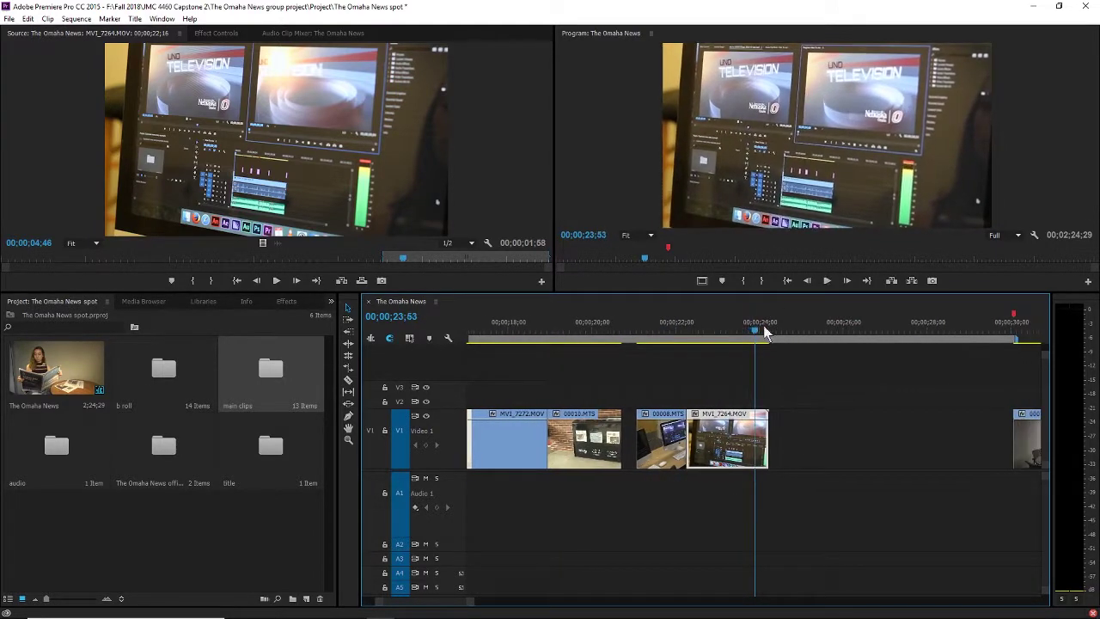
Step: Lengthen the end of 00008.MTS to a duration of 00;00;01;26, with MVI_7264.MOV starting at 00;00;22;46, and play the cut
left_click_drag(726, 446, 695, 443)
left_click(649, 330)
key("space")
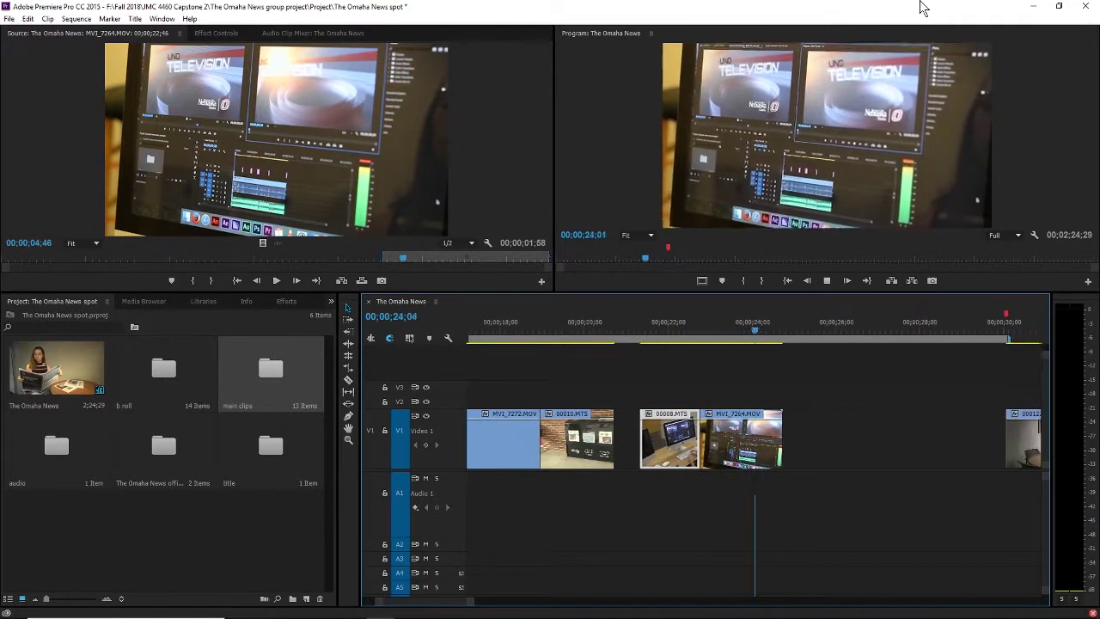
key("space")
Step: Move MVI_7264.MOV away from 00008.MTS and extend its start earlier to include more of the shot
left_click_drag(694, 441, 717, 442)
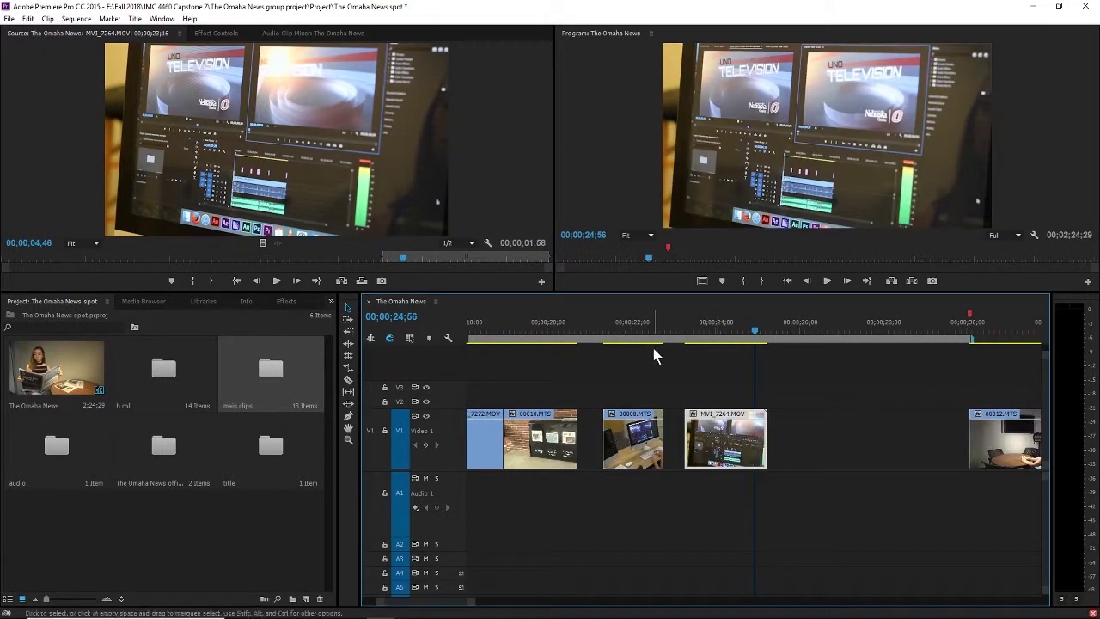
left_click_drag(627, 332, 622, 336)
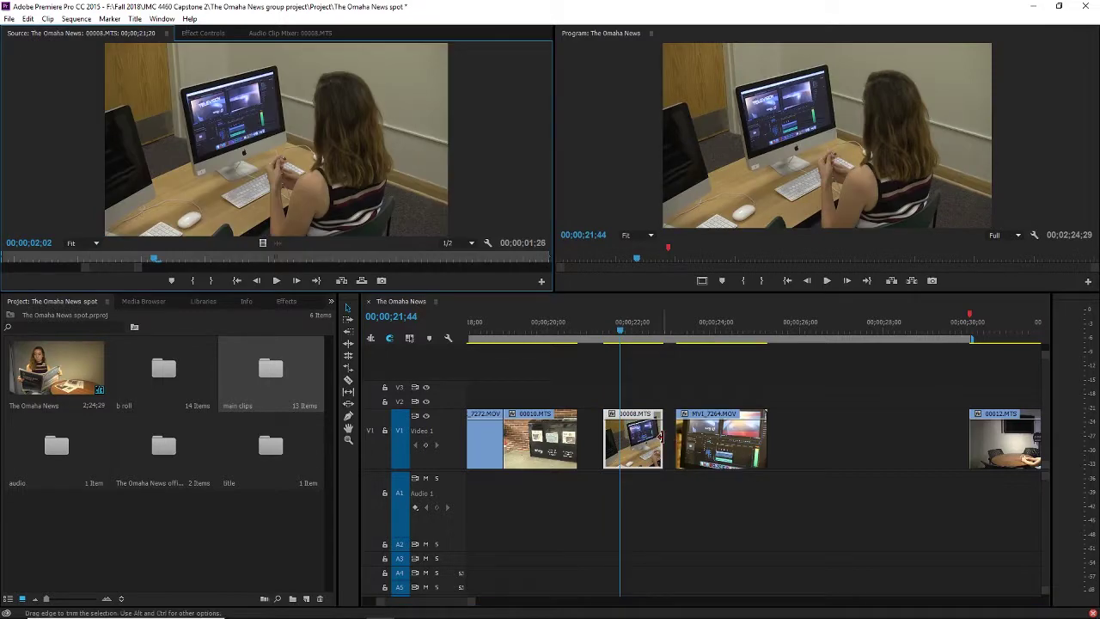
left_click_drag(717, 437, 766, 438)
Step: Extend the end of 00008.MTS to a 00;00;02;00 duration, butt MVI_7264.MOV against it and play the cut
left_click_drag(664, 432, 680, 433)
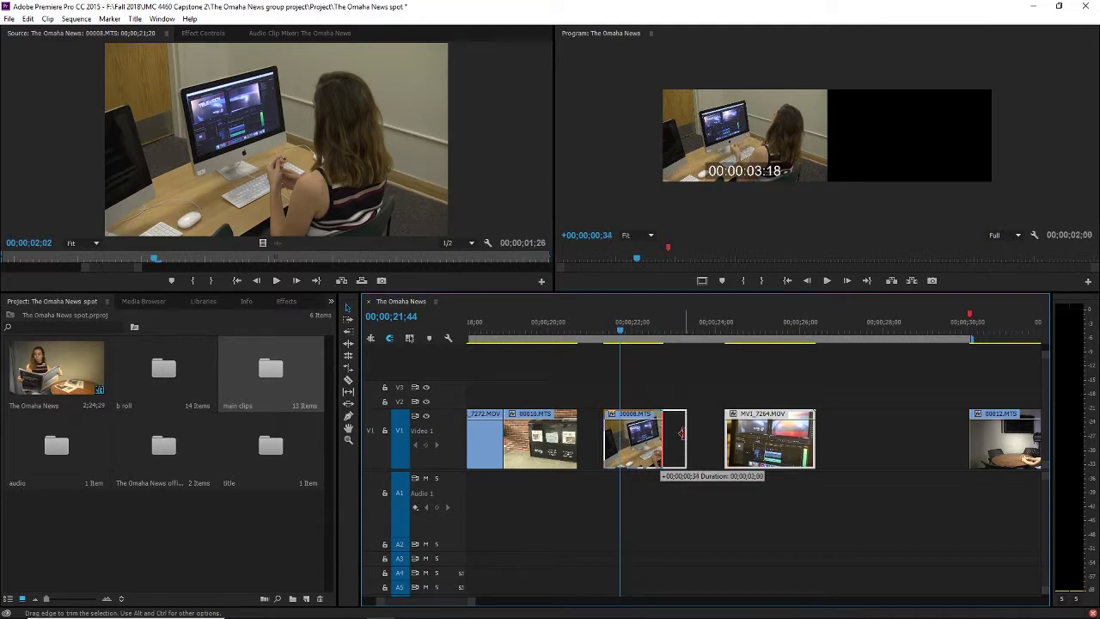
left_click_drag(682, 434, 711, 451)
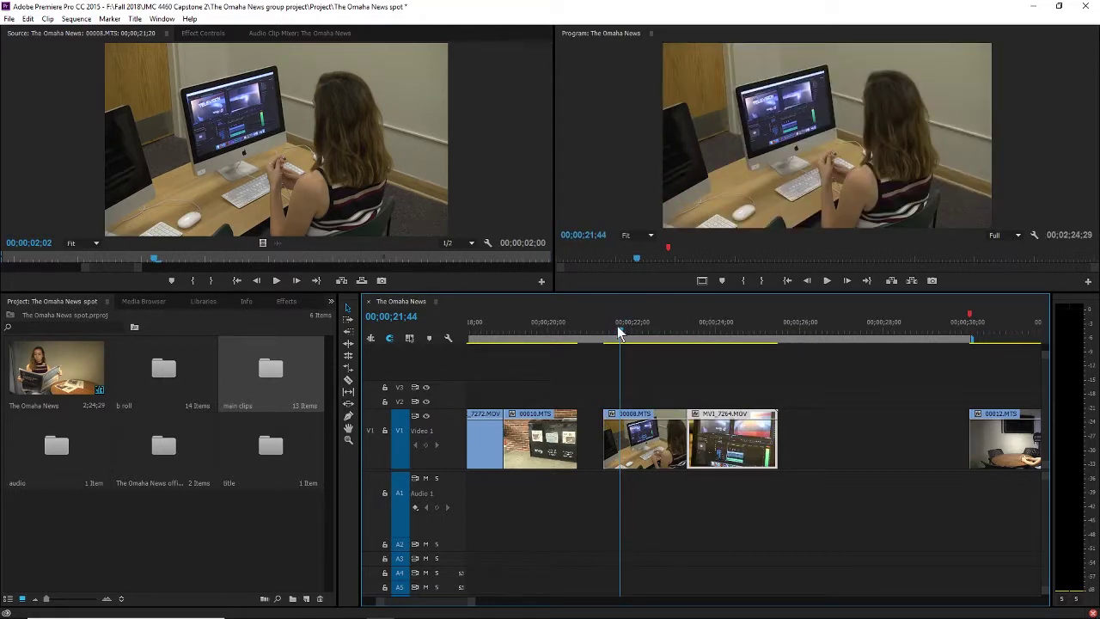
left_click_drag(618, 330, 608, 332)
key("space")
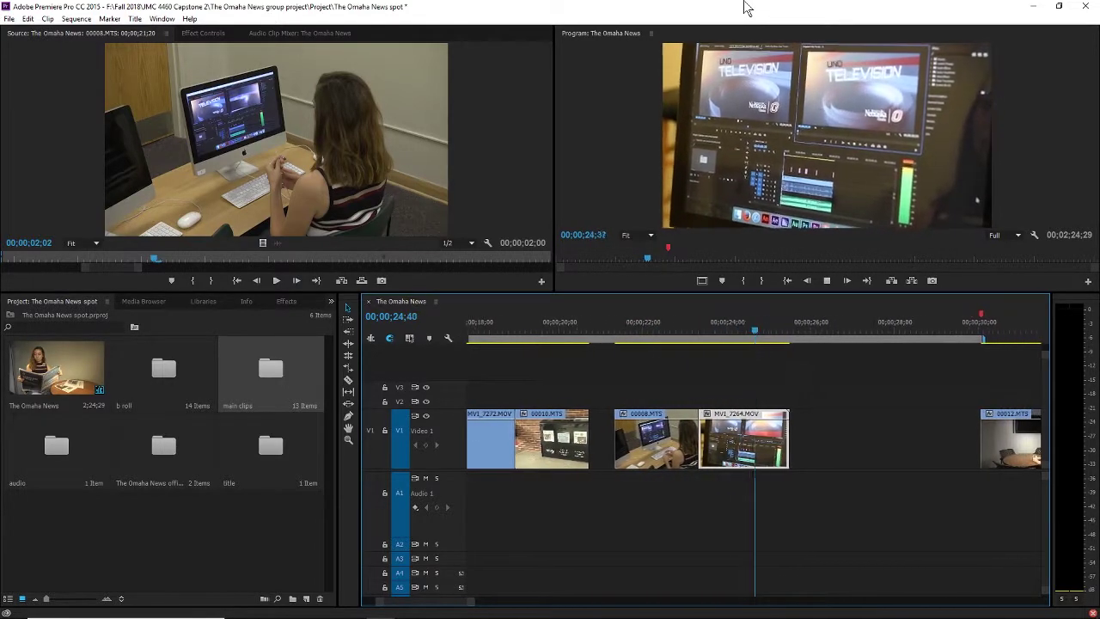
key("space")
Step: Move MVI_7264.MOV later to leave a gap after 00008.MTS and play 00008.MTS to its end
left_click(820, 431)
left_click_drag(750, 444, 795, 446)
left_click_drag(657, 320, 624, 324)
key("space")
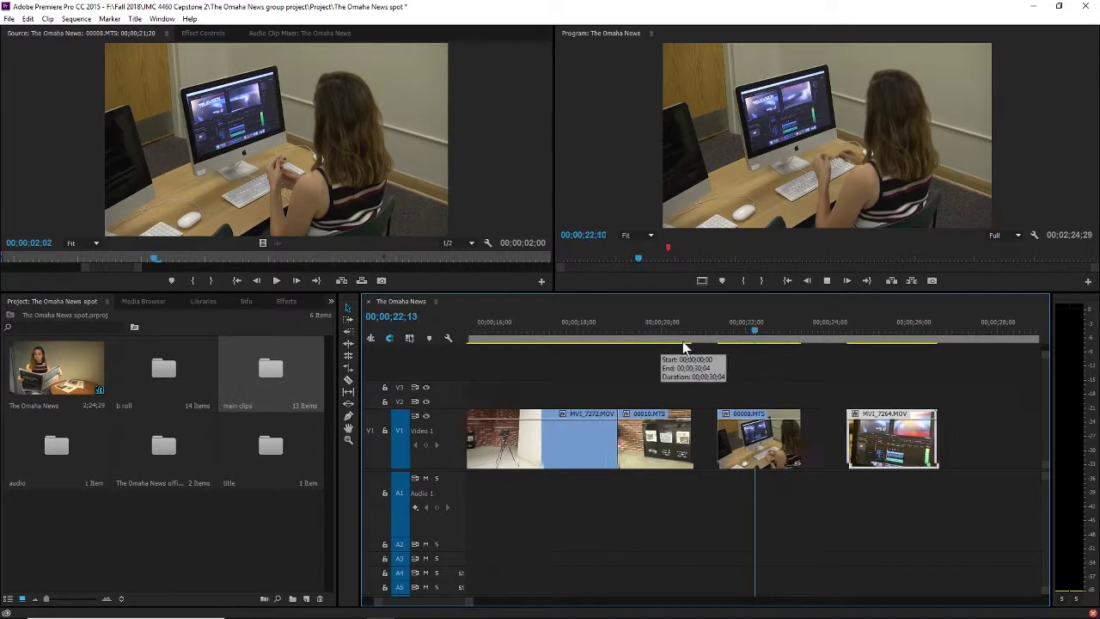
key("space")
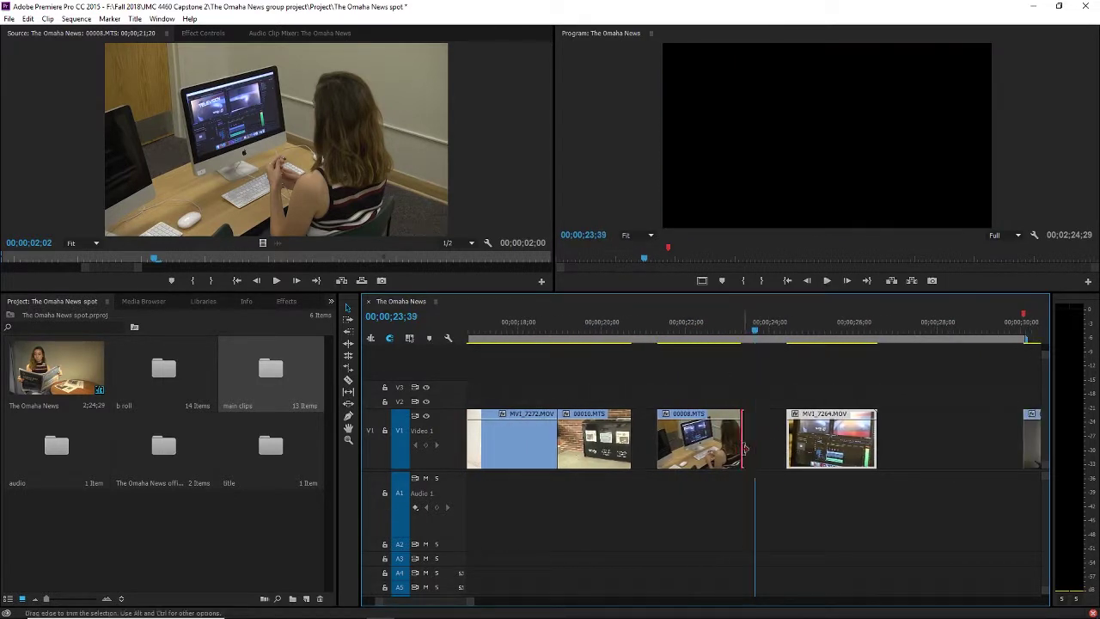
Step: Extend the end of 00008.MTS to a duration of 00;00;02;22 and play it into MVI_7264.MOV
left_click_drag(743, 451, 750, 452)
left_click_drag(724, 336, 744, 331)
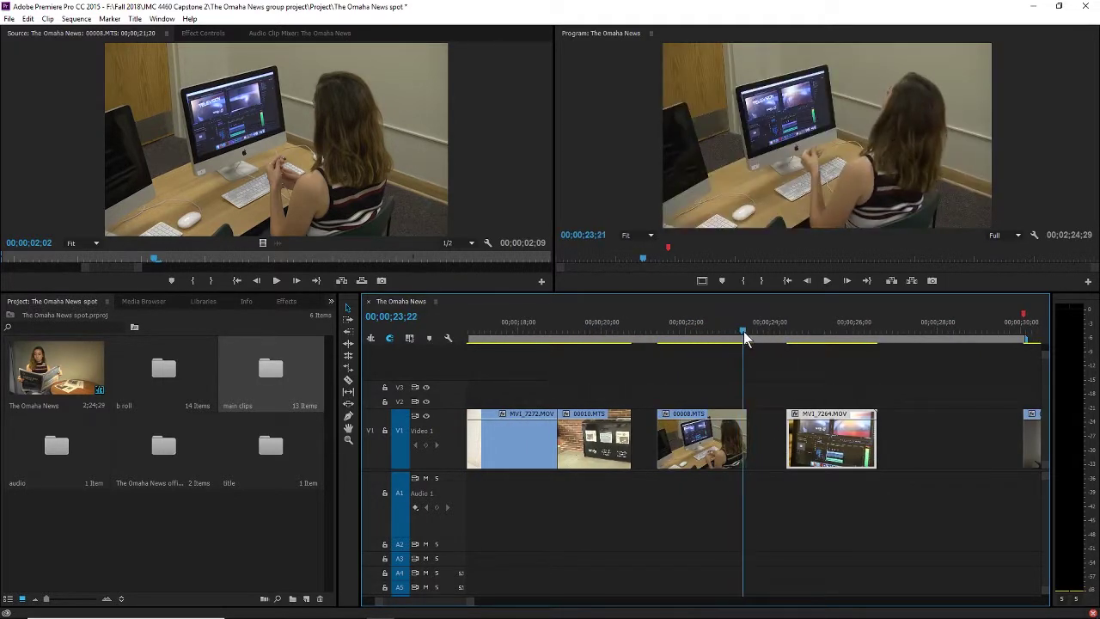
left_click_drag(750, 435, 756, 435)
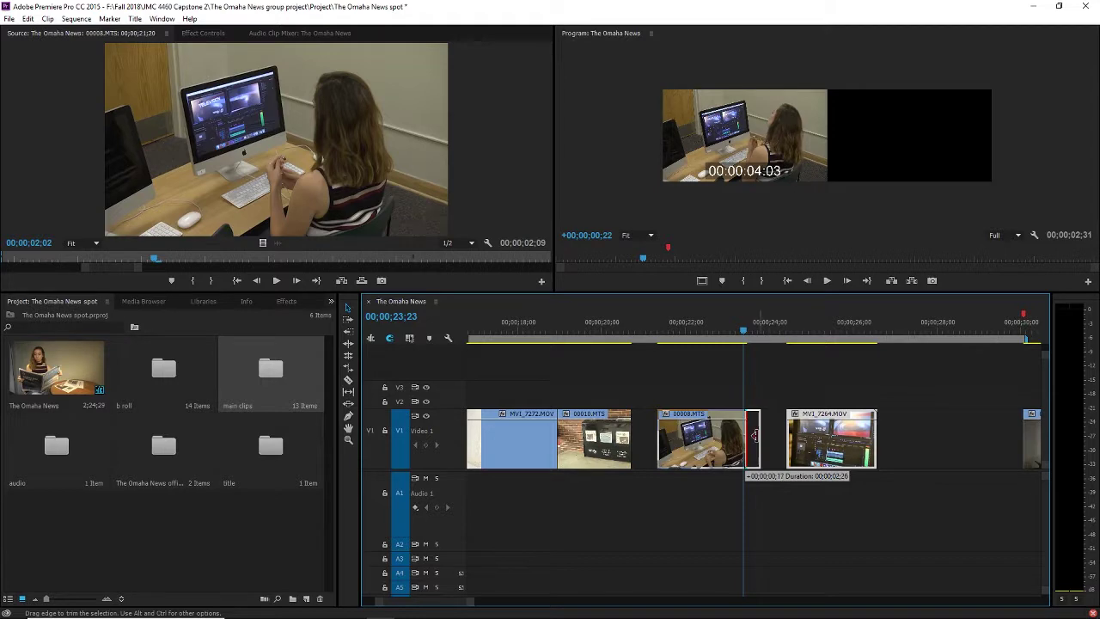
left_click_drag(752, 435, 752, 436)
left_click(698, 333)
key("space")
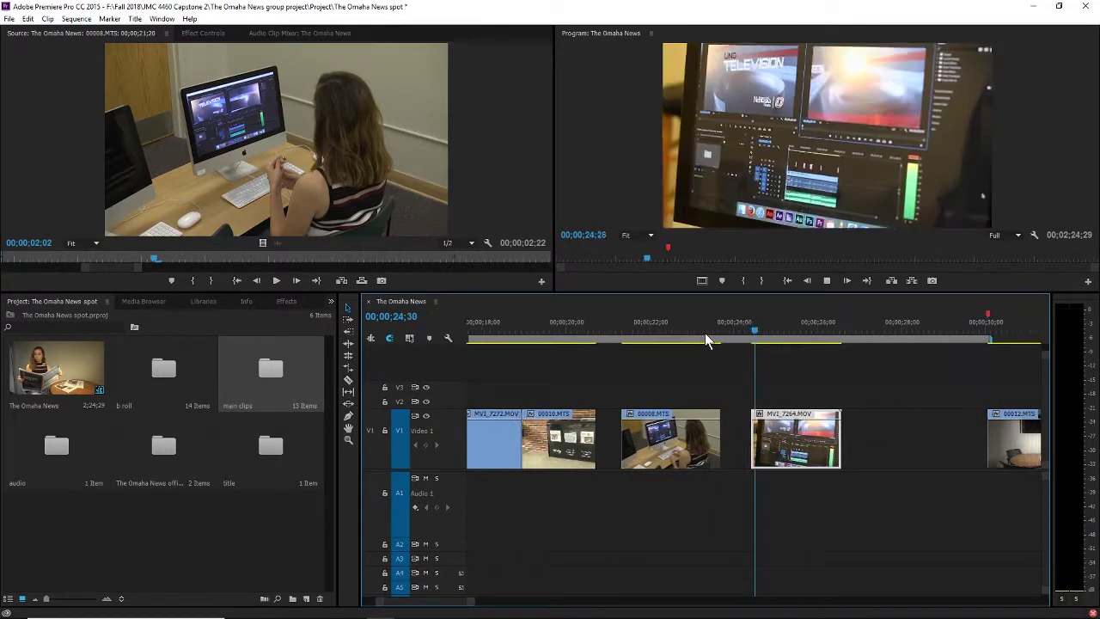
key("space")
Step: Extend the end of 00008.MTS further to a duration of 00;00;02;36 and play the result
left_click_drag(661, 331, 676, 333)
left_click_drag(676, 437, 678, 437)
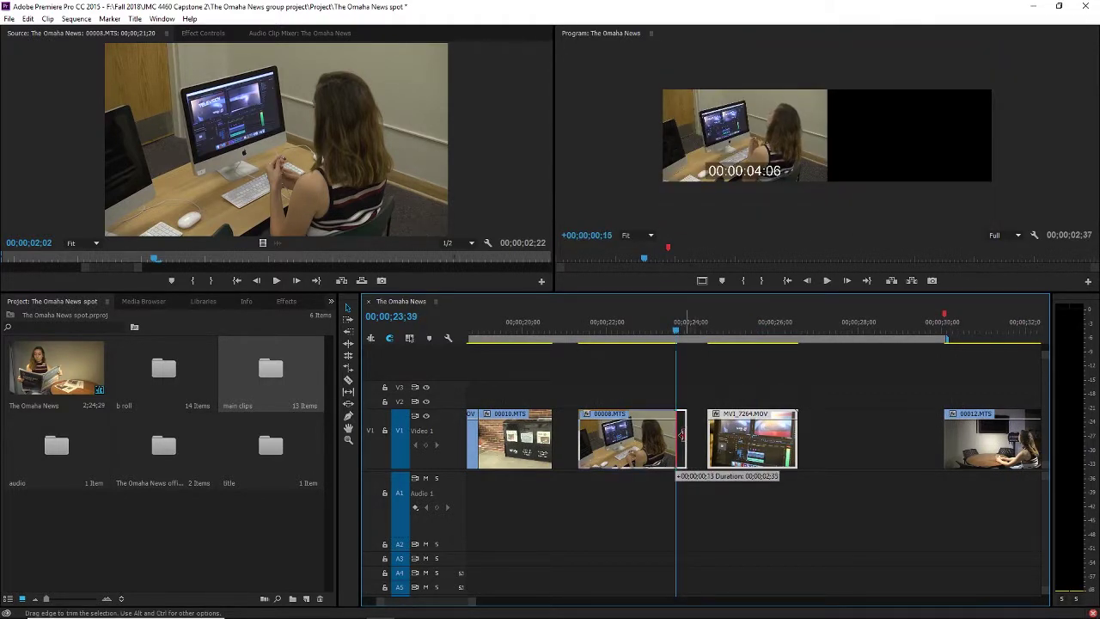
left_click_drag(682, 434, 681, 434)
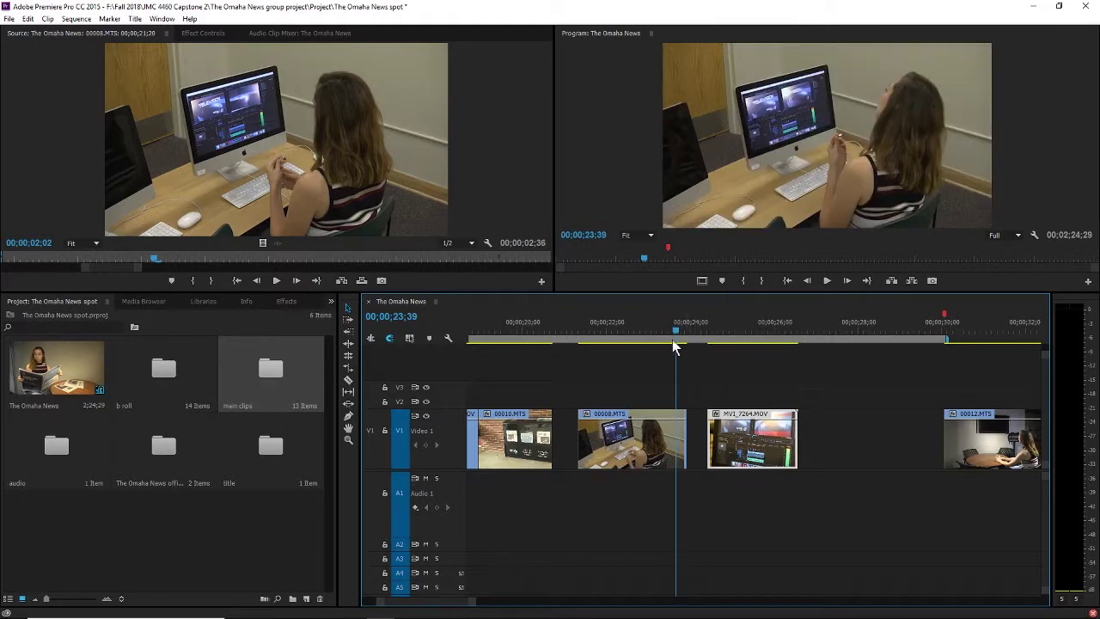
left_click(657, 332)
key("space")
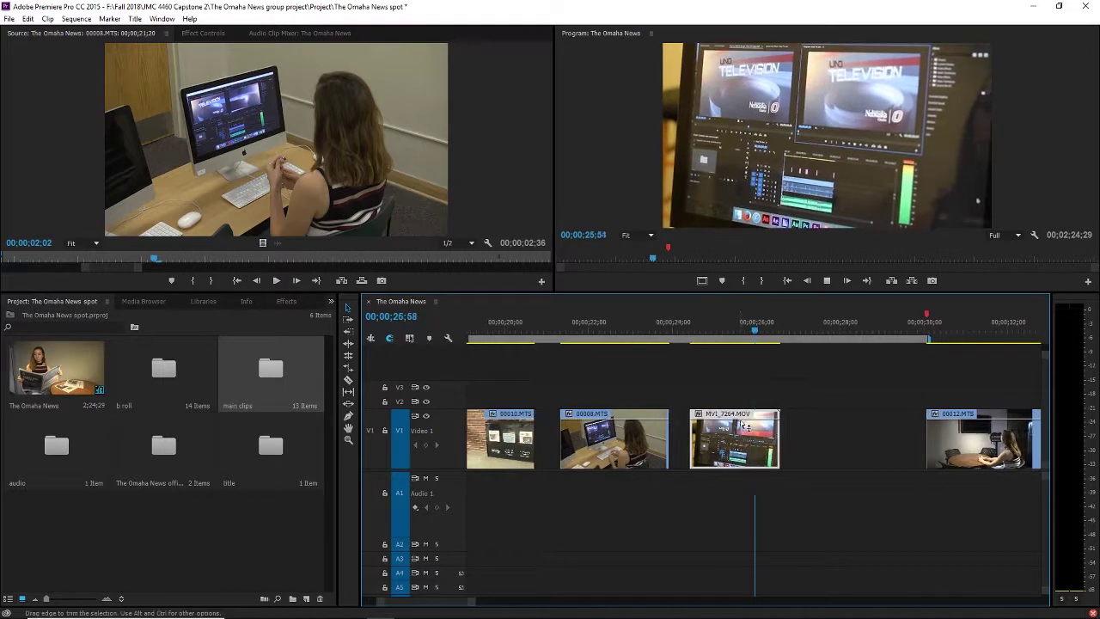
Step: Trim the end of 00008.MTS back to a 00;00;02;01 duration and butt MVI_7264.MOV against it
left_click_drag(688, 328, 663, 344)
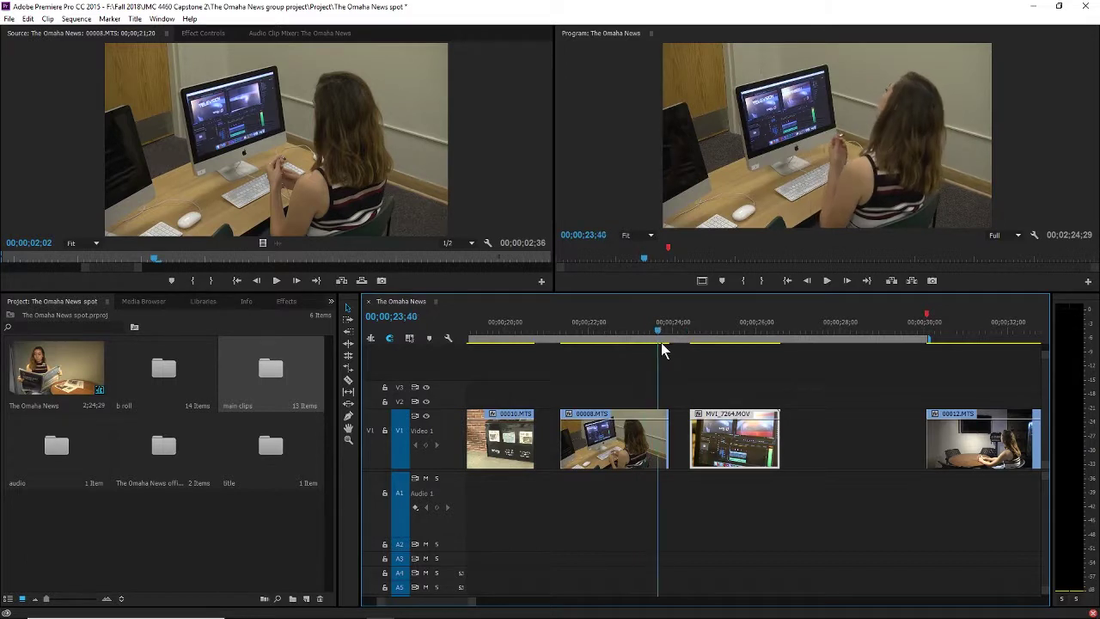
left_click_drag(640, 347, 646, 348)
left_click_drag(684, 424, 645, 424)
left_click(639, 332)
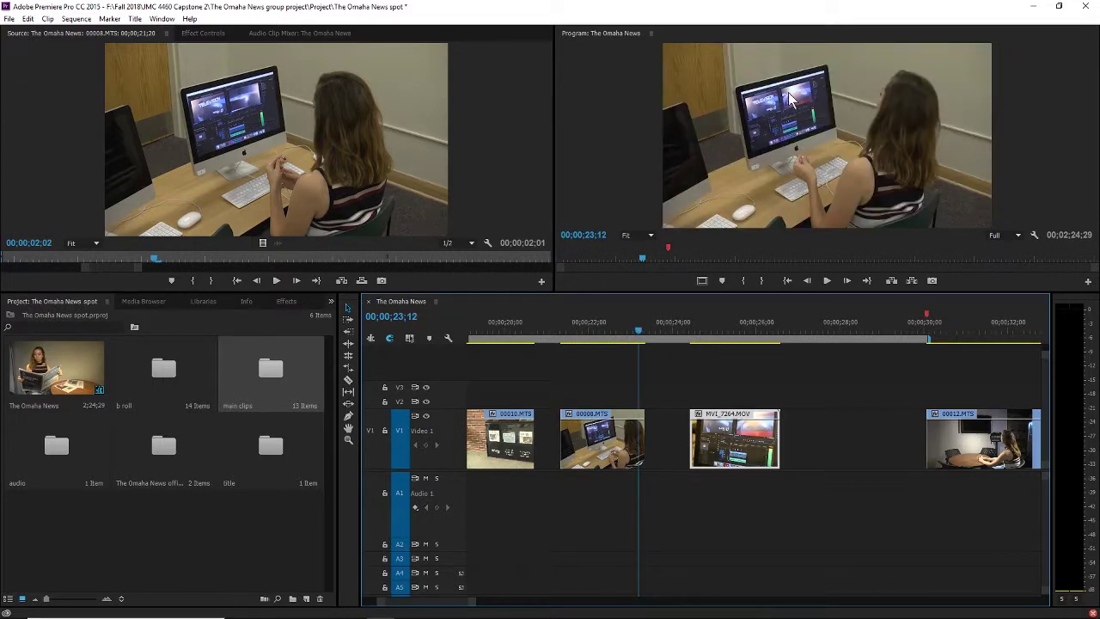
left_click_drag(739, 447, 694, 448)
Step: Play from the start of 00008.MTS through MVI_7264.MOV to review the tightened cut
left_click_drag(576, 327, 563, 340)
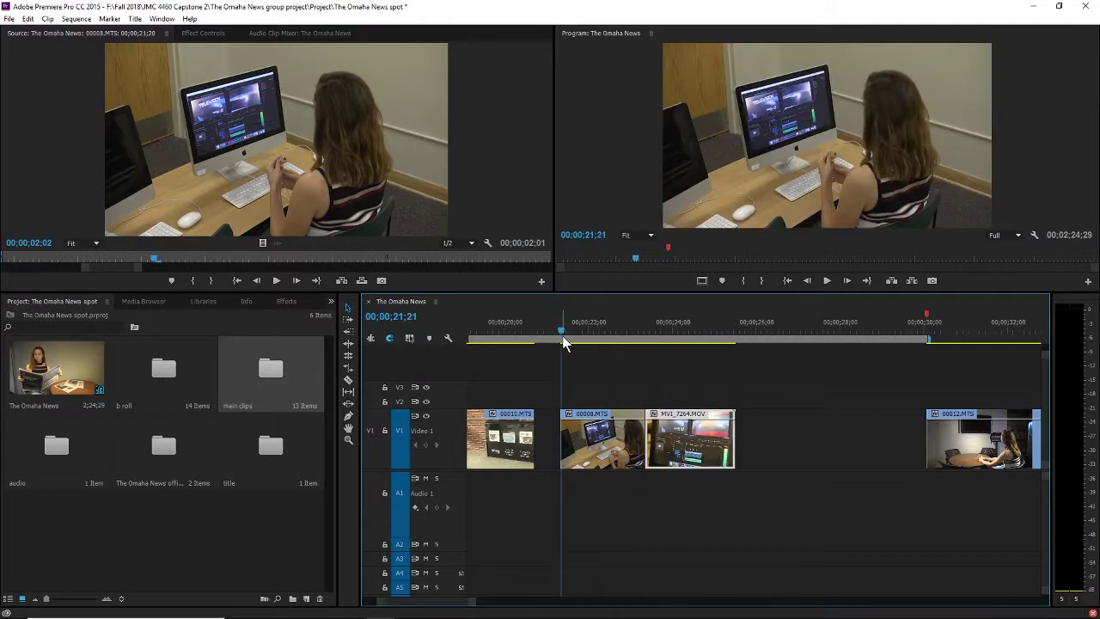
key("space")
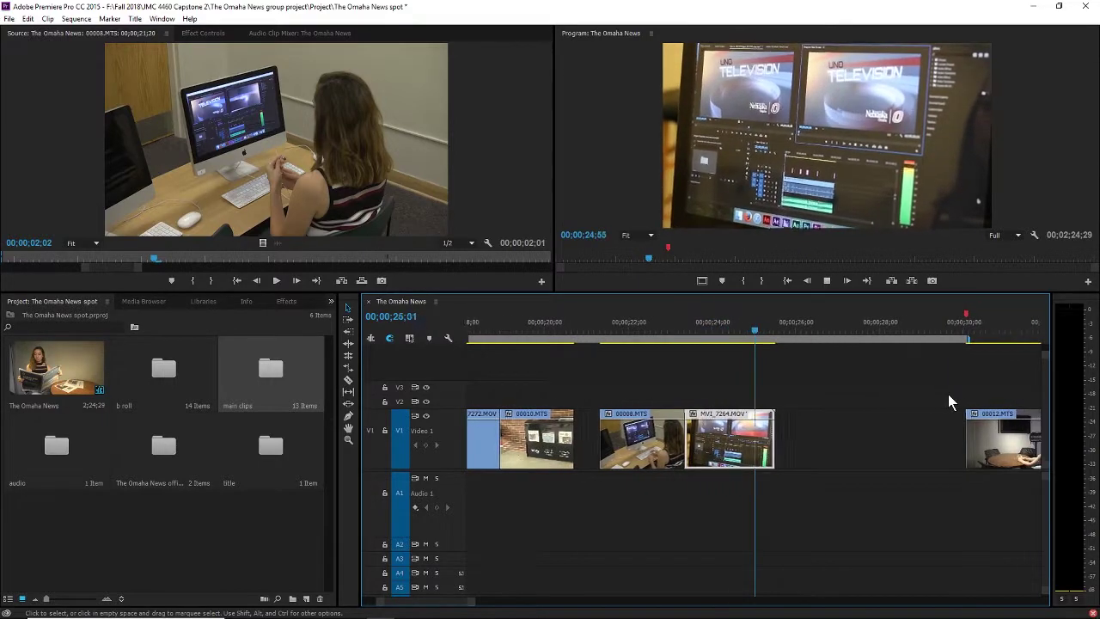
key("space")
Step: Move 00012.MTS on V1 earlier to 00;00;26;10, closer to the end of MVI_7264.MOV, and play it
key("minus")
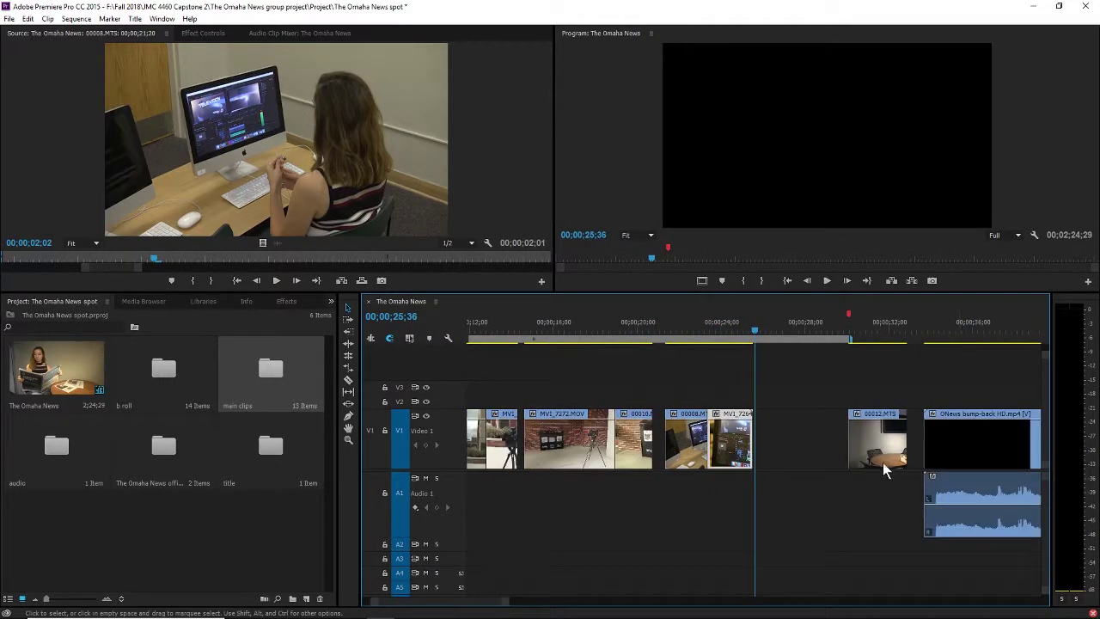
left_click(853, 334)
left_click_drag(889, 465, 807, 465)
key("space")
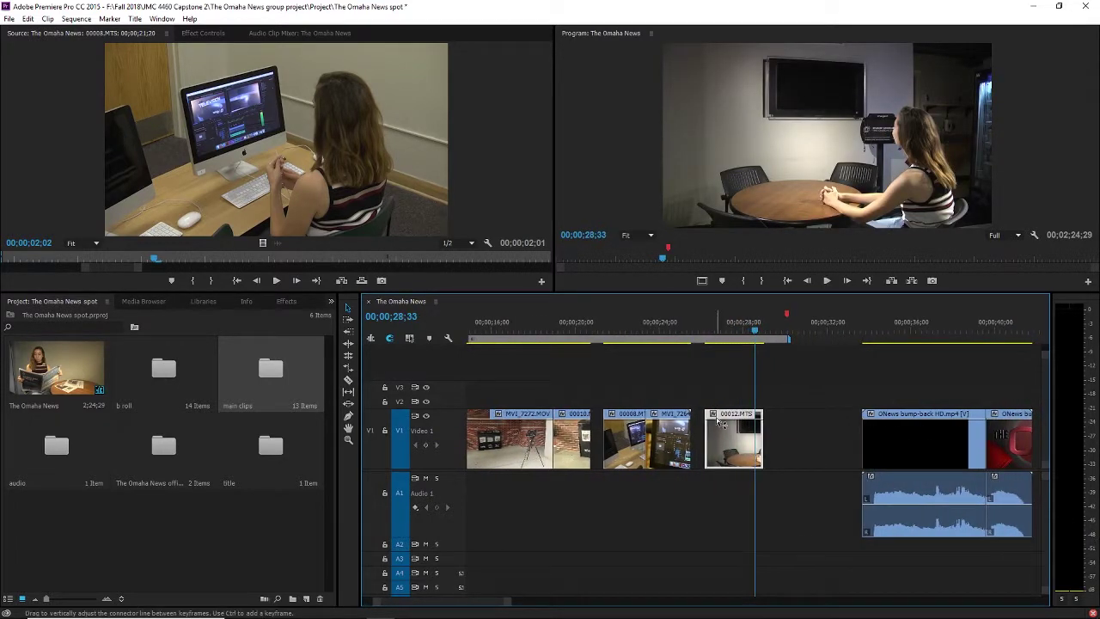
Step: Load 00012.MTS into the Source monitor and move it earlier on V1 to 00;00;25;45
double_click(723, 422)
left_click(732, 429)
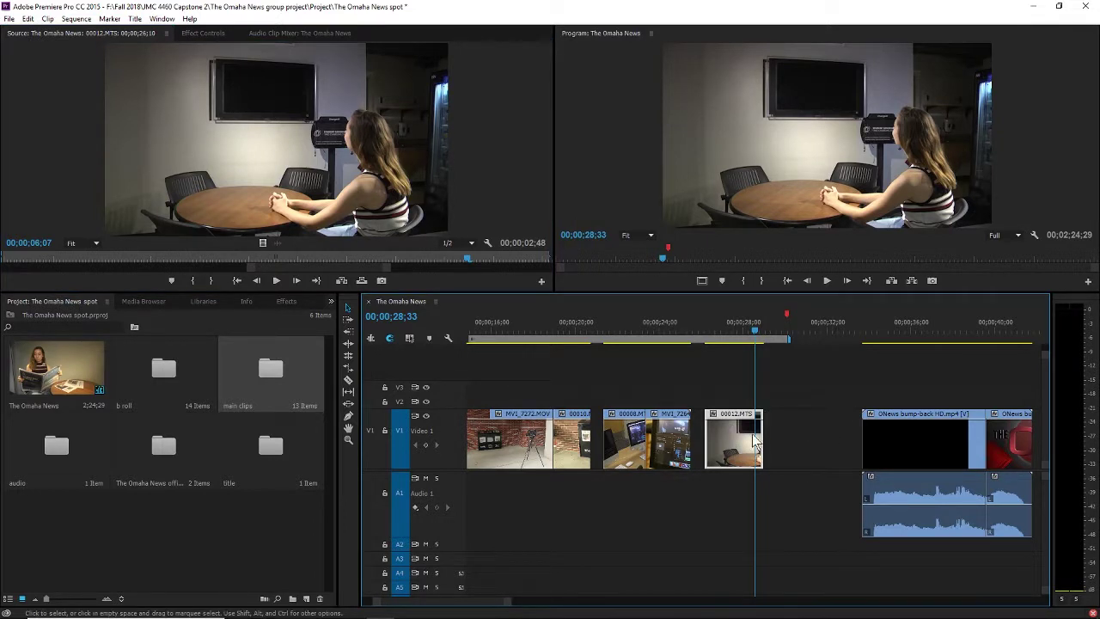
left_click_drag(744, 446, 736, 446)
Step: Play both pieces of the ONews bump-back HD.mp4 logo clip through to their end
key("minus")
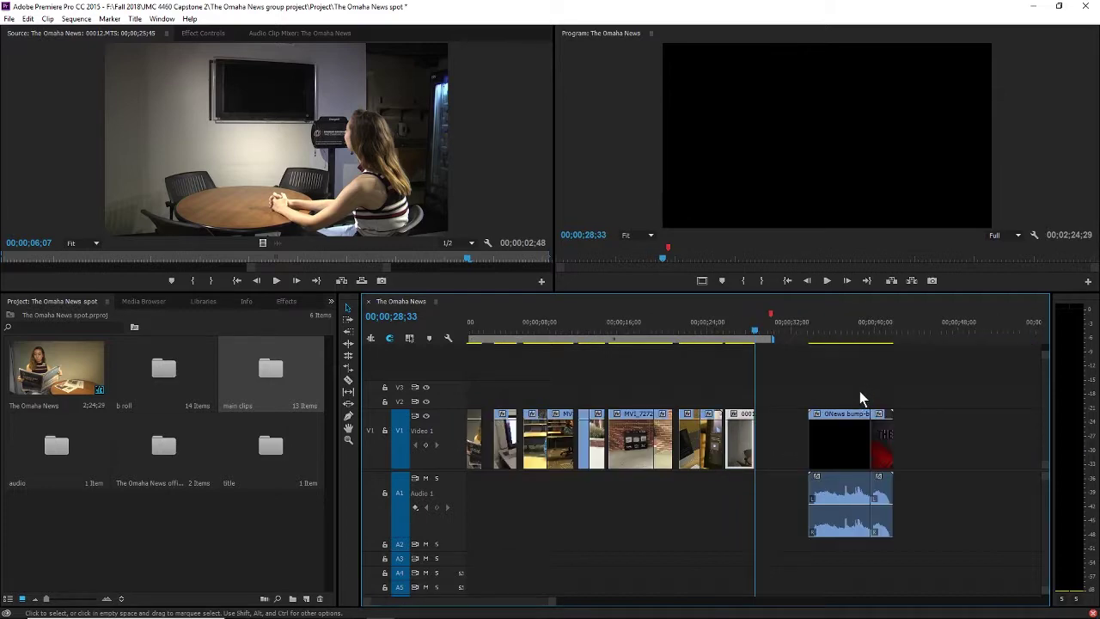
left_click_drag(798, 337, 808, 334)
key("space")
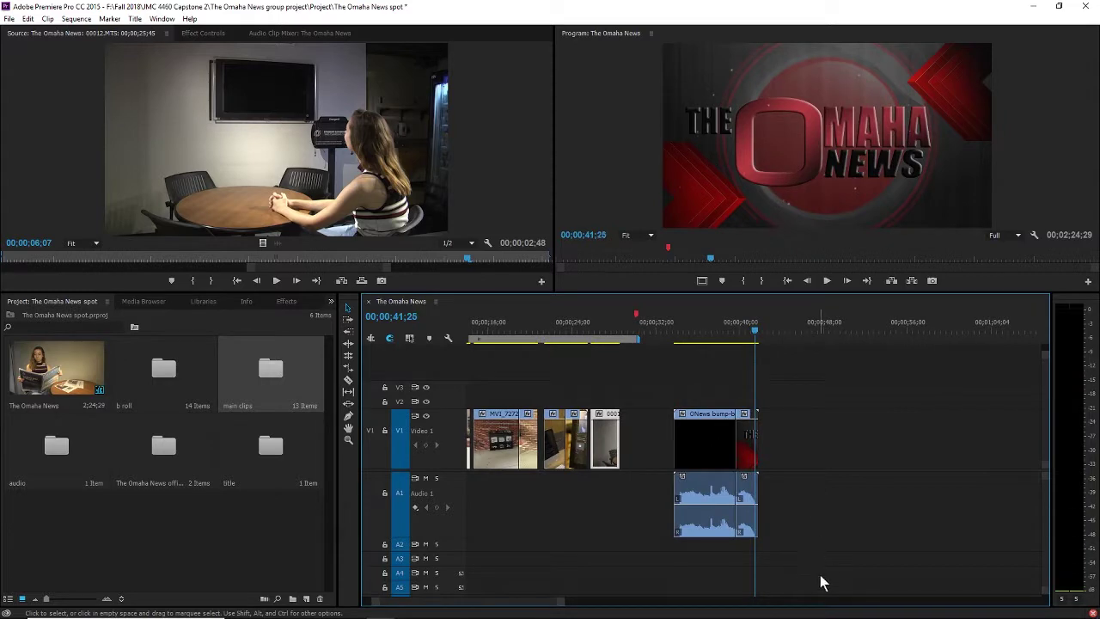
Step: Select both pieces of the ONews bump-back HD.mp4 clip with their audio and group them
left_click_drag(822, 582, 679, 450)
right_click(703, 436)
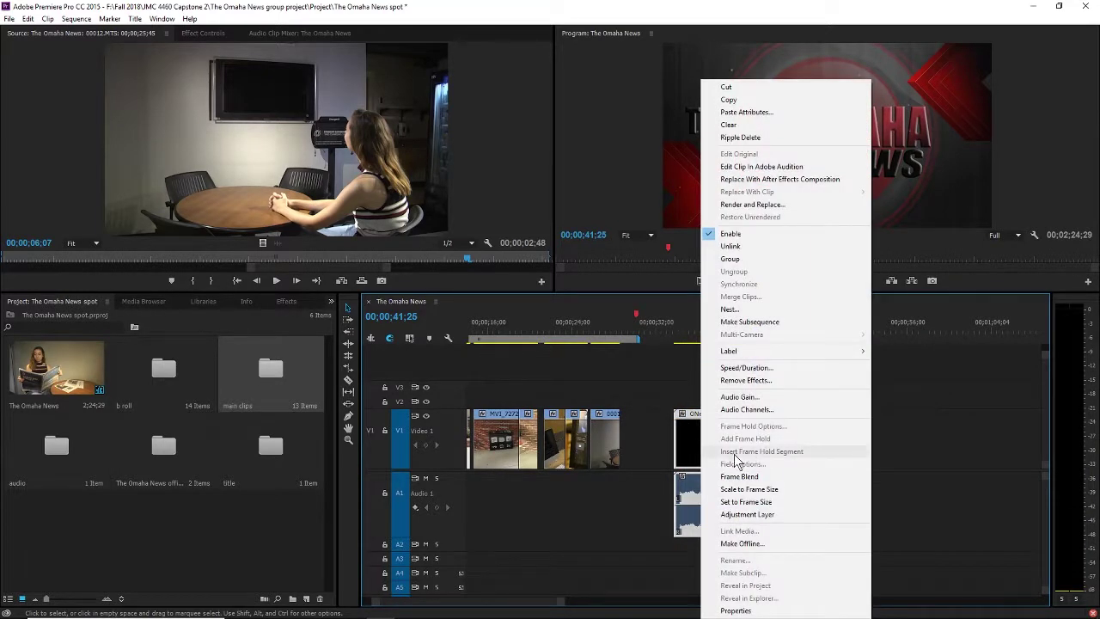
left_click(761, 262)
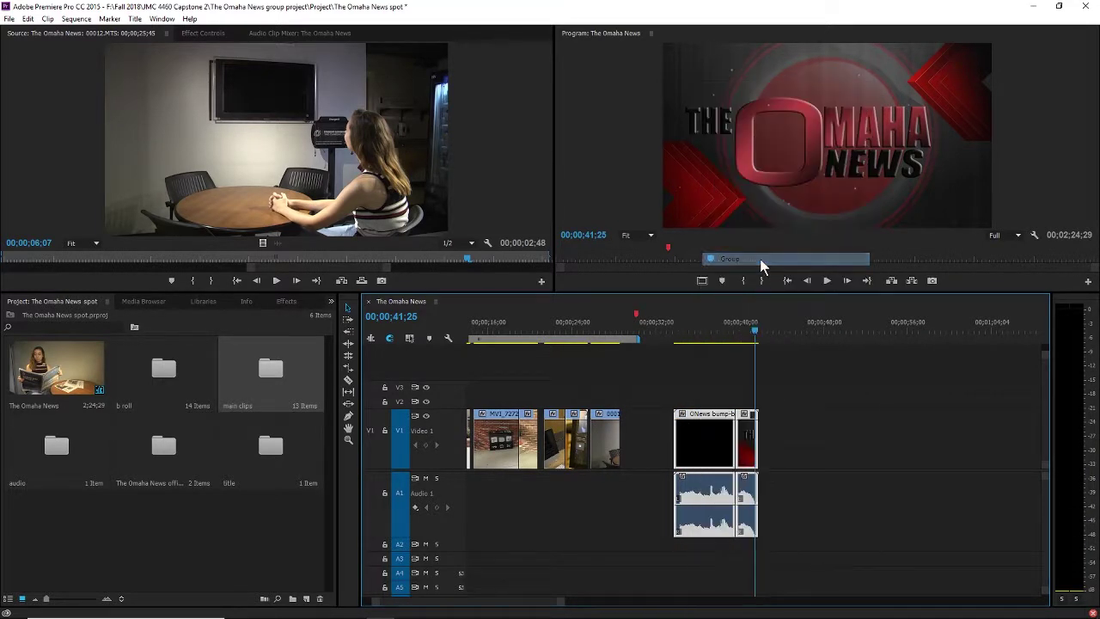
Step: Check the grouping of the ONews bump-back HD.mp4 clips by inspecting their clip options and reselecting them
right_click(704, 437)
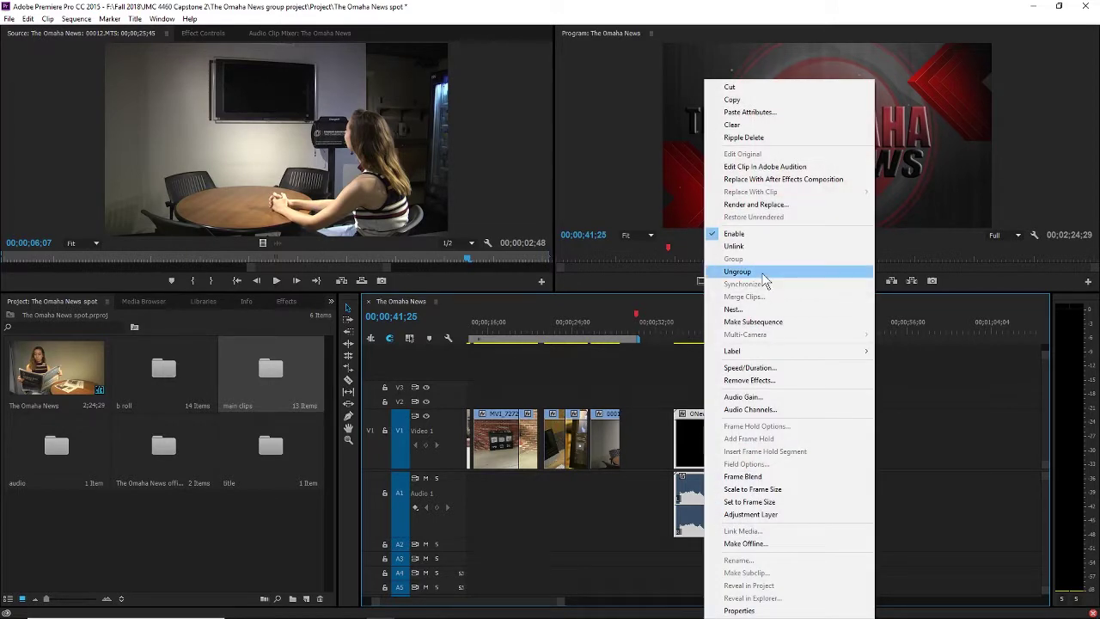
left_click(964, 437)
left_click(712, 435)
left_click(879, 460)
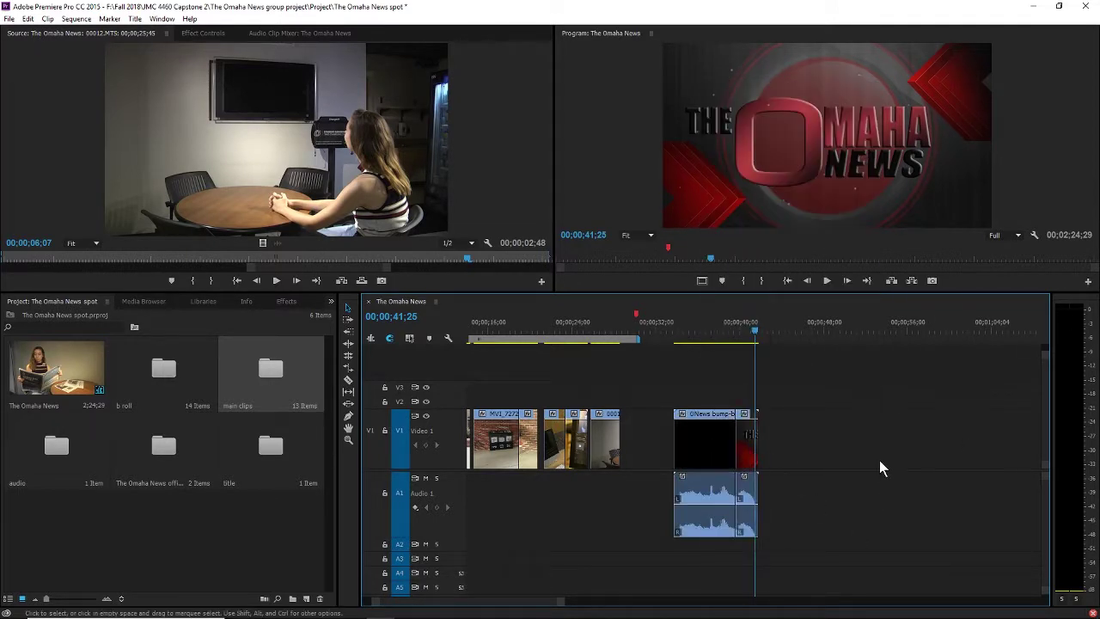
Step: Turn on linked selection and select the grouped ONews bump-back HD.mp4 clips as one unit
left_click(723, 455)
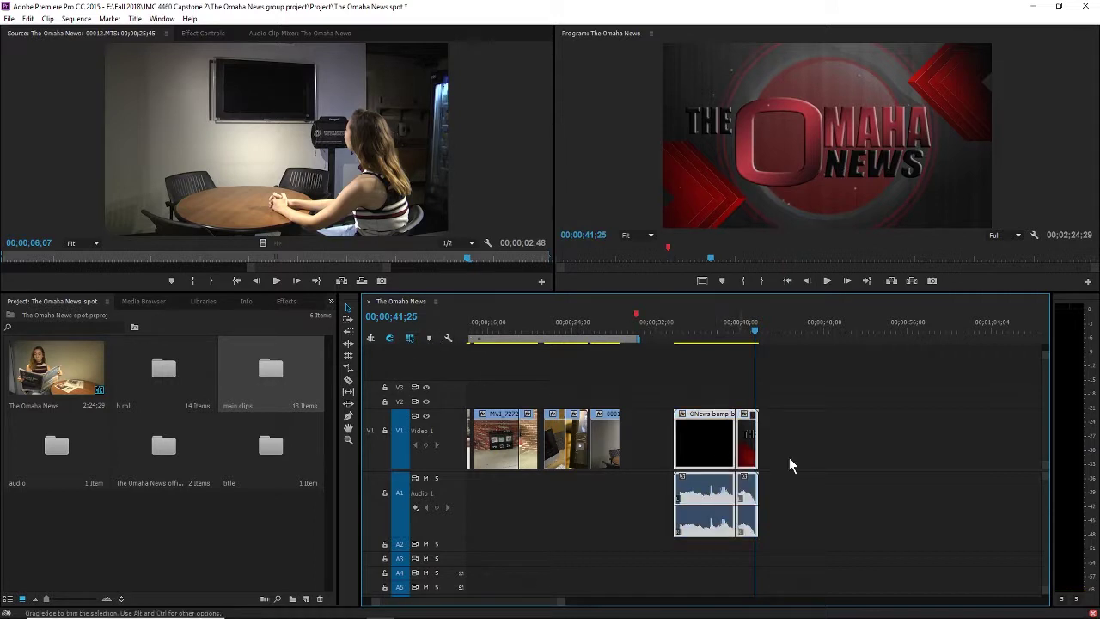
left_click(857, 444)
left_click(703, 443)
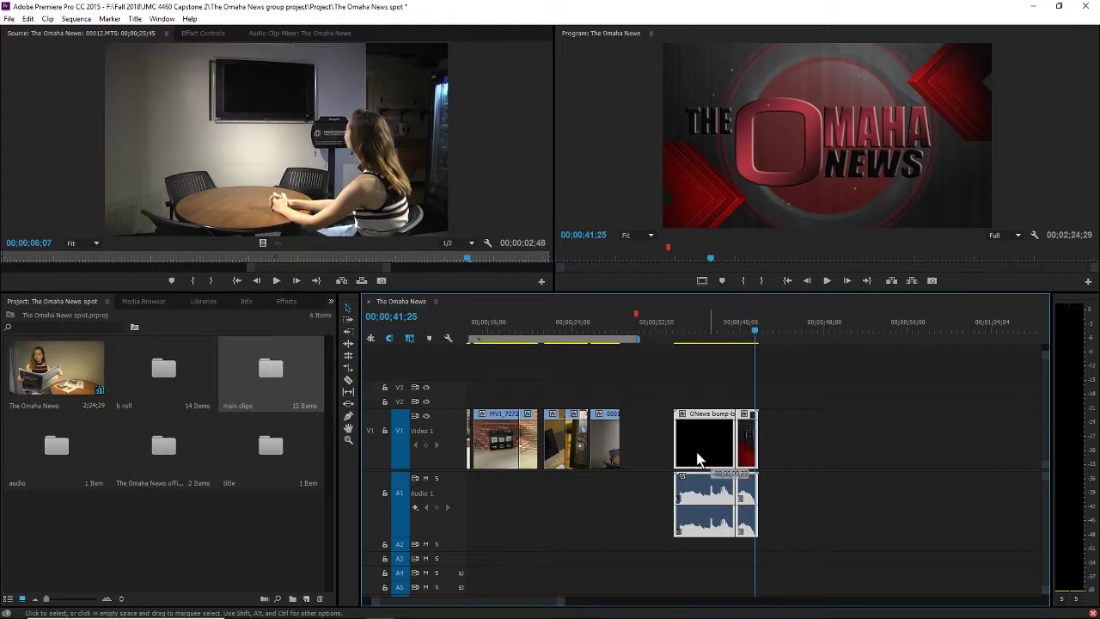
Step: Move the grouped ONews bump-back HD.mp4 clips earlier on the timeline, starting just before the red marker and shortly after 00012.MTS
left_click_drag(698, 460, 659, 460)
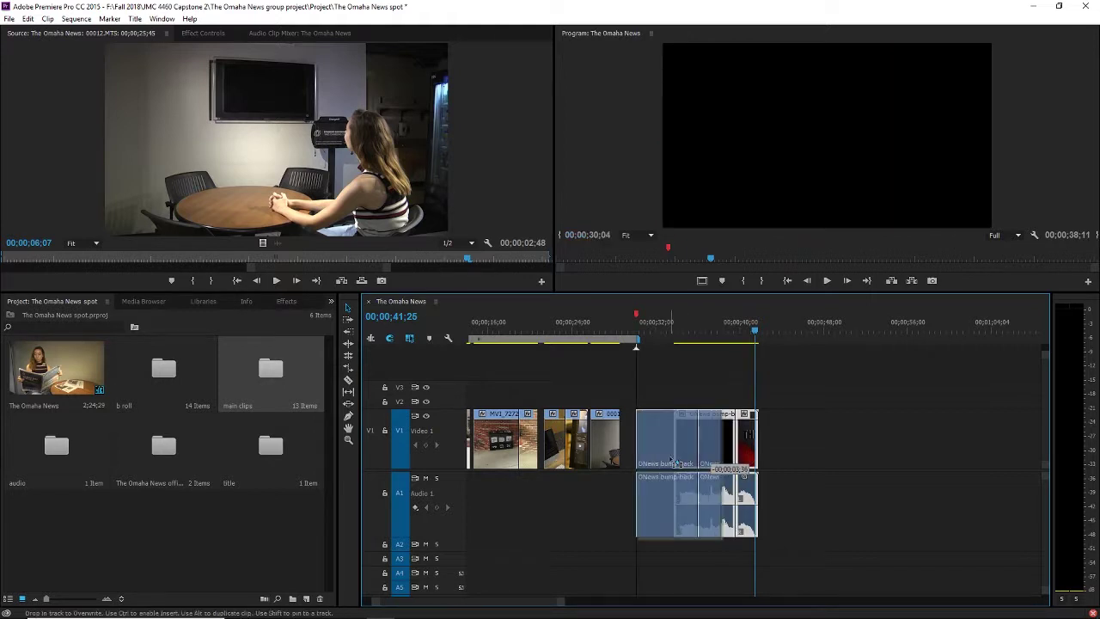
left_click(720, 394)
left_click_drag(681, 439, 672, 441)
left_click_drag(516, 607, 478, 608)
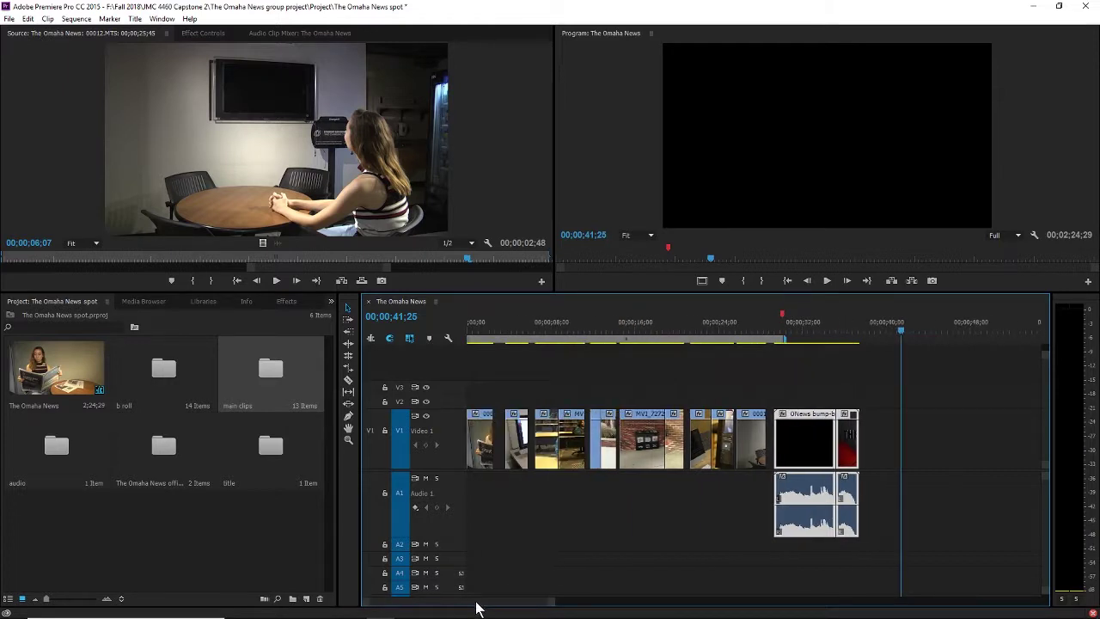
Step: Check the end point of the moved logo clips and play the sequence from its beginning through the opening newspaper shot
left_click_drag(842, 323, 860, 372)
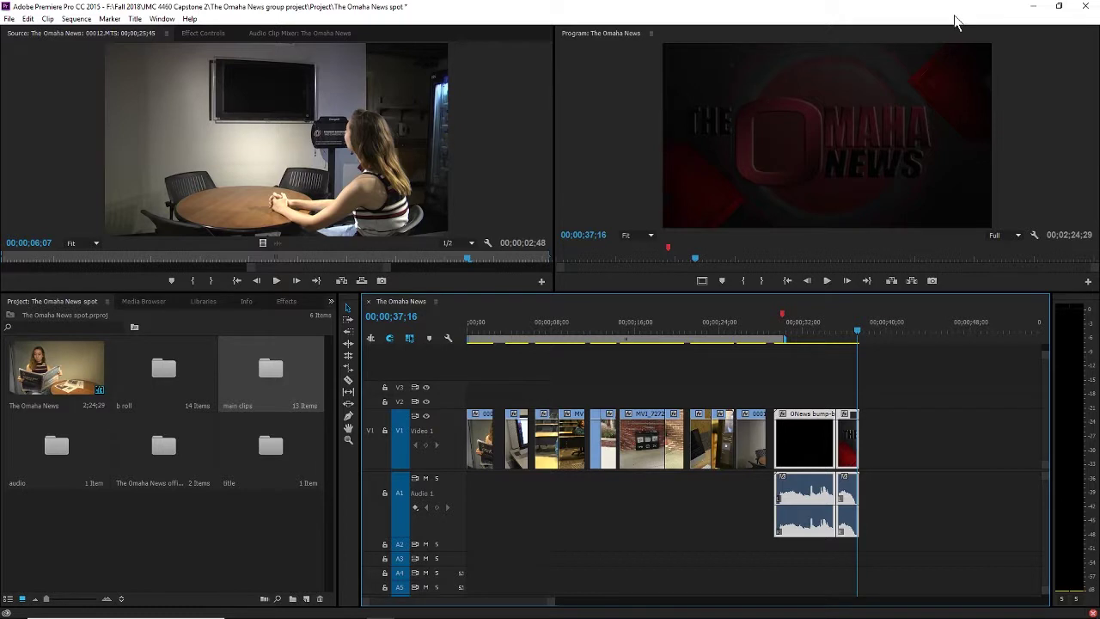
left_click(650, 371)
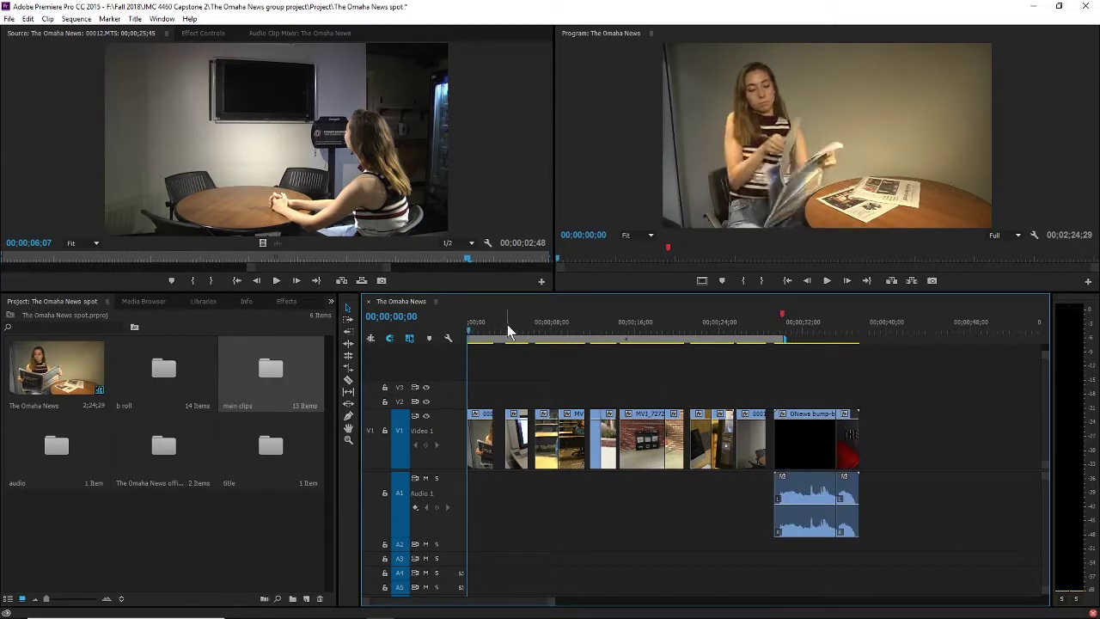
key("space")
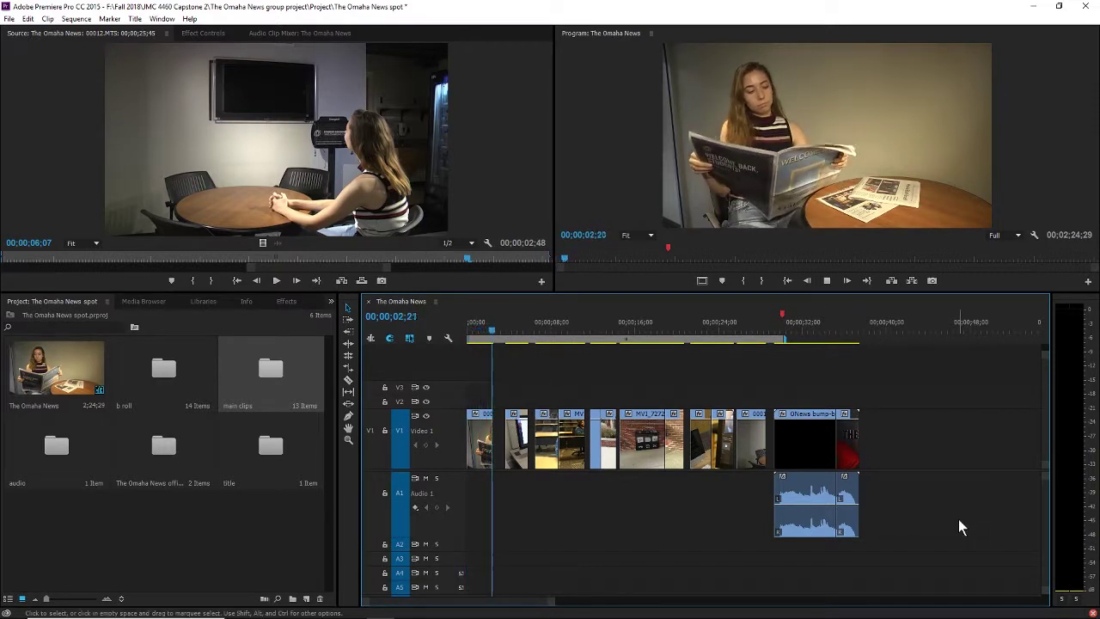
Step: Find MVI_7275.MOV in the b roll bin, load it as the source clip and play it from its start
double_click(177, 374)
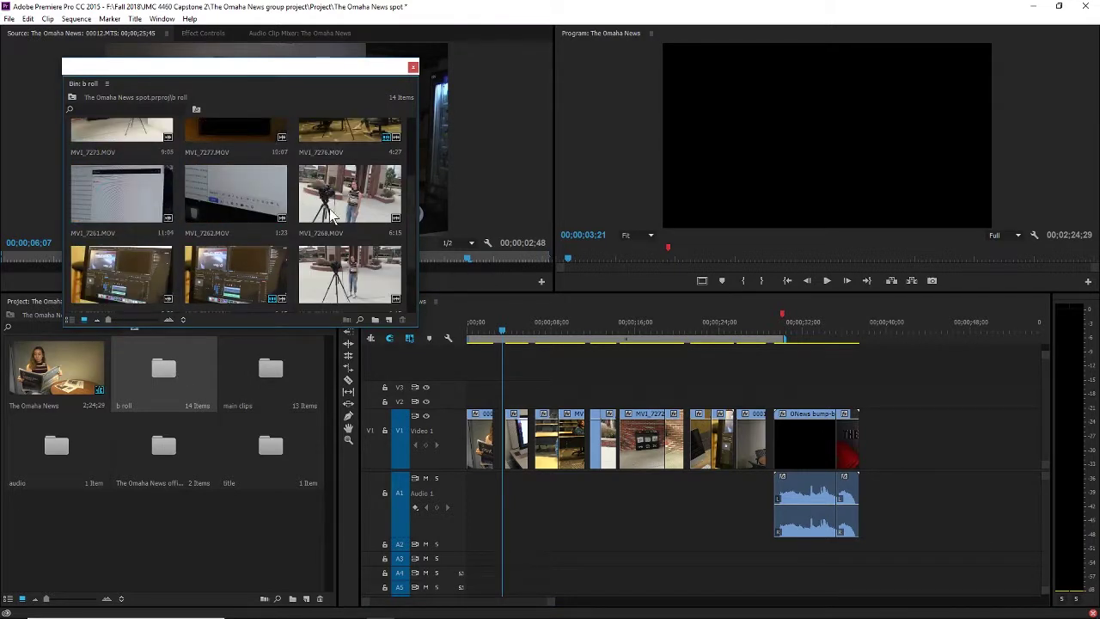
scroll(332, 216, "up", 1)
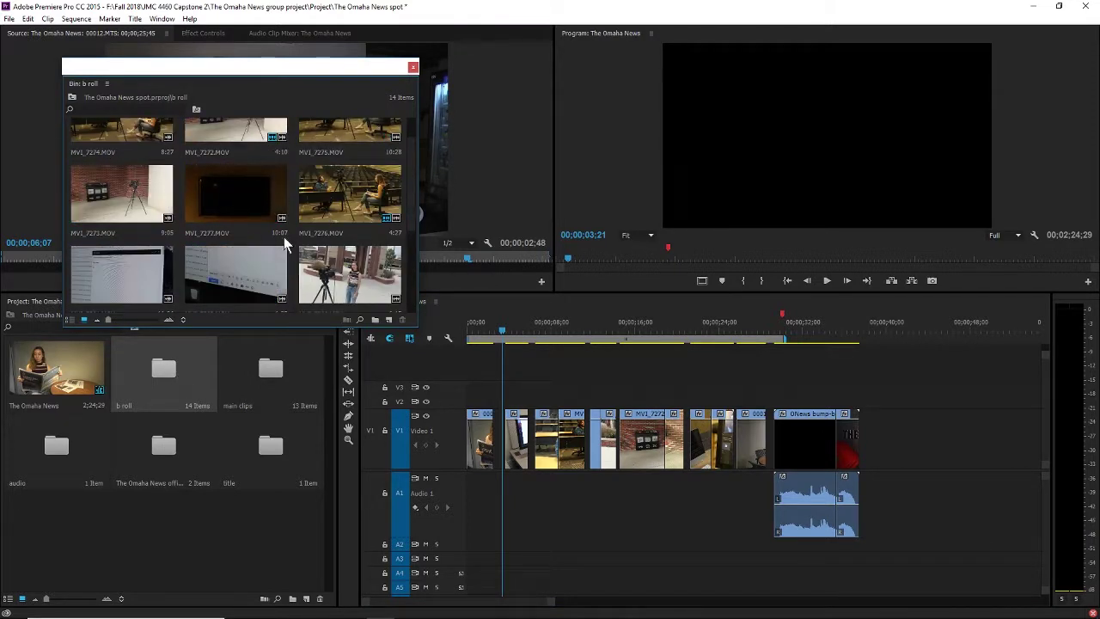
scroll(314, 238, "up", 1)
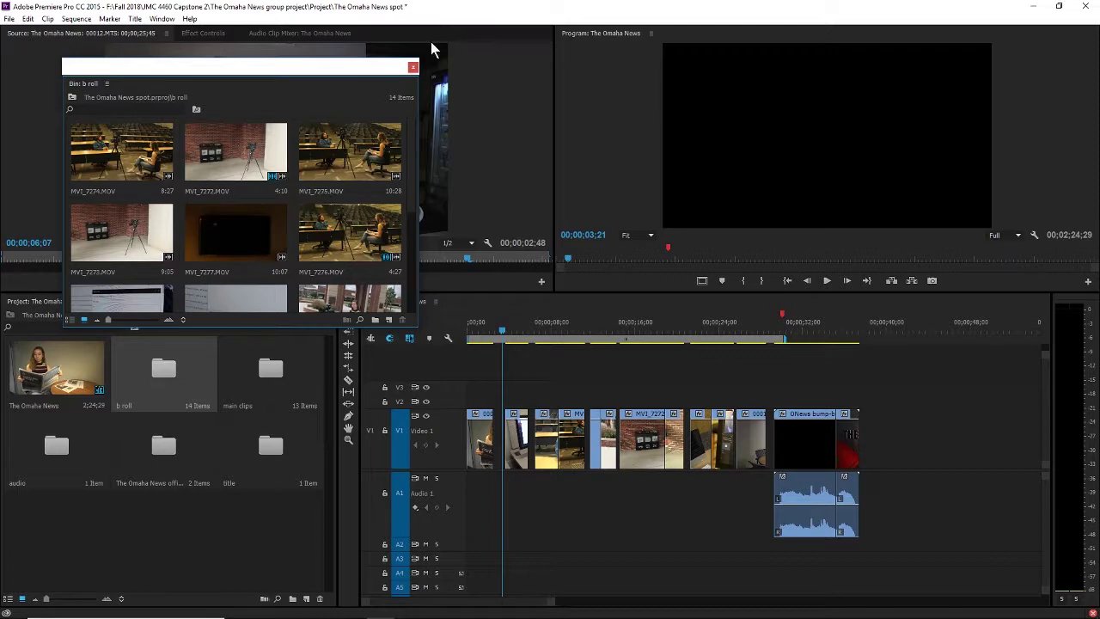
double_click(375, 150)
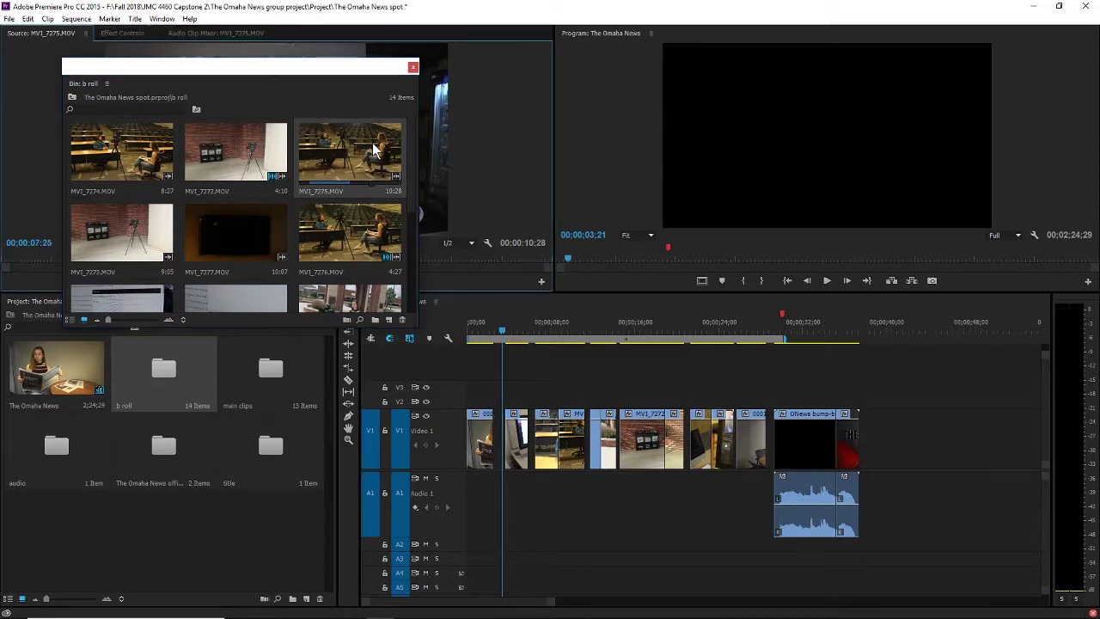
left_click_drag(339, 76, 357, 349)
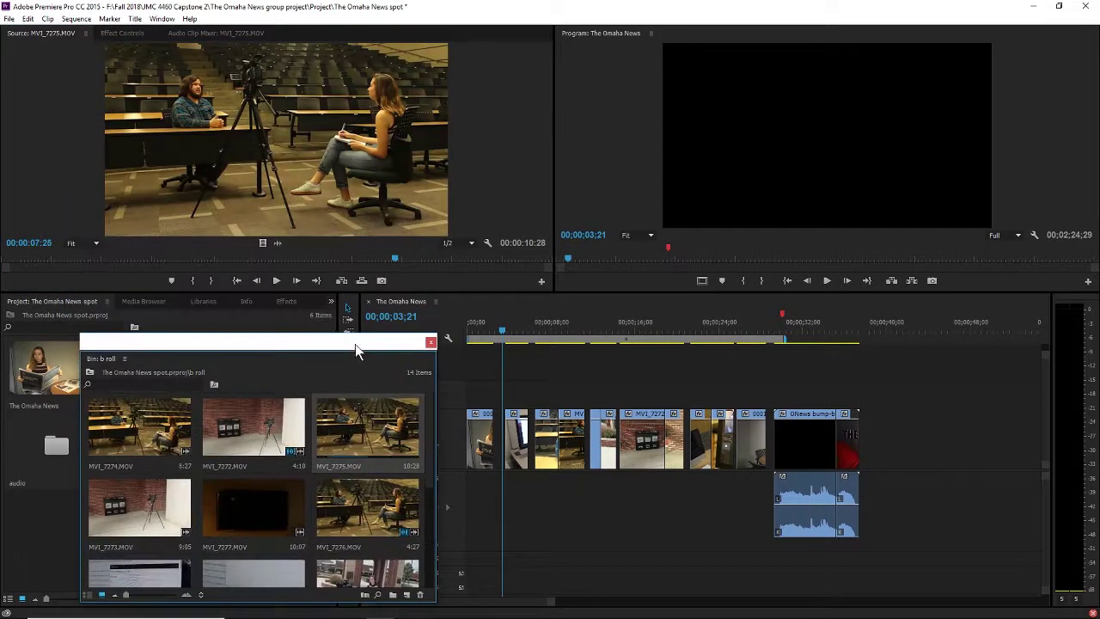
left_click(211, 258)
left_click(4, 258)
key("space")
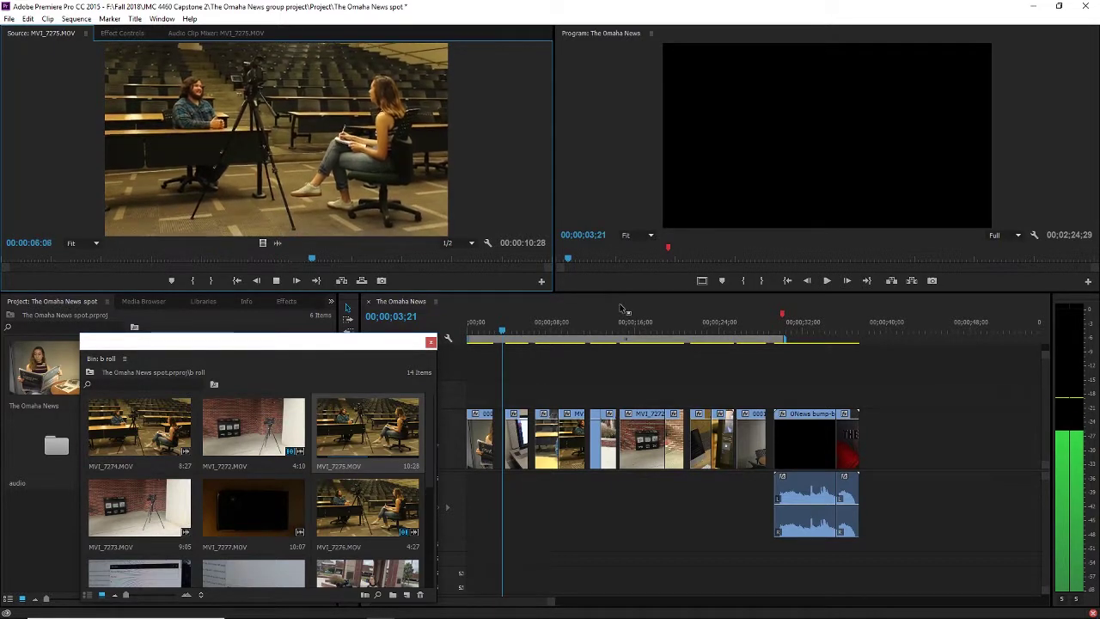
Step: Play the sequence from the 00011.MTS interview shot and replay the section from 00009.MTS into MVI_7272.MOV
left_click(539, 335)
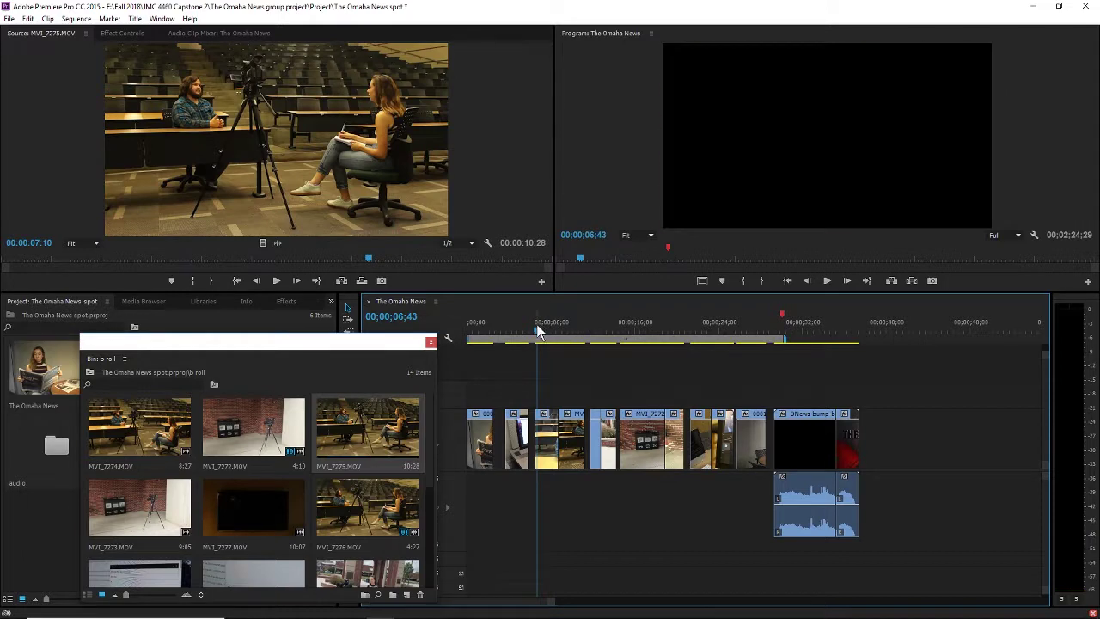
mouse_move(537, 327)
left_mouse_down()
mouse_move(529, 330)
mouse_move(541, 331)
left_mouse_up()
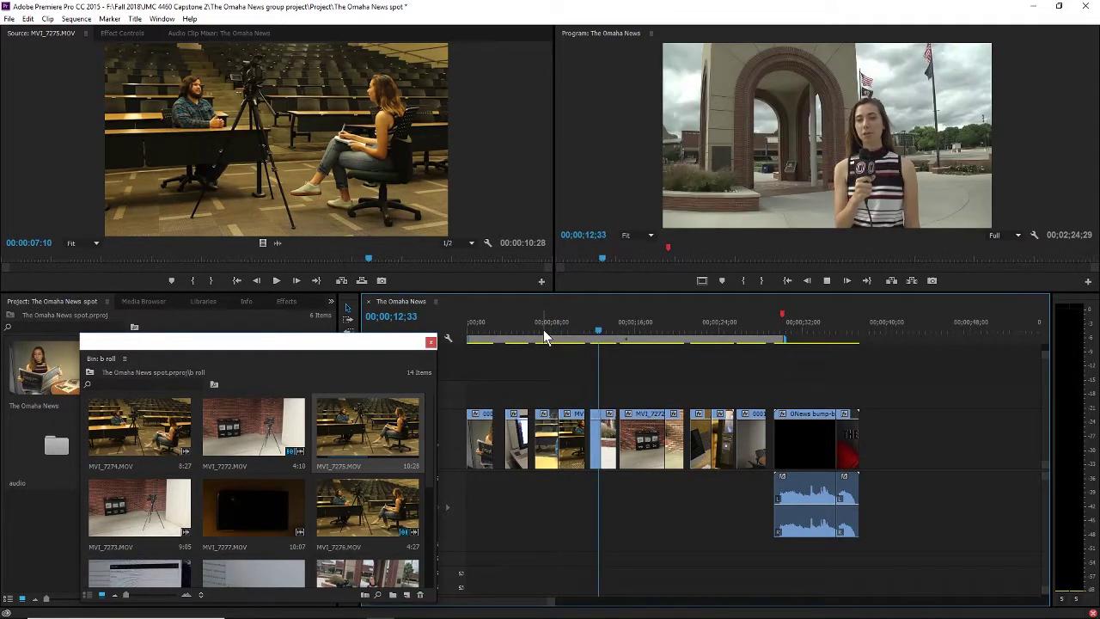
key("space")
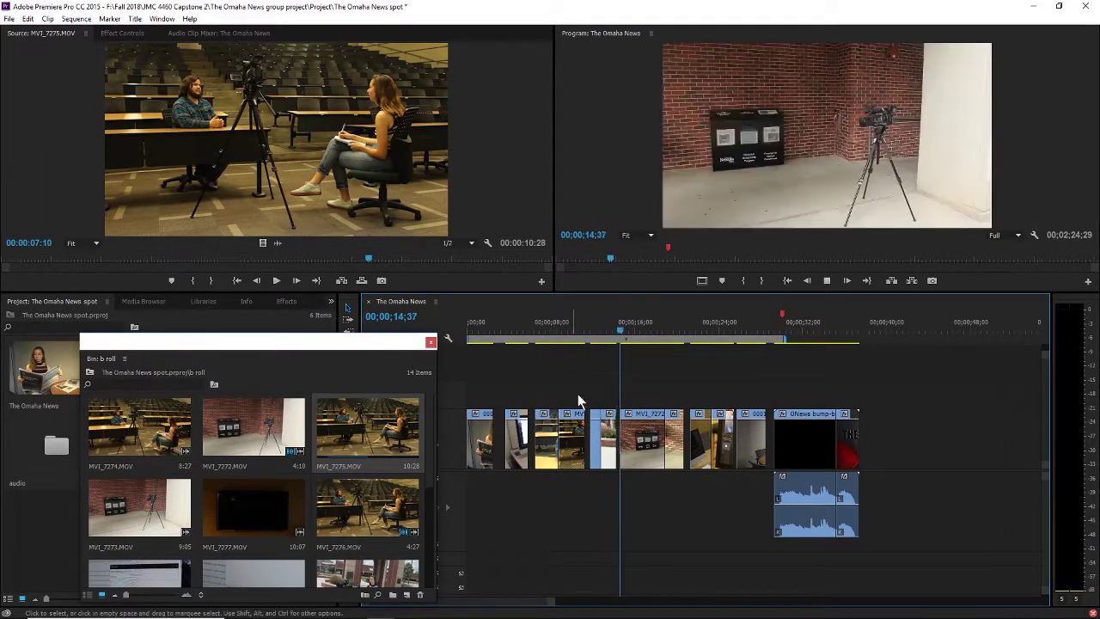
left_click(591, 331)
mouse_move(591, 333)
left_mouse_down()
mouse_move(610, 336)
mouse_move(589, 340)
left_mouse_up()
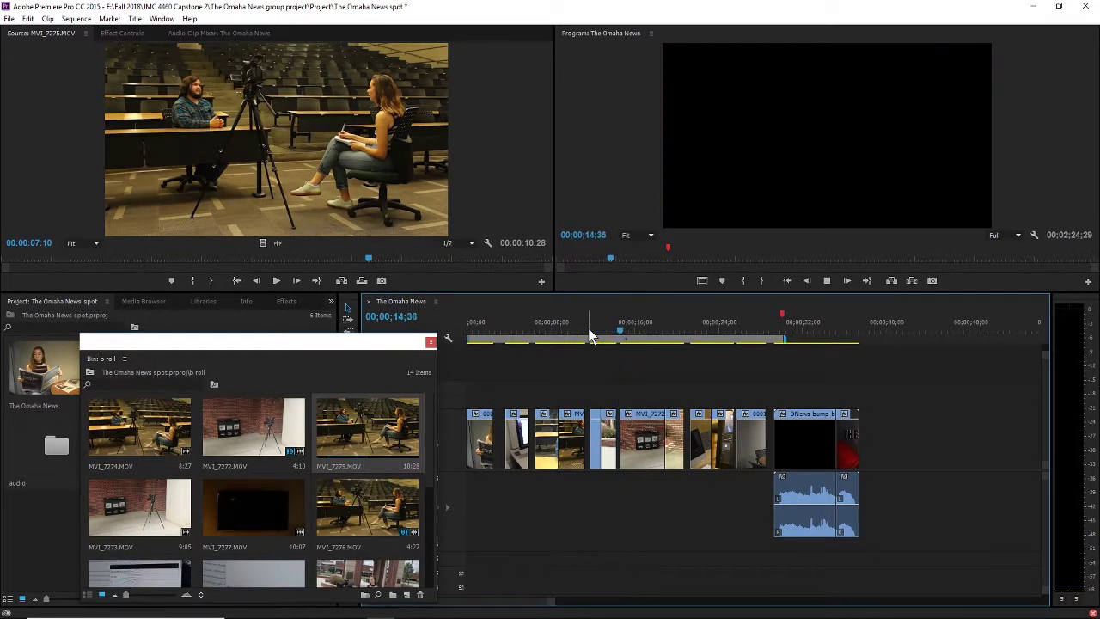
key("space")
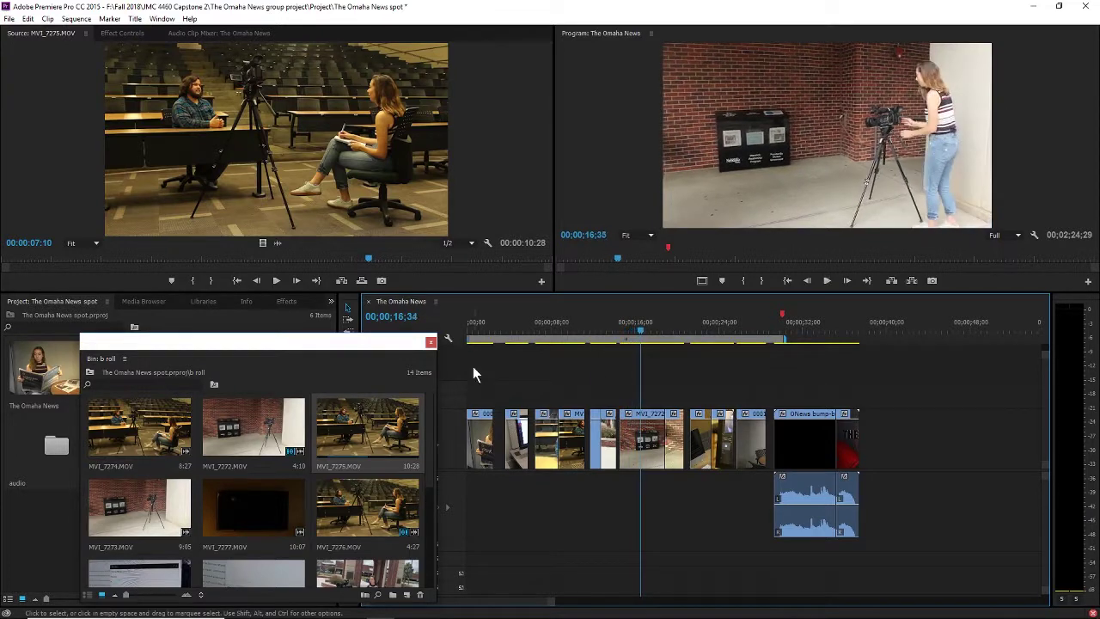
Step: Browse the b roll and main clips bins for further usable footage and close both bins
left_click_drag(298, 340, 267, 274)
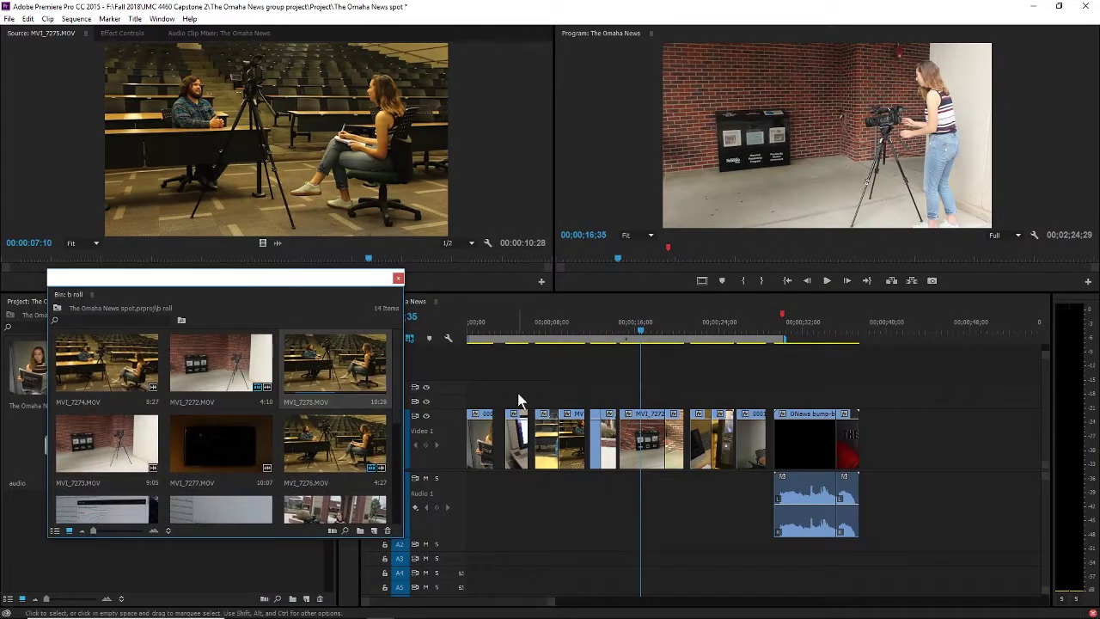
scroll(294, 380, "down", 3)
scroll(320, 396, "down", 2)
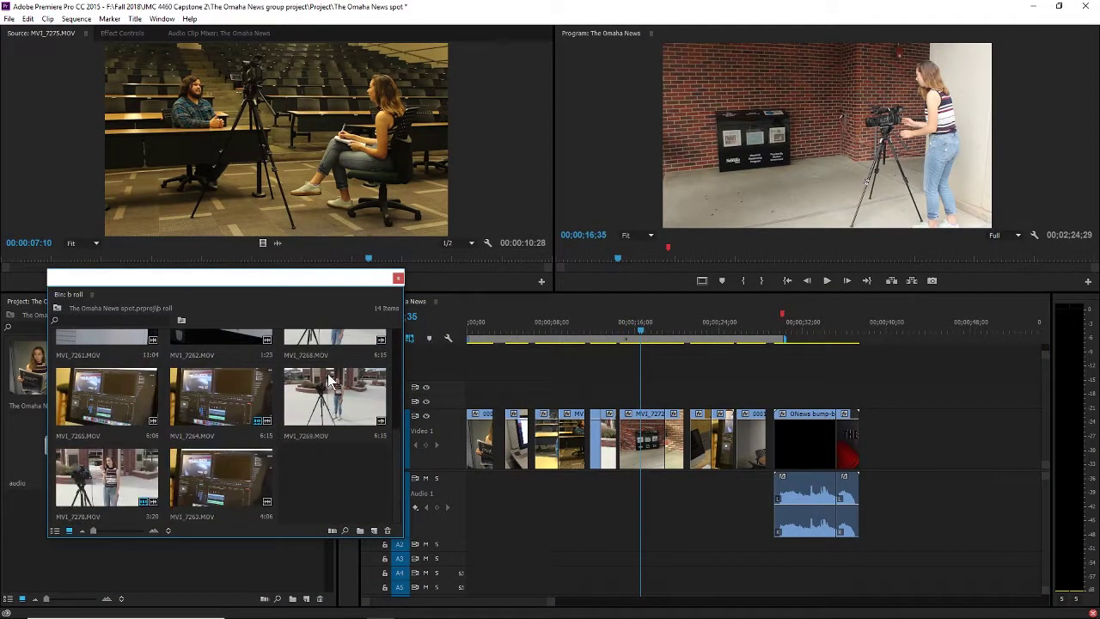
left_click(397, 279)
double_click(256, 380)
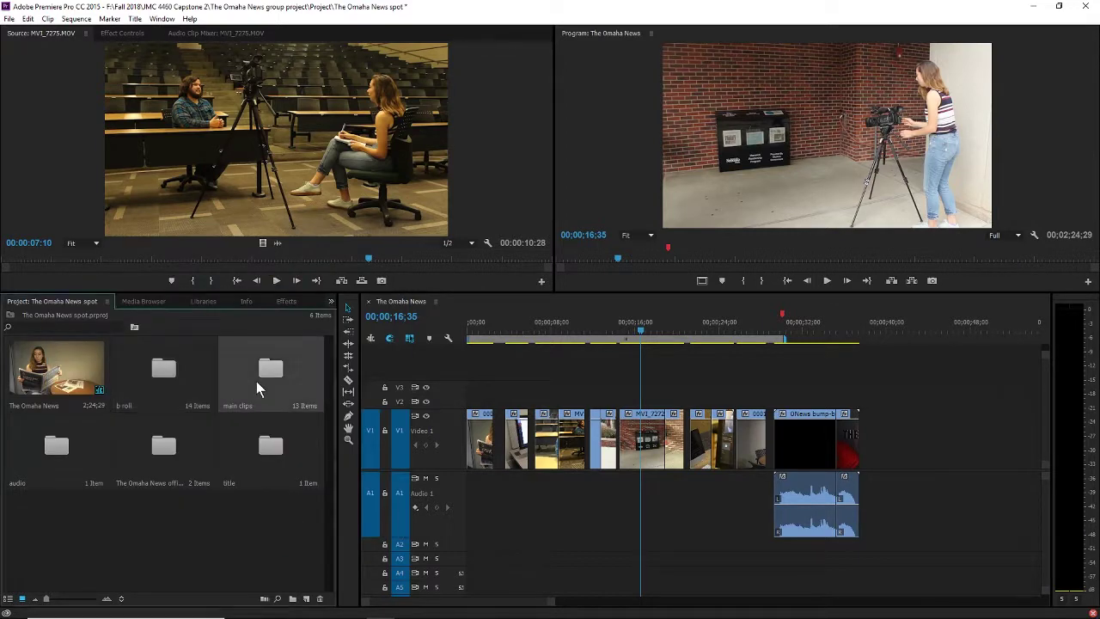
scroll(190, 251, "down", 3)
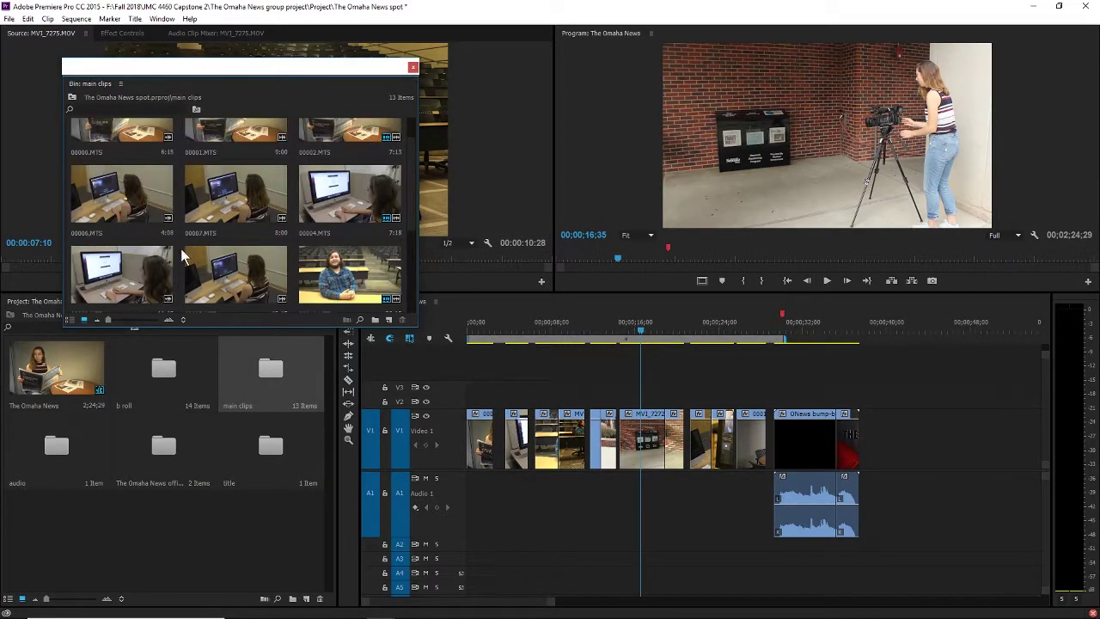
scroll(183, 252, "up", 1)
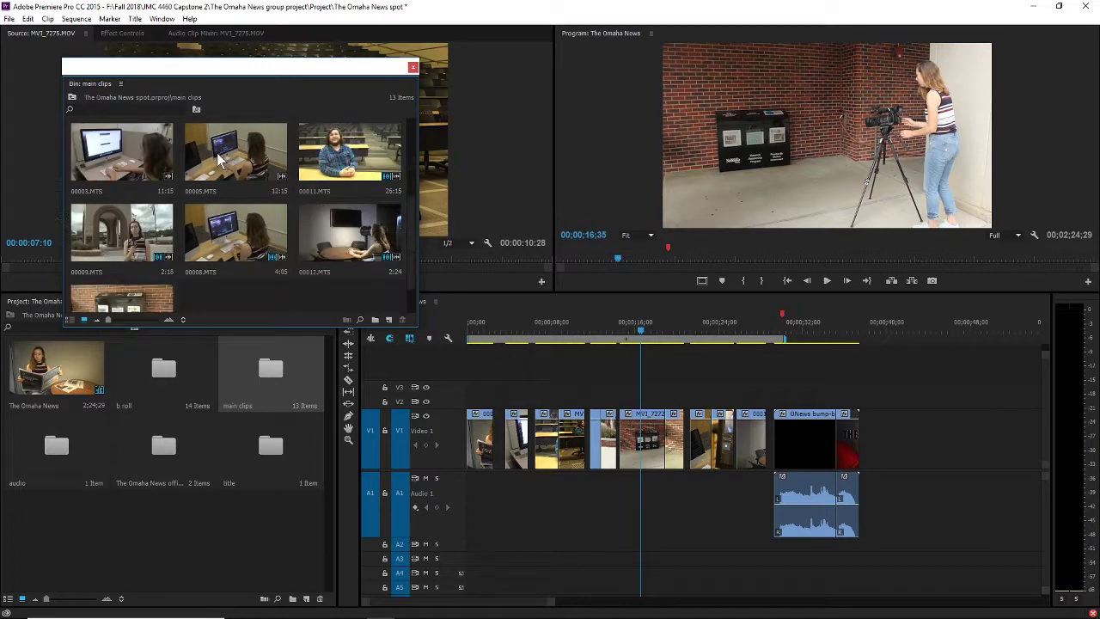
scroll(221, 163, "down", 2)
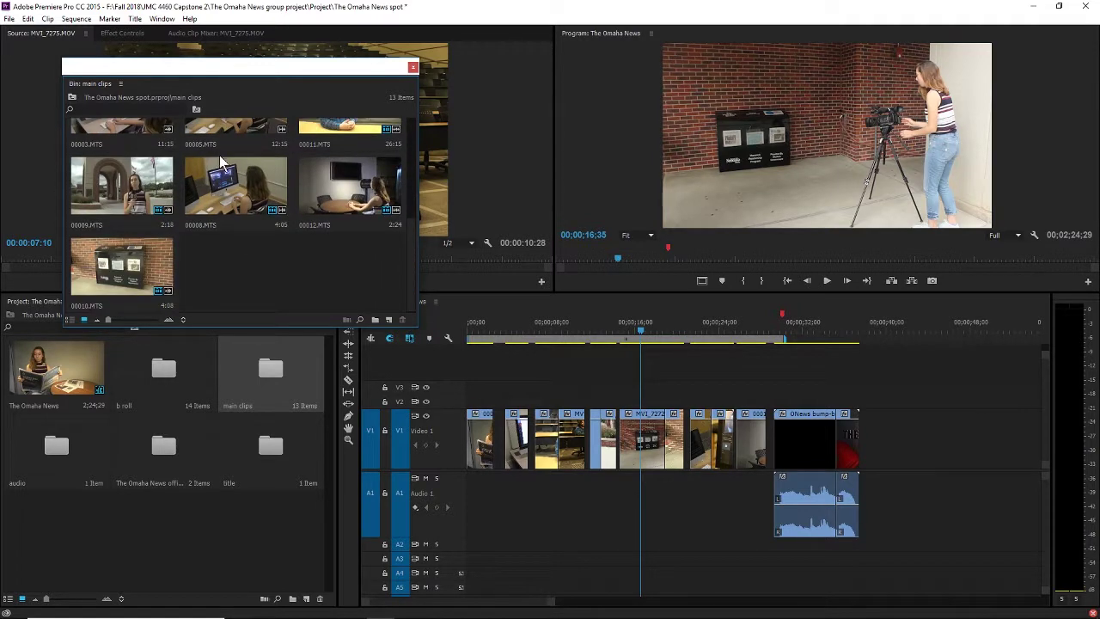
left_click(410, 67)
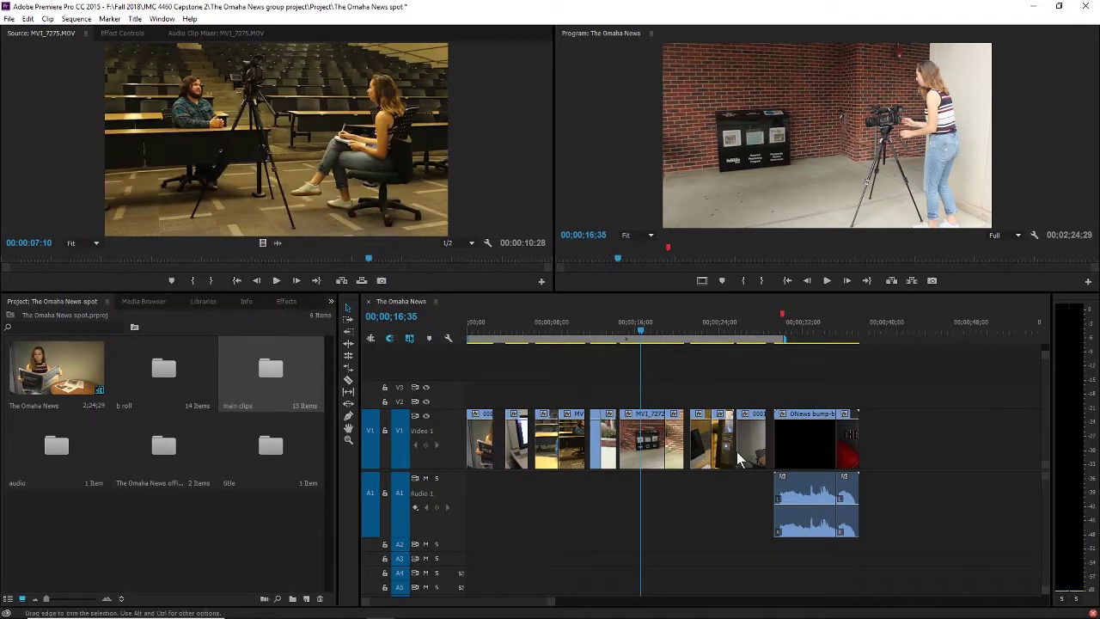
Step: Ripple delete the gap between 00002.MTS and 00004.MTS on the Video 1 track
left_click(502, 529)
left_click(496, 447)
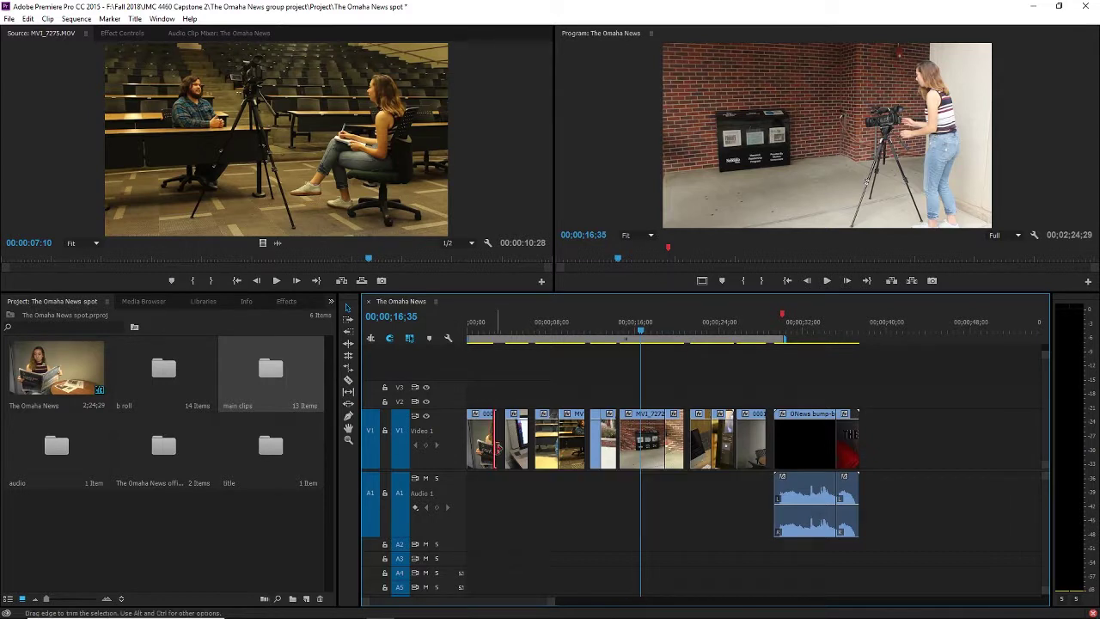
key("Home")
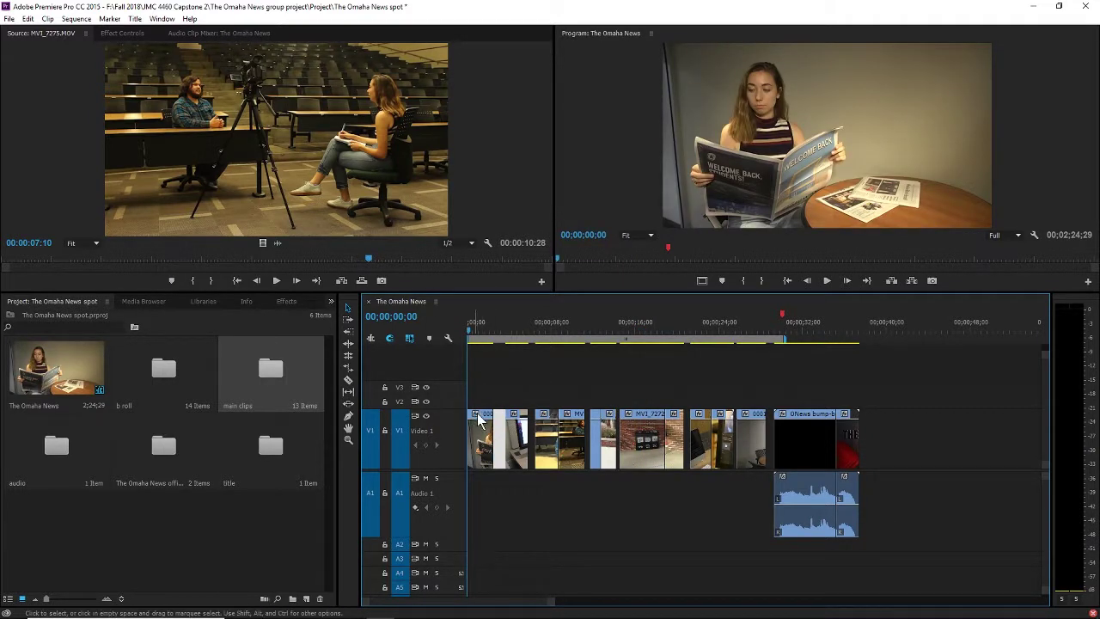
key("=")
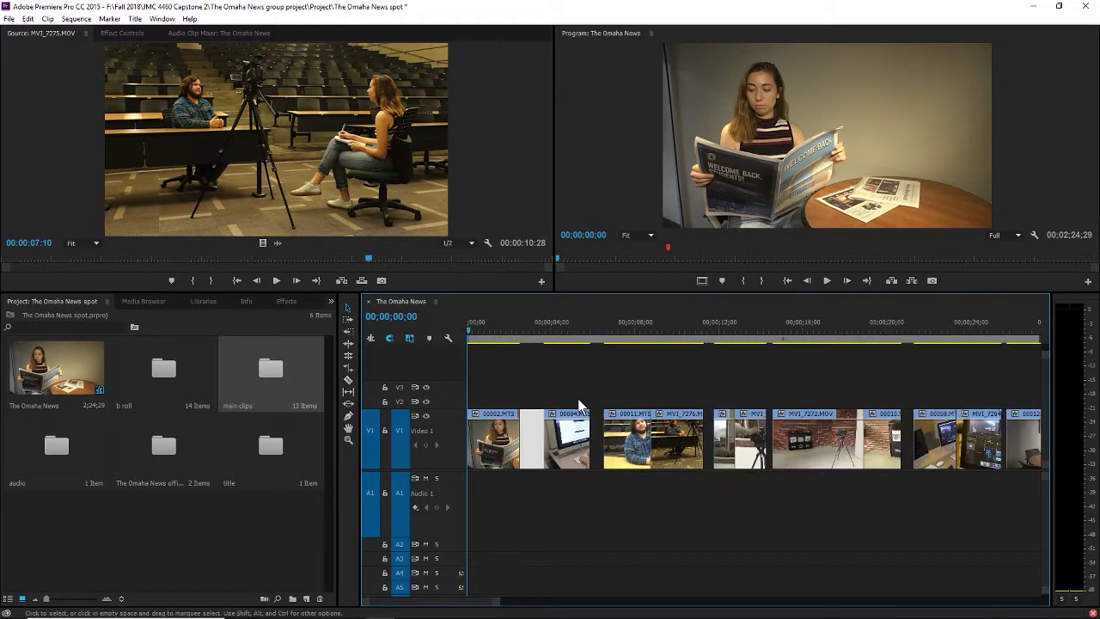
left_click(529, 432)
left_click(538, 442)
key("Delete")
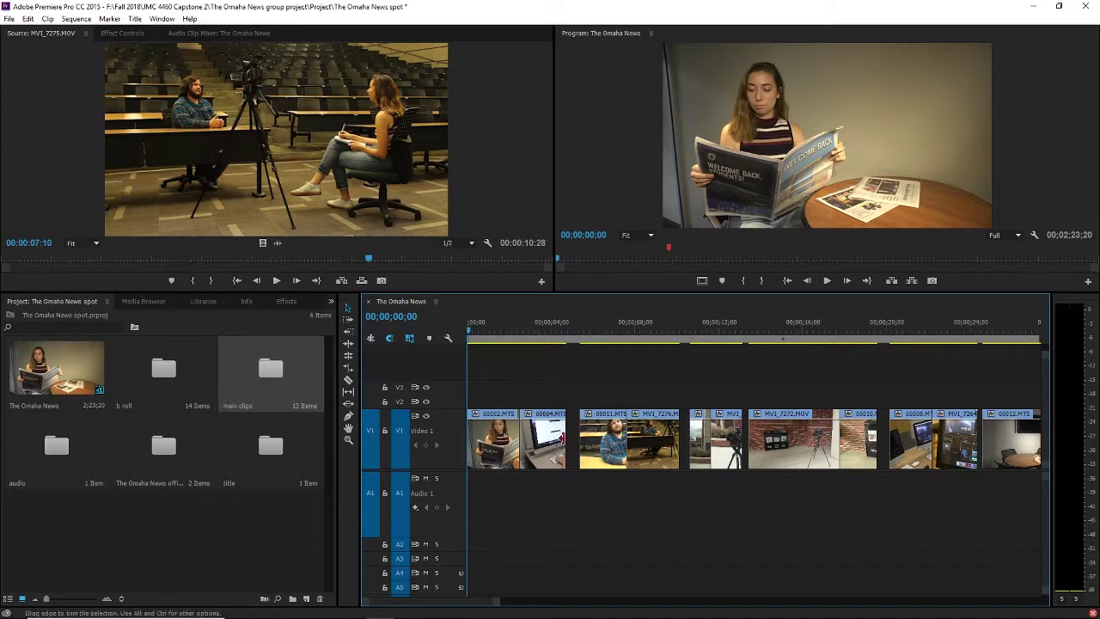
Step: Ripple delete the gaps before 00011.MTS and after MVI_7276 on the Video 1 track
right_click(571, 441)
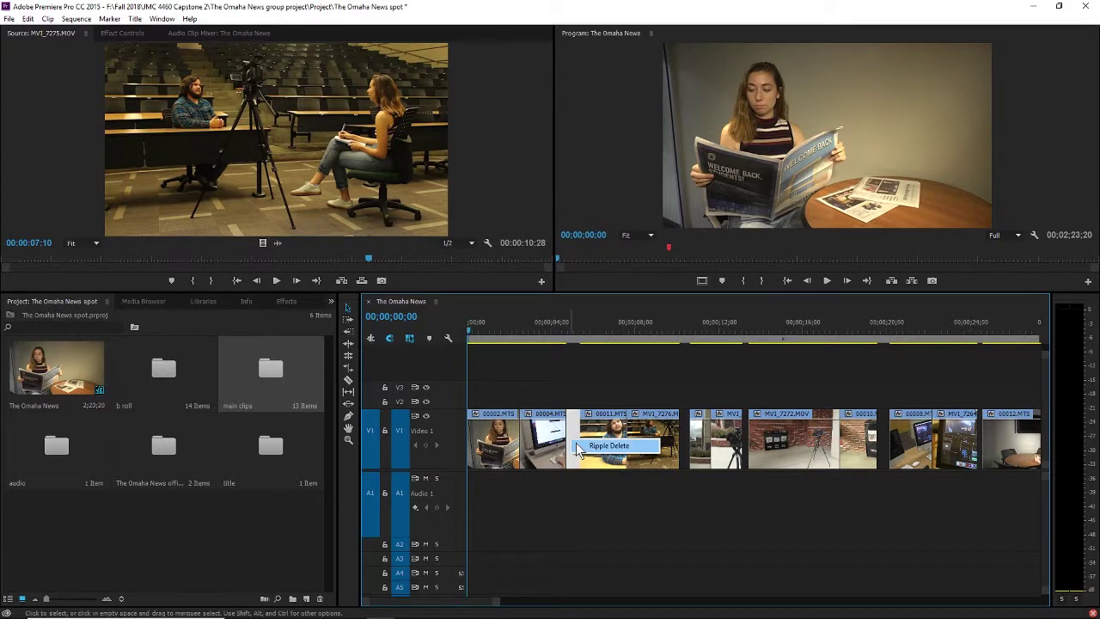
left_click(602, 446)
key("Delete")
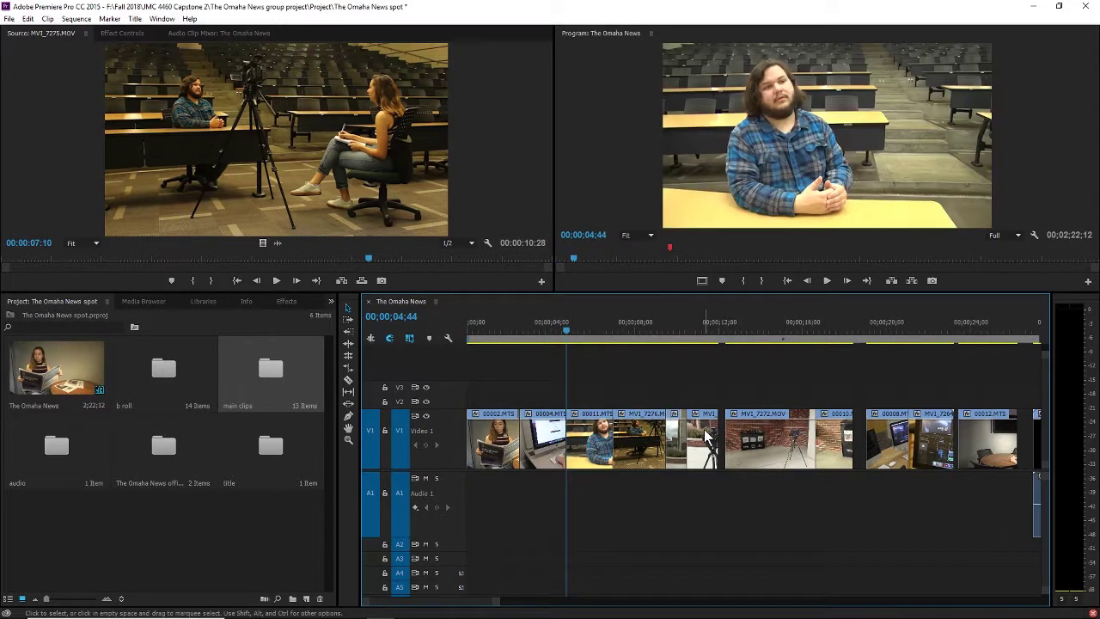
Step: Ripple delete the gaps before MVI_7272.MOV, before 00008.MTS and before the ONews bump-back HD.mp4 clips
left_click(722, 437)
key("Delete")
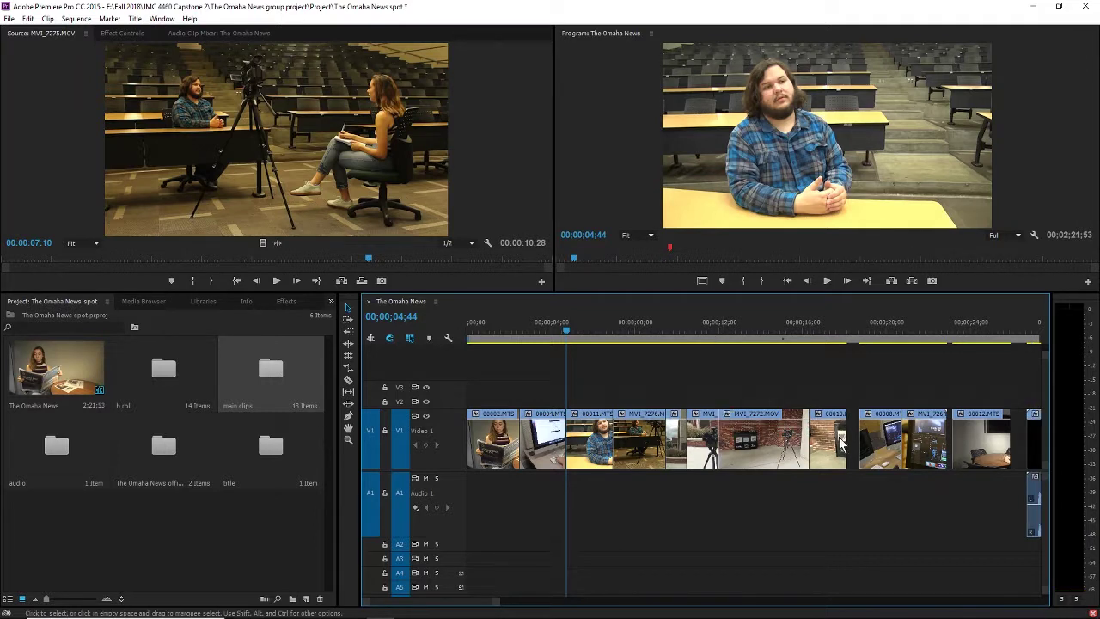
left_click(855, 445)
key("Delete")
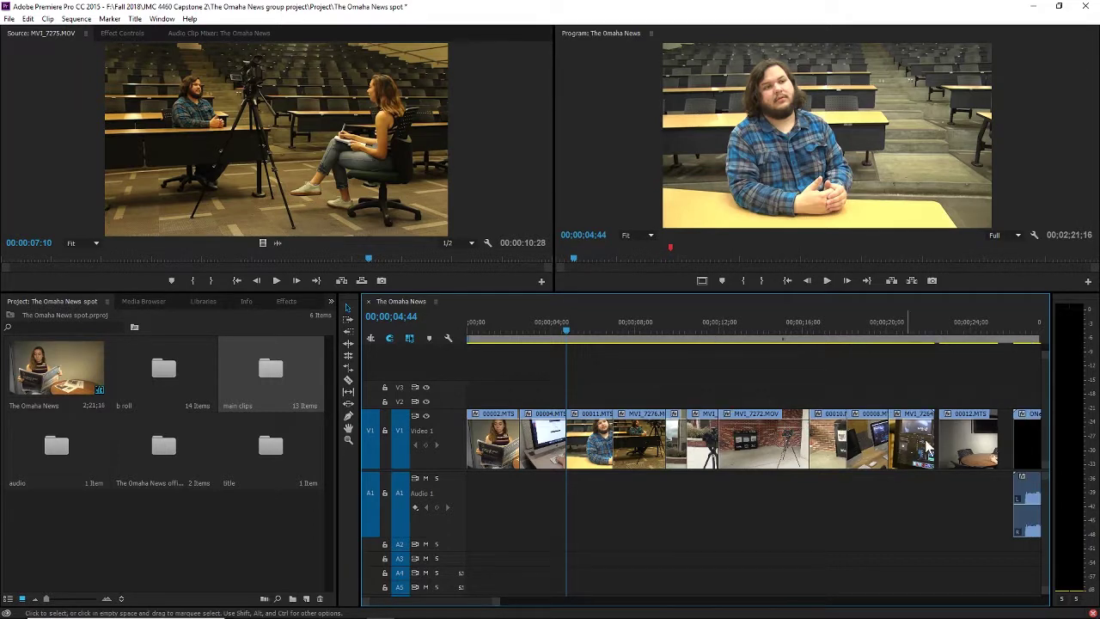
left_click(1005, 443)
key("Delete")
Step: Check where the tightened sequence ends relative to the red marker and scrub back into the ONews bump-back HD.mp4 clip
mouse_move(478, 609)
left_mouse_down()
mouse_move(504, 606)
mouse_move(490, 606)
left_mouse_up()
left_click(704, 335)
left_click_drag(704, 334, 770, 372)
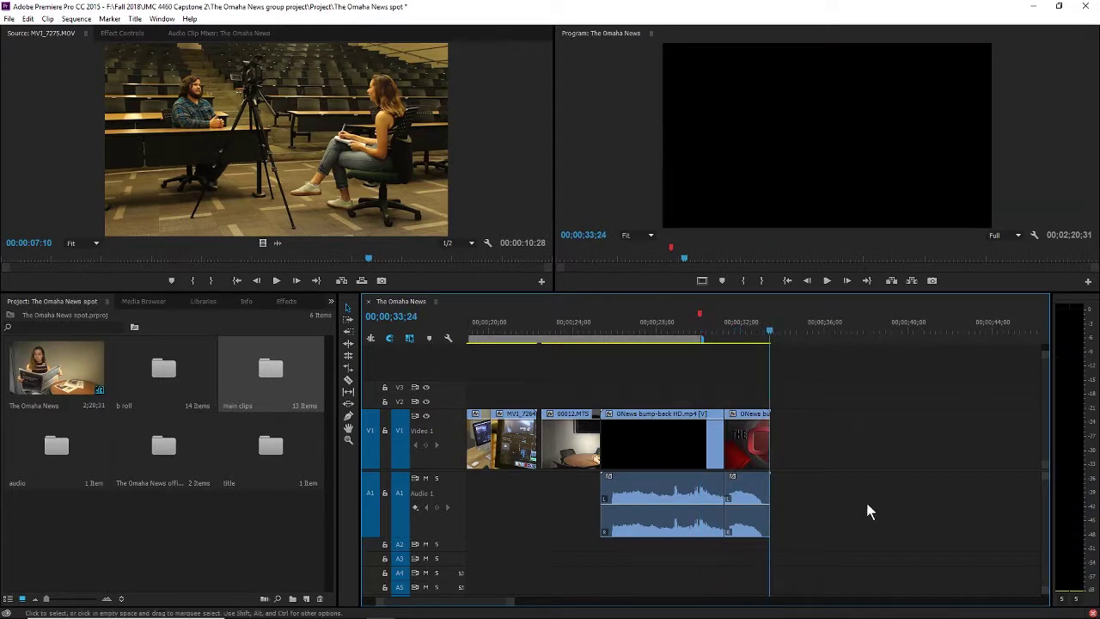
key("minus")
key("minus")
key("equal")
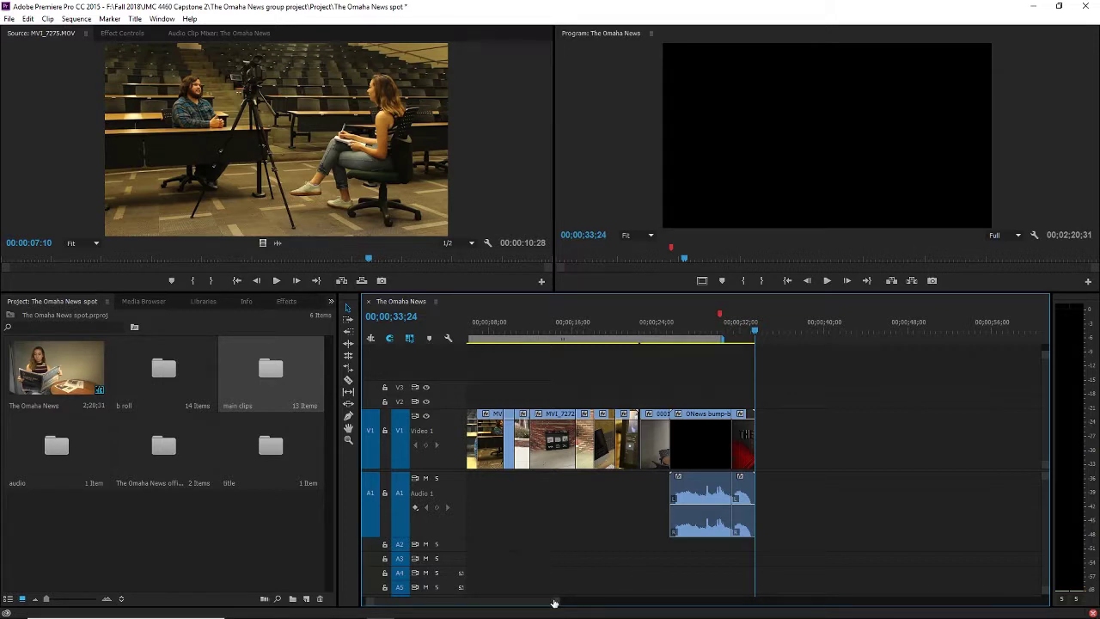
left_click_drag(554, 603, 555, 604)
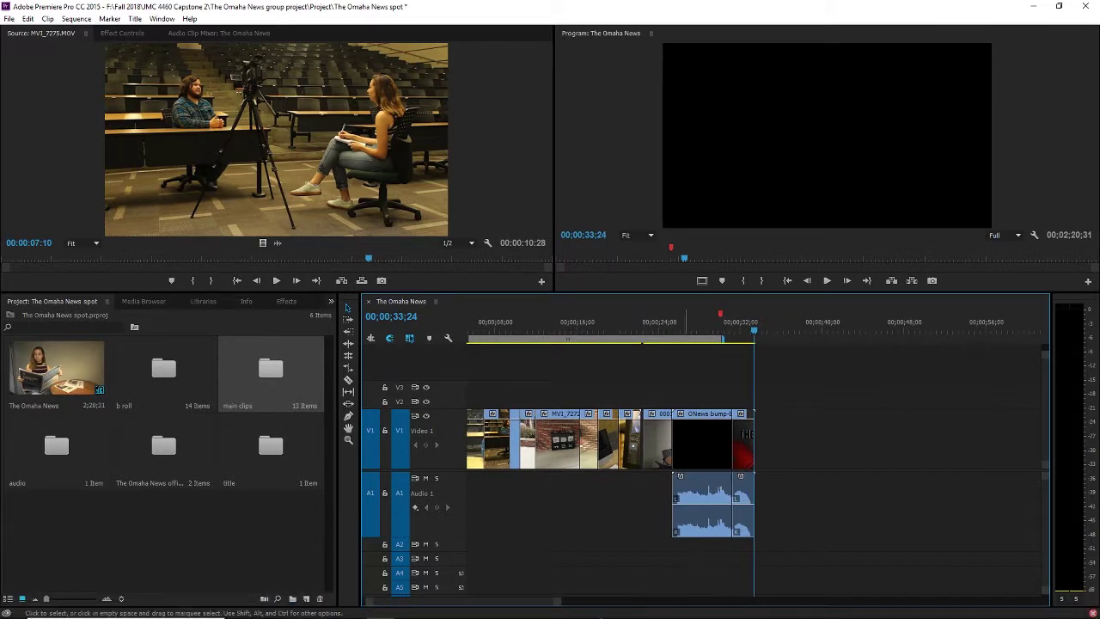
mouse_move(698, 342)
left_mouse_down()
mouse_move(667, 346)
mouse_move(701, 348)
left_mouse_up()
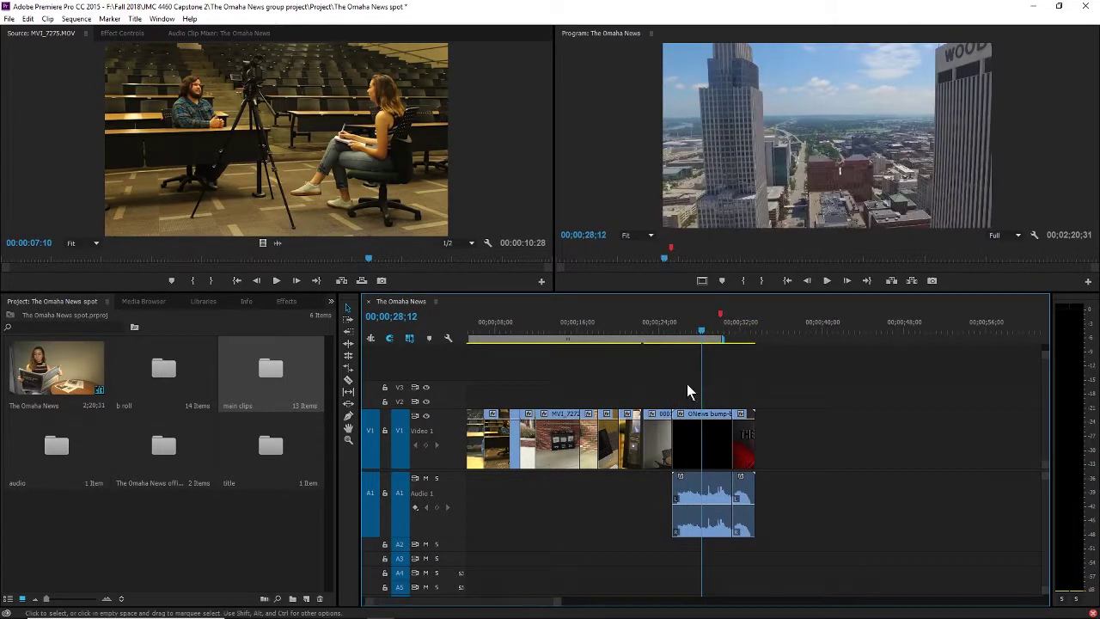
Step: Return to the start of the sequence and play the opening newspaper shot
left_click_drag(525, 605, 465, 609)
left_click_drag(484, 323, 438, 334)
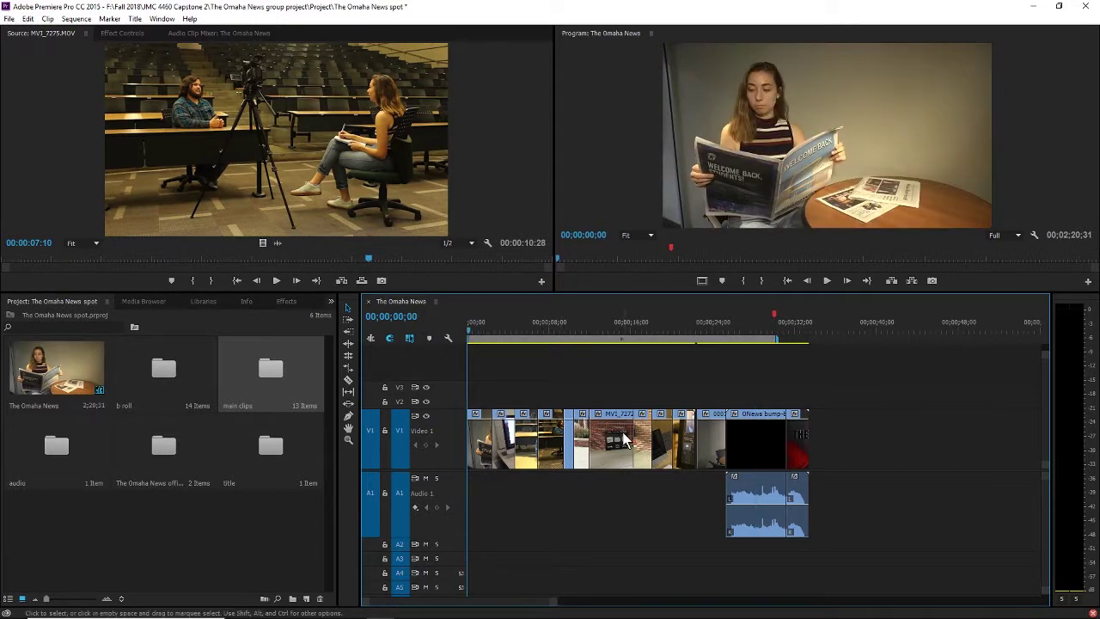
key("space")
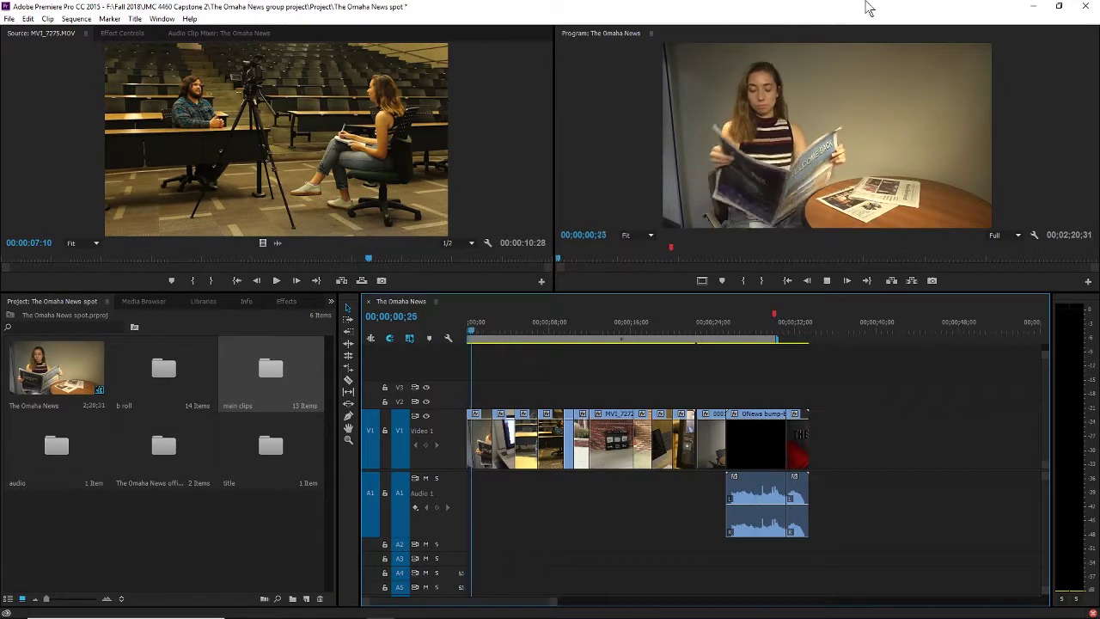
key("space")
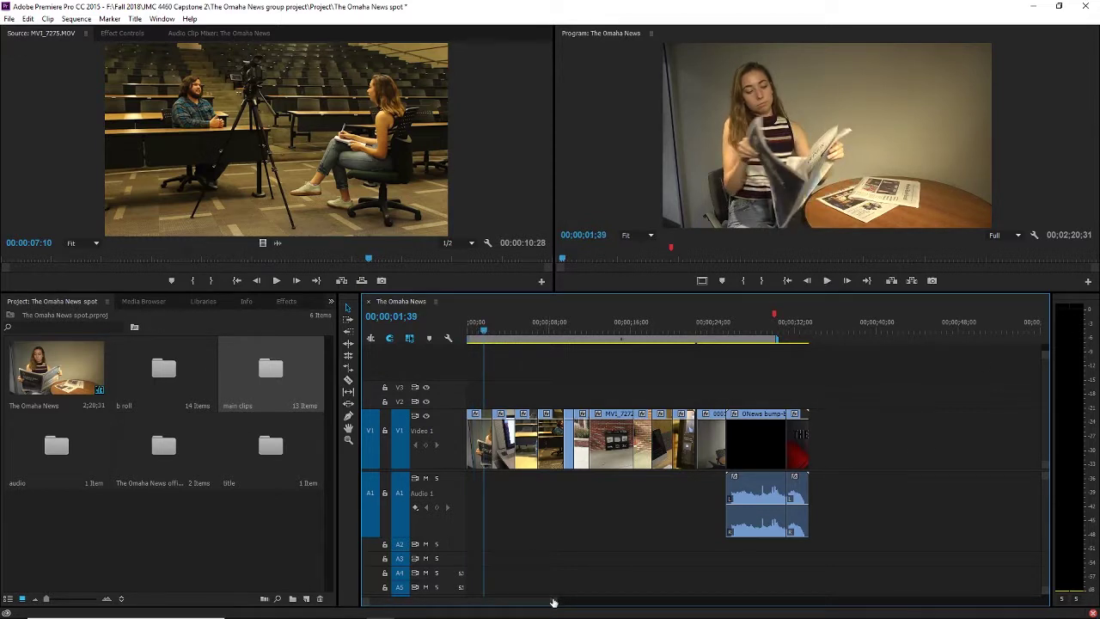
Step: Move both music clips on the A2 track to the start of the sequence beneath the tightened shots
left_click_drag(553, 603, 689, 601)
left_click_drag(924, 564, 766, 503)
left_click_drag(782, 550, 473, 557)
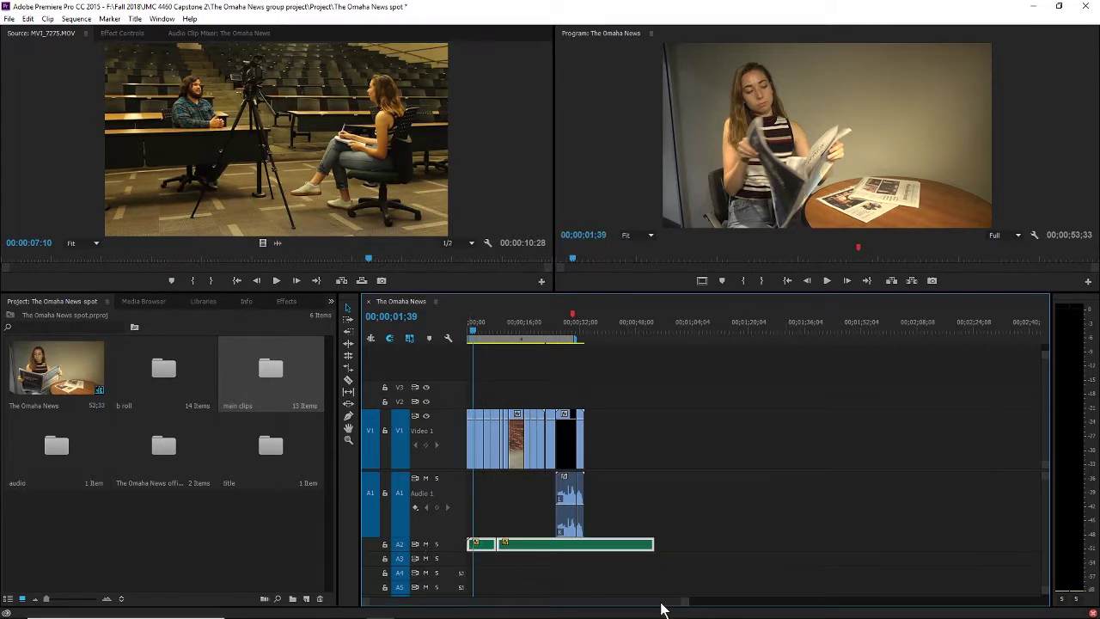
key("equal")
key("equal")
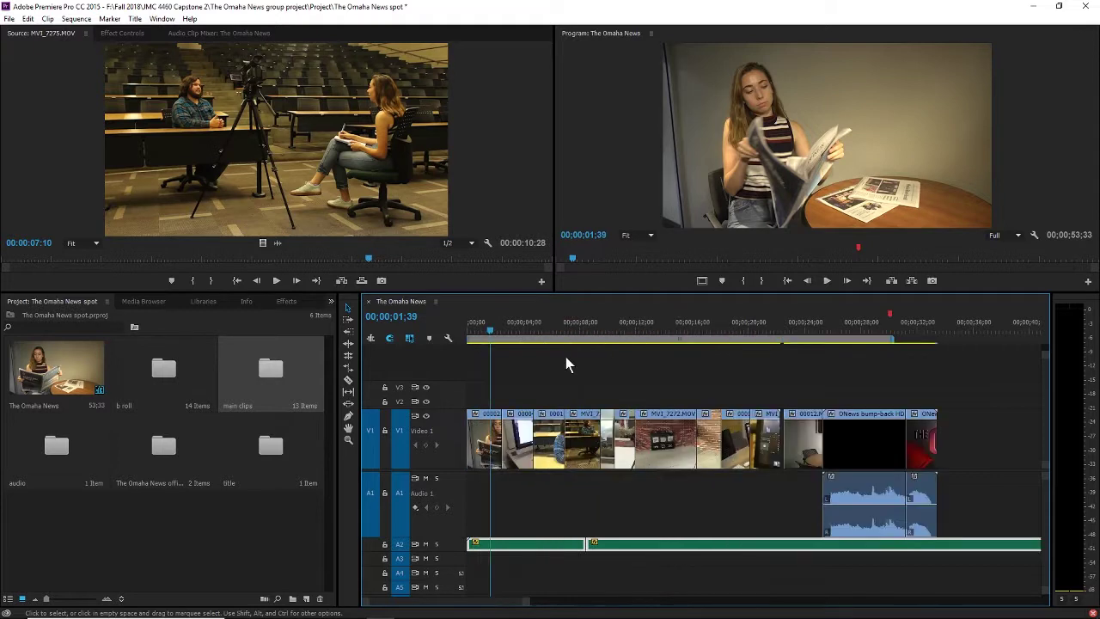
Step: Play the spot against the music and ripple delete the gap between MVI_7264.MOV and 00012.MTS on Video 1
key("space")
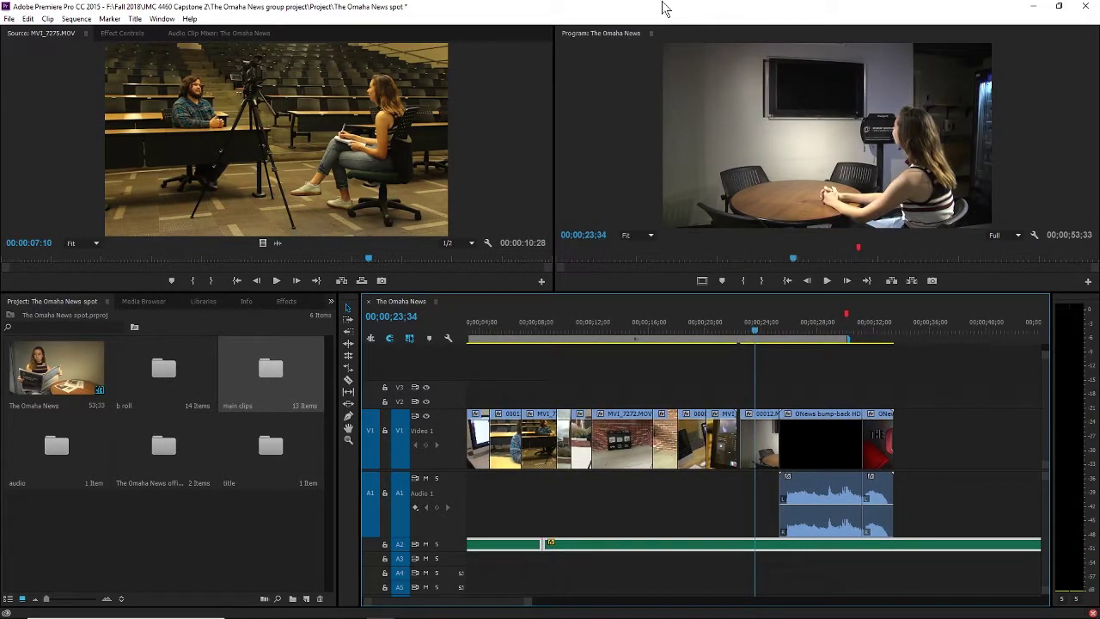
key("equal")
key("equal")
key("equal")
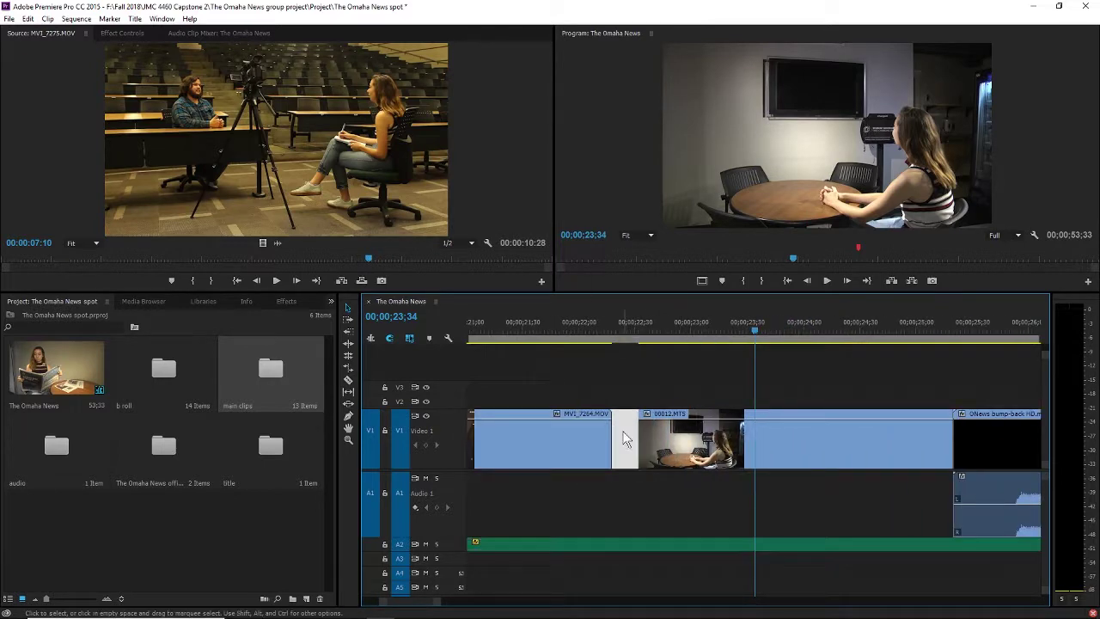
left_click(534, 326)
key("space")
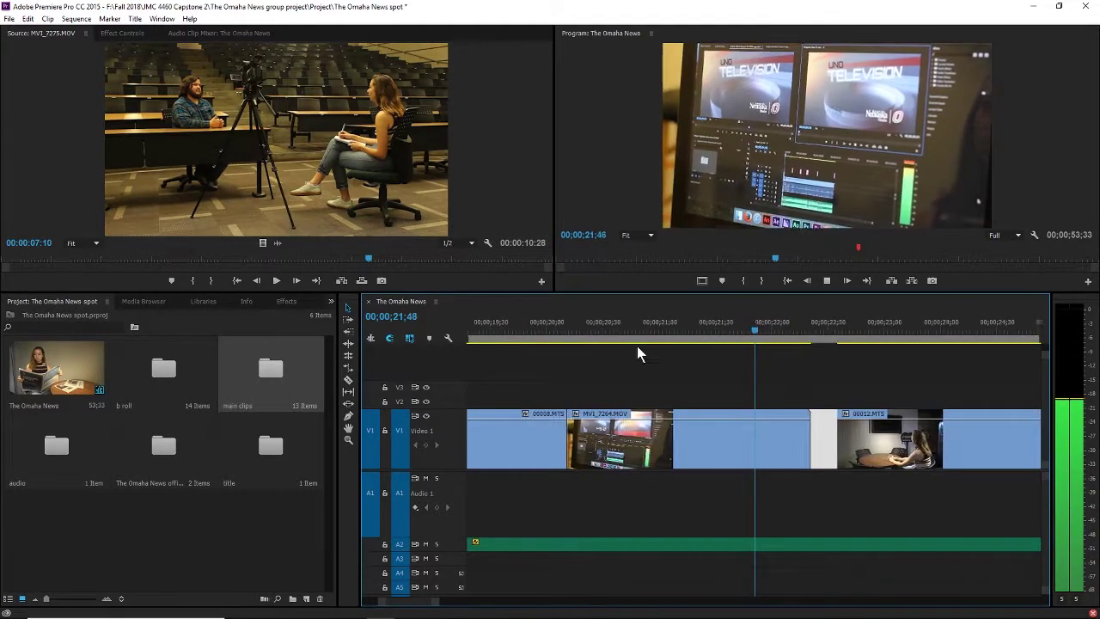
key("space")
left_click(726, 457)
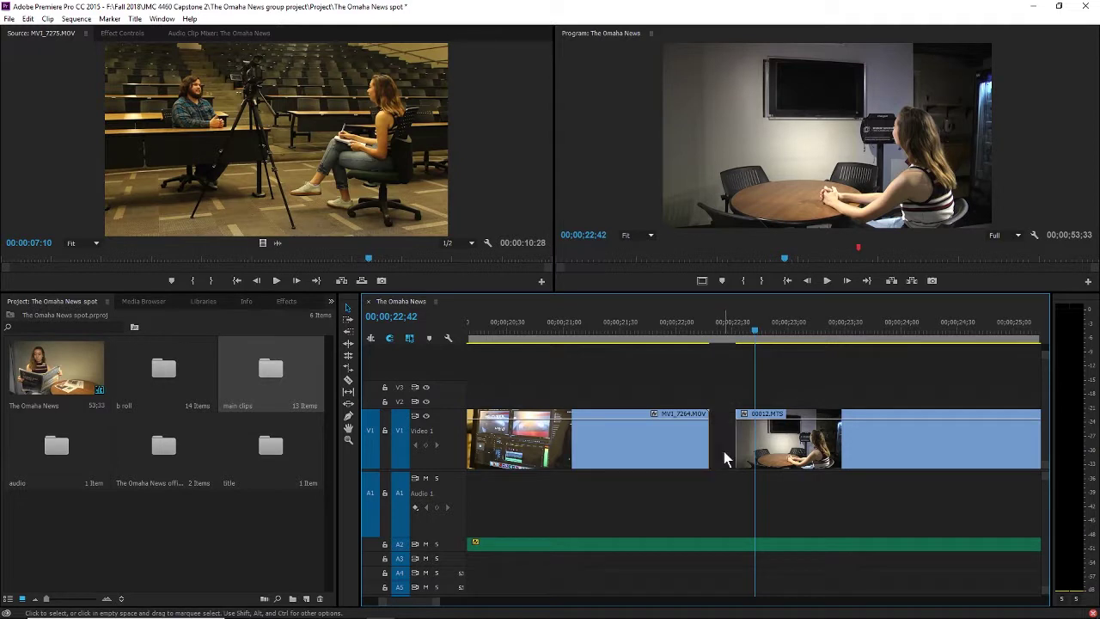
left_click(728, 454)
key("Delete")
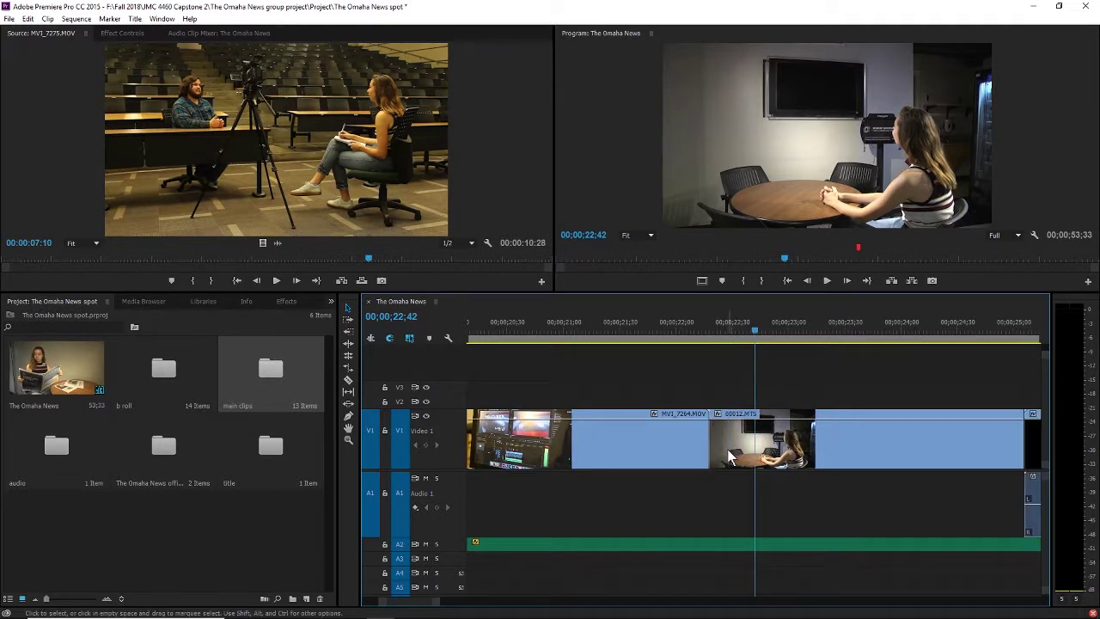
Step: Play the spot with its music and check how the music runs under and past the closing ONews bump-back clips
key("minus")
key("minus")
key("minus")
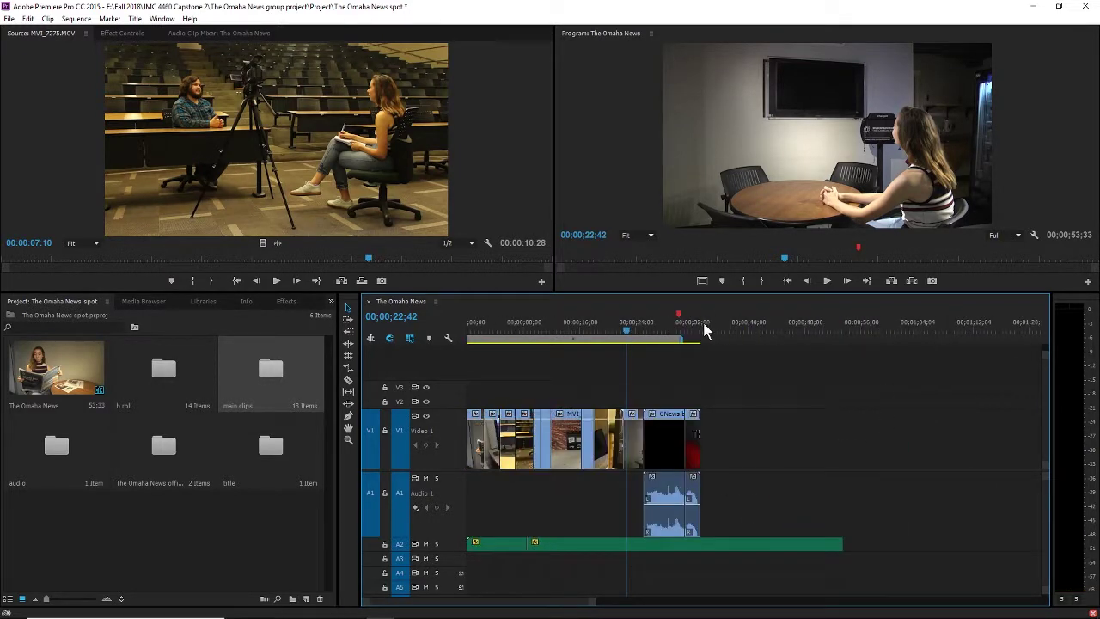
left_click(686, 333)
left_click_drag(686, 341, 348, 370)
mouse_move(703, 340)
left_mouse_down()
mouse_move(798, 358)
mouse_move(700, 375)
mouse_move(815, 387)
mouse_move(851, 371)
mouse_move(724, 349)
mouse_move(700, 359)
left_mouse_up()
key("space")
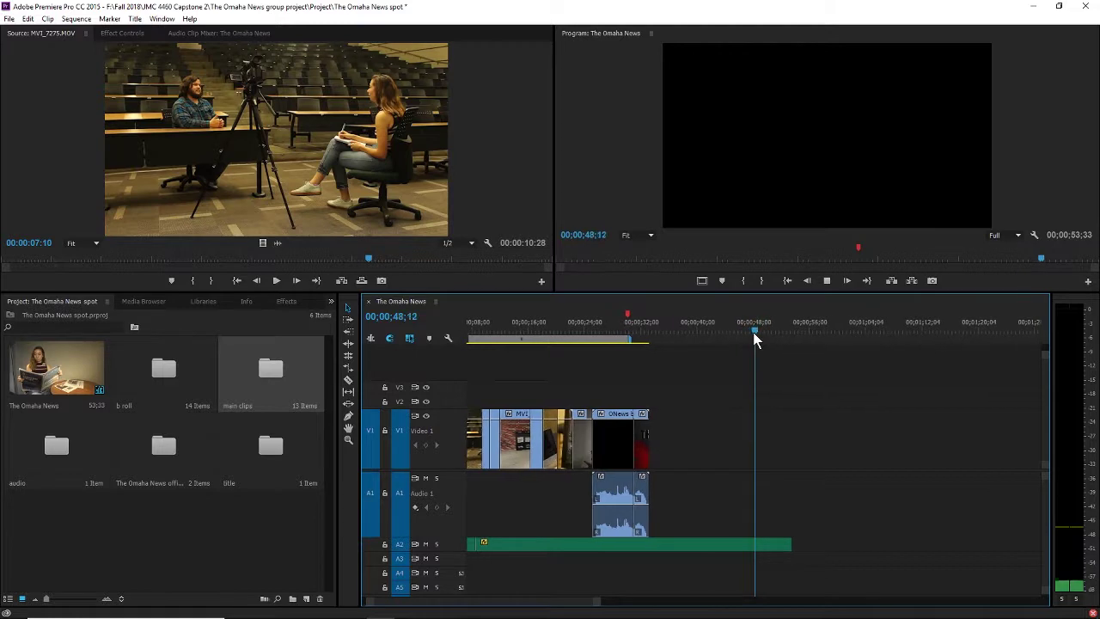
key("space")
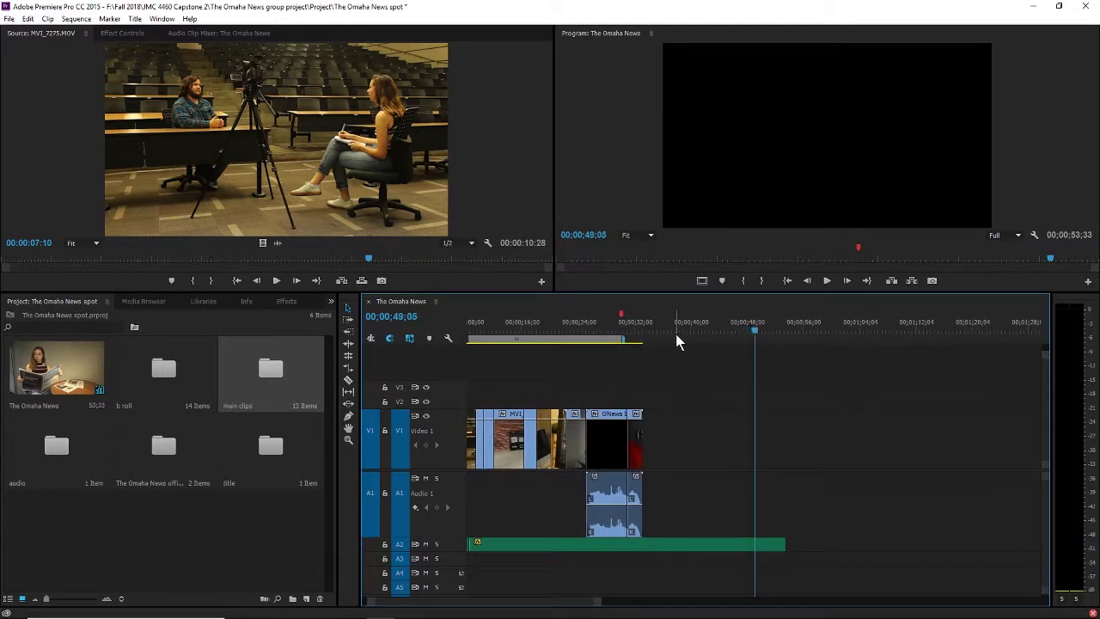
left_click_drag(677, 333, 622, 346)
key("space")
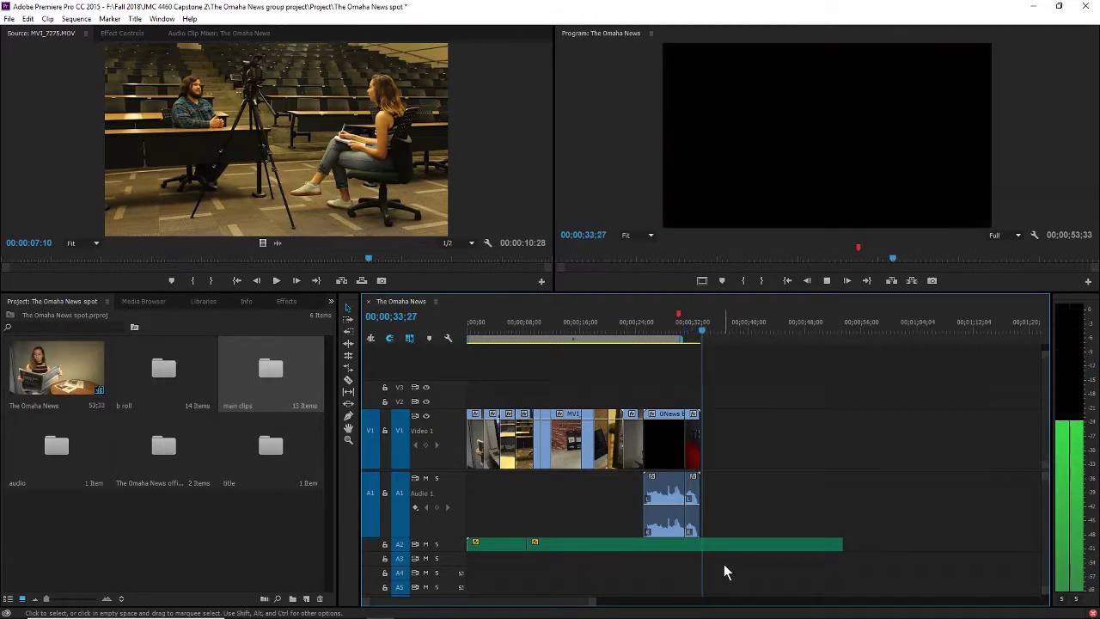
key("space")
Step: Expand the Audio 2 track to show its waveform and play the music under the closing logo bump
key("equal")
key("equal")
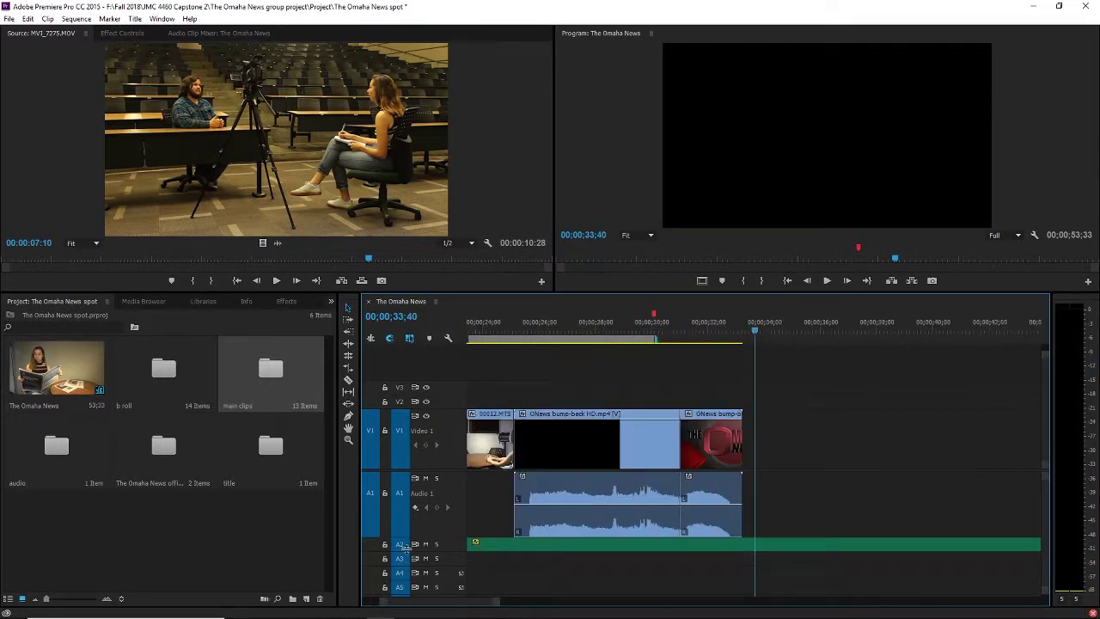
left_click_drag(405, 547, 438, 589)
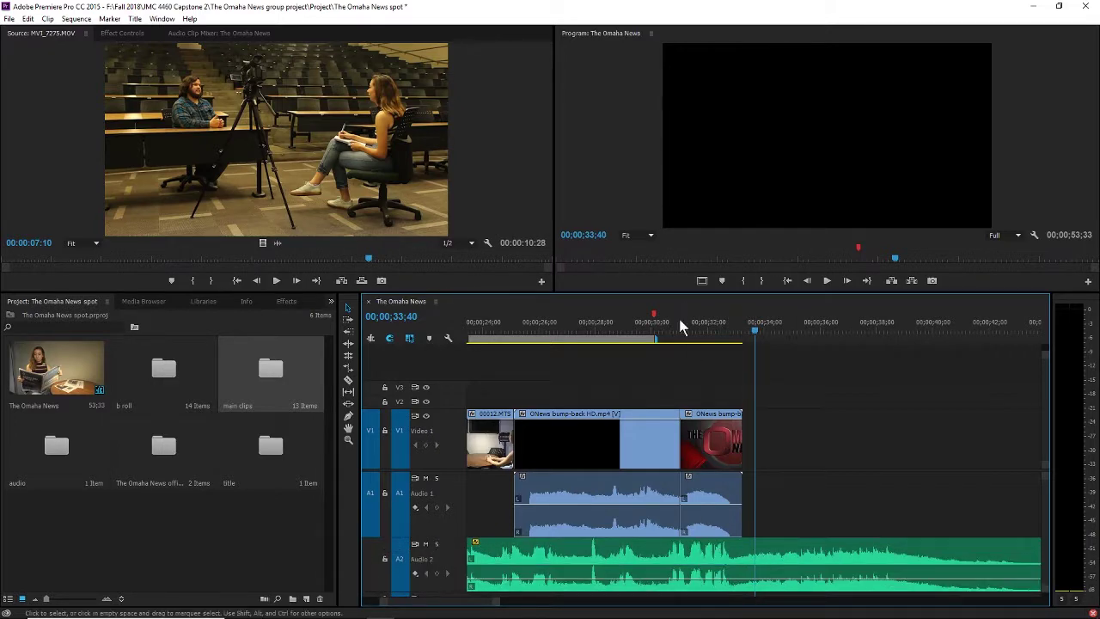
left_click(656, 325)
key("space")
scroll(776, 494, "up", 2)
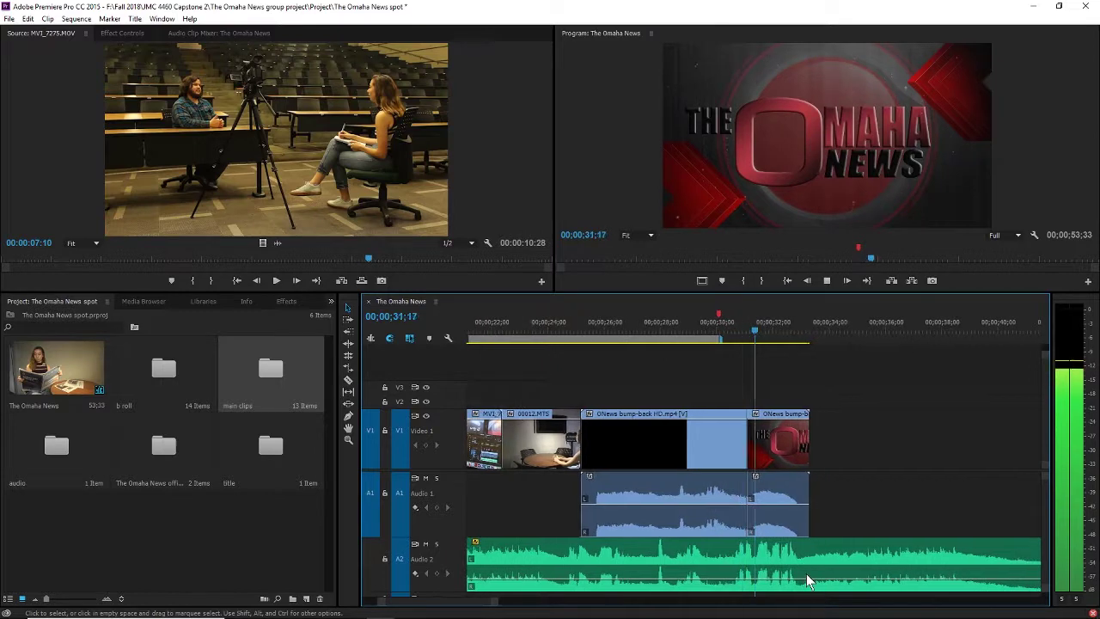
key("space")
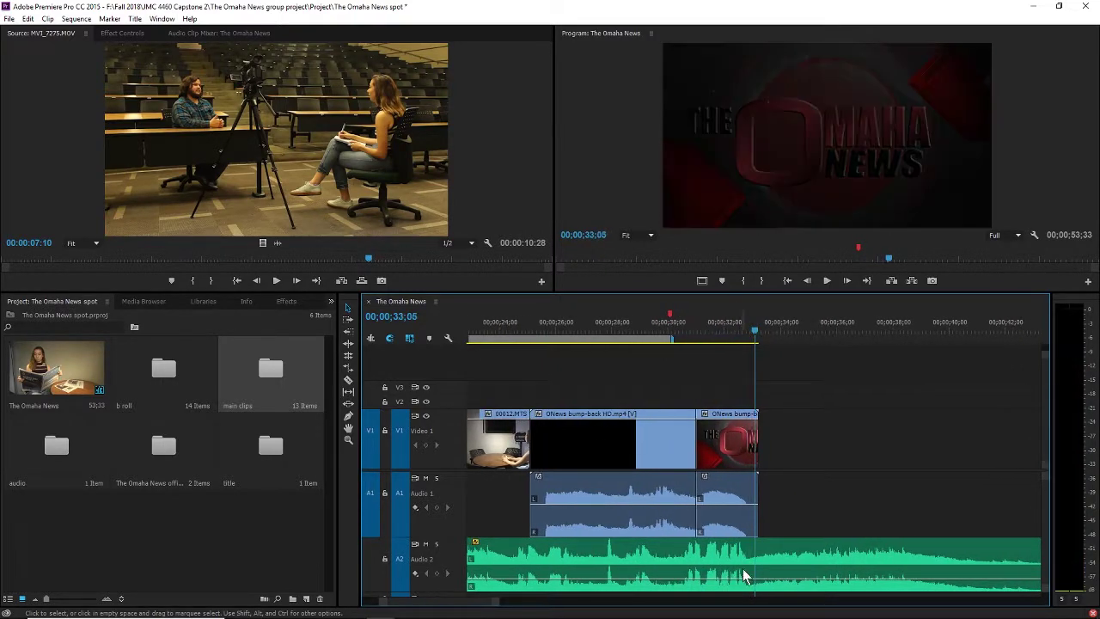
Step: Cut the Audio 2 music at the end of the last ONews bump-back clip and delete the excess after it
left_click(751, 333)
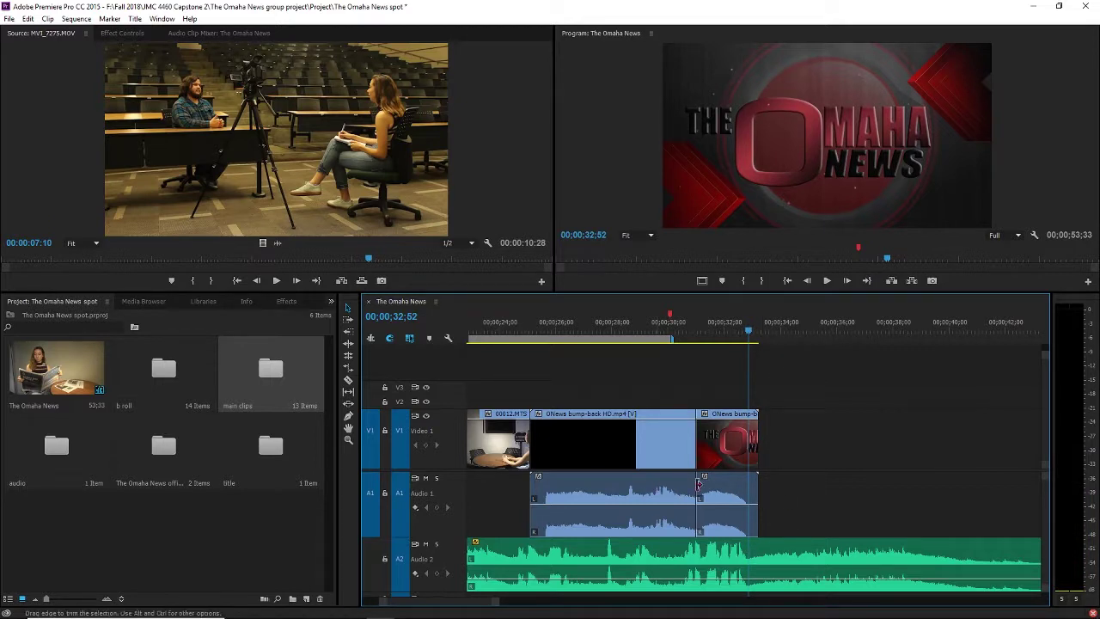
key("c")
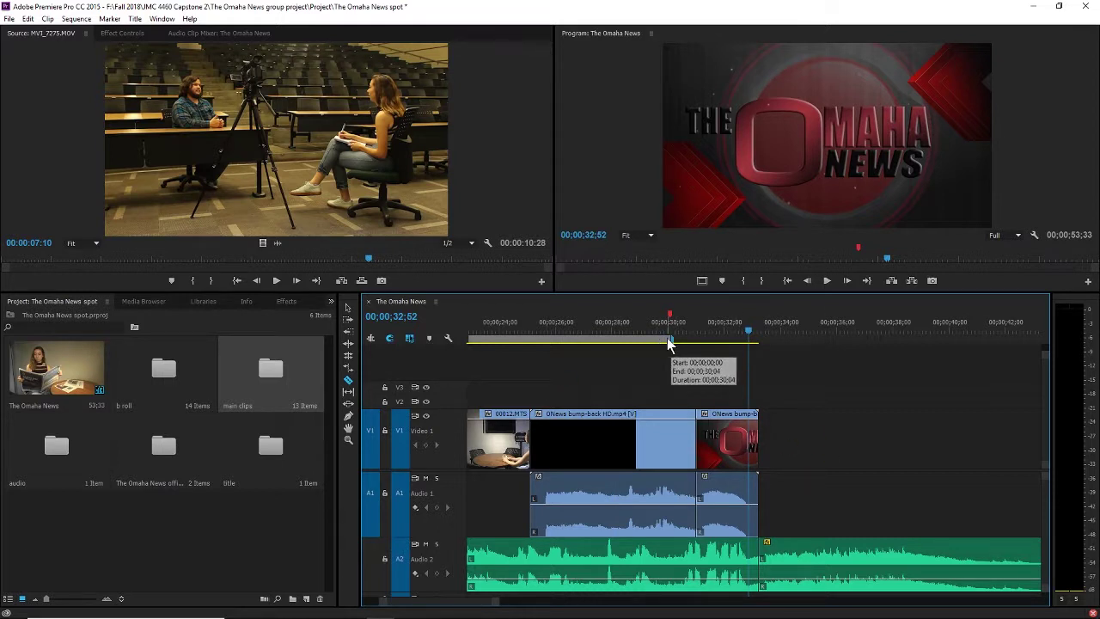
key("v")
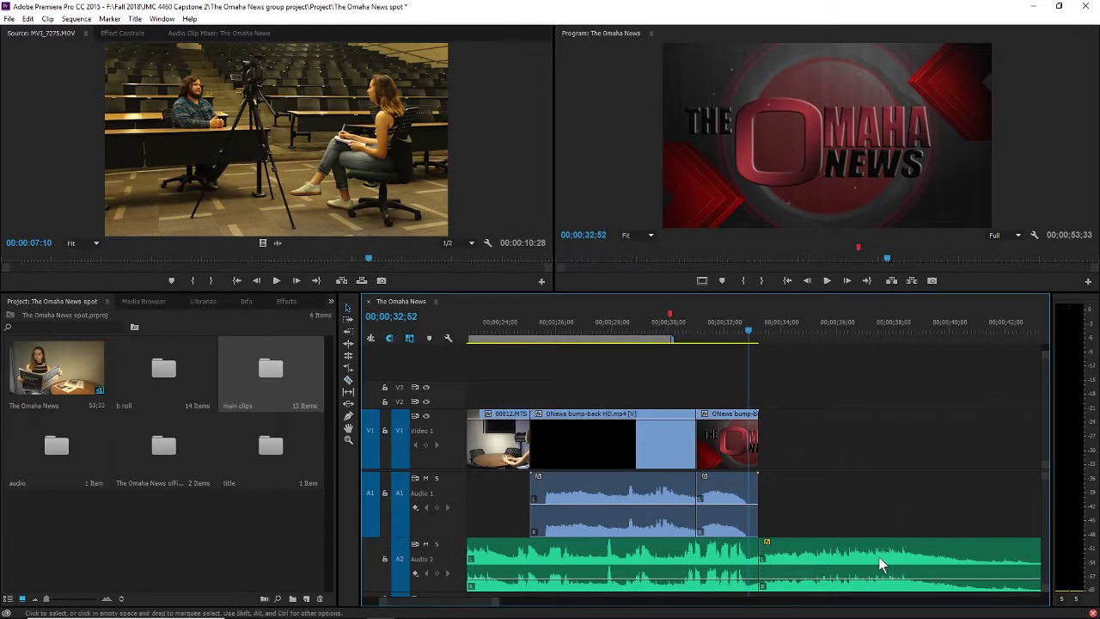
left_click(879, 556)
key("Delete")
Step: Check the trimmed music against the end of the logo bump and return the playhead to the sequence start
left_click_drag(615, 329, 800, 437)
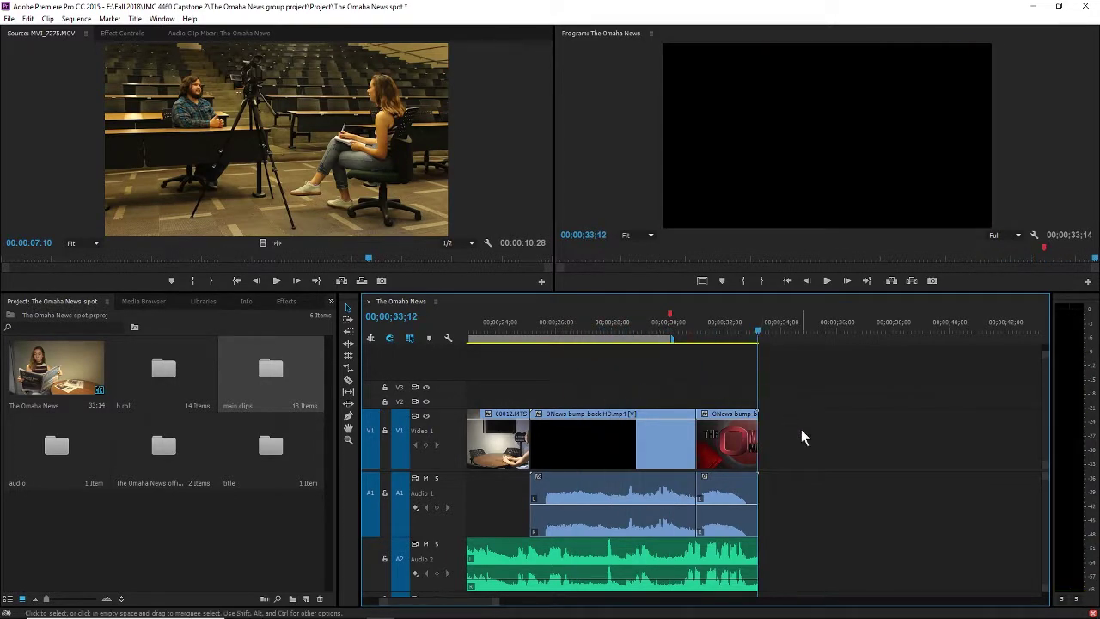
key("minus")
key("minus")
key("minus")
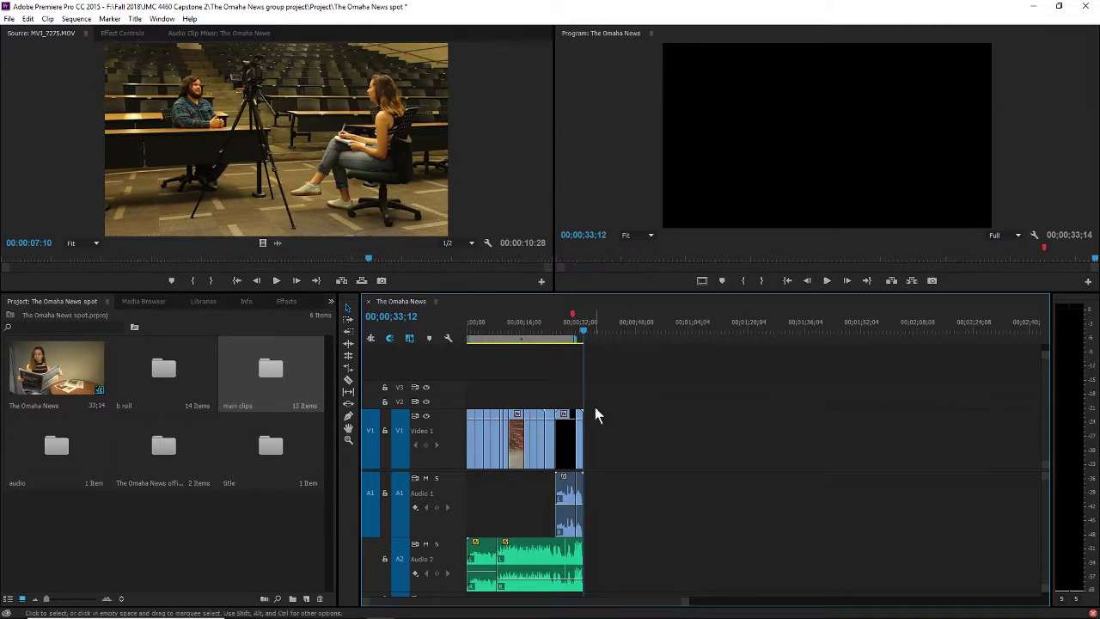
key("equal")
key("equal")
key("equal")
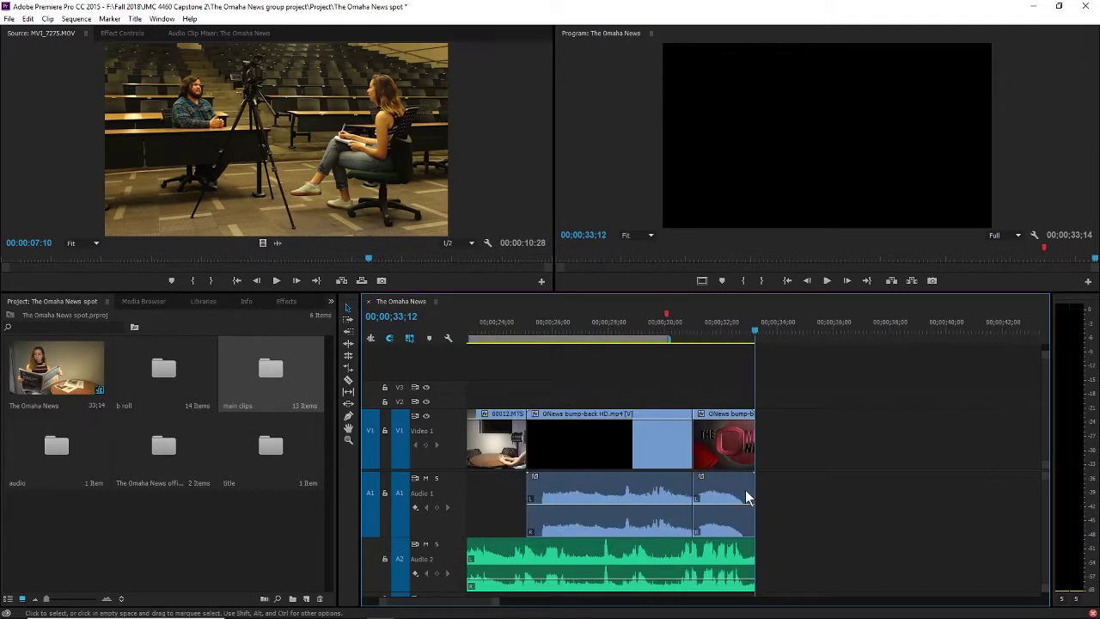
key("Home")
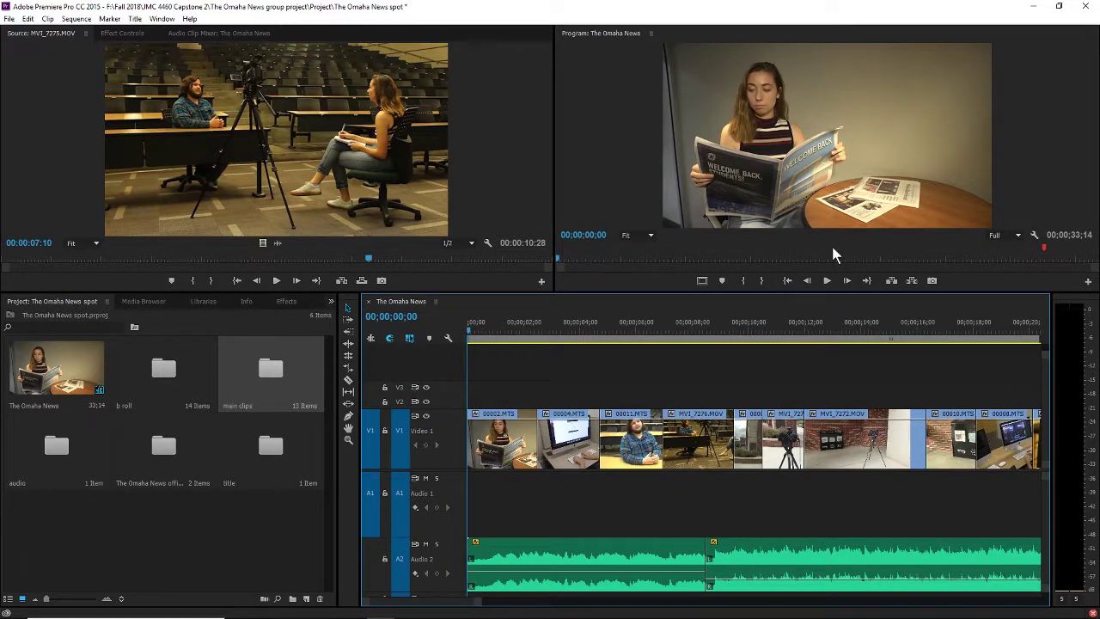
Step: Switch to Adobe Audition, review its audio hardware preferences and accept them
mouse_move(483, 617)
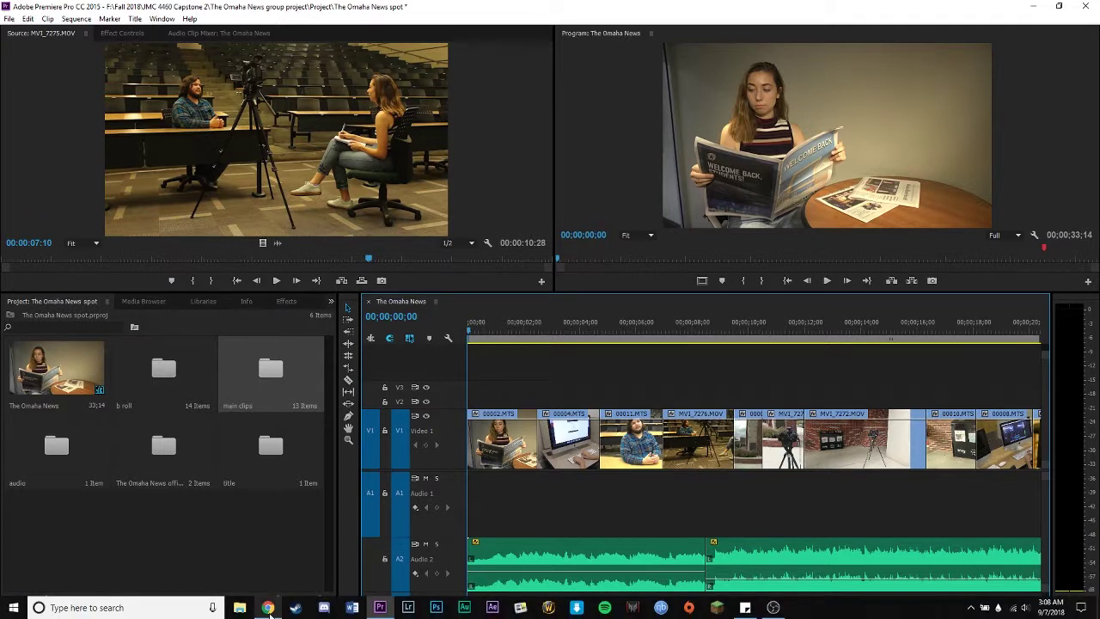
left_click(274, 614)
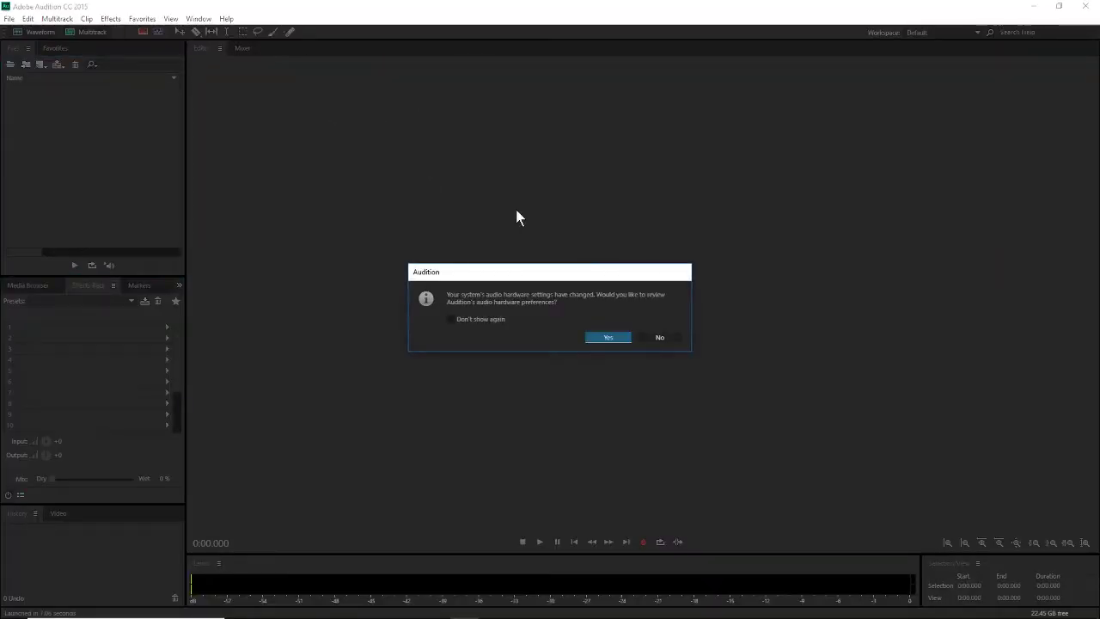
left_click(629, 338)
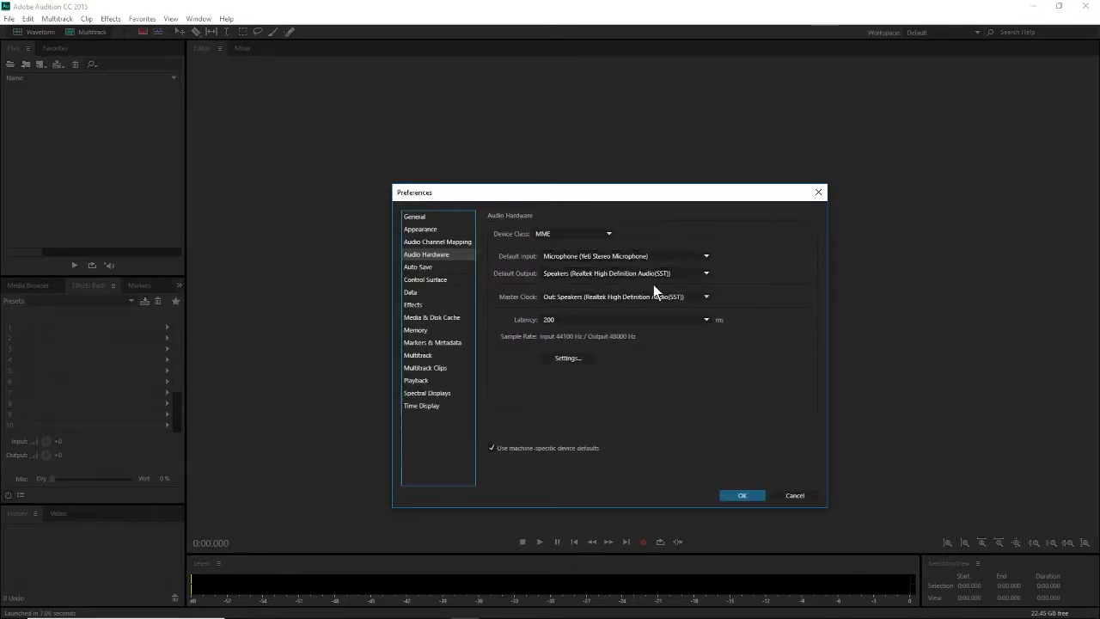
left_click(745, 495)
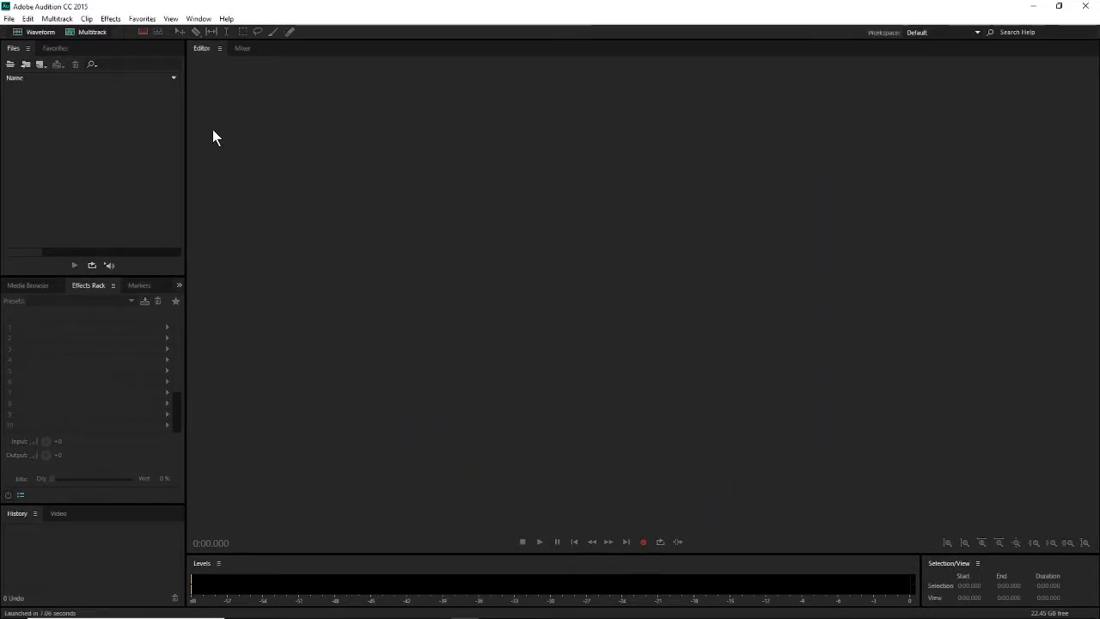
Step: Start a new multitrack session and name it The Omaha News VO draft
left_click(9, 18)
mouse_move(35, 32)
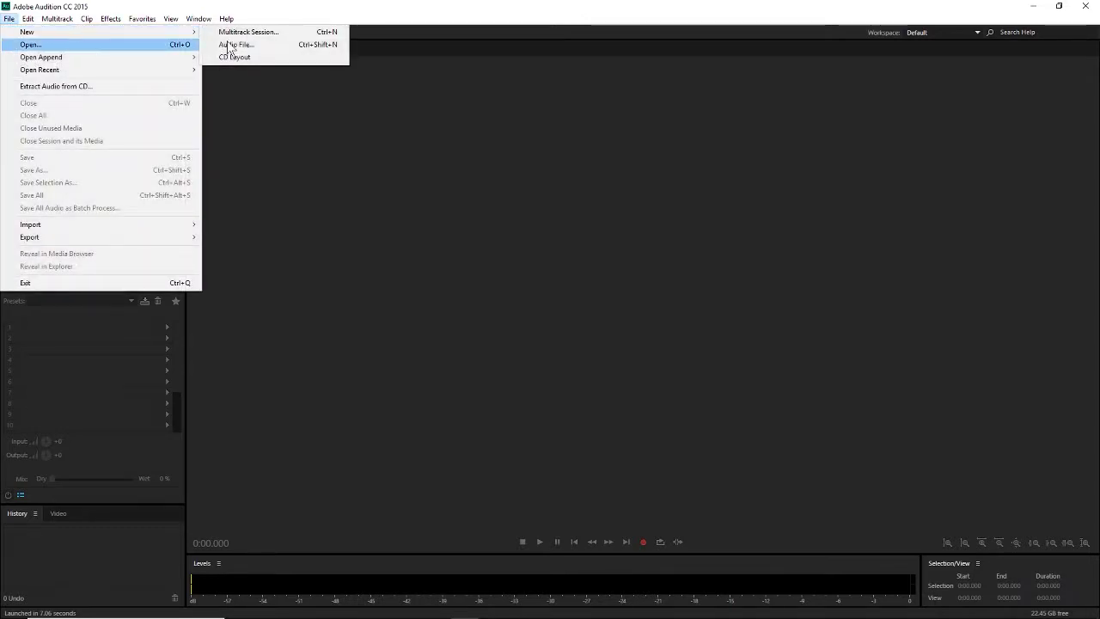
left_click(283, 35)
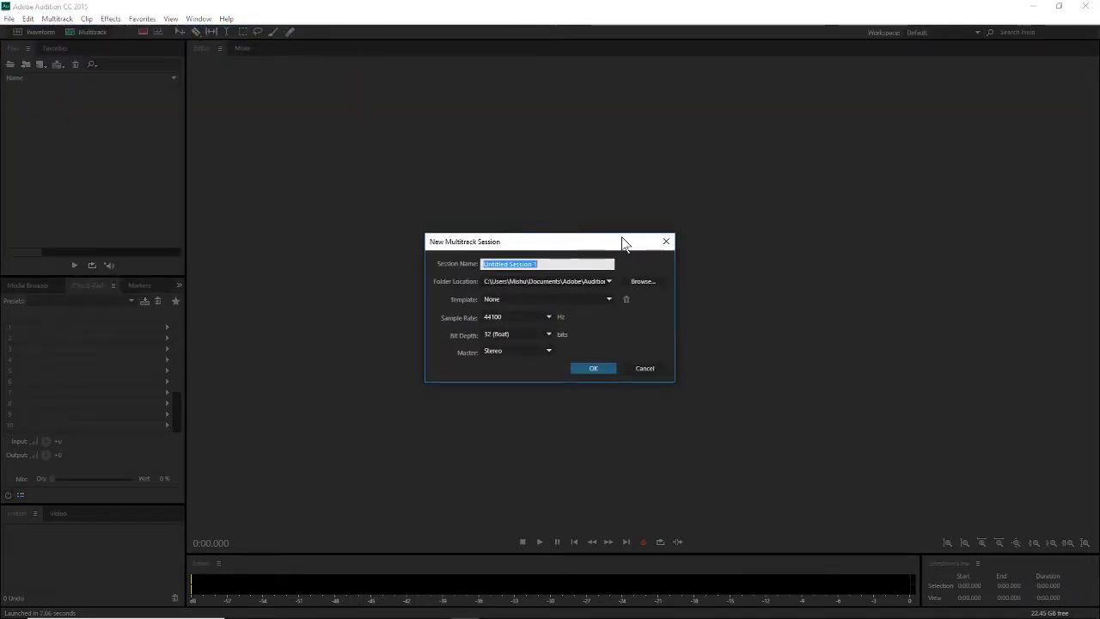
type("The Omaha News VO draft")
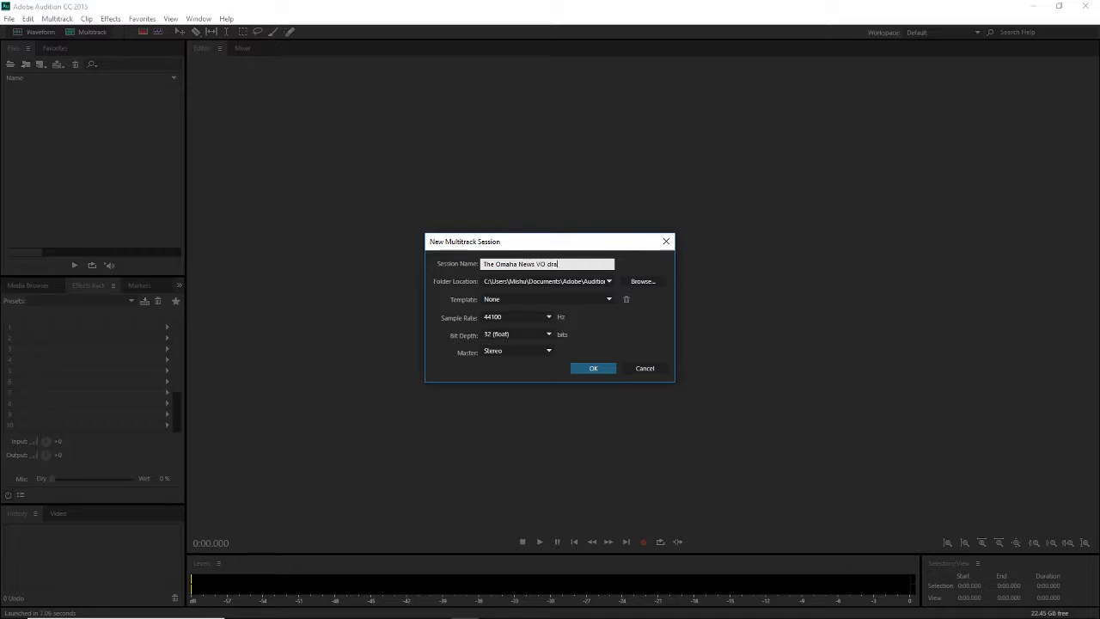
Step: Set the session's folder location to Fall 2018 > JMC 4460 Capstone 2 > The Omaha News group project > Audio > VO and create the session
left_click(643, 283)
scroll(51, 256, "down", 4)
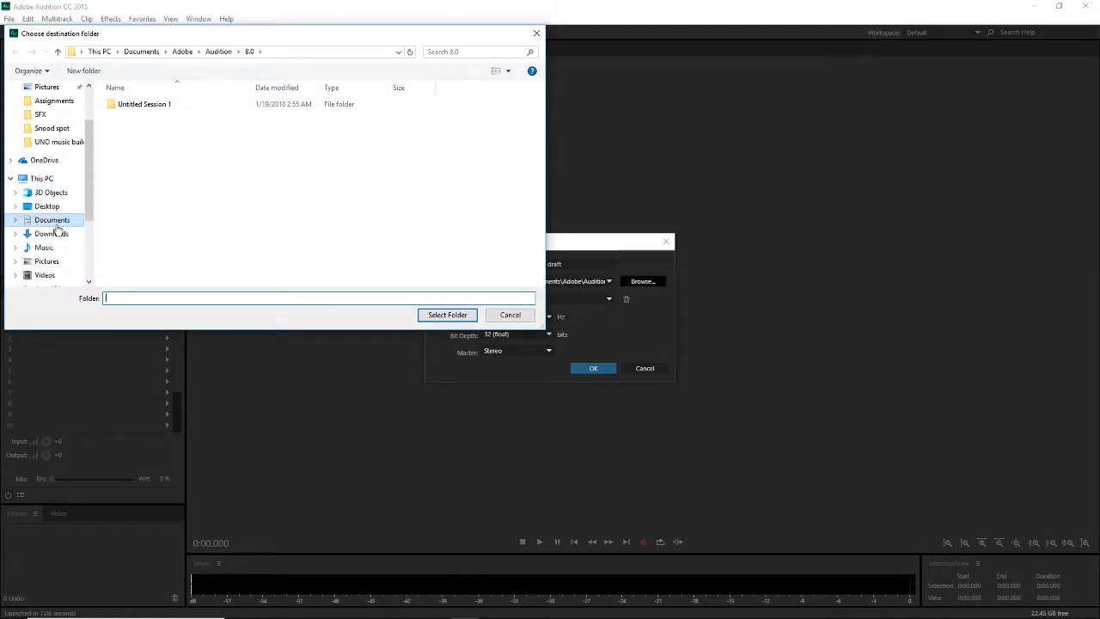
left_click(46, 224)
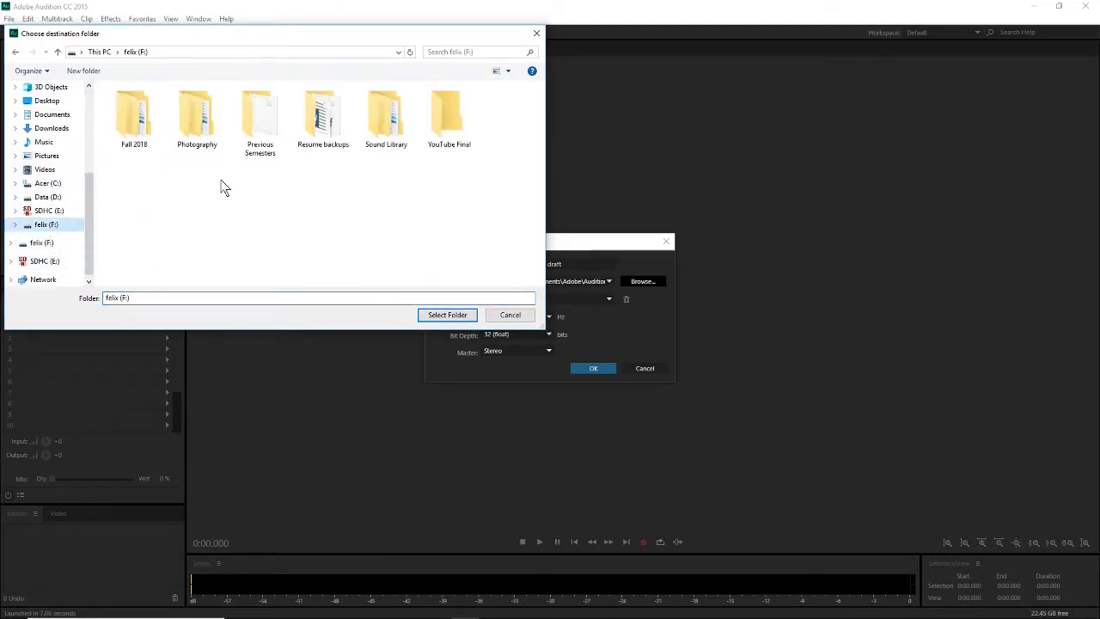
double_click(138, 117)
double_click(174, 152)
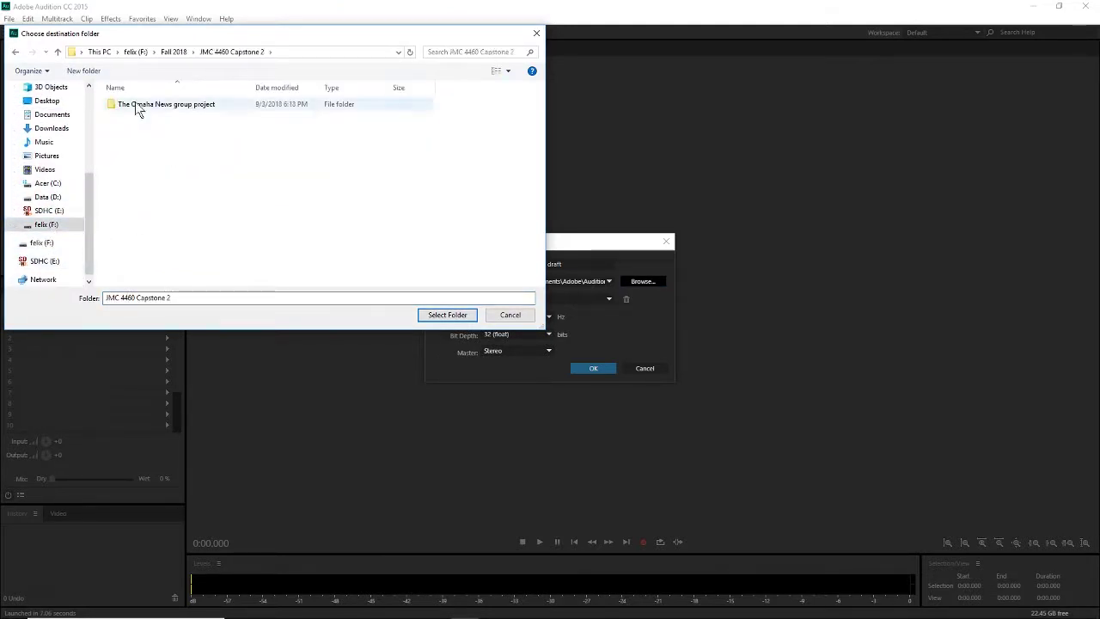
double_click(138, 104)
double_click(143, 104)
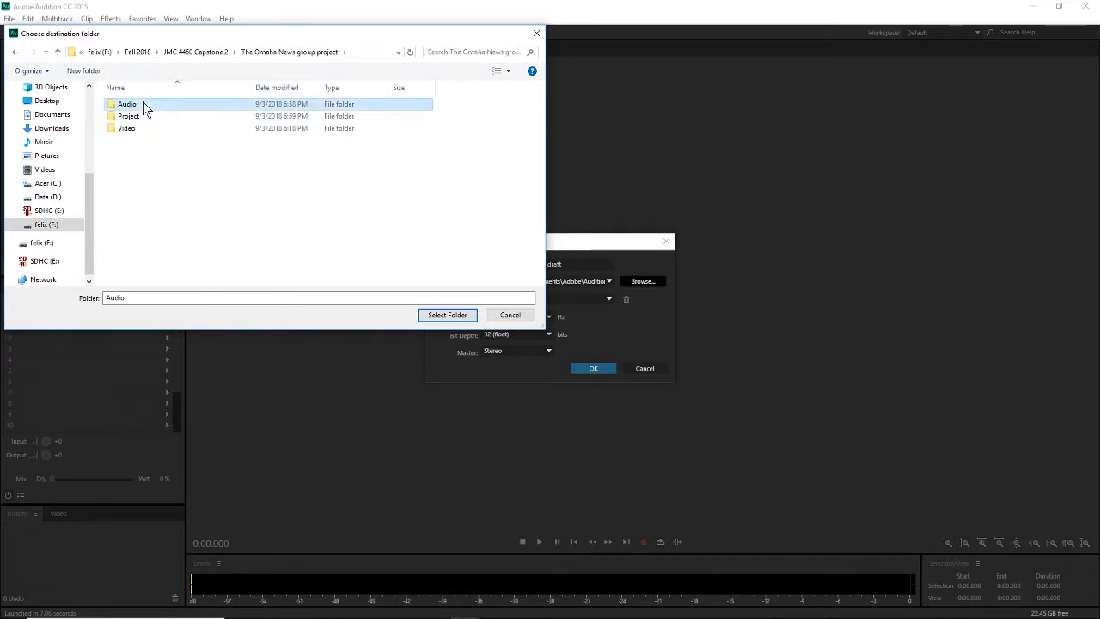
double_click(140, 114)
left_click(449, 315)
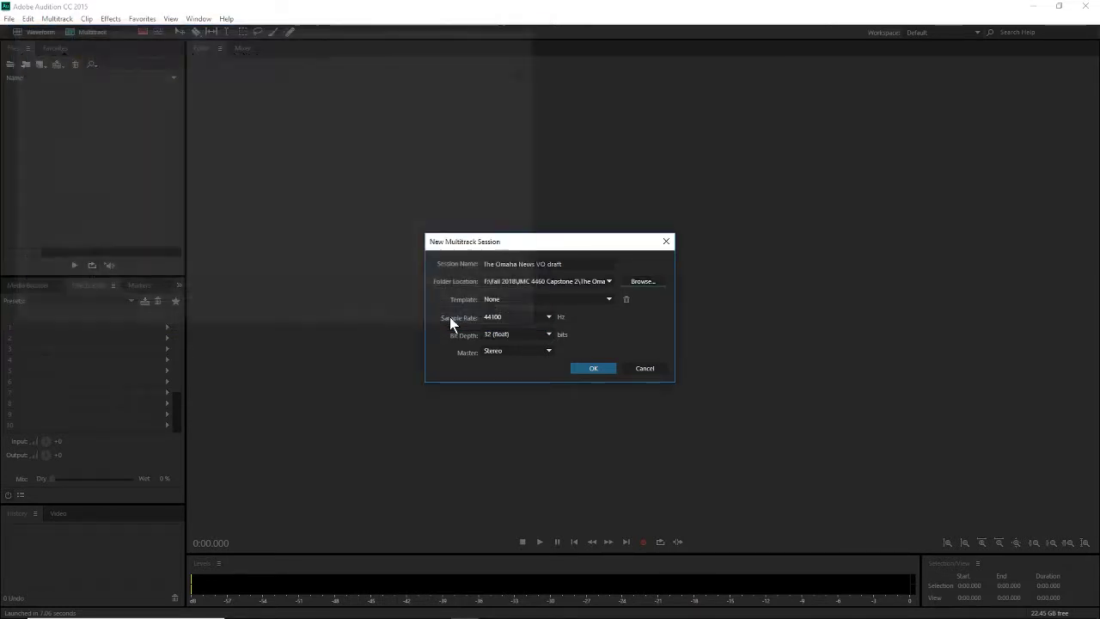
left_click(596, 369)
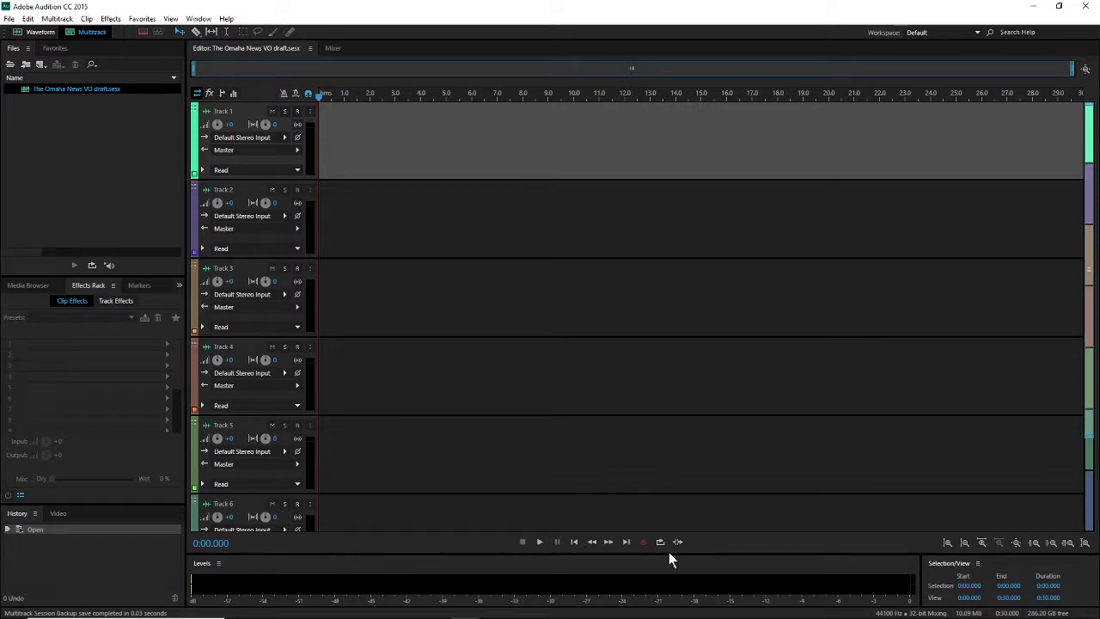
Step: Arm Track 1 for recording and record a voice-over take of about 31 seconds from the session start
left_click(298, 112)
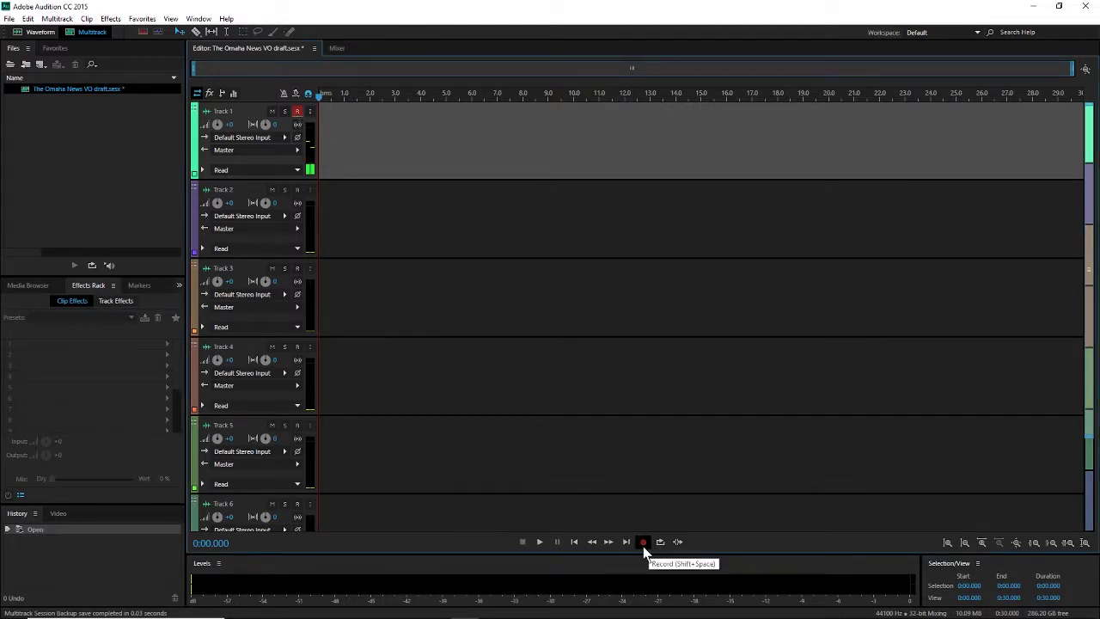
left_click_drag(0, 53, 0, 31)
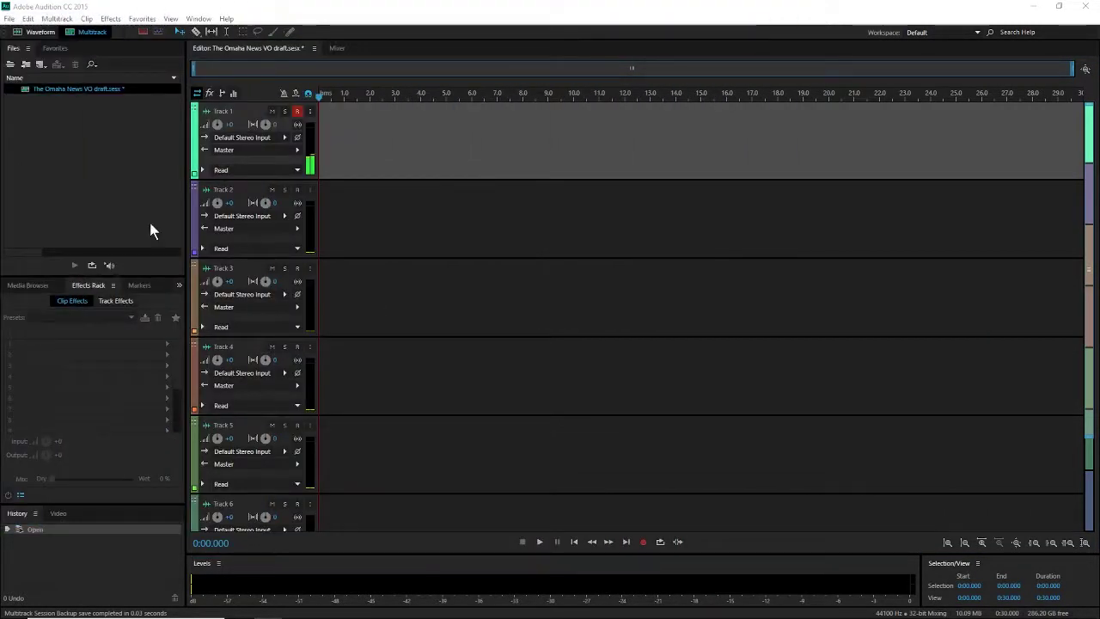
left_click(641, 542)
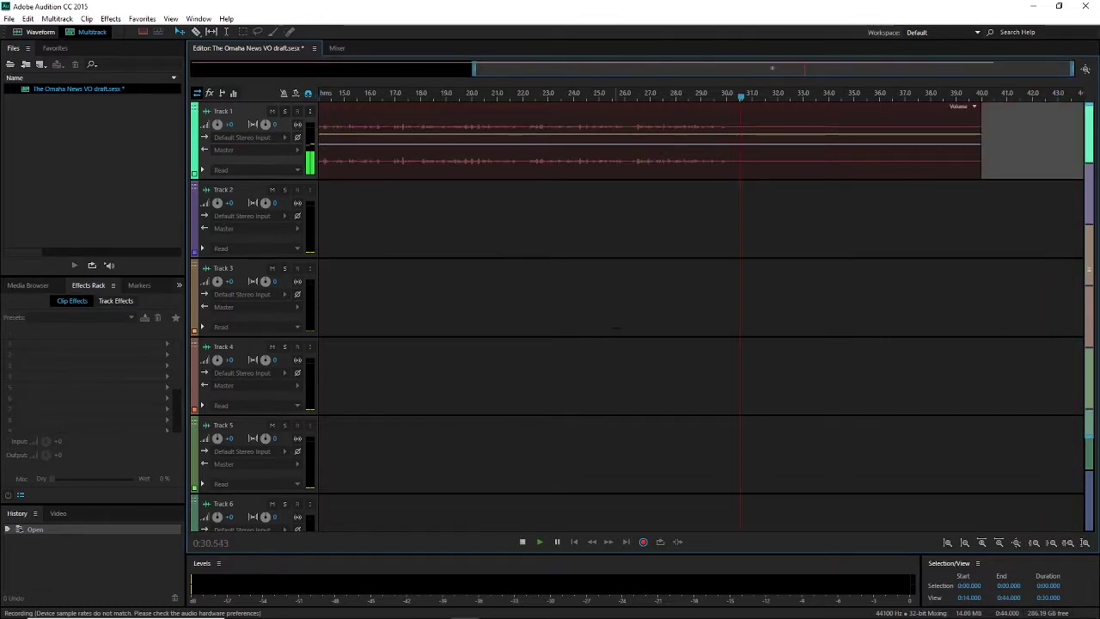
left_click(522, 541)
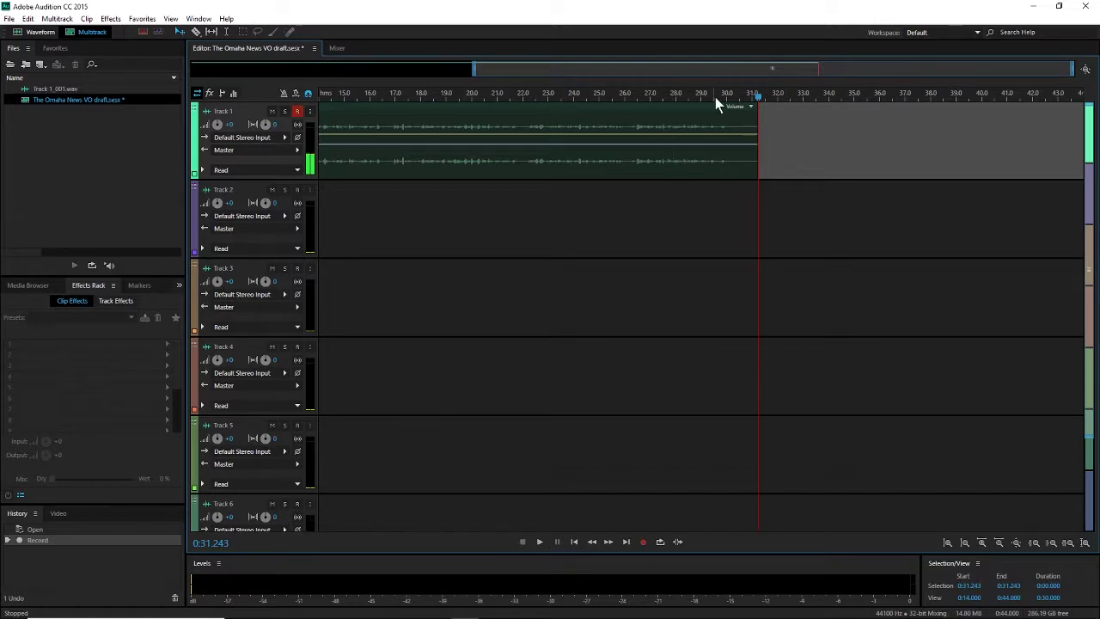
Step: Check where the voice-over ends around 30 seconds and play back a short passage from about 18 seconds
left_click_drag(723, 93, 708, 96)
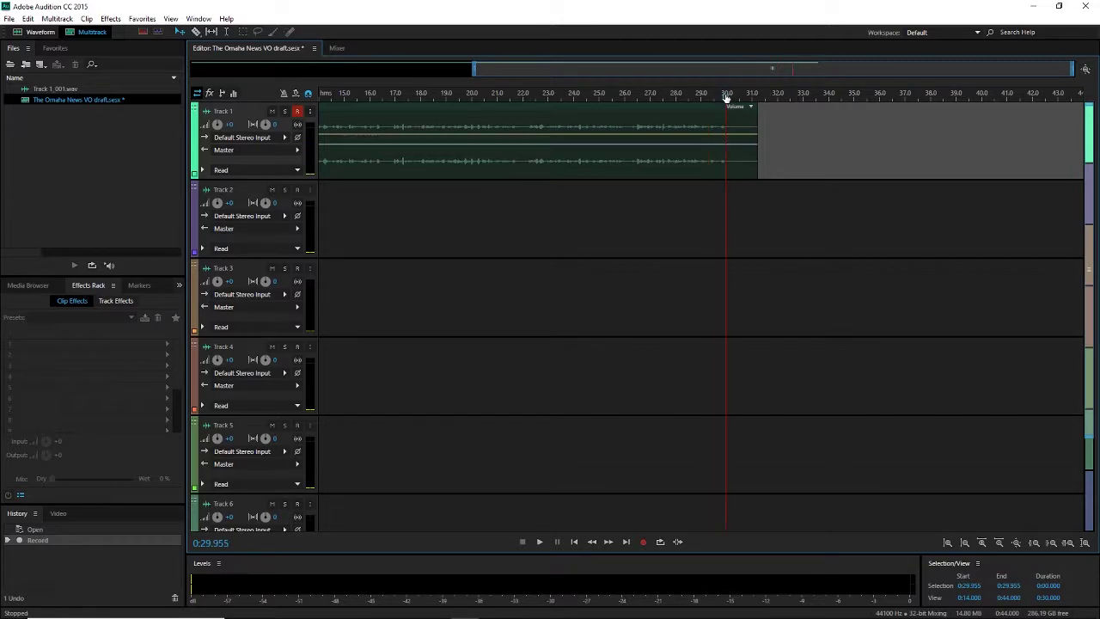
left_click_drag(726, 97, 726, 101)
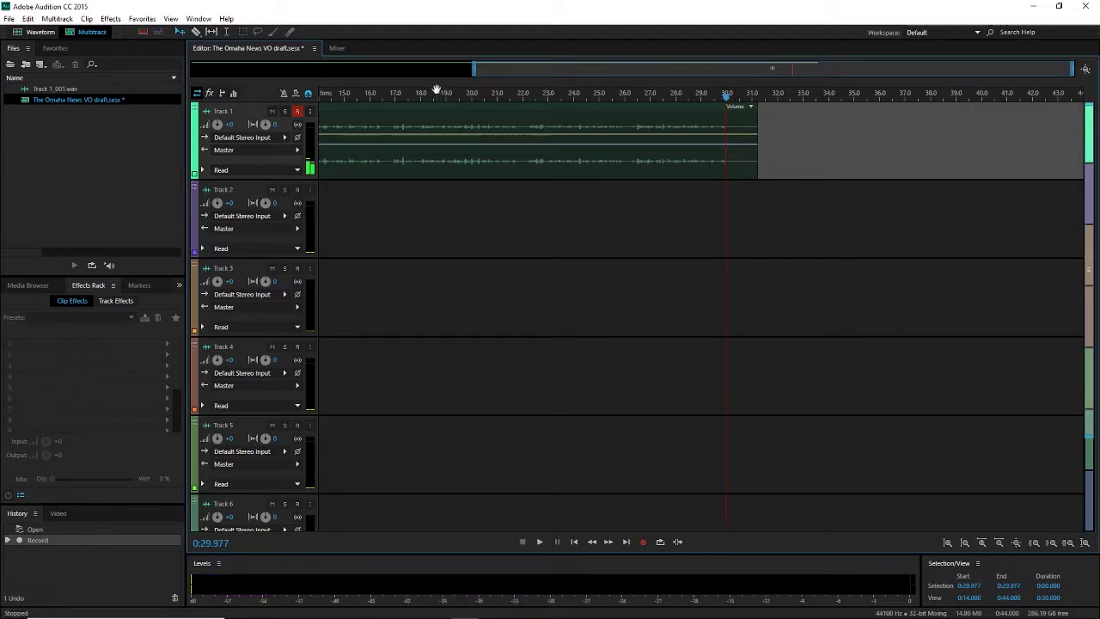
key("space")
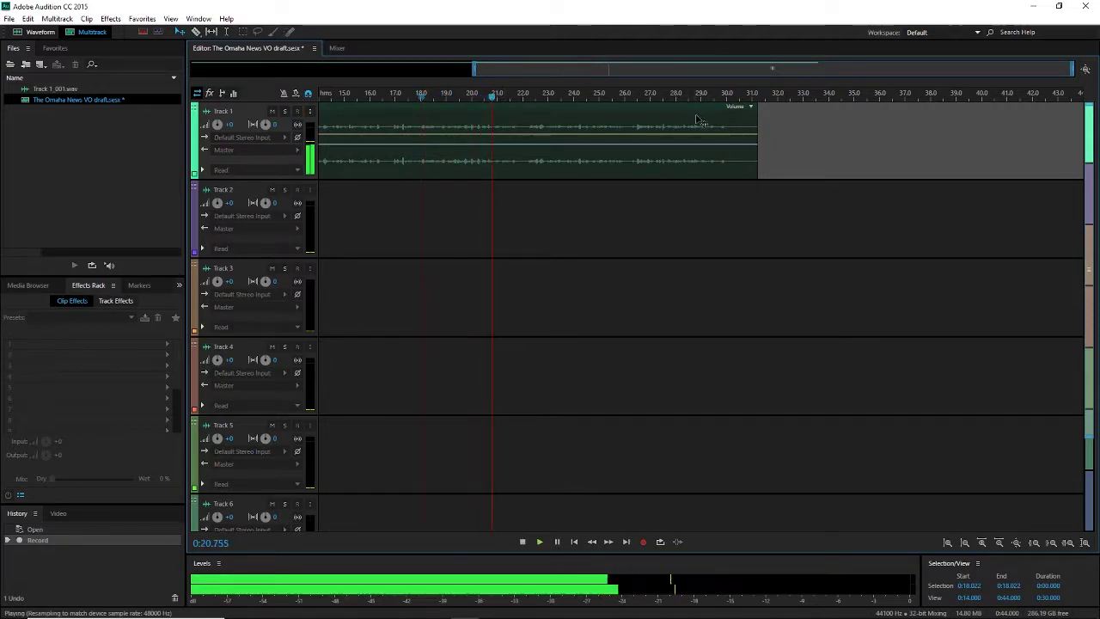
key("space")
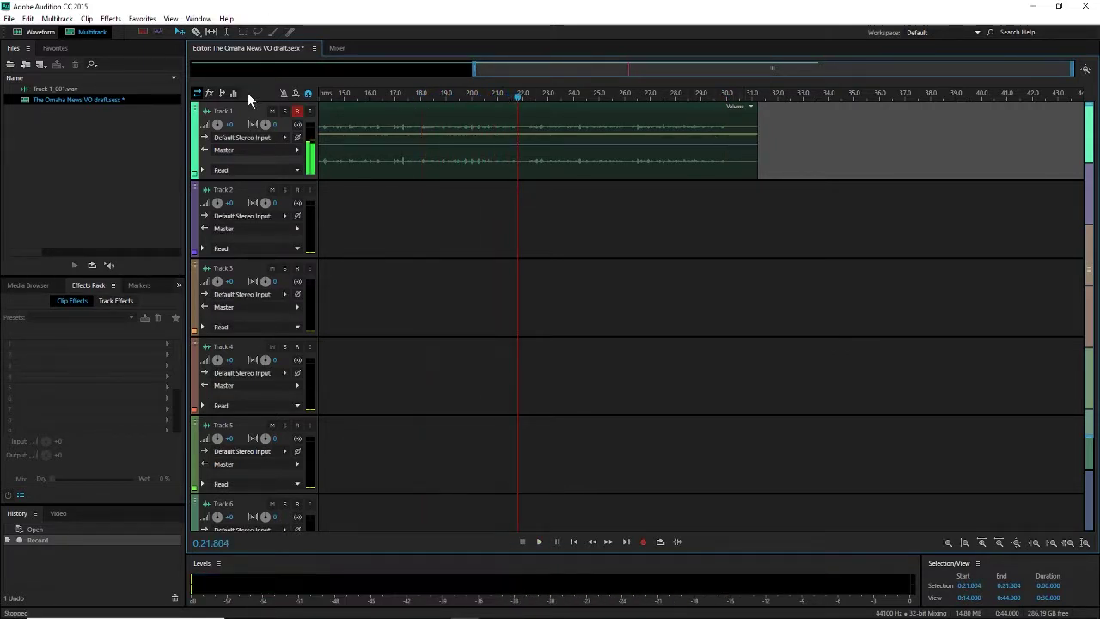
Step: Save the multitrack session with the recorded voice-over
left_click(10, 18)
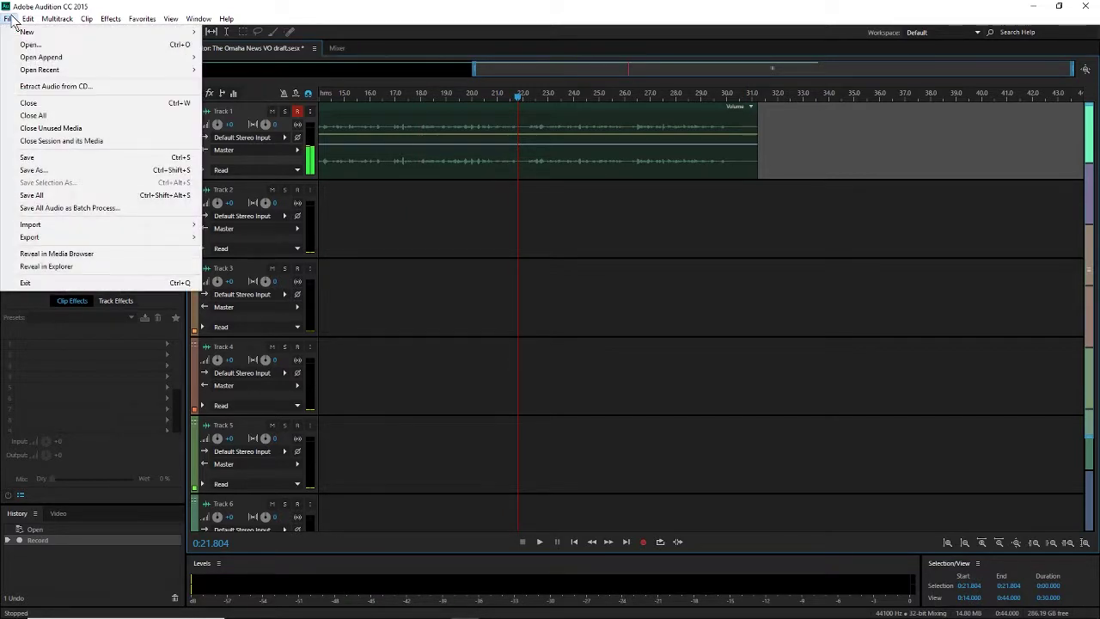
left_click(65, 160)
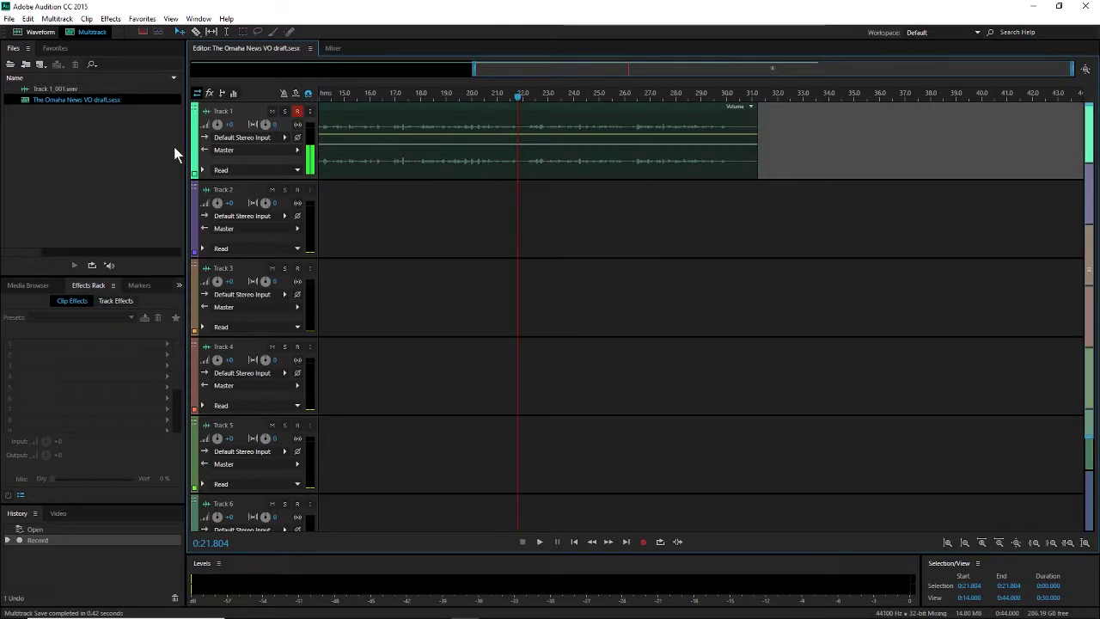
left_click(5, 8)
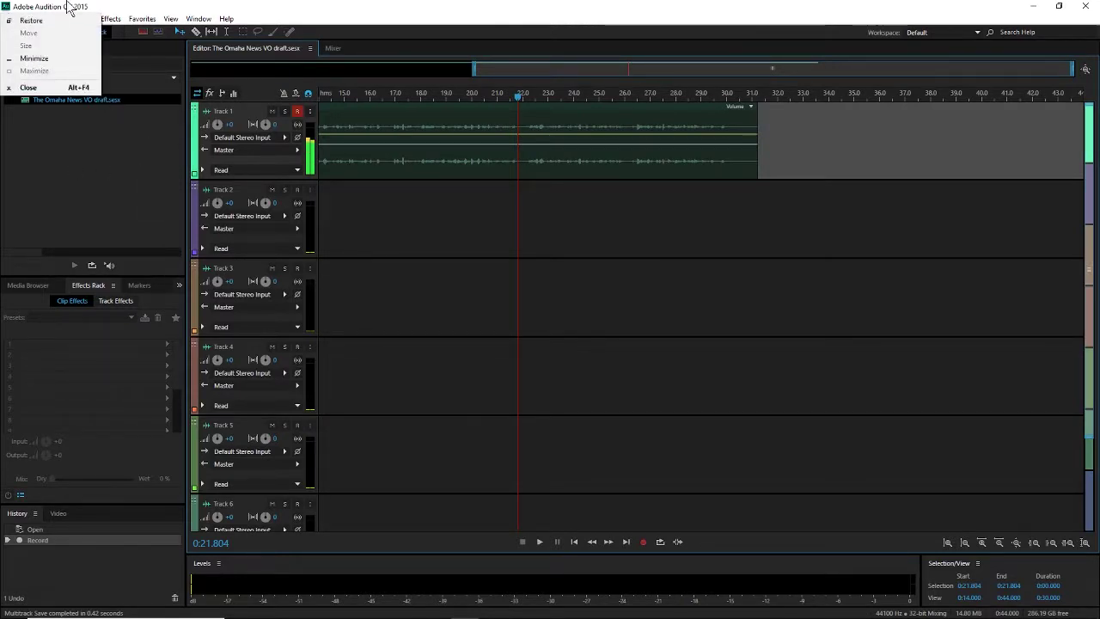
left_click(67, 3)
Step: Export a mixdown of the entire session as the MP3 The Omaha News VO draft_mixdown into the group project's Audio > VO folder
left_click(9, 18)
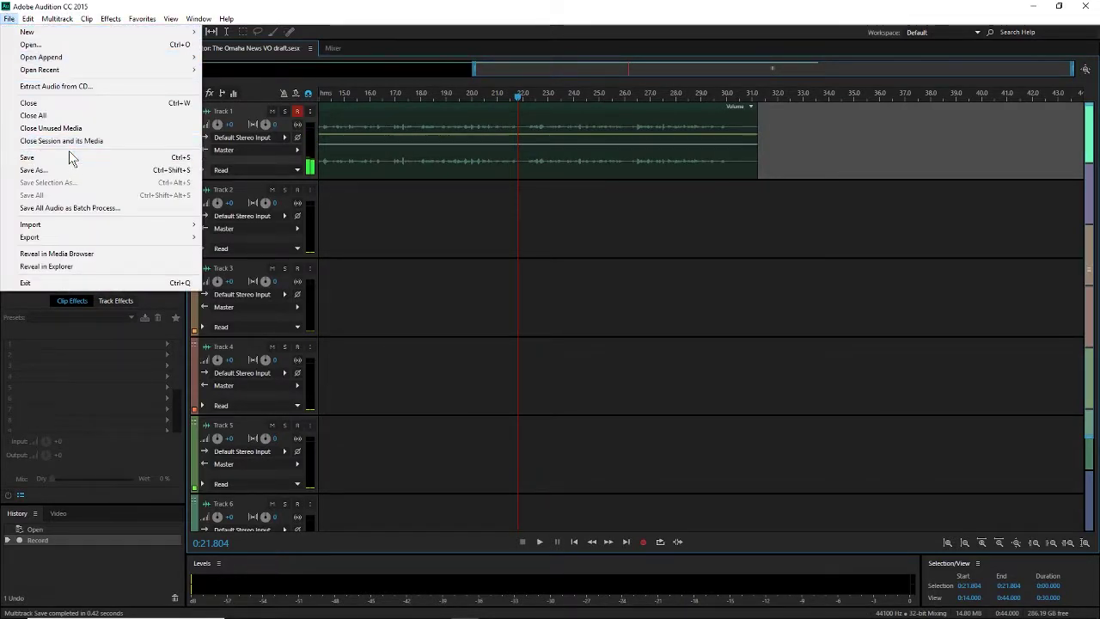
mouse_move(111, 239)
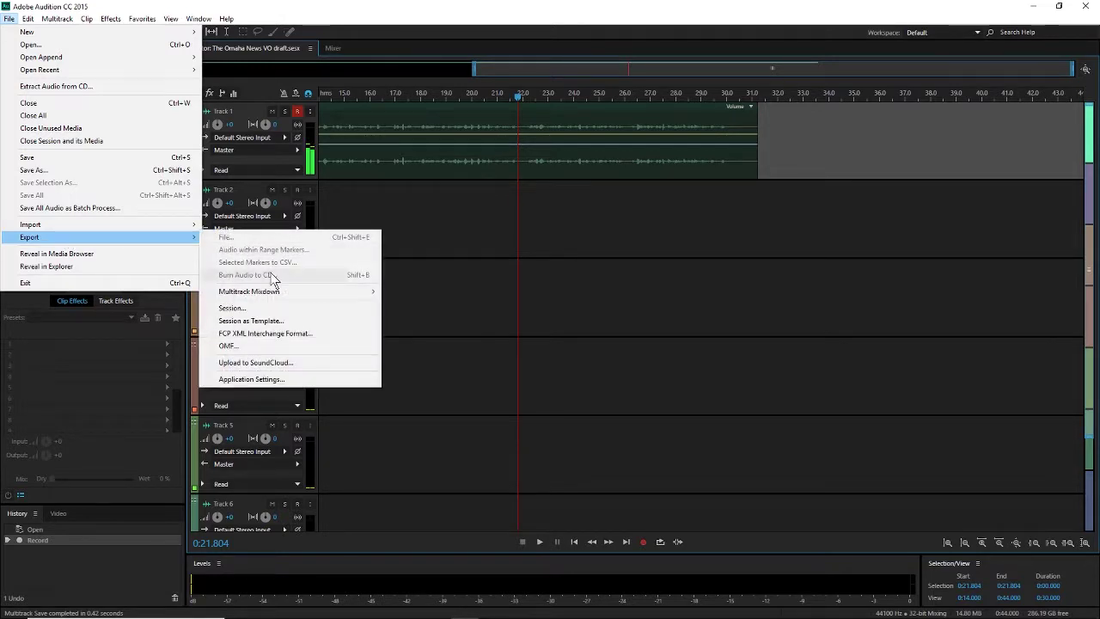
mouse_move(282, 293)
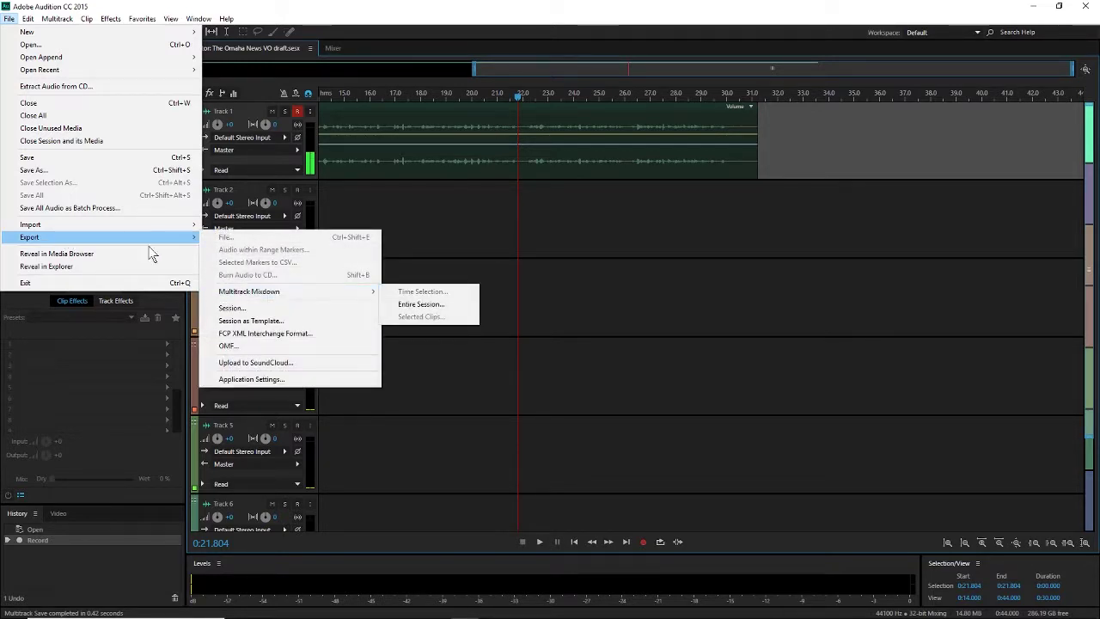
mouse_move(164, 238)
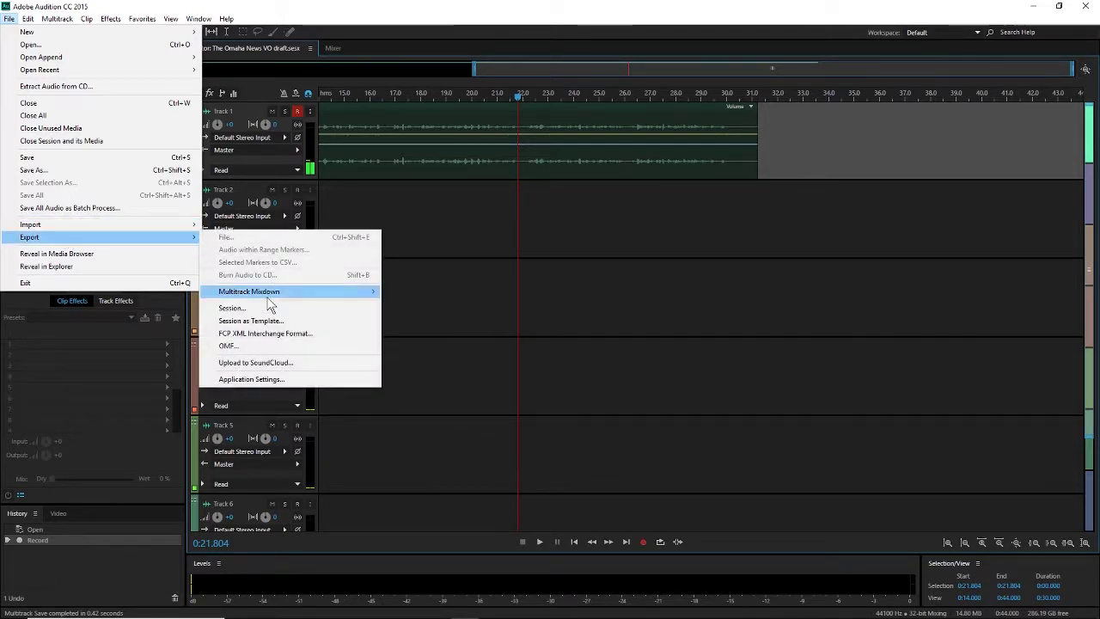
left_click(416, 305)
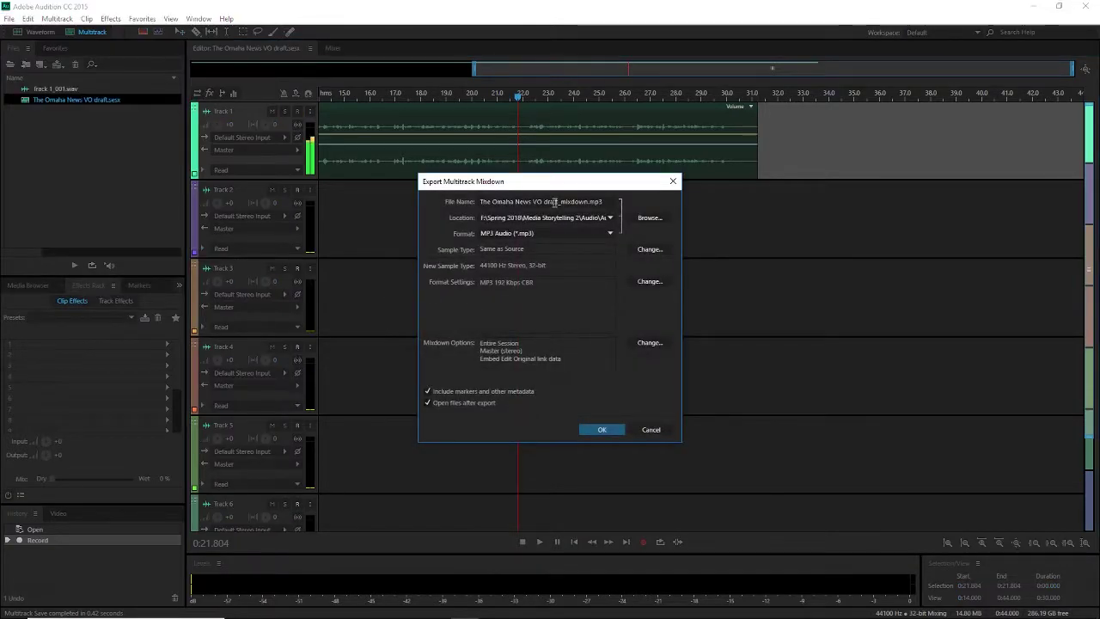
left_click(643, 221)
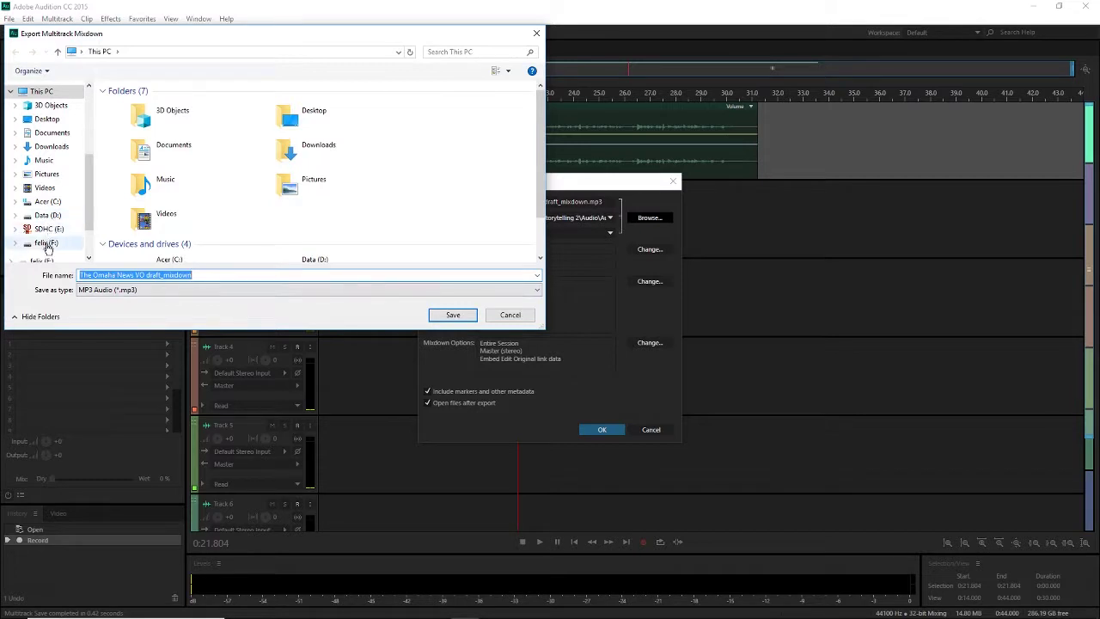
left_click(45, 242)
double_click(138, 116)
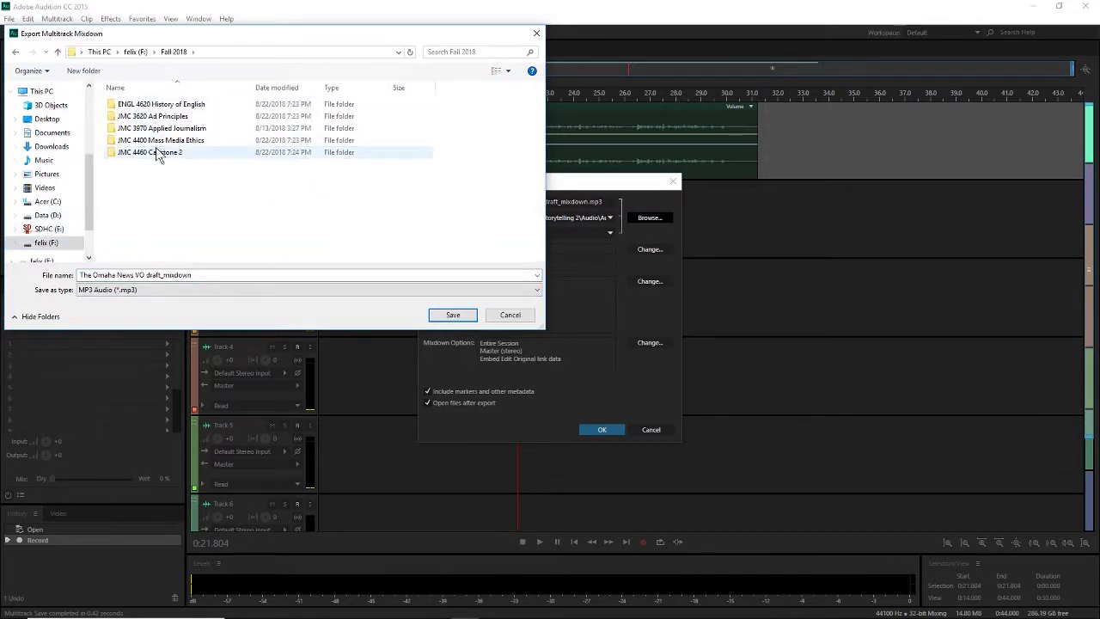
double_click(153, 152)
double_click(167, 103)
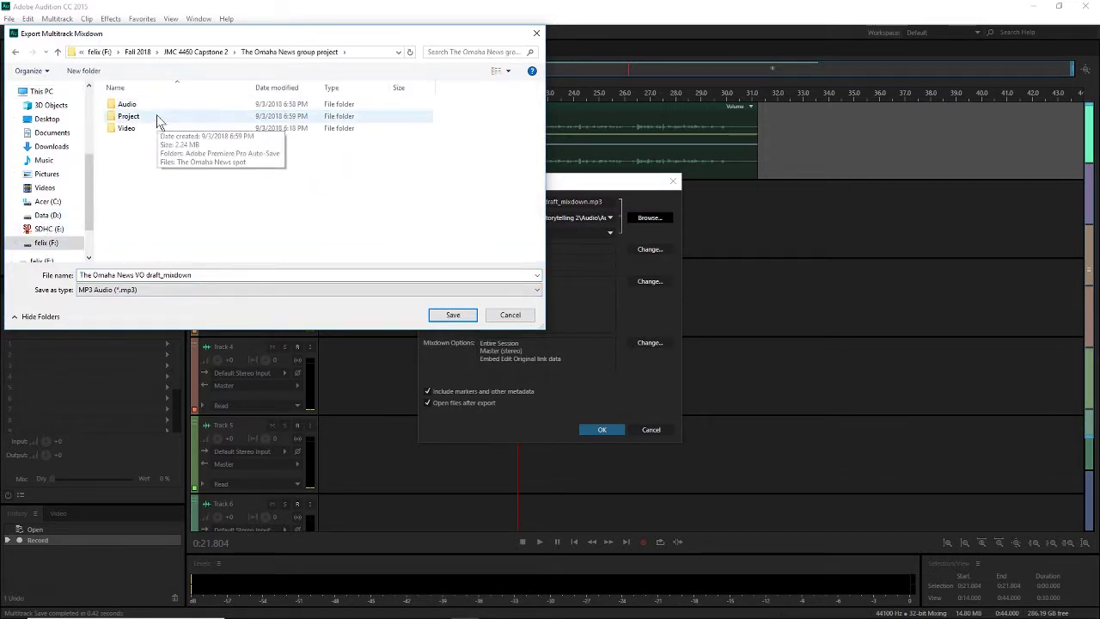
left_click(146, 118)
double_click(143, 104)
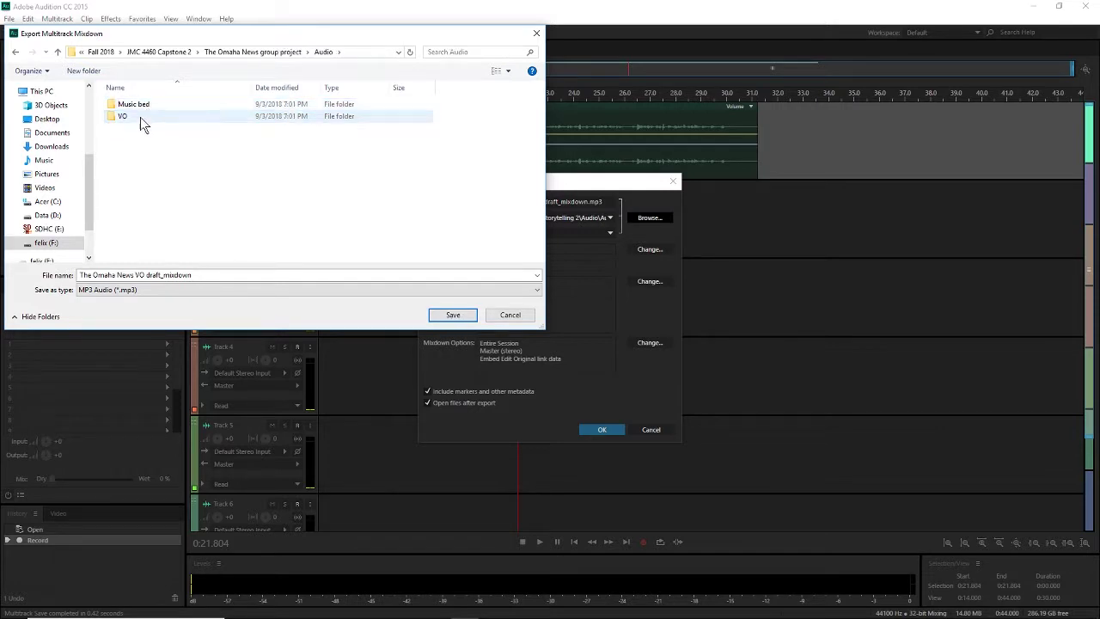
double_click(139, 119)
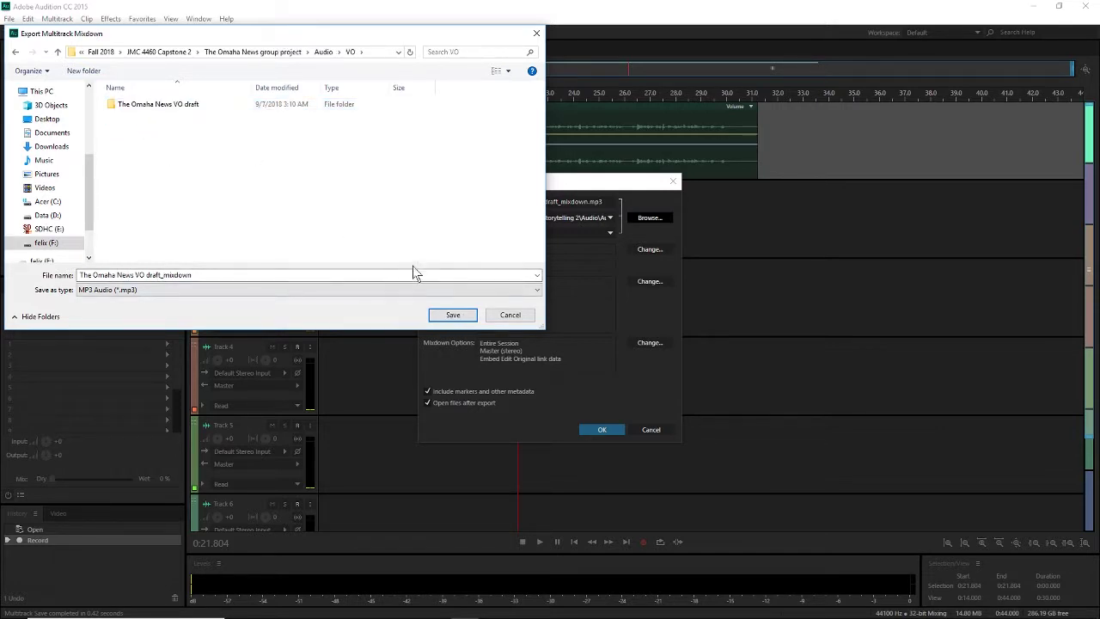
left_click(453, 315)
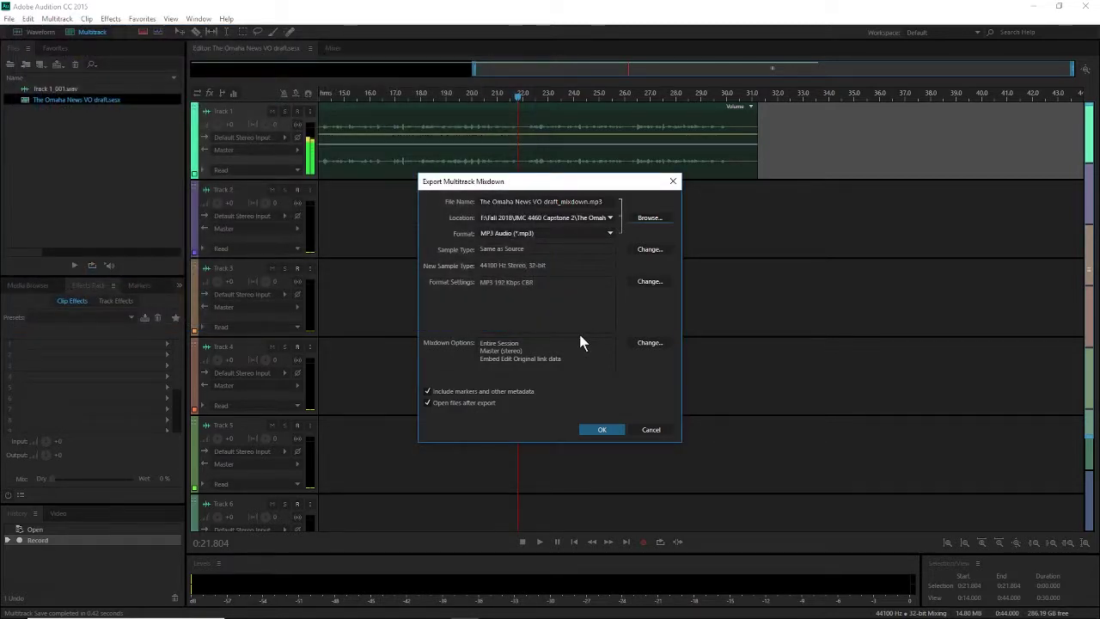
left_click(599, 429)
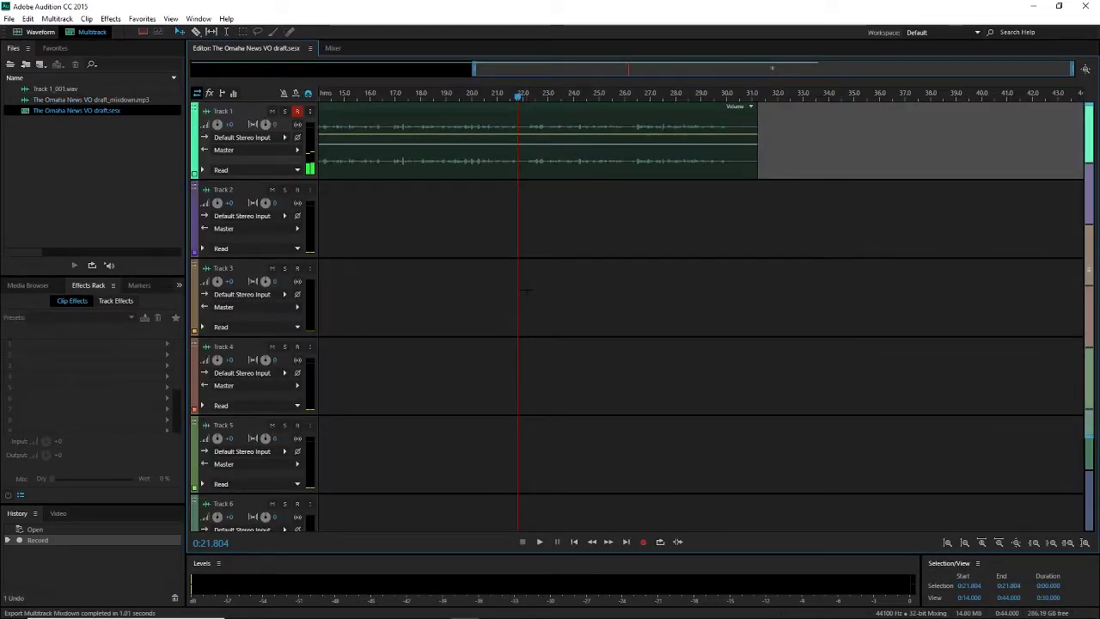
Step: Close Audition and import The Omaha News VO draft_mixdown from the group project's Audio > VO folder into Premiere Pro's audio bin
left_click(1084, 12)
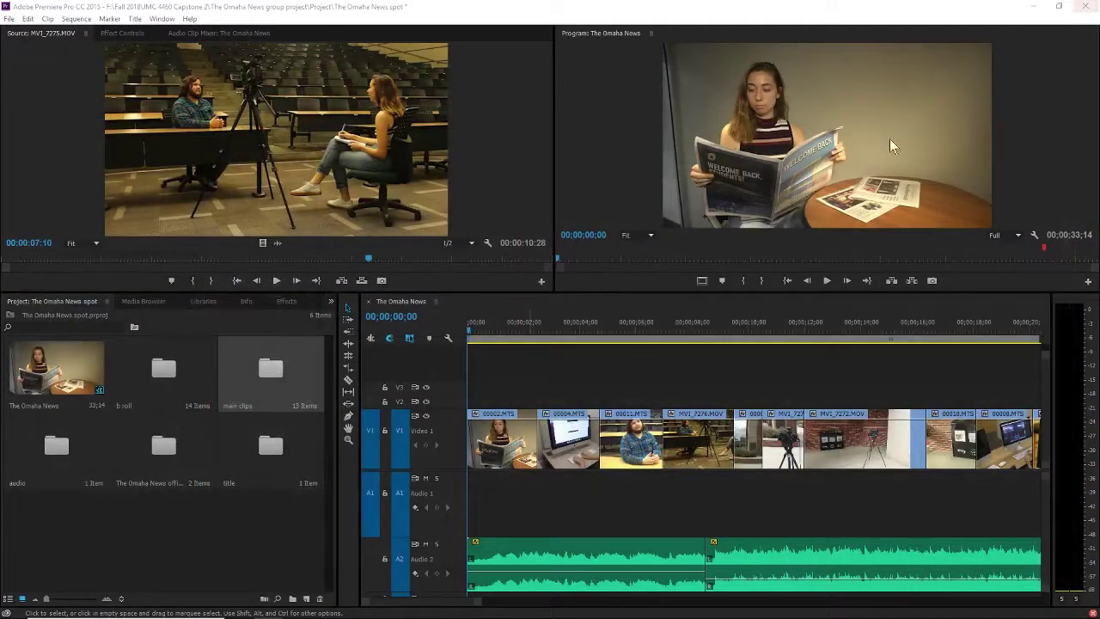
double_click(74, 458)
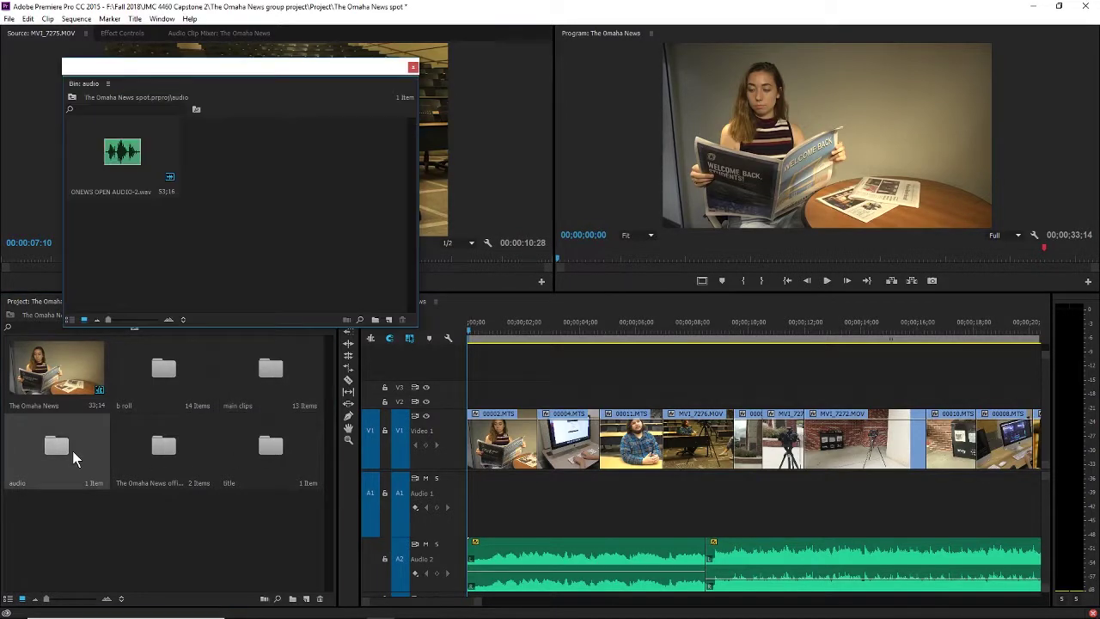
right_click(102, 250)
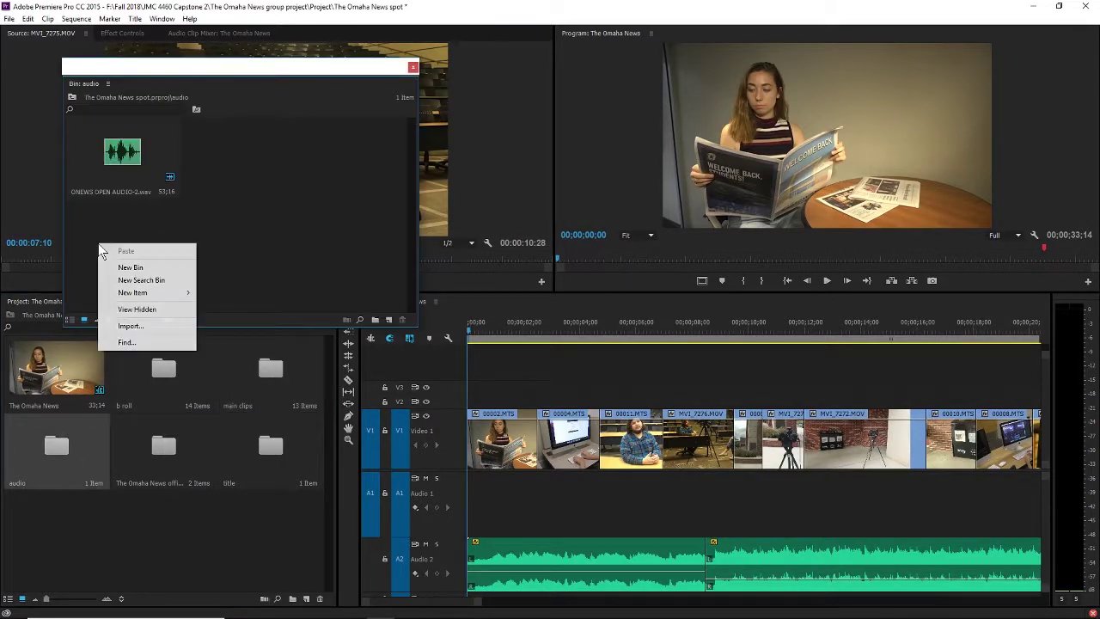
left_click(129, 326)
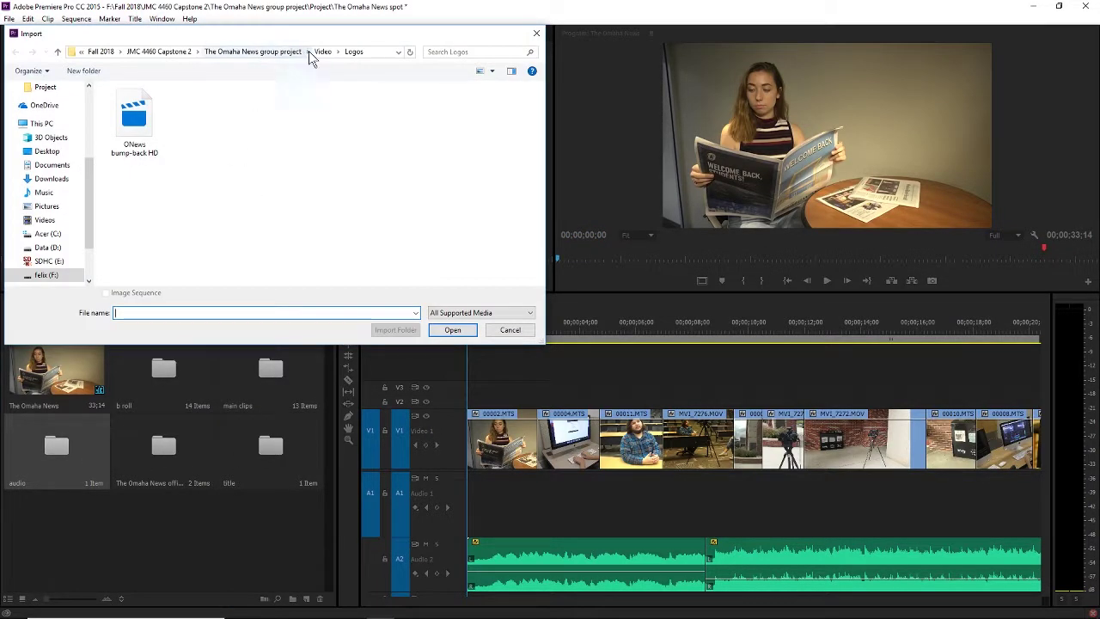
left_click(283, 53)
double_click(168, 104)
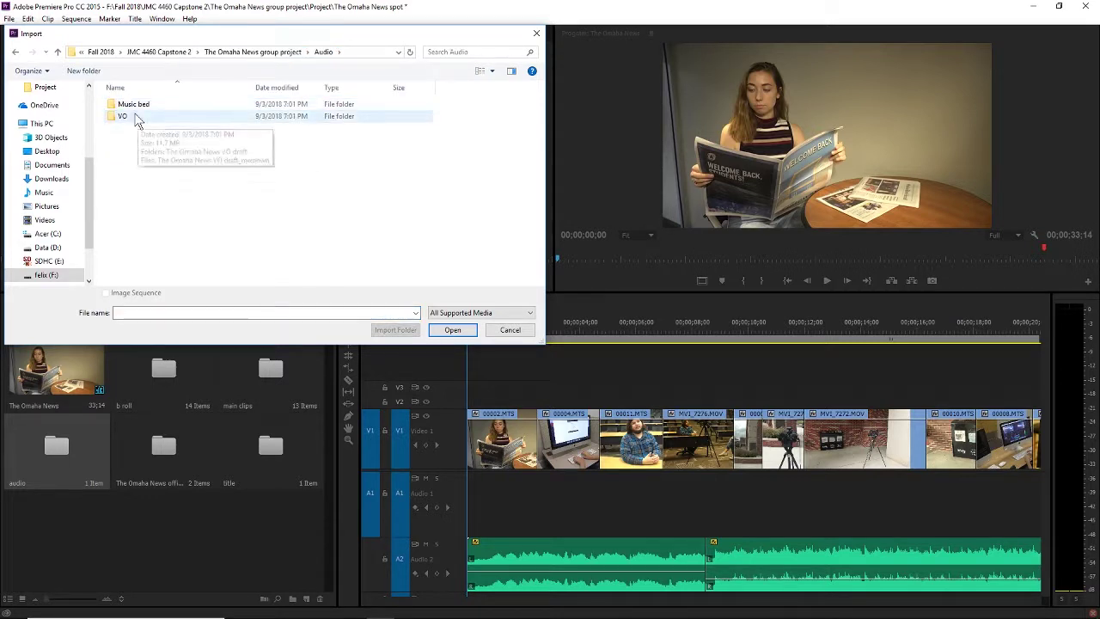
double_click(136, 116)
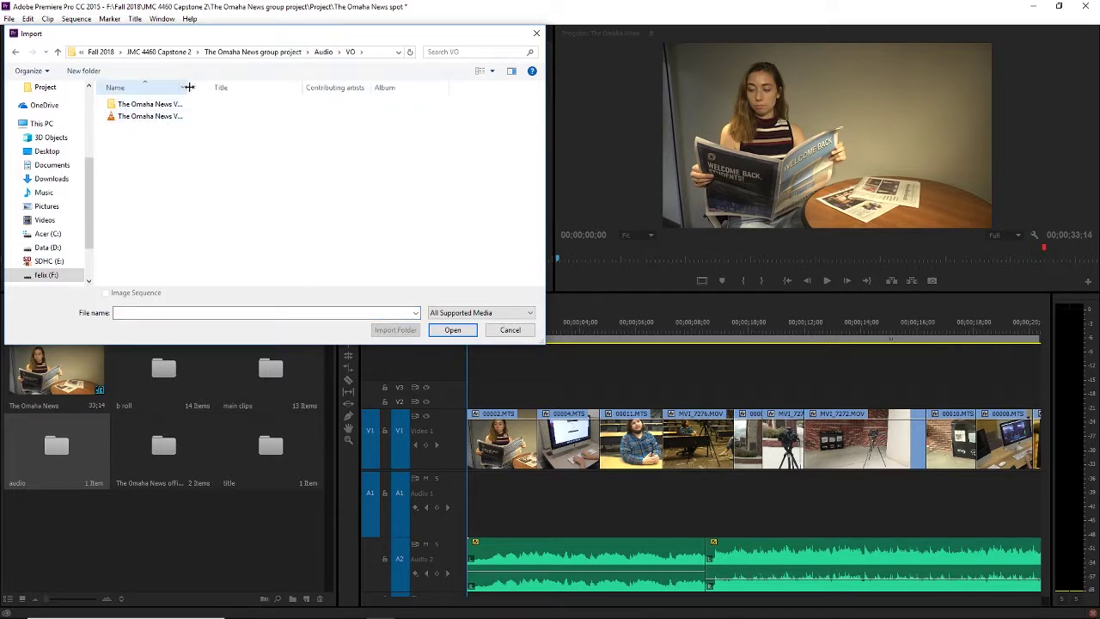
left_click_drag(193, 87, 263, 86)
left_click(180, 116)
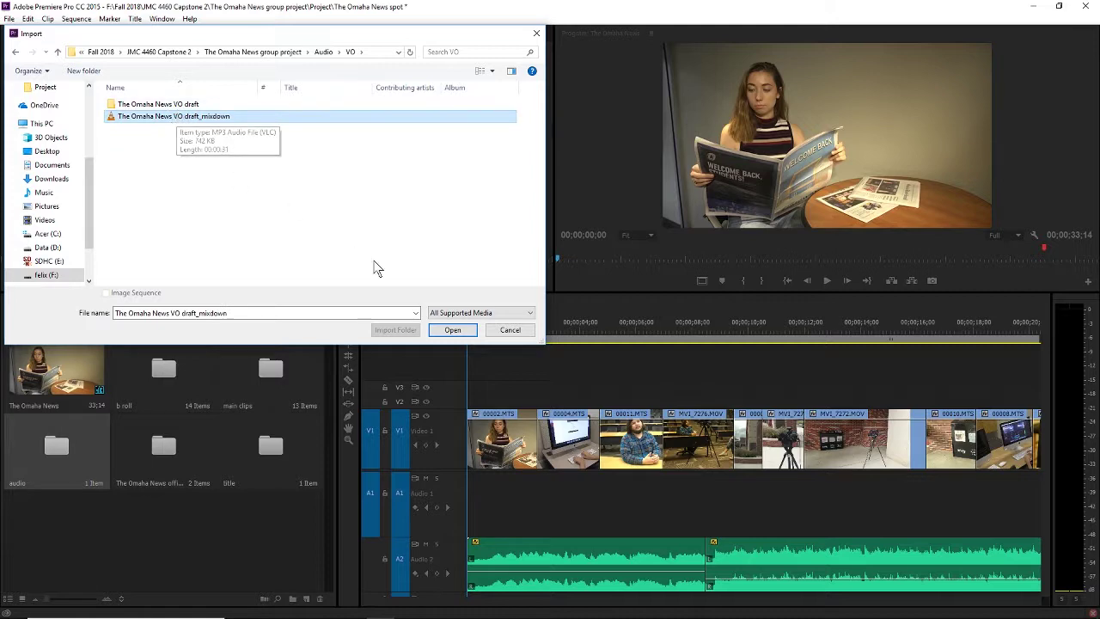
left_click(453, 330)
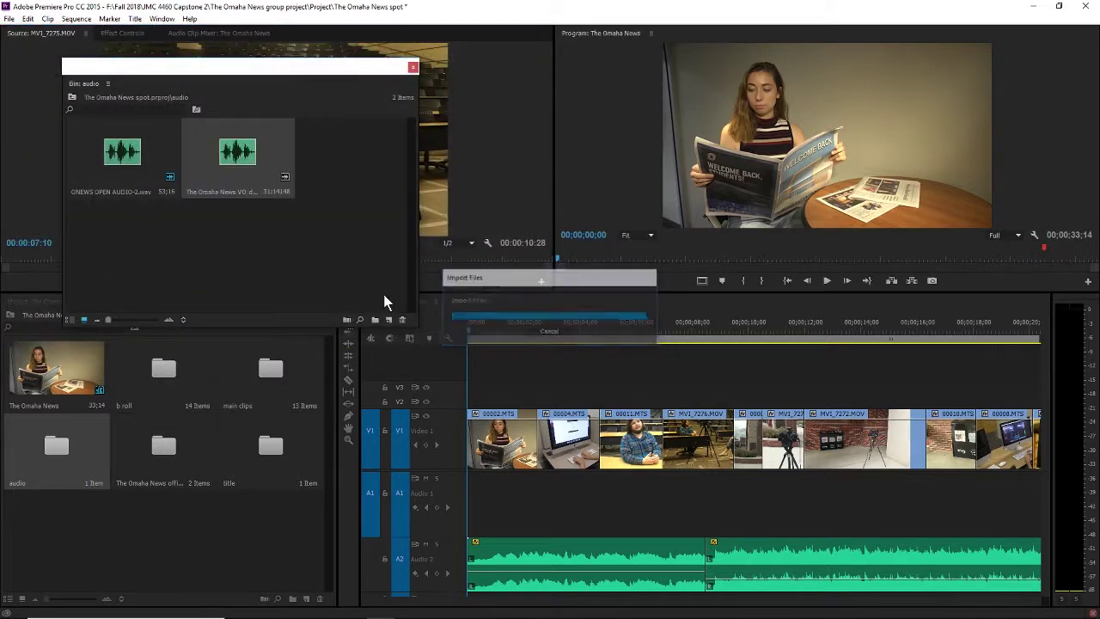
Step: Place the voice-over mixdown on Audio 1 at the sequence start, close the audio bin, and reduce the height of the Audio 2 track
left_click_drag(242, 153, 462, 503)
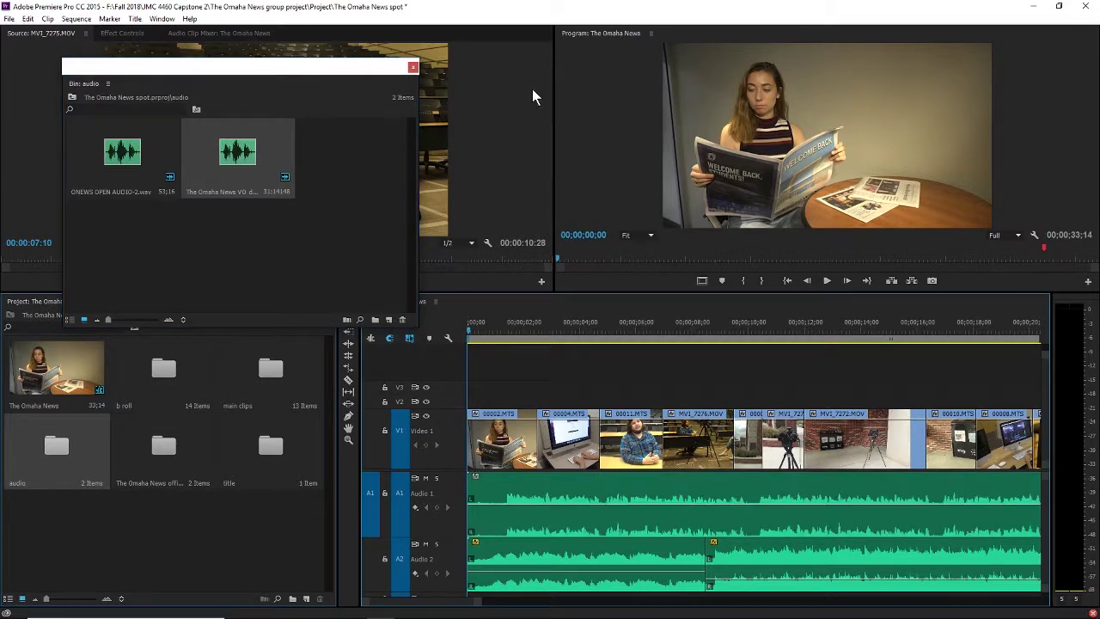
left_click(413, 67)
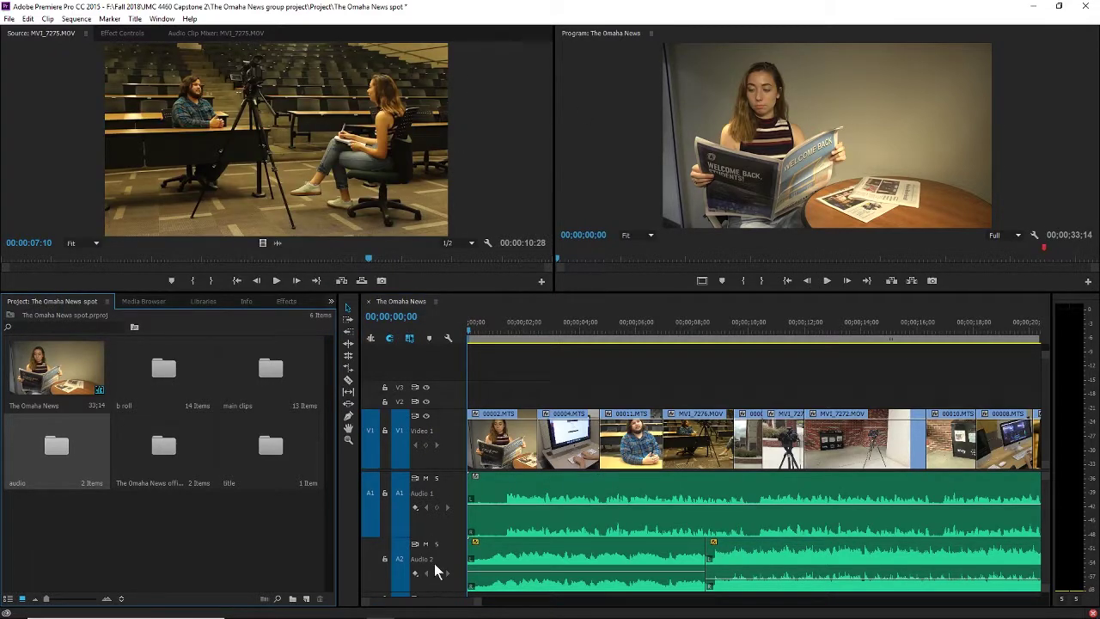
scroll(445, 556, "down", 3)
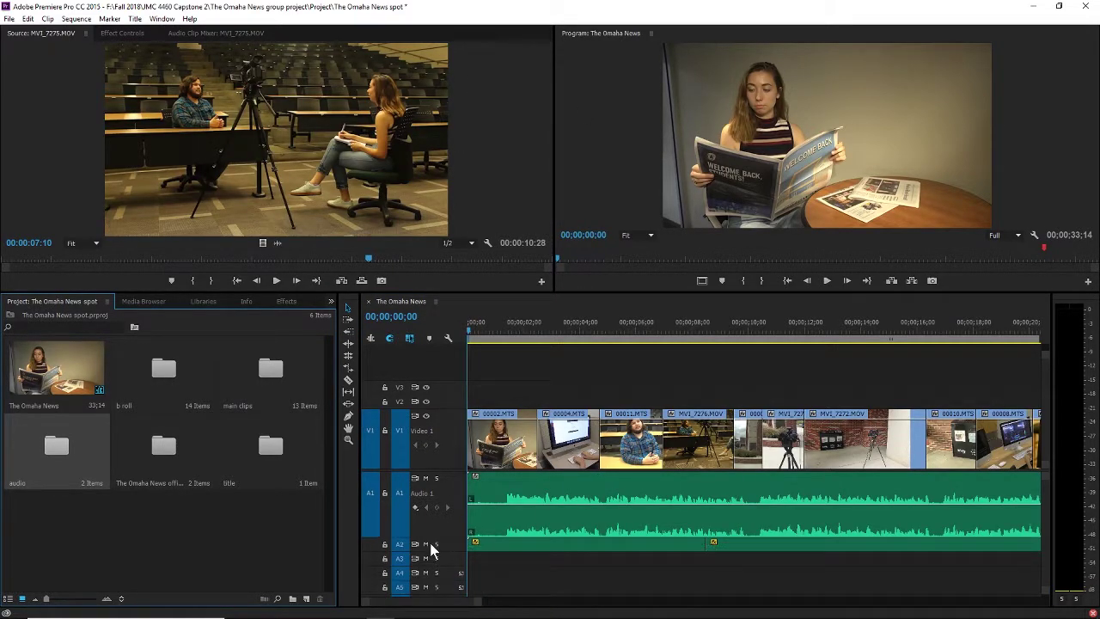
scroll(432, 550, "up", 2)
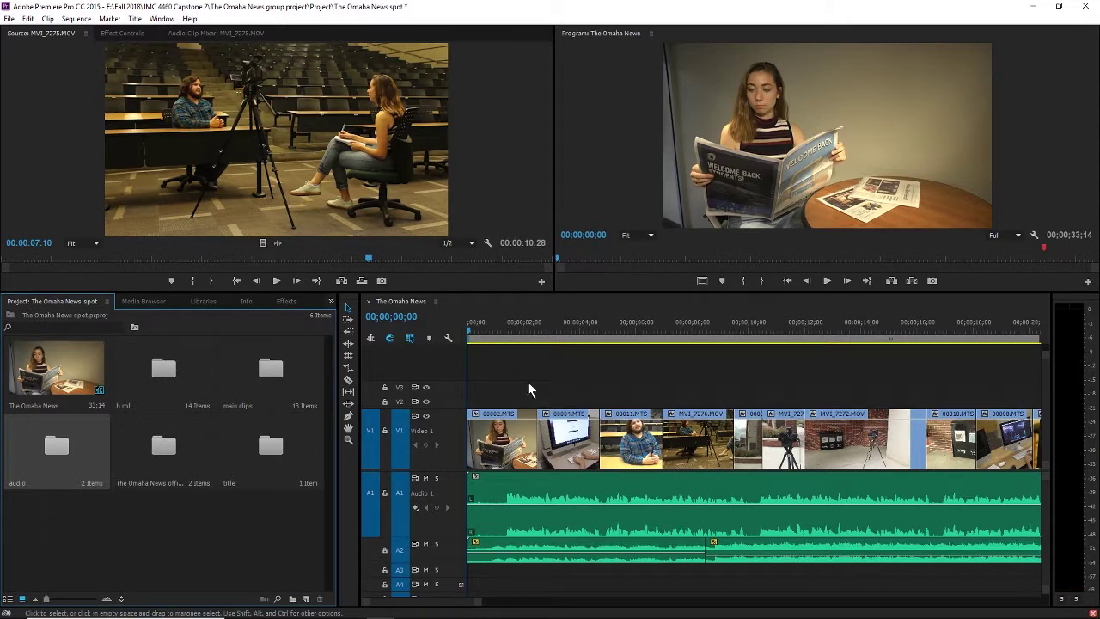
Step: Play the sequence opening with voice-over and music, mute Audio 2, and replay the voice-over alone from the start
left_click(438, 332)
key("space")
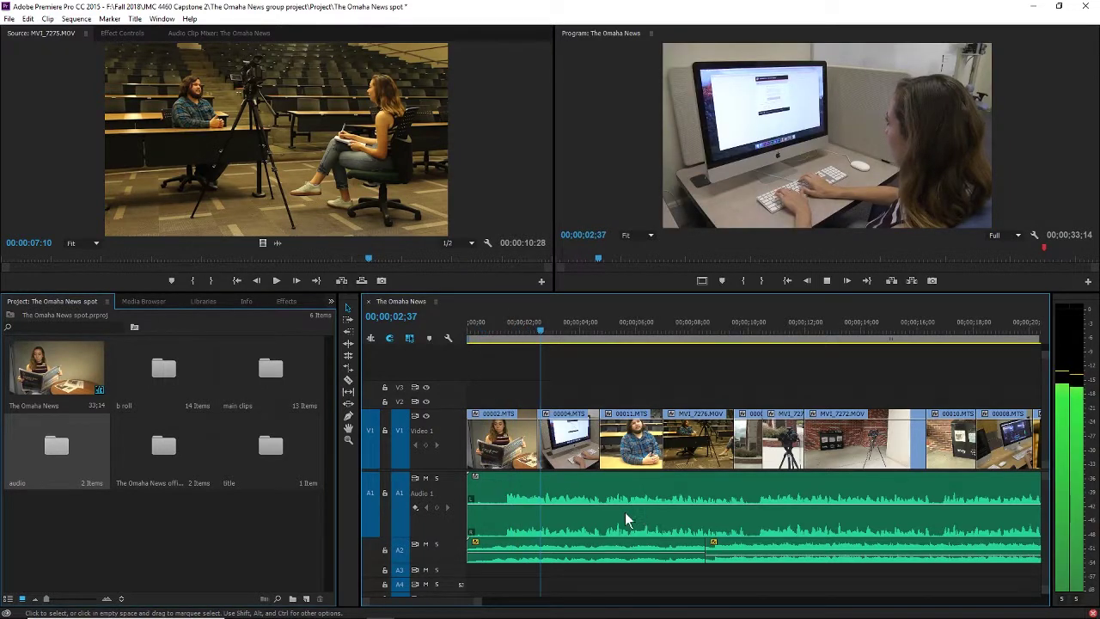
key("space")
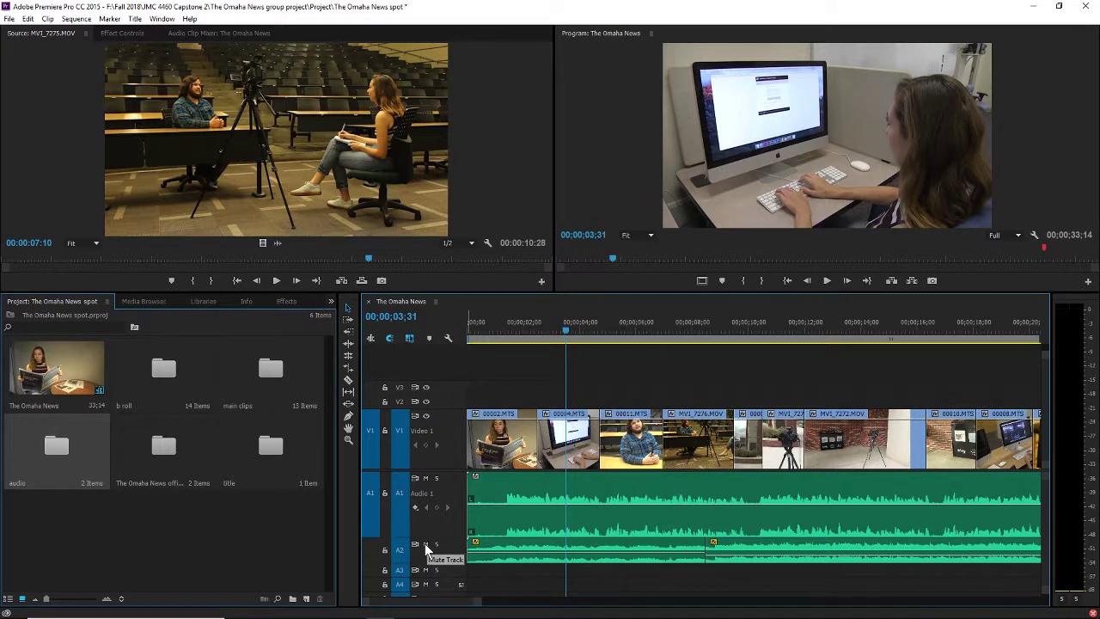
left_click_drag(484, 329, 389, 328)
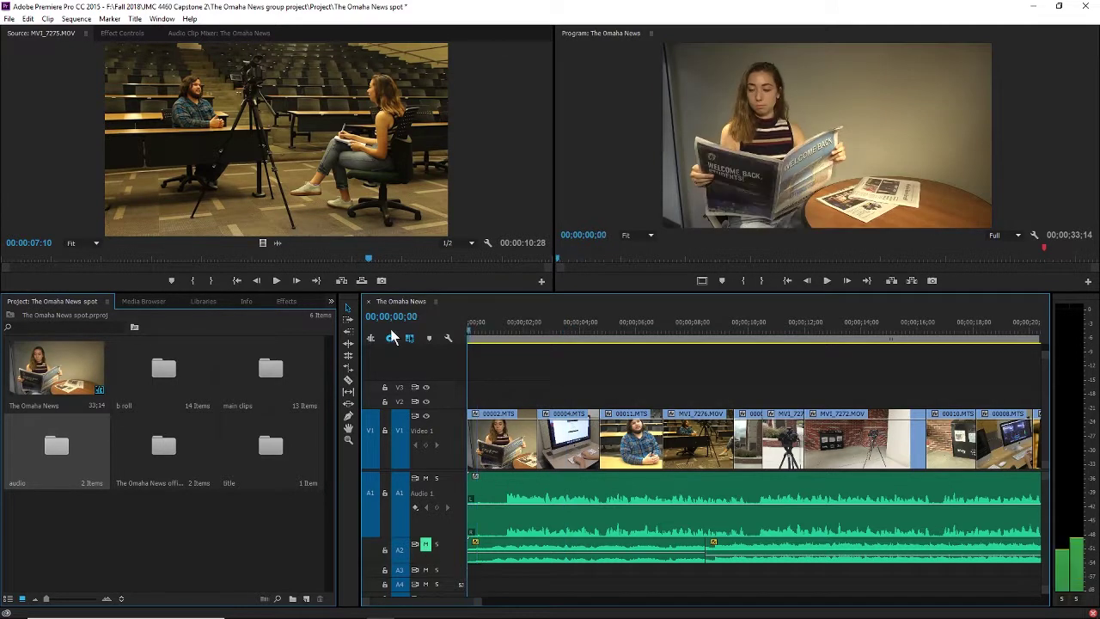
key("space")
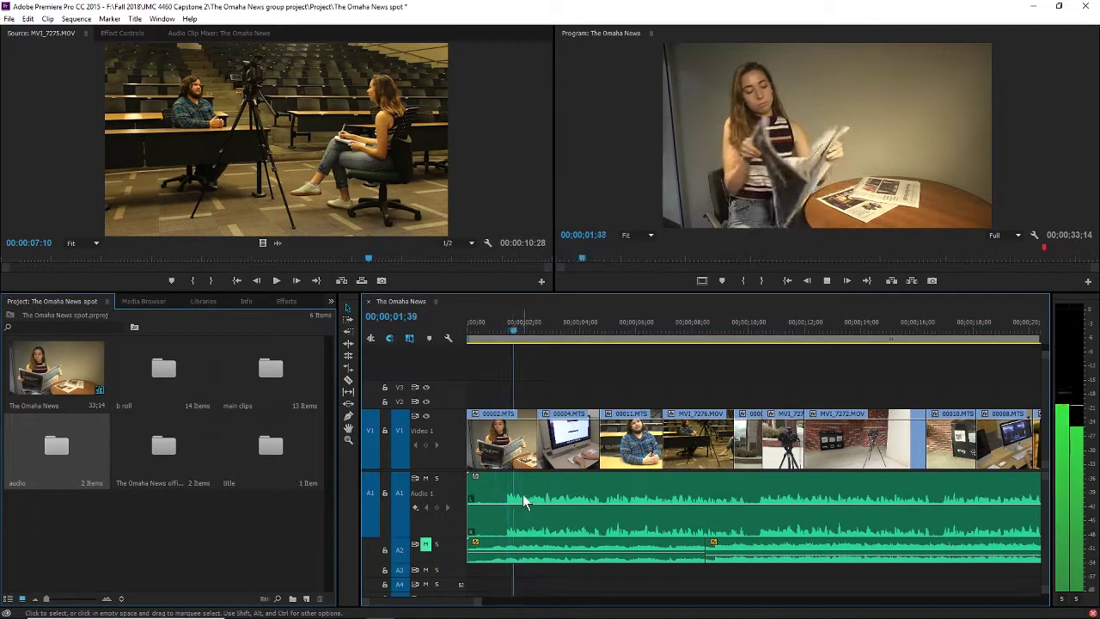
key("space")
Step: Cut off and delete the silent first second of the voice-over, and move the remaining clip to the sequence start
key("c")
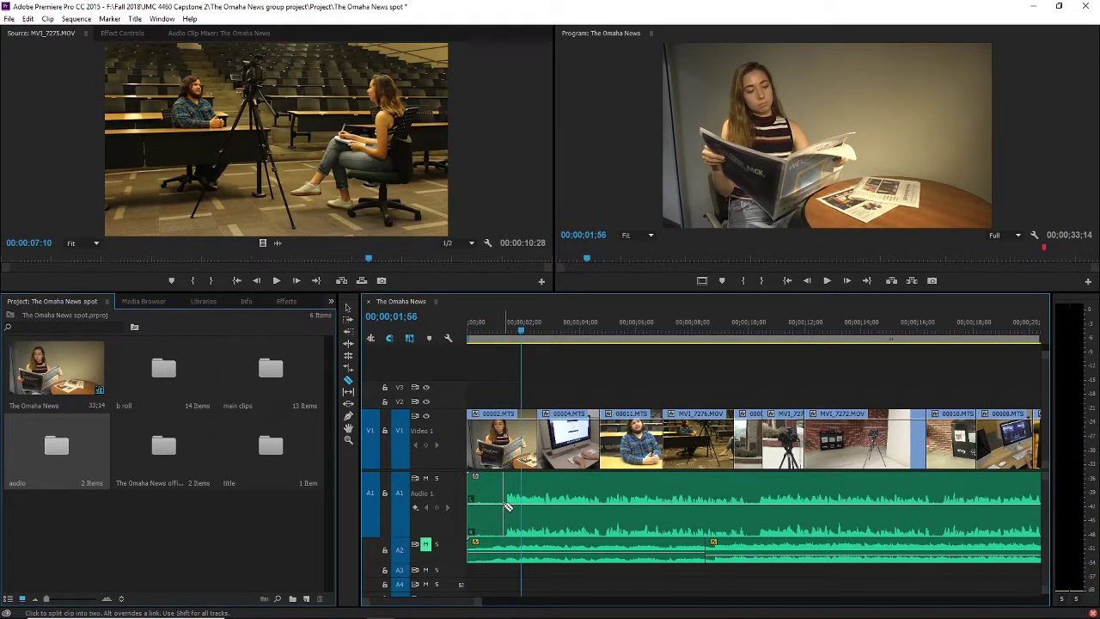
key("v")
left_click(486, 503)
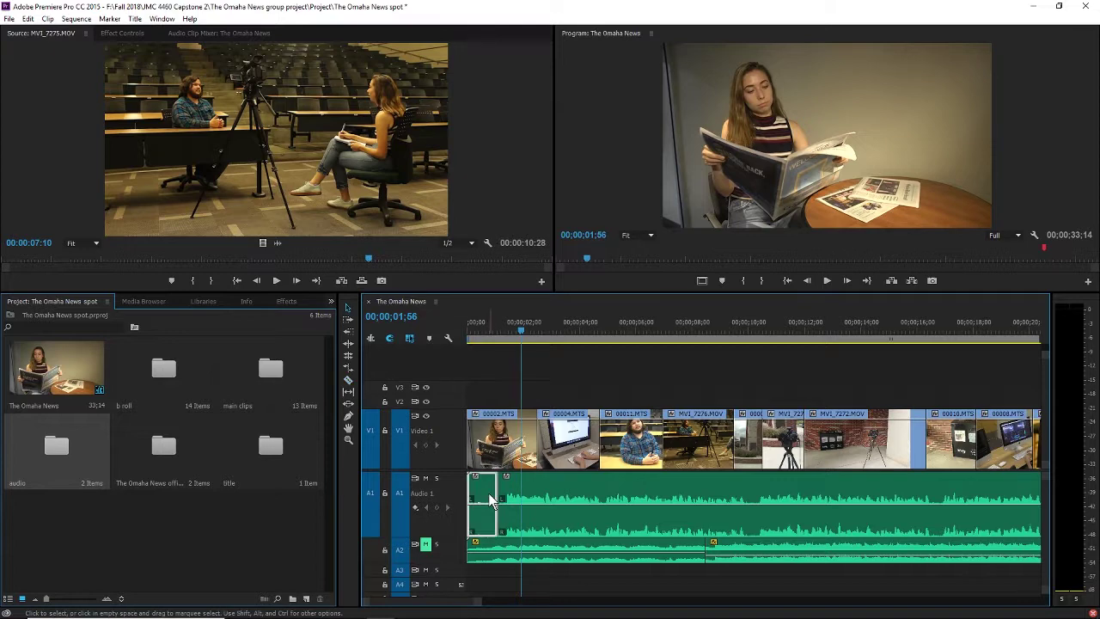
key("Delete")
left_click_drag(587, 503, 519, 498)
Step: Raise the voice-over clip's volume and play it back from the start to about 9 seconds
left_click(483, 331)
key("space")
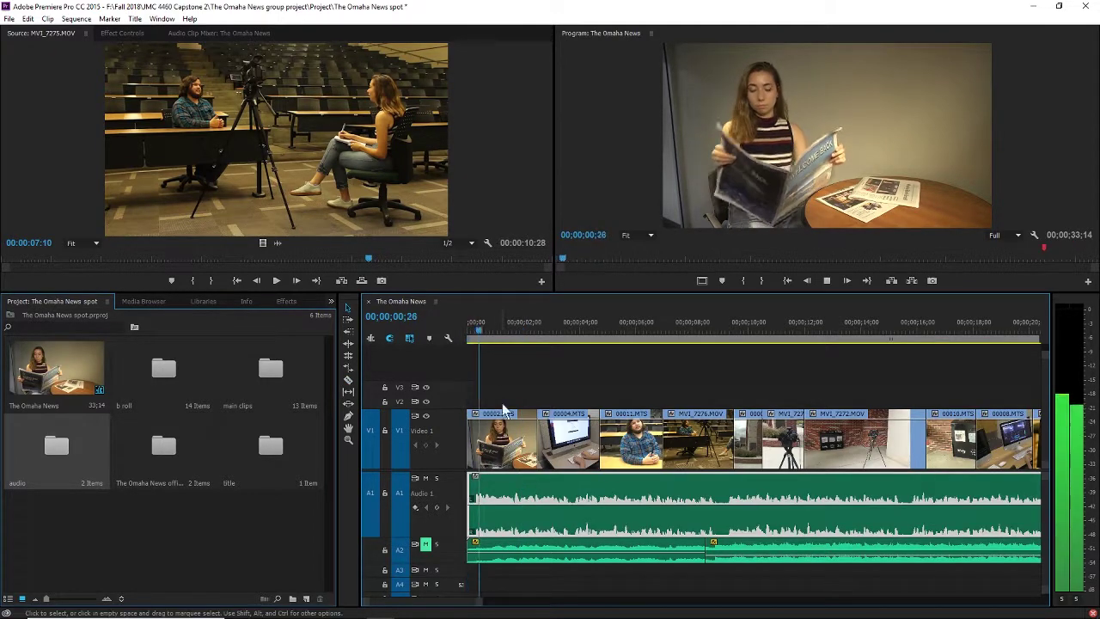
key("space")
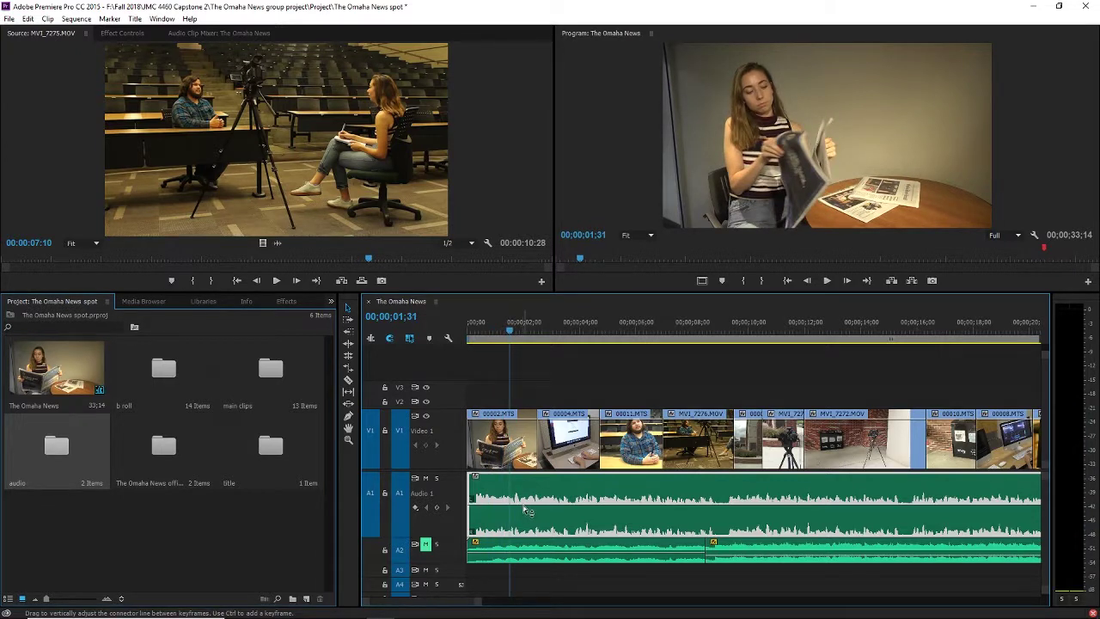
mouse_move(527, 511)
left_mouse_down()
mouse_move(526, 538)
mouse_move(527, 495)
left_mouse_up()
key("space")
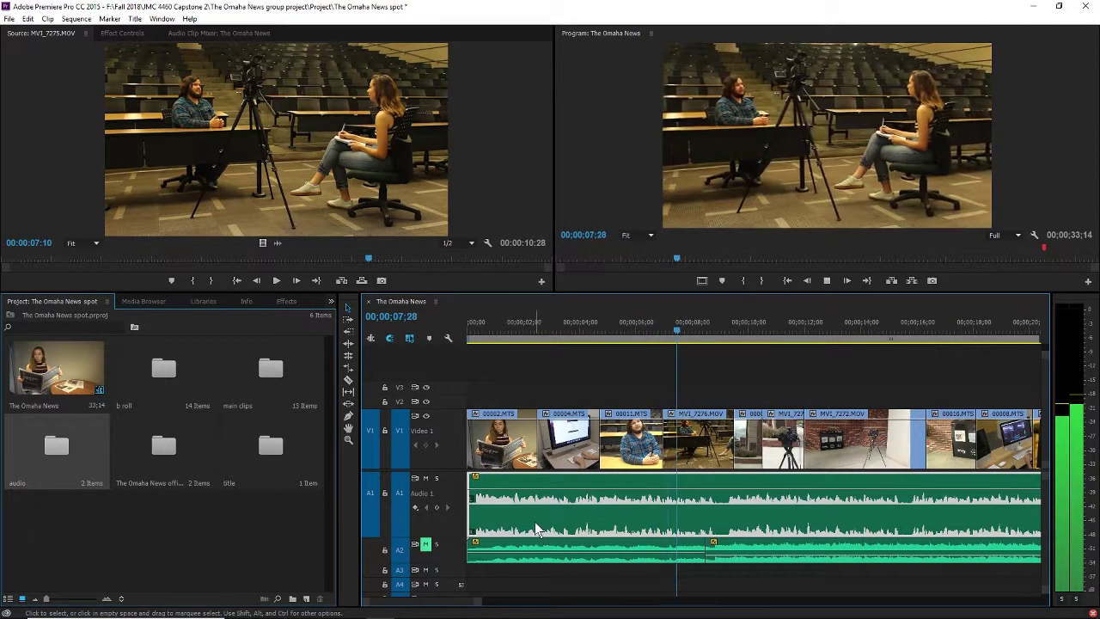
key("space")
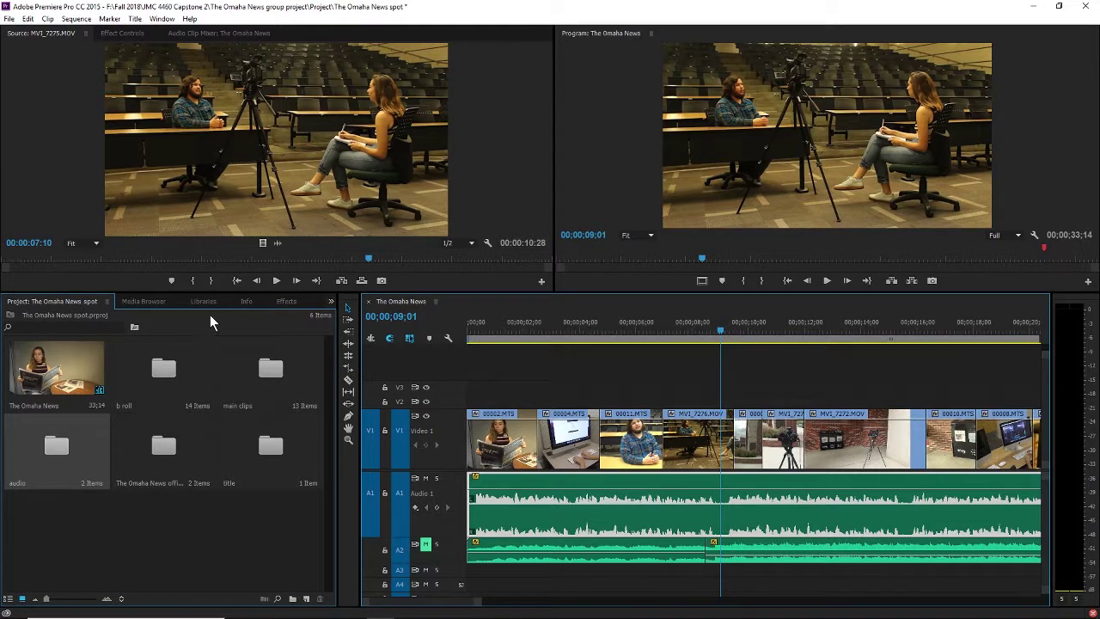
Step: Lower the voice-over clip's volume again and apply the Single-band Compressor audio effect to it
left_click(284, 300)
left_click(9, 342)
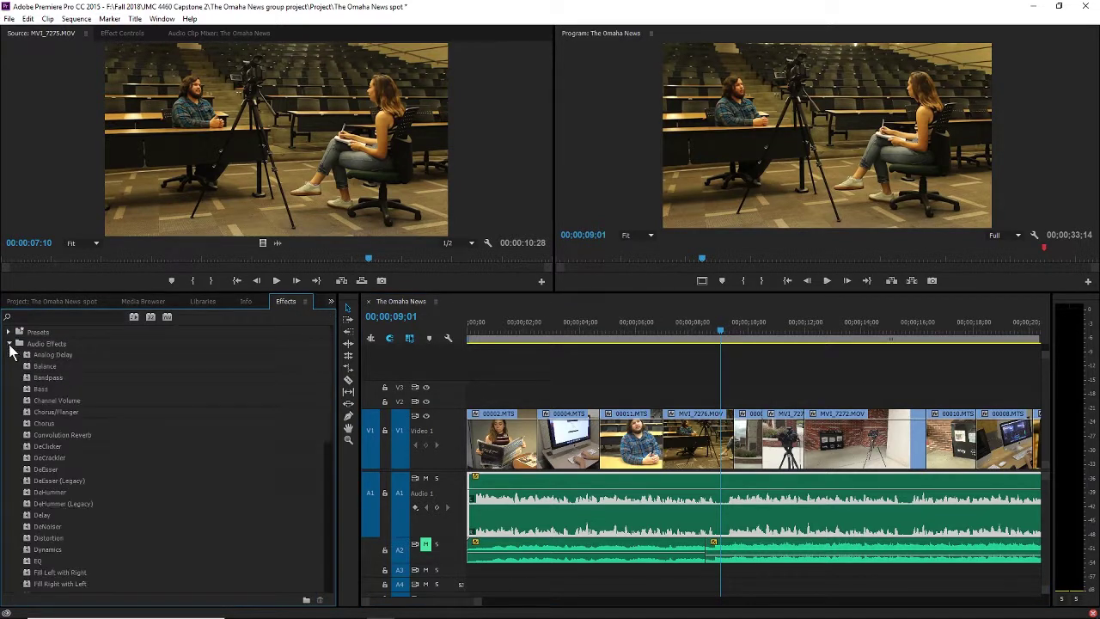
scroll(102, 351, "down", 1)
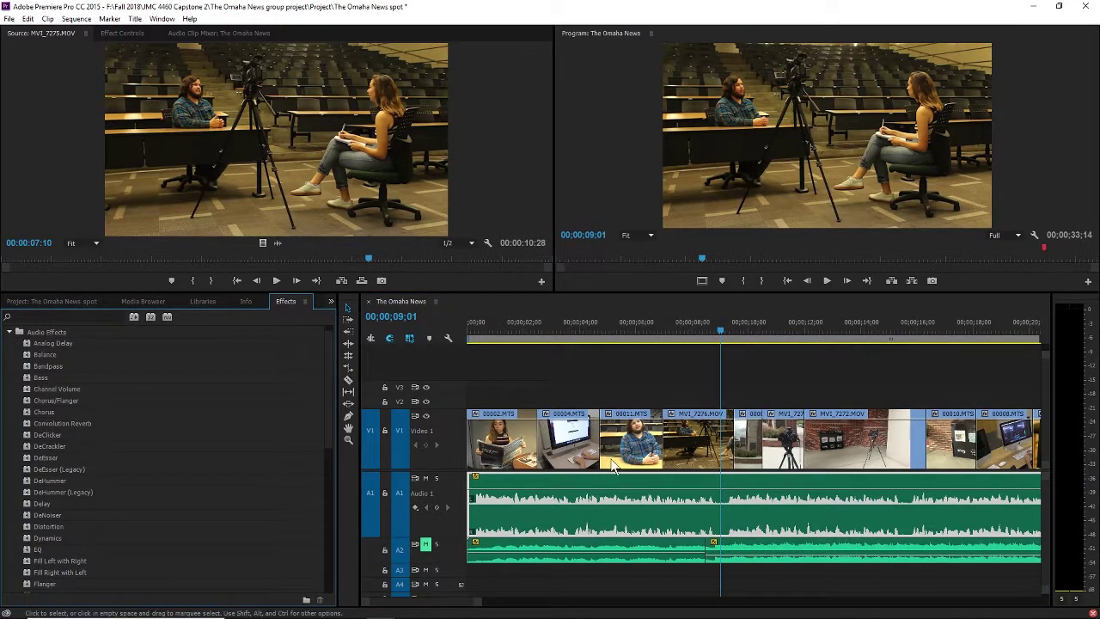
left_click_drag(592, 491, 594, 506)
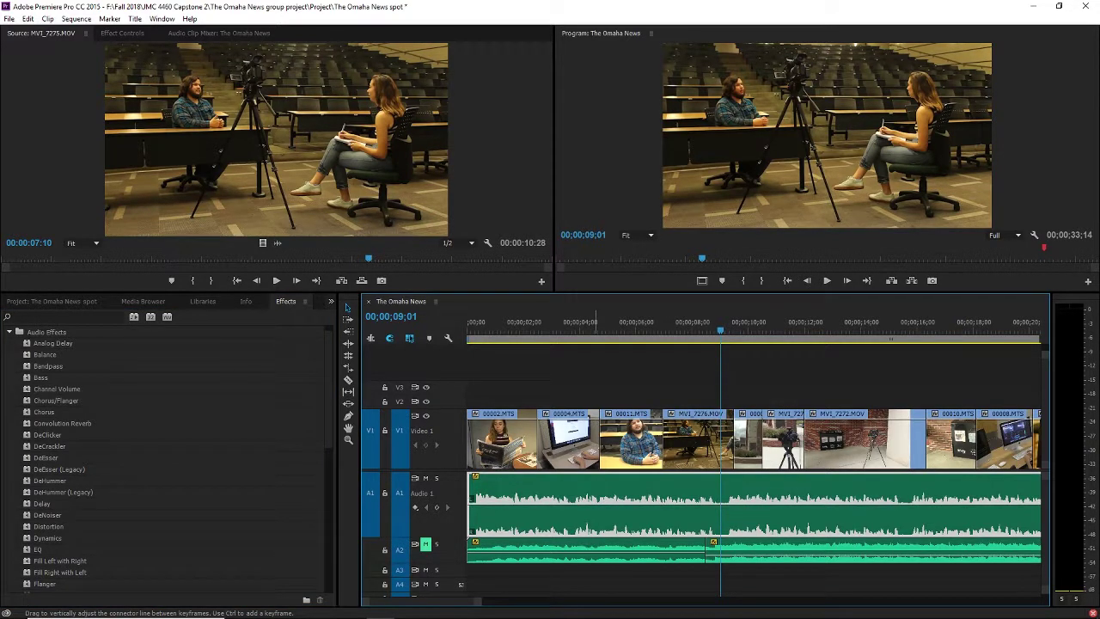
scroll(103, 492, "down", 10)
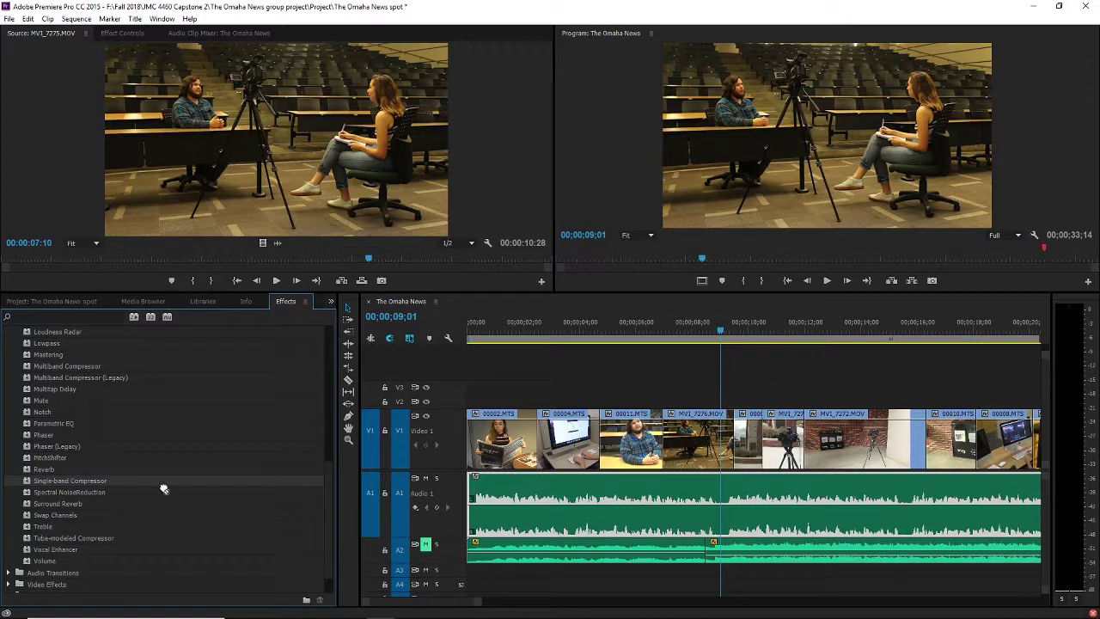
left_click_drag(163, 489, 817, 500)
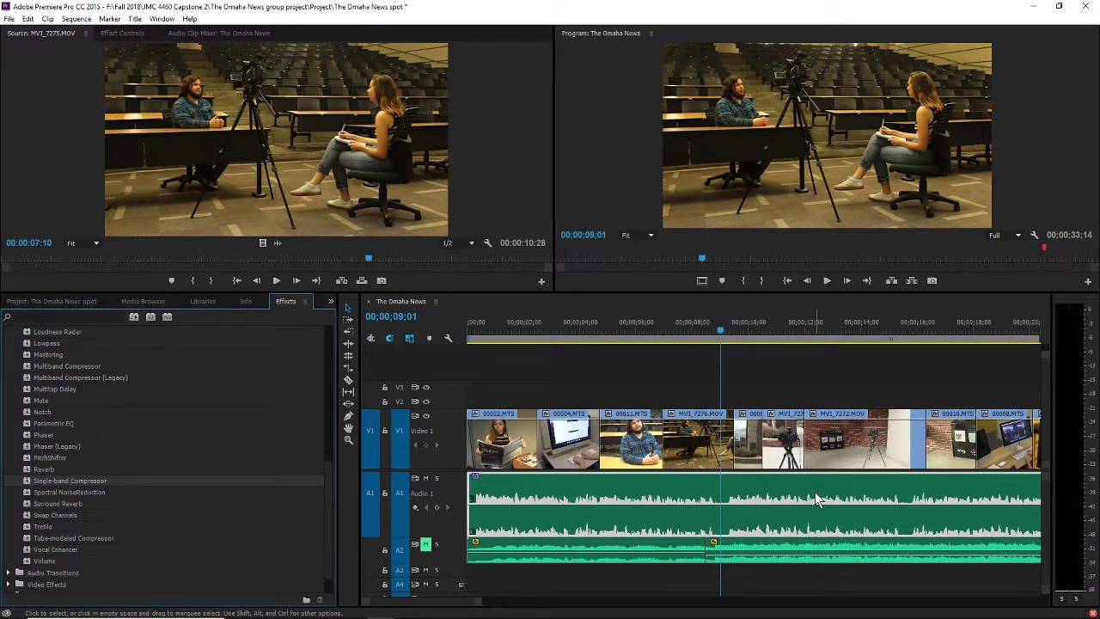
Step: Open the Single-band Compressor's custom setup and play the voice-over from about 9 to 11 seconds to judge its sound
left_click(122, 35)
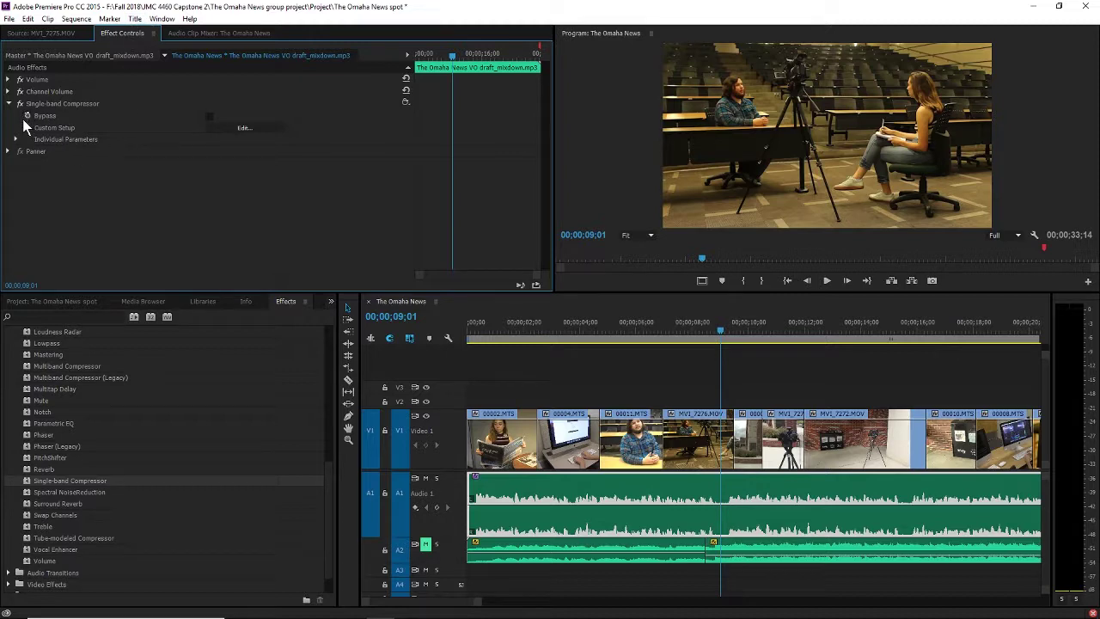
left_click(247, 129)
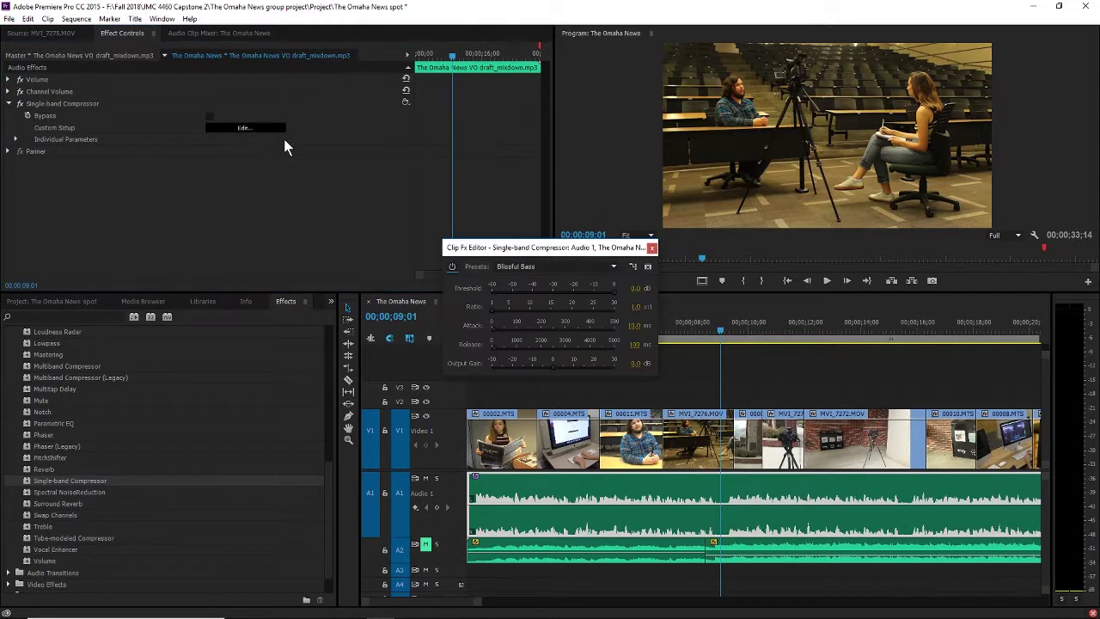
left_click_drag(537, 251, 301, 227)
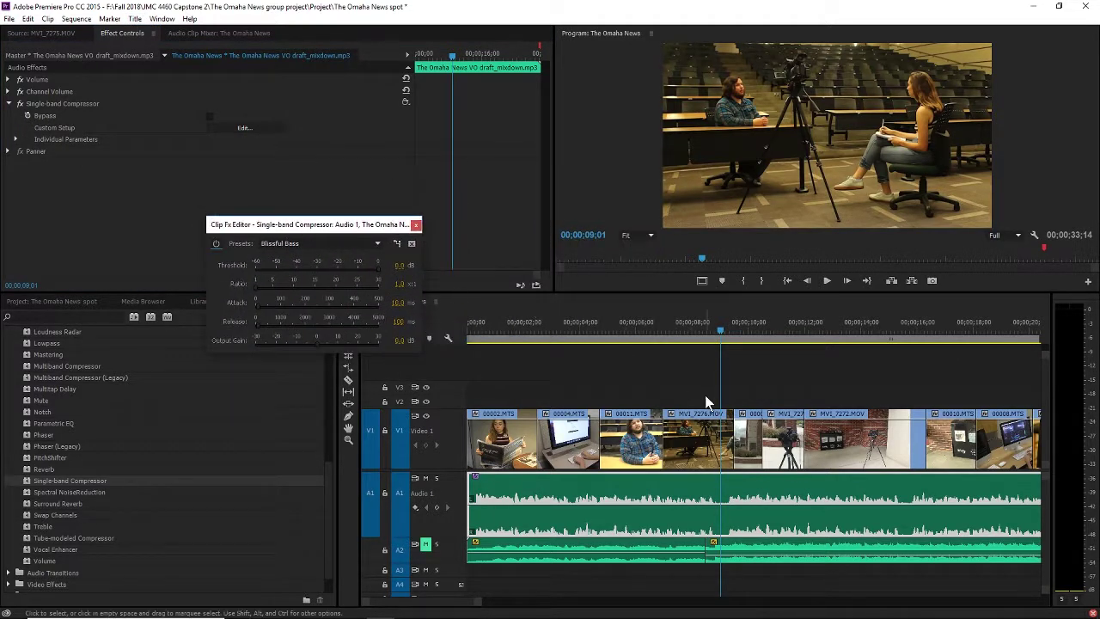
key("space")
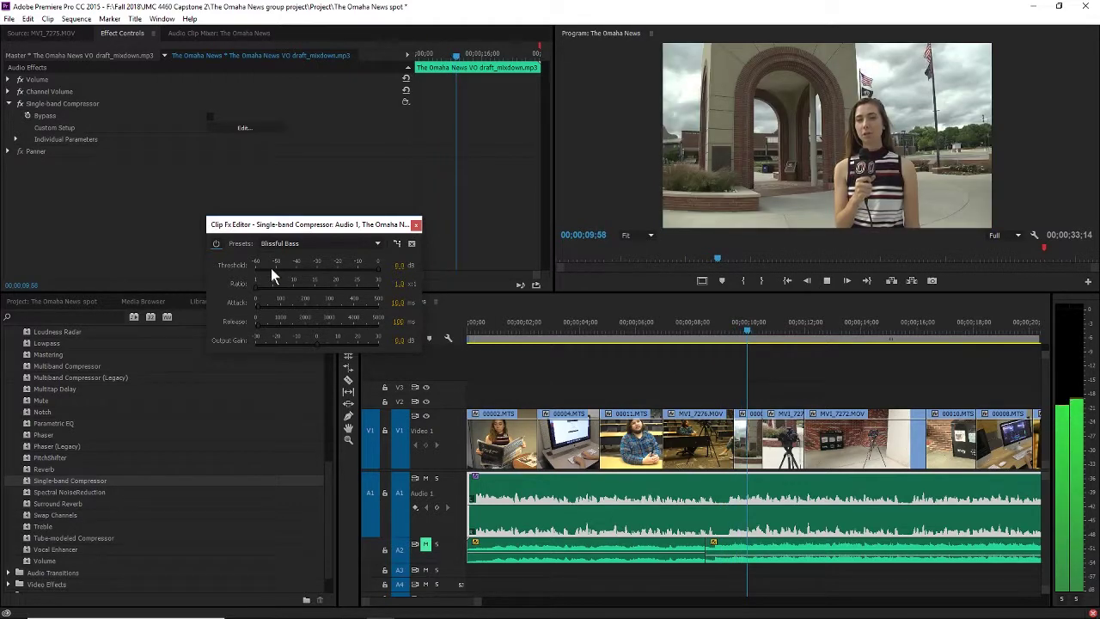
key("space")
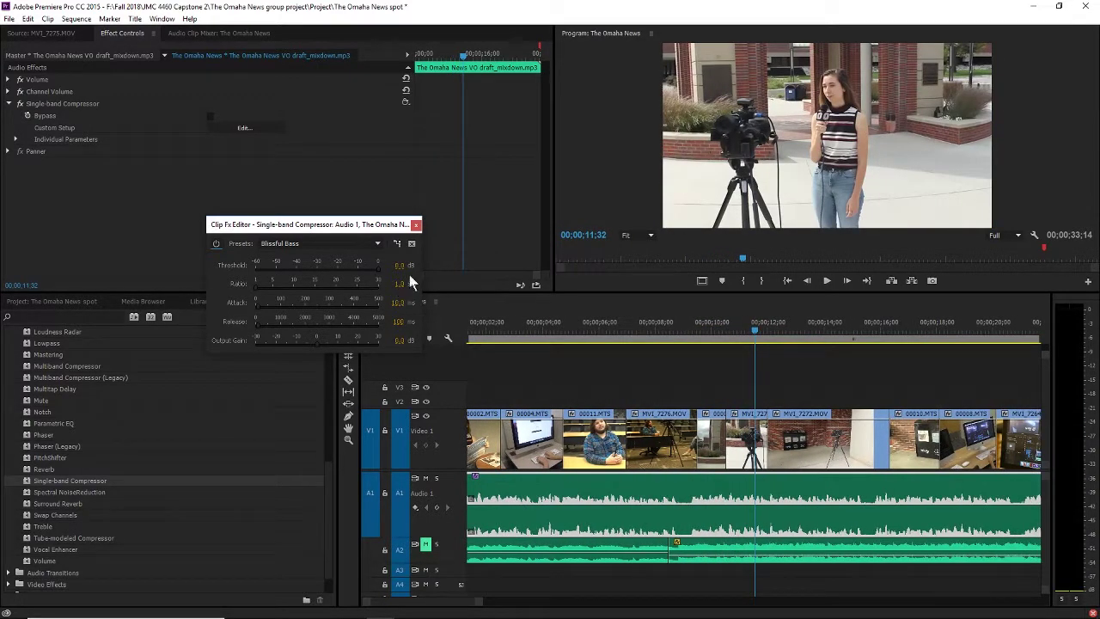
Step: Set the compressor preset to Brickwall Limiter and listen to the voice-over up to about 17 seconds
left_click(377, 243)
left_click(335, 266)
key("space")
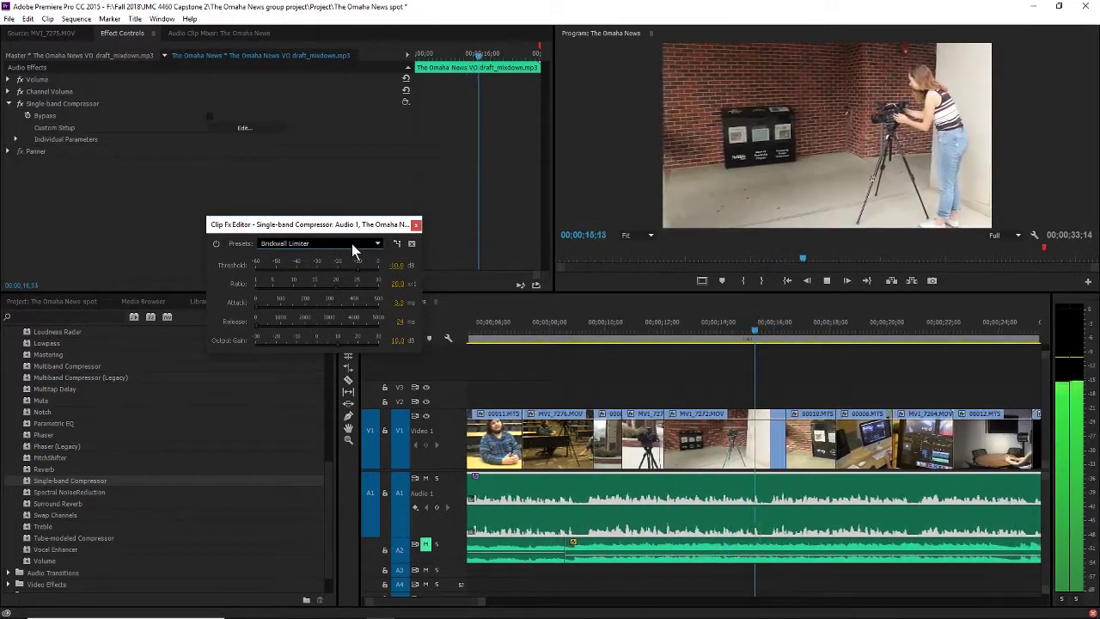
key("space")
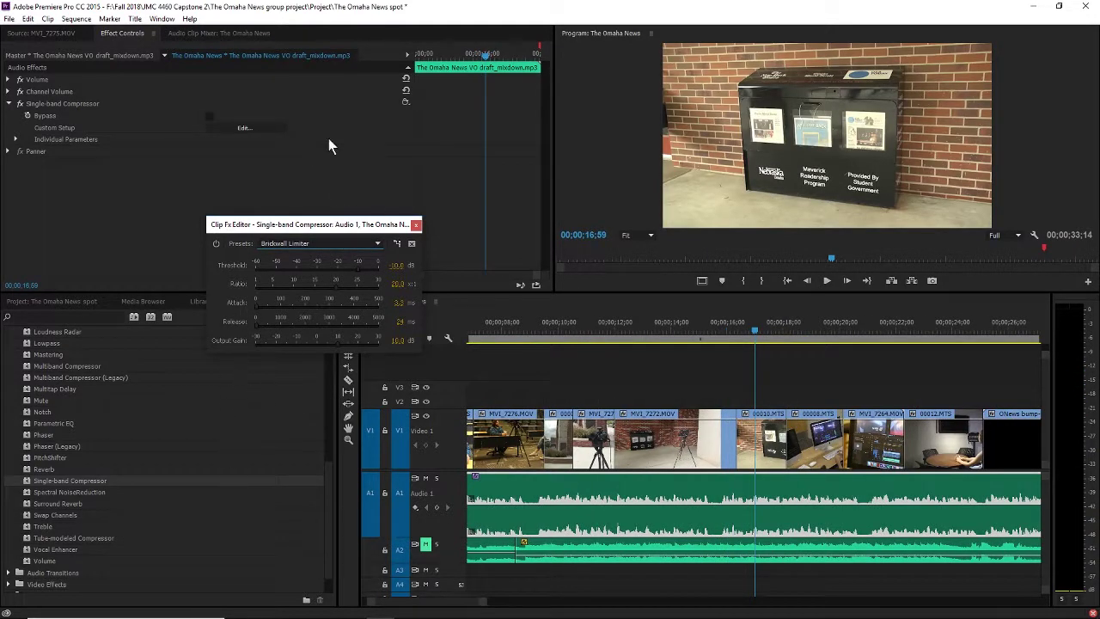
Step: Try the compressor's Voice Leveler and Voice Over presets, listening to Voice Over from about 17 to 20 seconds
left_click(297, 244)
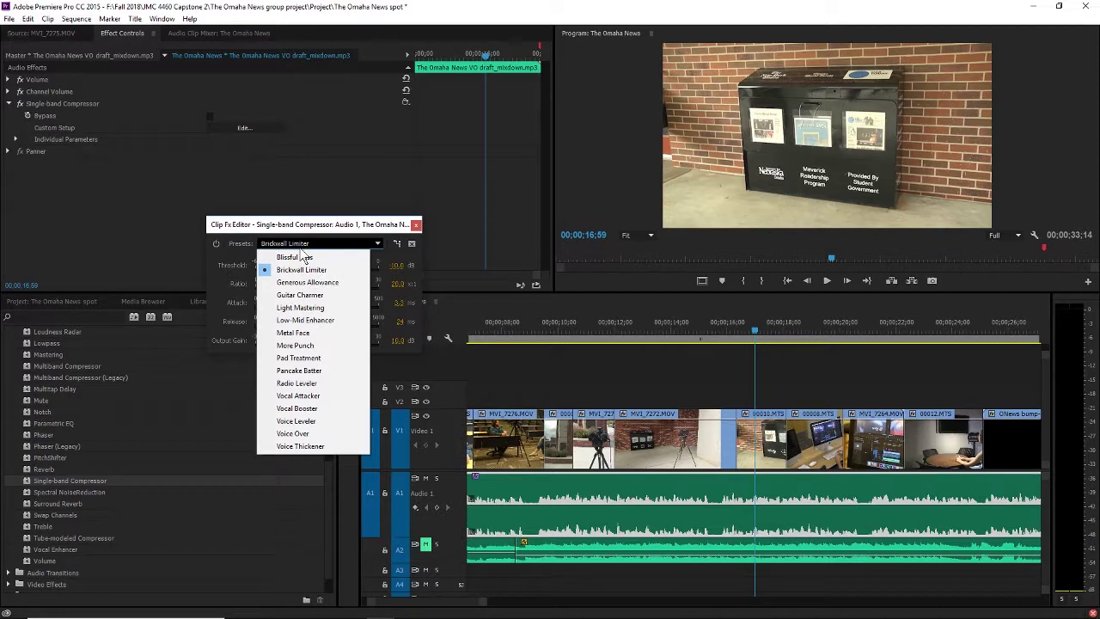
left_click(303, 420)
left_click(306, 242)
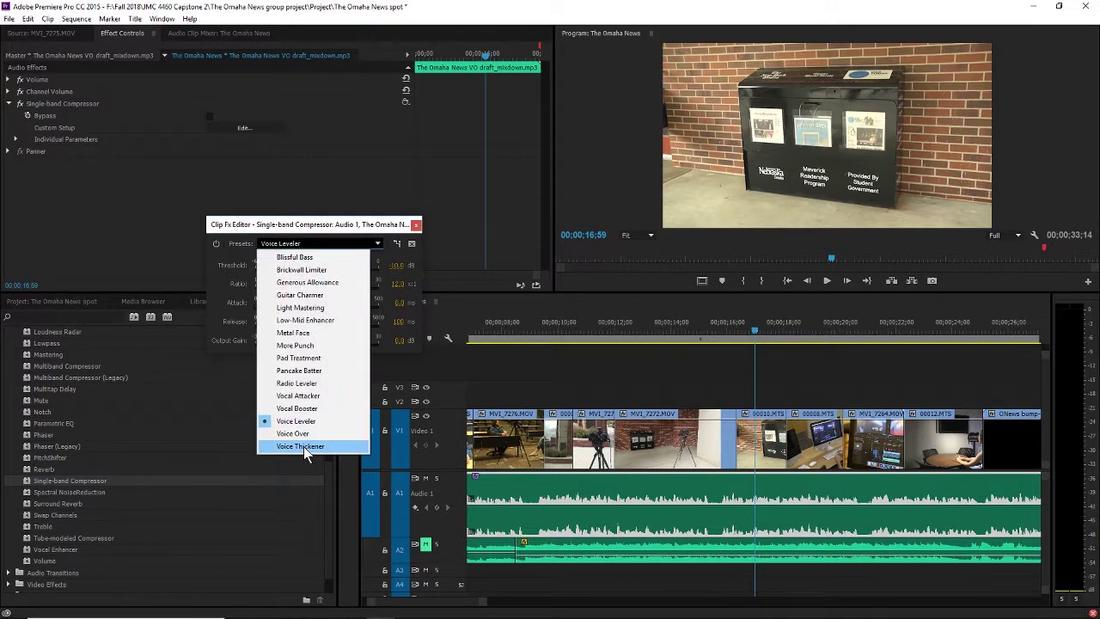
left_click(299, 433)
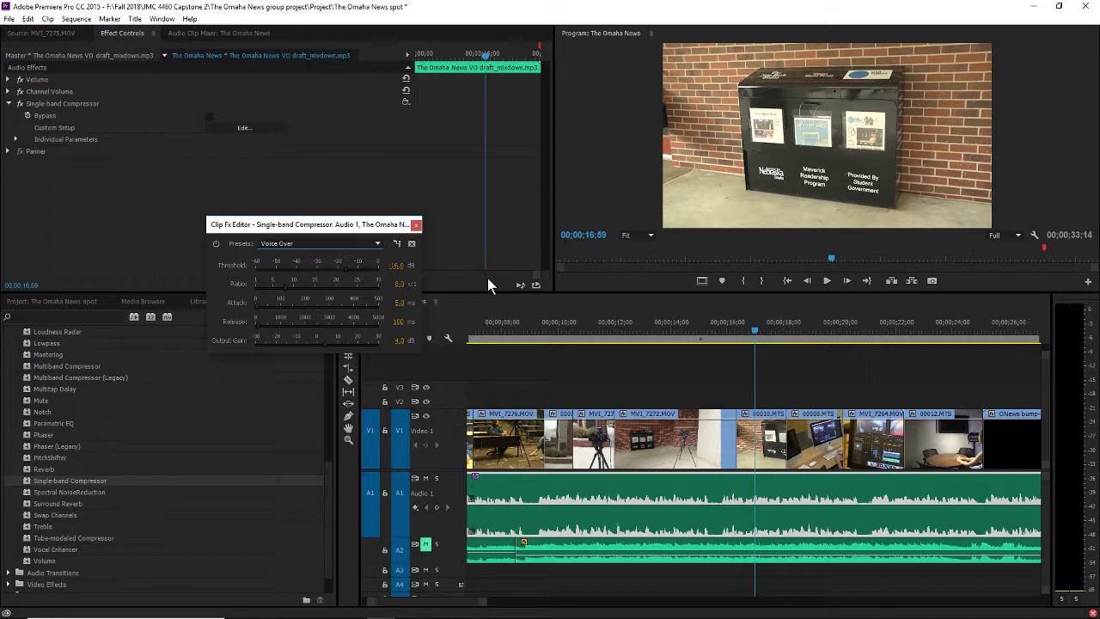
key("space")
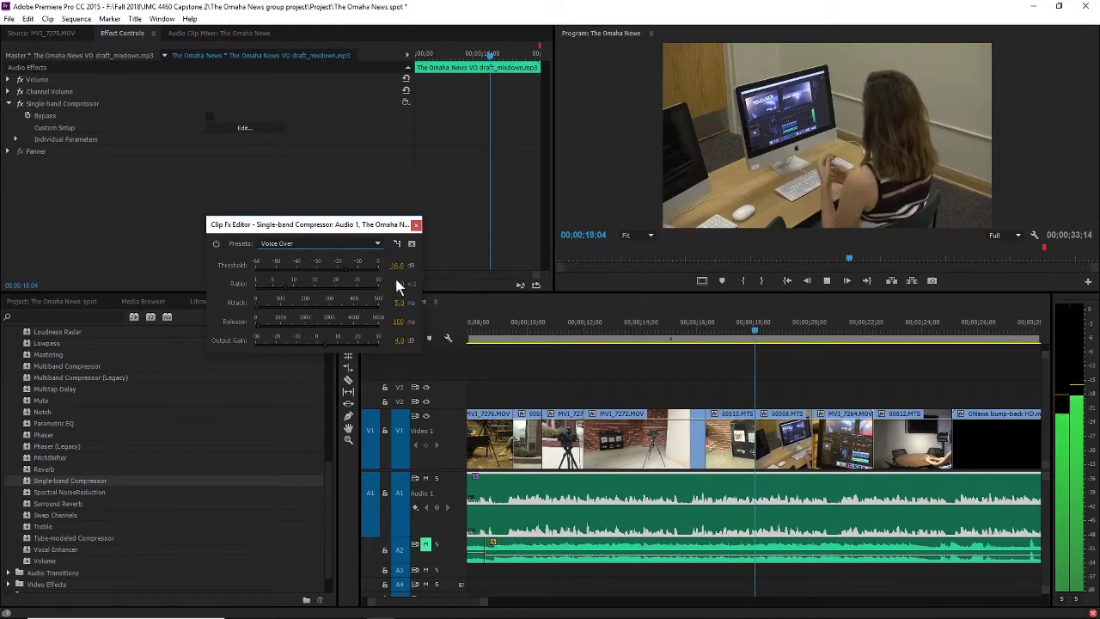
left_click(338, 243)
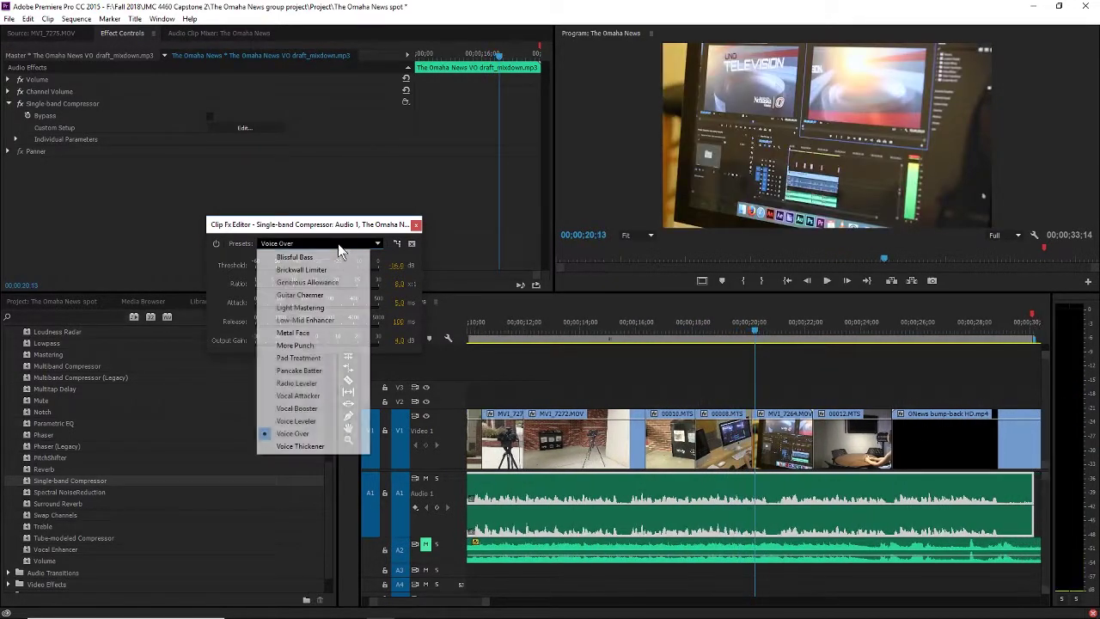
left_click(348, 421)
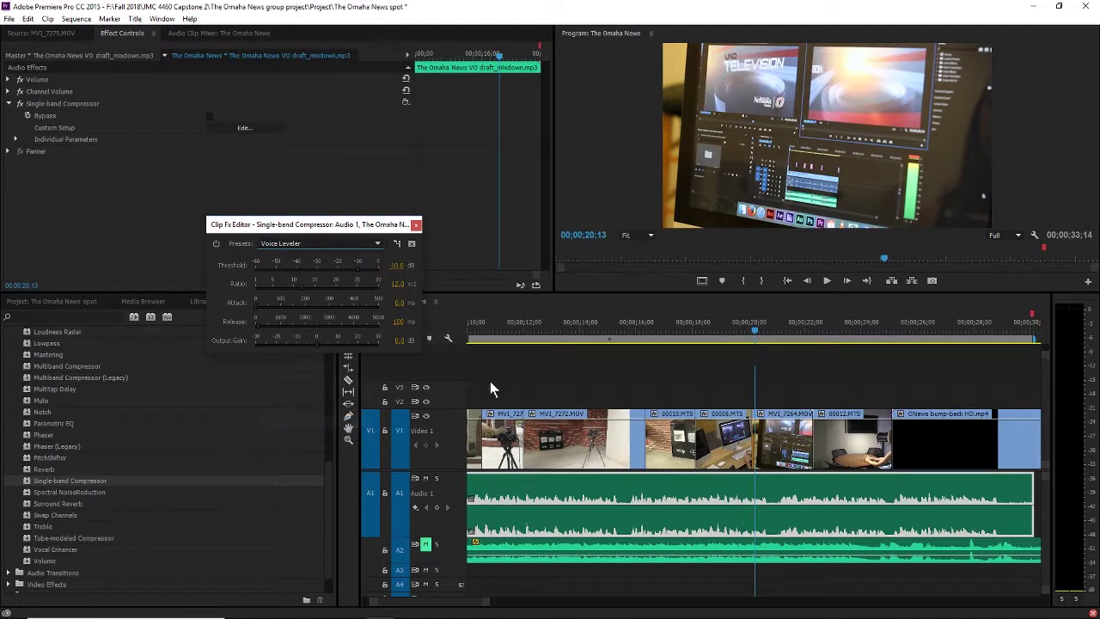
Step: Set the compressor preset to Vocal Booster and play the voice-over from the start to about 30 seconds
left_click(311, 245)
left_click(321, 410)
left_click_drag(530, 330, 323, 339)
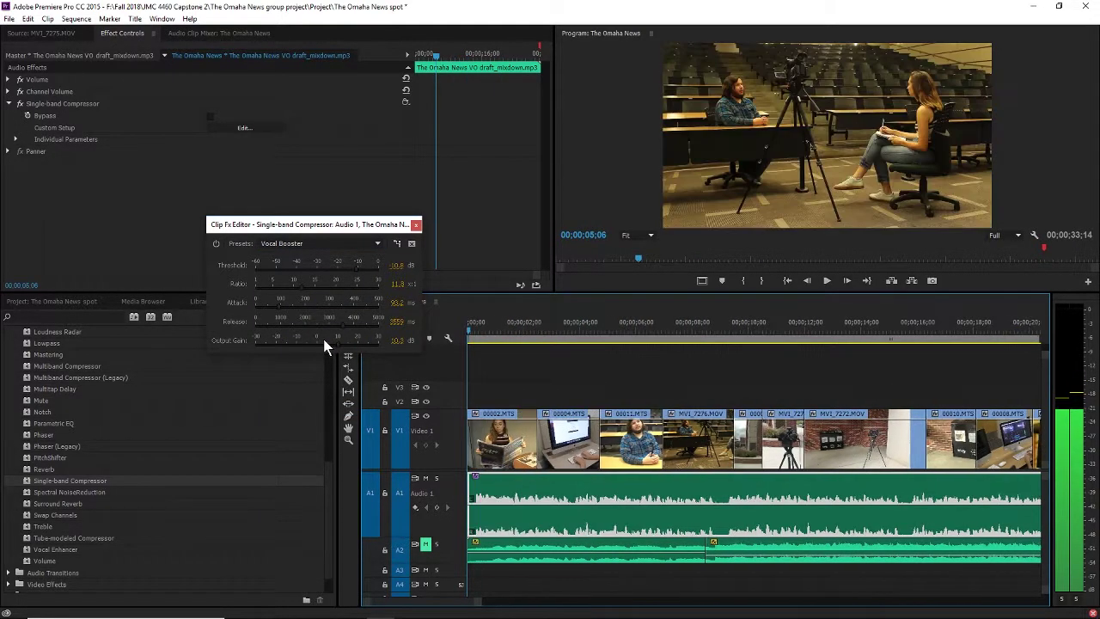
key("space")
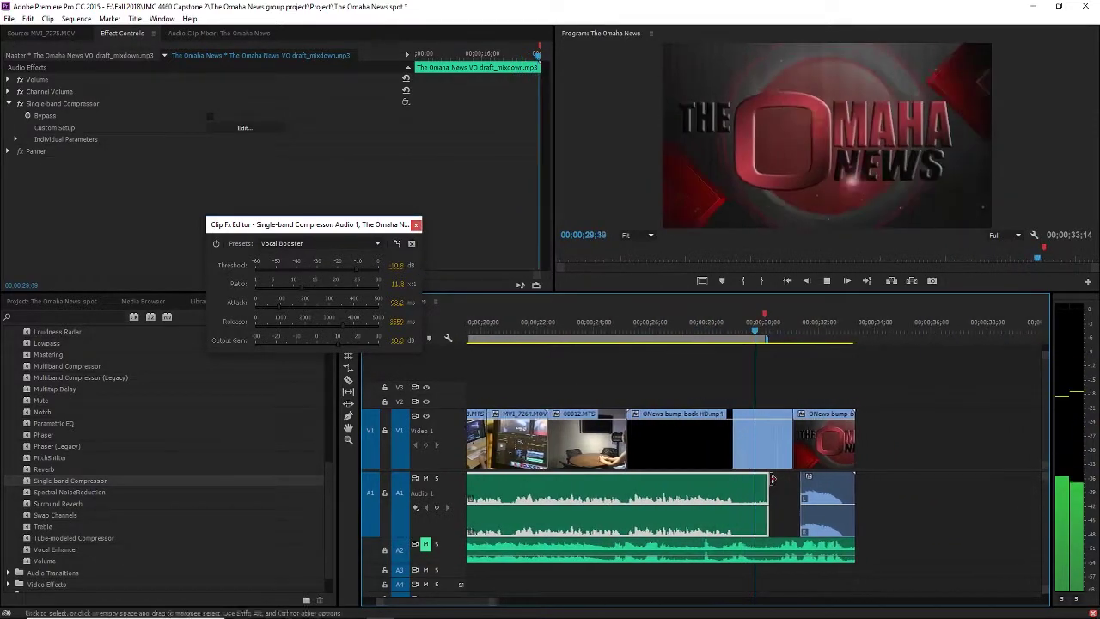
key("space")
Step: Cut the voice-over clip at about 29 seconds, delete its silent tail, and close the compressor's custom setup
key("c")
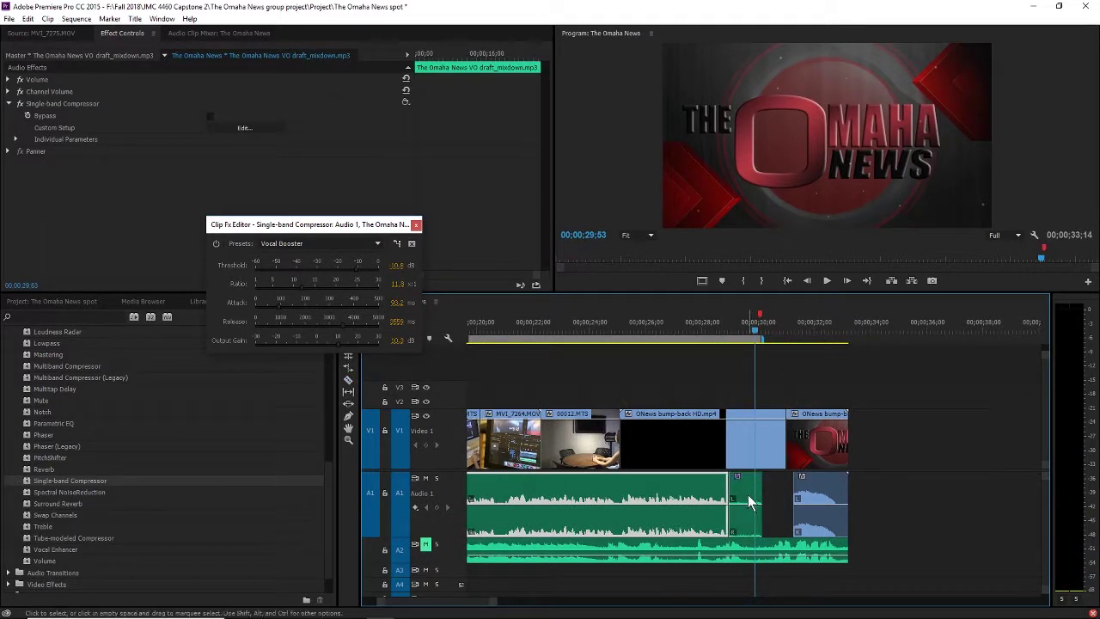
left_click(749, 503)
key("Delete")
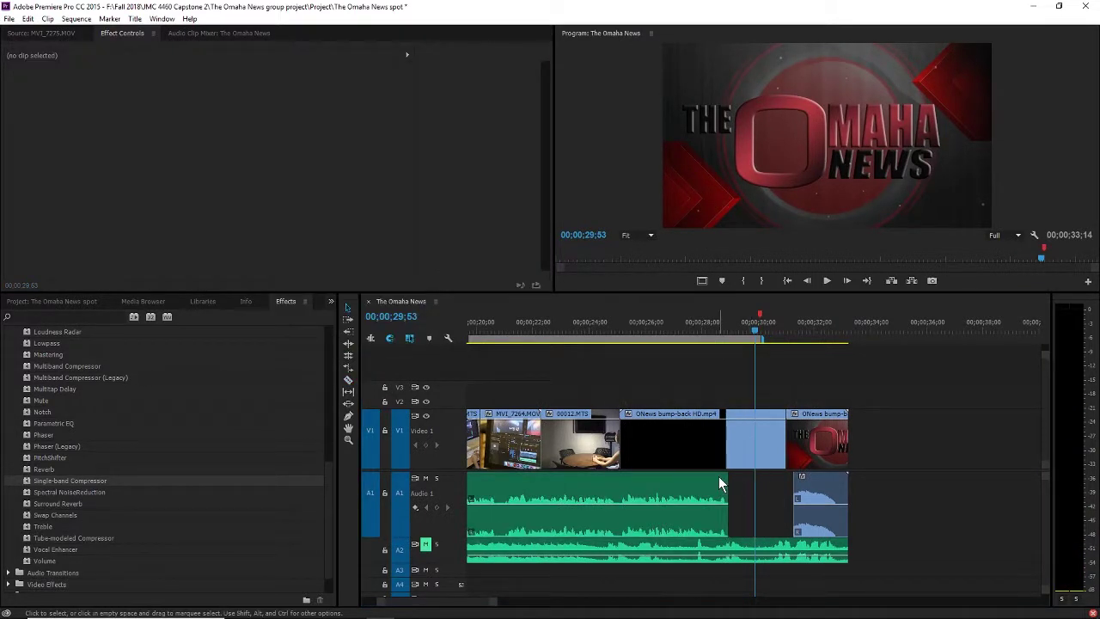
left_click(719, 484)
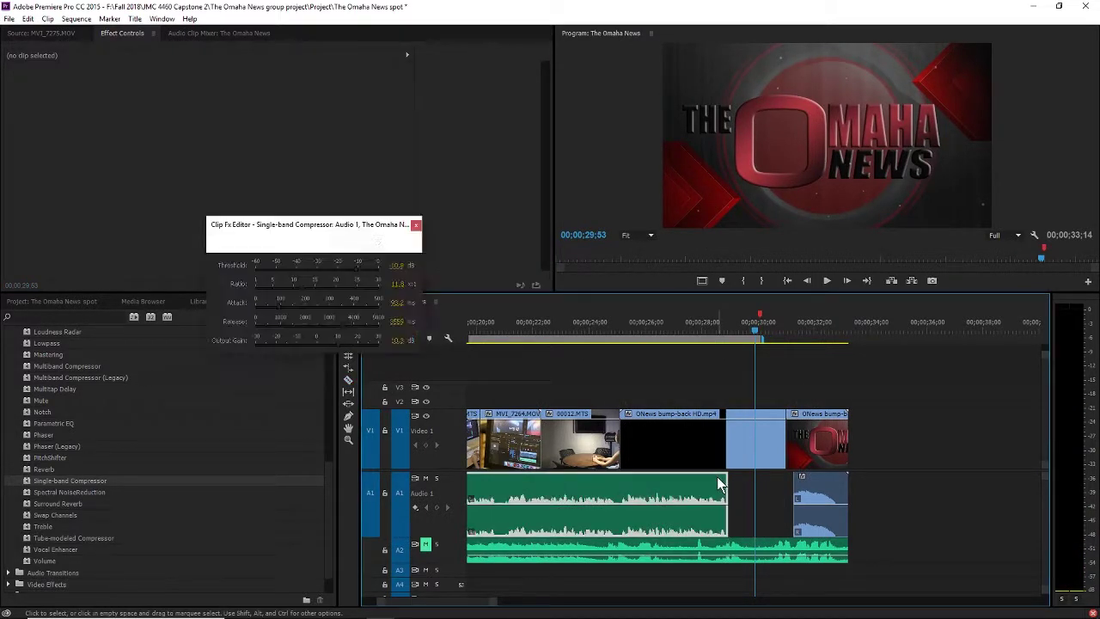
left_click(415, 226)
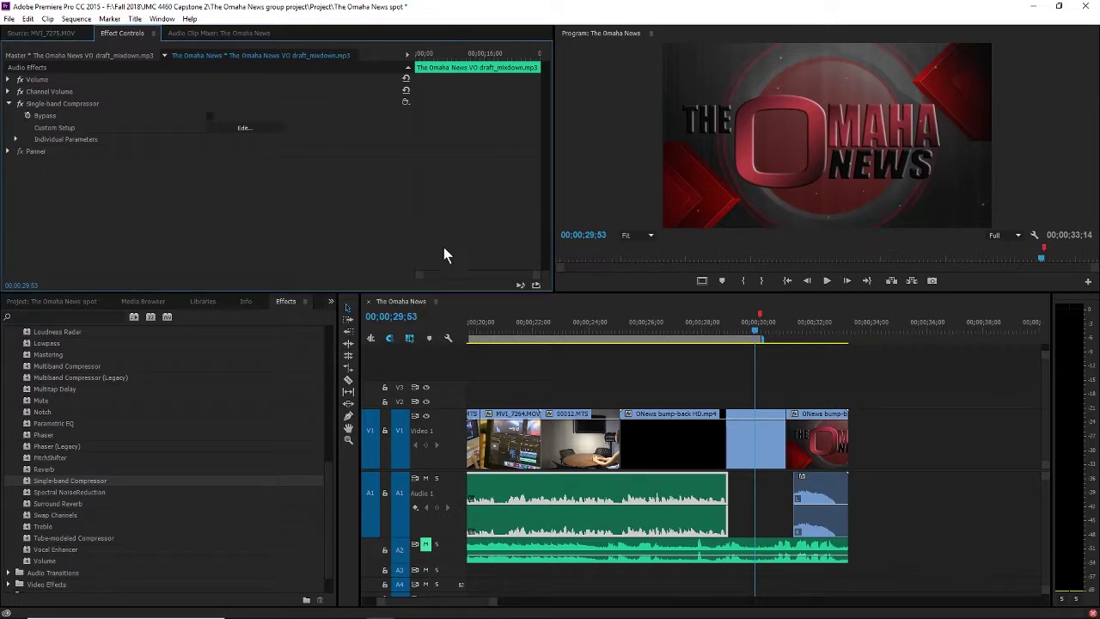
Step: Play the opening from the start with music track A2 unmuted and raise the voice-over's volume by about 2 dB
left_click_drag(651, 330, 440, 411)
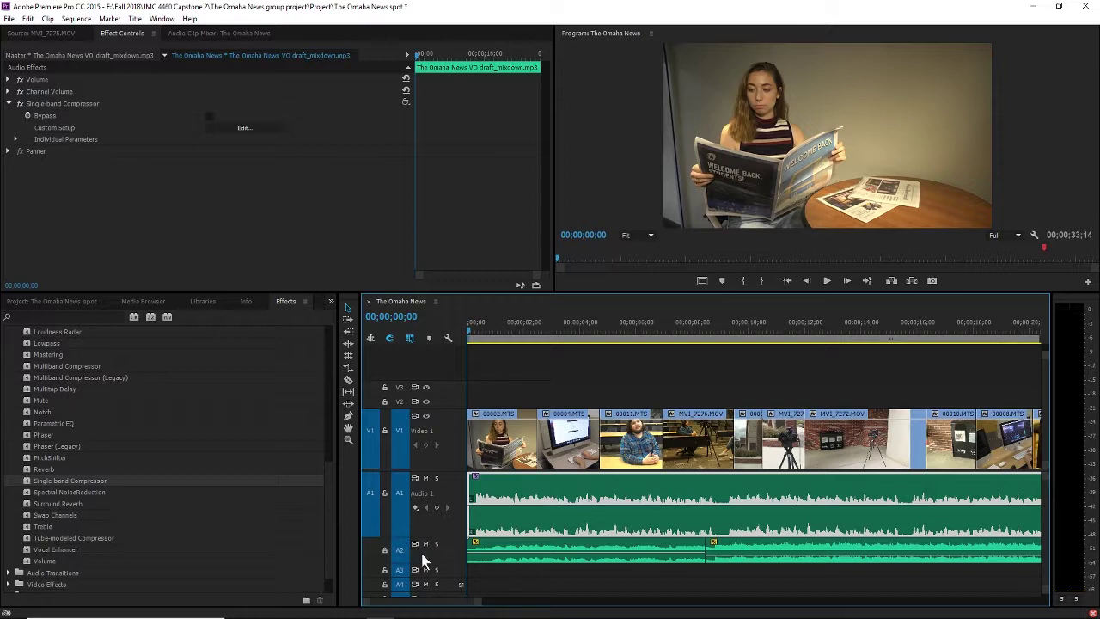
key("space")
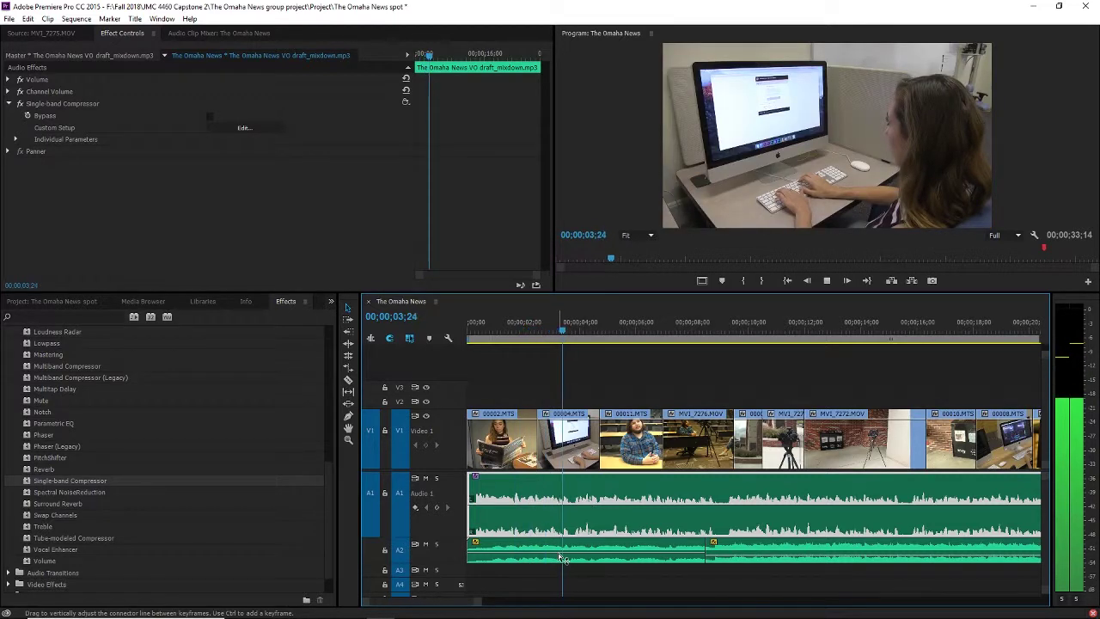
key("space")
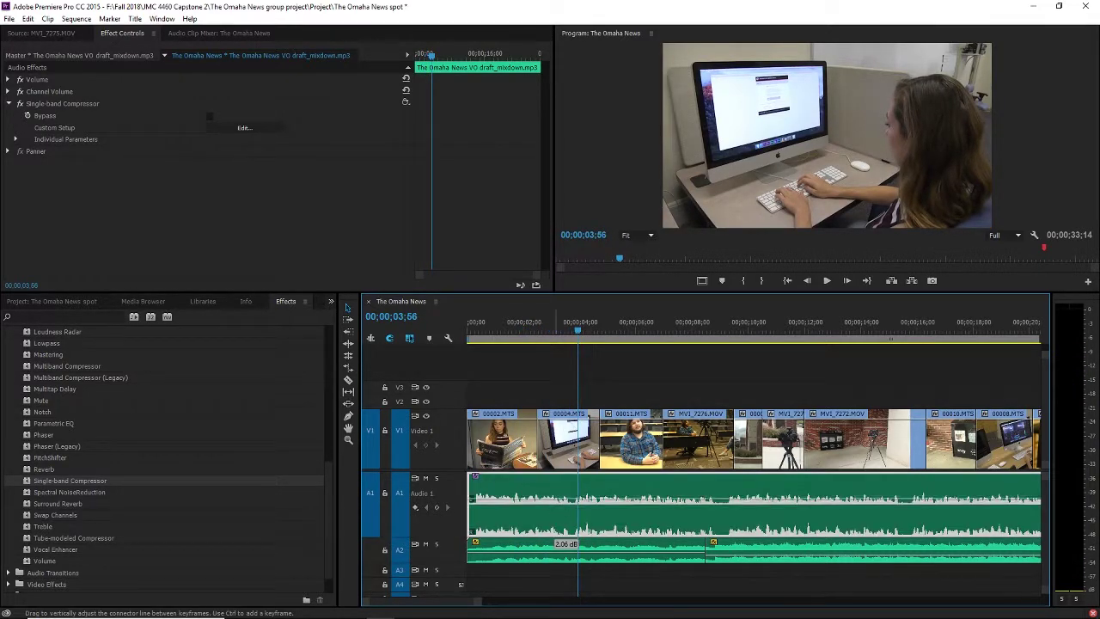
key("Home")
key("space")
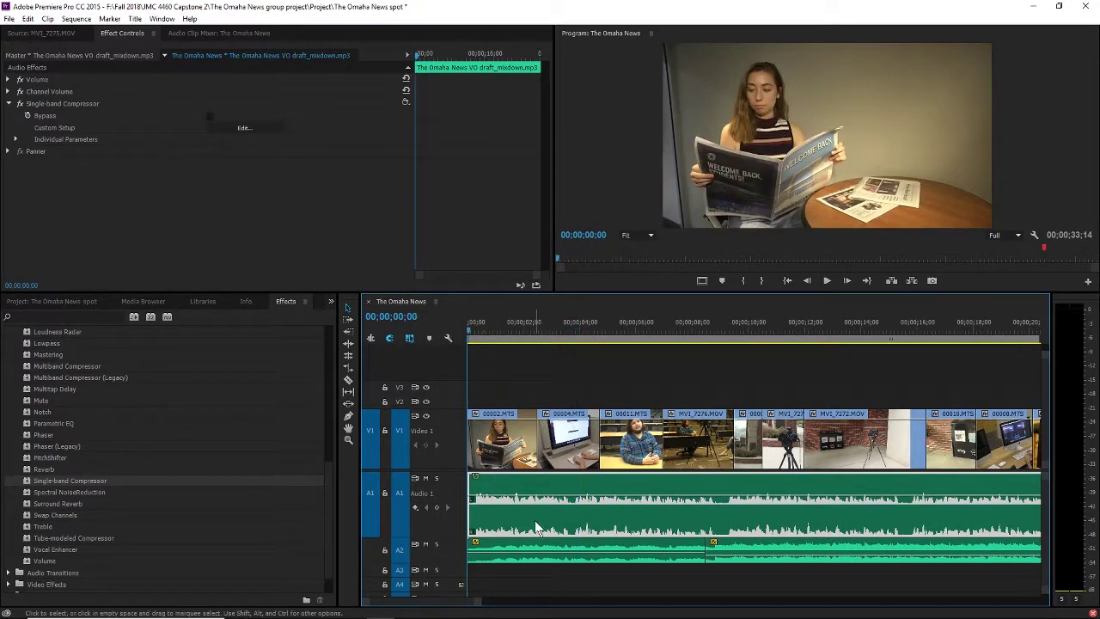
key("space")
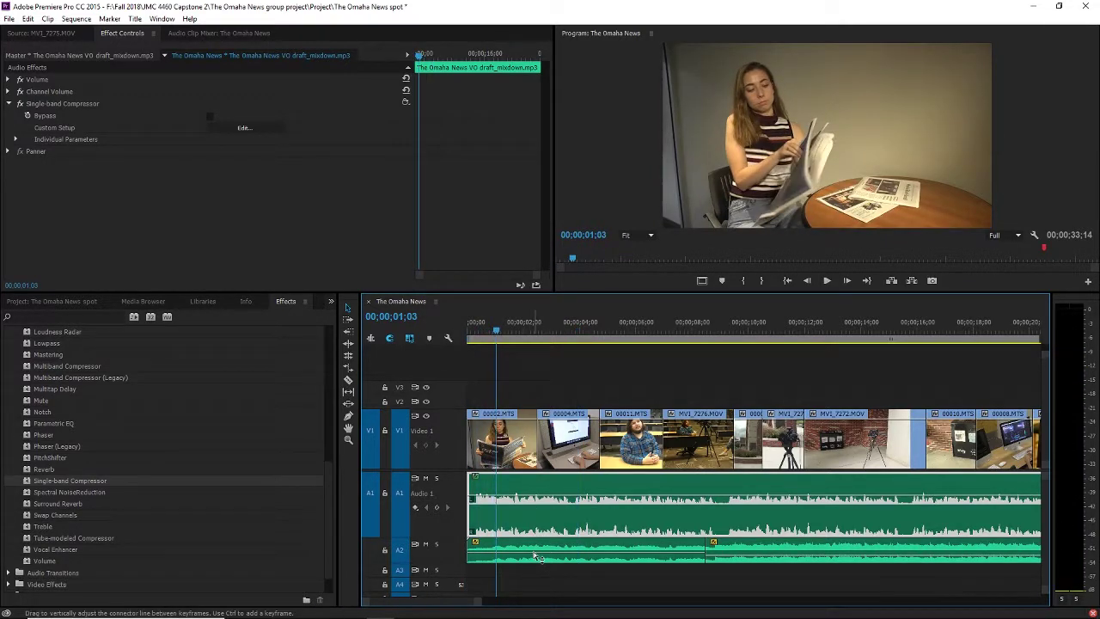
Step: Lower the first music clip on track A2 by about 4 dB and fine-tune its level
left_click_drag(537, 551, 537, 557)
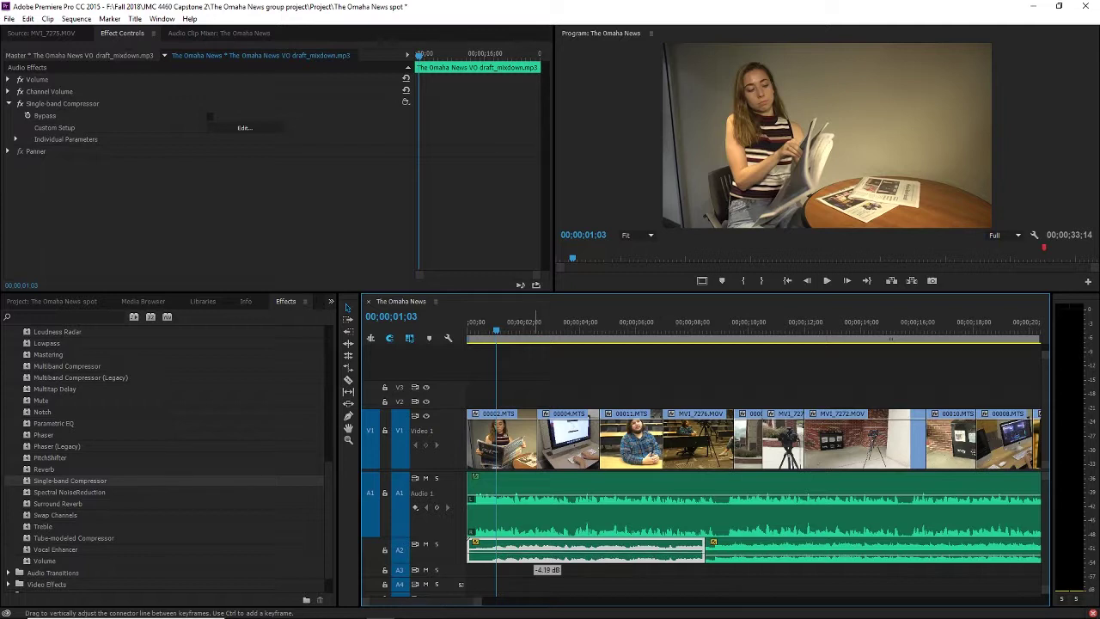
left_click_drag(538, 557, 537, 558)
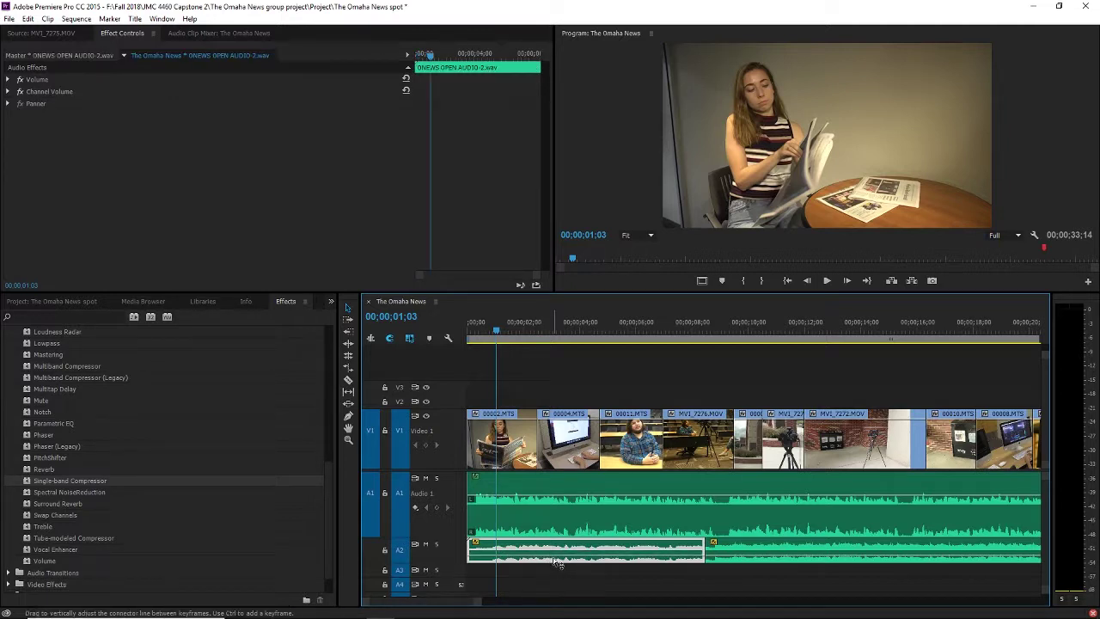
left_click(747, 554)
left_click_drag(478, 601, 539, 606)
left_click(533, 559)
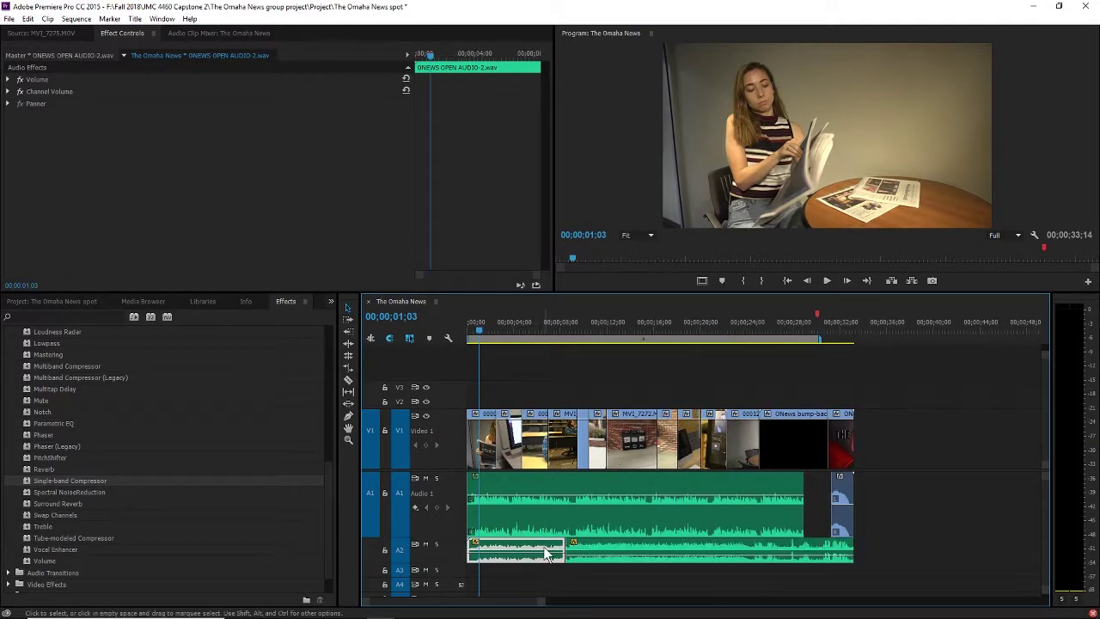
key("=")
key("=")
key("=")
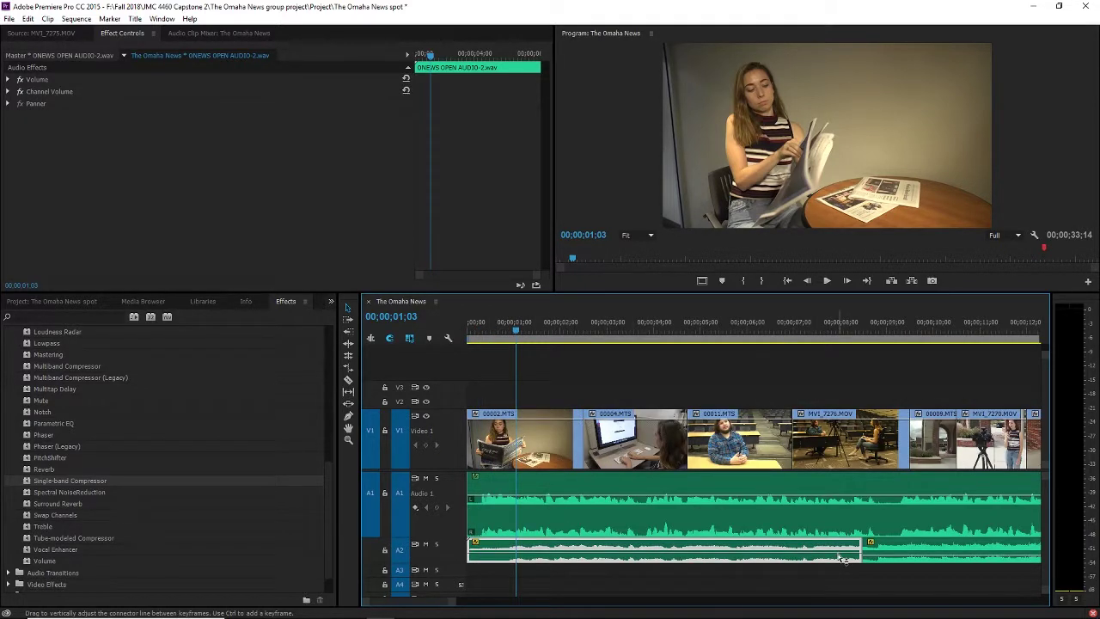
left_click_drag(838, 557, 839, 556)
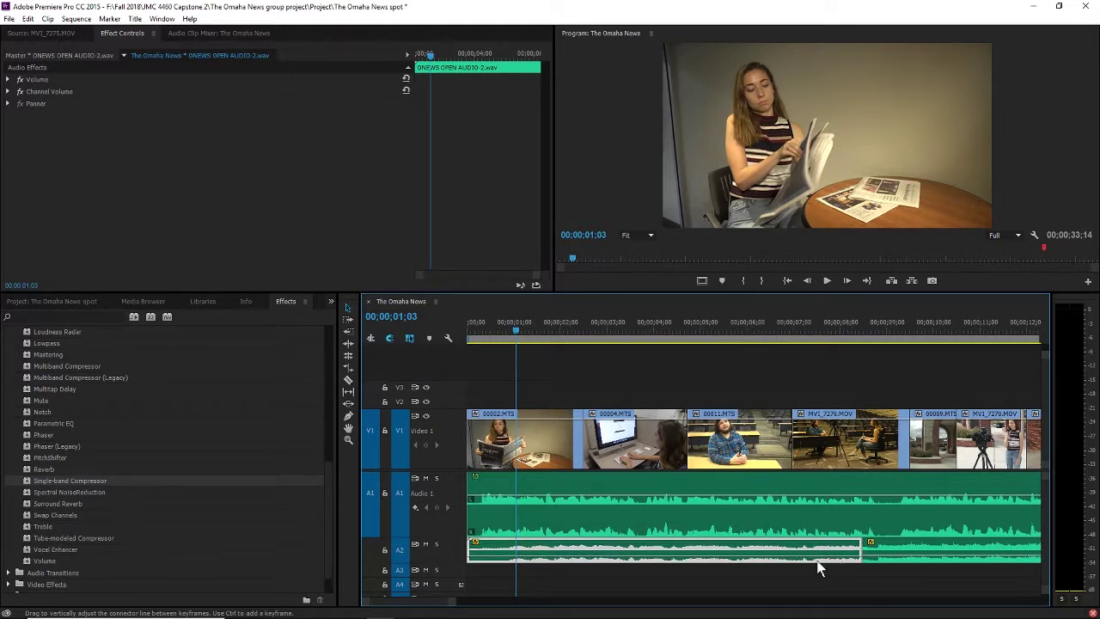
Step: Solo music track A2, play it from the start to about 4 seconds, and lower the first music clip's volume further
left_click(436, 544)
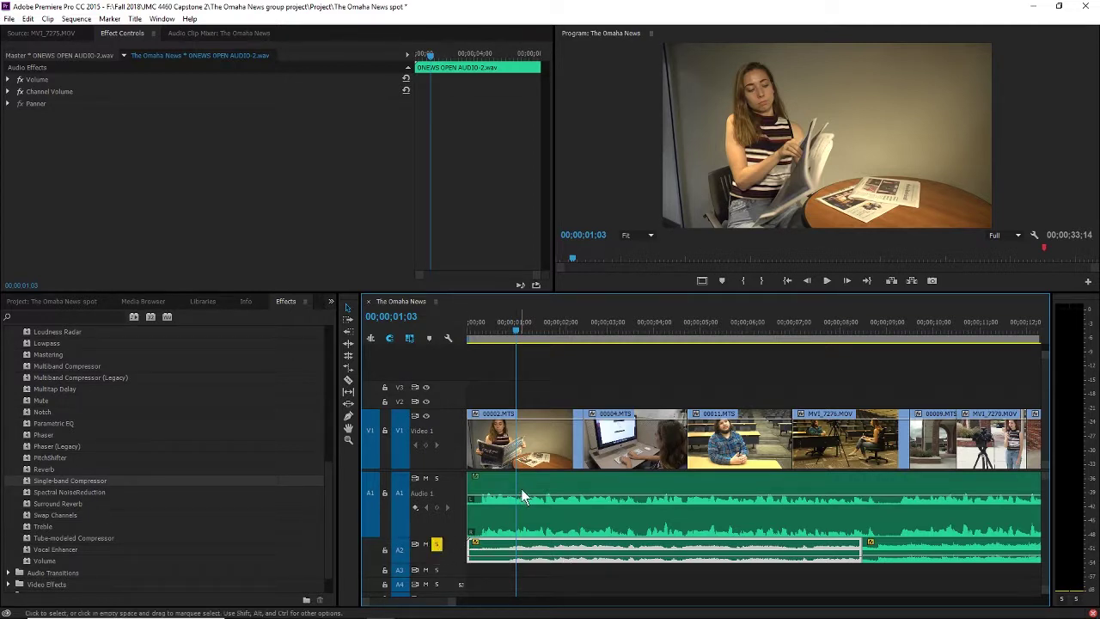
left_click_drag(507, 328, 461, 333)
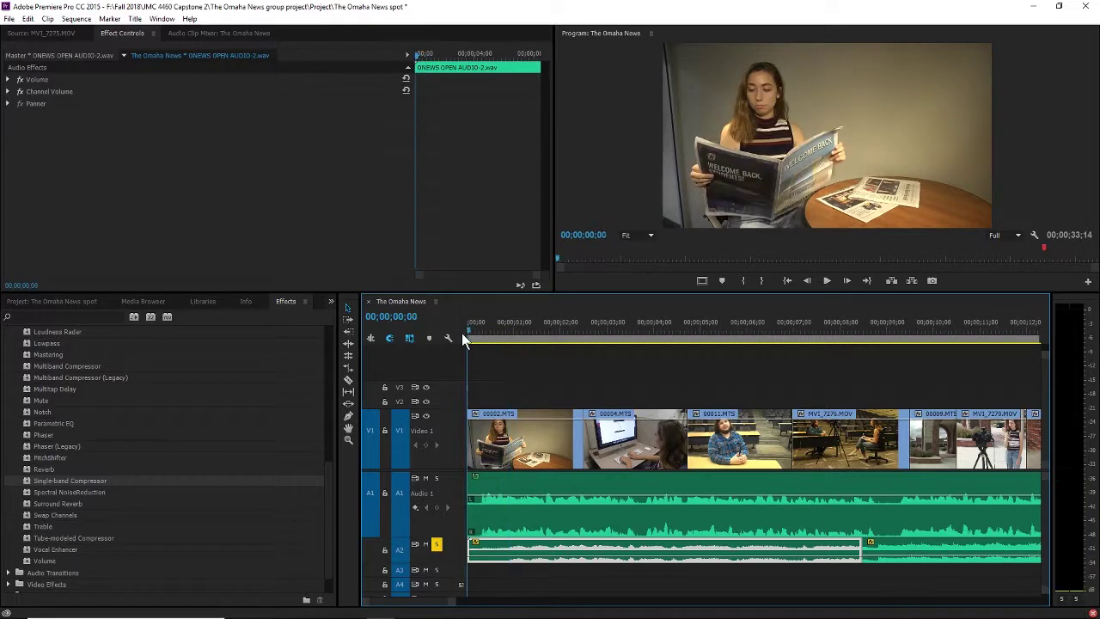
key("space")
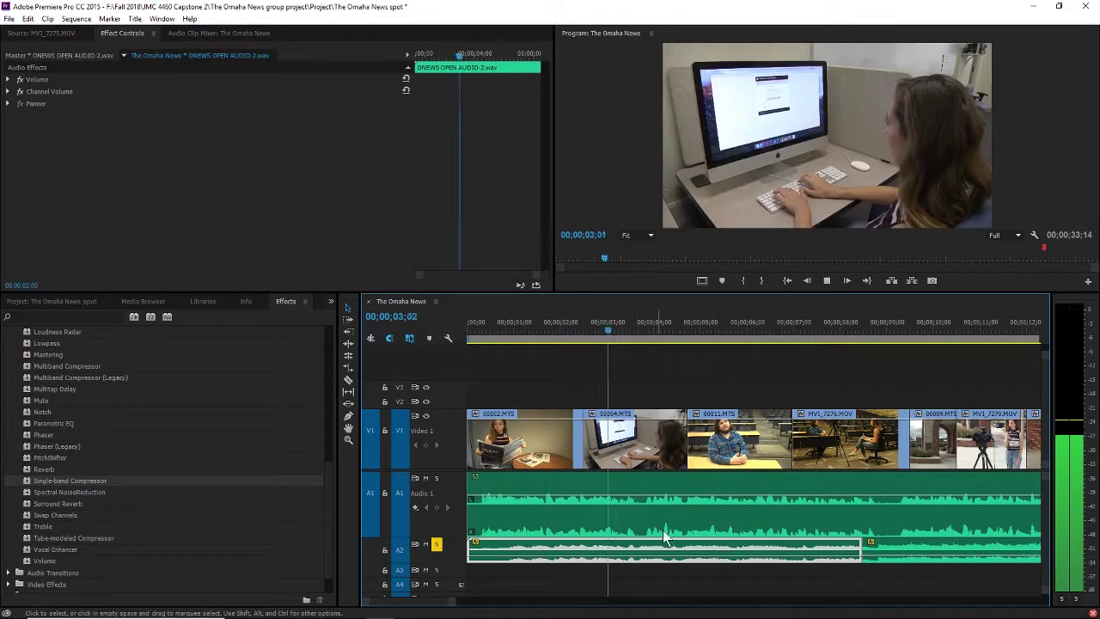
key("space")
left_click_drag(663, 560, 665, 560)
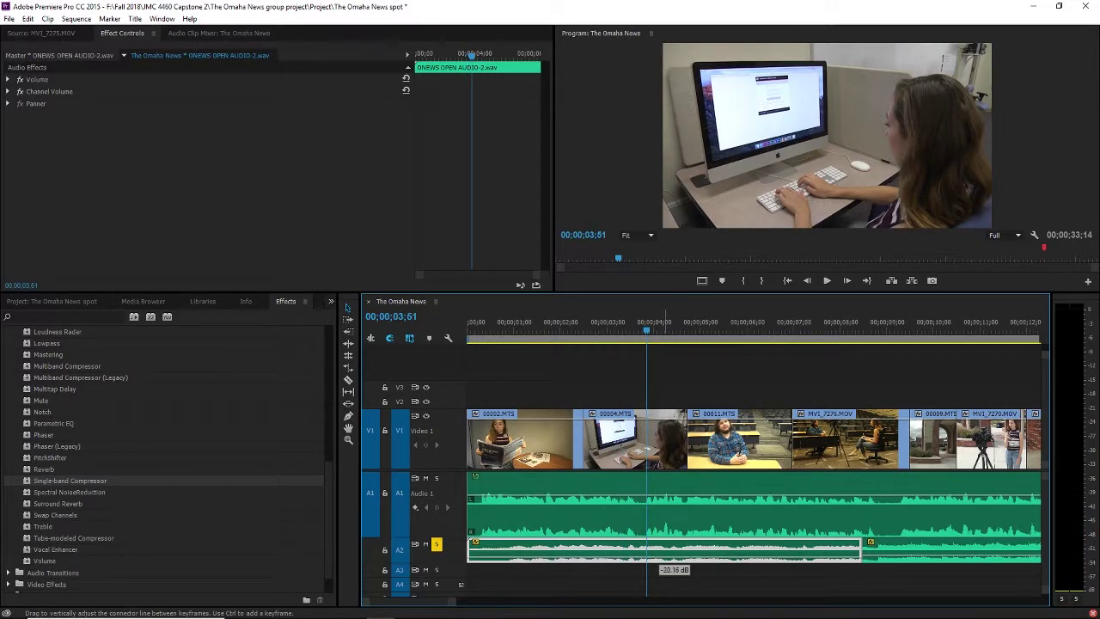
Step: Listen to the soloed music up to about 8 seconds and readjust the volume of the first and second music clips
key("space")
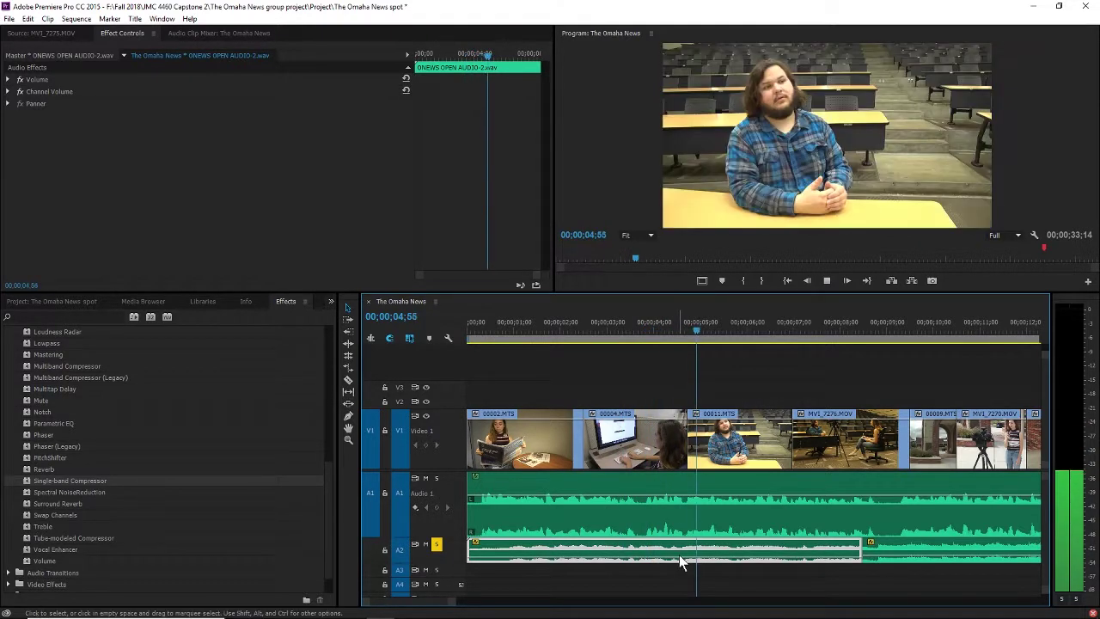
scroll(789, 482, "down", 2)
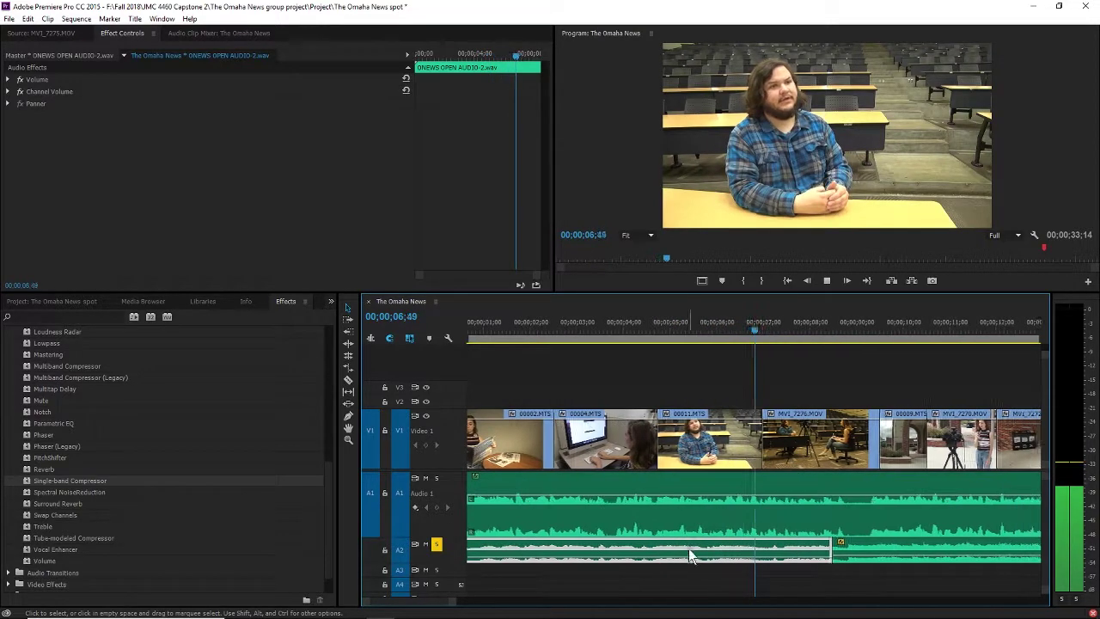
key("space")
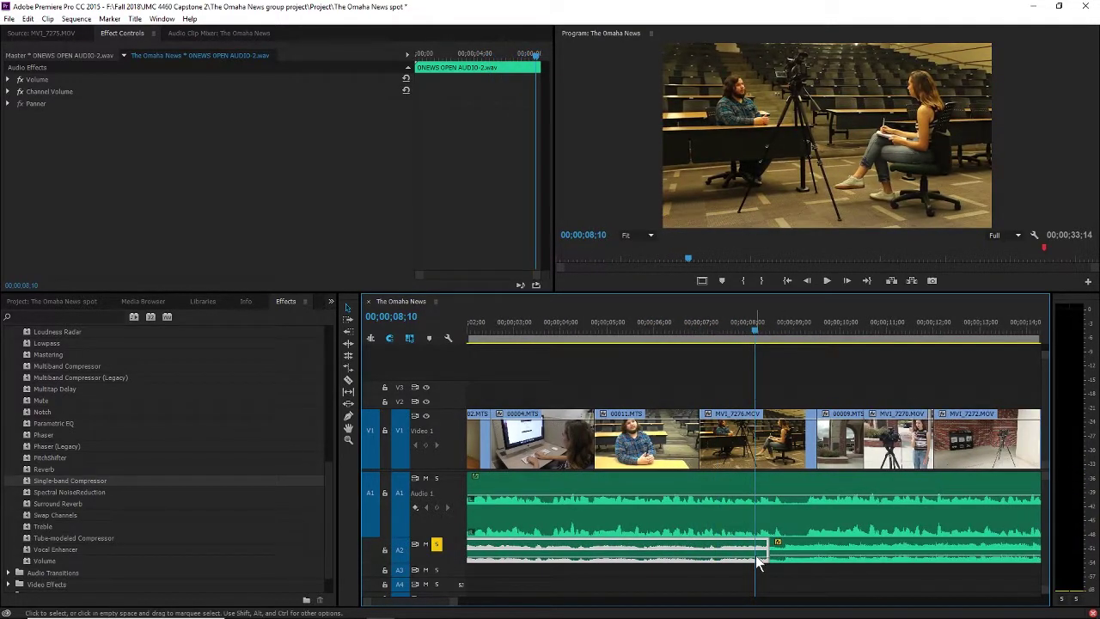
left_click_drag(743, 562, 744, 565)
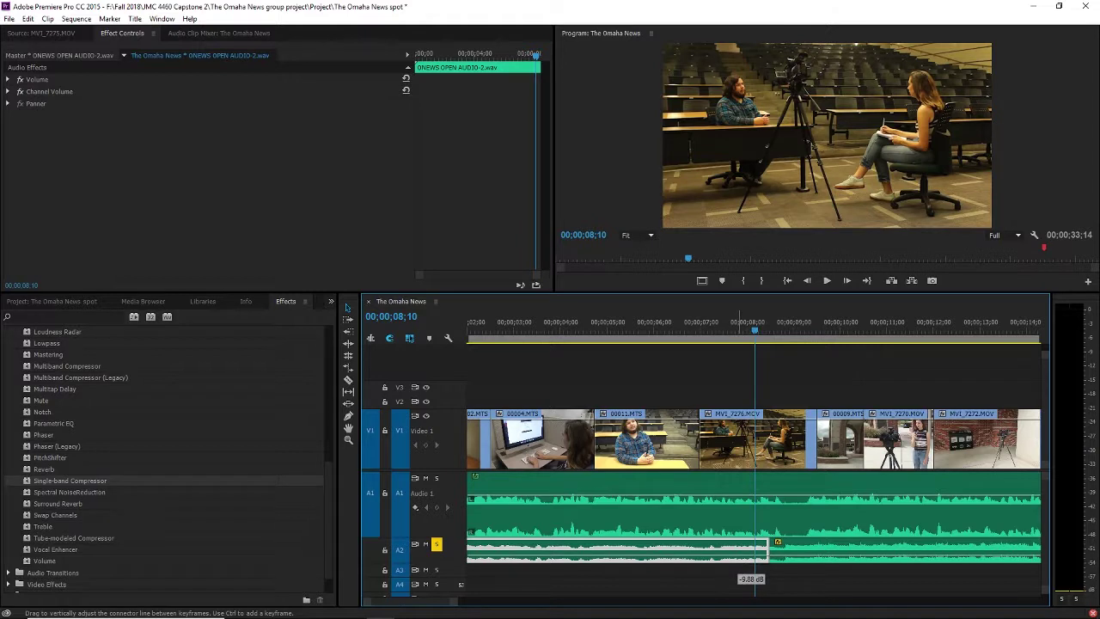
left_click(785, 554)
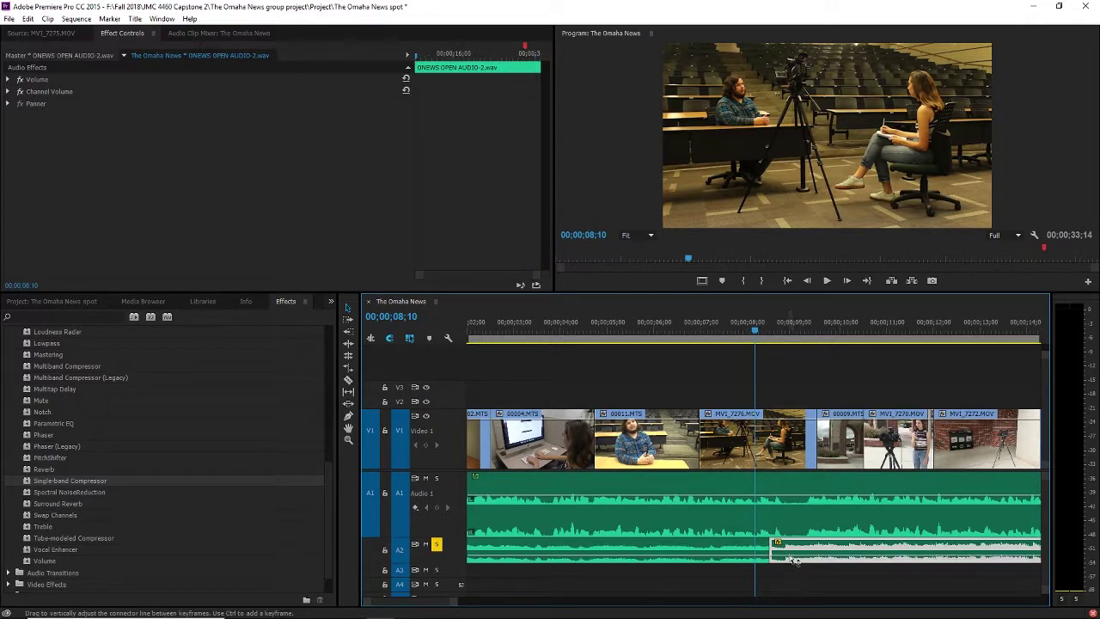
left_click_drag(794, 558, 793, 555)
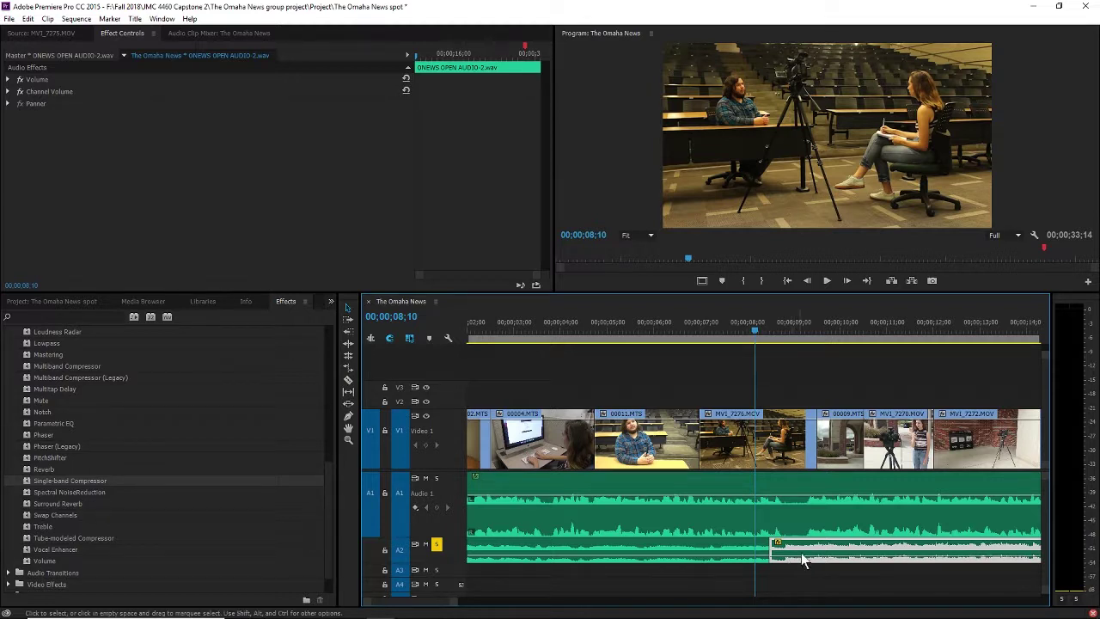
Step: Play the soloed music across the cut to about 10 seconds and lower the second music clip's volume
left_click(720, 488)
left_click(715, 548)
key("space")
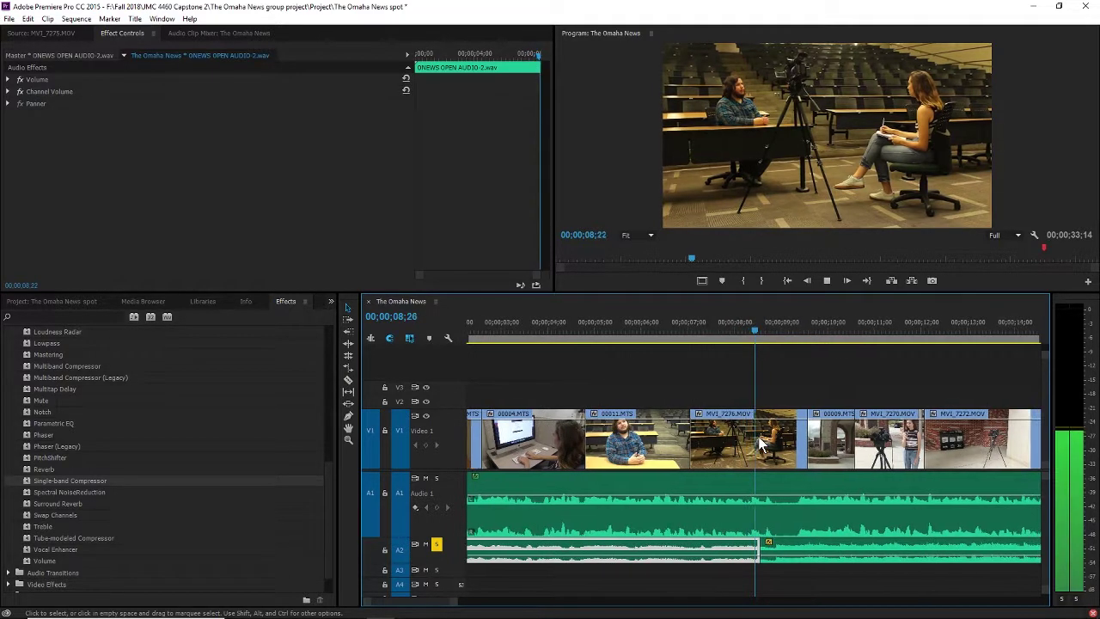
key("space")
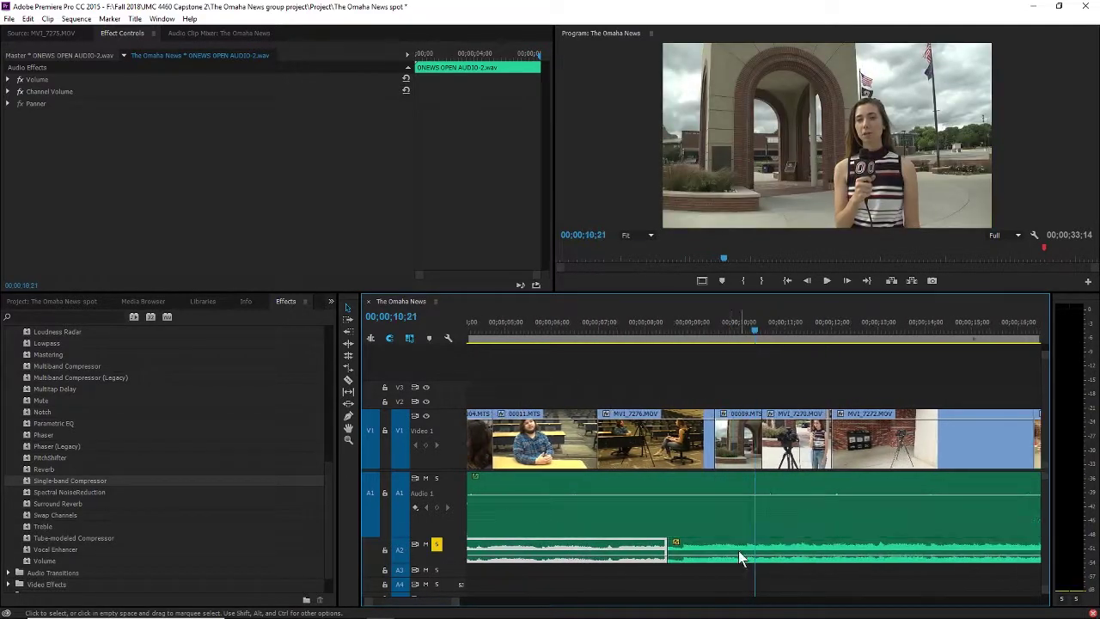
left_click(720, 557)
left_click_drag(720, 558, 720, 561)
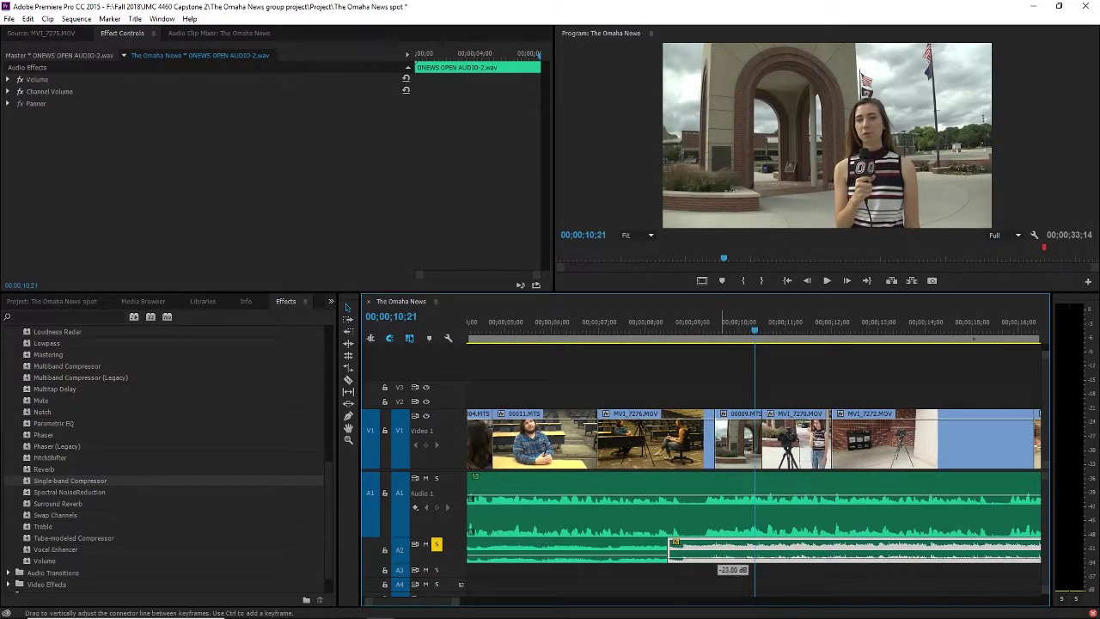
Step: Replay the soloed music from about 5 seconds and readjust the first music clip's volume on track A2
key("space")
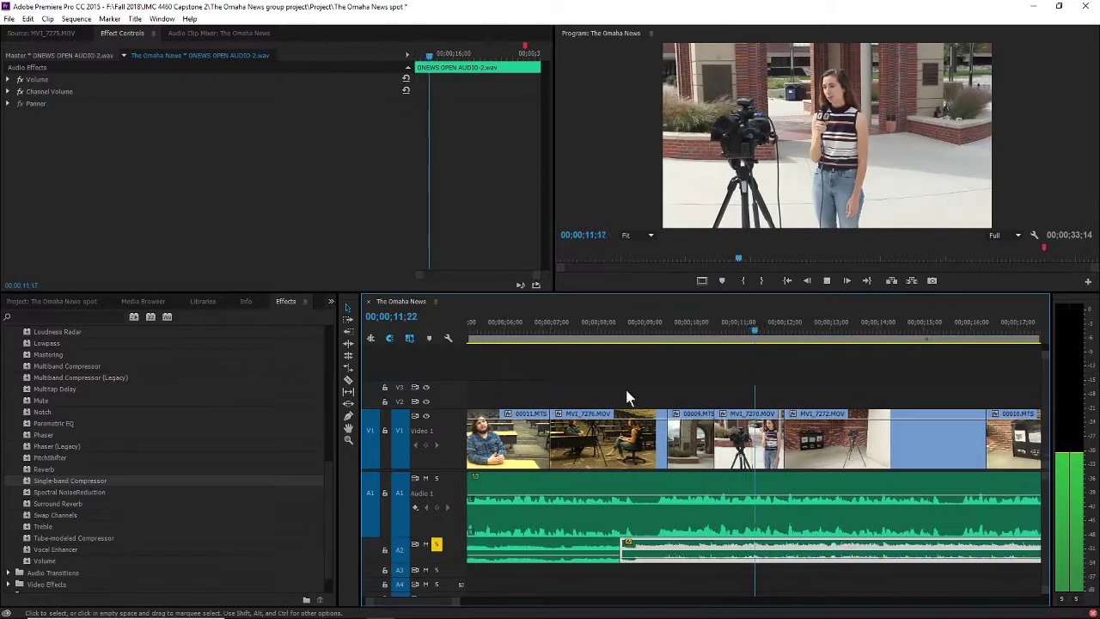
left_click(556, 329)
left_click(504, 335)
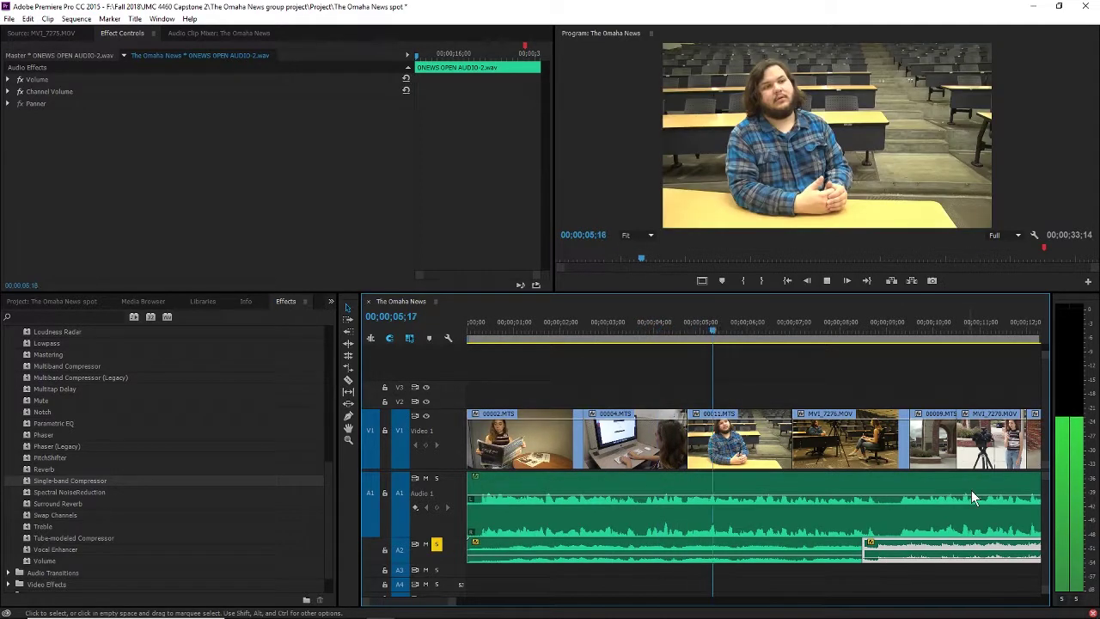
key("space")
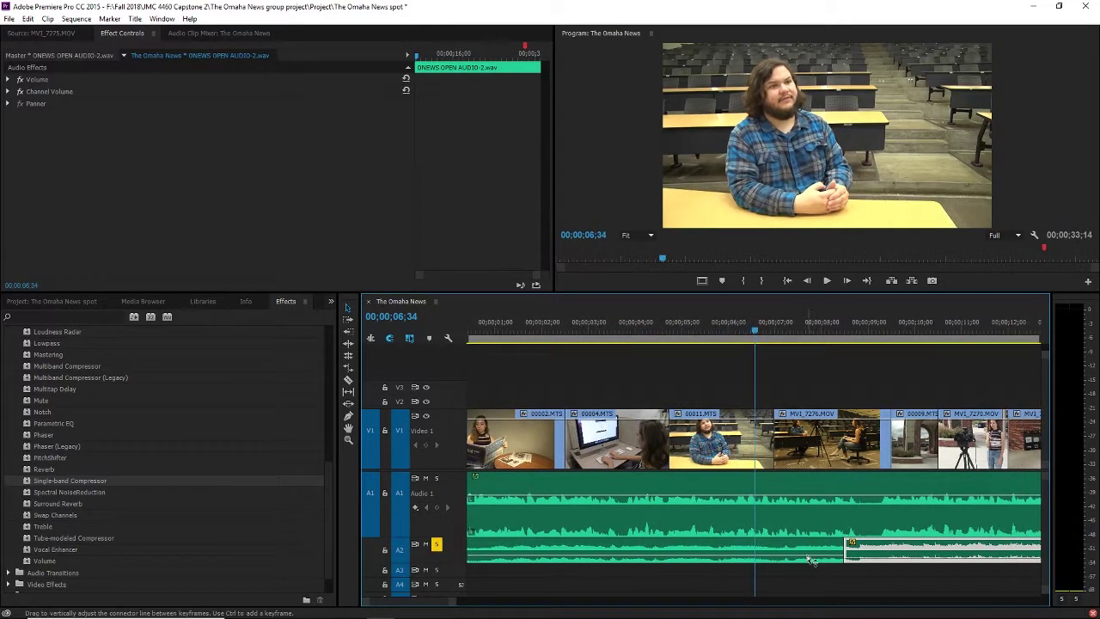
left_click_drag(808, 556, 803, 559)
key("space")
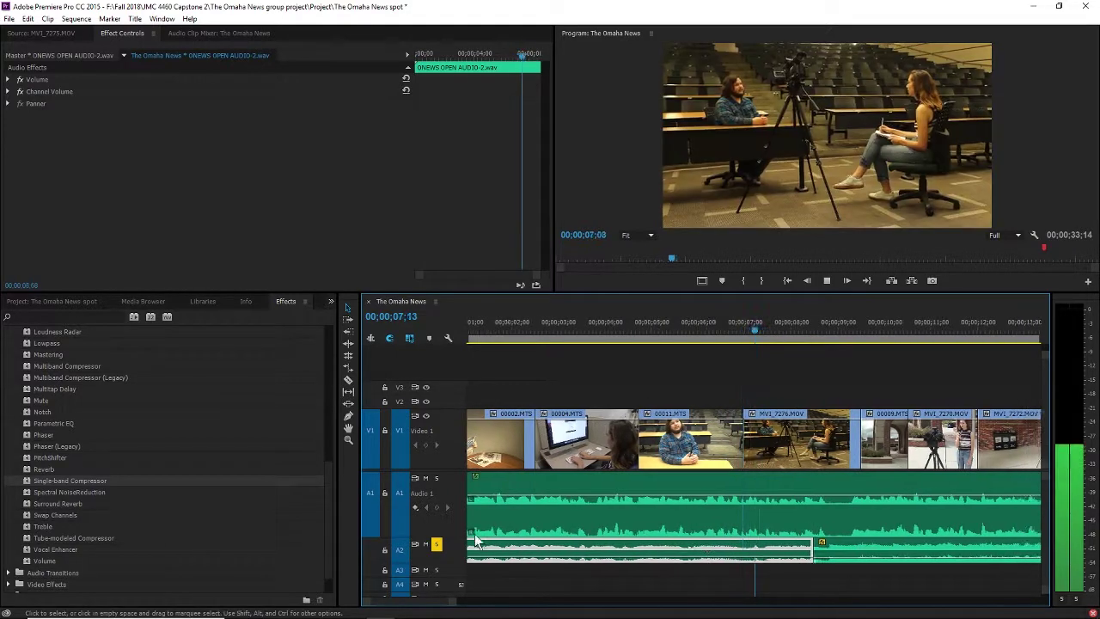
Step: Increase track A2's height, turn off its solo, and undo the recent music volume changes
scroll(414, 550, "up", 5)
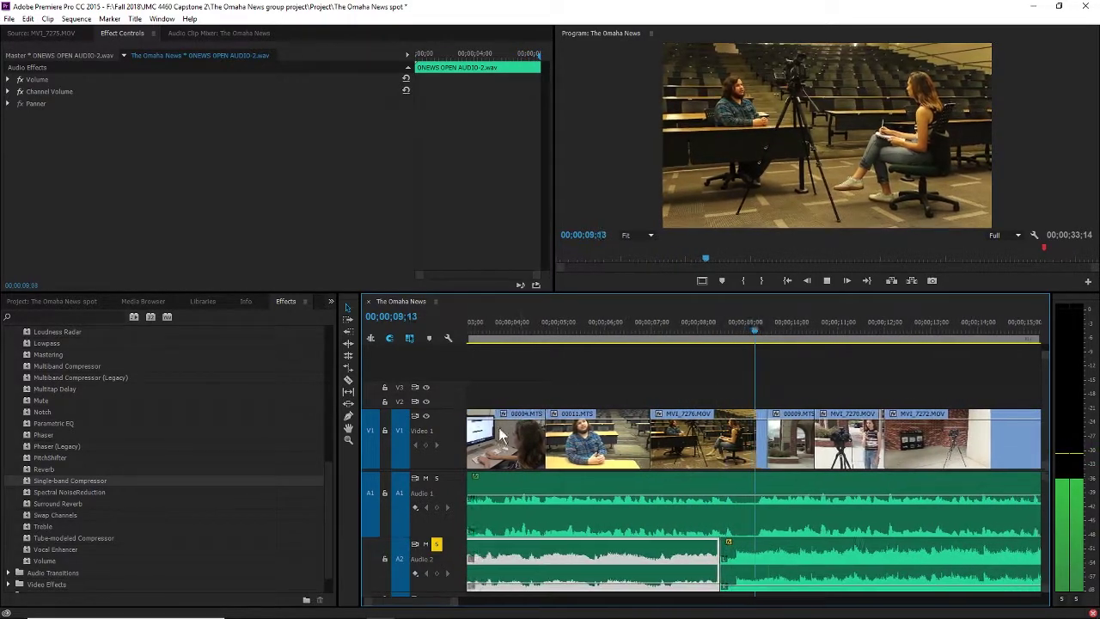
key("space")
key("ctrl+z")
key("ctrl+z")
key("ctrl+z")
key("ctrl+z")
key("ctrl+z")
key("ctrl+z")
key("ctrl+z")
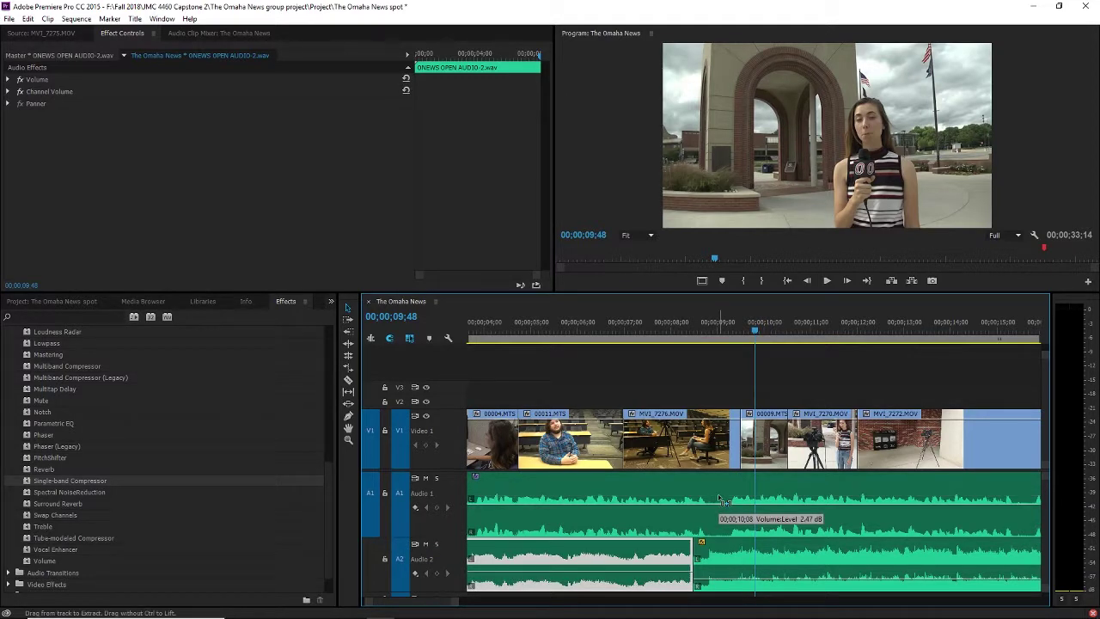
Step: Set the second music clip's volume on track A2 to about -3.11 dB to match the first clip
left_click_drag(460, 606, 505, 611)
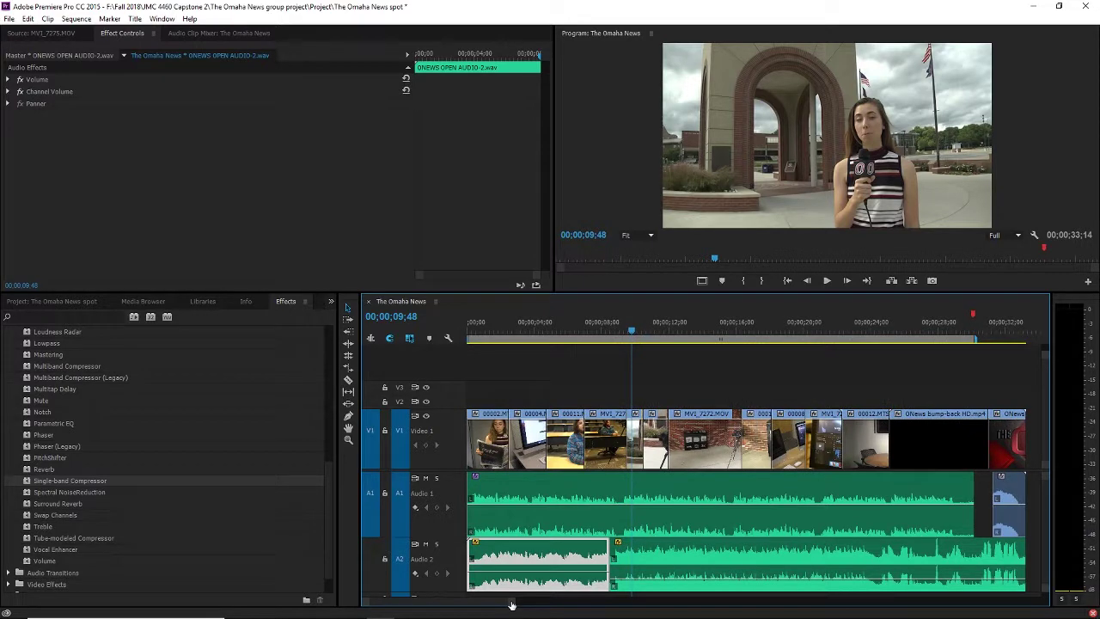
left_click(660, 560)
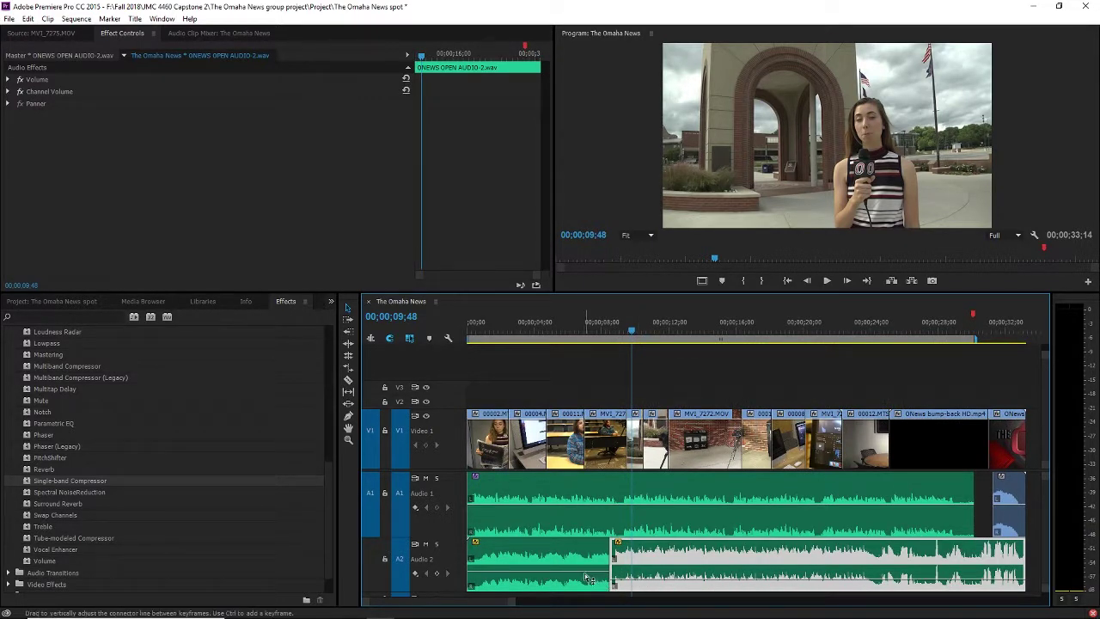
left_click(590, 578)
left_click(638, 582)
left_click_drag(646, 579, 646, 571)
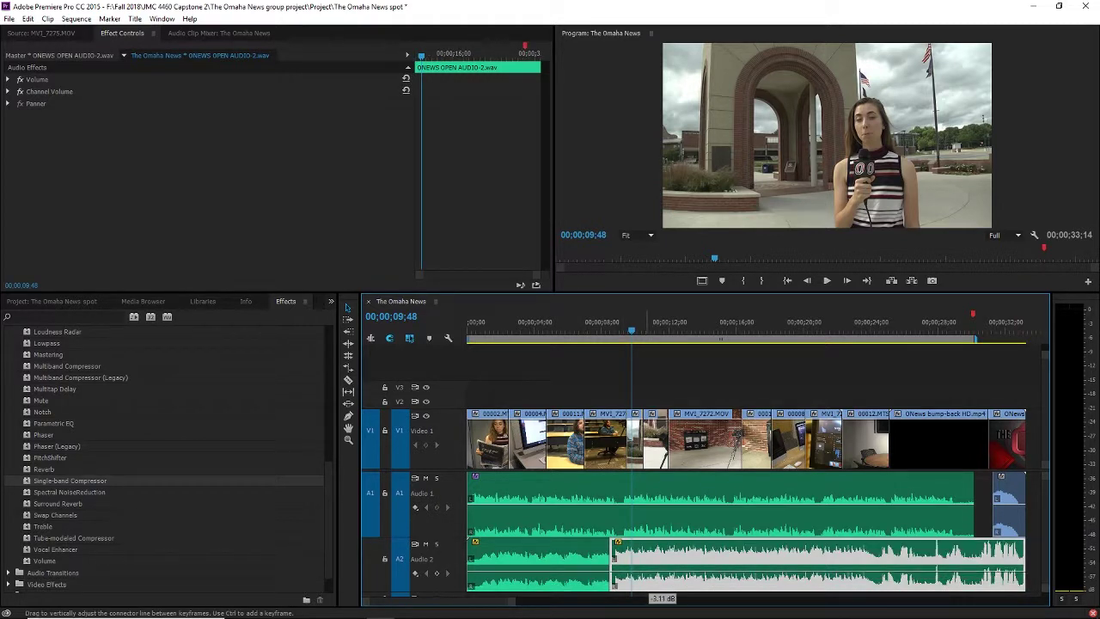
Step: Select both music clips, open the Audio Clip Mixer, and try panning Audio 2 during playback before resetting the pan to 0.0
left_click(596, 564, "shift")
left_click(200, 34)
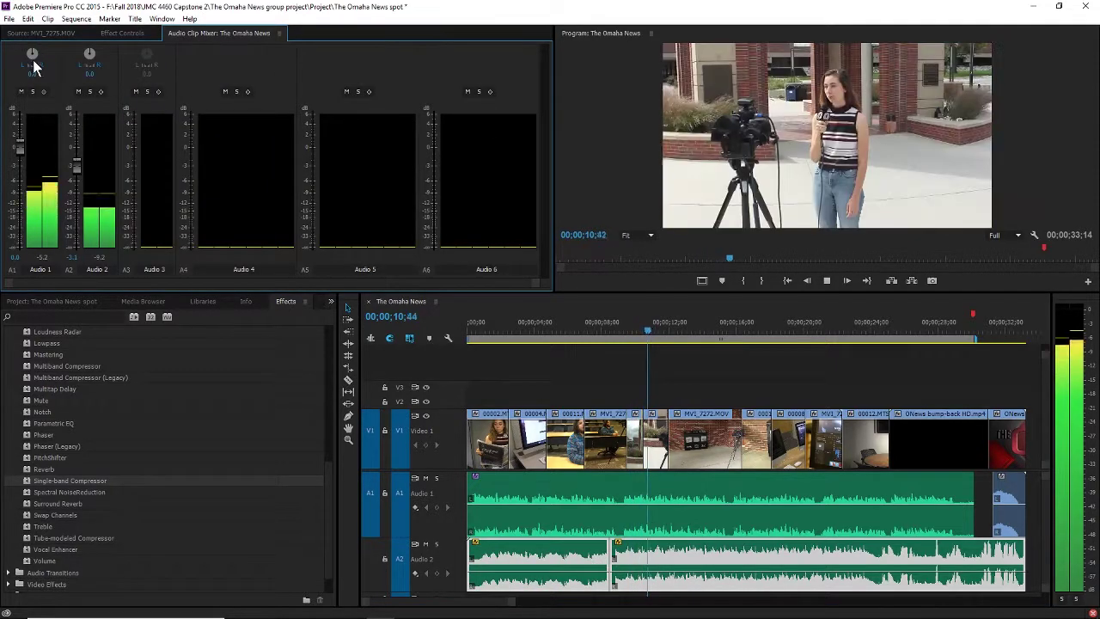
left_click_drag(92, 55, 98, 51)
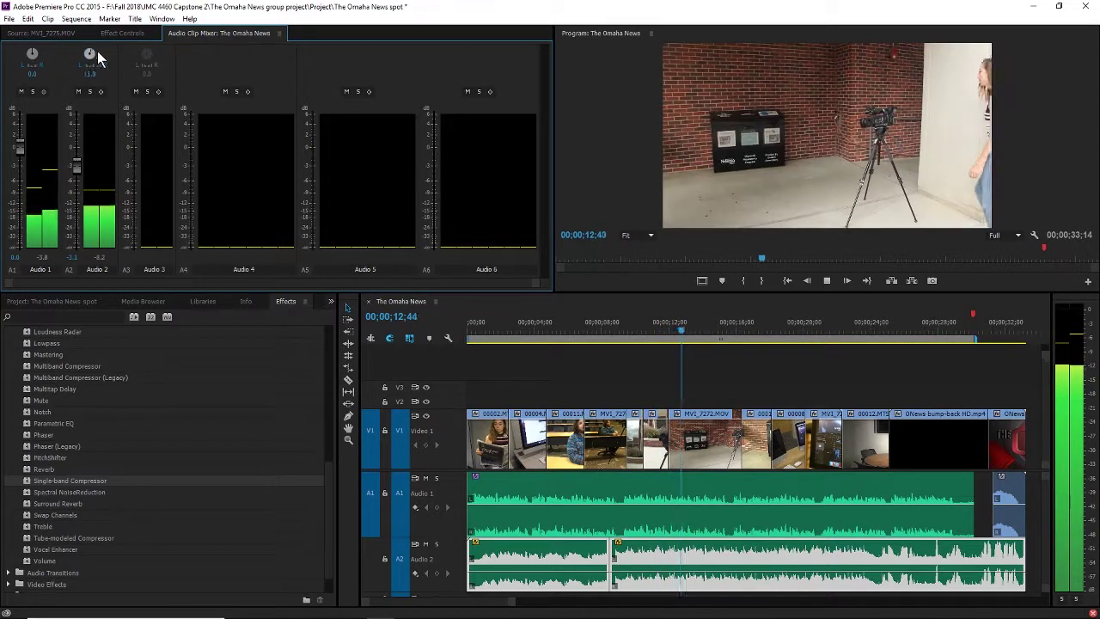
left_click_drag(116, 102, 75, 39)
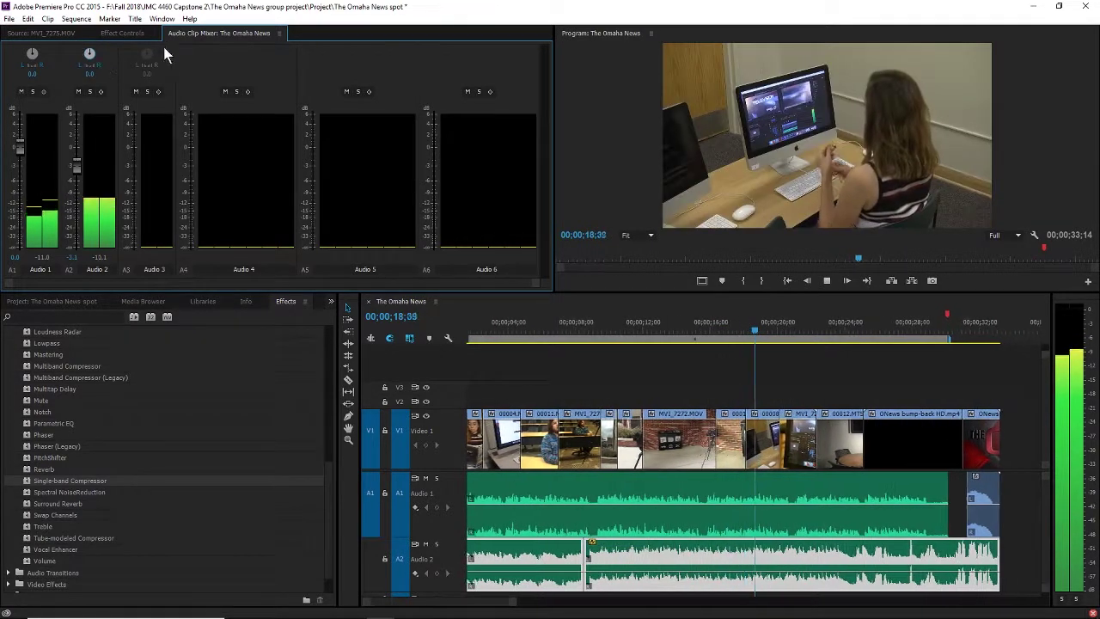
key("space")
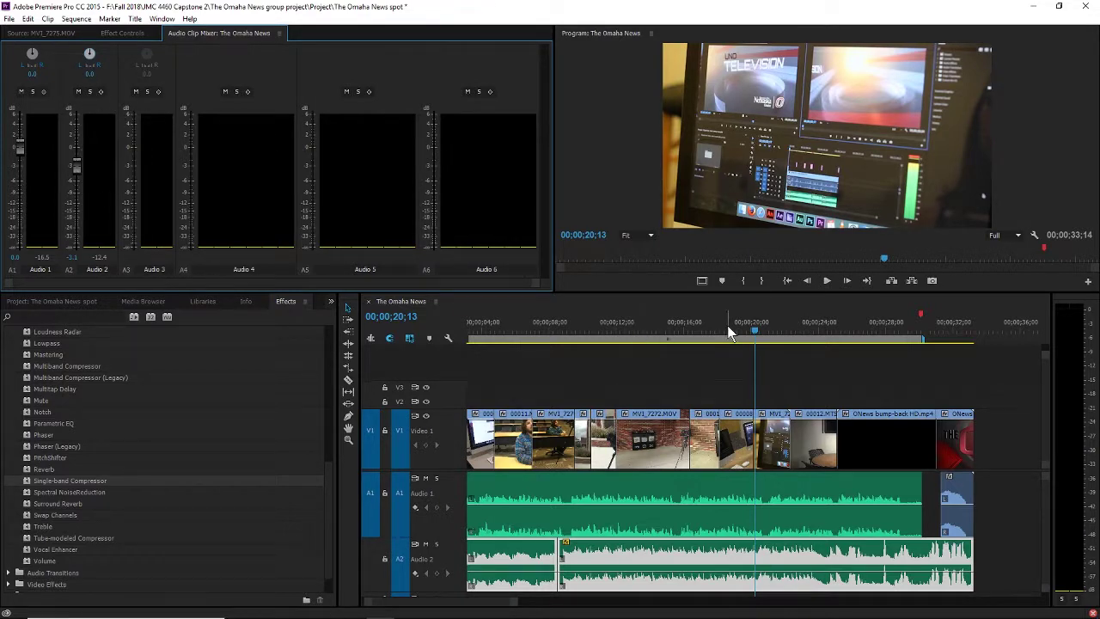
Step: Play the spot from the start and lower the first music clip on Audio 2 to about -16 dB in the mixer
left_click_drag(728, 327, 364, 348)
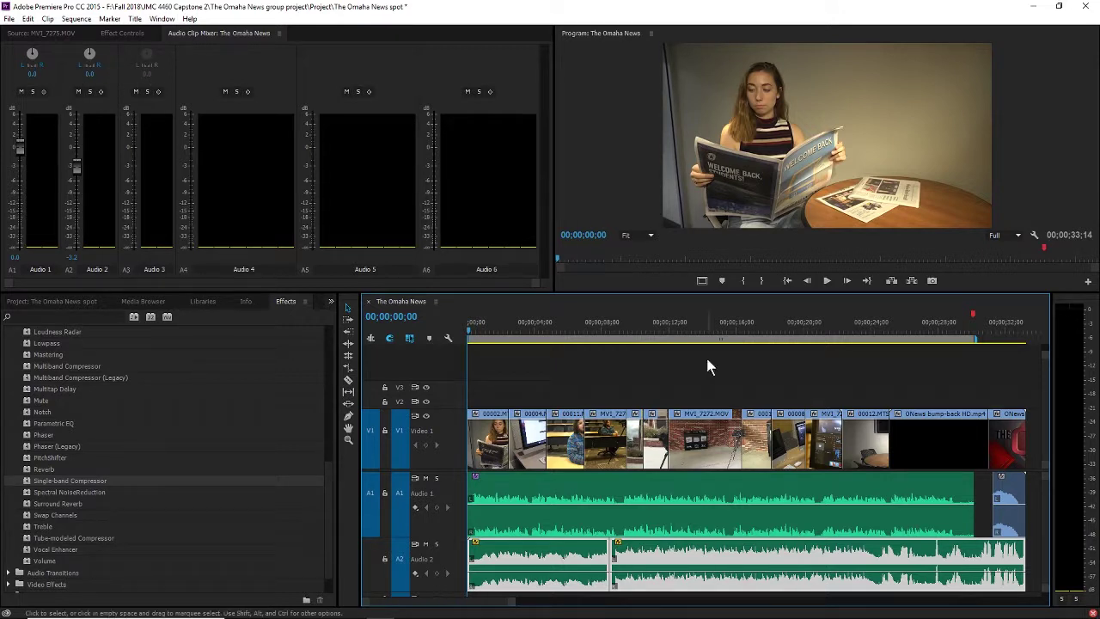
key("space")
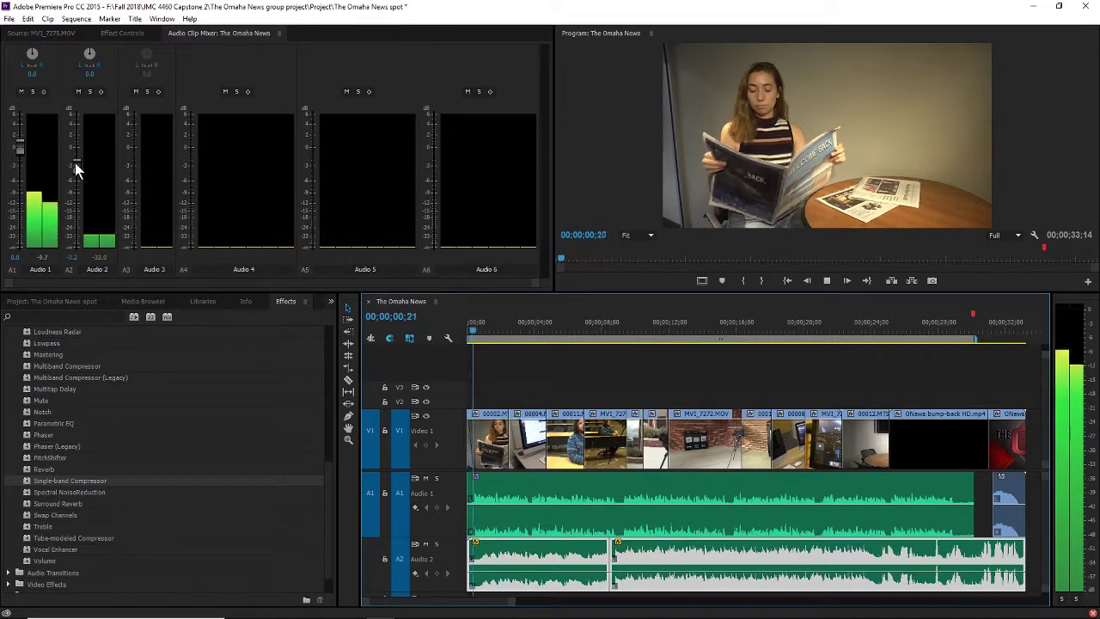
left_click_drag(76, 163, 80, 209)
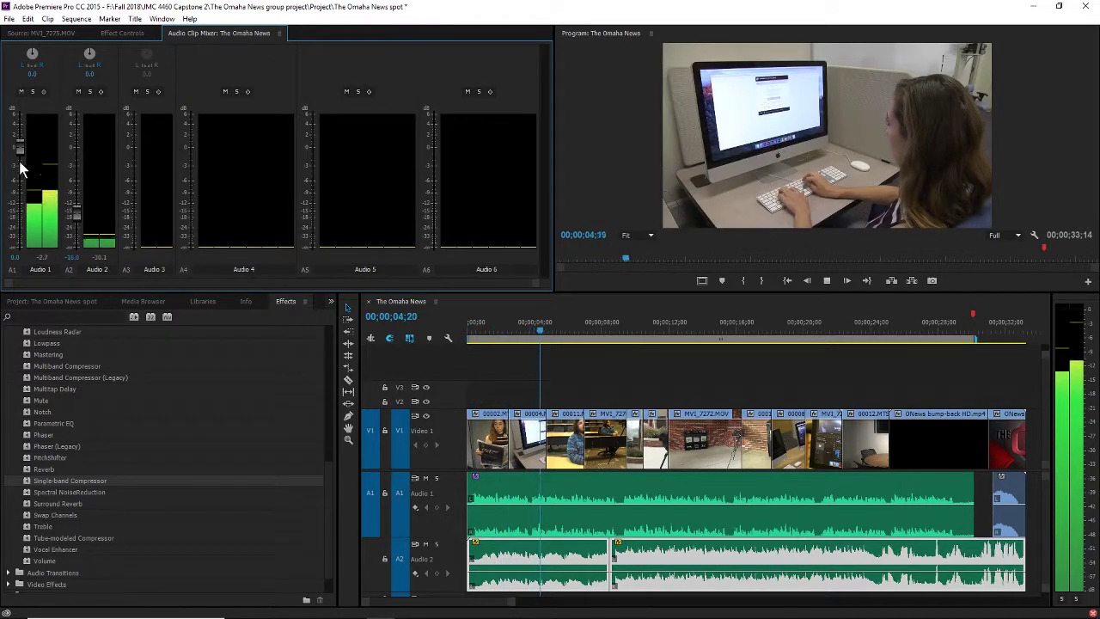
Step: Raise the voice-over on Audio 1 to 3.5 dB and lower the second music clip to -18.7 dB during playback
left_click_drag(19, 144, 19, 125)
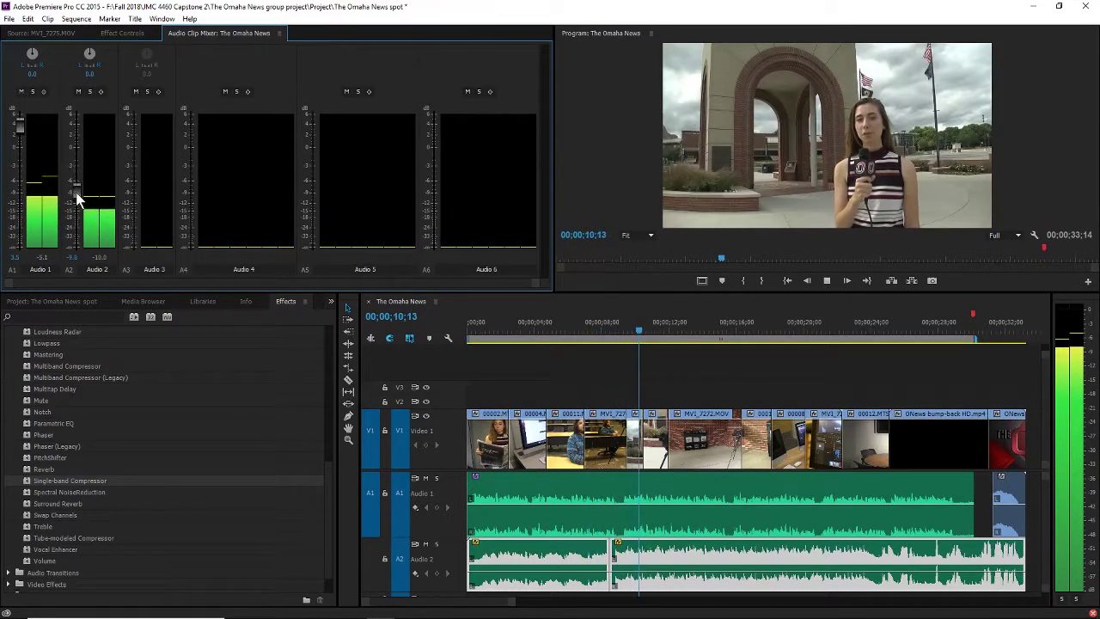
left_click_drag(75, 199, 76, 215)
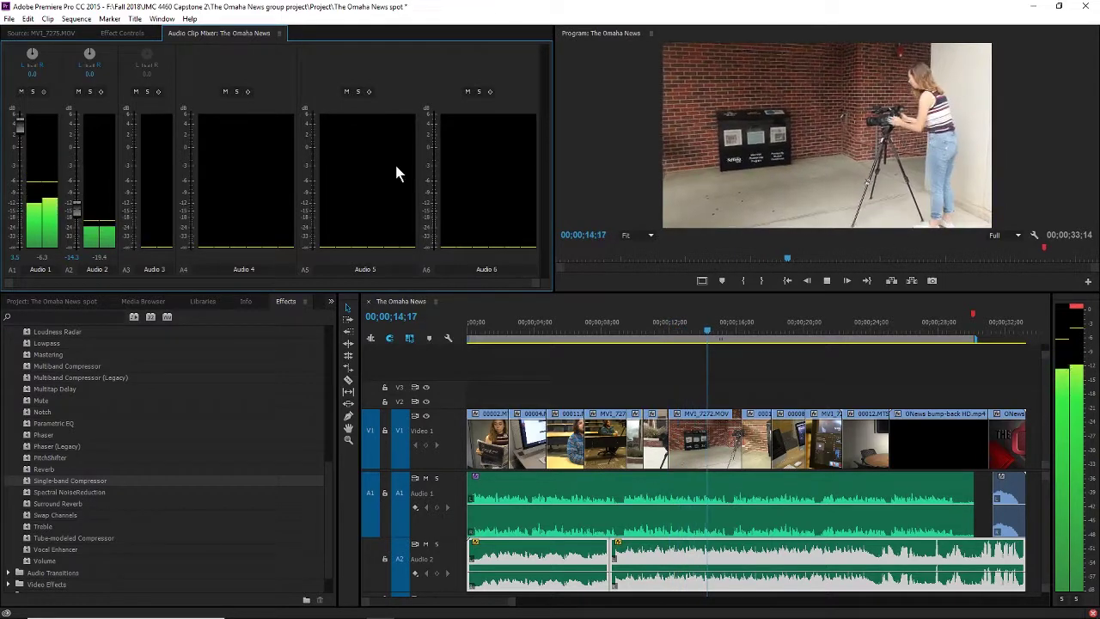
left_click_drag(75, 219, 79, 228)
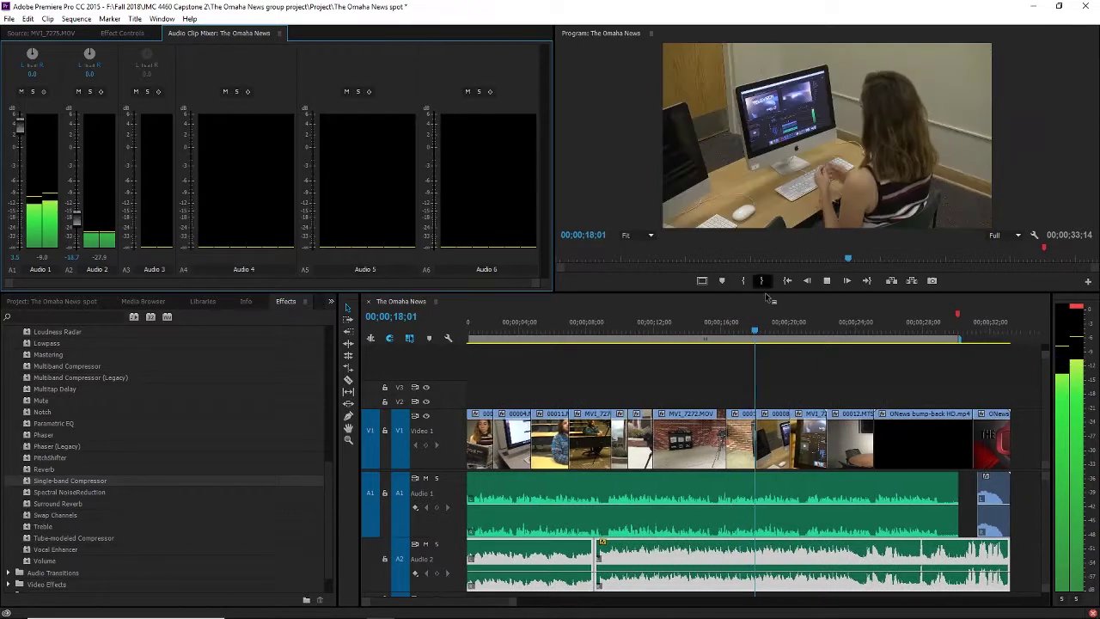
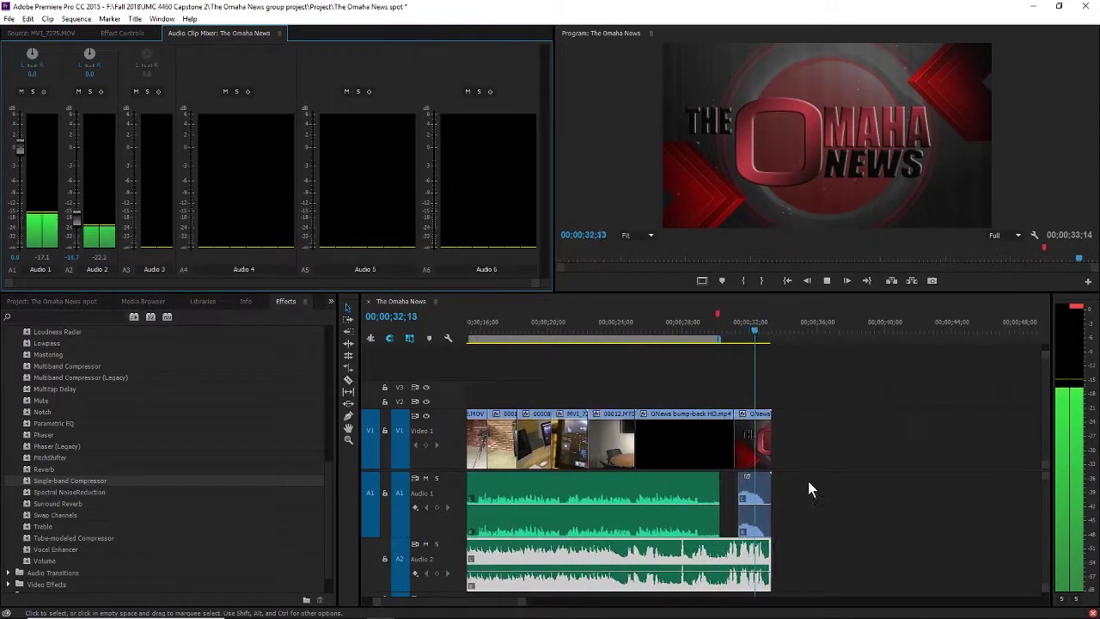
Step: Delete the short logo audio clip at the end of track A1 and play the spot's ending
left_click(737, 486)
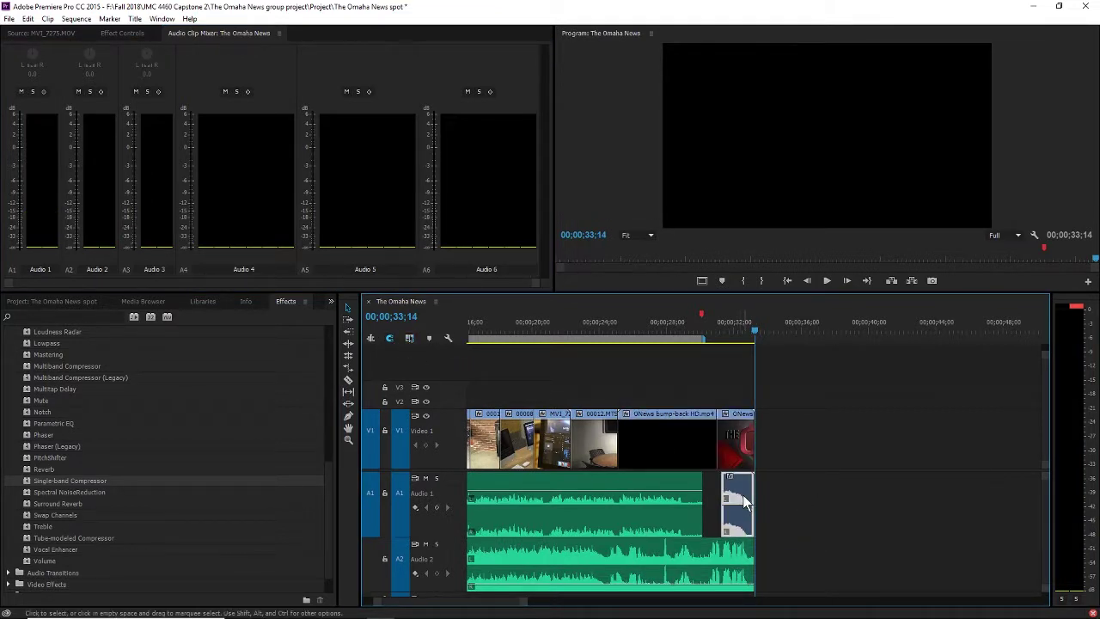
key("Delete")
left_click_drag(646, 325, 621, 327)
key("space")
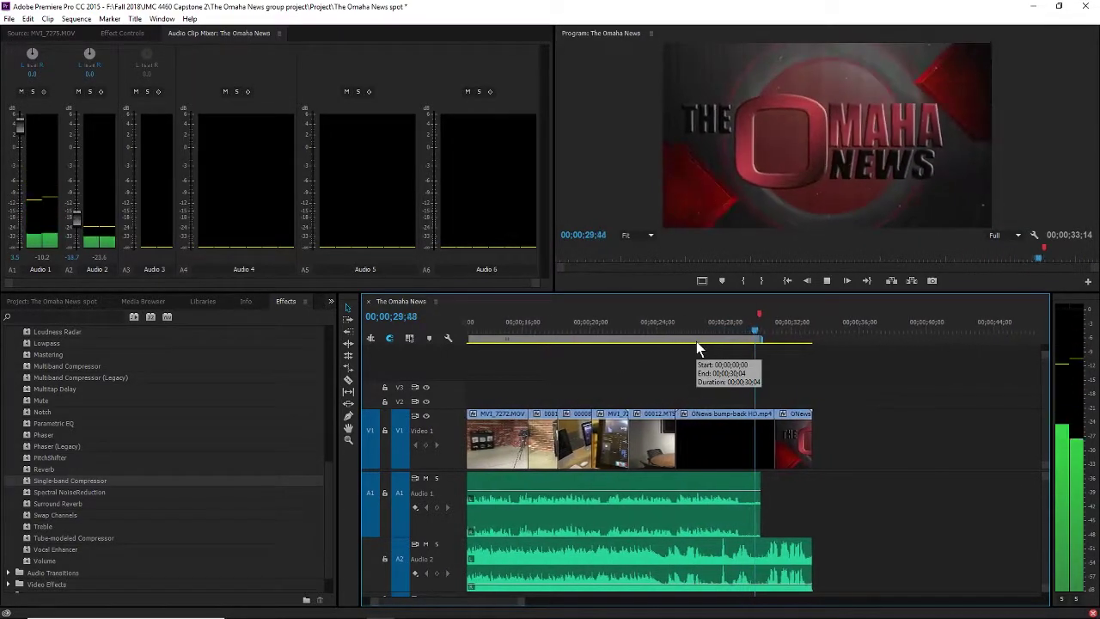
Step: Review the ending from the start of the ONews bump-back clip at about 25 seconds to about 28 seconds
mouse_move(679, 325)
left_mouse_down()
mouse_move(666, 327)
mouse_move(676, 344)
left_mouse_up()
key("space")
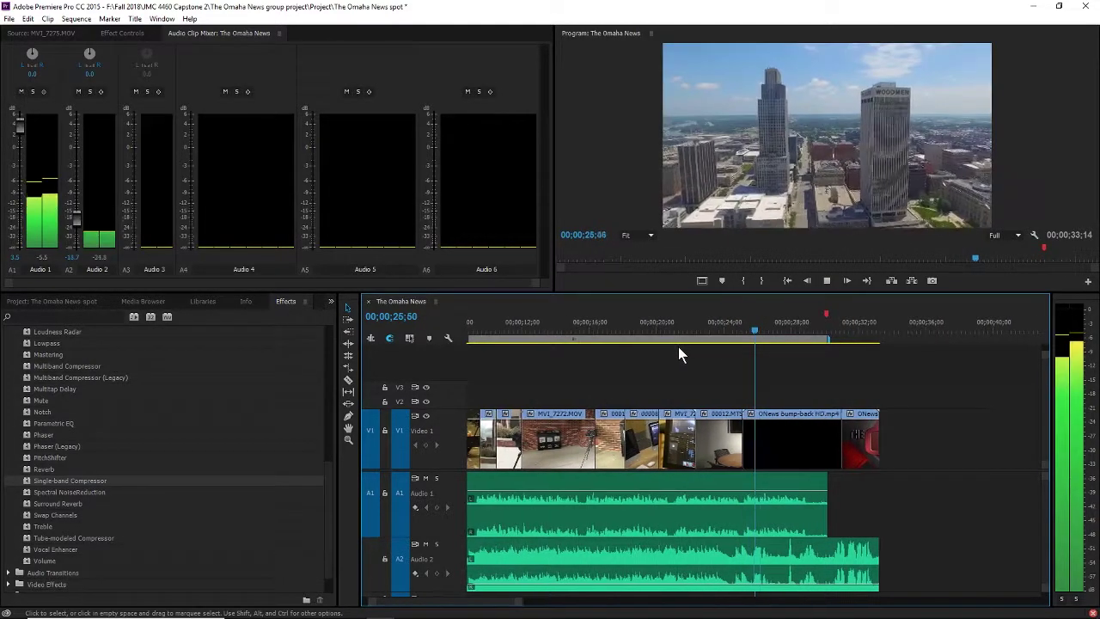
left_click(727, 323)
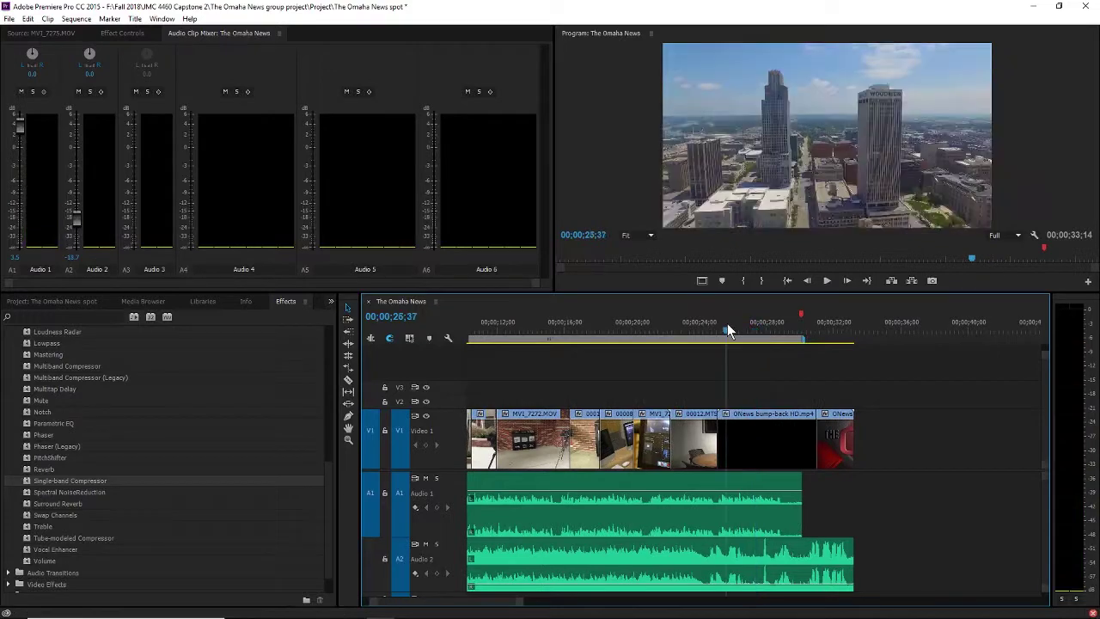
left_click_drag(727, 323, 720, 327)
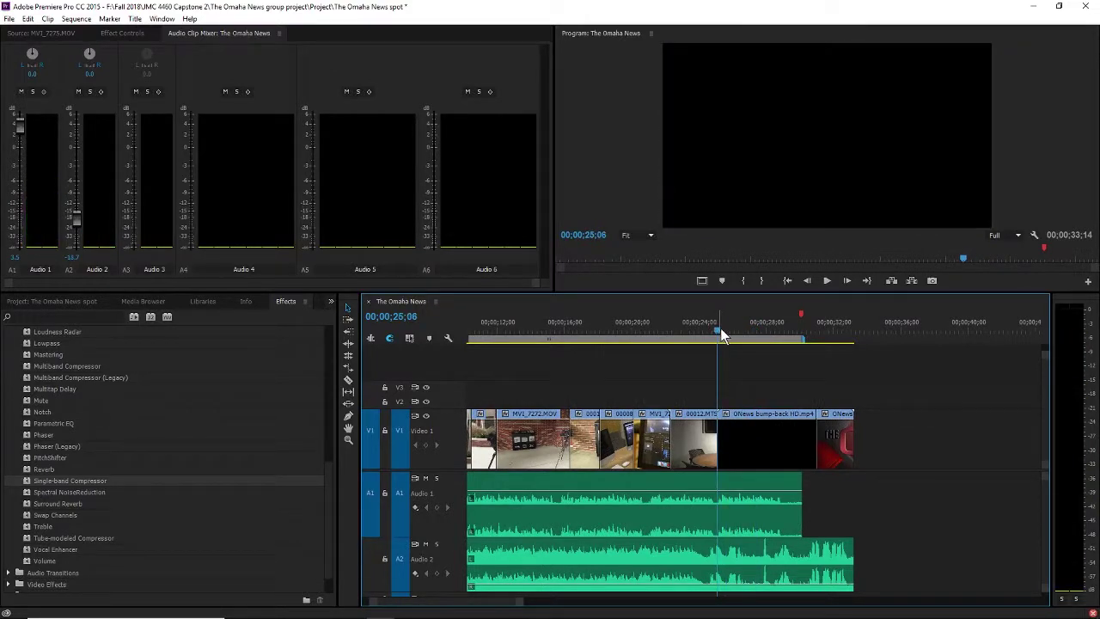
key("space")
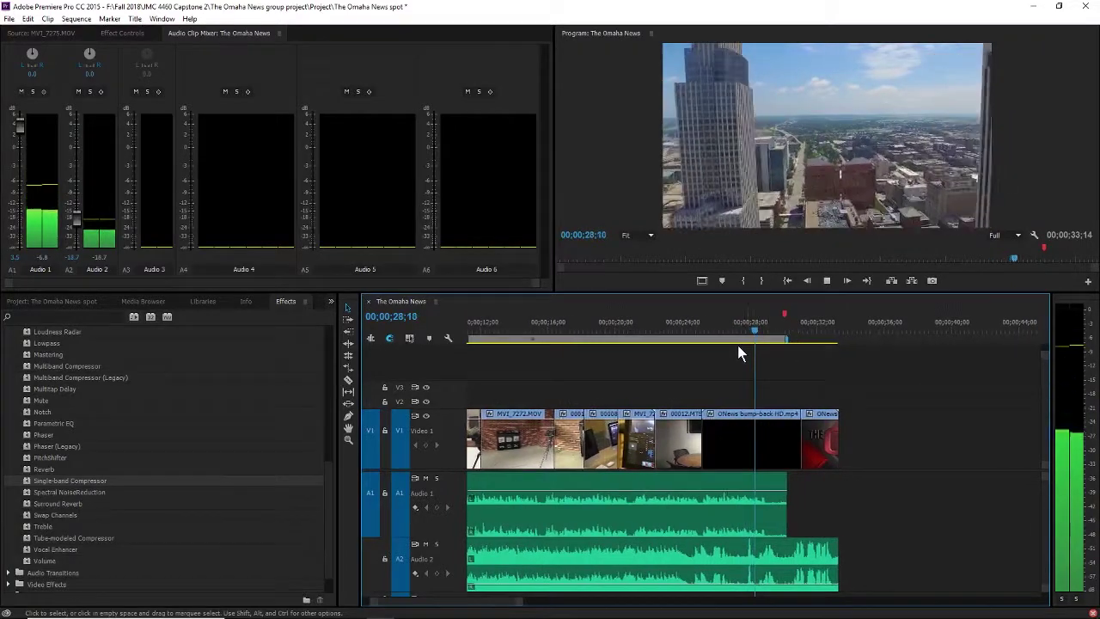
key("space")
Step: Split the ONews bump-back clip at 00;00;28;55, move its first part to about 36 seconds, and place the remaining logo clips right after 00012.MTS
mouse_move(756, 335)
left_mouse_down()
mouse_move(767, 330)
mouse_move(752, 335)
mouse_move(765, 340)
left_mouse_up()
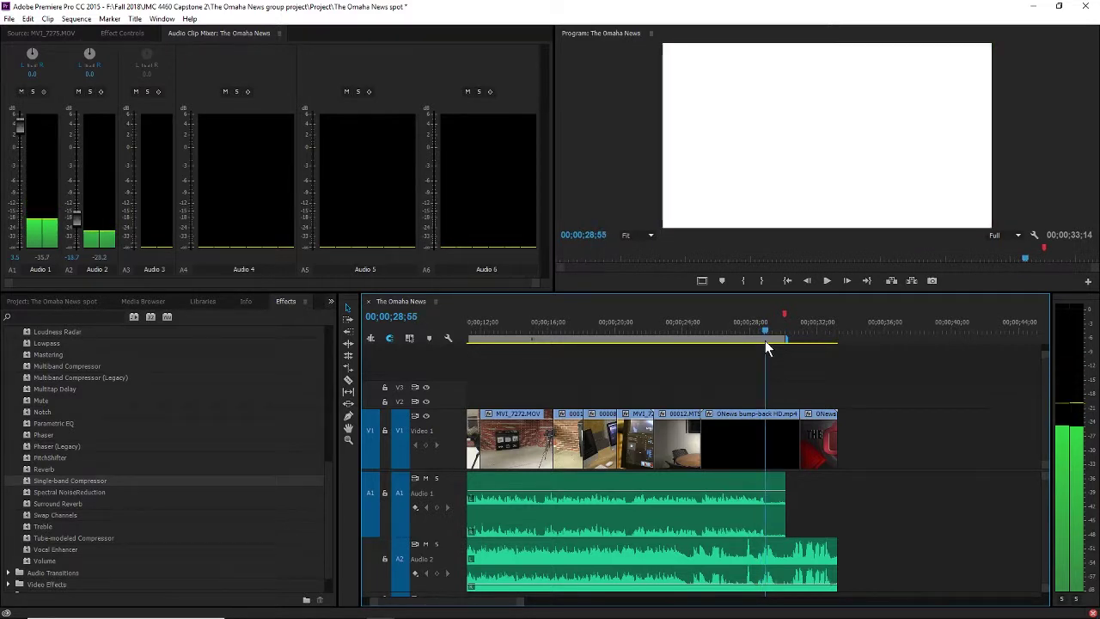
left_click(769, 452)
key("v")
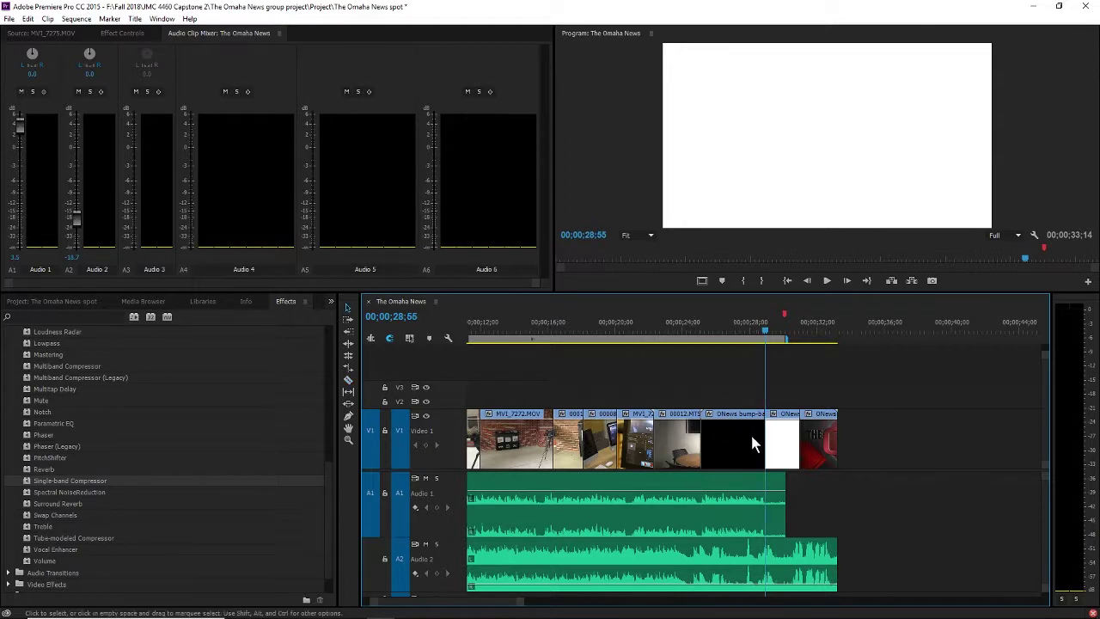
mouse_move(705, 443)
left_mouse_down()
mouse_move(887, 456)
mouse_move(825, 455)
mouse_move(784, 426)
mouse_move(830, 422)
mouse_move(726, 439)
left_mouse_up()
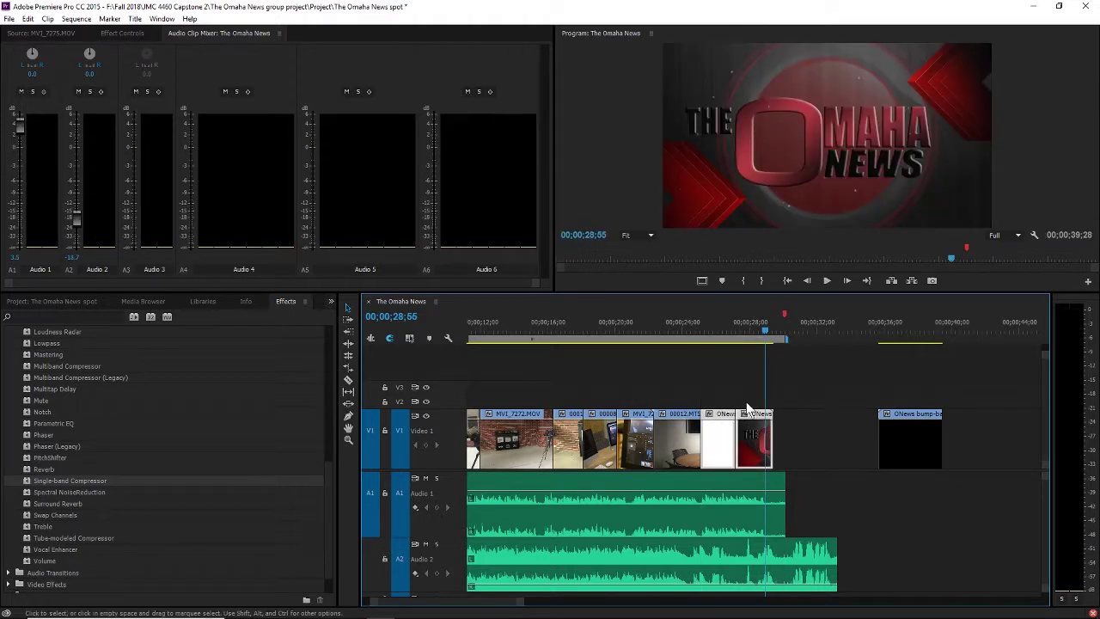
Step: Play the rearranged ending to check how the logo clips fit the voice-over
left_click_drag(757, 337, 663, 340)
scroll(664, 340, "up", 2)
key("space")
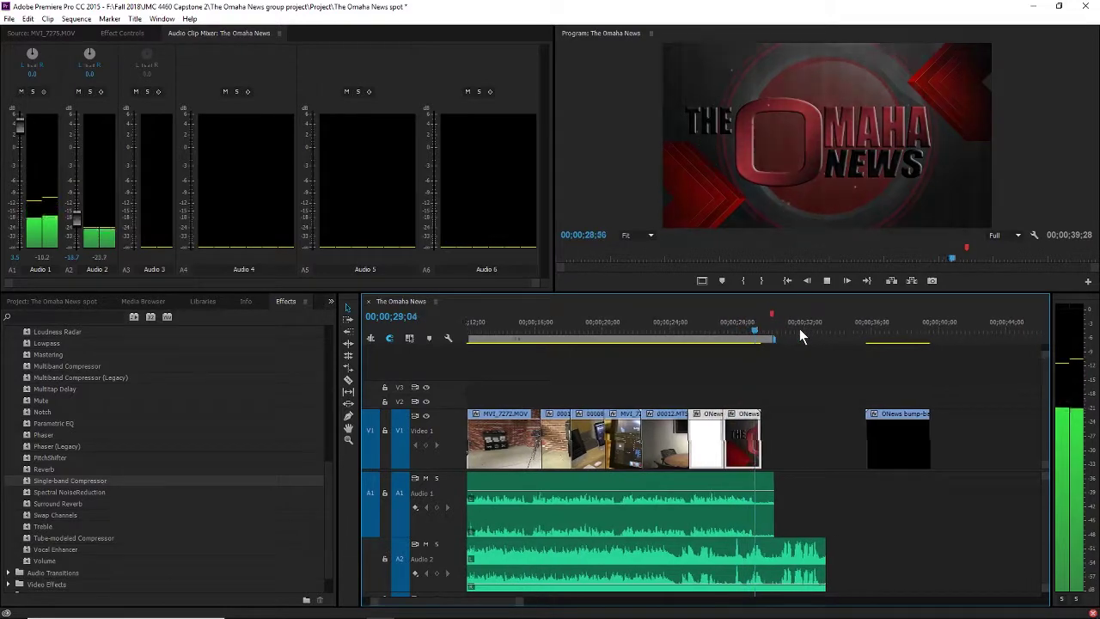
key("space")
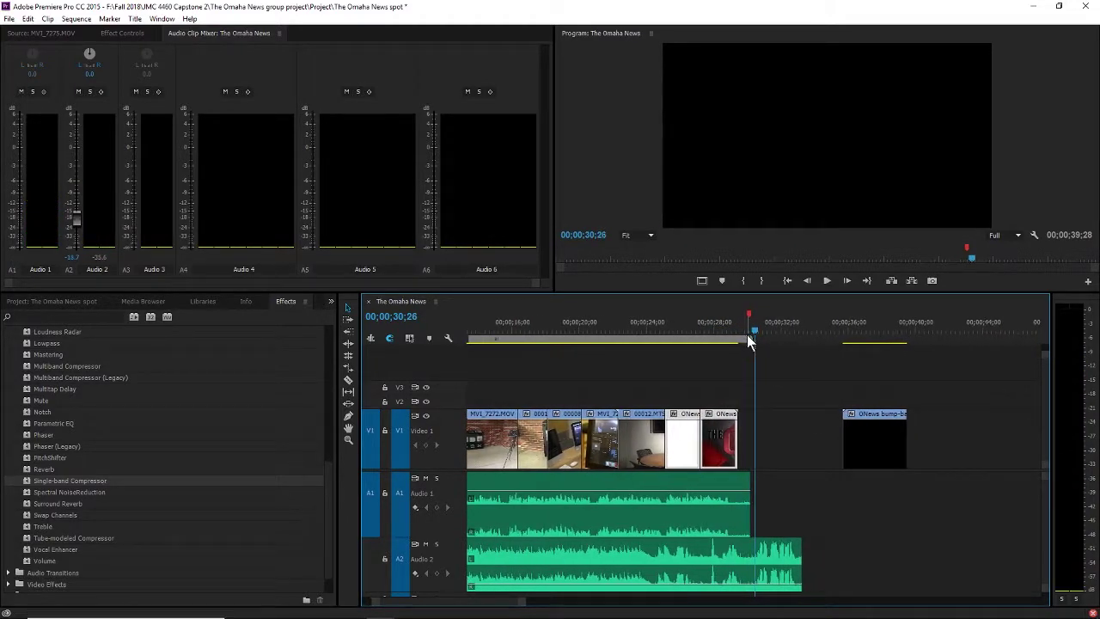
Step: Park the playhead at 00;00;30;01 and move the white flash and logo clips beyond the bump-back segment
left_click_drag(747, 334, 750, 334)
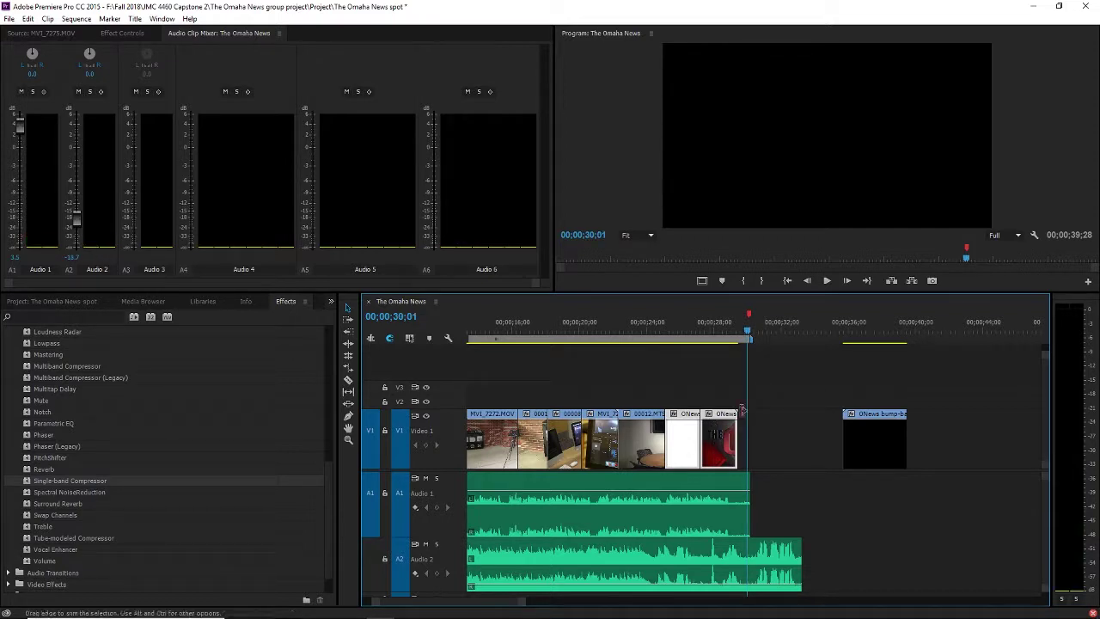
left_click_drag(692, 368, 945, 453)
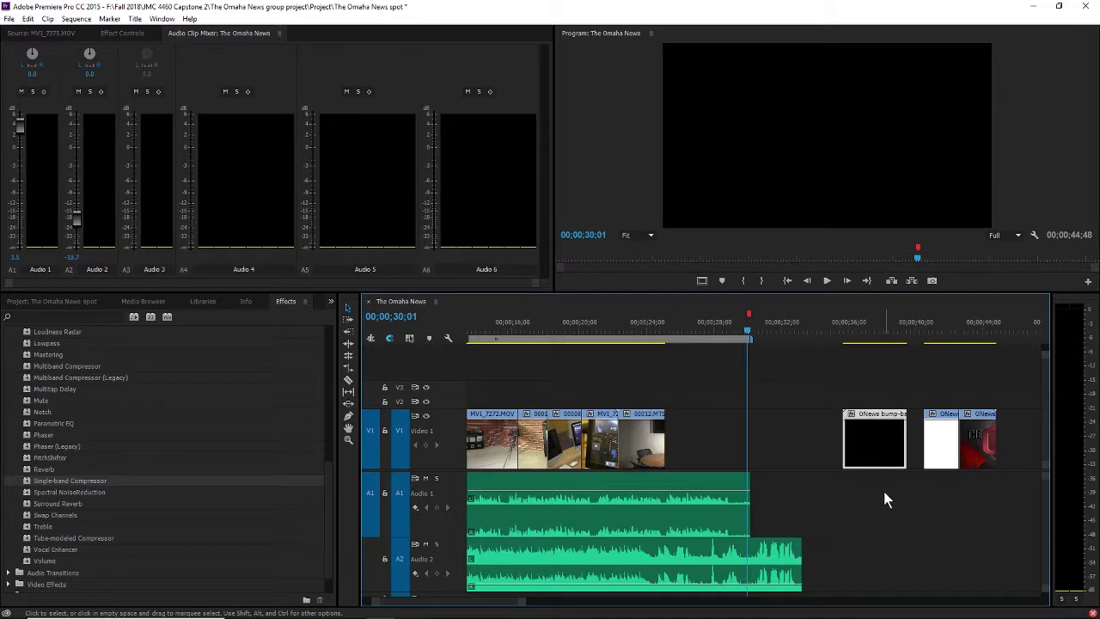
Step: Place the ONews bump-back clip directly after 00012.MTS on Video 1 and play through the cut
left_click_drag(876, 452, 701, 456)
left_click(660, 327)
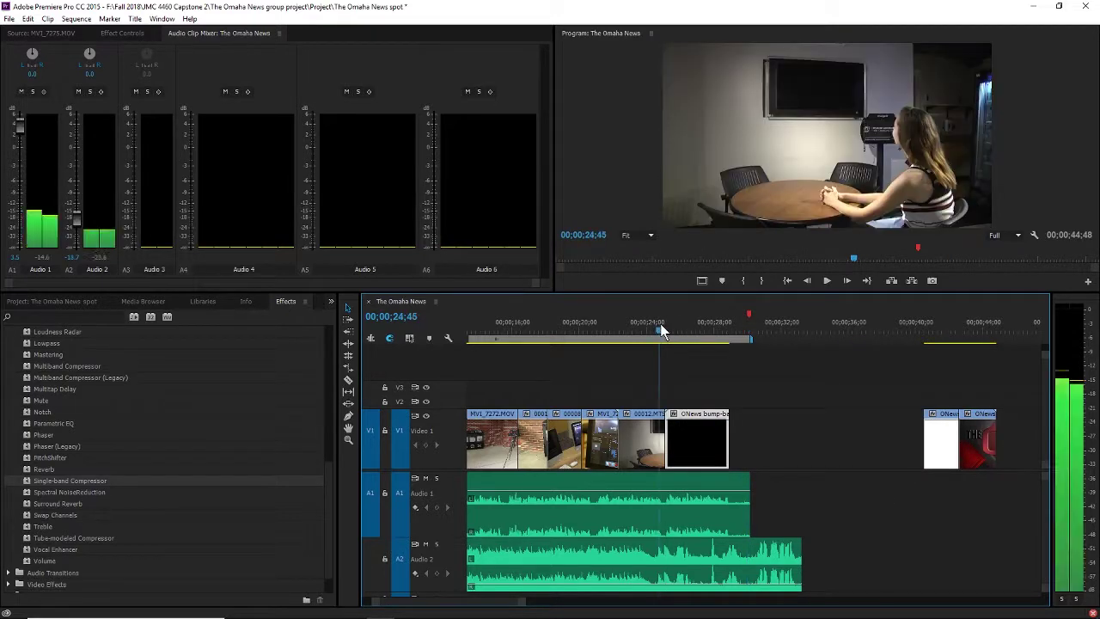
scroll(898, 432, "up", 2)
key("space")
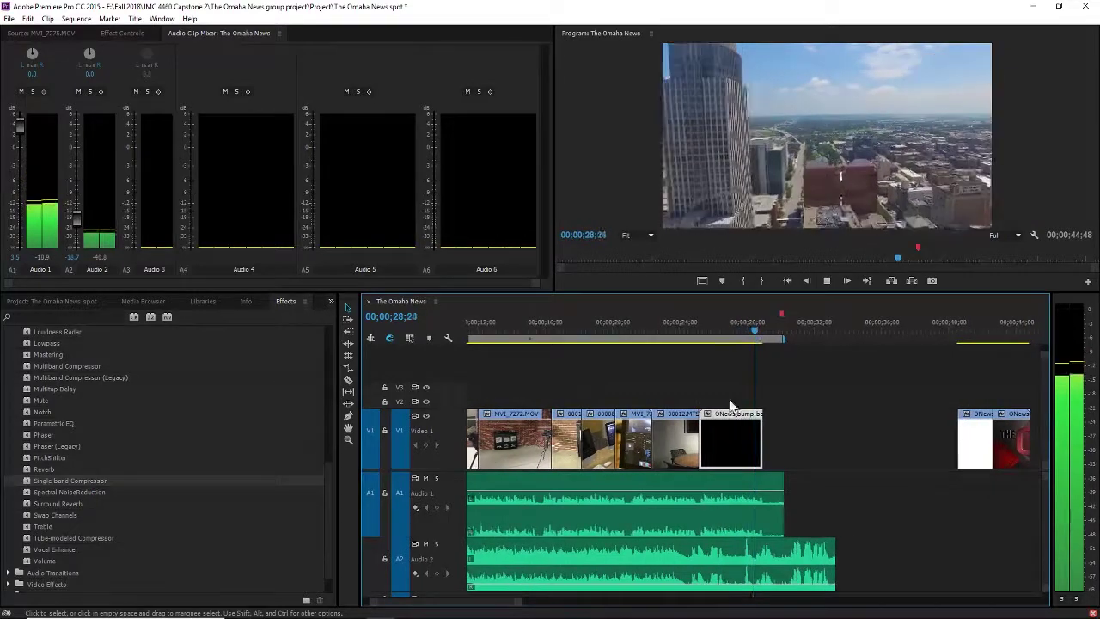
key("space")
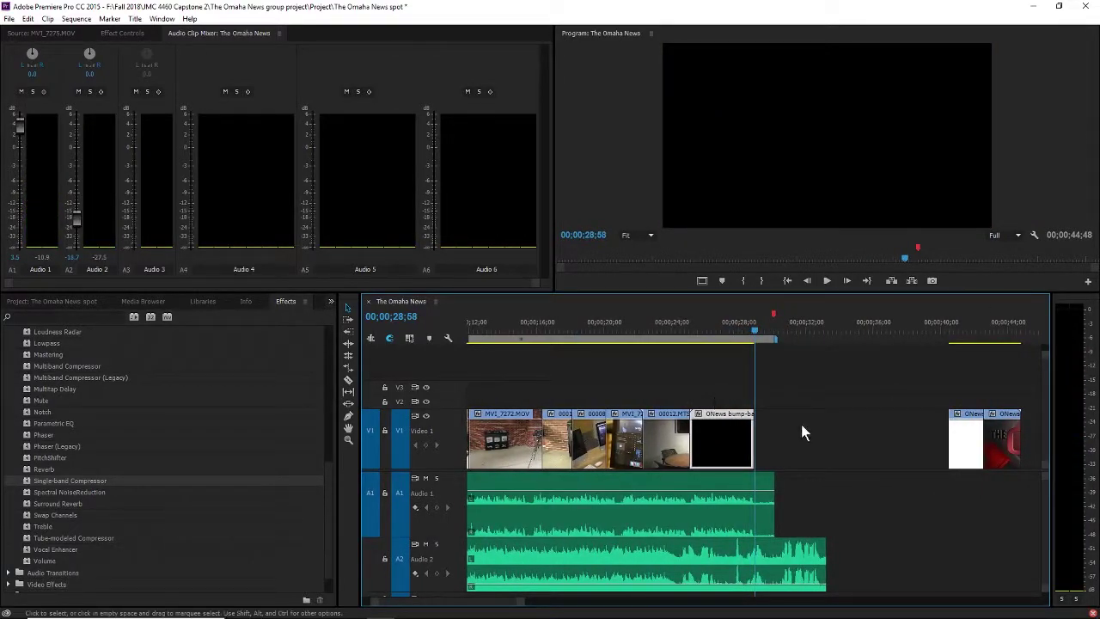
Step: Move the ONews bump-back clip onto V2, aligned with the start of 00012.MTS, and extend 00012.MTS to end with it
left_click_drag(735, 455, 681, 402)
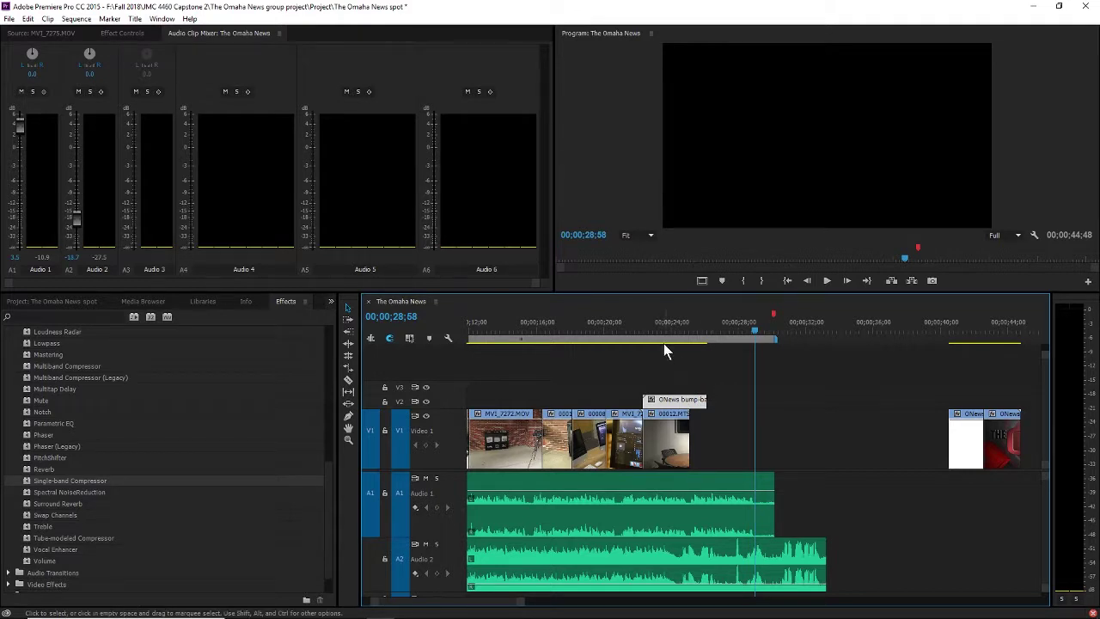
left_click(641, 332)
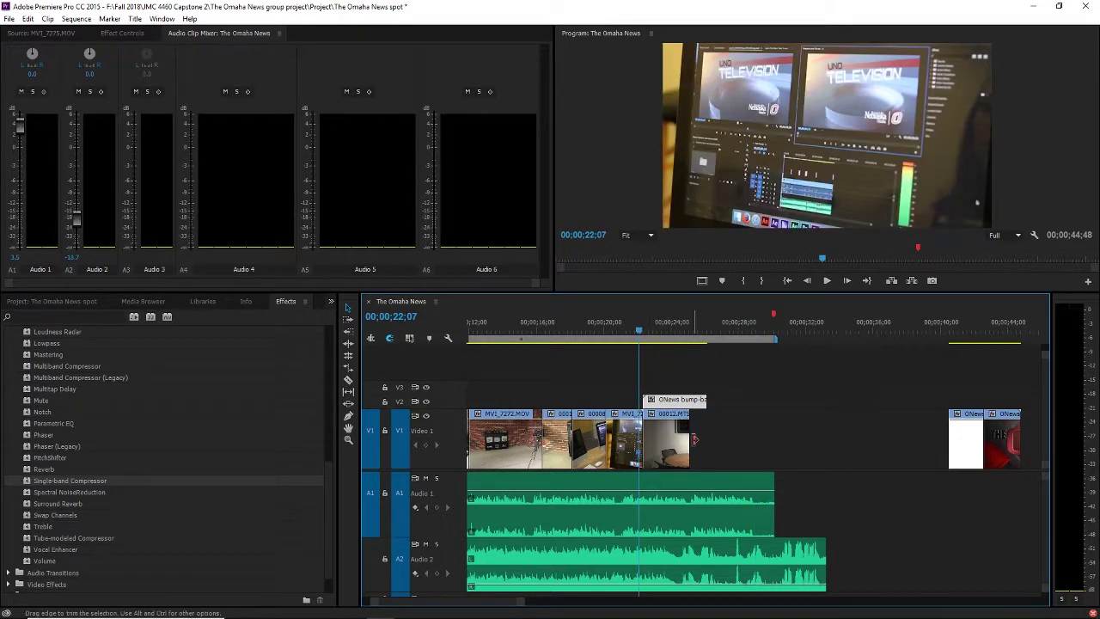
left_click_drag(686, 443, 704, 445)
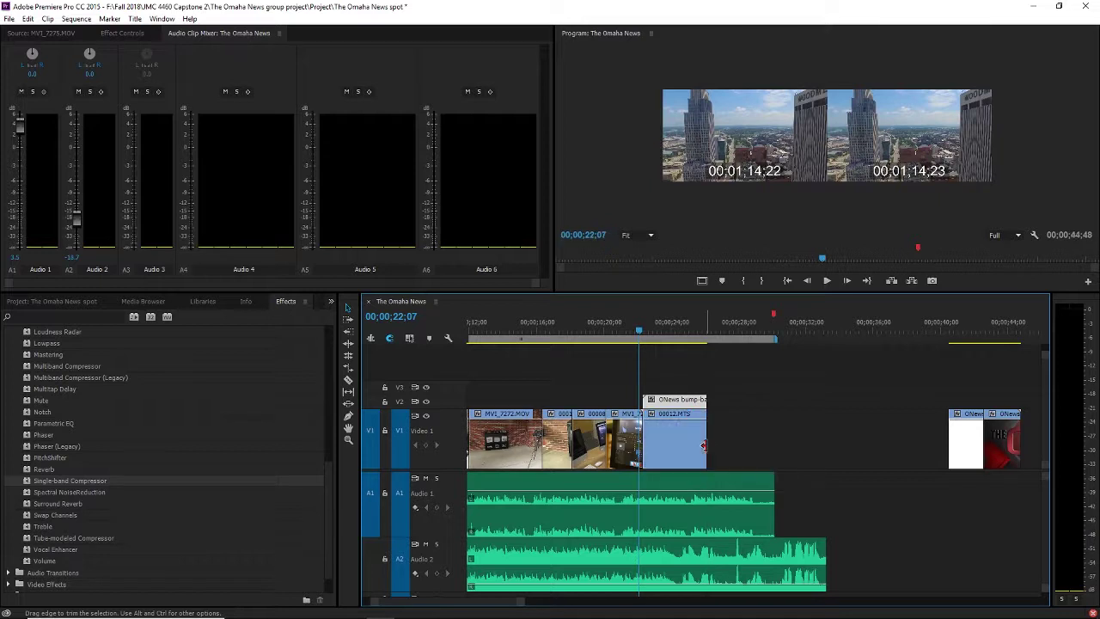
left_click(636, 331)
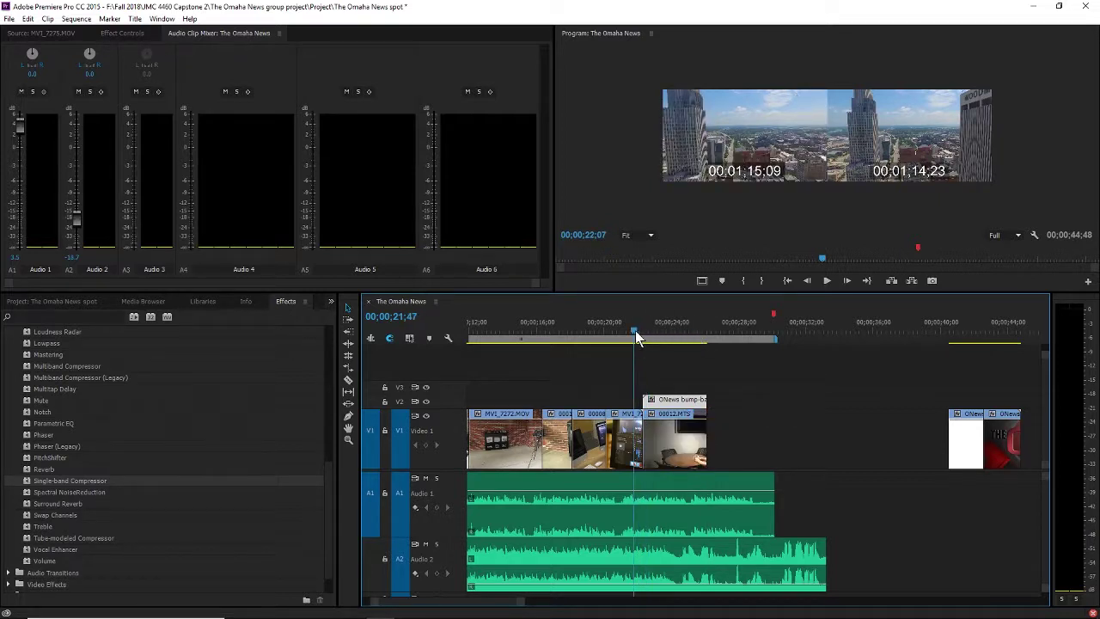
left_click(655, 334)
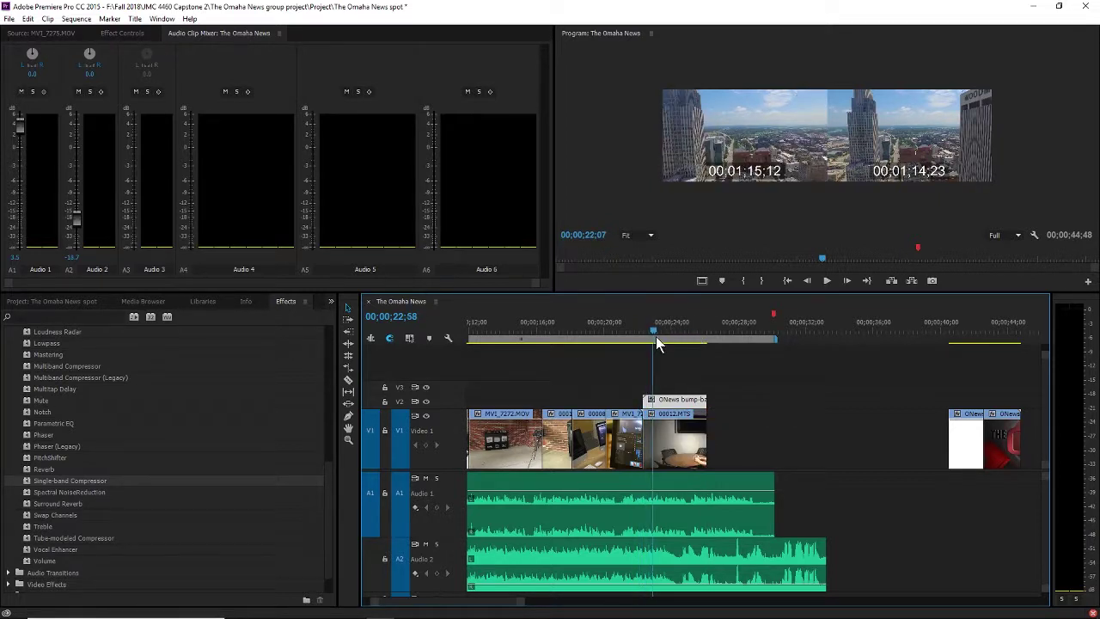
left_click(637, 331)
left_click(736, 450)
left_click(636, 374)
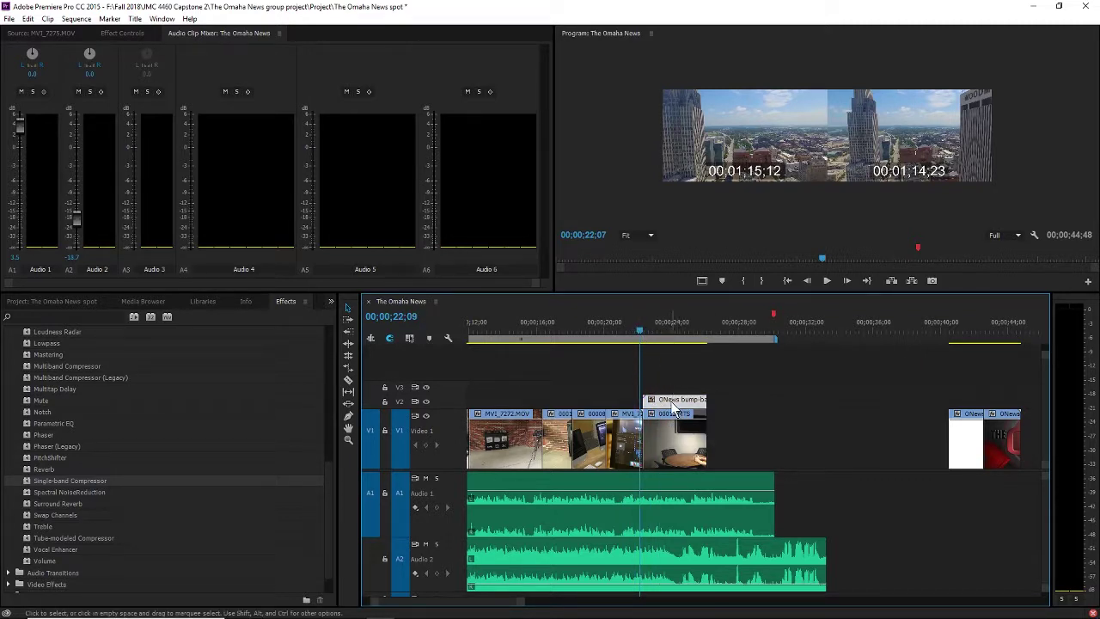
mouse_move(683, 404)
left_mouse_down()
mouse_move(747, 391)
mouse_move(756, 434)
mouse_move(767, 436)
mouse_move(758, 444)
mouse_move(754, 405)
mouse_move(676, 408)
left_mouse_up()
left_click(859, 454)
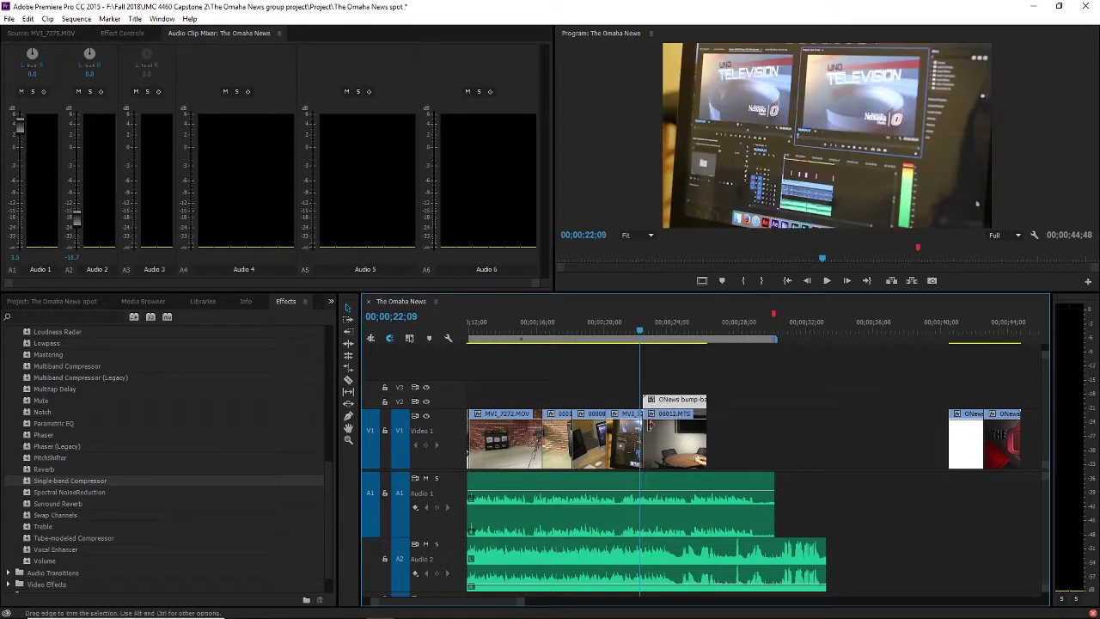
Step: Scale the ONews bump-back clip on V2 to 26 and set its position to 502, 397
left_click(127, 32)
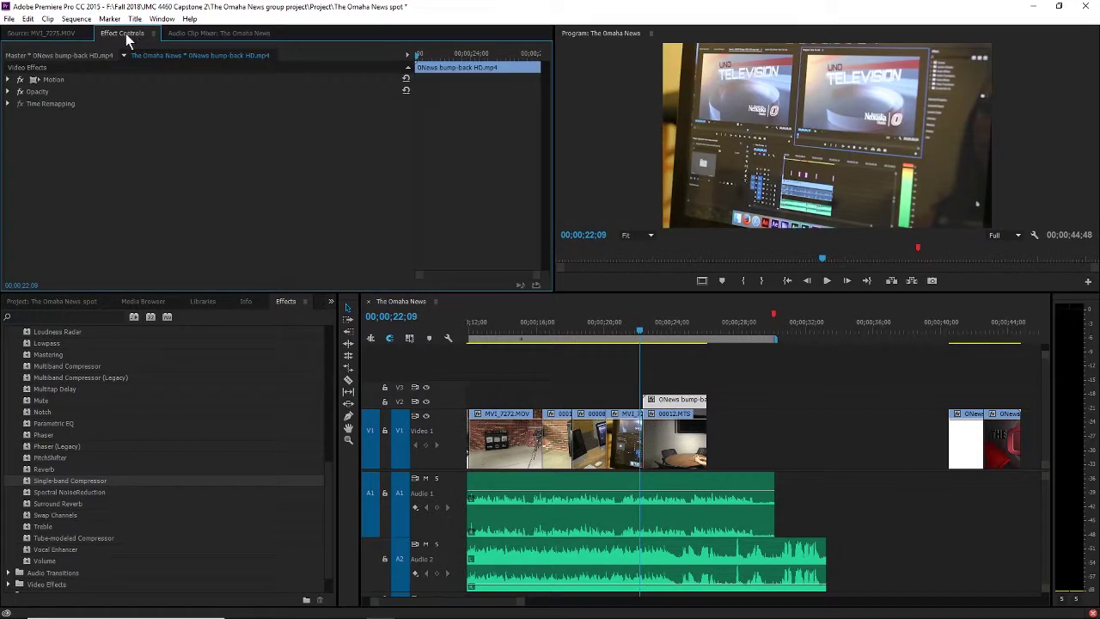
left_click(8, 79)
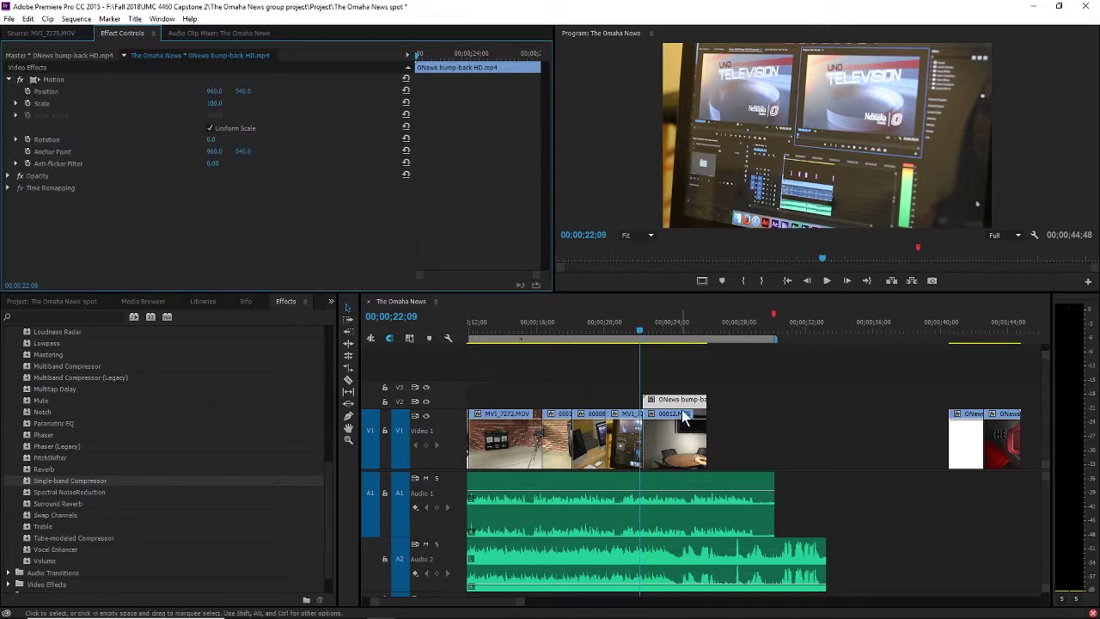
left_click(718, 361)
key("space")
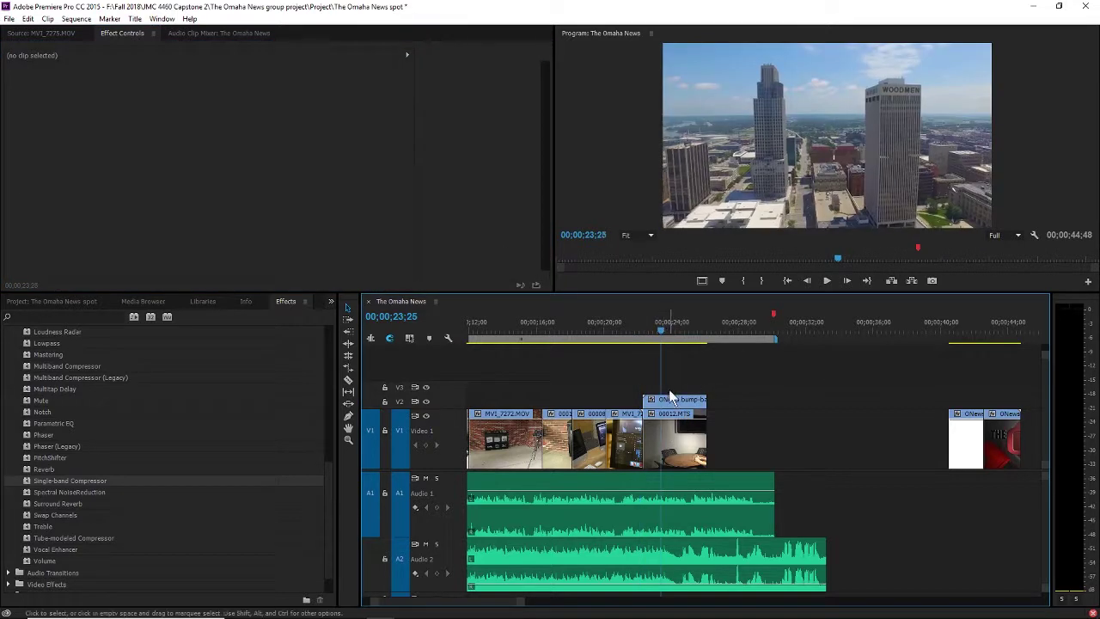
left_click(673, 402)
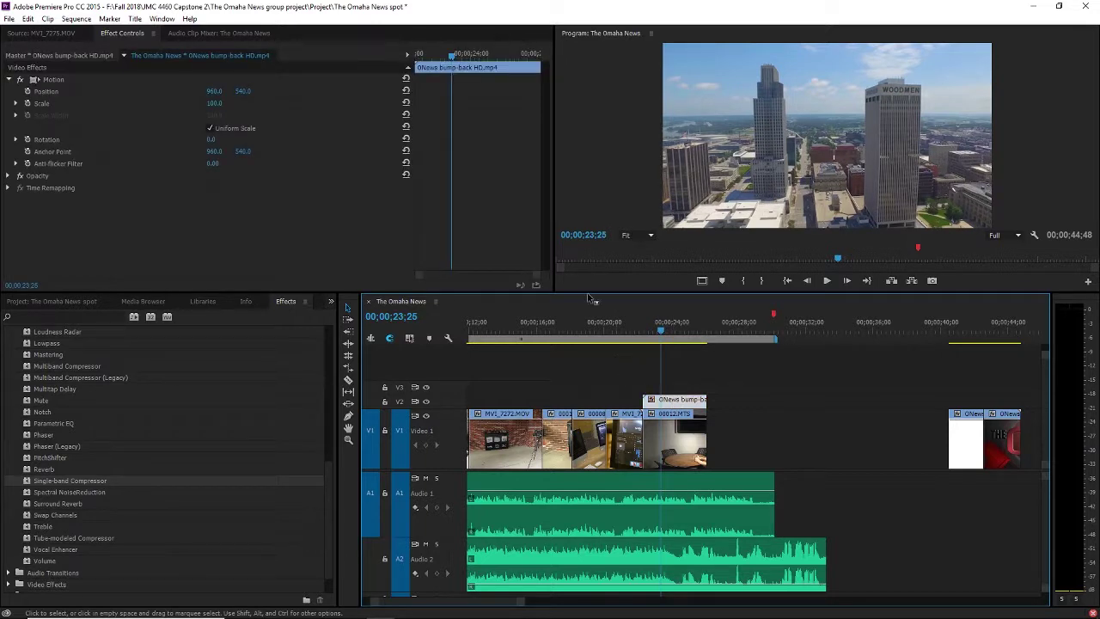
left_click(215, 92)
left_click_drag(216, 92, 133, 91)
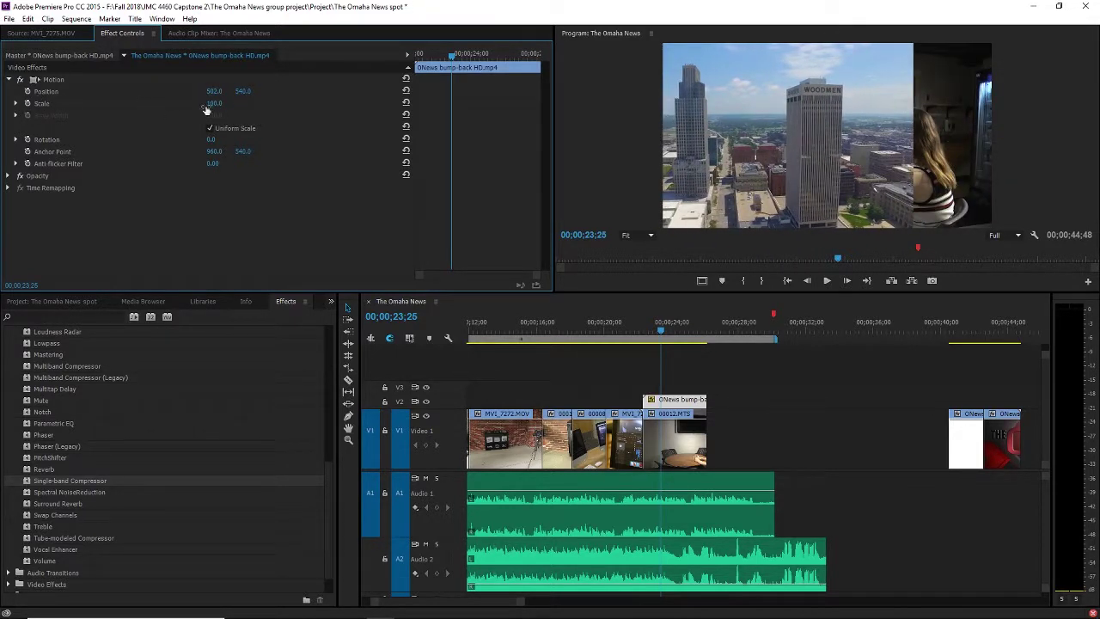
mouse_move(214, 103)
left_mouse_down()
mouse_move(154, 103)
mouse_move(249, 107)
mouse_move(272, 91)
mouse_move(206, 91)
mouse_move(215, 91)
left_mouse_up()
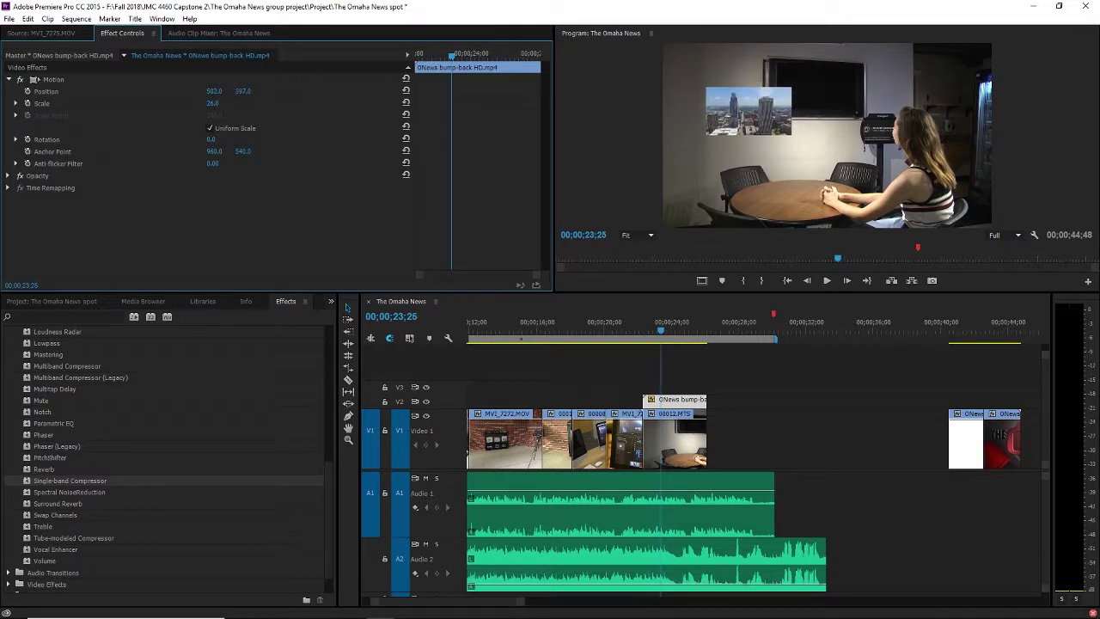
Step: Reposition the scaled-down skyline clip to about 897, 270 so it sits inside the wall-mounted television in the meeting room shot
left_click(785, 104)
left_click_drag(768, 112, 846, 113)
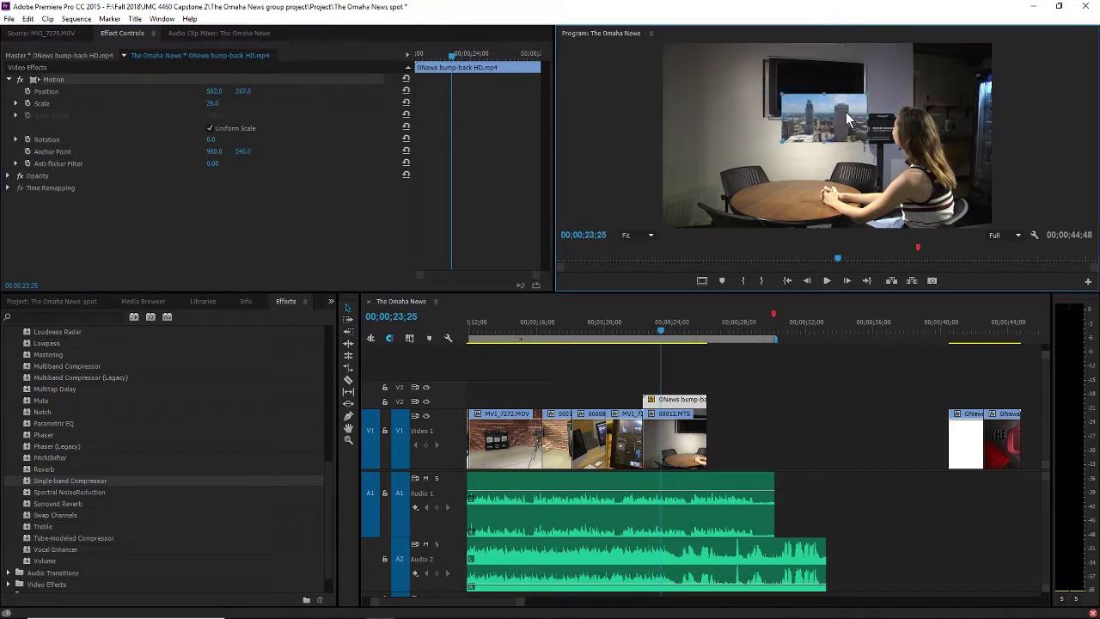
left_click_drag(774, 126, 831, 132)
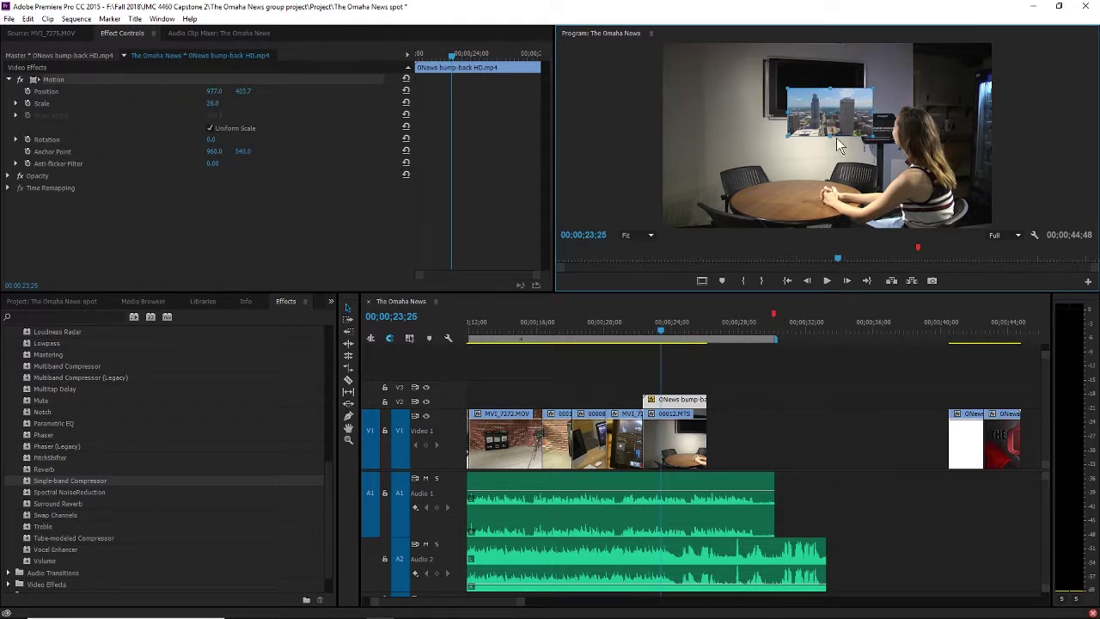
left_click_drag(829, 103, 854, 112)
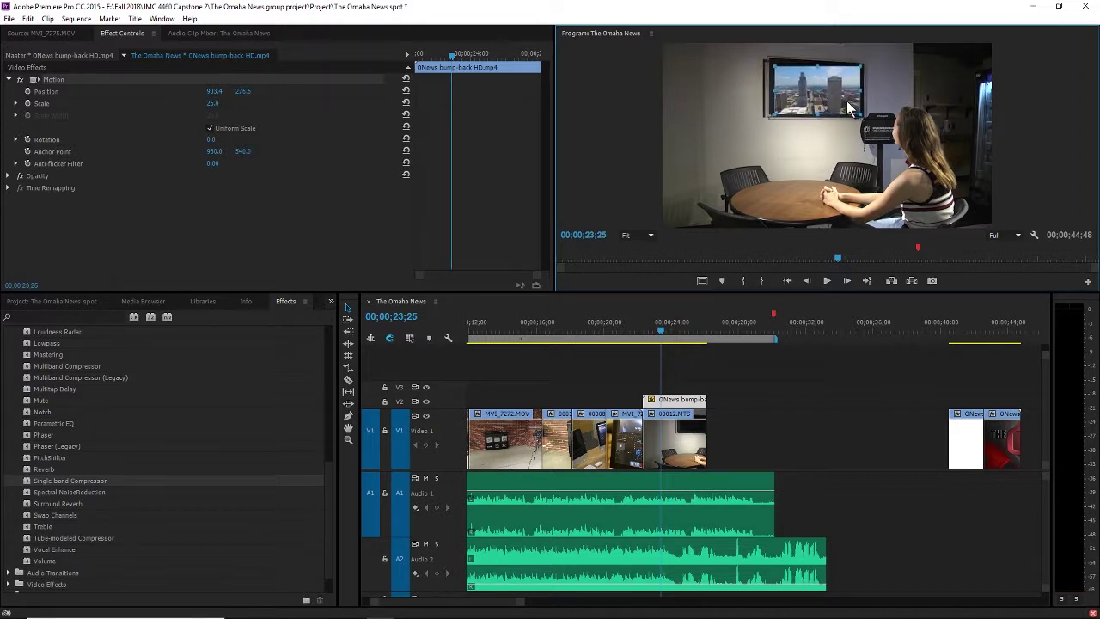
left_click(850, 121)
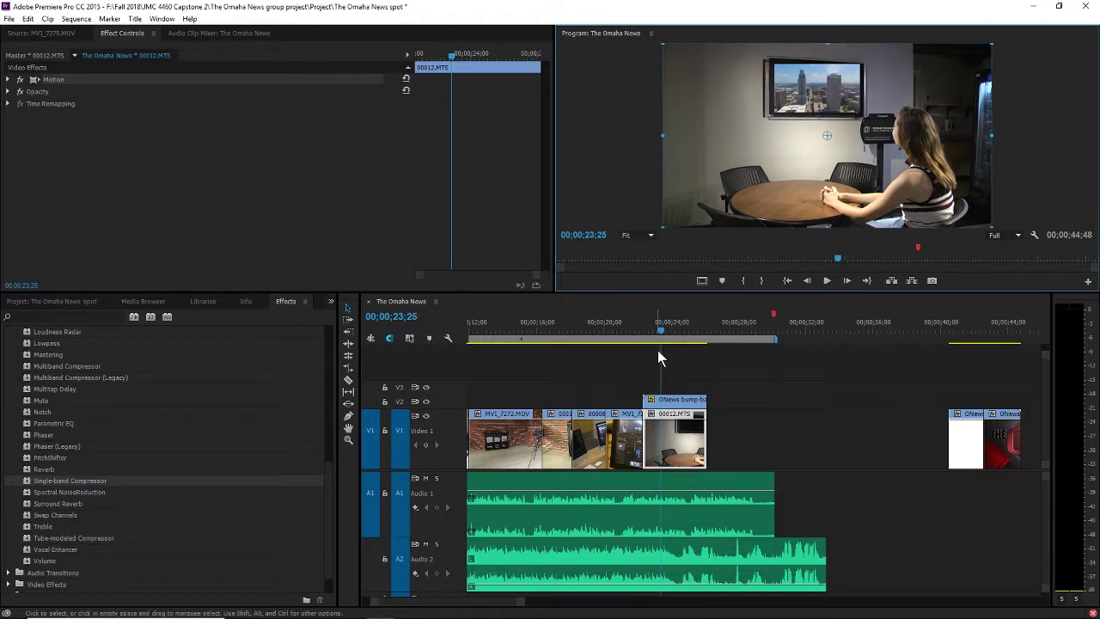
left_click(687, 402)
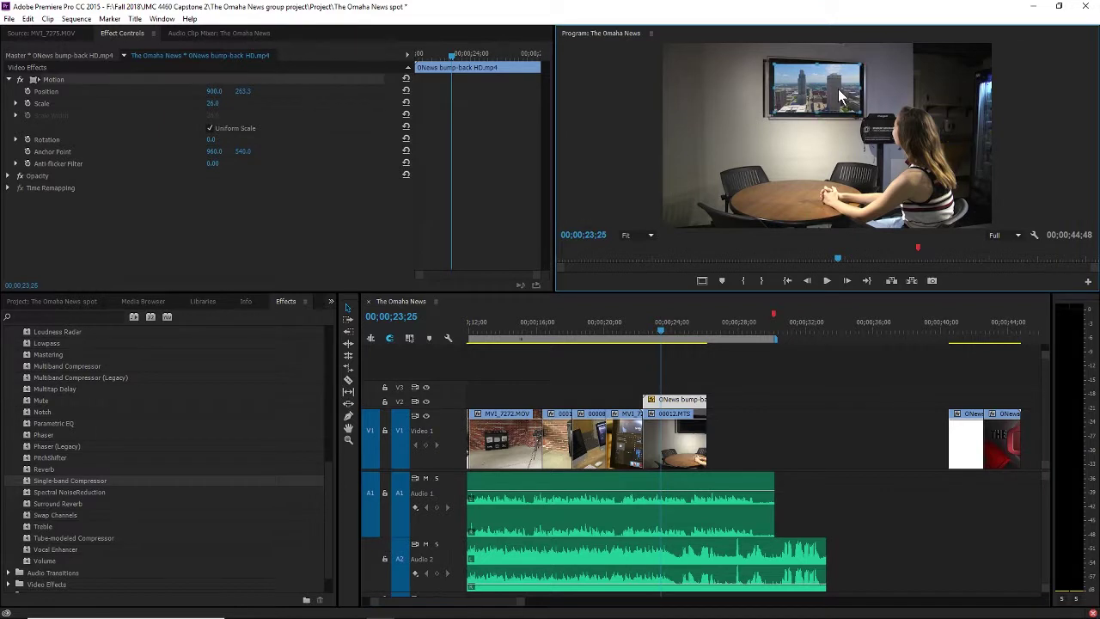
mouse_move(860, 110)
left_mouse_down()
mouse_move(847, 92)
mouse_move(857, 90)
mouse_move(846, 99)
left_mouse_up()
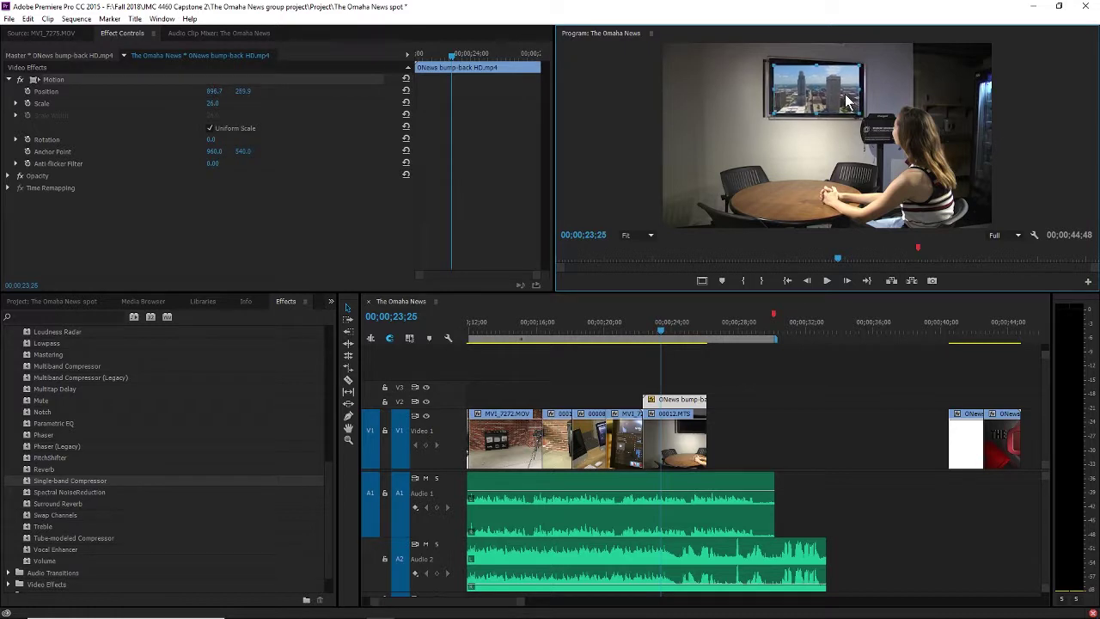
left_click(890, 134)
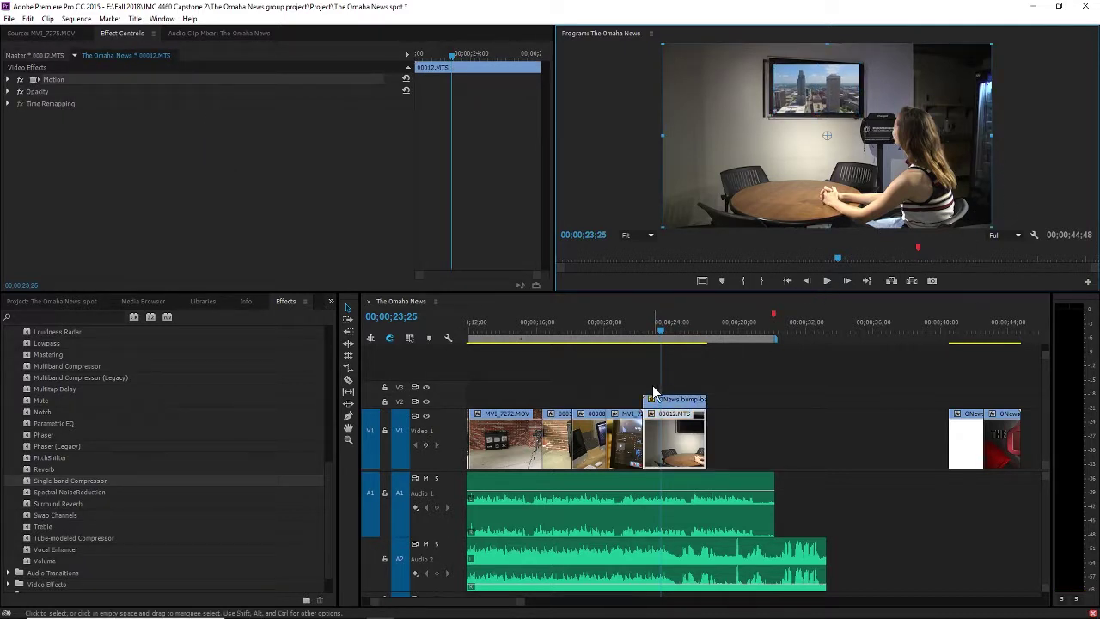
Step: Play back the meeting room shot with the skyline clip on the television
left_click(639, 323)
key("space")
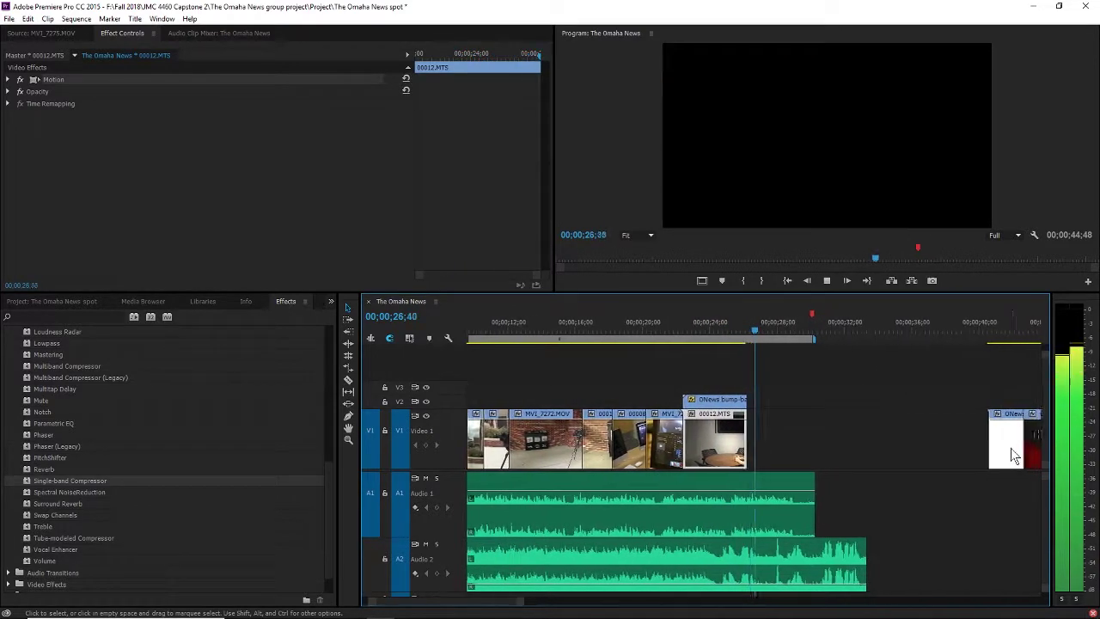
key("space")
Step: Move the last two ONews clips on Video 1 directly after 00012.MTS and play the ending
left_click_drag(1033, 494, 763, 449)
key("space")
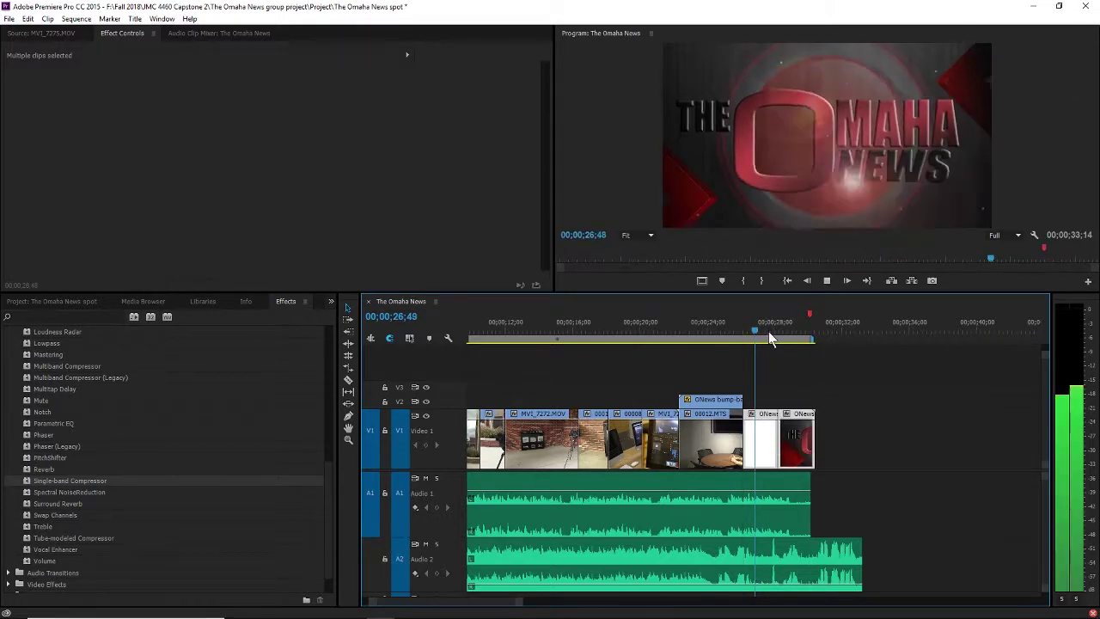
left_click(727, 331)
key("space")
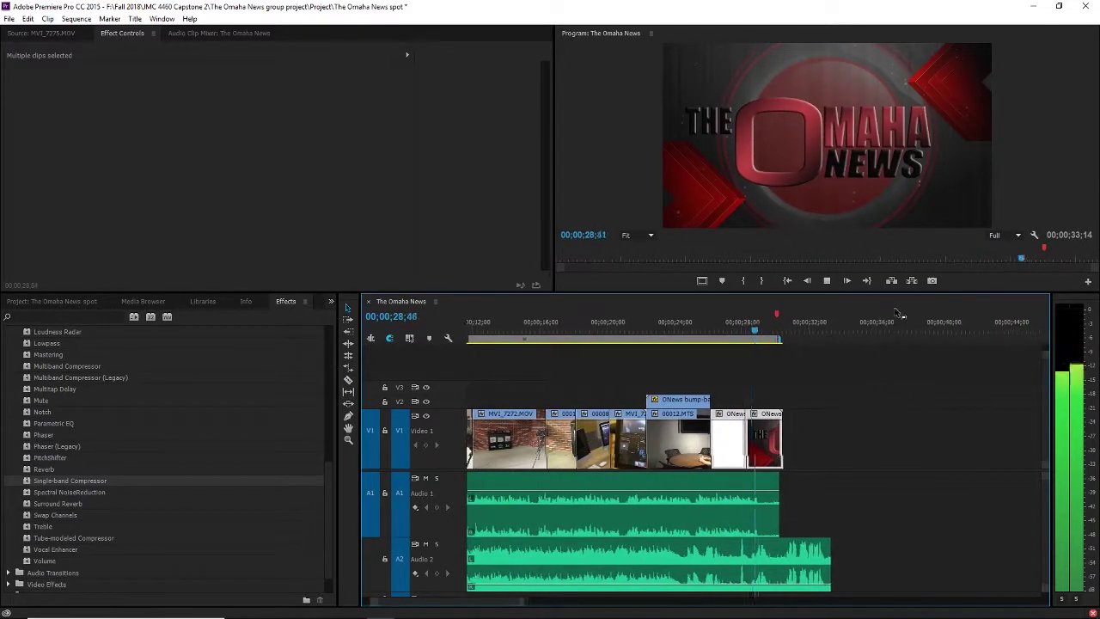
key("space")
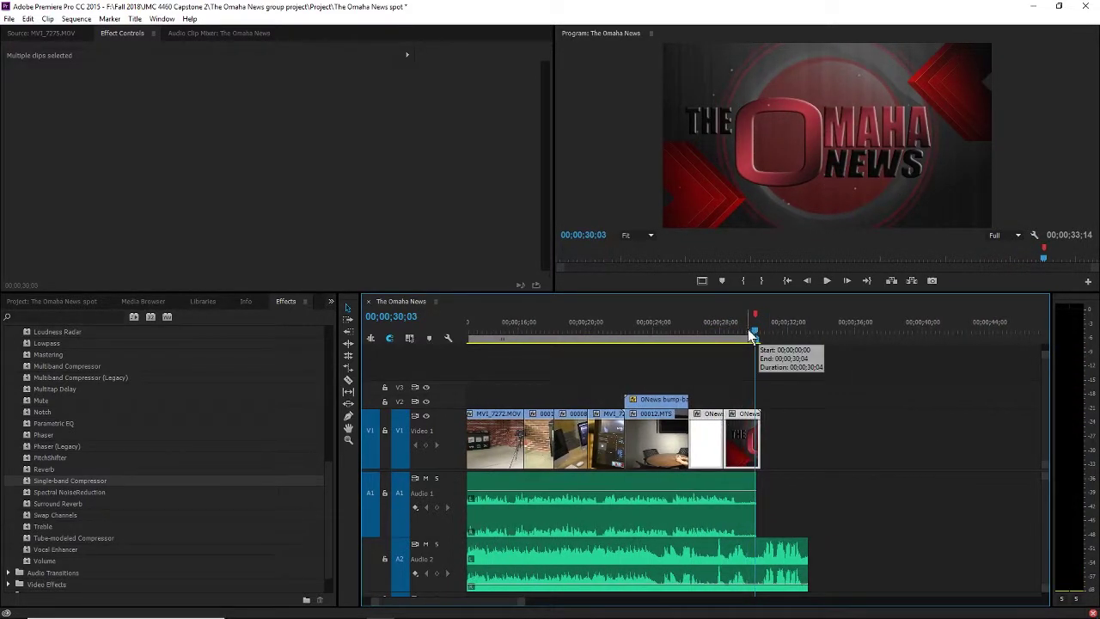
Step: Split the final ONews bump-back clip and the clips on both audio tracks at 00;00;30;01
mouse_move(757, 335)
left_mouse_down()
mouse_move(695, 333)
mouse_move(755, 341)
left_mouse_up()
key("c")
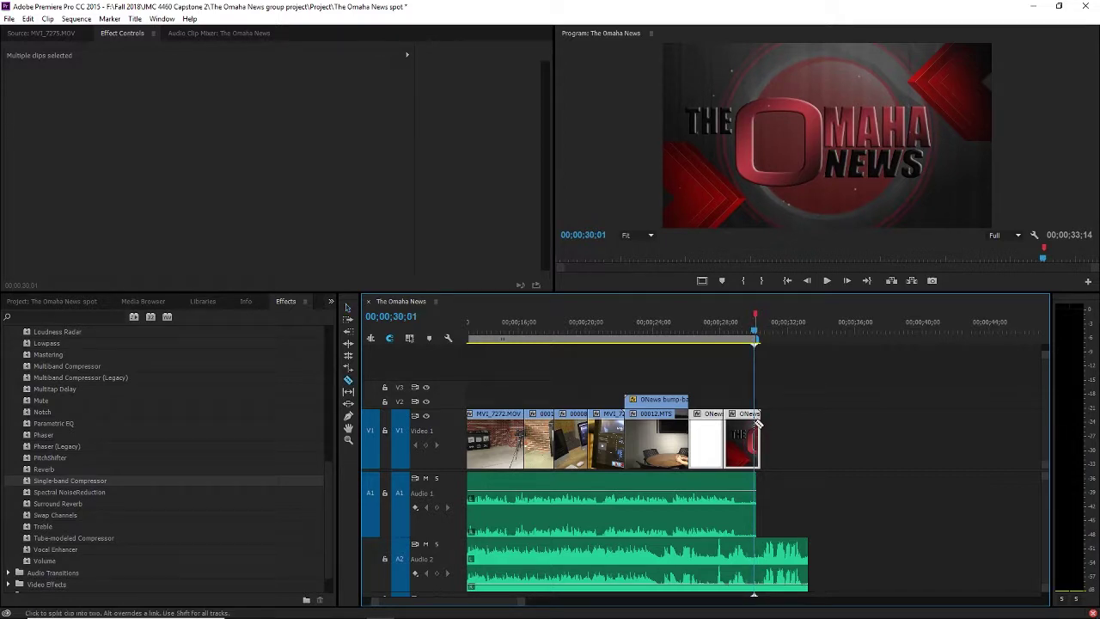
key("=")
key("=")
key("=")
key("=")
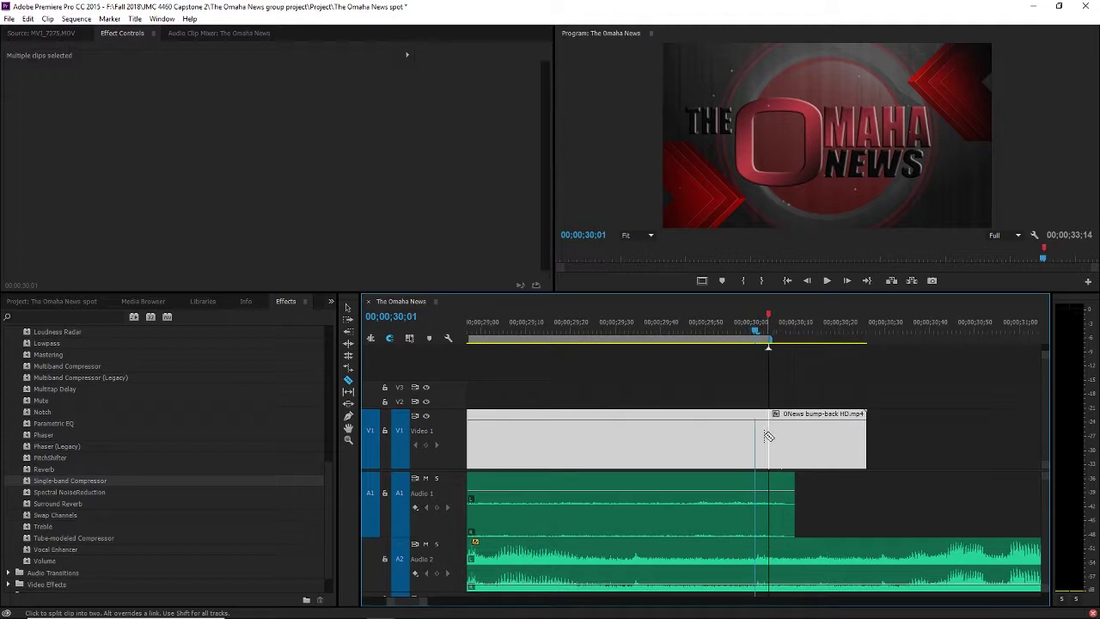
left_click(757, 438)
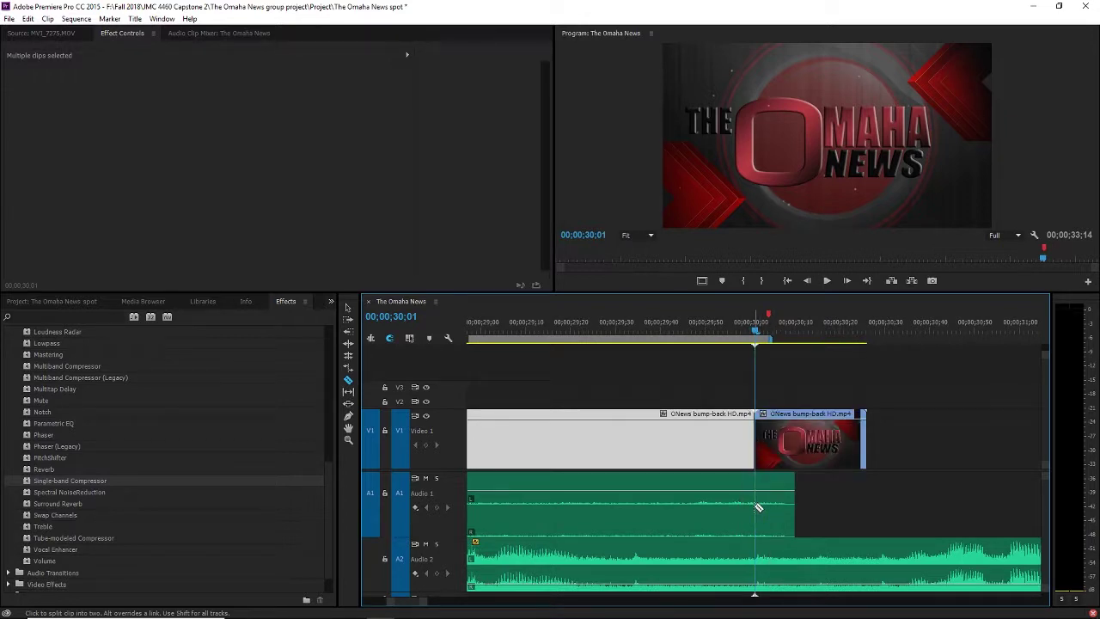
Step: Delete the leftover video and audio pieces after 00;00;30;01
key("v")
left_click(834, 430)
key("Delete")
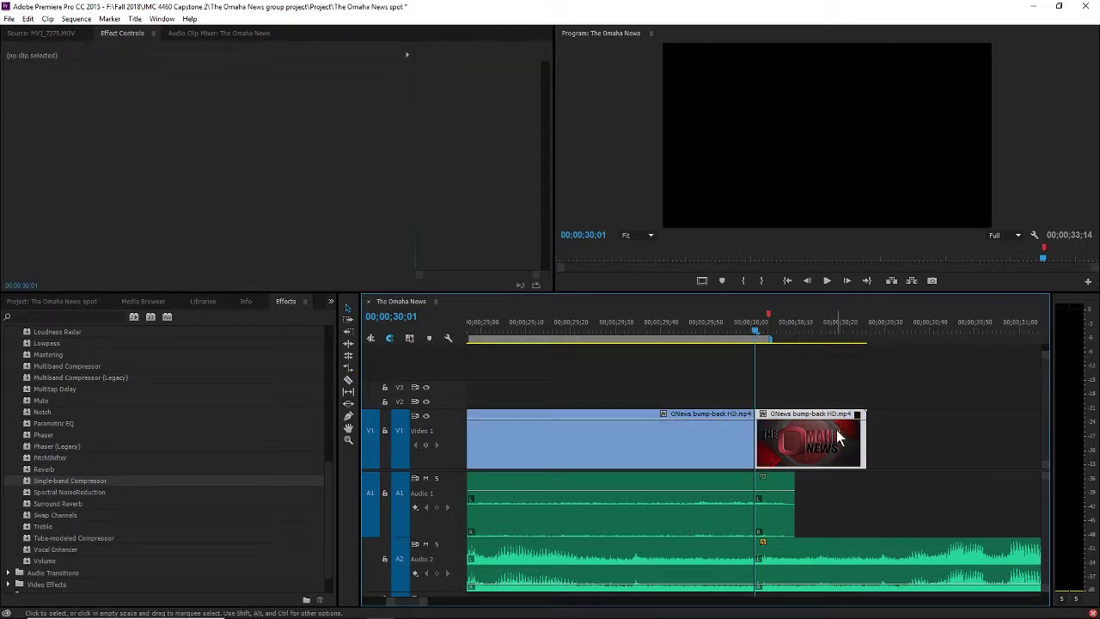
key("Delete")
left_click(810, 561)
key("Delete")
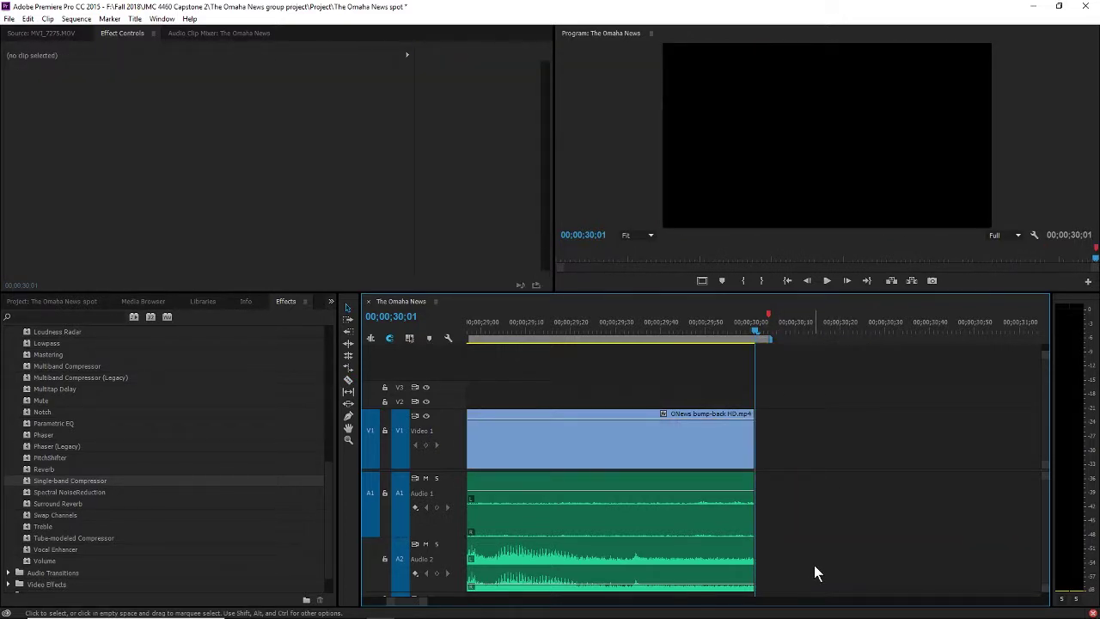
Step: Scrub through the second half of the sequence and examine the final ONews bump-back clips up to the end
key("minus")
key("minus")
key("minus")
key("minus")
key("minus")
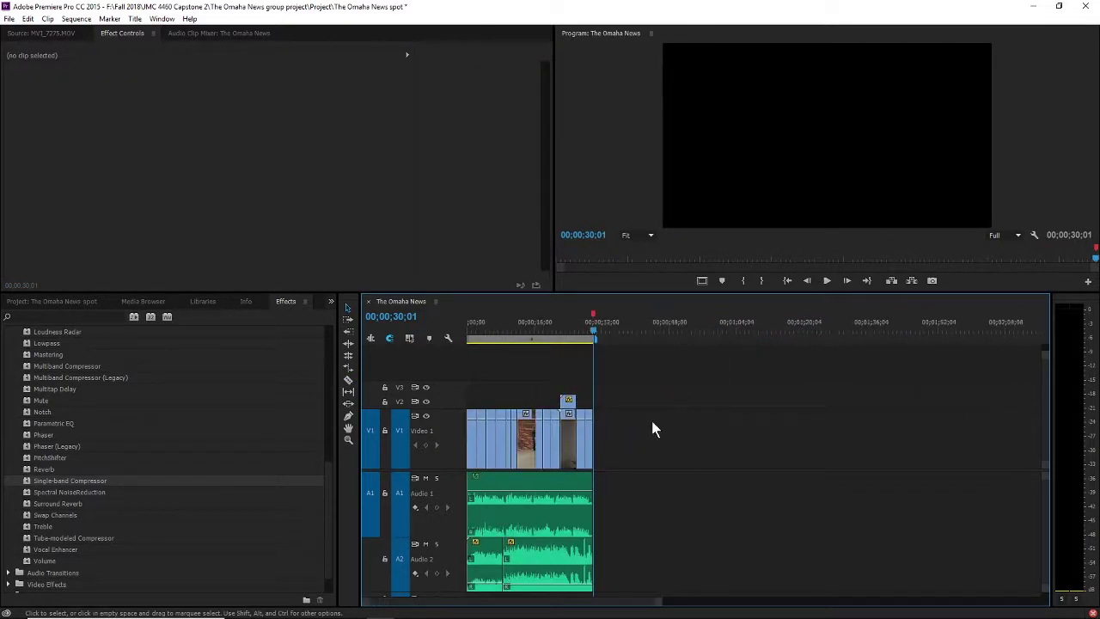
left_click_drag(536, 329, 591, 361)
key("equal")
key("equal")
key("equal")
key("equal")
key("equal")
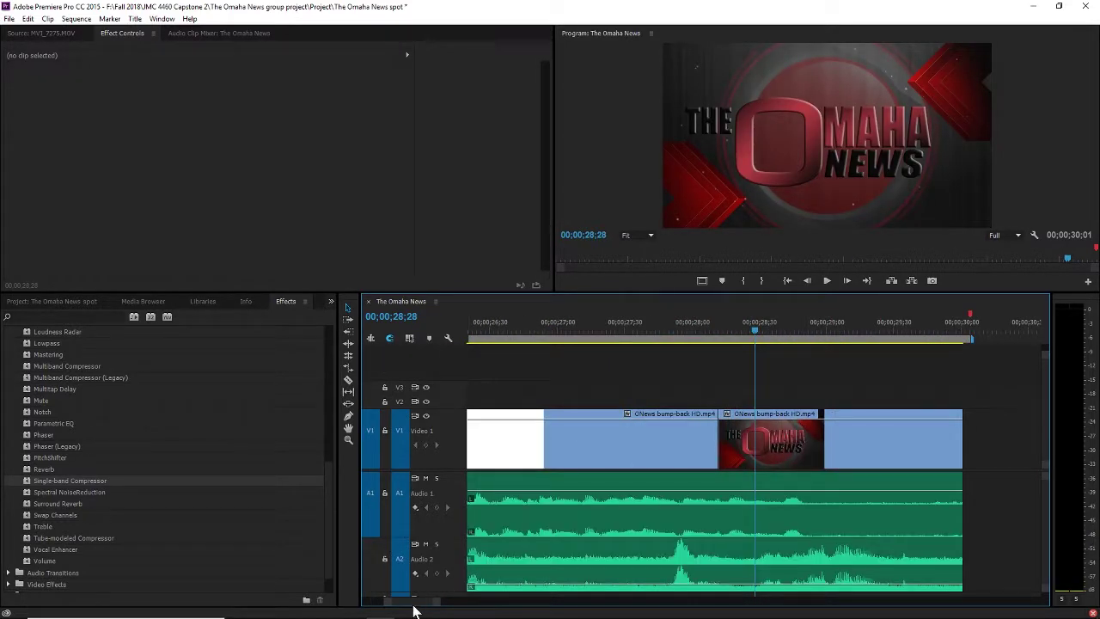
left_click_drag(414, 607, 422, 604)
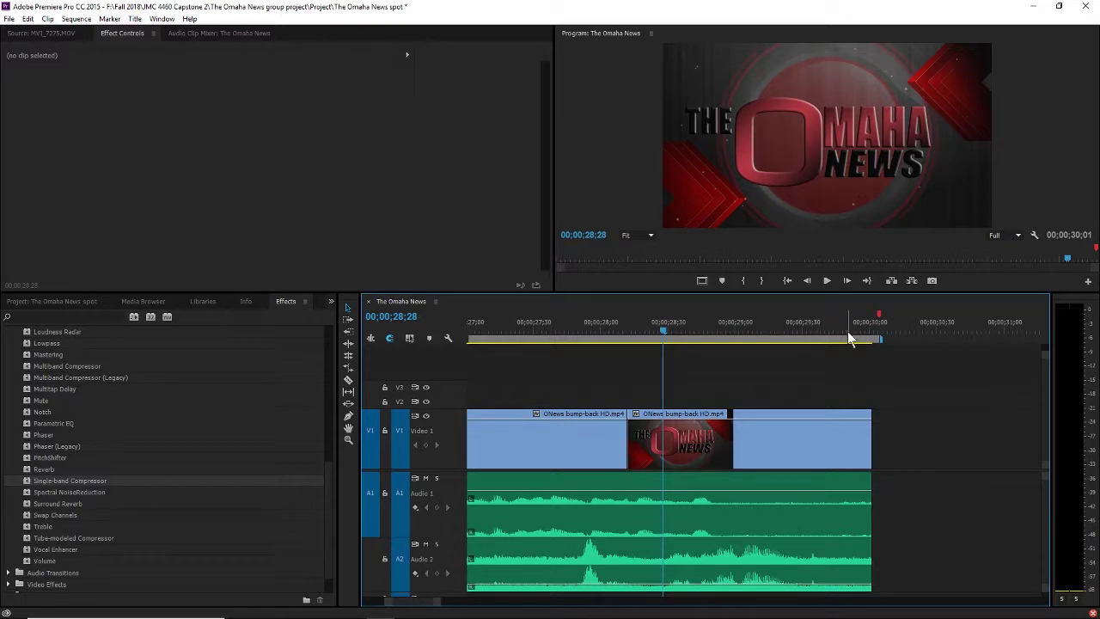
Step: Check the last frame of the sequence at 00;00;30;00 and play the whole spot from the start
left_click_drag(849, 335, 872, 331)
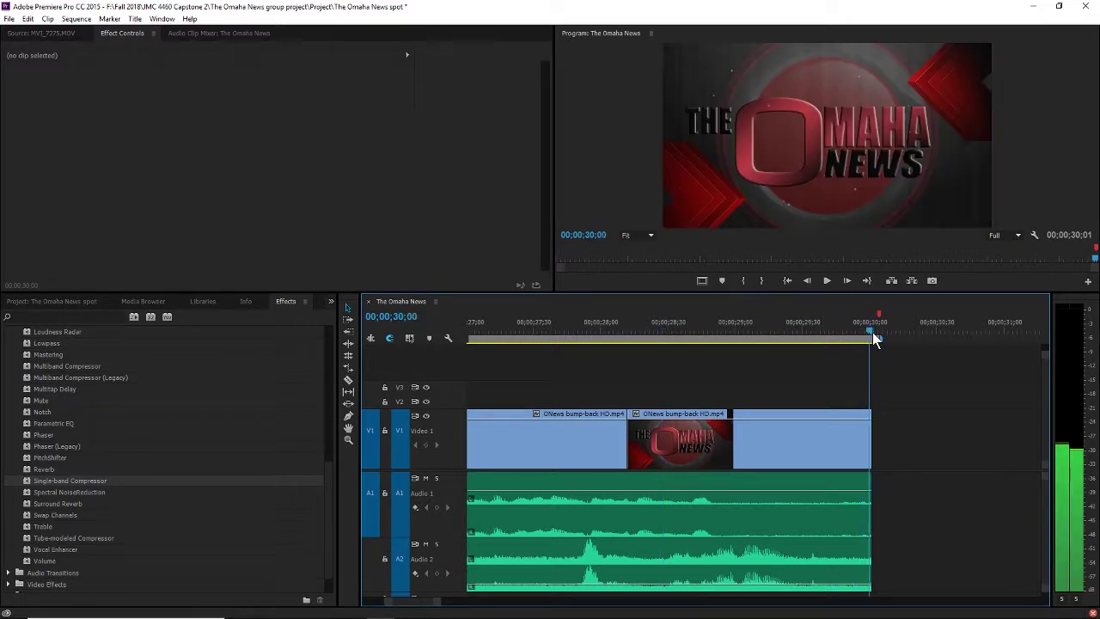
left_click(602, 235)
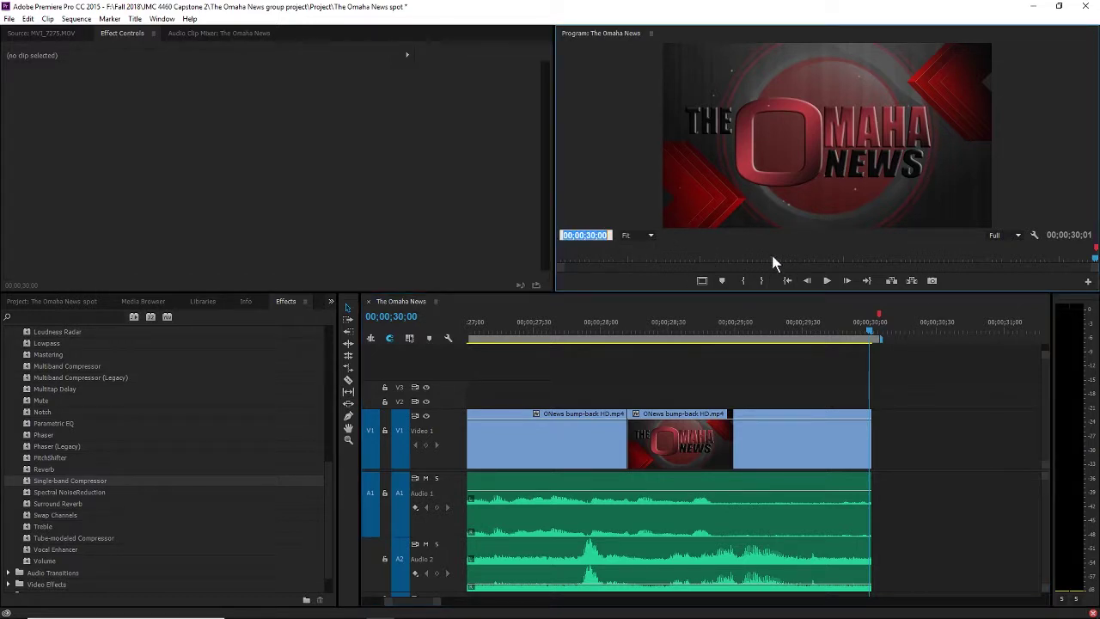
type("00")
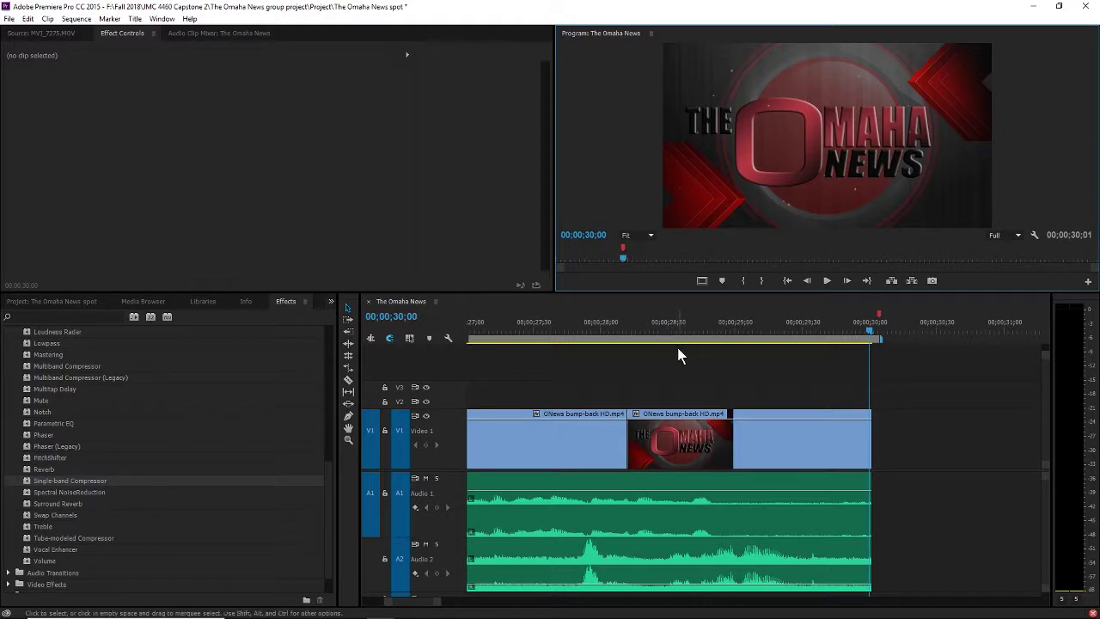
left_click(811, 327)
key("minus")
key("minus")
key("minus")
left_click_drag(647, 330, 357, 342)
key("space")
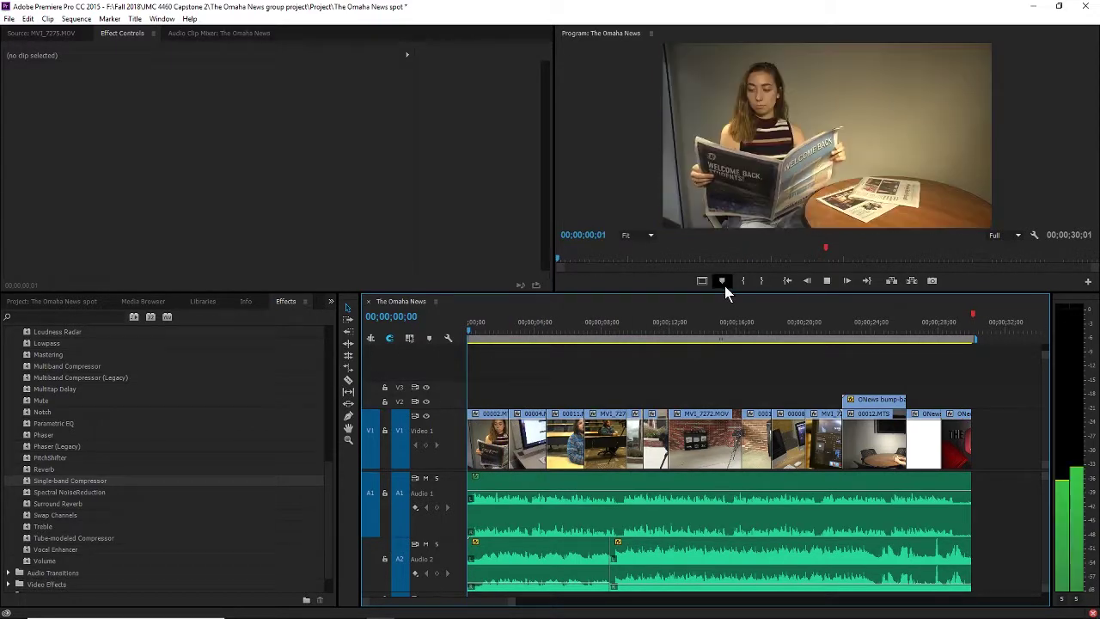
Step: Show the clip audio levels, lower the second Audio 2 clip's volume to about -18.7 dB and listen to the playback
left_click(206, 33)
left_click_drag(1005, 568, 536, 443)
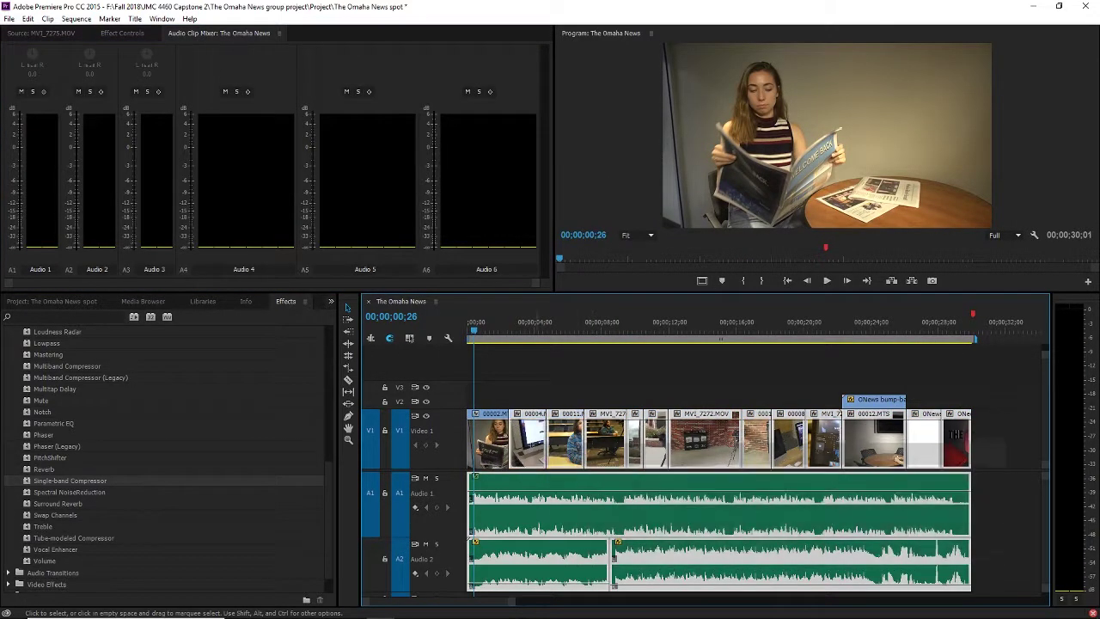
key("space")
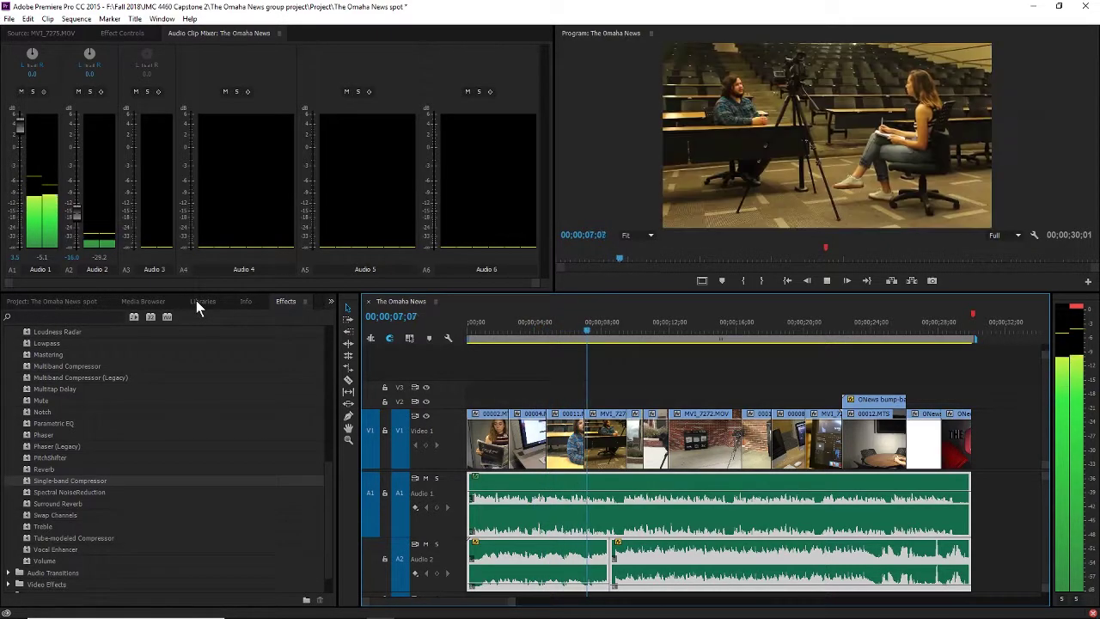
left_click_drag(76, 214, 76, 221)
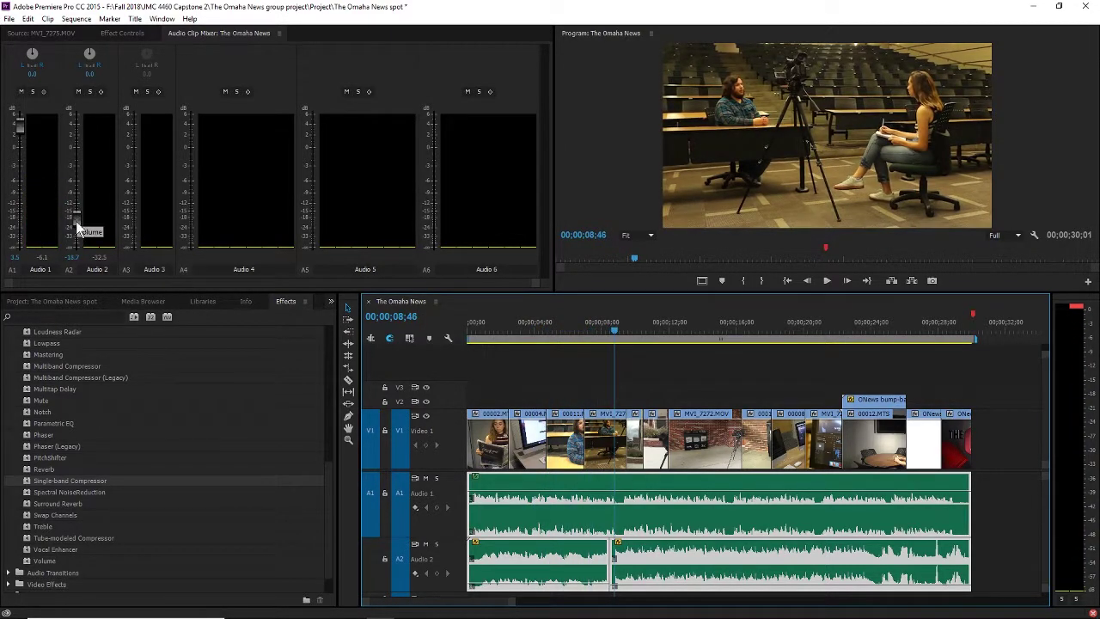
key("space")
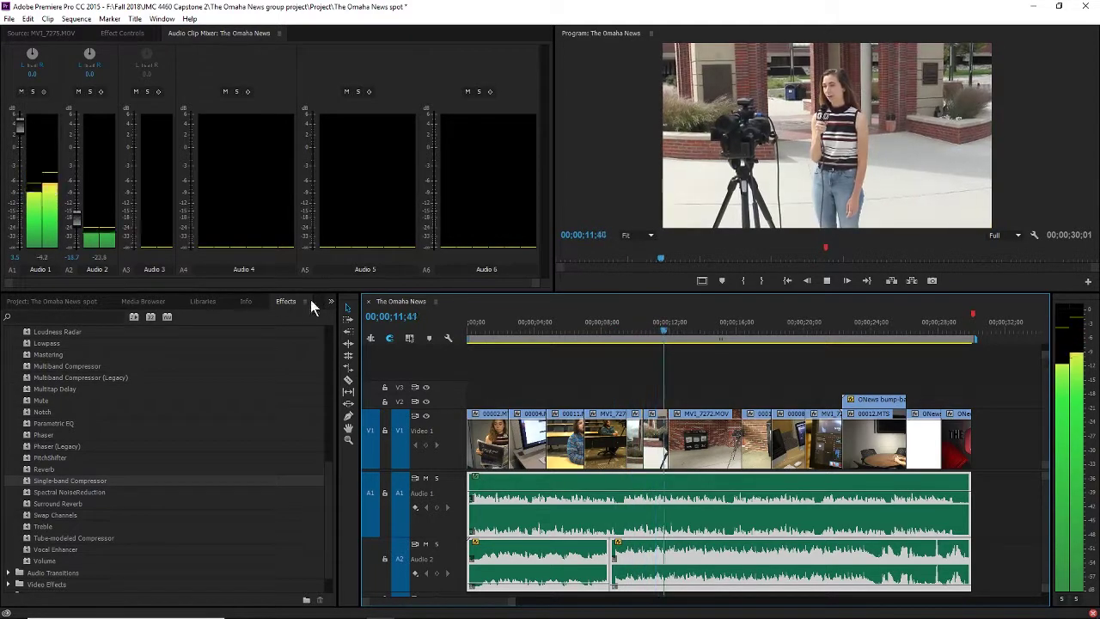
key("space")
left_click(1010, 548)
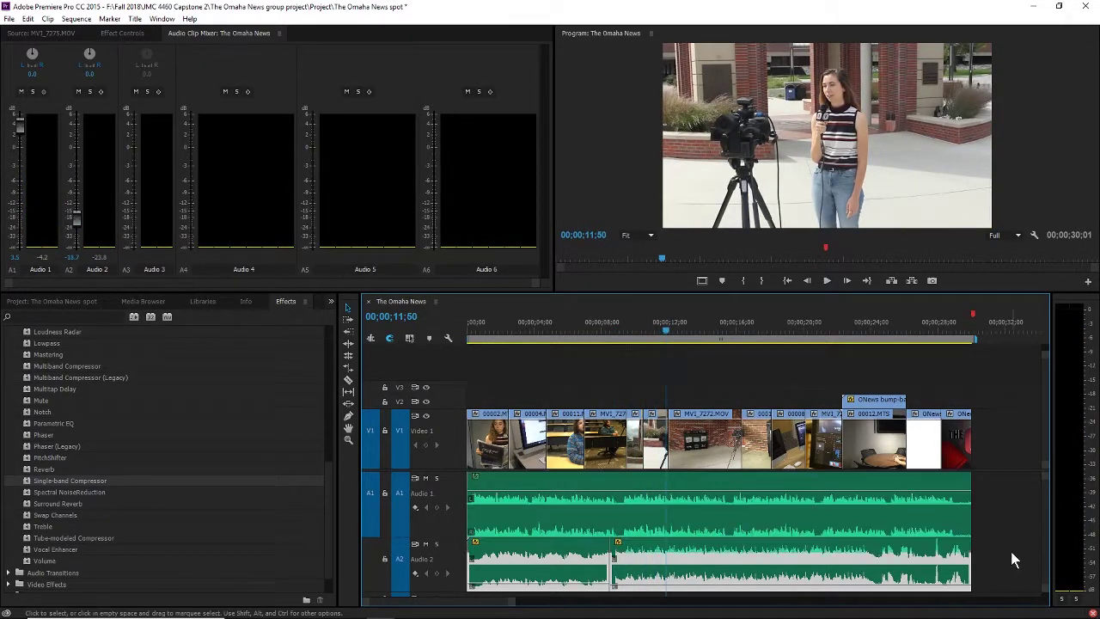
Step: Raise the second Audio 2 clip's volume to about -12.6 dB and the first Audio 2 clip's to about -10.6 dB during playback
left_click(890, 558)
key("space")
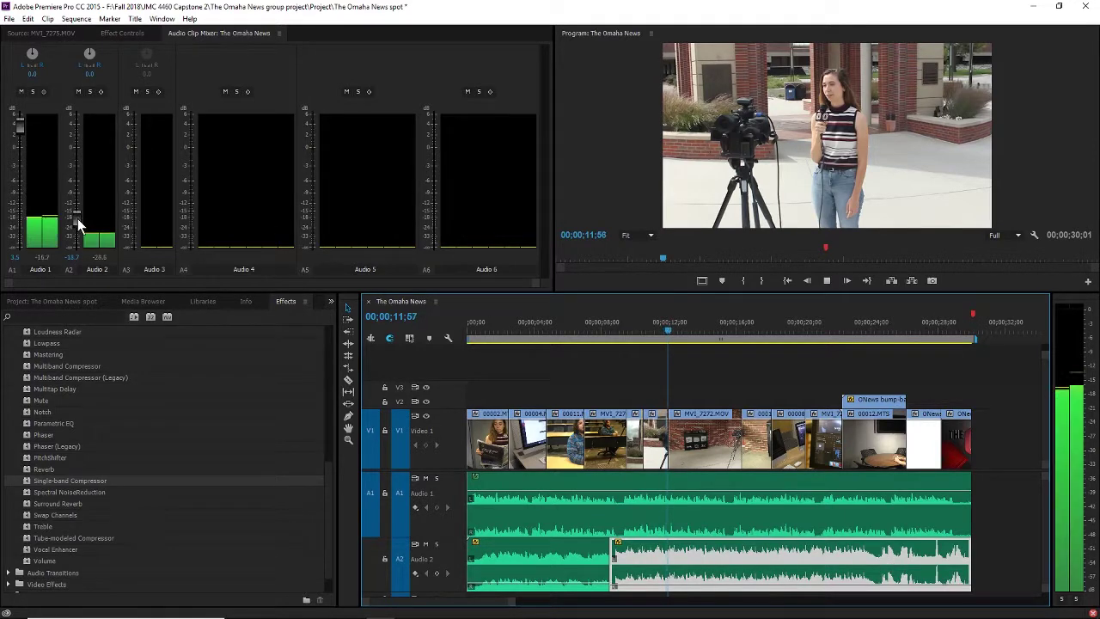
left_click_drag(75, 220, 75, 208)
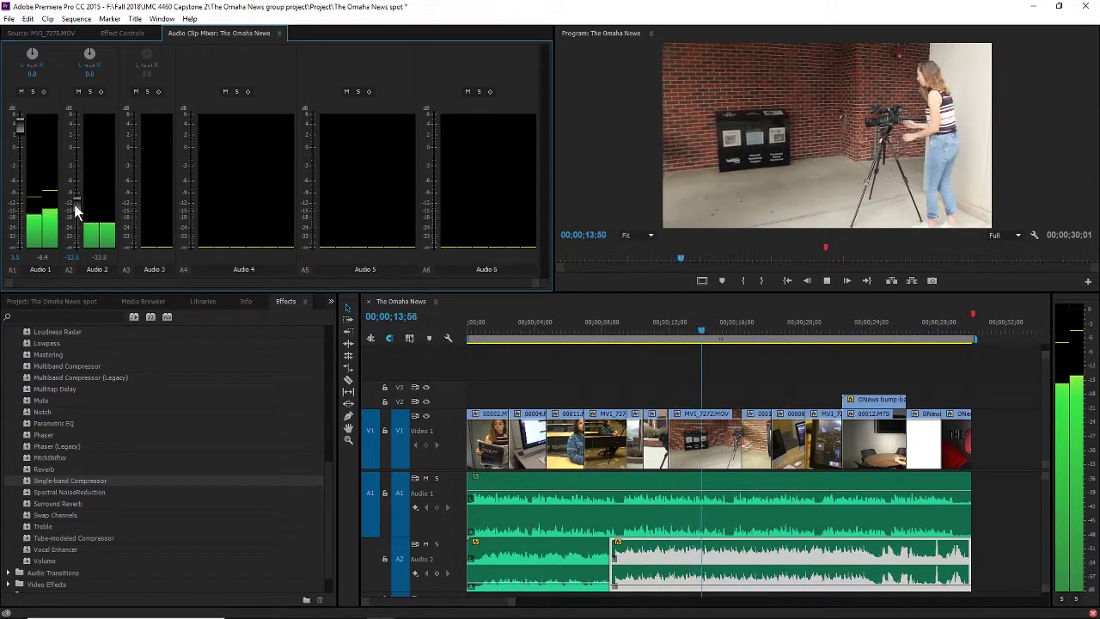
left_click(507, 325)
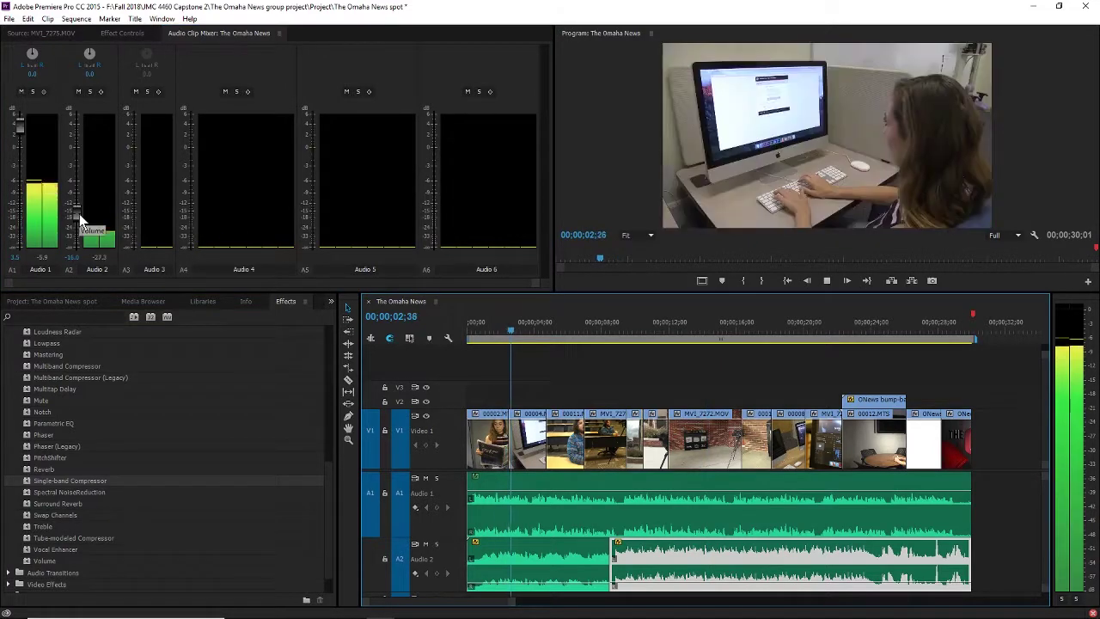
left_click_drag(79, 220, 78, 200)
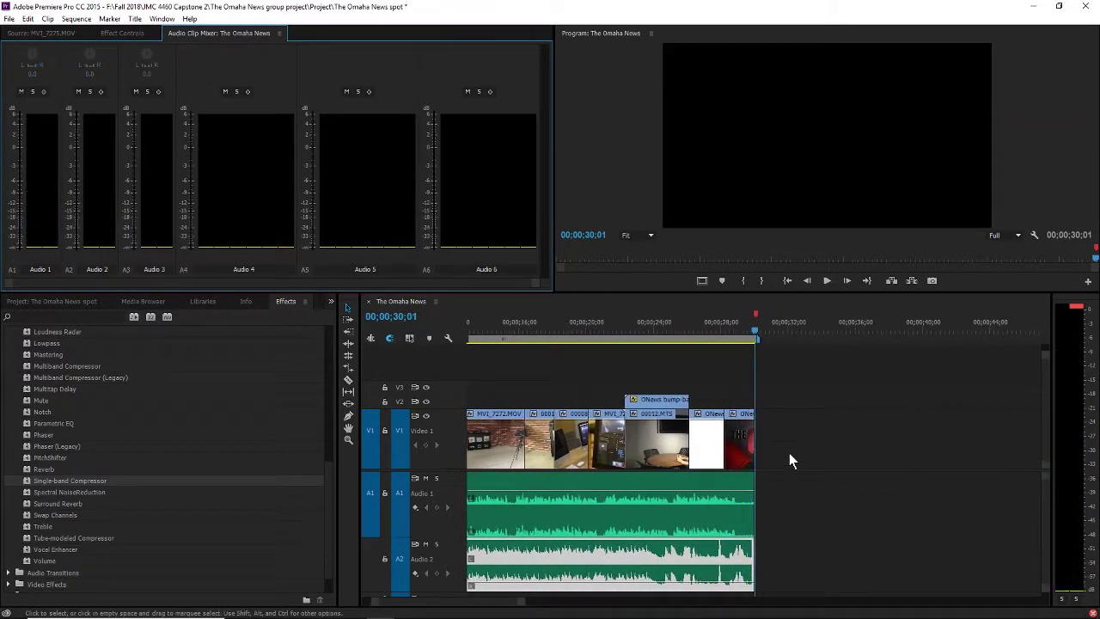
Step: Replay the television shot and closing bumper to judge the Audio 2 level around 00;00;24;35
left_click_drag(710, 323, 726, 341)
key("space")
scroll(713, 343, "up", 1)
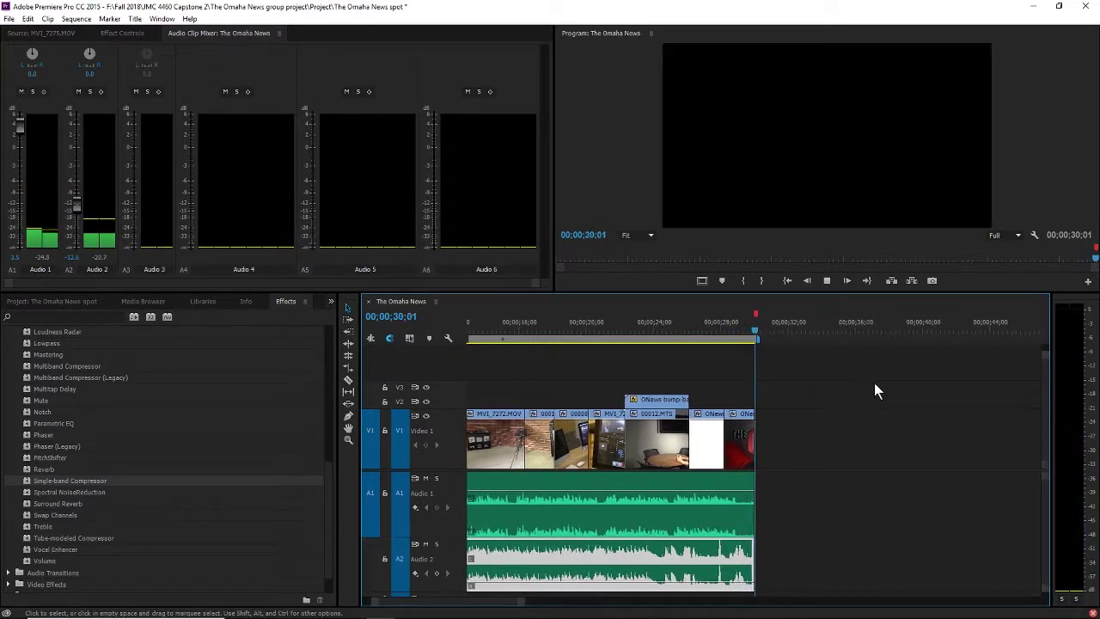
left_click(682, 330)
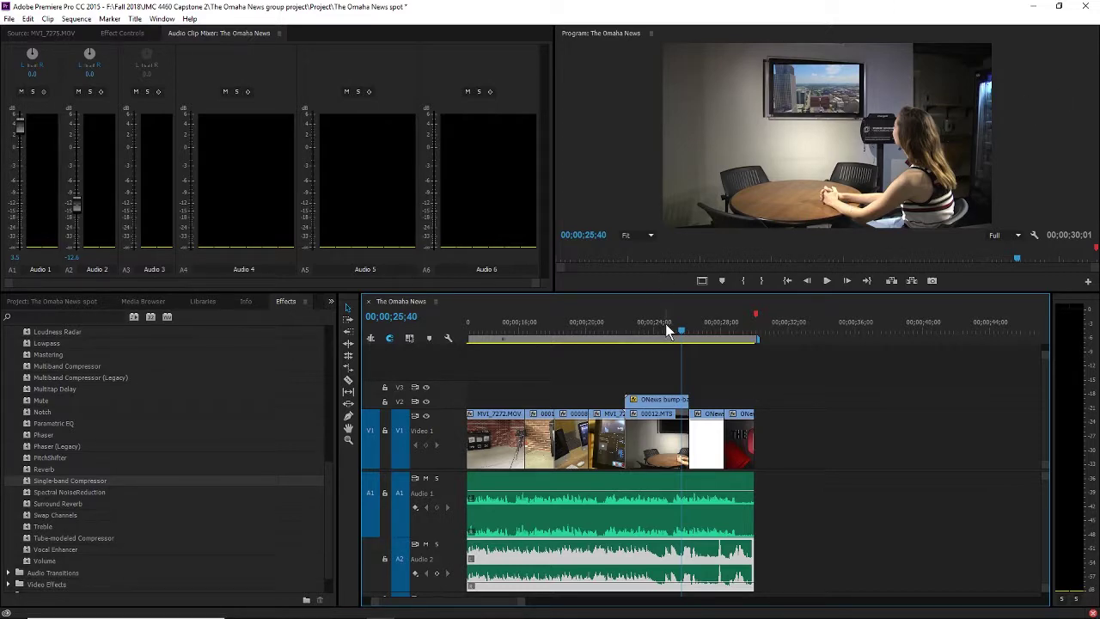
left_click_drag(668, 327, 674, 327)
key("space")
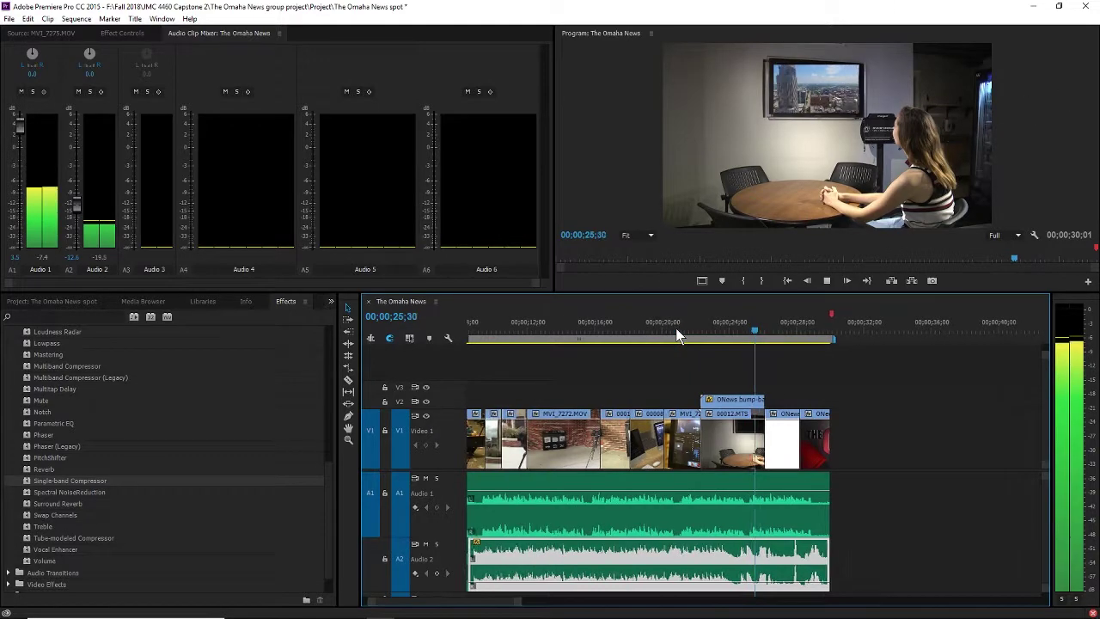
left_click_drag(756, 330, 704, 331)
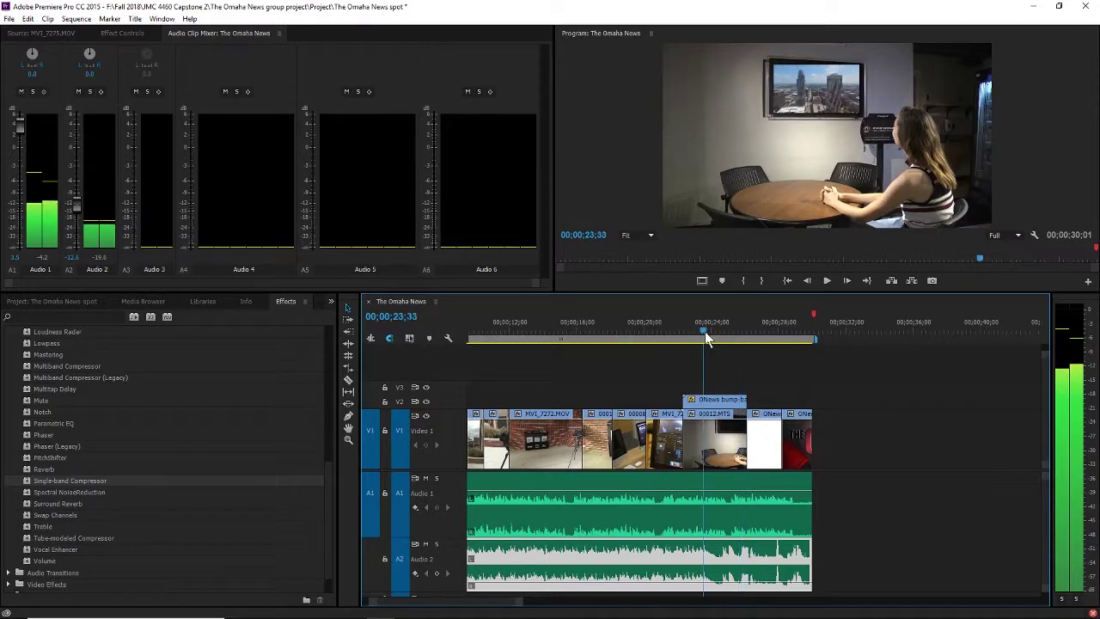
key("space")
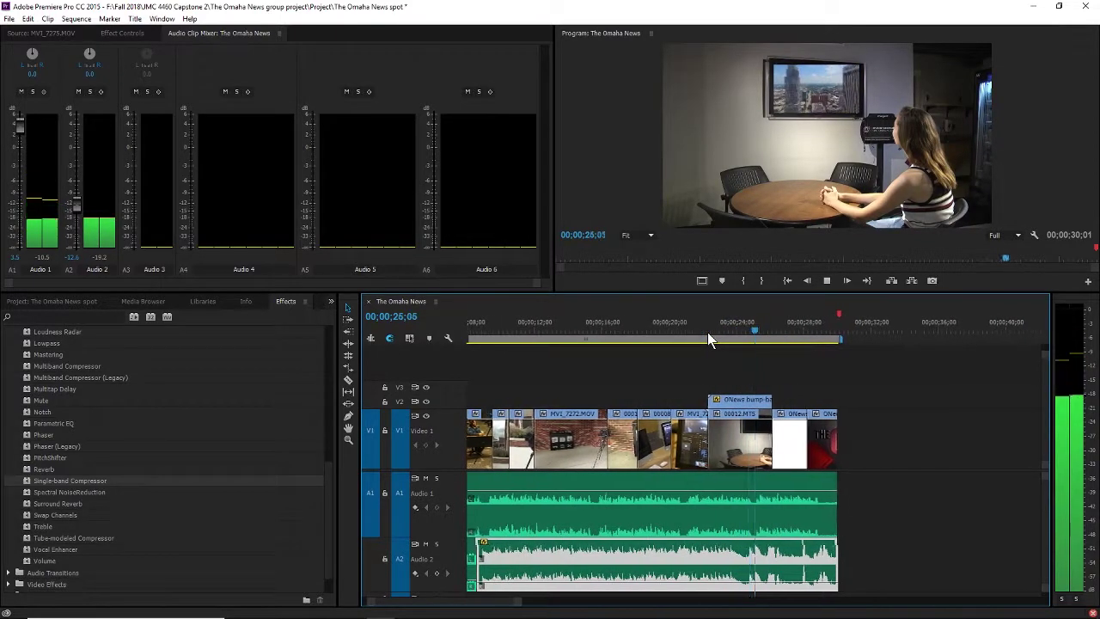
key("space")
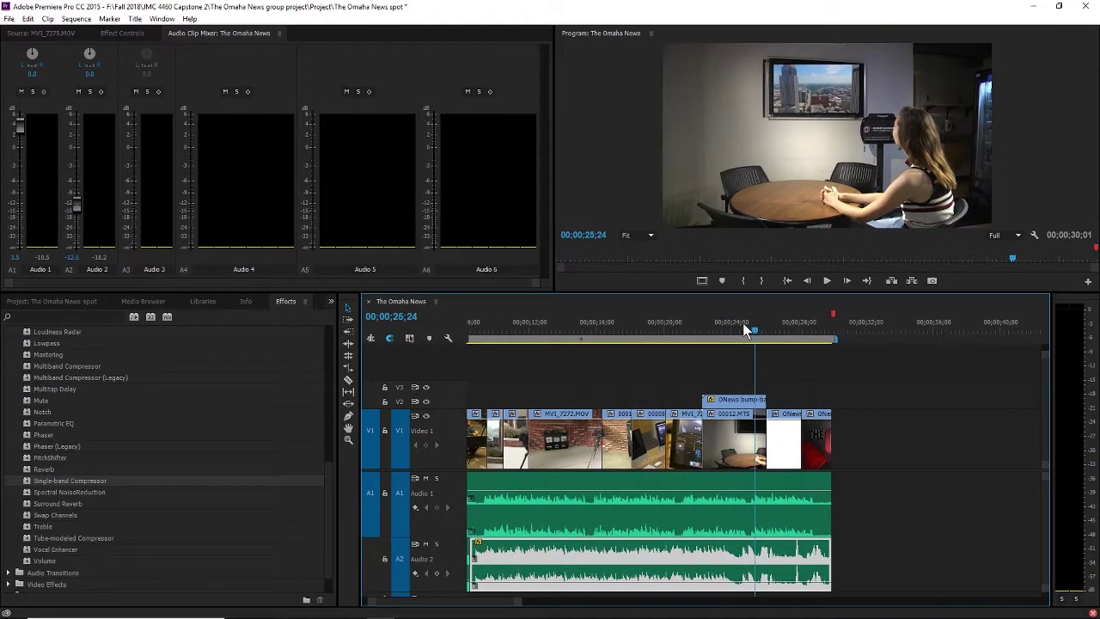
left_click_drag(746, 330, 745, 340)
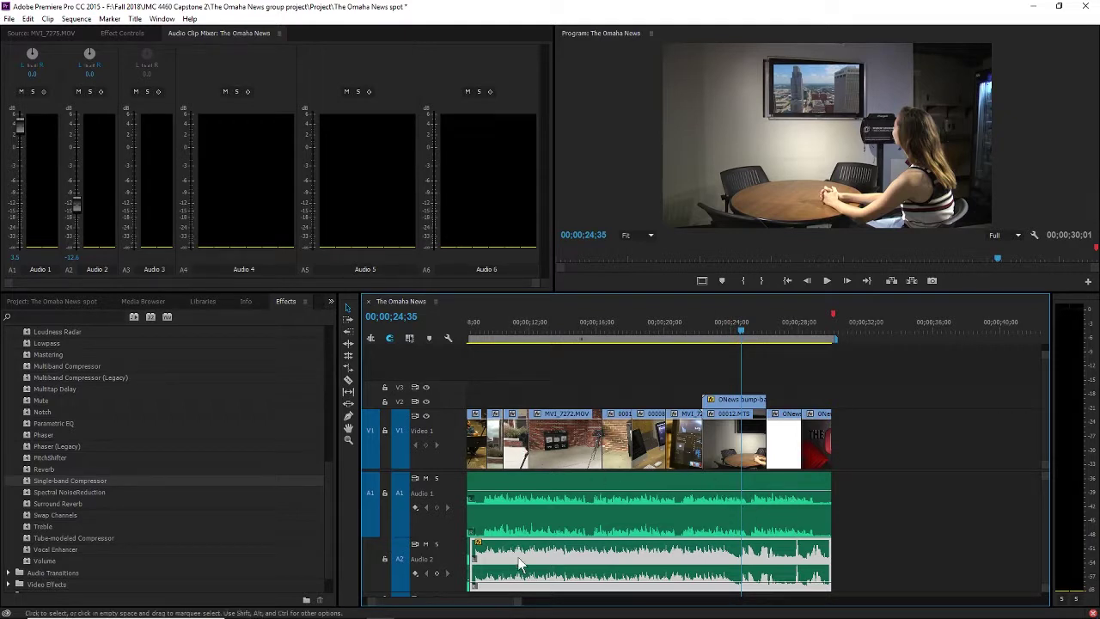
Step: Play the opening clips from the start of the sequence and listen to the balance of both audio tracks
left_click_drag(492, 603, 480, 603)
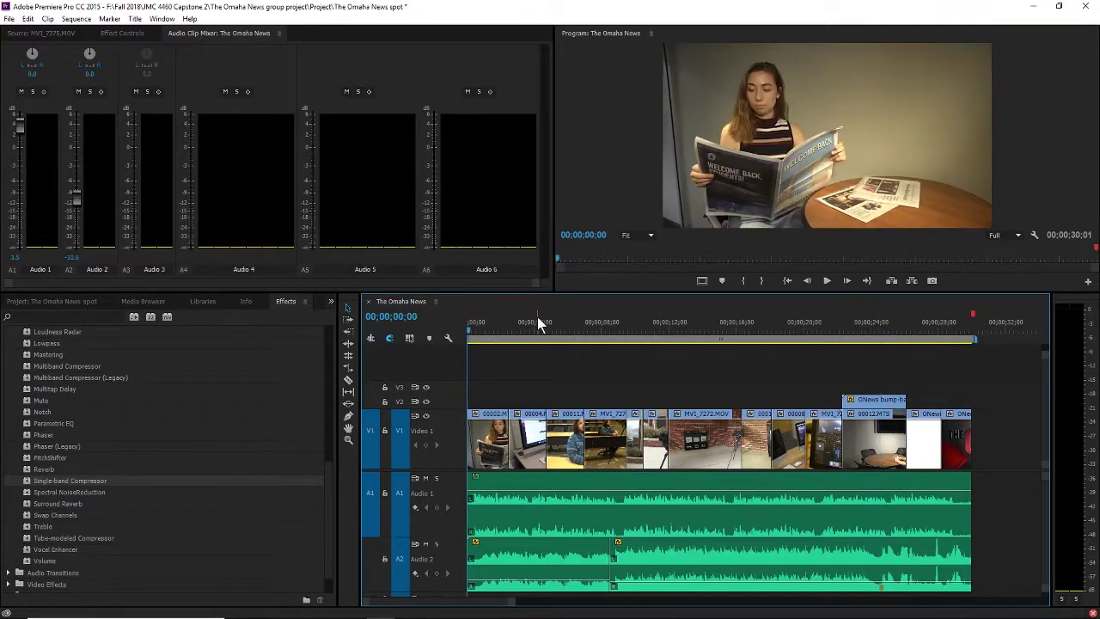
key("space")
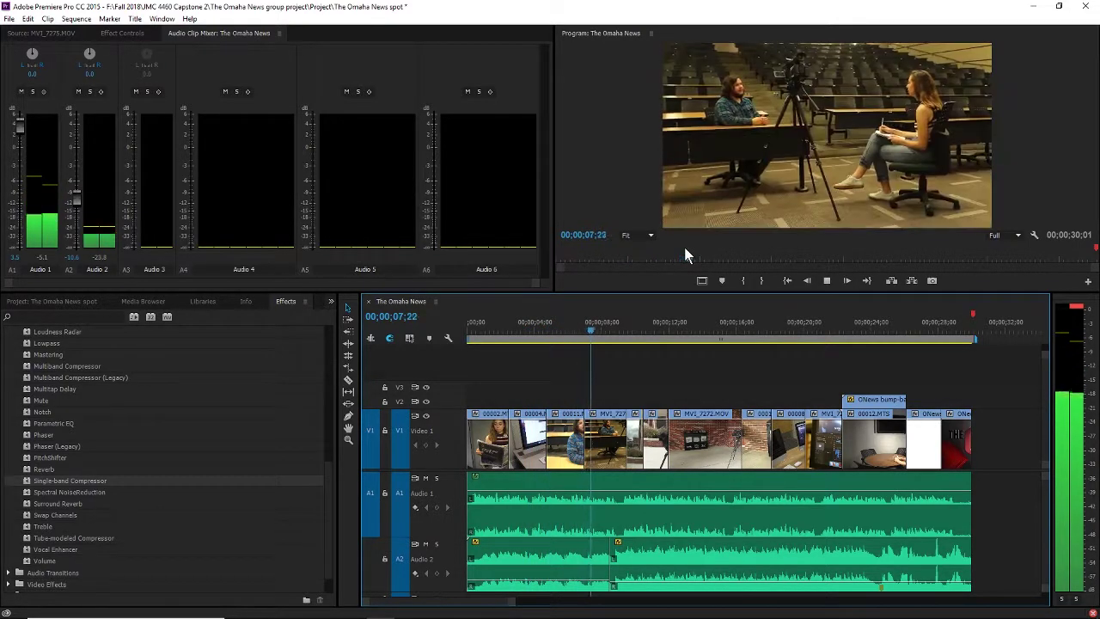
key("space")
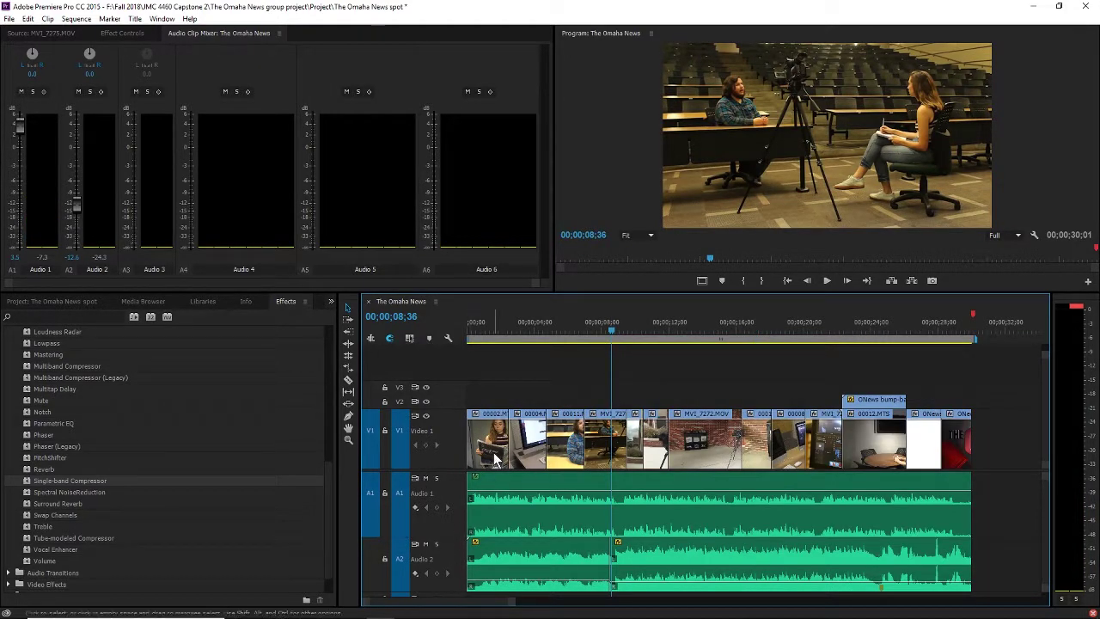
left_click_drag(496, 330, 437, 333)
key("space")
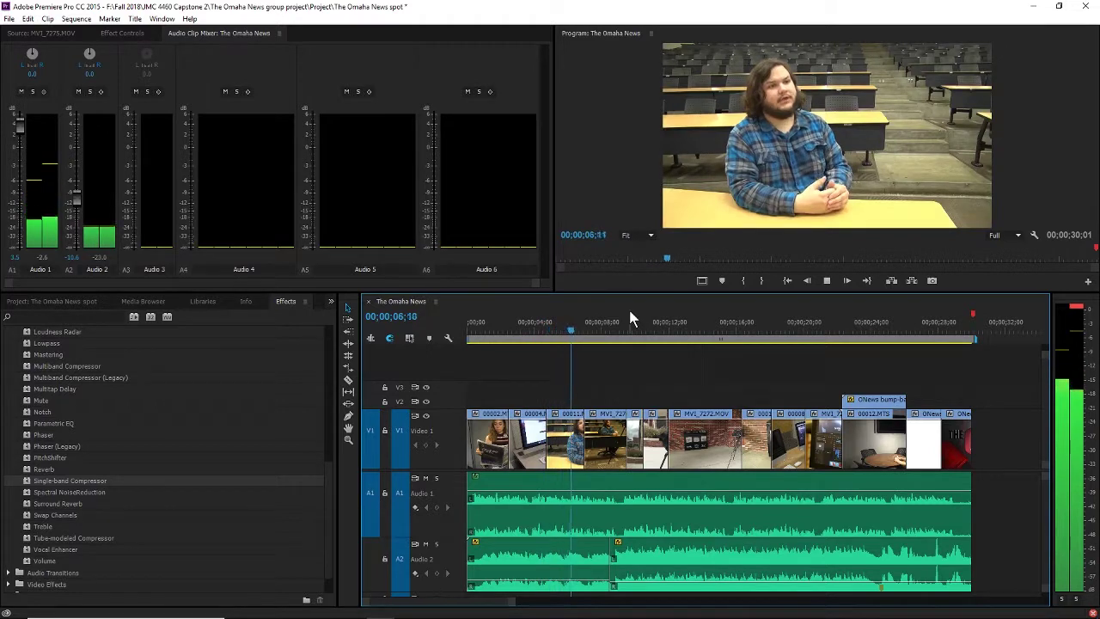
key("space")
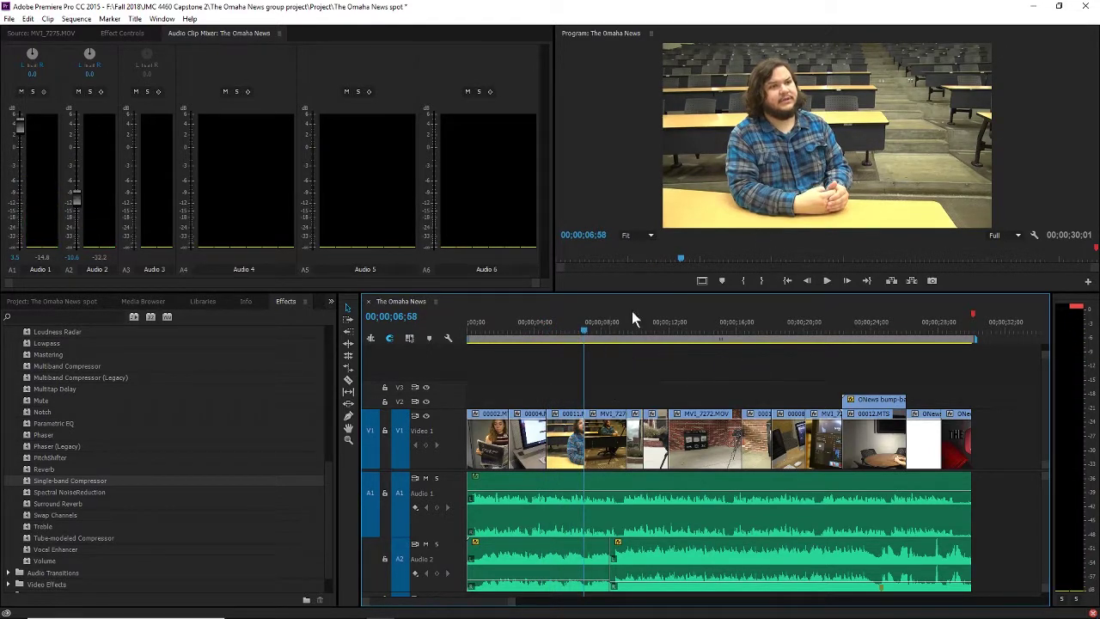
Step: List the Color Correction video effects and select the 00011.MTS interview clip to show its applied effects
left_click(50, 301)
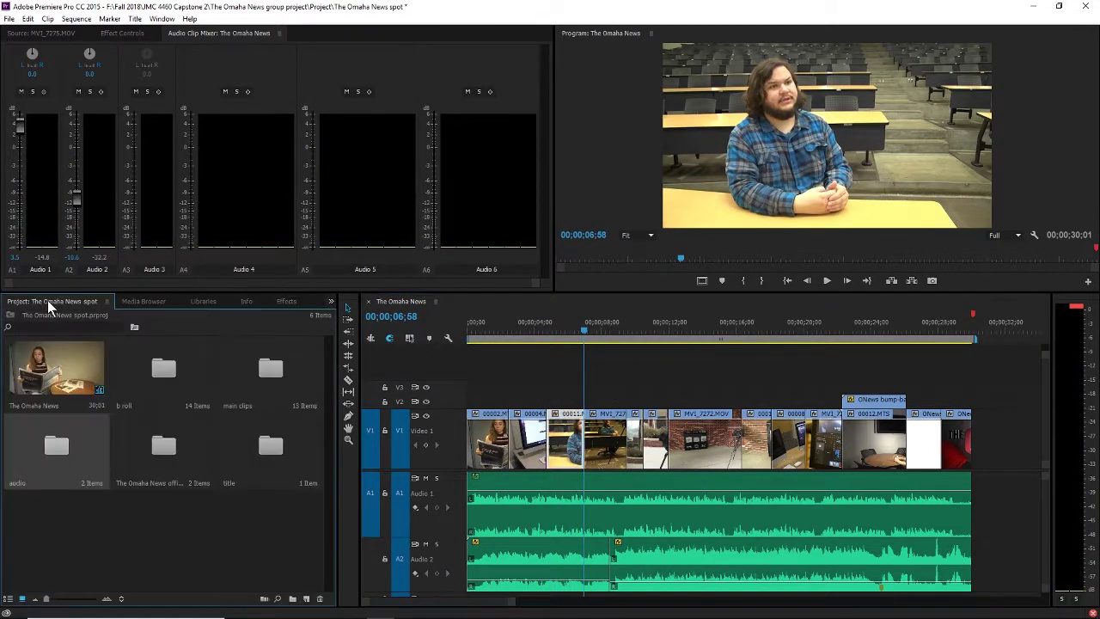
left_click(282, 303)
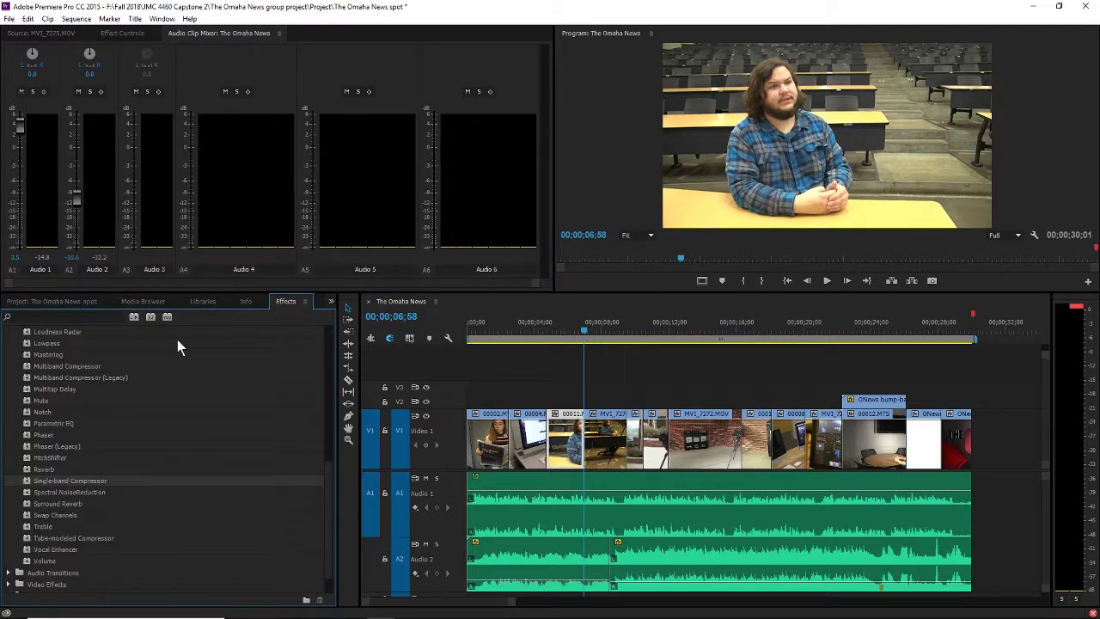
scroll(60, 420, "up", 3)
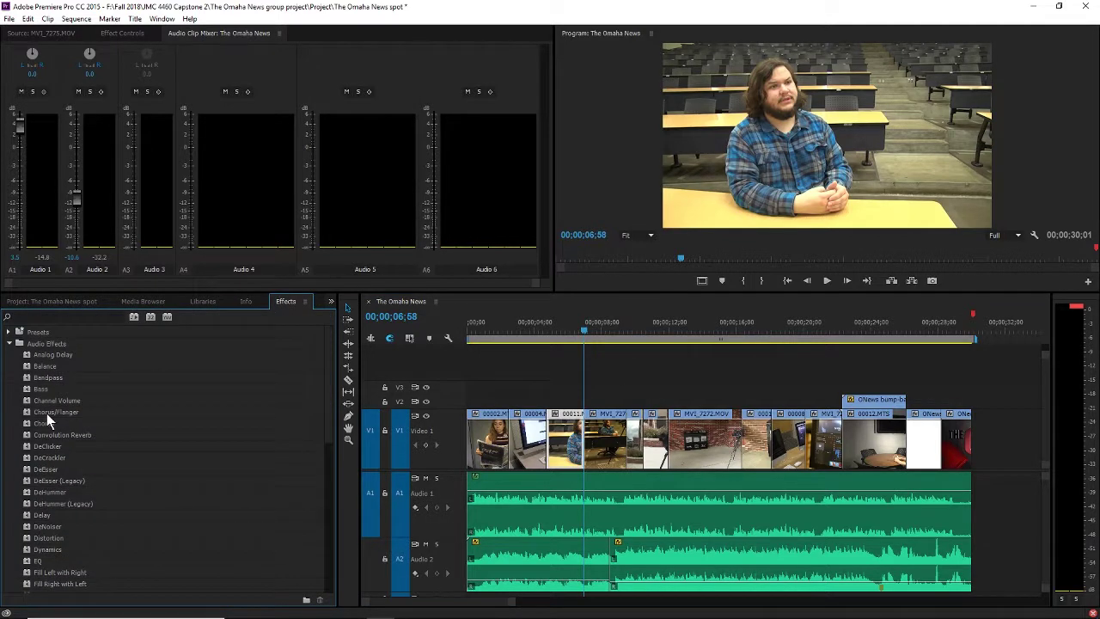
left_click(9, 343)
left_click(9, 366)
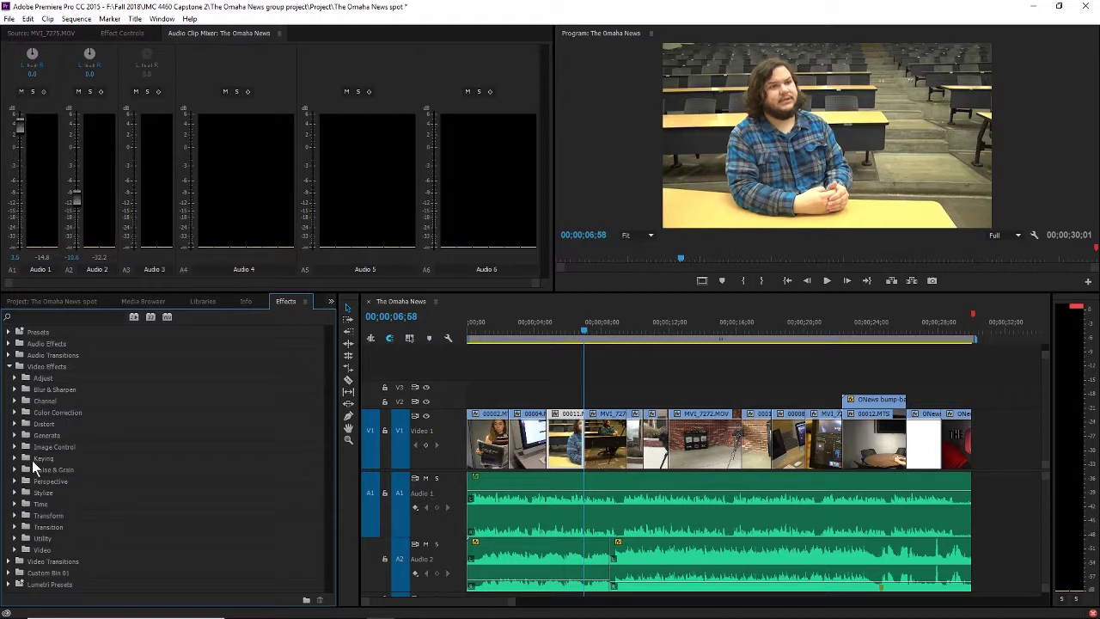
left_click(14, 414)
scroll(52, 460, "down", 2)
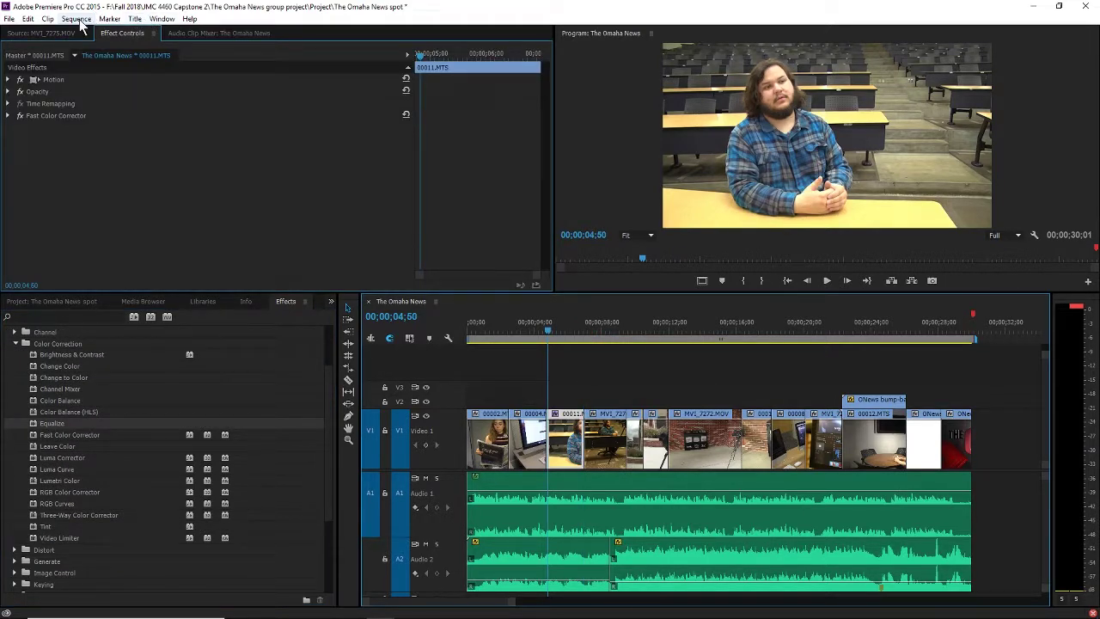
Step: Switch to the Color workspace, dismiss the drawing error and look for a creative Look for the 00011.MTS clip
left_click(28, 19)
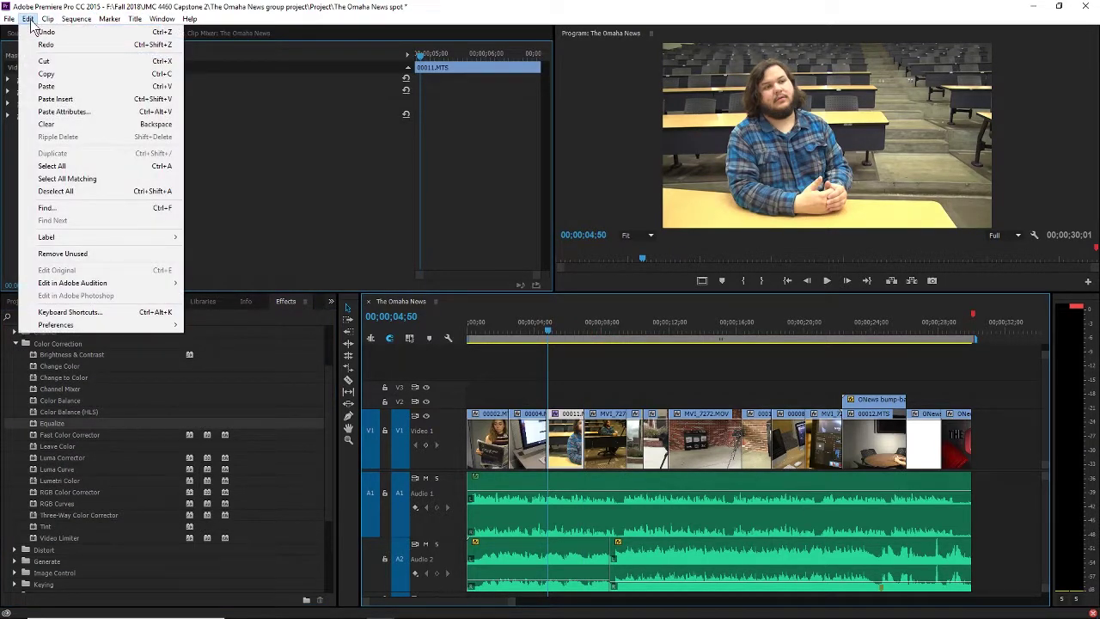
mouse_move(174, 20)
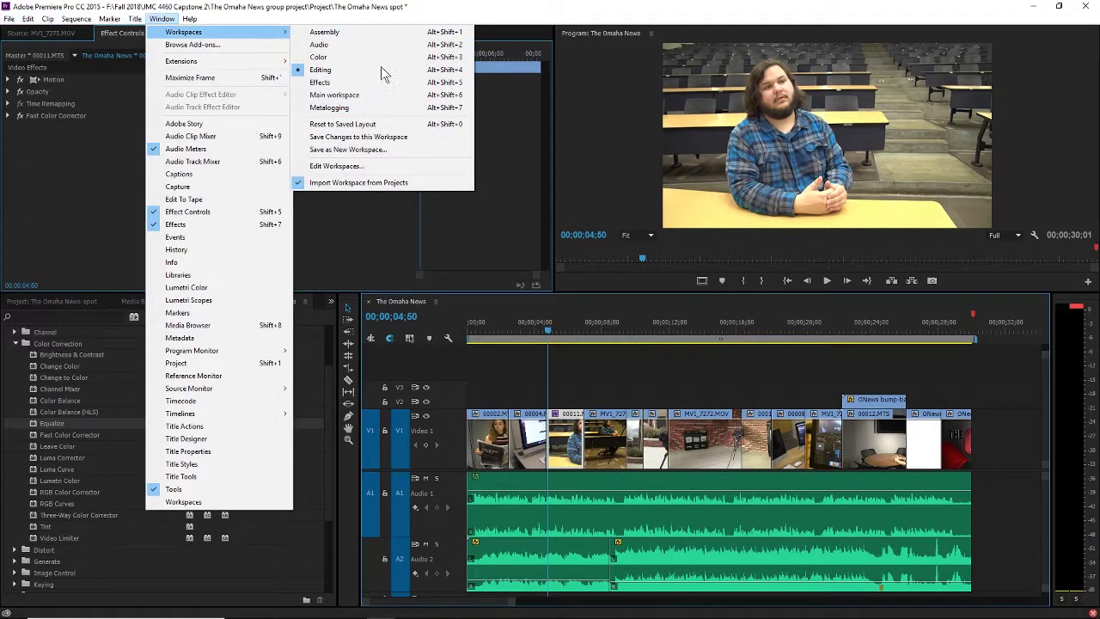
left_click(376, 57)
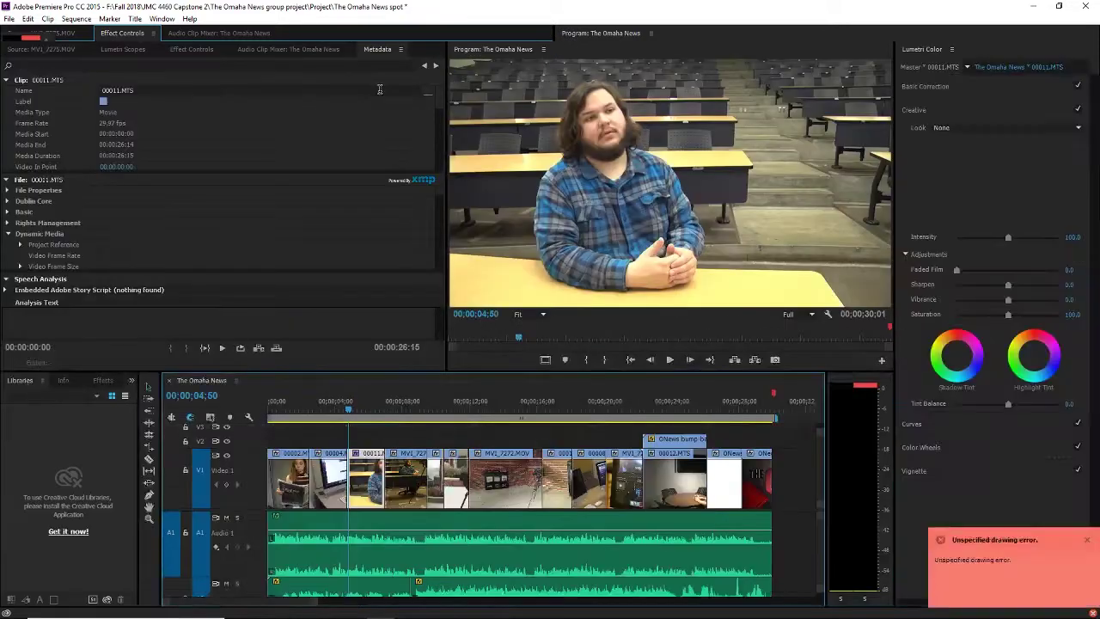
left_click(1086, 541)
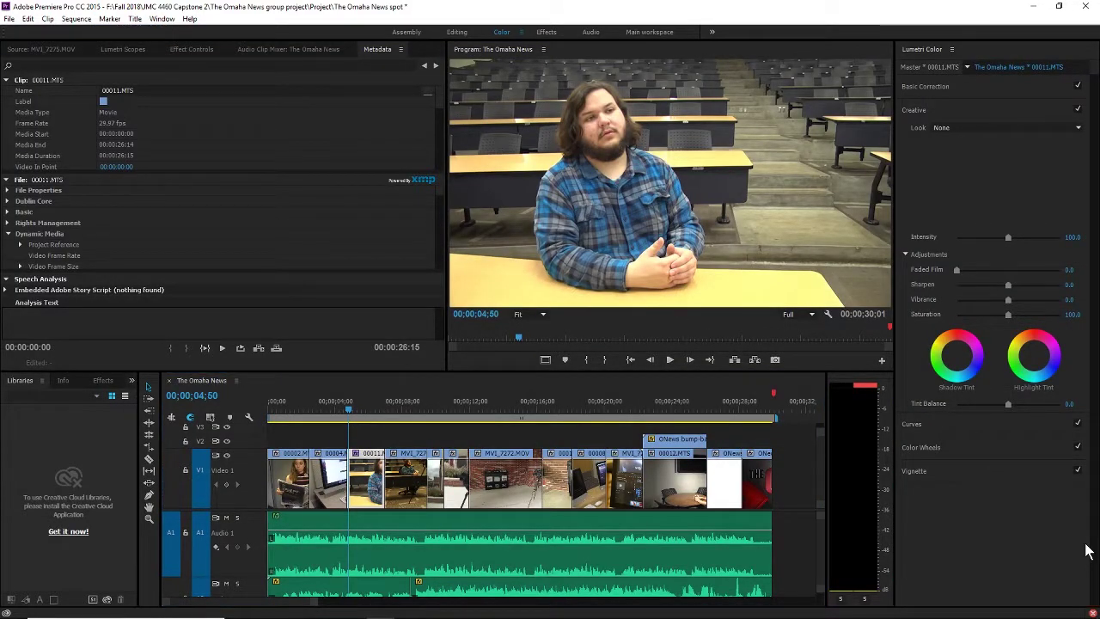
left_click(968, 127)
left_click(970, 125)
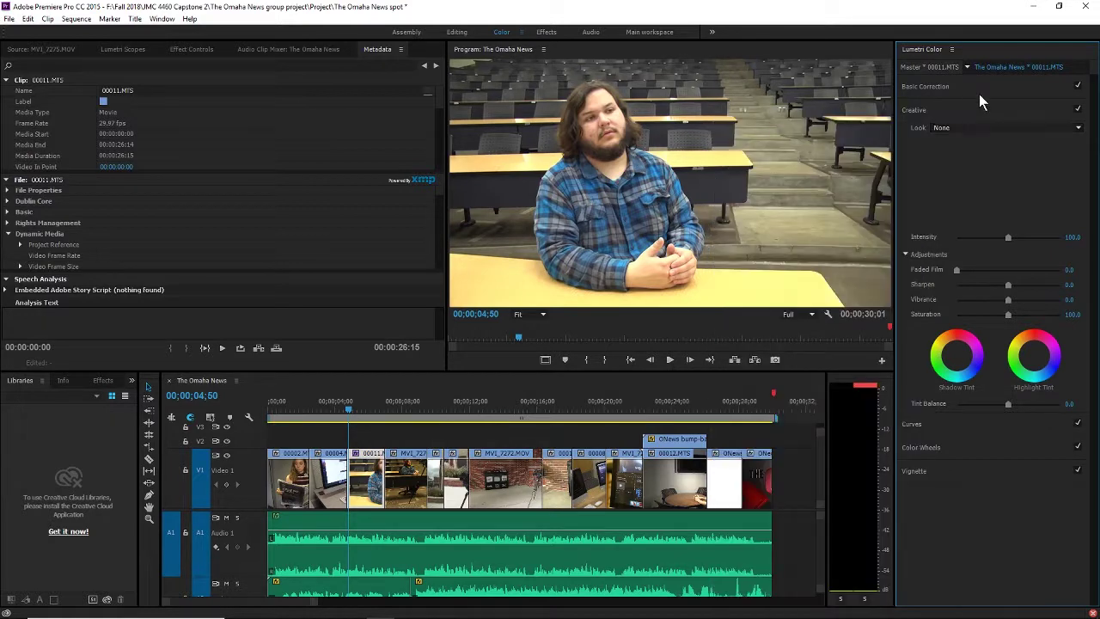
Step: Examine the Lumetri Scopes waveform for the 00011.MTS interview clip around 00;00;05;34
left_click(128, 49)
left_click(48, 49)
left_click(108, 48)
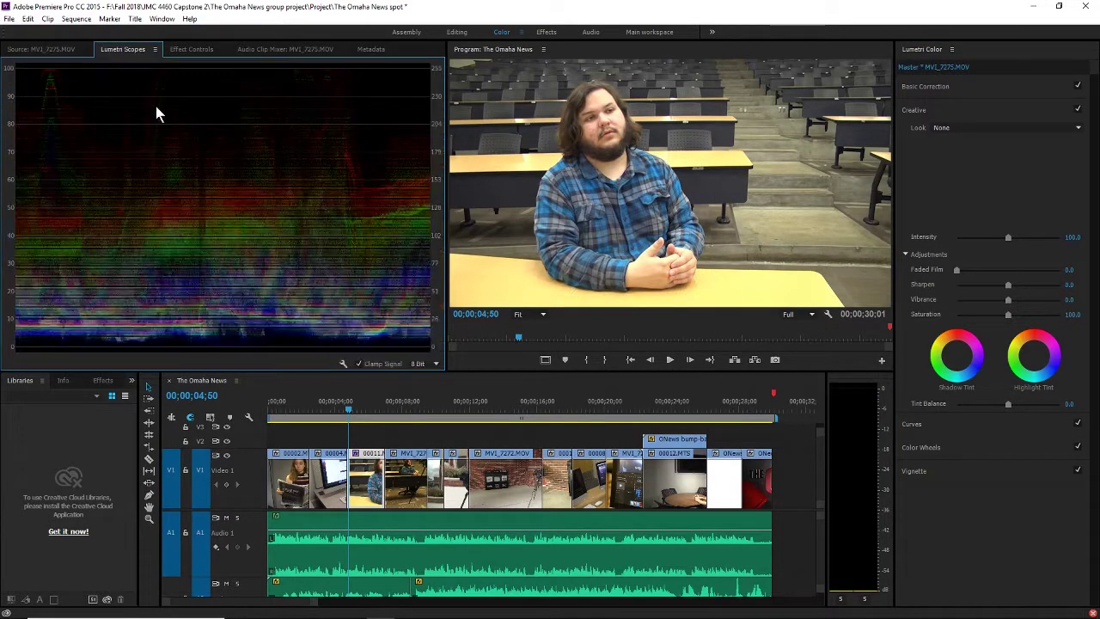
mouse_move(525, 332)
left_mouse_down()
mouse_move(622, 344)
mouse_move(482, 342)
mouse_move(526, 346)
left_mouse_up()
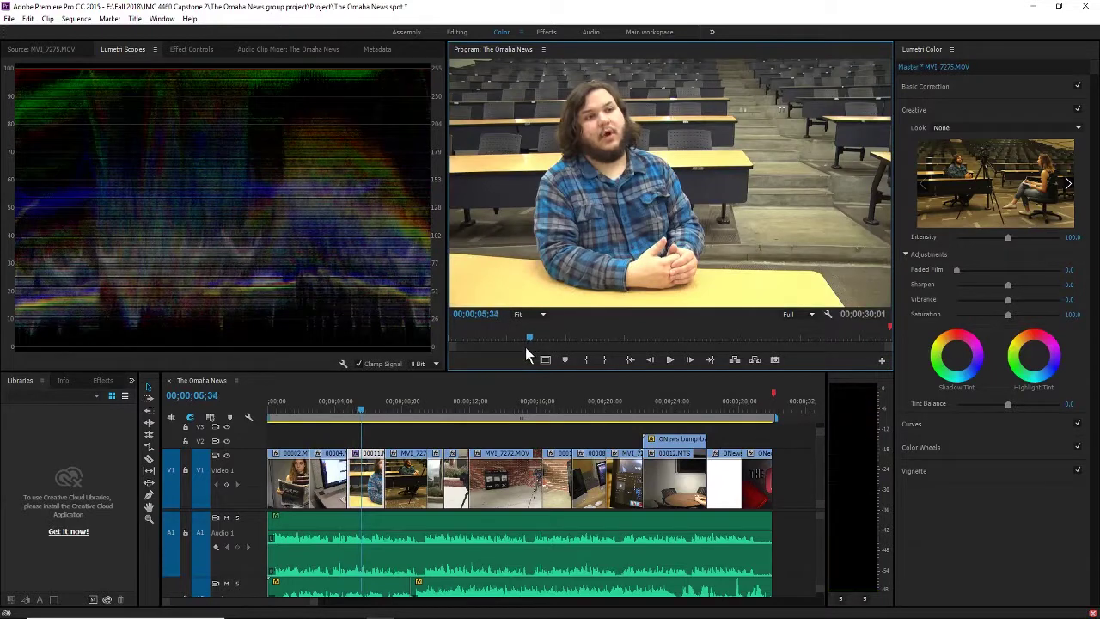
left_click(191, 49)
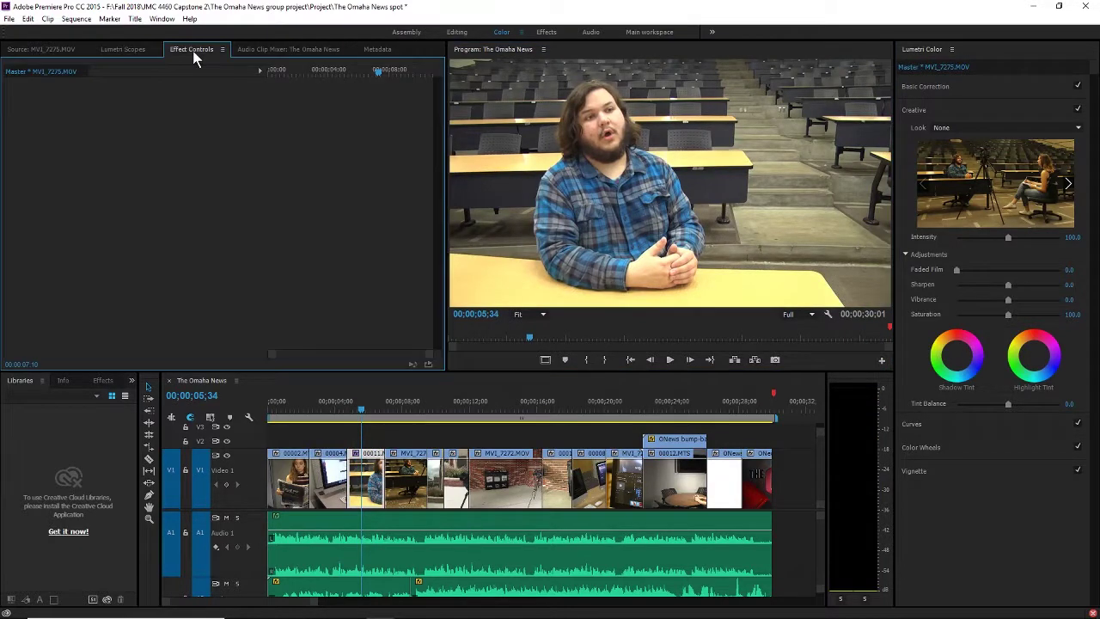
left_click(123, 49)
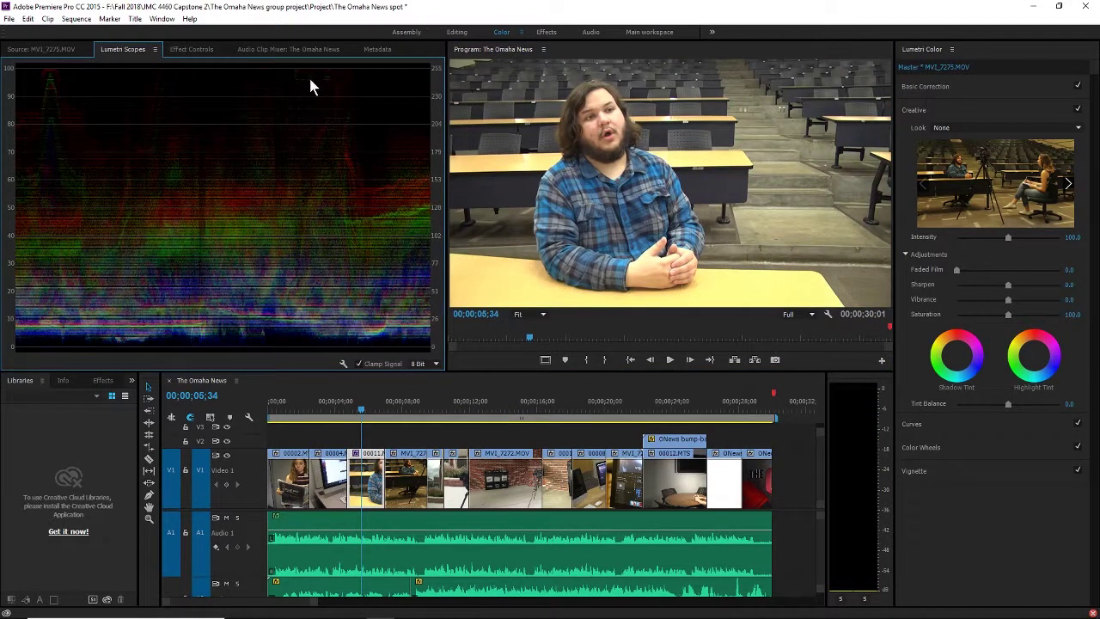
mouse_move(529, 337)
left_mouse_down()
mouse_move(583, 349)
mouse_move(507, 347)
mouse_move(529, 350)
left_mouse_up()
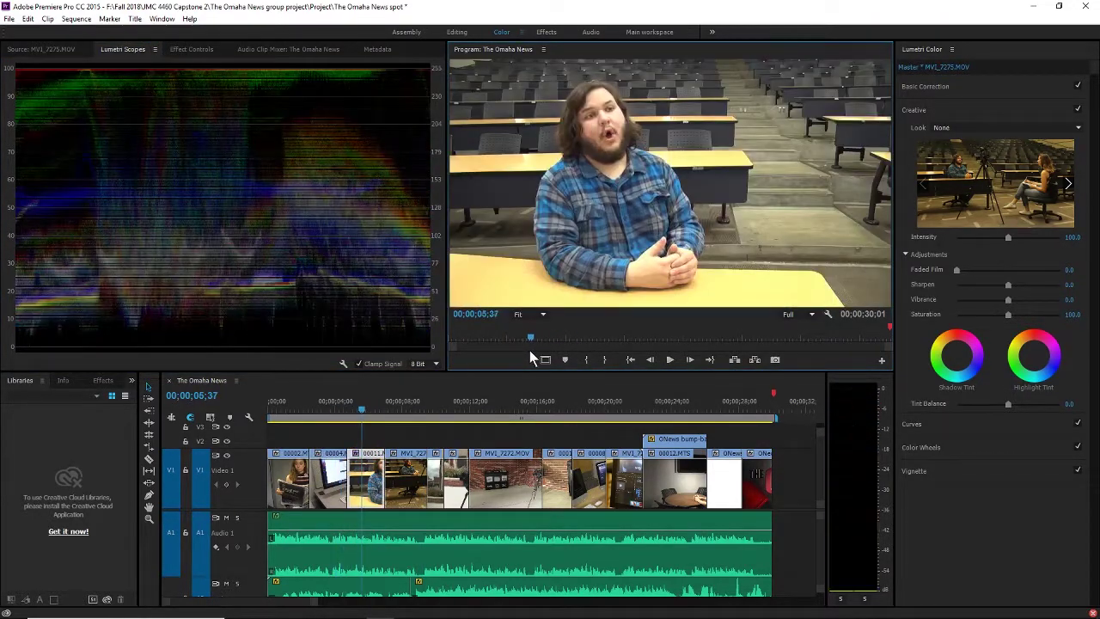
Step: Lower the shadows and highlights and raise the midtones of the 00011.MTS clip with the color wheels, and play it back
mouse_move(1024, 269)
left_mouse_down()
mouse_move(1024, 243)
mouse_move(1025, 281)
left_mouse_up()
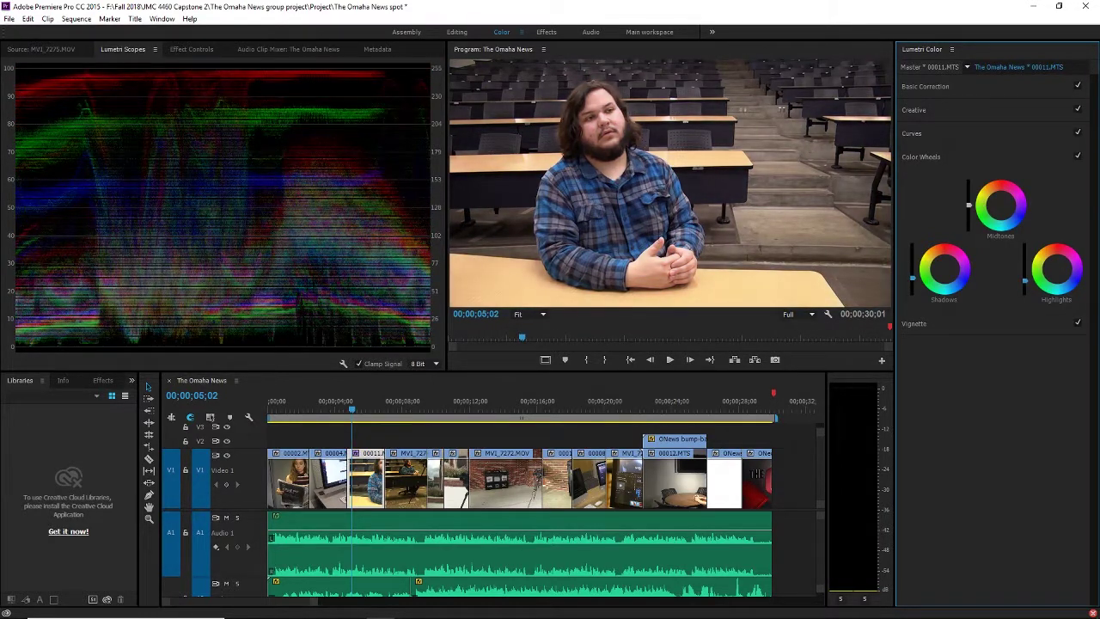
left_click_drag(968, 205, 968, 190)
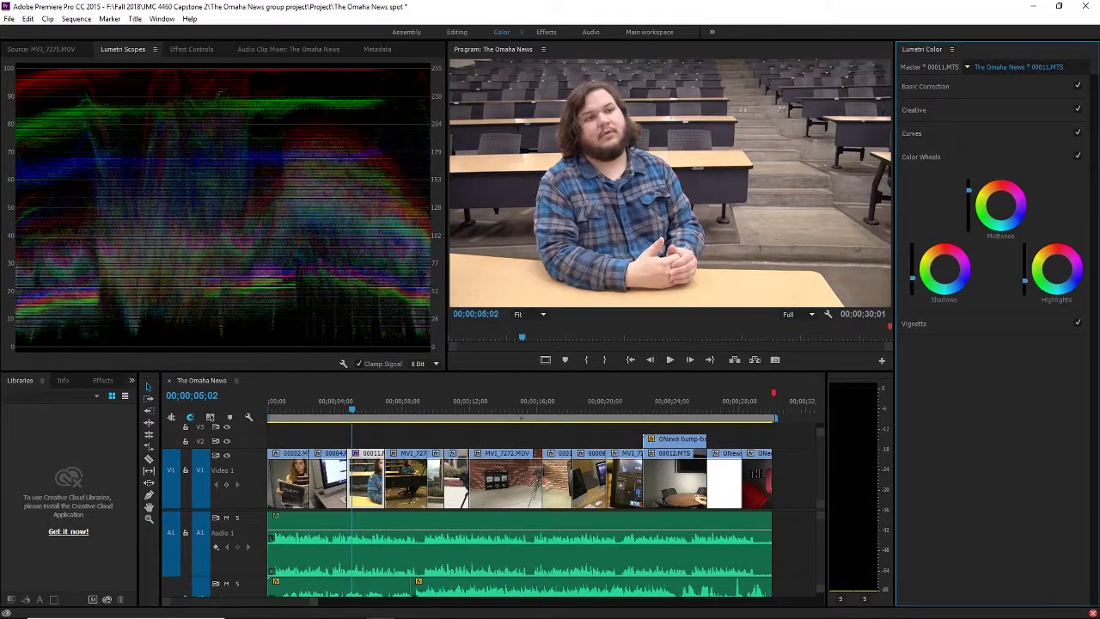
left_click(335, 409)
key("space")
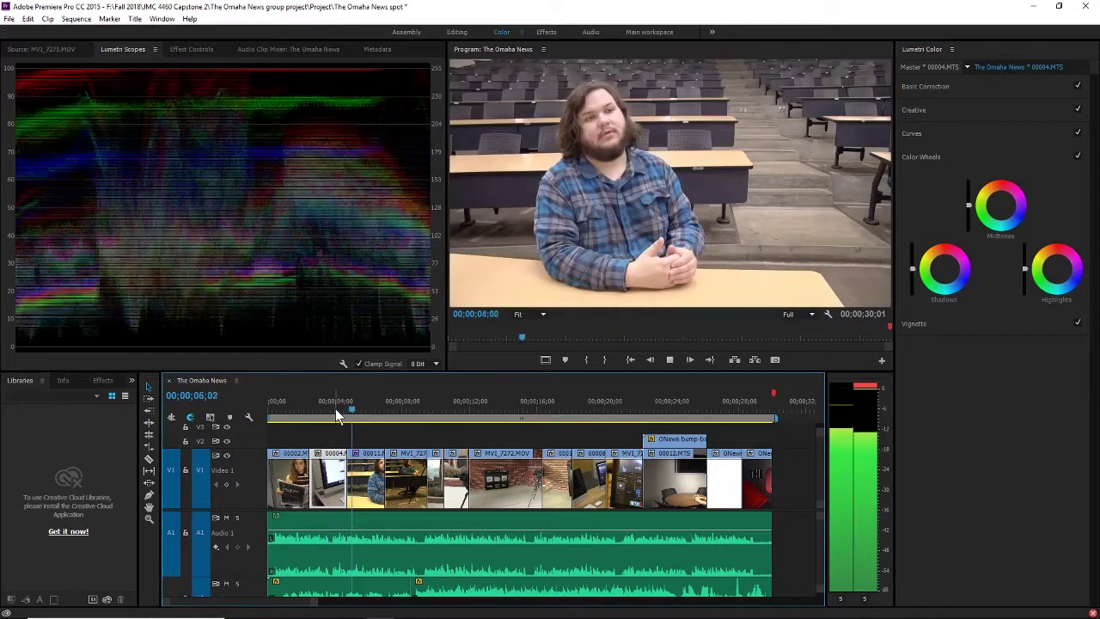
key("space")
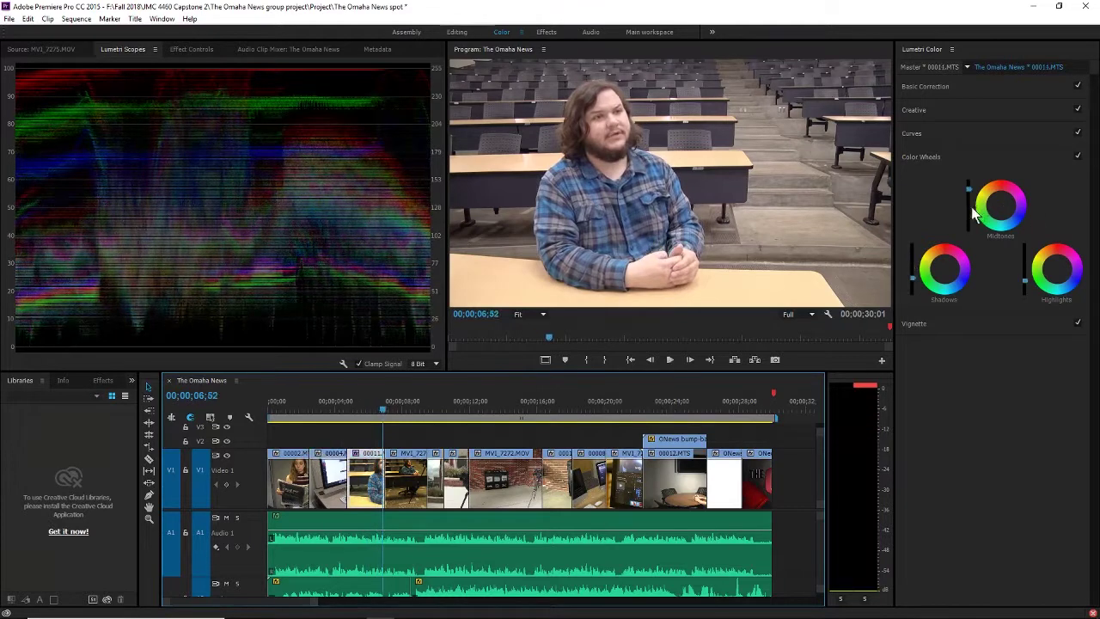
Step: Raise the creative saturation of the 00011.MTS clip to about 116 and play through into the wide interview shot
left_click(364, 415)
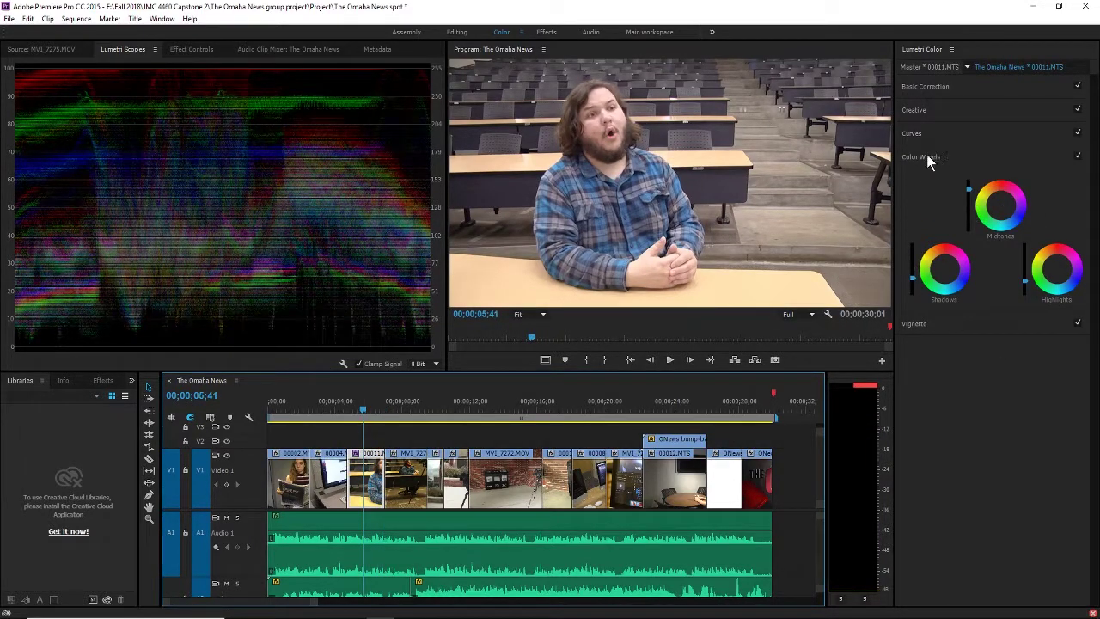
left_click(934, 326)
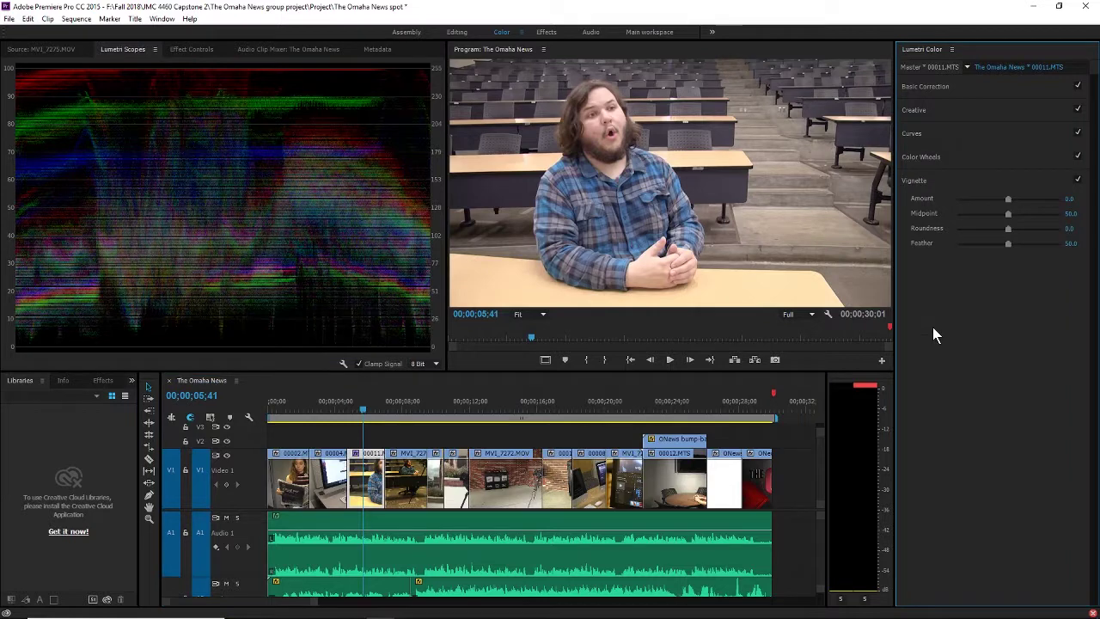
left_click(983, 110)
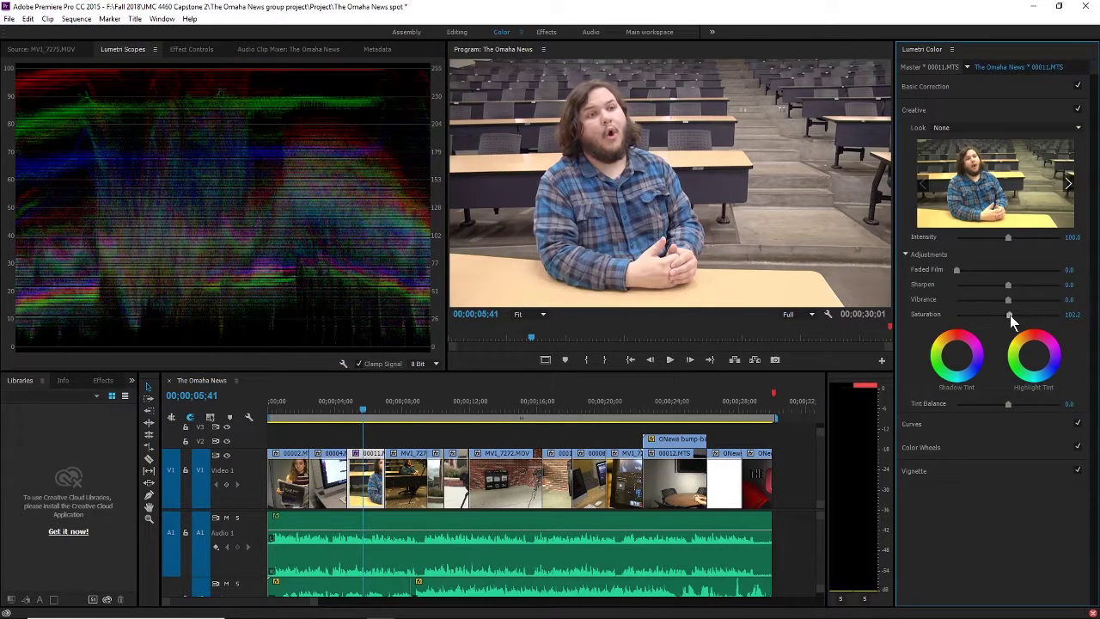
left_click_drag(1013, 316, 1028, 317)
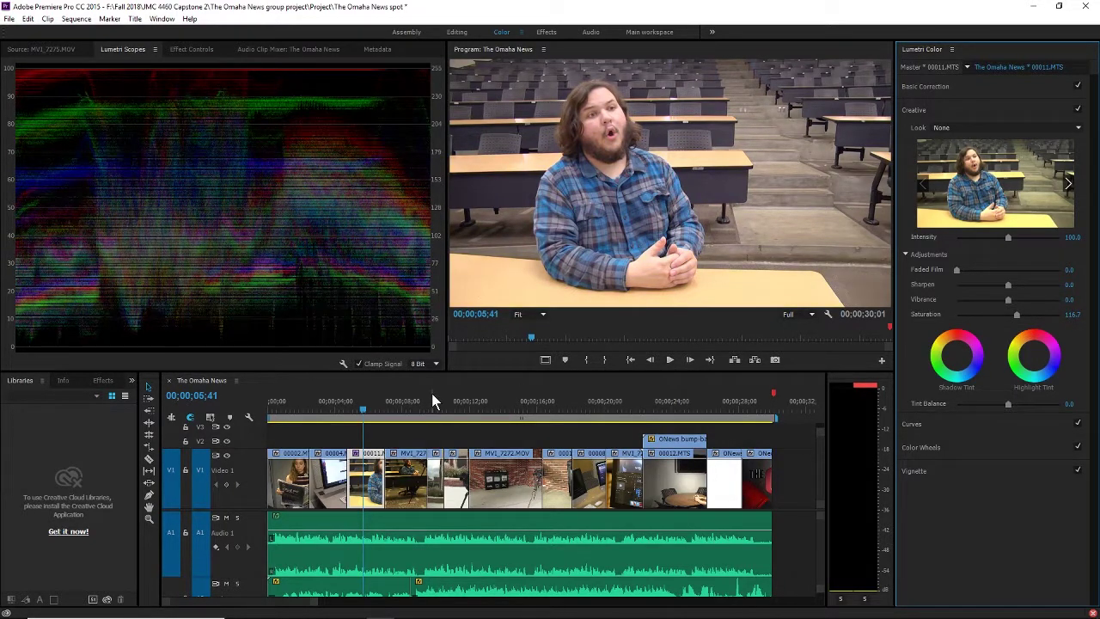
key("space")
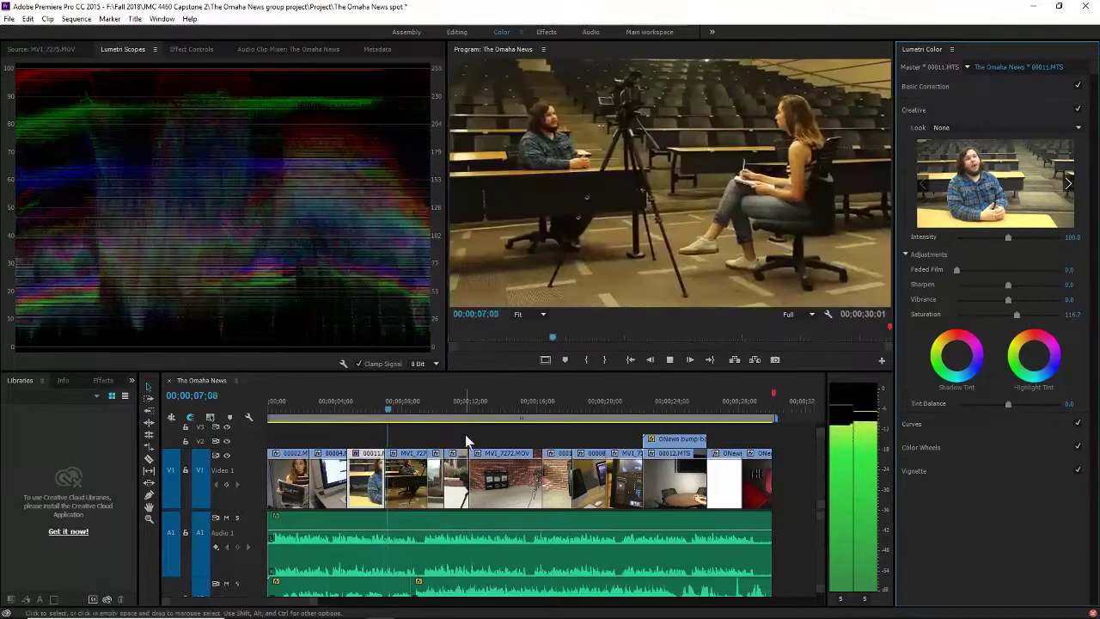
key("space")
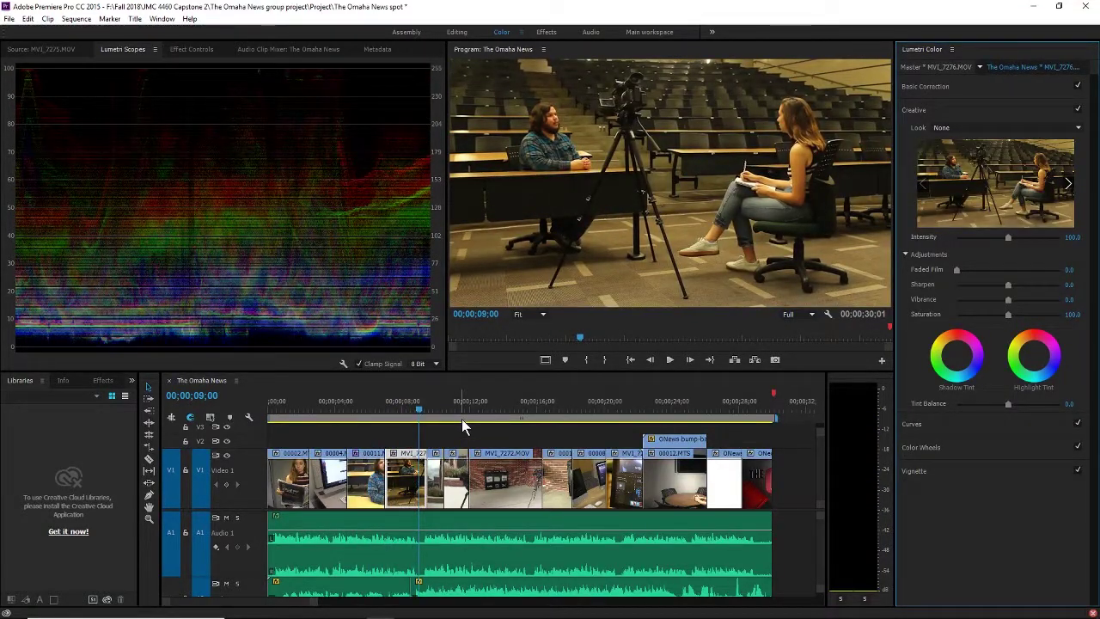
Step: Play the opening 00002.MTS newspaper clip from the sequence start to judge its color and view its Basic Correction settings
left_click(375, 401)
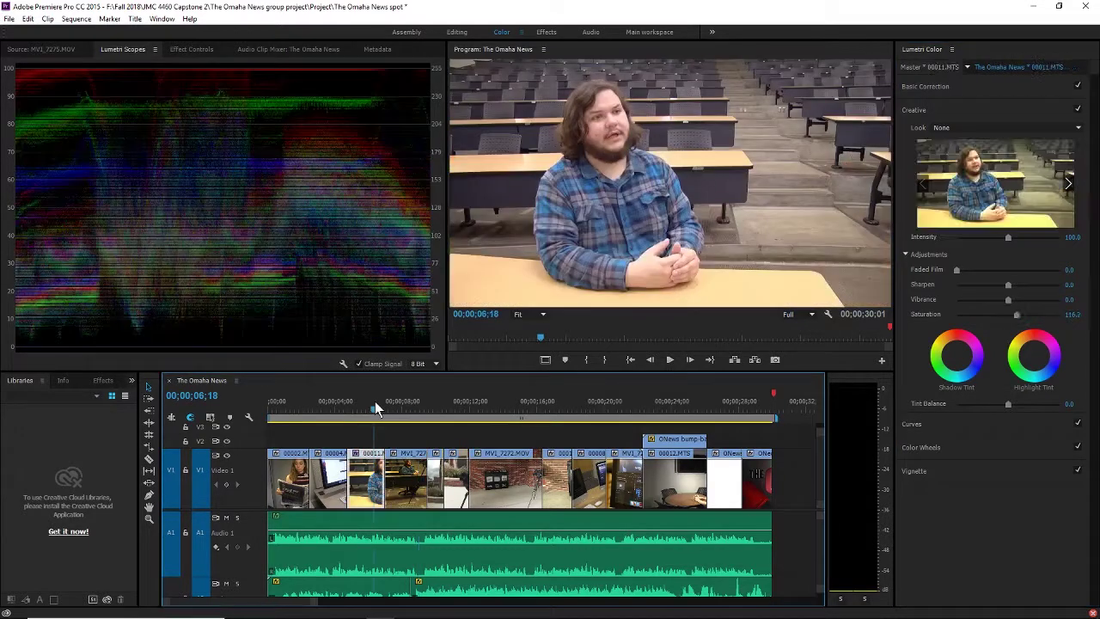
left_click_drag(320, 405, 268, 410)
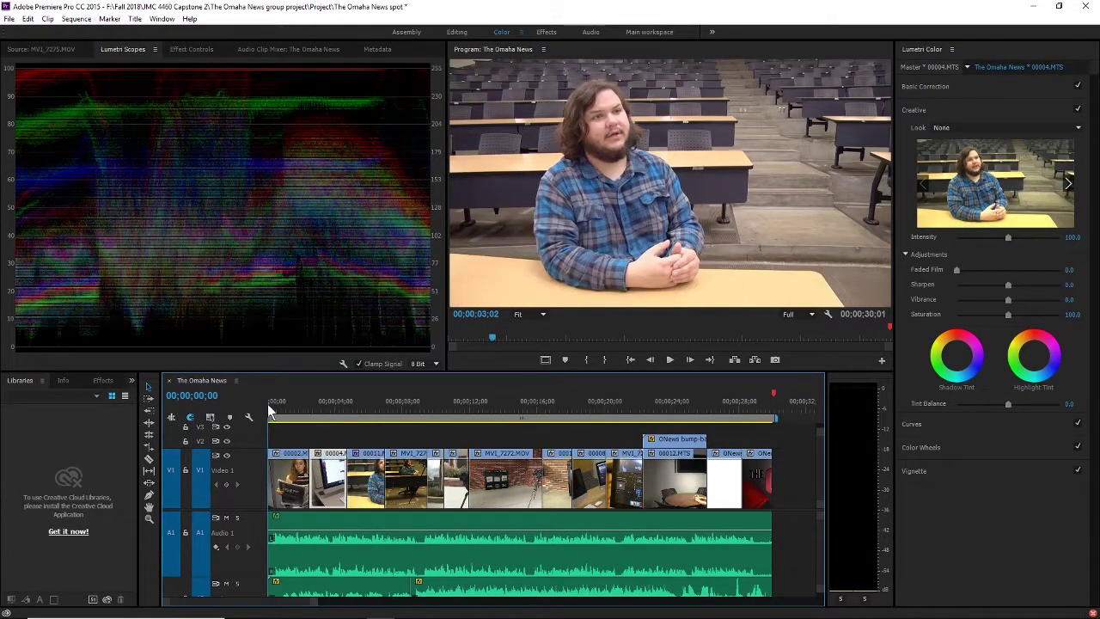
key("space")
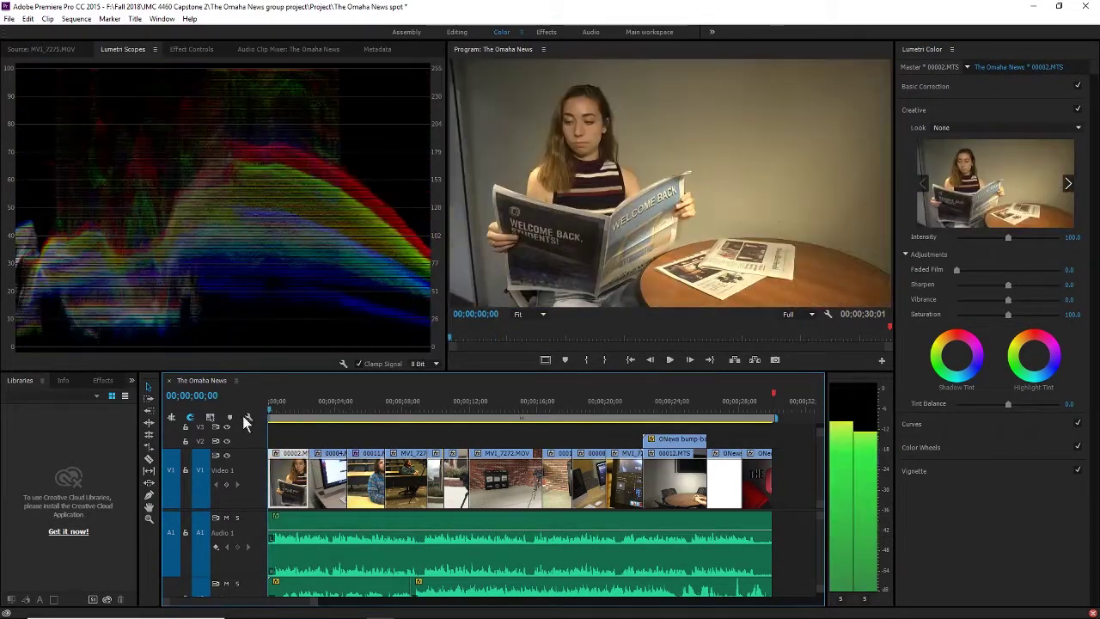
key("space")
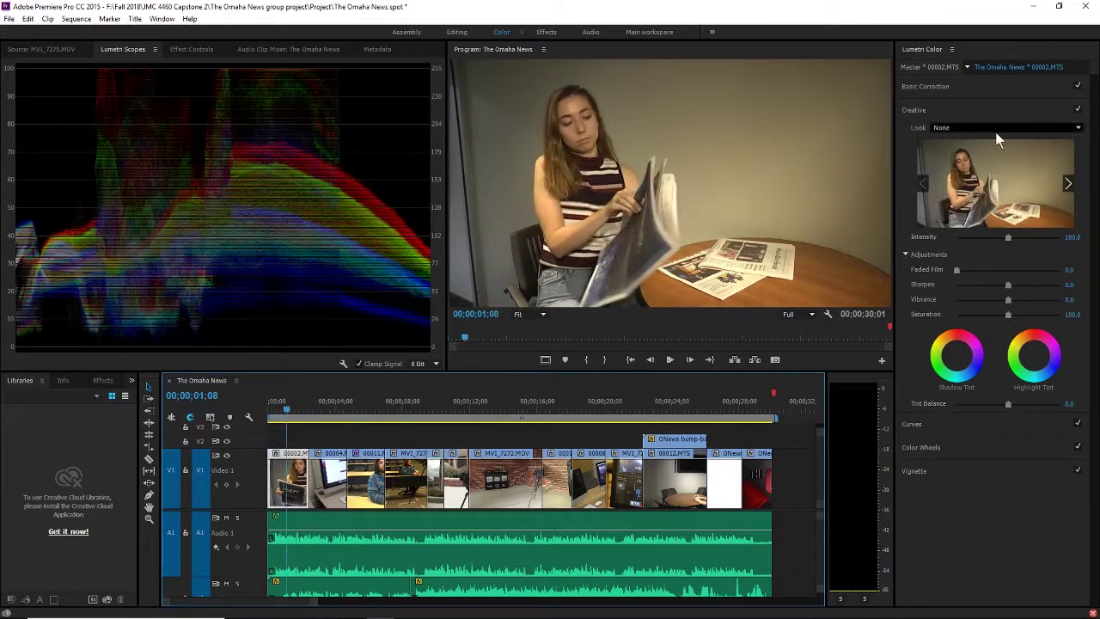
left_click(935, 88)
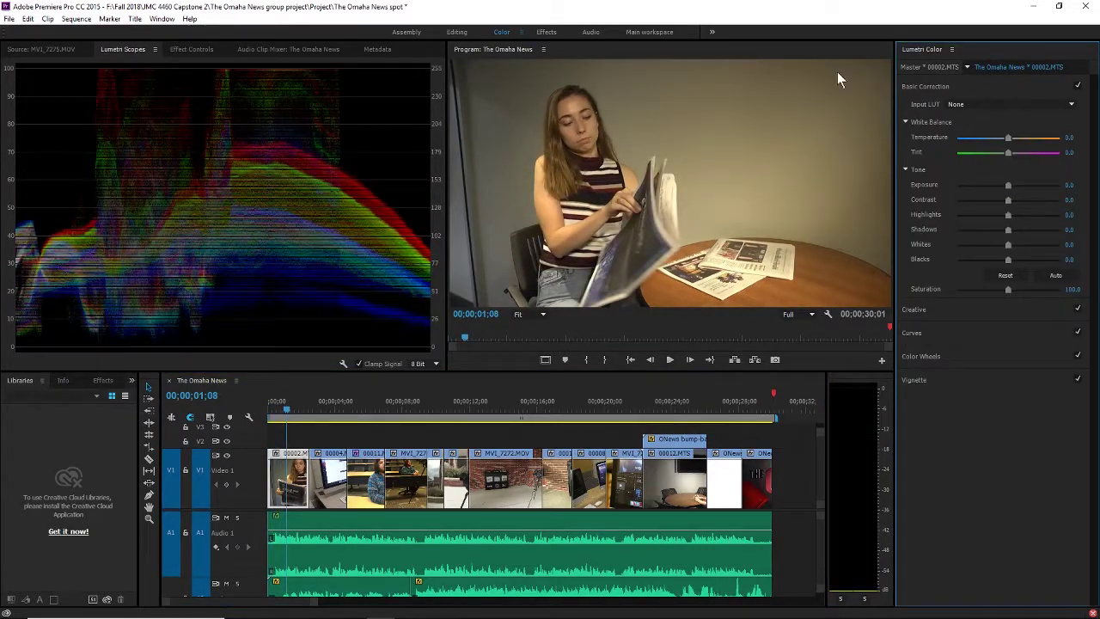
key("space")
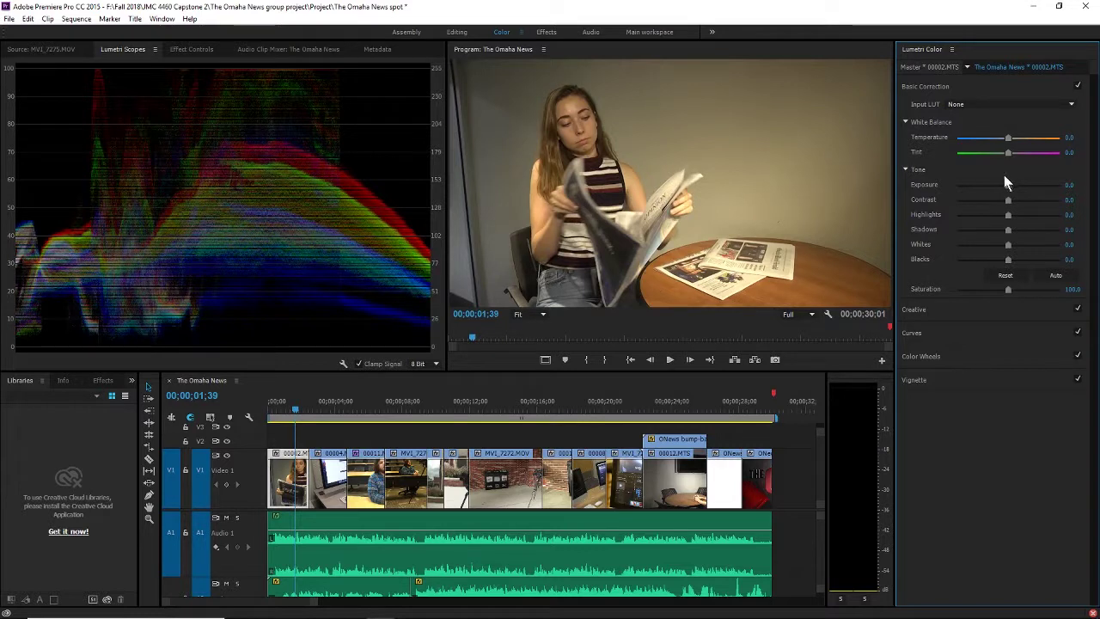
Step: Slightly lower the shadows and highlights and raise the midtones of the 00002.MTS clip with the color wheels
left_click(937, 358)
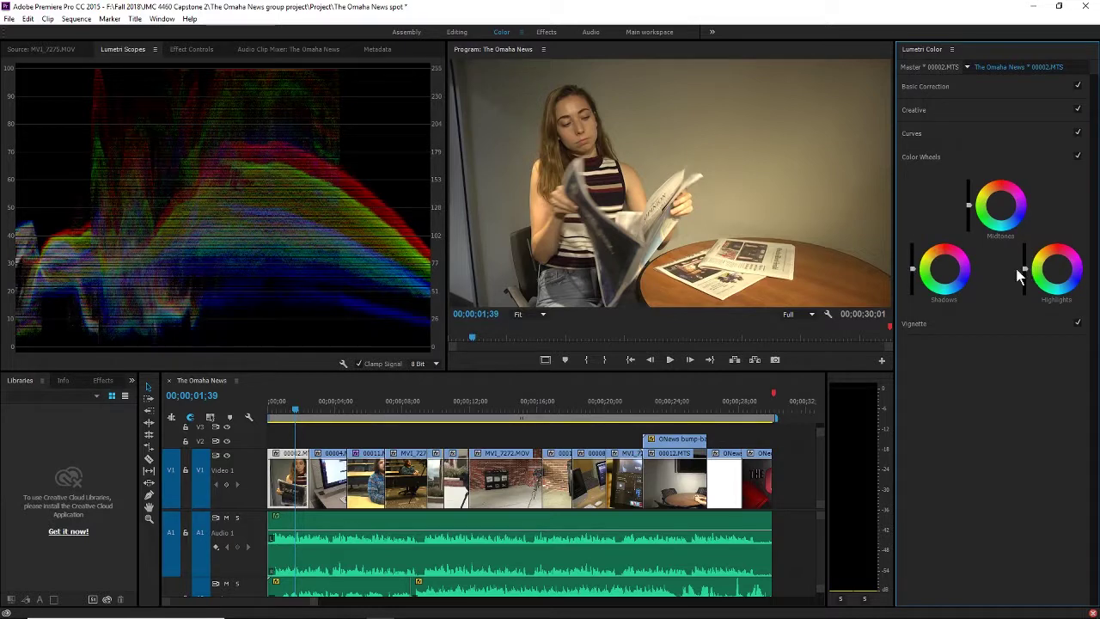
left_click_drag(912, 269, 912, 269)
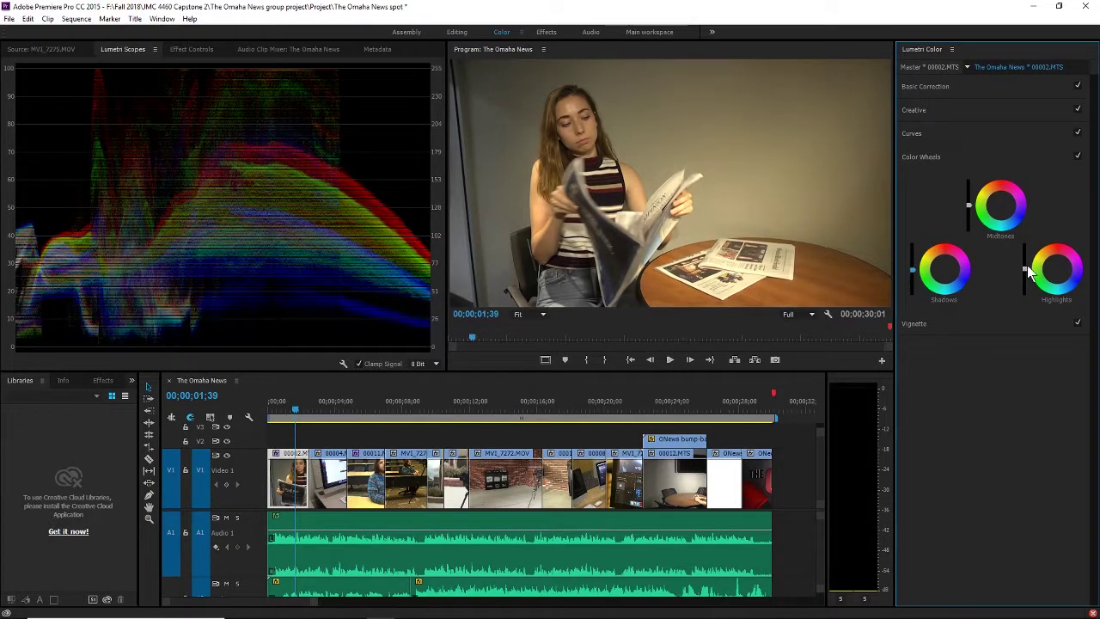
left_click_drag(1024, 269, 1024, 276)
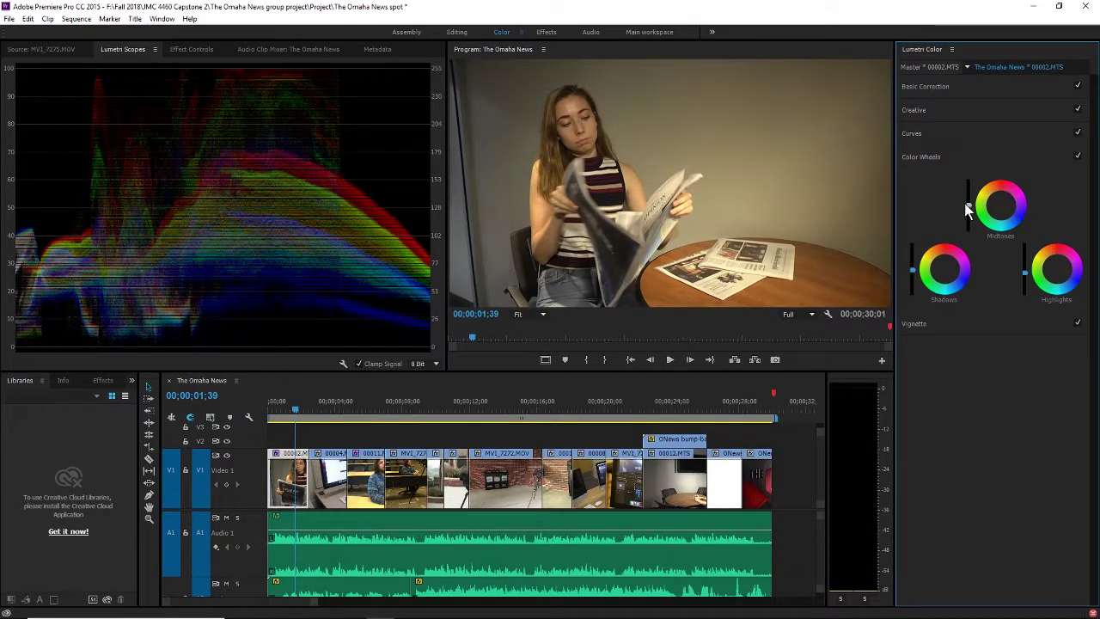
left_click_drag(968, 206, 968, 201)
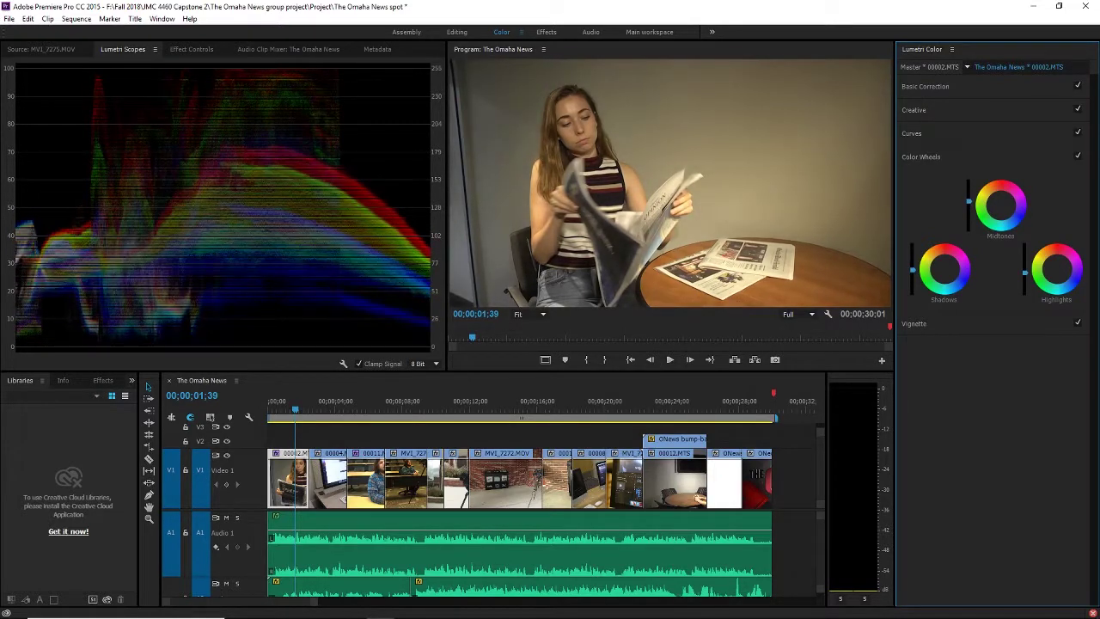
Step: Lower the highlights and shadows and raise the midtones of the 00004.MTS computer clip, comparing it with the interview shot
left_click(323, 410)
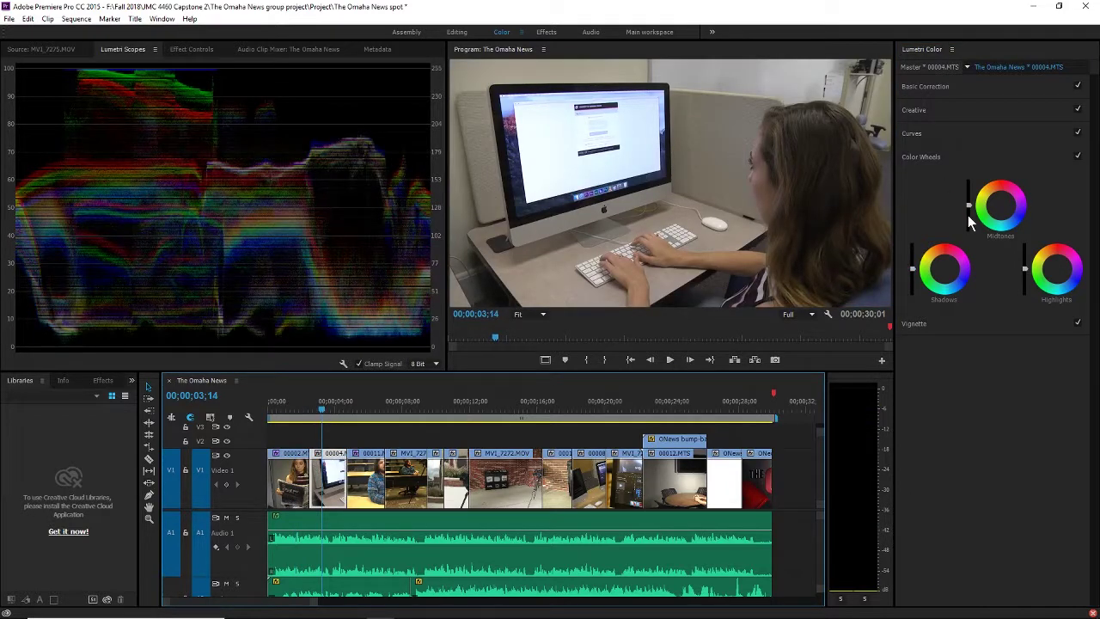
left_click_drag(1024, 270, 1024, 278)
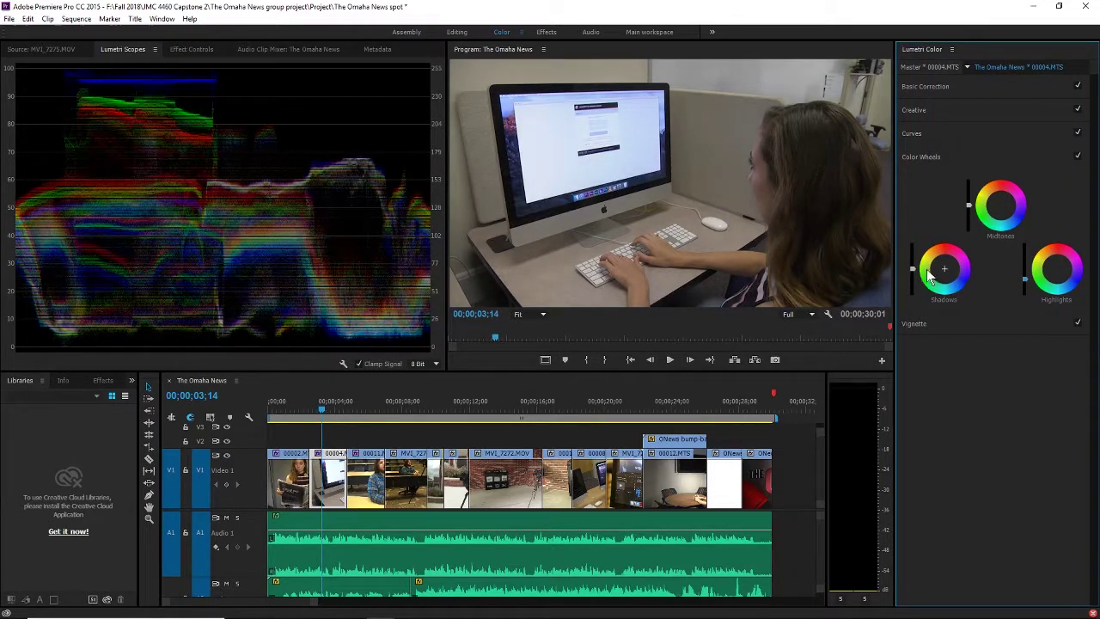
left_click_drag(913, 270, 912, 272)
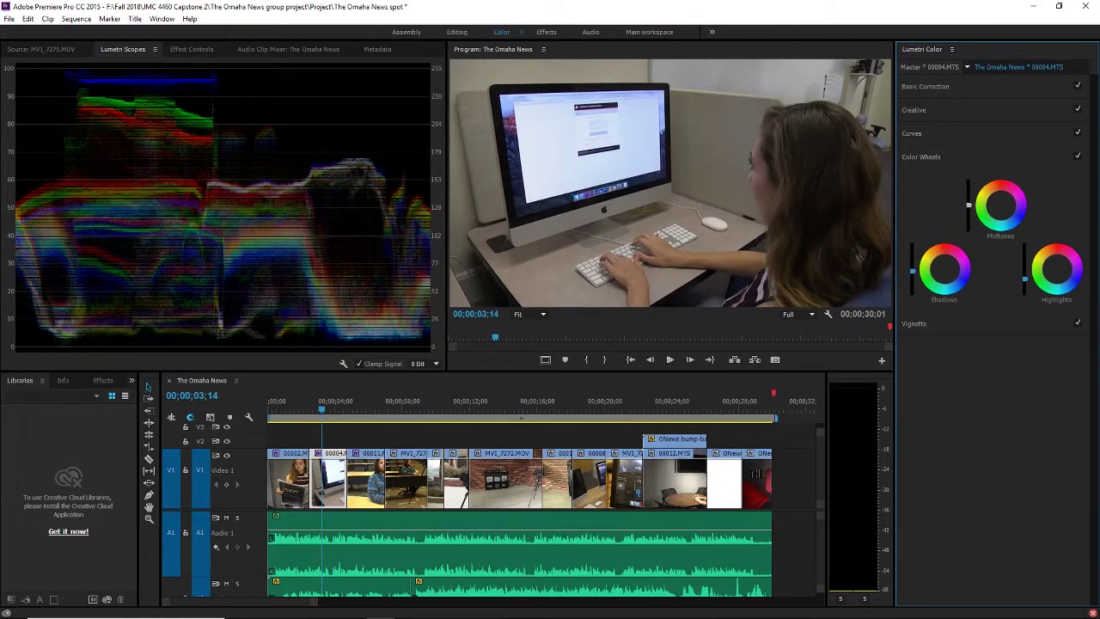
left_click_drag(968, 204, 968, 196)
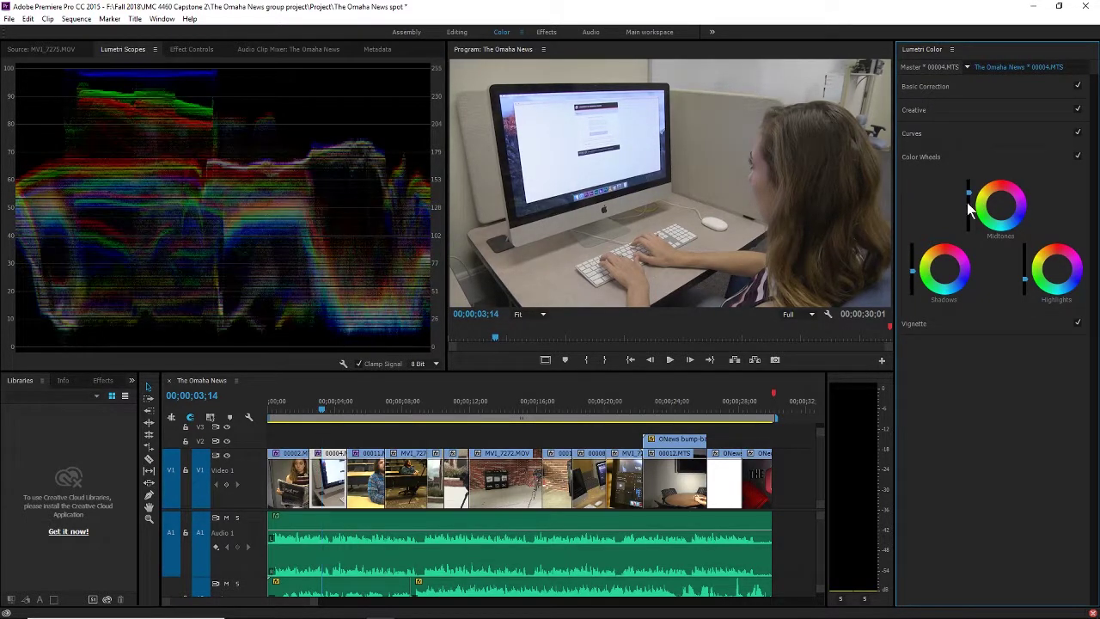
left_click(362, 408)
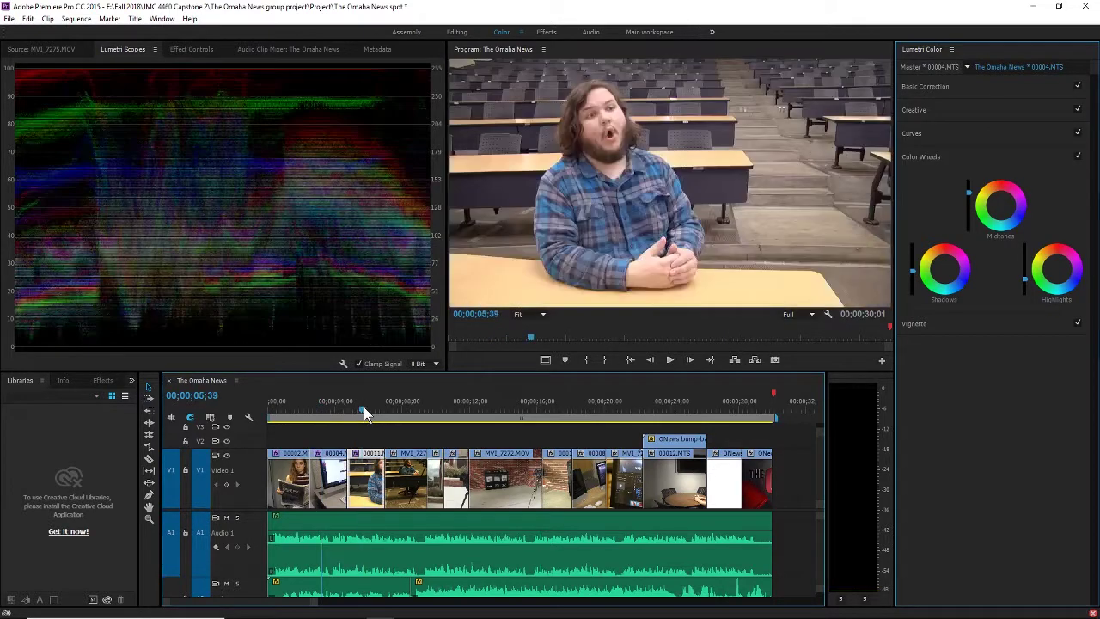
left_click(326, 412)
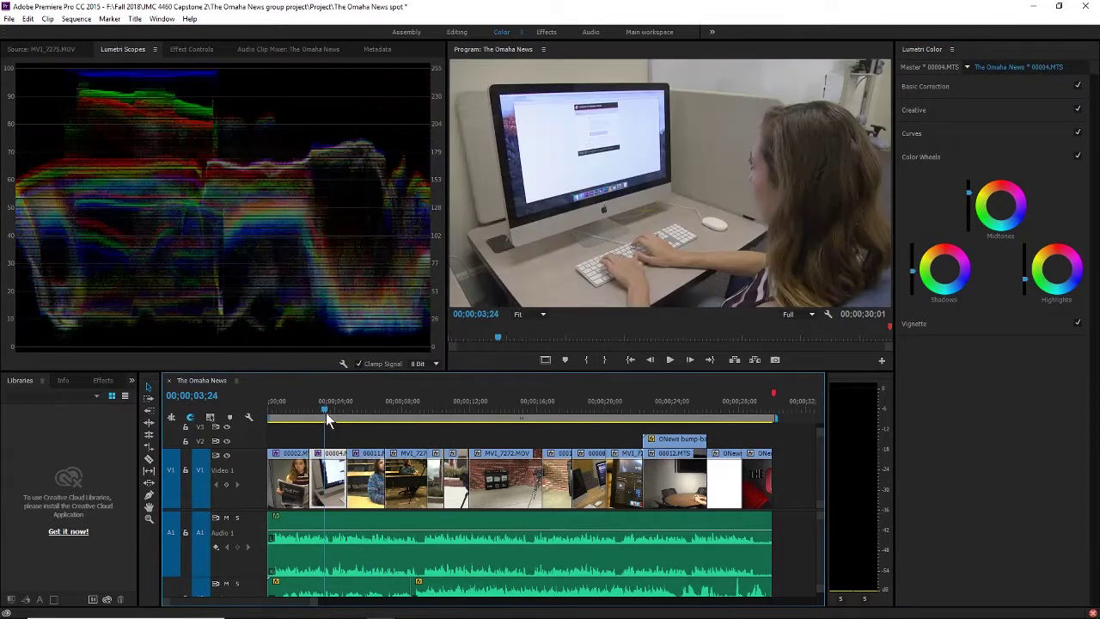
Step: Play through to the wide interview clip MVI_7276.MOV and try raising its midtones and highlights with the color wheels
key("space")
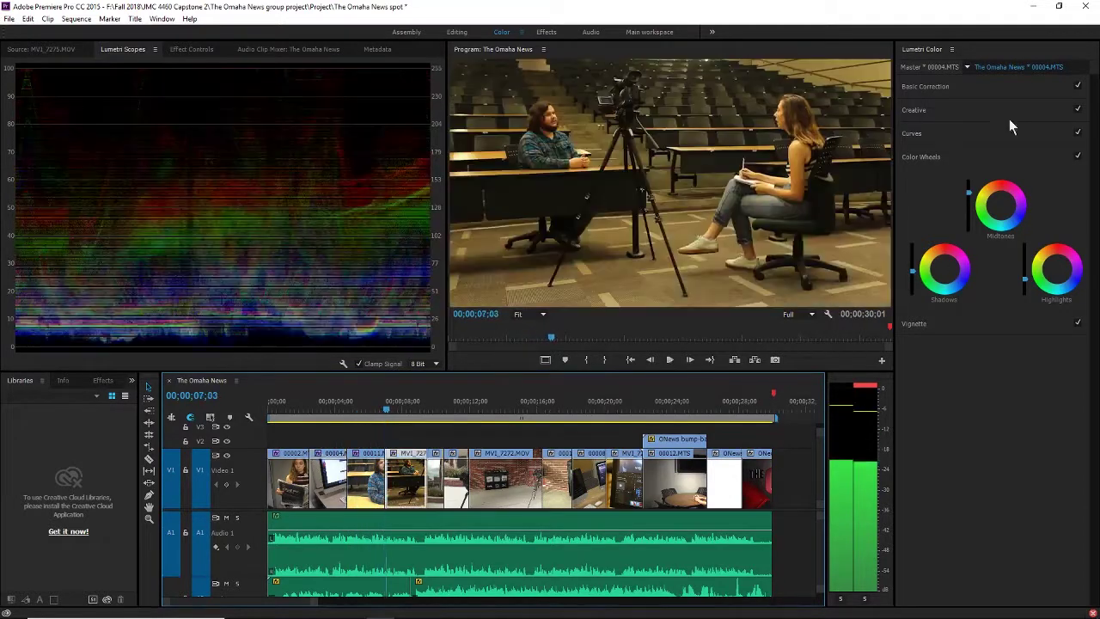
key("space")
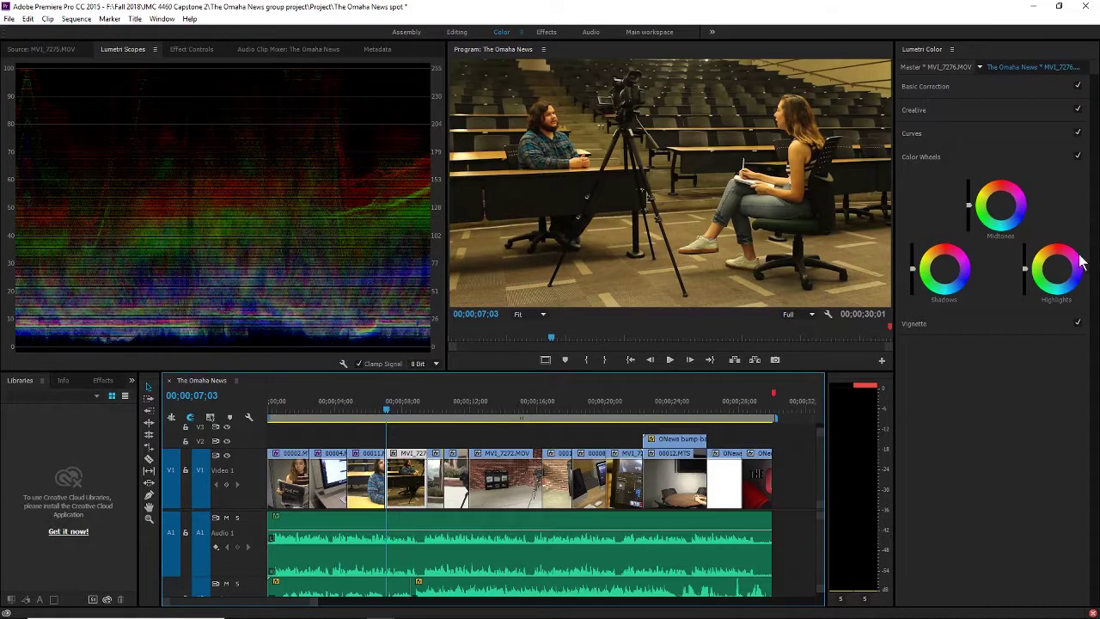
left_click_drag(912, 270, 912, 263)
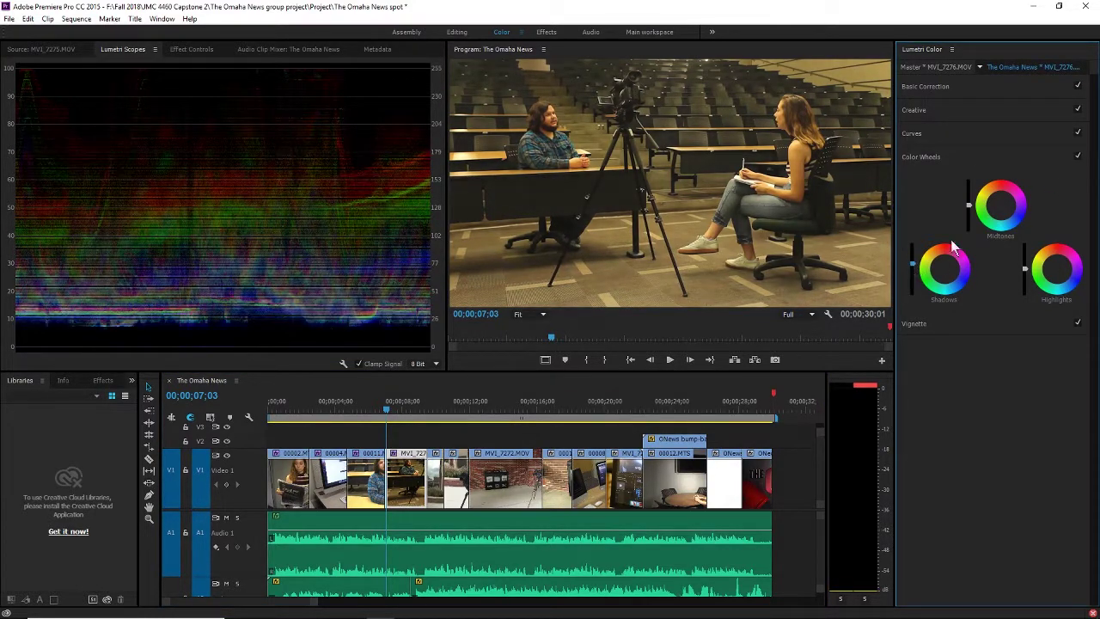
left_click_drag(969, 201, 969, 199)
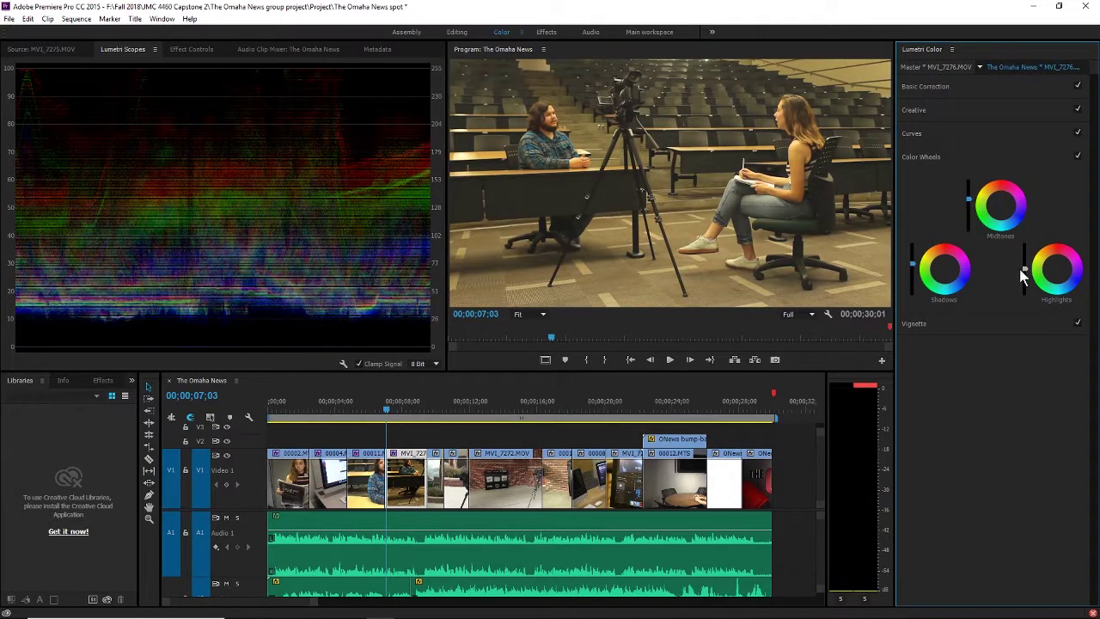
left_click_drag(1024, 269, 1024, 258)
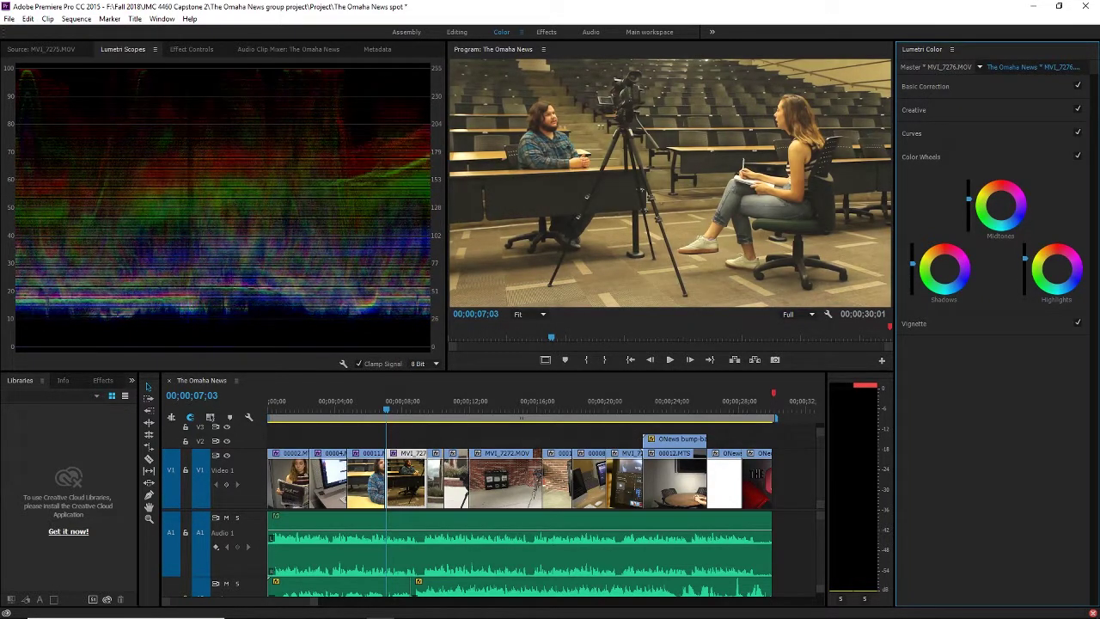
left_click_drag(913, 264, 913, 269)
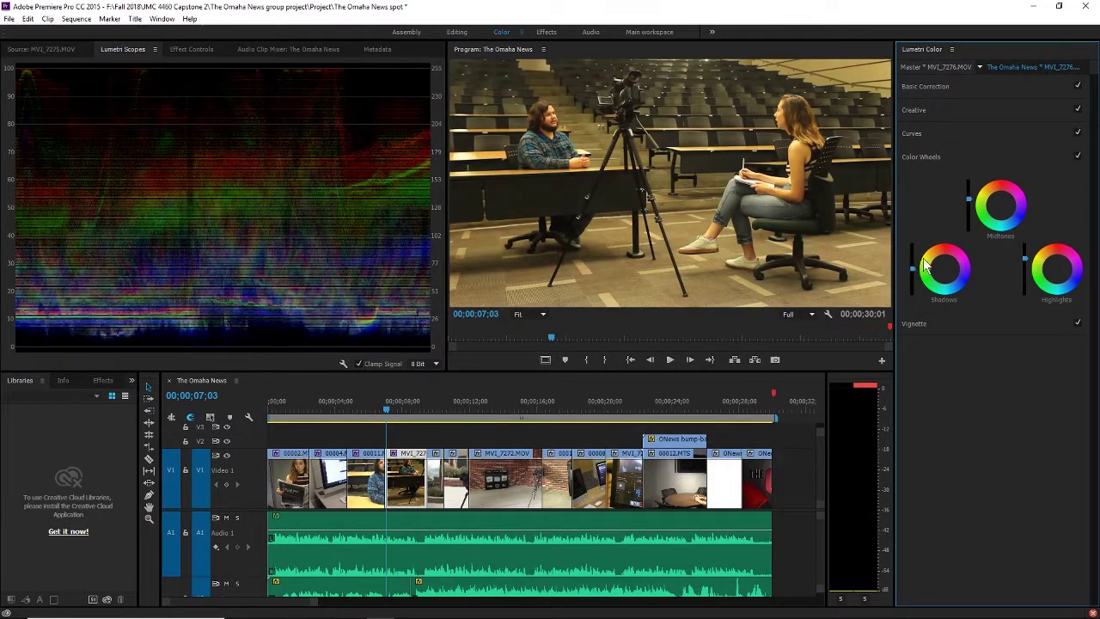
Step: Try a basic correction on MVI_7276.MOV with temperature about -34.4, exposure -0.2, highlights 1.1 and shadows 26.7
left_click(949, 86)
left_click_drag(1009, 184, 1016, 186)
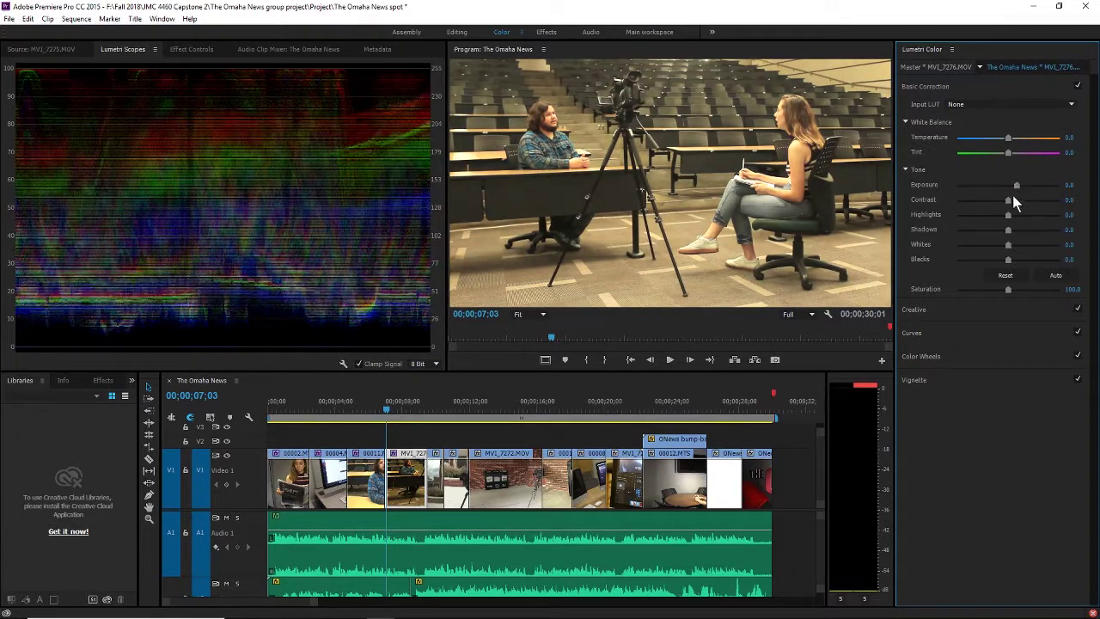
left_click_drag(1007, 215, 972, 225)
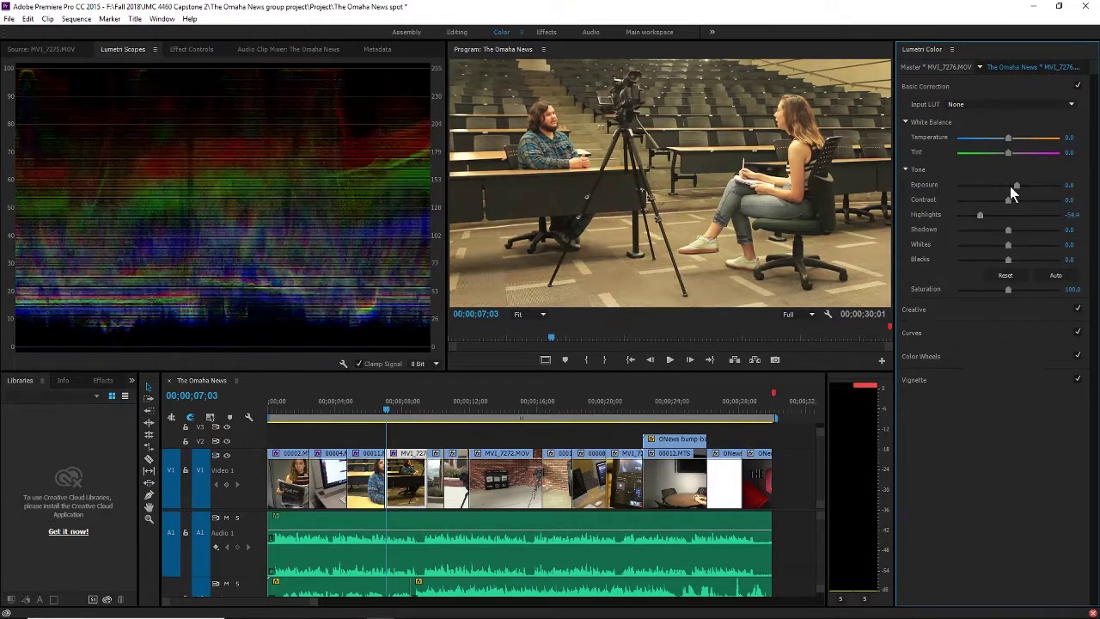
mouse_move(1015, 185)
left_mouse_down()
mouse_move(994, 185)
mouse_move(1014, 186)
mouse_move(1004, 186)
left_mouse_up()
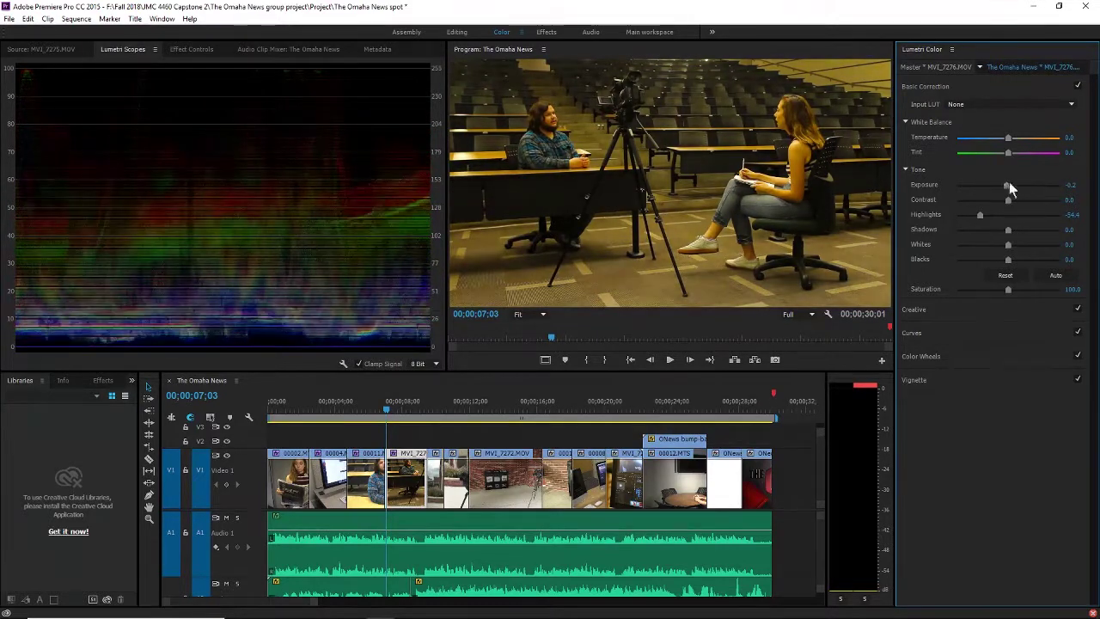
mouse_move(1002, 139)
left_mouse_down()
mouse_move(971, 152)
mouse_move(992, 155)
left_mouse_up()
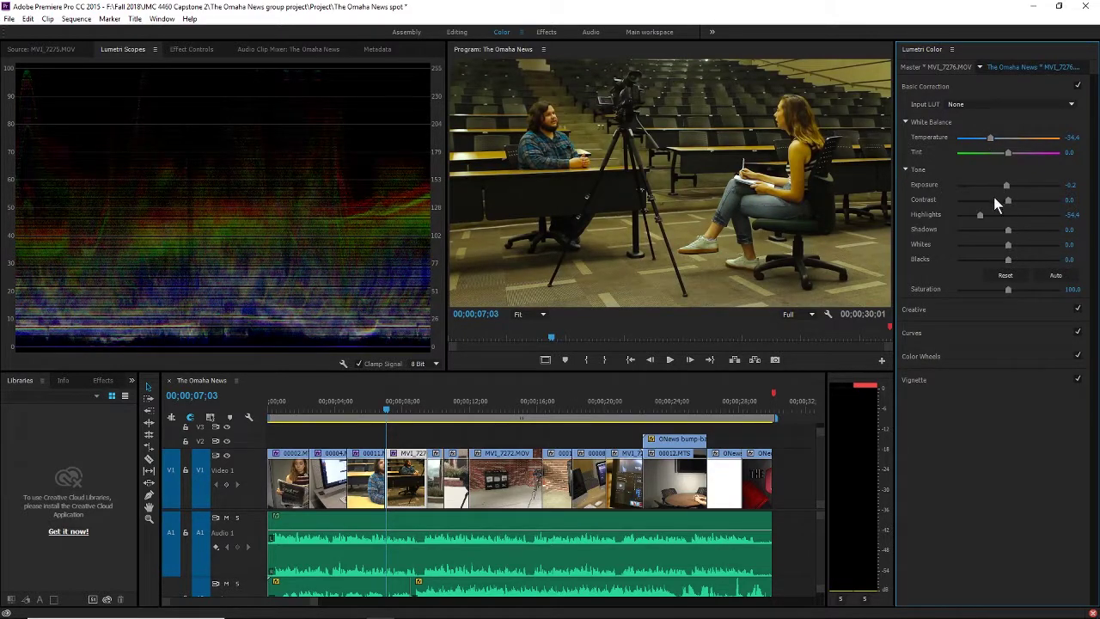
left_click_drag(982, 222, 1022, 234)
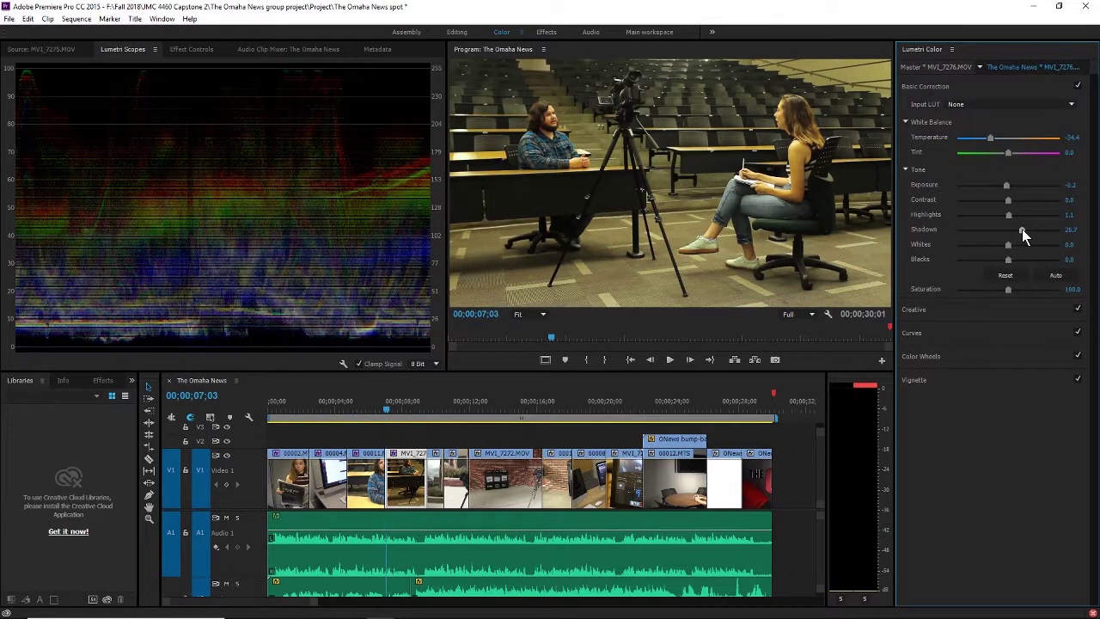
Step: Delete the Lumetri Color effect from both the 00011.MTS close-up and the MVI_7276.MOV wide interview clip
mouse_move(380, 409)
left_mouse_down()
mouse_move(368, 409)
mouse_move(386, 407)
left_mouse_up()
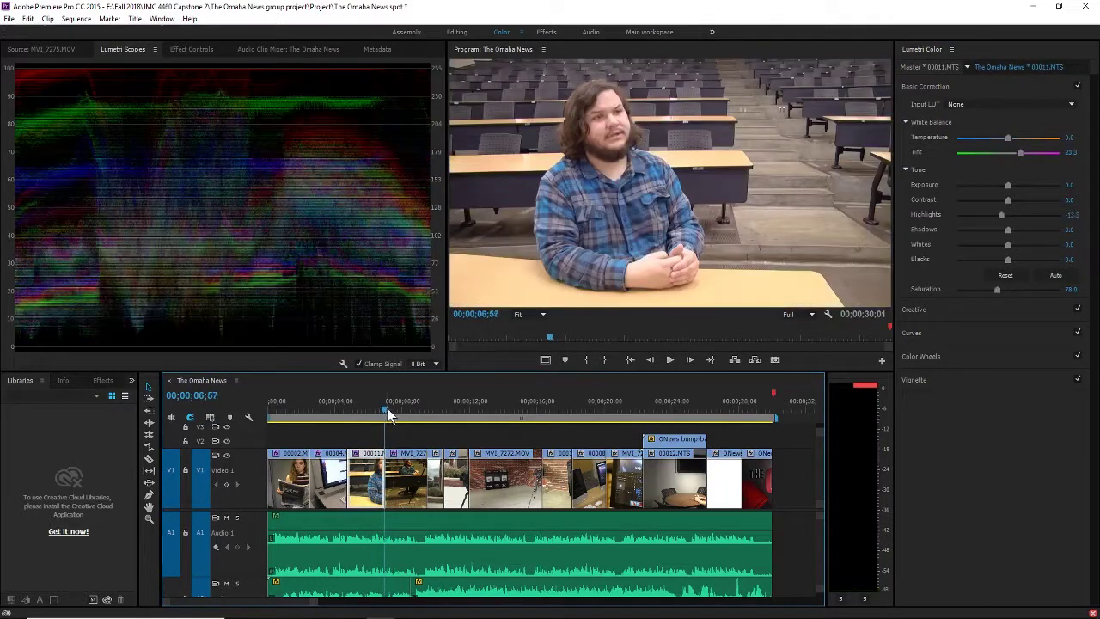
left_click(188, 46)
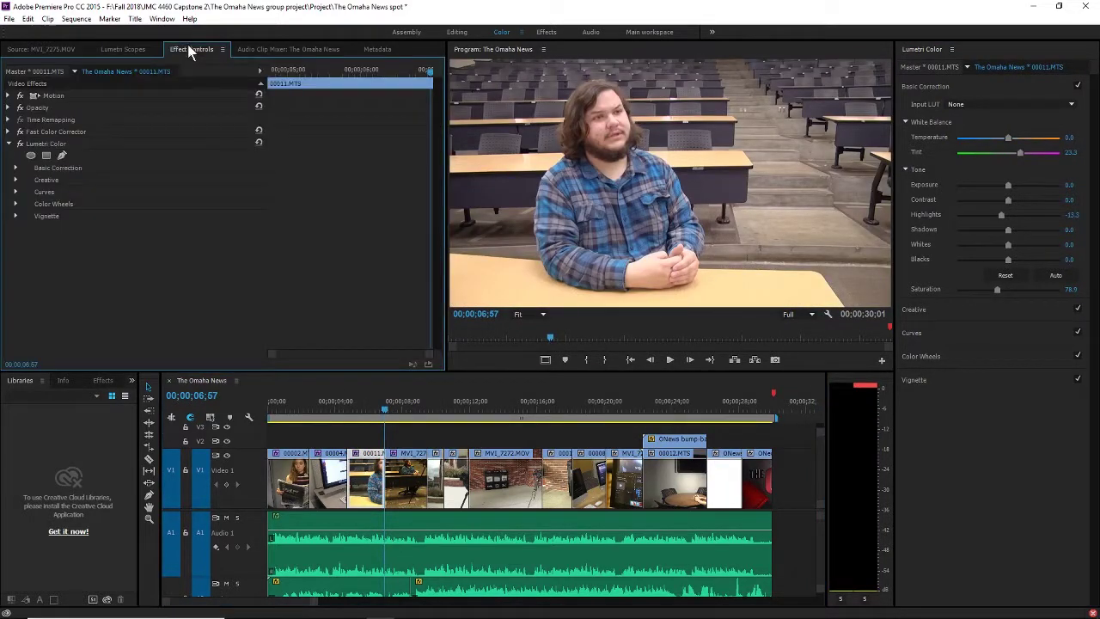
left_click(64, 143)
key("Delete")
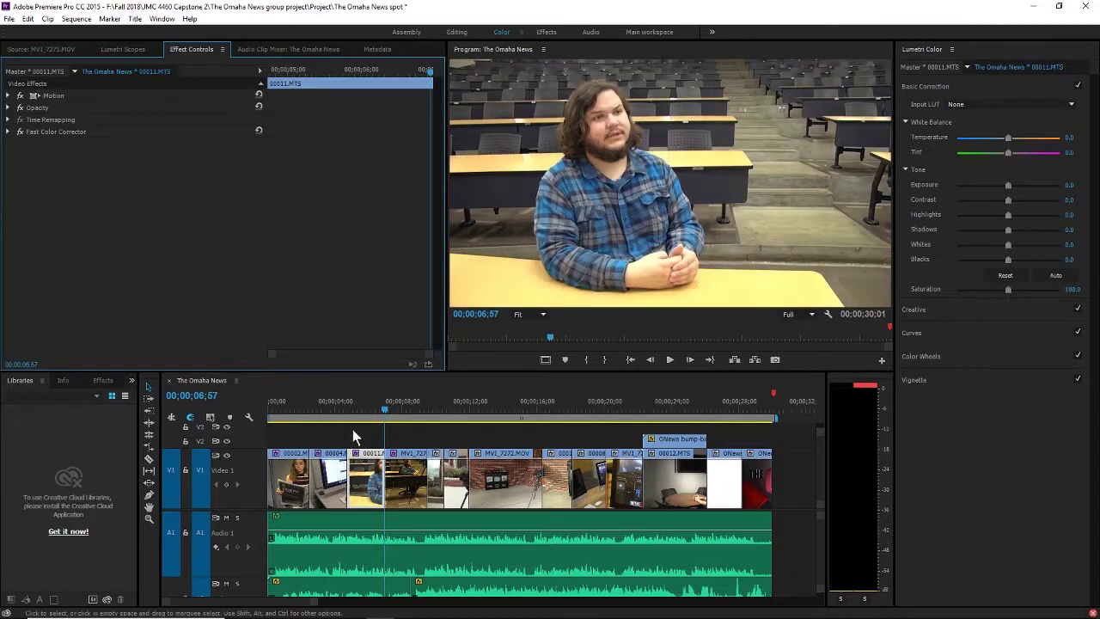
left_click(399, 465)
left_click_drag(388, 408, 396, 409)
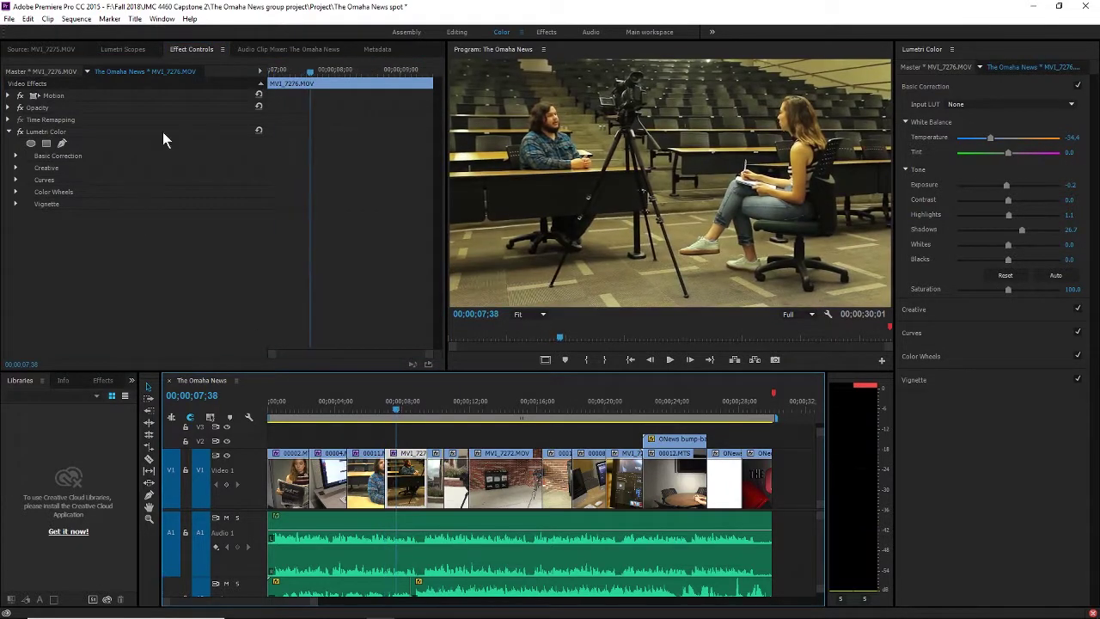
left_click(93, 131)
key("Delete")
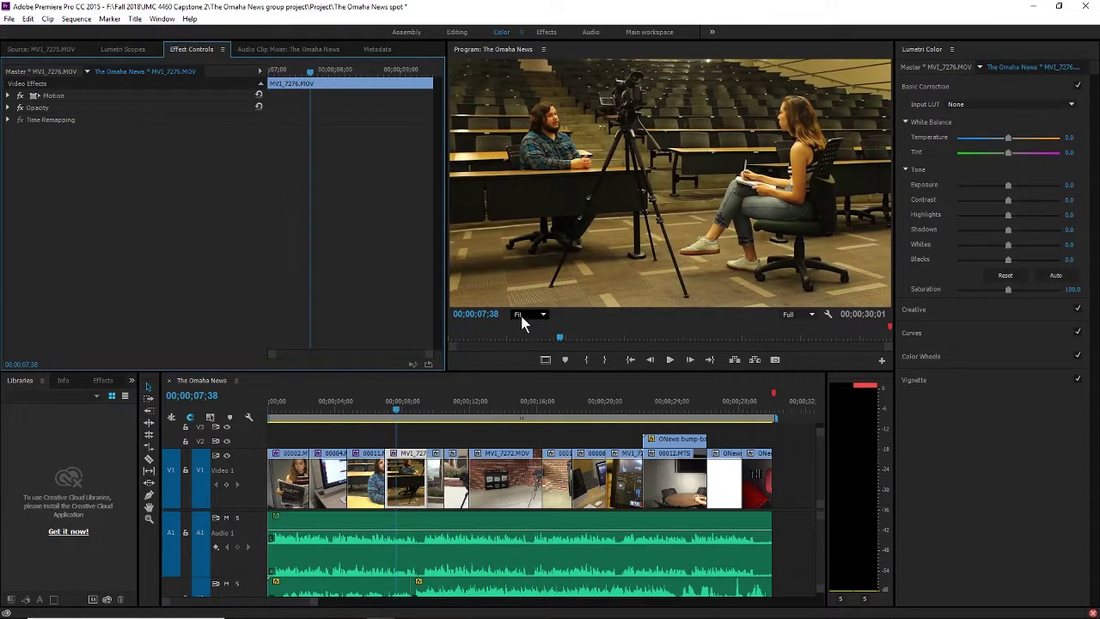
Step: Replay the cut between the interview shots, then set the MVI_7276.MOV exposure to about 0.6 and slightly raise its highlights with the color wheels
left_click(349, 413)
key("space")
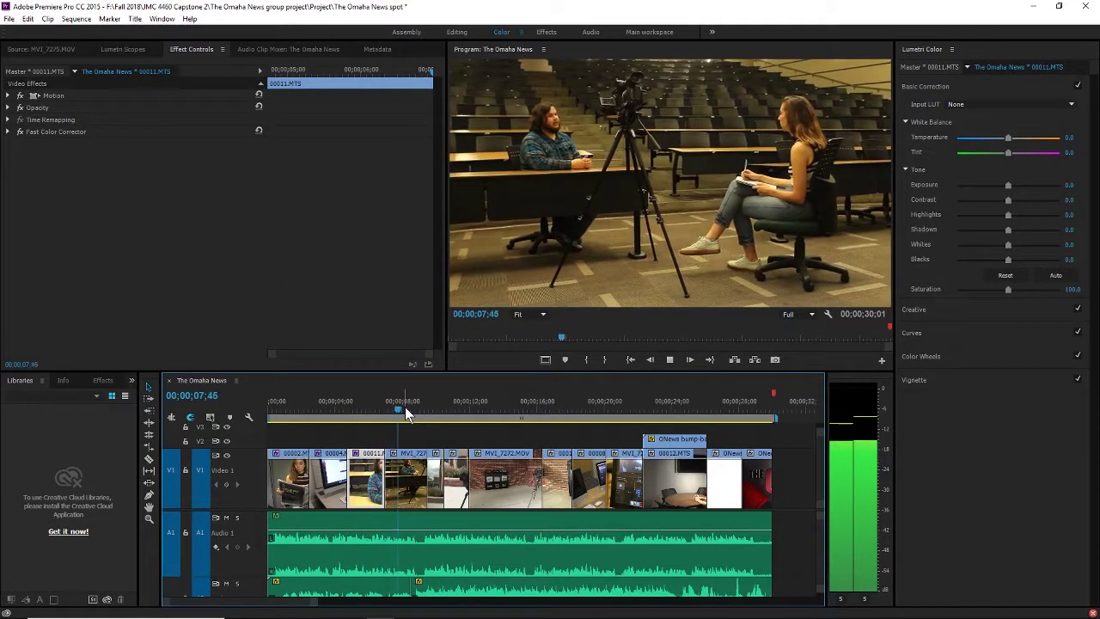
key("space")
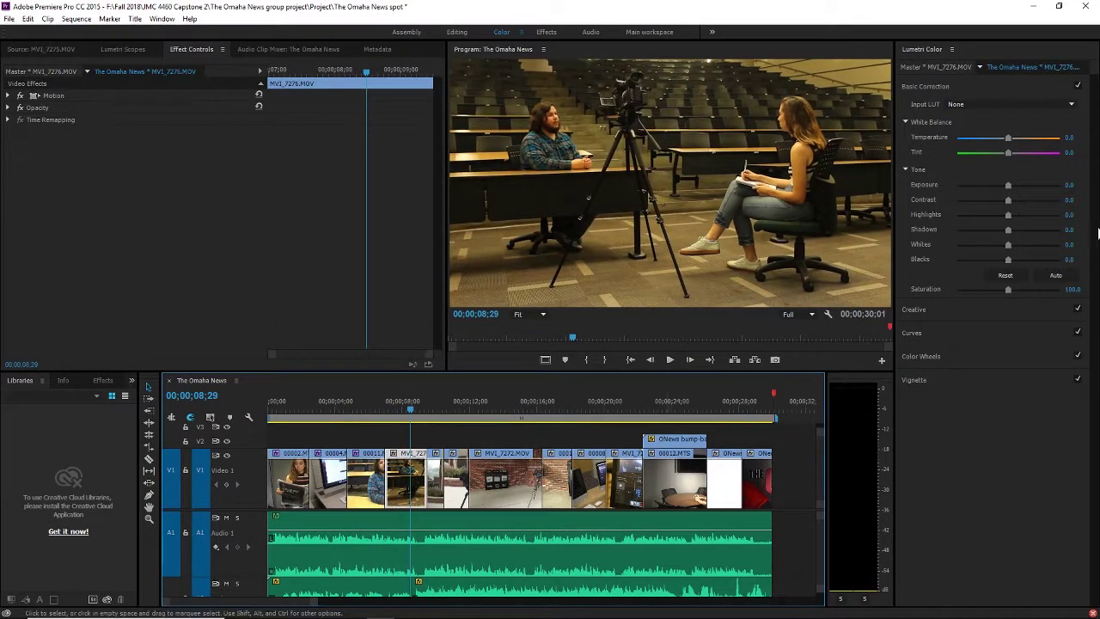
left_click_drag(1008, 185, 1014, 185)
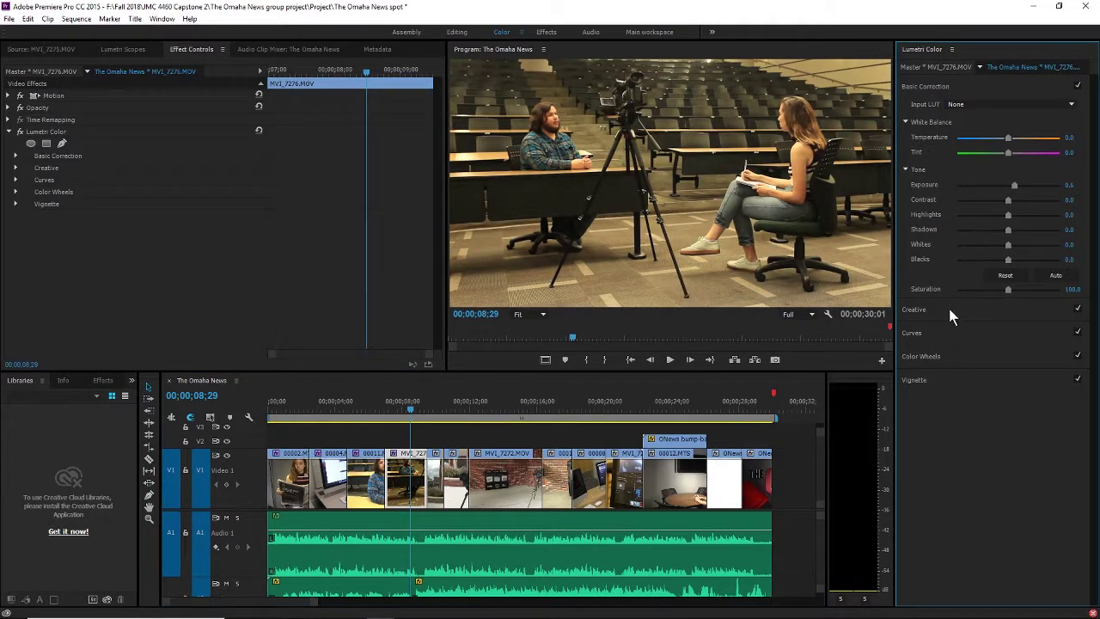
left_click(940, 357)
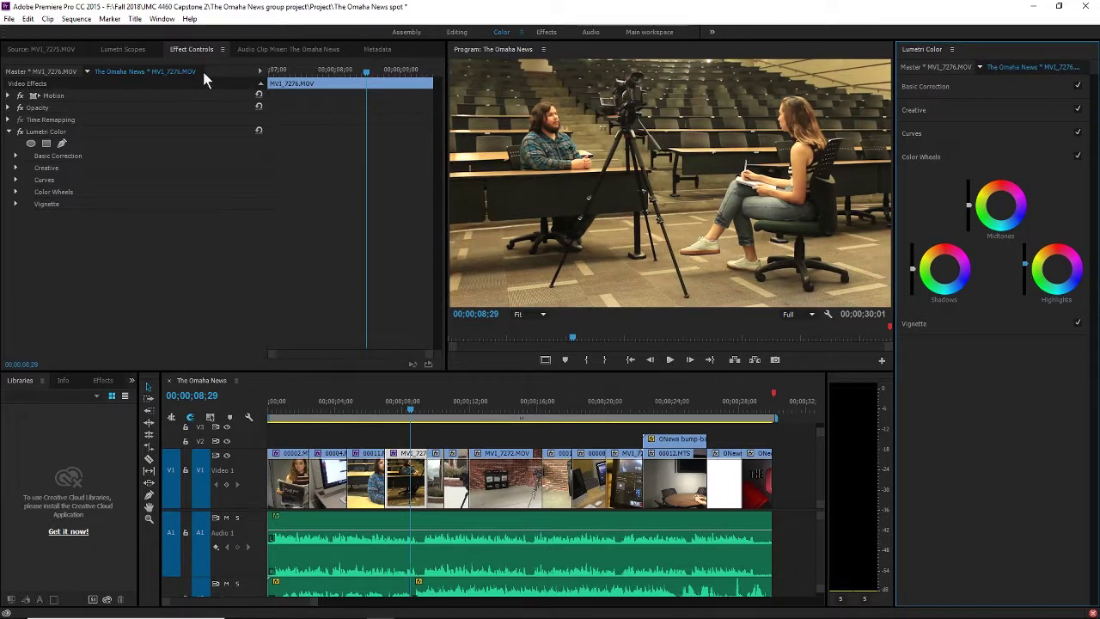
Step: Play the outdoor reporter clip 00009.MTS and check its color in the Lumetri scopes along with its applied effects
left_click(111, 50)
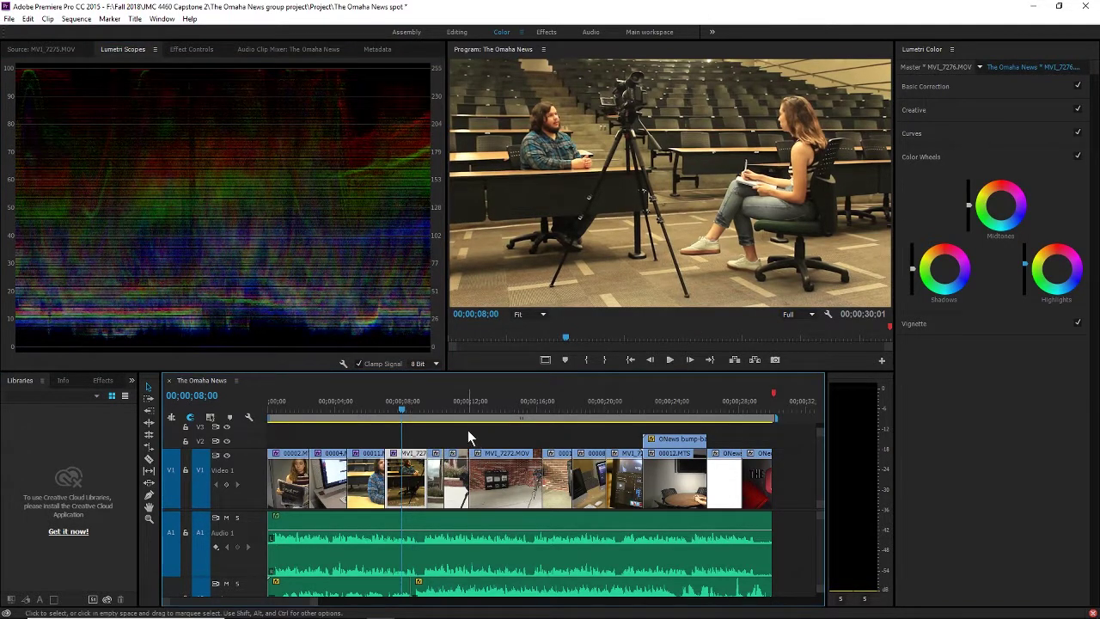
left_click(406, 409)
left_click_drag(406, 409, 426, 414)
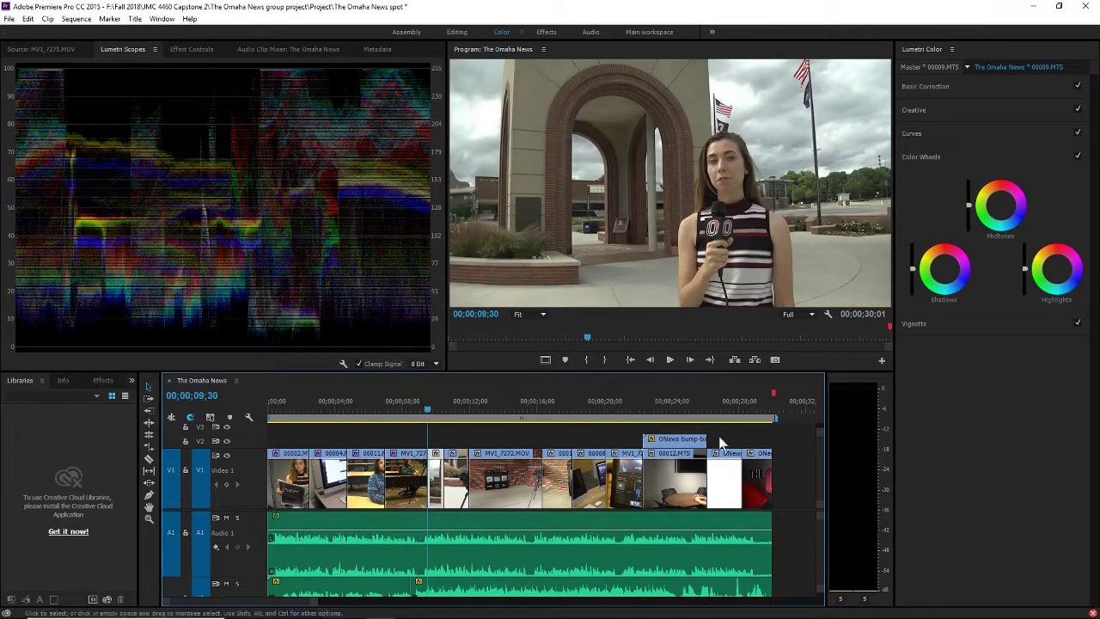
left_click(671, 359)
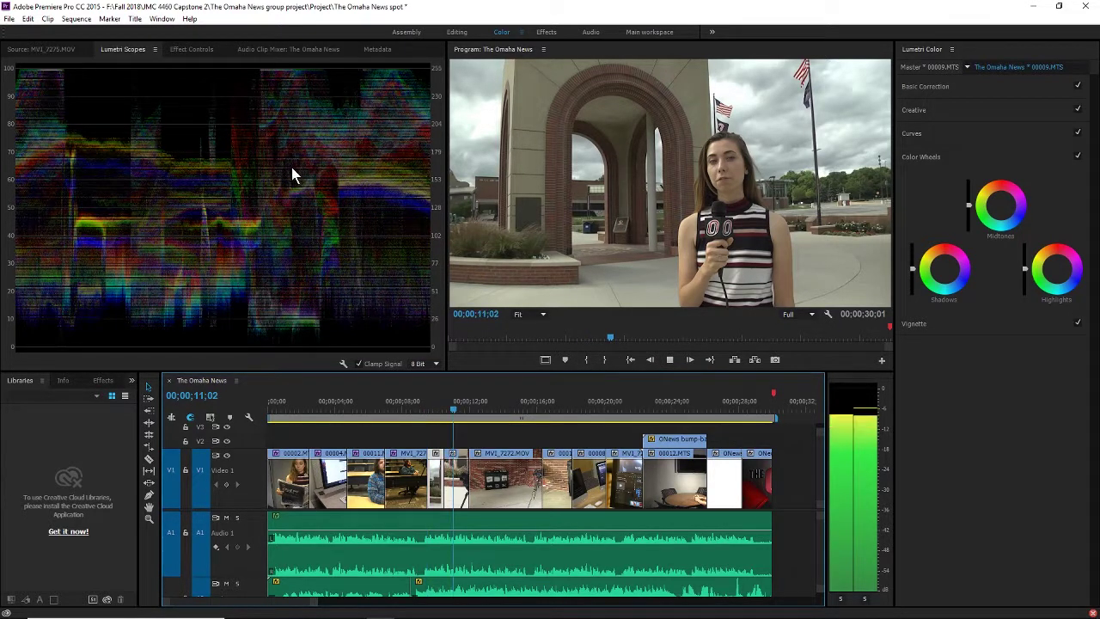
left_click(674, 363)
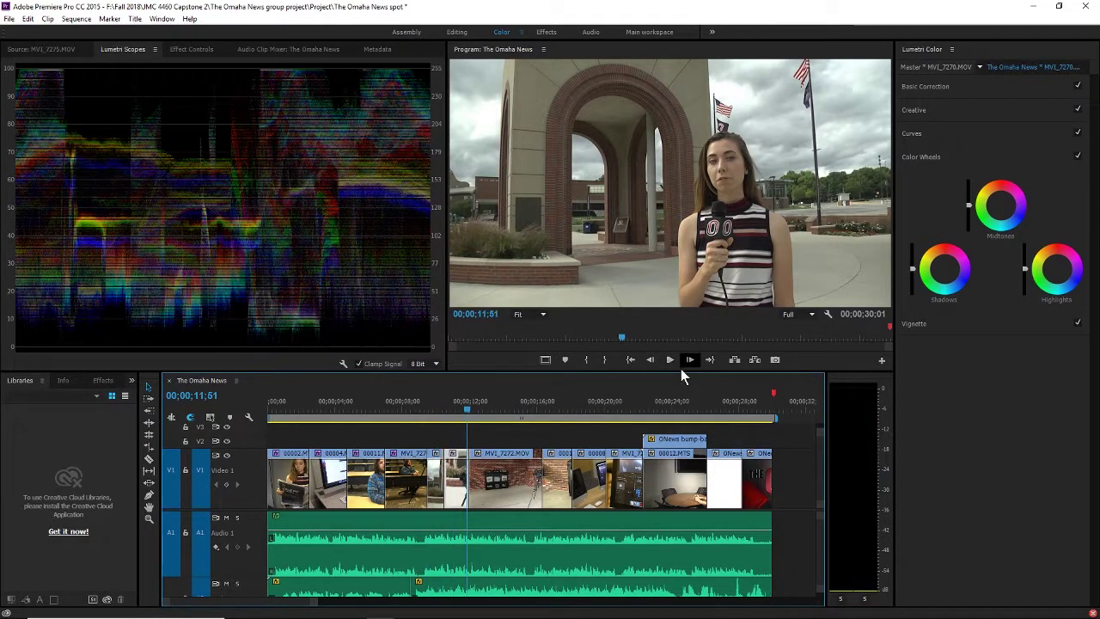
left_click(190, 49)
left_click_drag(457, 402, 431, 404)
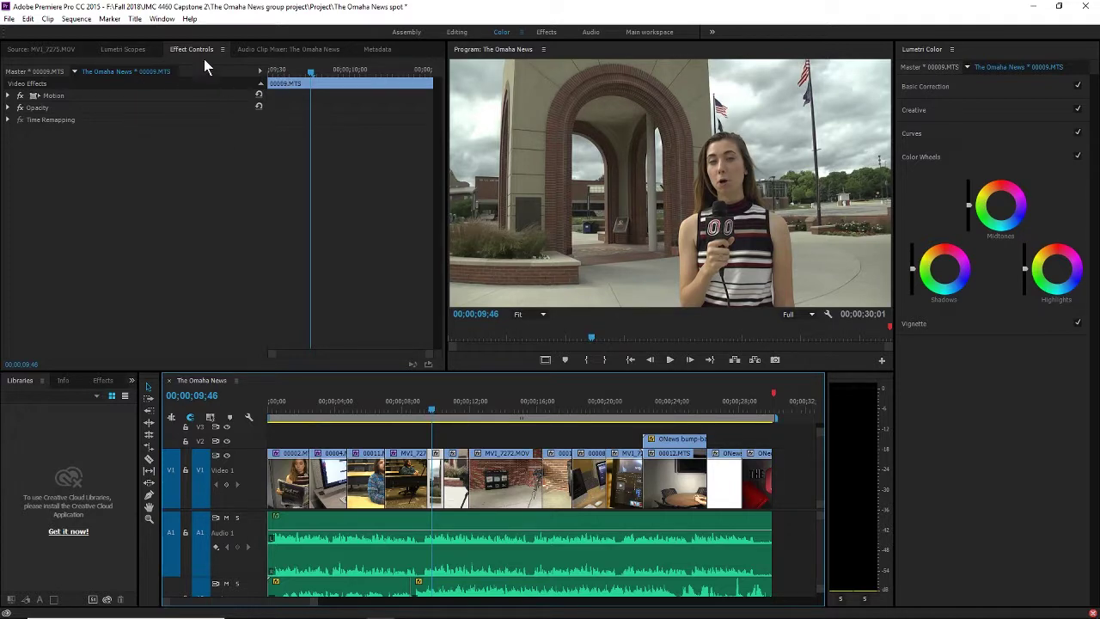
left_click(123, 49)
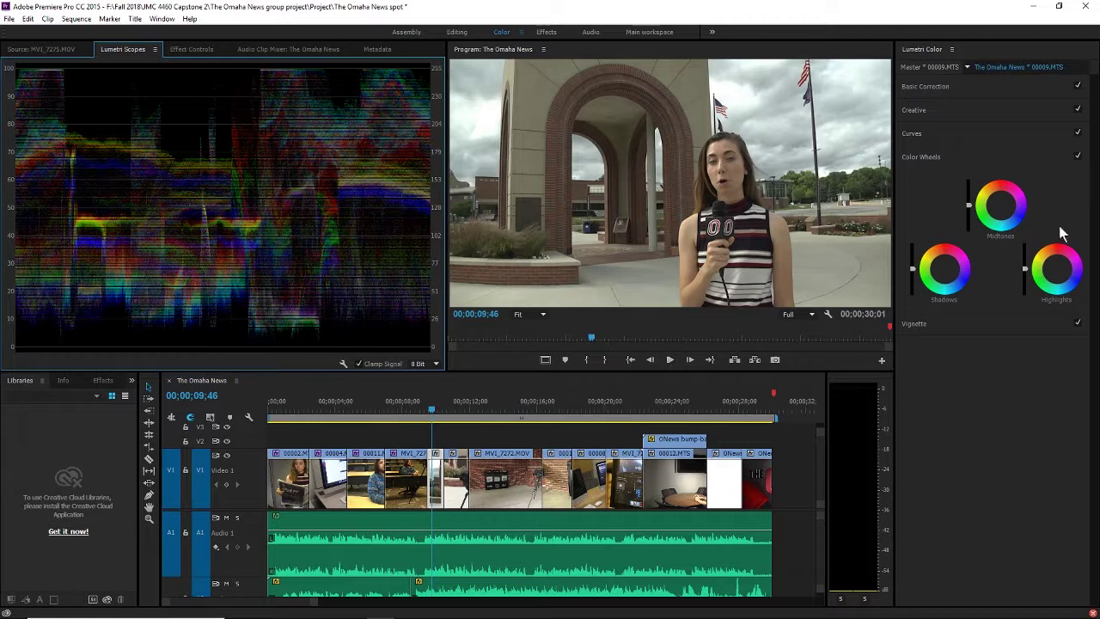
Step: Slightly raise the shadows, highlights and midtones of the 00009.MTS reporter clip with the color wheels
left_click_drag(912, 267, 912, 265)
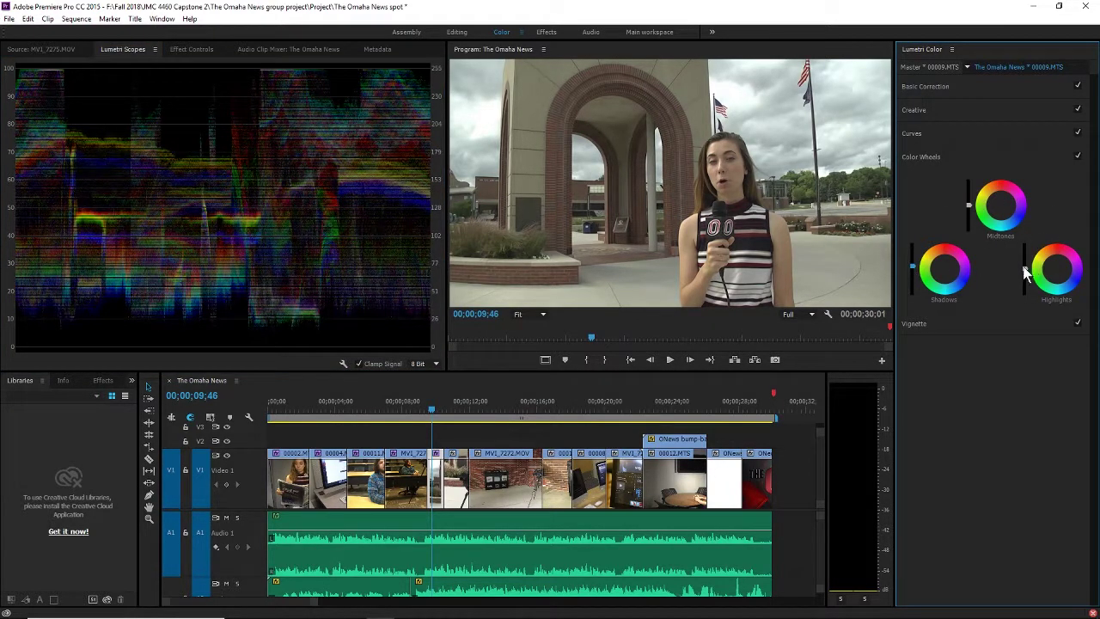
left_click_drag(1026, 268, 1025, 266)
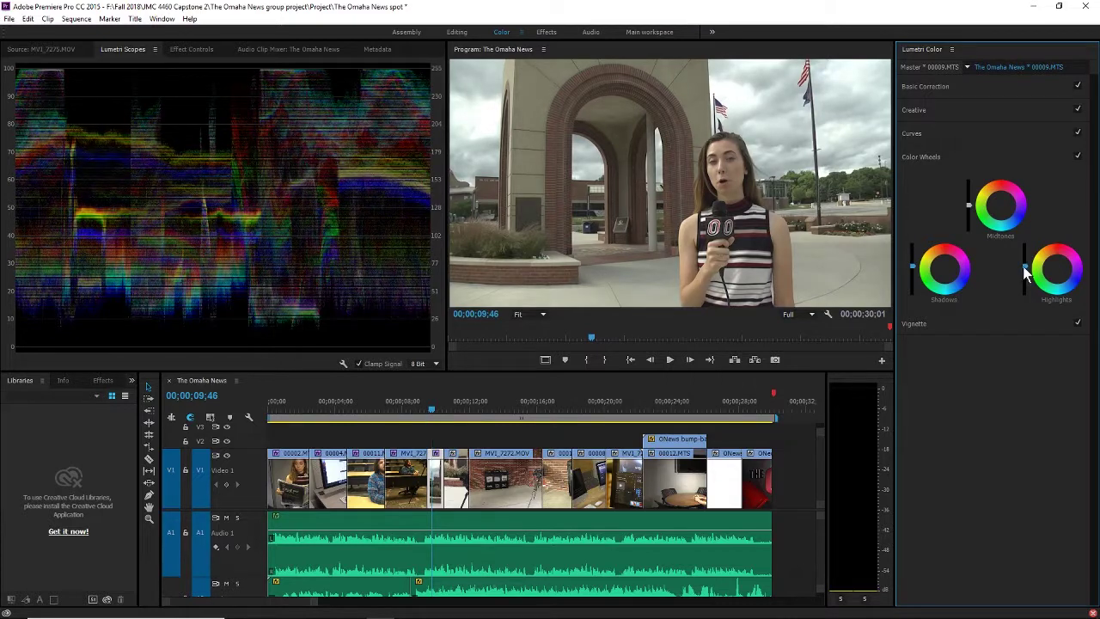
left_click_drag(969, 203, 969, 202)
Step: Raise the creative saturation of 00009.MTS to about 118.9 and play through into the MVI_7270.MOV clip
left_click(922, 133)
left_click(924, 107)
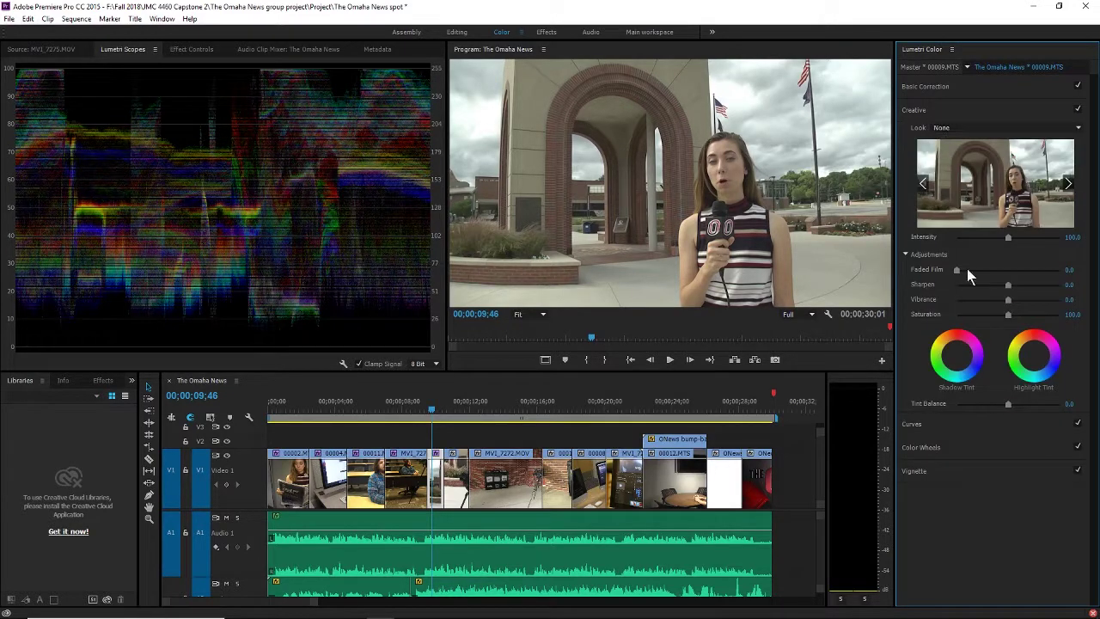
left_click_drag(1008, 315, 1019, 321)
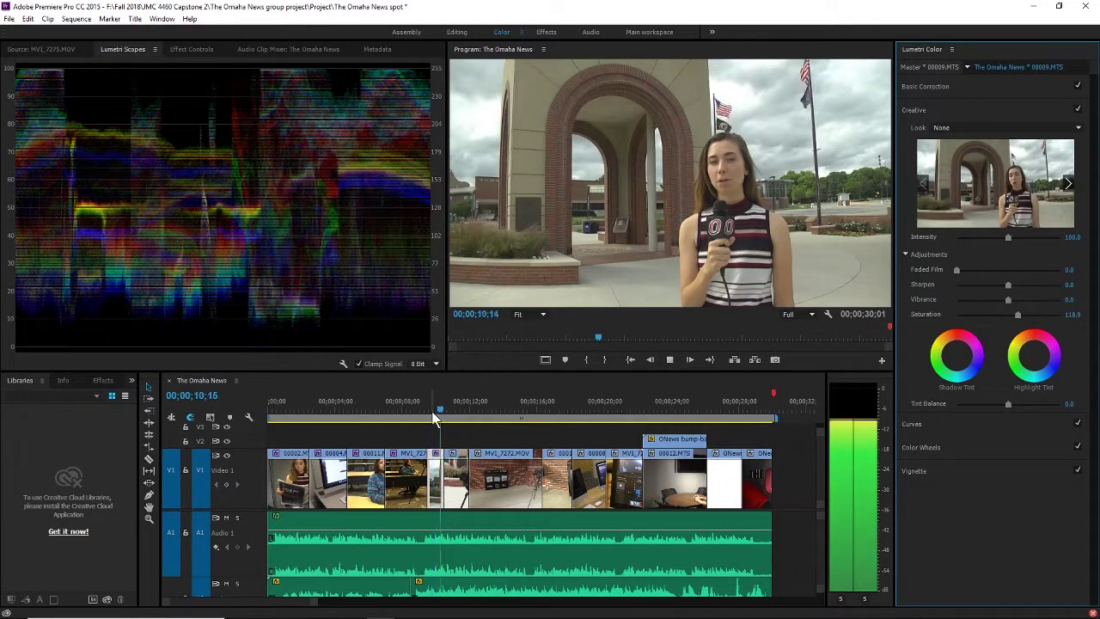
key("space")
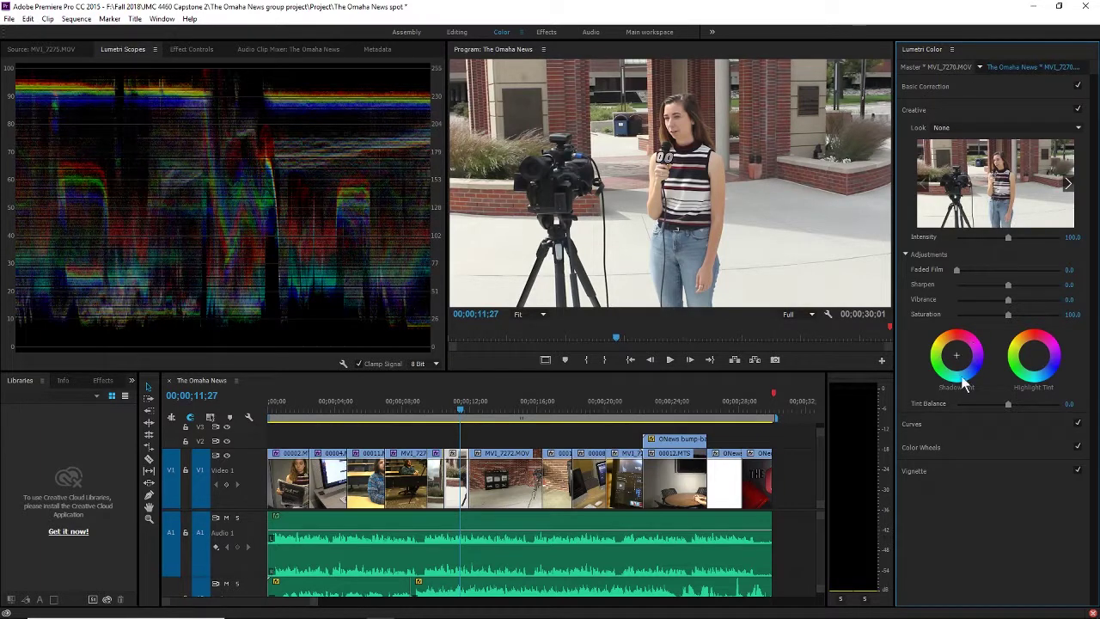
Step: Lower the MVI_7270.MOV highlights to about -11.1, then slightly raise its shadows and highlights and slightly lower its midtones with the color wheels
left_click(950, 87)
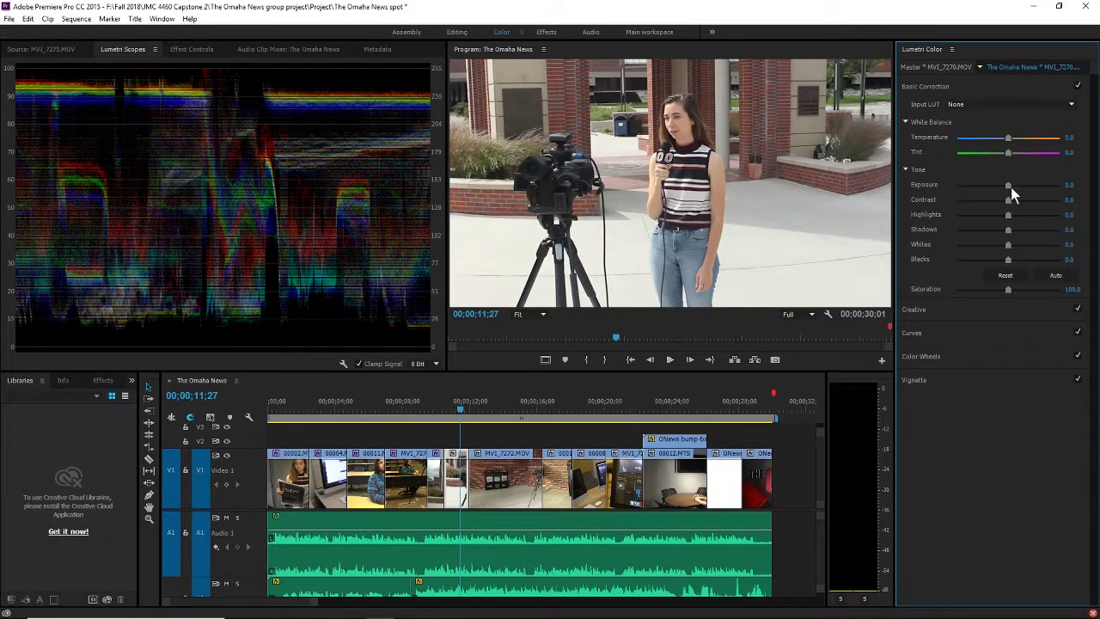
left_click_drag(1007, 185, 1003, 220)
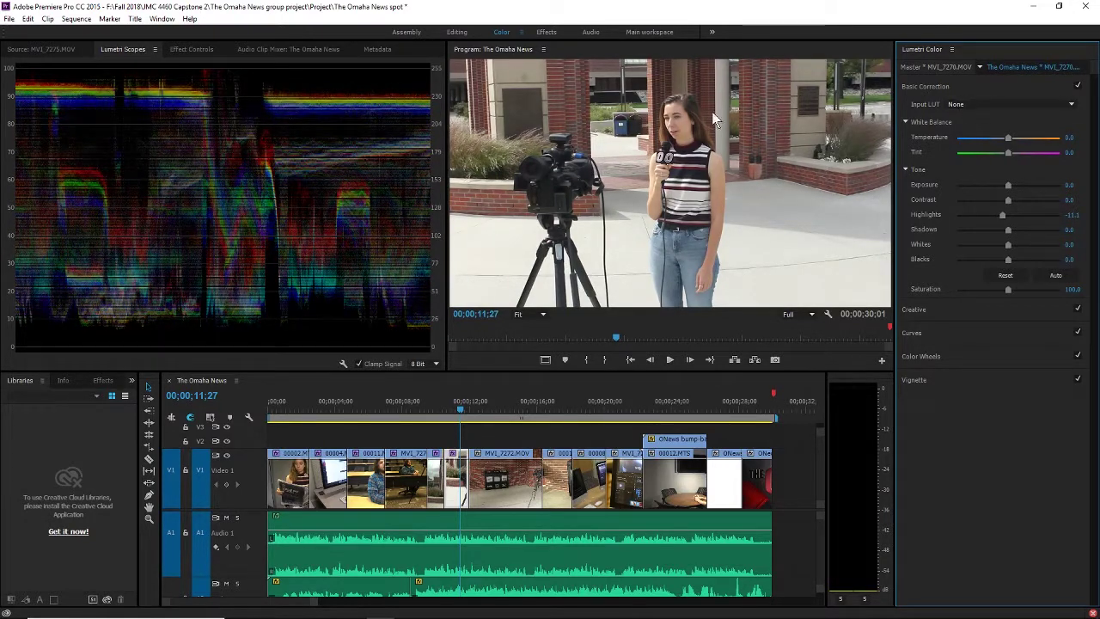
left_click(963, 309)
left_click(945, 421)
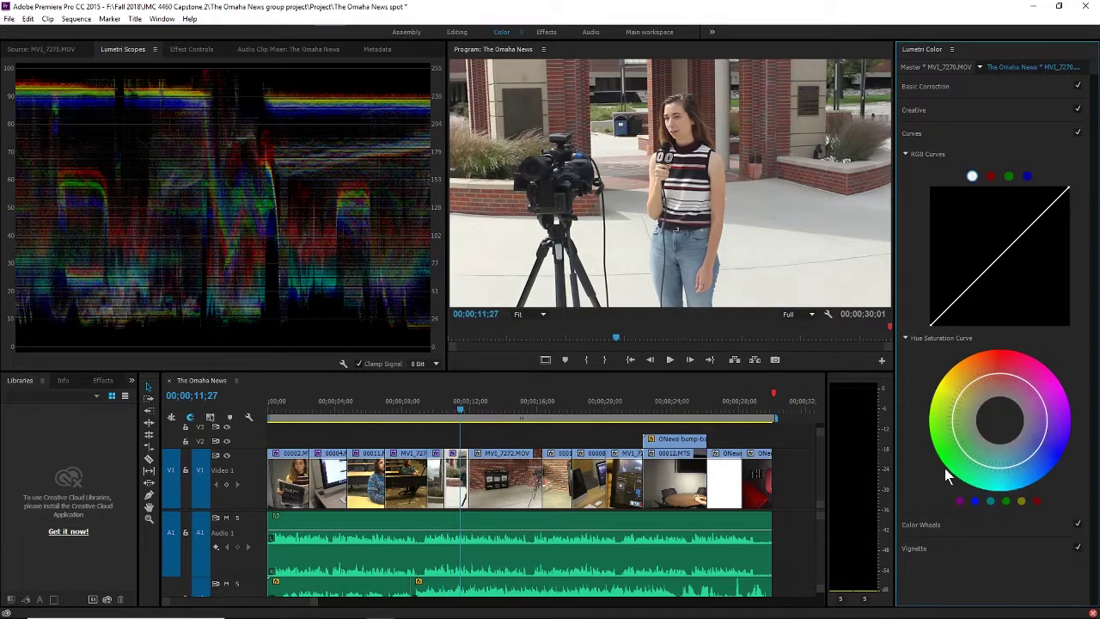
left_click(949, 521)
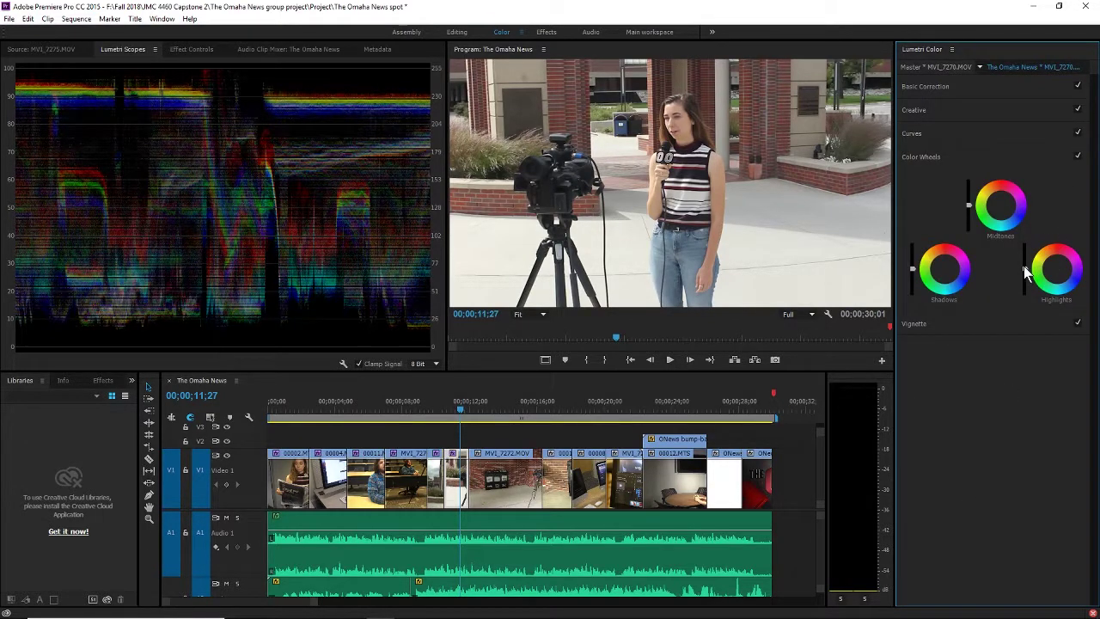
left_click_drag(912, 269, 912, 269)
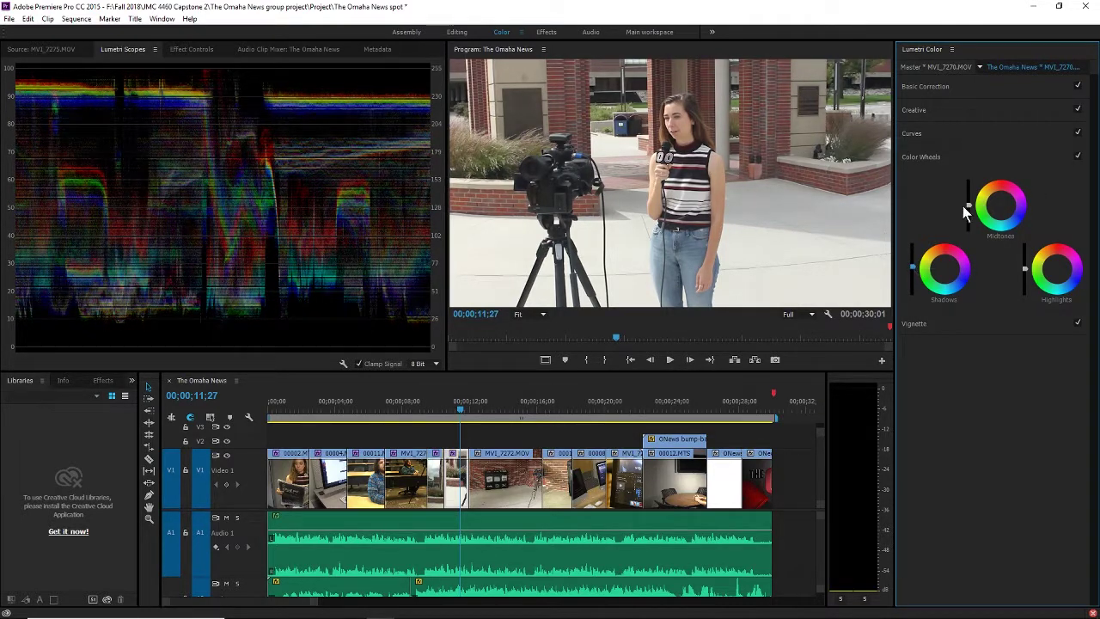
left_click_drag(968, 205, 968, 205)
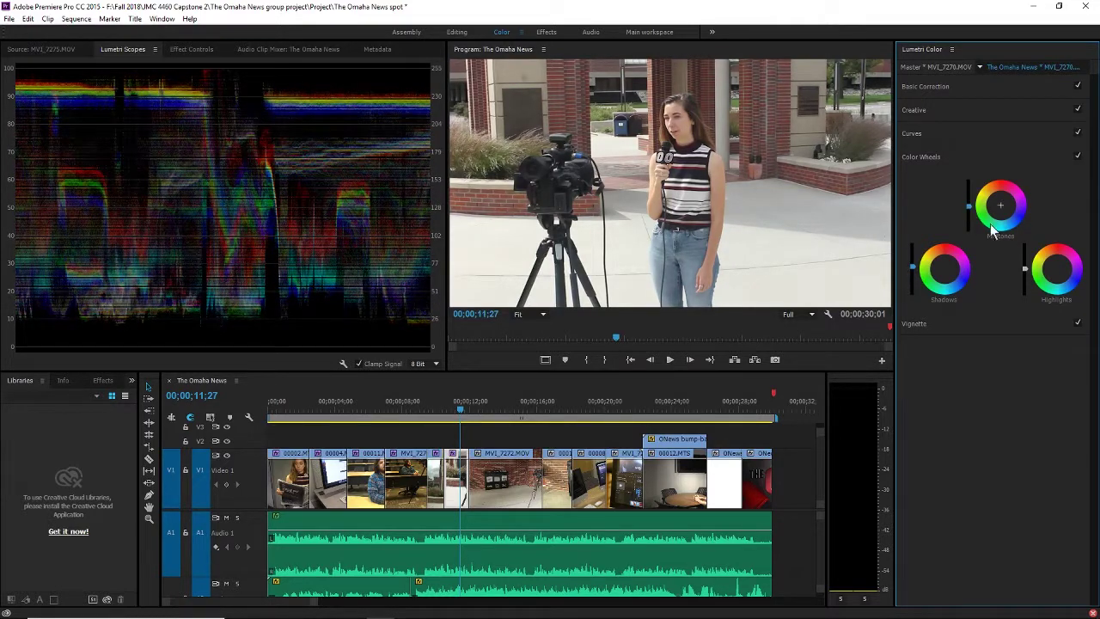
left_click_drag(1025, 269, 1024, 263)
Step: Replay the cut from 00009.MTS into MVI_7270.MOV, then remove the Lumetri Color effect from the 00009.MTS clip
left_click(432, 400)
key("space")
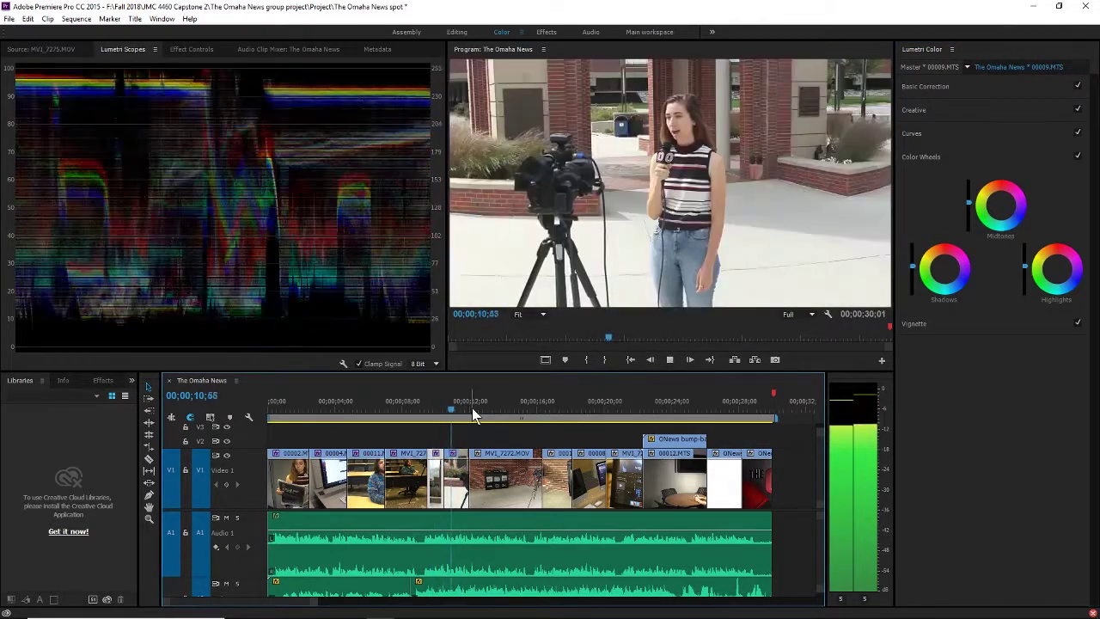
left_click(669, 359)
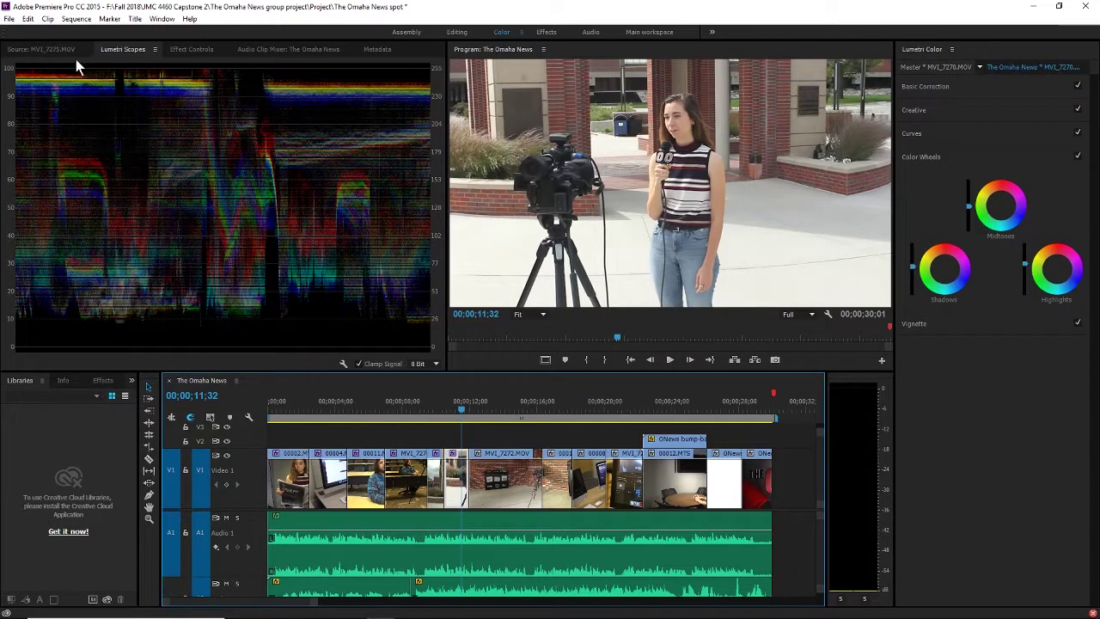
left_click(47, 48)
left_click(193, 49)
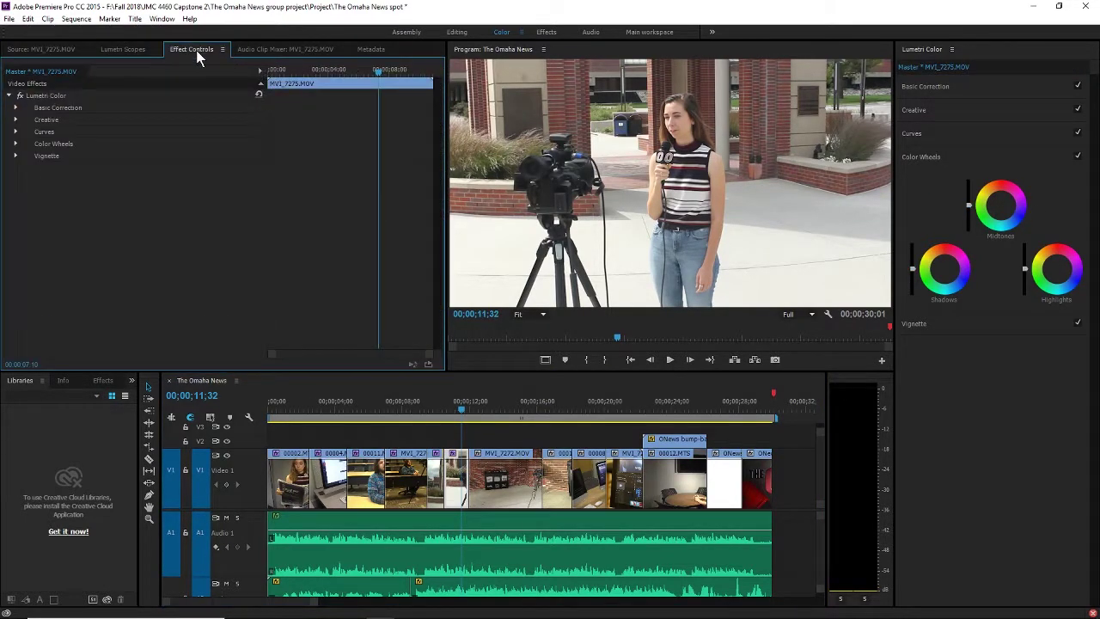
left_click(52, 96)
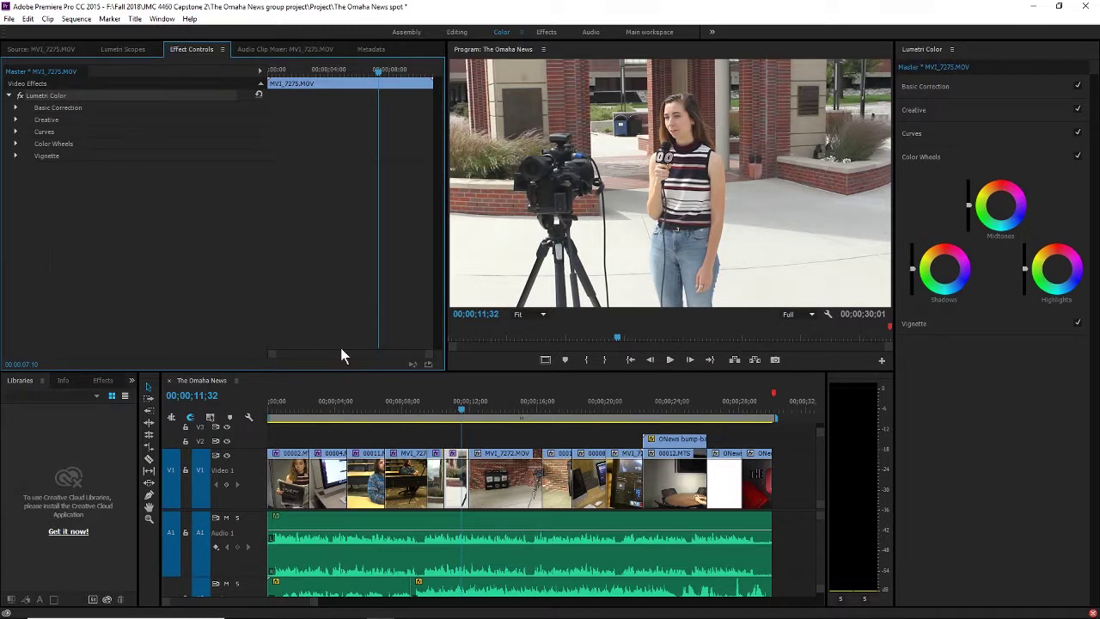
left_click(434, 471)
left_click(437, 473)
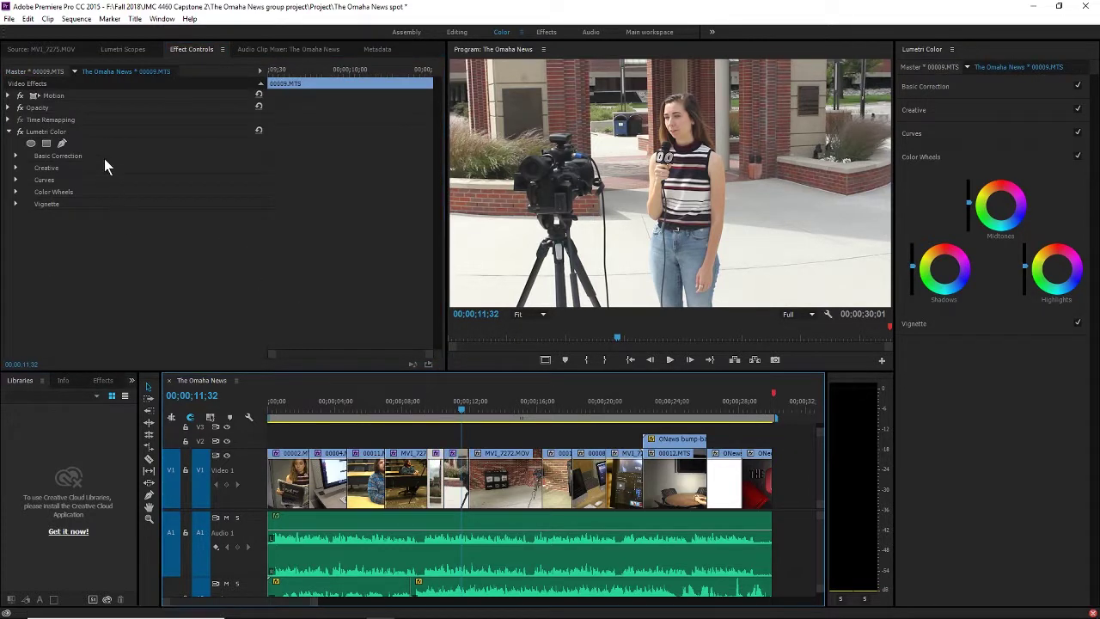
left_click(66, 129)
key("Delete")
Step: Replay the cuts from MVI_7276.MOV through 00009.MTS into MVI_7270.MOV to compare the two outdoor reporter shots
left_click(428, 406)
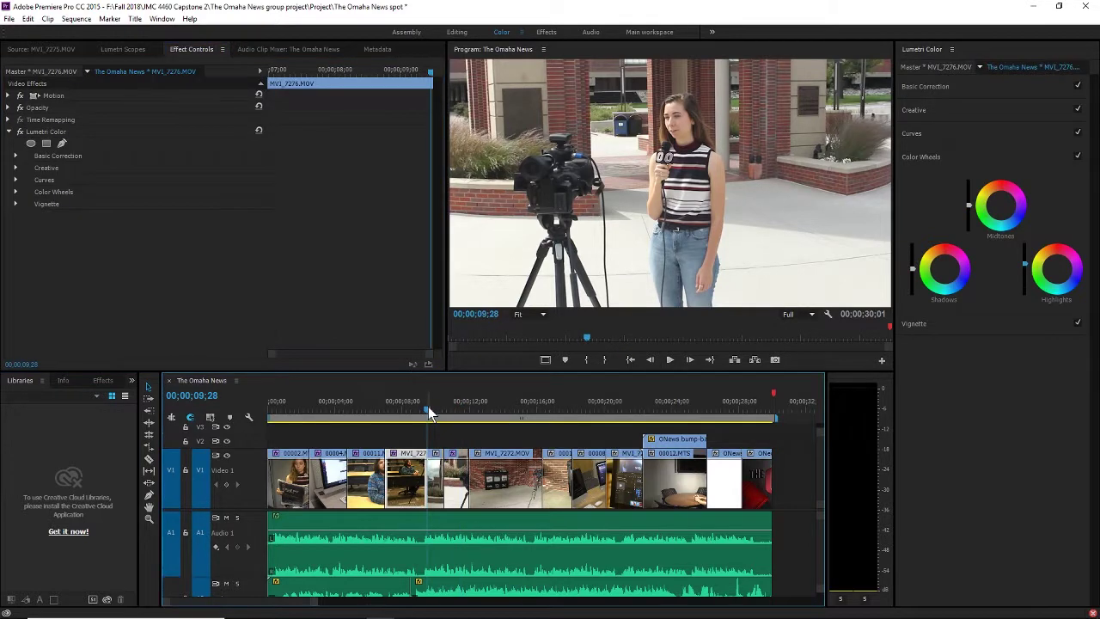
key("space")
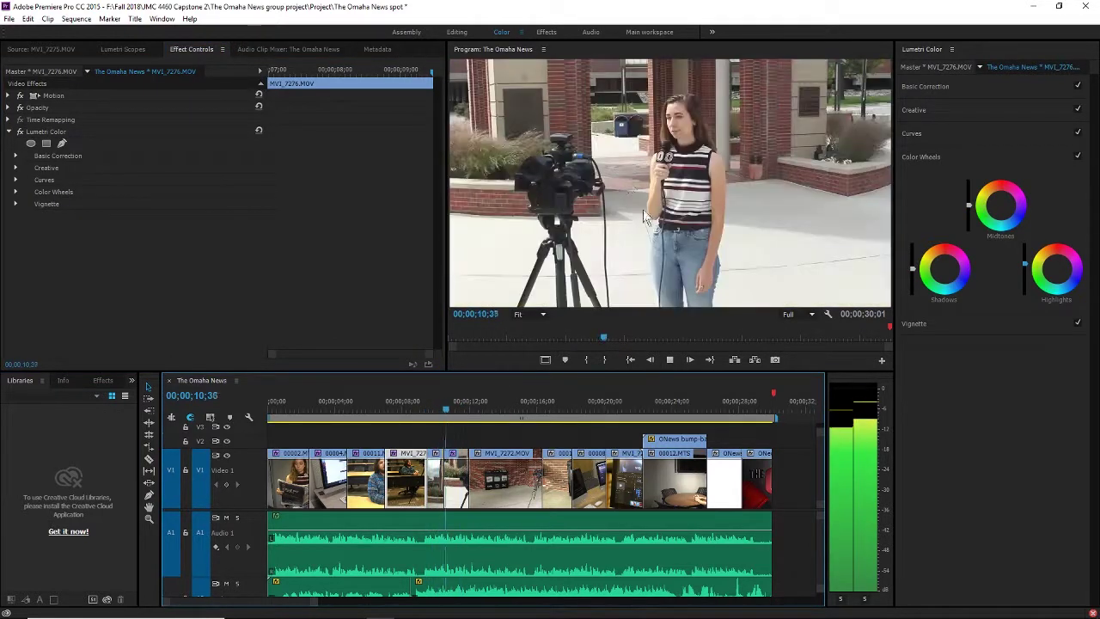
key("space")
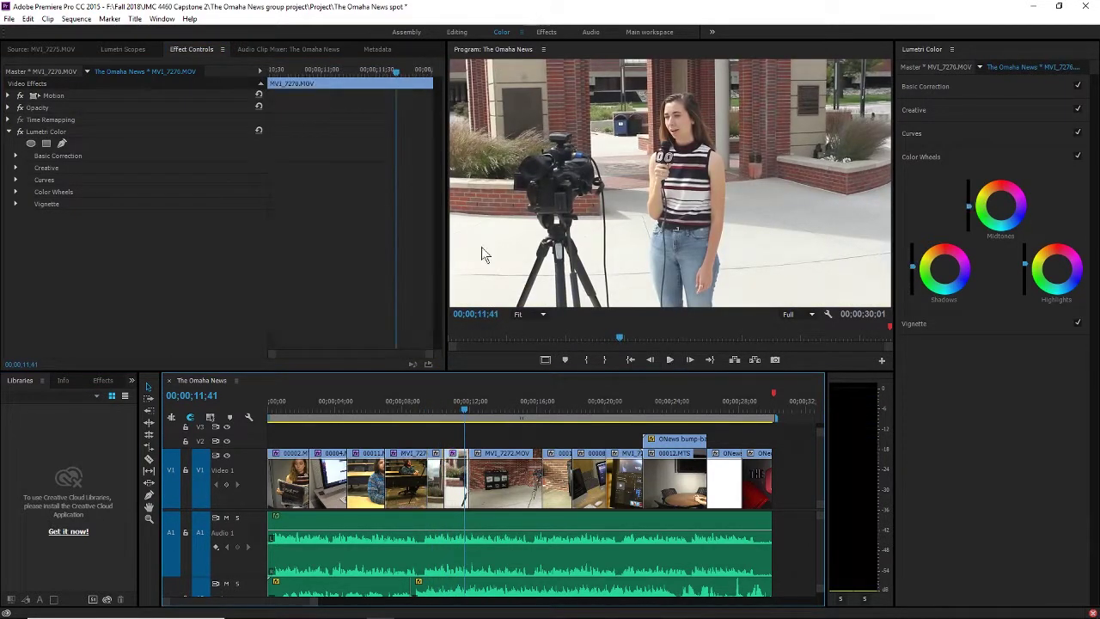
left_click(432, 407)
key("space")
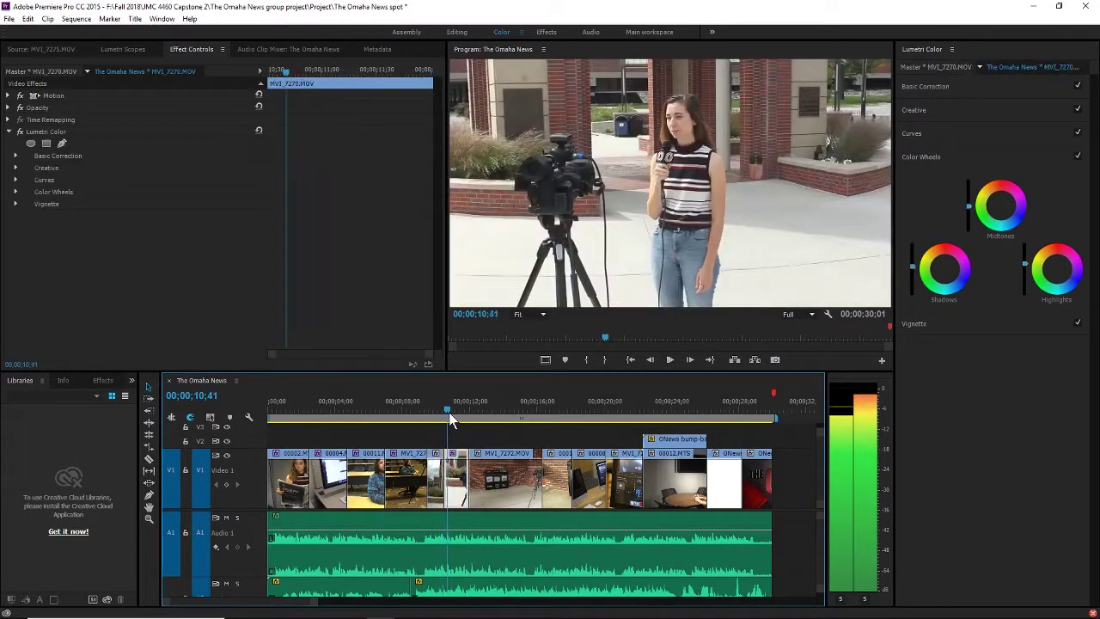
Step: Raise the 00009.MTS whites to about 17.8, slightly lower its midtones and raise its highlights with the color wheels, and replay the cut
left_click(440, 410)
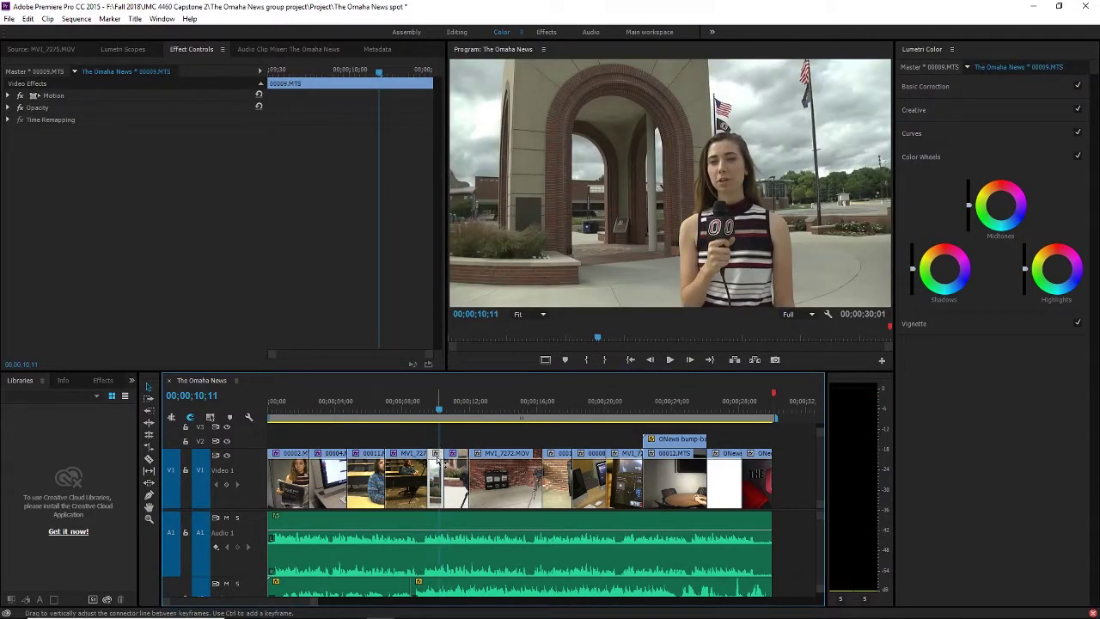
left_click(945, 110)
left_click(959, 106)
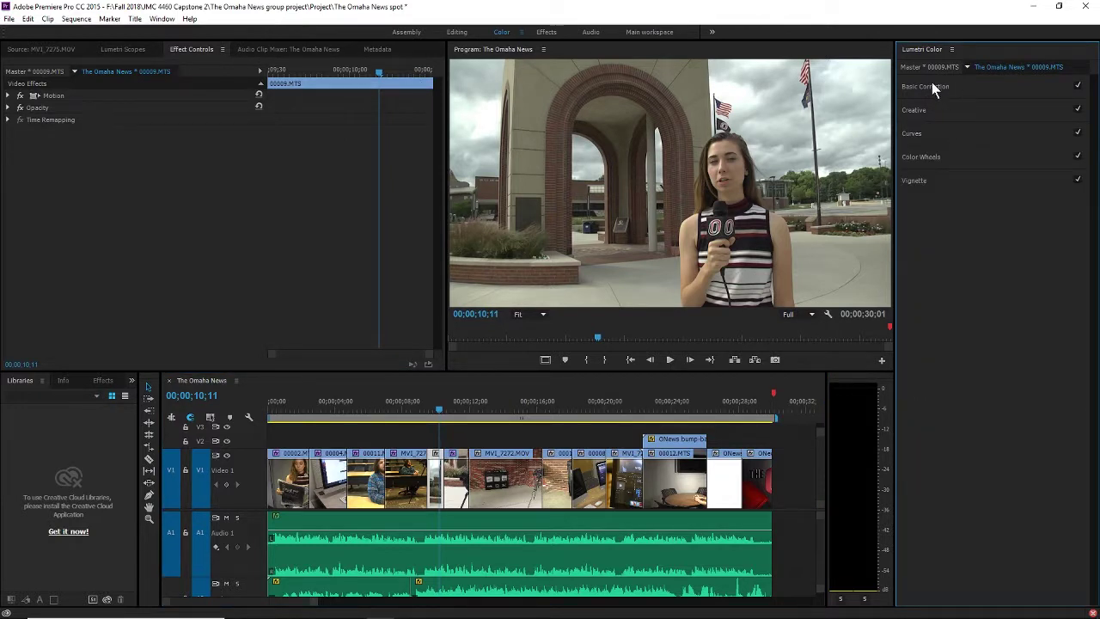
left_click(933, 86)
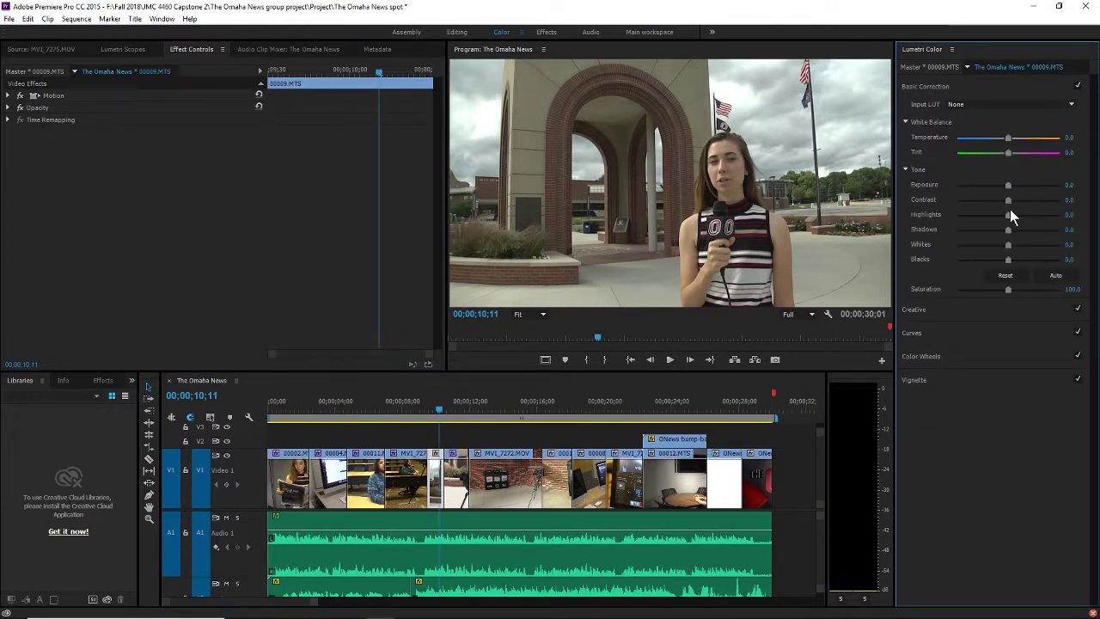
mouse_move(1008, 244)
left_mouse_down()
mouse_move(1039, 244)
mouse_move(1015, 252)
left_mouse_up()
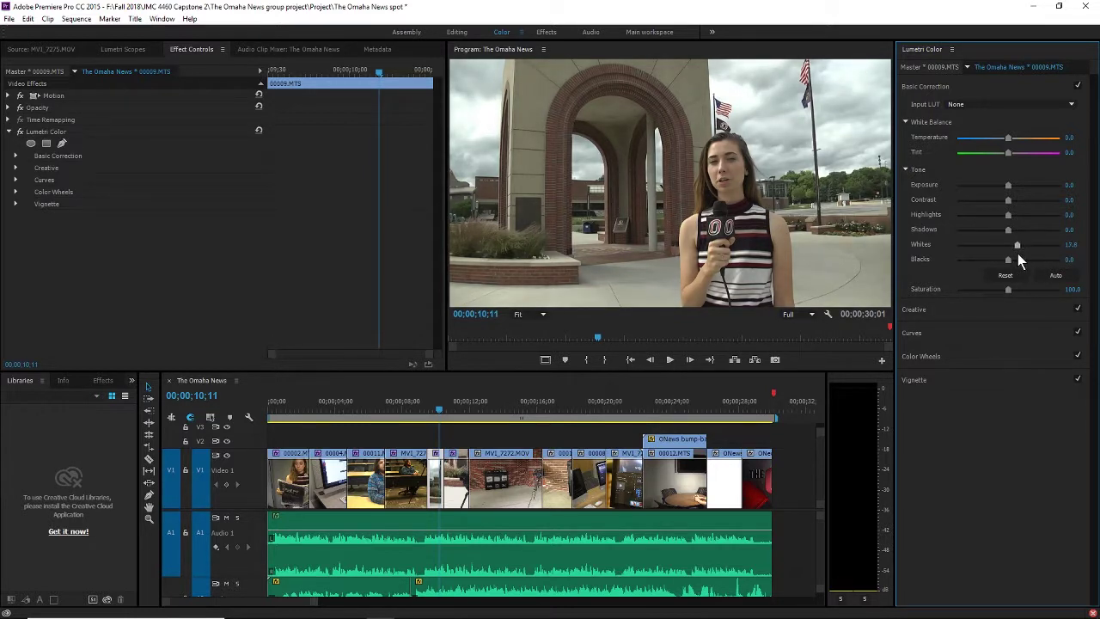
left_click(952, 356)
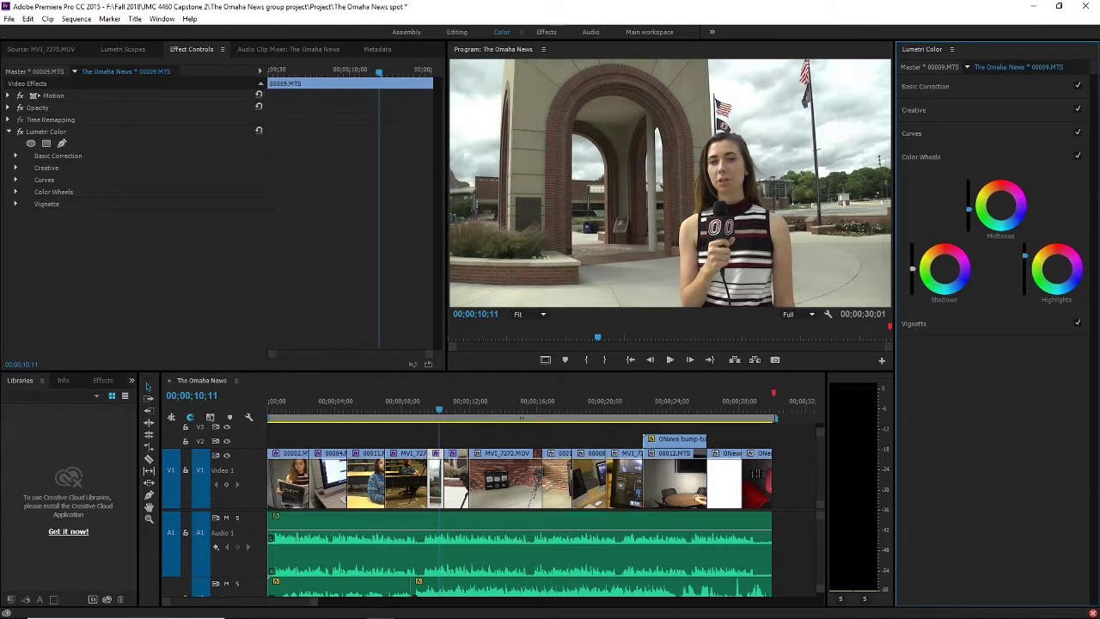
left_click(433, 404)
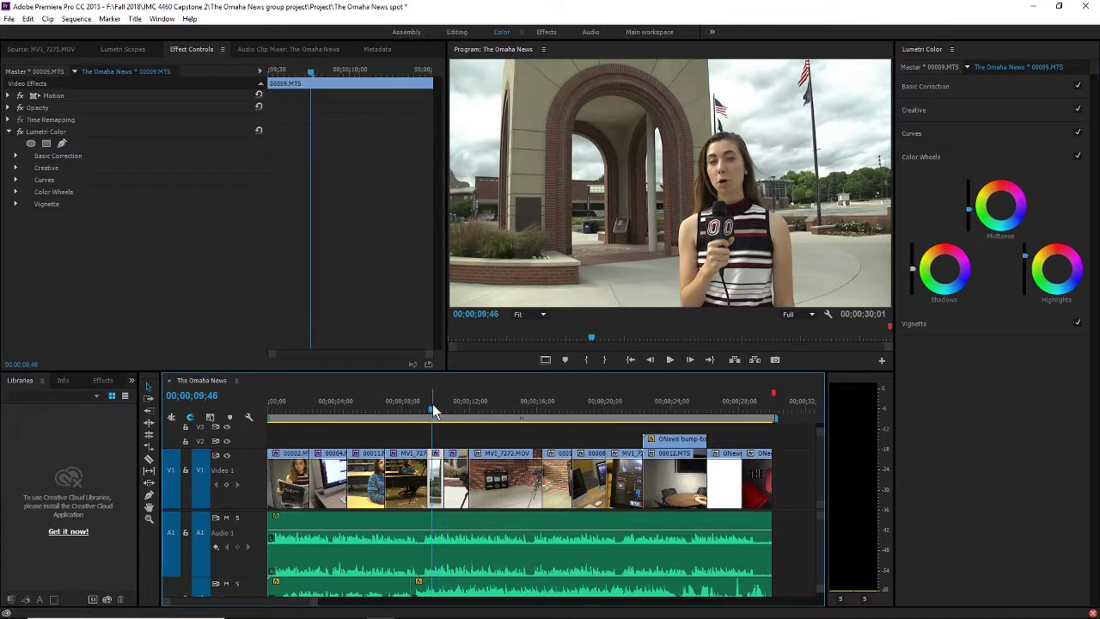
key("space")
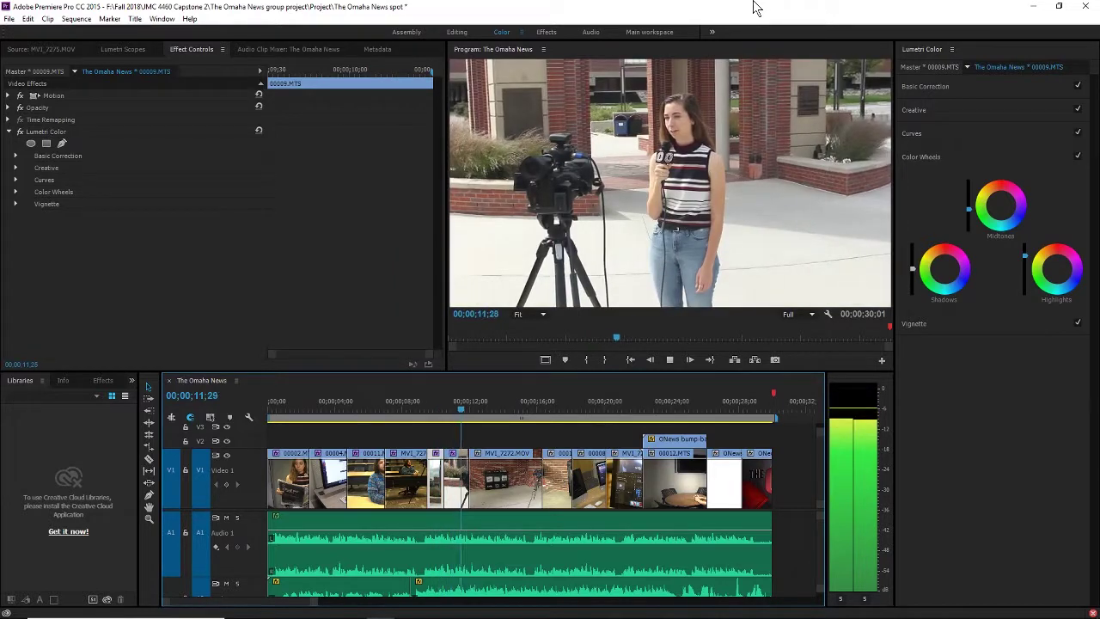
Step: Lower the highlights of MVI_7270.MOV with the color wheels and play on into the 00010.MTS newspaper stand clip
left_click(456, 412)
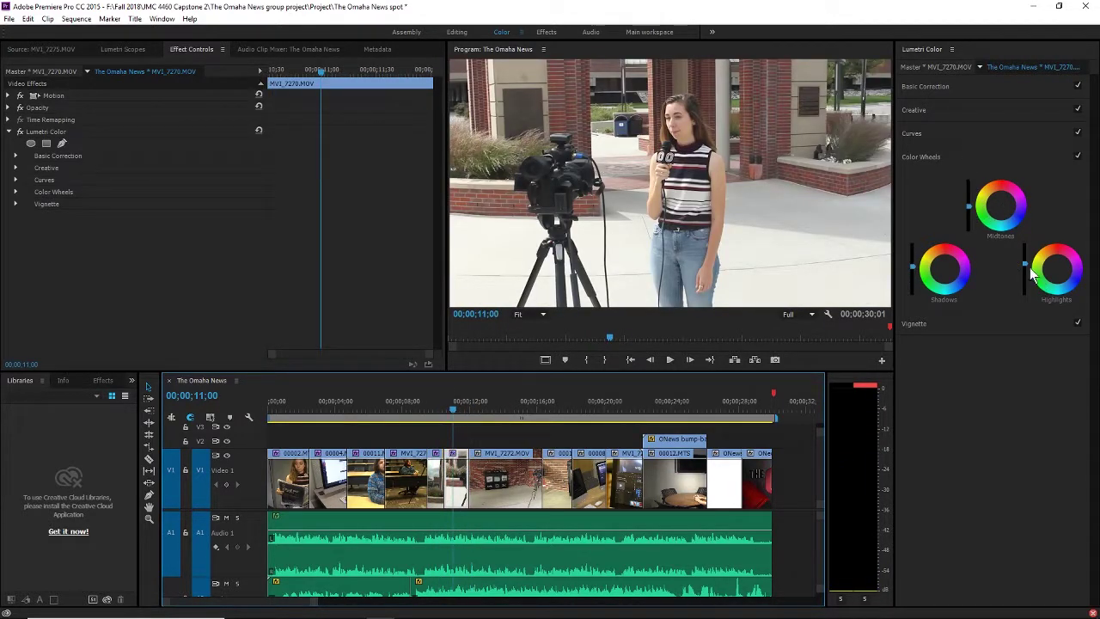
left_click_drag(1025, 264, 1024, 279)
key("space")
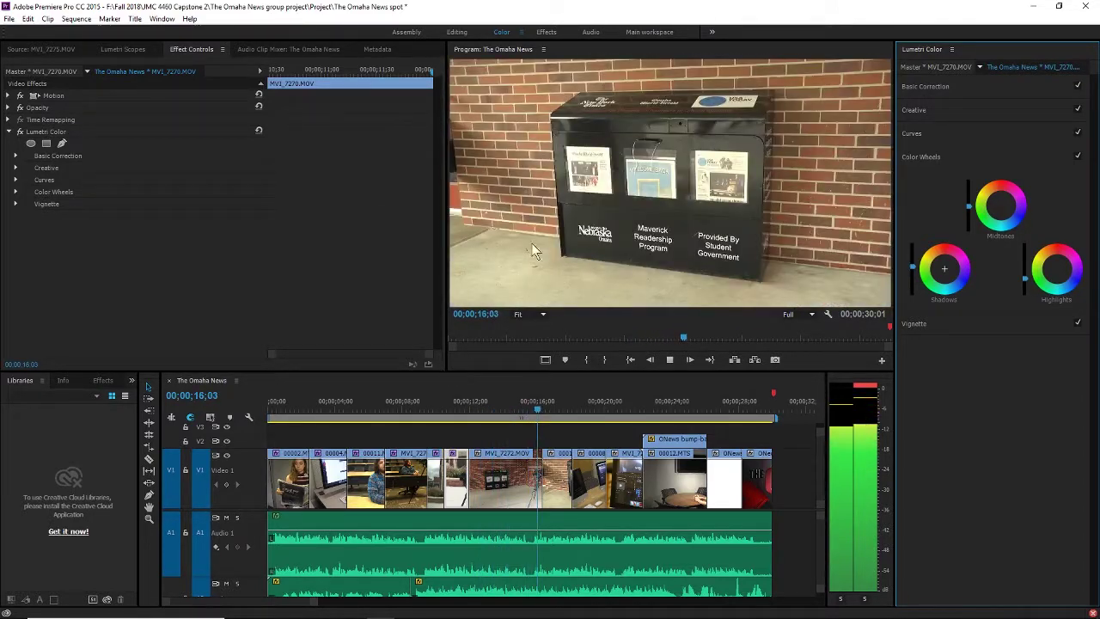
scroll(518, 439, "down", 1)
key("space")
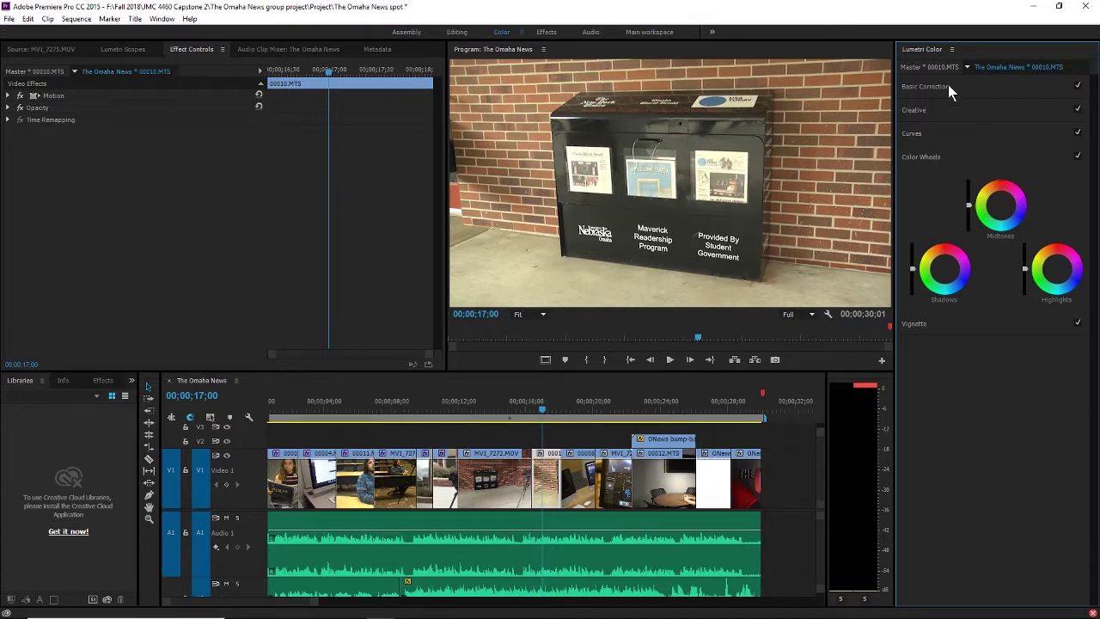
Step: Cool the white balance temperature of 00010.MTS to about -48.9 and replay the cut from MVI_7272.MOV
left_click(925, 86)
left_click_drag(1007, 138, 984, 148)
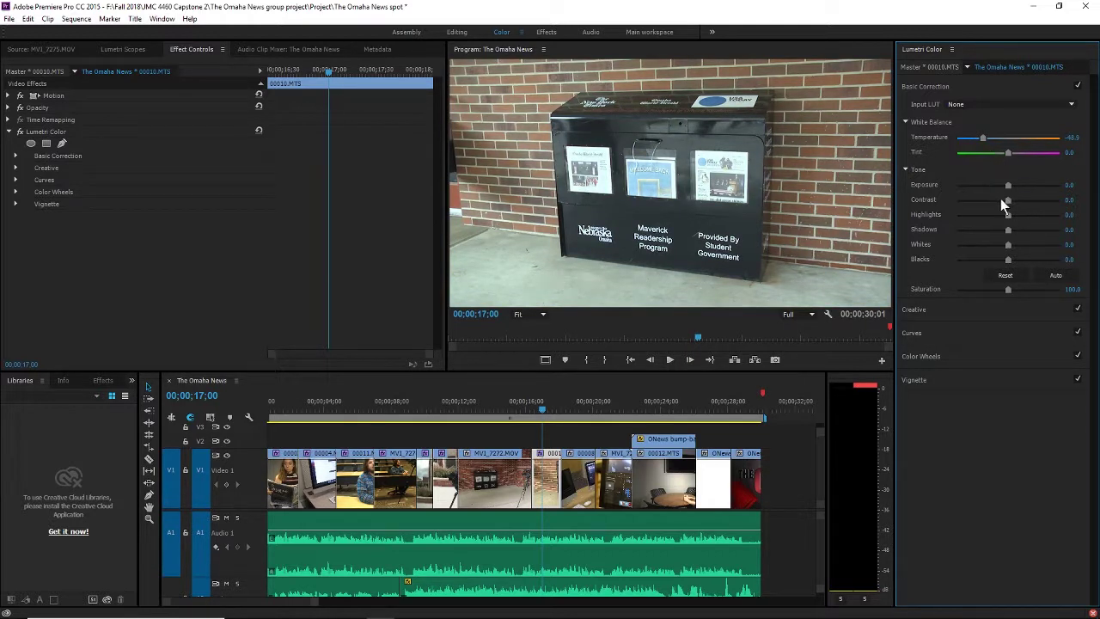
key("space")
left_click(483, 404)
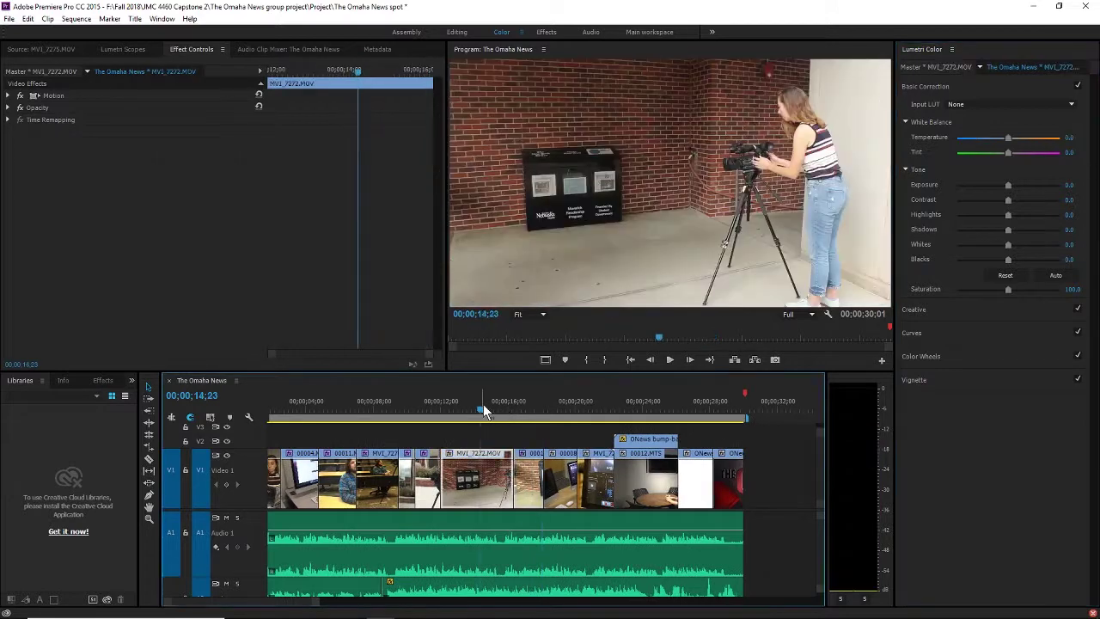
key("space")
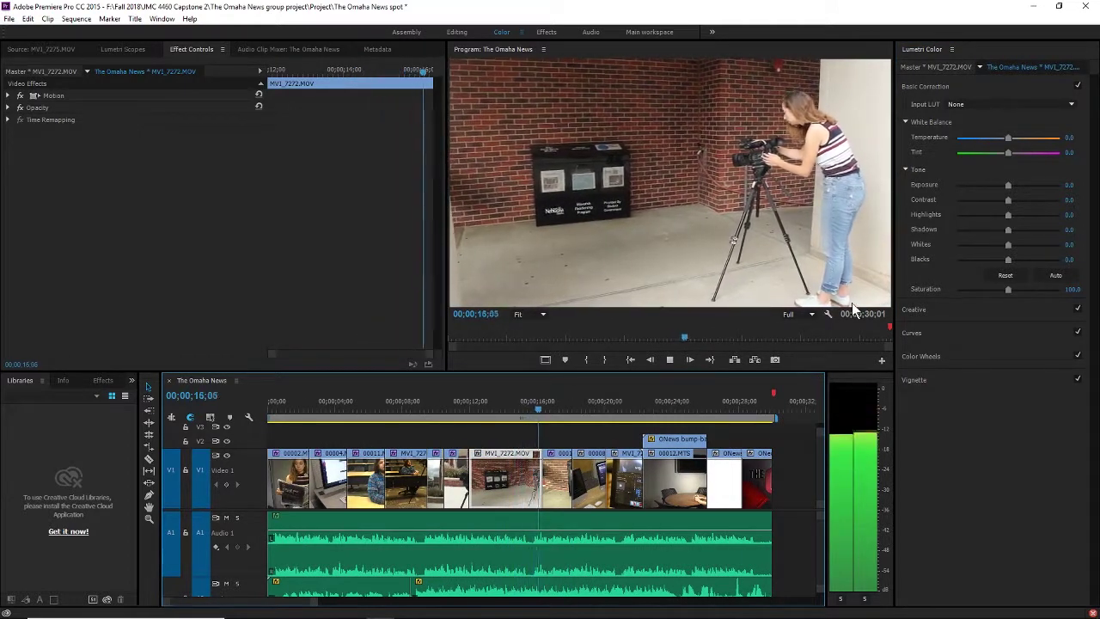
key("space")
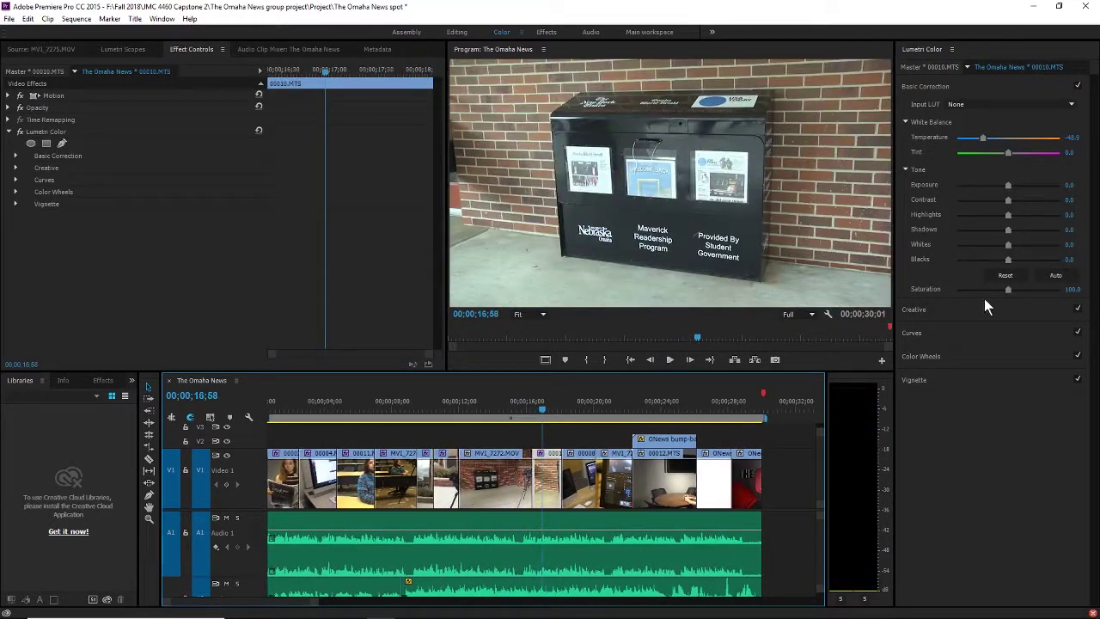
Step: Raise the creative saturation of 00010.MTS to about 132.2 and replay the cut from MVI_7272.MOV
left_click(954, 356)
left_click(954, 102)
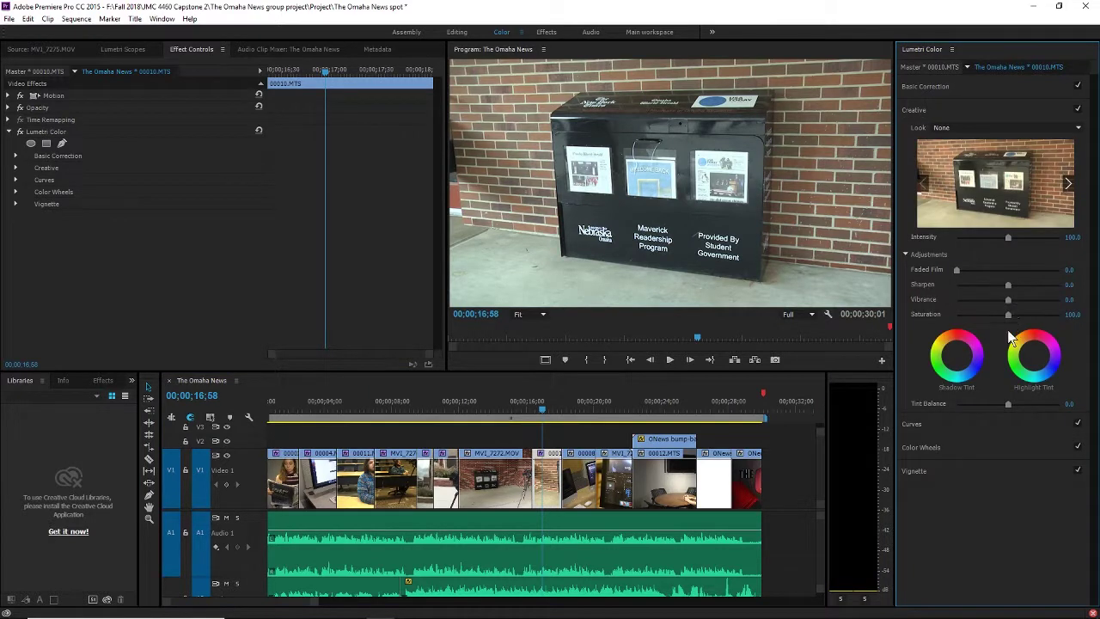
left_click_drag(1013, 316, 1029, 320)
left_click(522, 406)
key("space")
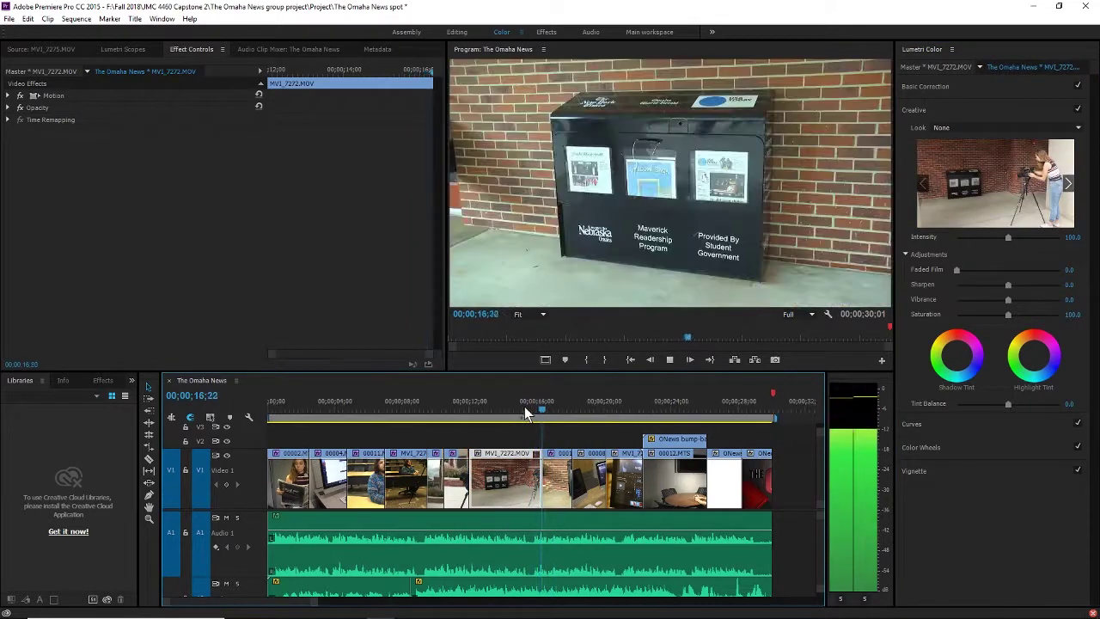
key("space")
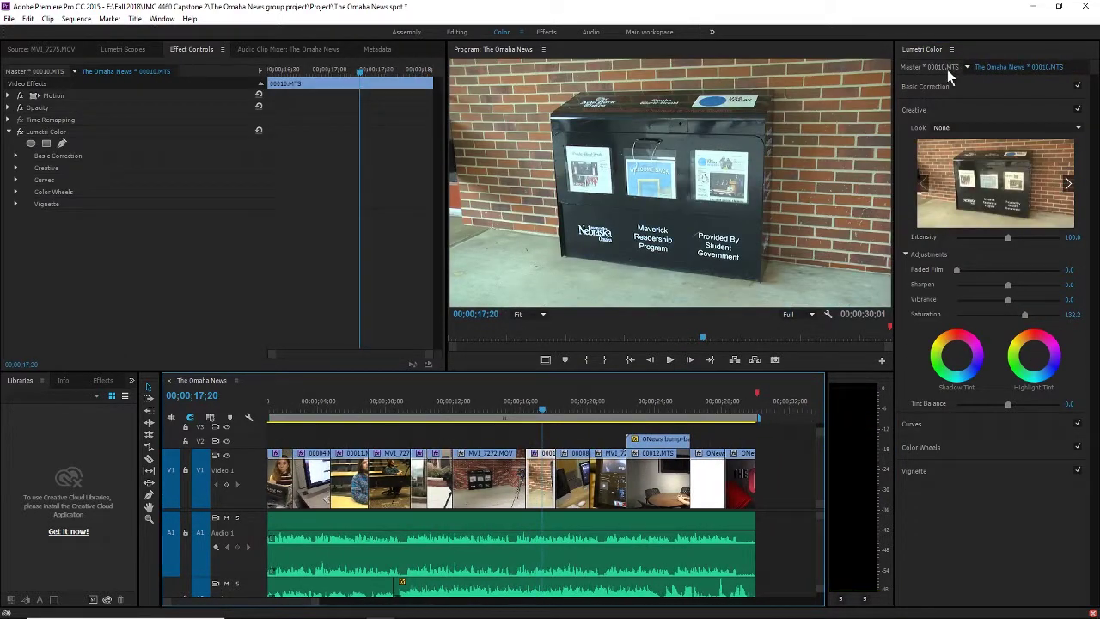
Step: Lower the shadows and slightly raise the highlights of 00010.MTS with the color wheels, then replay it from the preceding clip
left_click(936, 445)
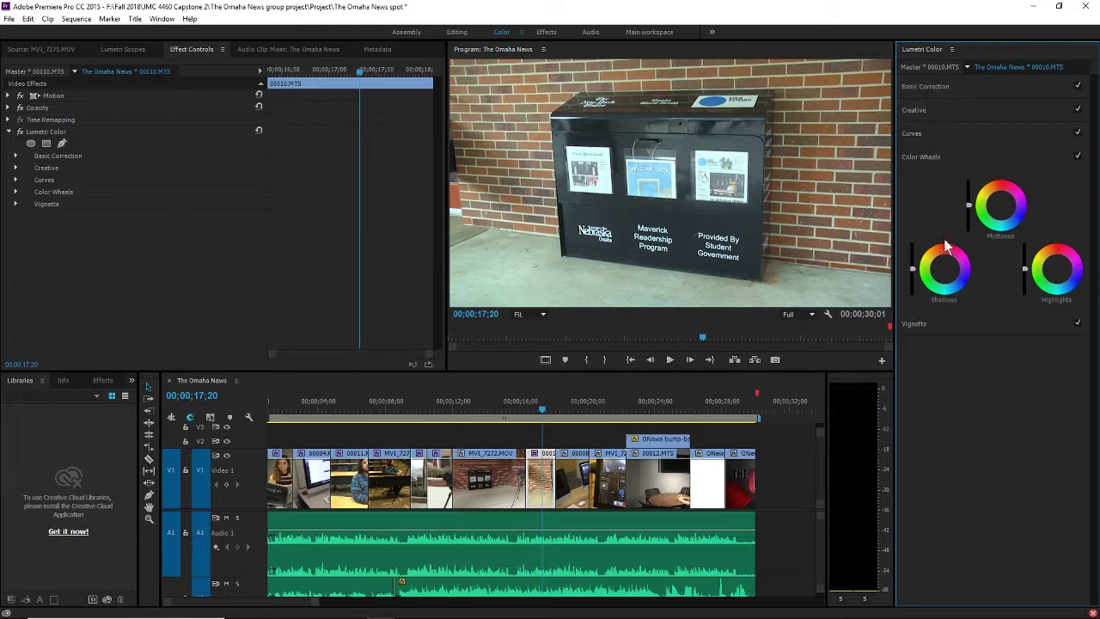
left_click_drag(912, 269, 912, 279)
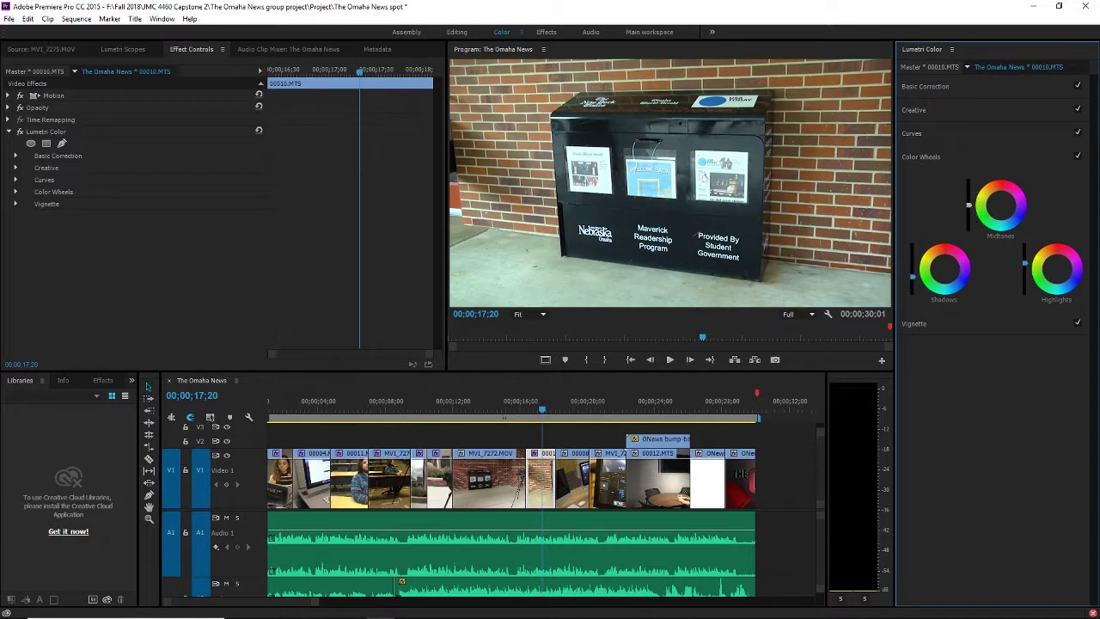
left_click(509, 404)
key("space")
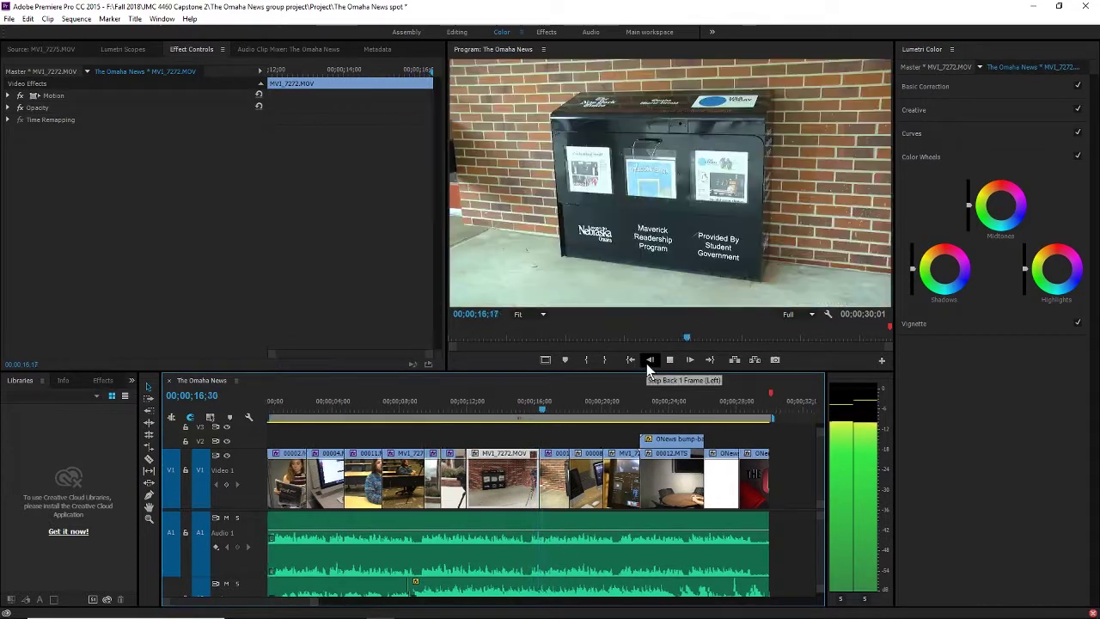
Step: Try reshaping the red RGB curve of 00010.MTS, lowering its upper end, and replay the cut from MVI_7272.MOV
key("space")
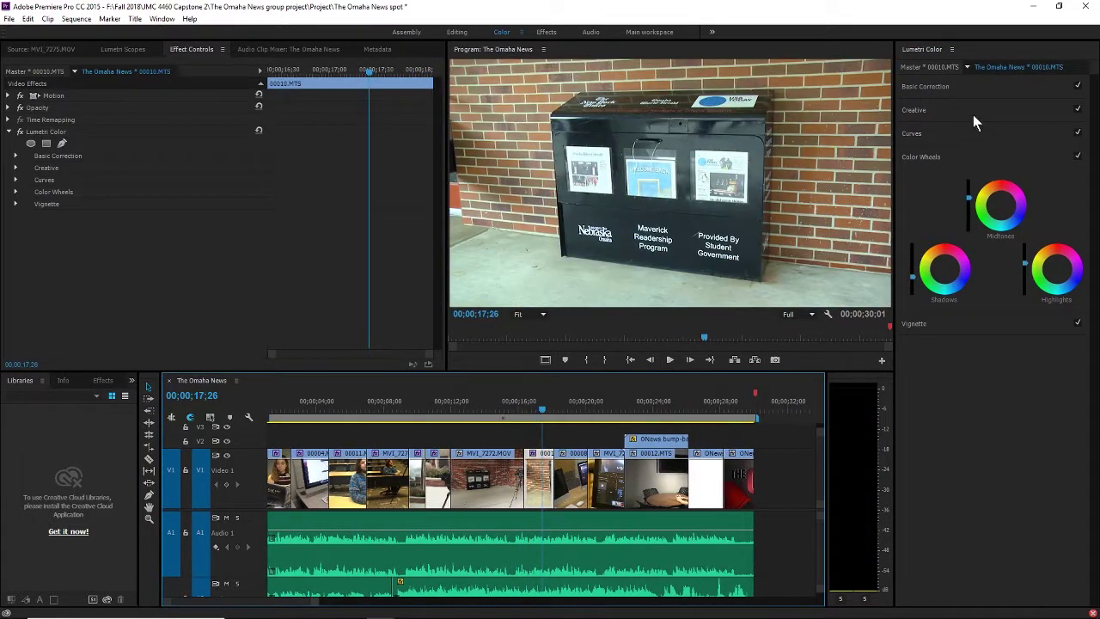
left_click(967, 117)
left_click(961, 107)
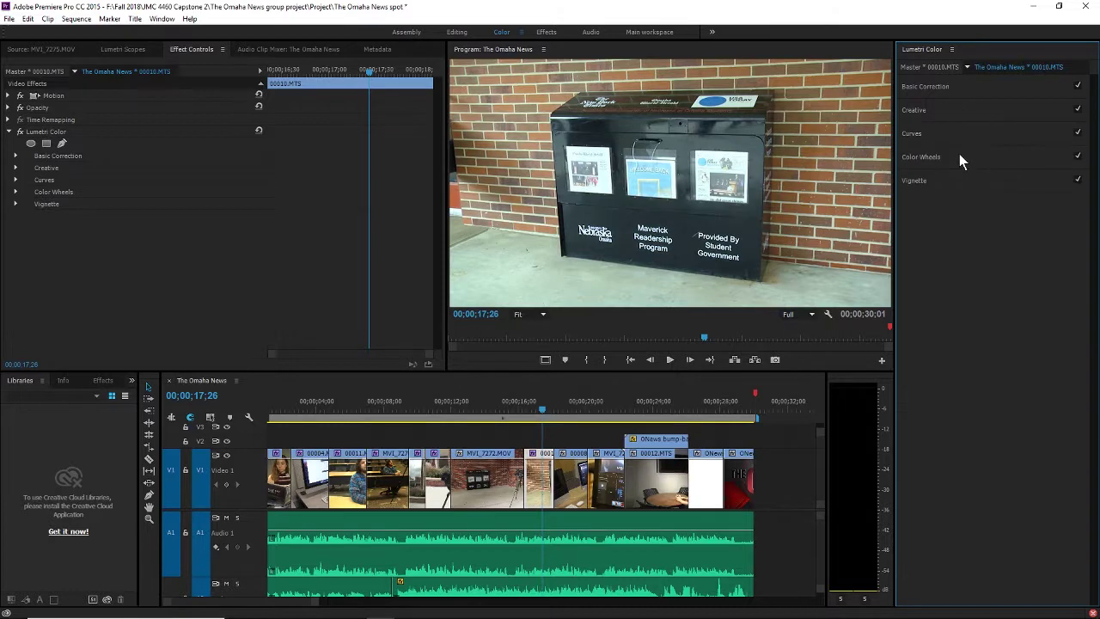
left_click(959, 157)
left_click(952, 134)
left_click(990, 176)
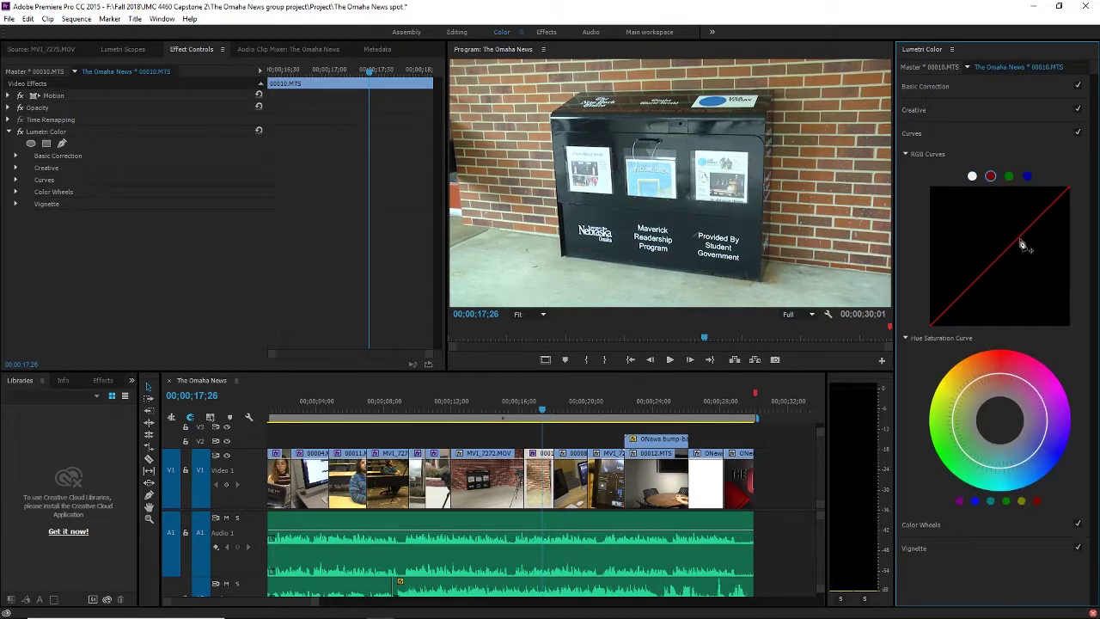
left_click_drag(1020, 241, 1041, 191)
left_click_drag(1055, 219, 1060, 202)
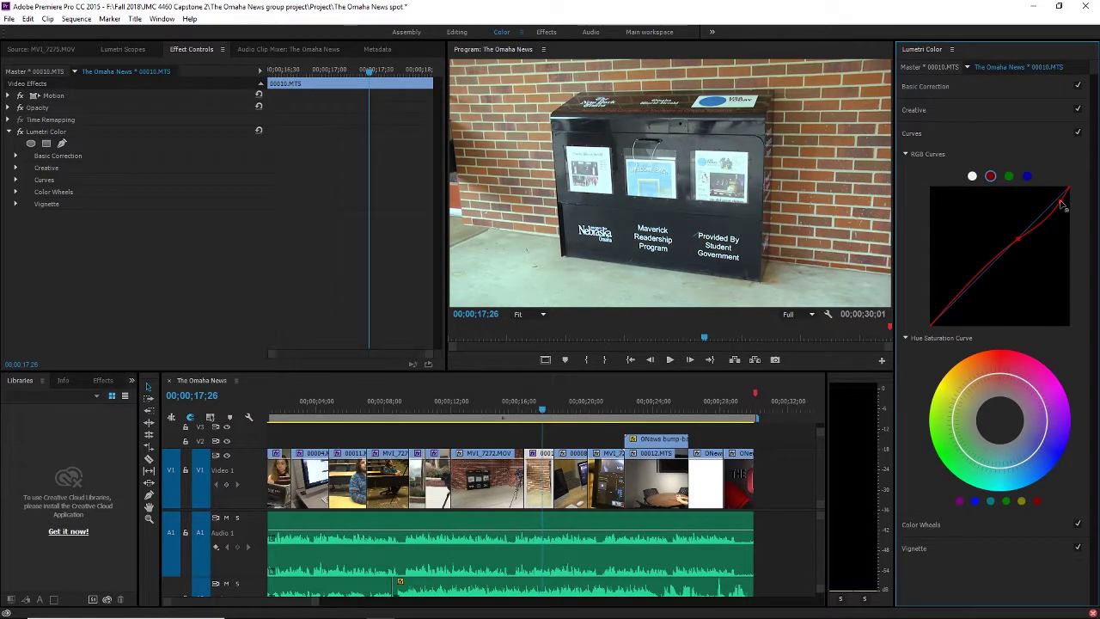
key("space")
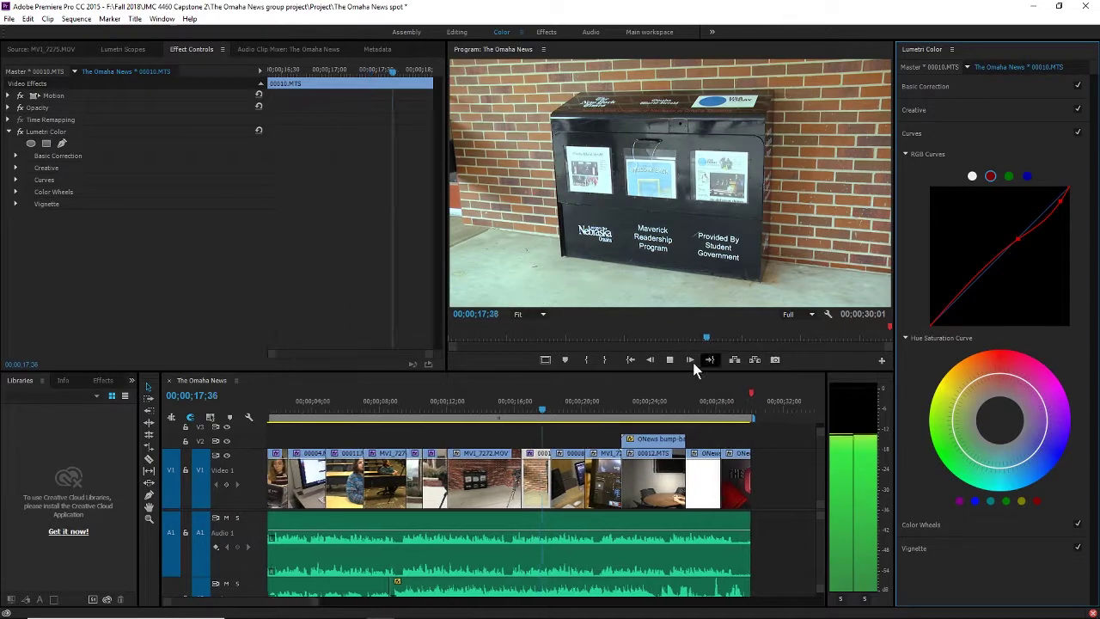
left_click(515, 400)
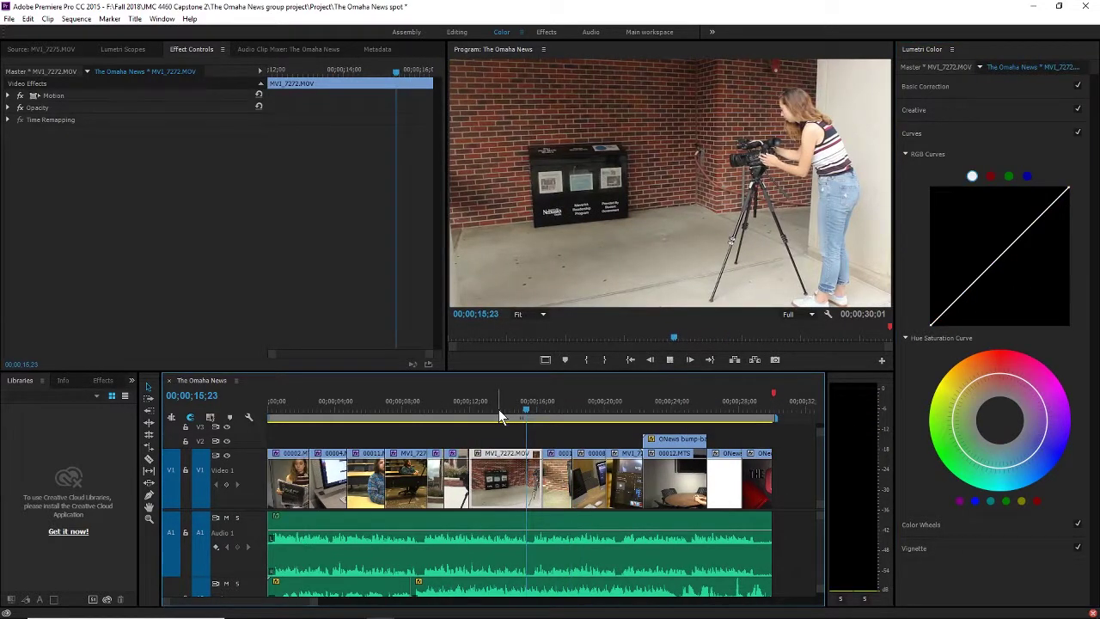
key("space")
key("space")
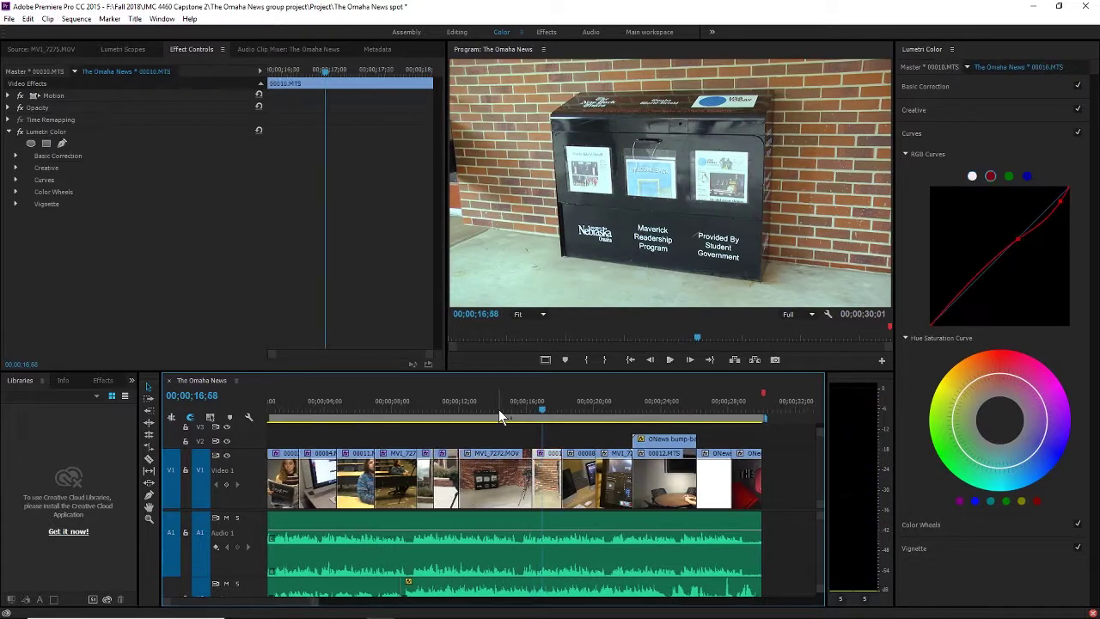
Step: Reduce the creative saturation of MVI_7272.MOV to about 87.8 and play on into the 00010.MTS newspaper stand clip
left_click(489, 409)
left_click(513, 472)
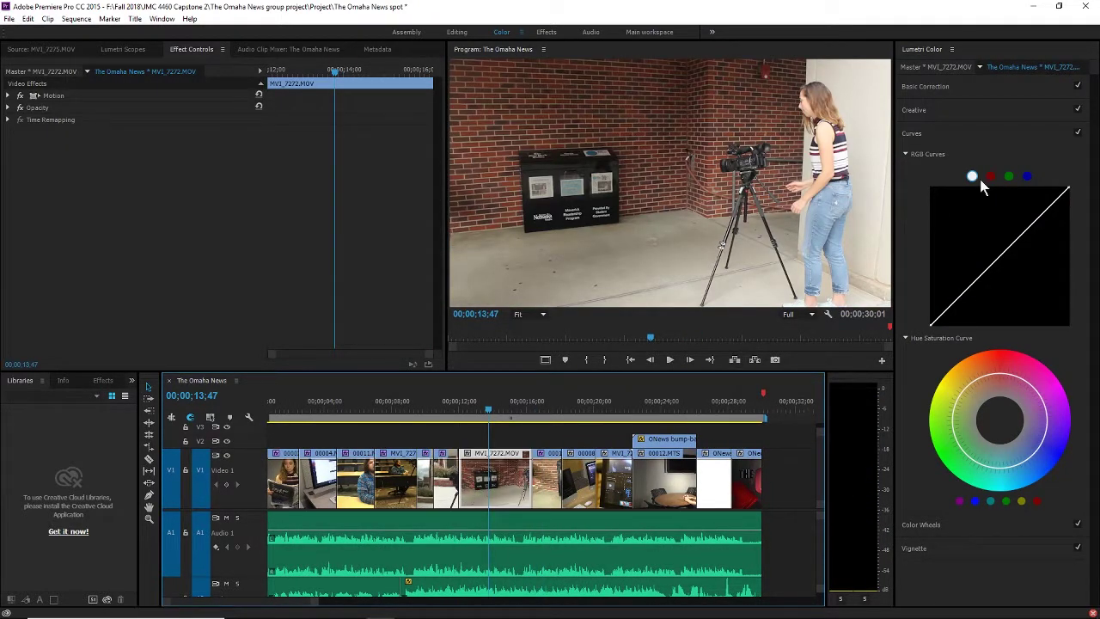
left_click(941, 110)
mouse_move(1010, 312)
left_mouse_down()
mouse_move(986, 315)
mouse_move(1002, 317)
left_mouse_up()
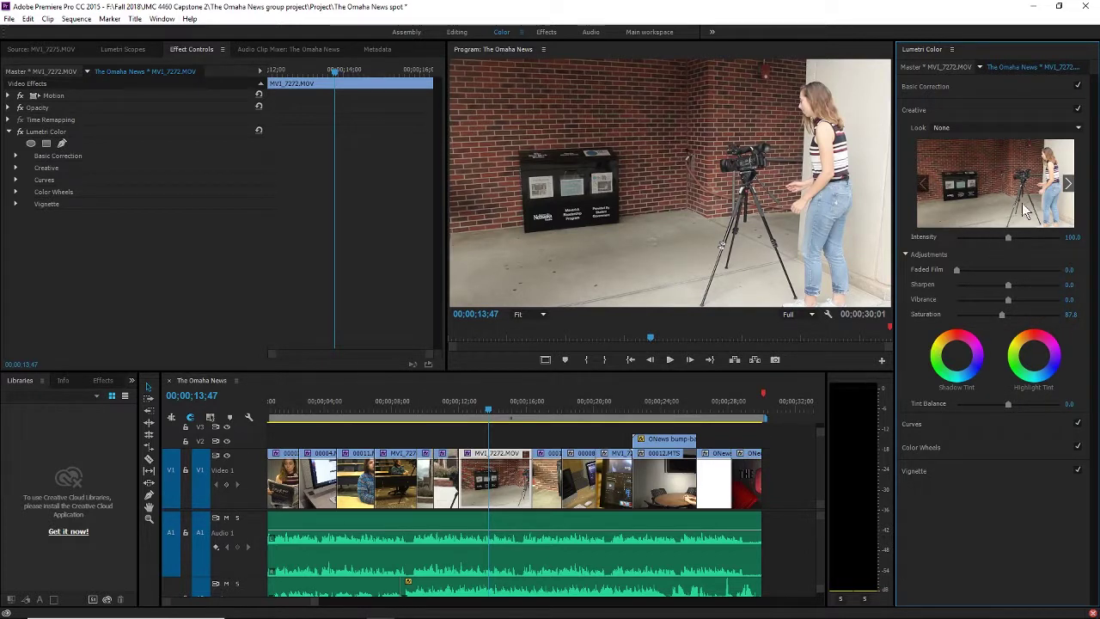
key("space")
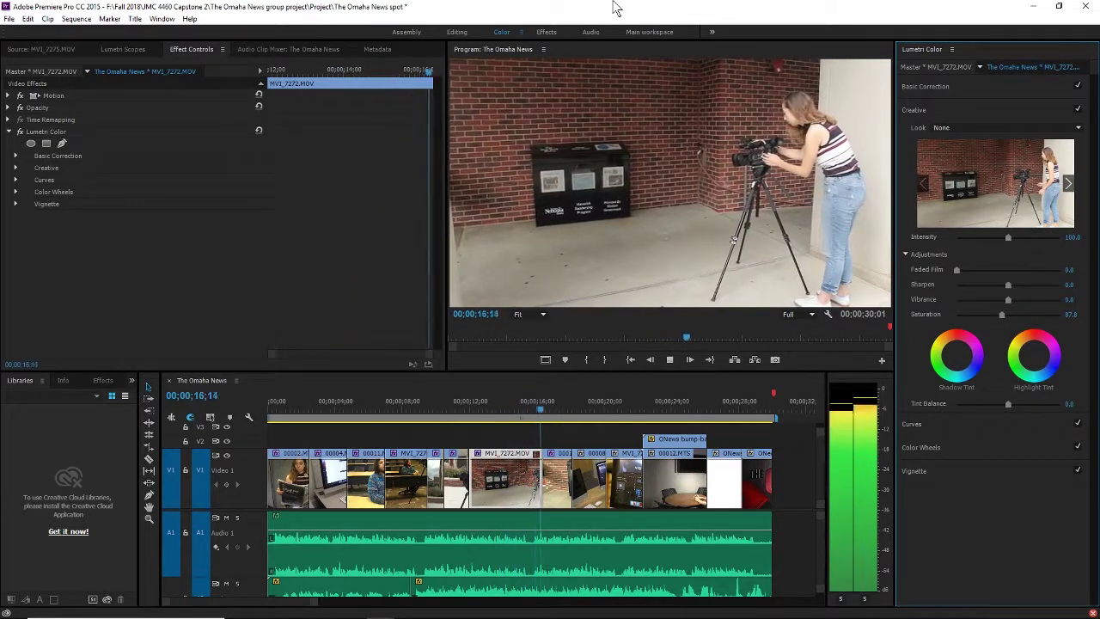
key("space")
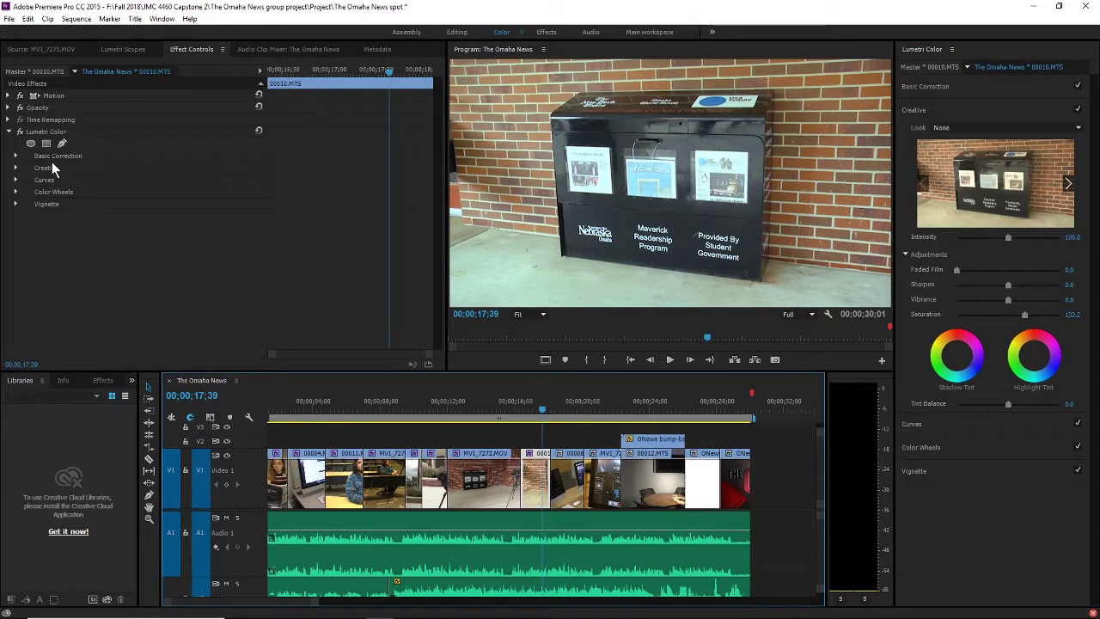
Step: Compare 00010.MTS with and without its Lumetri Color effect, and remove the effect from the clip
left_click(15, 155)
left_click(14, 157)
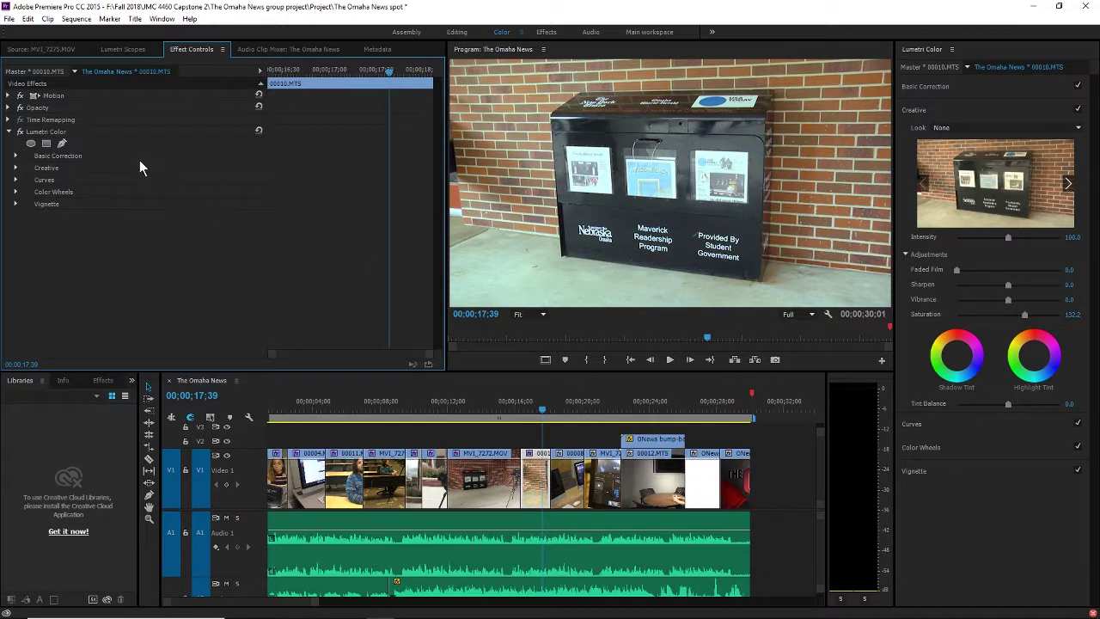
left_click(67, 133)
key("Delete")
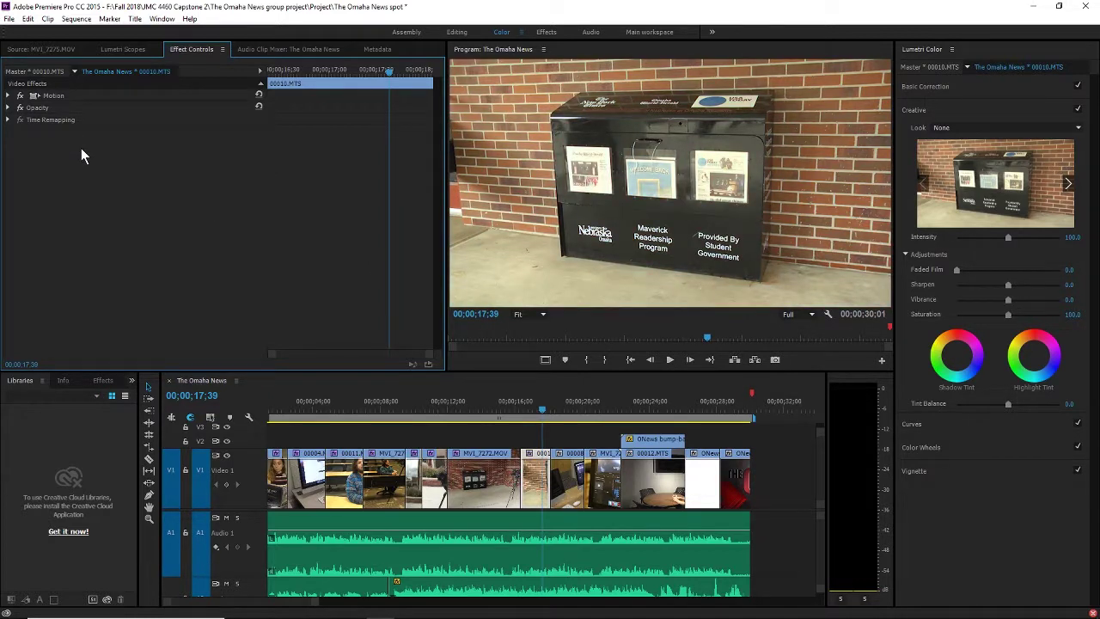
key("ctrl+z")
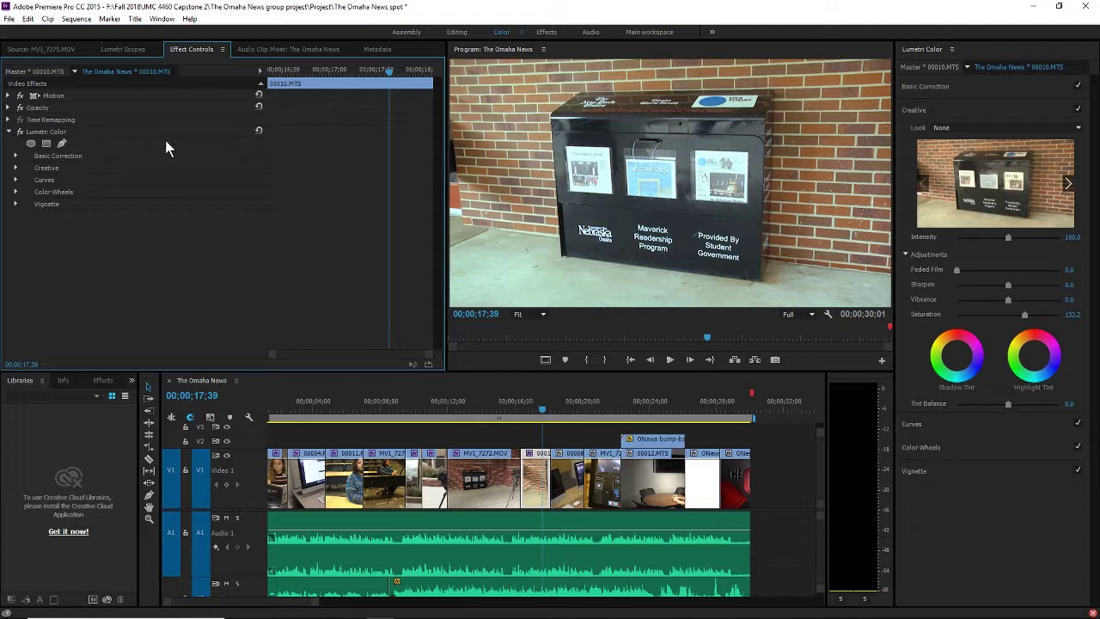
left_click(102, 133)
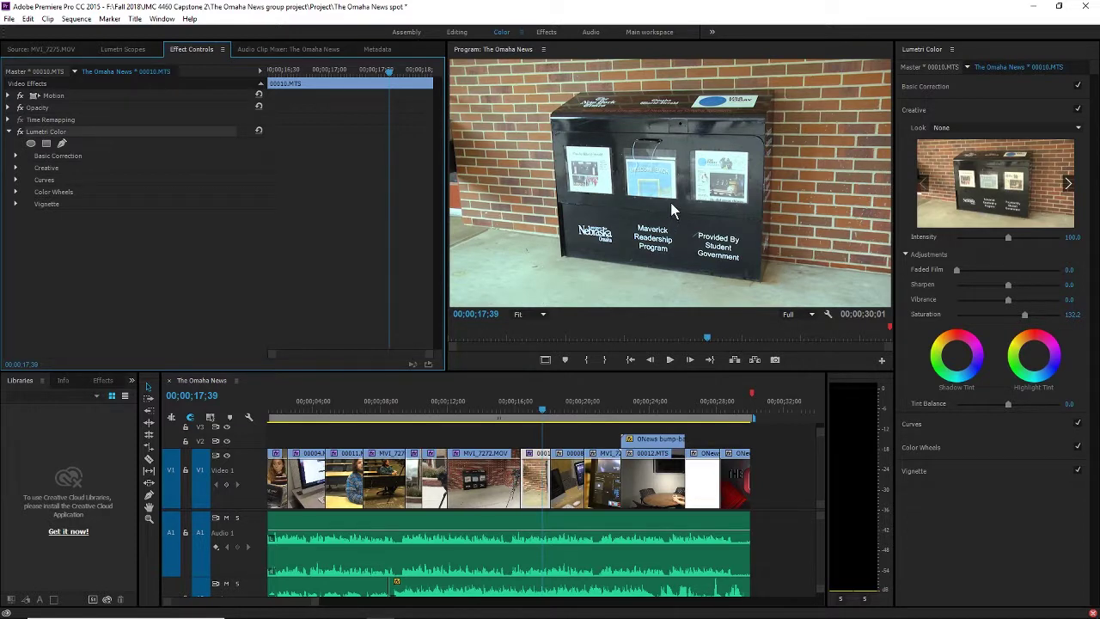
key("Delete")
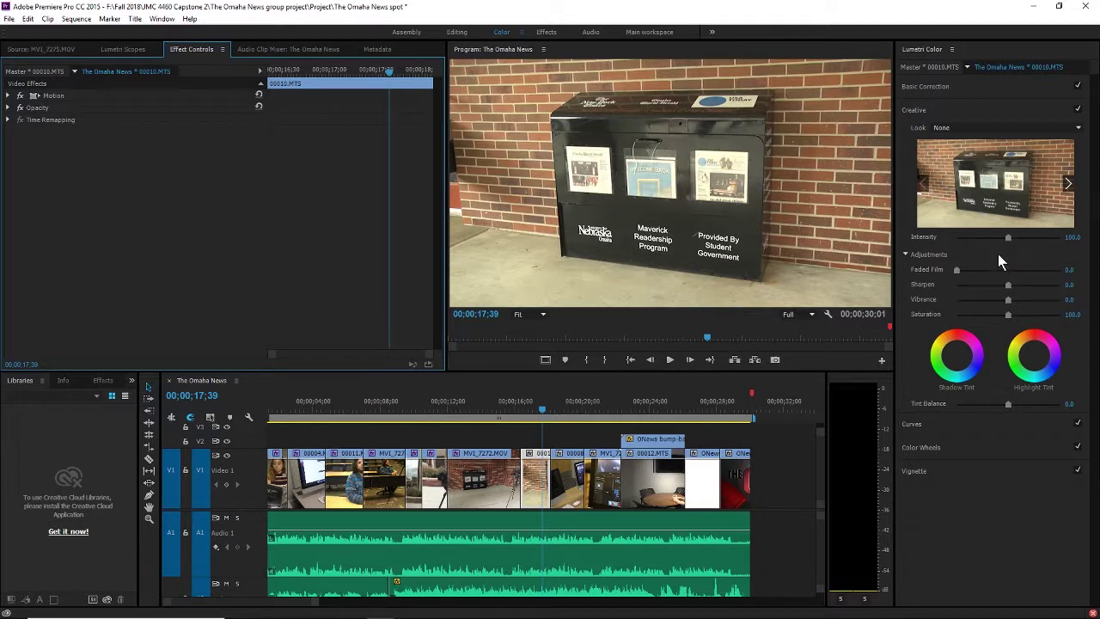
Step: Lower the basic-correction shadows of 00010.MTS to about -36.7 and its contrast to about -41.1
left_click(945, 89)
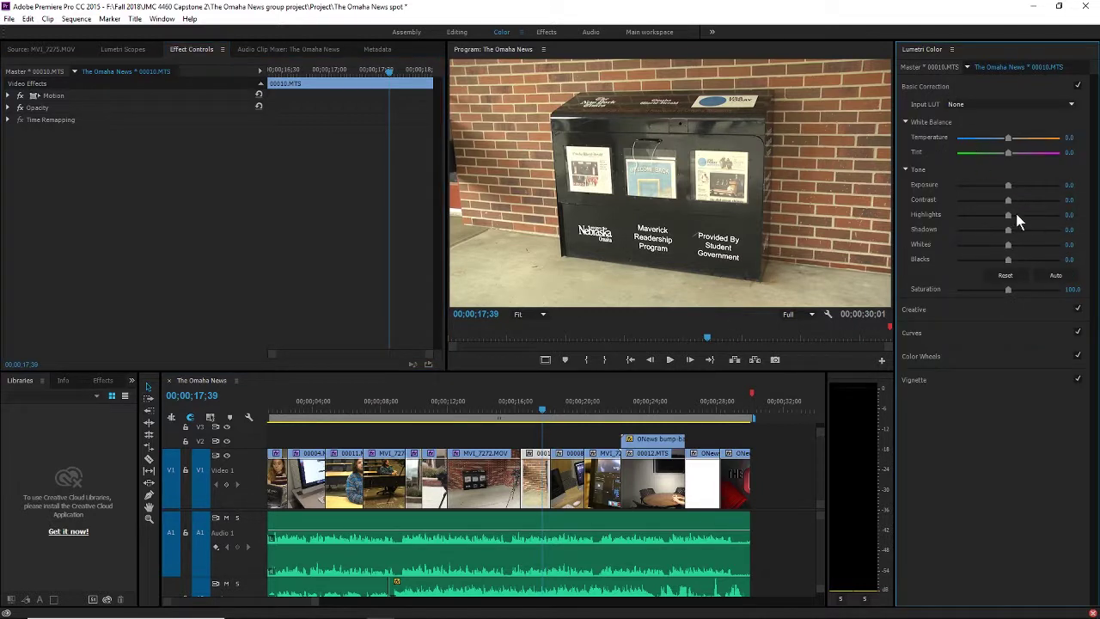
left_click_drag(1008, 228, 988, 207)
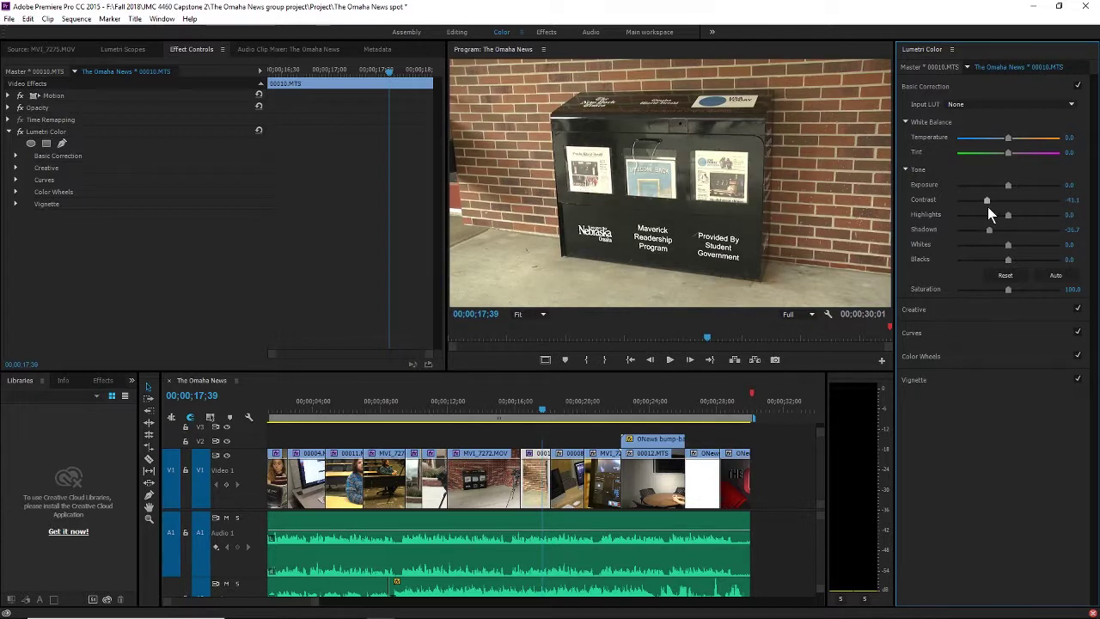
left_click(977, 310)
left_click(964, 87)
Step: Raise the basic saturation of 00010.MTS to about 117.8, cool its temperature to about -11.1 and replay the cut from MVI_7272.MOV
left_click_drag(1006, 290, 1020, 290)
left_click_drag(1014, 143, 1004, 144)
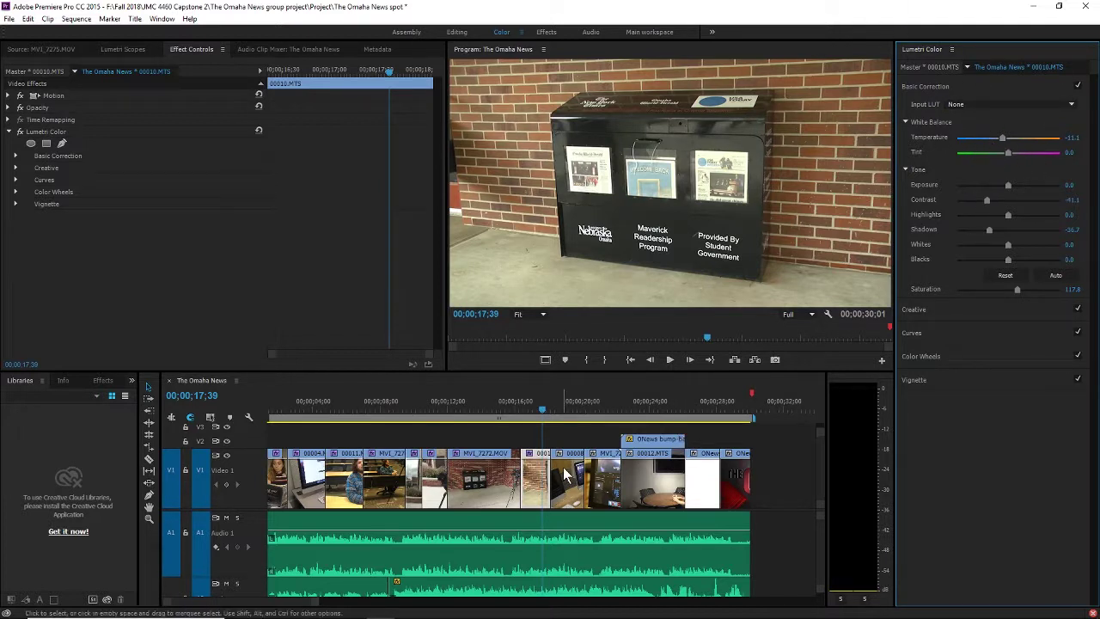
left_click_drag(501, 398, 518, 410)
key("space")
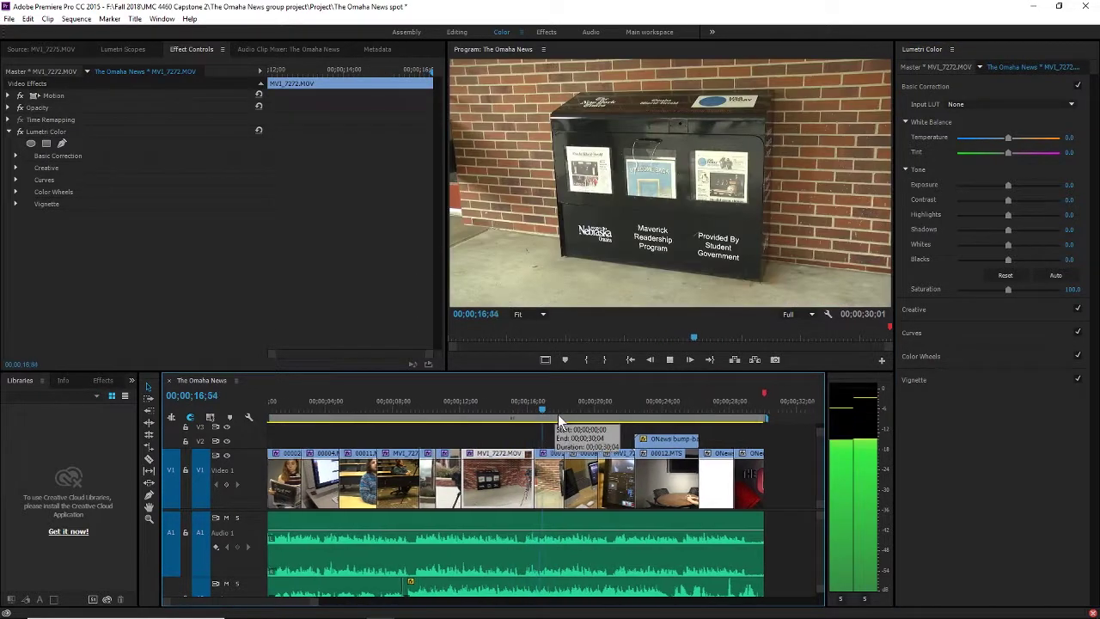
key("space")
Step: Cool the temperature of 00010.MTS to about -32.2, review its basic-correction values and play on into the following clips
left_click_drag(1002, 138, 994, 150)
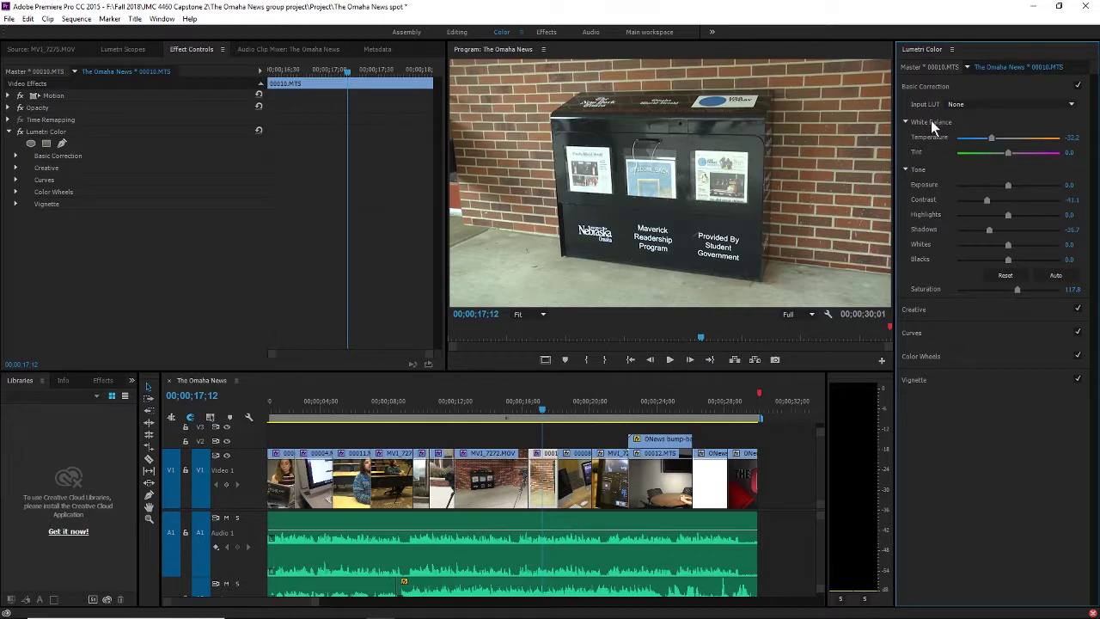
left_click(15, 156)
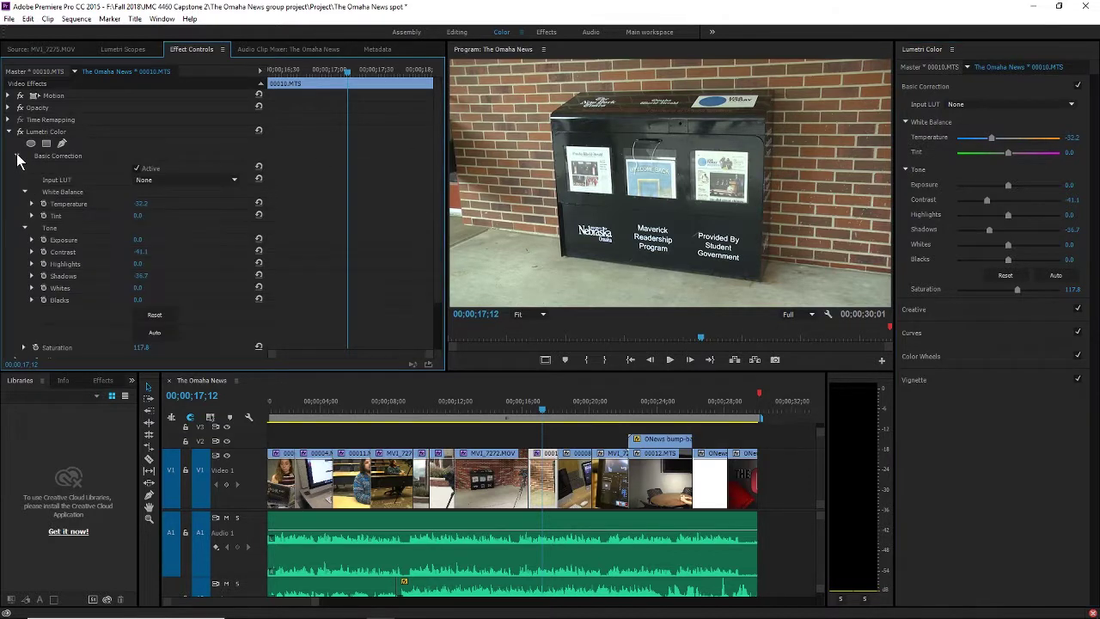
scroll(88, 217, "down", 2)
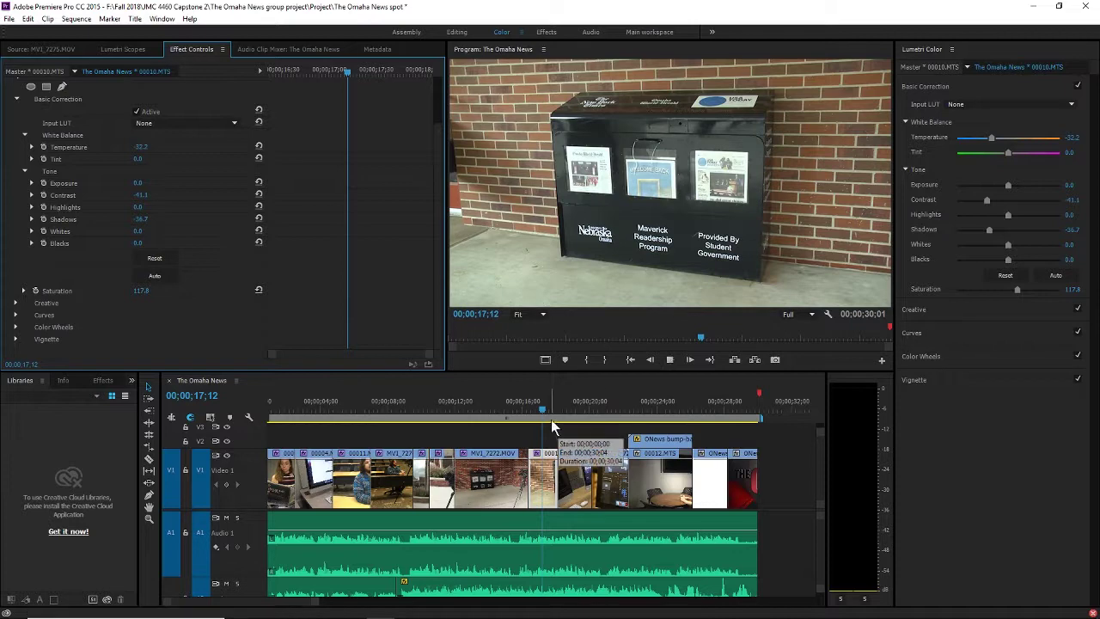
key("space")
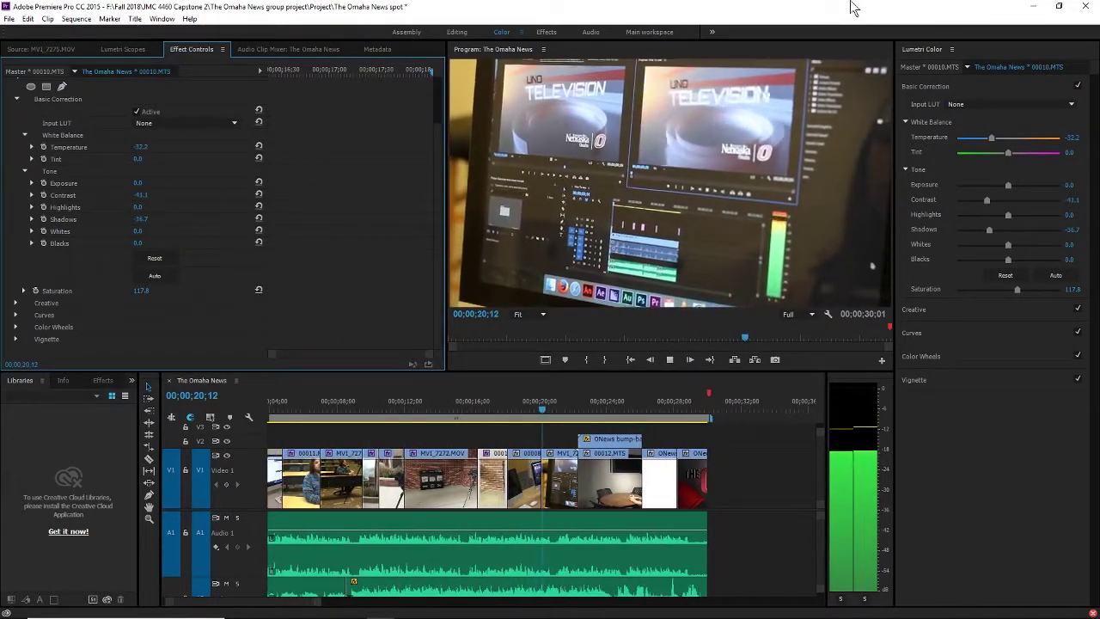
key("space")
Step: Switch to the Editing workspace, find the Warp Stabilizer effect and apply it to the MVI_7264.MOV clip
mouse_move(517, 401)
left_mouse_down()
mouse_move(510, 411)
mouse_move(527, 409)
left_mouse_up()
left_click(458, 33)
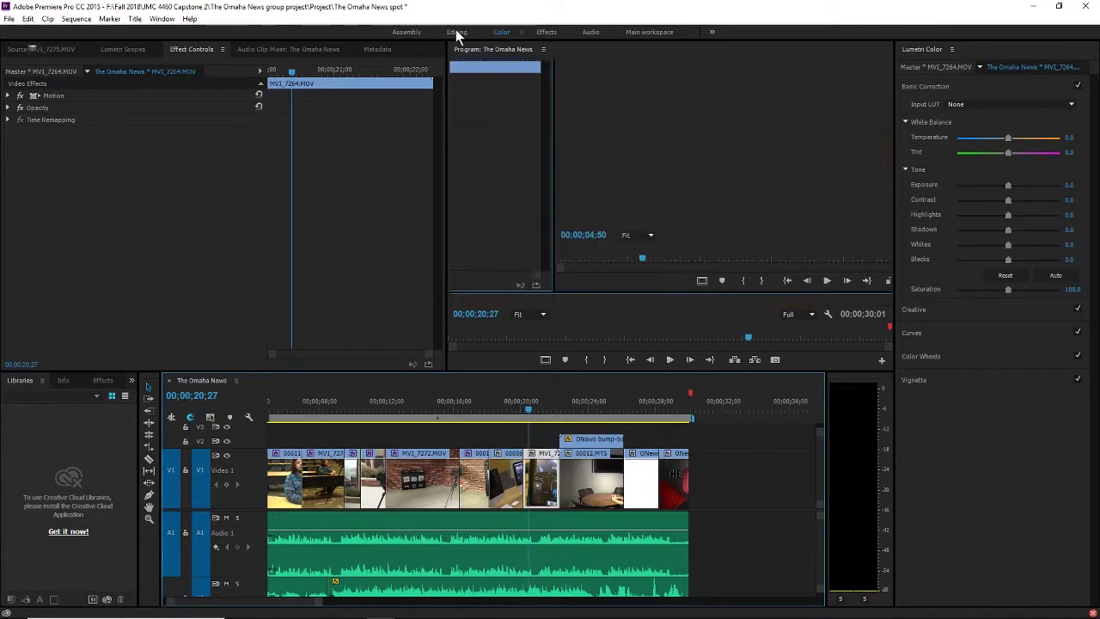
left_click(1087, 540)
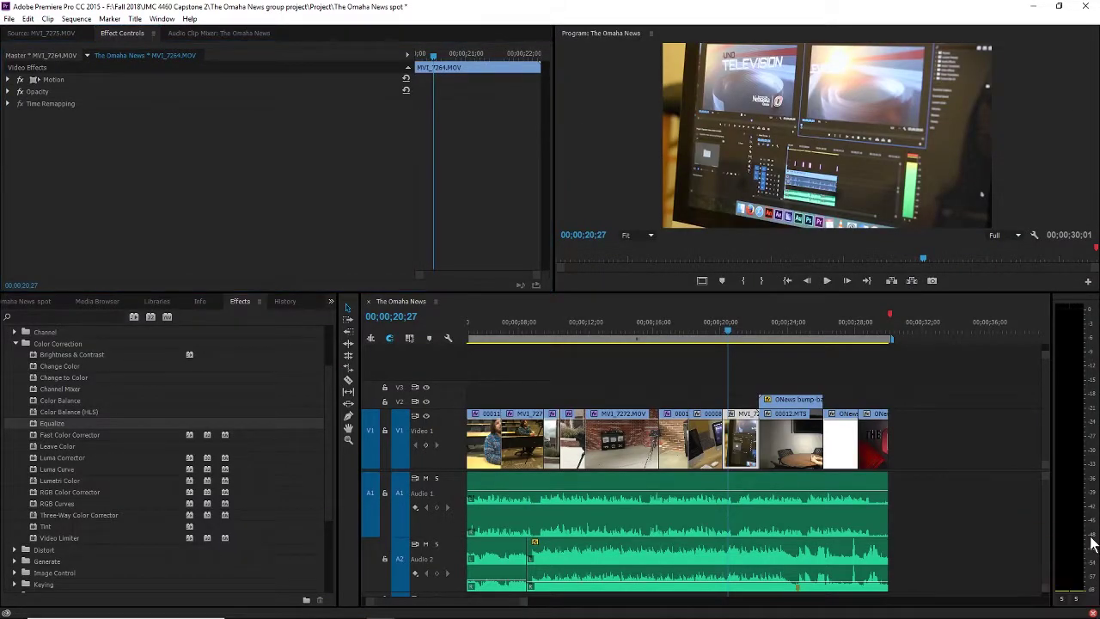
left_click(86, 317)
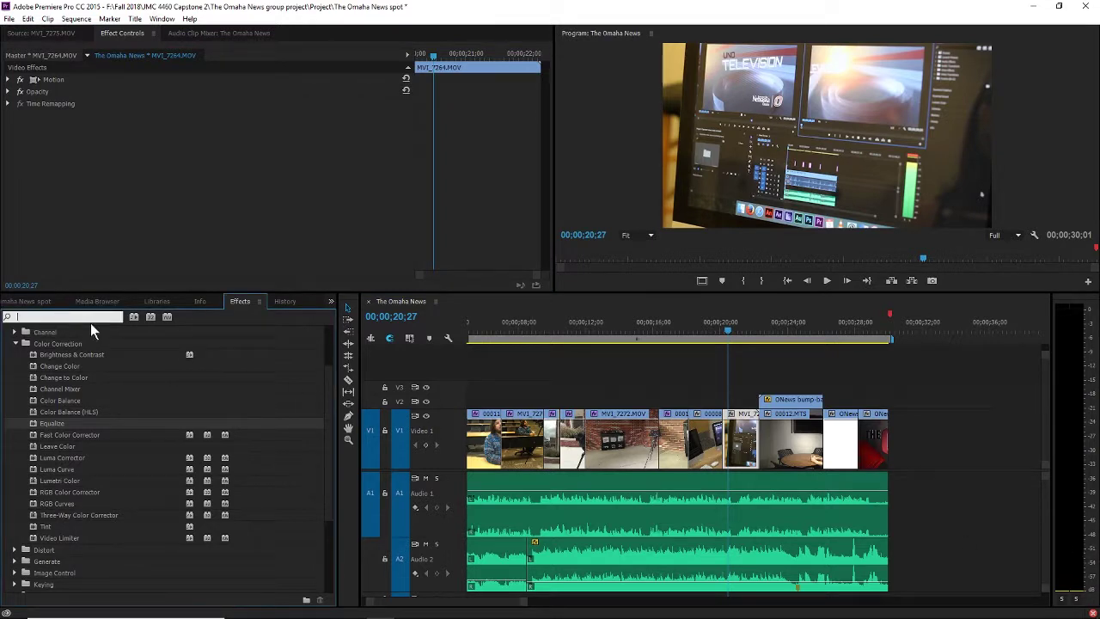
type("warp")
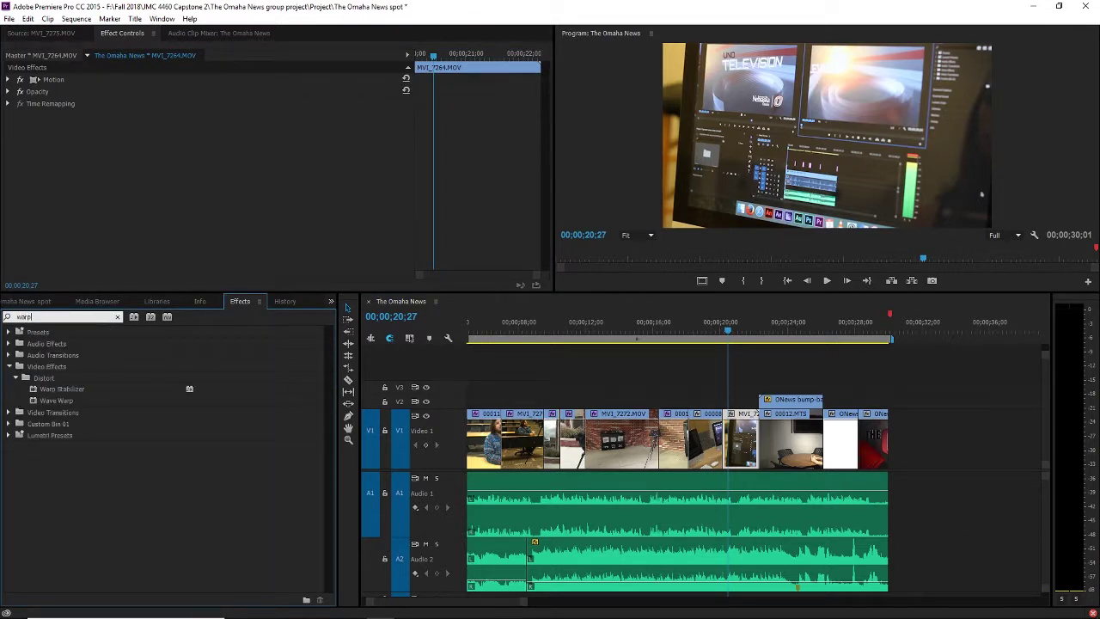
left_click(75, 391)
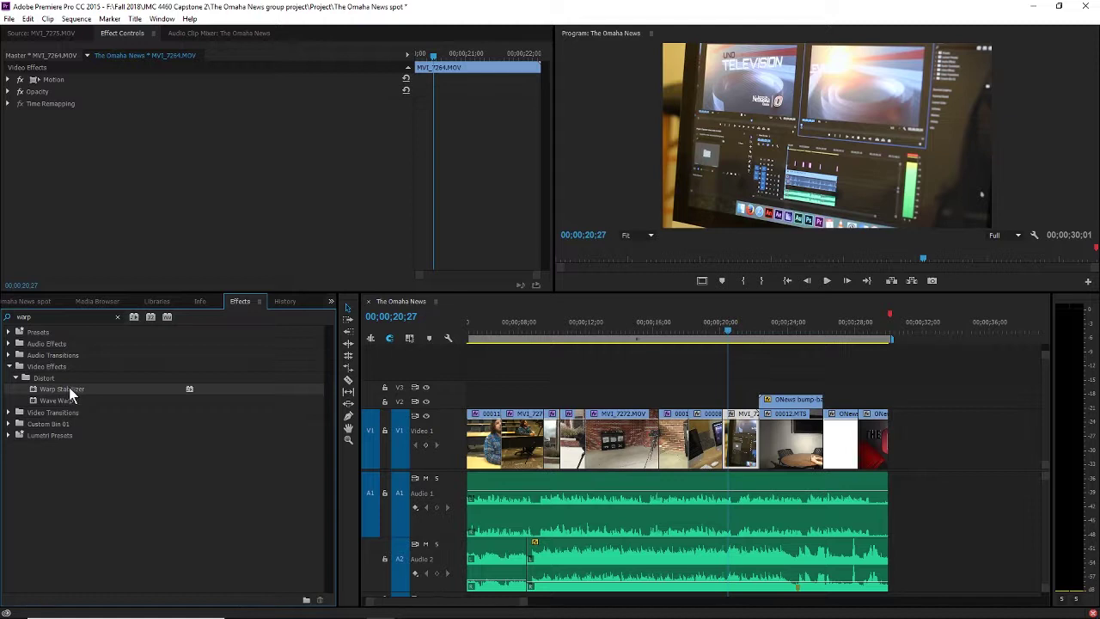
left_click_drag(68, 391, 731, 438)
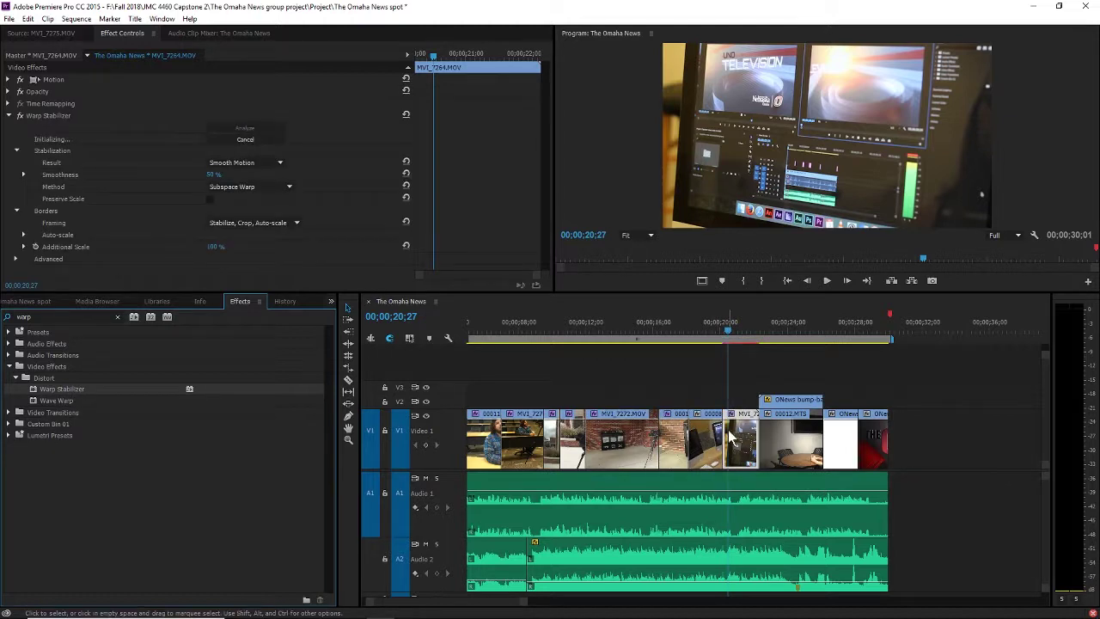
Step: Examine the stabilization result and border framing options of Warp Stabilizer on MVI_7264.MOV
left_click(268, 167)
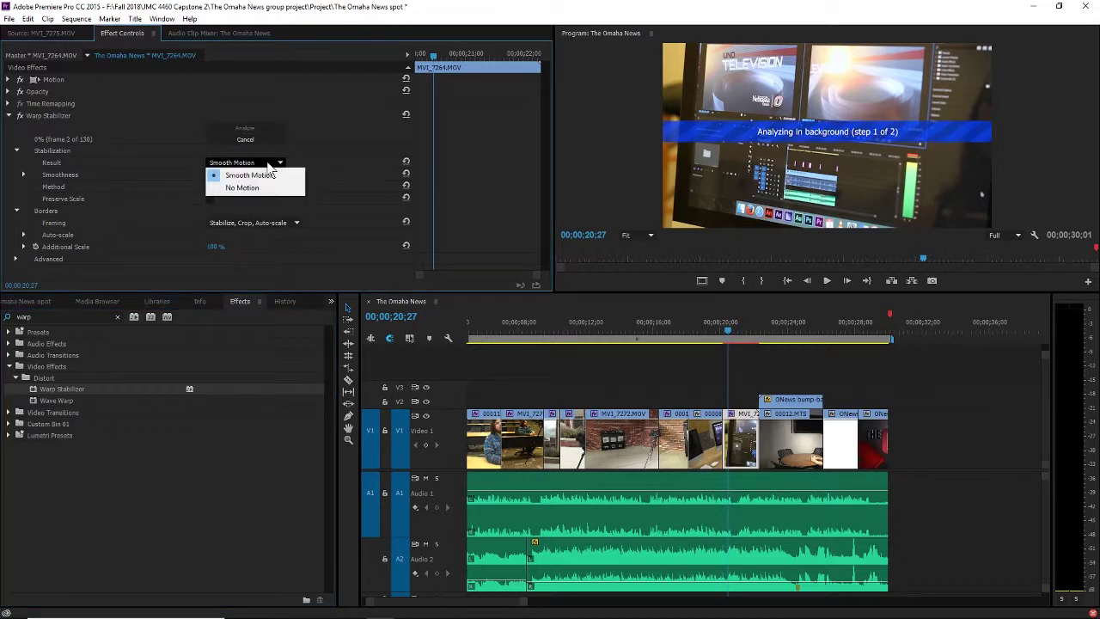
left_click(273, 164)
left_click(284, 224)
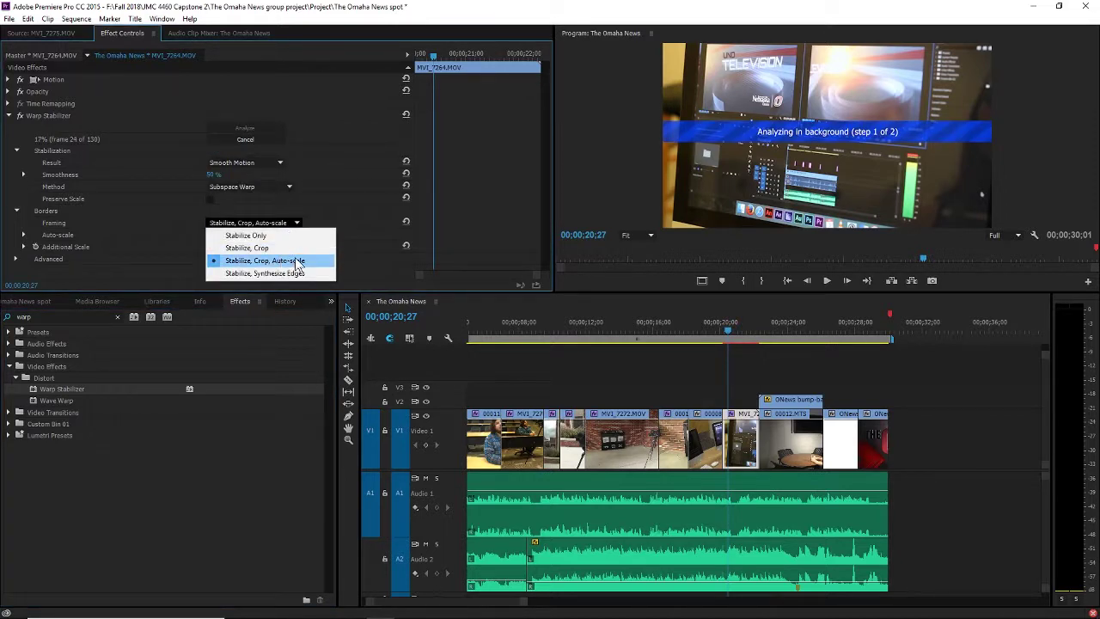
left_click(439, 260)
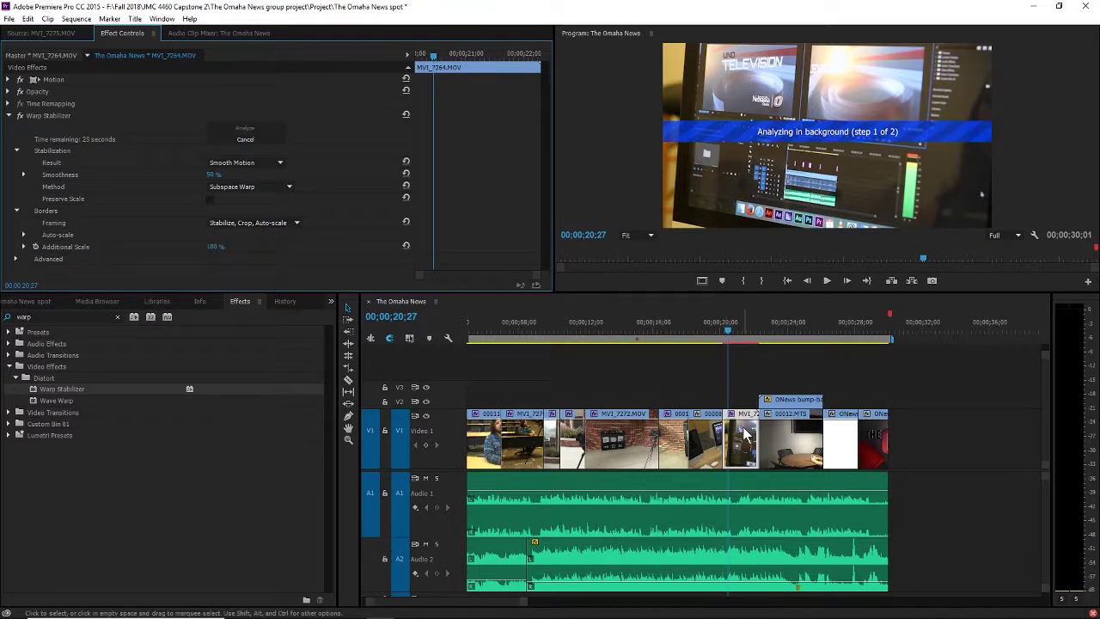
Step: Render the sequence's effects and move the playhead to the start of MVI_7264.MOV at 00;00;20;15
key("Return")
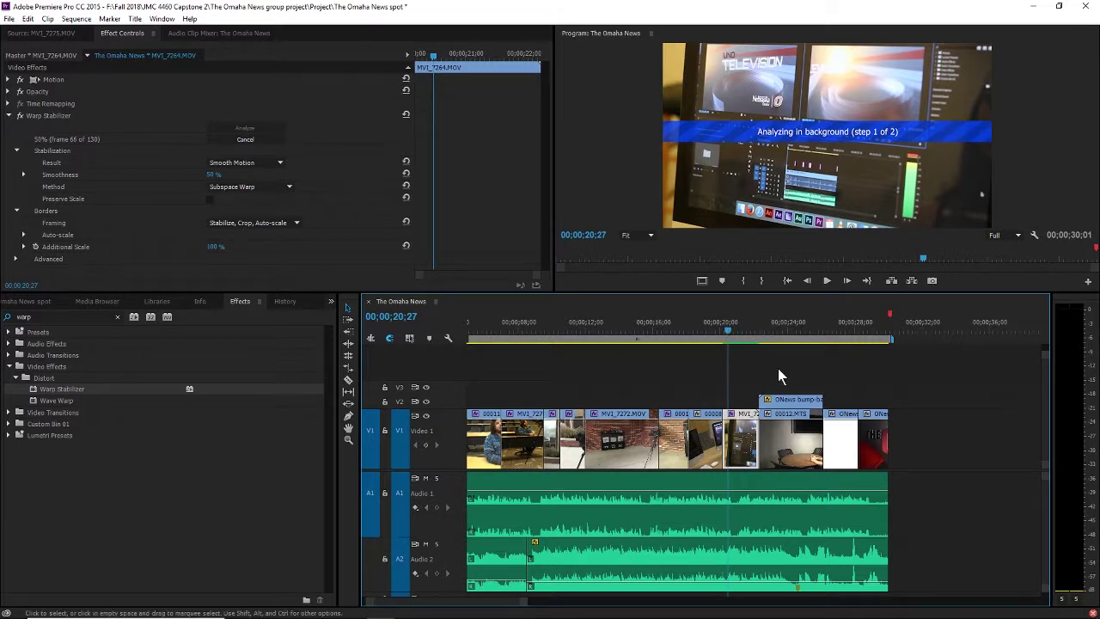
left_click(728, 331)
left_click_drag(728, 330, 725, 330)
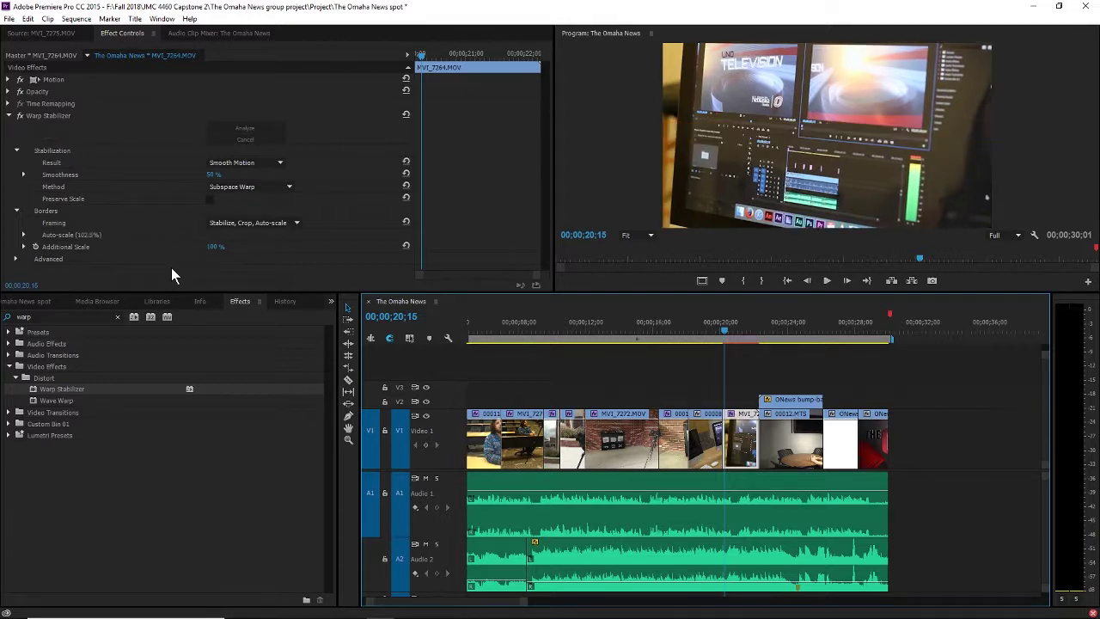
Step: Render the stabilized section again and play the sequence from just before MVI_7264.MOV to the 00012.MTS shot
left_click(706, 325)
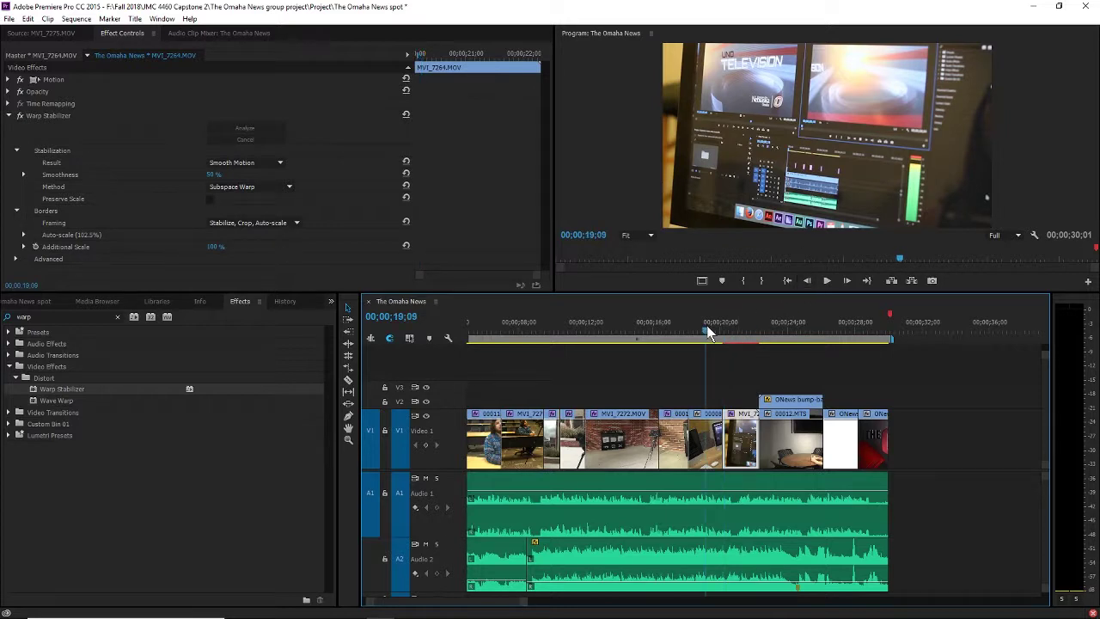
key("Return")
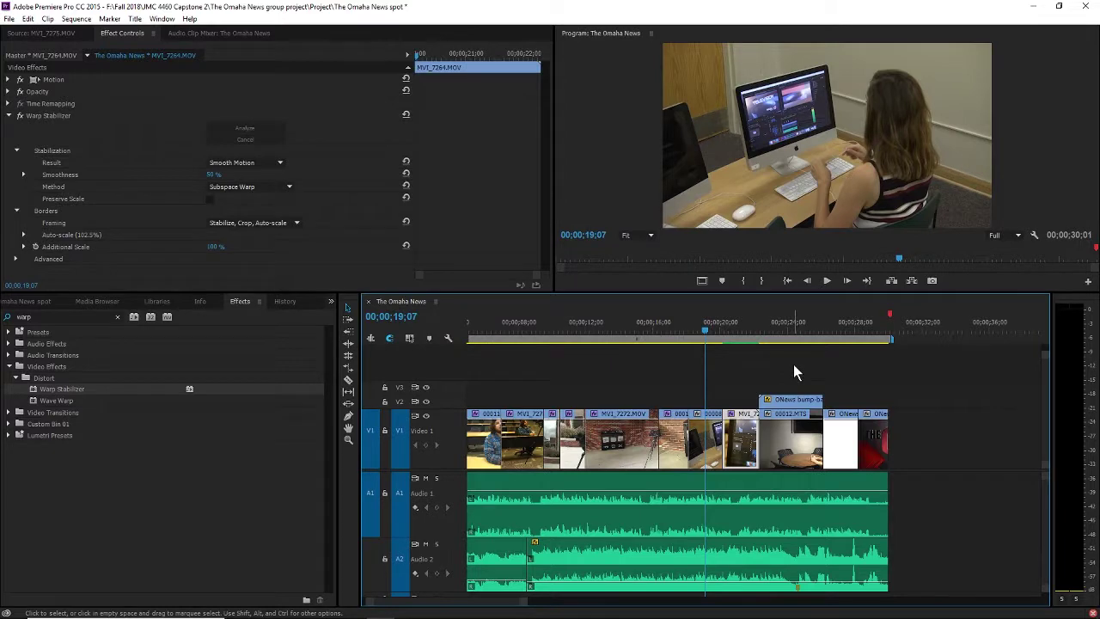
key("space")
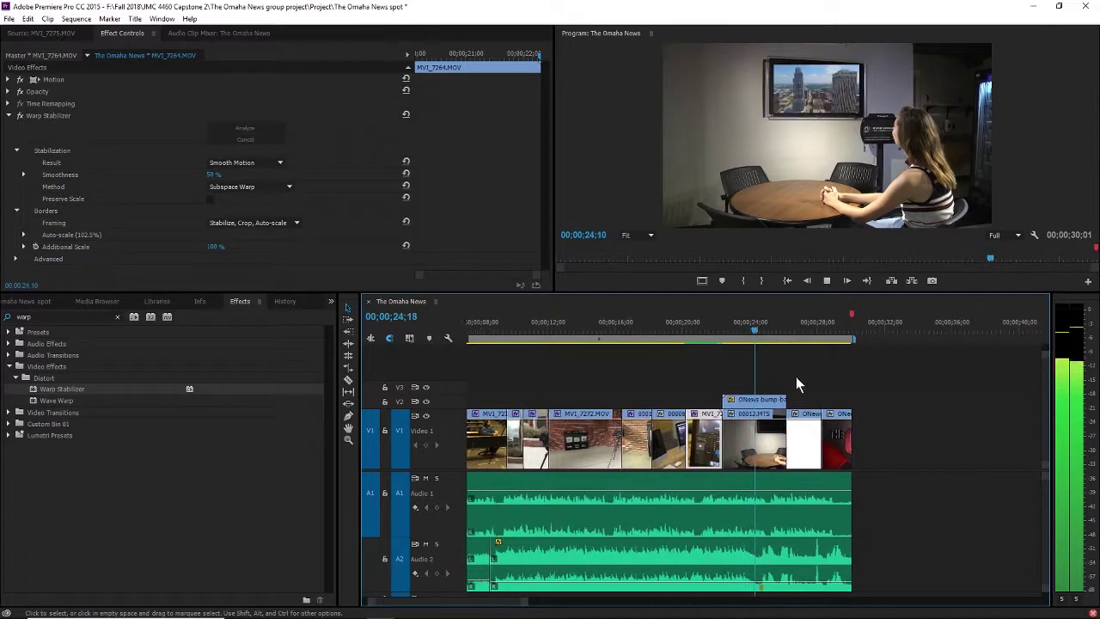
key("space")
Step: Select the ONews bump-back HD.mp4 overlay on V2 and clear the warp search so all video effects are listed
left_click(753, 403)
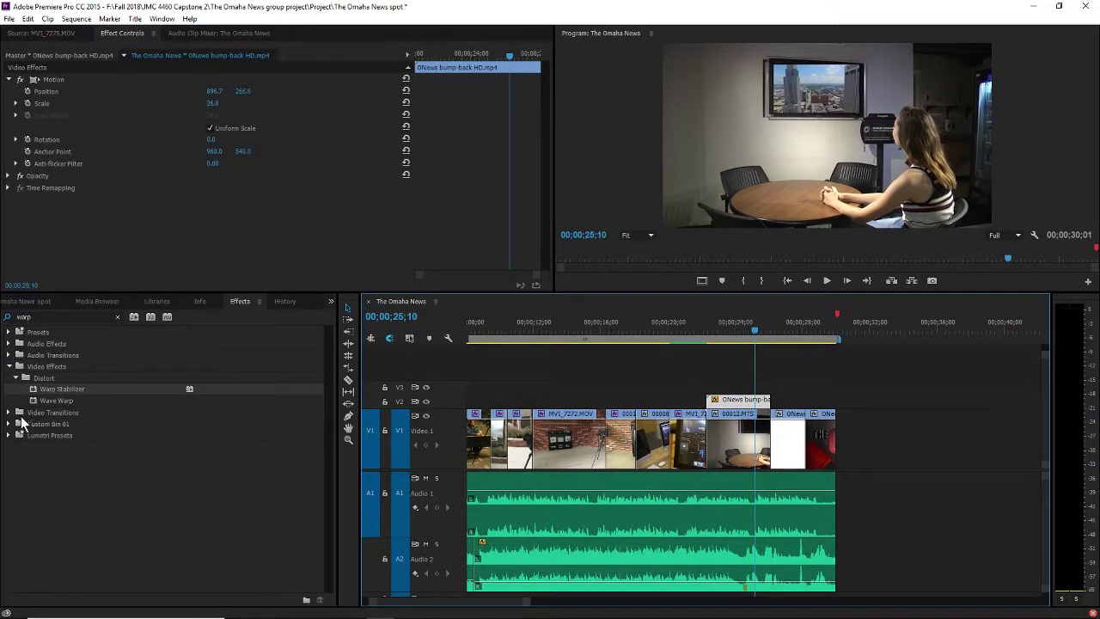
left_click(58, 315)
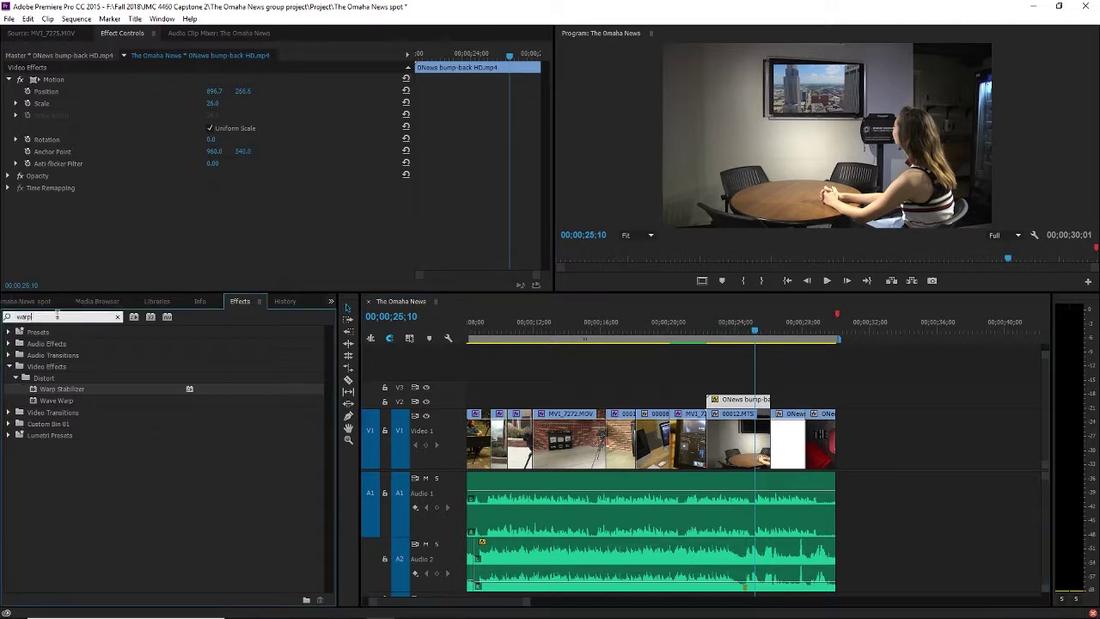
key("BackSpace")
key("BackSpace")
key("BackSpace")
key("BackSpace")
left_click(9, 366)
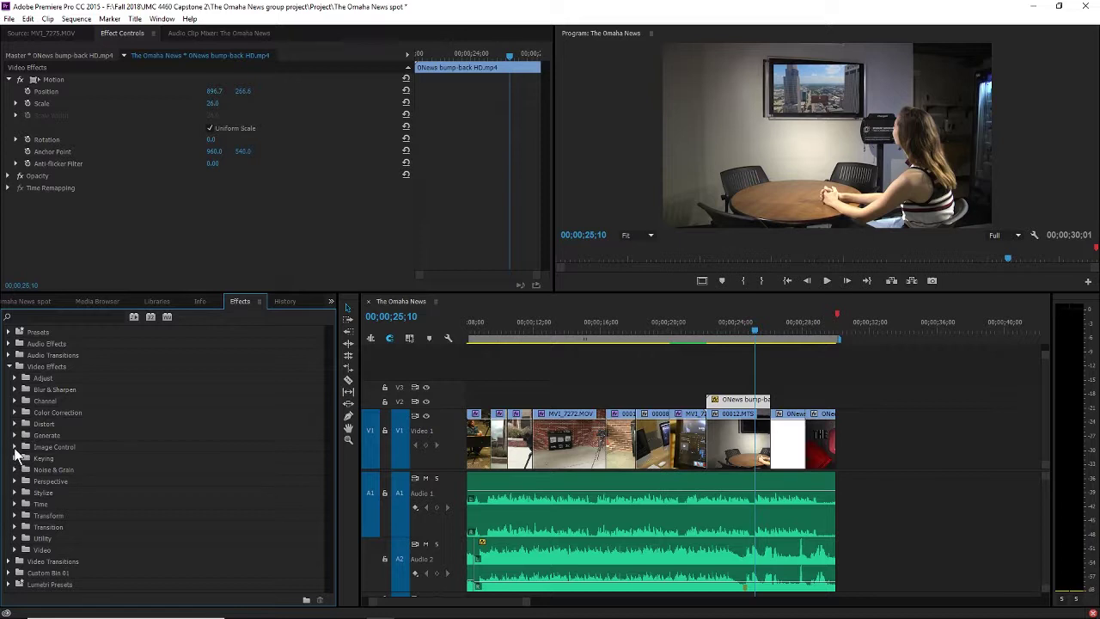
Step: Apply the Edge Feather effect from the Transform group to the bump-back overlay and raise its amount to 36
left_click(14, 492)
scroll(19, 501, "down", 1)
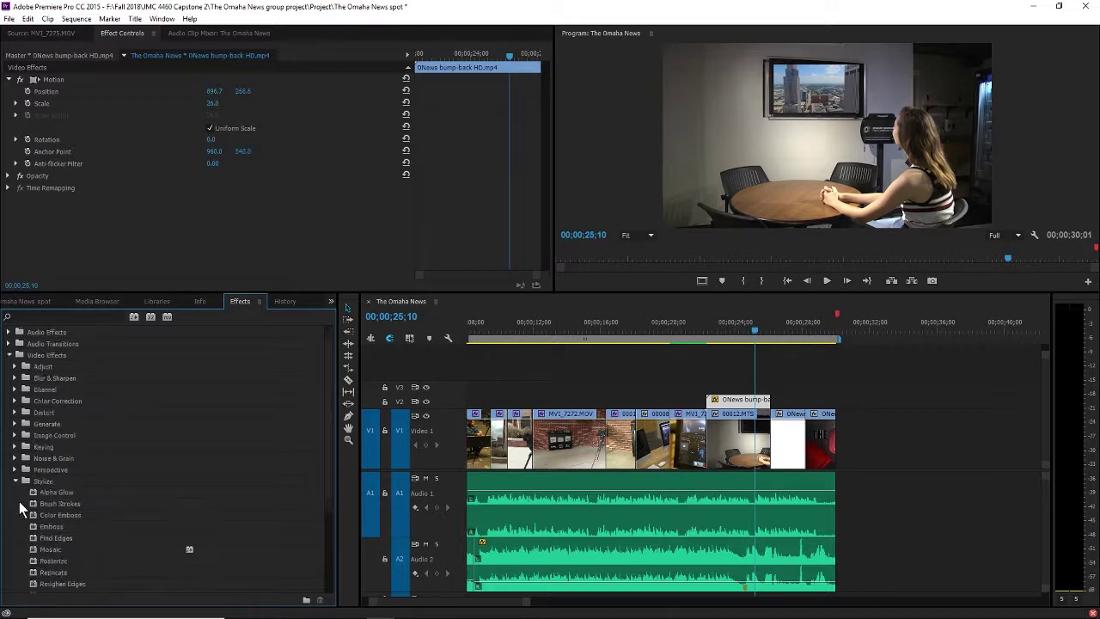
scroll(87, 489, "down", 3)
left_click(16, 518)
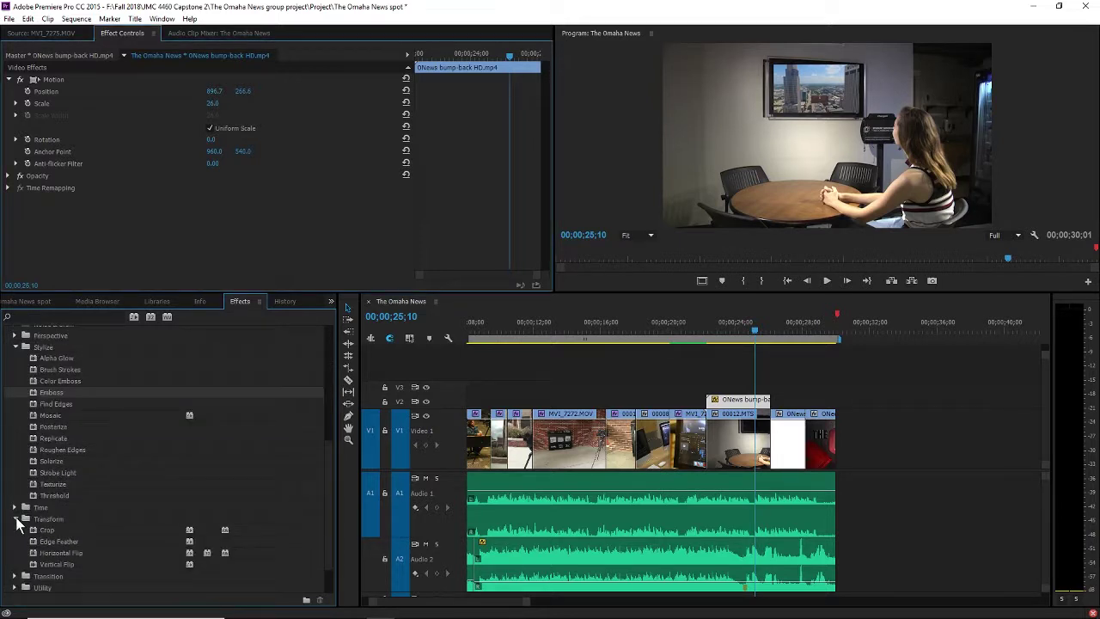
scroll(34, 516, "down", 3)
left_click(86, 504)
right_click(76, 507)
left_click(69, 504)
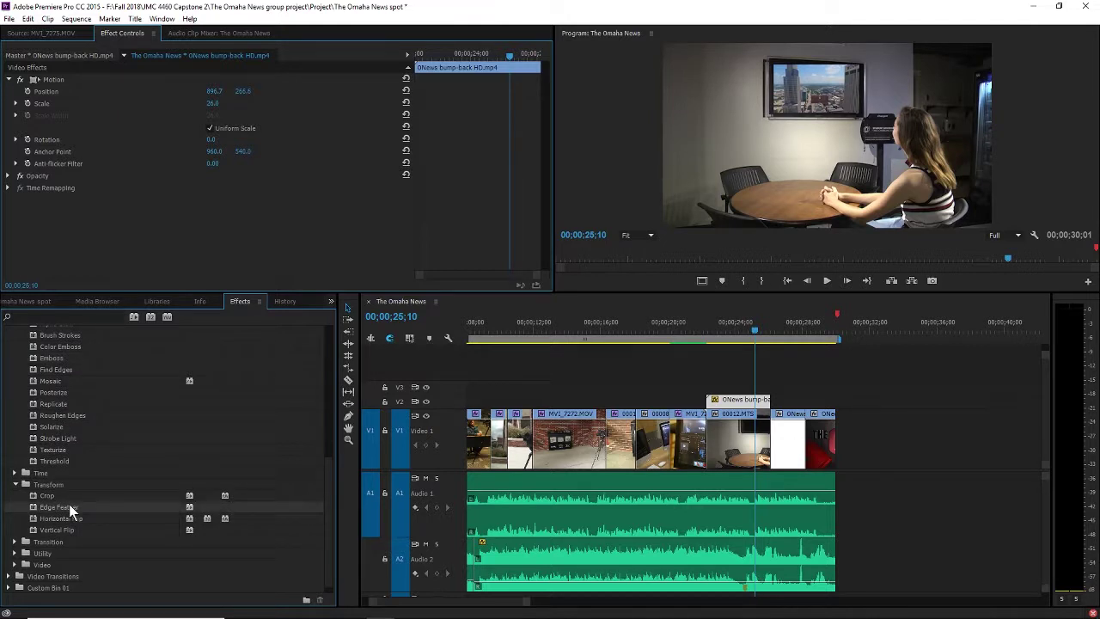
left_click_drag(79, 507, 709, 395)
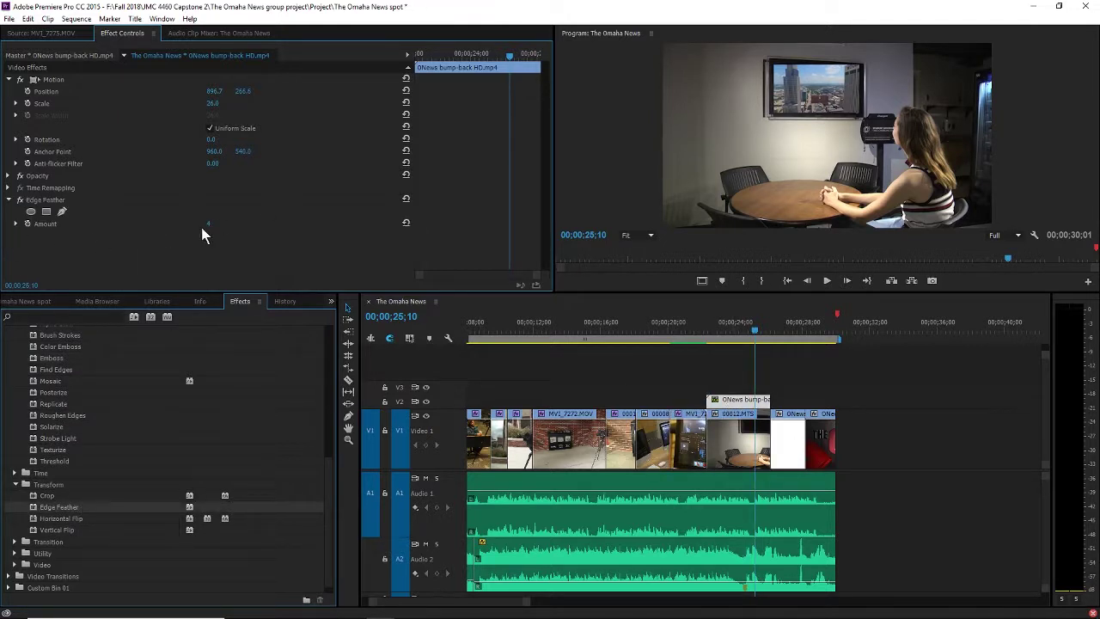
left_click_drag(208, 224, 222, 224)
Step: Rotate the bump-back overlay by 2.0° and reposition it at 900.0, 266.6 to fit the wall TV's screen
left_click_drag(827, 111, 841, 101)
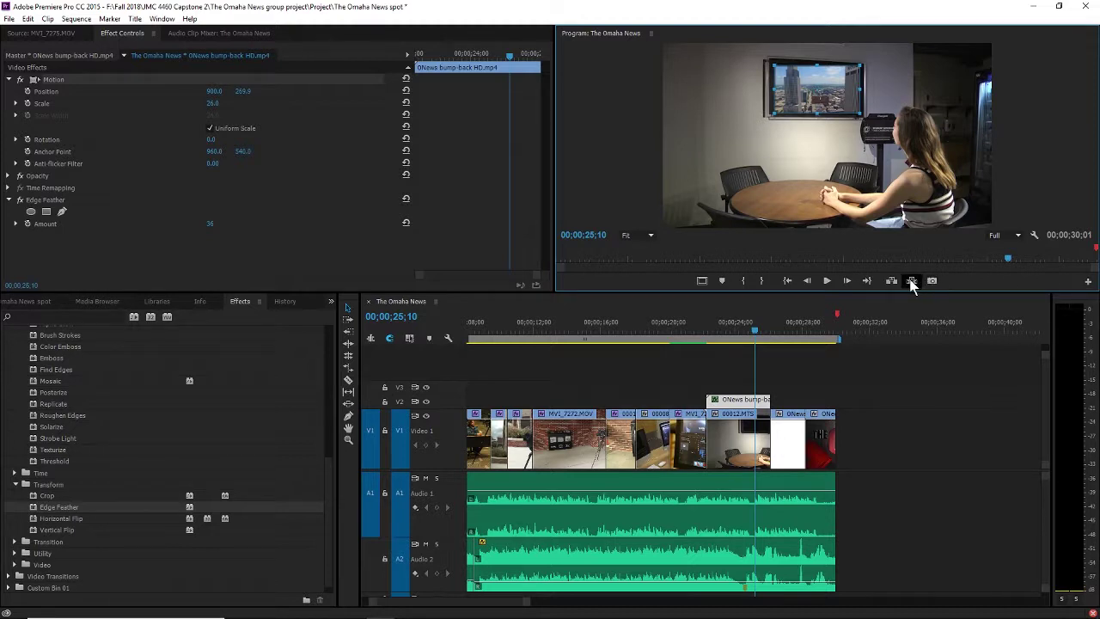
left_click(887, 77)
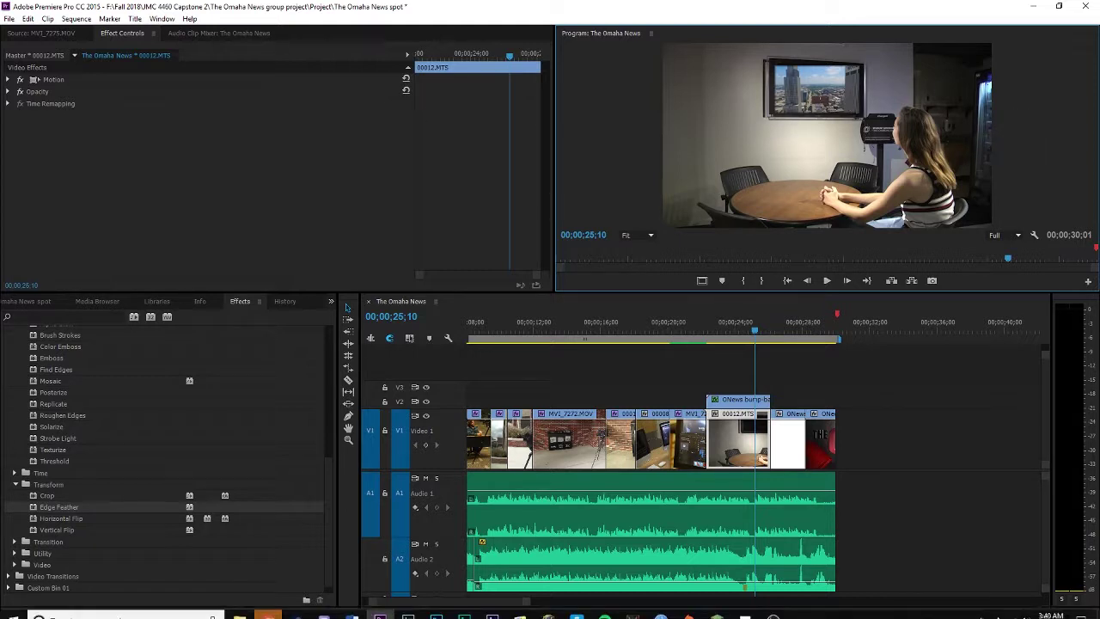
left_click(830, 105)
key("ctrl+s")
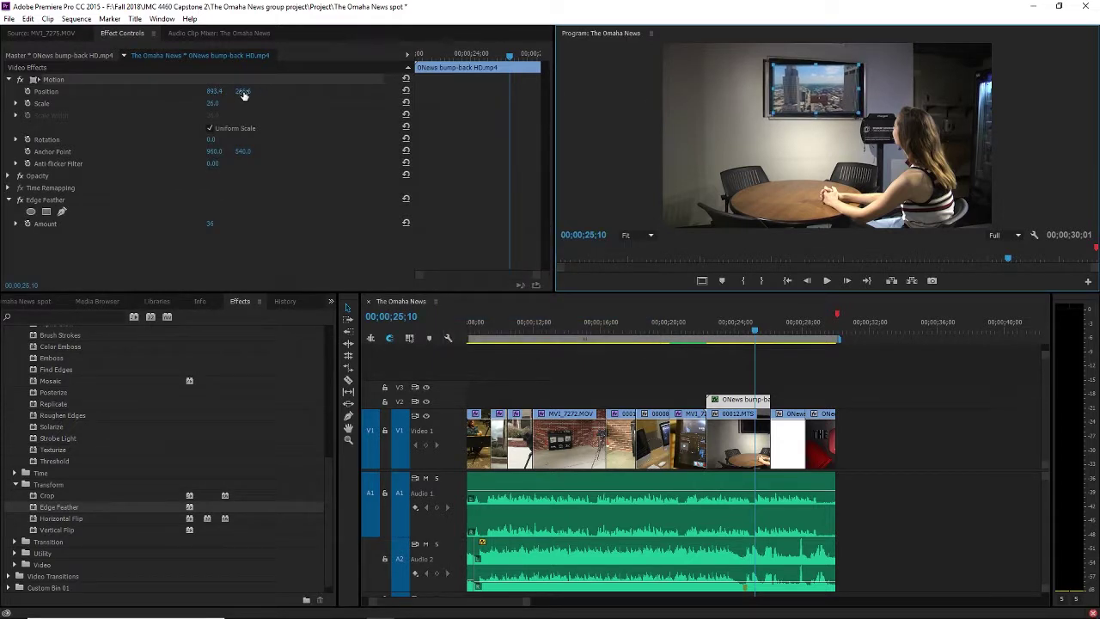
mouse_move(213, 138)
left_mouse_down()
mouse_move(239, 138)
mouse_move(213, 138)
left_mouse_up()
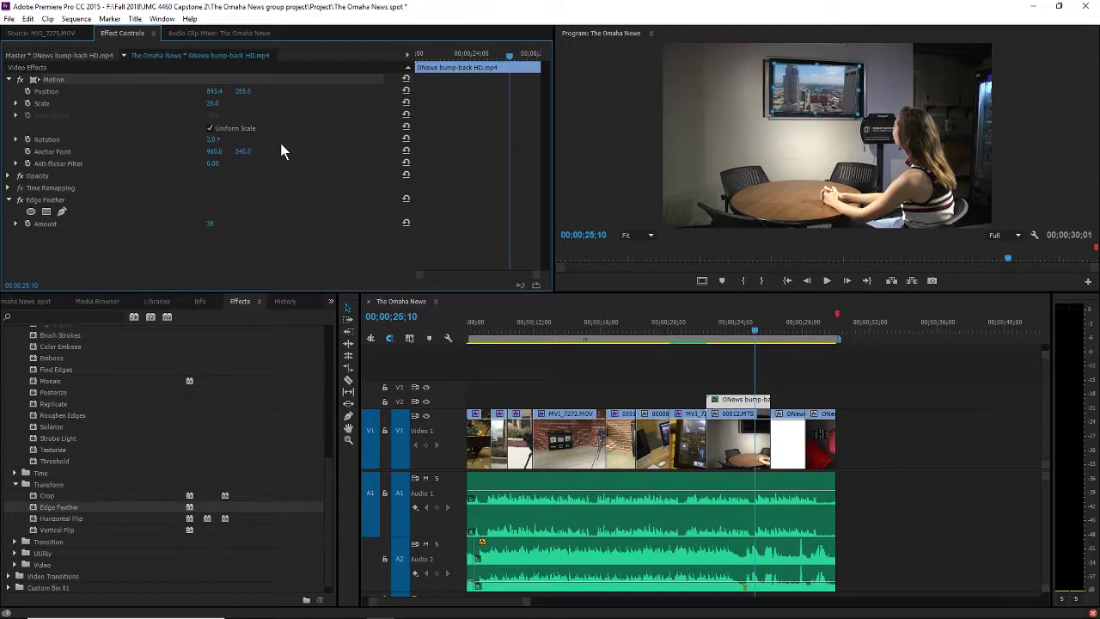
left_click_drag(815, 80, 819, 80)
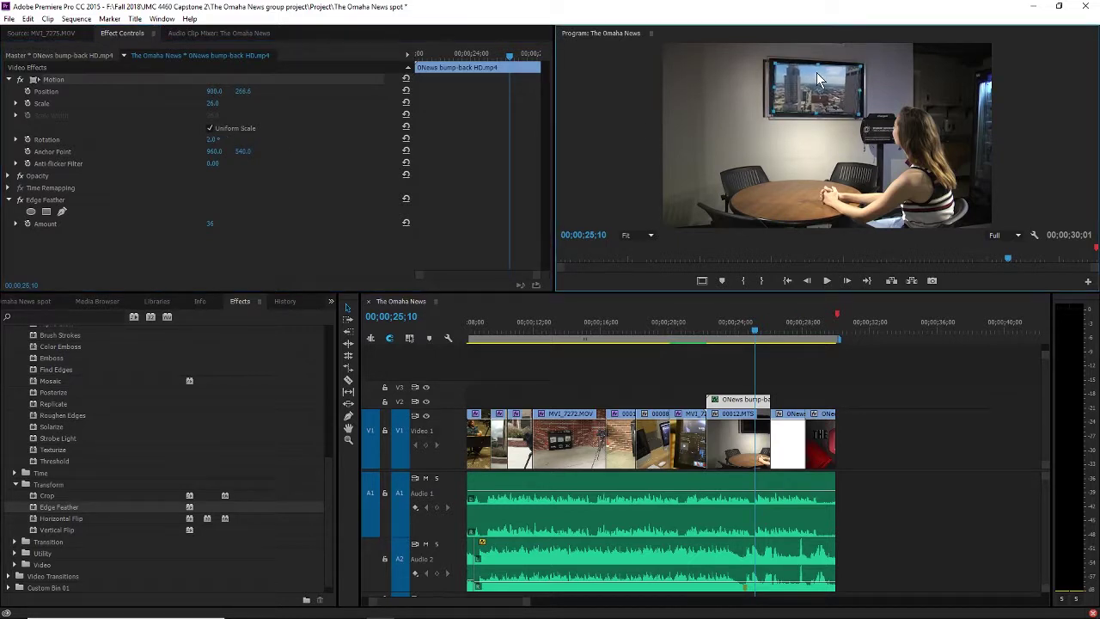
left_click(885, 103)
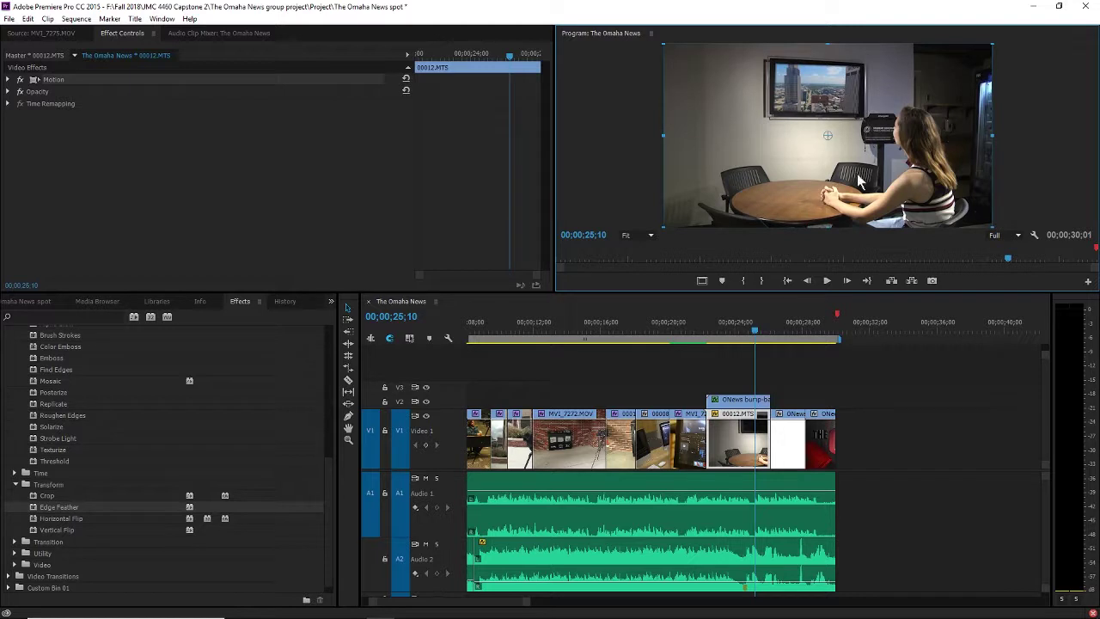
Step: Set the bump-back overlay's scale to 27.0 and play the sequence through to its end
left_click(749, 400)
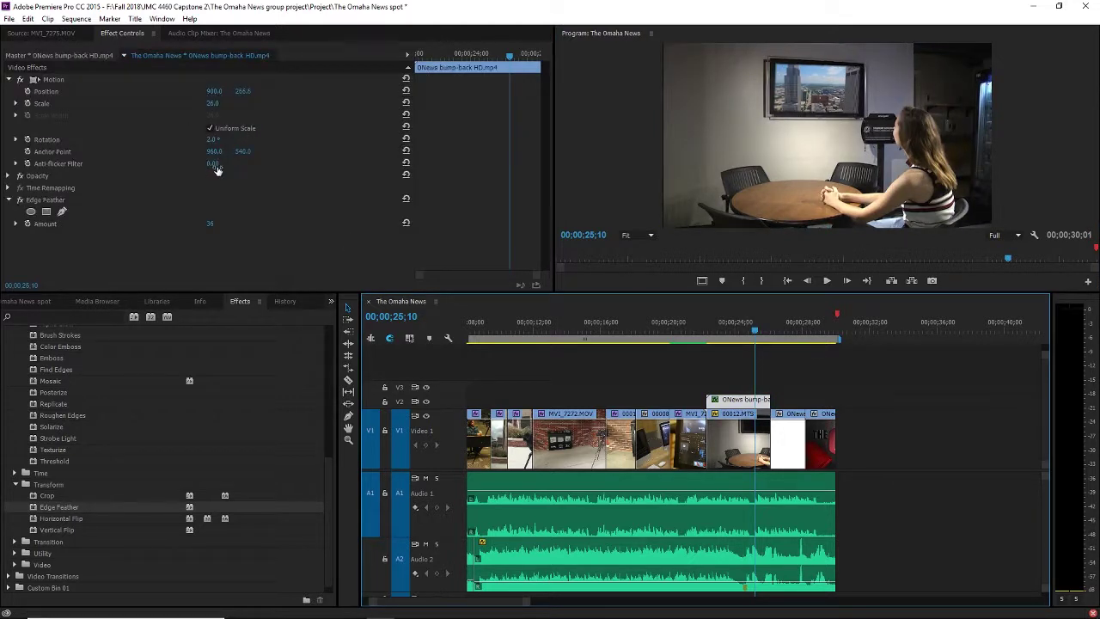
mouse_move(211, 141)
left_mouse_down()
mouse_move(223, 141)
mouse_move(214, 141)
left_mouse_up()
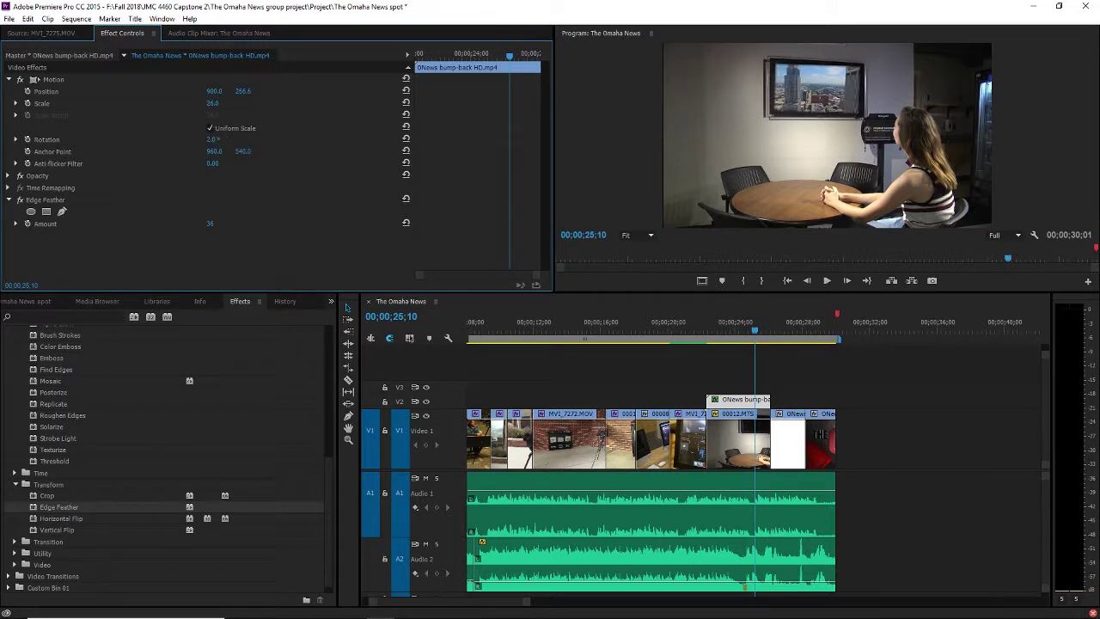
mouse_move(212, 103)
left_mouse_down()
mouse_move(224, 103)
mouse_move(213, 103)
left_mouse_up()
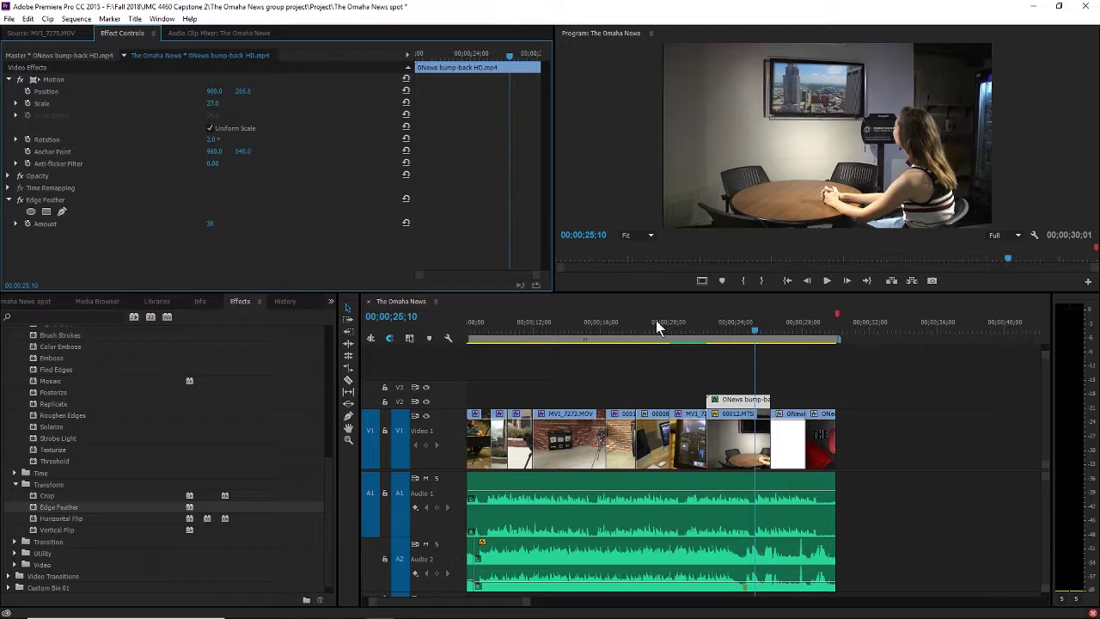
left_click(697, 330)
key("space")
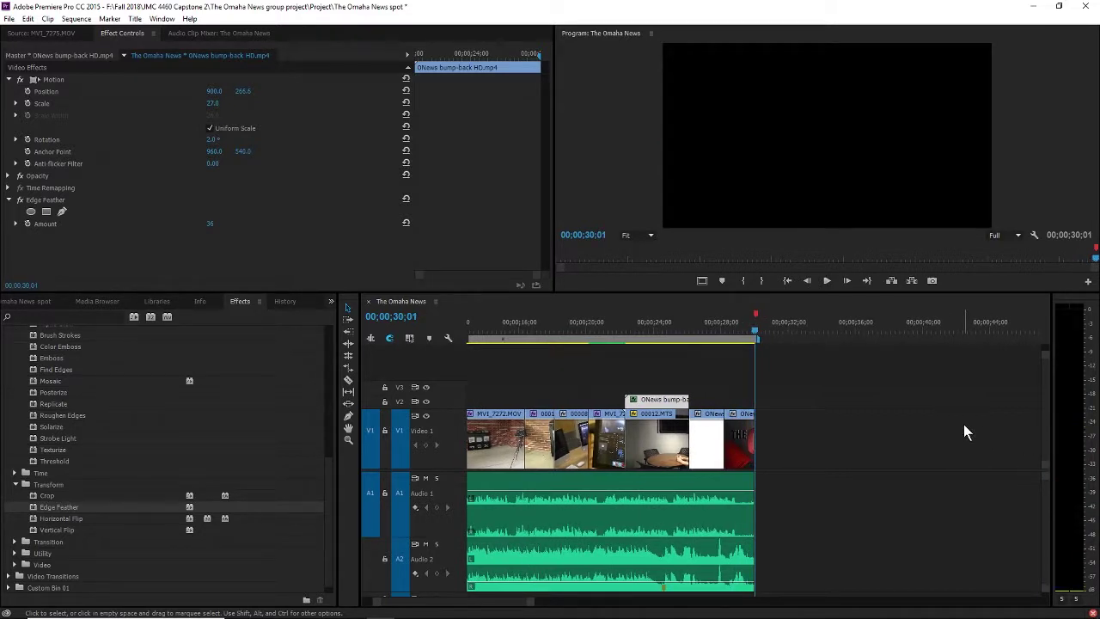
Step: Add an Exponential Fade audio transition to the end of the audio clips on both Audio 1 and Audio 2
scroll(47, 438, "up", 2)
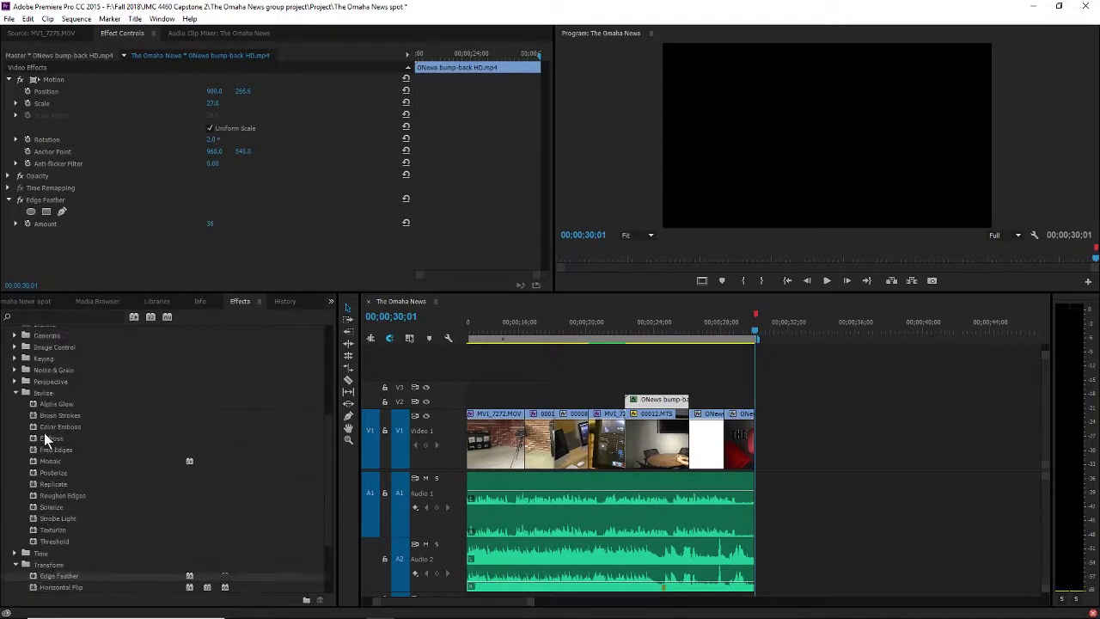
scroll(51, 434, "up", 6)
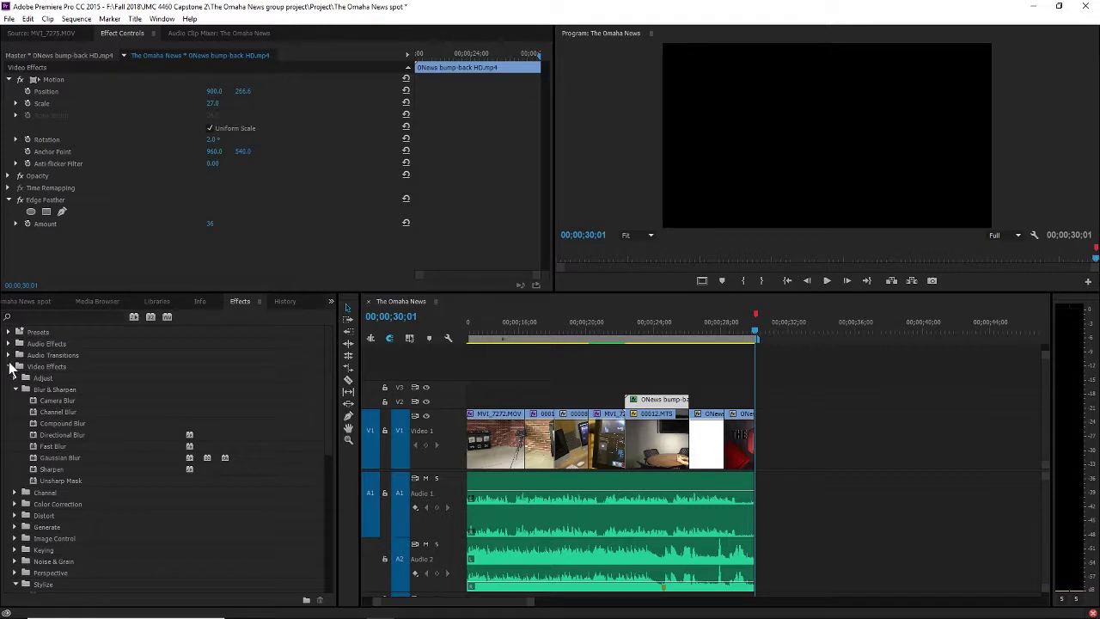
left_click(10, 366)
left_click(9, 355)
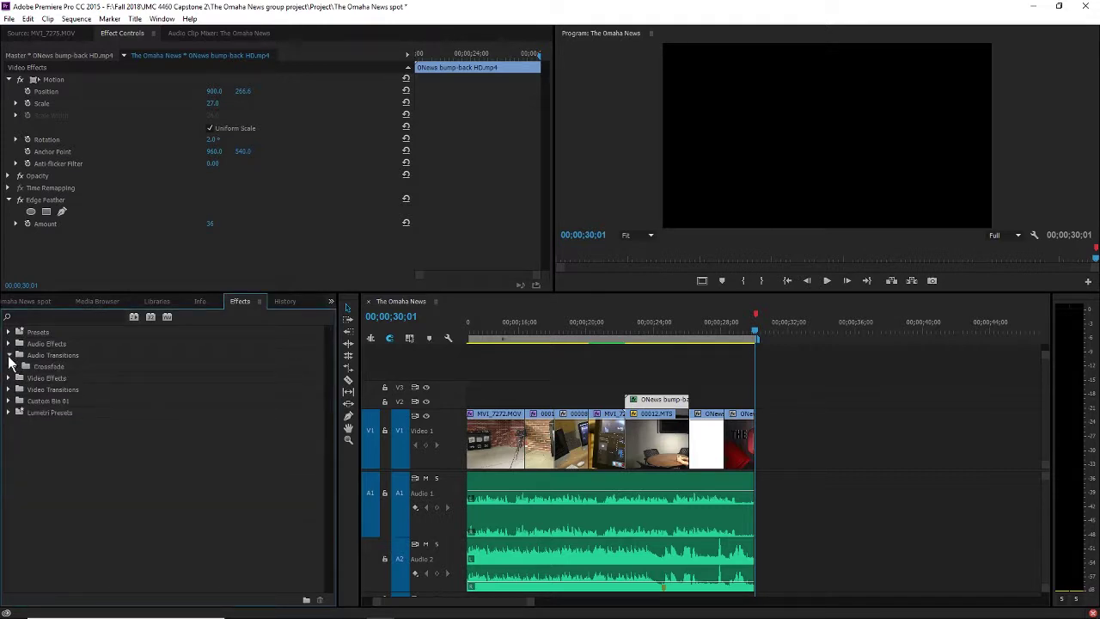
left_click(17, 366)
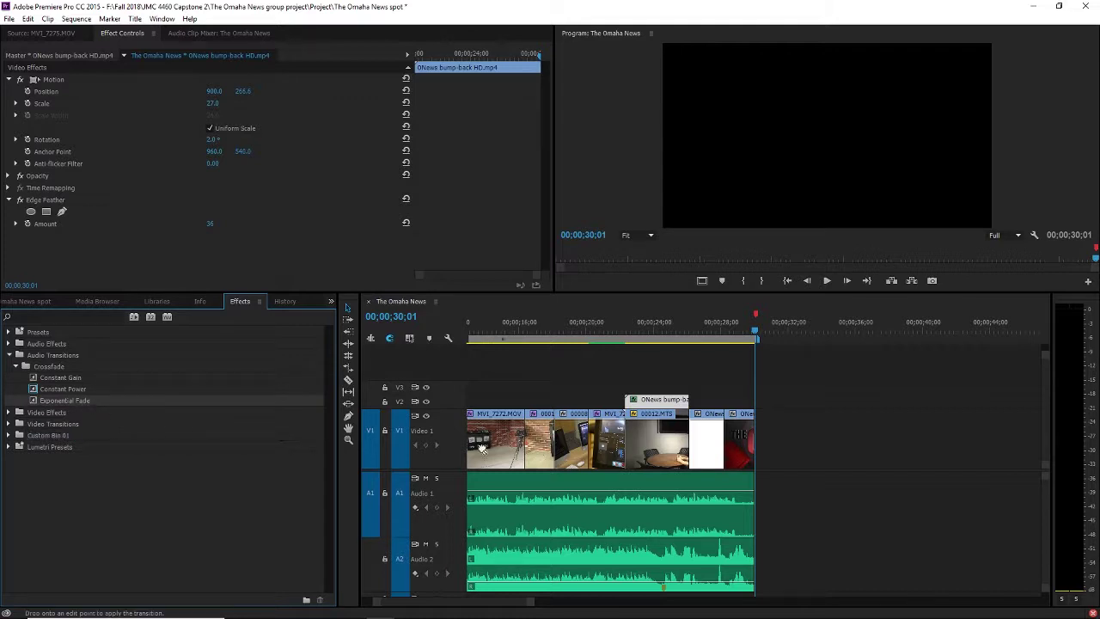
left_click_drag(784, 546, 747, 507)
left_click(746, 557)
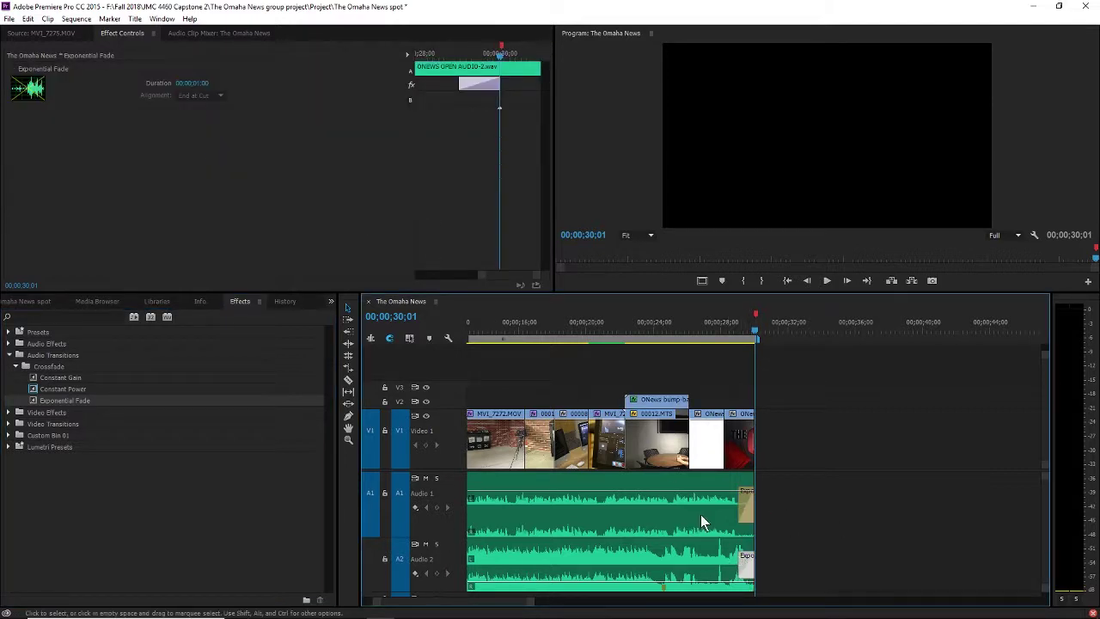
Step: Play the spot's ending, then shorten the closing fades to 21 frames on Audio 2 and 23 frames on Audio 1
left_click(699, 319)
key("space")
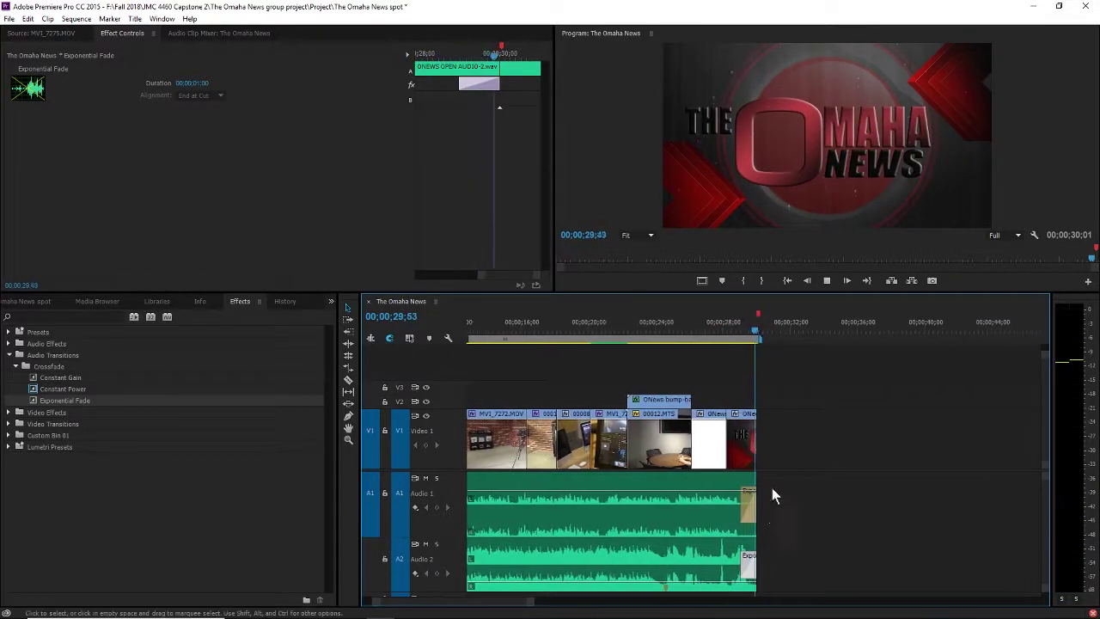
left_click_drag(748, 564, 753, 565)
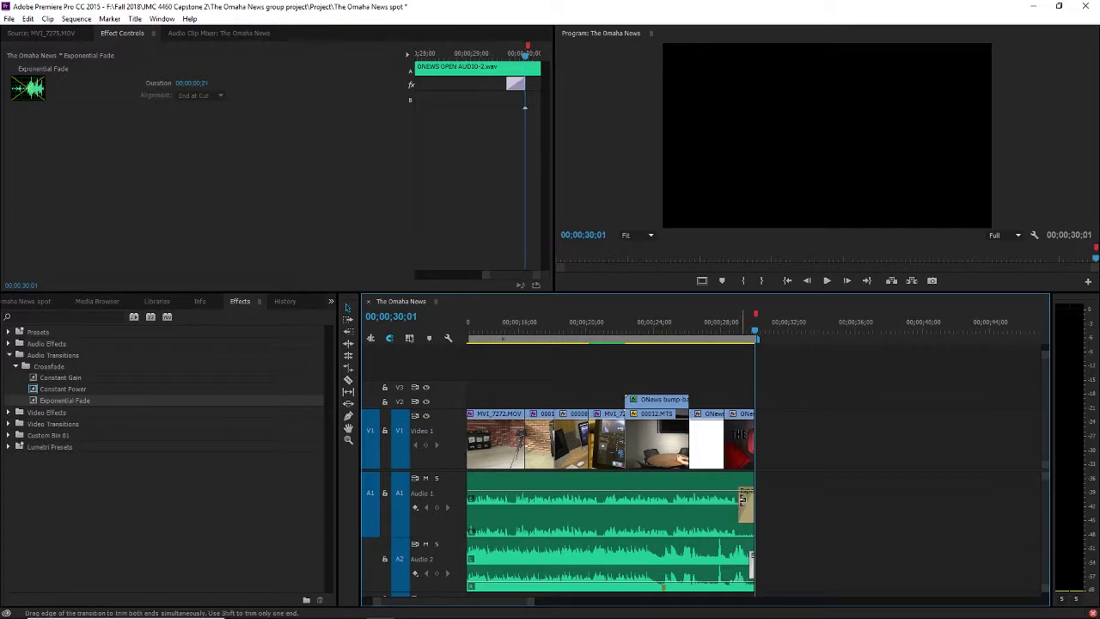
left_click_drag(749, 514, 752, 515)
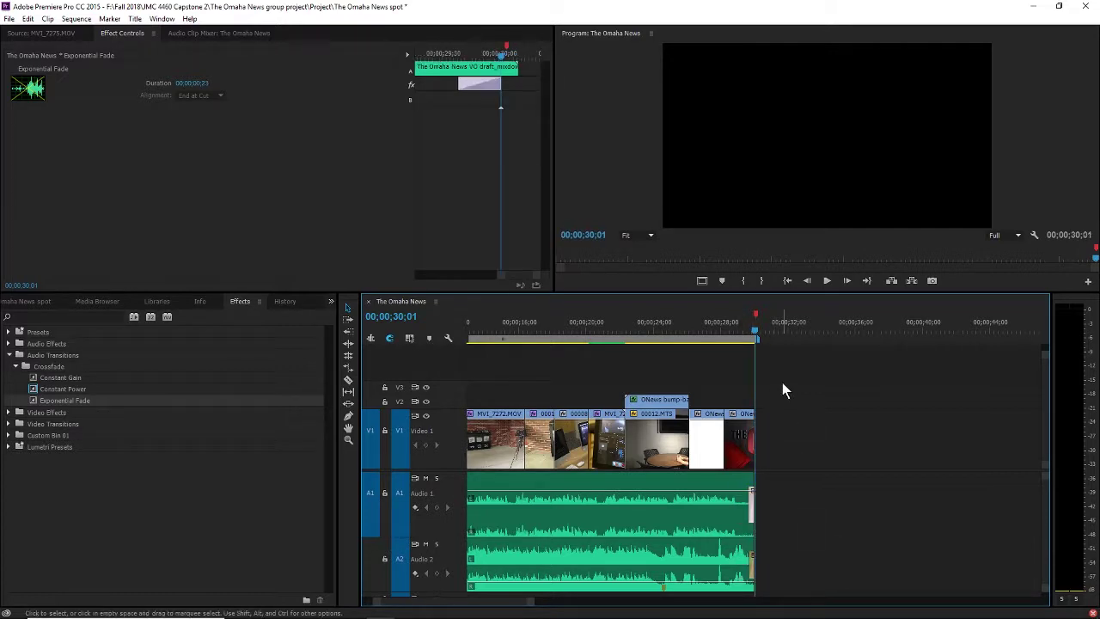
Step: Replay the last second in a magnified timeline, trim the Audio 2 fade to 17 frames and listen to the ending again
key("equal")
key("equal")
key("equal")
key("equal")
left_click(608, 329)
key("space")
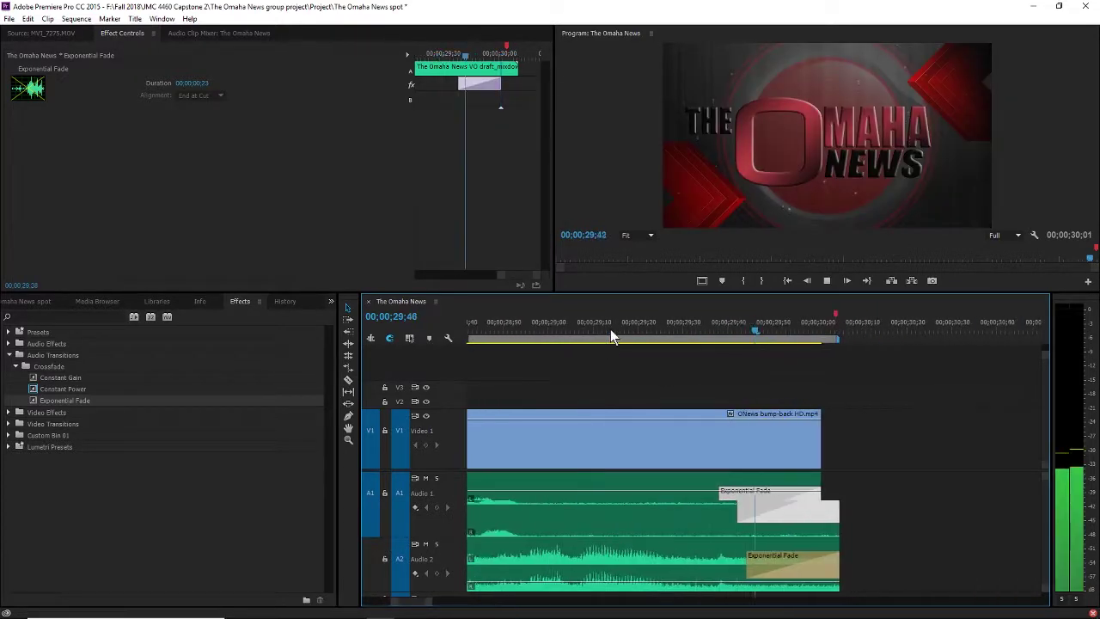
left_click(673, 560)
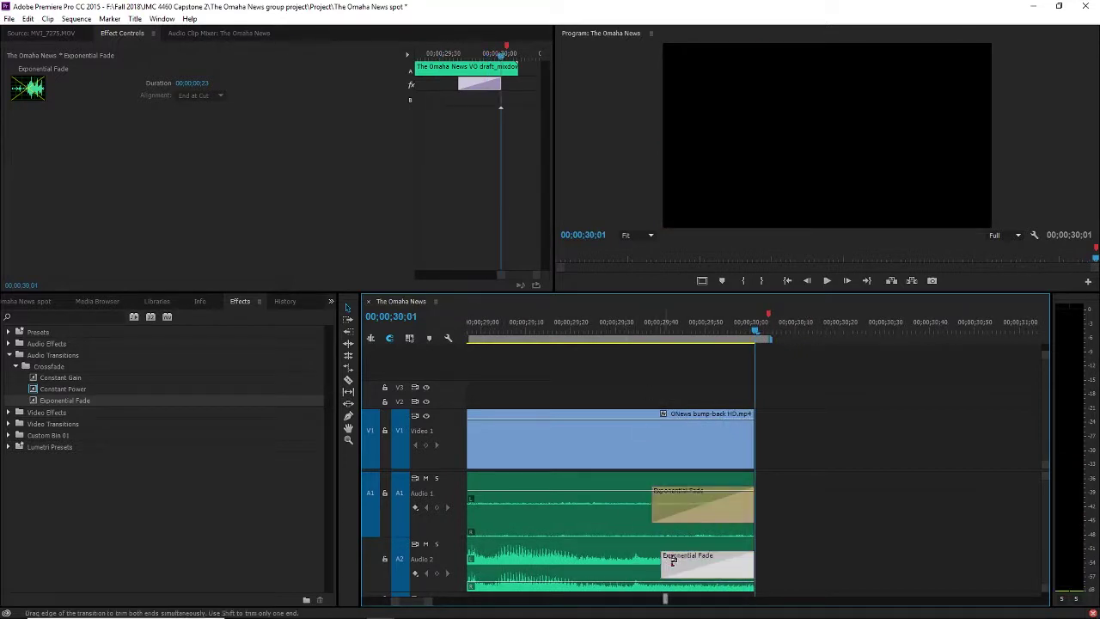
left_click_drag(672, 560, 681, 563)
left_click_drag(507, 331, 471, 336)
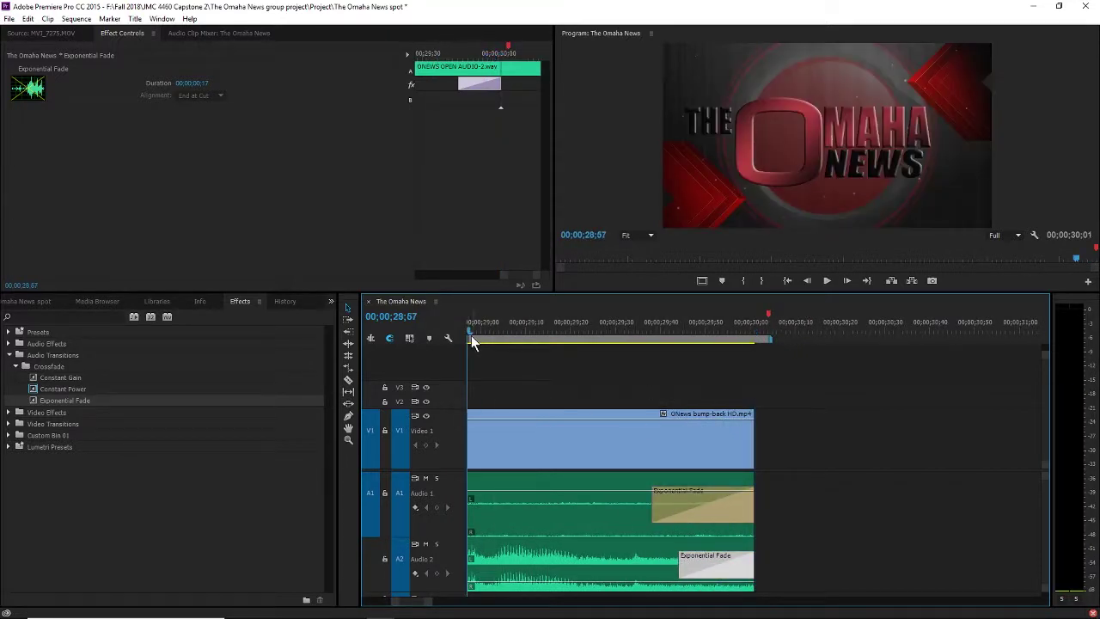
key("space")
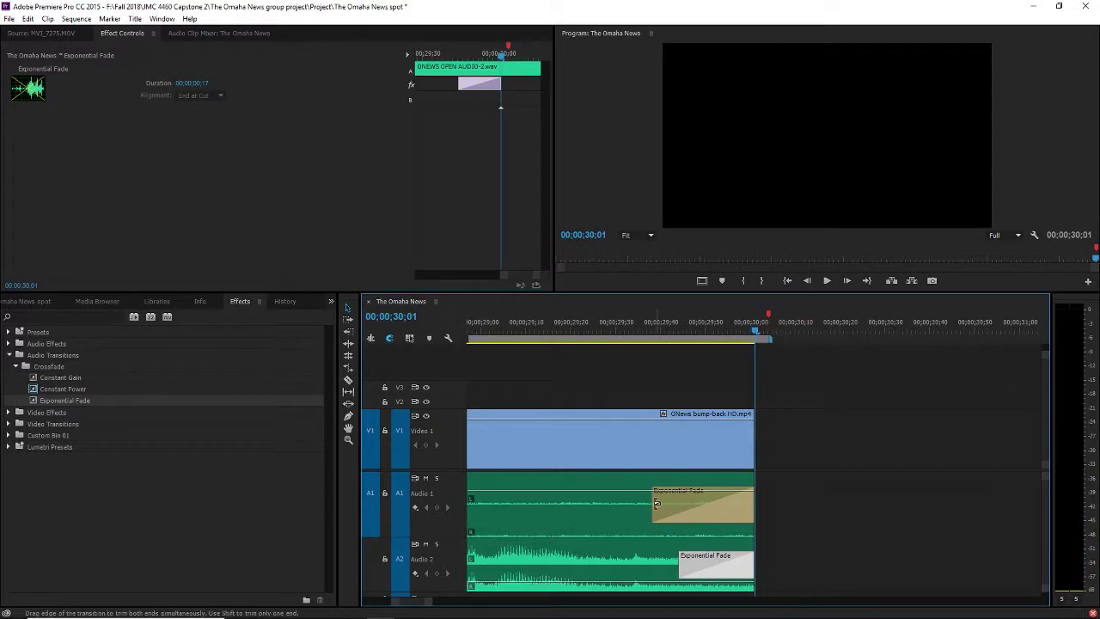
Step: Trim the Audio 1 fade to 17 frames and replay the spot's ending
left_click_drag(657, 503, 679, 505)
mouse_move(506, 330)
left_mouse_down()
mouse_move(469, 335)
mouse_move(485, 332)
left_mouse_up()
key("space")
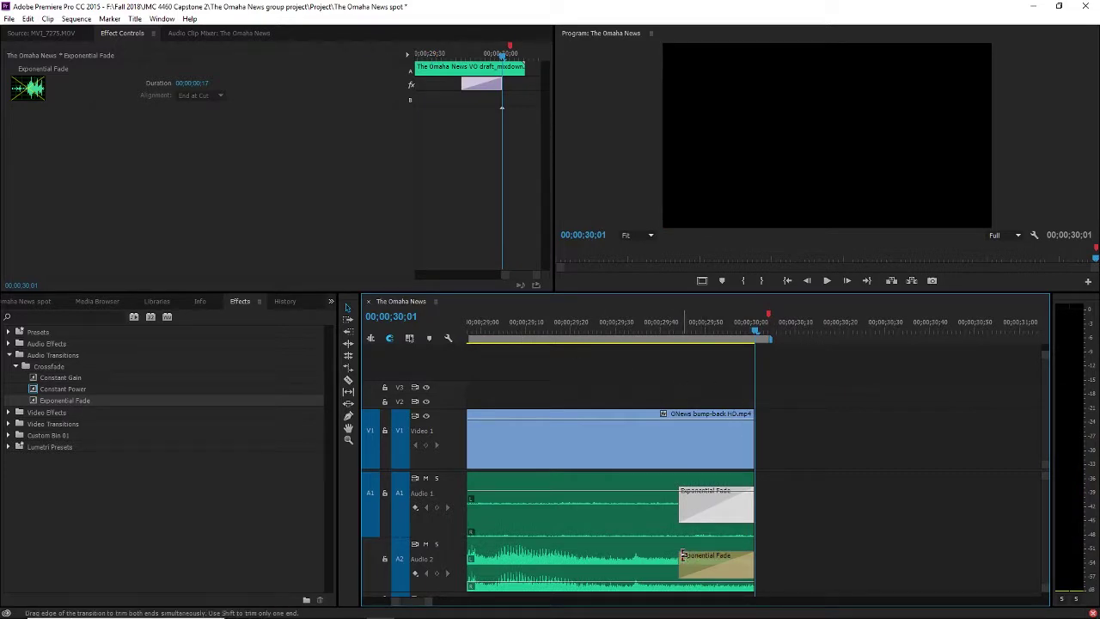
Step: Shorten the Exponential Fades on both Audio 2 and Audio 1 to 11 frames
left_click_drag(684, 555, 706, 557)
left_click(690, 496)
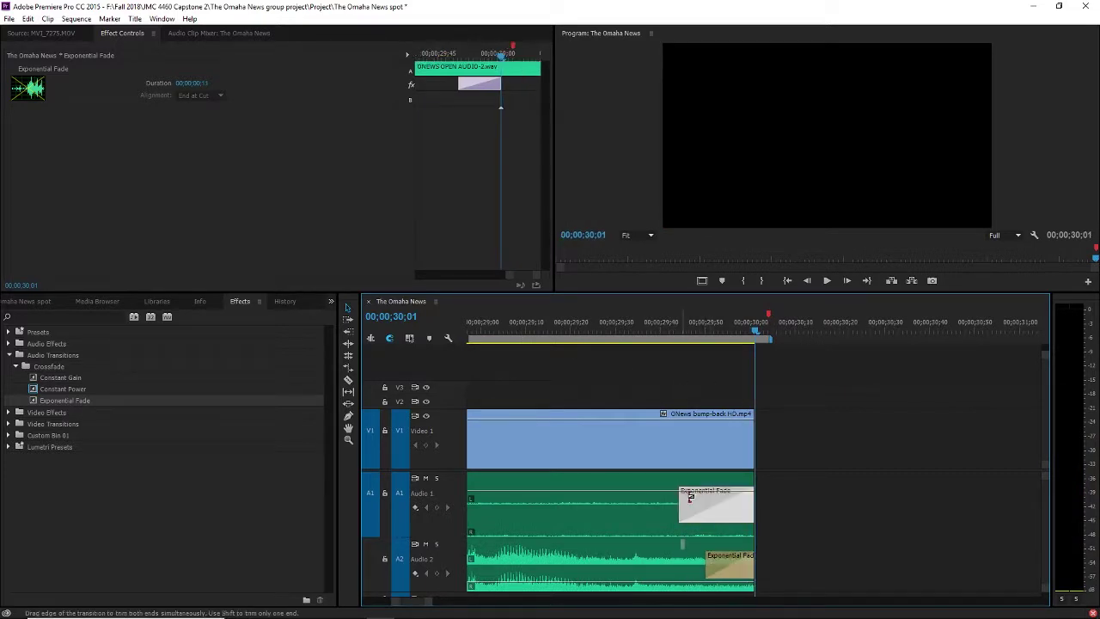
left_click_drag(690, 496, 717, 497)
key("minus")
key("minus")
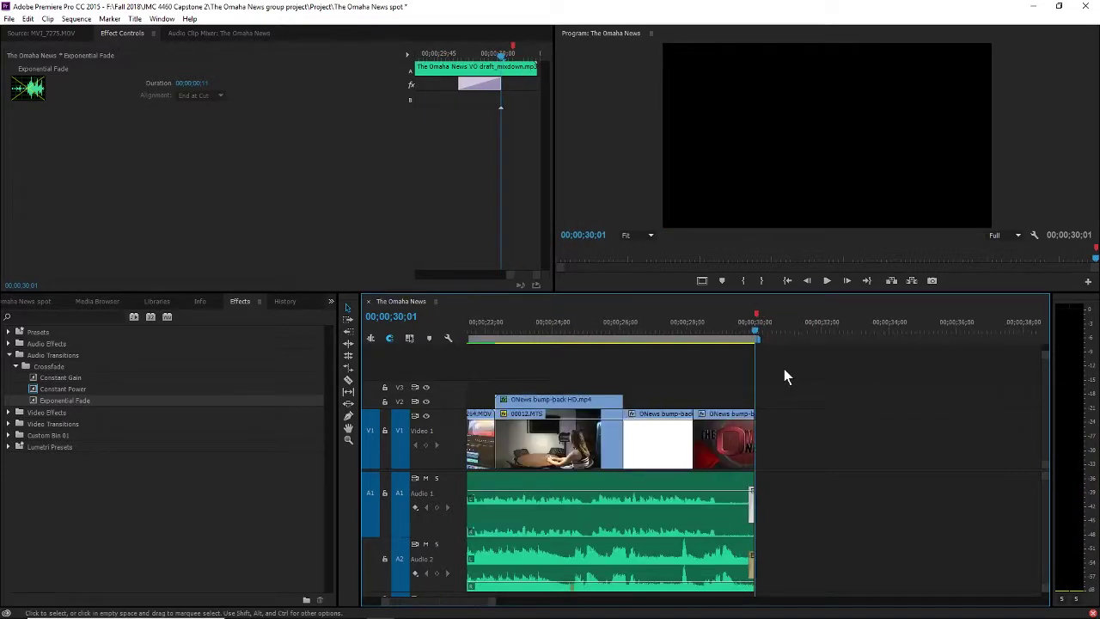
Step: Play the spot from the beginning through to the wide interview shot MVI_7276.MOV
key("minus")
key("minus")
left_click(595, 327)
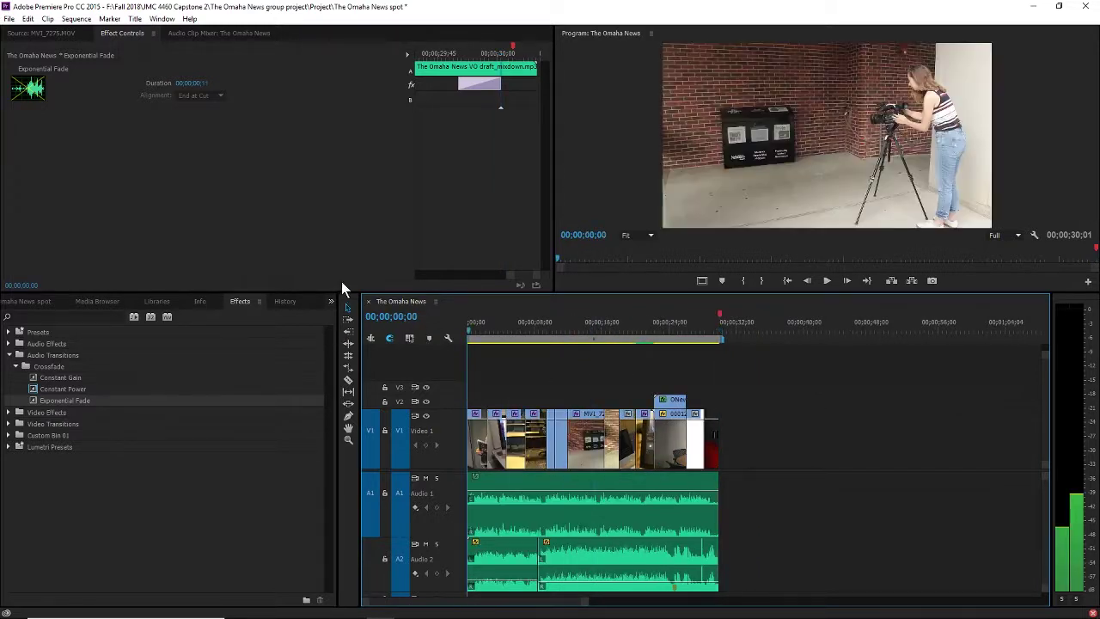
left_click_drag(538, 319, 378, 318)
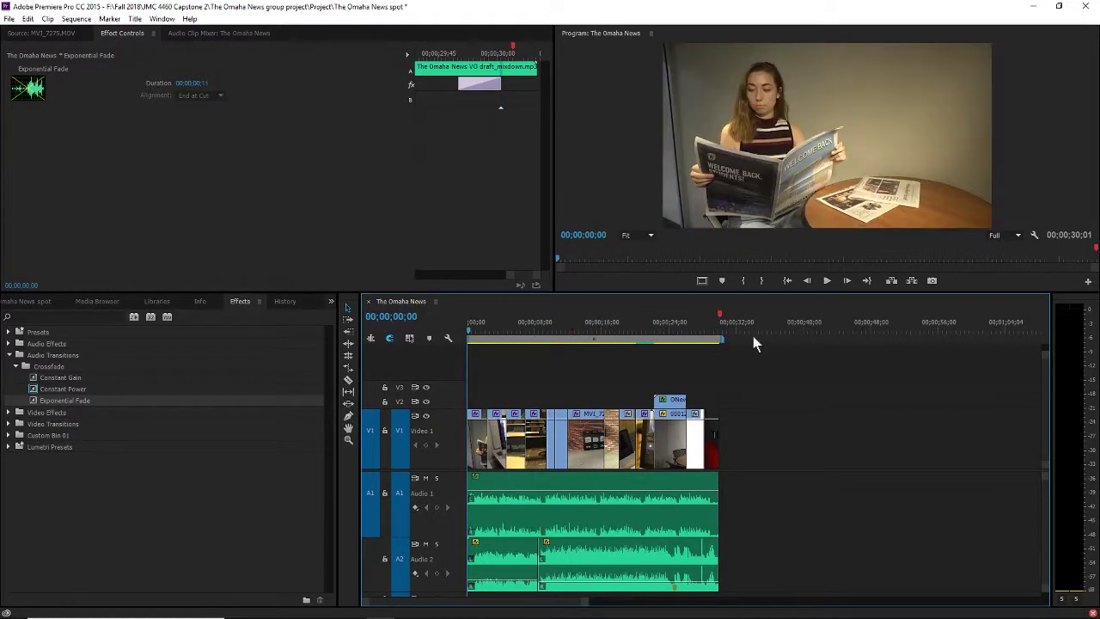
key("space")
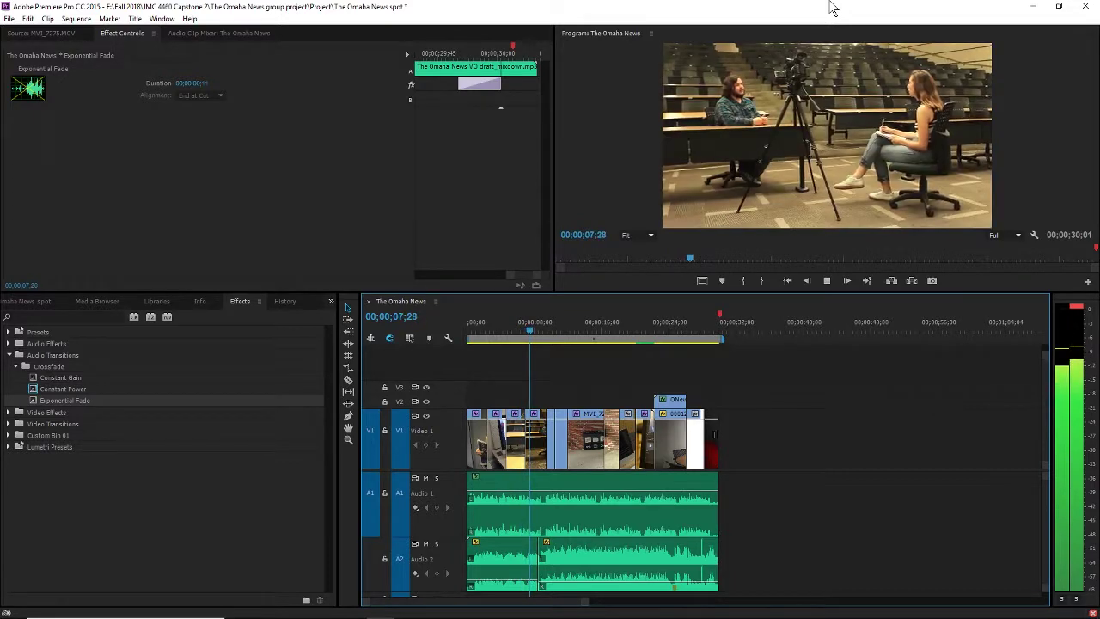
key("space")
Step: Apply the Warp Stabilizer effect to MVI_7276.MOV, render the sequence and play back the interview shot
key("=")
key("=")
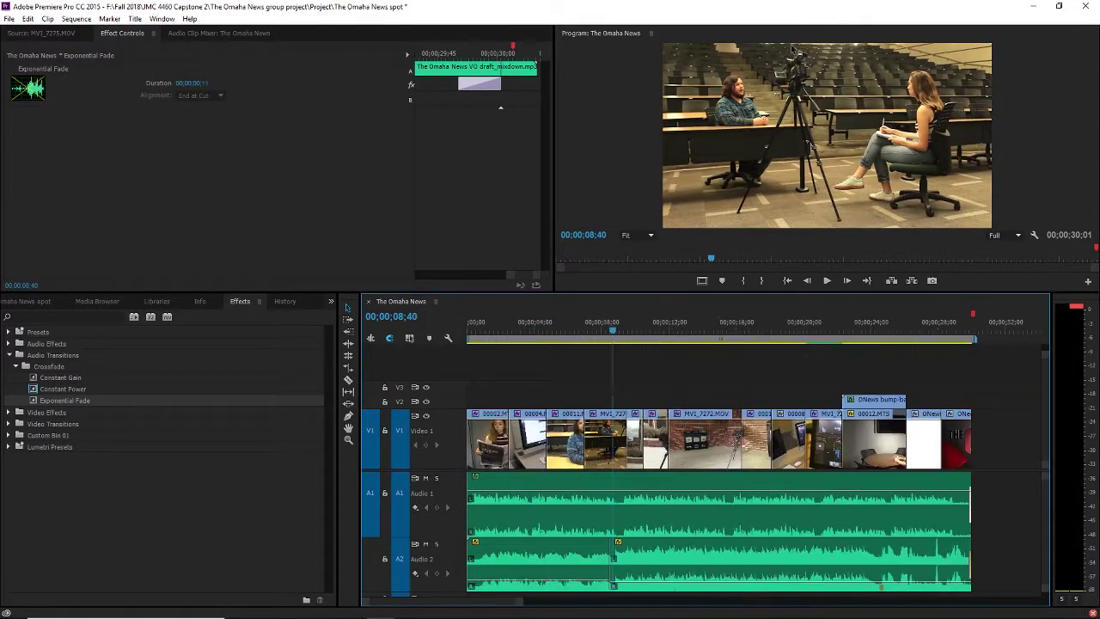
left_click(54, 314)
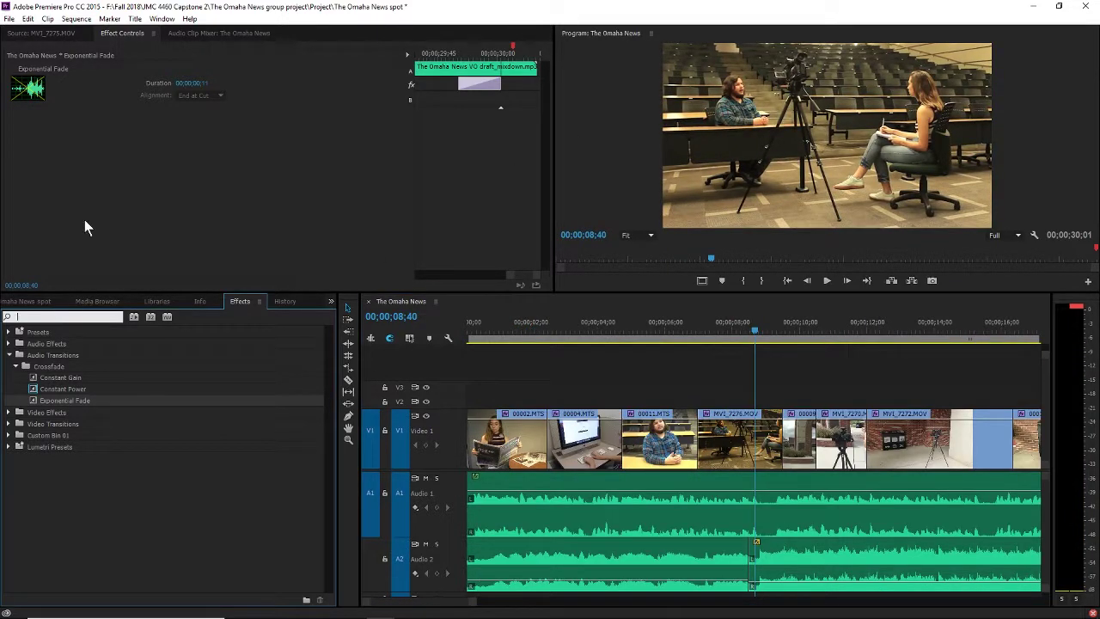
type("warp")
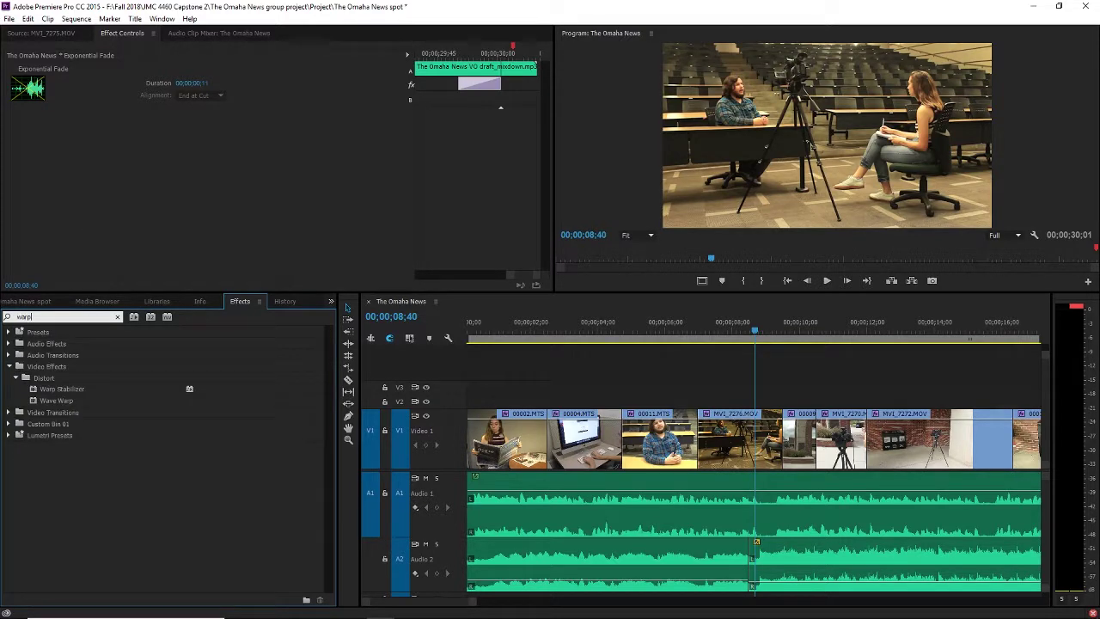
left_click(135, 391)
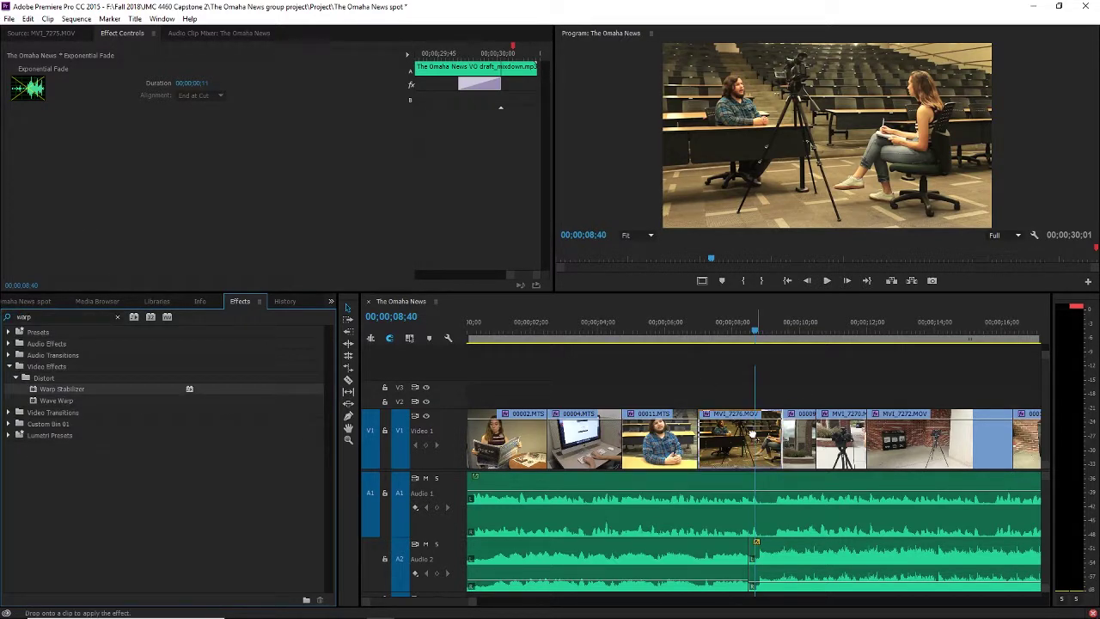
left_click_drag(751, 435, 751, 435)
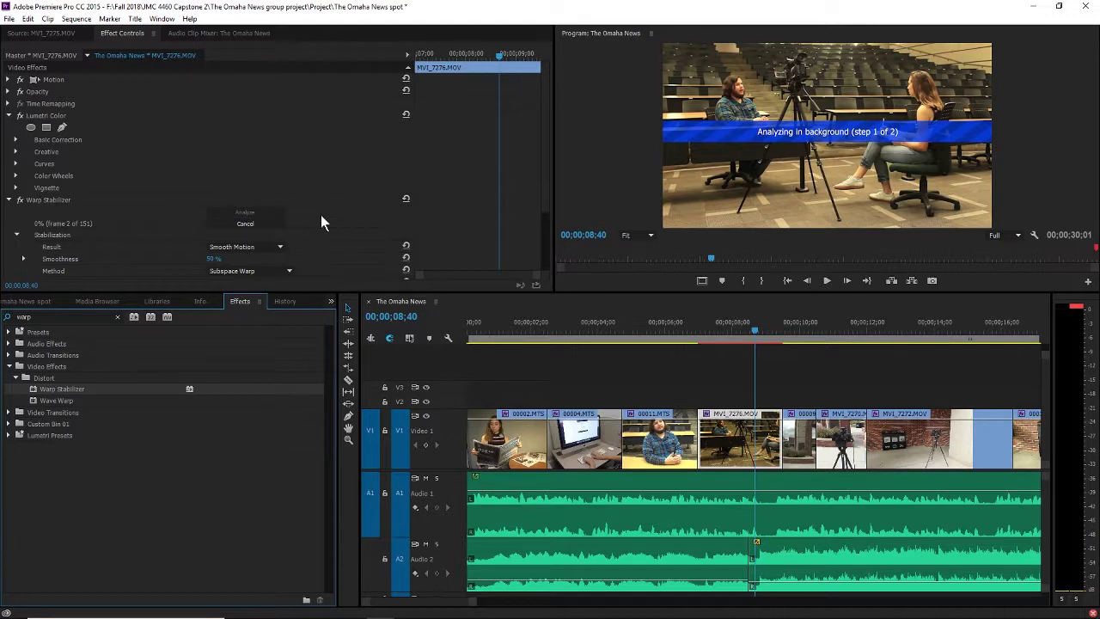
key("Return")
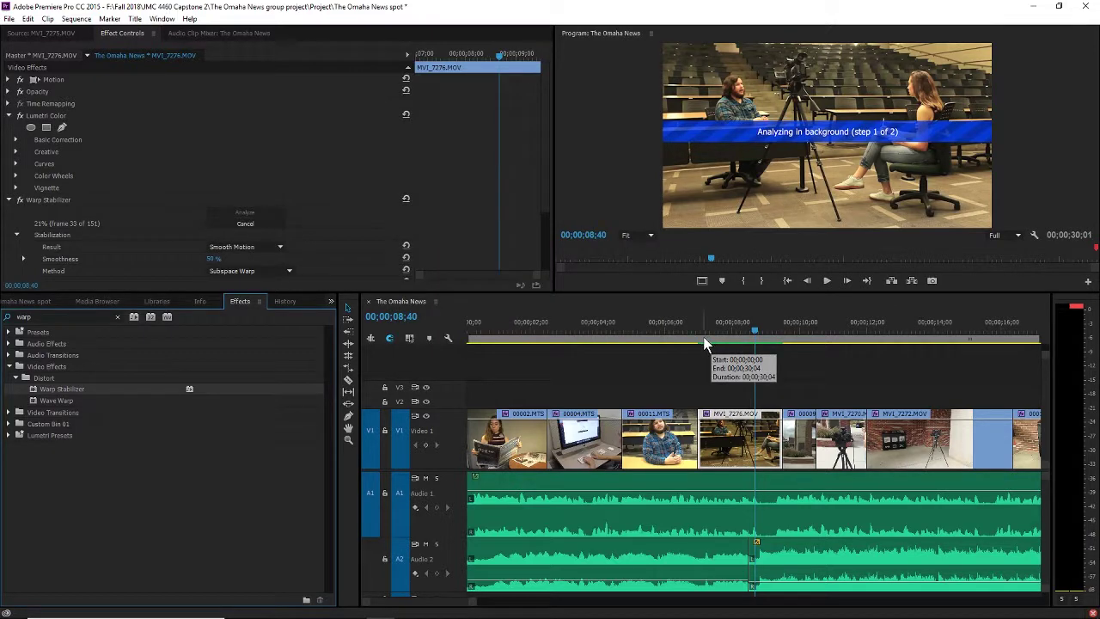
left_click(698, 329)
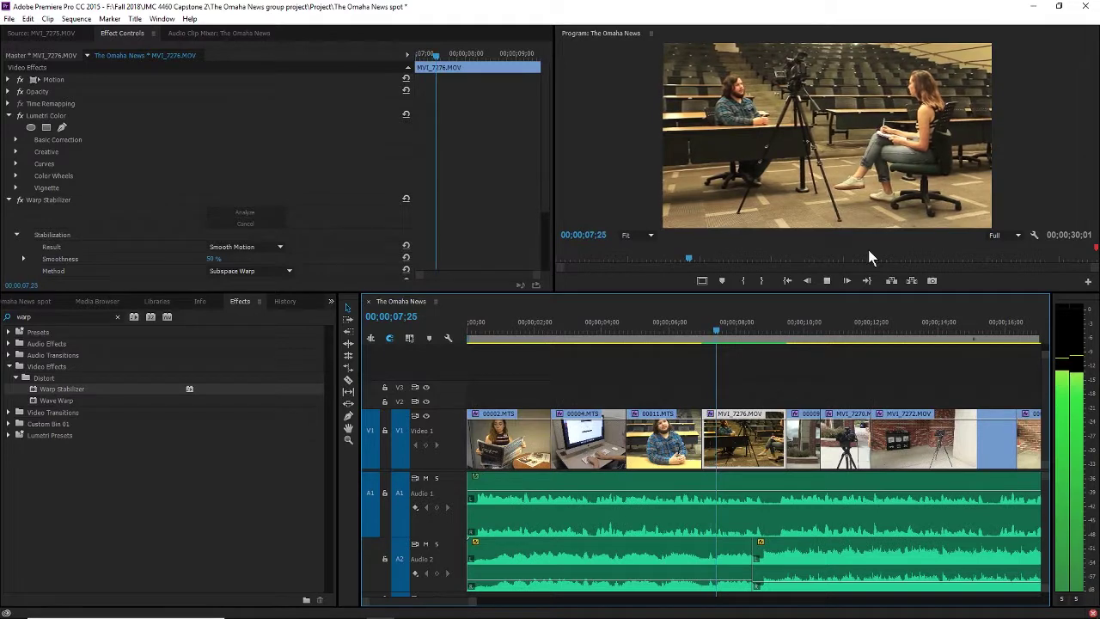
key("space")
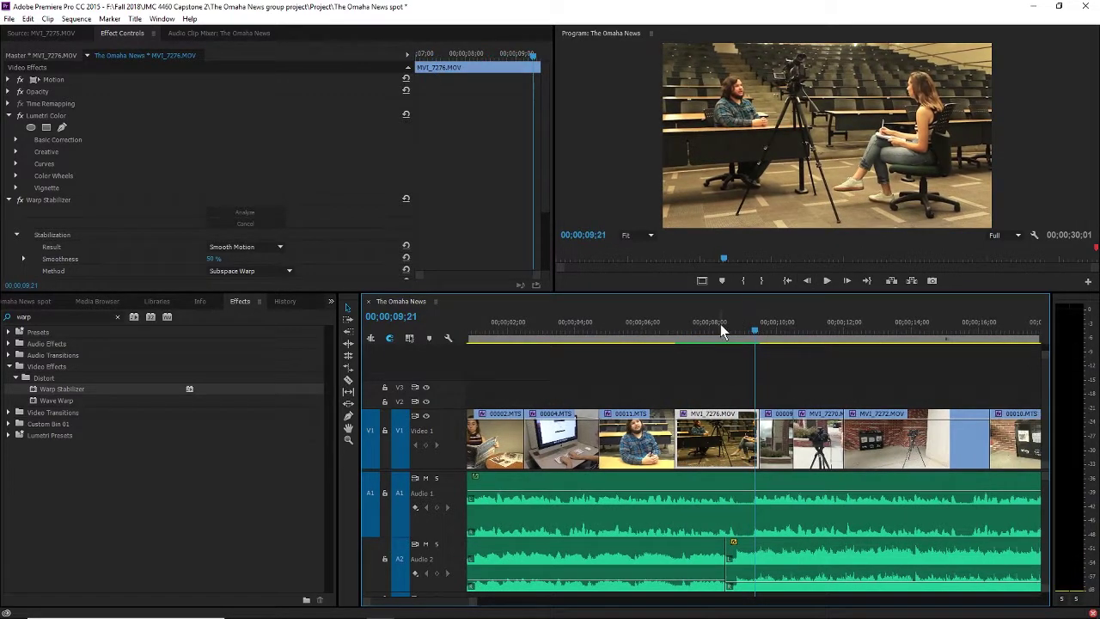
Step: Try to color match 00011.MTS and MVI_7276.MOV in the Color workspace, lowering Exposure to -0.5 on each clip
mouse_move(717, 326)
left_mouse_down()
mouse_move(682, 338)
mouse_move(720, 339)
mouse_move(680, 337)
mouse_move(722, 337)
left_mouse_up()
left_click(630, 342)
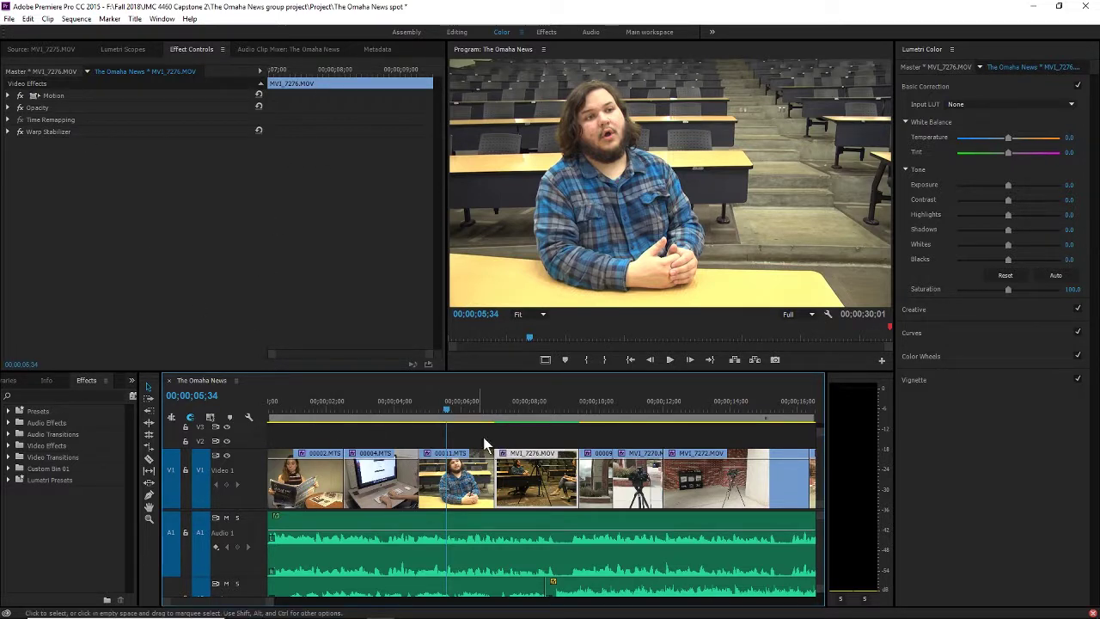
left_click_drag(494, 407, 514, 427)
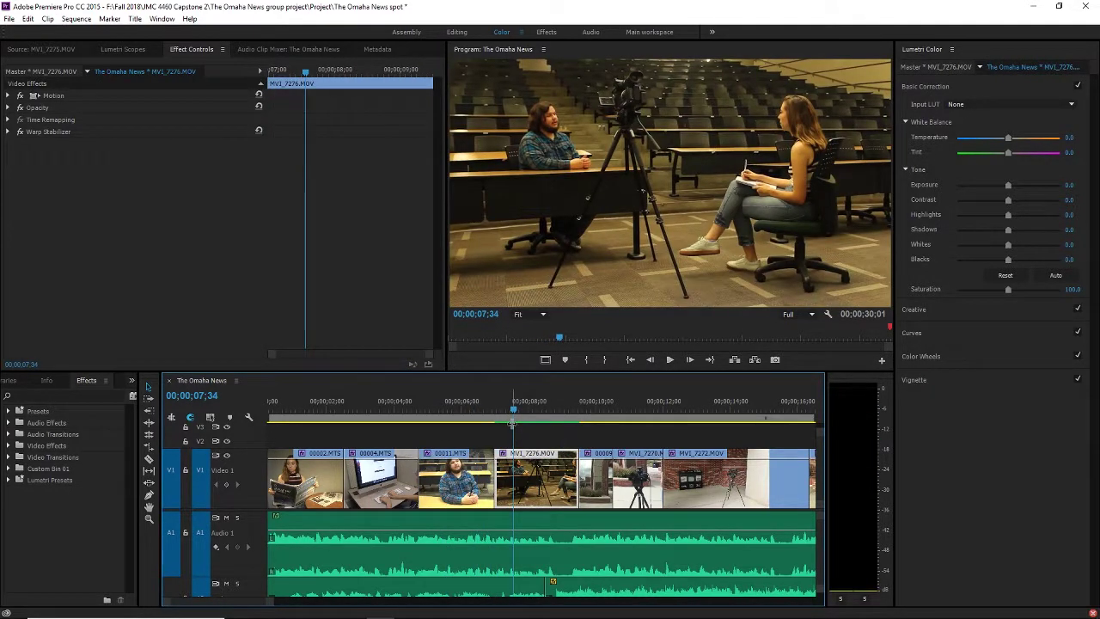
left_click(465, 409)
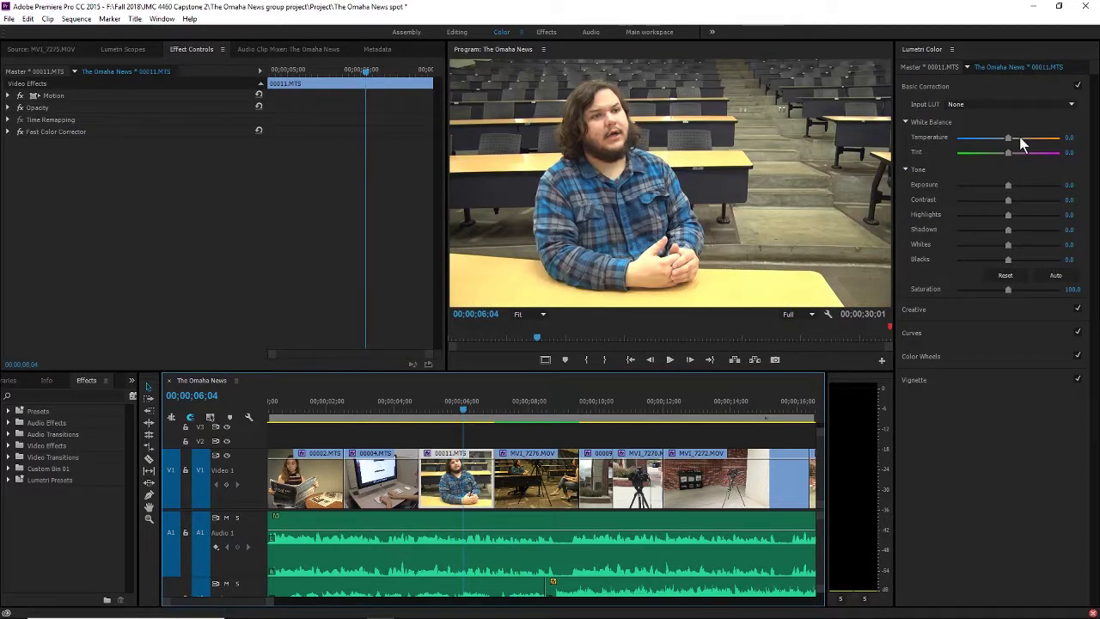
mouse_move(1005, 184)
left_mouse_down()
mouse_move(981, 188)
mouse_move(1003, 189)
left_mouse_up()
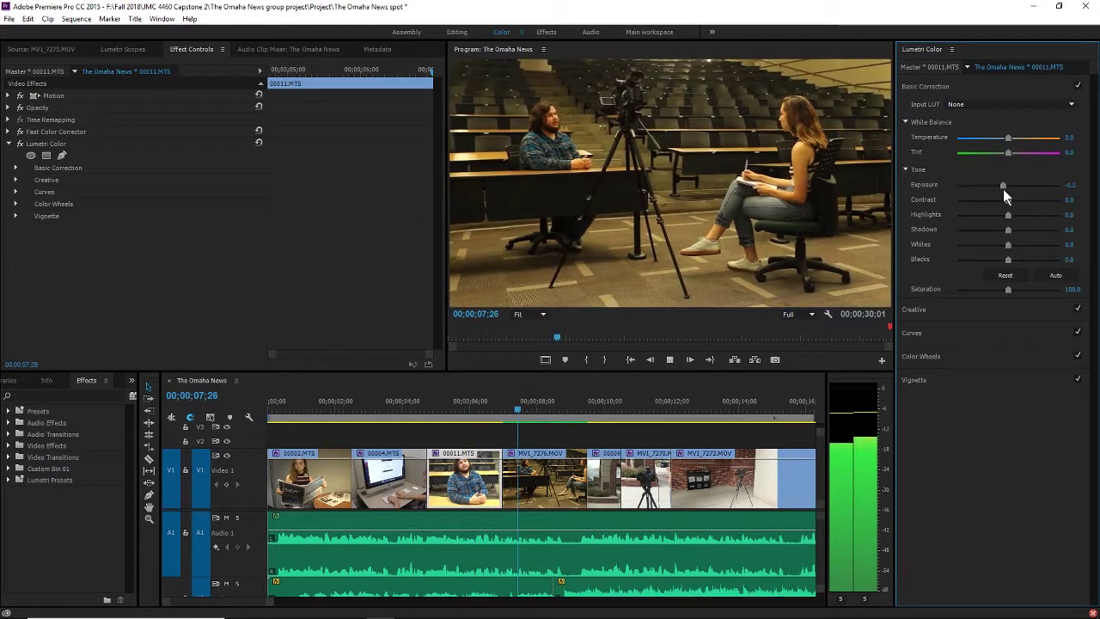
key("space")
left_click(1004, 186)
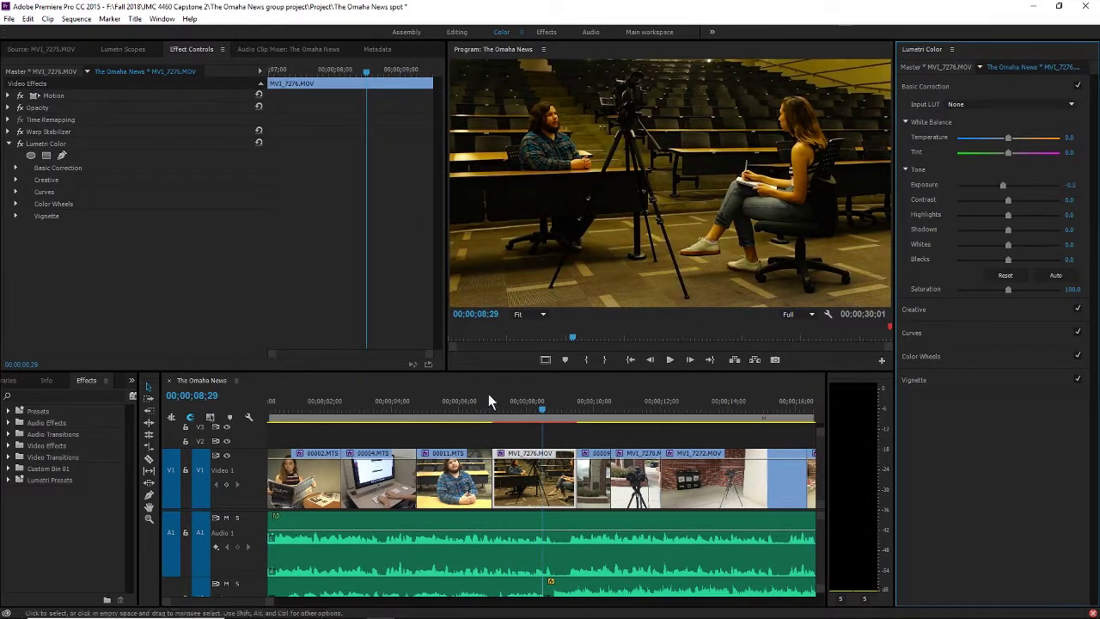
left_click(455, 401)
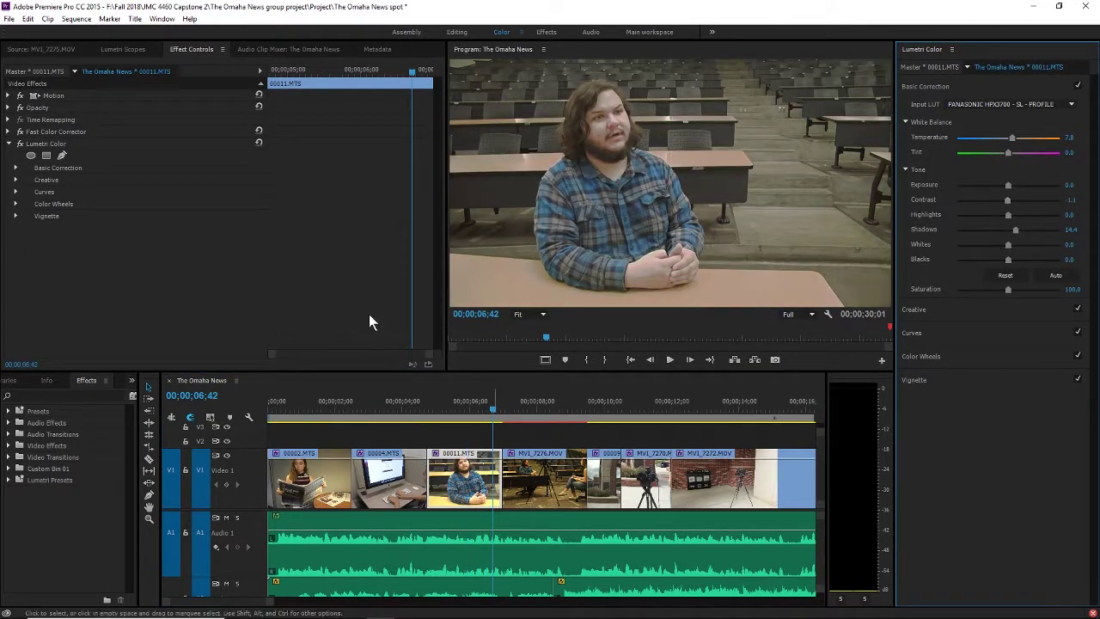
Step: Remove the Lumetri Color effect from both 00011.MTS and MVI_7276.MOV
left_click(56, 143)
key("Delete")
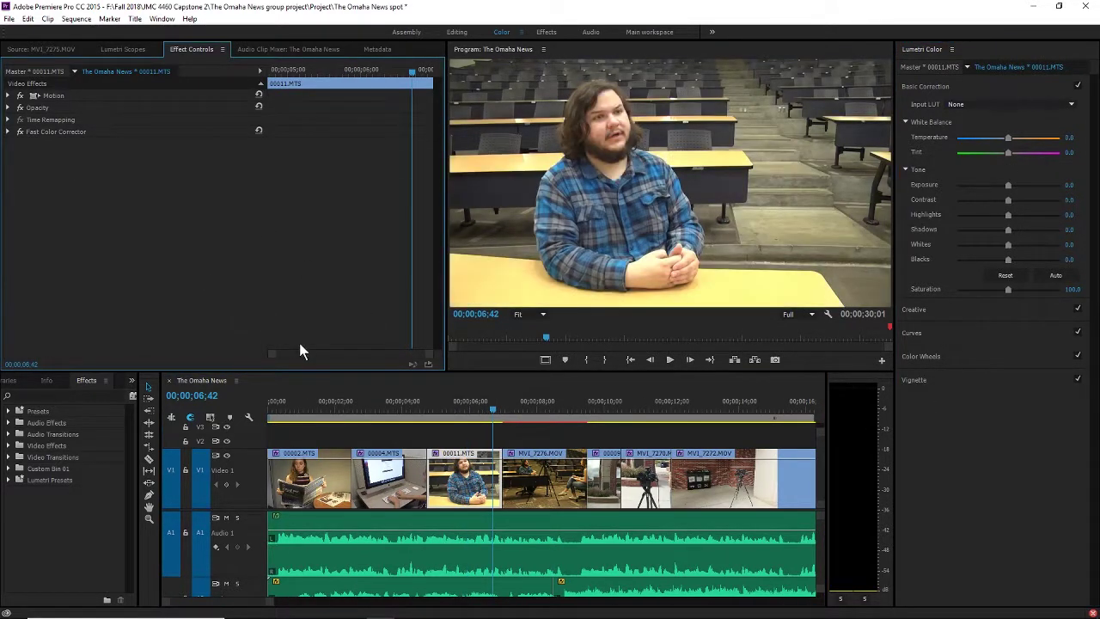
left_click(540, 471)
left_click(71, 143)
key("Delete")
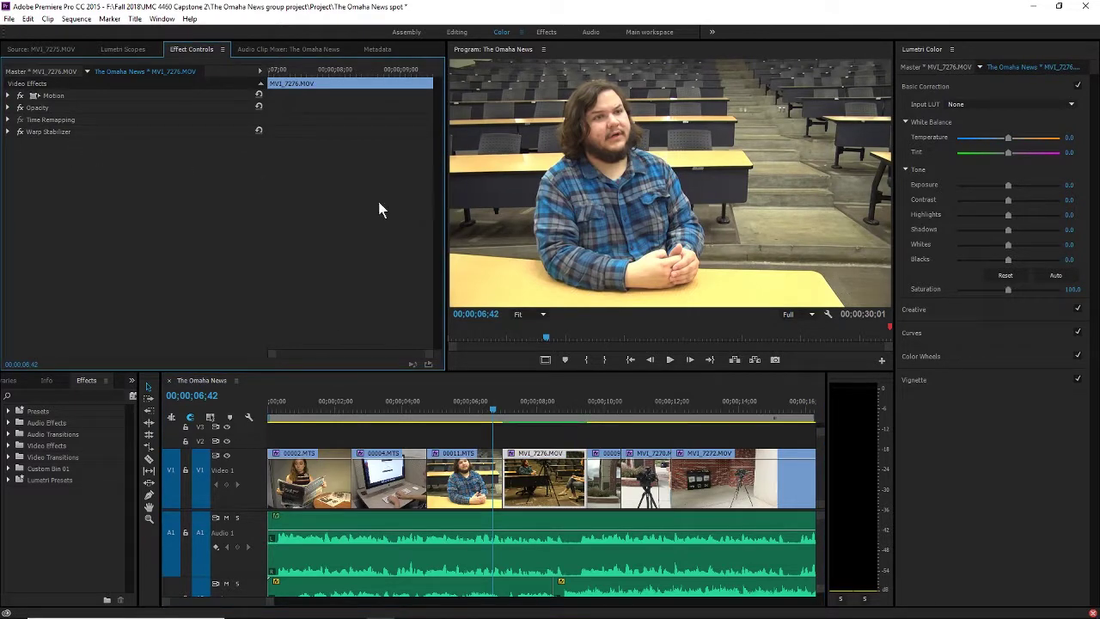
Step: Play the outdoor reporter shots from 00009.MTS into MVI_7272.MOV
left_click(597, 405)
scroll(598, 405, "down", 1)
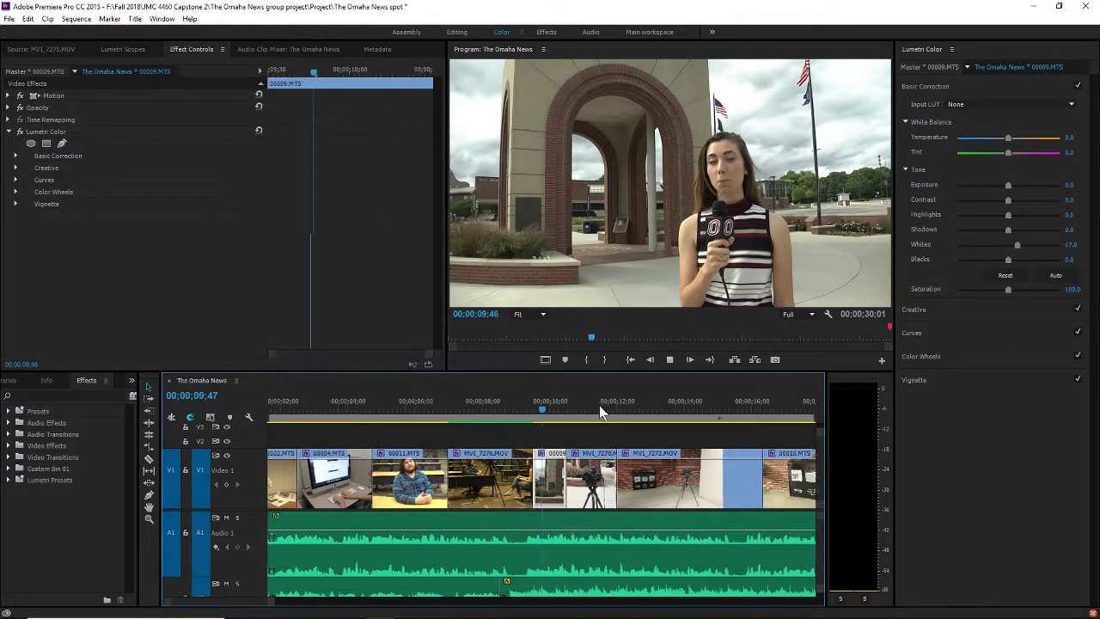
key("space")
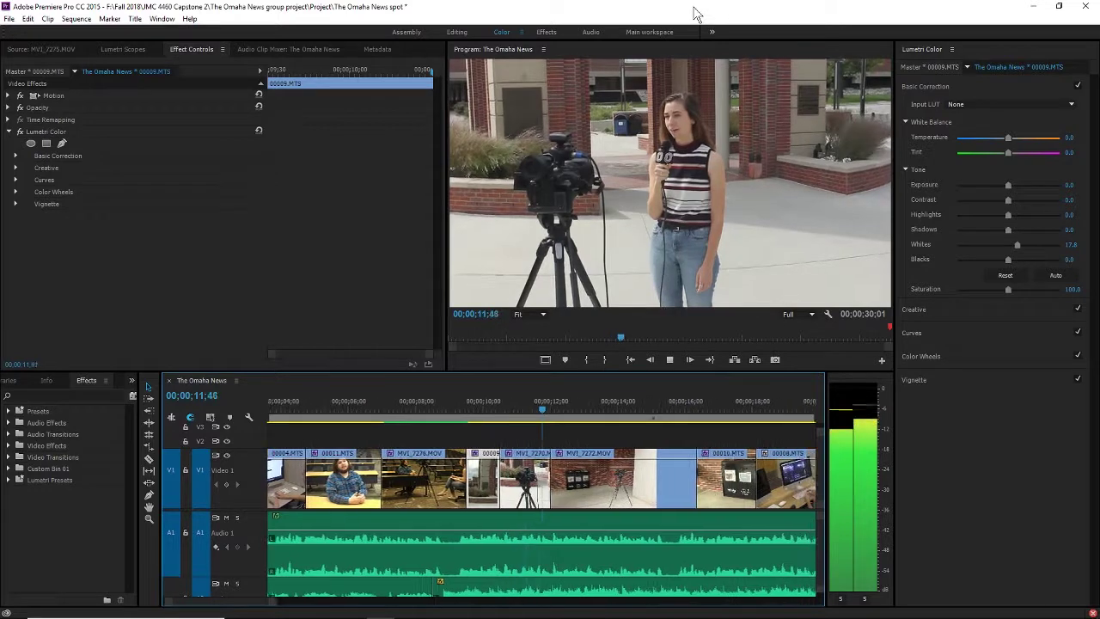
key("space")
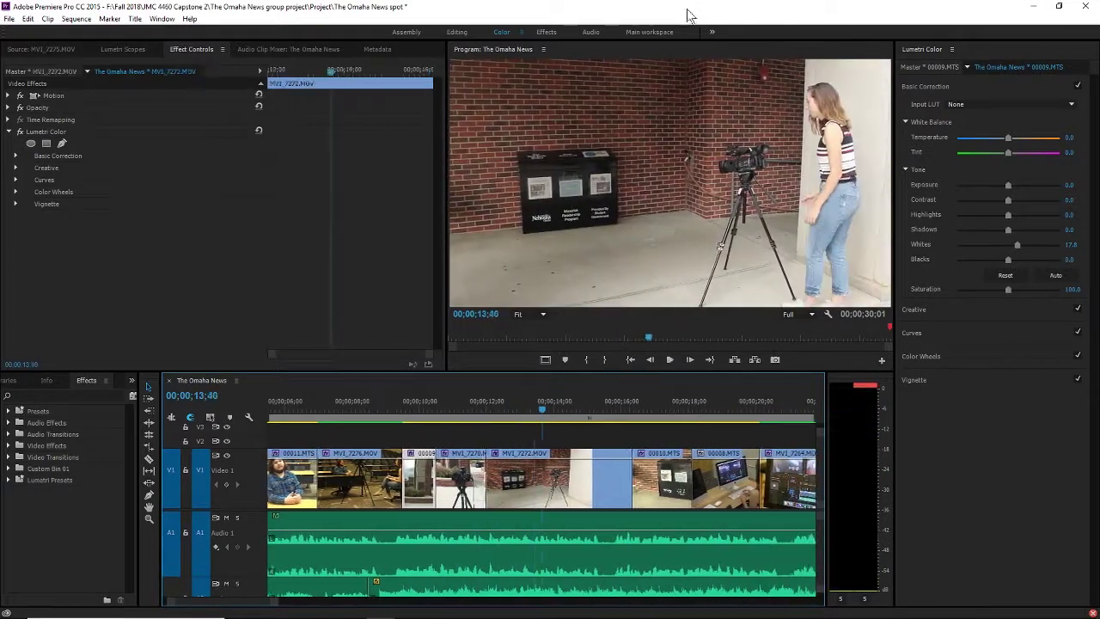
Step: Return to the Editing workspace, apply the Warp Stabilizer effect to MVI_7272.MOV and render the sequence
left_click(457, 34)
left_click(63, 316)
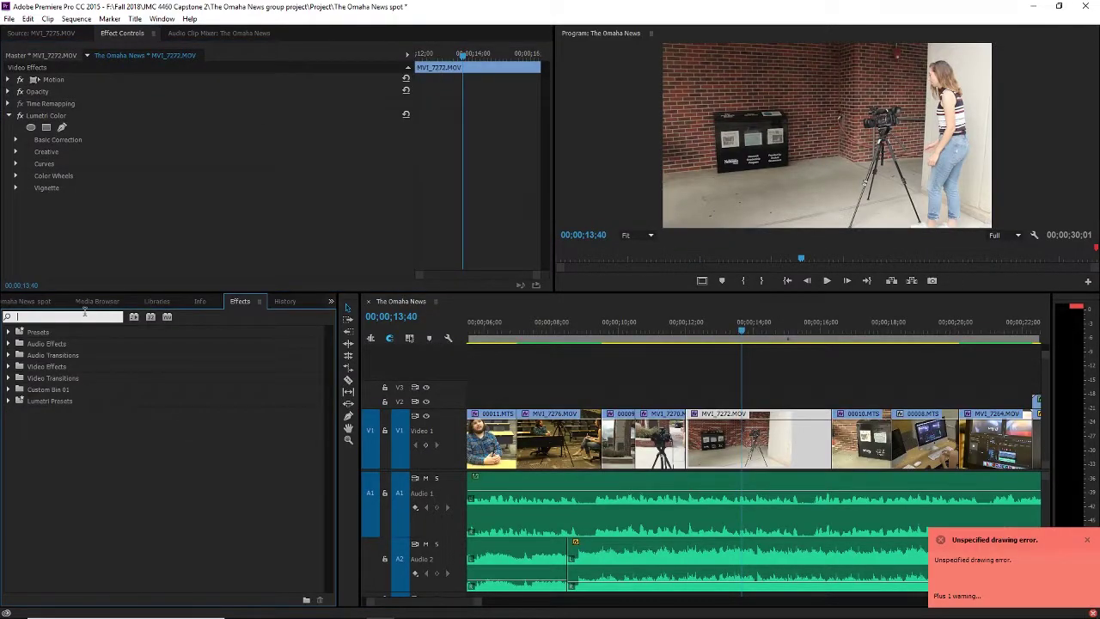
type("warp")
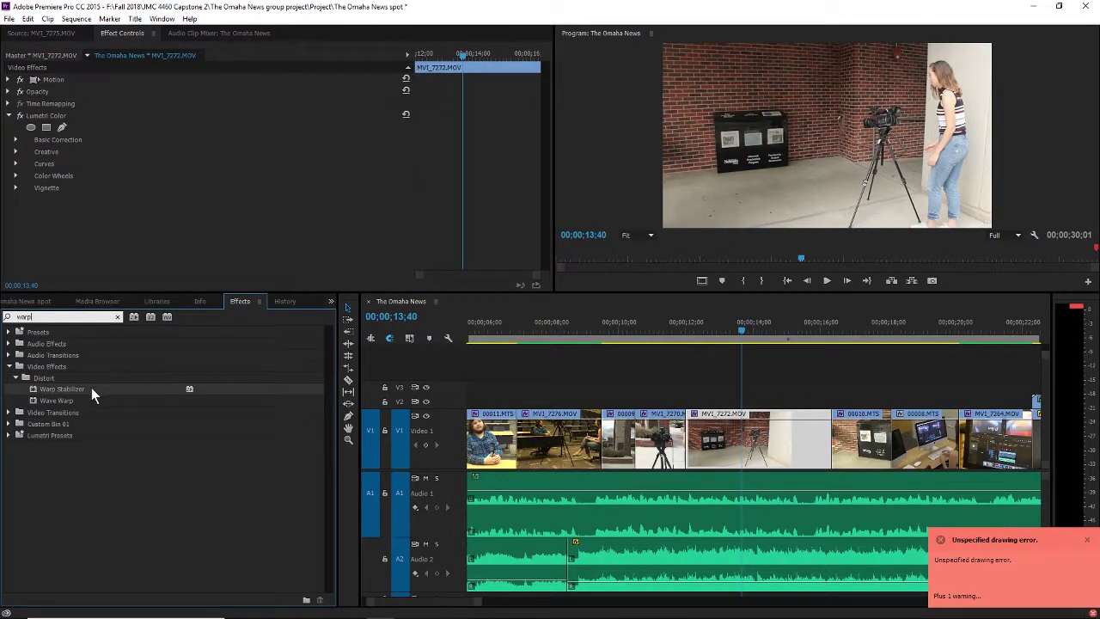
left_click_drag(91, 388, 740, 439)
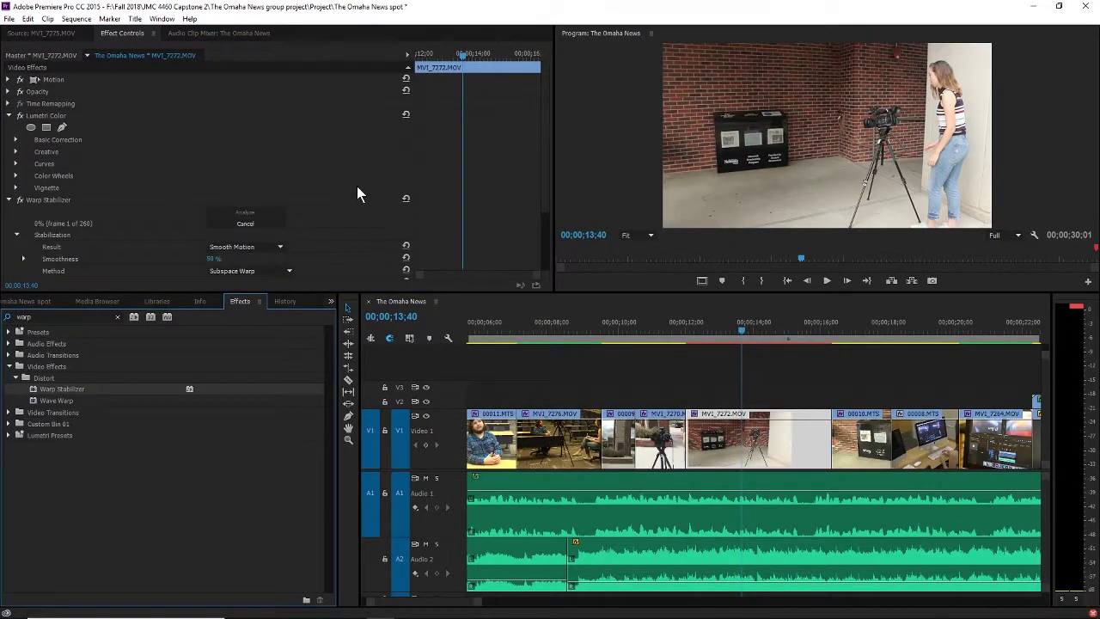
key("Return")
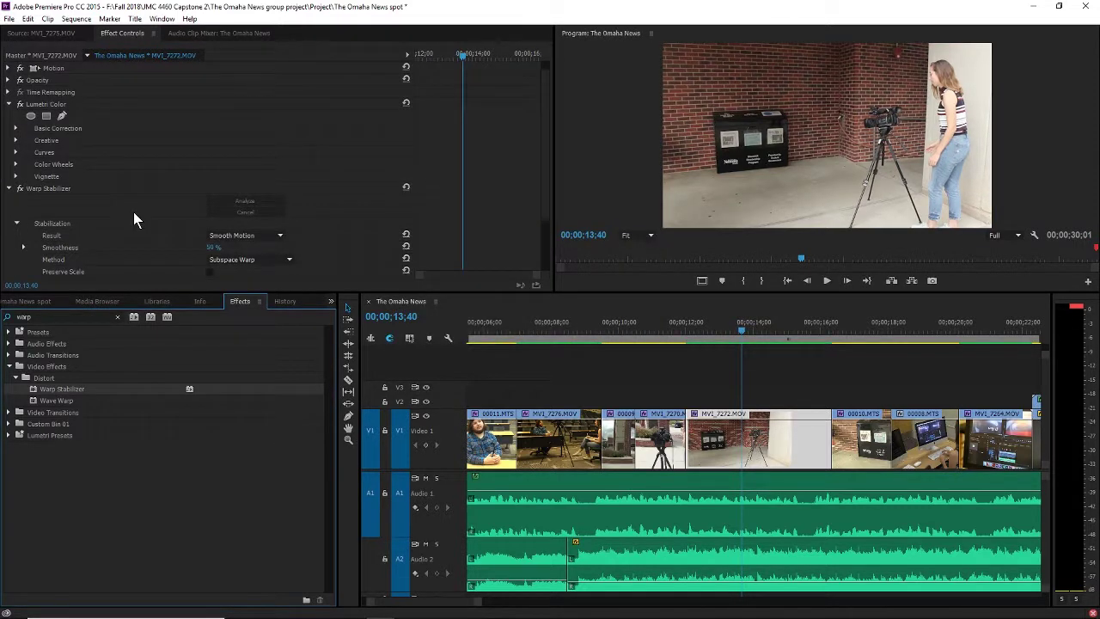
Step: Play the sequence from just before MVI_7272.MOV to the end of the TV-screen overlay shot
left_click(664, 331)
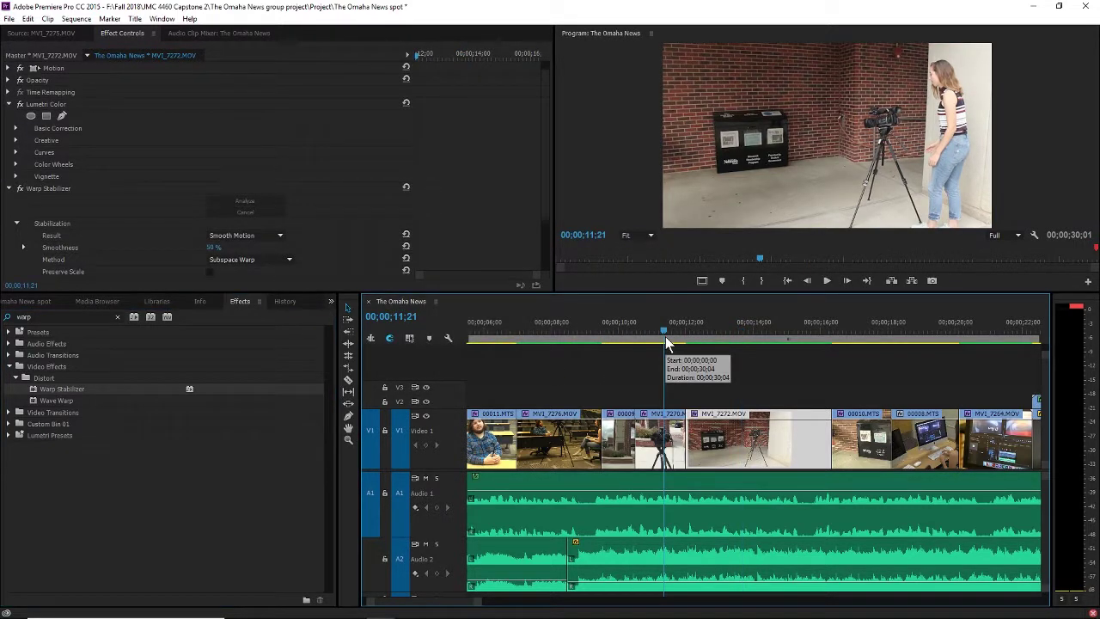
key("space")
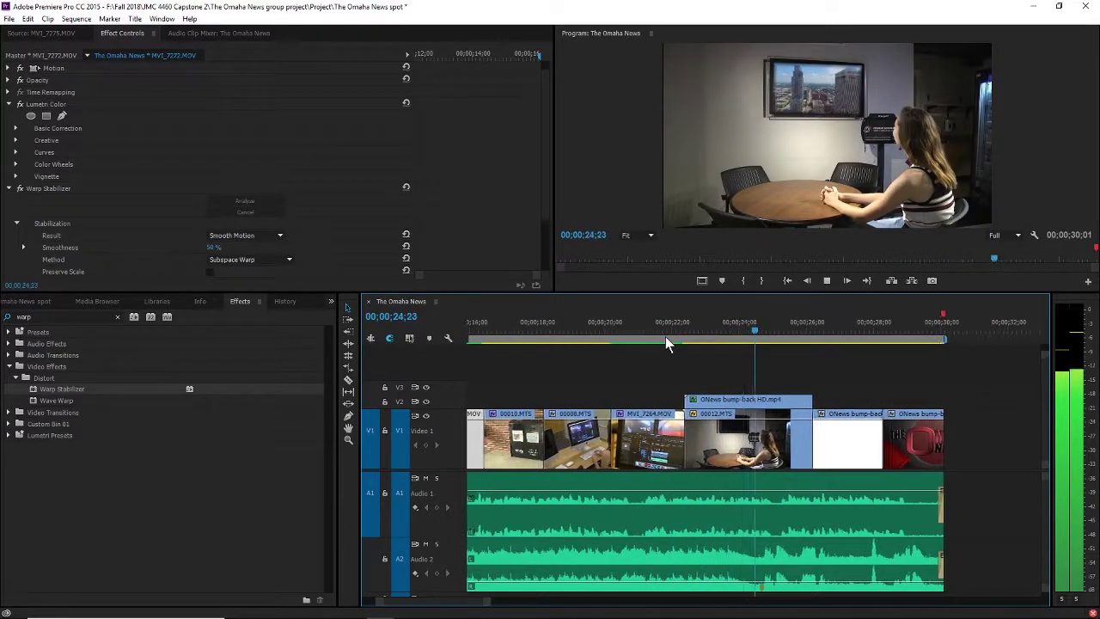
key("space")
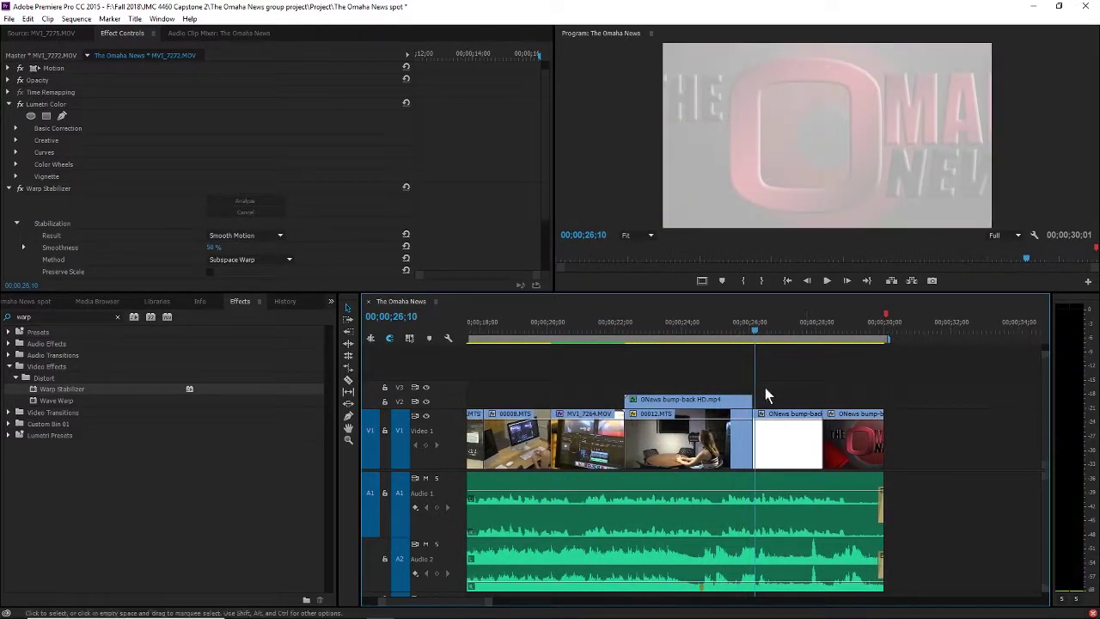
Step: Adjust the ONews bump-back HD.mp4 overlay on V2 to 3° rotation, scale 26 and an Edge Feather amount of 16
left_click(697, 332)
left_click(711, 399)
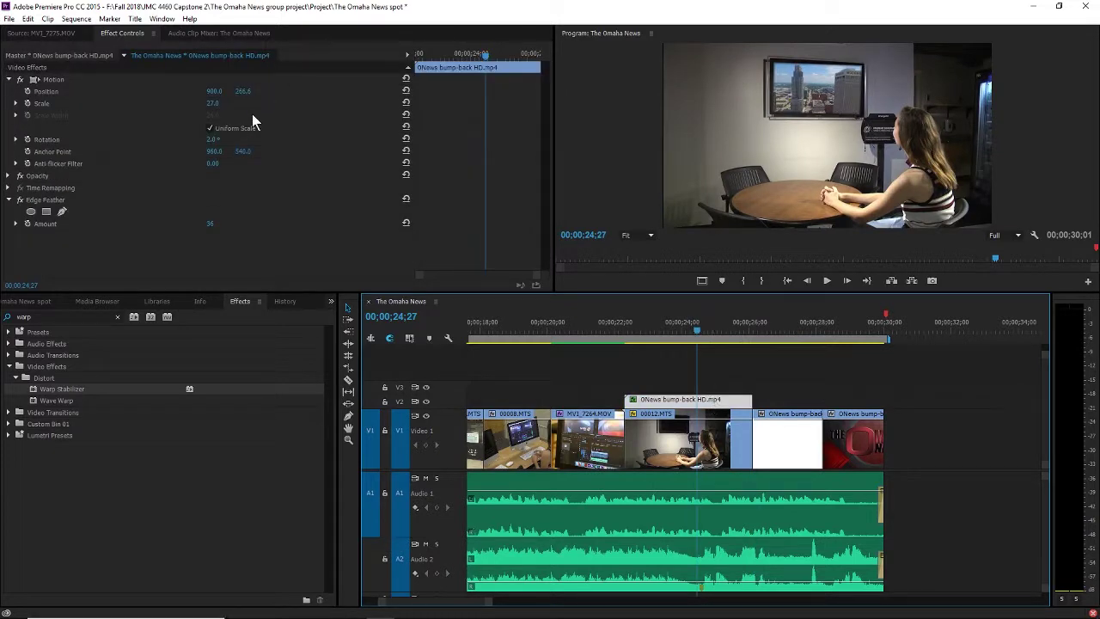
left_click_drag(212, 139, 213, 139)
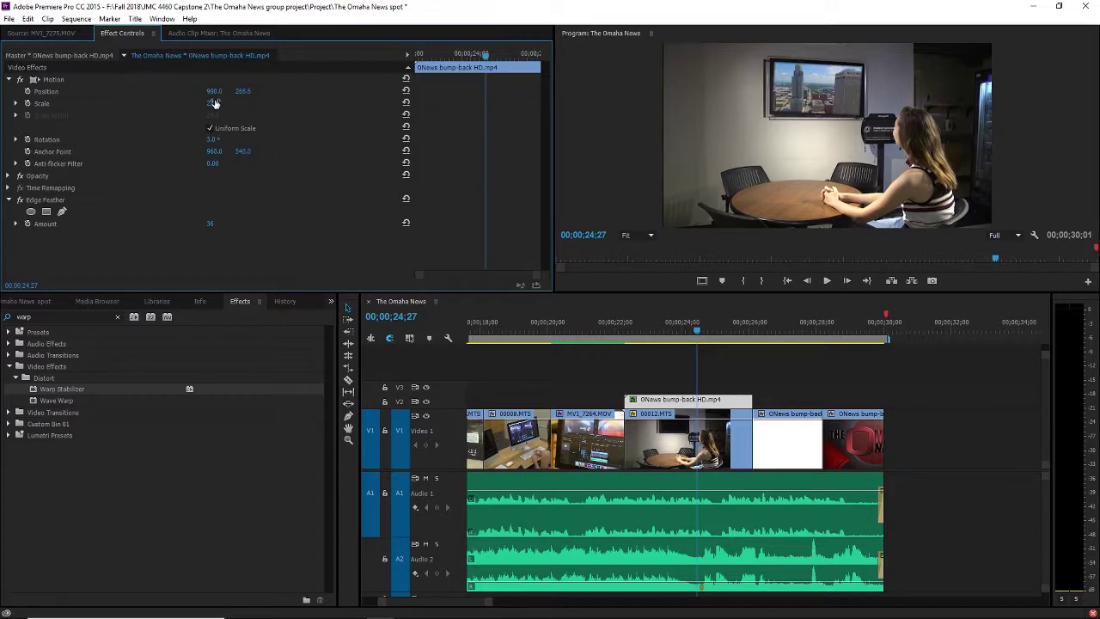
left_click_drag(212, 103, 225, 140)
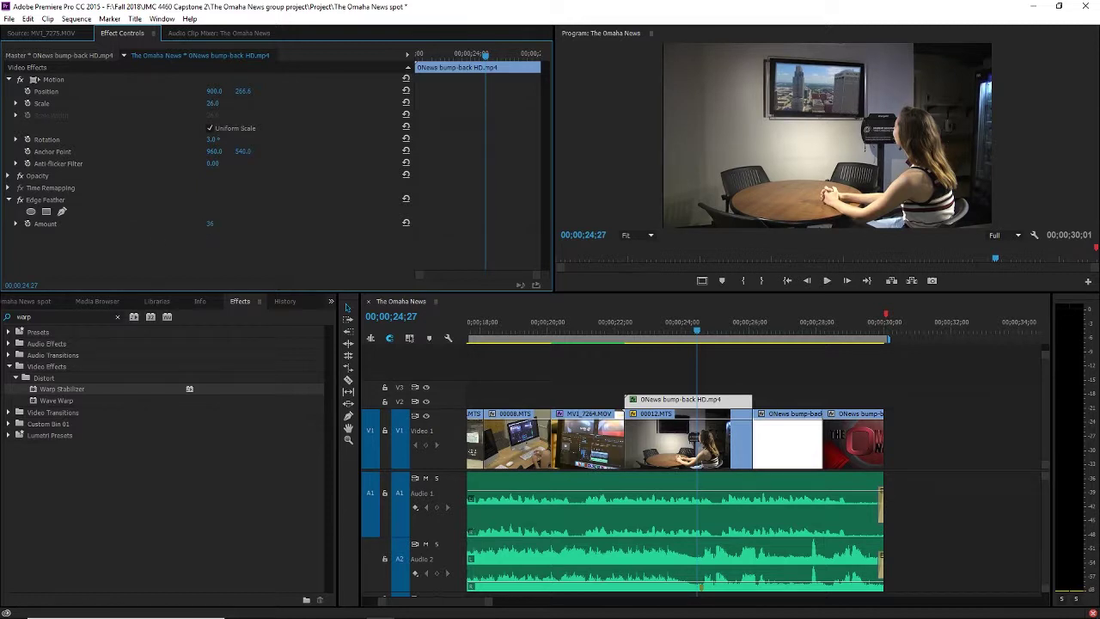
left_click_drag(210, 224, 203, 223)
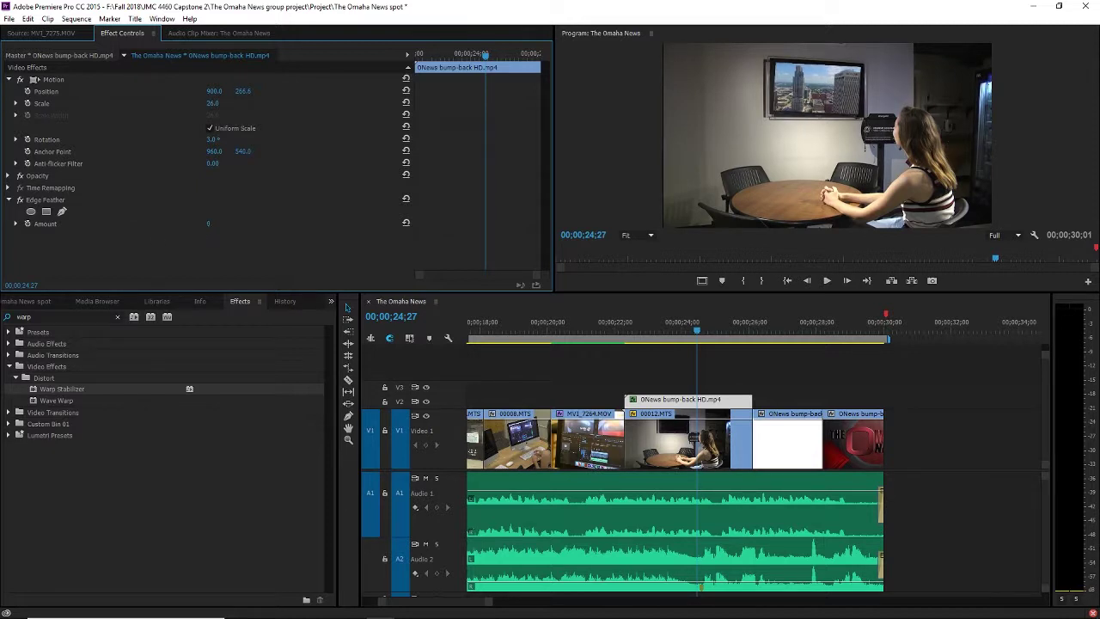
left_click_drag(210, 223, 220, 223)
Step: Widen the Program monitor, keep playback resolution at Full and play the TV-screen overlay shot
left_click_drag(554, 189, 481, 206)
left_click(1018, 235)
left_click(1019, 239)
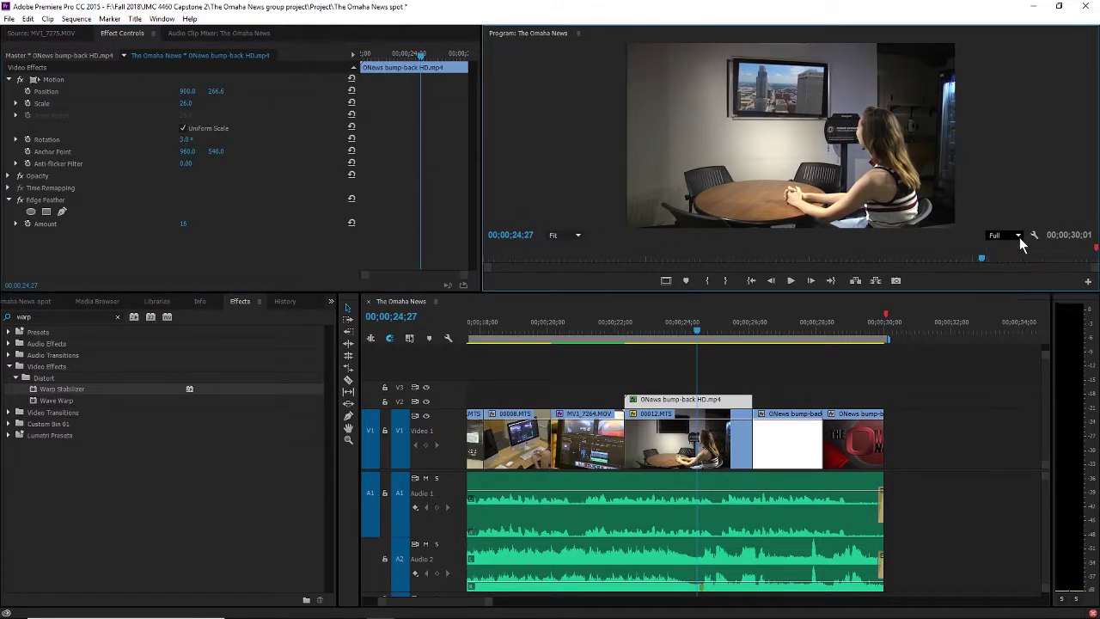
key("space")
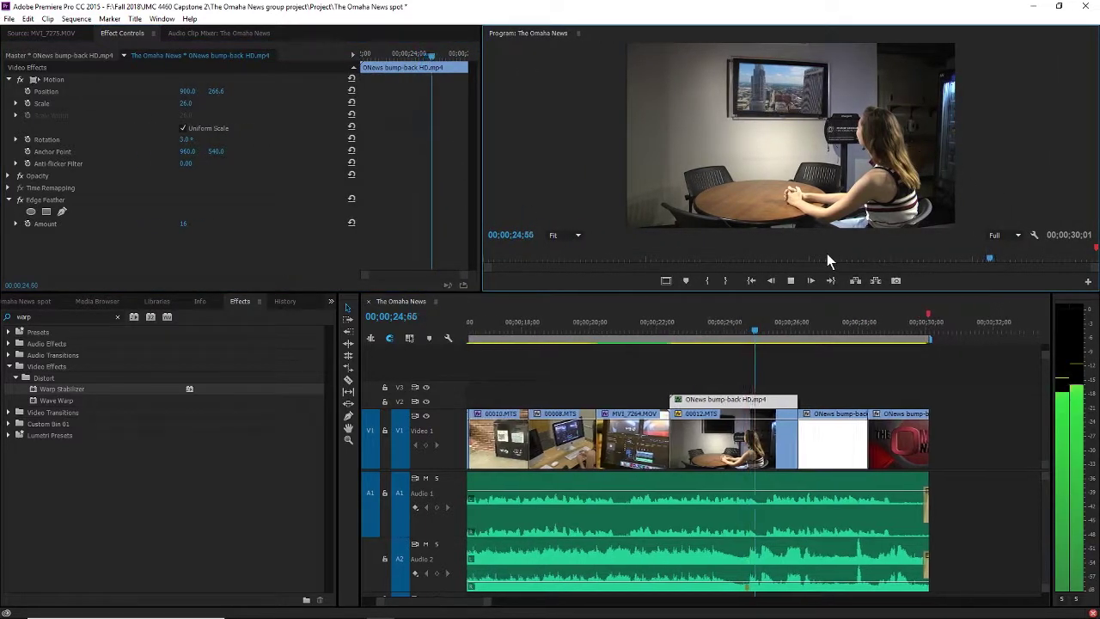
Step: Set the TV-screen overlay's rotation to 1° and shift its position to 903.4, 269.9 to match the screen
key("space")
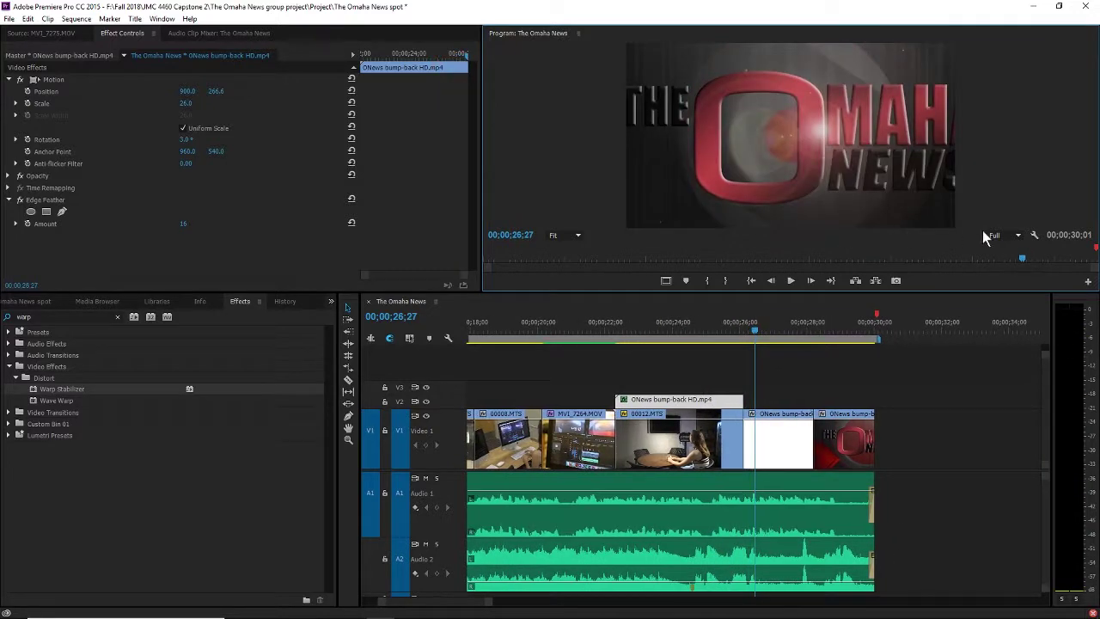
left_click_drag(1020, 258, 989, 258)
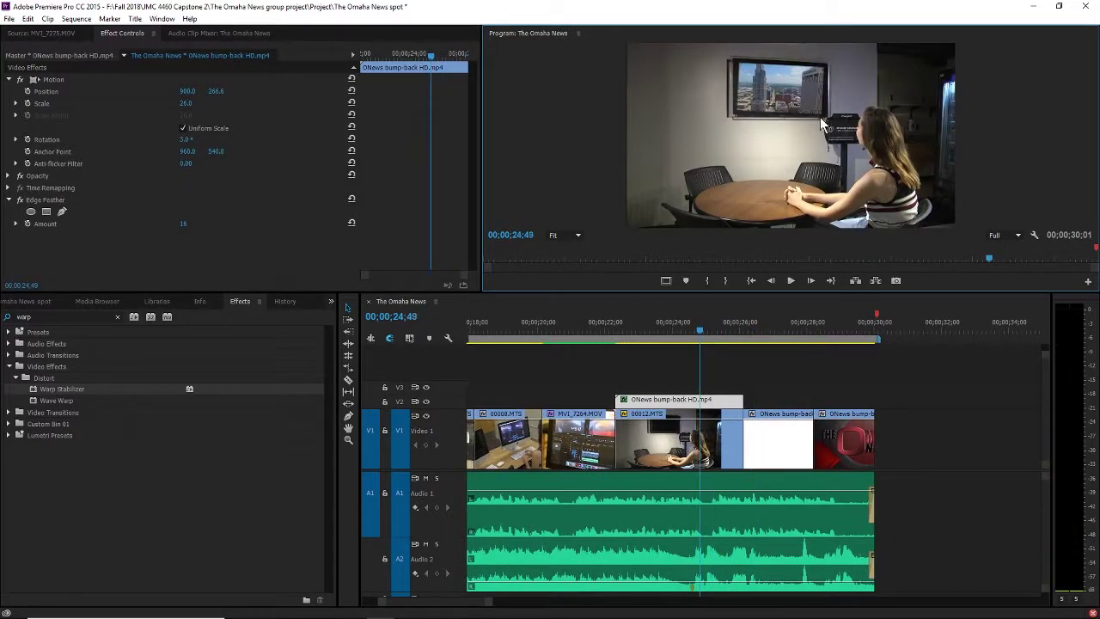
left_click_drag(186, 139, 193, 139)
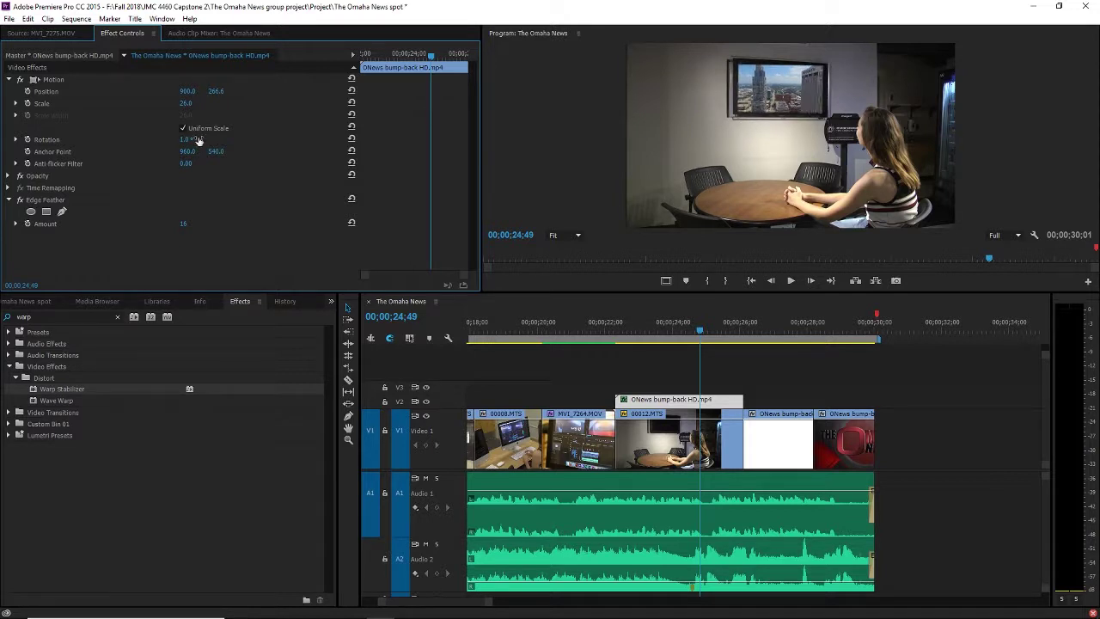
left_click(792, 81)
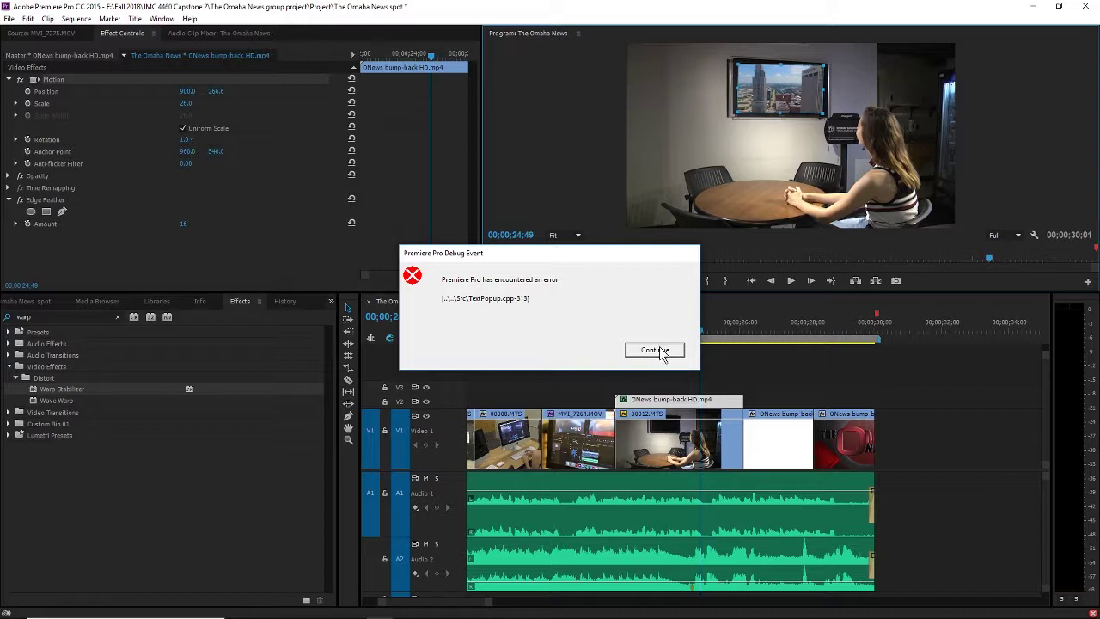
Step: Dismiss the crash errors and reopen the previous project from its recovery file
left_click(657, 351)
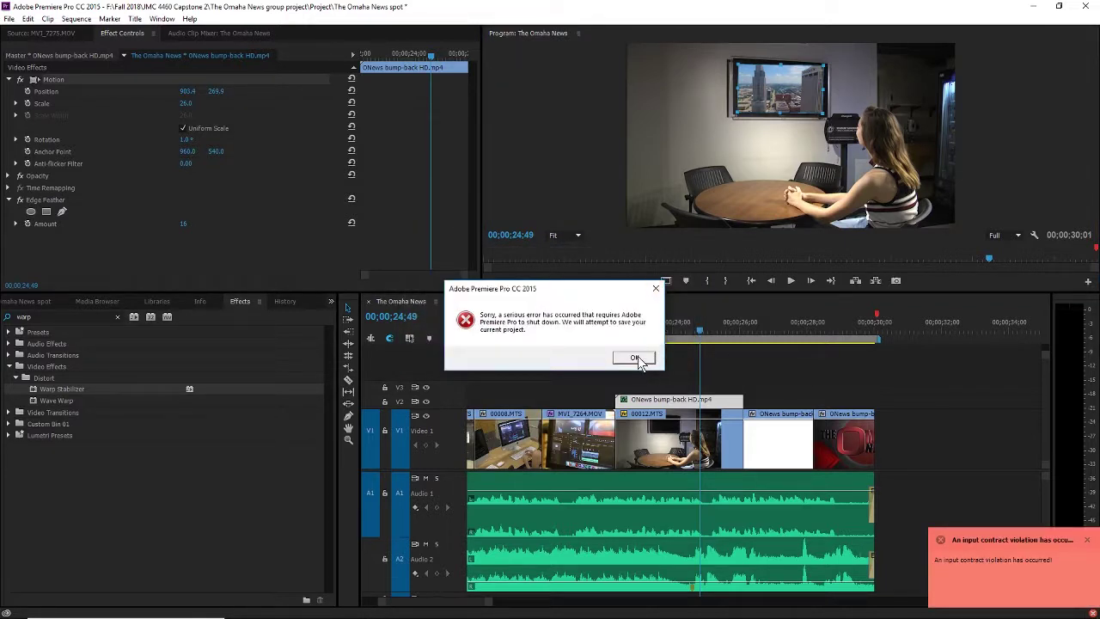
left_click(636, 358)
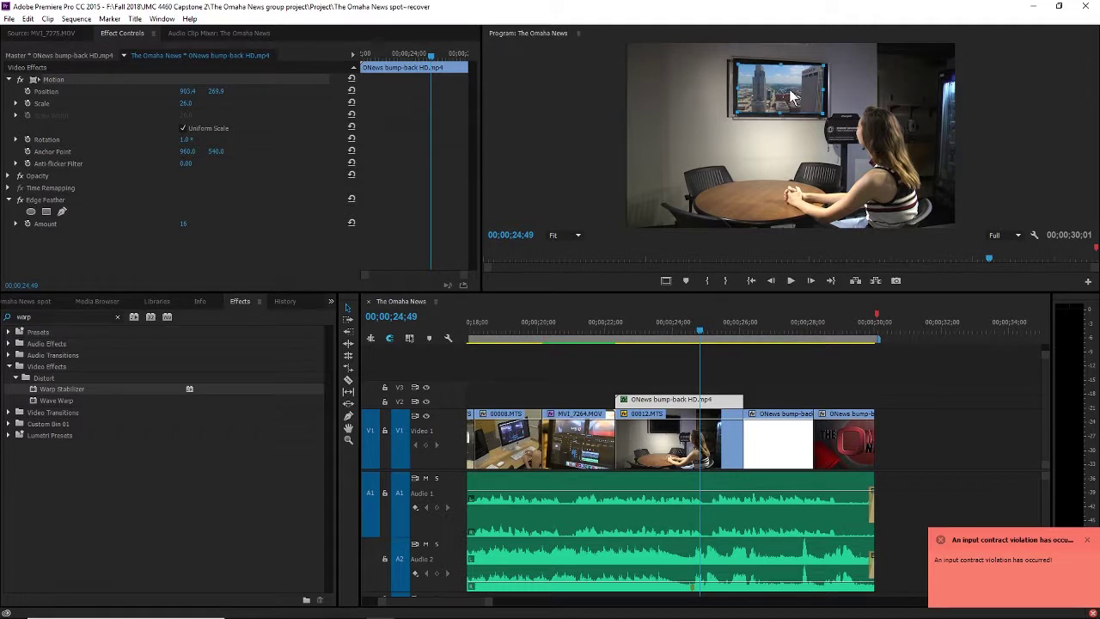
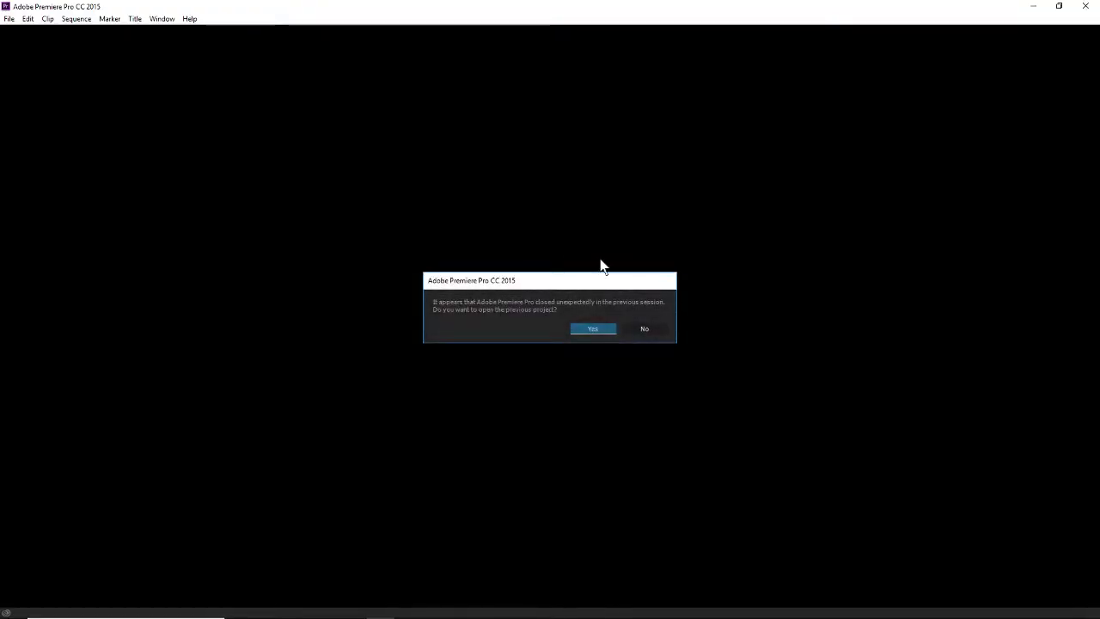
left_click(578, 330)
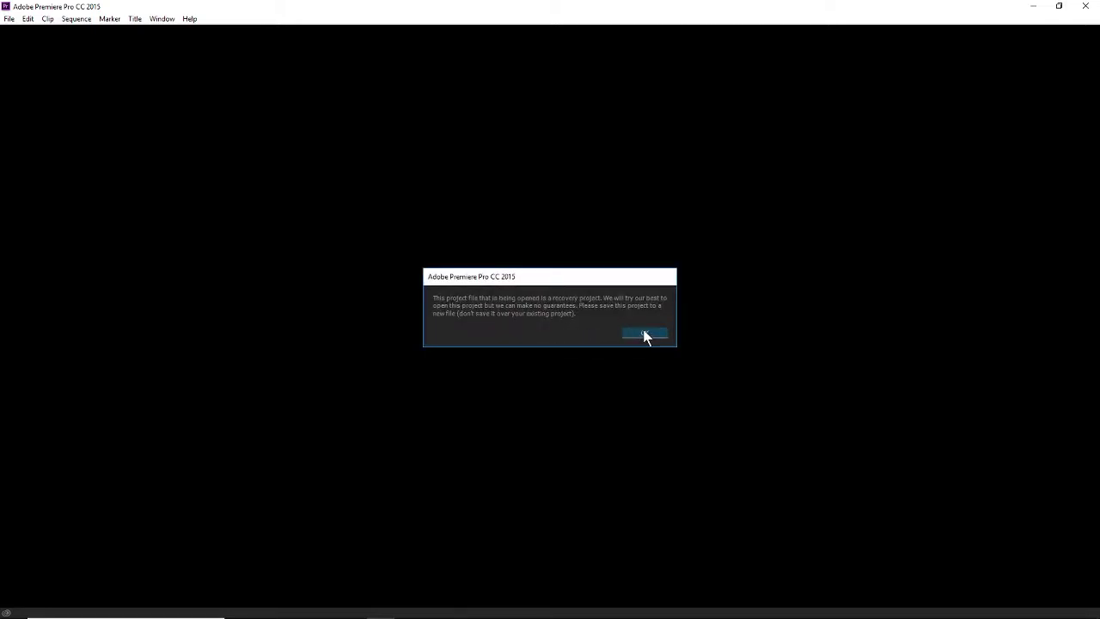
left_click(645, 333)
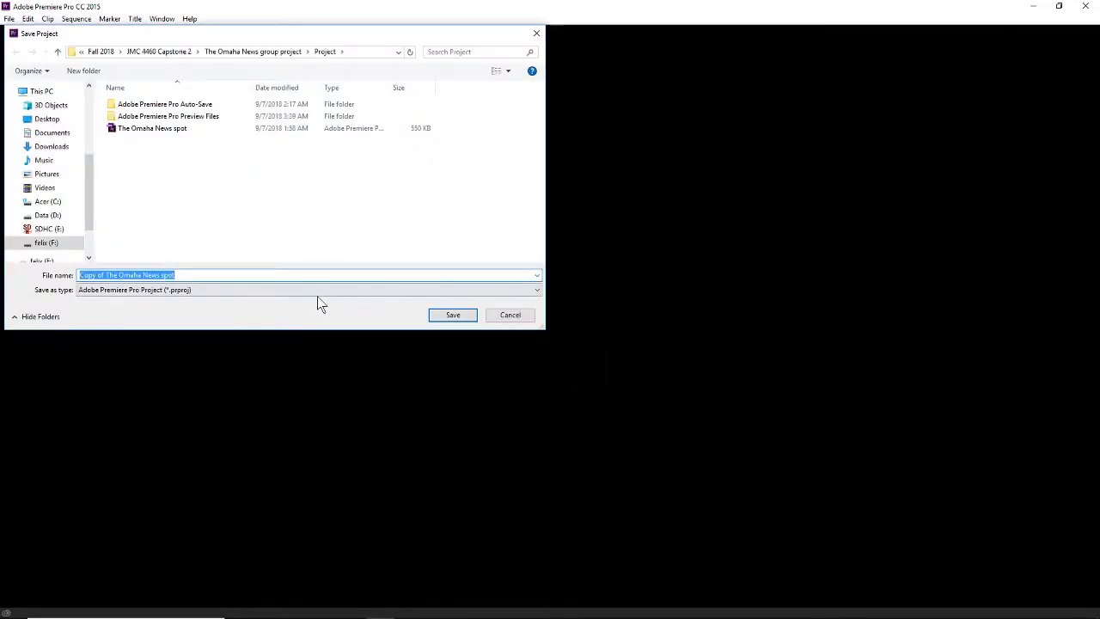
Step: Save the recovered project as The Omaha News spot post-crash in the Project folder
left_click(320, 273)
key("ctrl+a")
type("The Omaha News s")
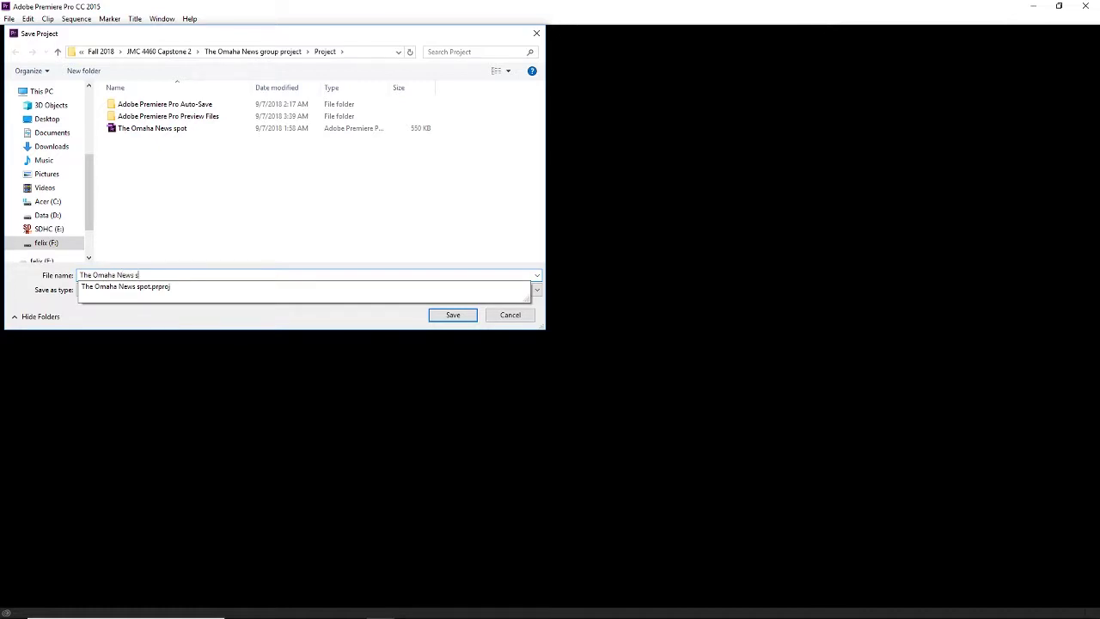
type("pot post-crash")
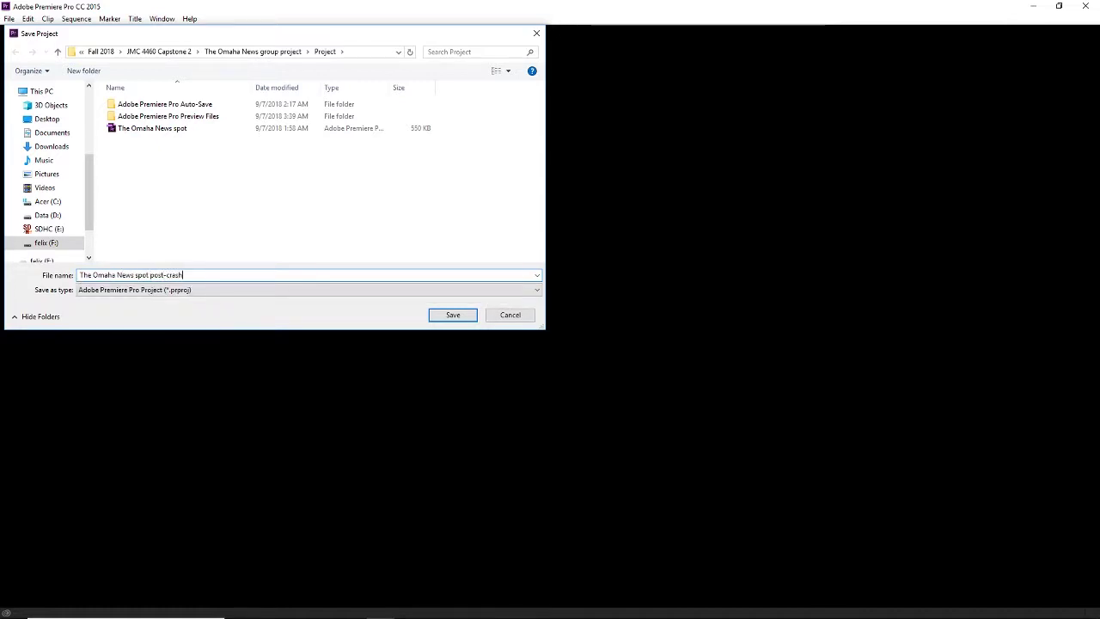
key("Return")
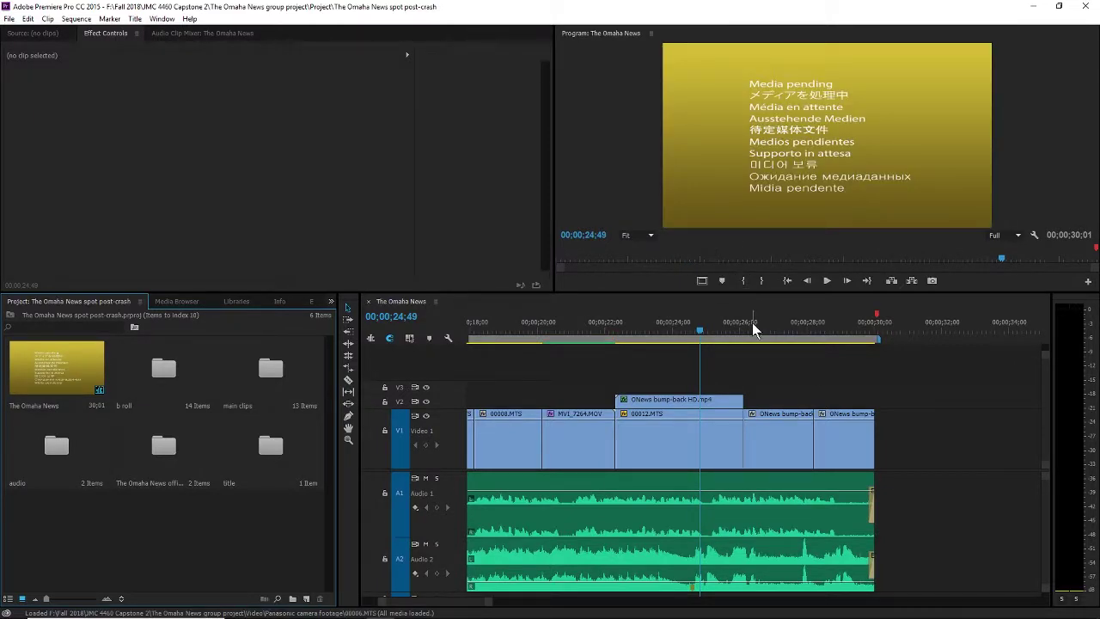
Step: Scrub and play the recovered sequence around the TV-screen overlay shot to check that its media has loaded
left_click(681, 331)
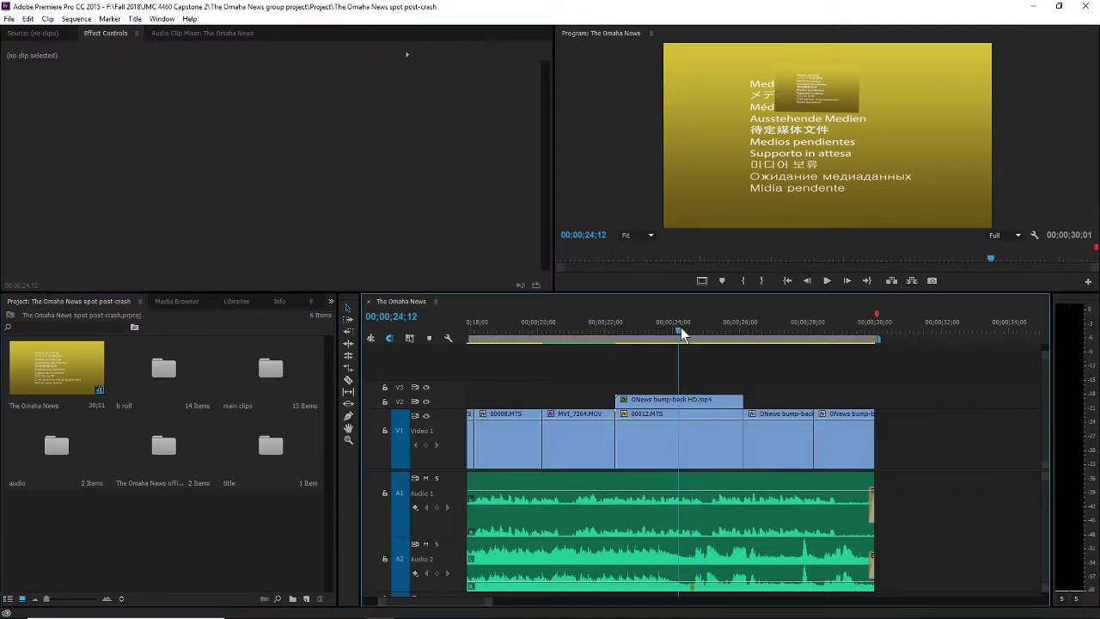
left_click_drag(672, 339, 792, 334)
key("space")
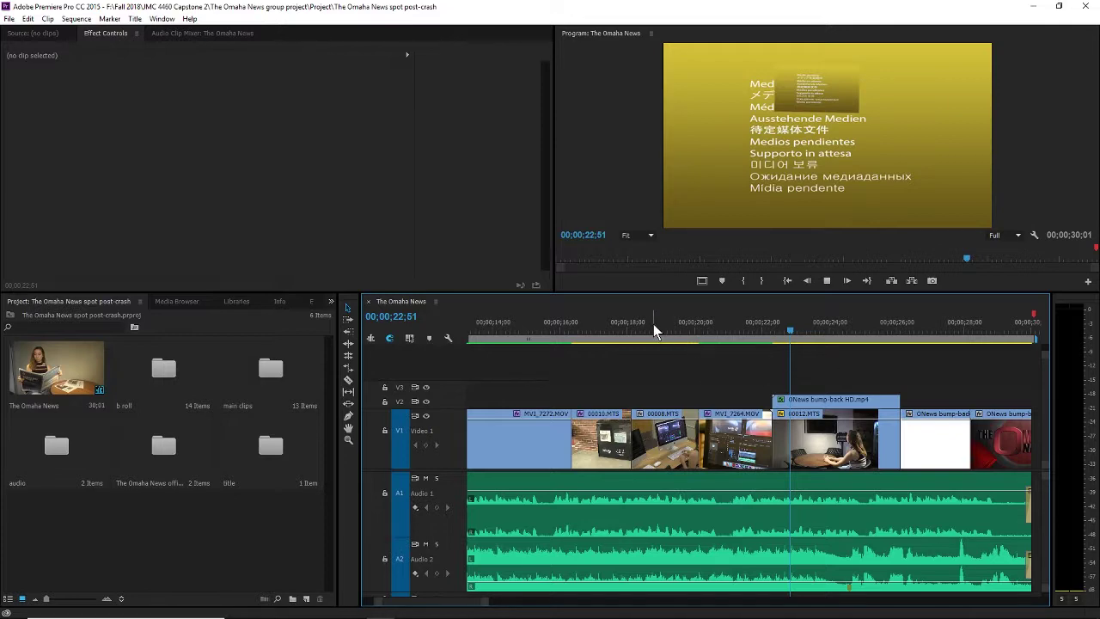
left_click_drag(652, 326, 370, 334)
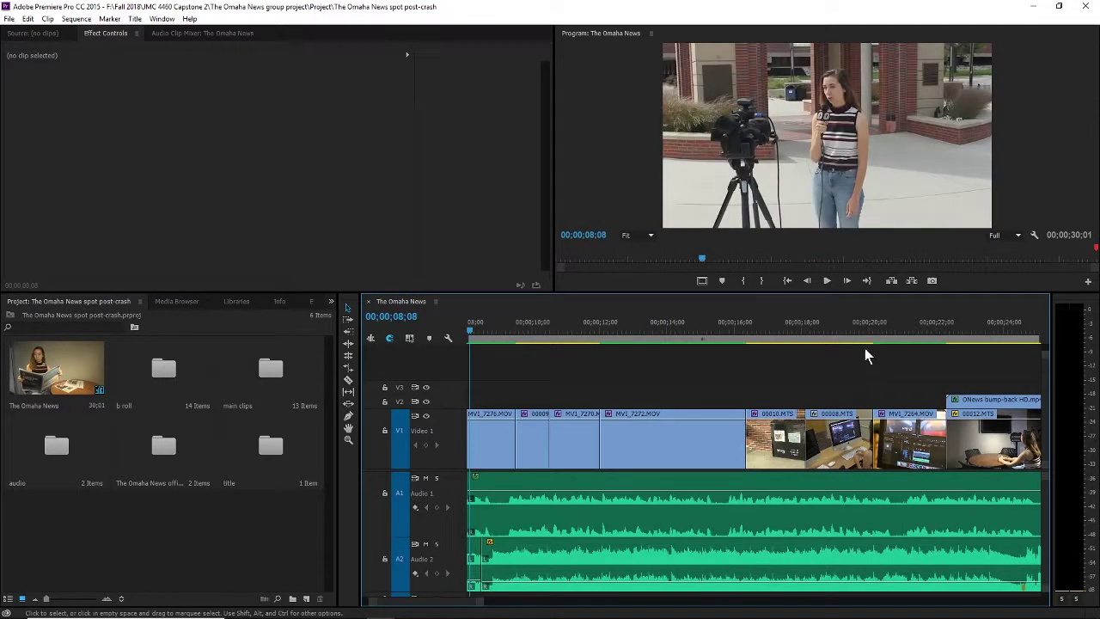
left_click(876, 324)
key("space")
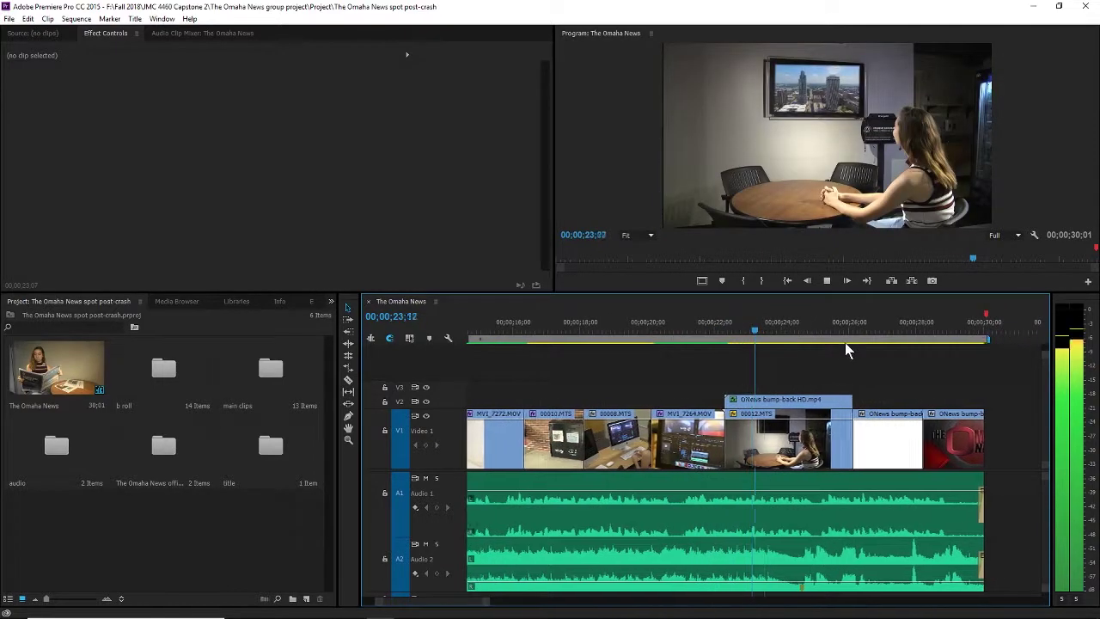
key("space")
Step: Set the ONews bump-back HD.mp4 overlay on V2 to scale 27, rotation 2° and Edge Feather amount 39, then play the shot
left_click(783, 401)
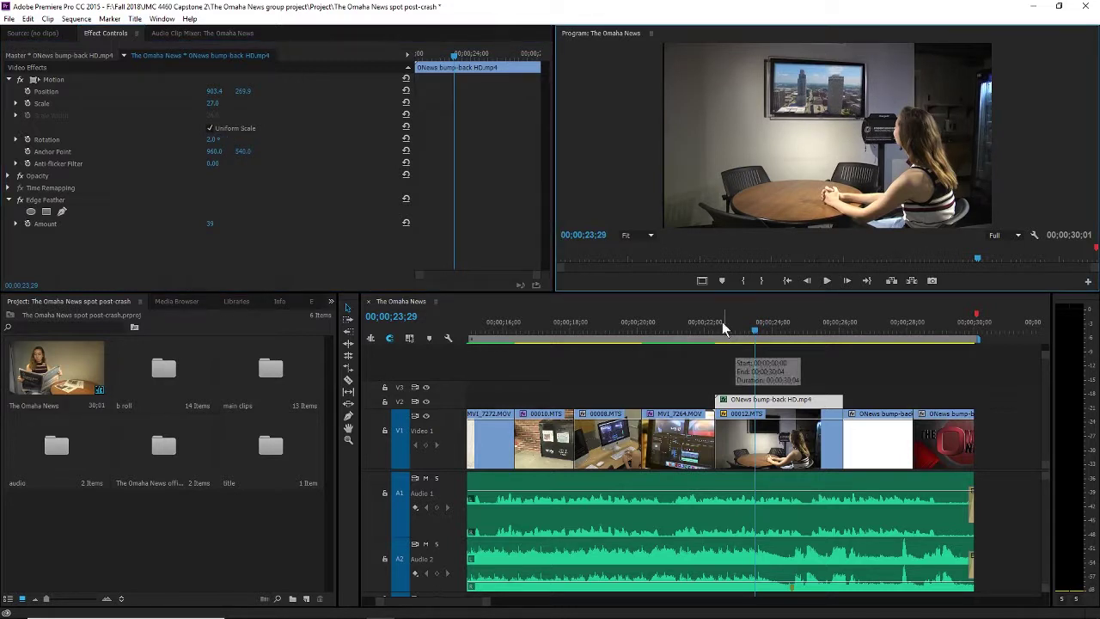
left_click(827, 280)
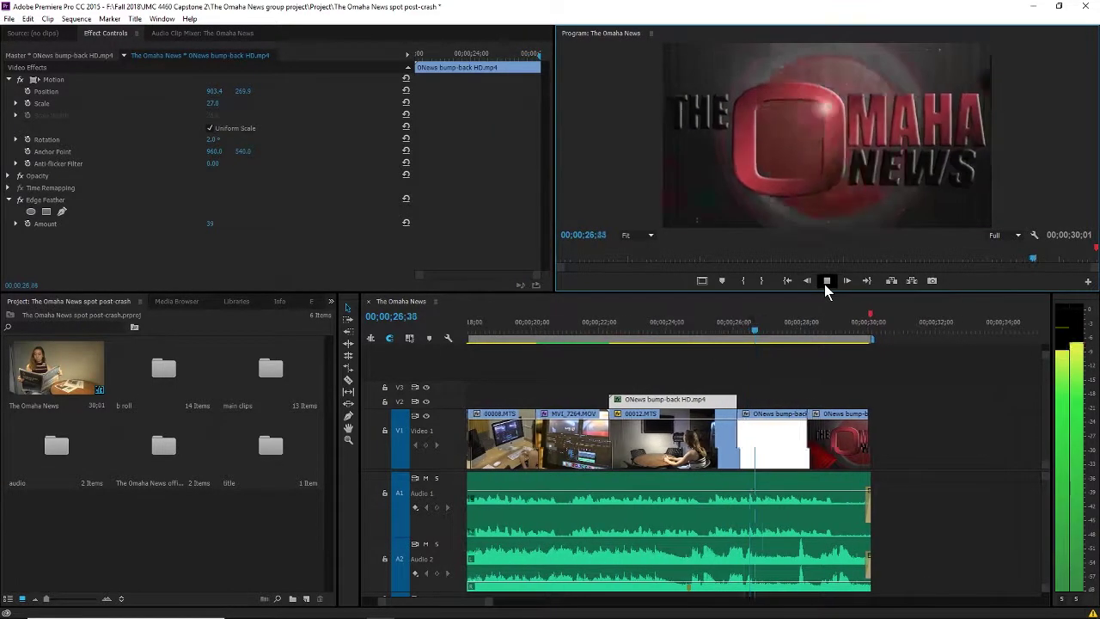
left_click(826, 282)
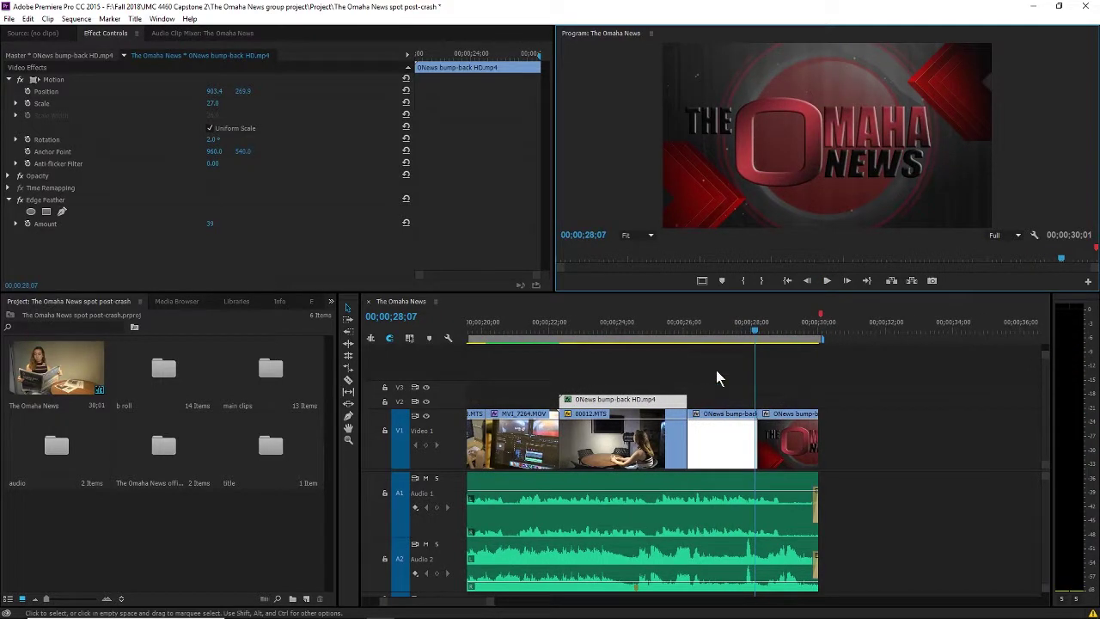
Step: Play the whole sequence from 00;00;00;00 to its end
left_click_drag(731, 326, 430, 560)
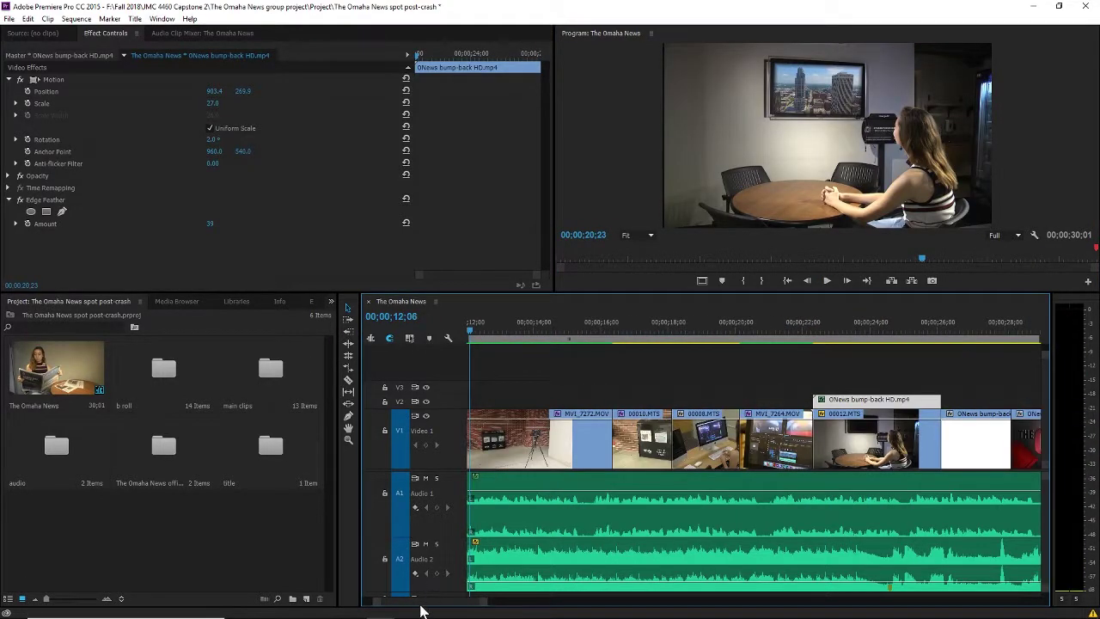
left_click_drag(421, 605, 357, 608)
left_click_drag(517, 330, 392, 328)
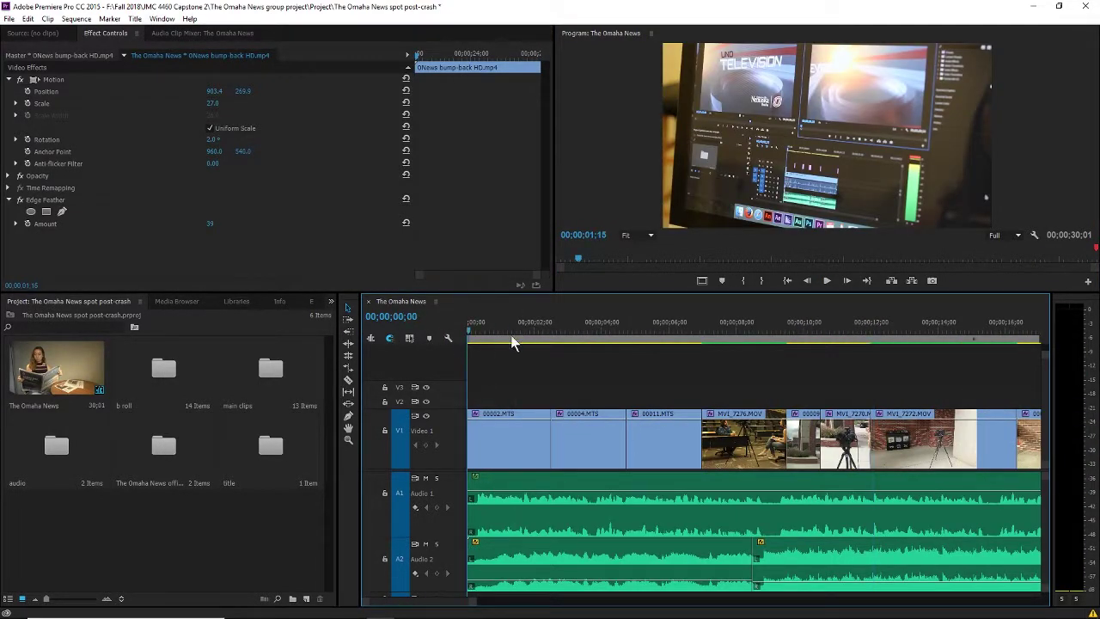
key("space")
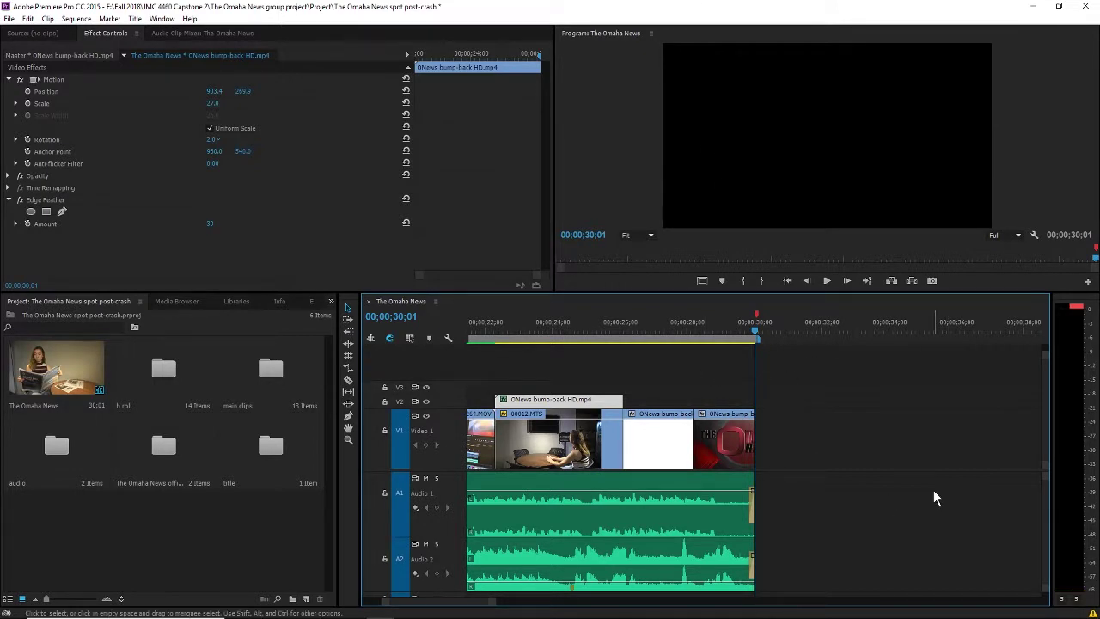
Step: Review the full sequence layout, scrub through the opening clips and return the playhead to the start of the sequence
left_click_drag(456, 604, 422, 604)
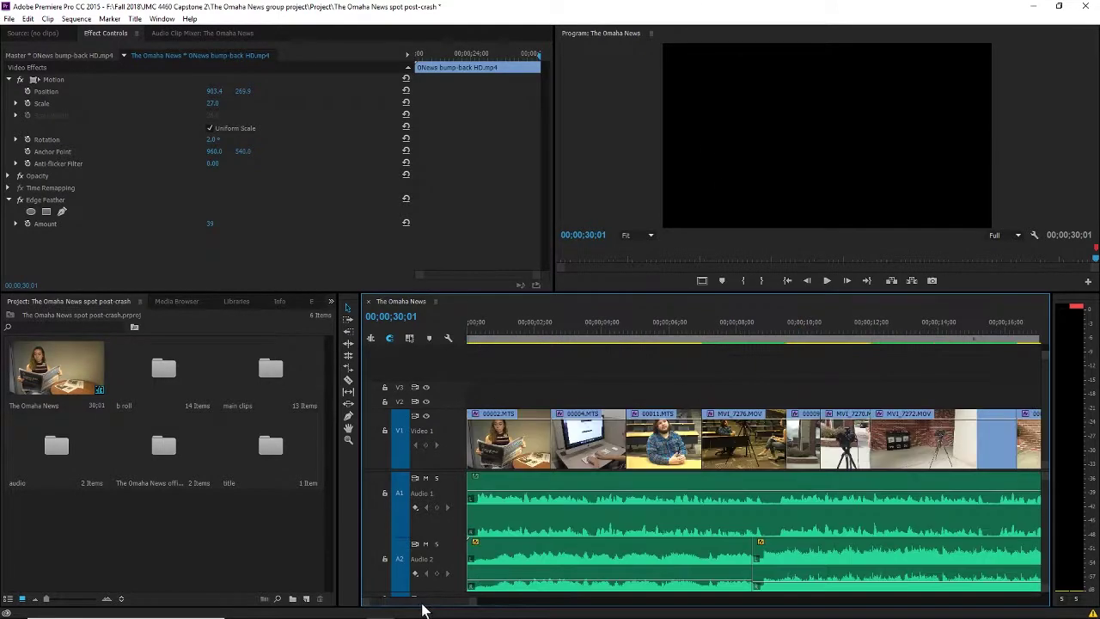
key("minus")
key("minus")
left_click(895, 494)
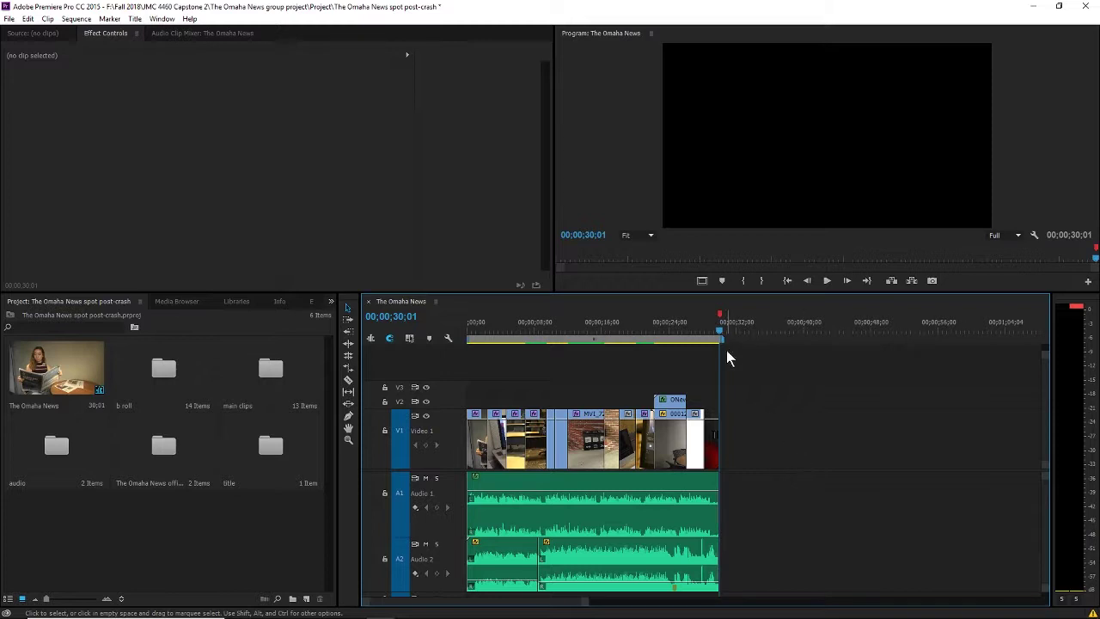
left_click_drag(720, 332, 756, 344)
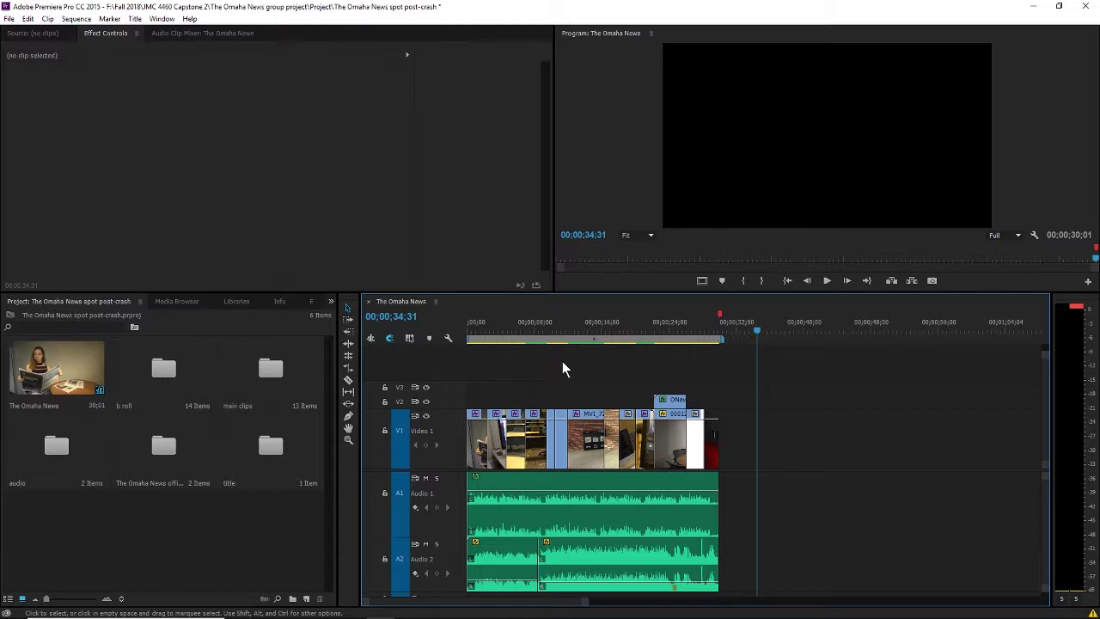
left_click_drag(595, 337, 523, 336)
key("equal")
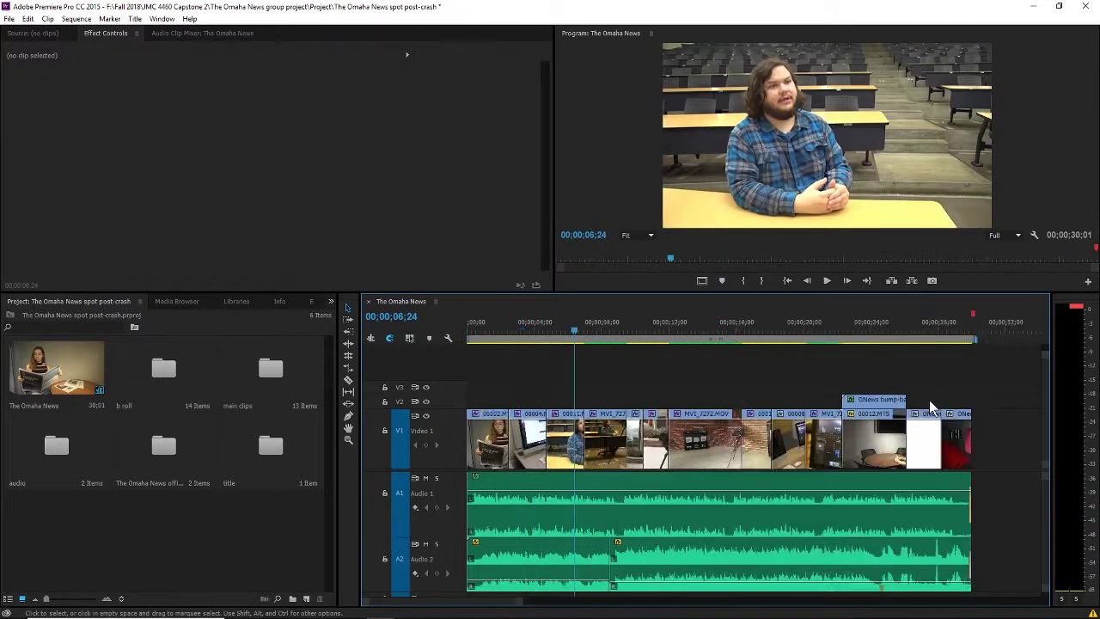
key("equal")
left_click_drag(690, 336, 708, 345)
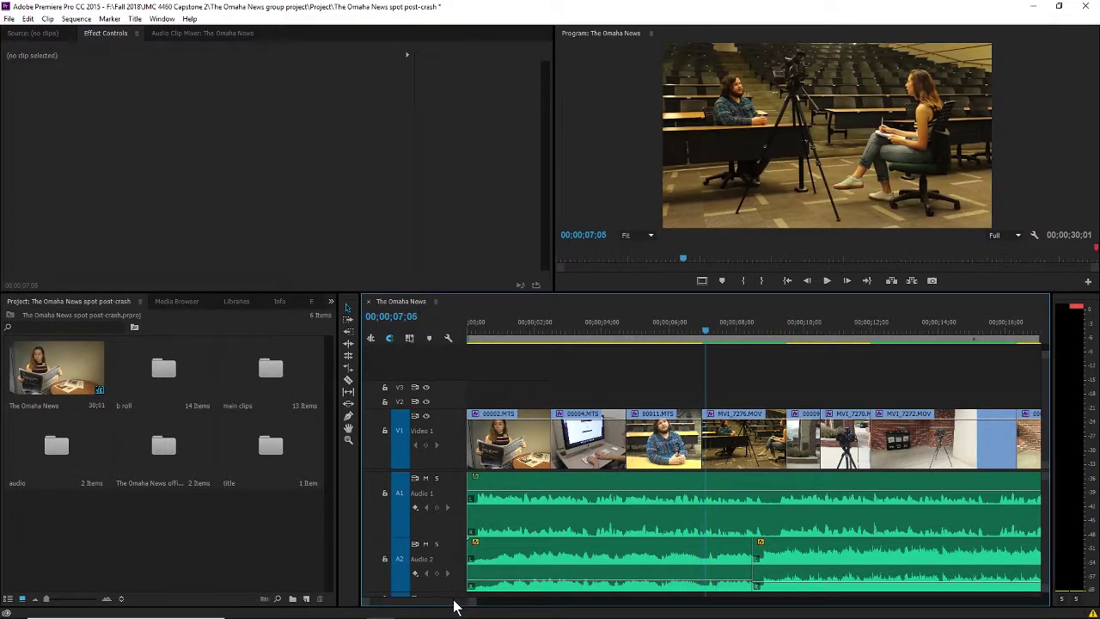
left_click_drag(454, 600, 428, 598)
left_click_drag(510, 331, 471, 327)
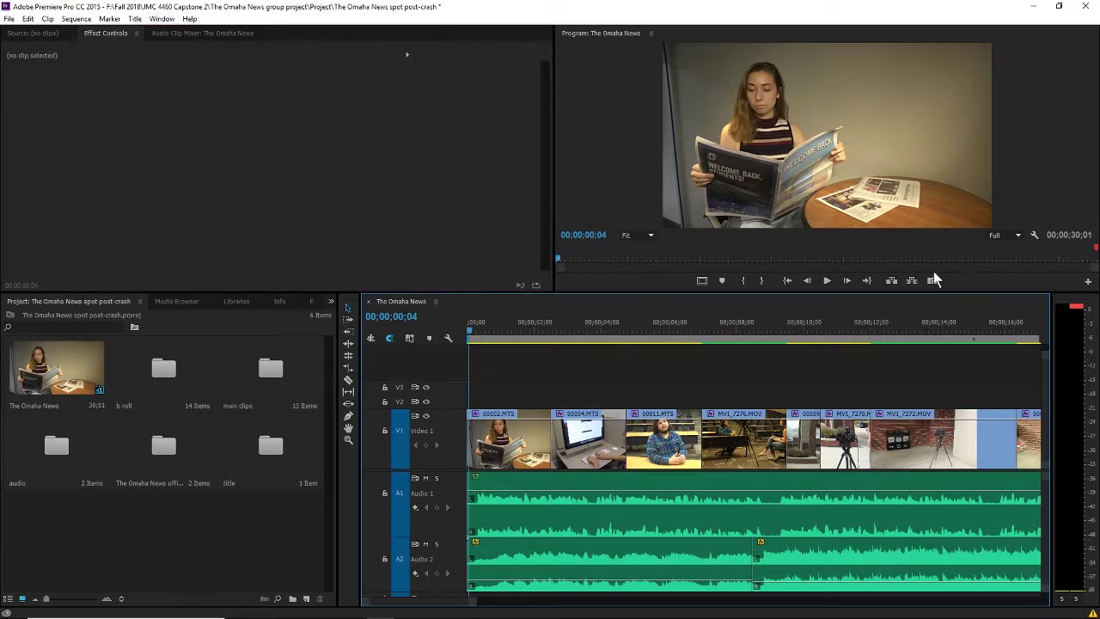
Step: Start a media export of the sequence and set its output folder to F:\Fall 2018\JMC 4460 Capstone 2\The Omaha News group project\Project
left_click(10, 20)
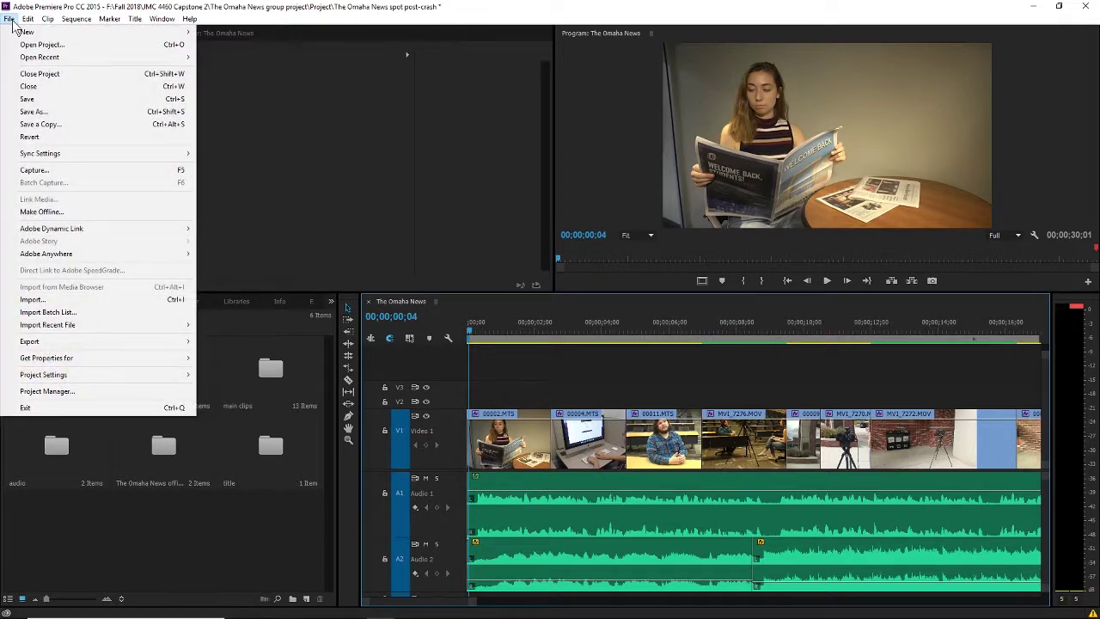
mouse_move(73, 342)
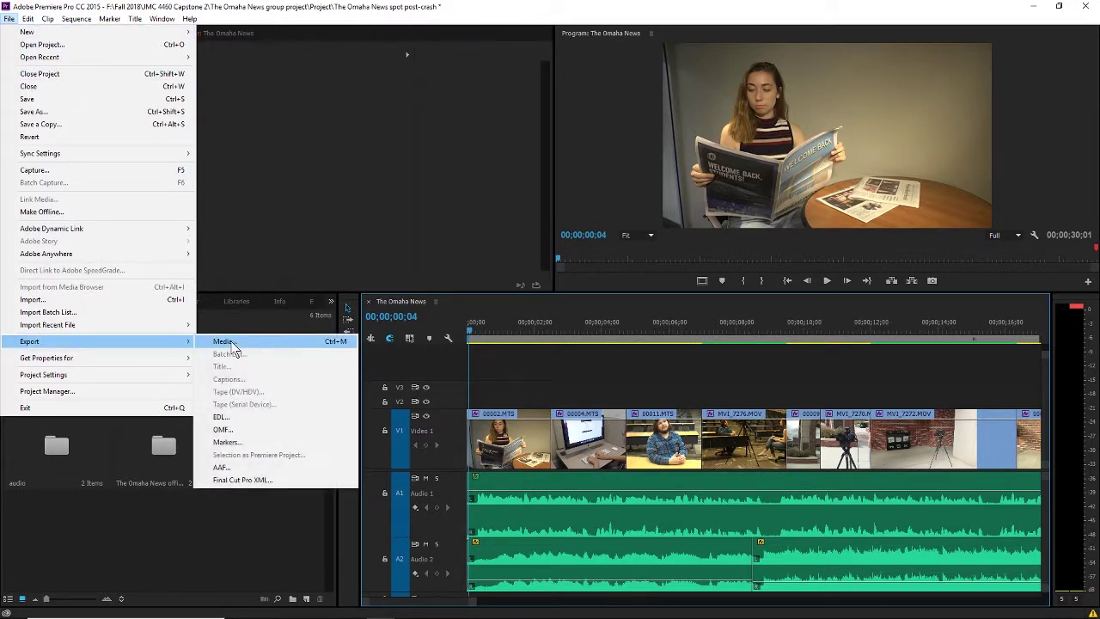
left_click(231, 344)
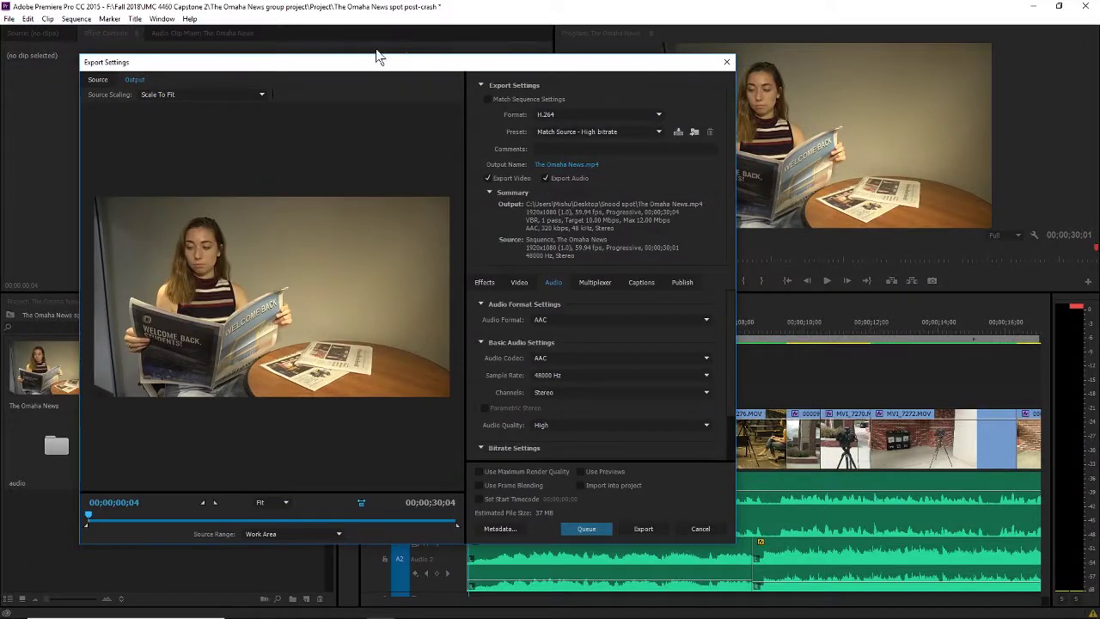
left_click(566, 164)
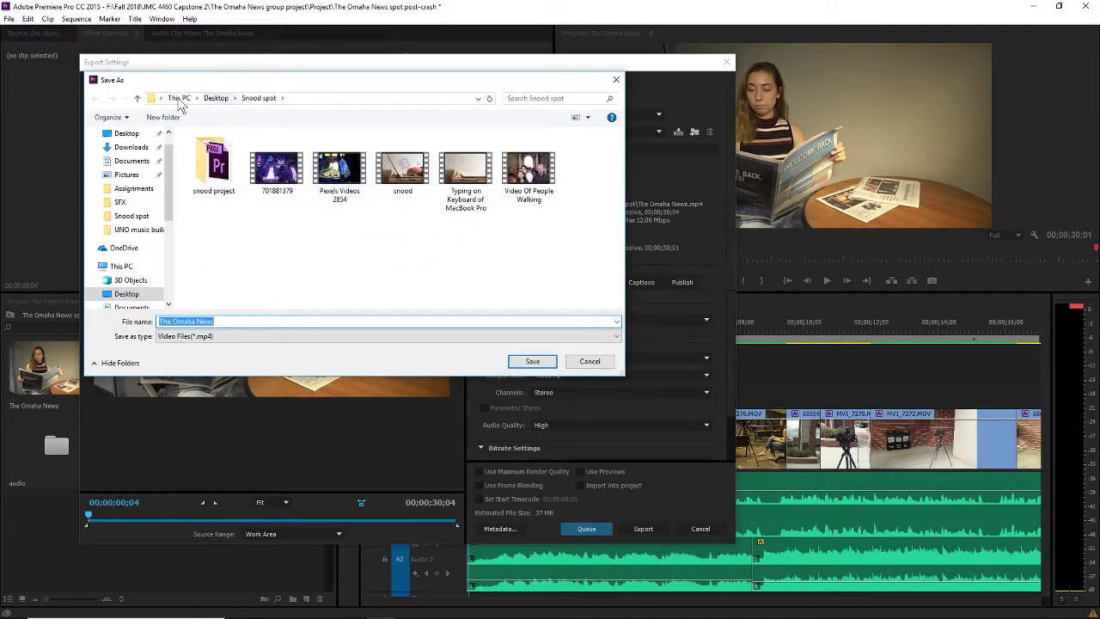
scroll(139, 249, "down", 3)
scroll(137, 267, "down", 2)
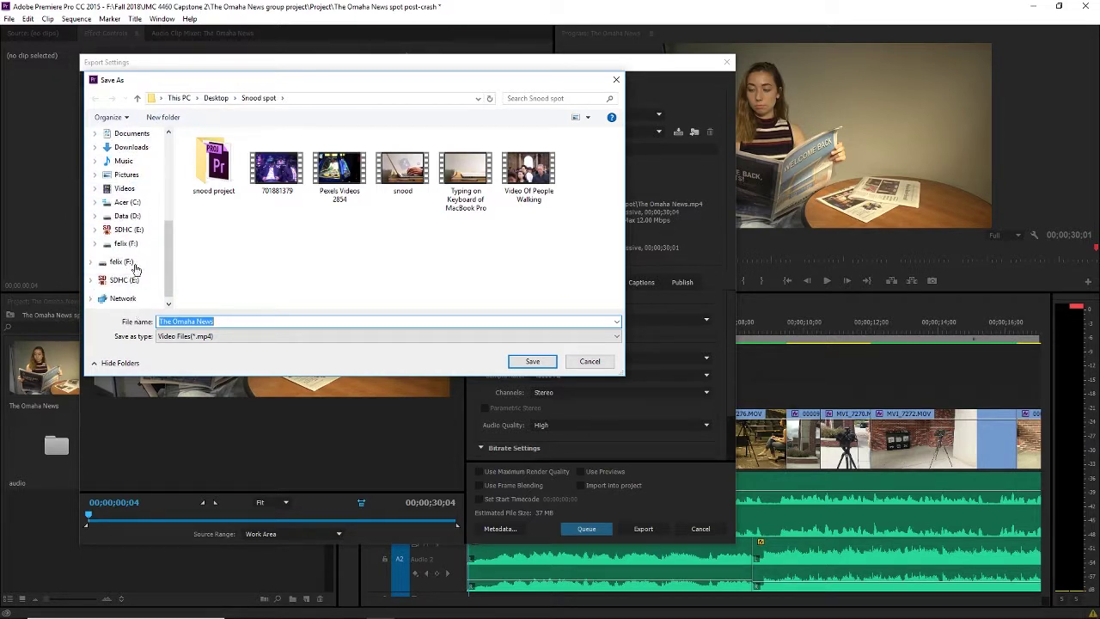
left_click(127, 245)
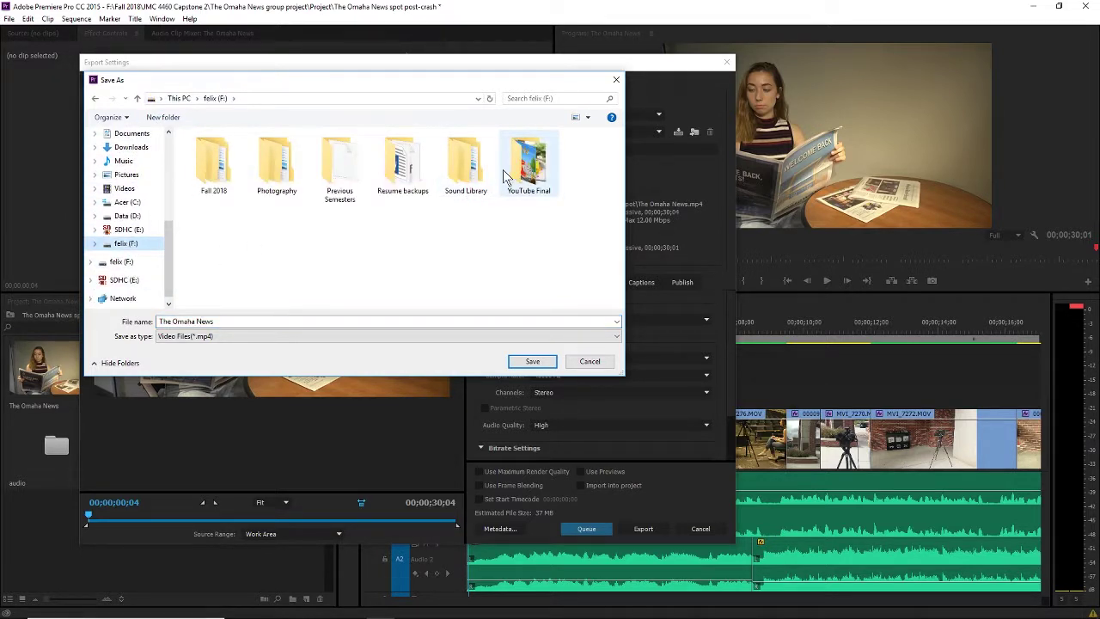
double_click(215, 168)
double_click(260, 201)
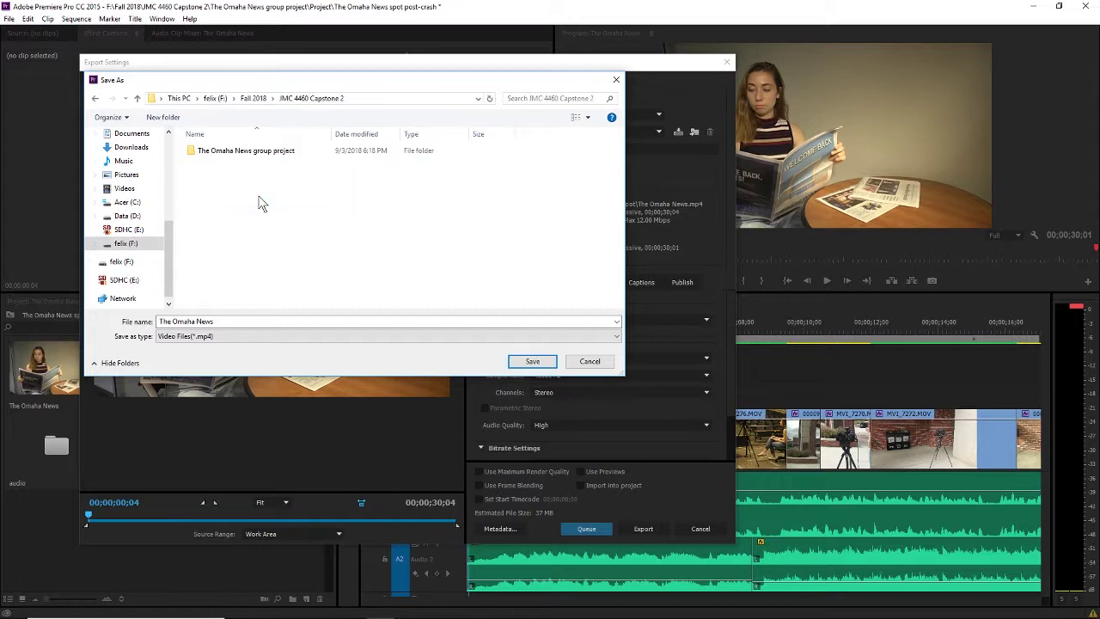
double_click(268, 149)
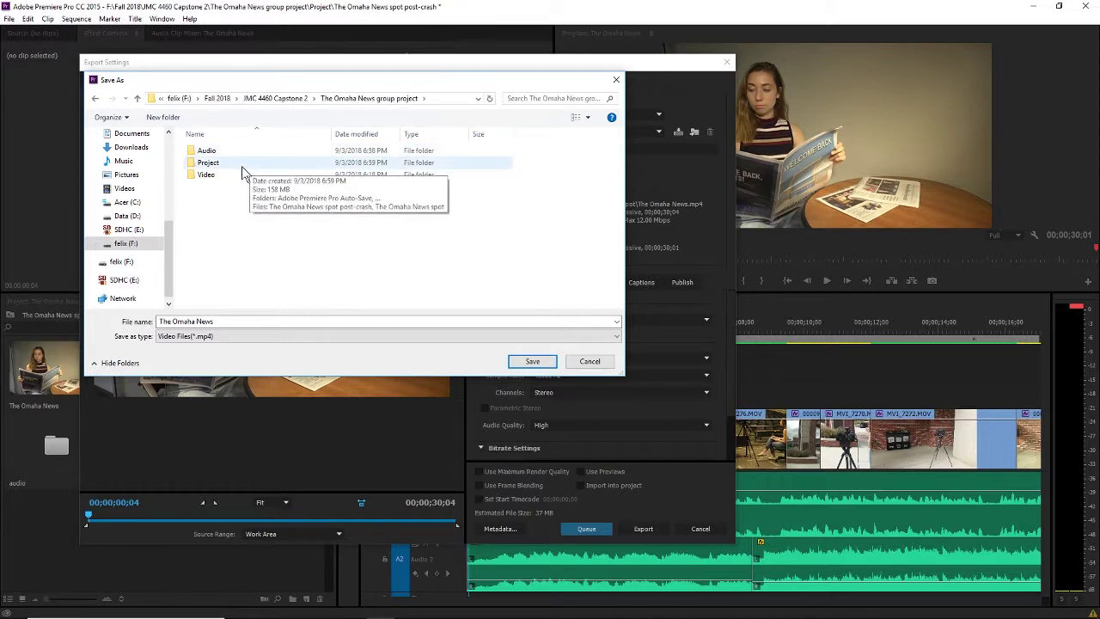
double_click(242, 166)
Step: Name the output file The Omaha News spot draft and export the sequence as H.264 with the Match Source - High bitrate preset
left_click(256, 323)
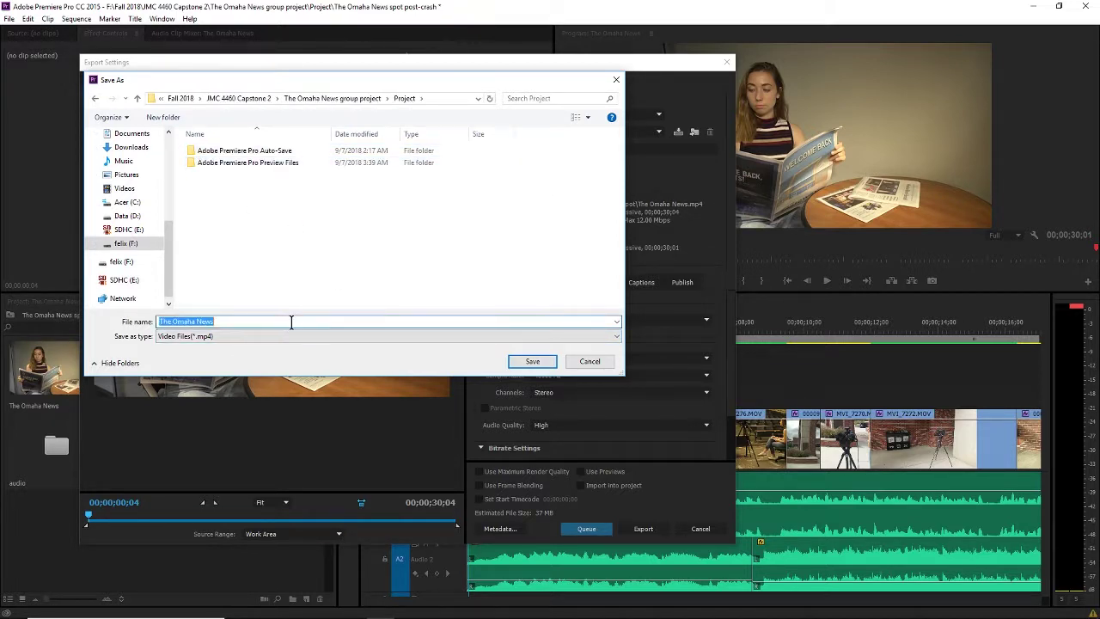
left_click(256, 323)
type("spot draft")
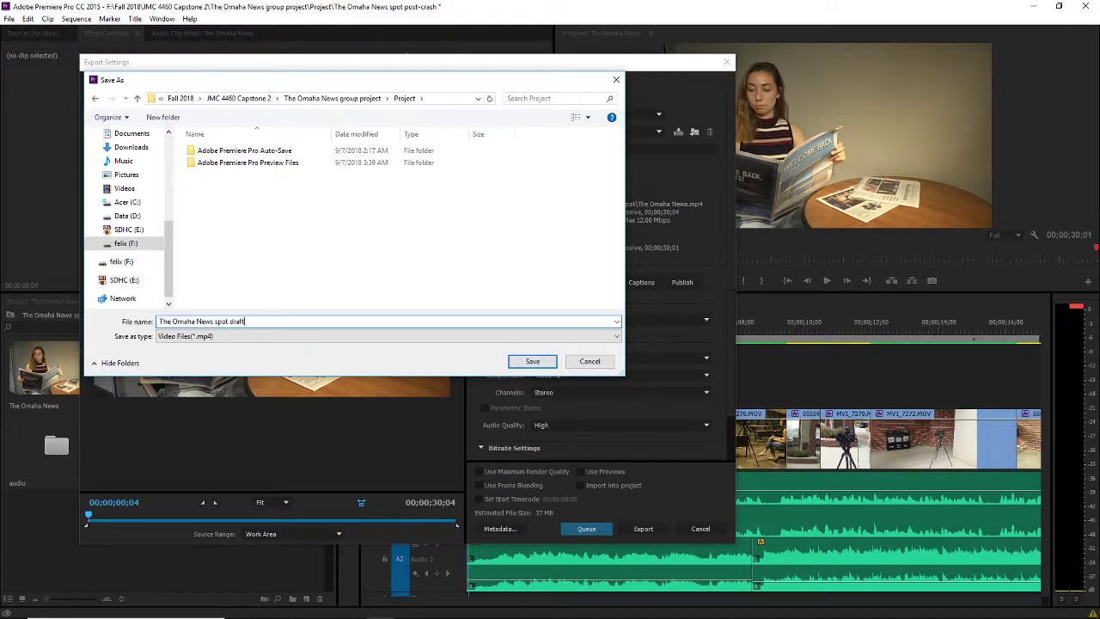
left_click(532, 361)
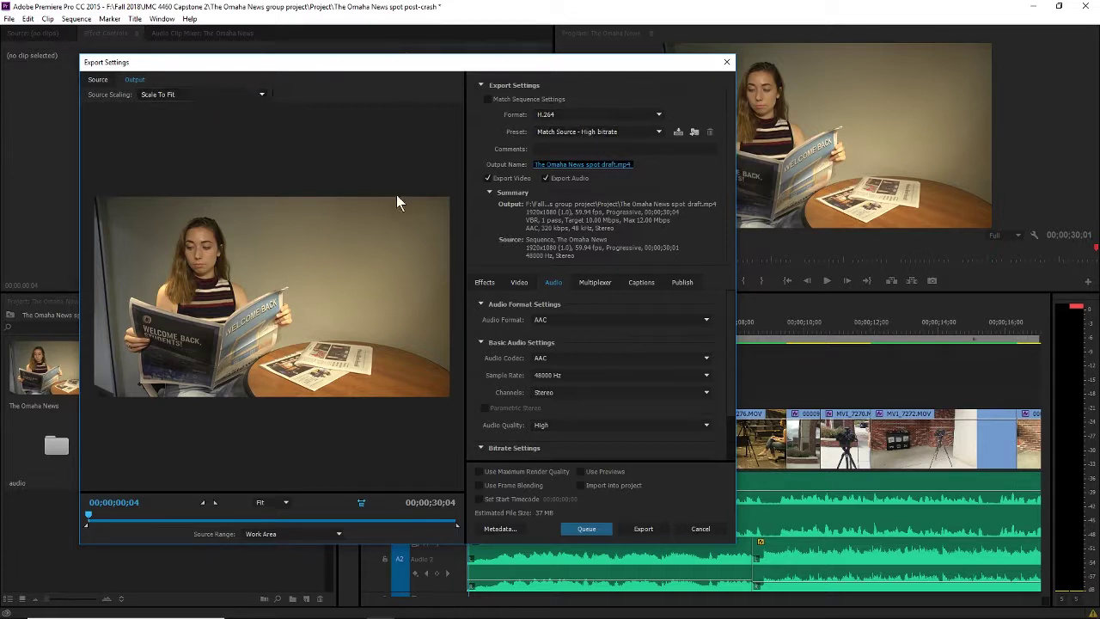
left_click(643, 529)
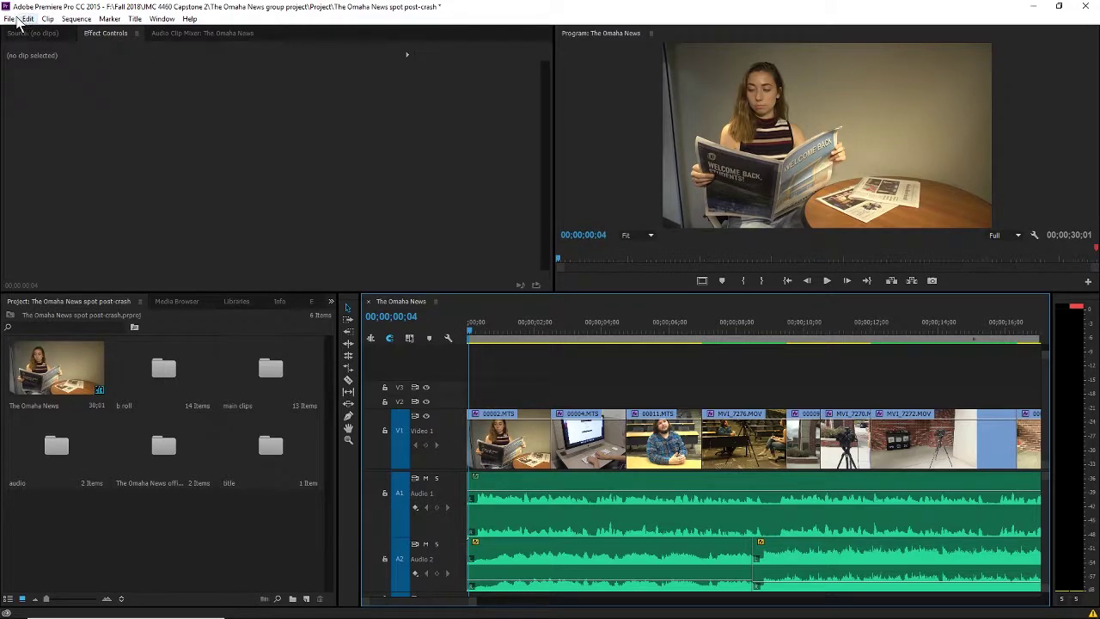
Step: Save the post-crash project and close Premiere Pro
left_click(8, 18)
left_click(53, 101)
left_click(1086, 7)
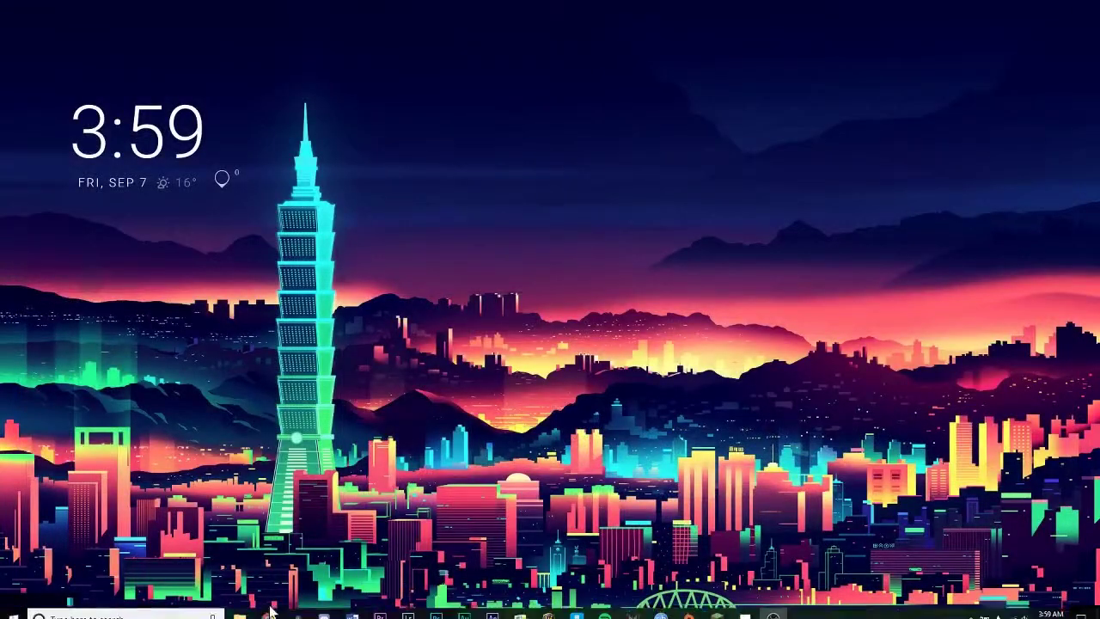
Step: Switch to File Explorer, go to The Omaha News group project's Project folder on drive F: and open the exported The Omaha News spot draft video
left_click(239, 608)
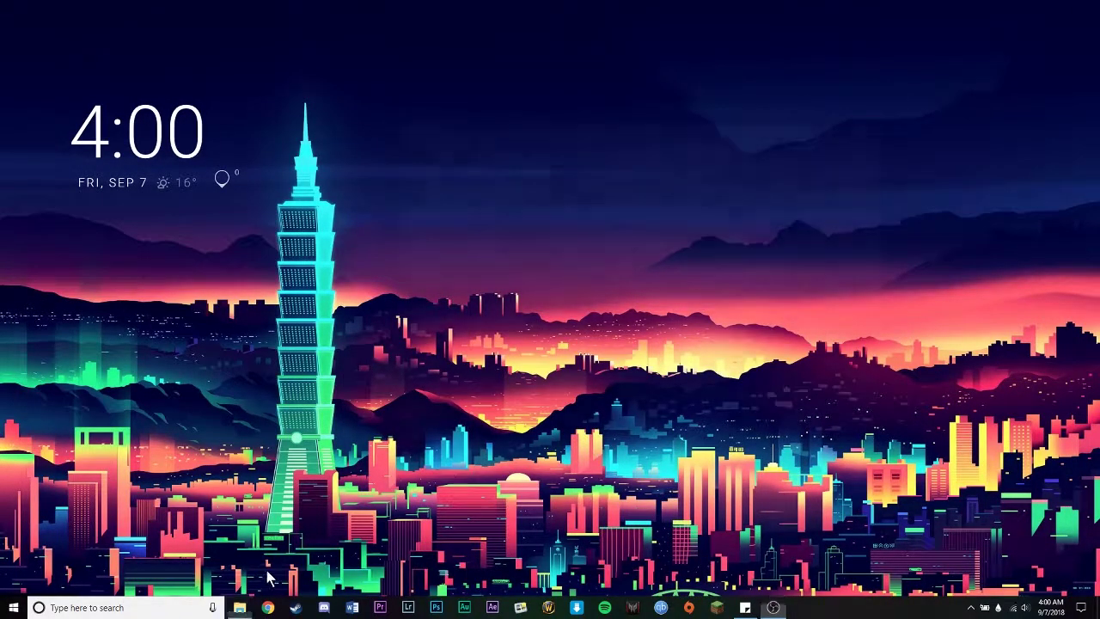
scroll(435, 484, "down", 1)
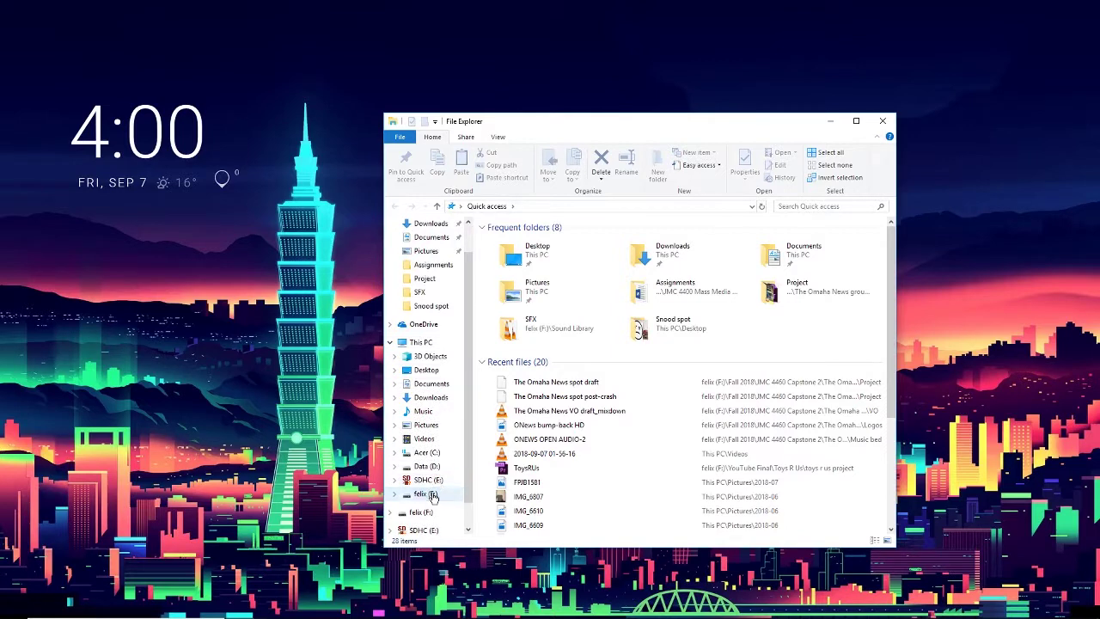
left_click(425, 494)
double_click(518, 253)
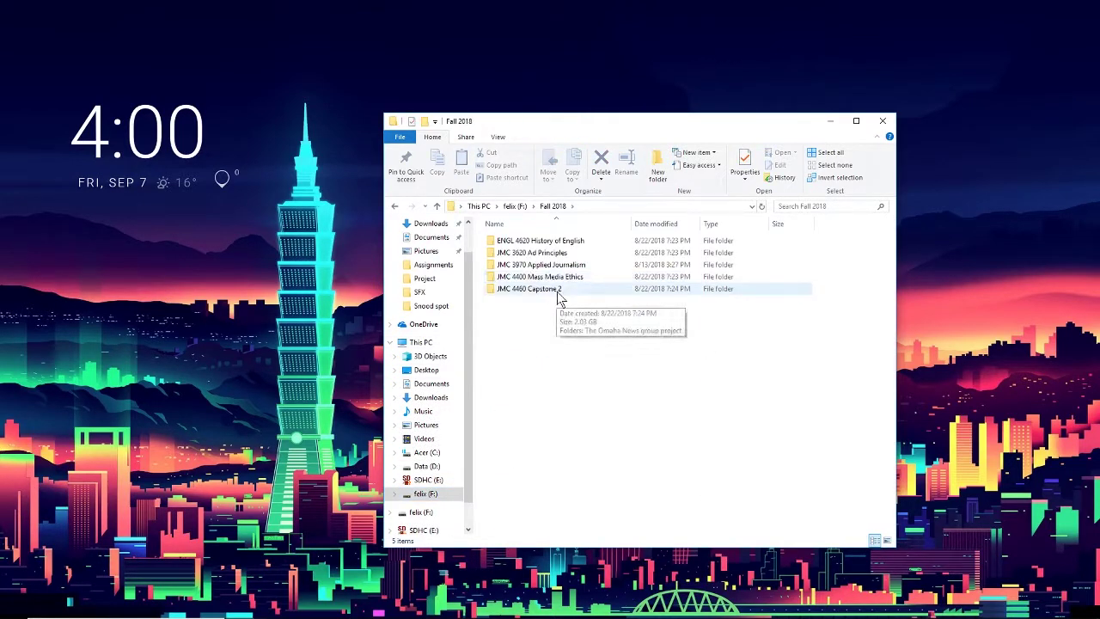
double_click(541, 289)
double_click(542, 241)
double_click(543, 253)
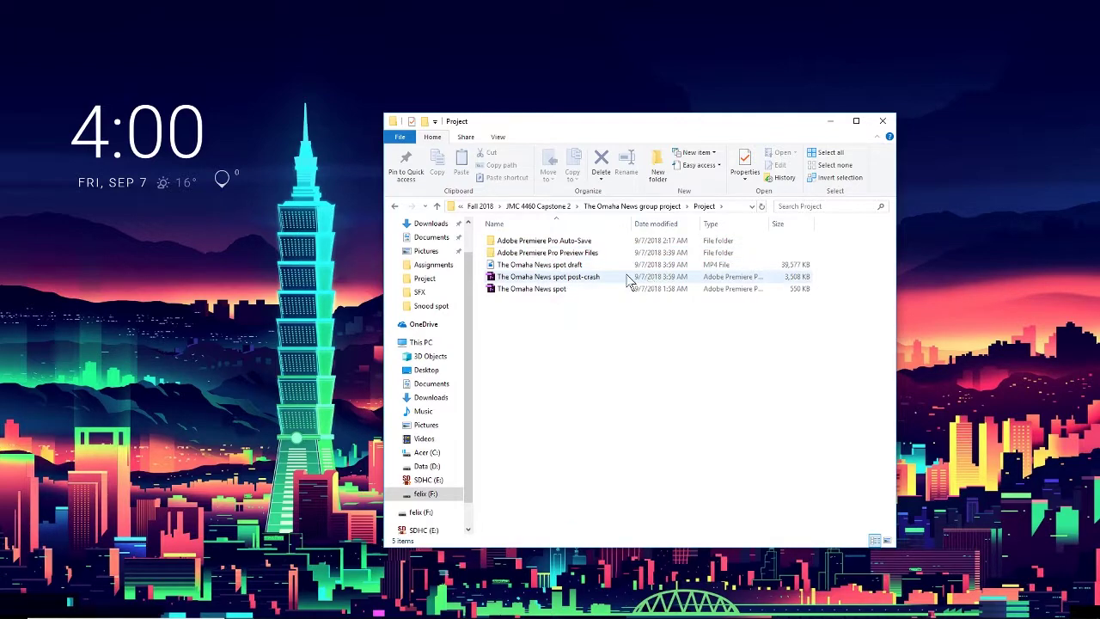
double_click(583, 264)
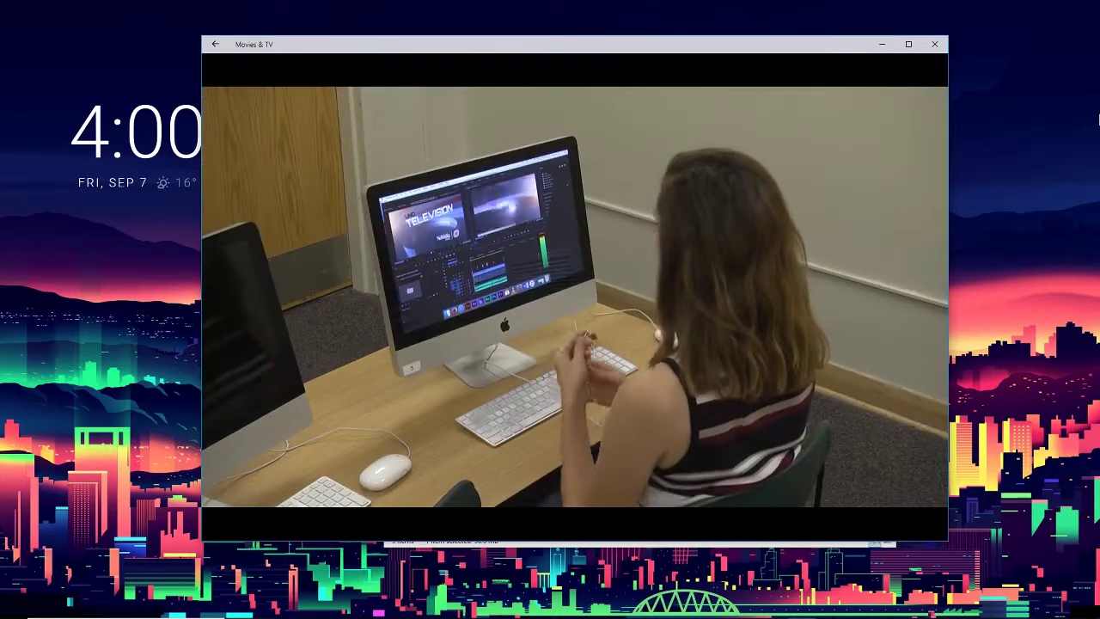
Step: Check the exported spot by playing and scrubbing through its shots from the opening to the closing logo, and close the player
mouse_move(639, 495)
left_click_drag(659, 489, 584, 497)
key("space")
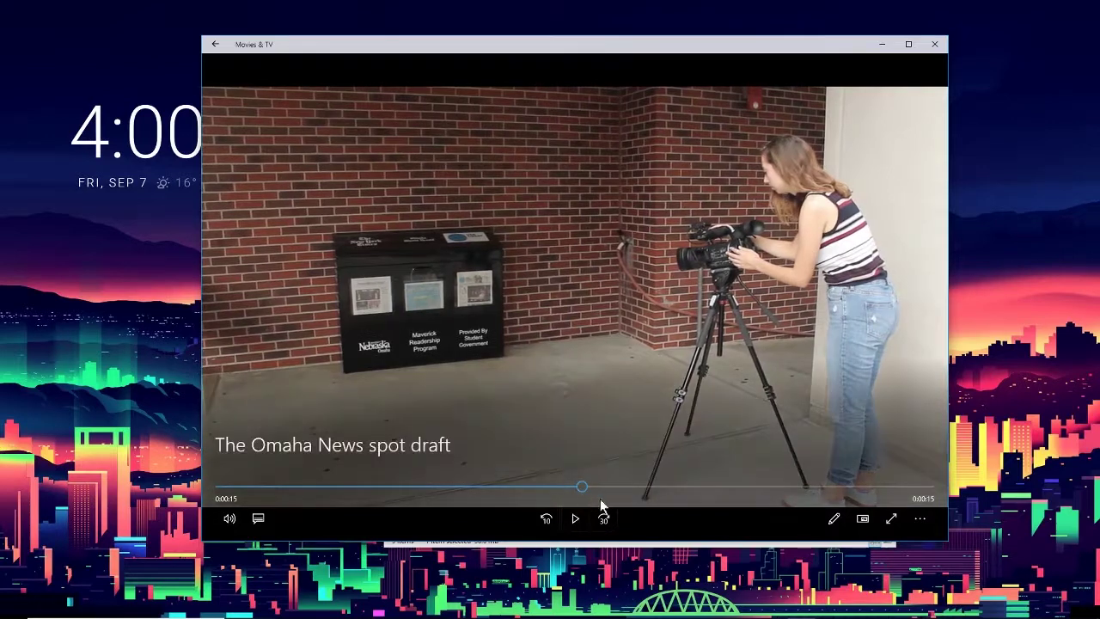
left_click(575, 519)
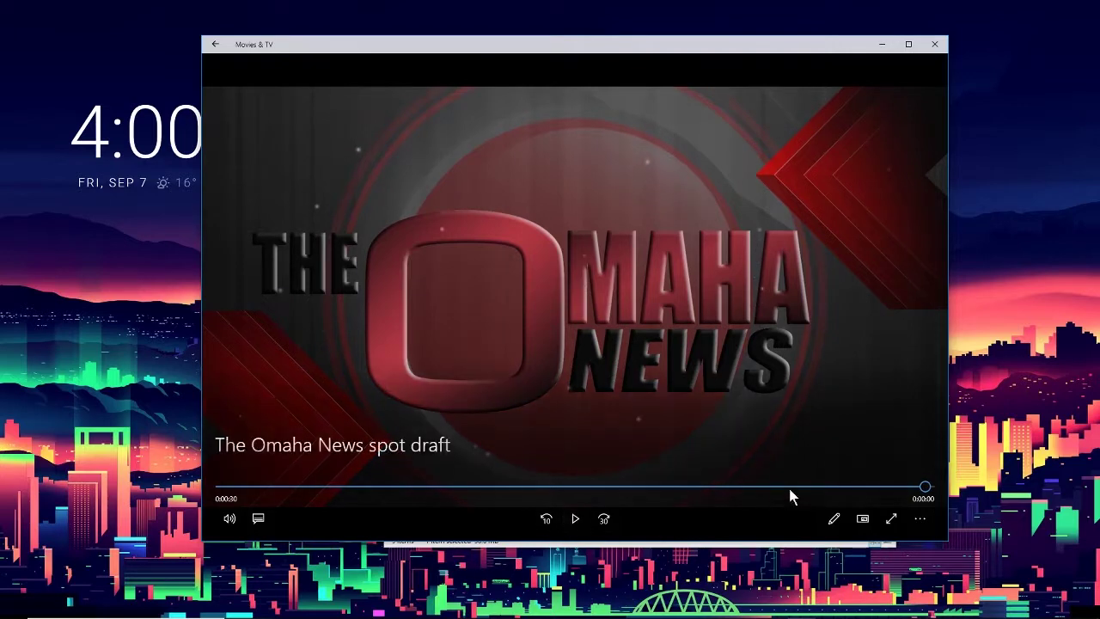
left_click_drag(785, 489, 821, 497)
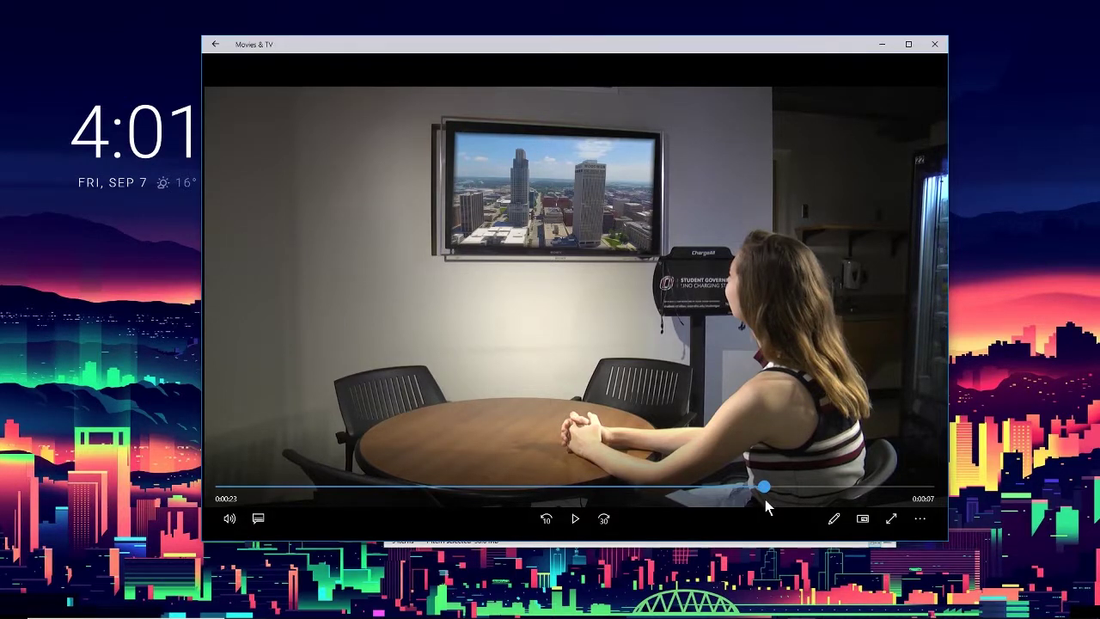
left_click_drag(764, 499, 464, 481)
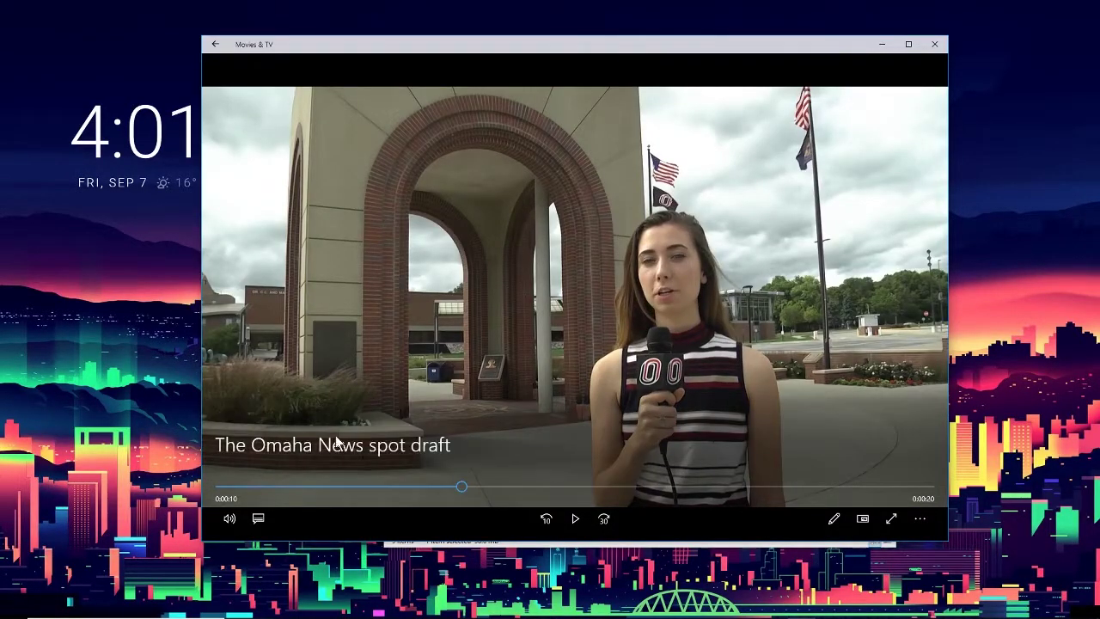
left_click_drag(818, 488, 860, 497)
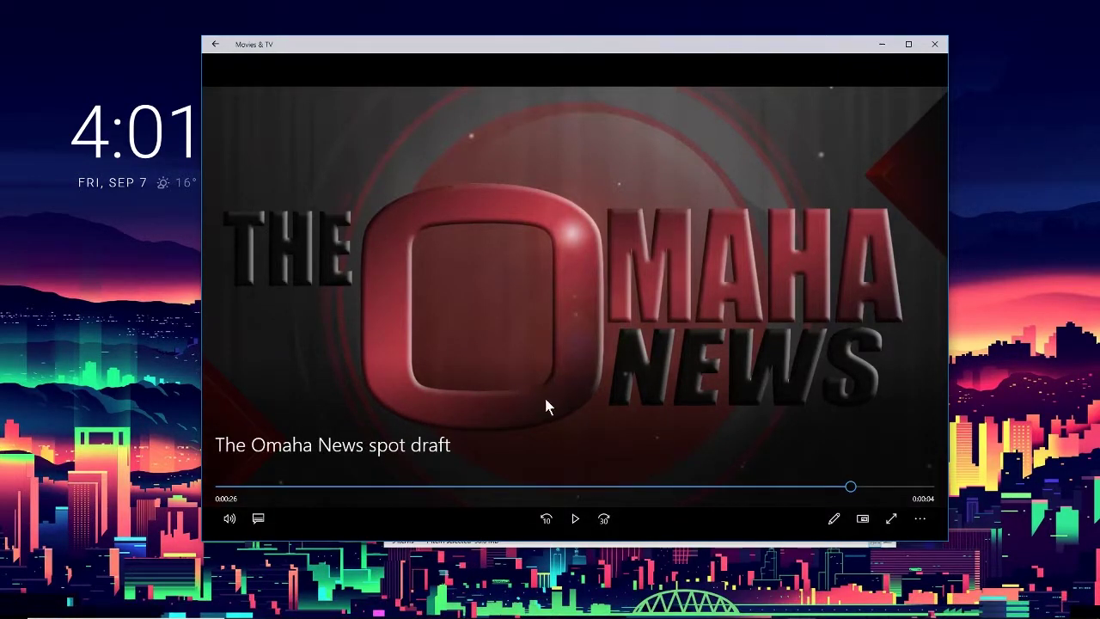
left_click_drag(433, 486, 263, 523)
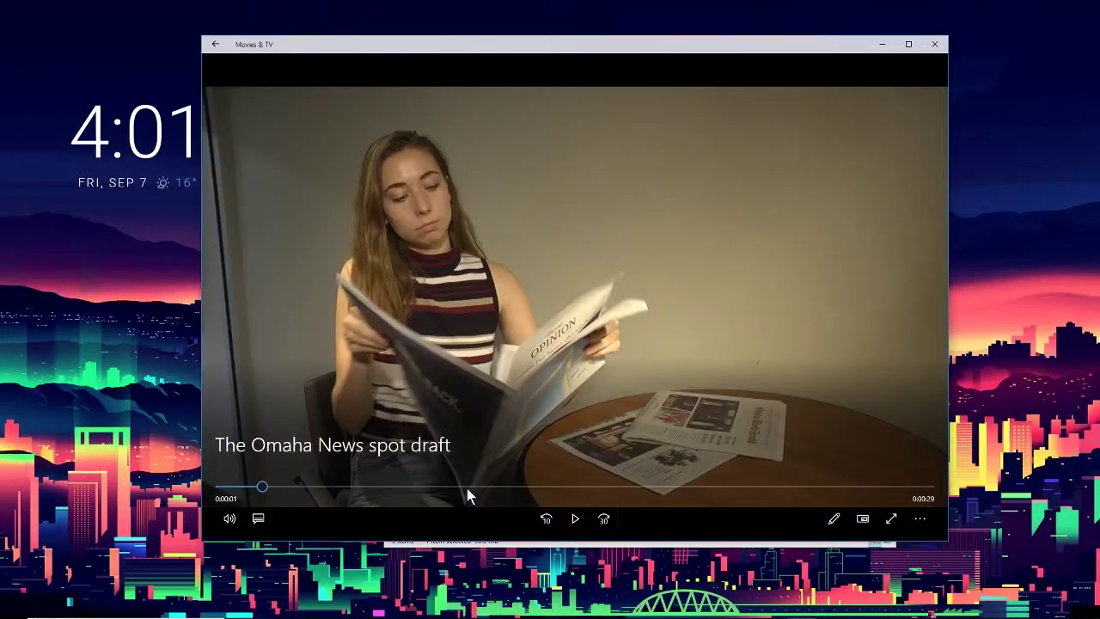
left_click_drag(467, 492, 932, 488)
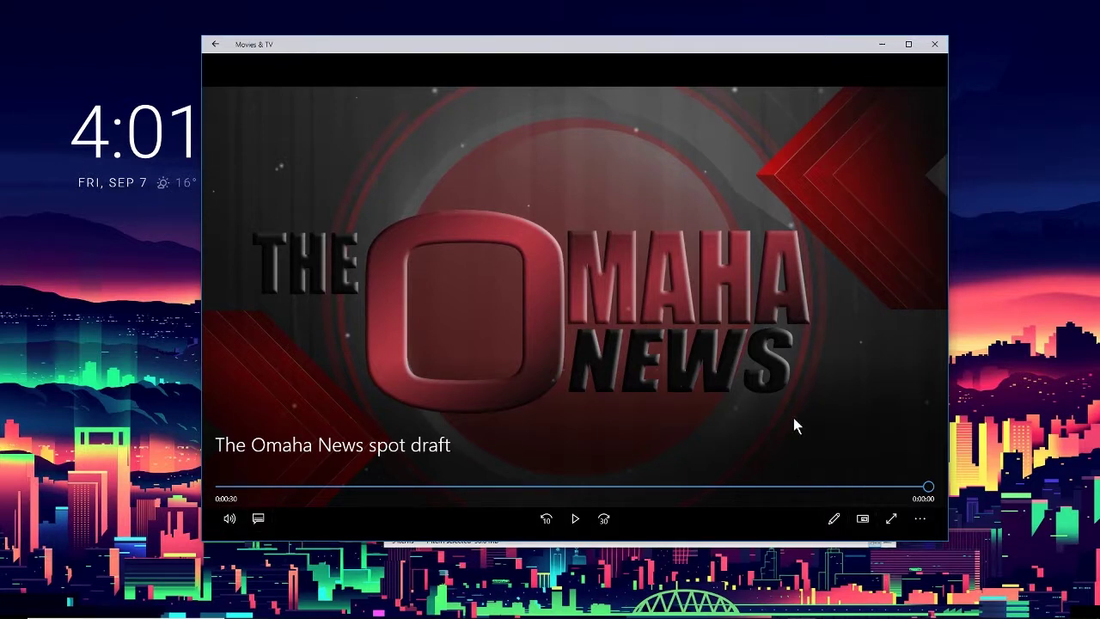
left_click(936, 47)
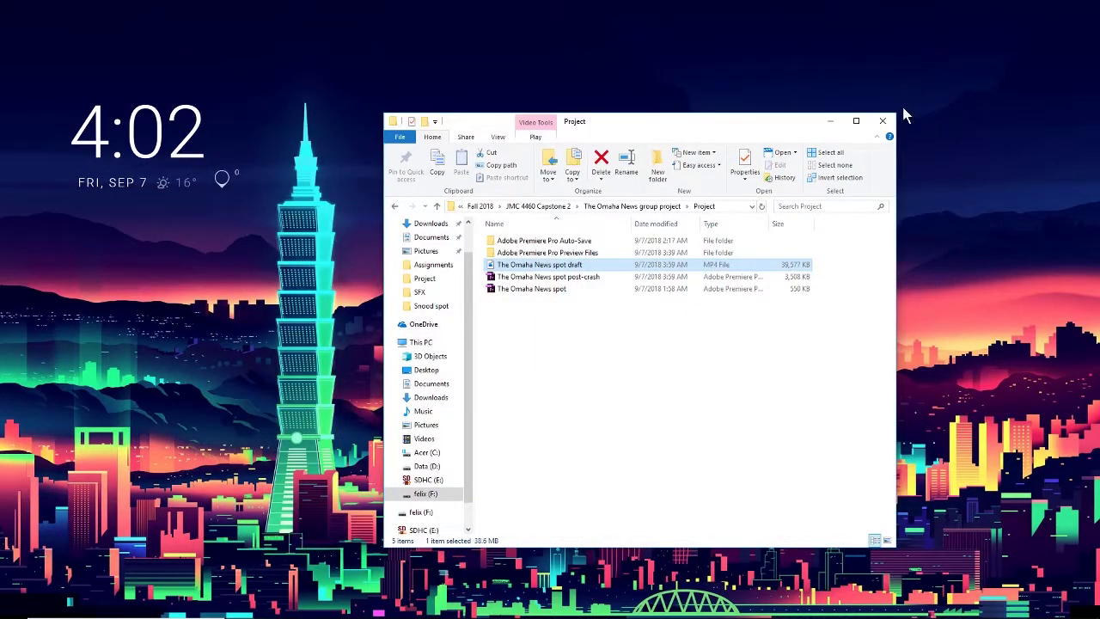
Step: Review the group project's folder structure, including the Music bed and VO folders under Audio, and return to the JMC 4460 Capstone 2 folder
left_click(634, 208)
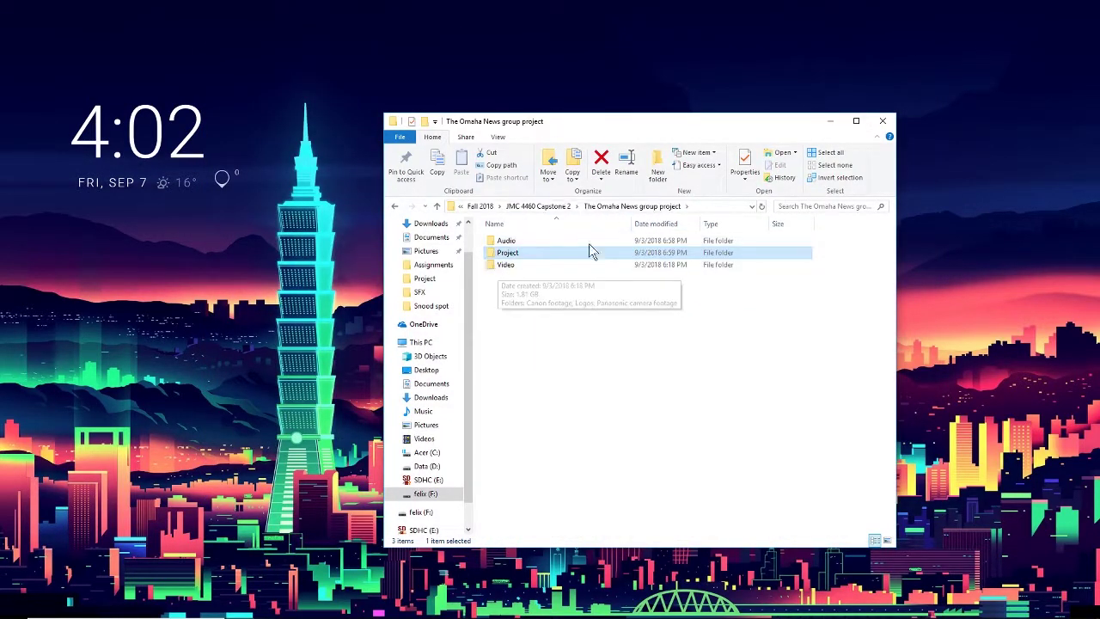
left_click(543, 207)
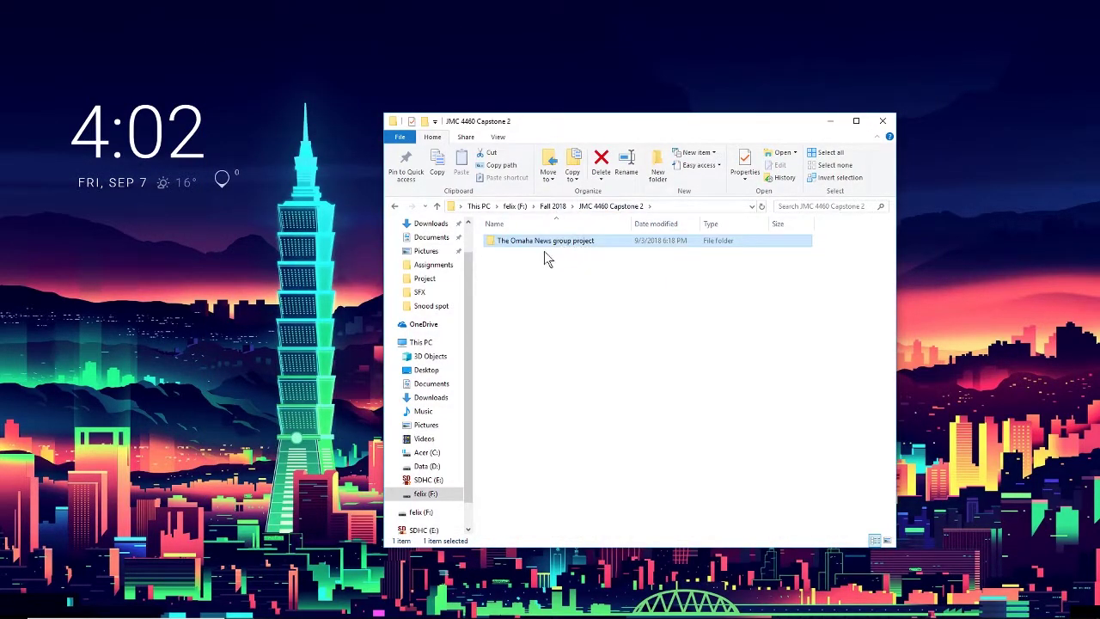
double_click(538, 243)
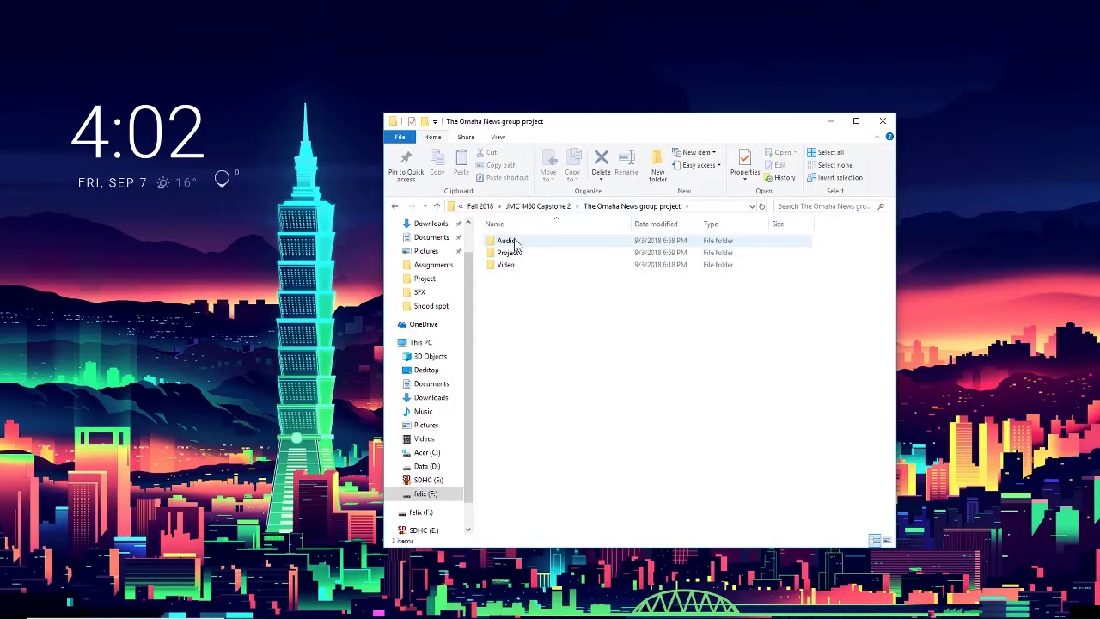
double_click(516, 242)
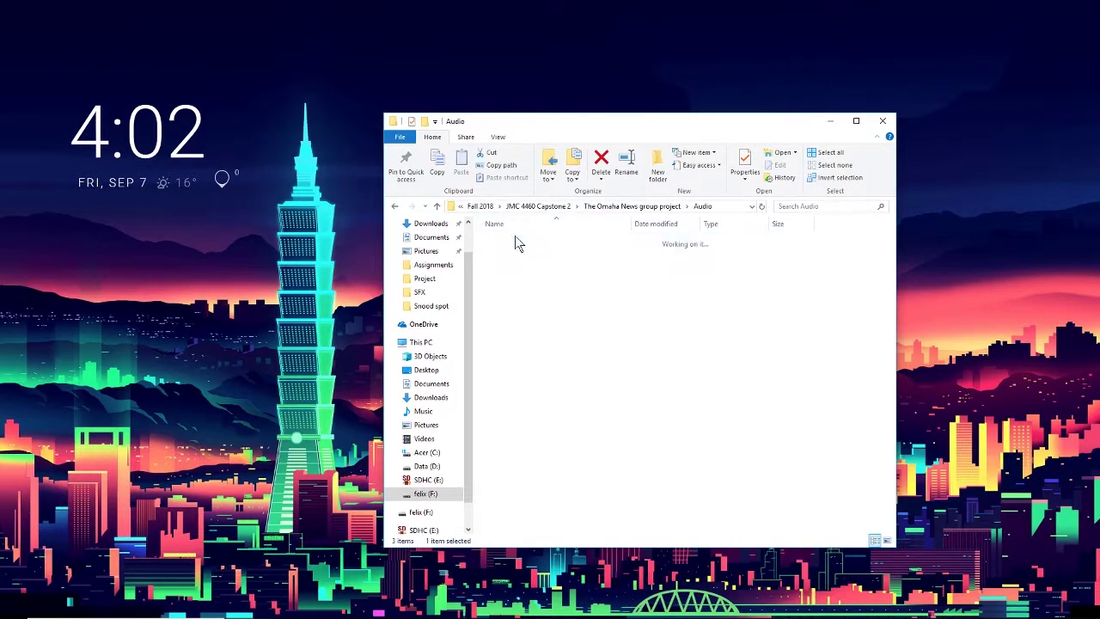
double_click(559, 243)
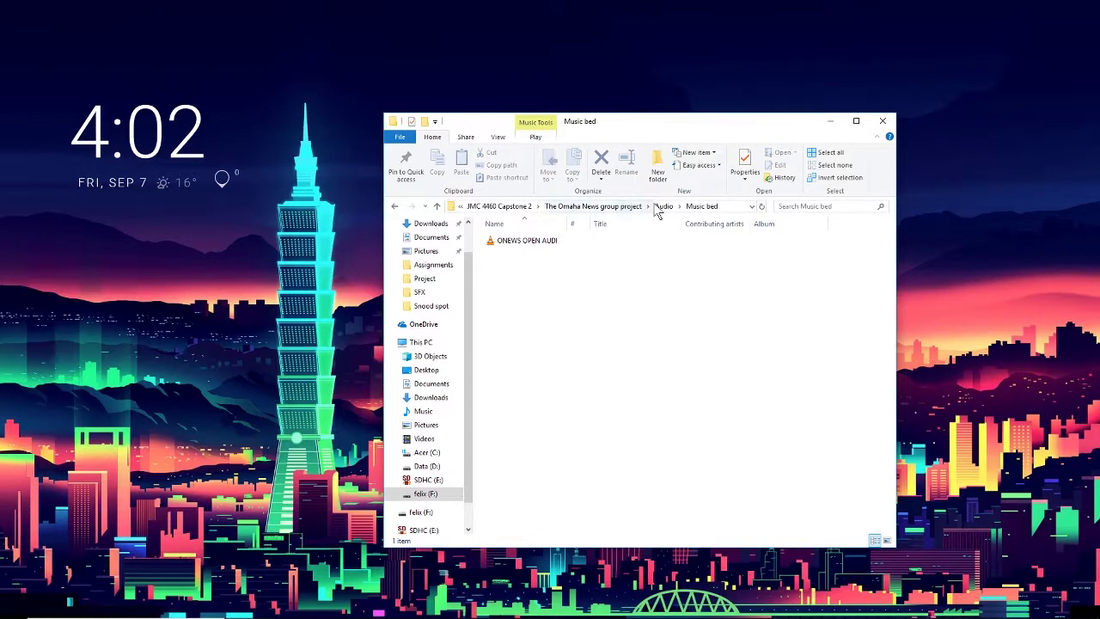
left_click(656, 210)
double_click(544, 252)
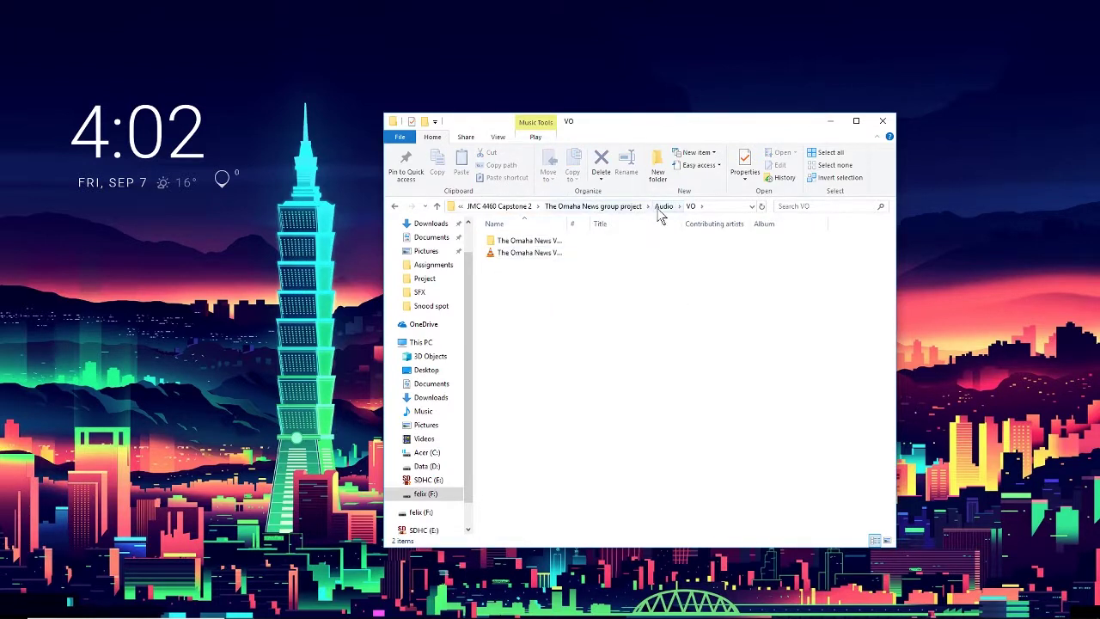
left_click(662, 208)
left_click(652, 208)
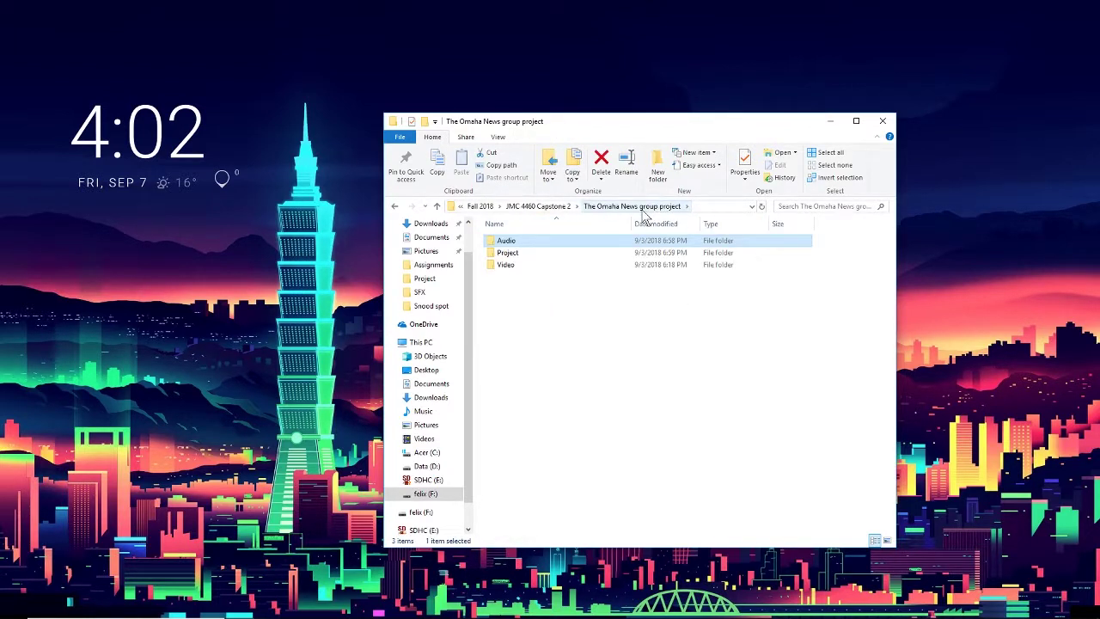
left_click(539, 209)
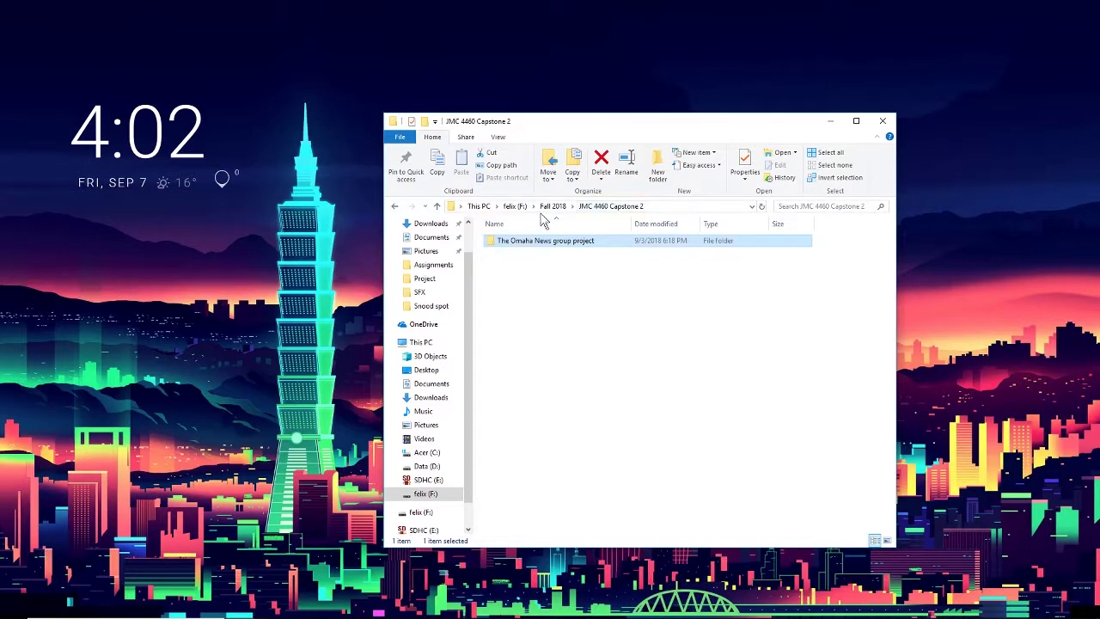